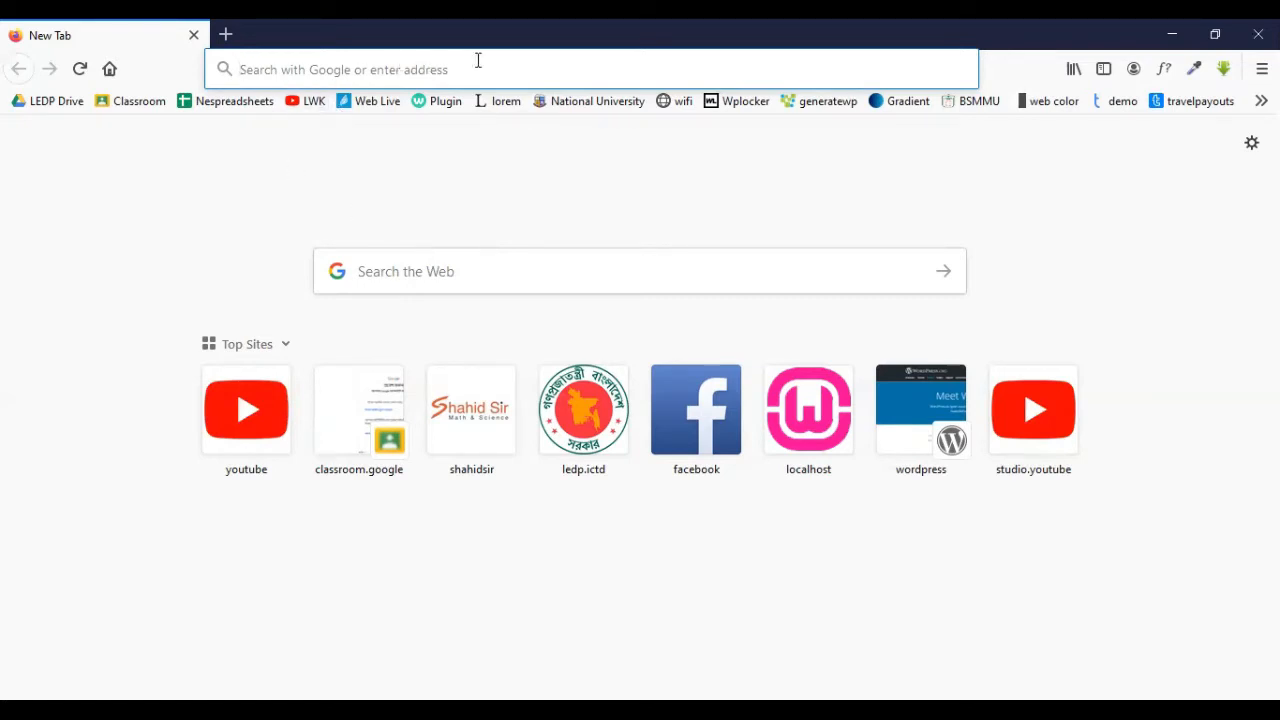
- Search Google for 'theme' and glance over the results
type("the")
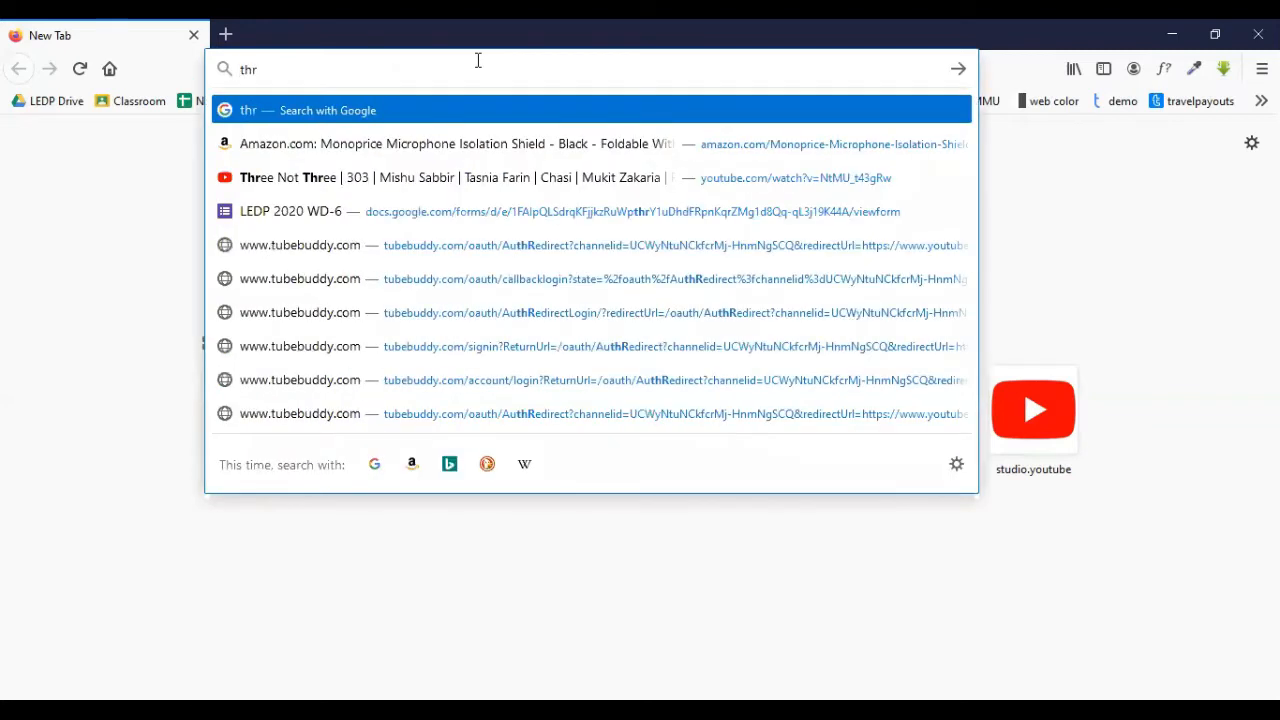
type("me")
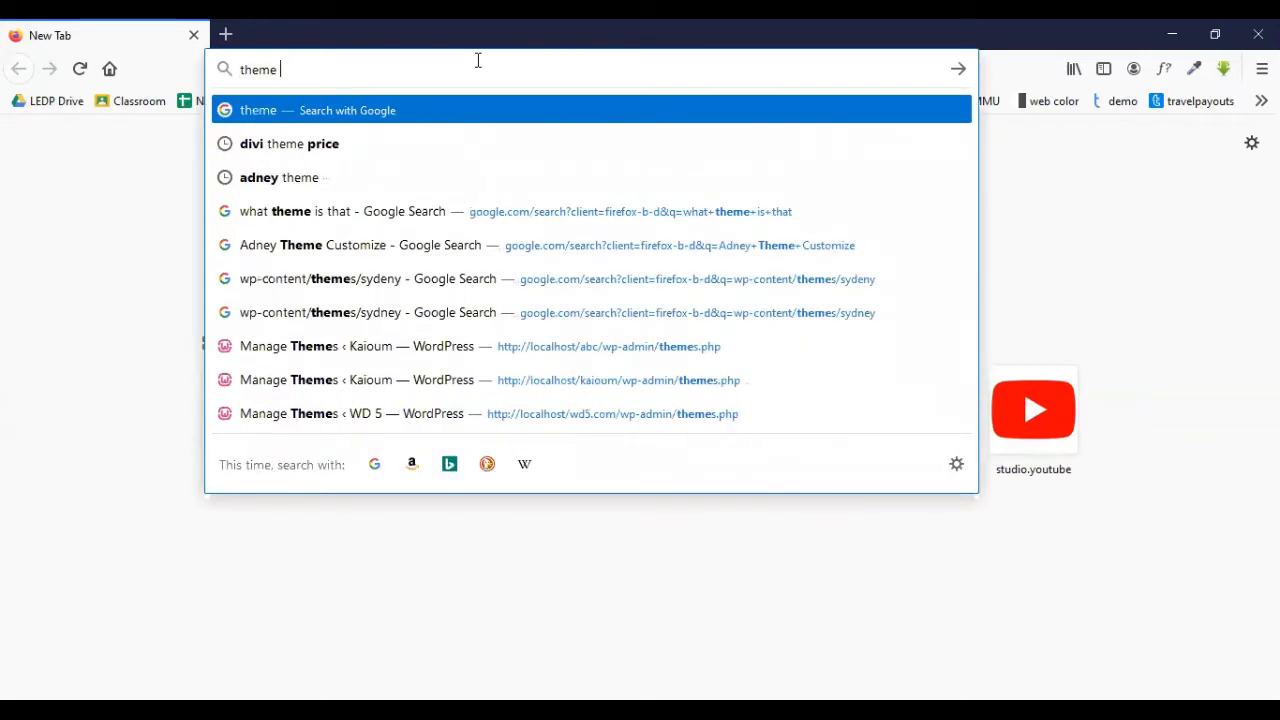
key("Return")
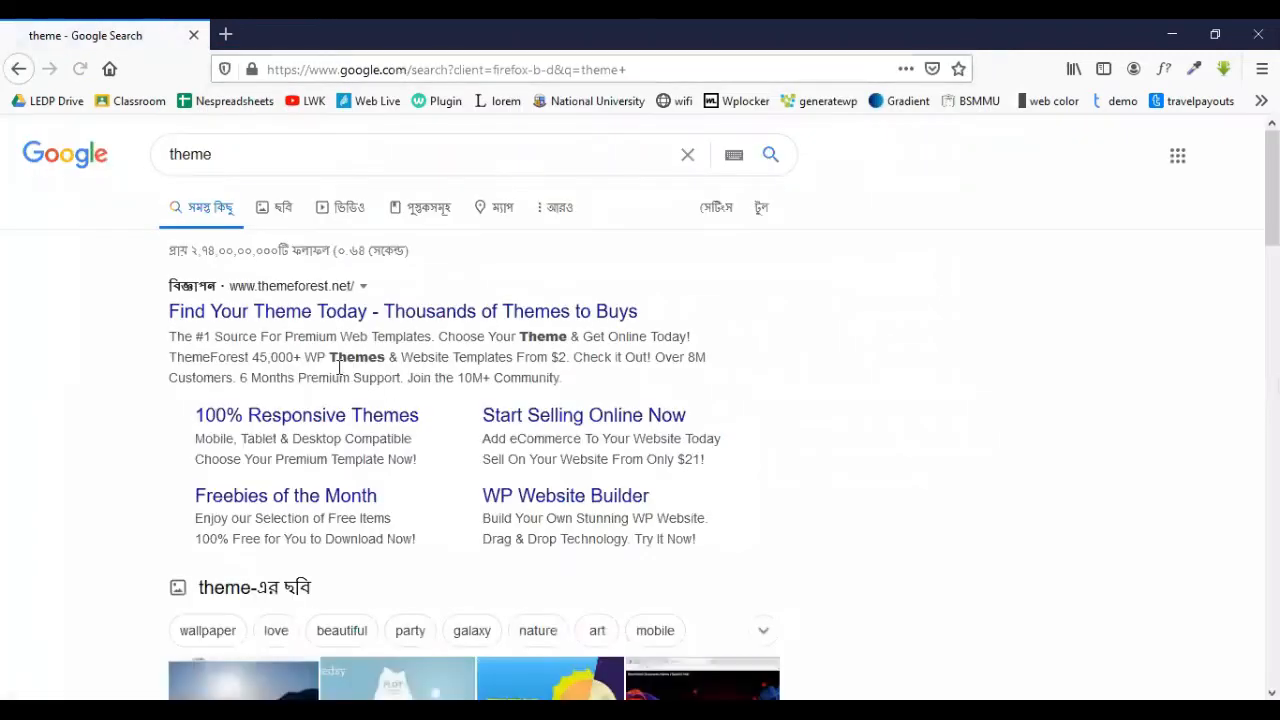
scroll(329, 374, "down", 7)
scroll(332, 386, "up", 7)
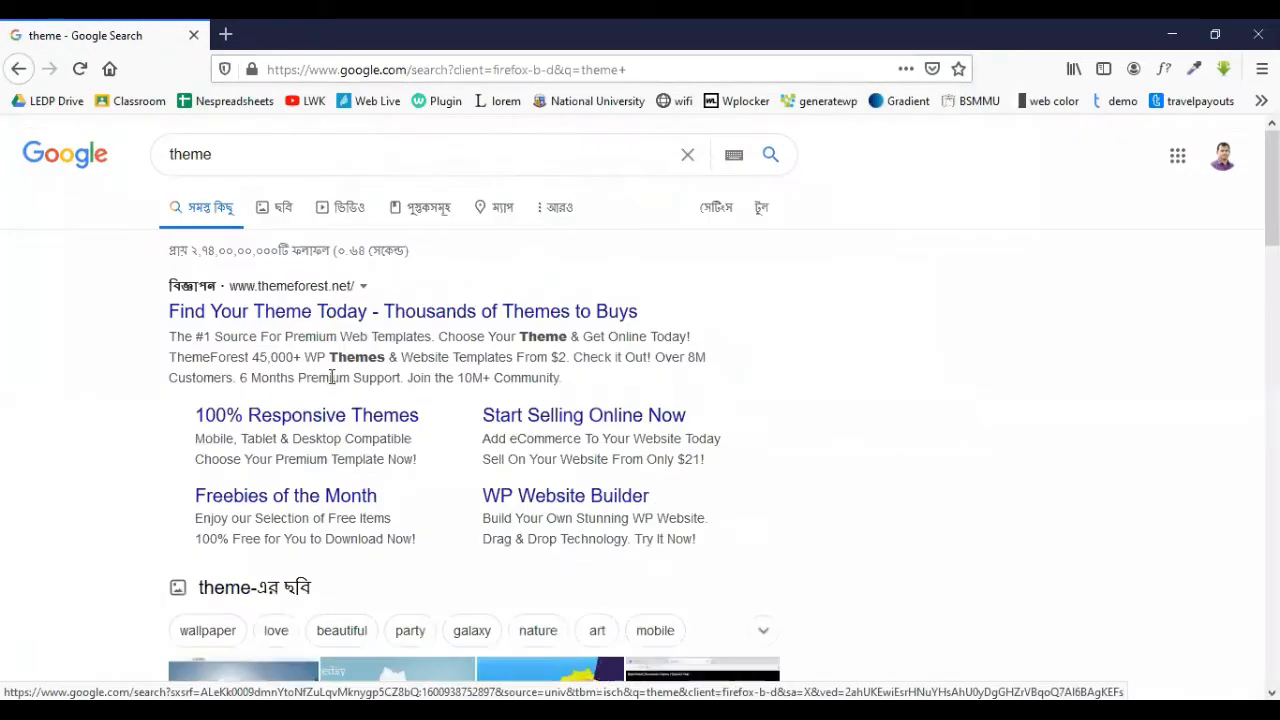
- Refine the Google query to 'WP theme' and run it
left_click(170, 158)
type("WP")
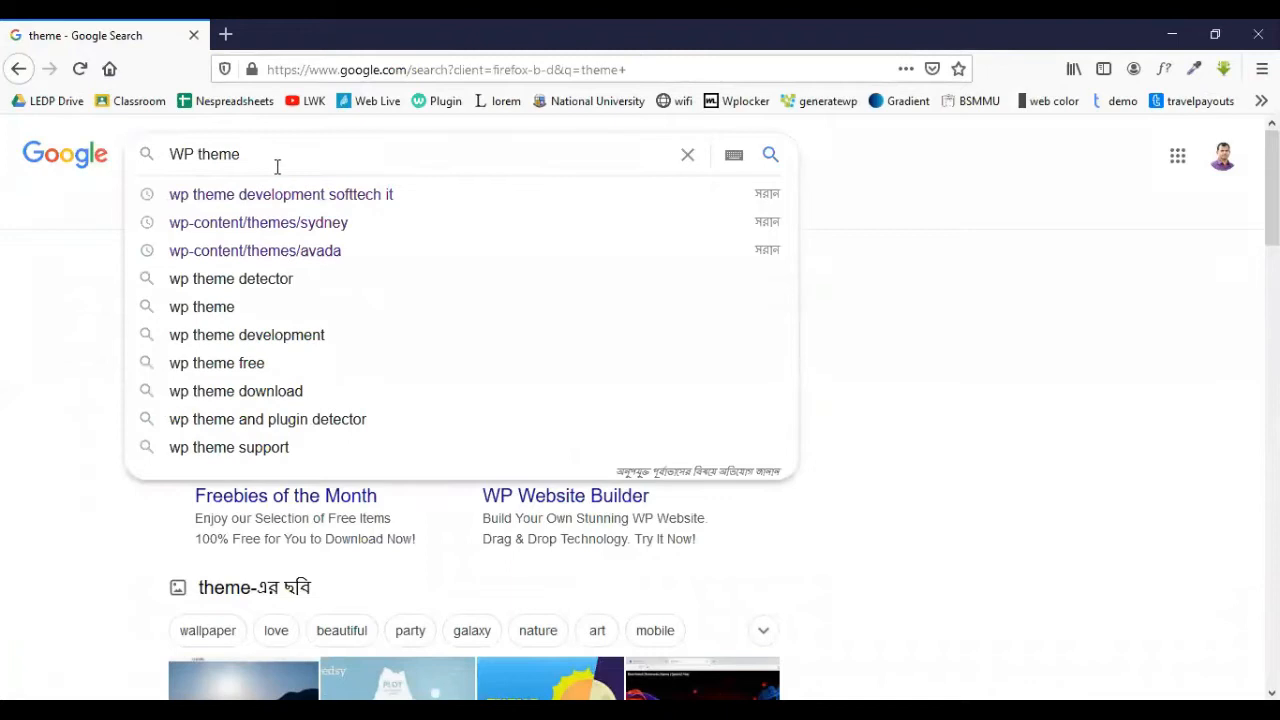
key("Return")
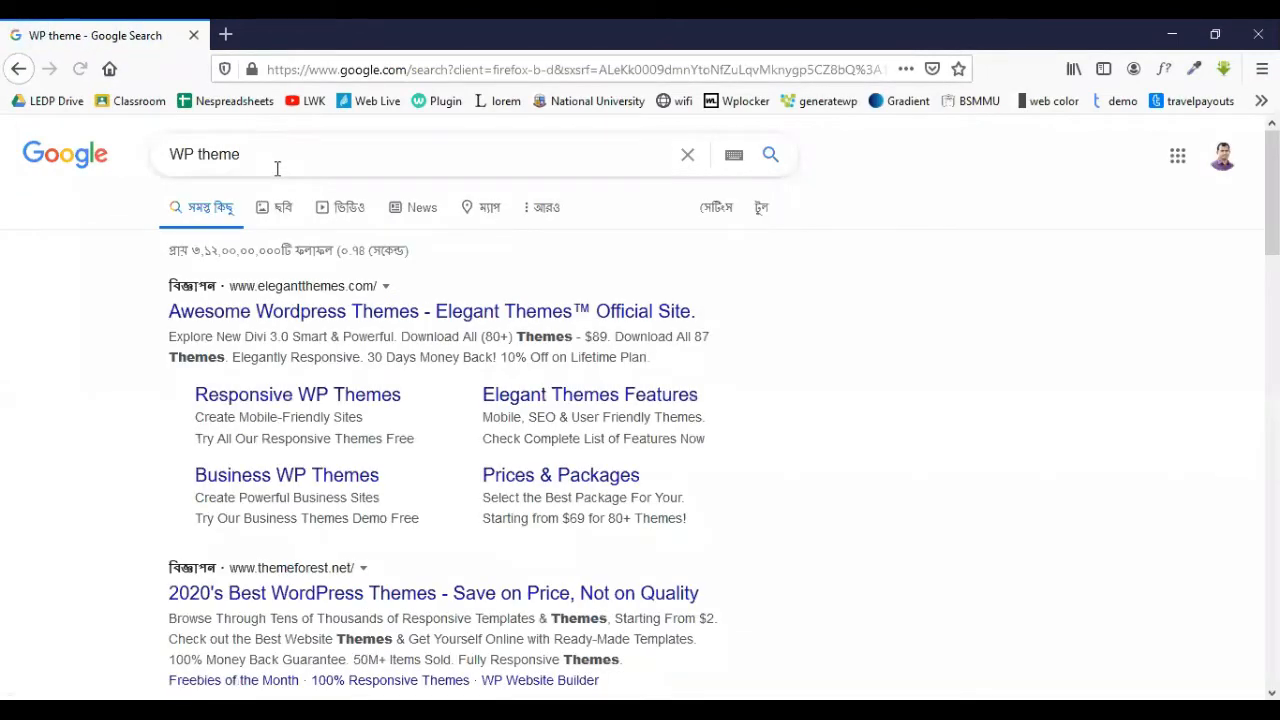
- Open the themeforest.net WordPress themes result in a new tab, then switch to it
left_click(282, 310)
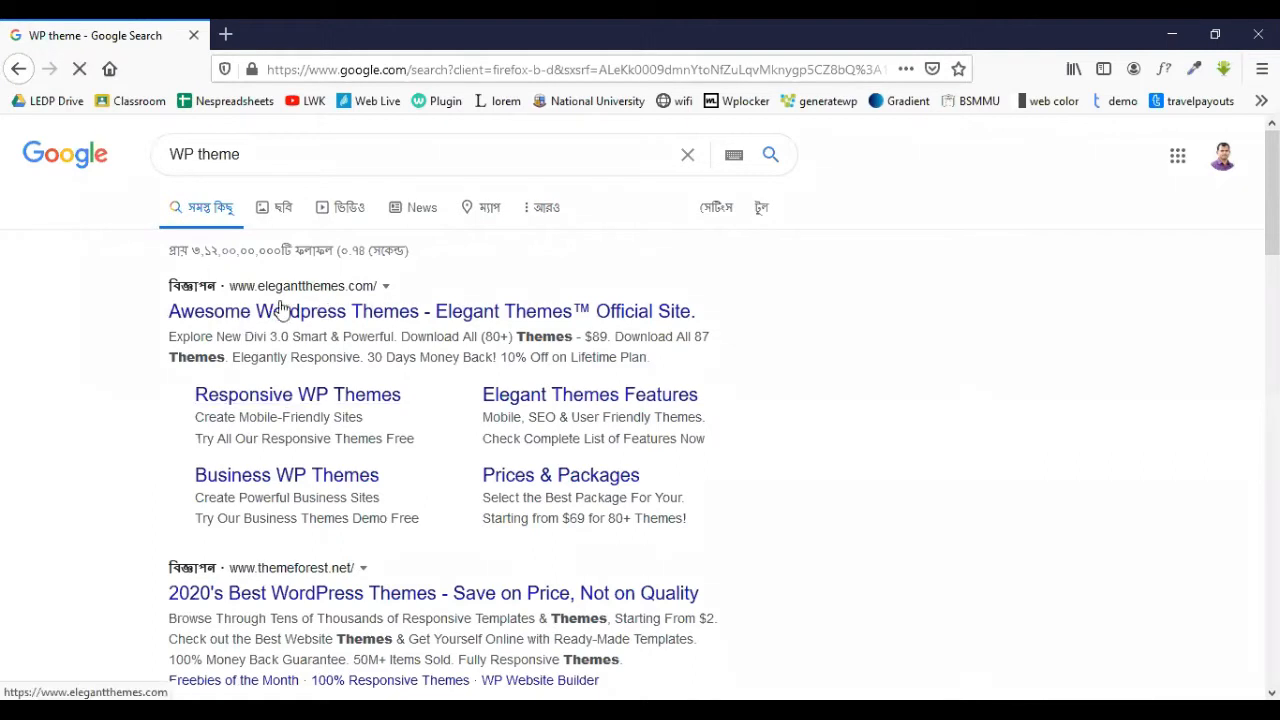
scroll(194, 471, "down", 3)
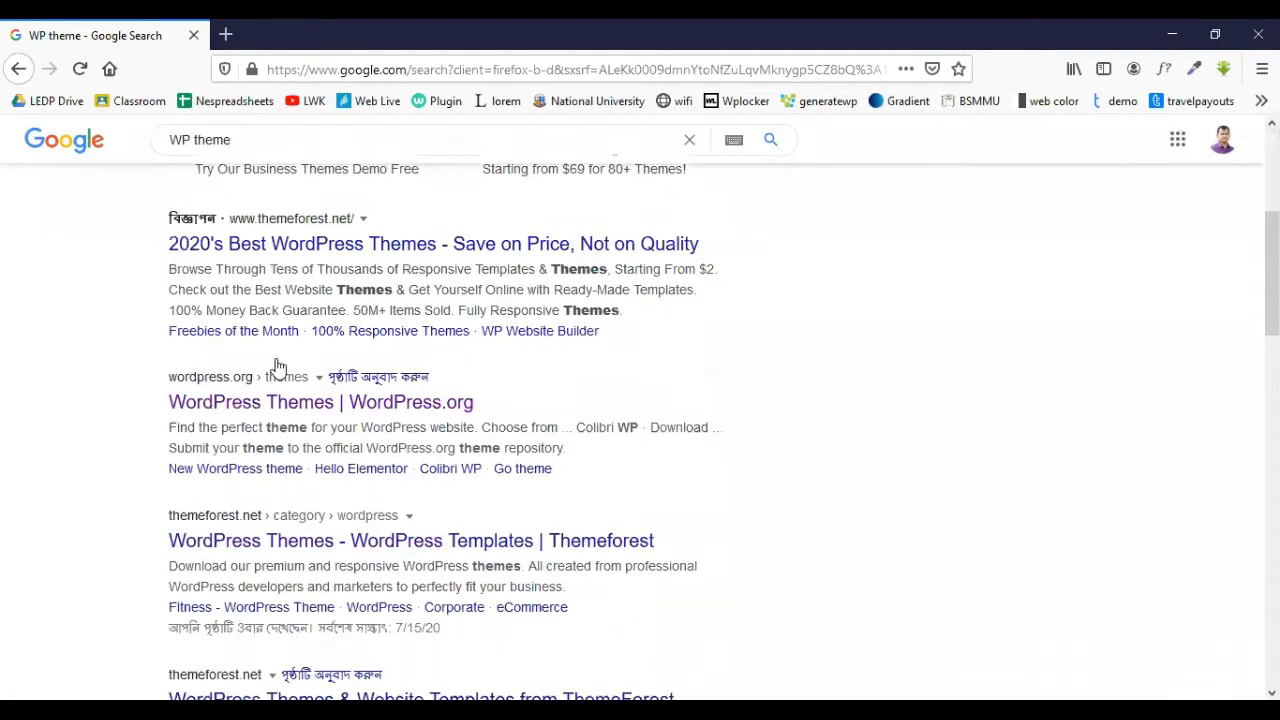
right_click(245, 251)
left_click(300, 257)
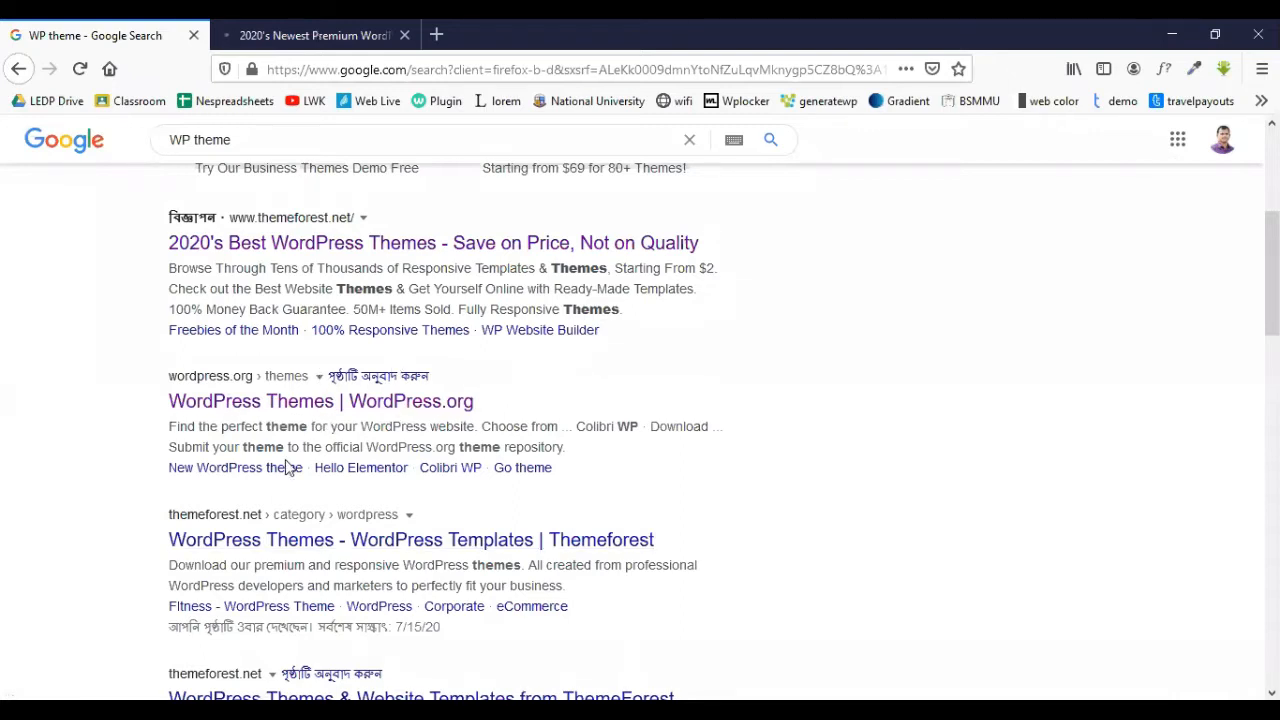
scroll(287, 467, "down", 4)
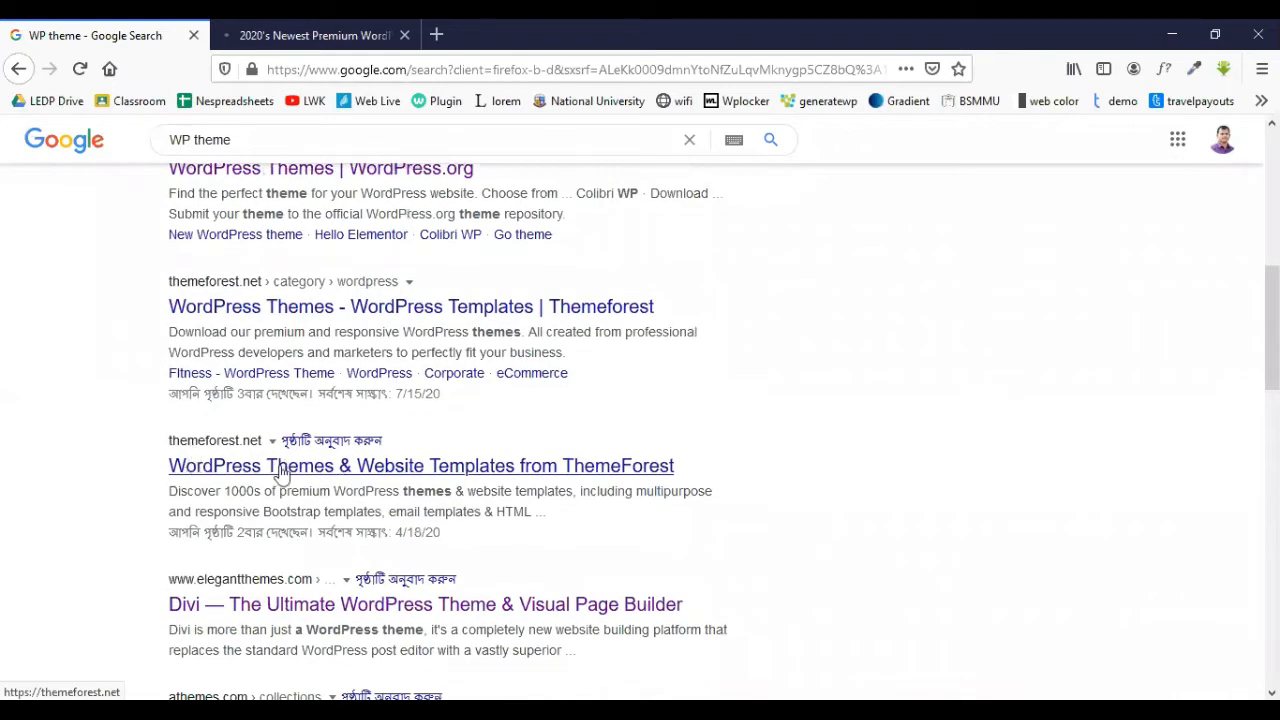
scroll(288, 495, "down", 3)
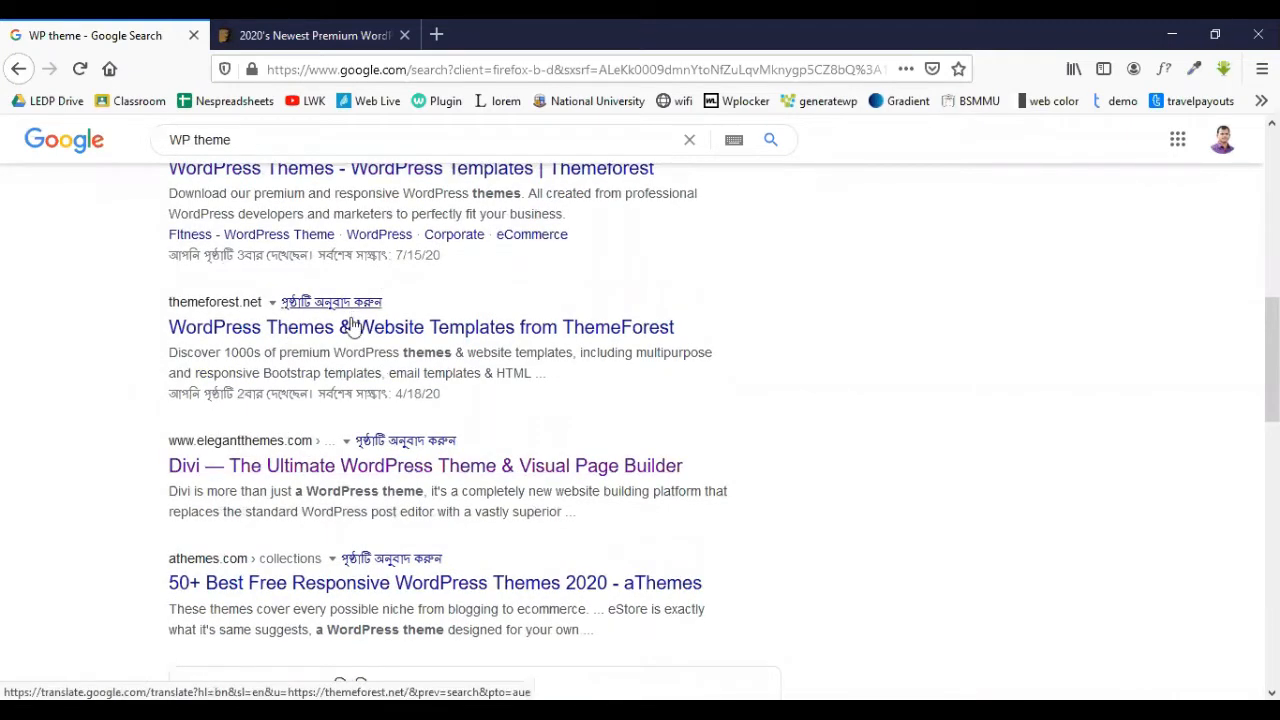
scroll(280, 320, "up", 4)
left_click(293, 30)
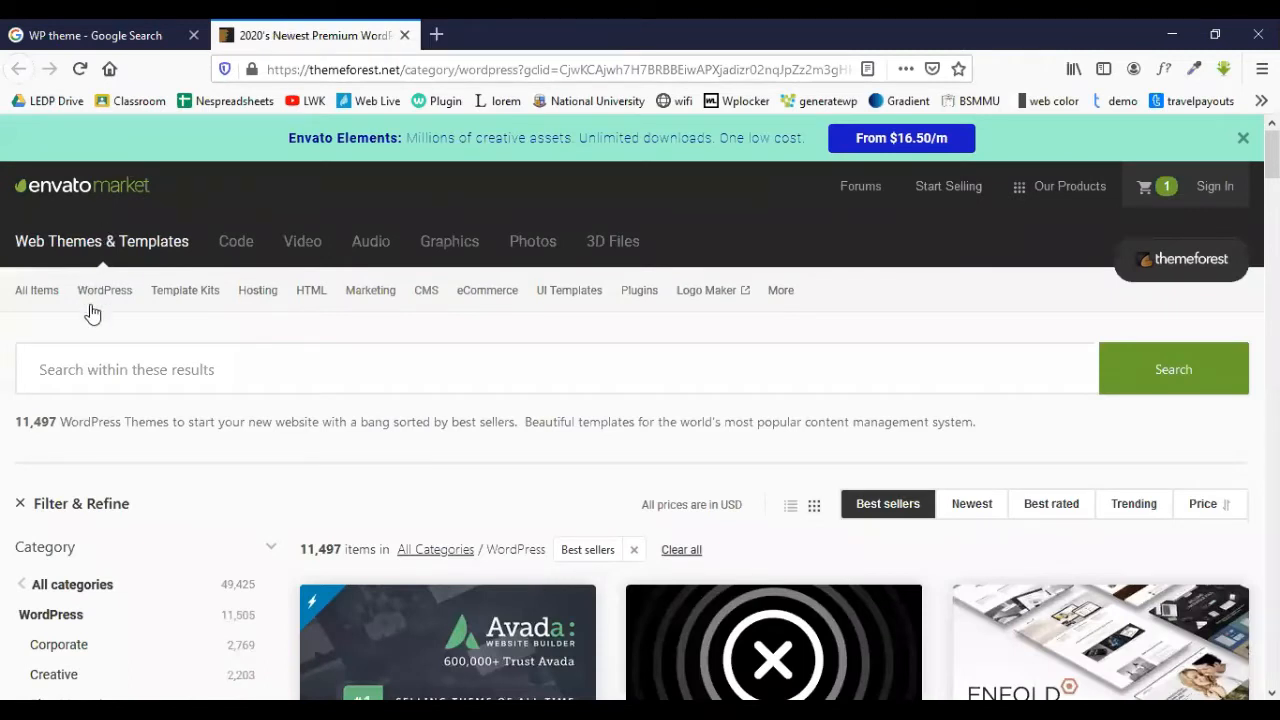
- Browse the best-selling WordPress themes grid down to the $59 Newspaper, Uncode and Impreza cards
mouse_move(94, 311)
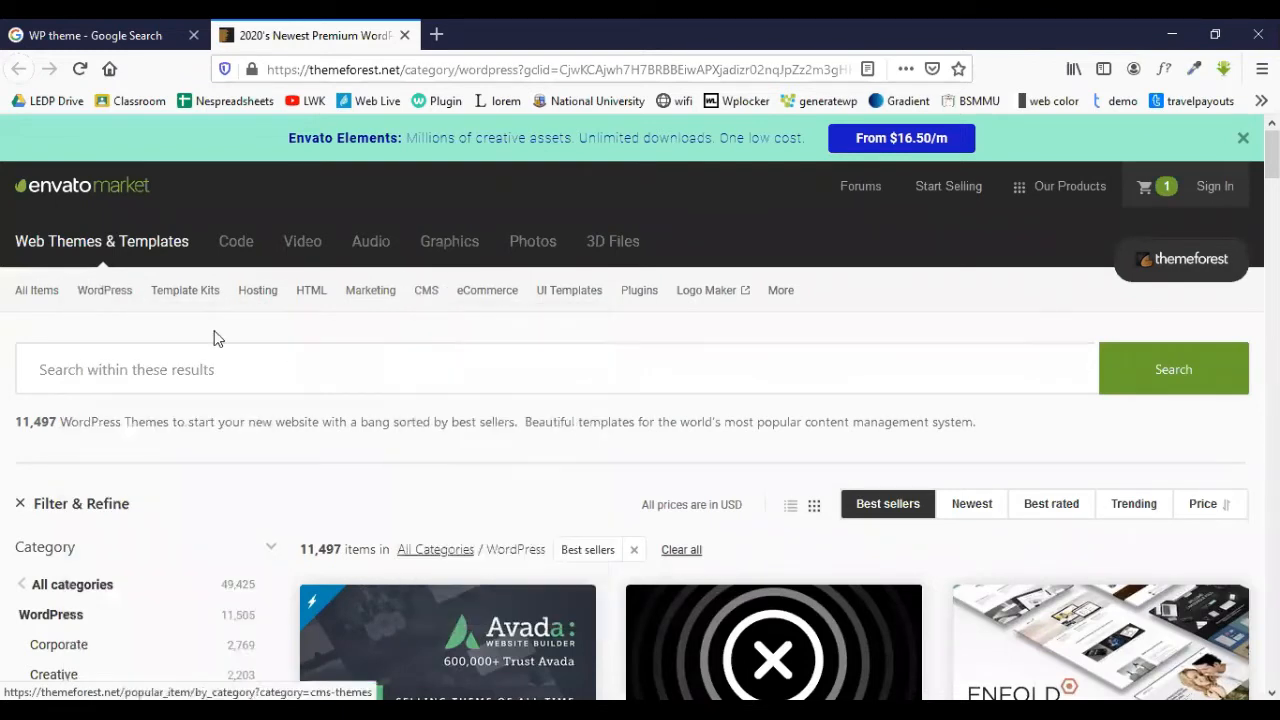
scroll(481, 447, "down", 4)
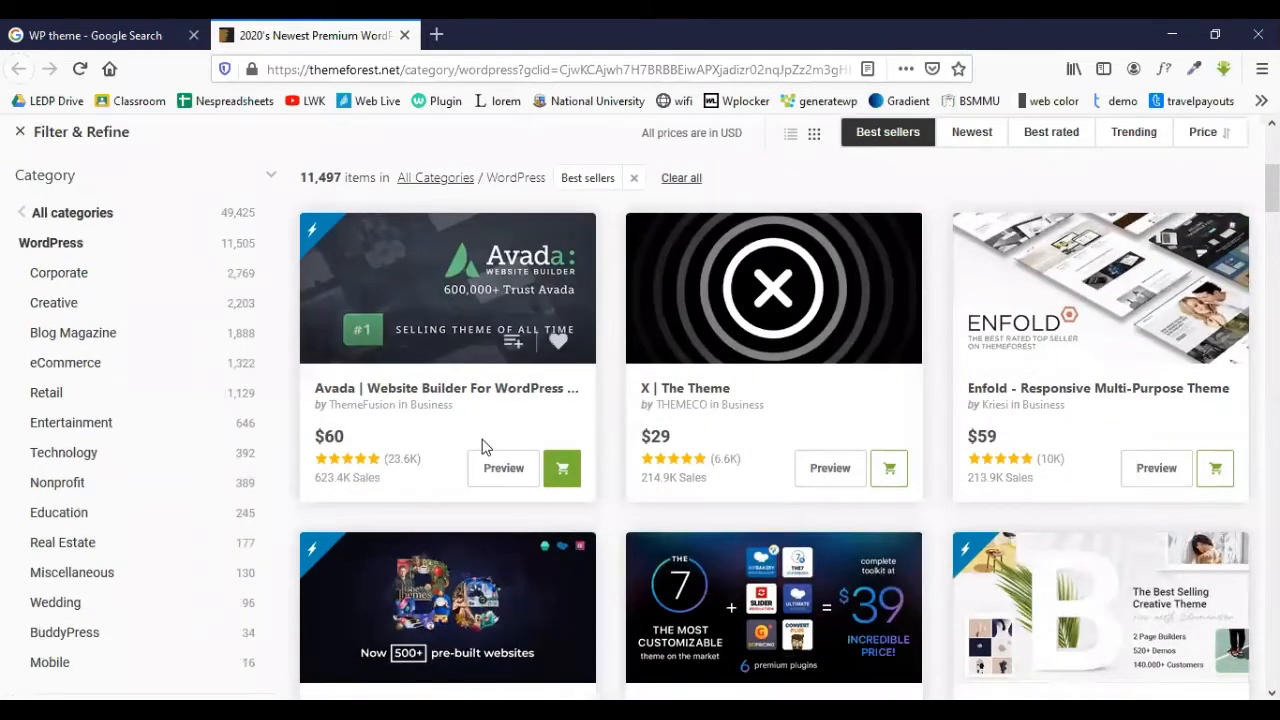
scroll(482, 447, "up", 1)
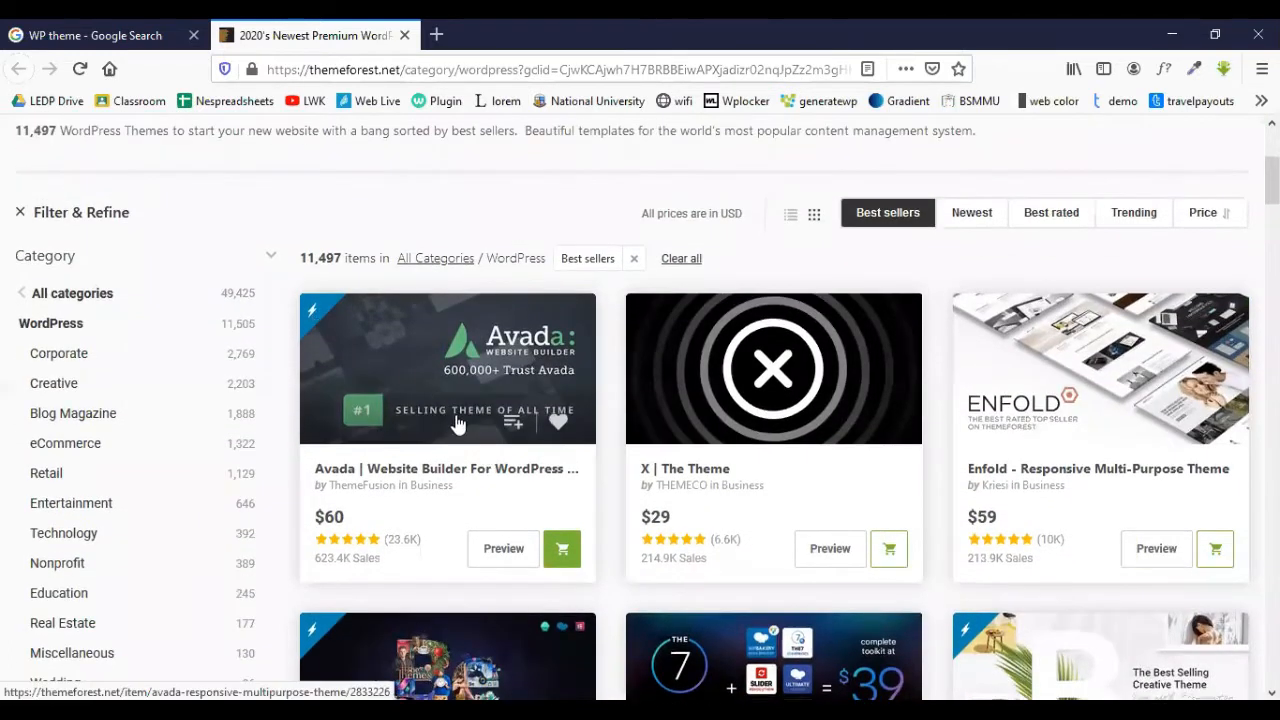
scroll(455, 414, "down", 1)
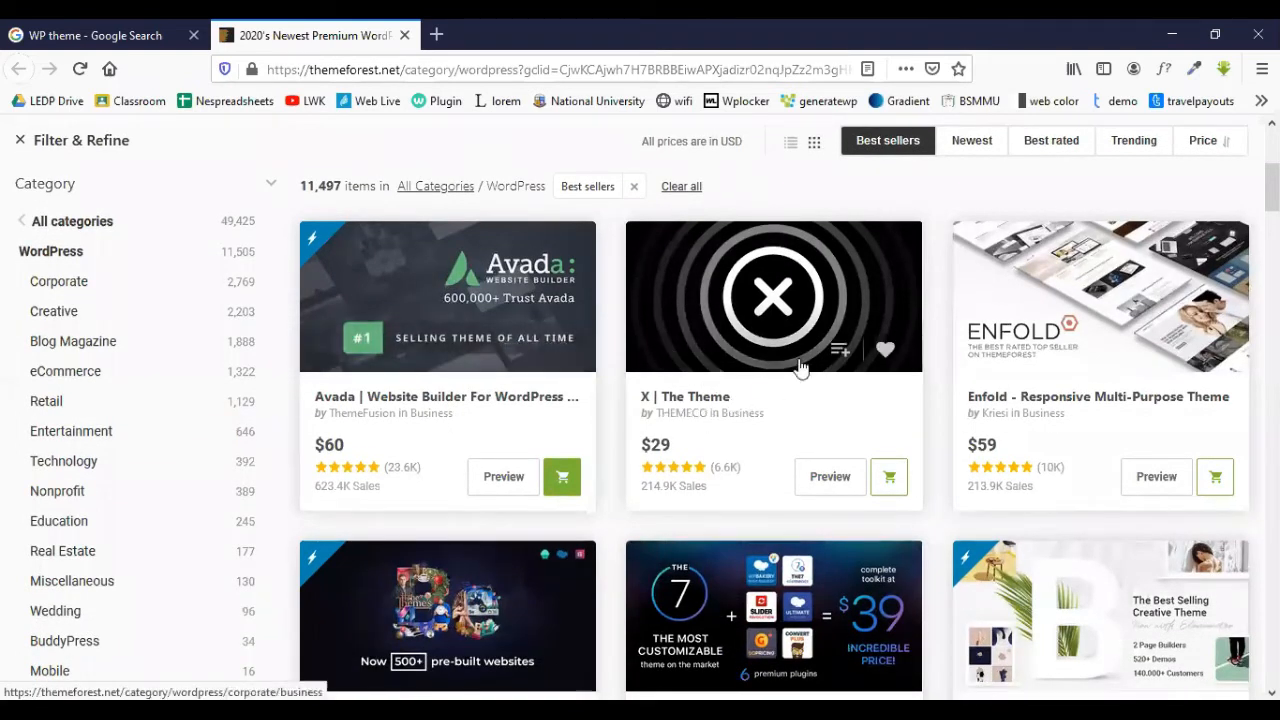
scroll(628, 402, "down", 3)
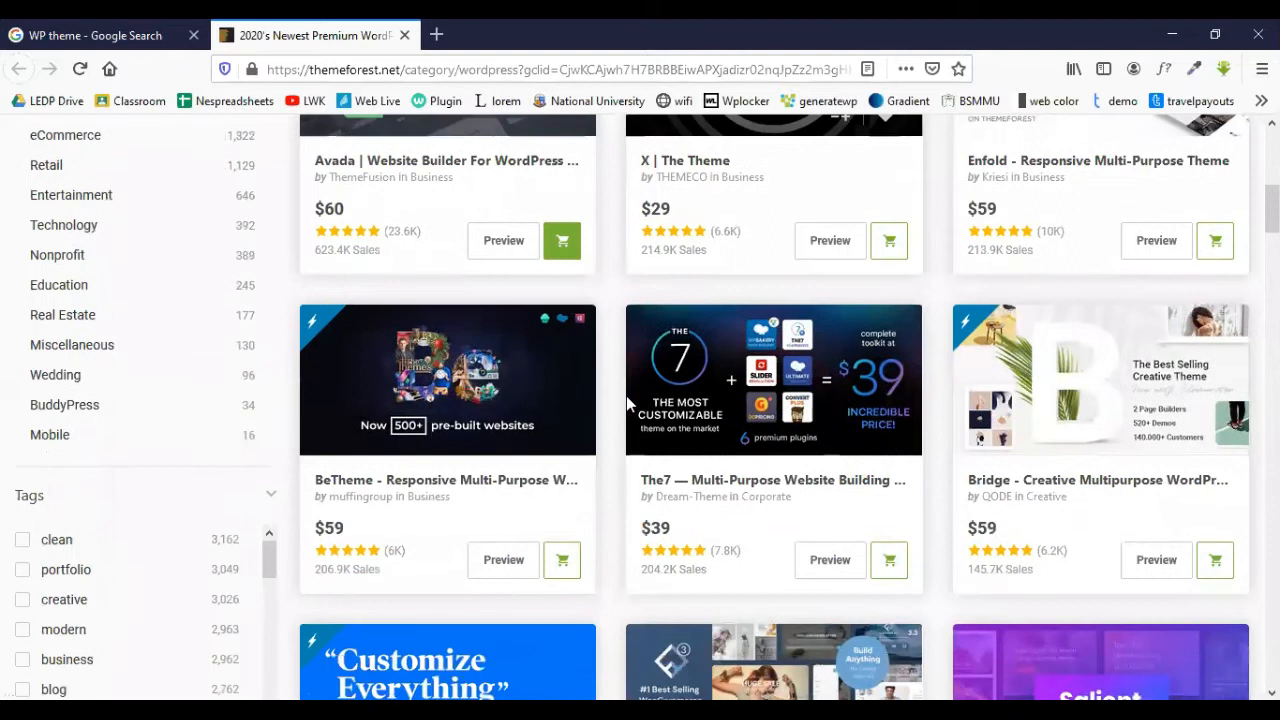
scroll(628, 402, "down", 3)
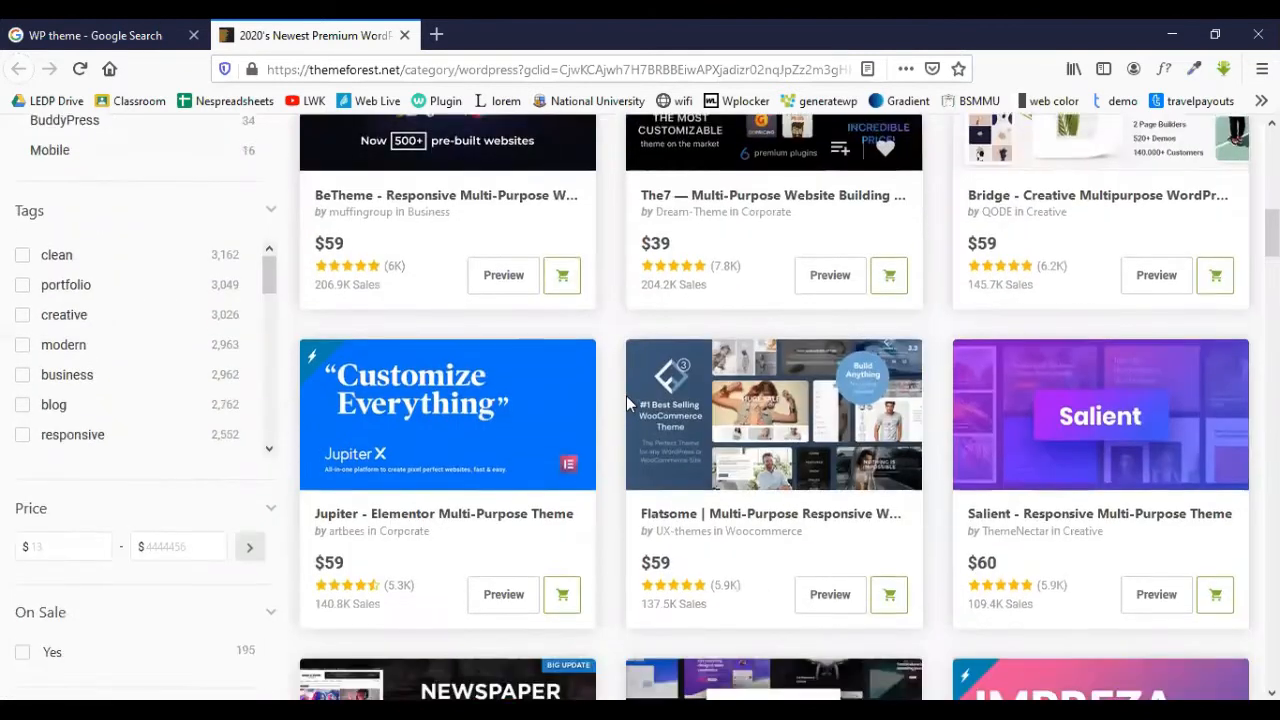
scroll(628, 402, "down", 5)
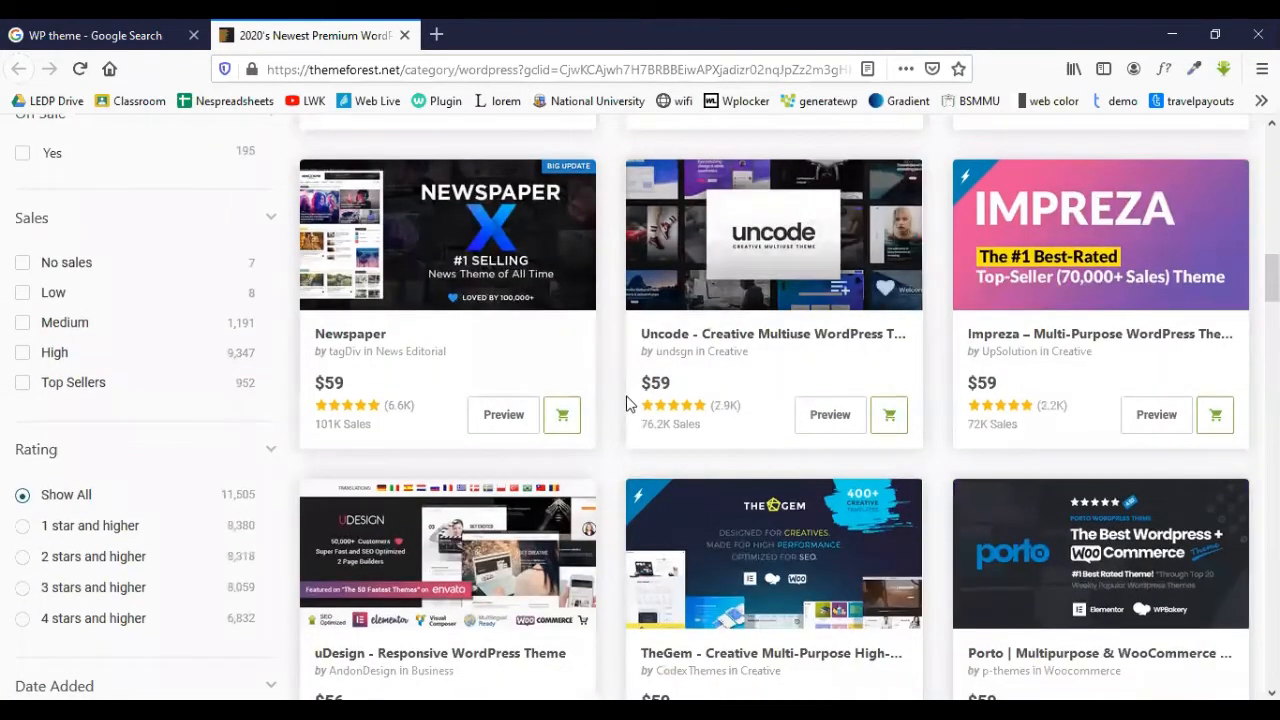
scroll(628, 402, "up", 6)
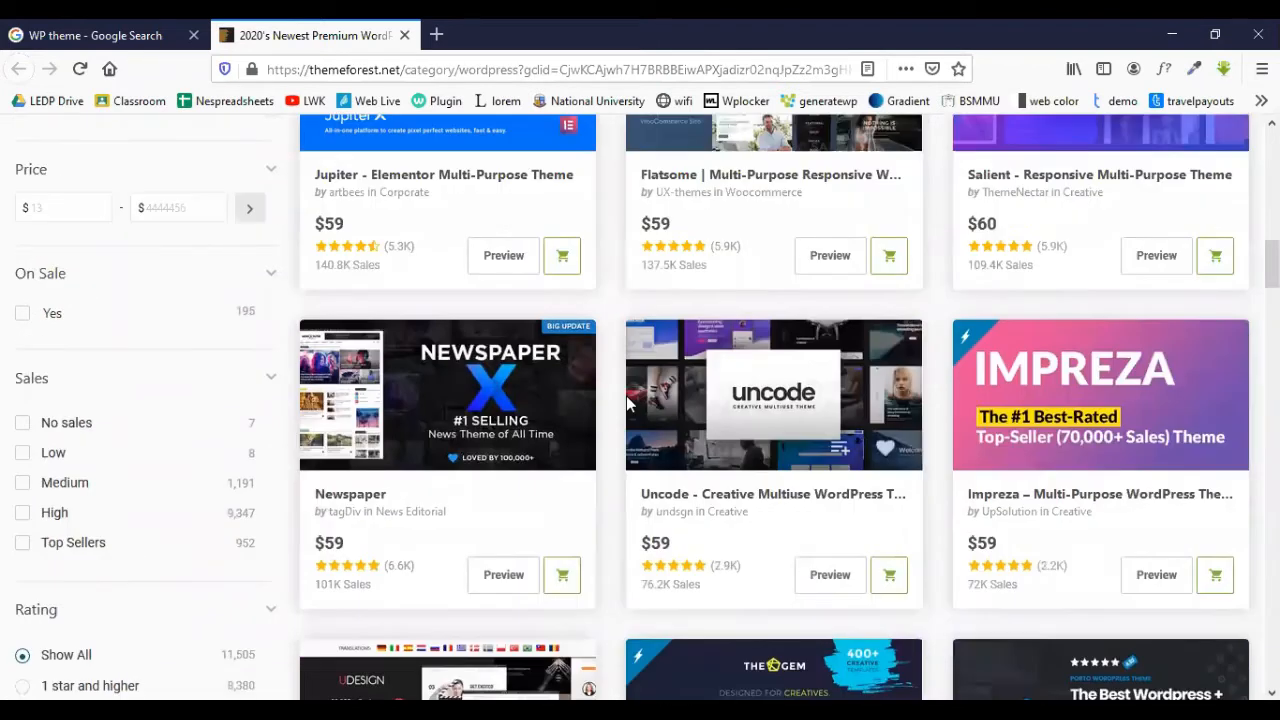
scroll(628, 402, "up", 3)
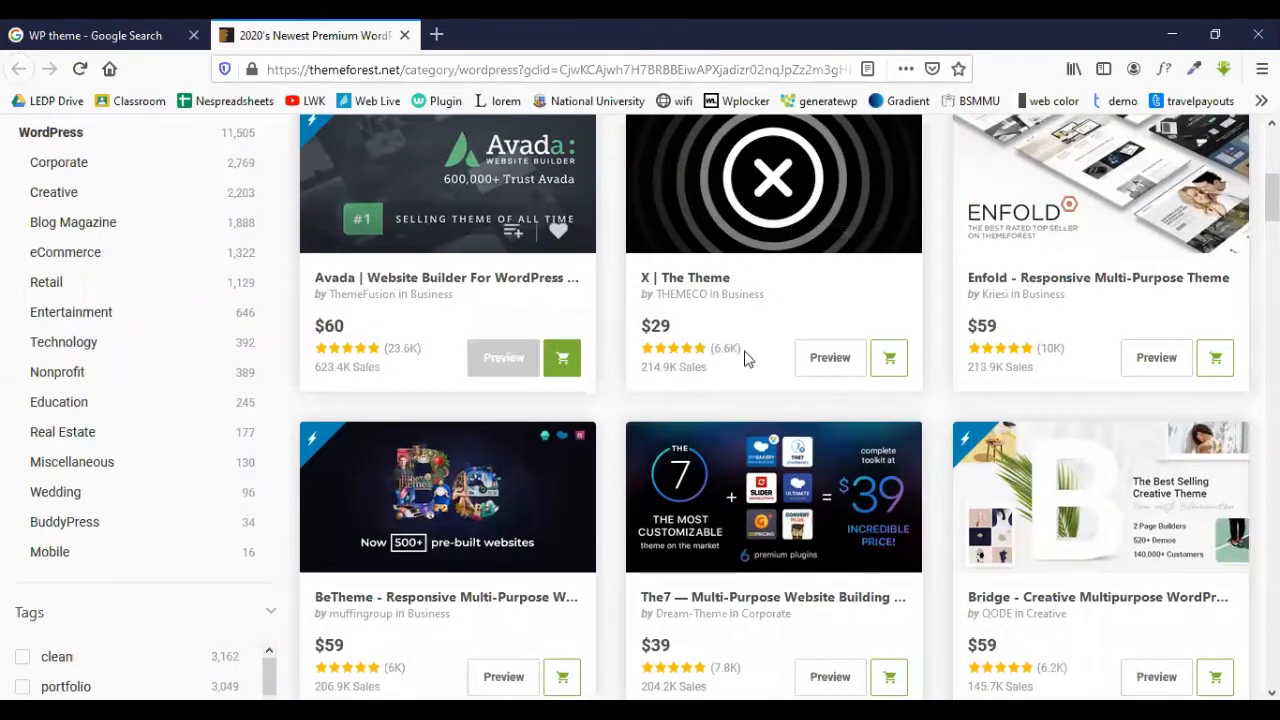
scroll(611, 512, "down", 5)
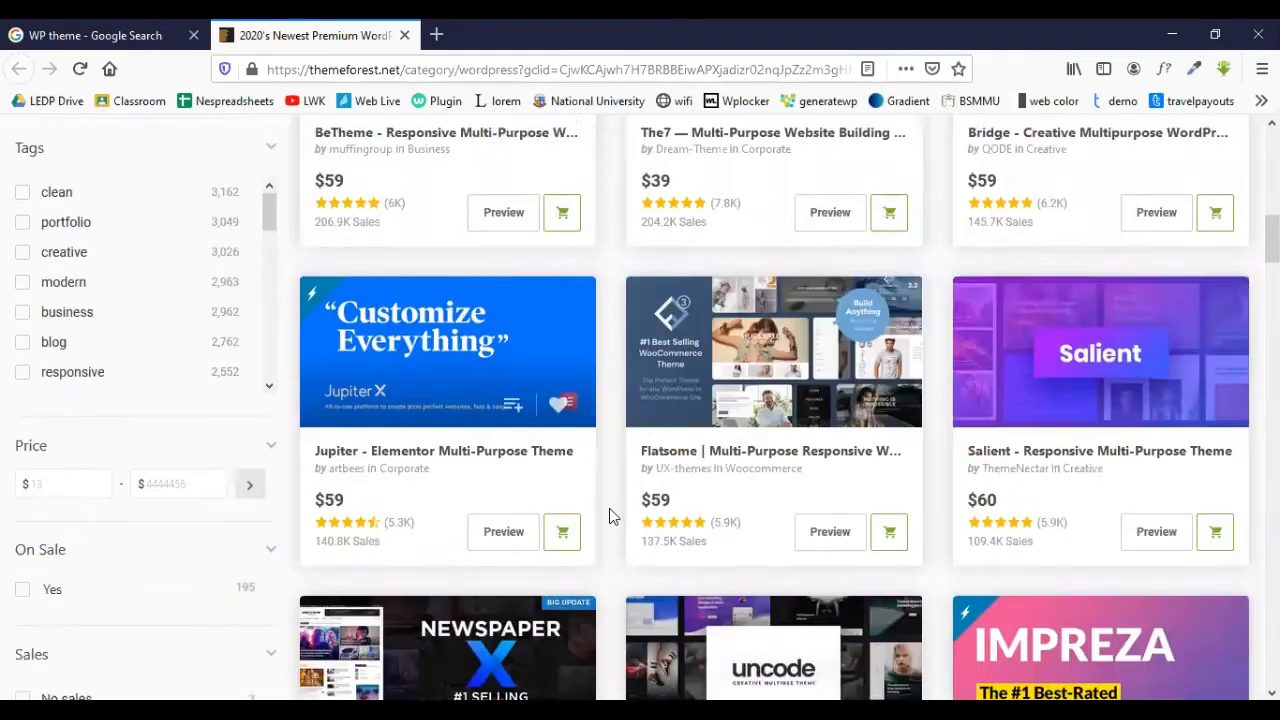
scroll(611, 514, "down", 3)
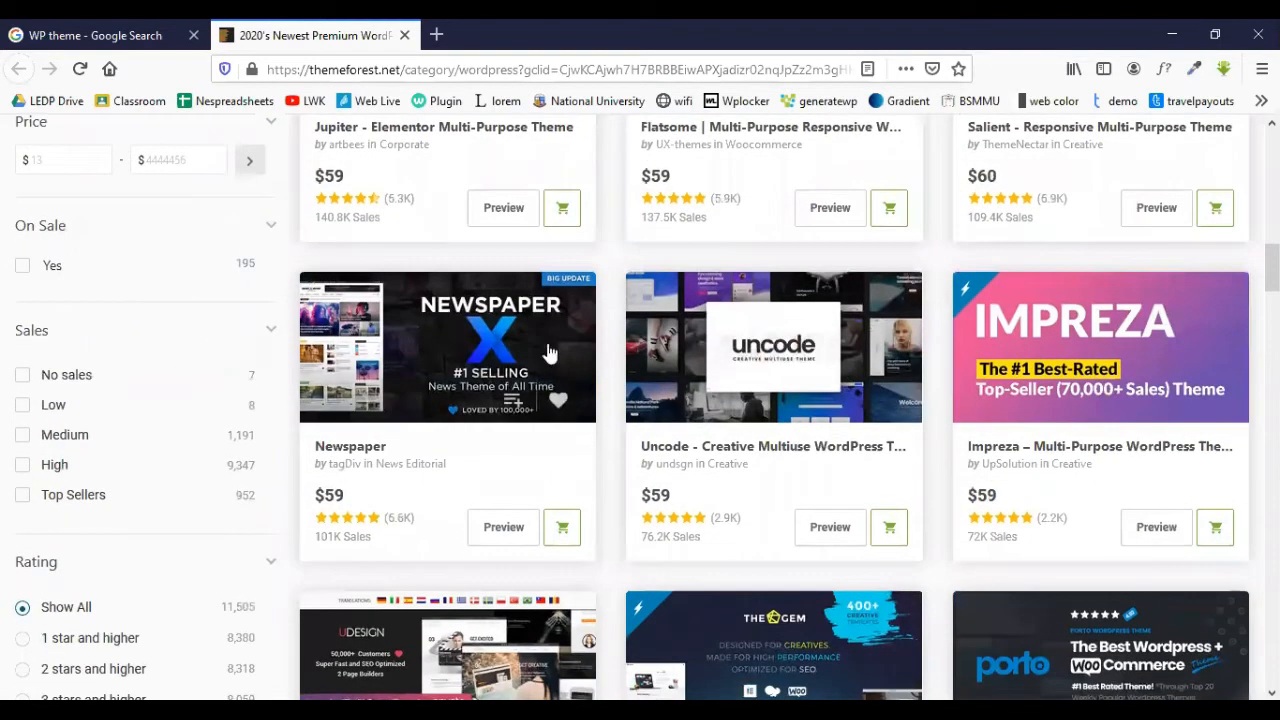
scroll(505, 458, "down", 3)
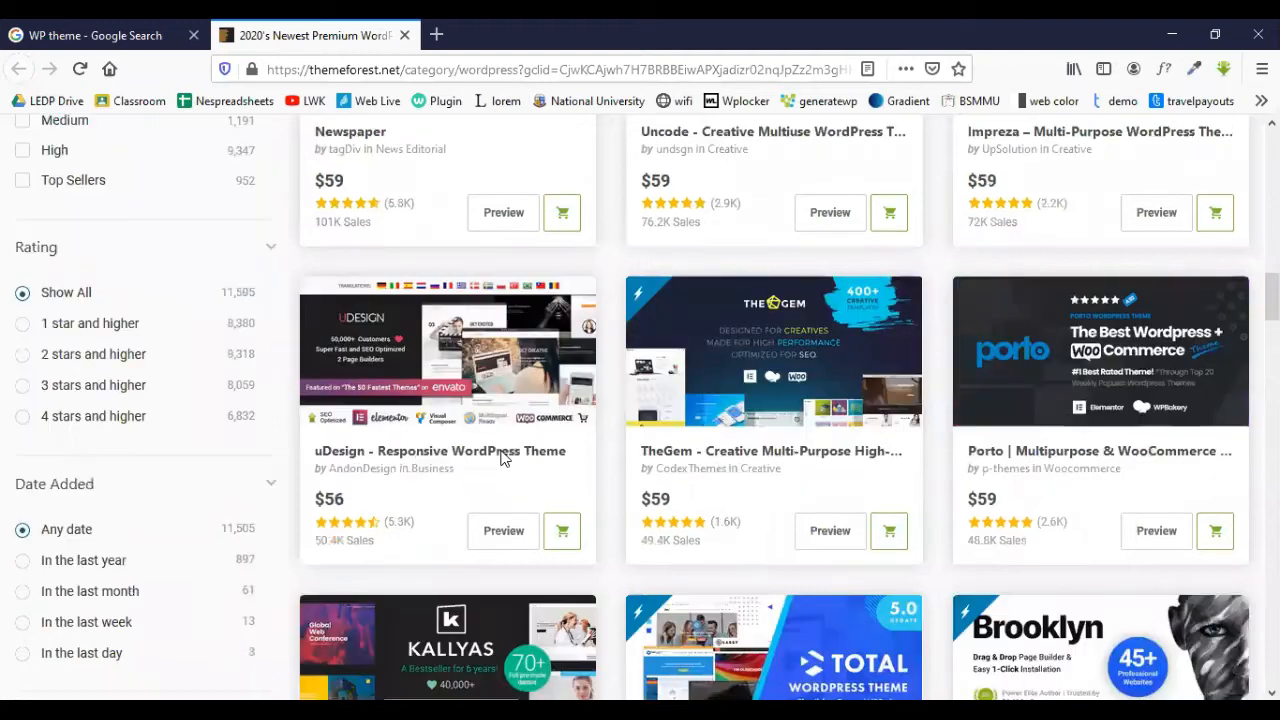
scroll(503, 457, "up", 2)
scroll(400, 280, "up", 1)
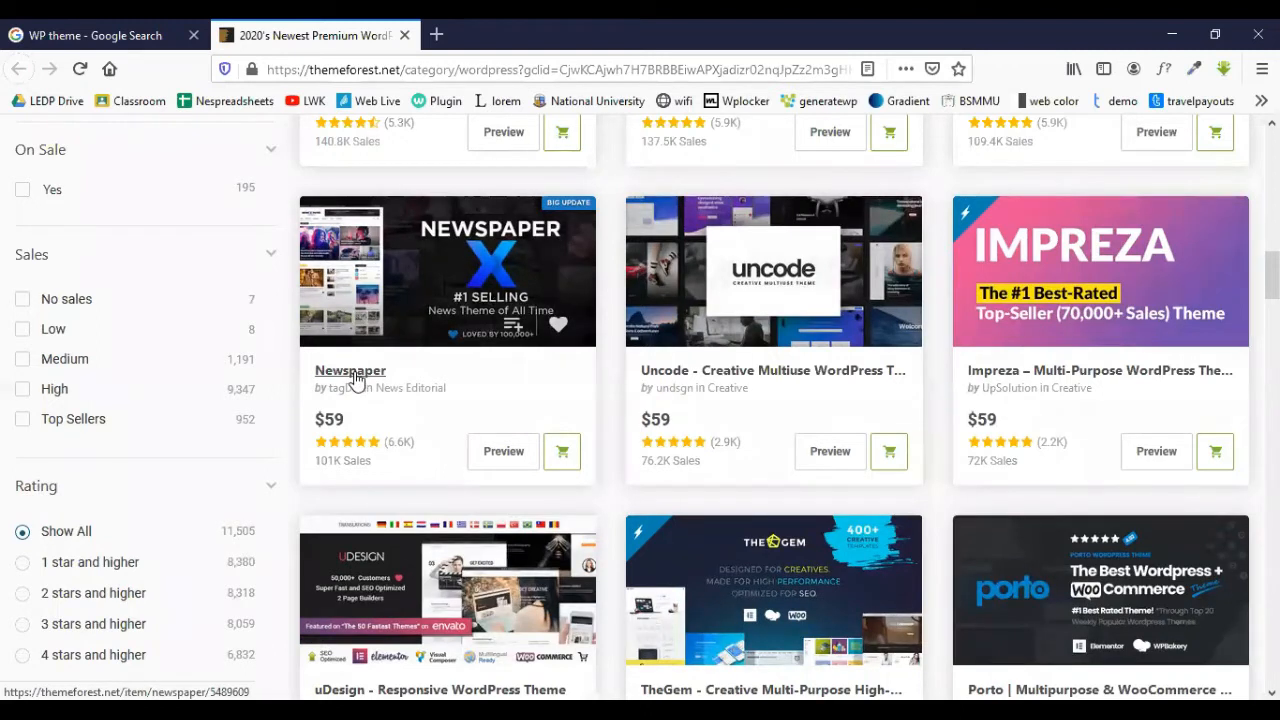
- Open the Newspaper by tagDiv item page in a new tab and scroll down it
right_click(386, 380)
left_click(443, 388)
left_click(525, 30)
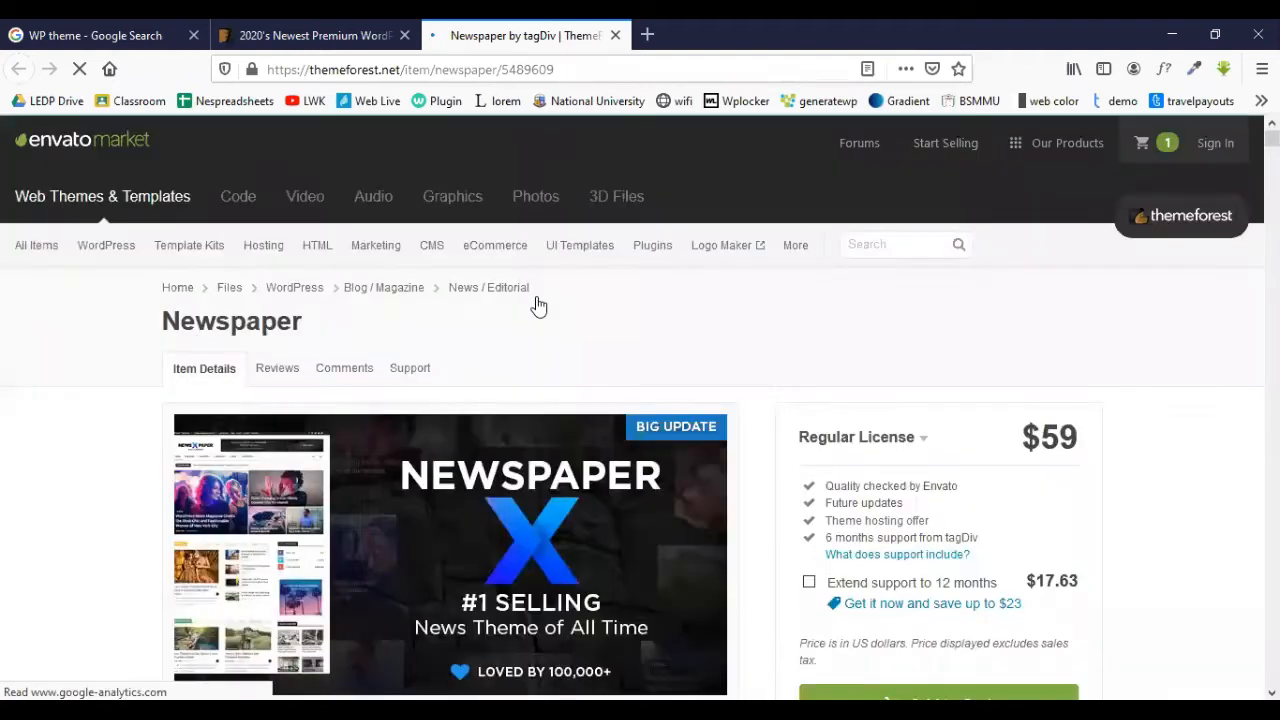
scroll(538, 305, "down", 2)
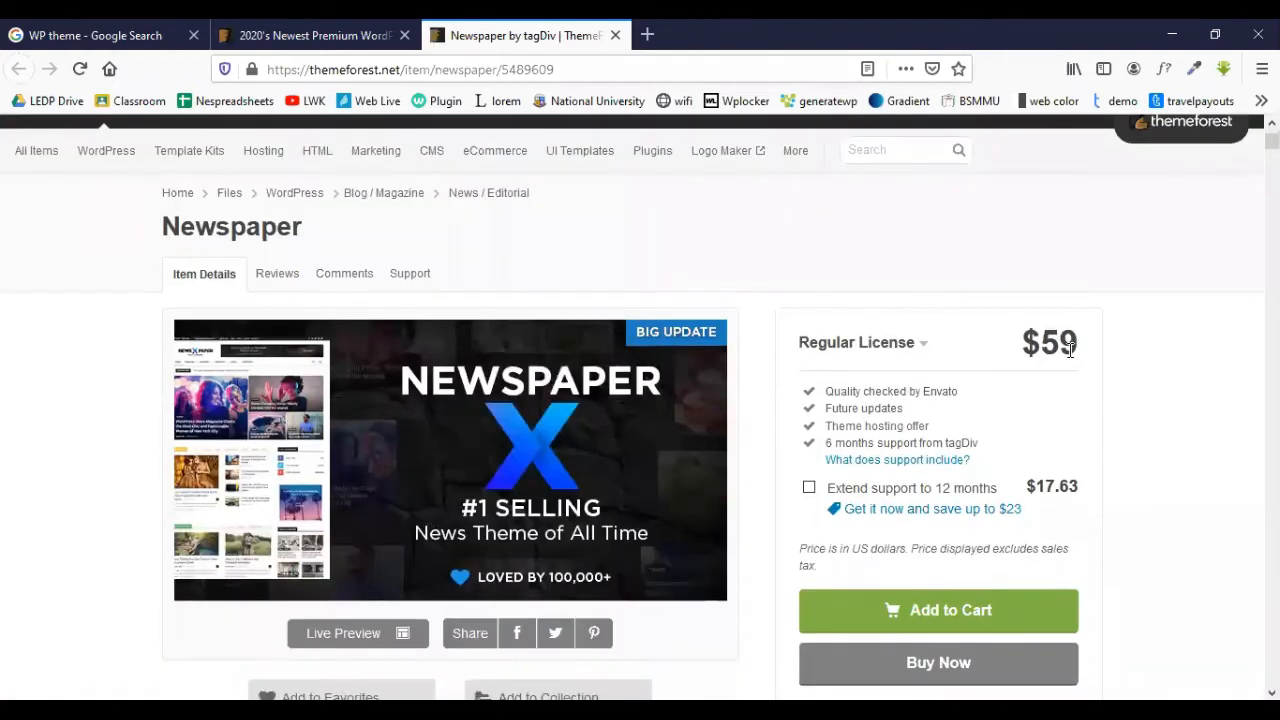
scroll(881, 246, "down", 1)
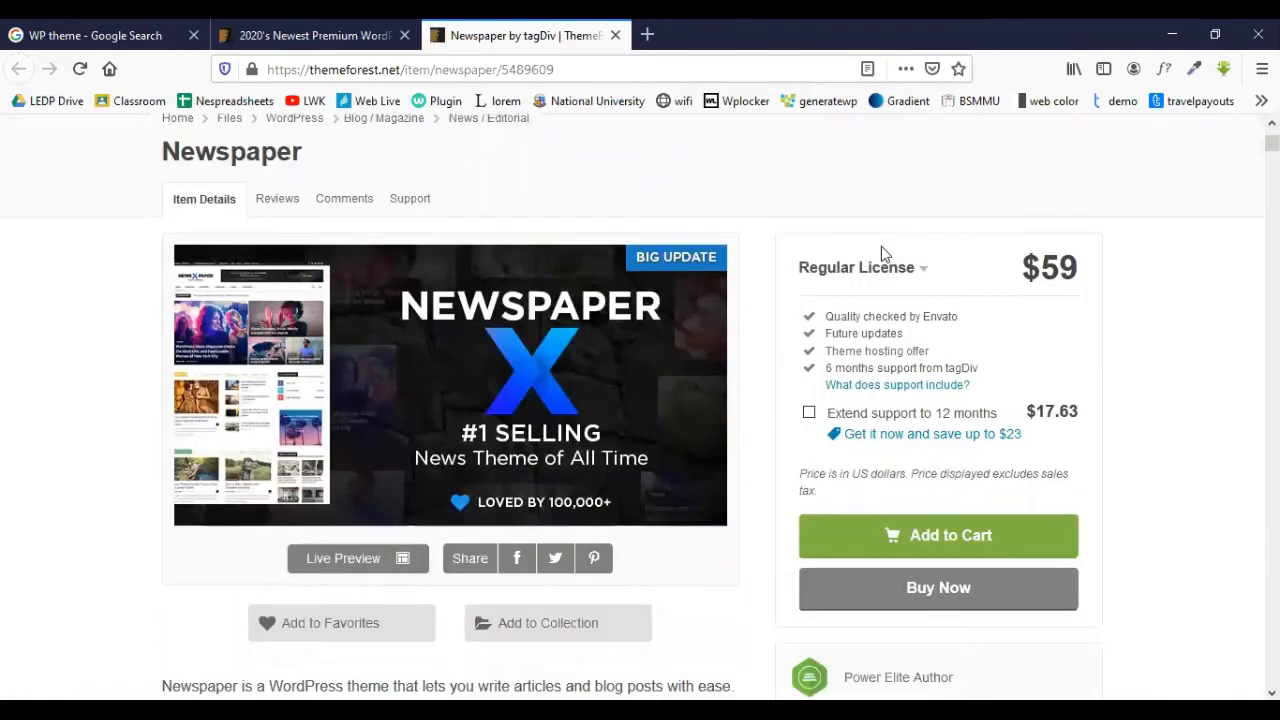
scroll(880, 305, "down", 1)
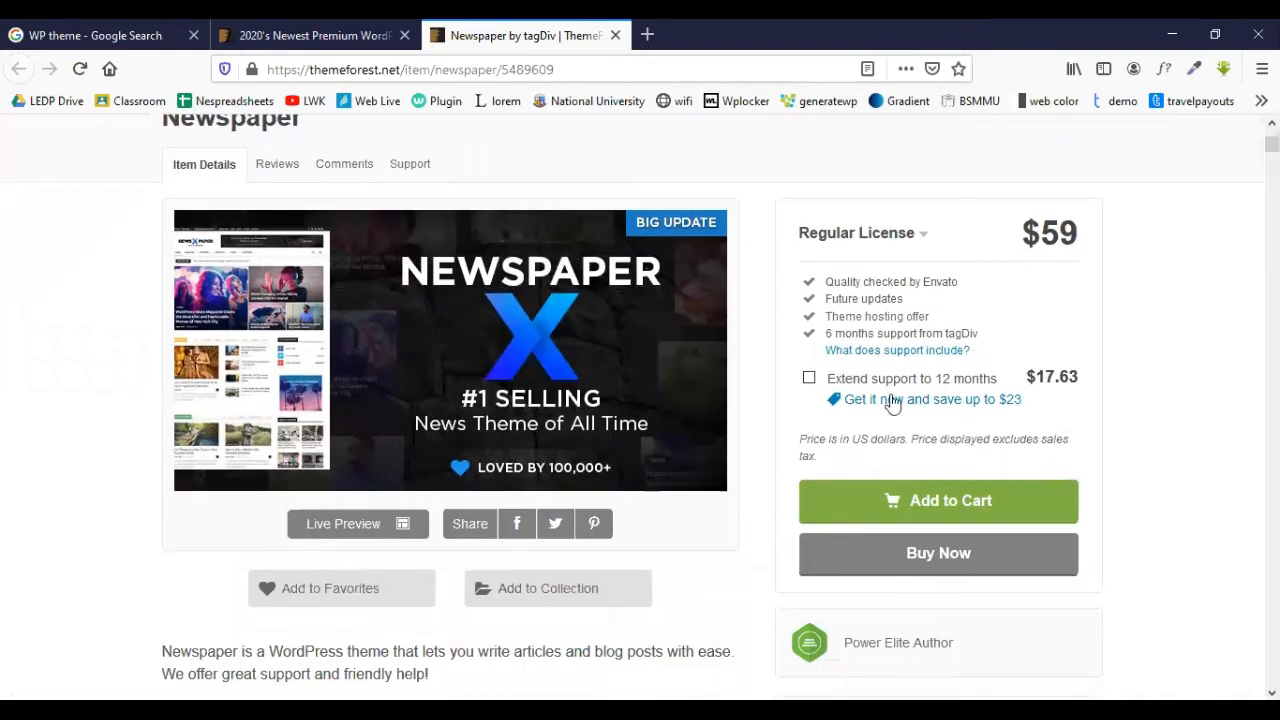
- Tick then untick 'Extend support to 12 months', keeping the $59 Regular License
left_click(809, 379)
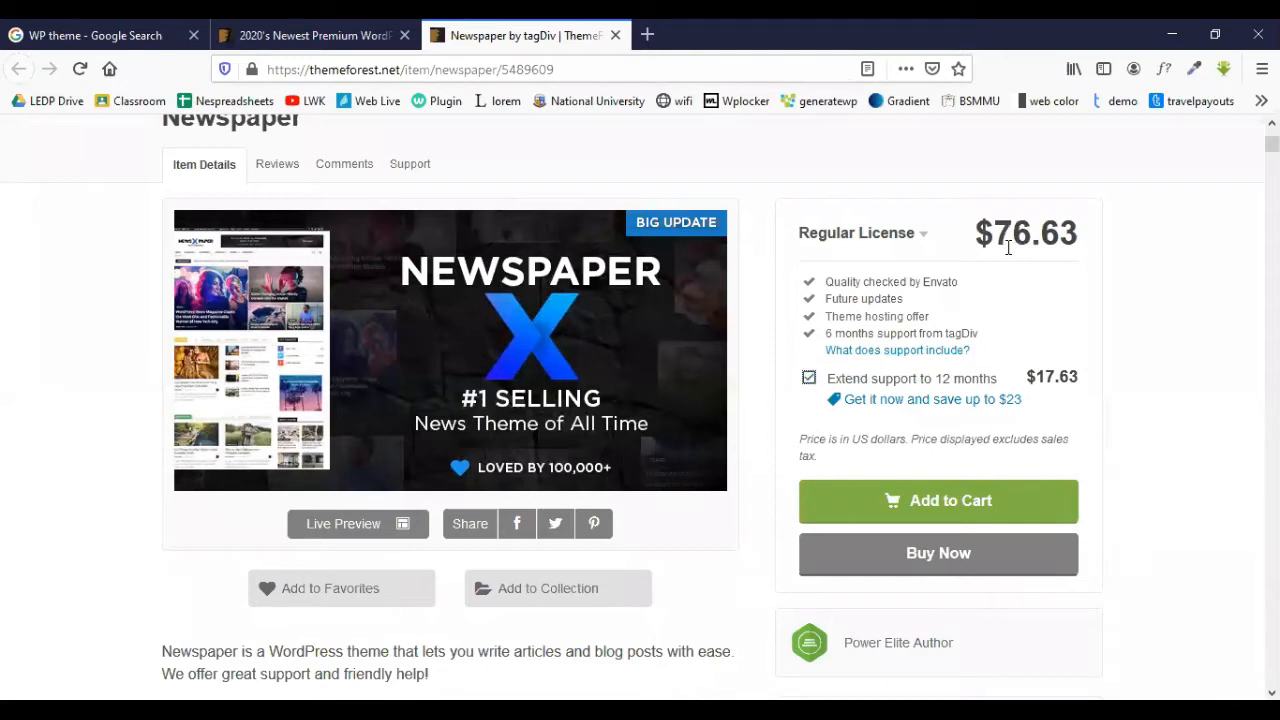
left_click(809, 378)
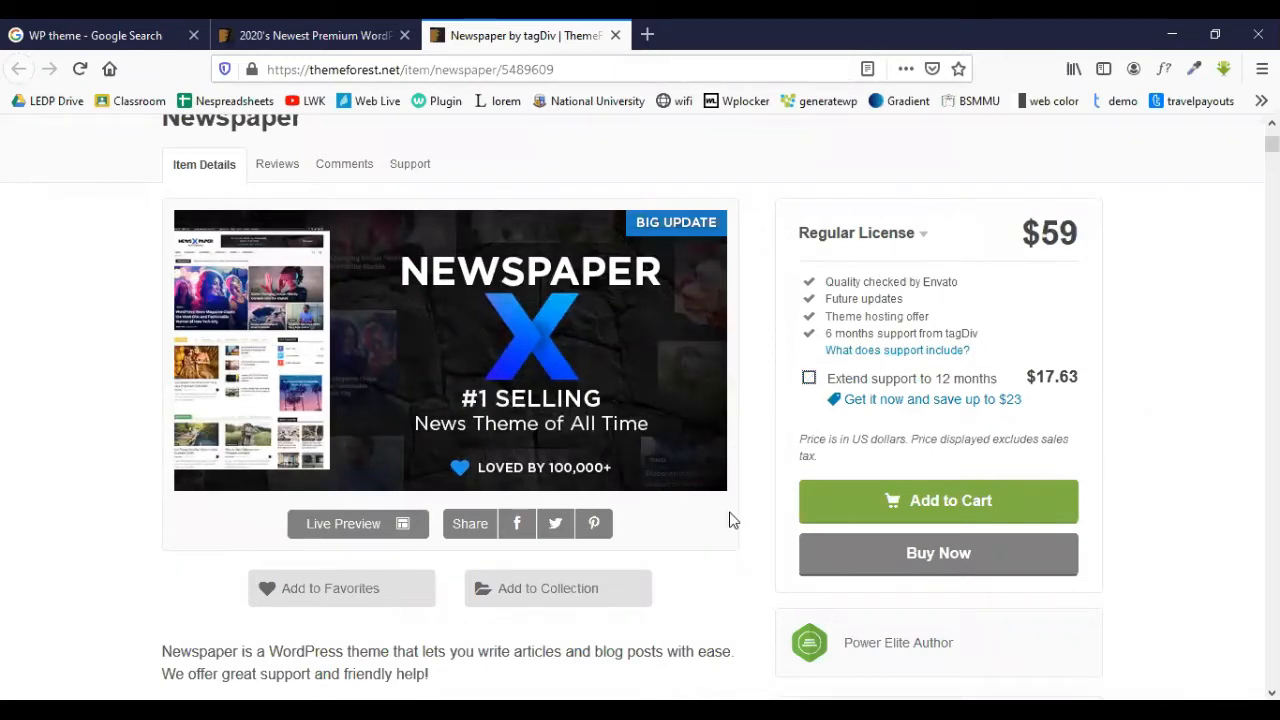
scroll(730, 520, "down", 1)
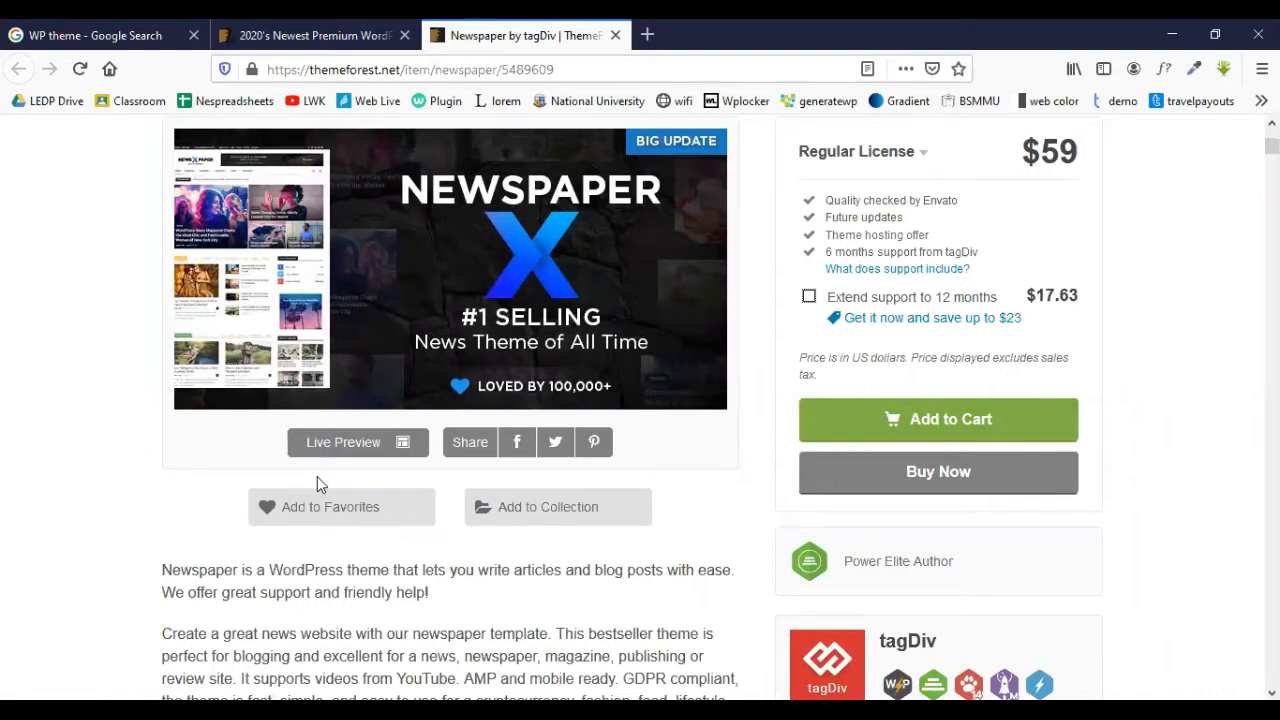
scroll(345, 420, "down", 1)
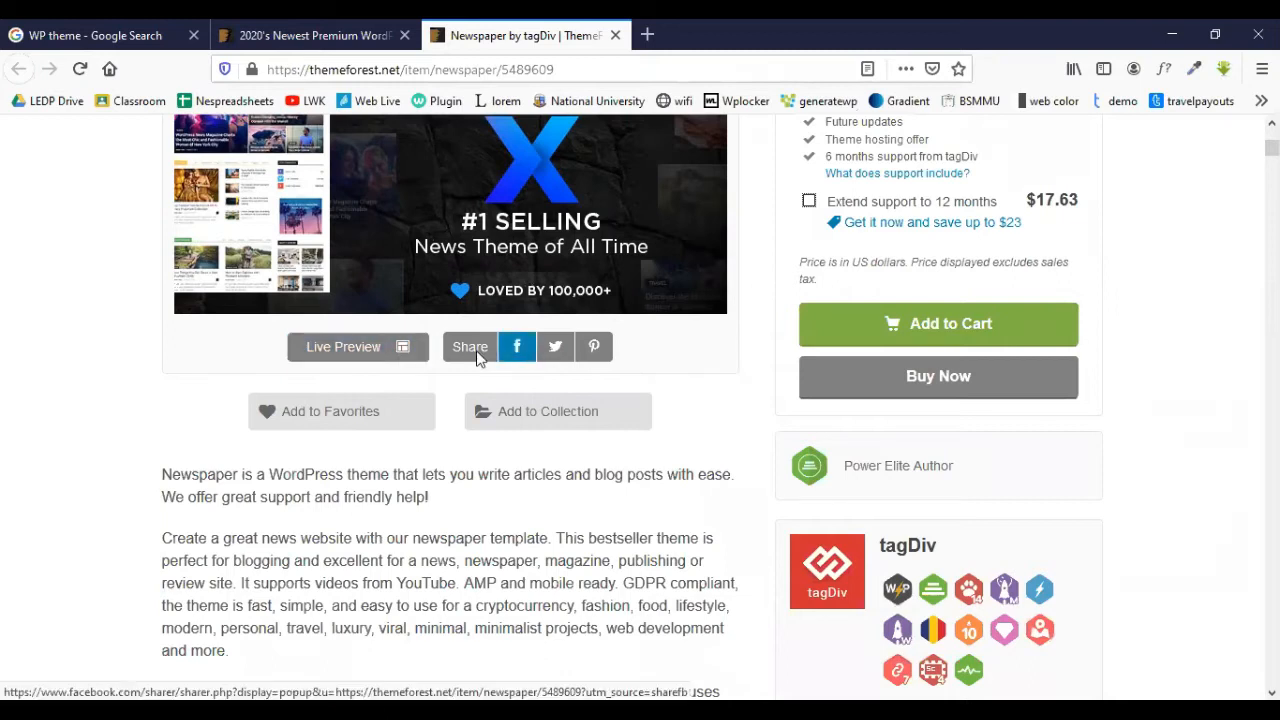
scroll(260, 305, "down", 2)
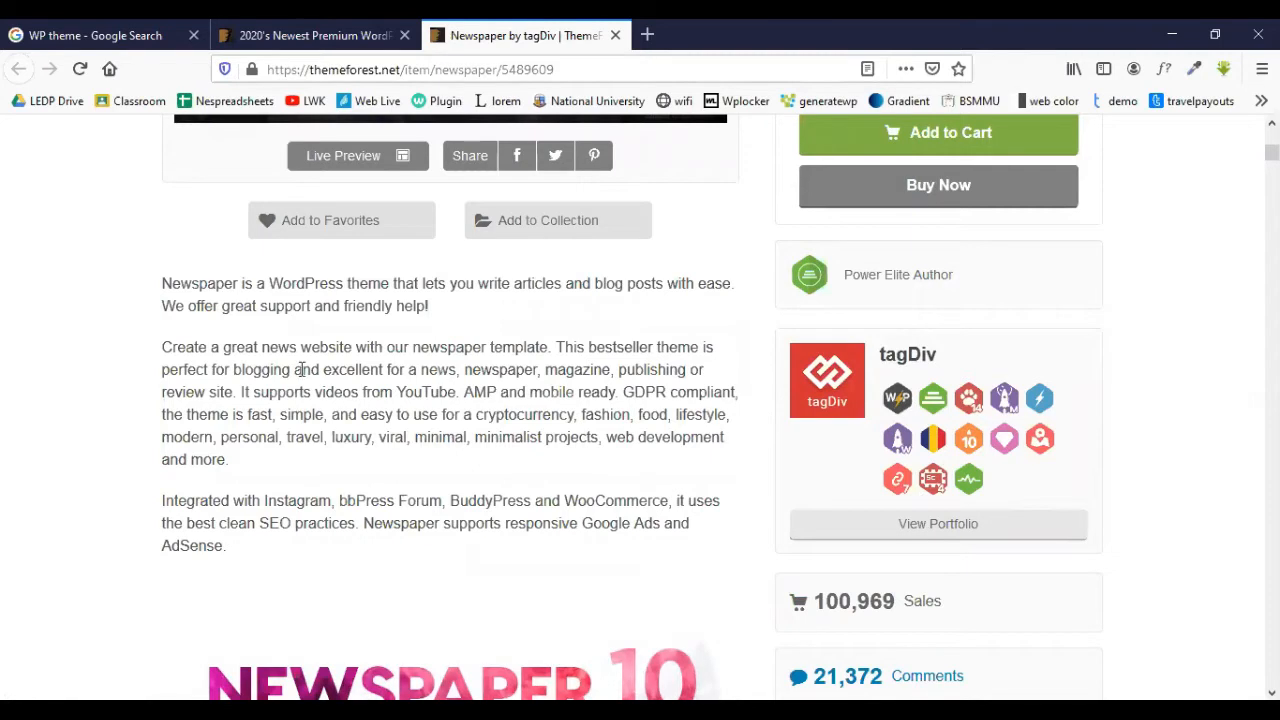
scroll(300, 369, "up", 3)
scroll(317, 389, "down", 2)
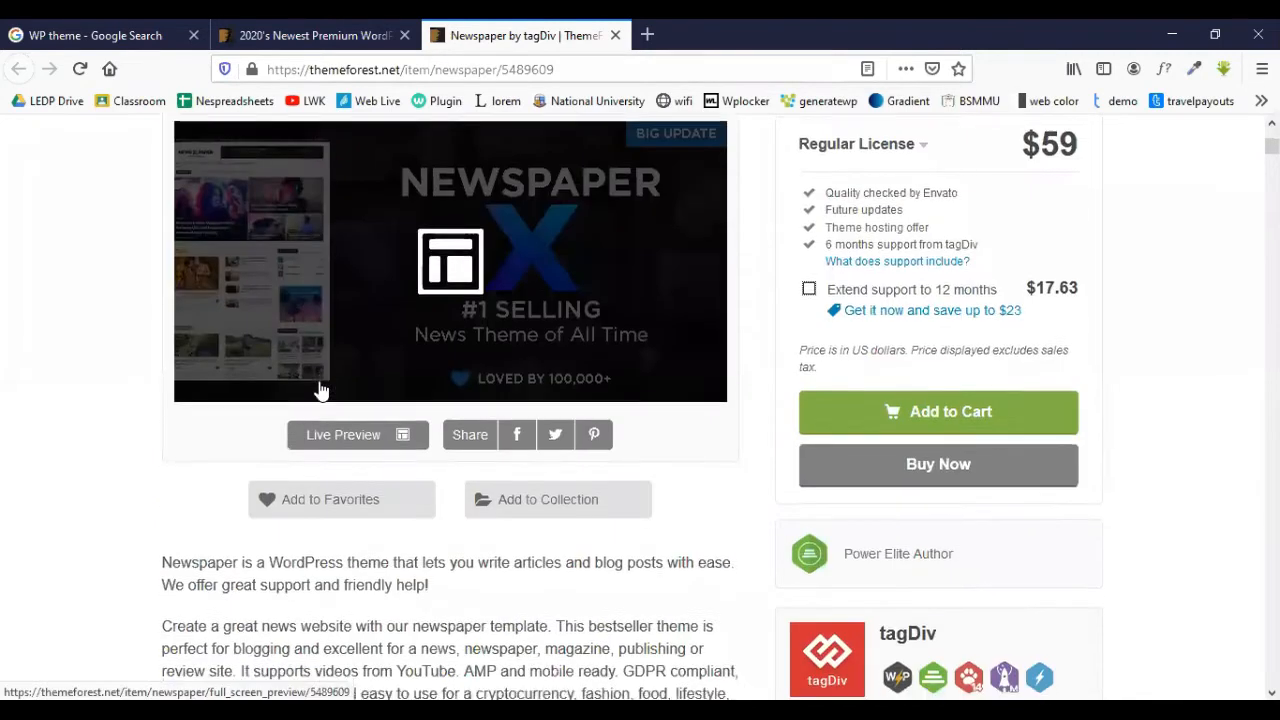
scroll(646, 437, "up", 4)
scroll(646, 431, "down", 2)
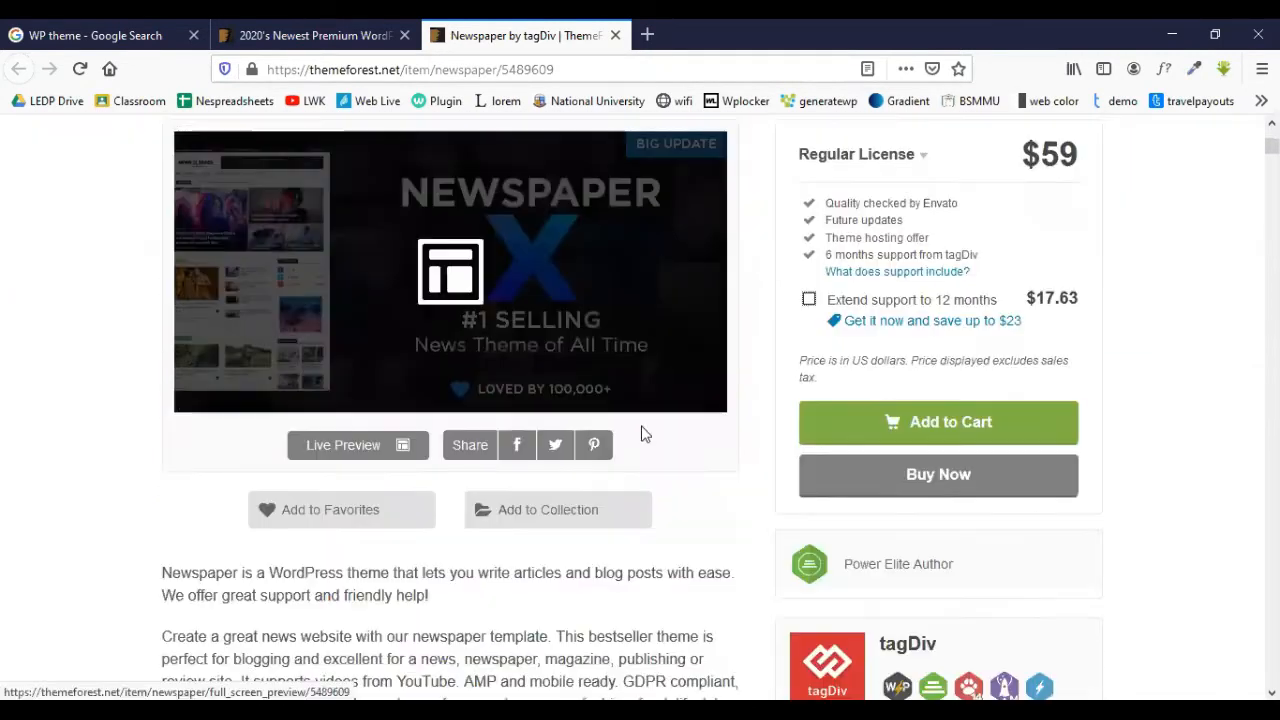
scroll(650, 435, "down", 2)
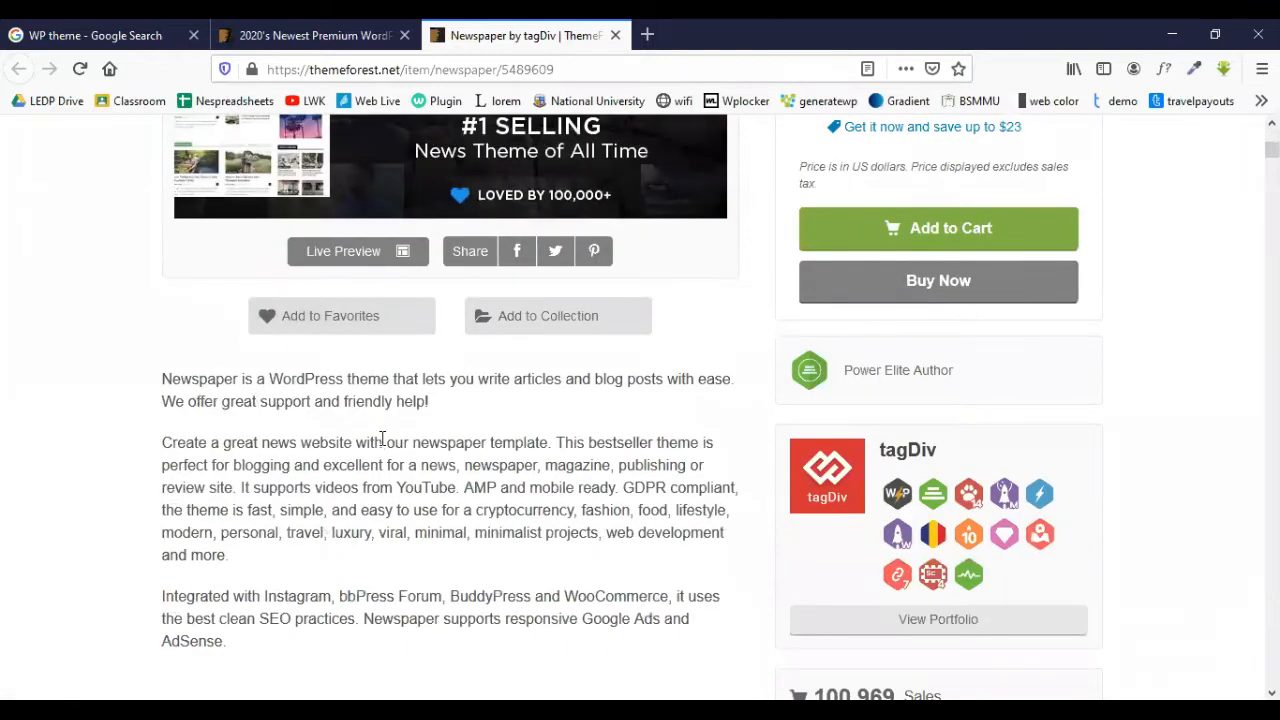
scroll(375, 445, "down", 2)
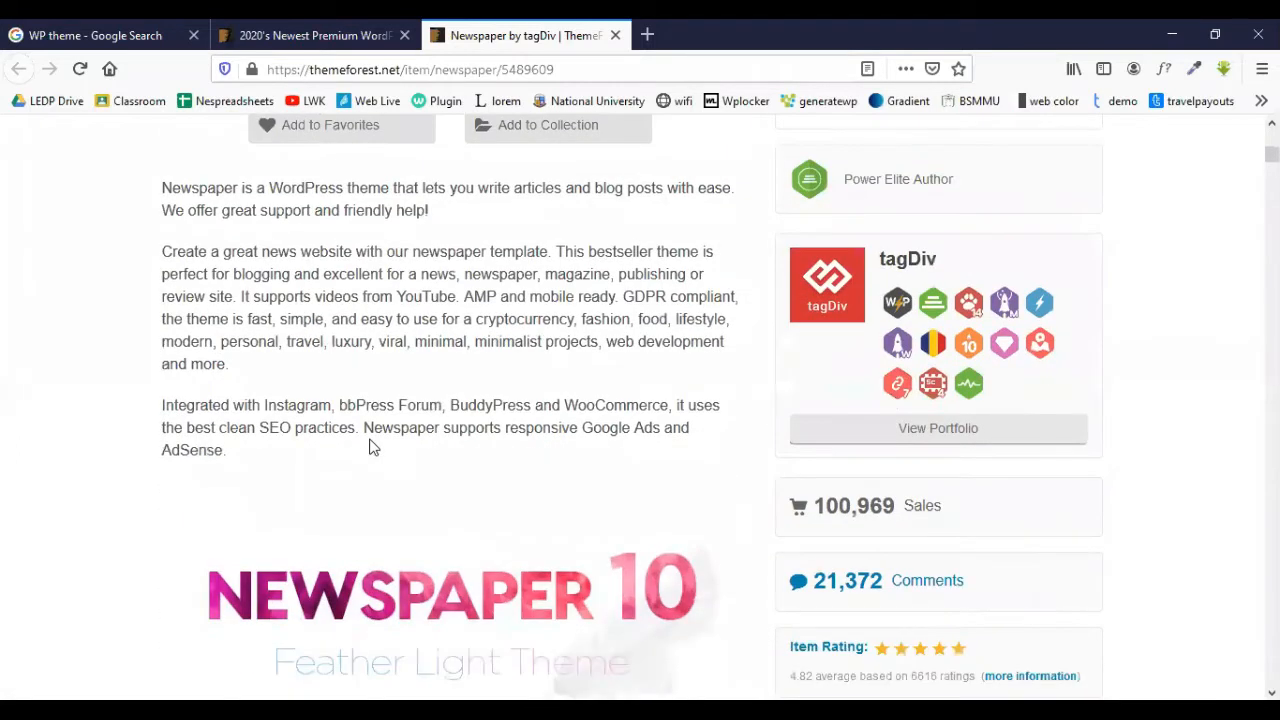
scroll(369, 447, "down", 1)
scroll(369, 425, "down", 1)
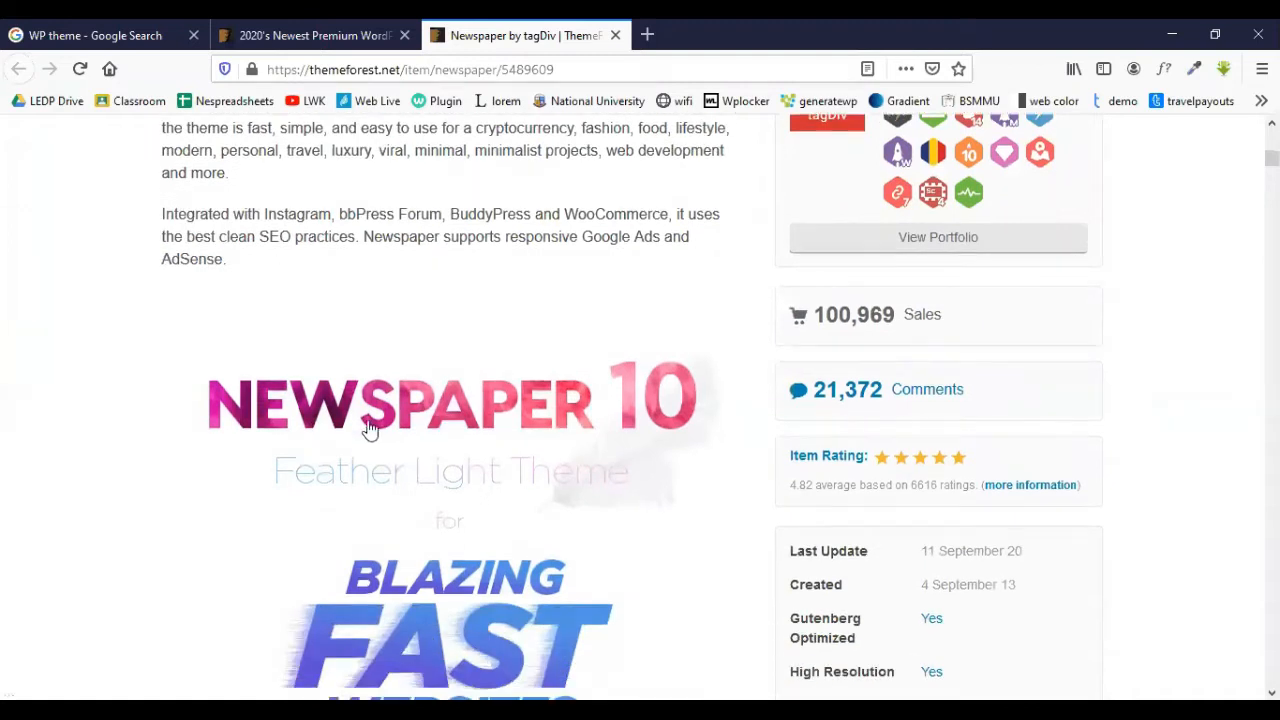
scroll(650, 310, "down", 1)
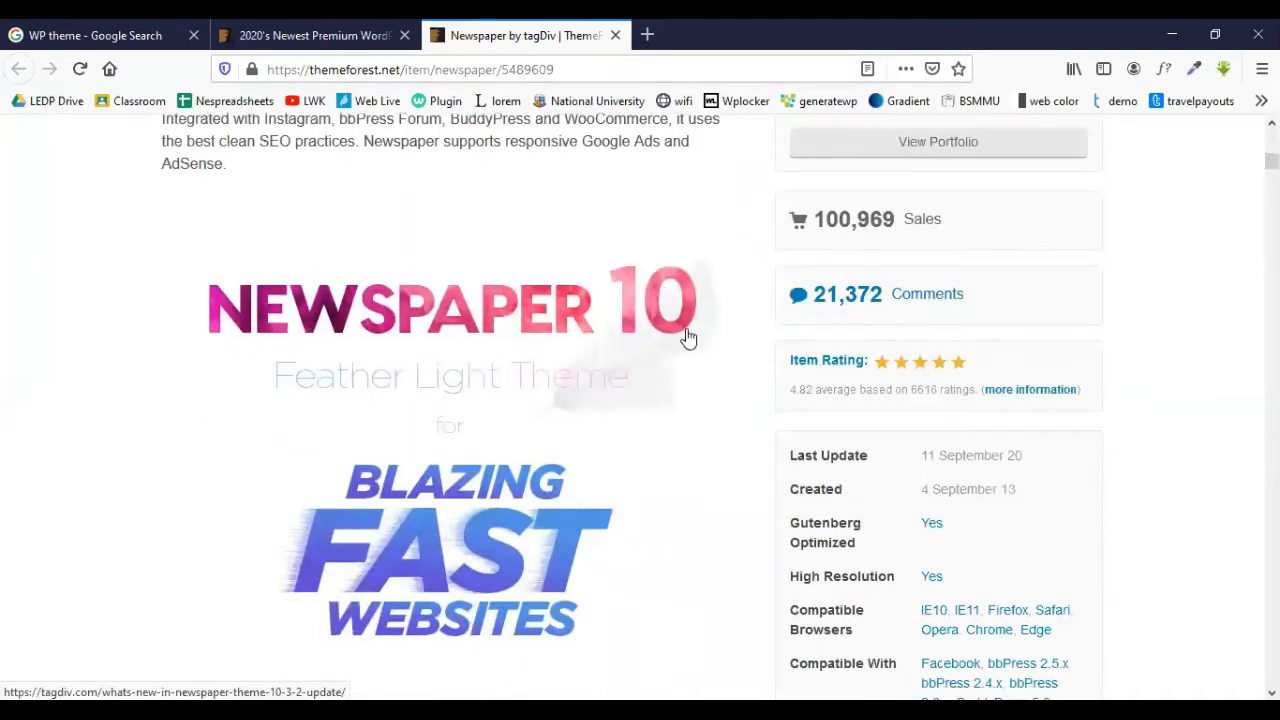
scroll(610, 360, "down", 2)
scroll(500, 371, "down", 6)
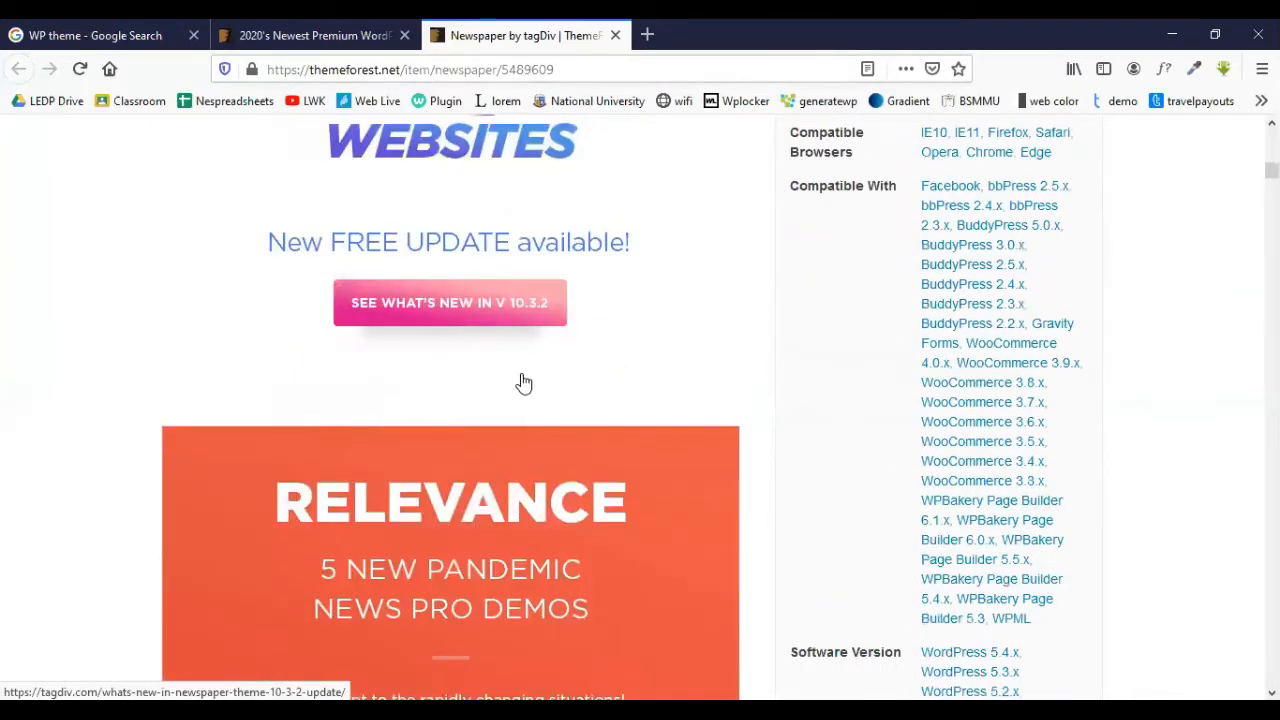
- Highlight the Newspaper theme's 100,969 sales figure
scroll(556, 372, "down", 5)
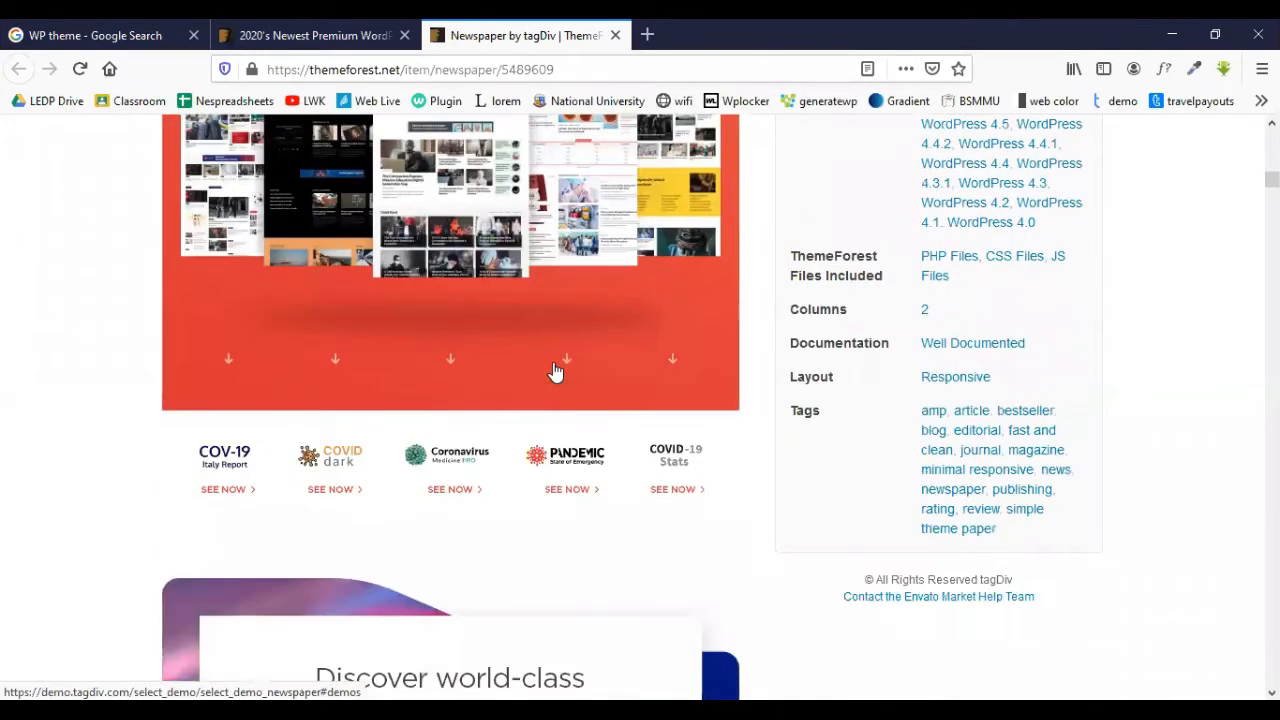
scroll(556, 372, "down", 6)
scroll(556, 372, "up", 12)
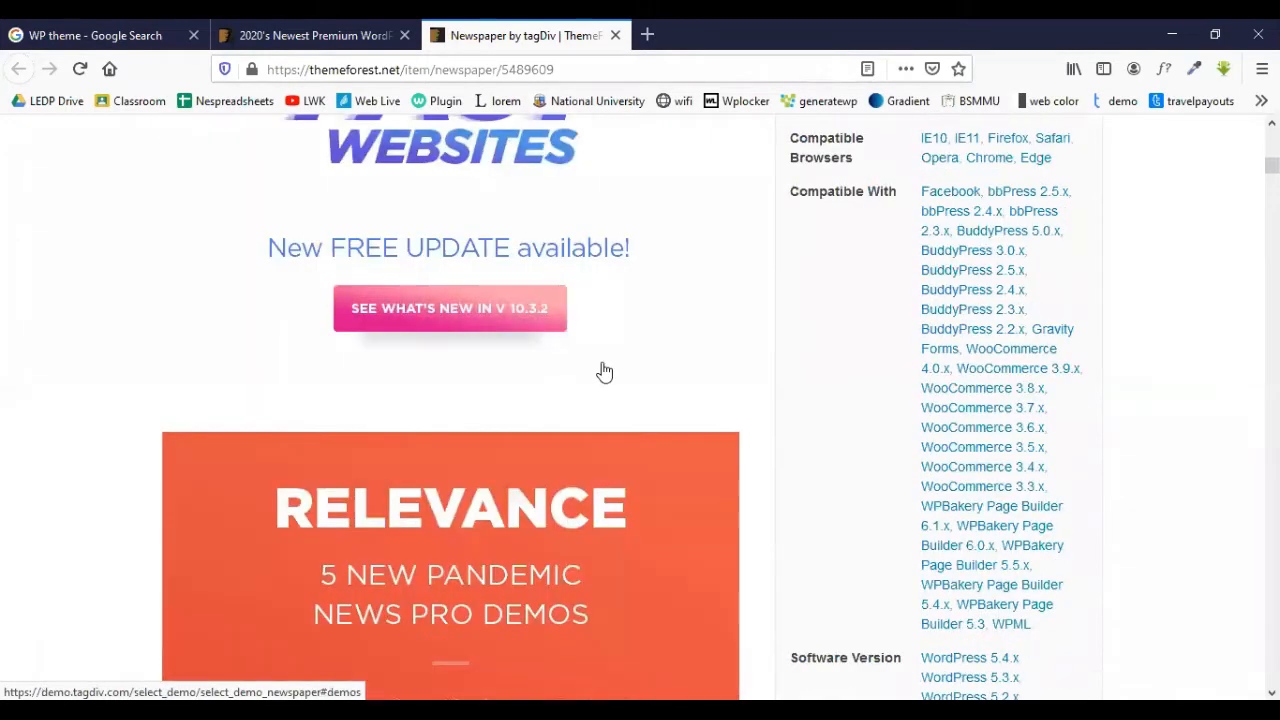
scroll(602, 372, "up", 5)
scroll(790, 338, "down", 1)
scroll(814, 336, "up", 2)
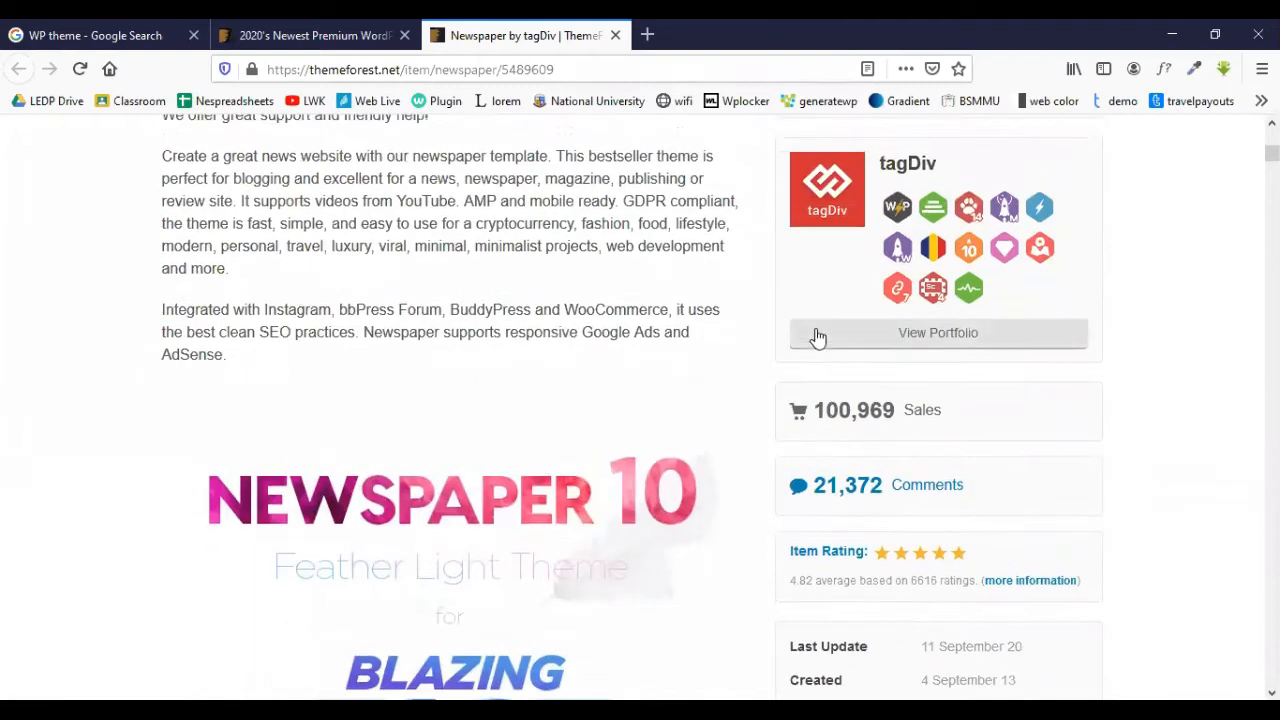
left_click_drag(822, 414, 905, 412)
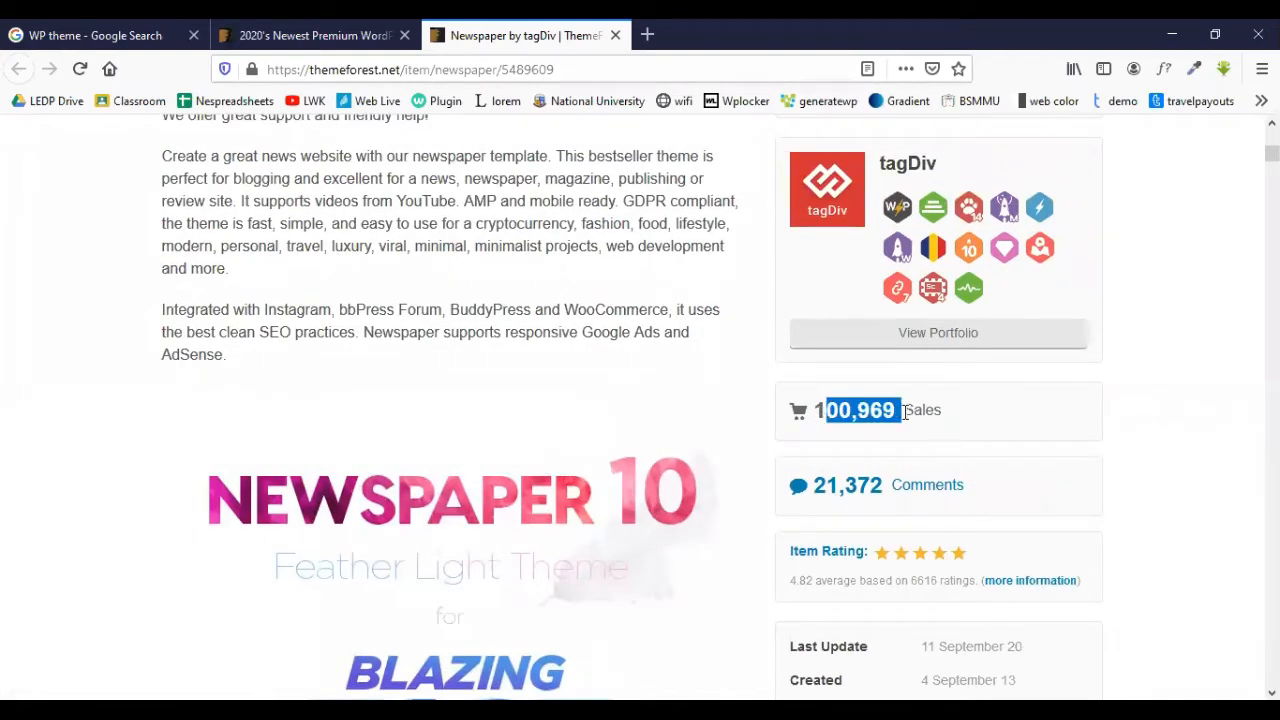
left_click(820, 413)
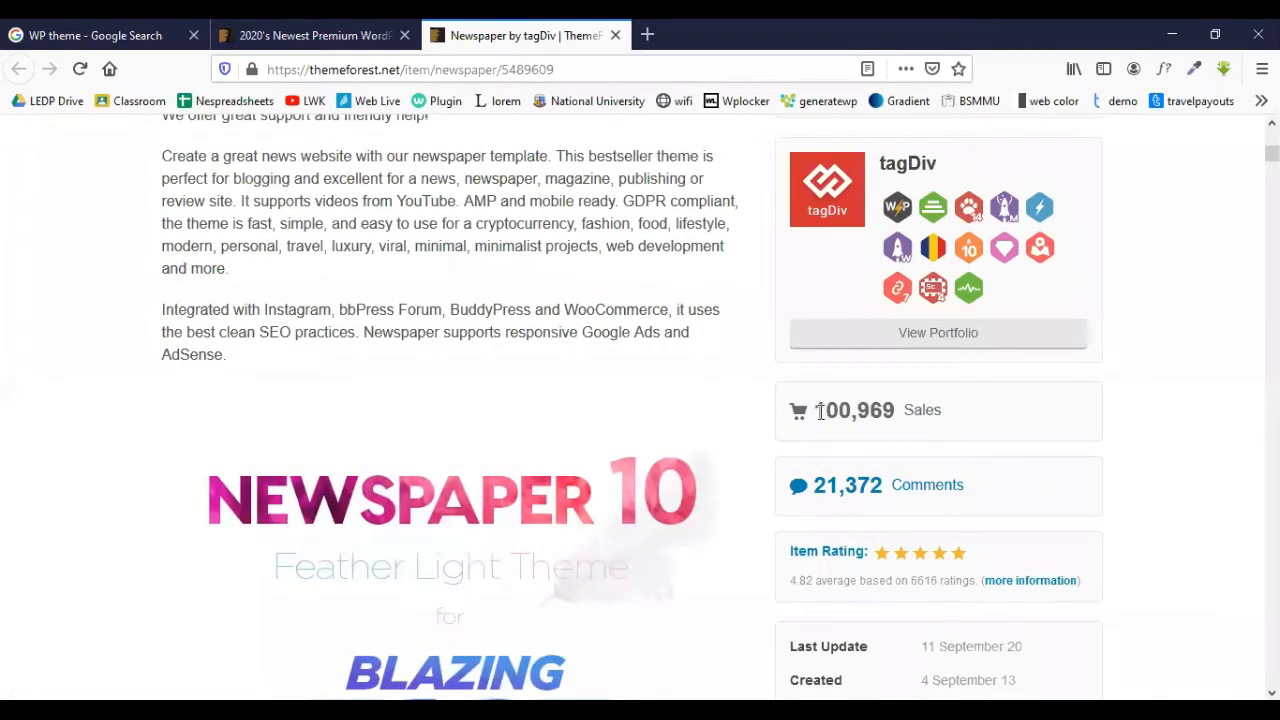
left_click_drag(818, 411, 898, 411)
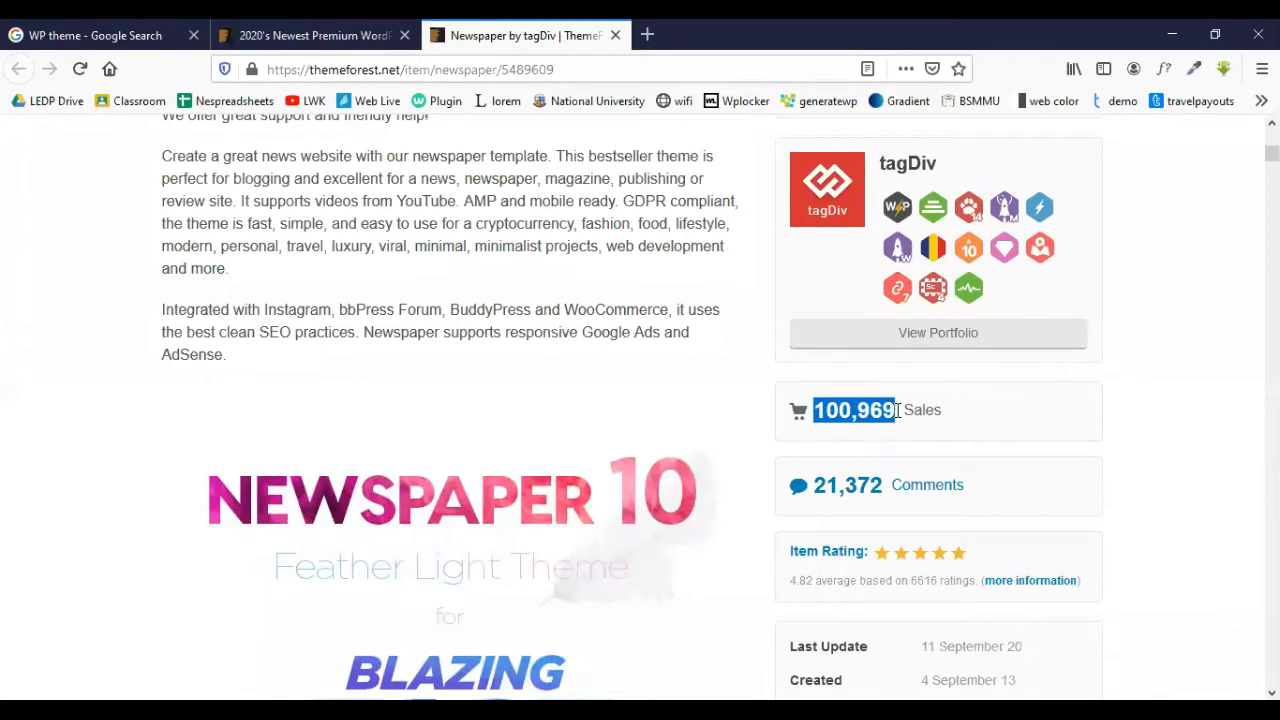
scroll(898, 411, "up", 5)
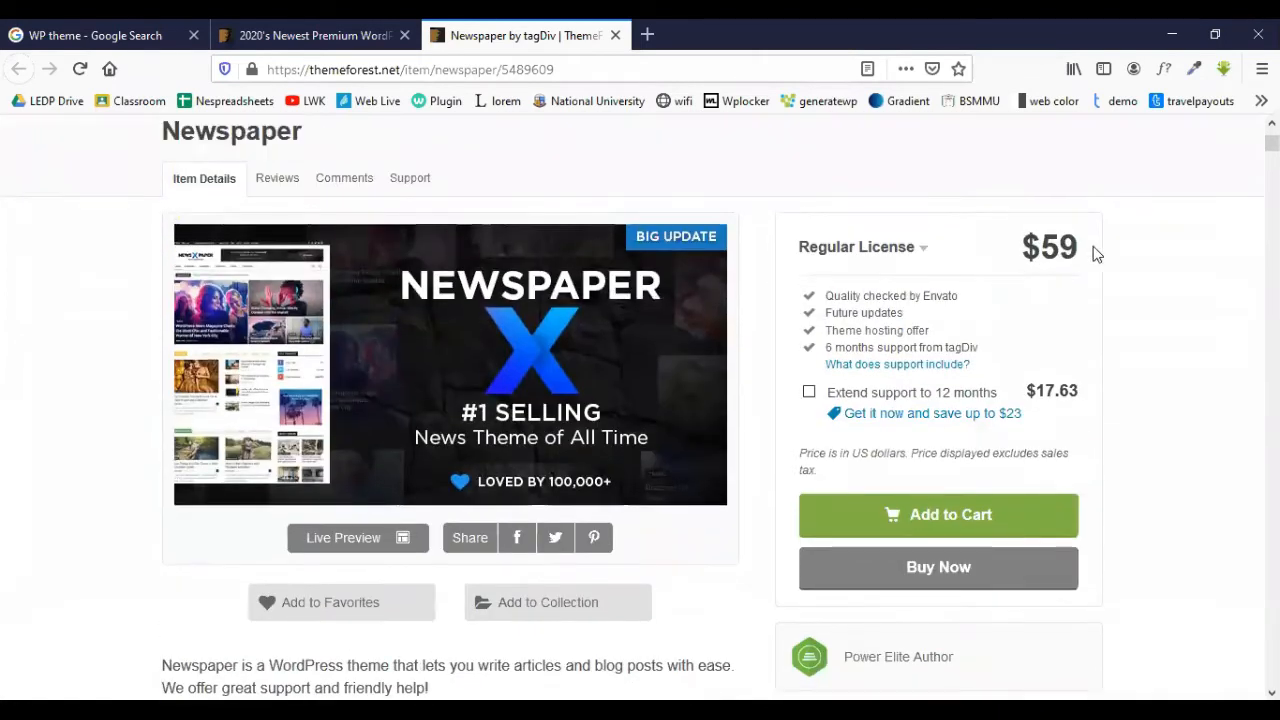
- Add 12 months of extended support, raising the price from $59 to $76.63
left_click_drag(1090, 252, 1025, 248)
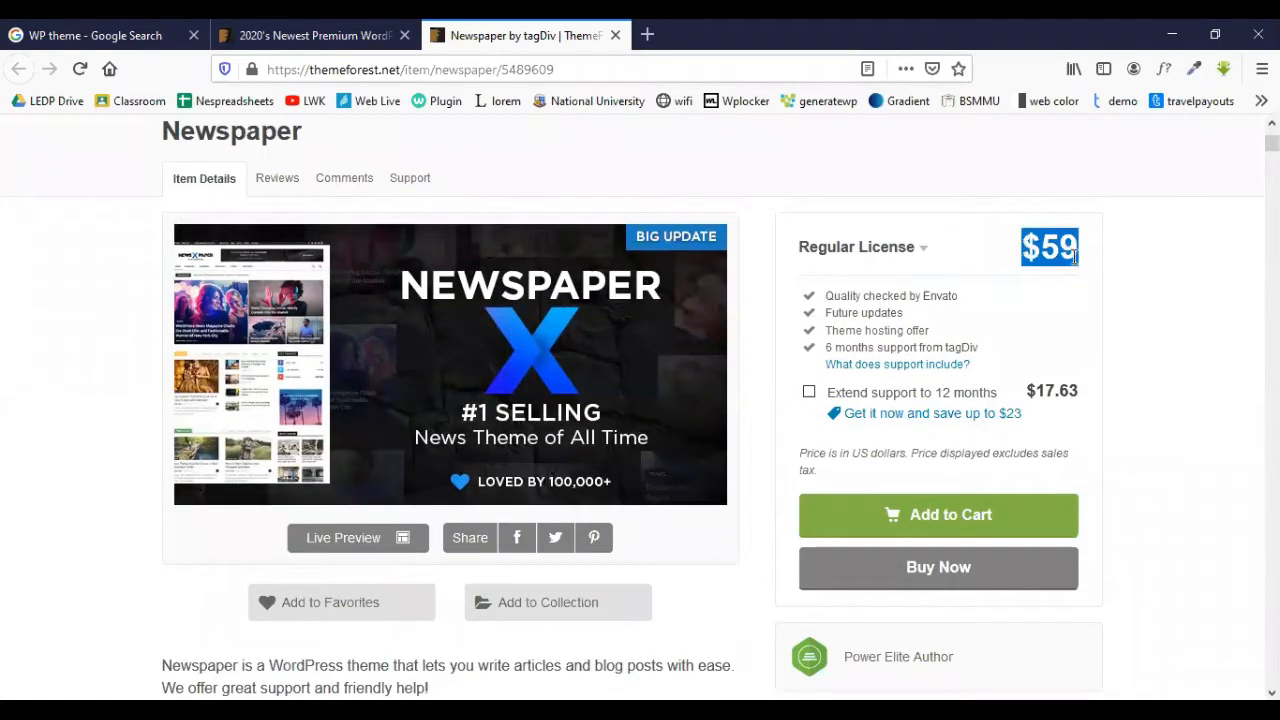
left_click(810, 392)
left_click_drag(995, 247, 1025, 252)
scroll(935, 315, "down", 5)
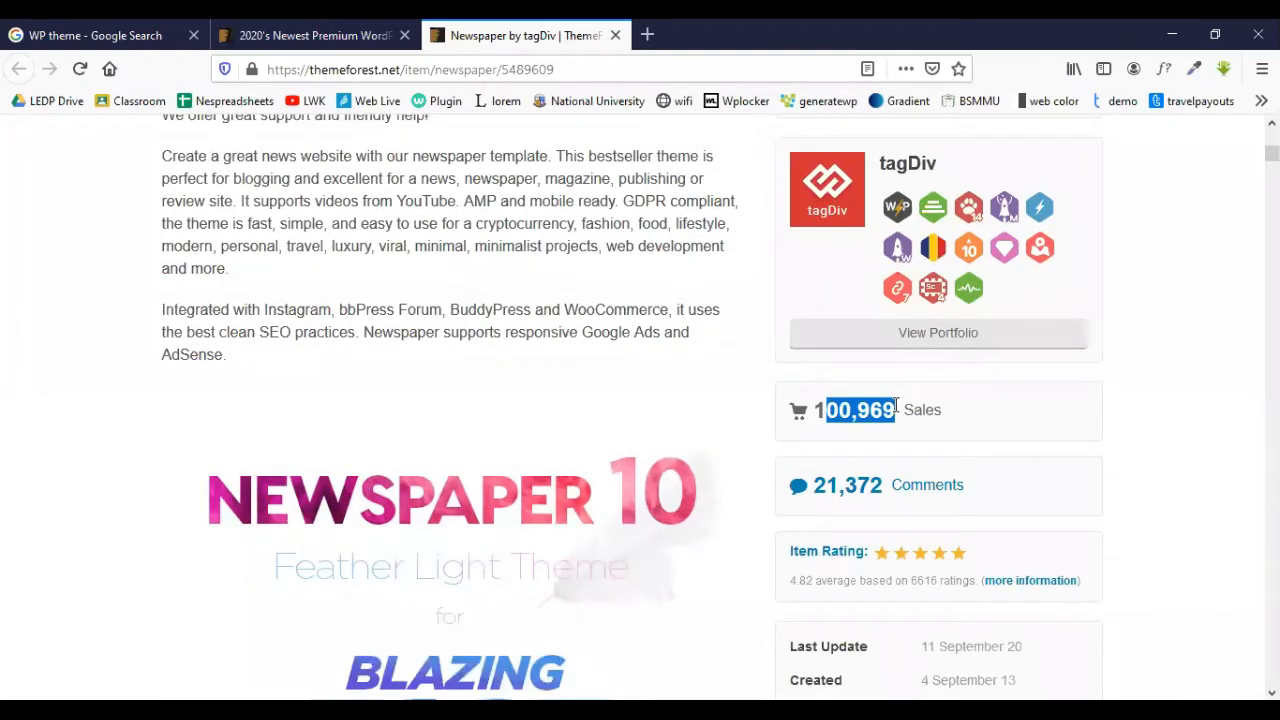
left_click_drag(813, 410, 877, 408)
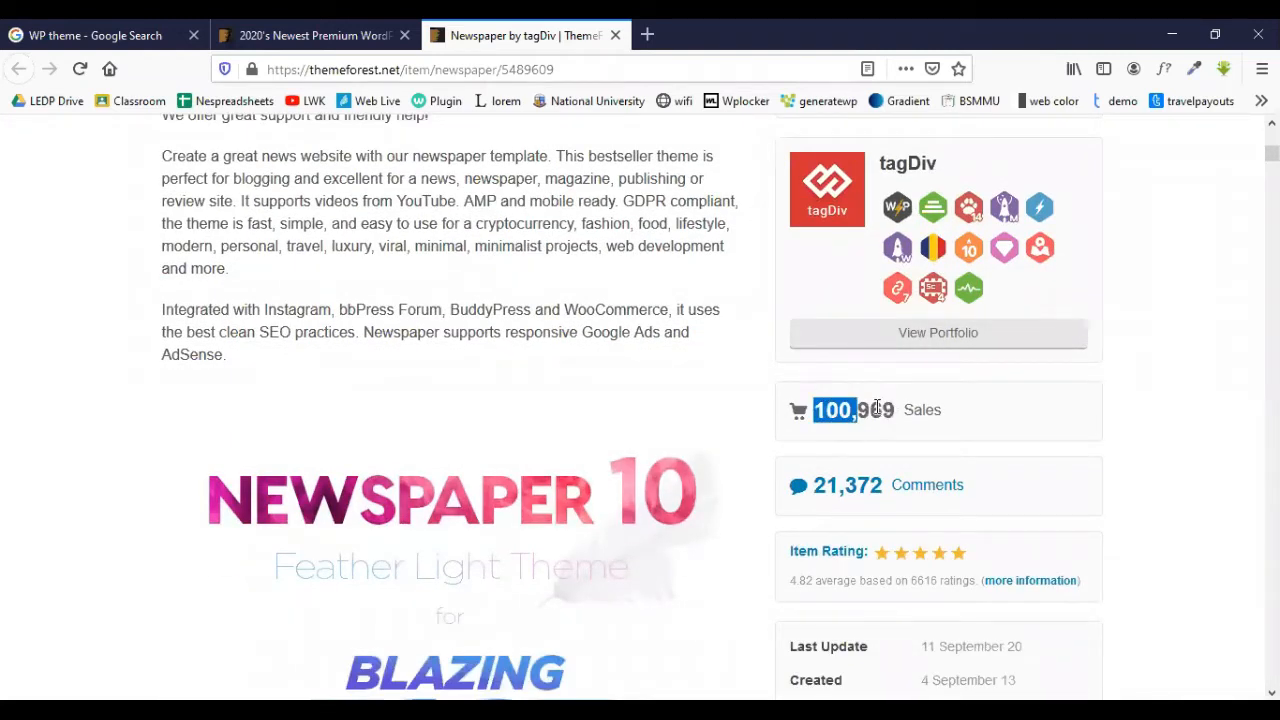
left_click(892, 413)
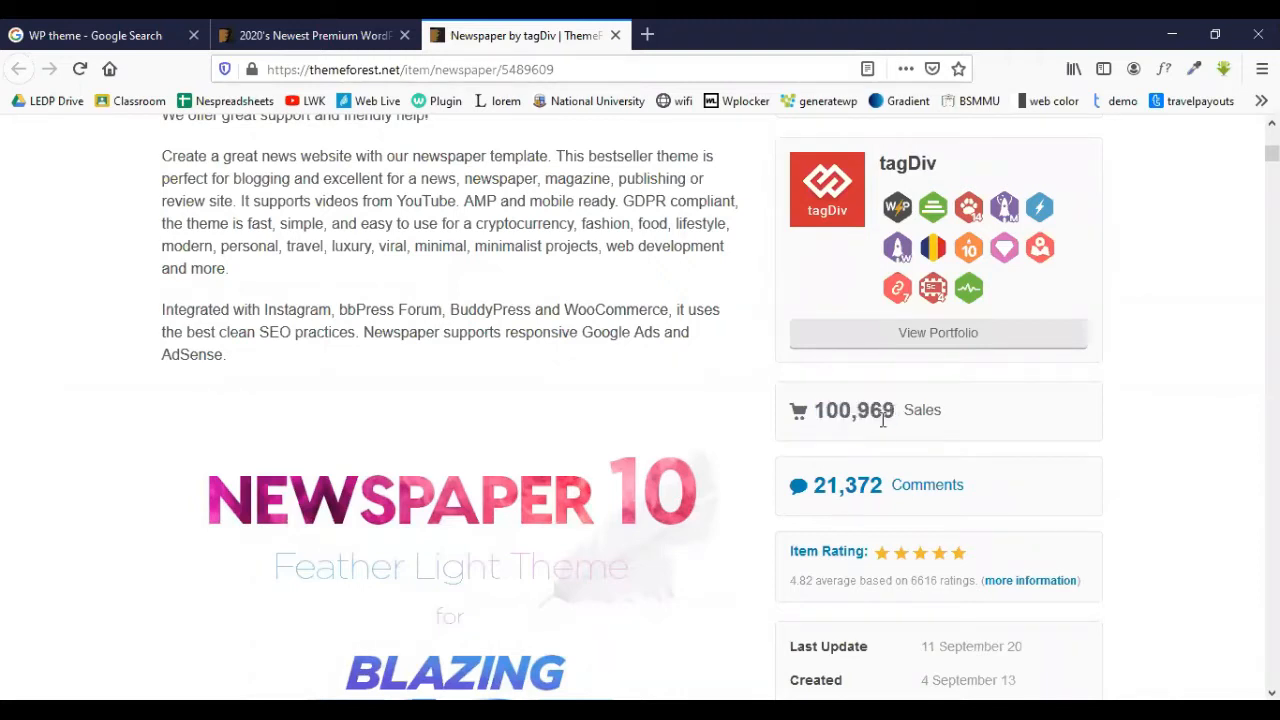
- Scroll through the Newspaper item details and compatibility list
scroll(878, 420, "down", 2)
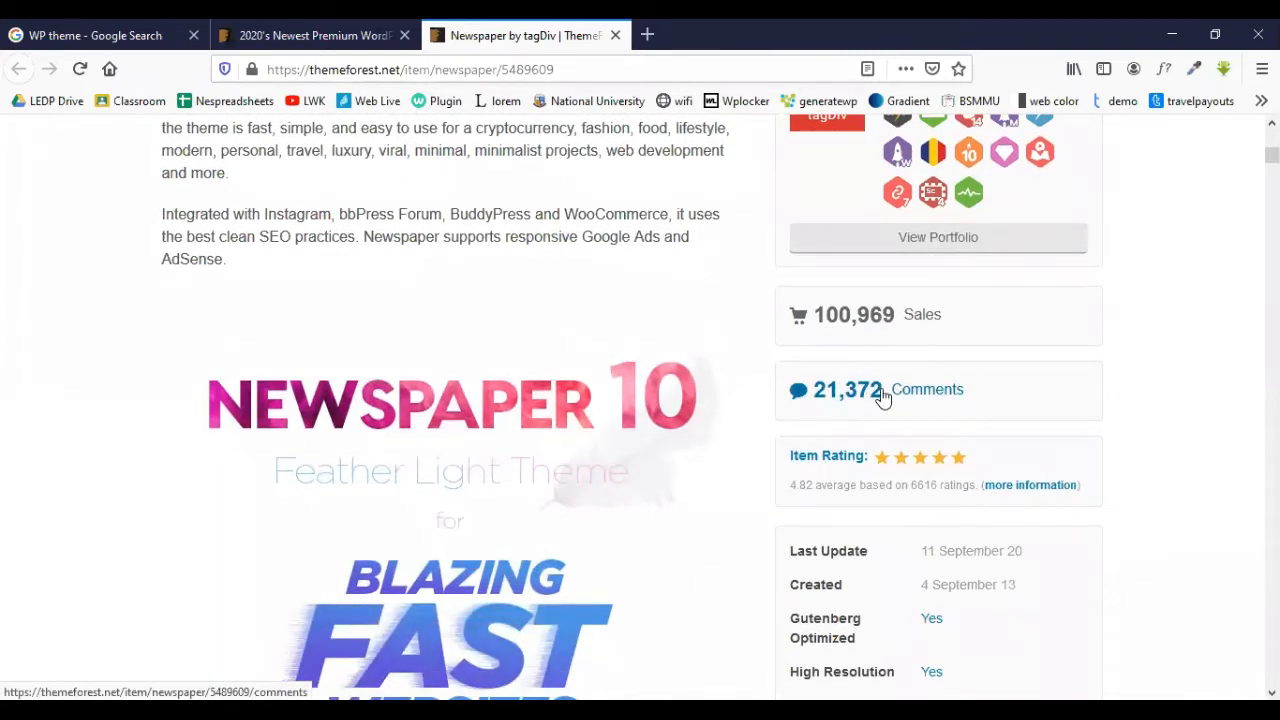
scroll(882, 397, "down", 2)
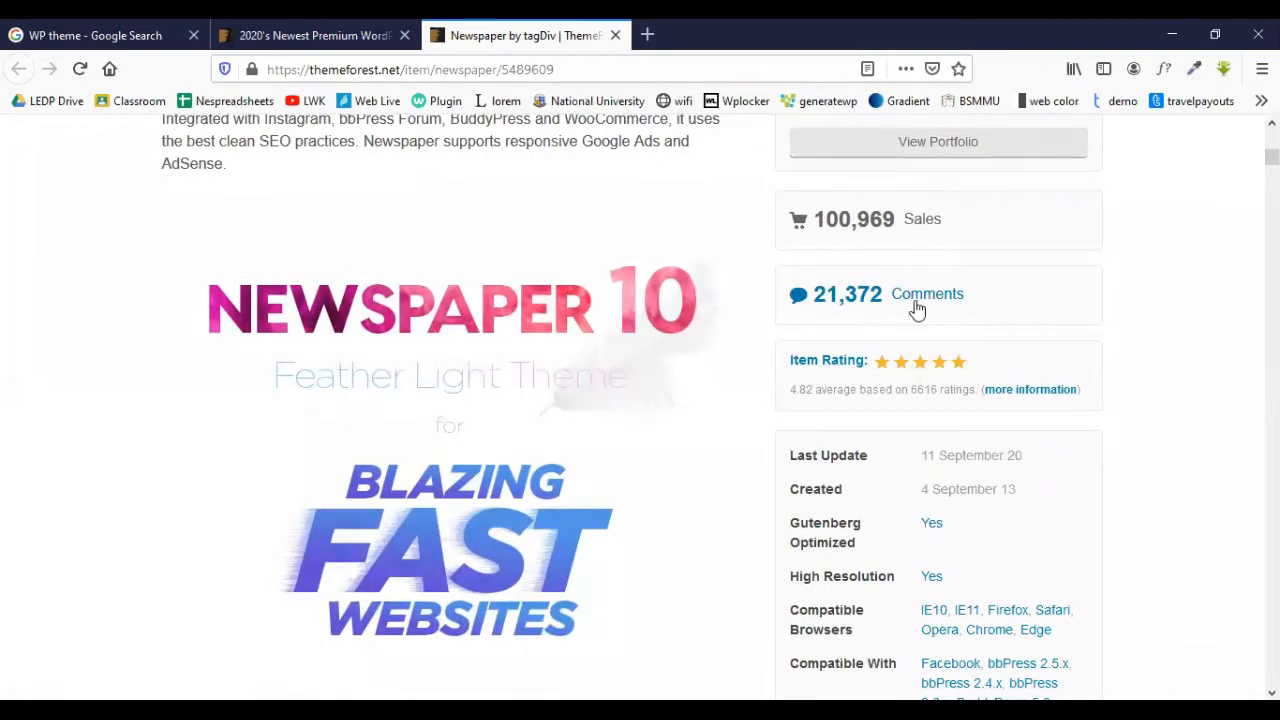
scroll(843, 477, "down", 4)
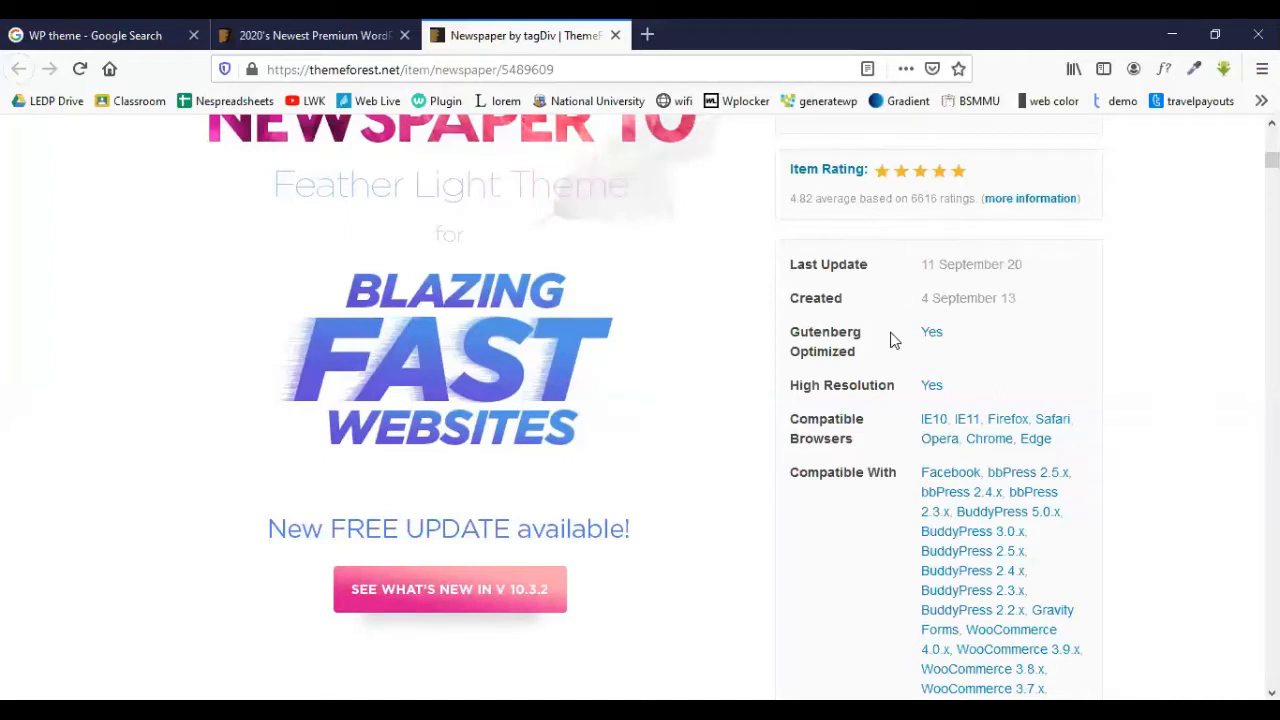
scroll(910, 358, "down", 2)
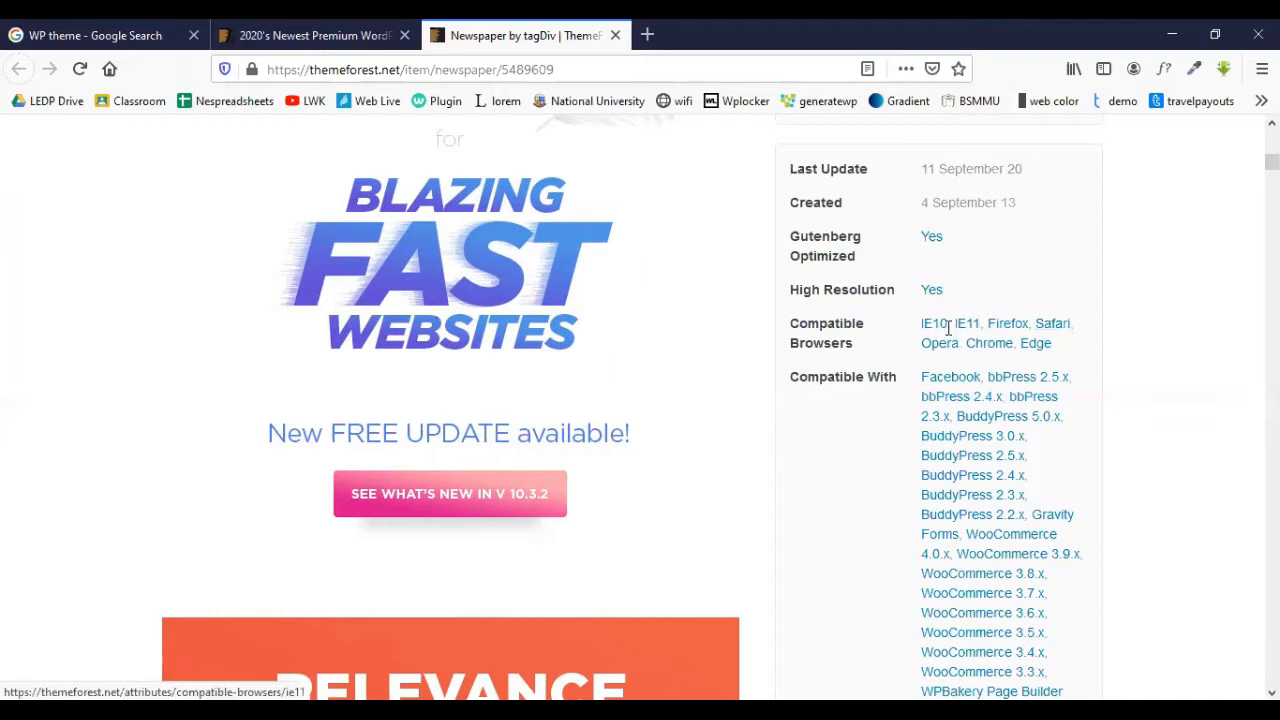
scroll(958, 346, "down", 6)
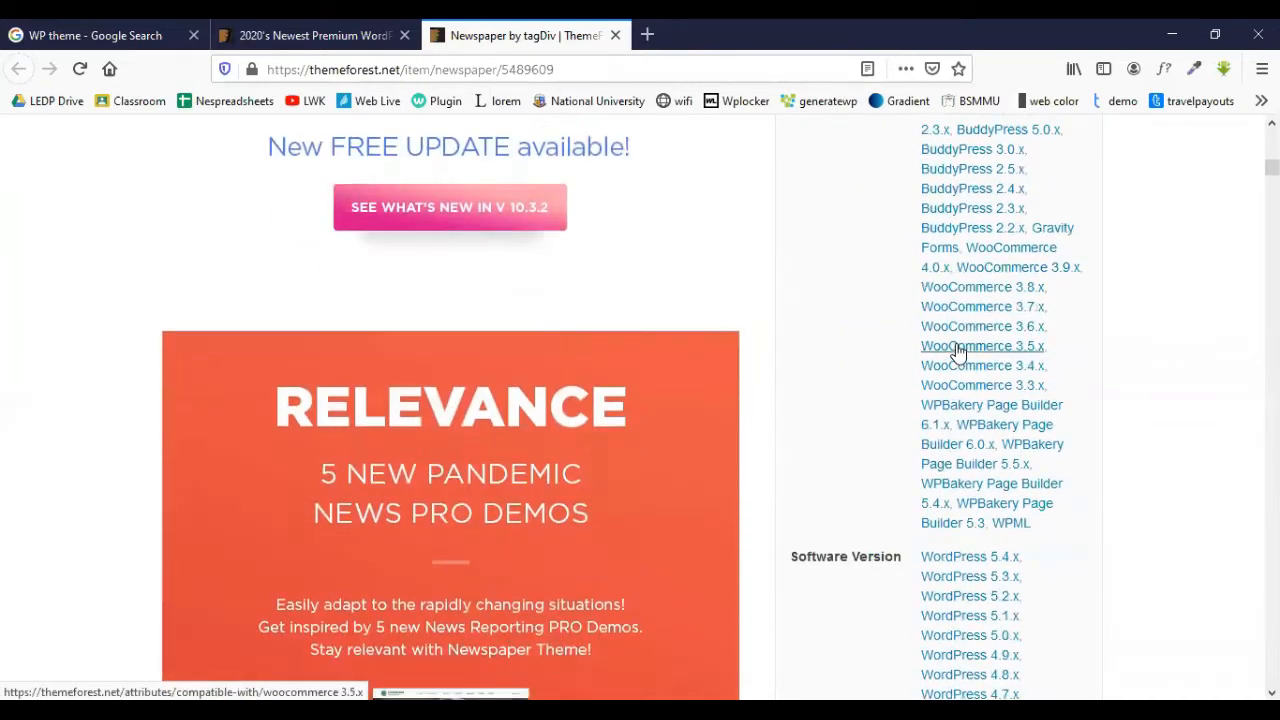
scroll(960, 346, "up", 10)
scroll(826, 368, "up", 10)
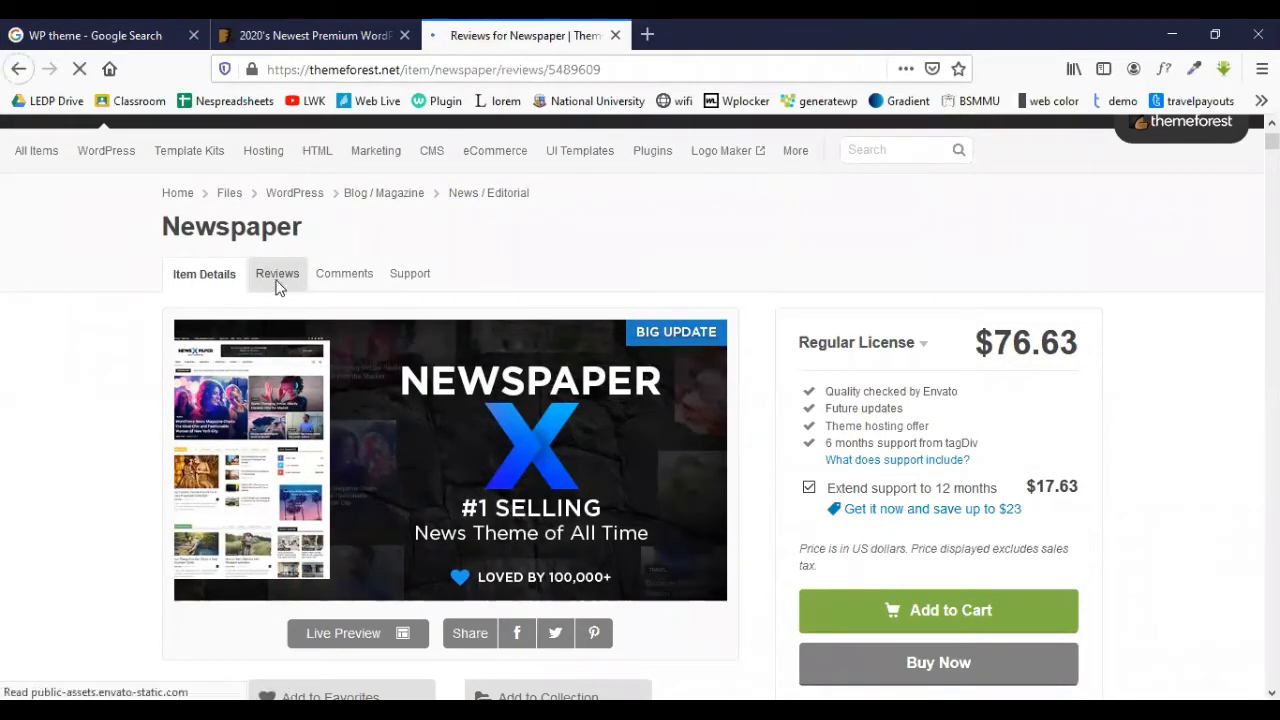
scroll(277, 284, "down", 3)
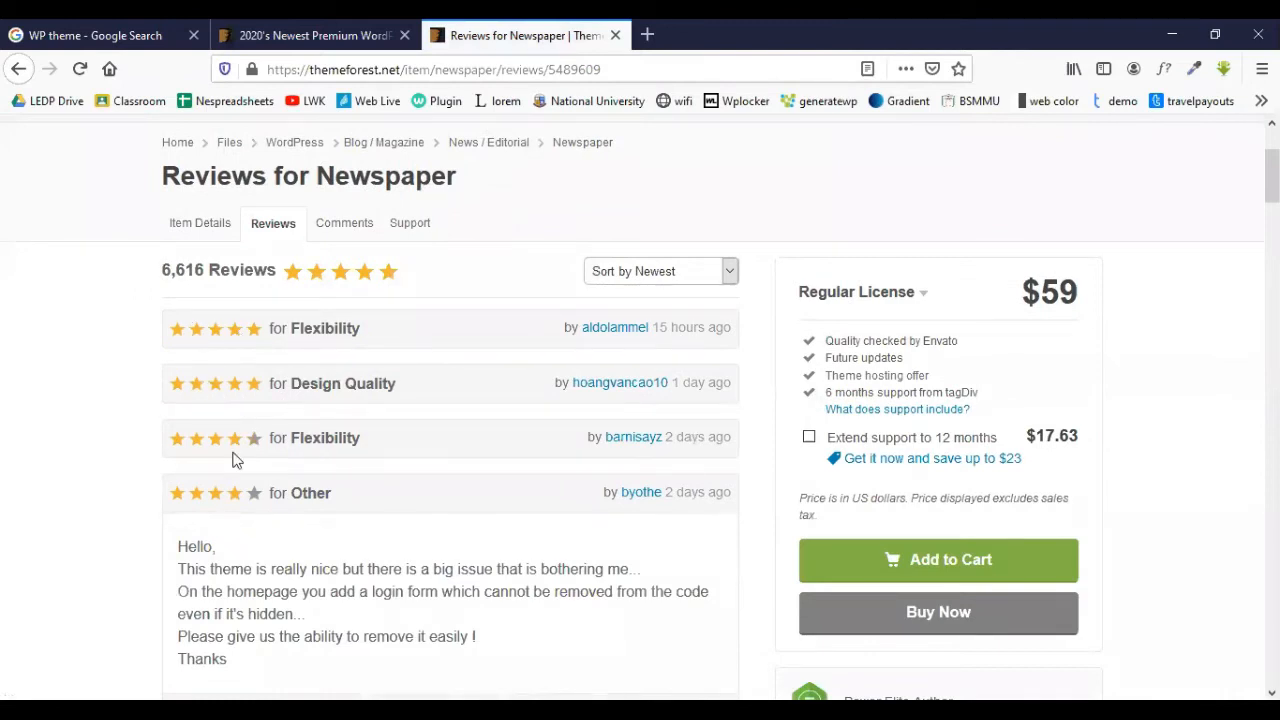
- View the Newspaper comments page (21,372 comments), return to item details, and bring up the Live Preview link options
scroll(235, 459, "down", 8)
scroll(283, 402, "down", 10)
scroll(463, 375, "up", 15)
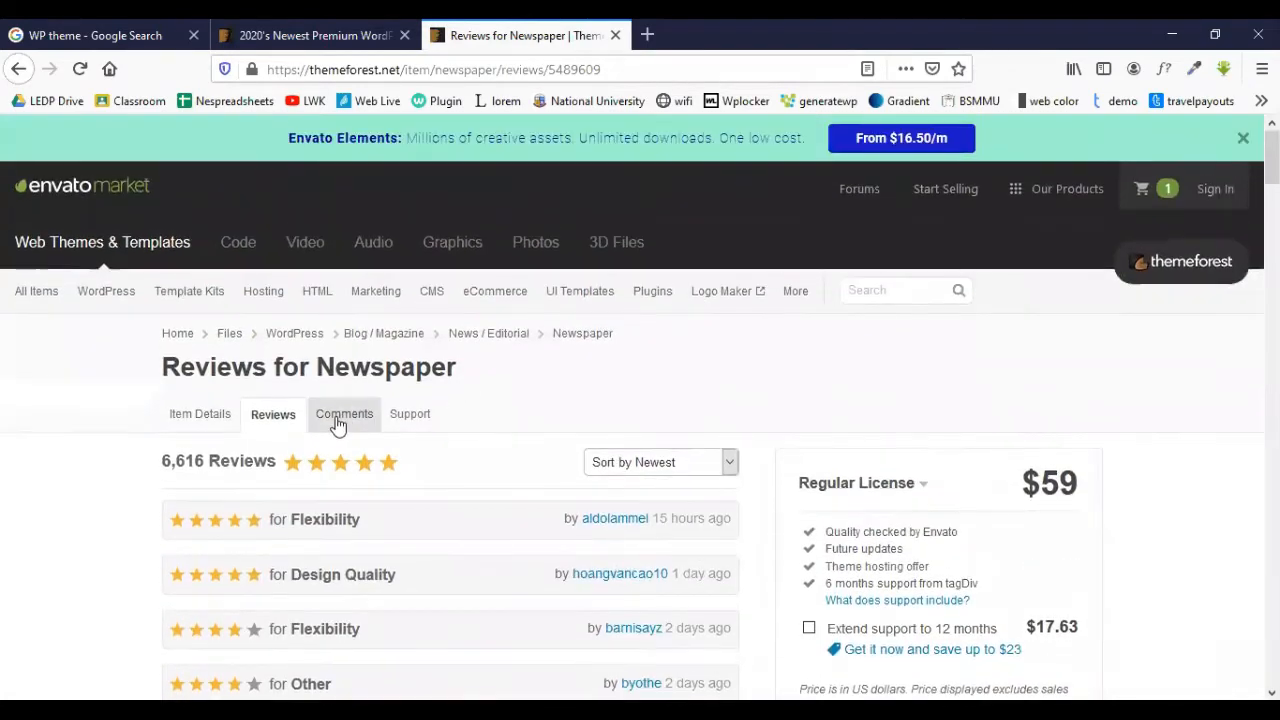
left_click(338, 424)
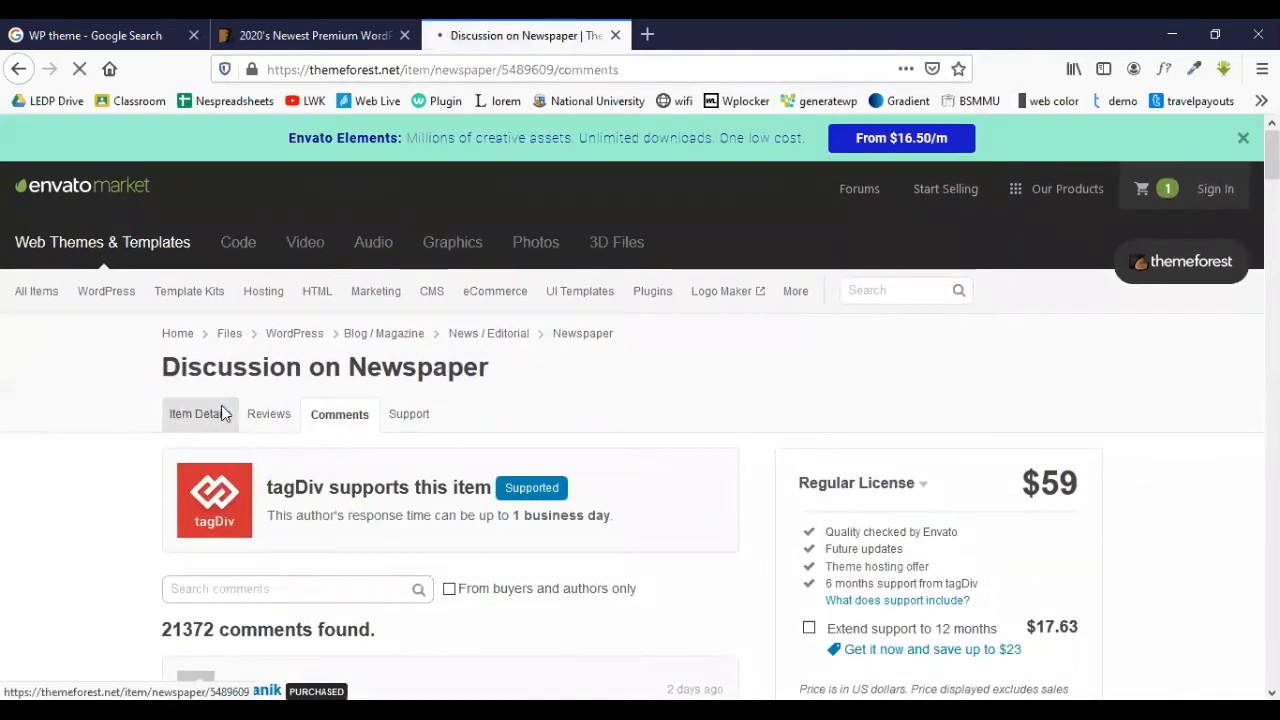
left_click(224, 414)
scroll(274, 409, "down", 3)
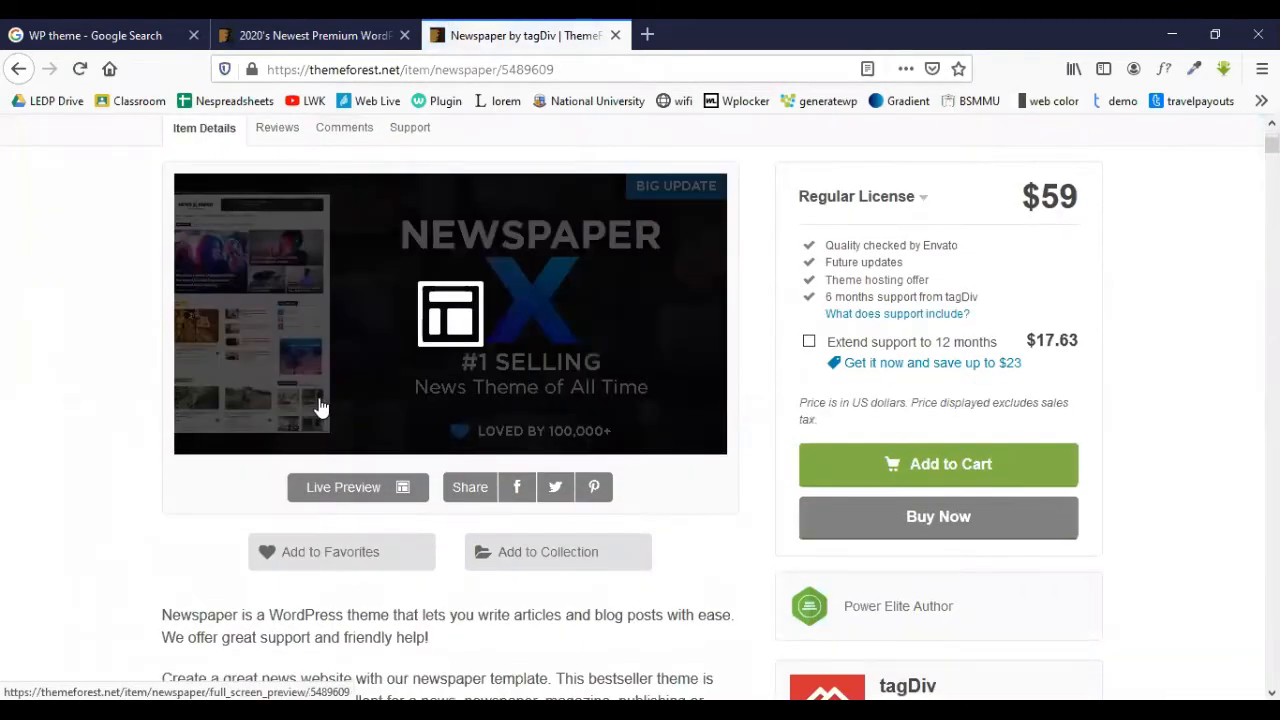
right_click(344, 497)
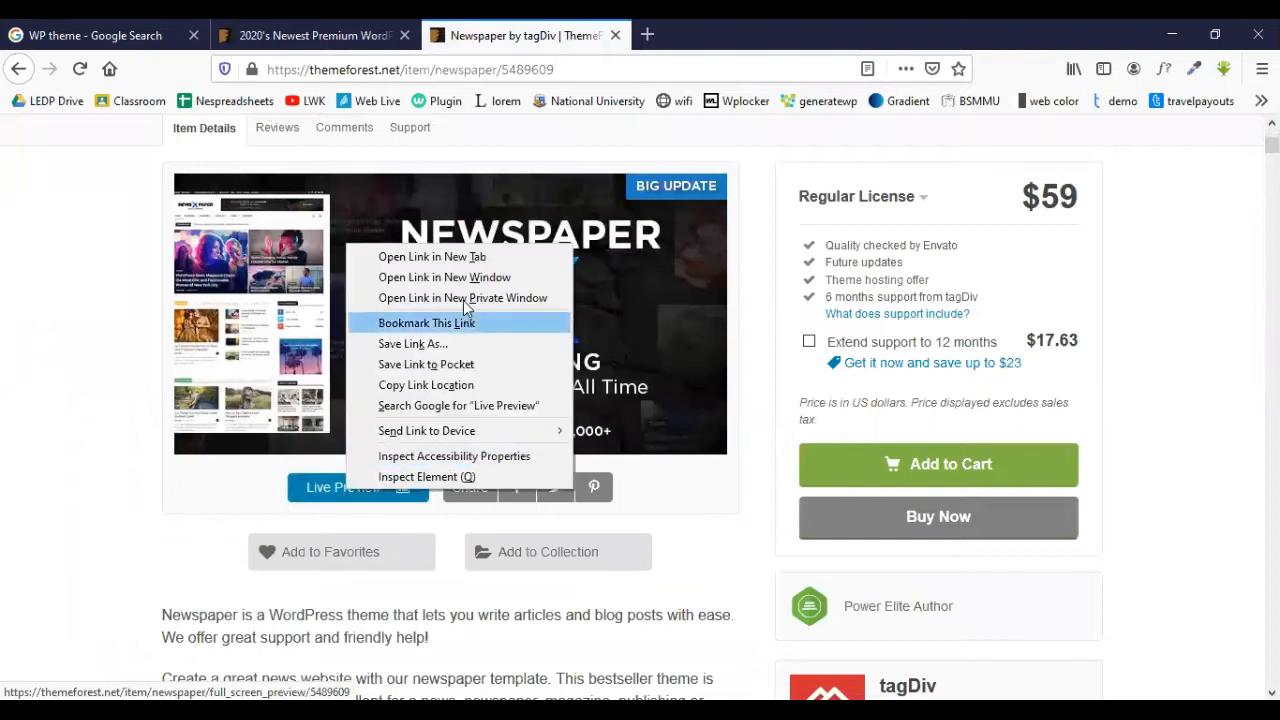
- Open the Newspaper live preview and scroll through PRO demos like Default Newspaper, Black and Magazine Pro
left_click(312, 497)
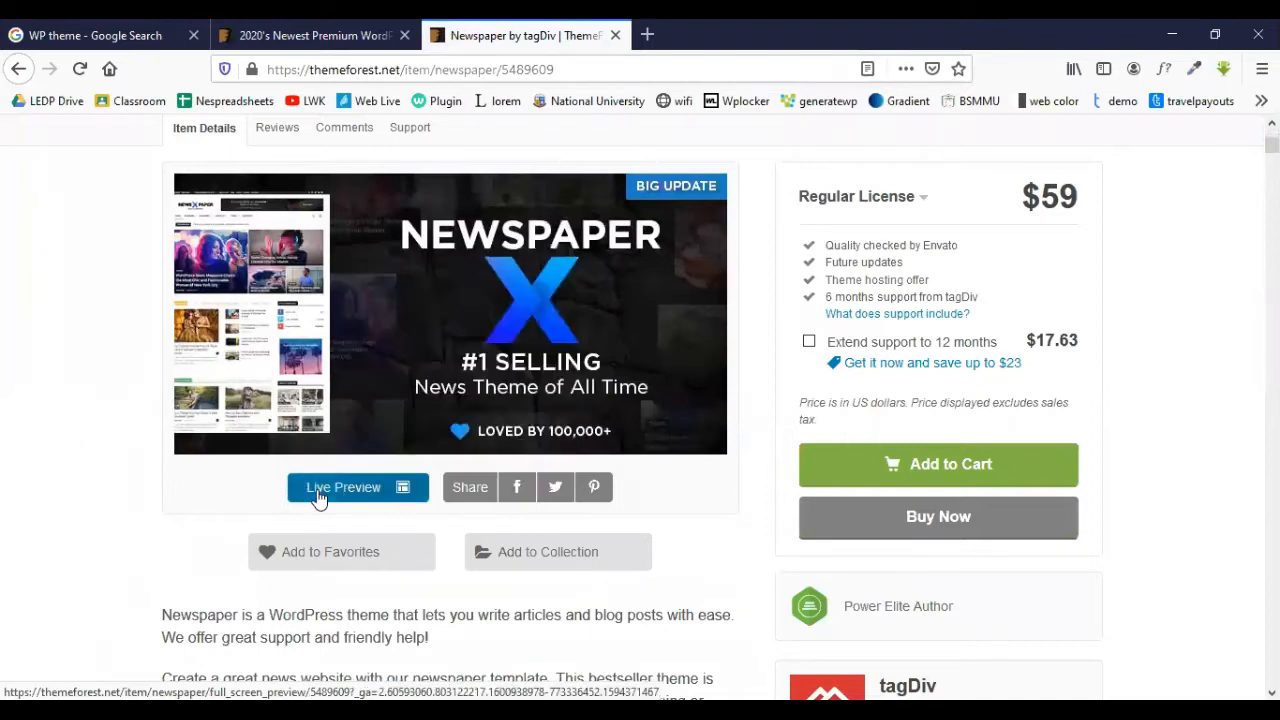
left_click(312, 497)
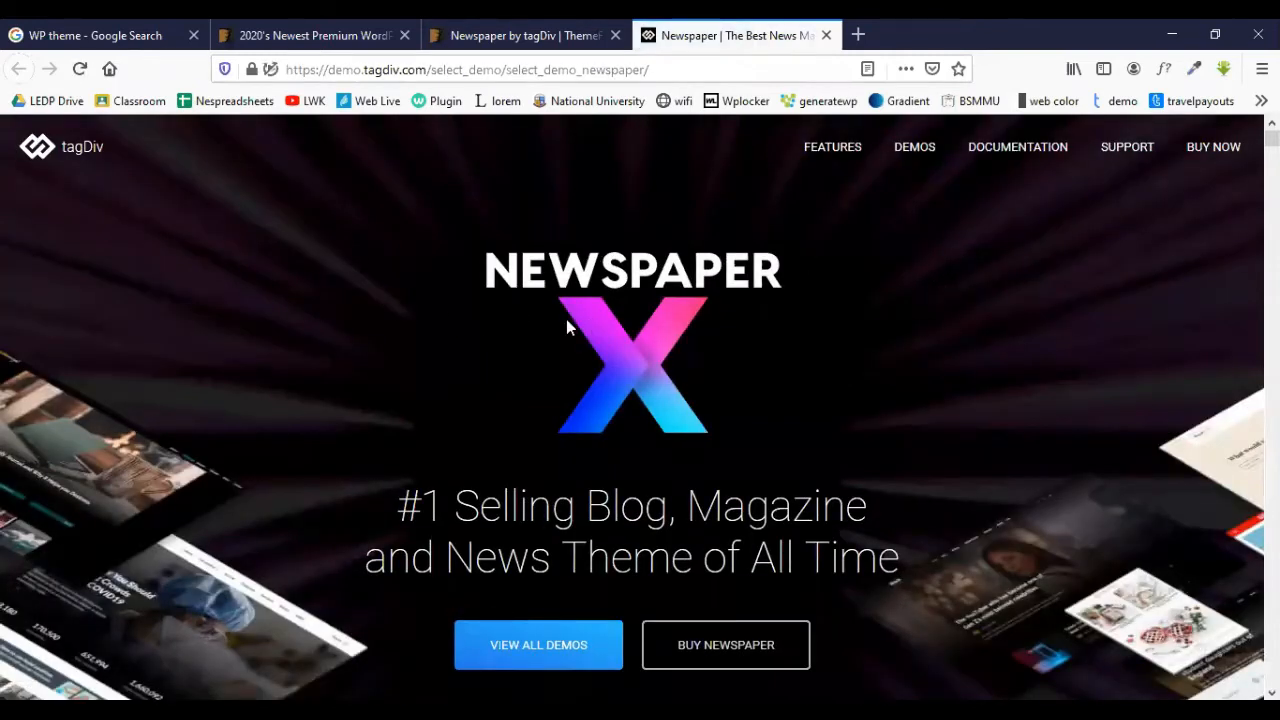
scroll(760, 335, "down", 2)
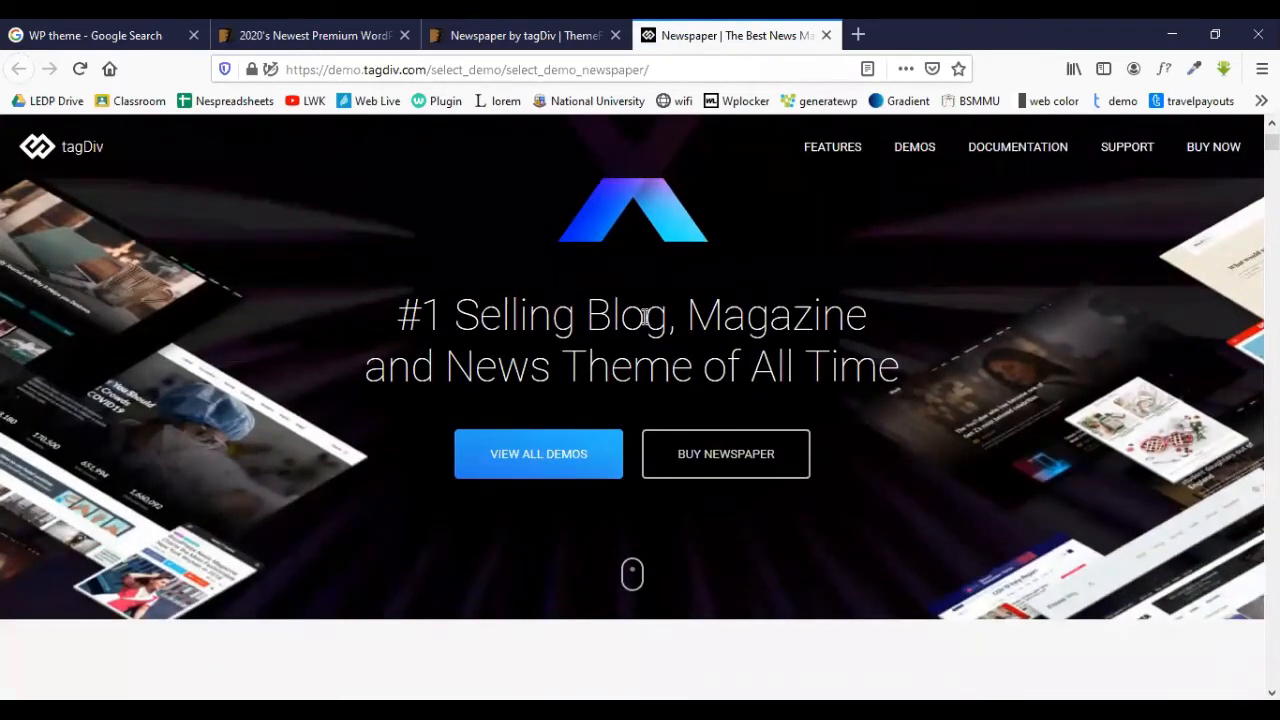
scroll(492, 341, "down", 5)
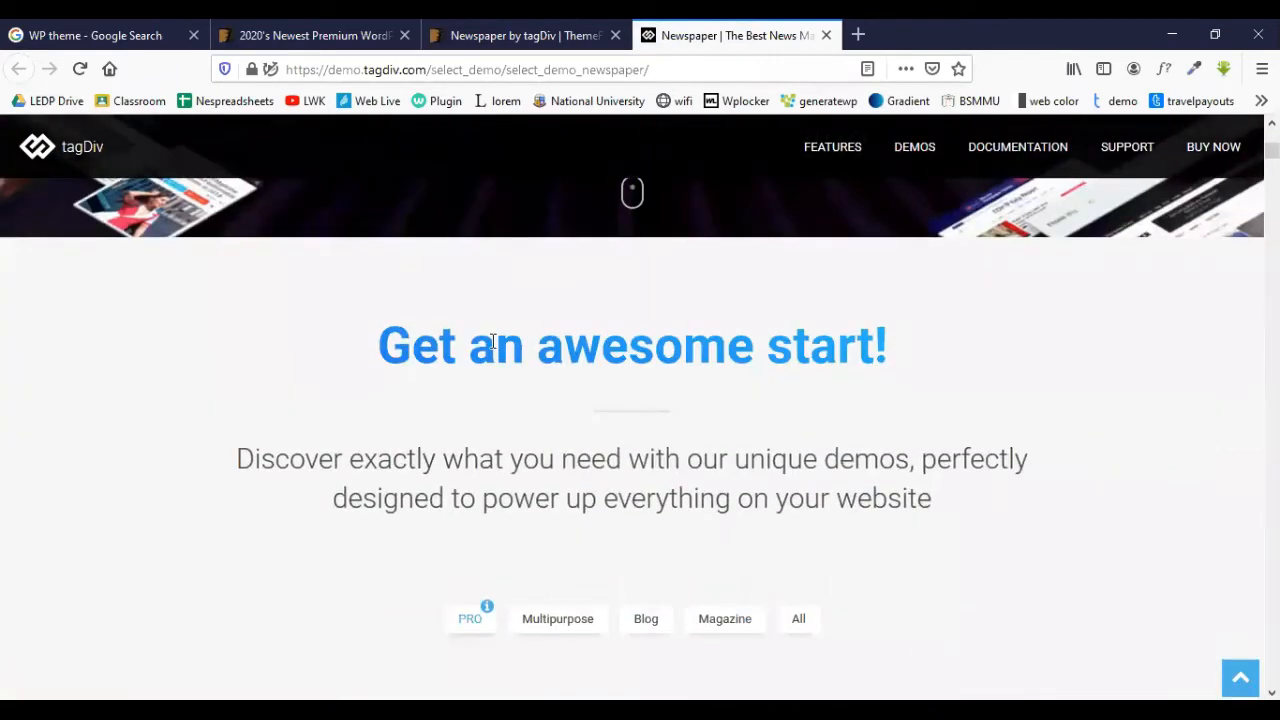
scroll(492, 341, "down", 3)
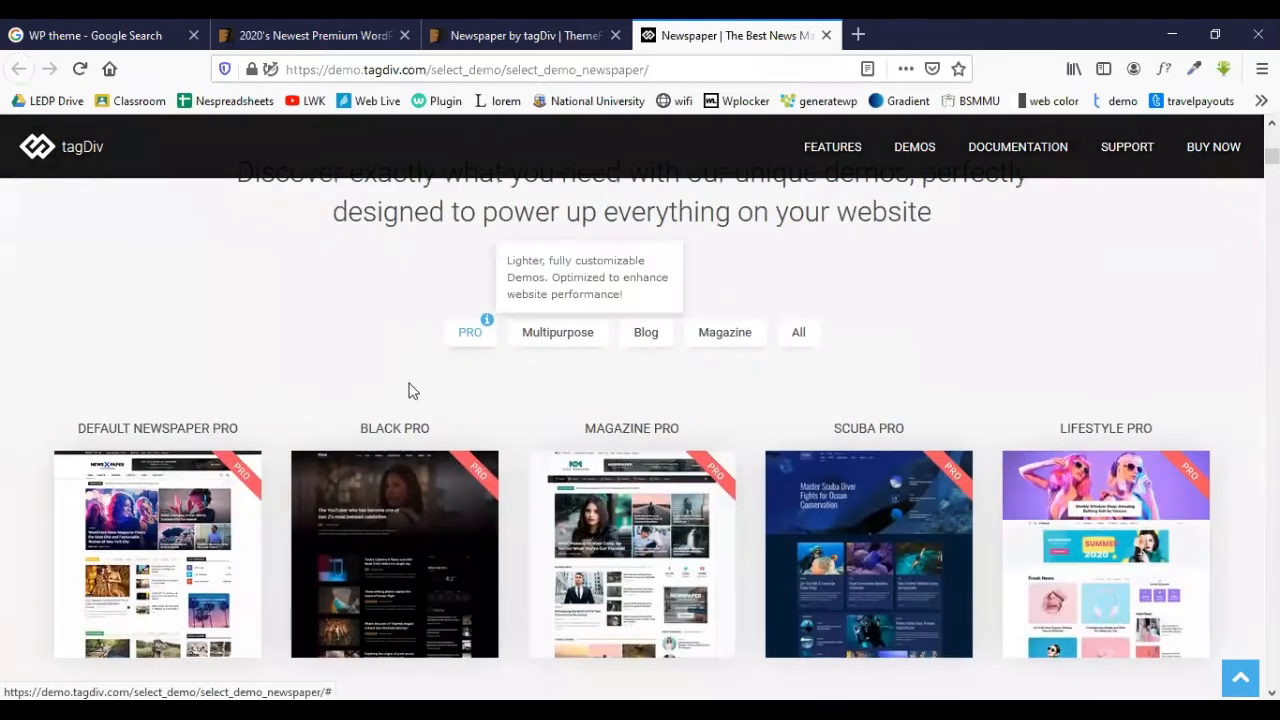
scroll(174, 467, "down", 2)
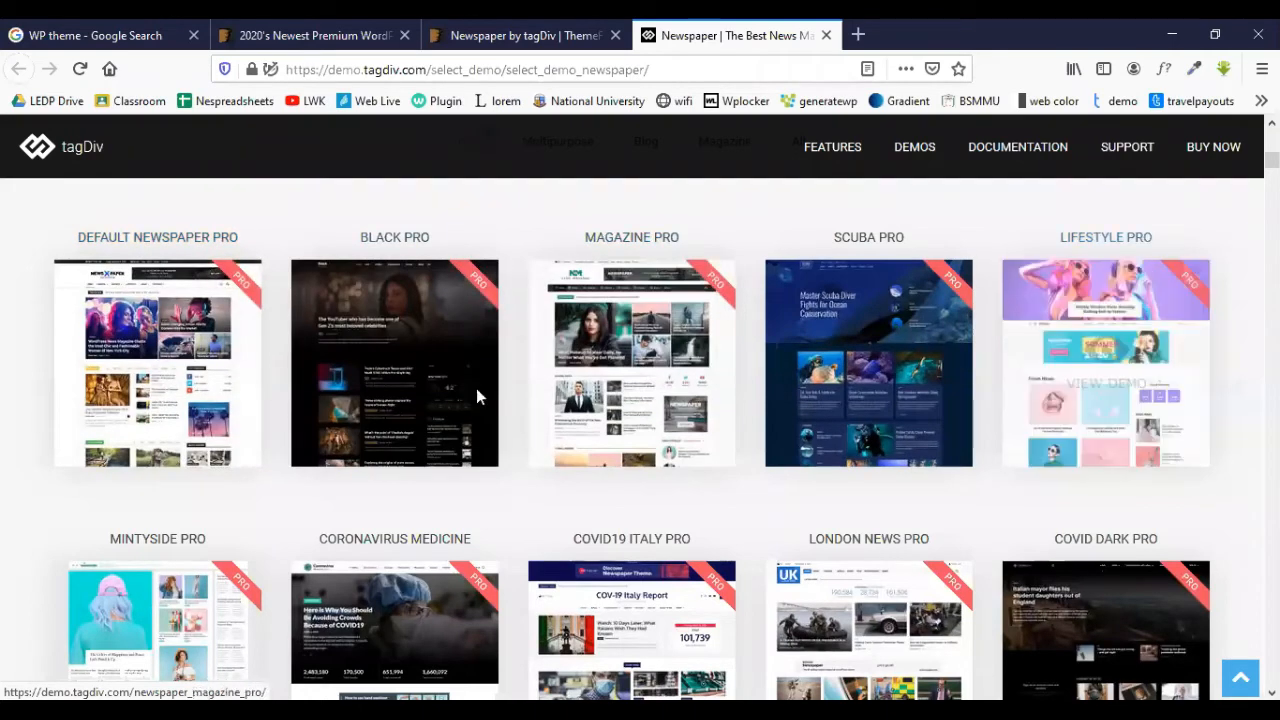
scroll(476, 390, "down", 4)
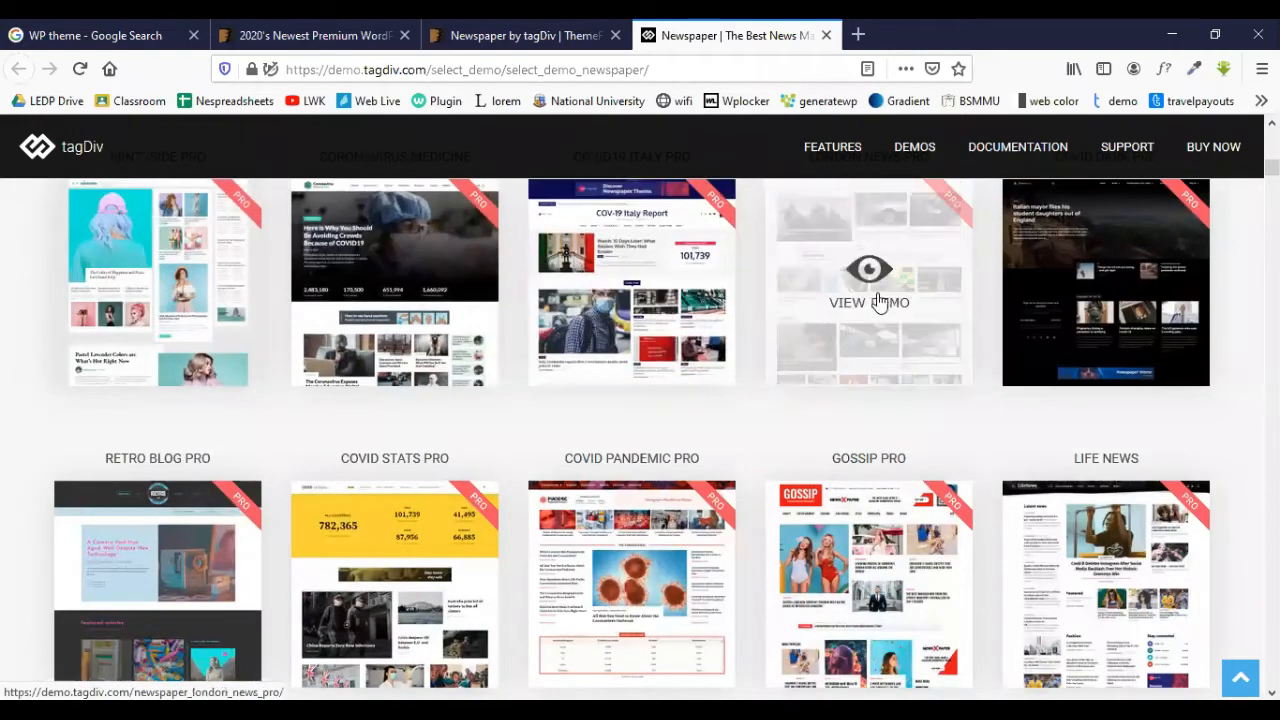
scroll(1020, 306, "down", 2)
scroll(329, 323, "down", 4)
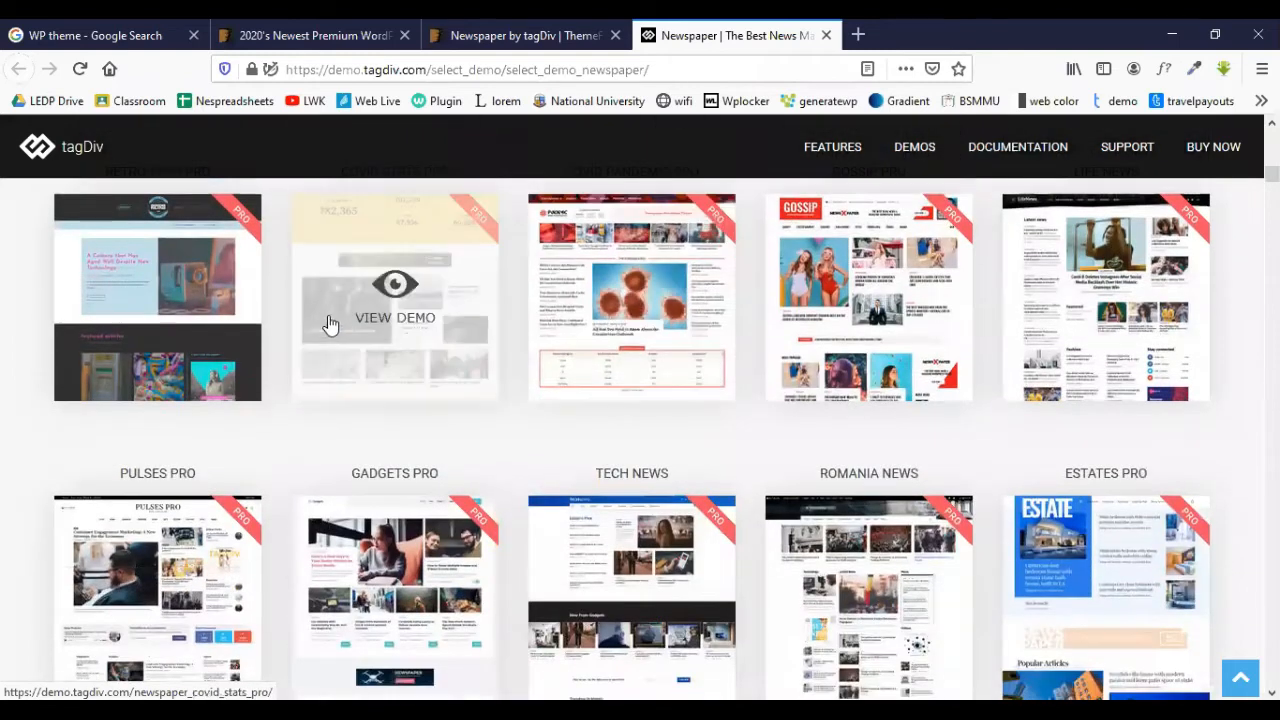
scroll(415, 326, "up", 5)
scroll(415, 325, "up", 7)
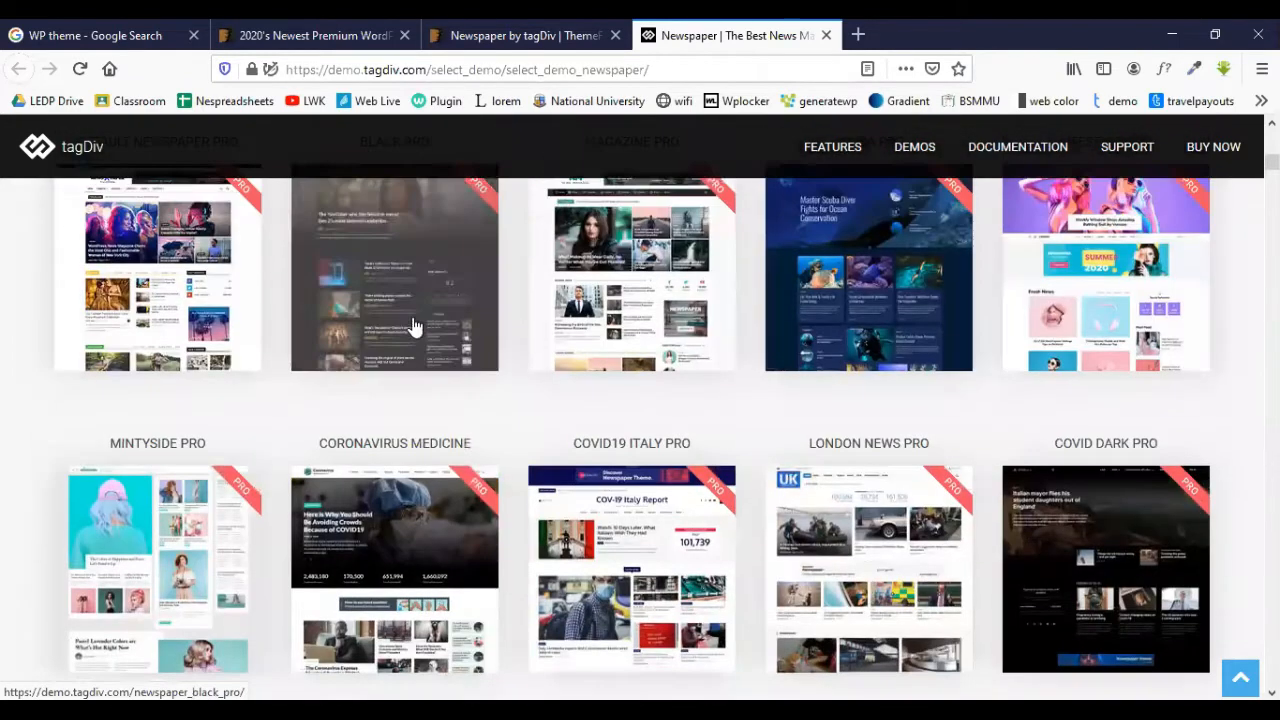
scroll(194, 360, "down", 1)
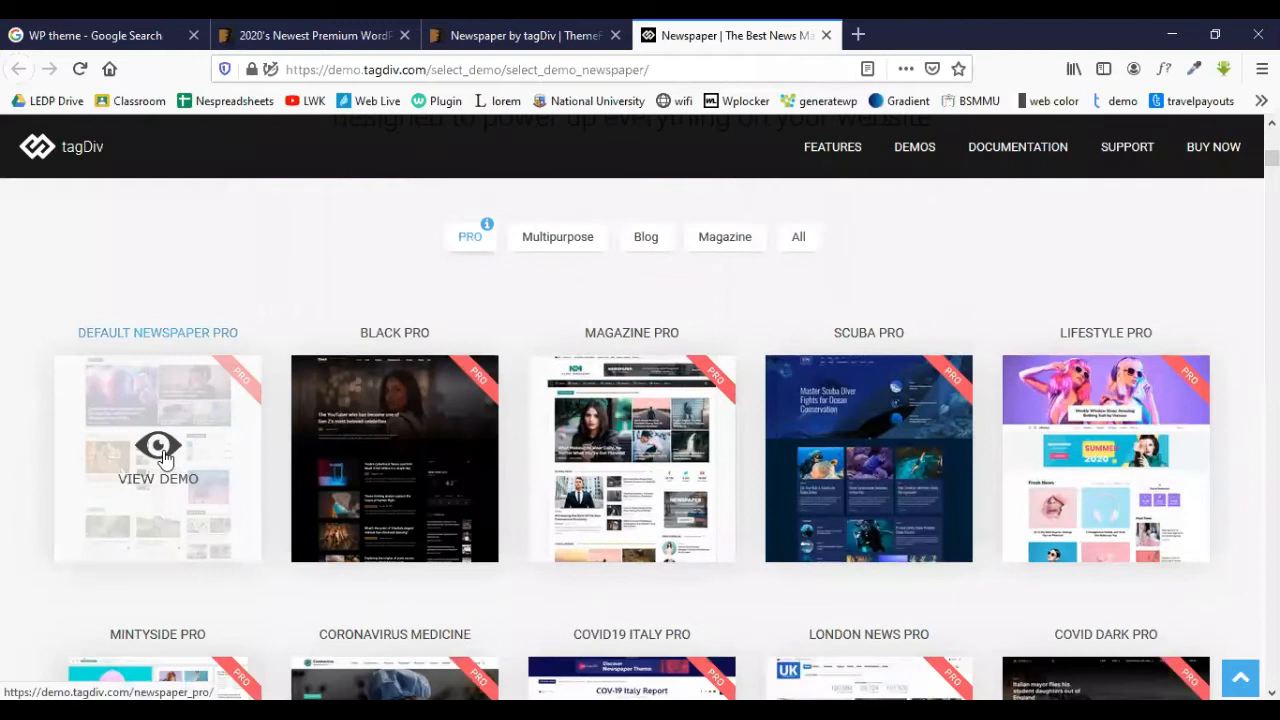
- Open the Default Newspaper Pro demo and view its top homepage sections
left_click(180, 460)
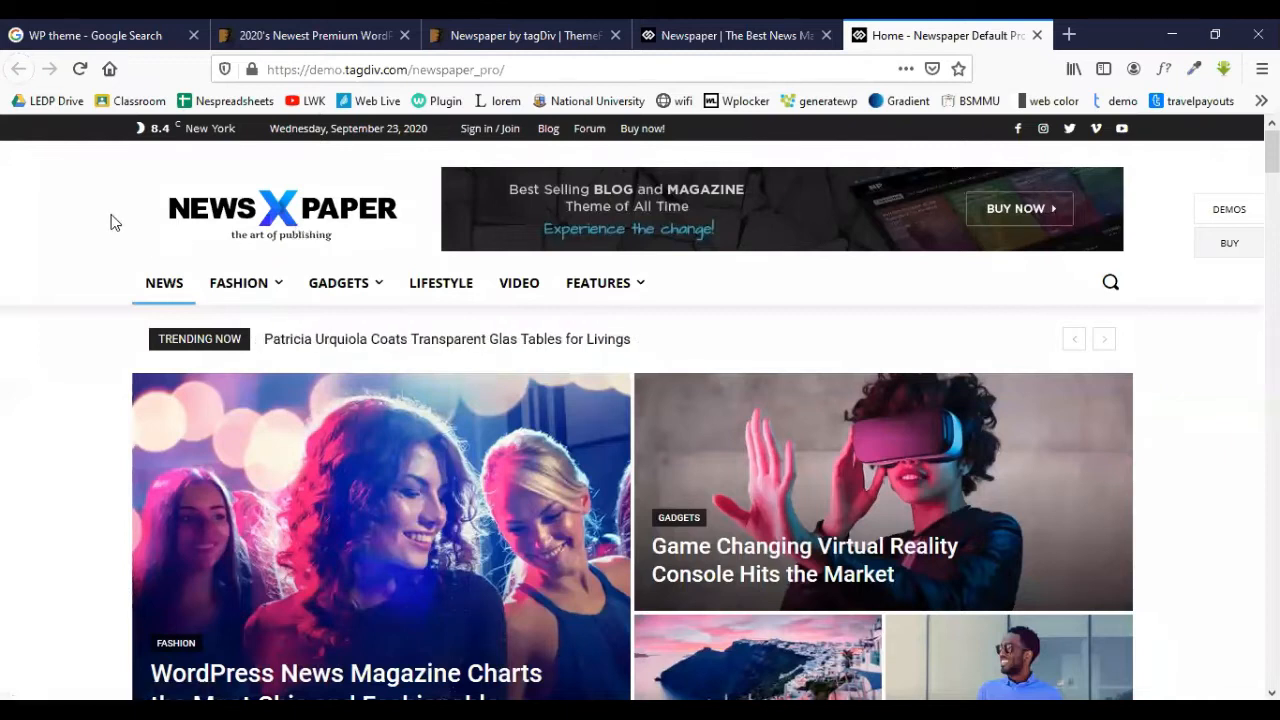
mouse_move(271, 286)
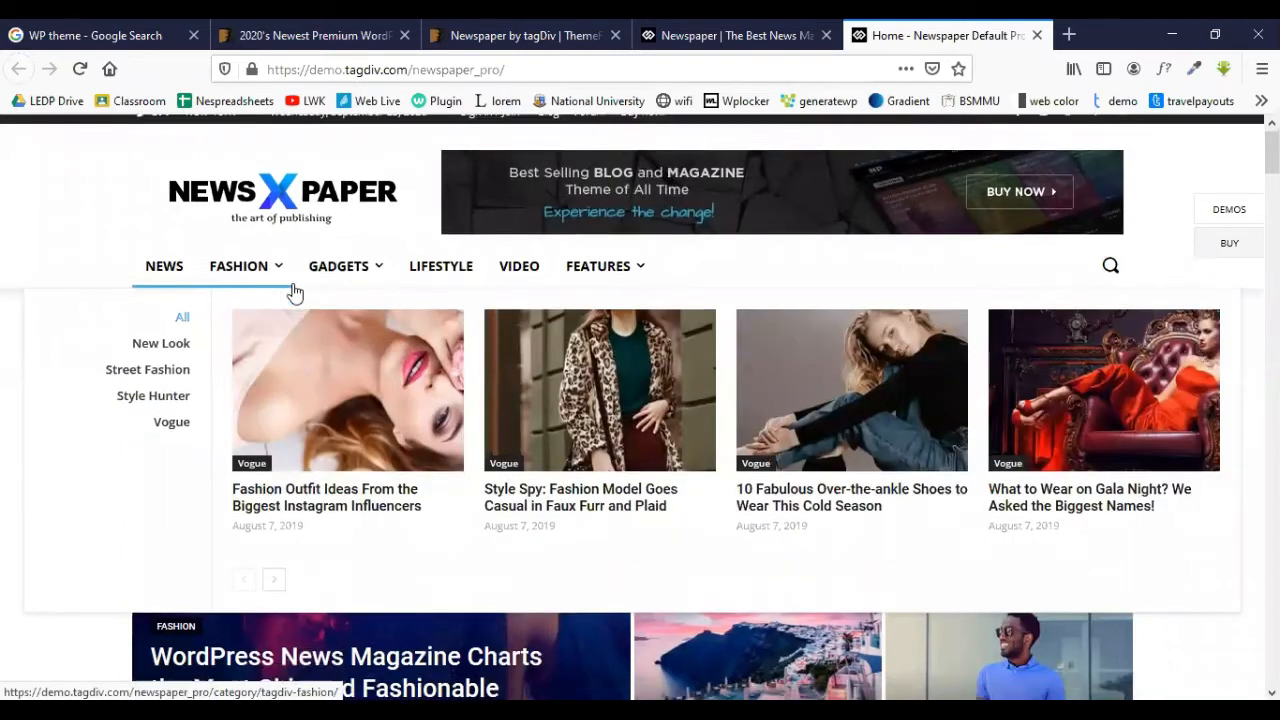
scroll(109, 337, "down", 3)
scroll(114, 330, "up", 5)
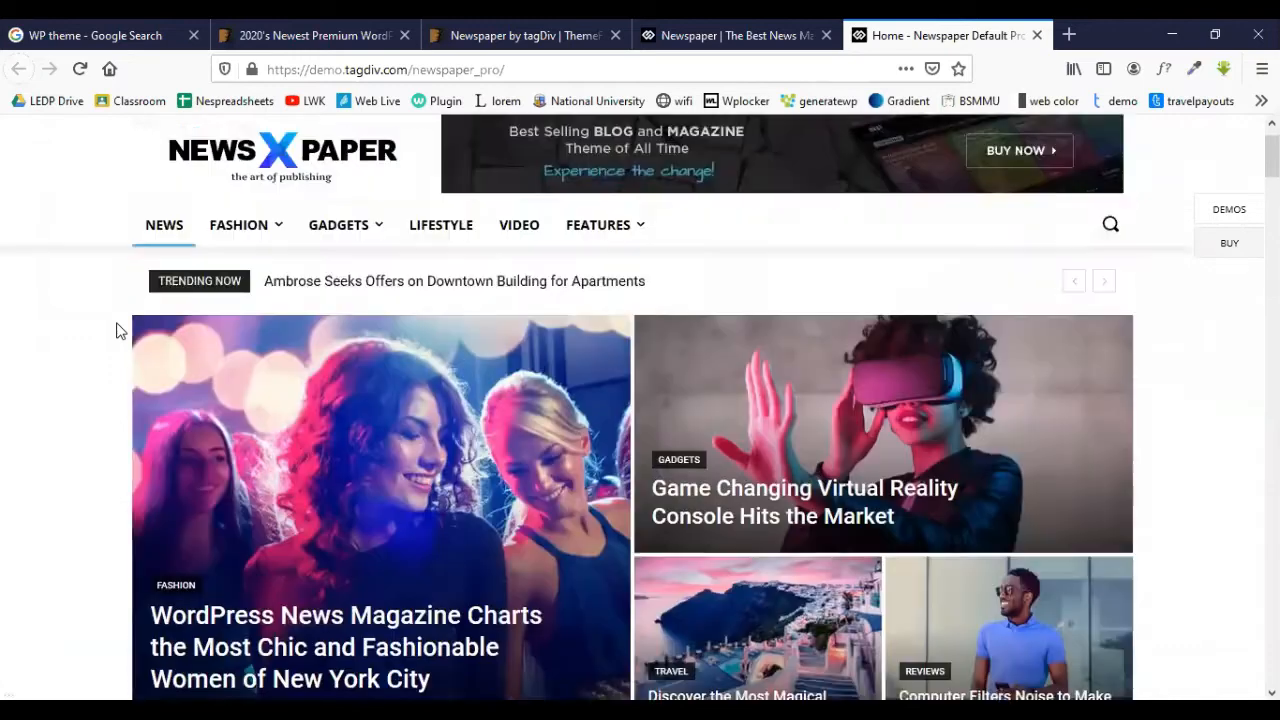
scroll(116, 331, "down", 5)
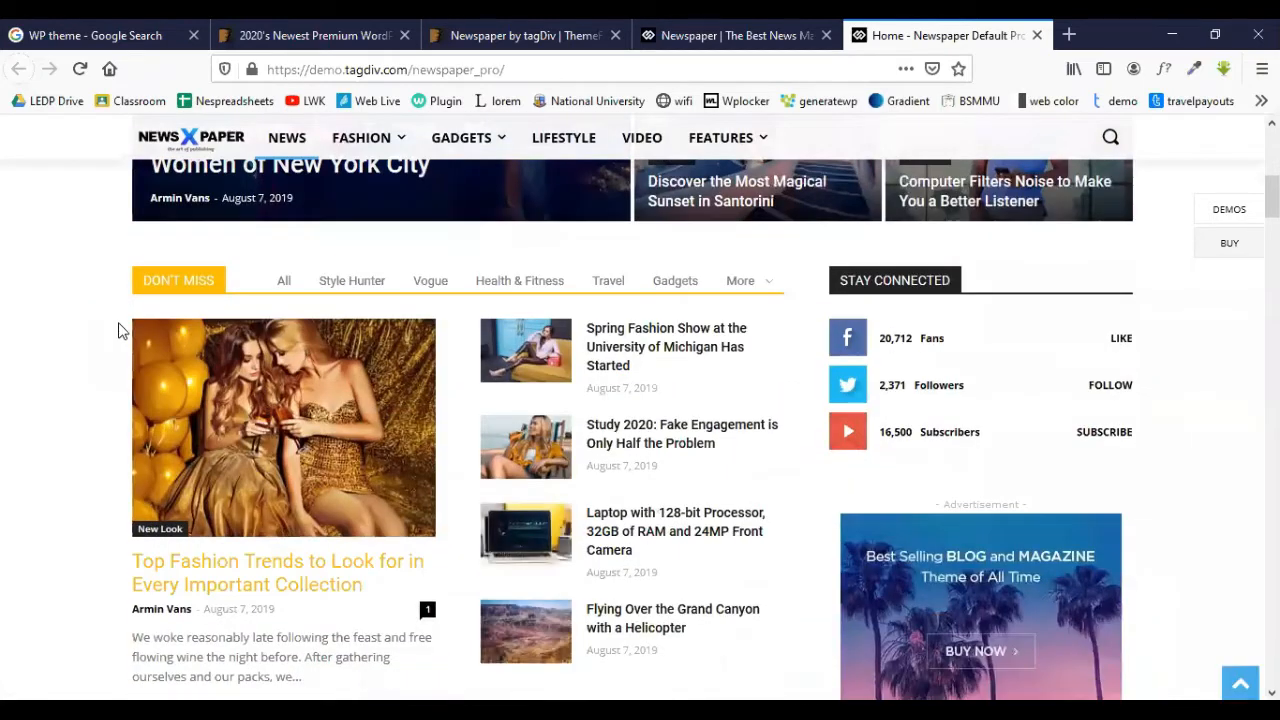
scroll(730, 308, "down", 4)
scroll(730, 308, "down", 3)
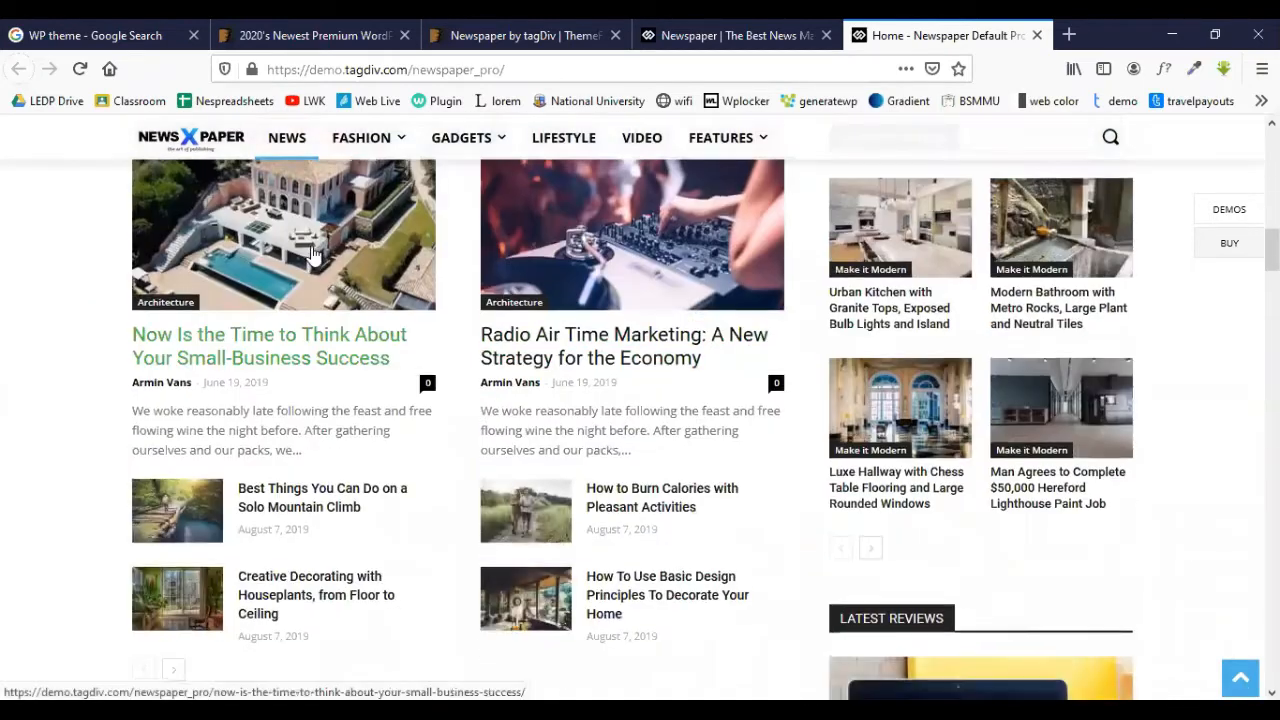
scroll(178, 306, "up", 2)
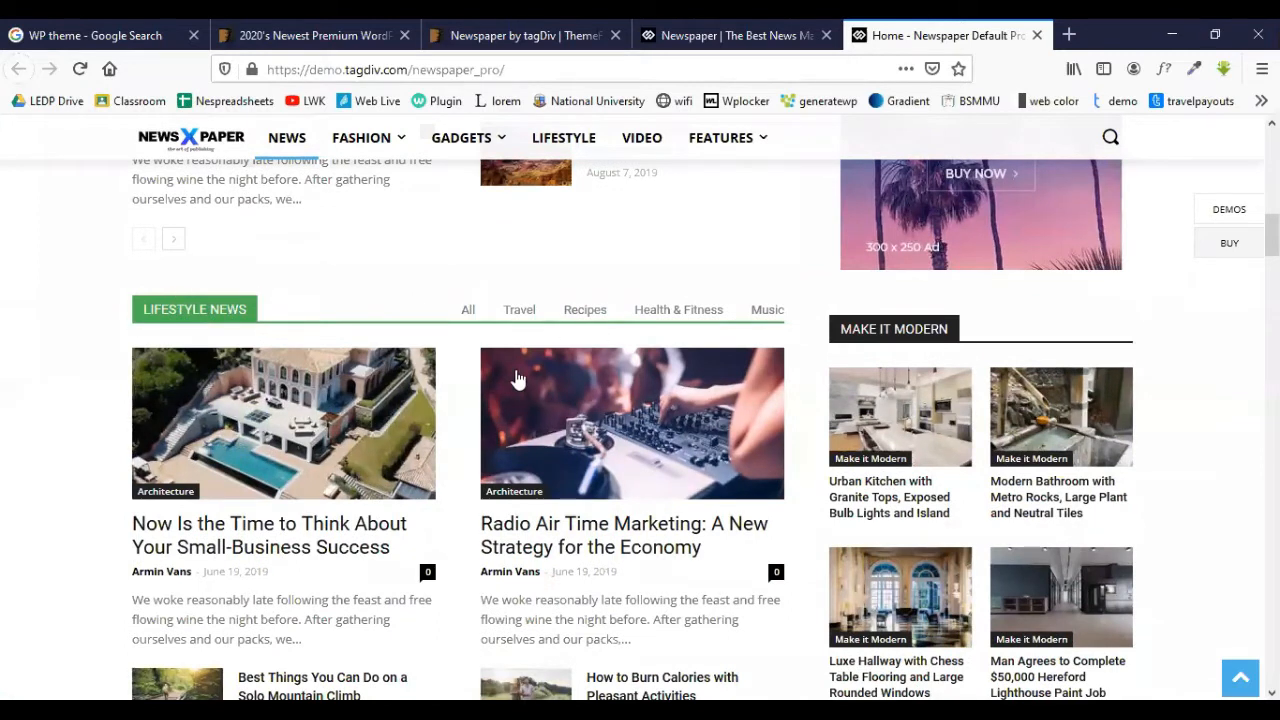
- Scroll the demo homepage to the footer and back, then return to the demo selection tab
scroll(518, 378, "down", 6)
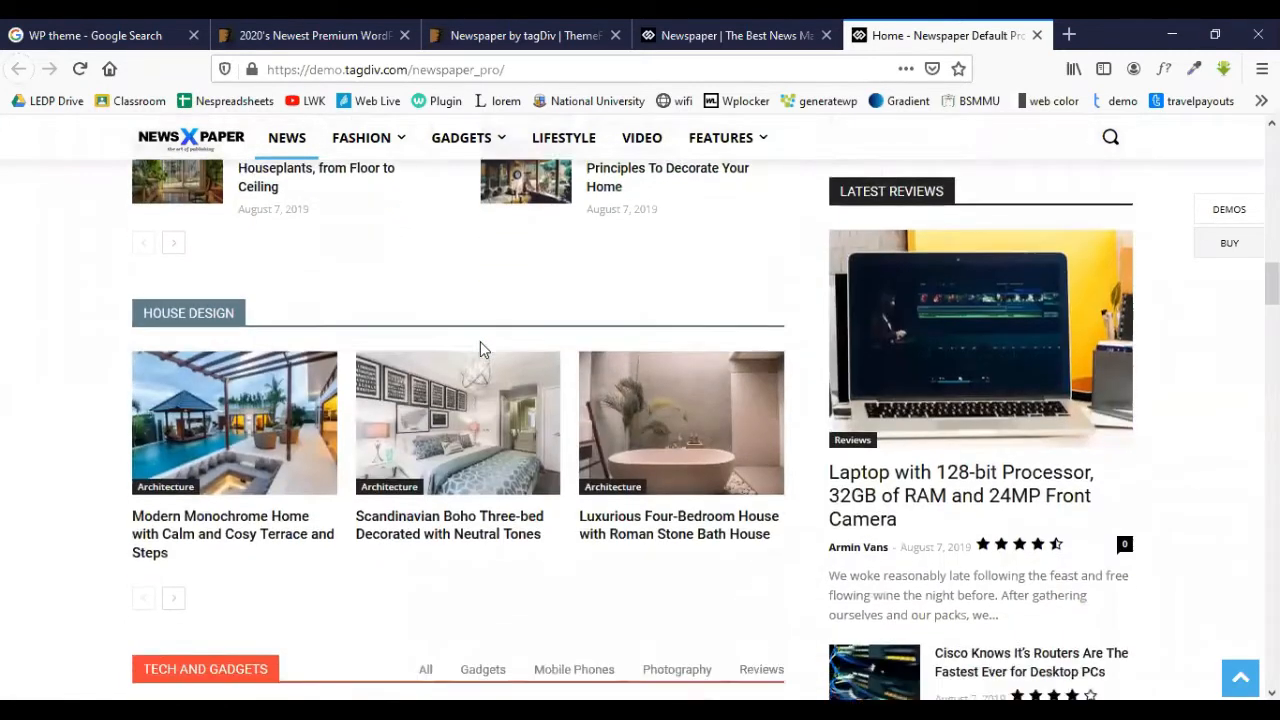
scroll(518, 374, "down", 10)
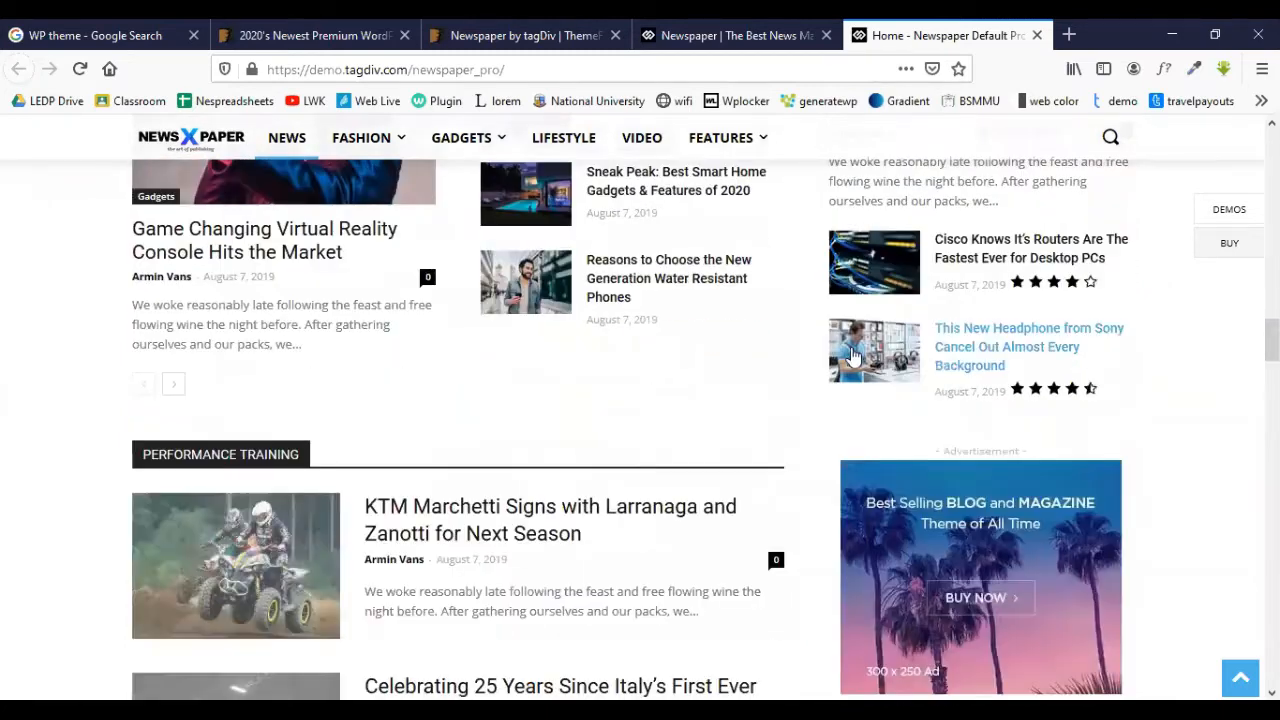
scroll(851, 349, "down", 20)
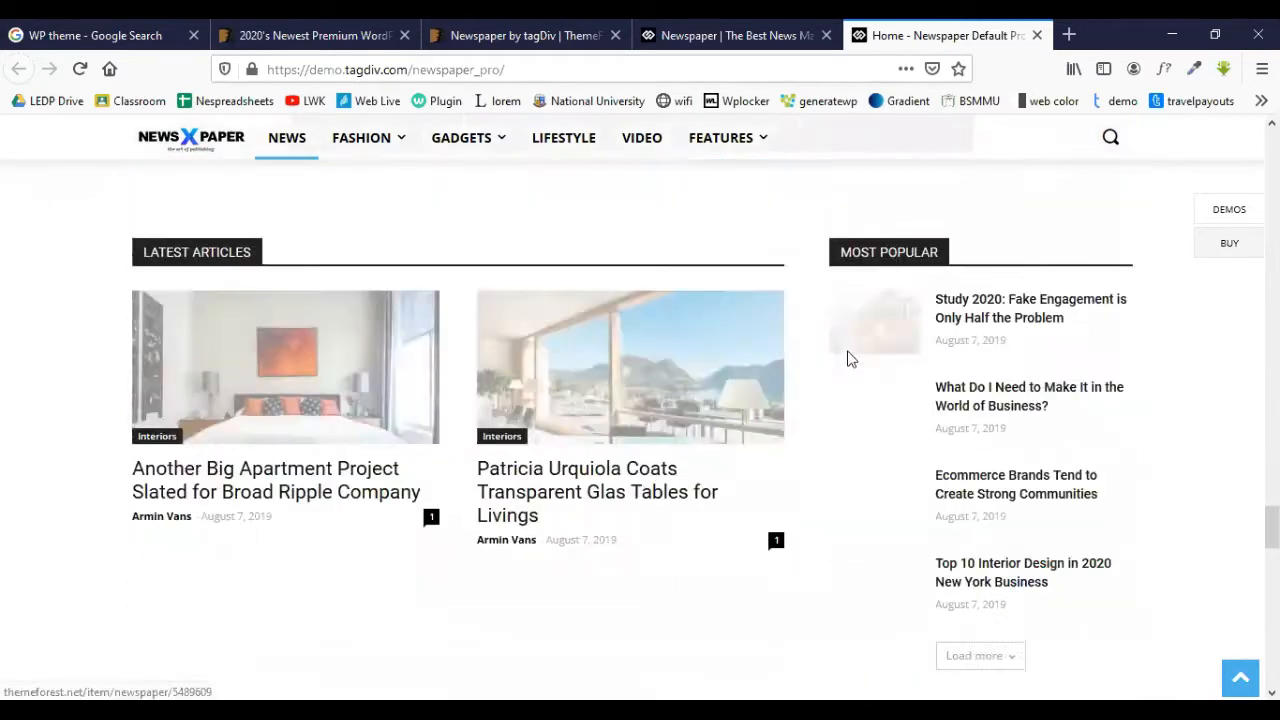
scroll(848, 358, "down", 11)
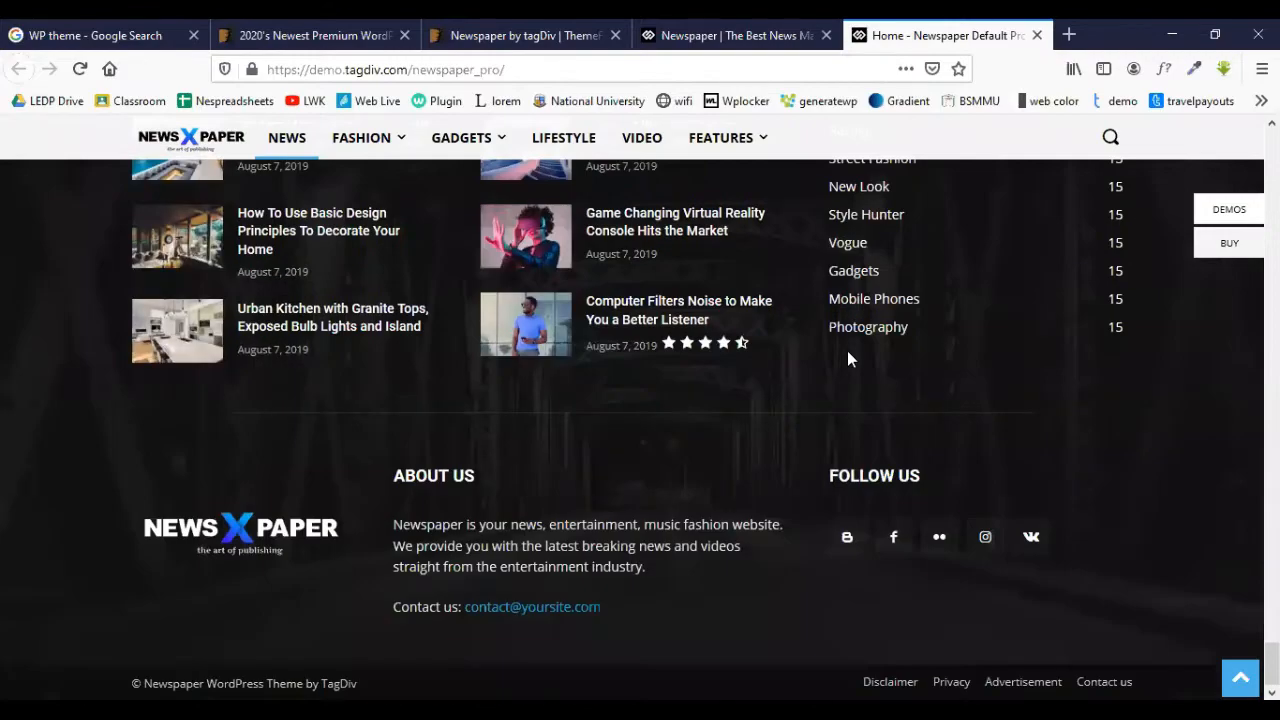
scroll(848, 358, "up", 6)
scroll(848, 358, "up", 15)
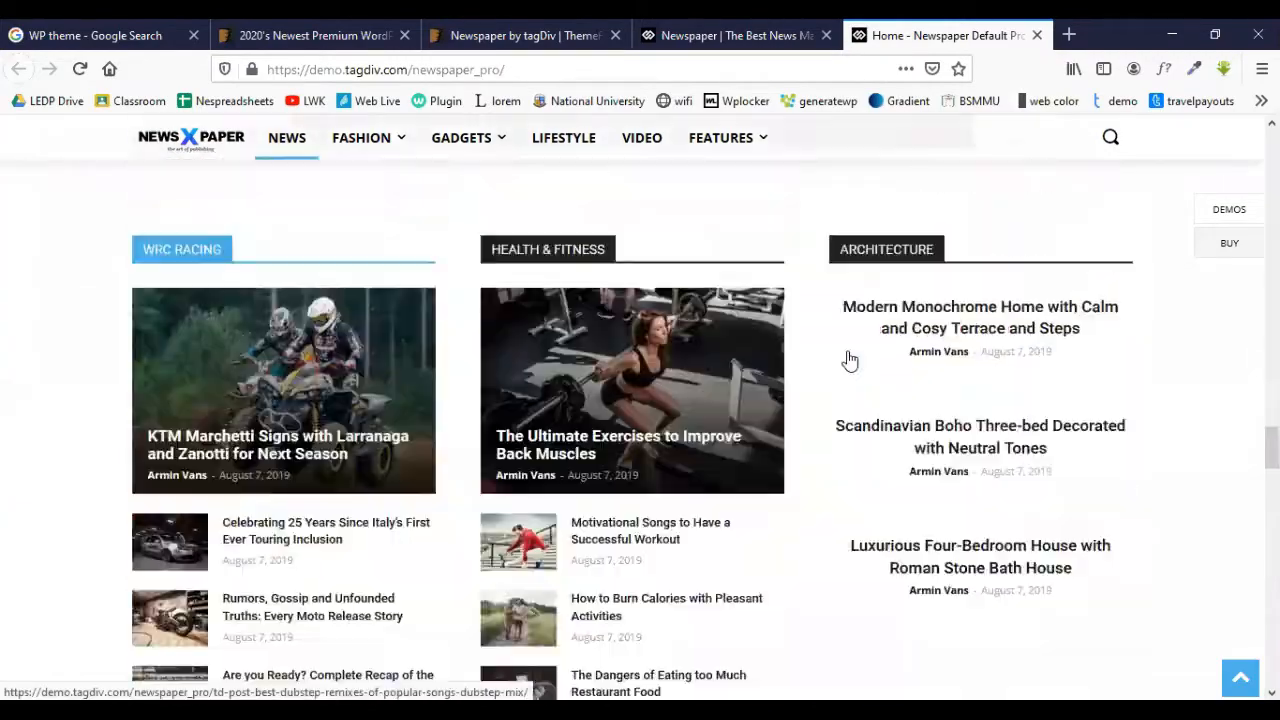
scroll(848, 360, "up", 20)
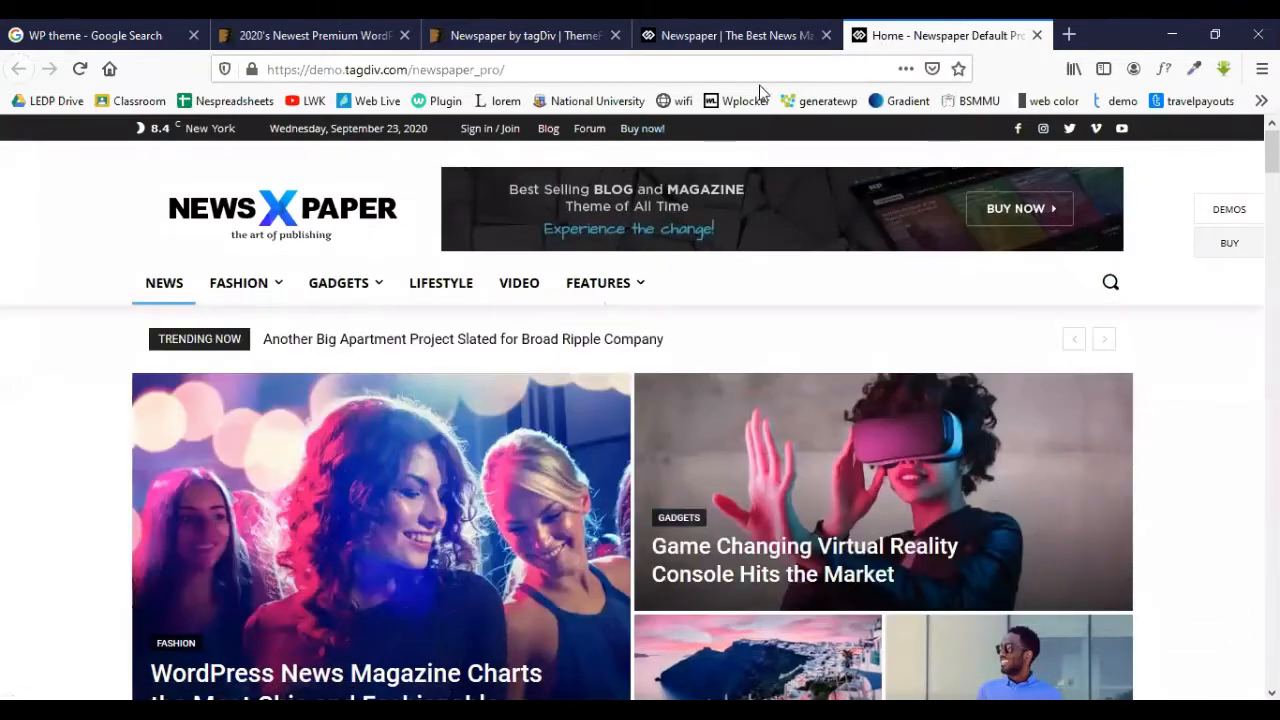
left_click(731, 38)
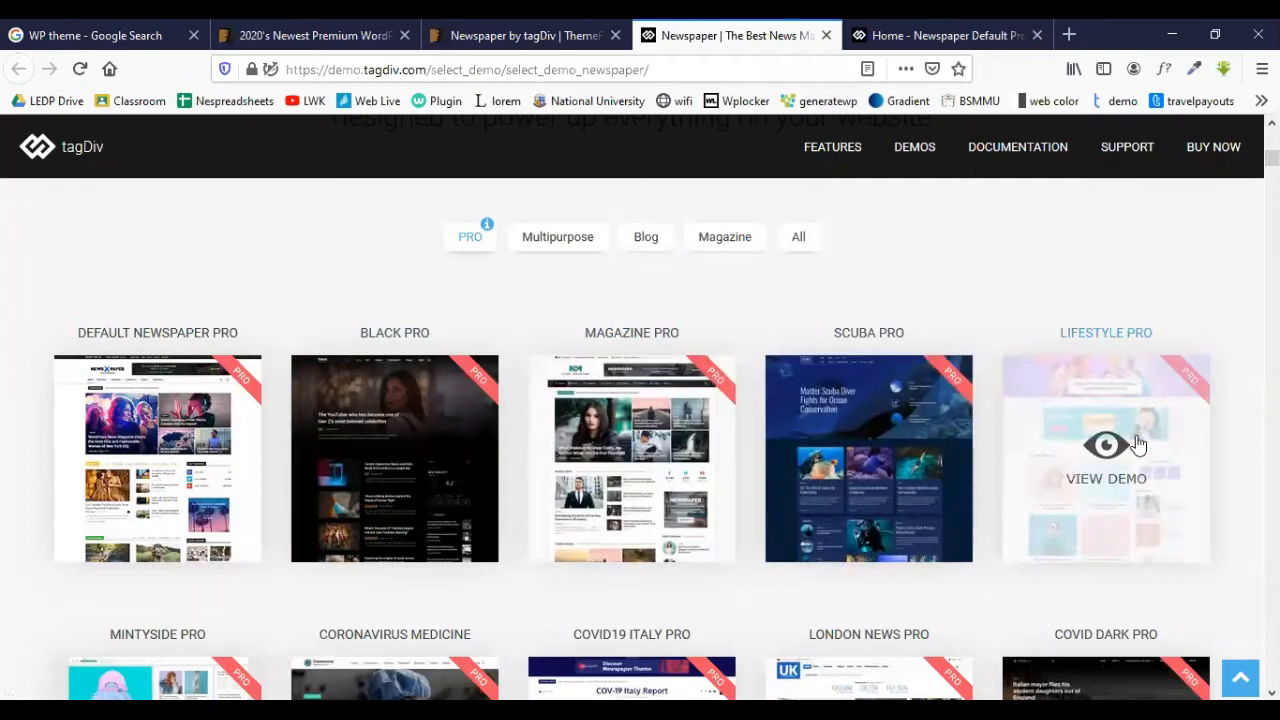
- Scroll the demo grid down to Retro Blog Pro, Covid Stats Pro and Gossip Pro
scroll(1136, 444, "down", 3)
scroll(1136, 444, "down", 2)
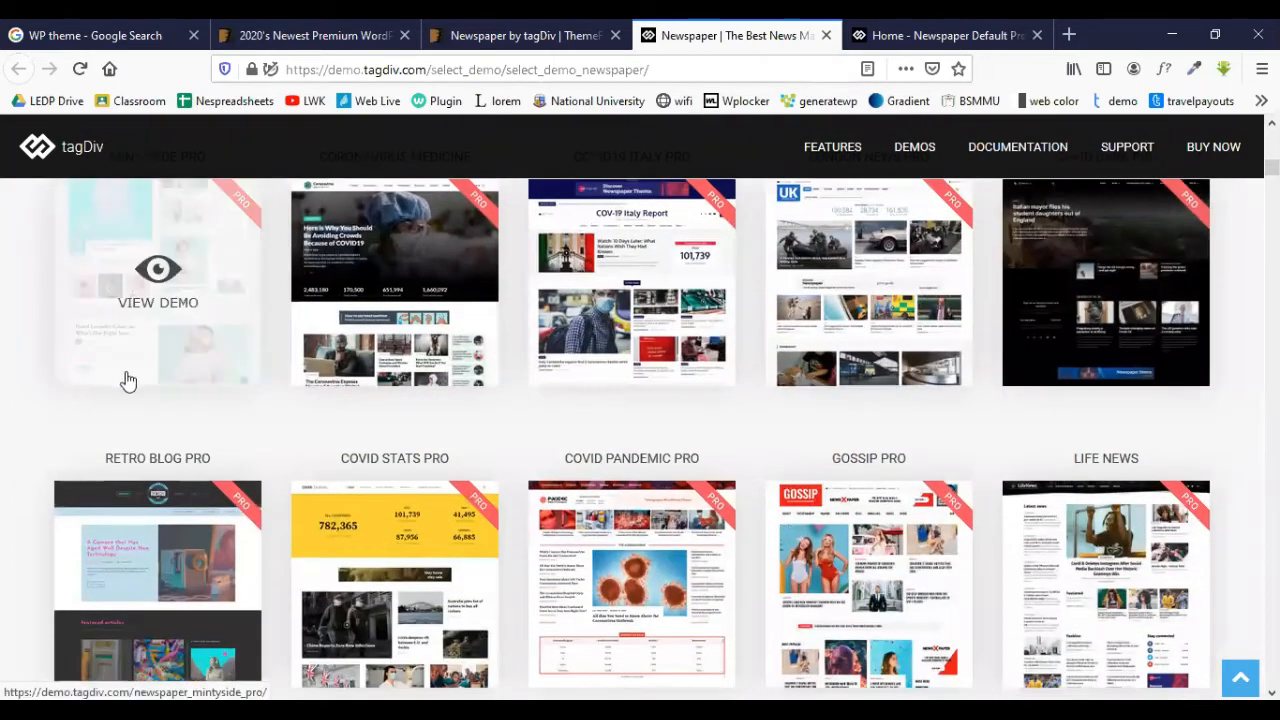
scroll(754, 380, "down", 2)
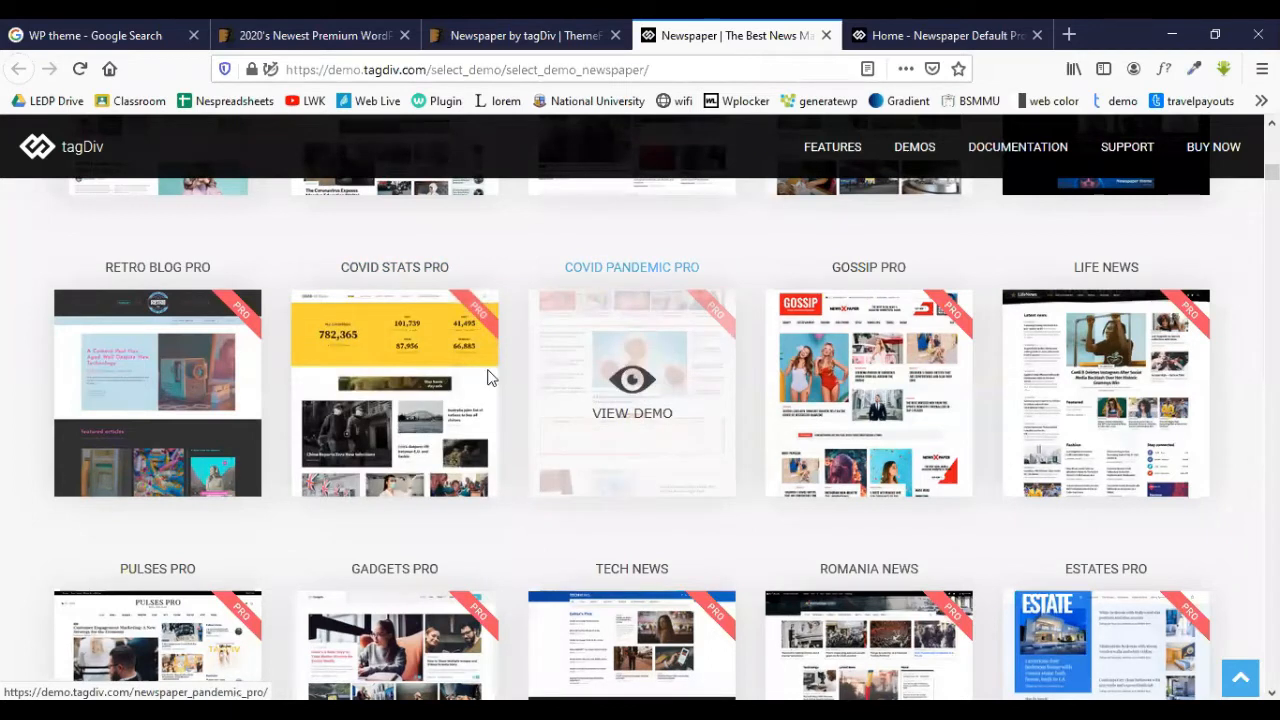
left_click(437, 377)
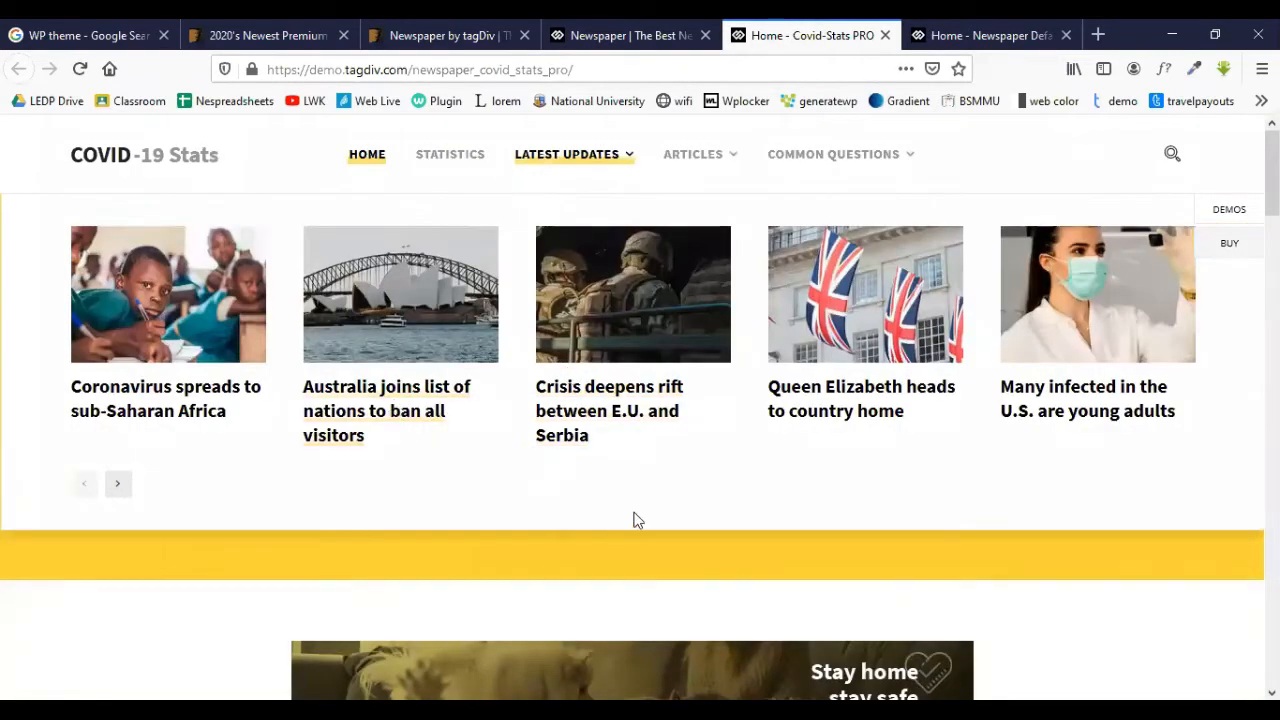
scroll(570, 560, "down", 3)
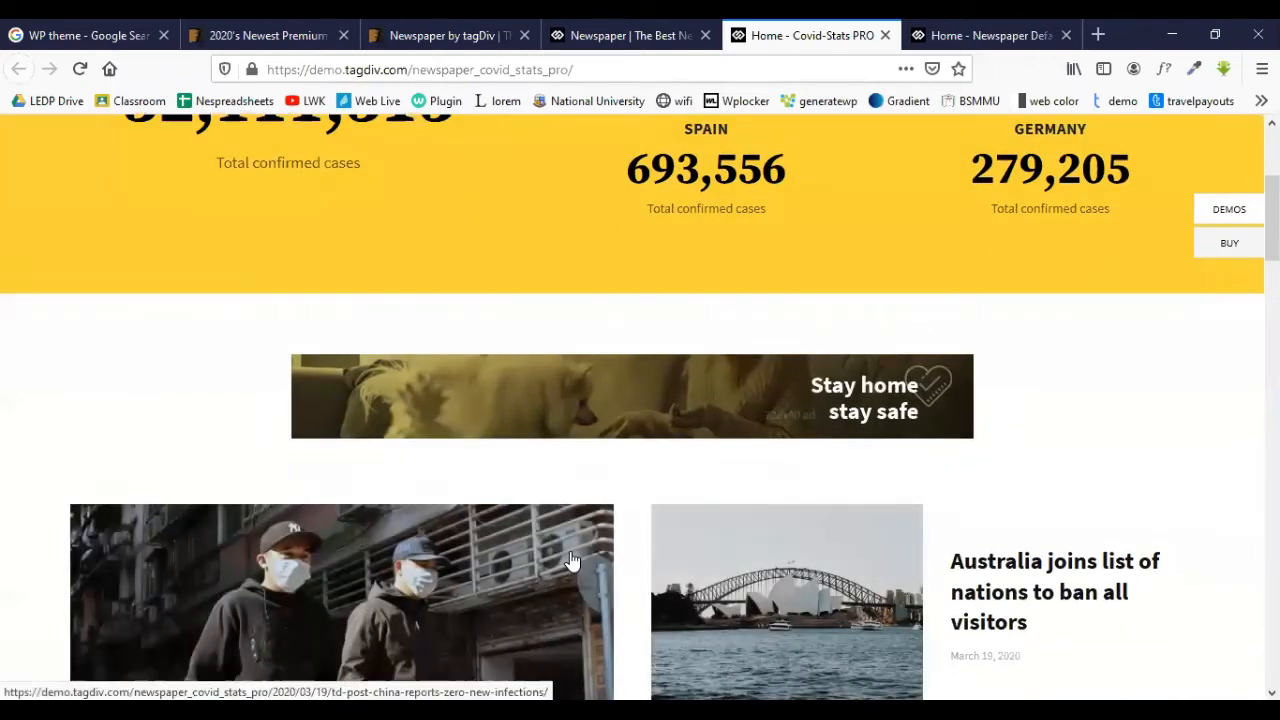
scroll(570, 560, "down", 2)
scroll(572, 558, "down", 2)
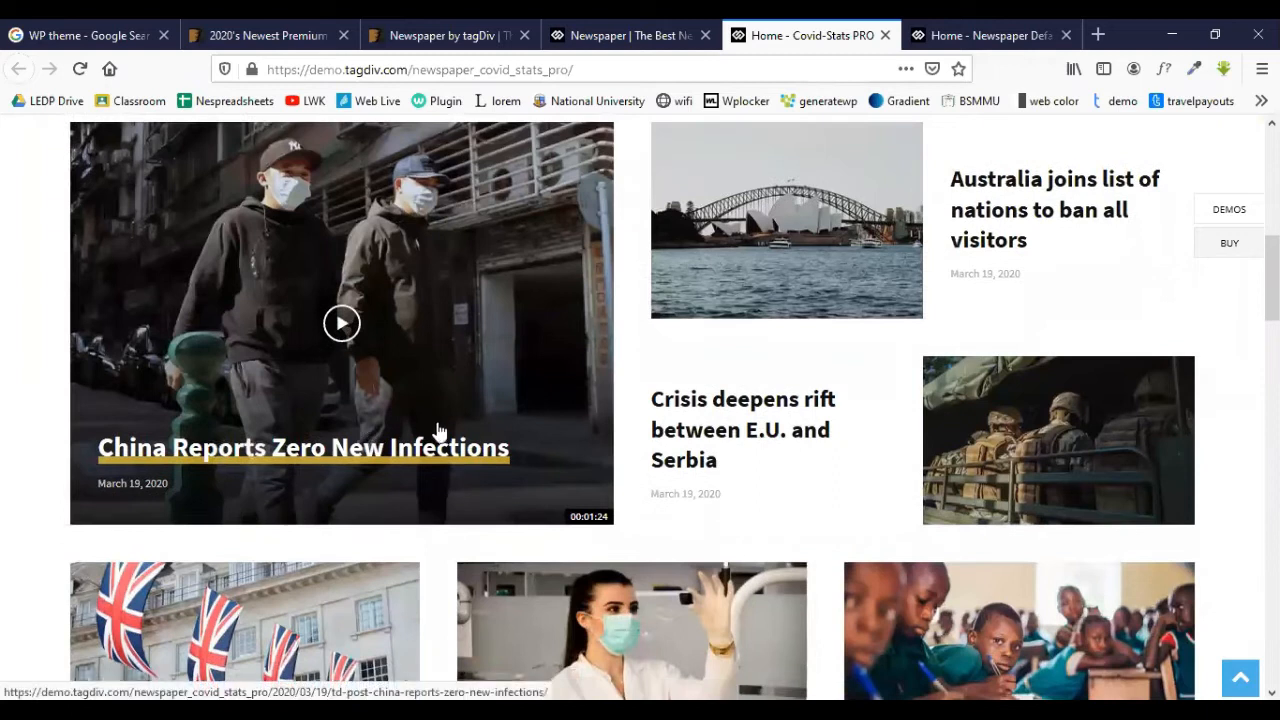
scroll(440, 432, "down", 8)
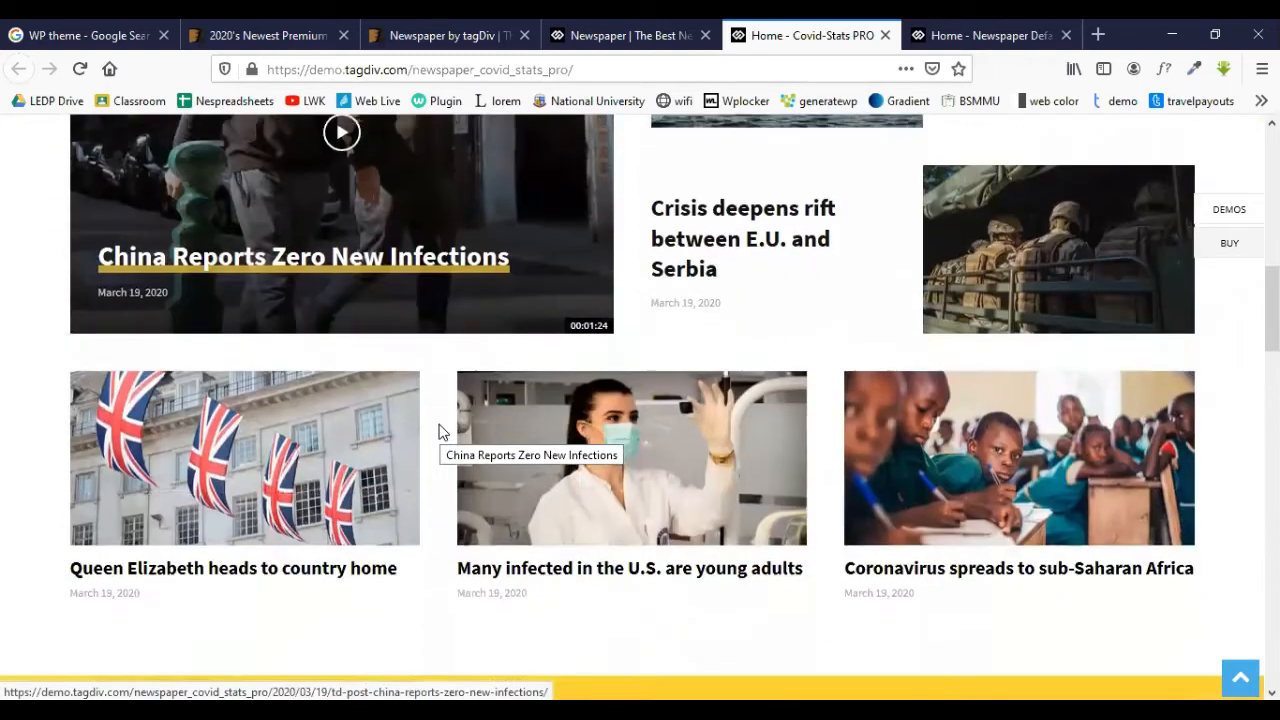
scroll(440, 432, "down", 7)
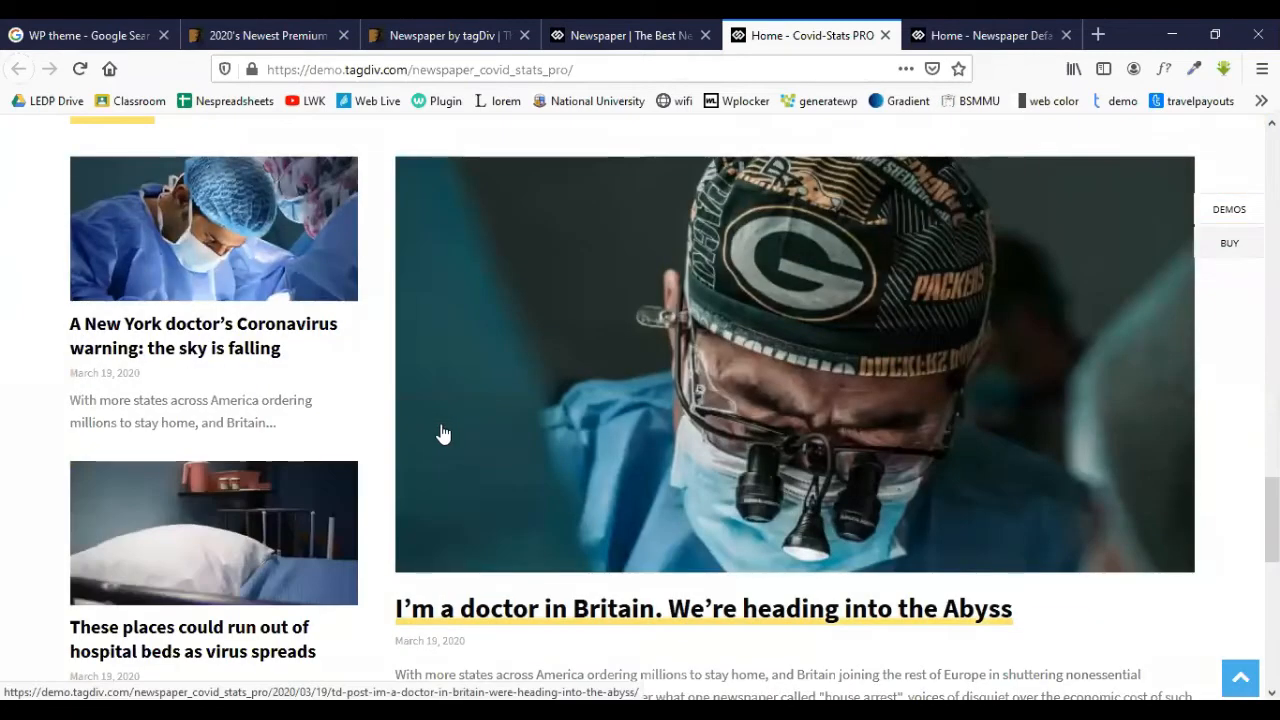
scroll(621, 463, "down", 5)
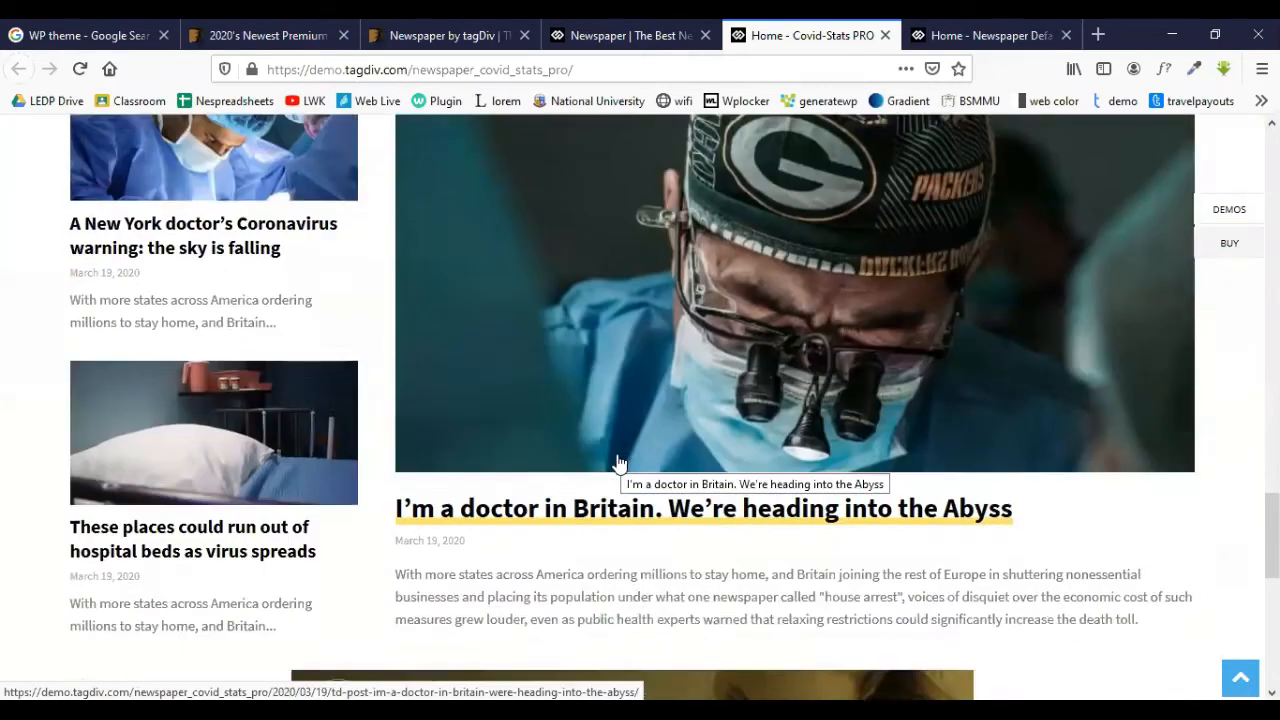
scroll(615, 462, "down", 5)
scroll(614, 457, "up", 15)
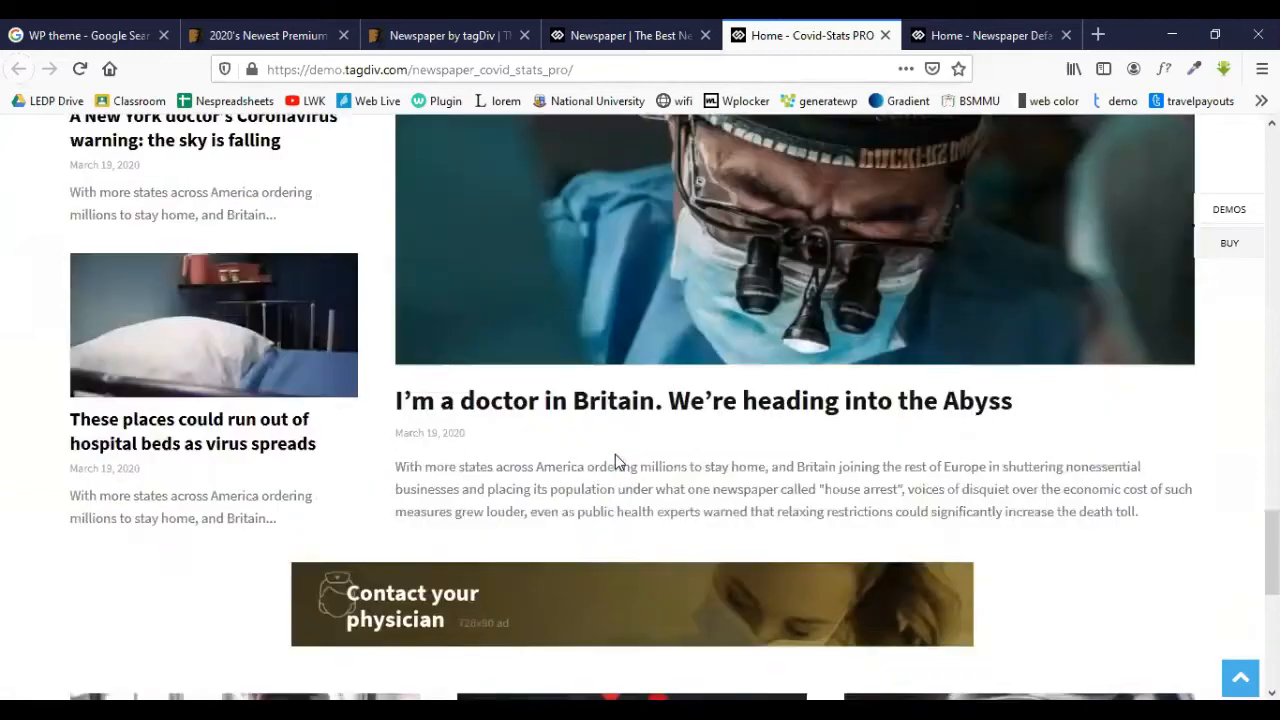
scroll(621, 458, "up", 10)
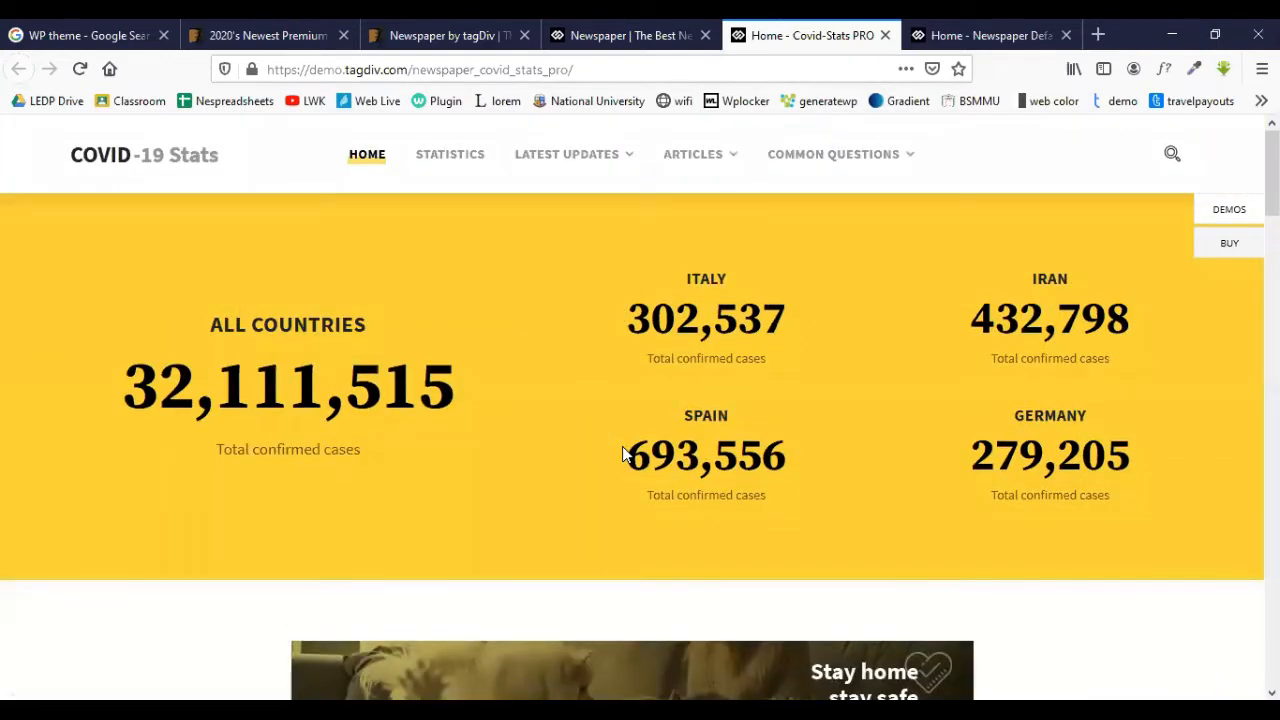
- Scroll through the full tagDiv Newspaper demo grid, then close the Covid-Stats PRO demo tab
left_click(610, 35)
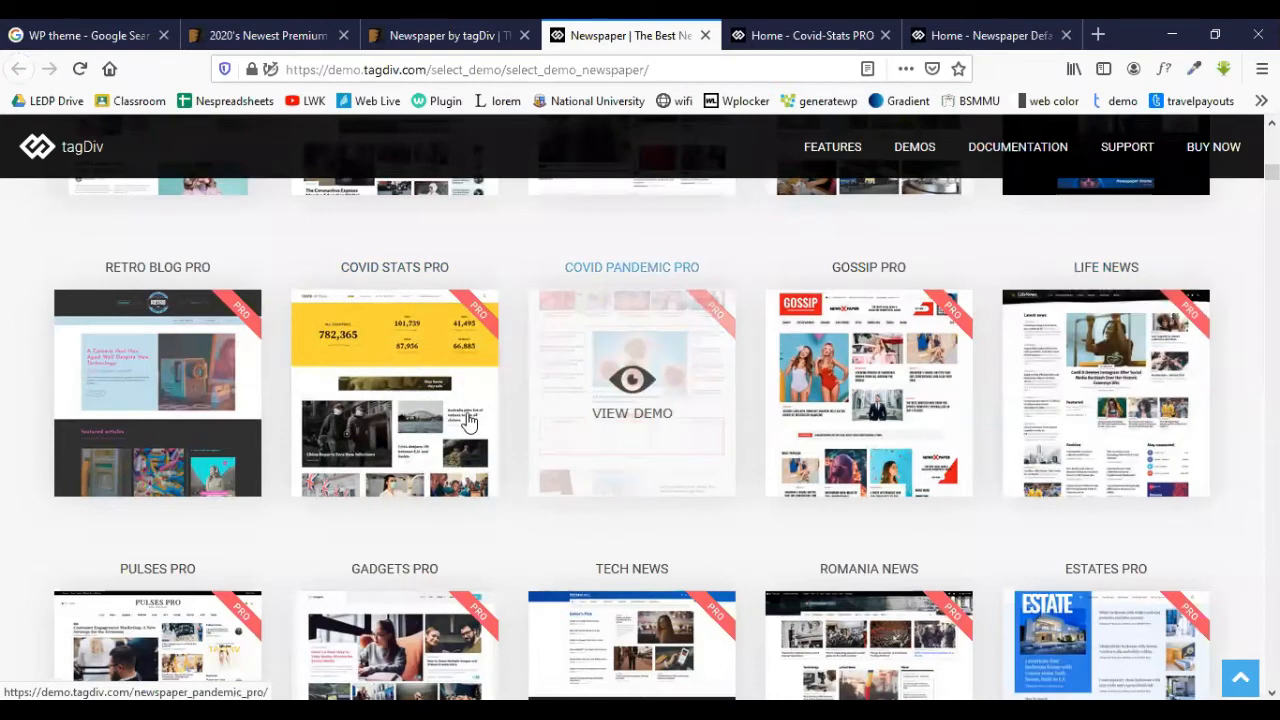
scroll(645, 462, "down", 10)
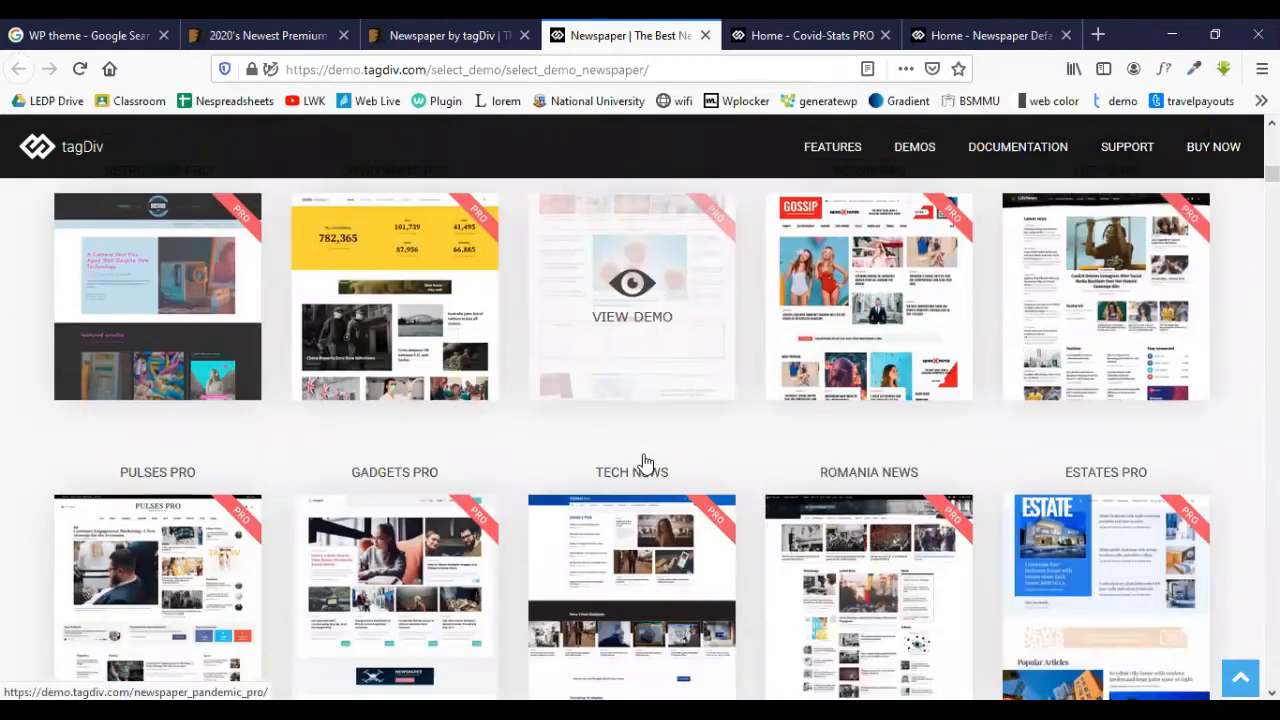
scroll(645, 462, "down", 4)
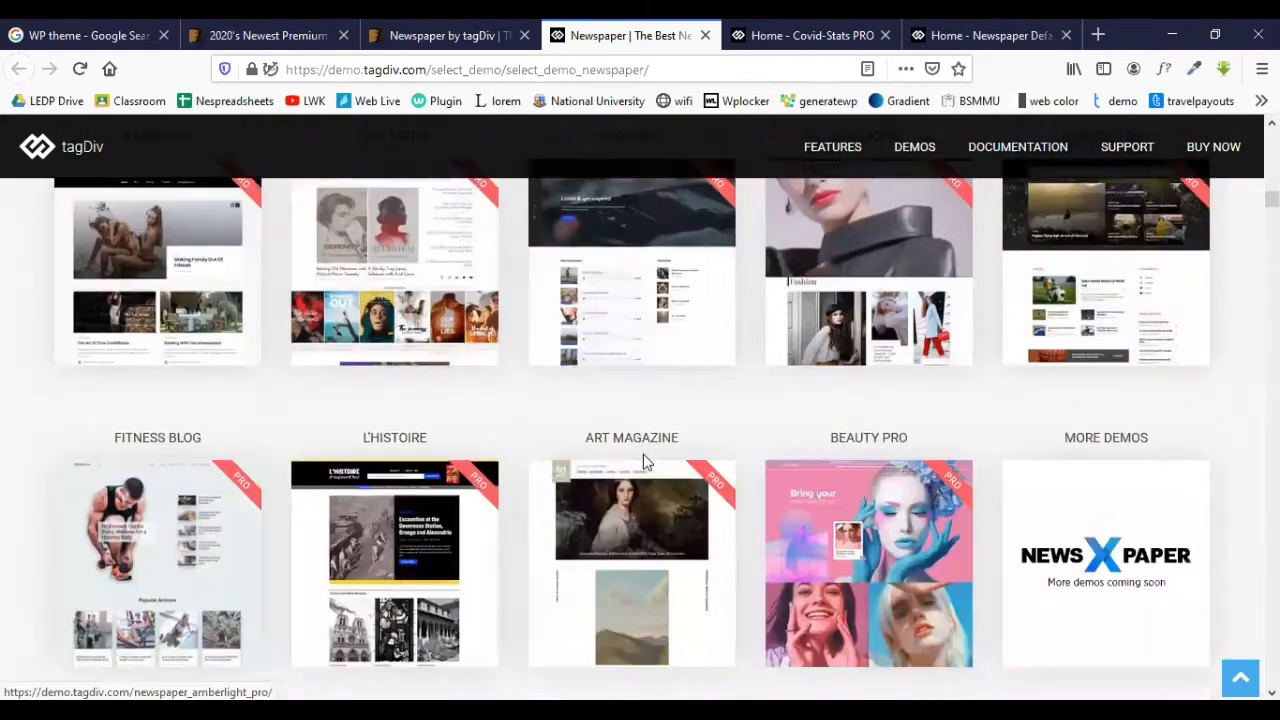
scroll(645, 462, "up", 2)
scroll(645, 462, "up", 7)
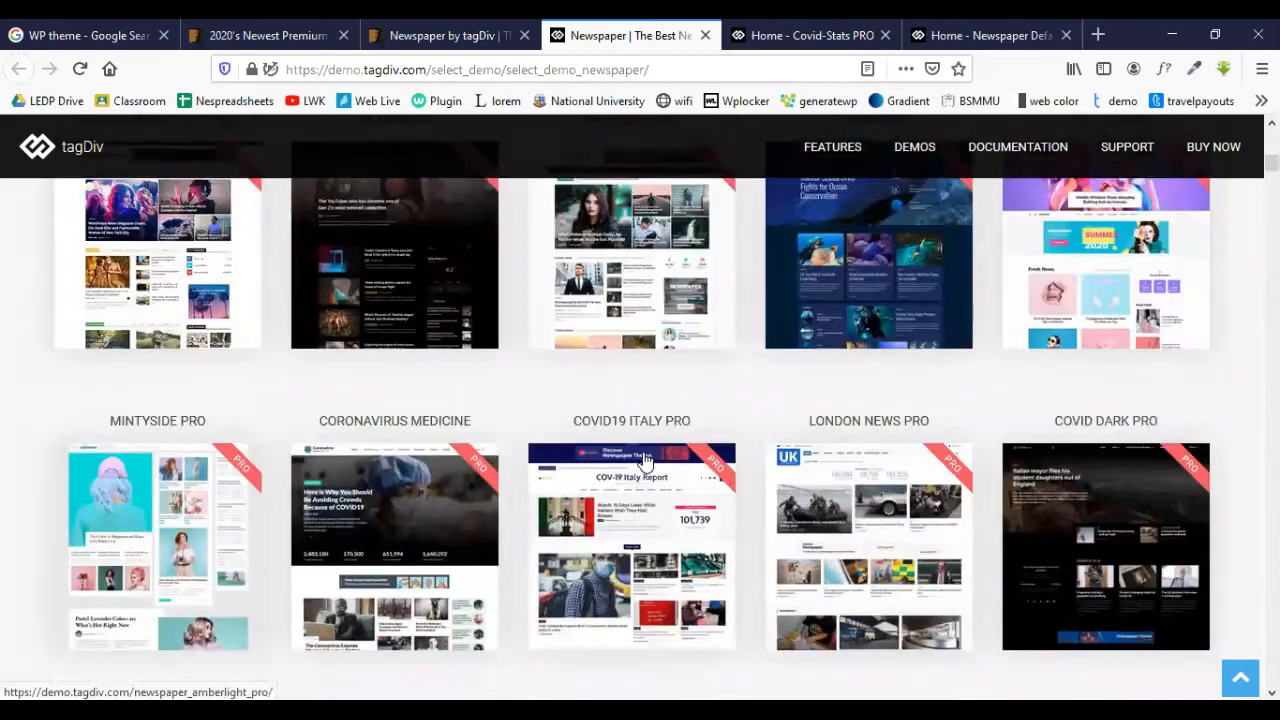
scroll(645, 462, "down", 16)
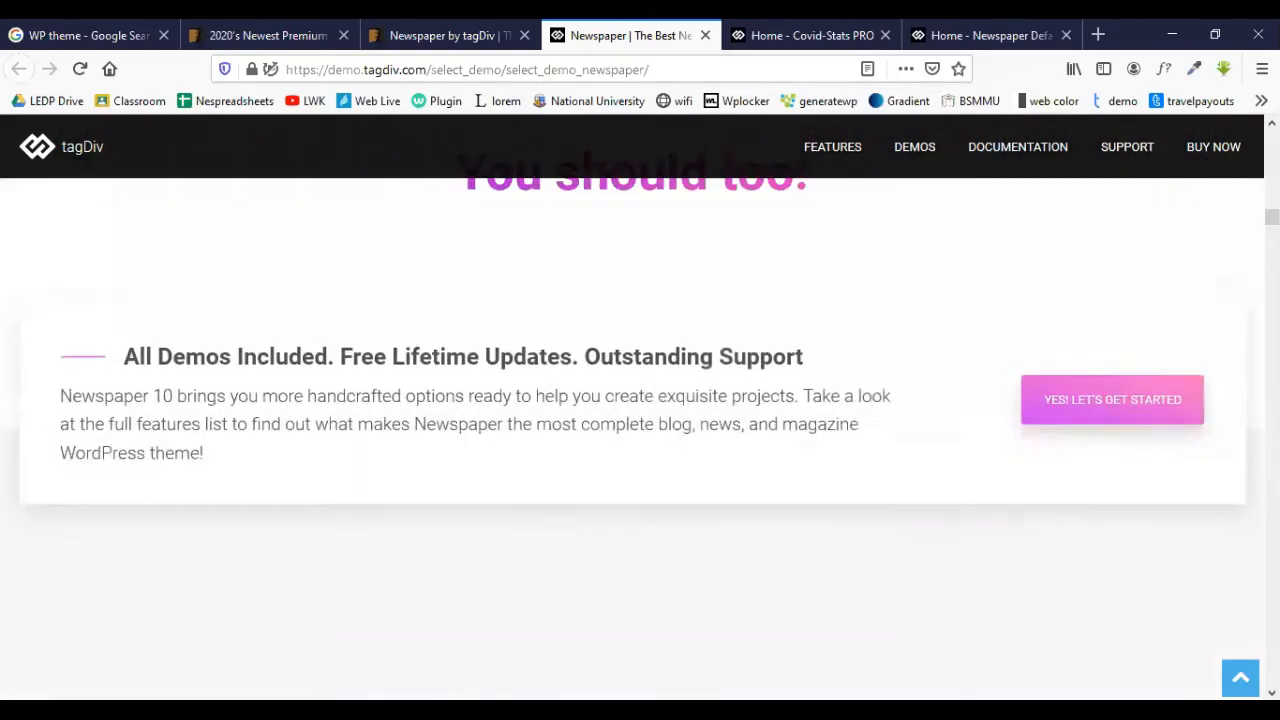
scroll(640, 420, "up", 5)
scroll(640, 400, "up", 4)
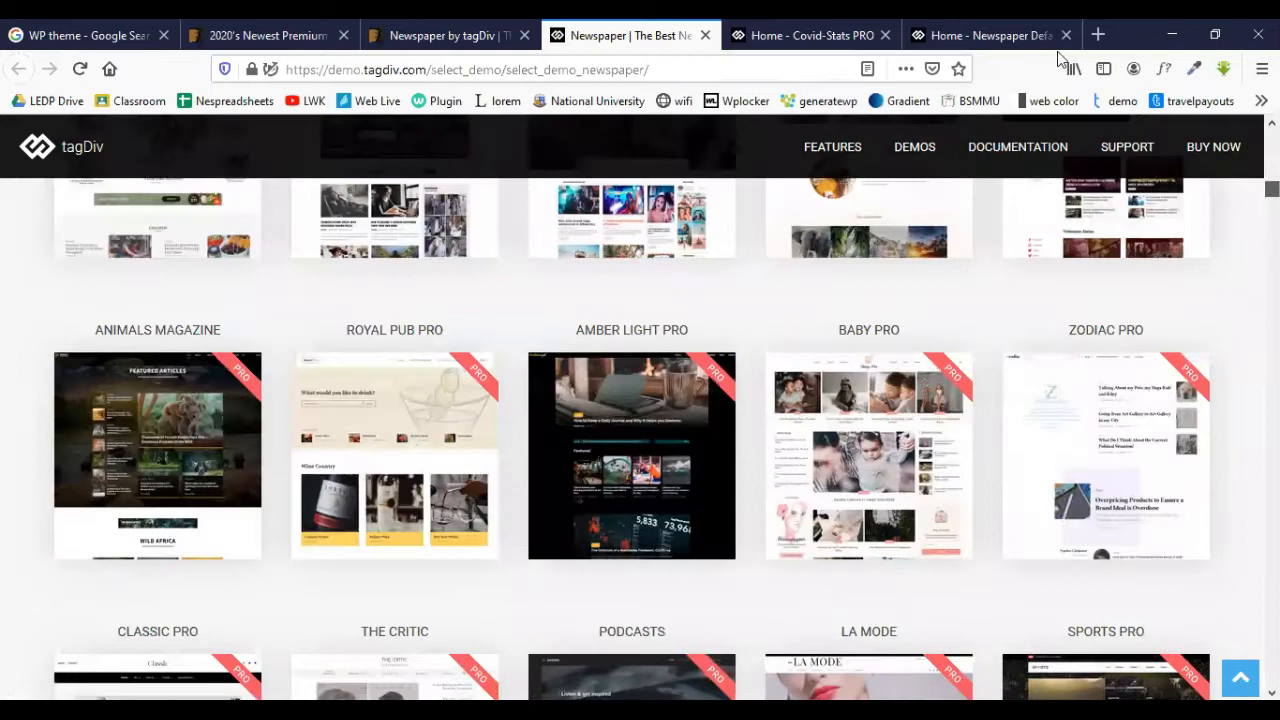
left_click(808, 35)
left_click(885, 35)
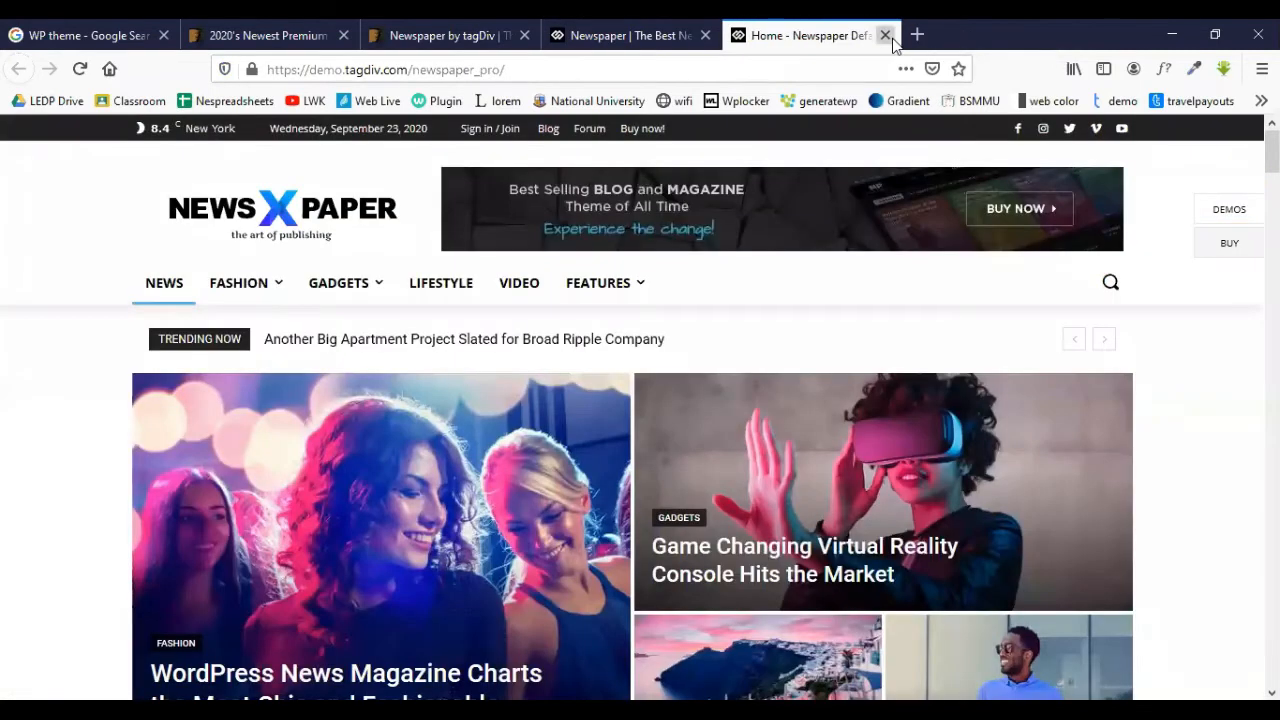
- Close the Newspaper Default, demo selection, and ThemeForest item and listing tabs, then open a blank tab
left_click(913, 35)
left_click(829, 35)
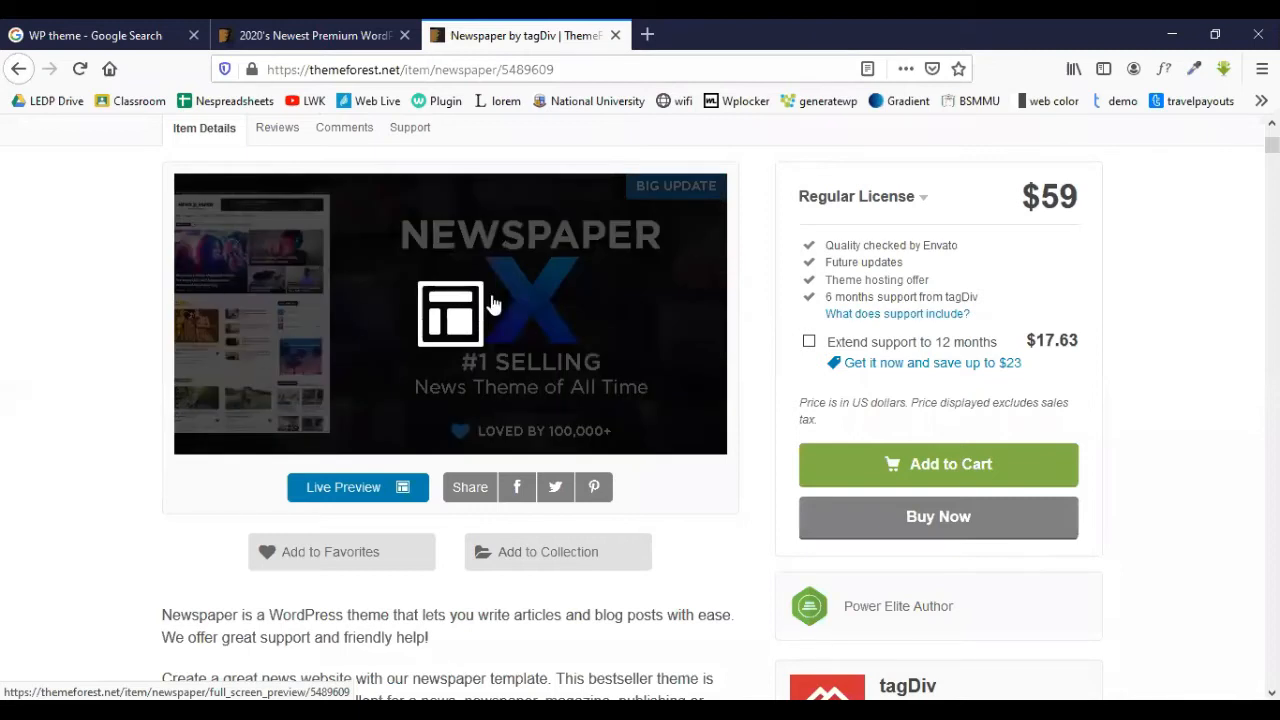
scroll(487, 230, "up", 3)
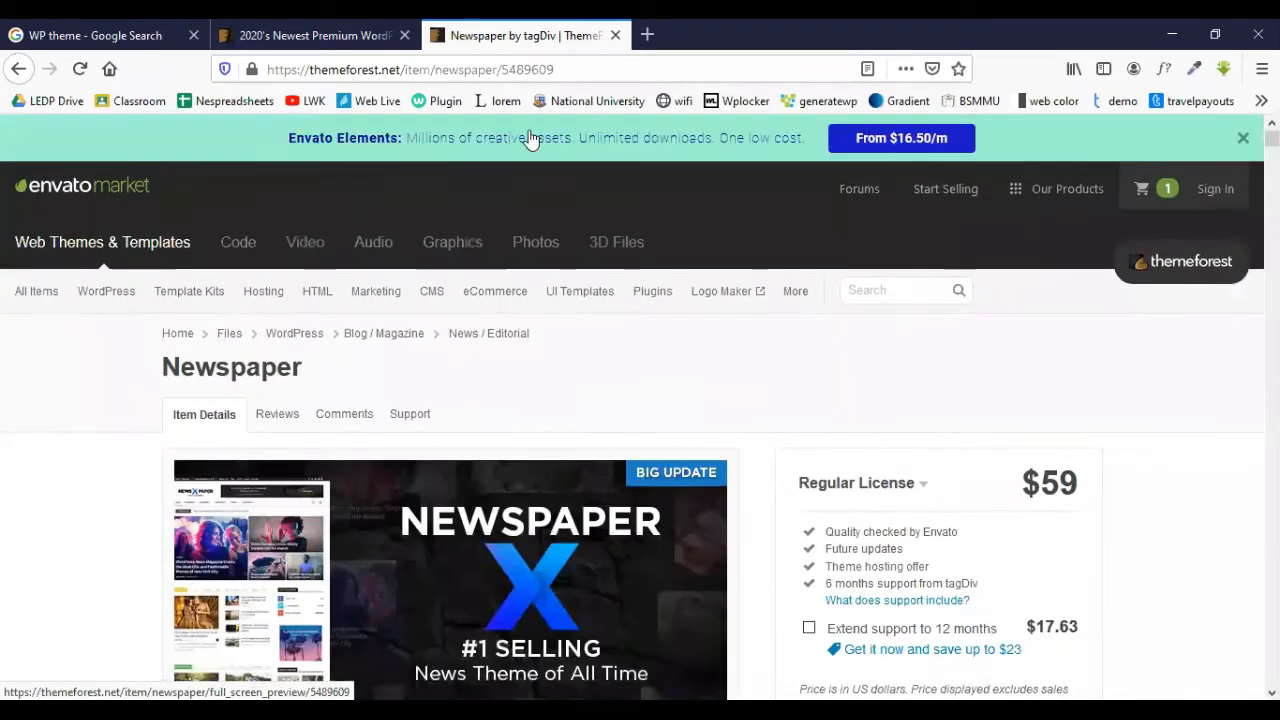
left_click(615, 35)
left_click(404, 35)
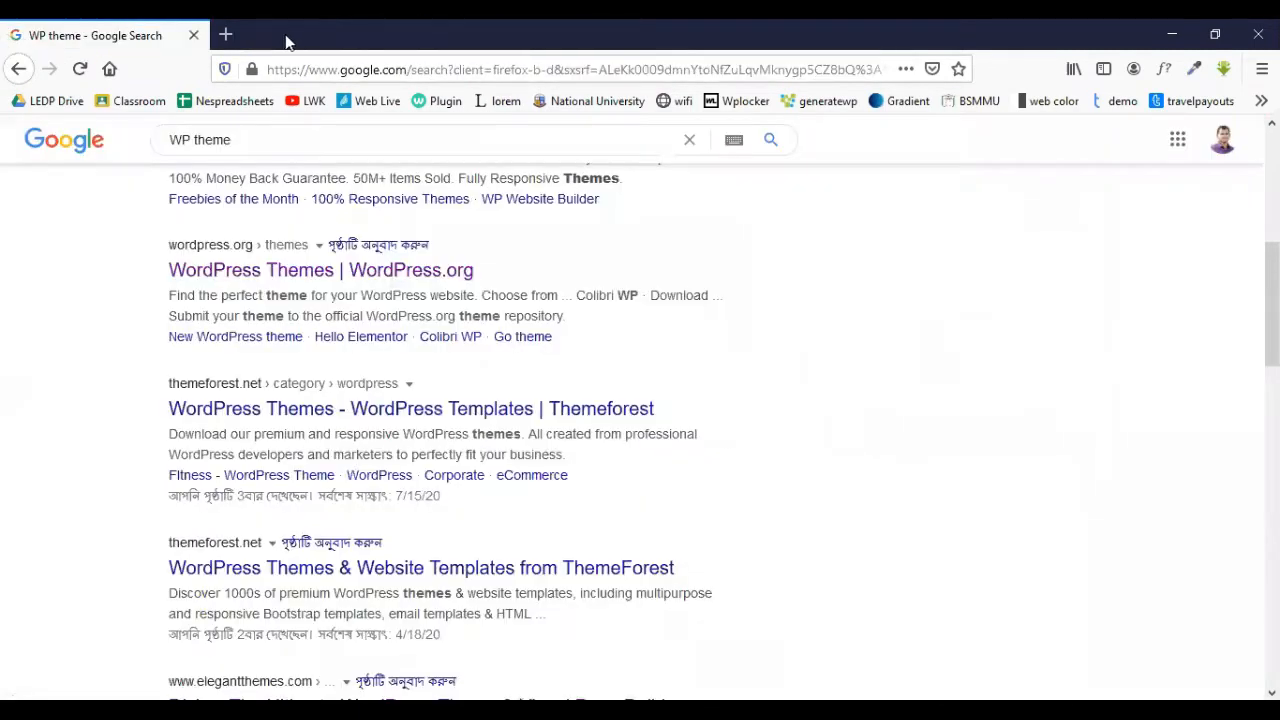
left_click(225, 35)
- Load the local WordPress site at localhost/wd6.com from the address bar suggestion
type("localhost/")
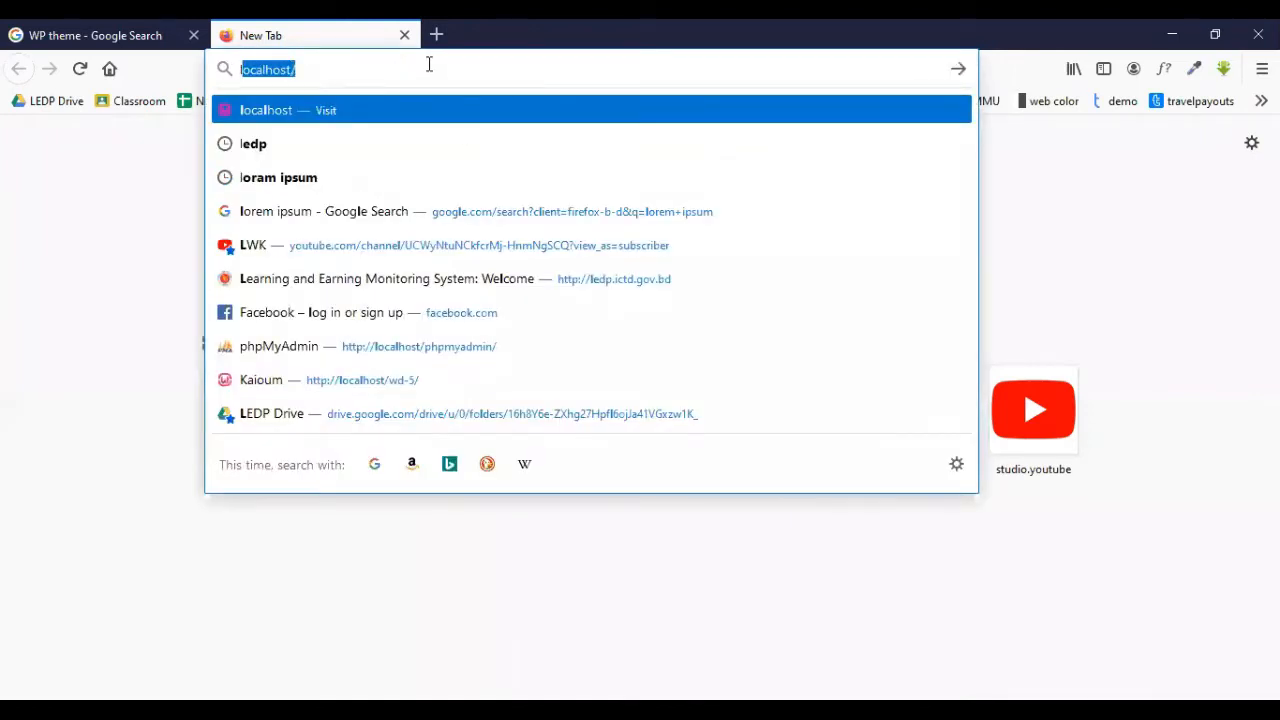
key("Right")
key("Return")
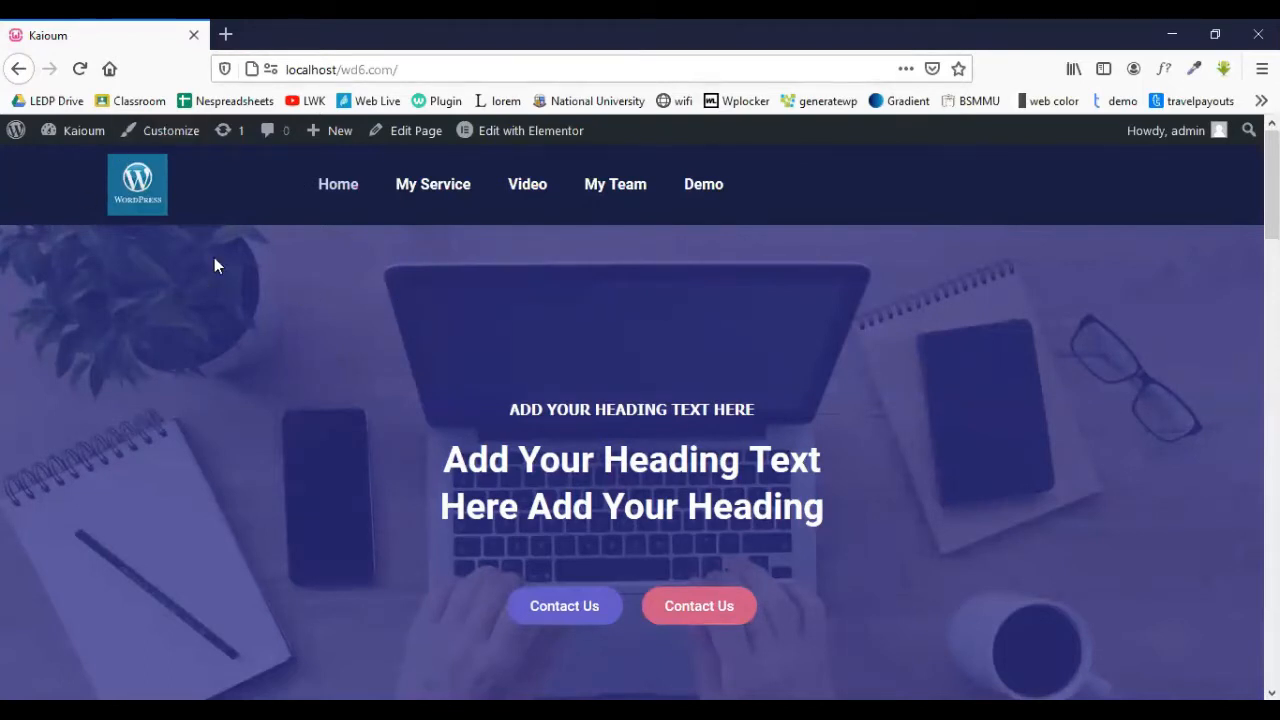
- Browse the homepage's Video section, then go to the Demo page and its My Team section
scroll(443, 200, "down", 6)
scroll(450, 200, "up", 2)
scroll(465, 200, "up", 4)
left_click(529, 185)
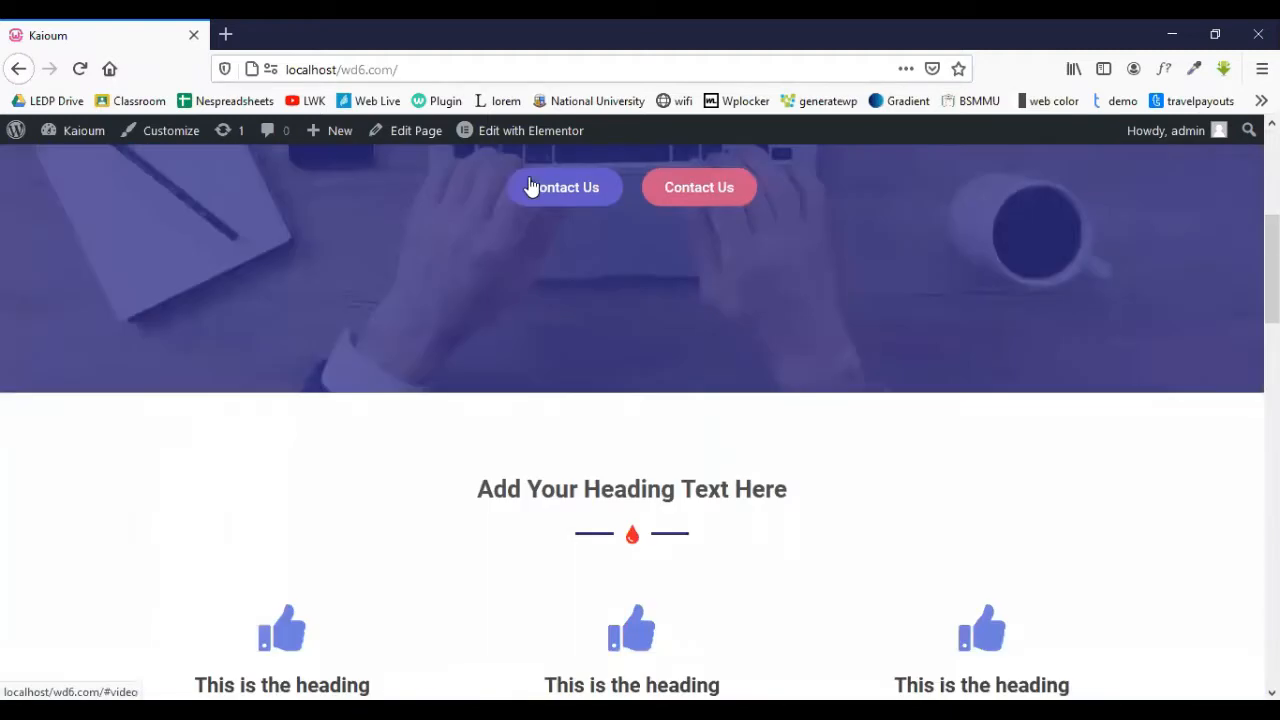
scroll(530, 185, "up", 10)
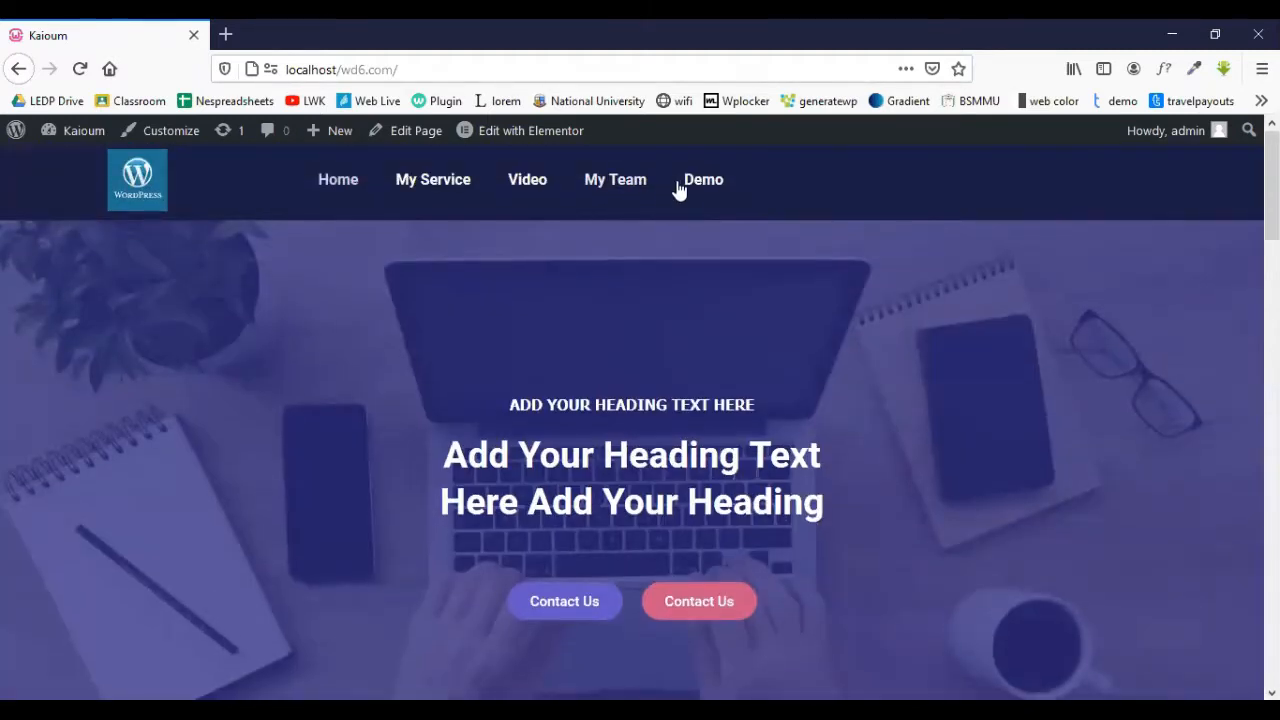
left_click(672, 185)
left_click(634, 183)
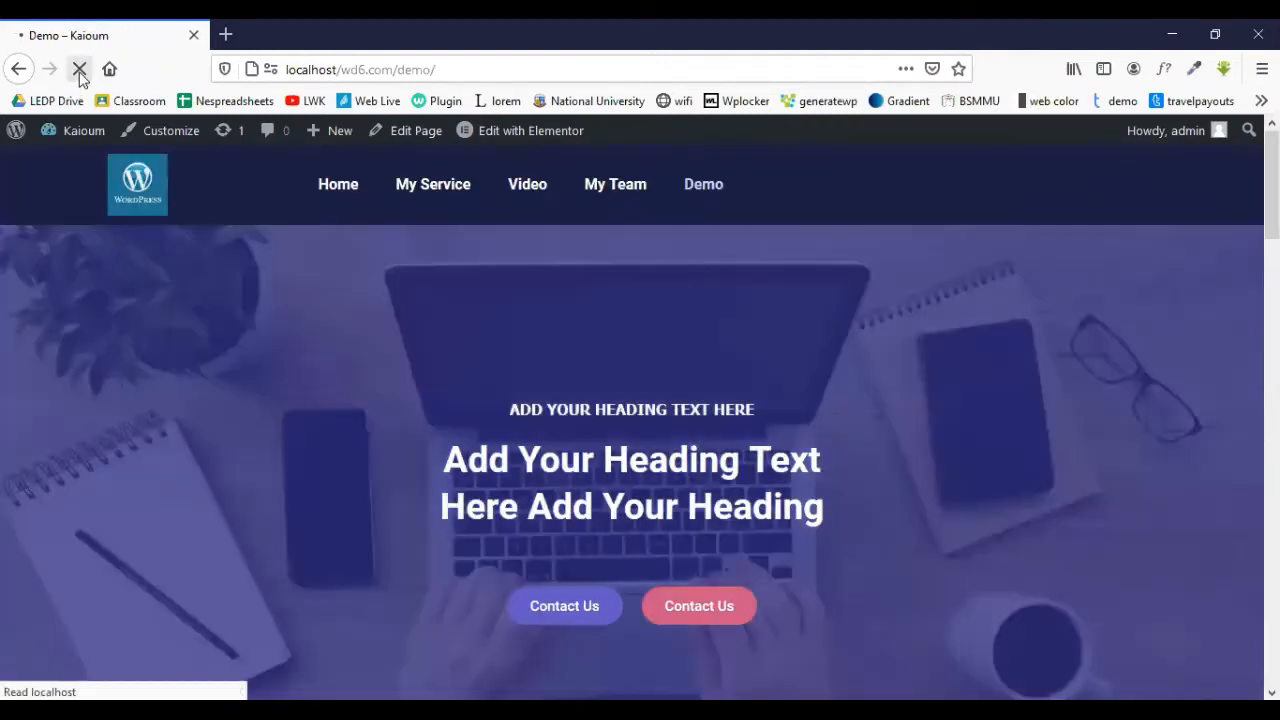
- Go from the WordPress about page to the Dashboard, the Posts list, and then the Pages list
left_click(16, 130)
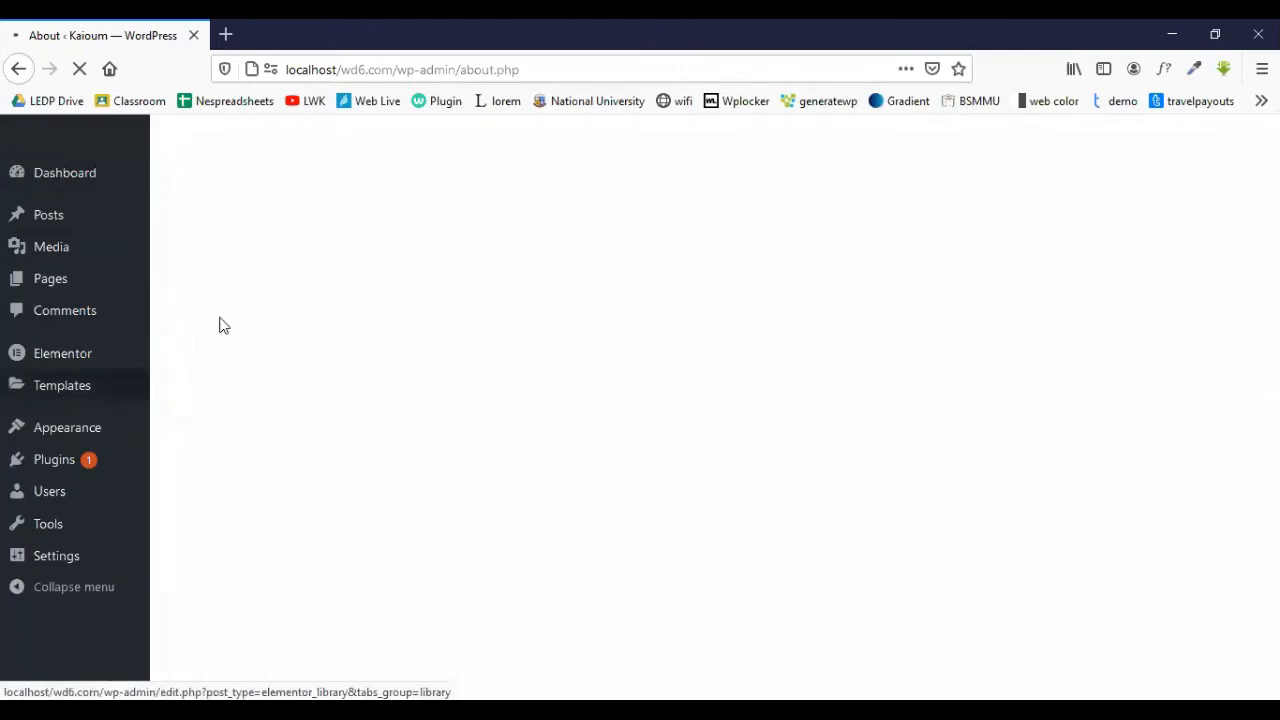
left_click(119, 172)
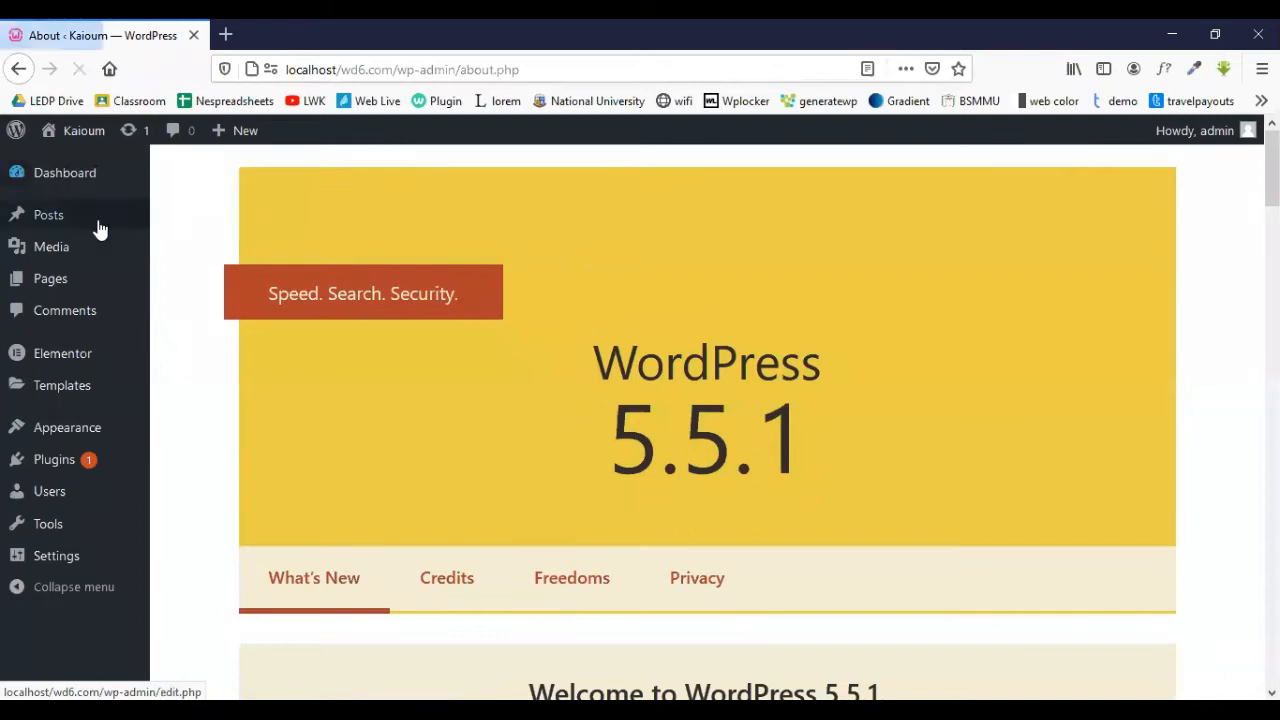
left_click(48, 222)
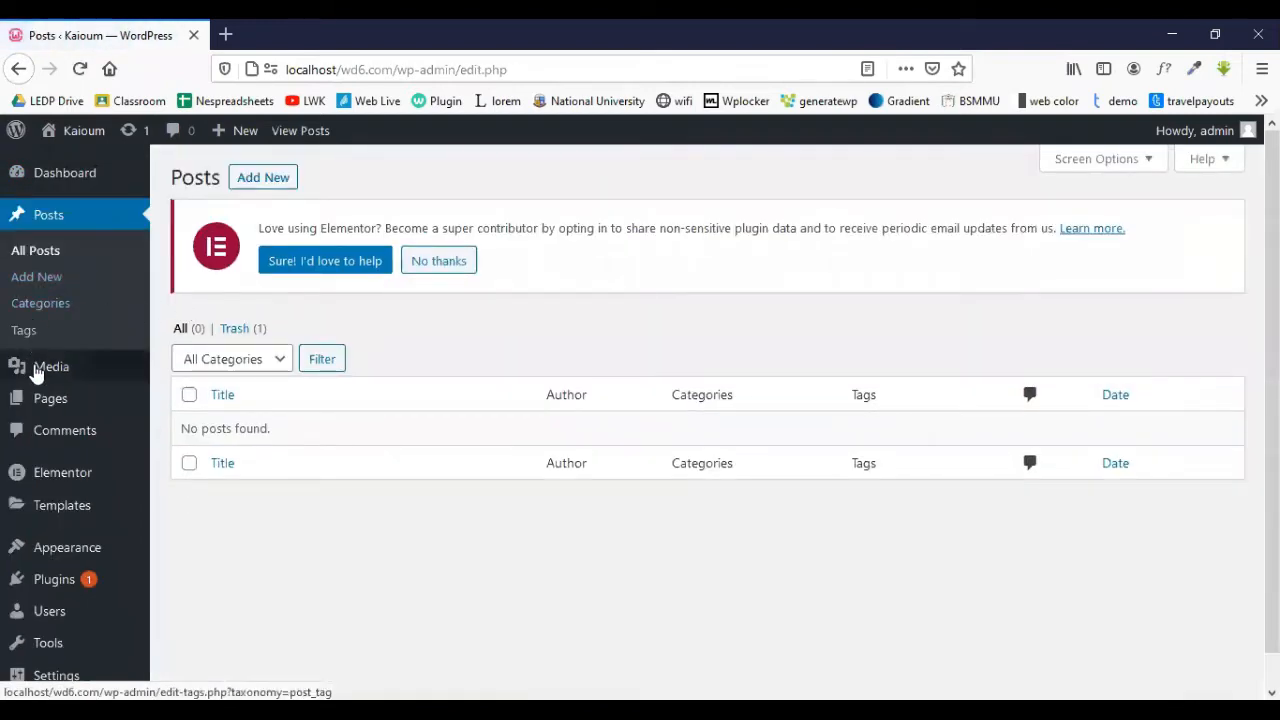
left_click(60, 402)
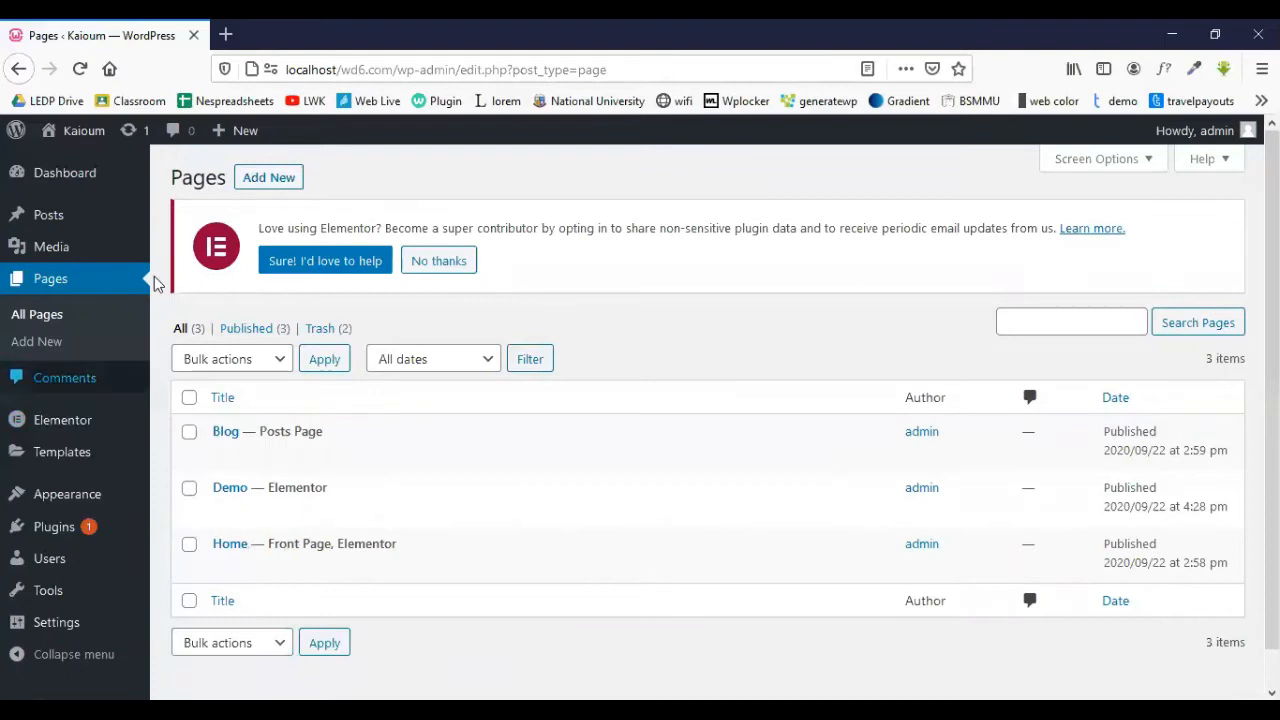
mouse_move(109, 428)
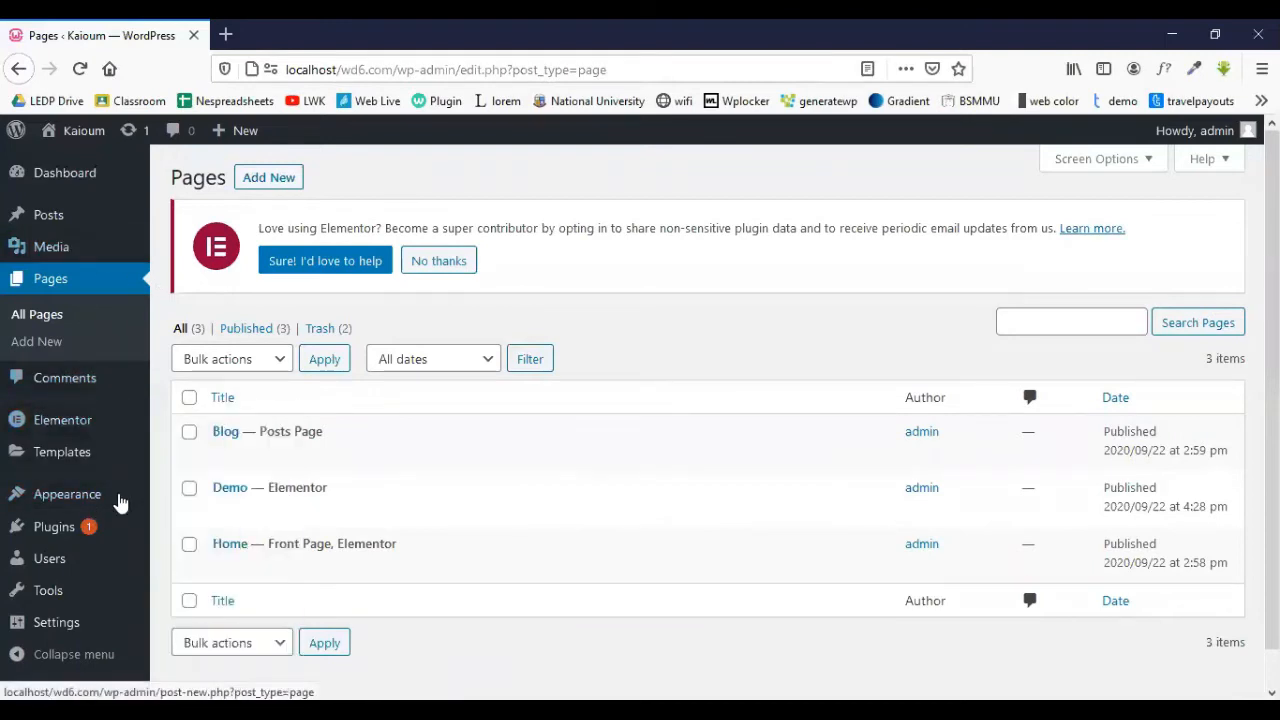
mouse_move(60, 600)
mouse_move(85, 637)
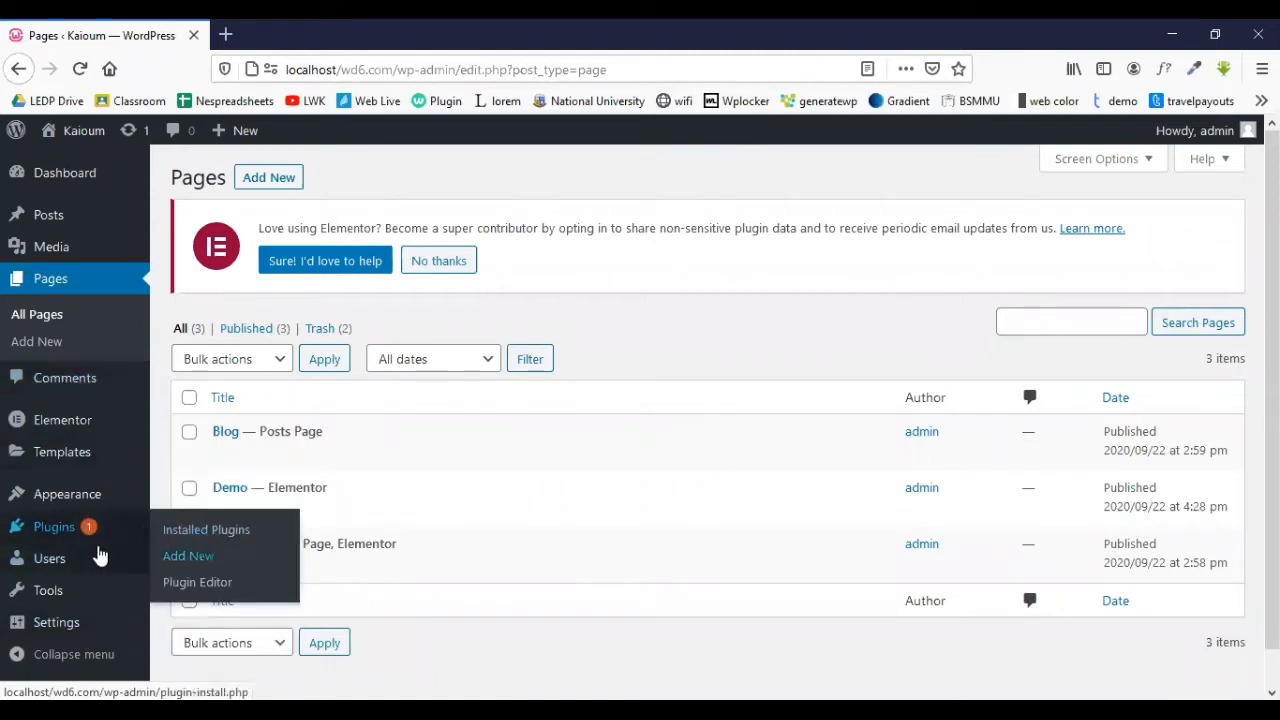
left_click(55, 529)
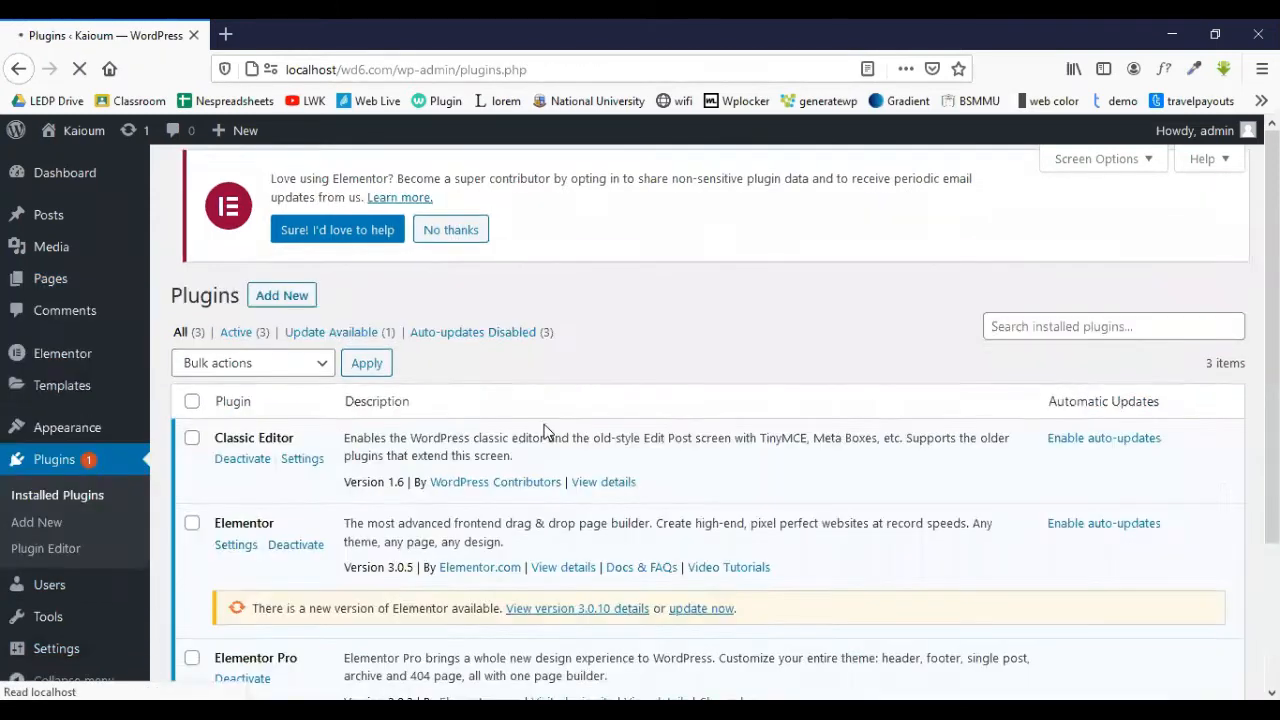
- Review the installed plugins list, then go to Add Plugins and focus the plugin search
scroll(546, 432, "down", 3)
scroll(546, 432, "up", 2)
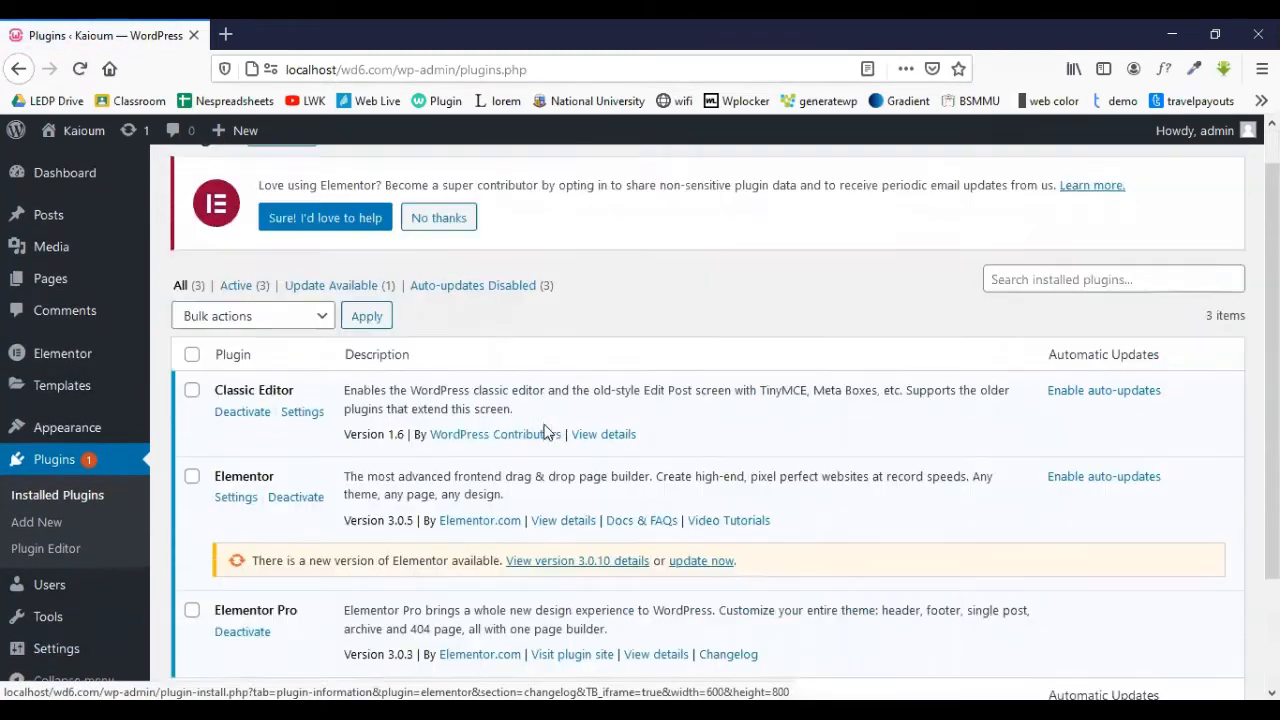
scroll(546, 432, "up", 1)
left_click(270, 184)
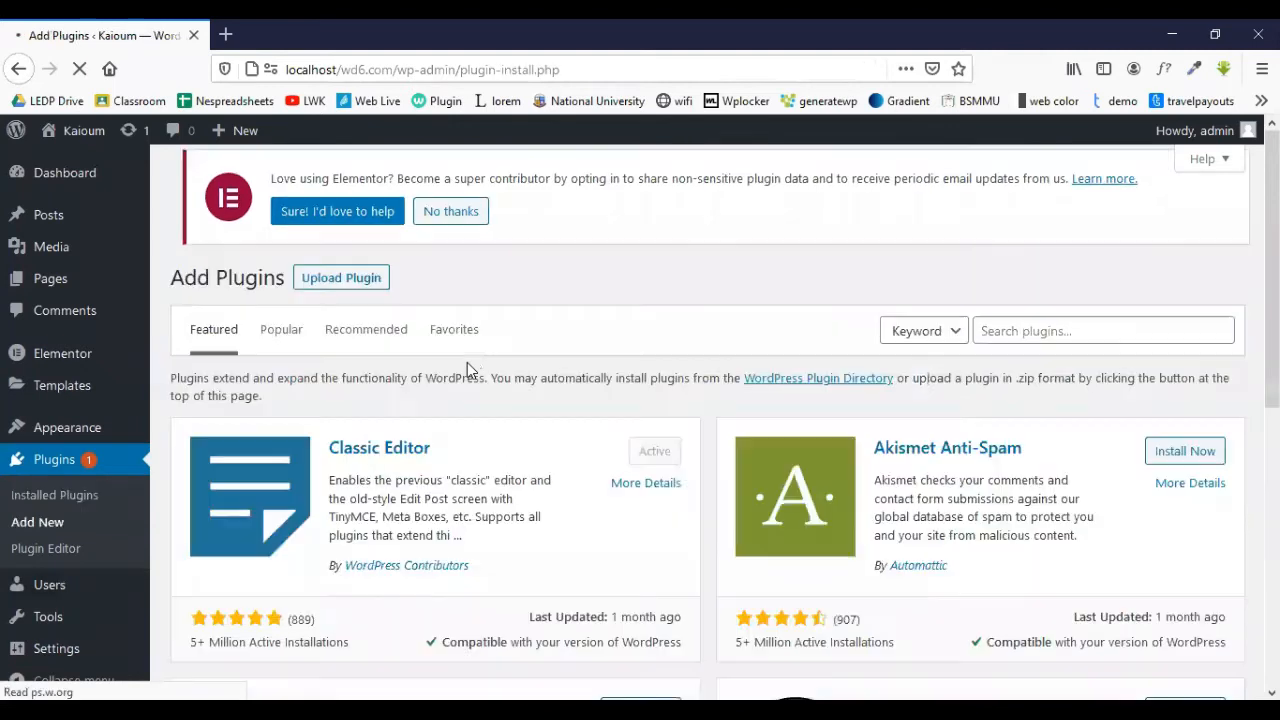
left_click(1049, 331)
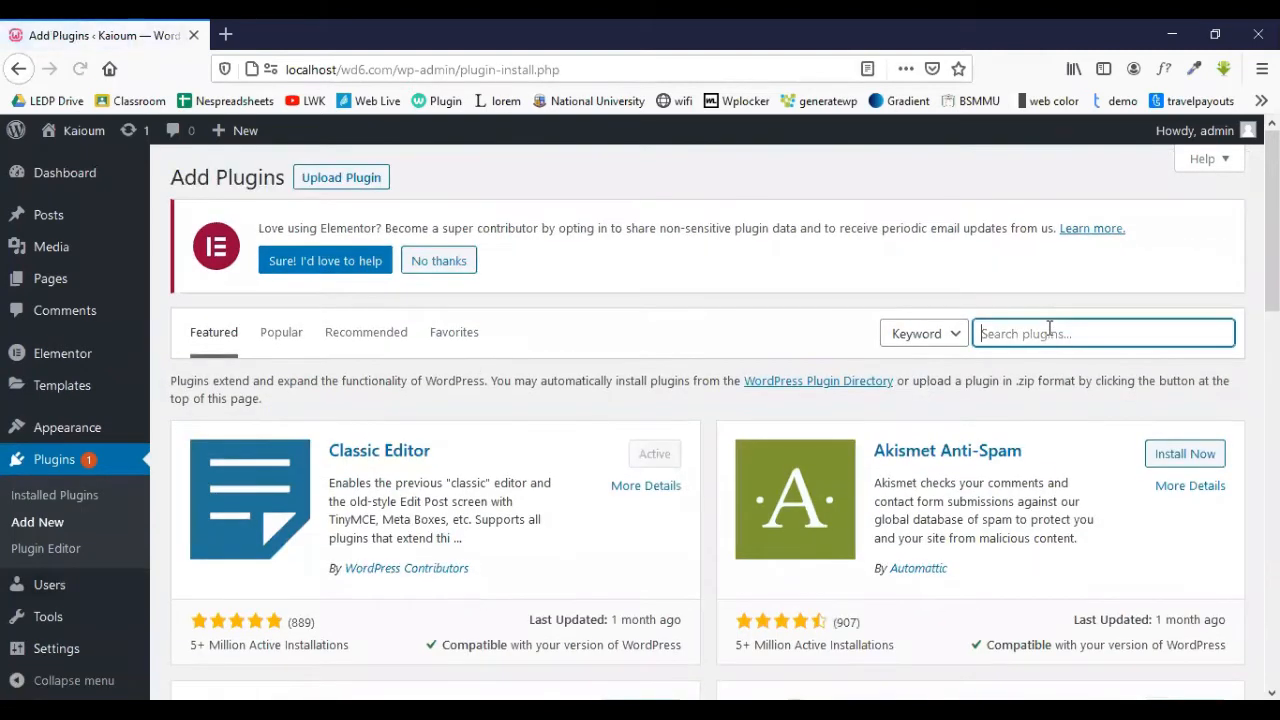
- Search the plugin directory for 'wp reset' and install the WP Reset plugin
type("wp res")
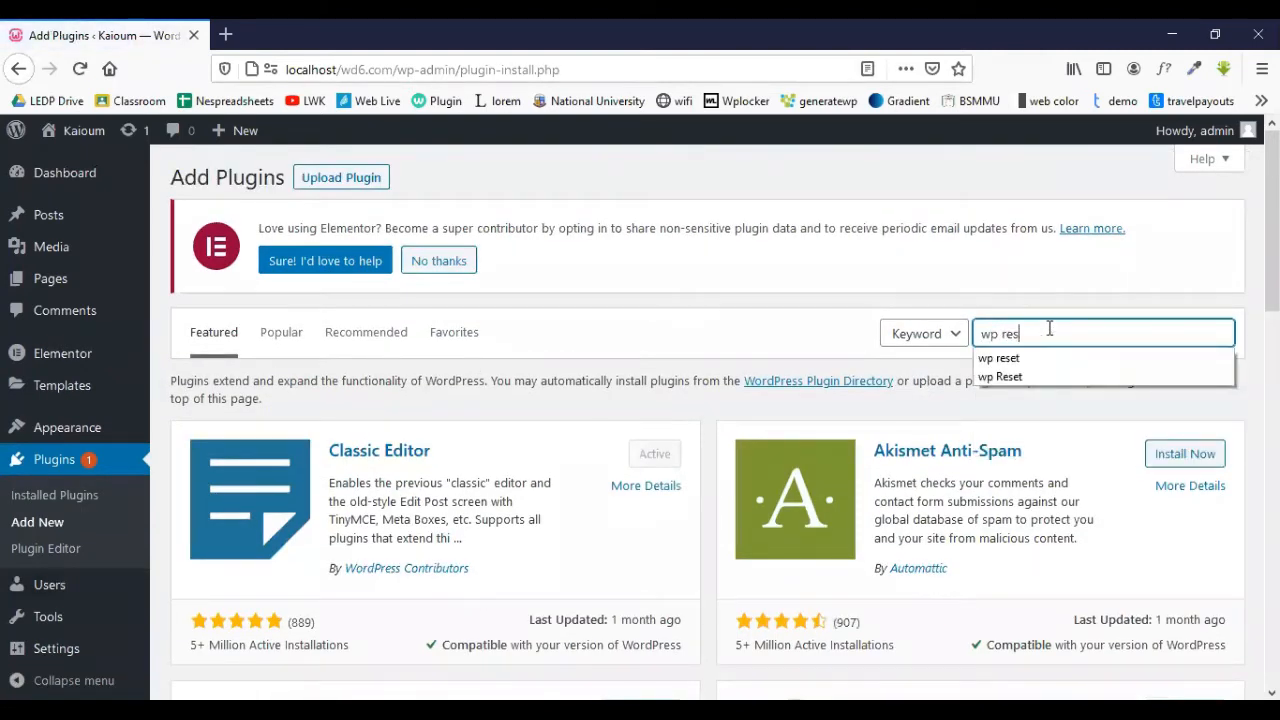
key("Return")
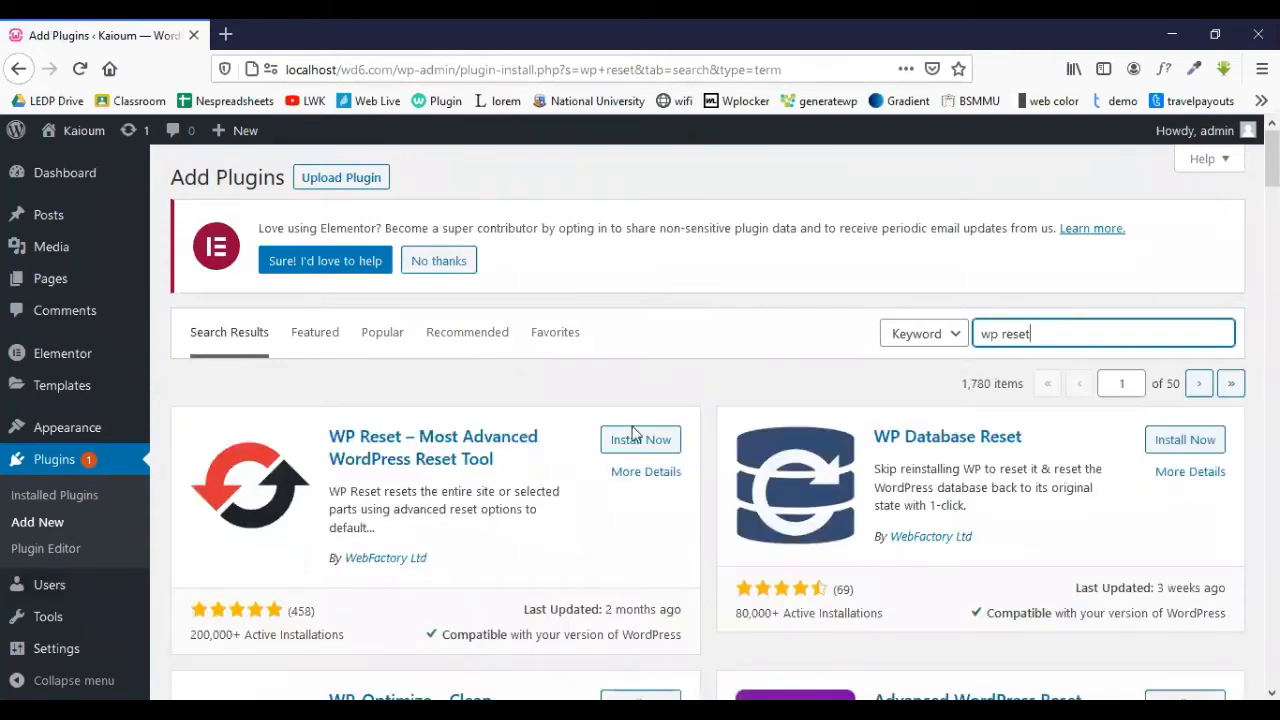
left_click(634, 443)
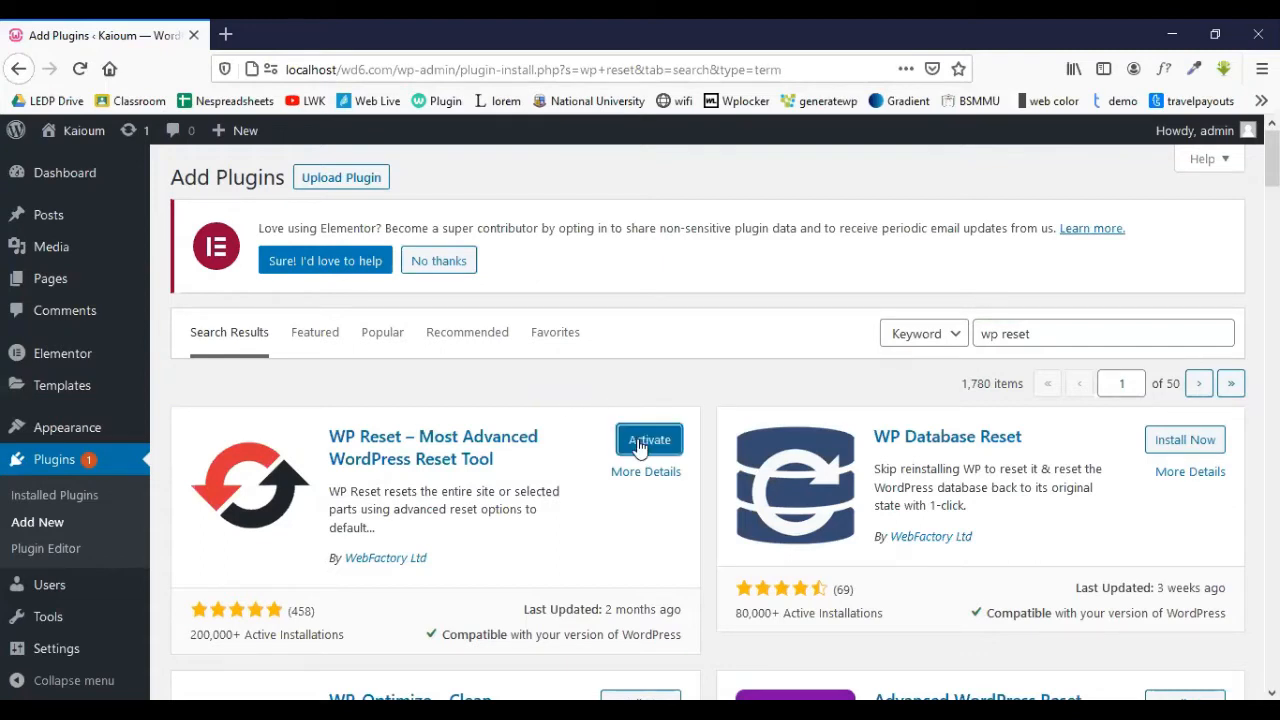
- Activate the WP Reset plugin and dismiss its welcome popup
left_click(639, 446)
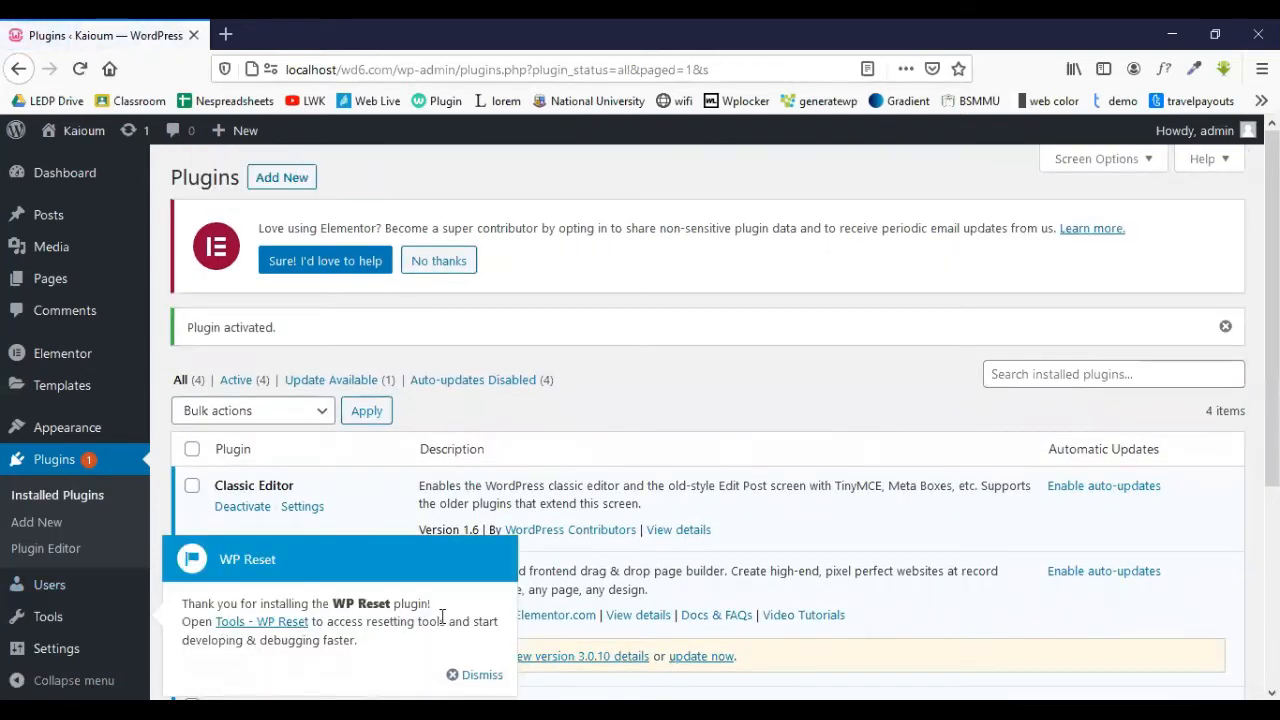
left_click(466, 674)
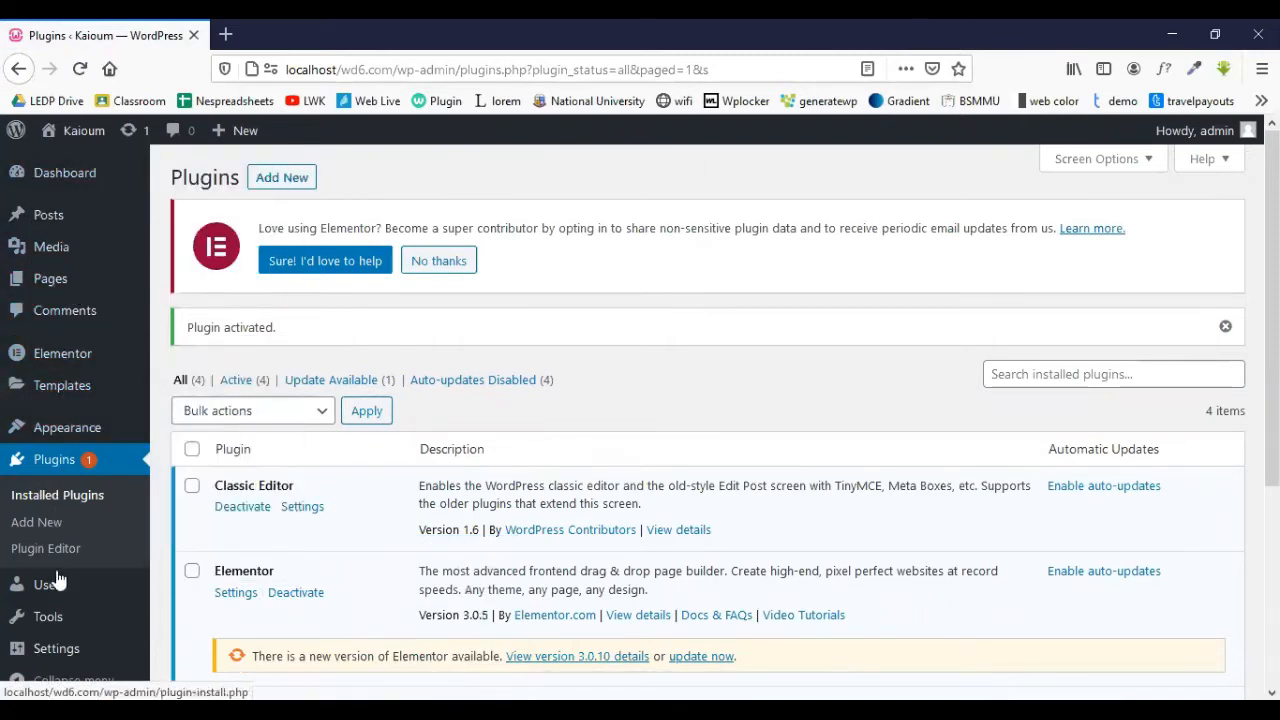
- On the WP Reset tools page, enter 'reset' as the Site Reset confirmation and trigger Reset Site
mouse_move(57, 624)
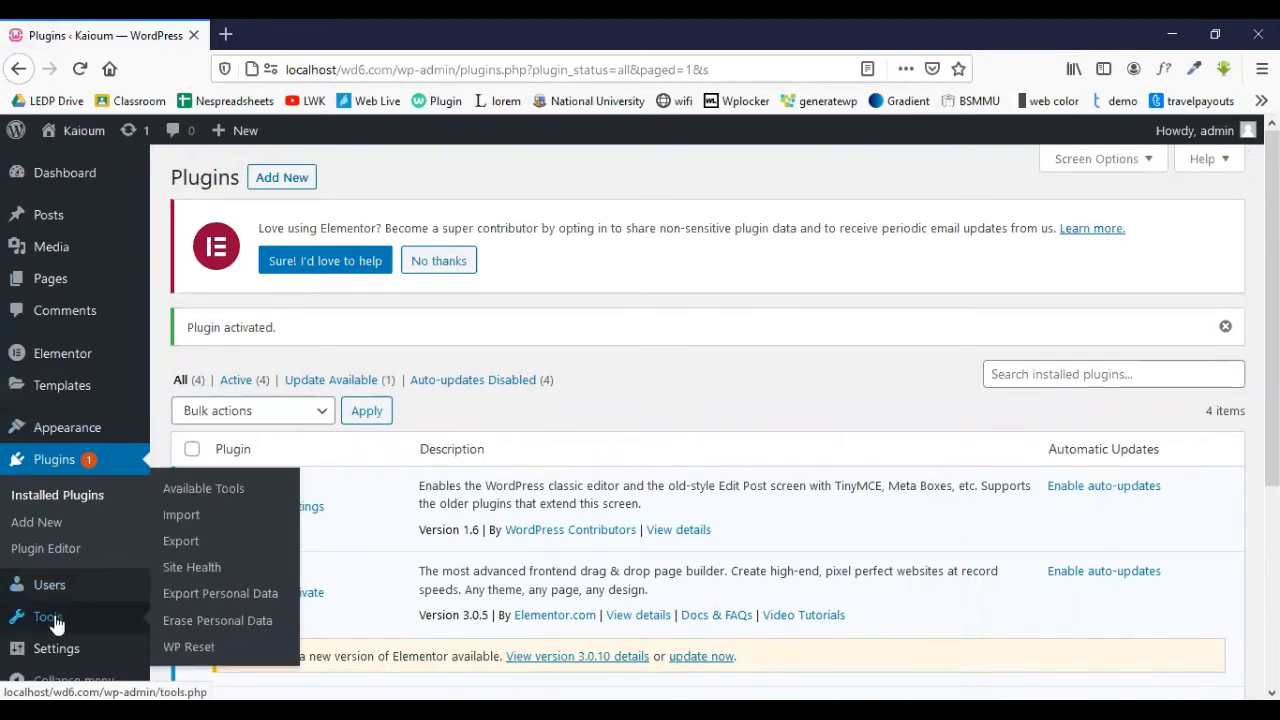
left_click(196, 650)
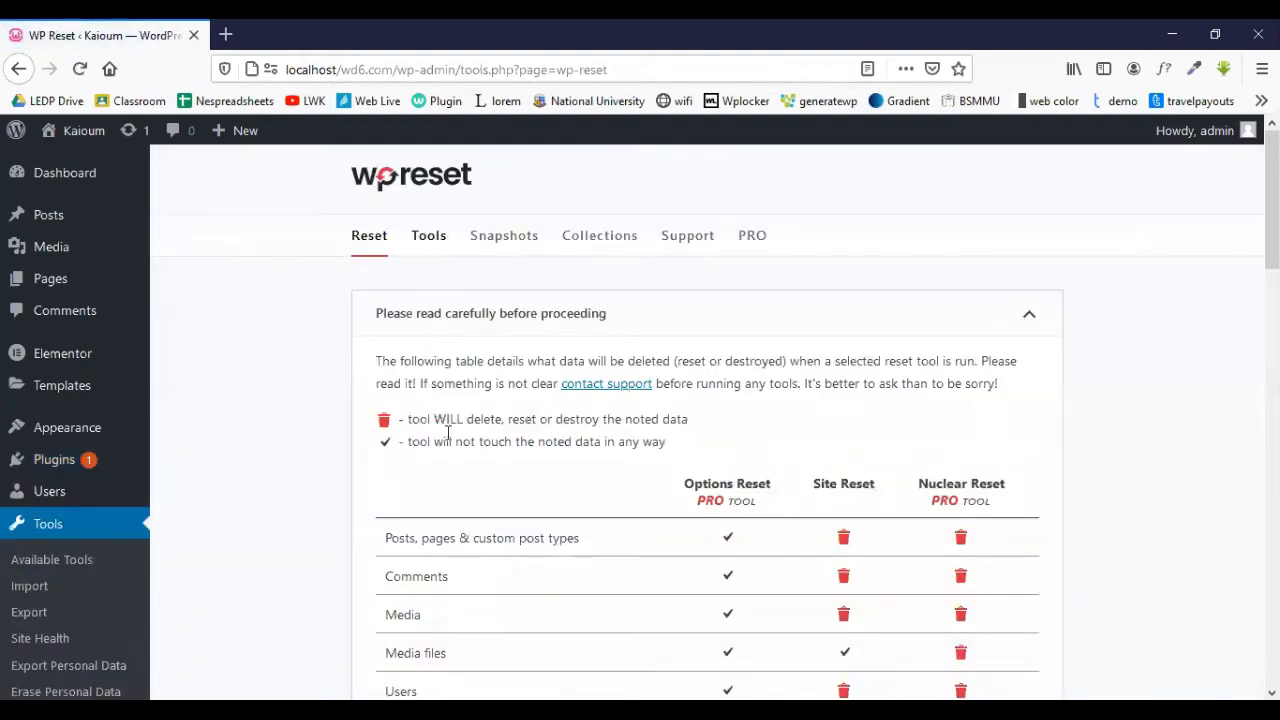
scroll(447, 523, "down", 5)
scroll(447, 523, "down", 10)
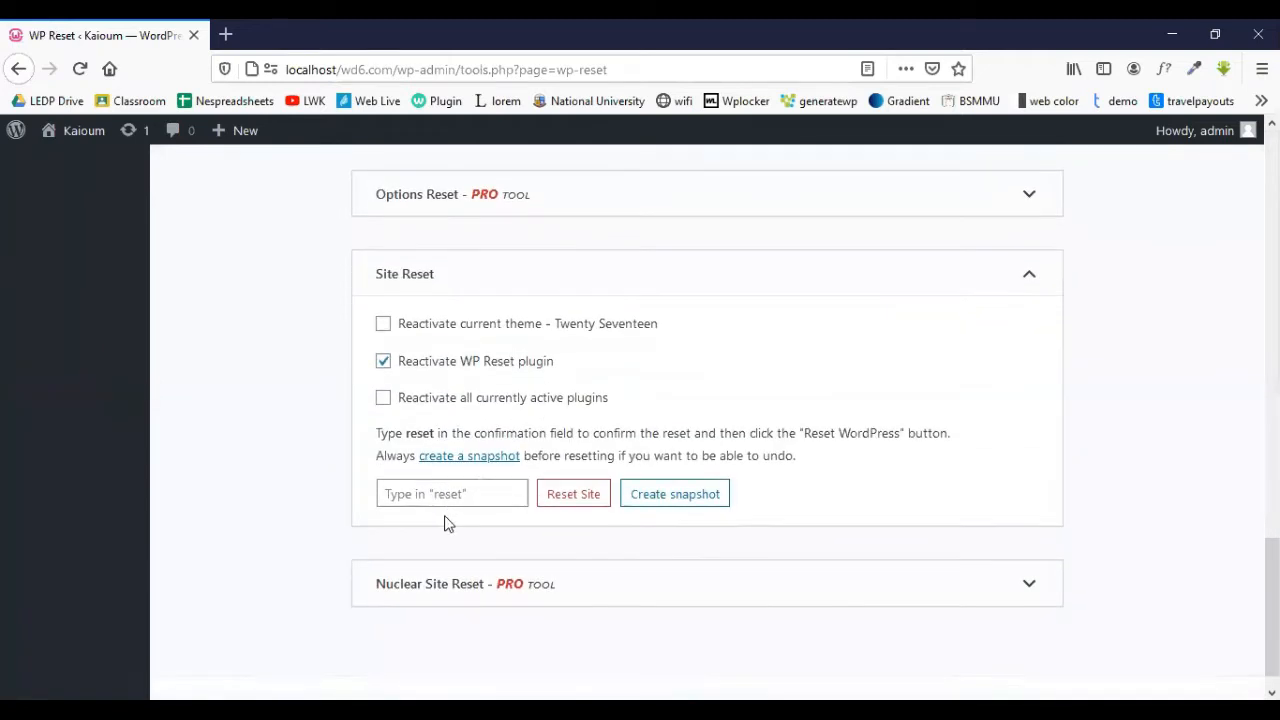
left_click(467, 497)
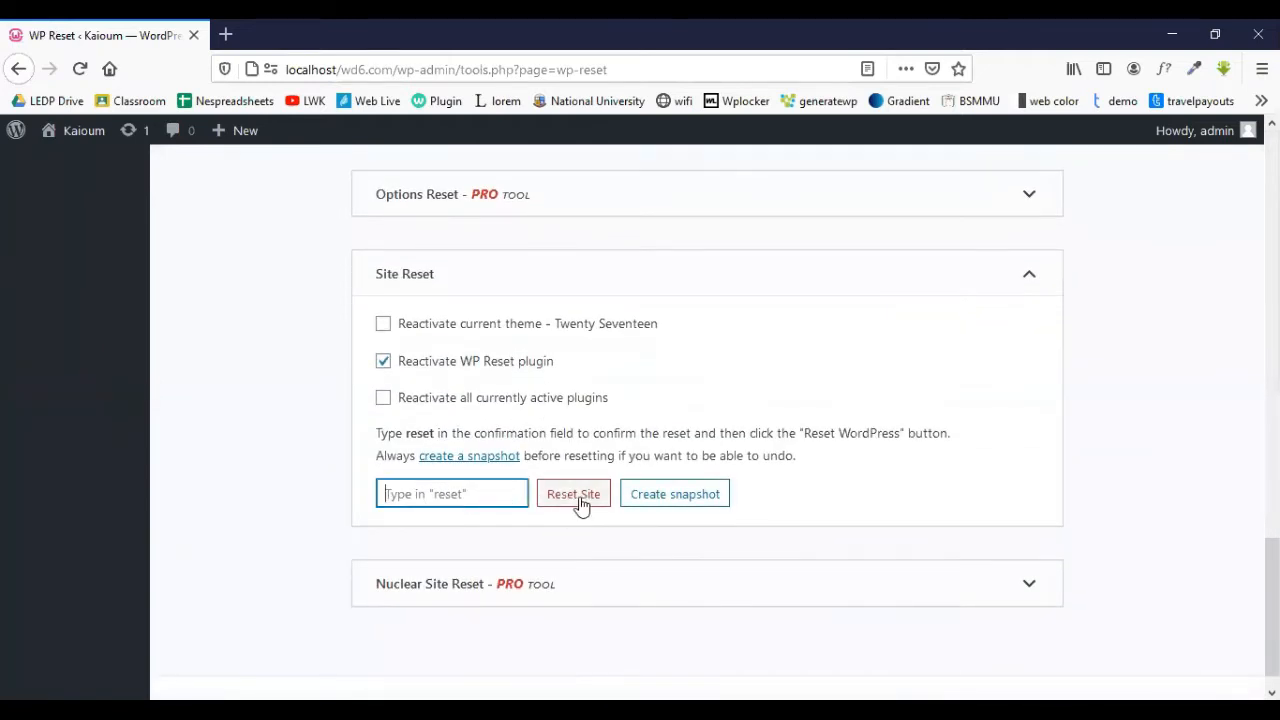
type("e")
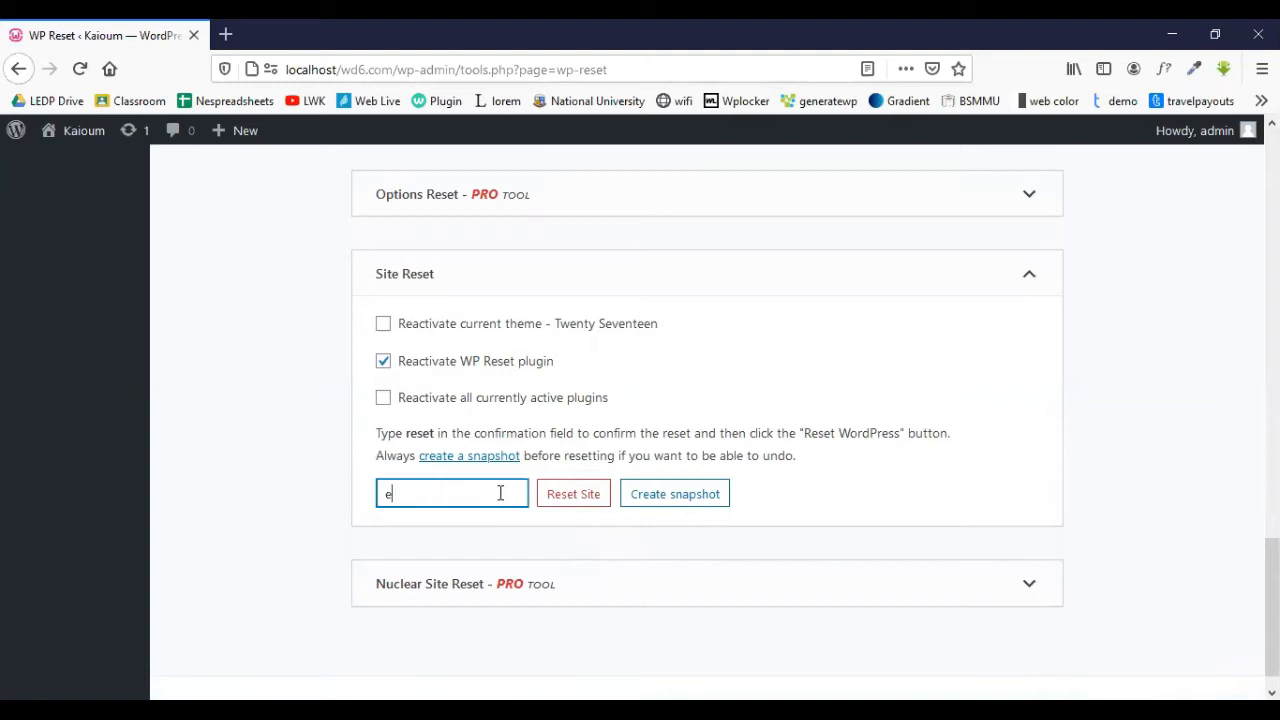
key("BackSpace")
type("reset")
left_click(582, 500)
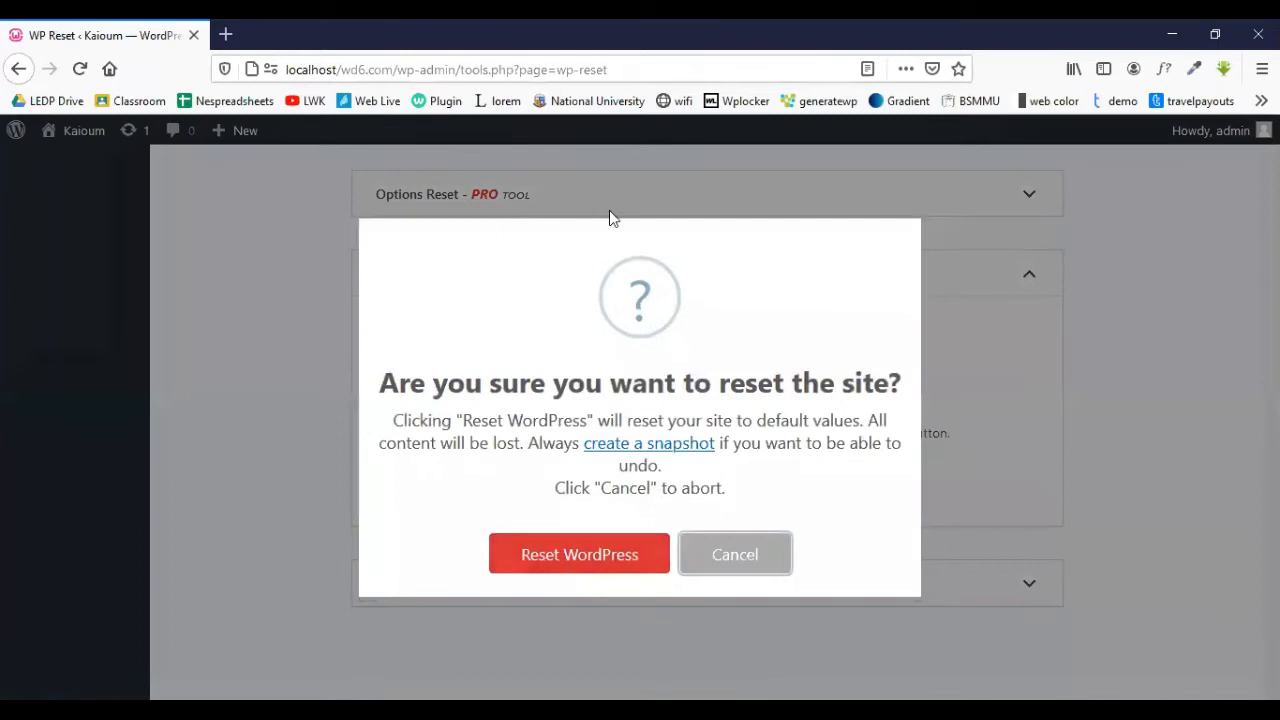
- Confirm Reset WordPress, then log back in as admin with the account password
left_click(563, 556)
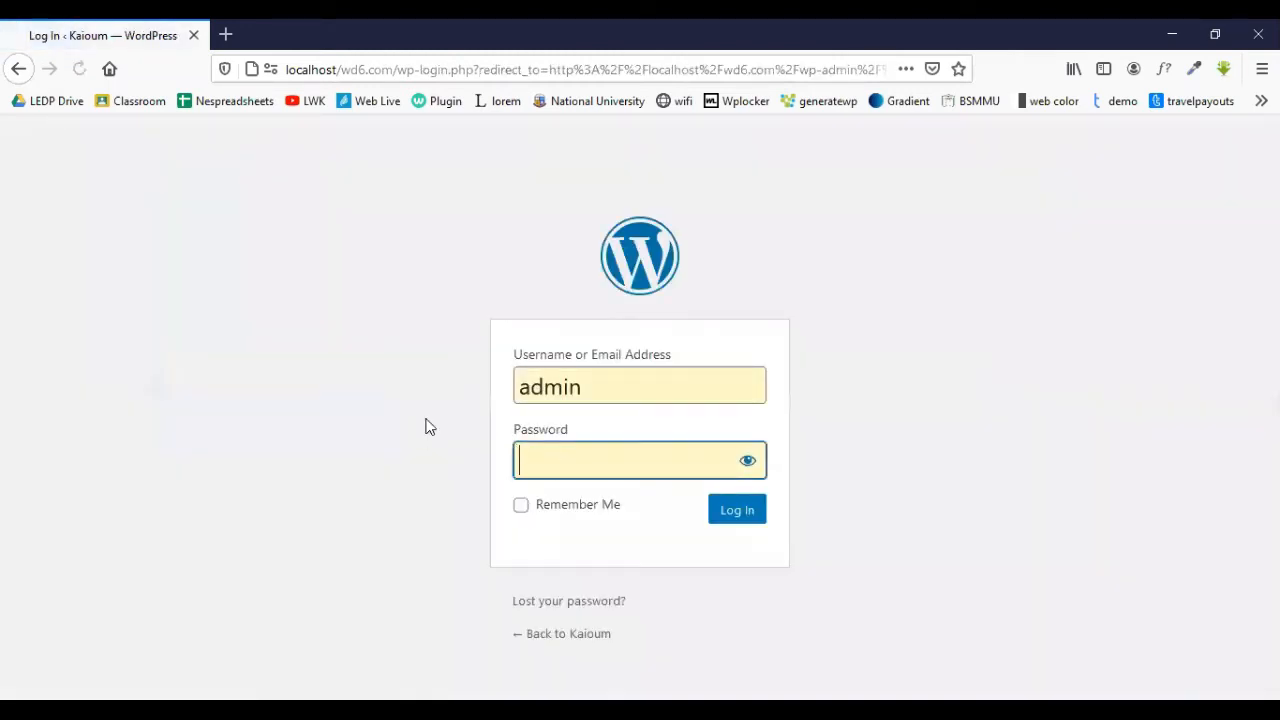
left_click(577, 463)
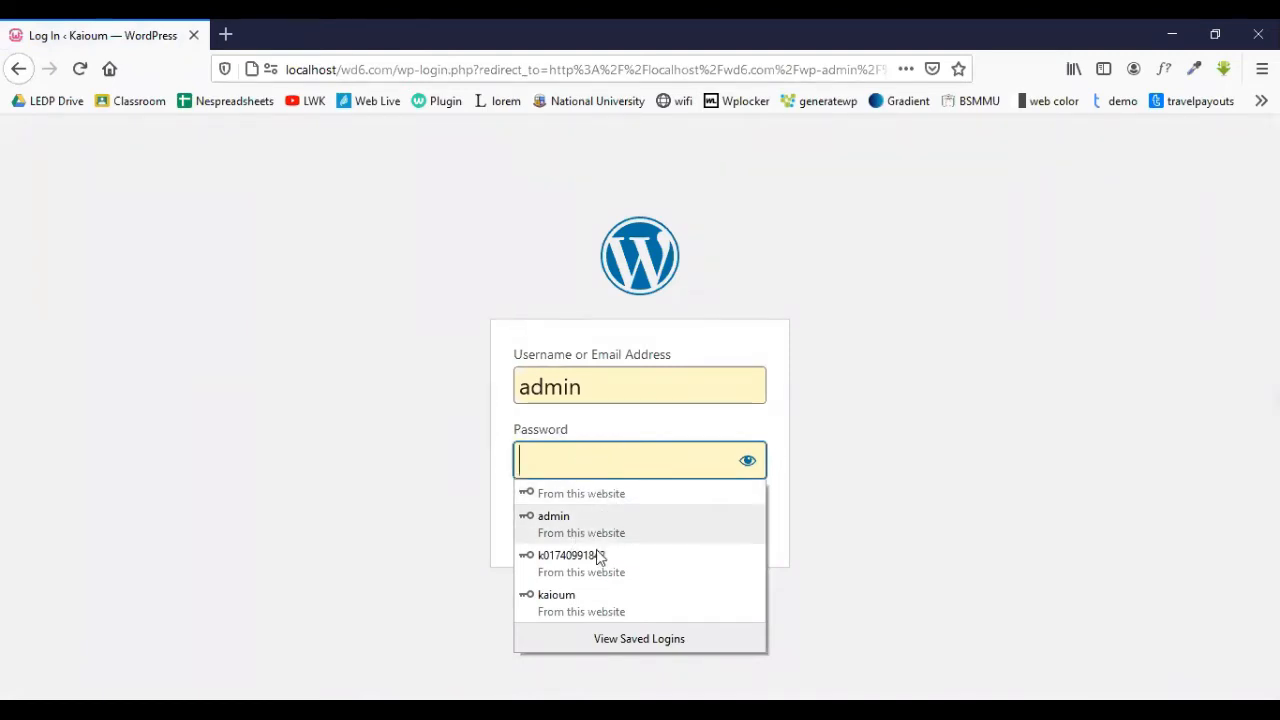
left_click(600, 456)
type("123")
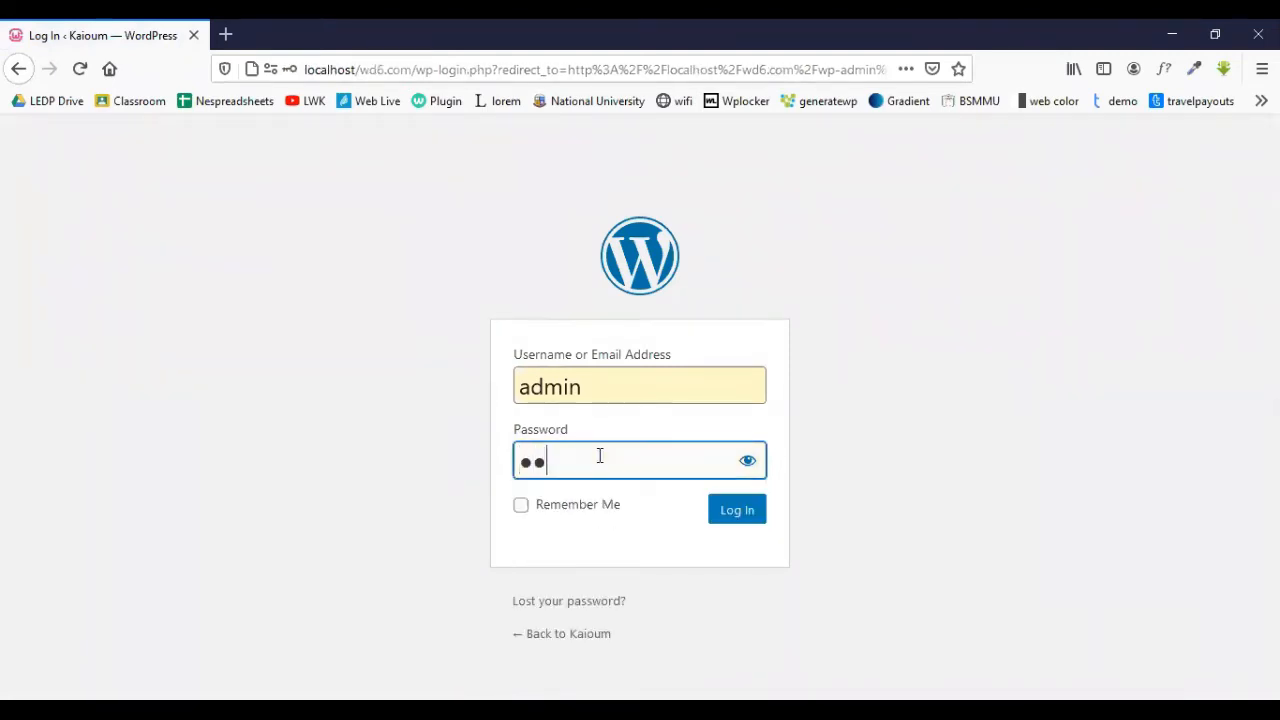
left_click(738, 511)
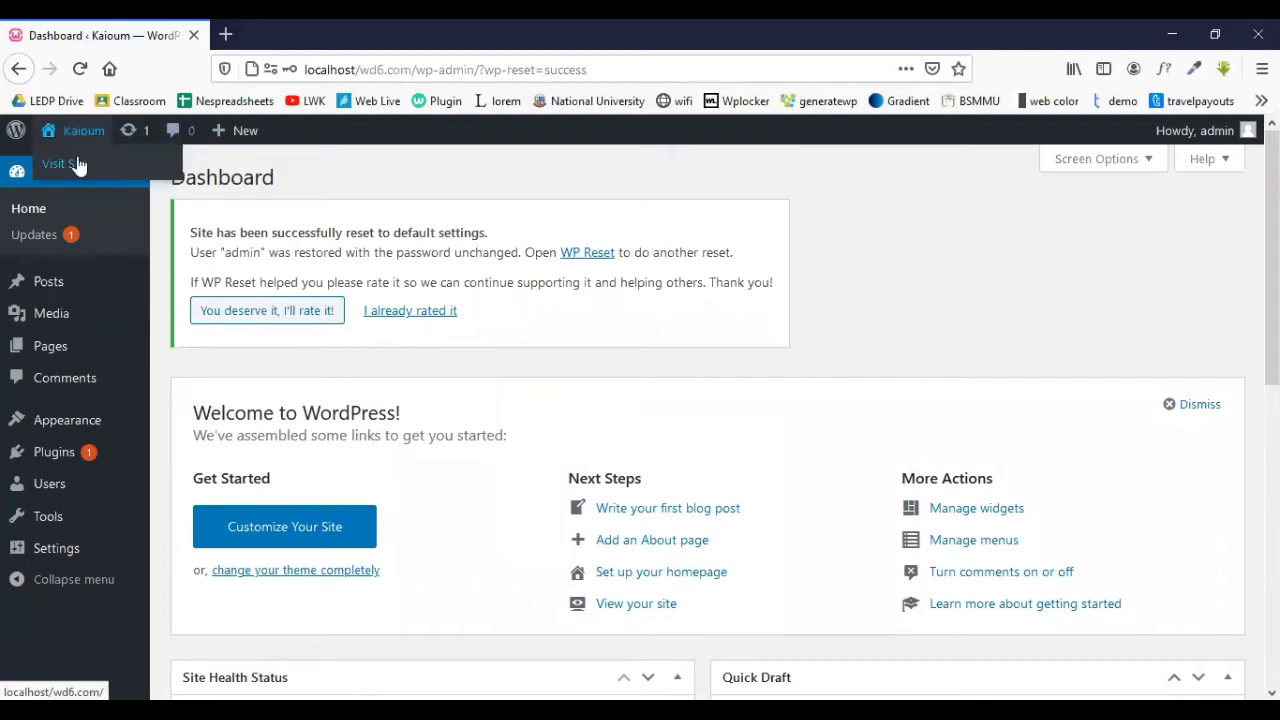
- Open the site's front page in a new tab via Visit Site, then return to the dashboard
right_click(78, 165)
left_click(100, 172)
left_click(303, 24)
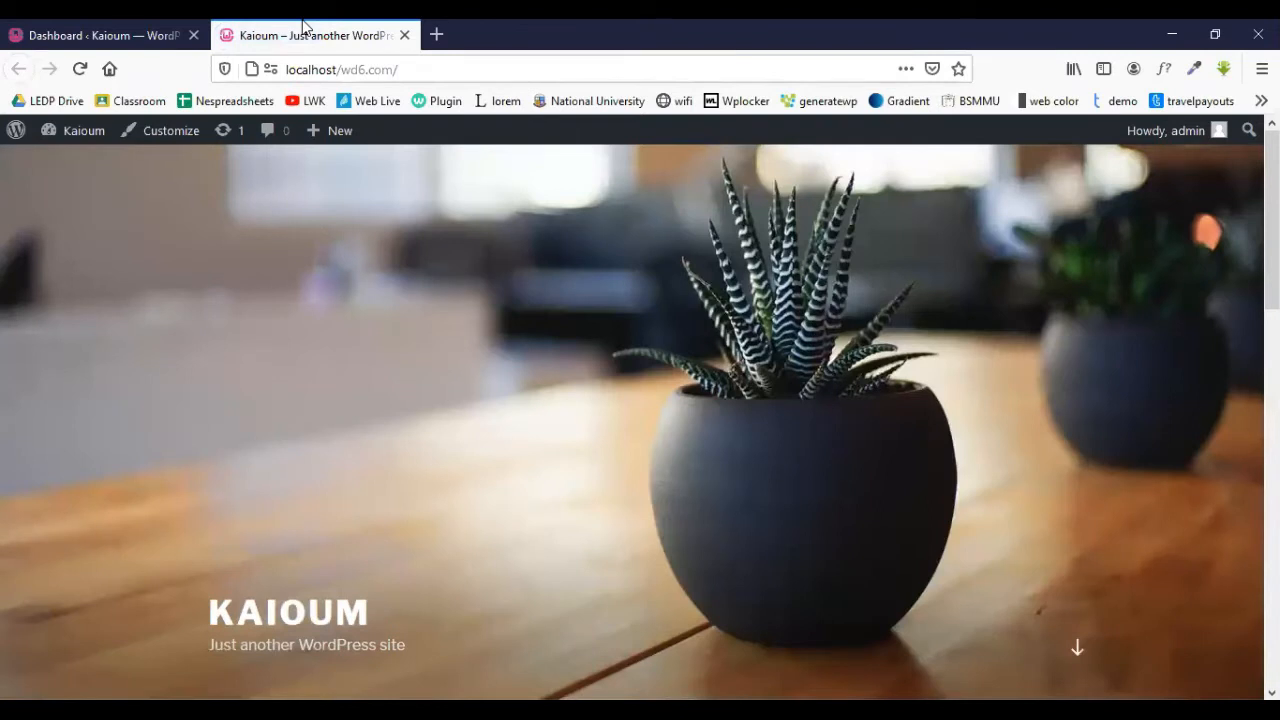
left_click(118, 30)
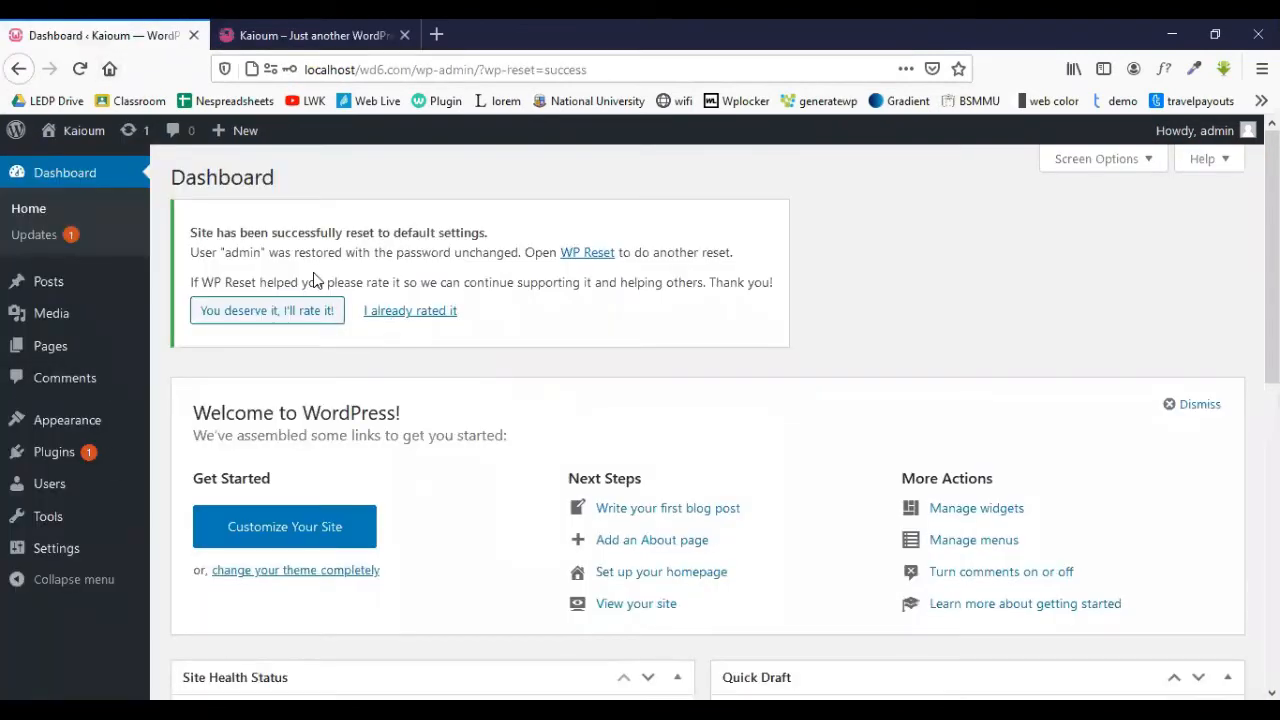
- Reset the site again from Tools > WP Reset with the 'reset' confirmation
mouse_move(75, 482)
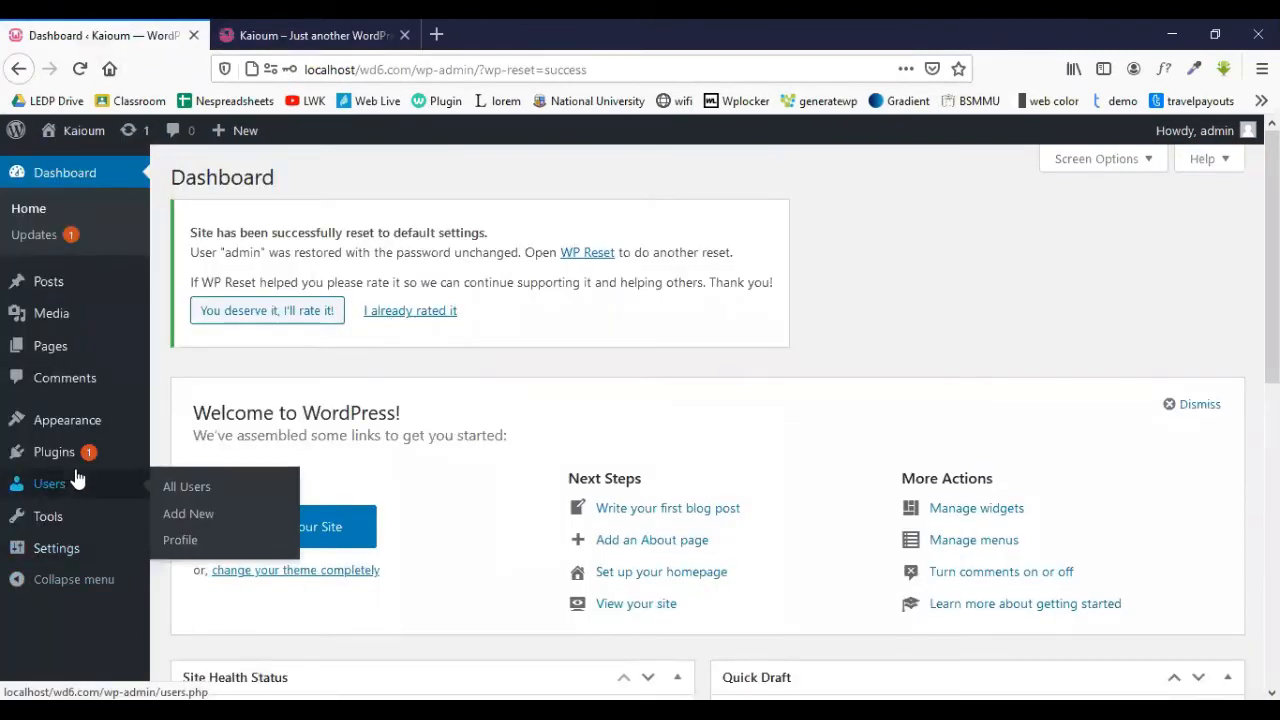
mouse_move(95, 527)
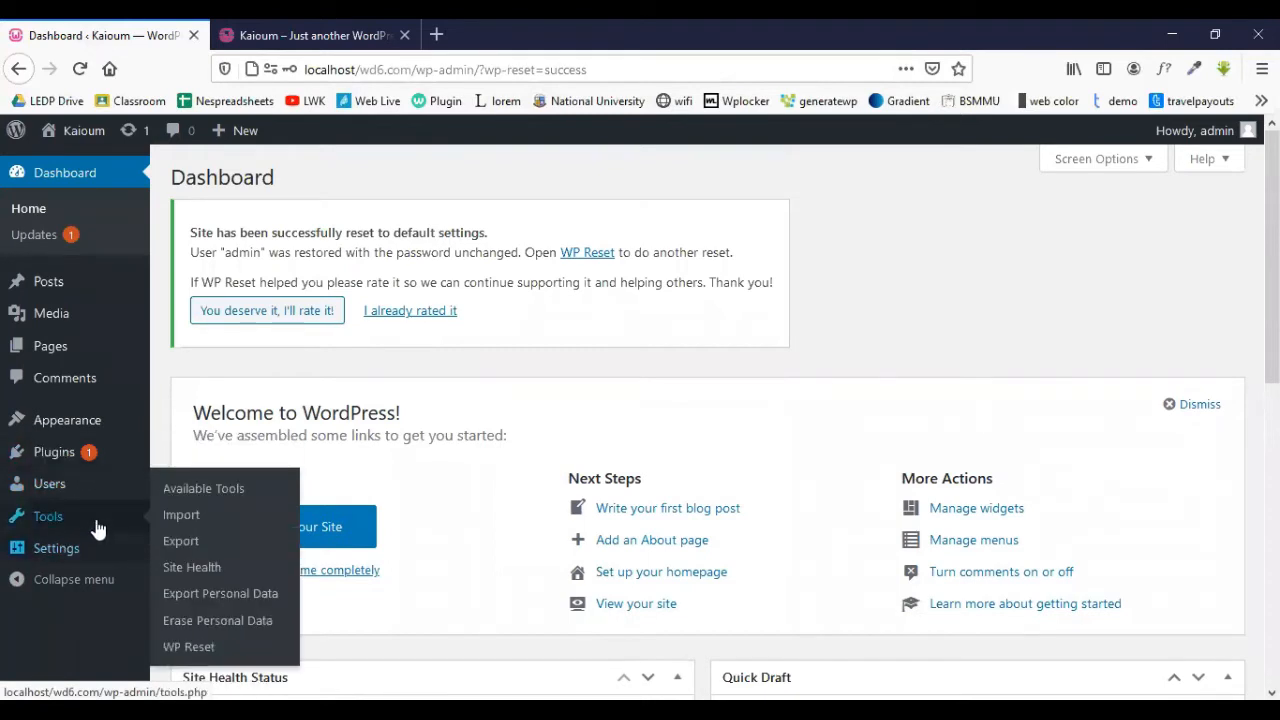
left_click(212, 659)
scroll(509, 587, "down", 4)
scroll(509, 587, "down", 12)
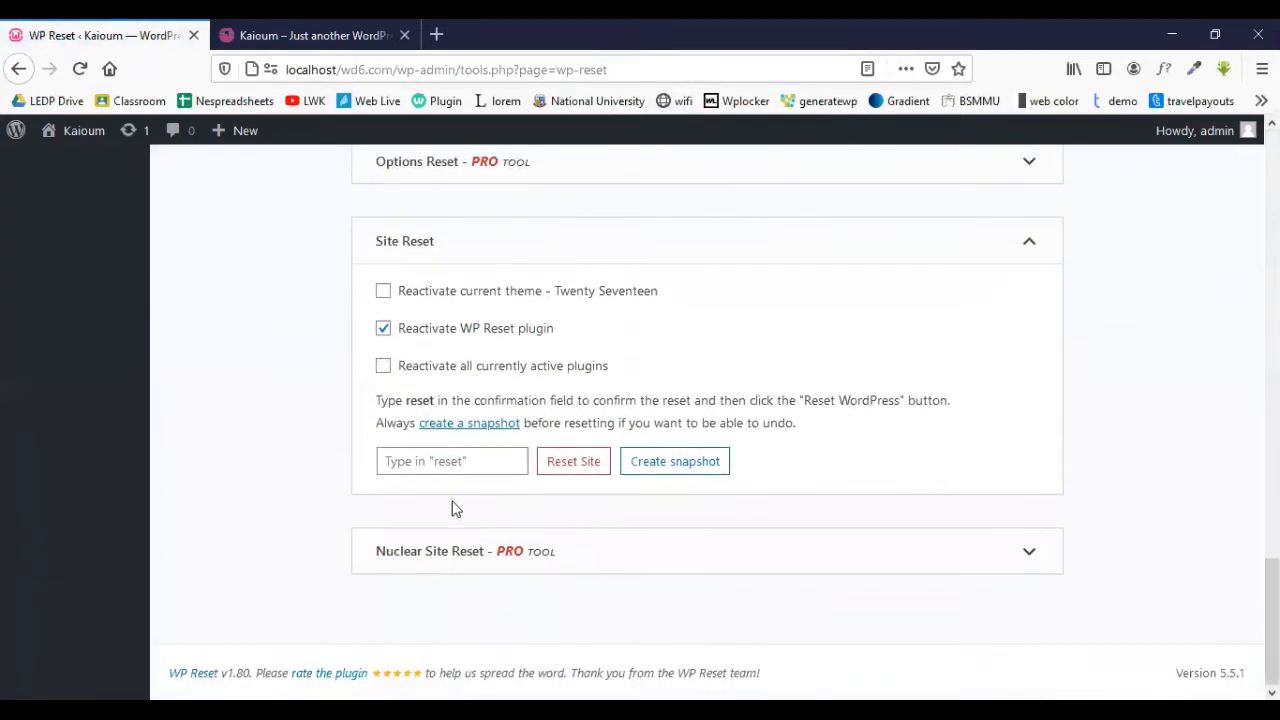
left_click(446, 464)
type("r")
left_click(586, 470)
left_click(586, 563)
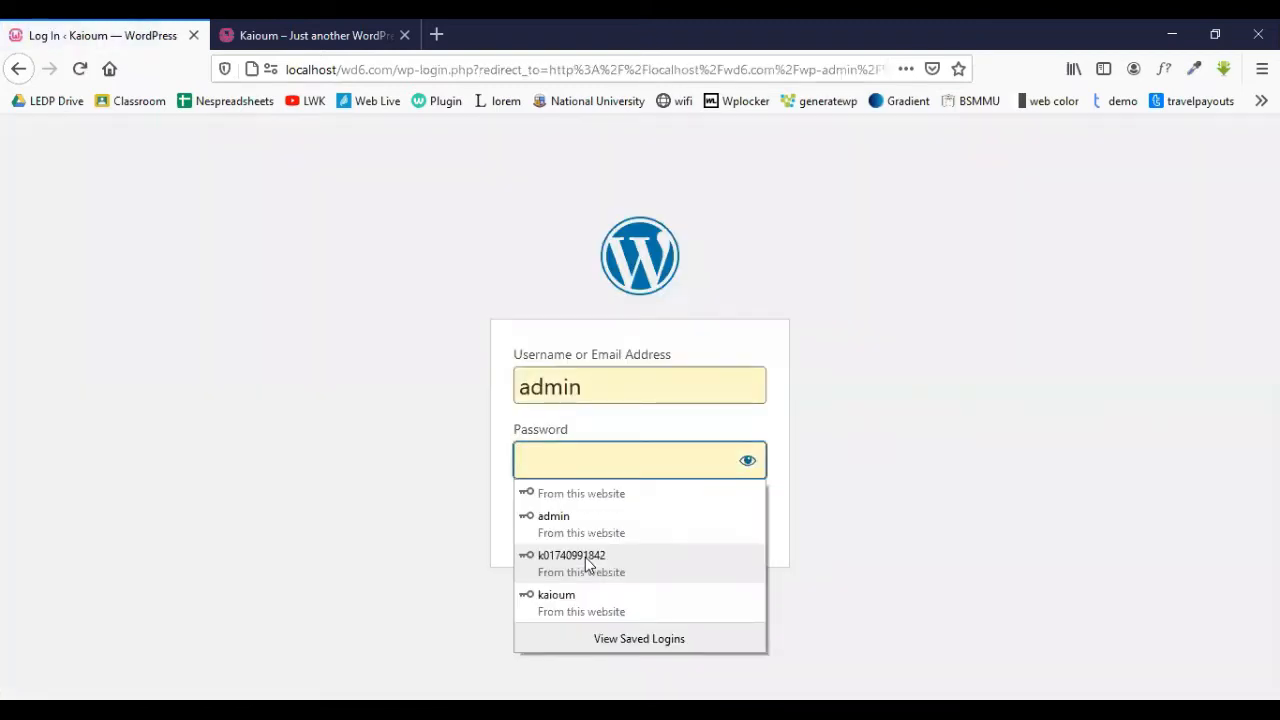
- Log back in to the dashboard with the account password
left_click(613, 455)
type("••")
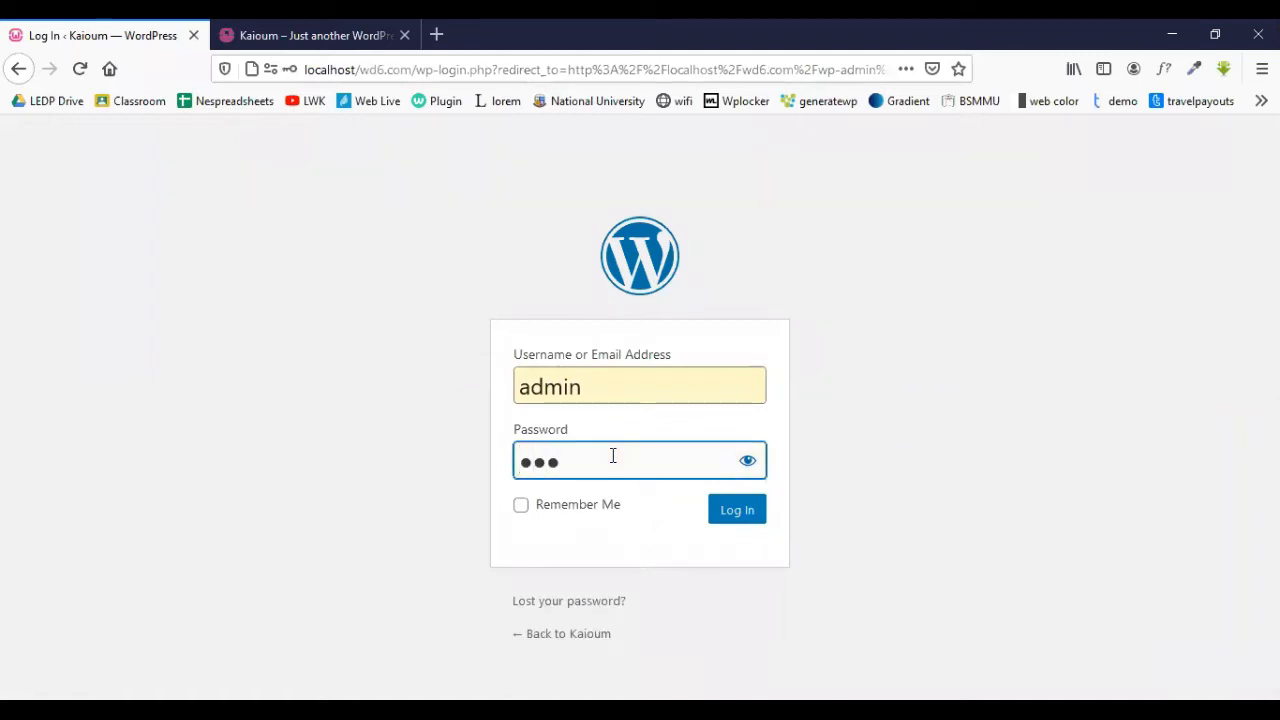
left_click(730, 514)
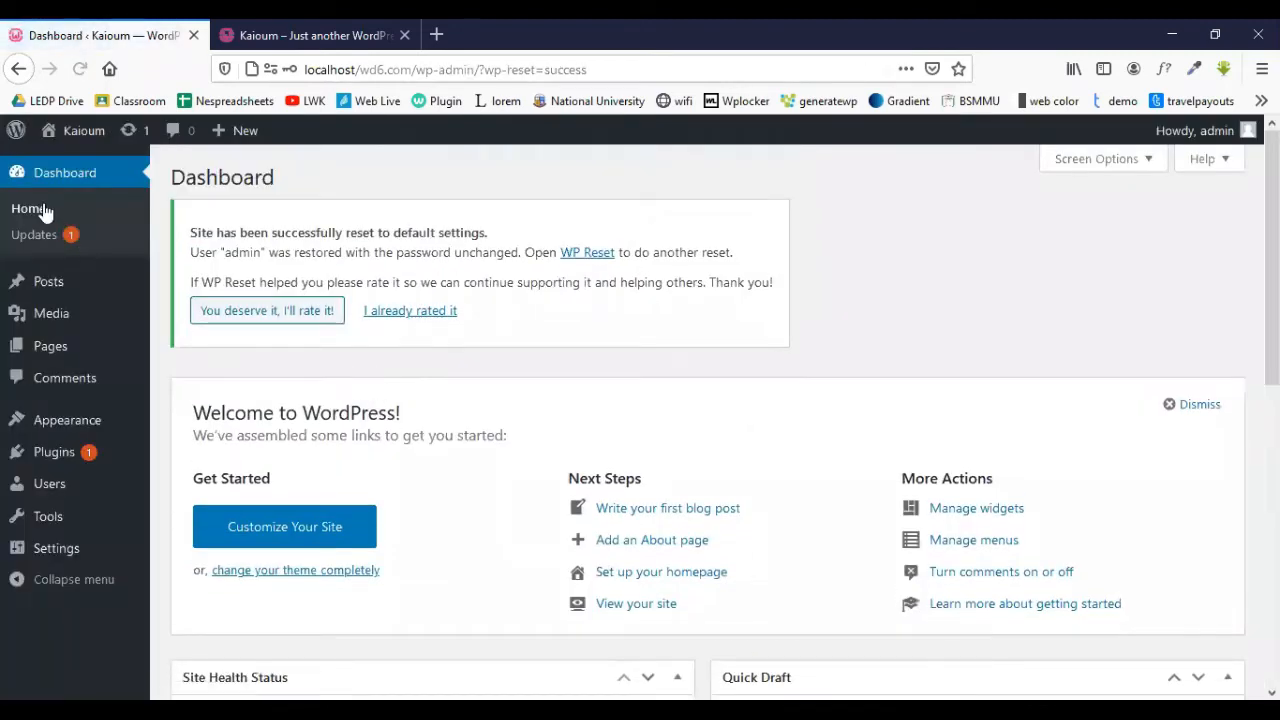
- Check the installed plugins list, then the posts and pages lists after the reset
mouse_move(90, 451)
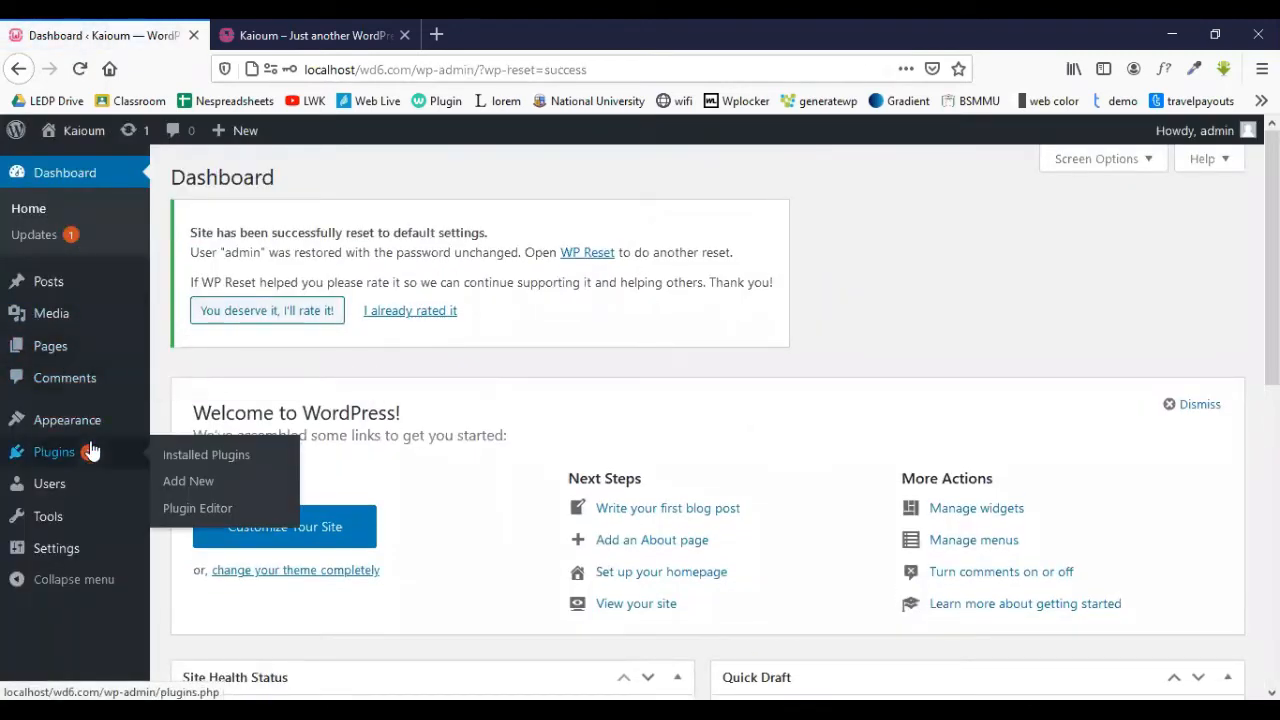
left_click(57, 455)
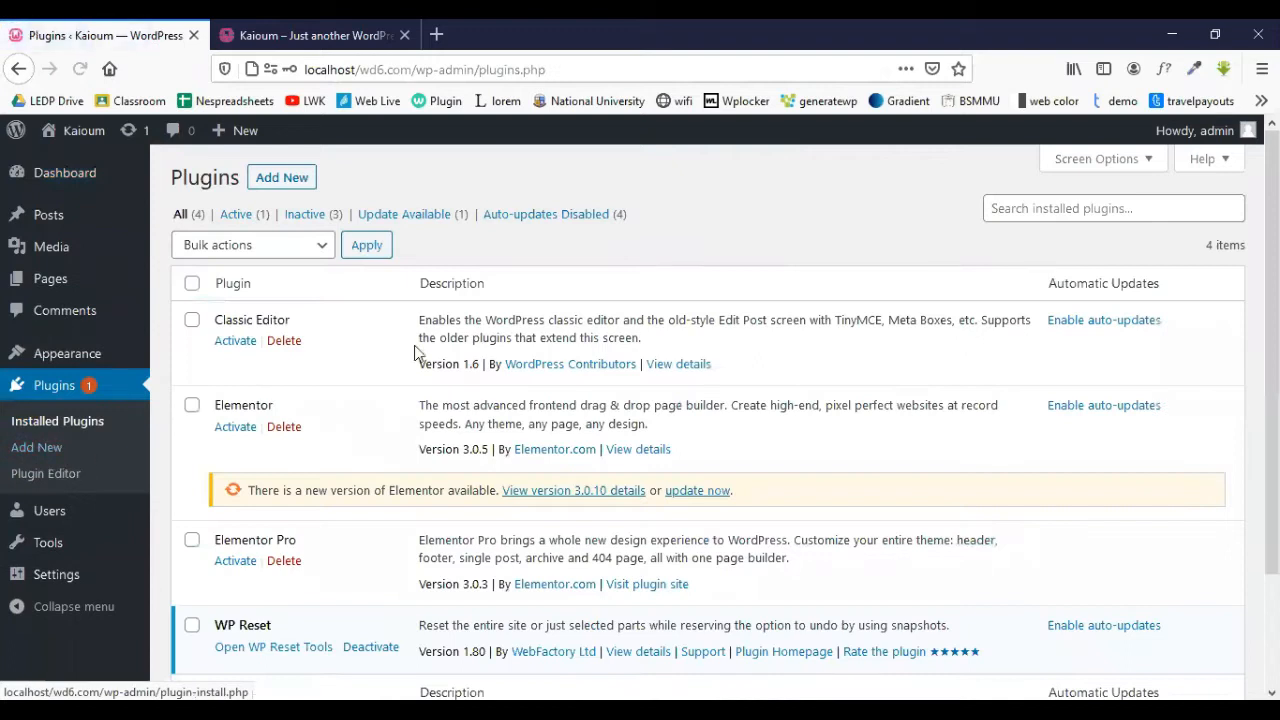
scroll(332, 540, "down", 2)
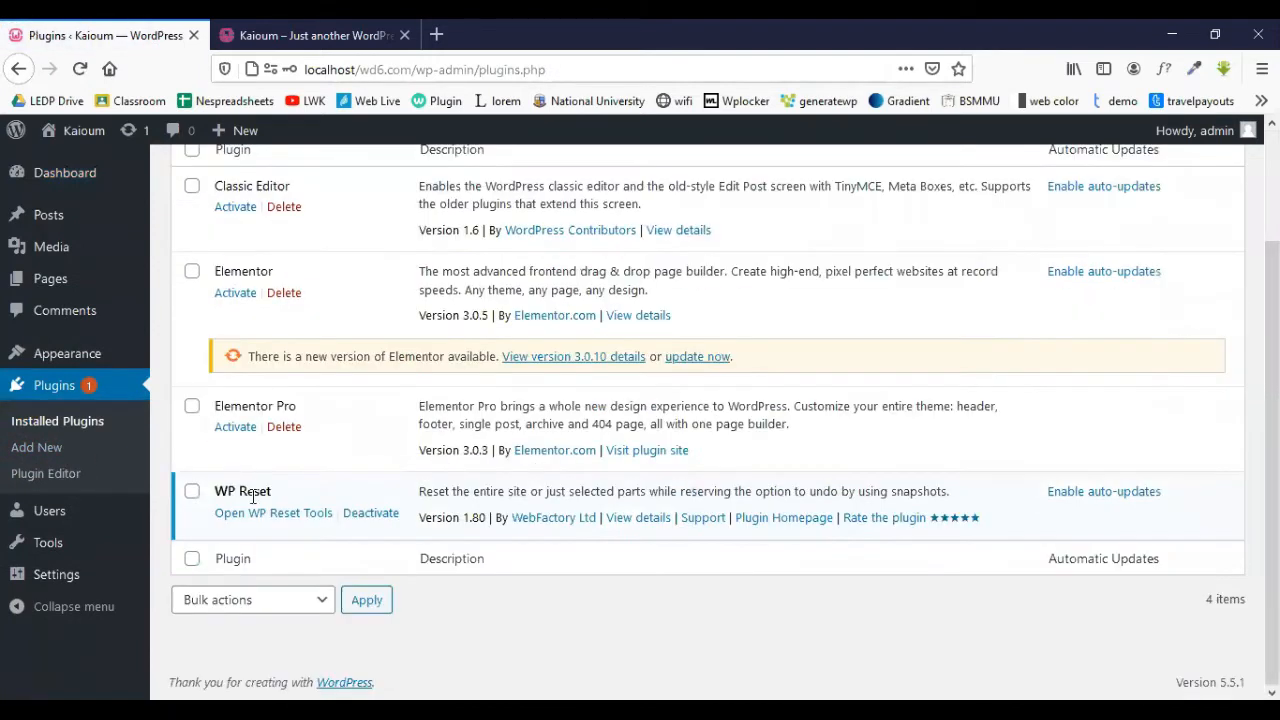
scroll(255, 312, "up", 2)
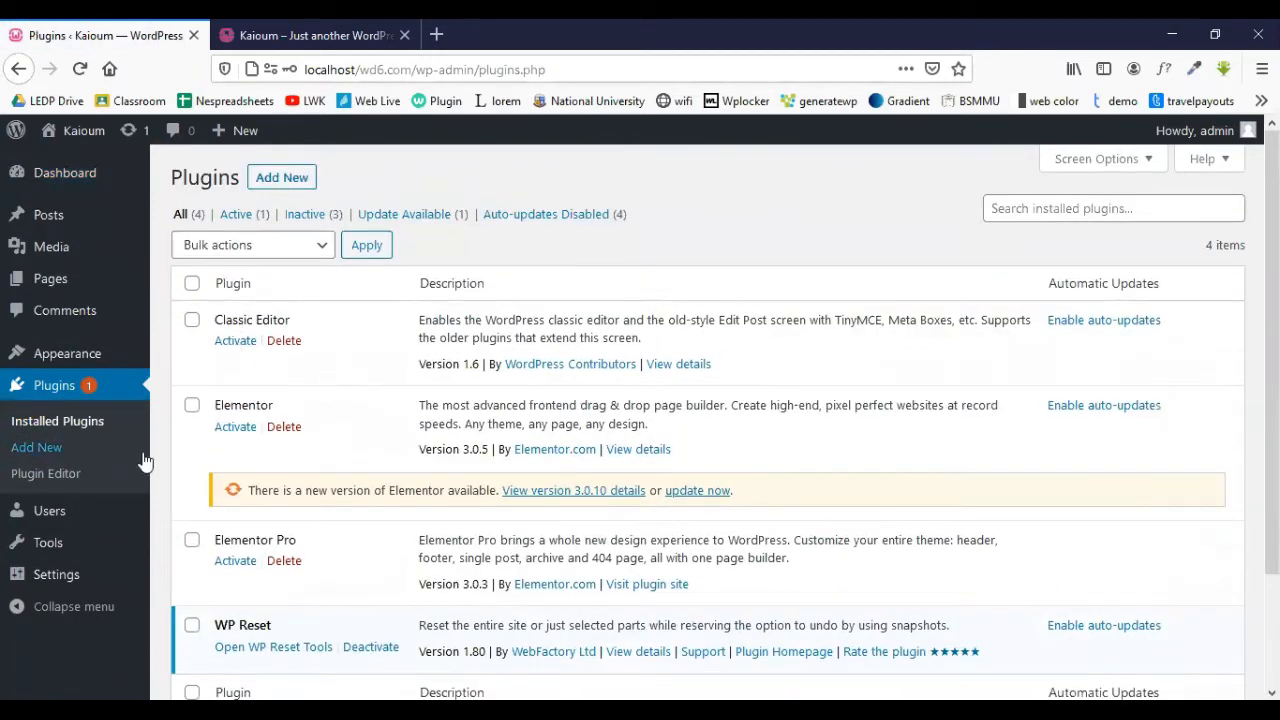
left_click(55, 221)
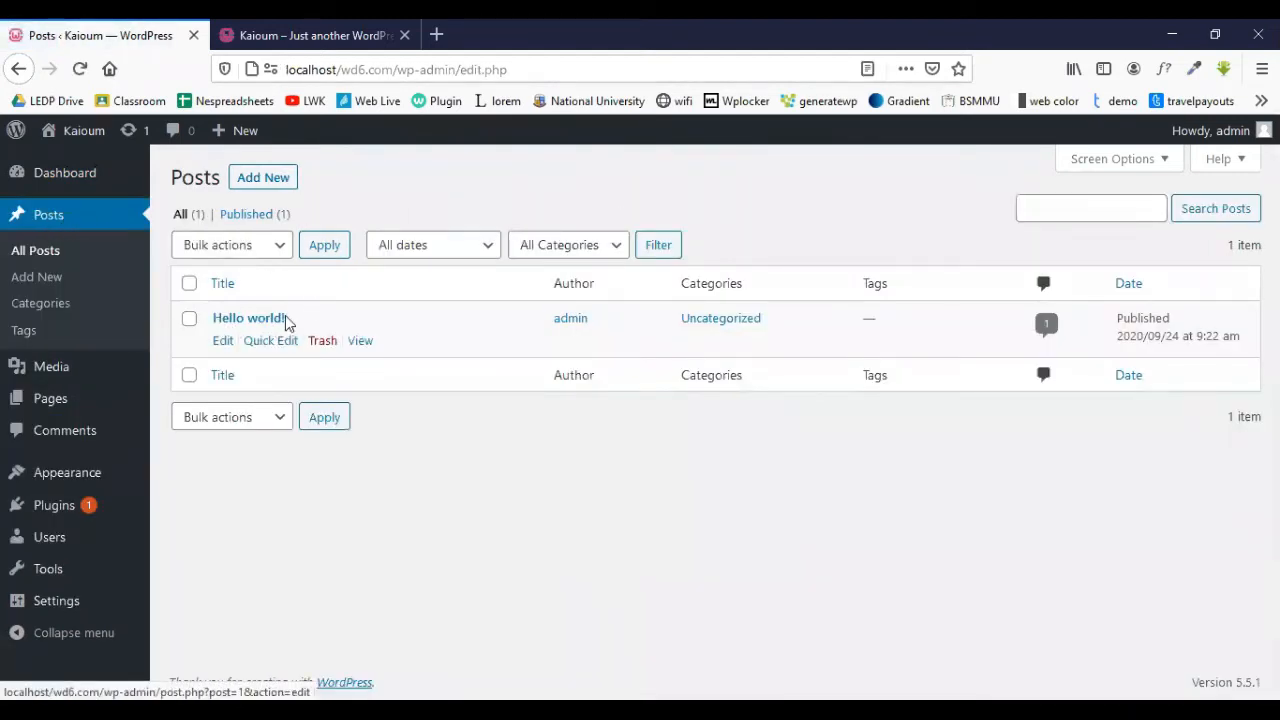
left_click(43, 398)
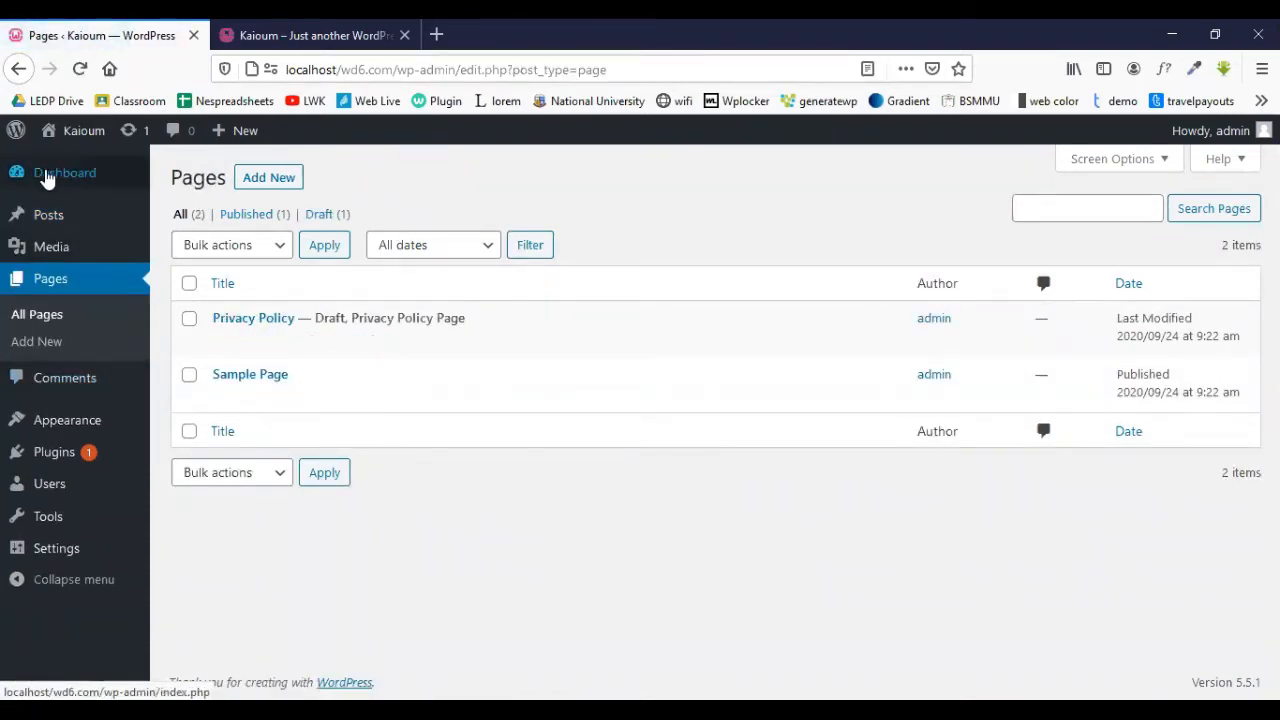
- Go to the Themes page showing Twenty Seventeen 2.4 as the only, active theme
left_click(83, 428)
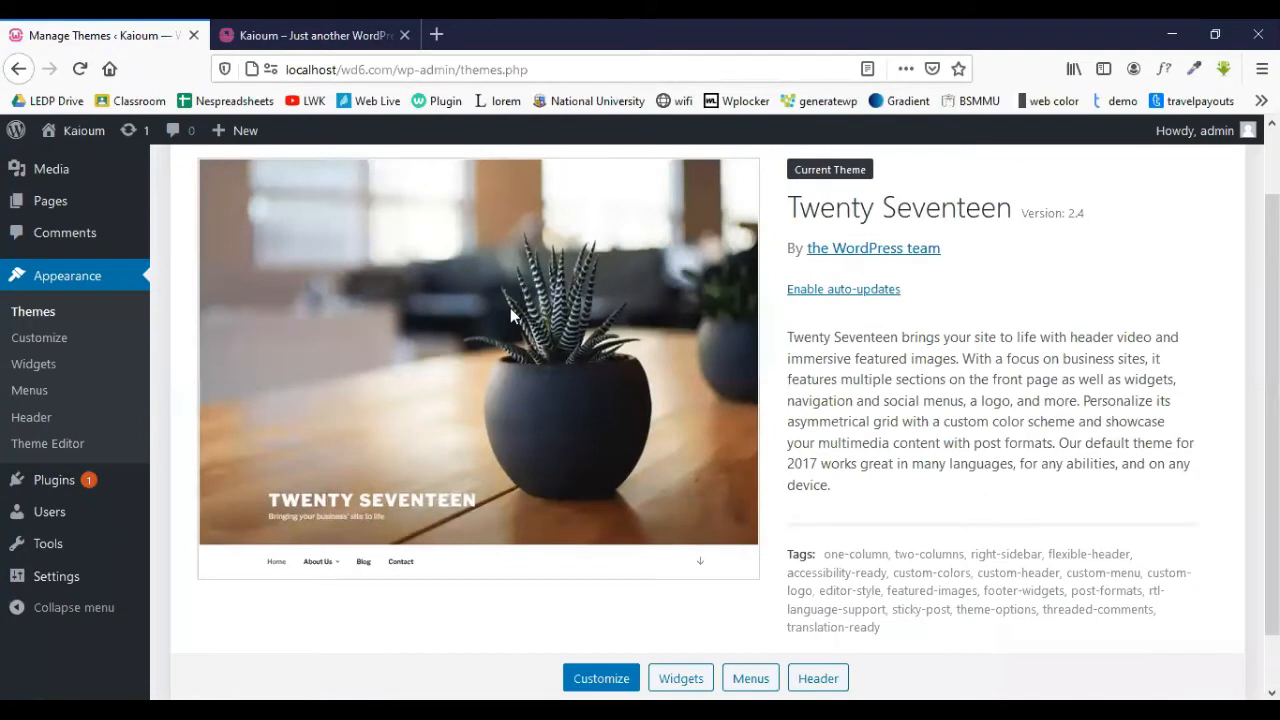
scroll(510, 312, "down", 1)
scroll(450, 250, "up", 3)
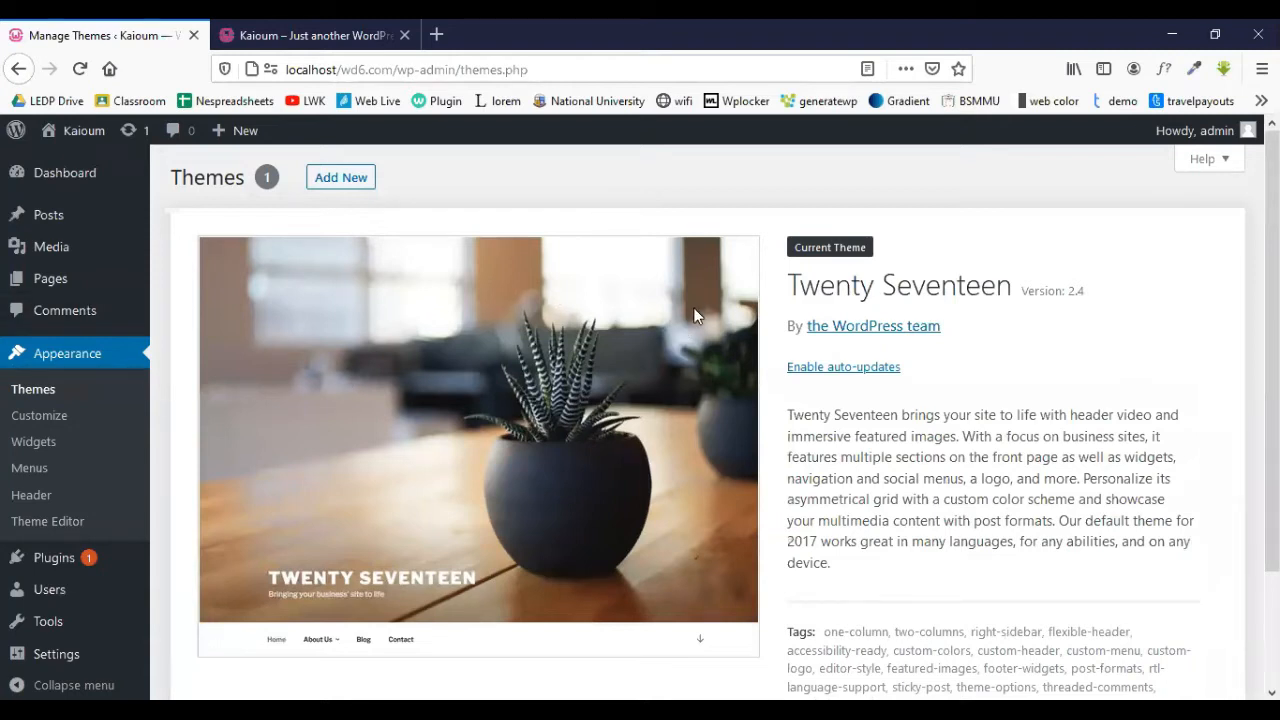
- Reload the site's front page in its browser tab and look it over
left_click(297, 27)
mouse_move(128, 143)
left_click(79, 69)
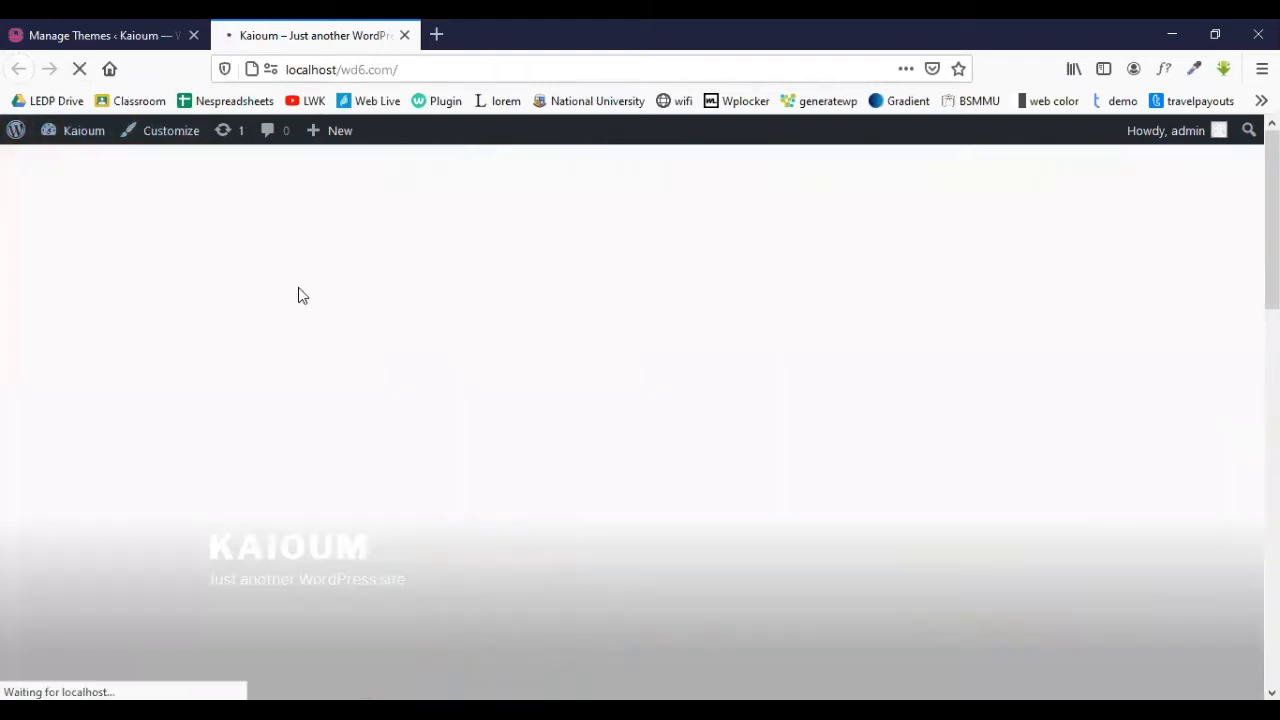
scroll(324, 313, "down", 6)
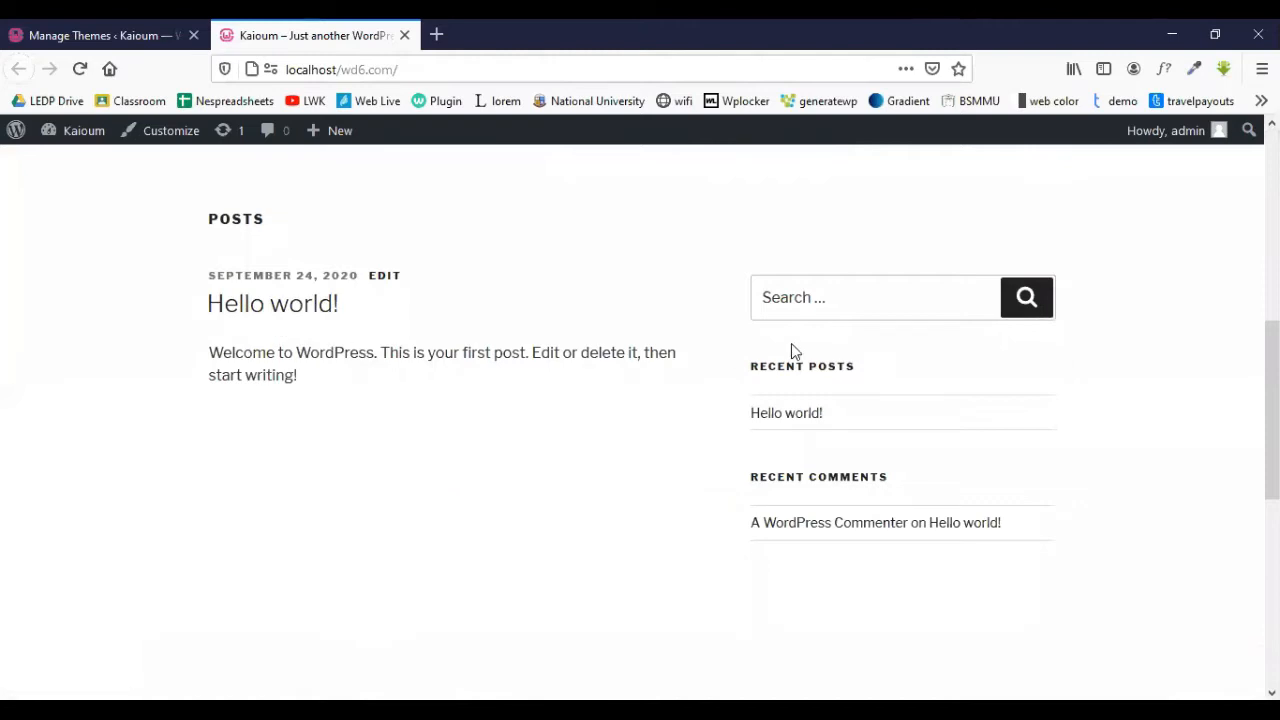
scroll(791, 343, "up", 5)
- Back in the admin, move the default 'Hello world!' post to the Trash
left_click(120, 35)
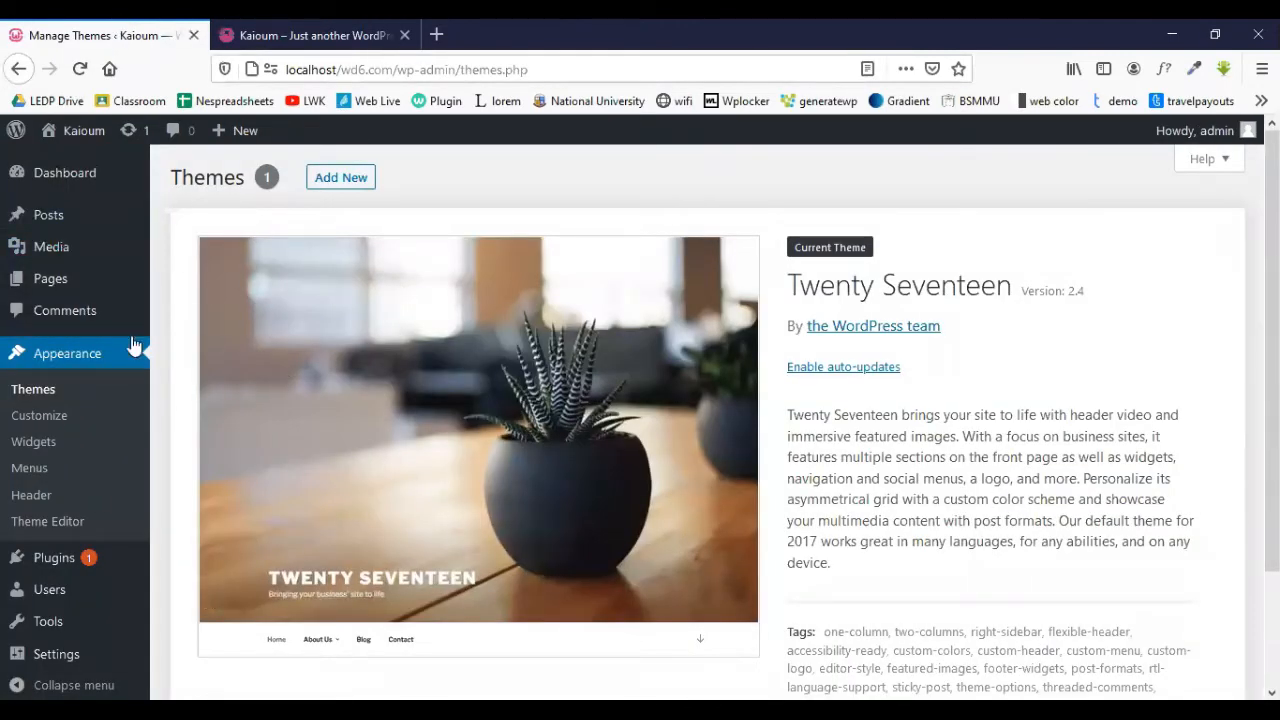
scroll(367, 420, "down", 2)
scroll(367, 414, "down", 2)
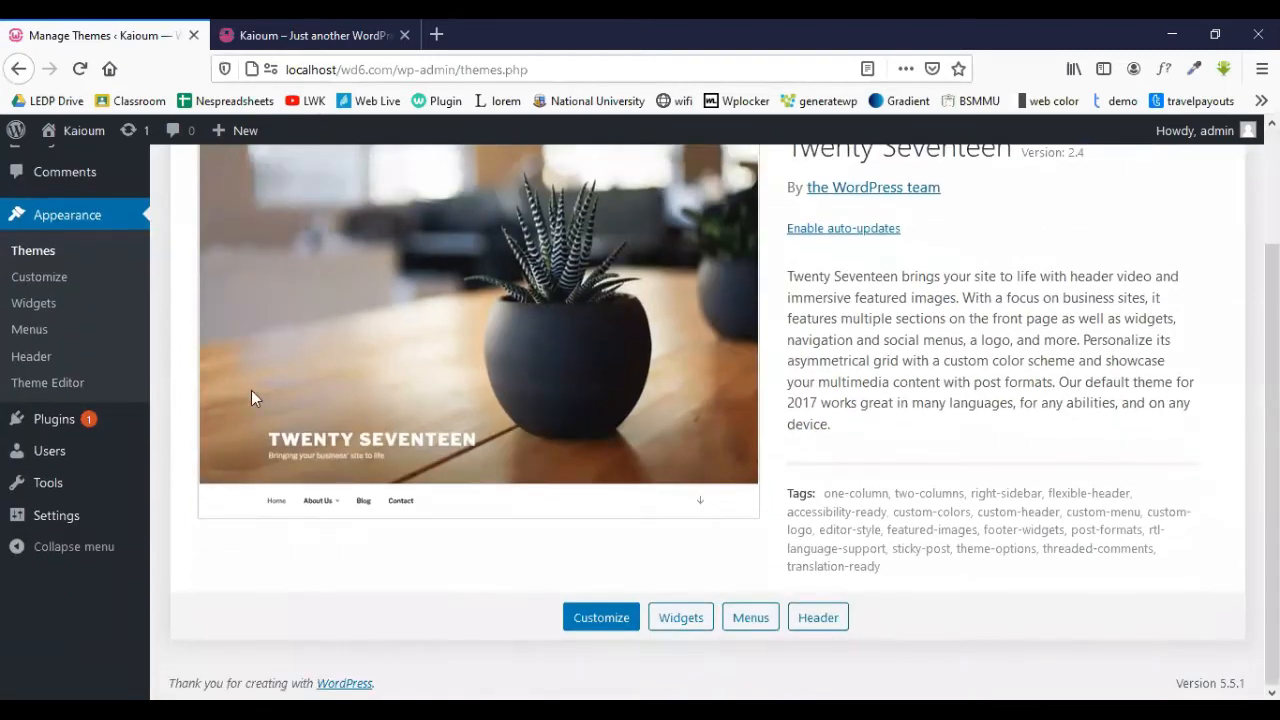
scroll(80, 310, "up", 4)
mouse_move(65, 217)
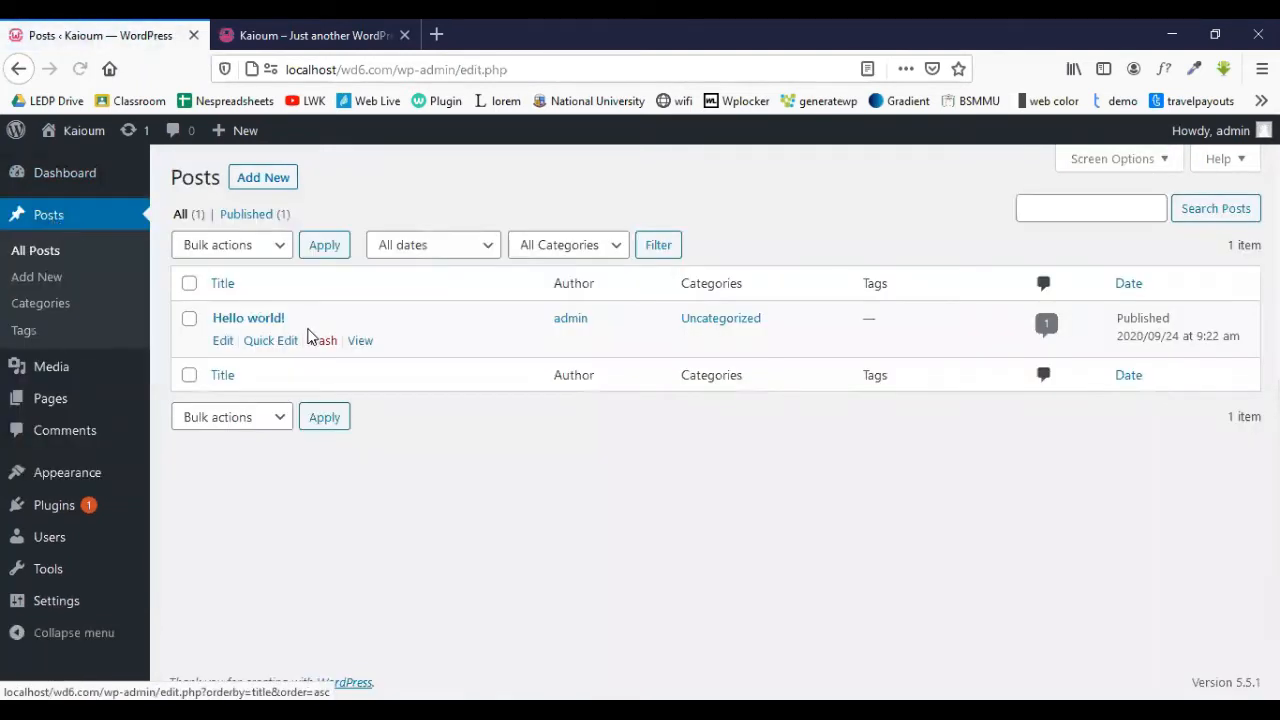
left_click(322, 340)
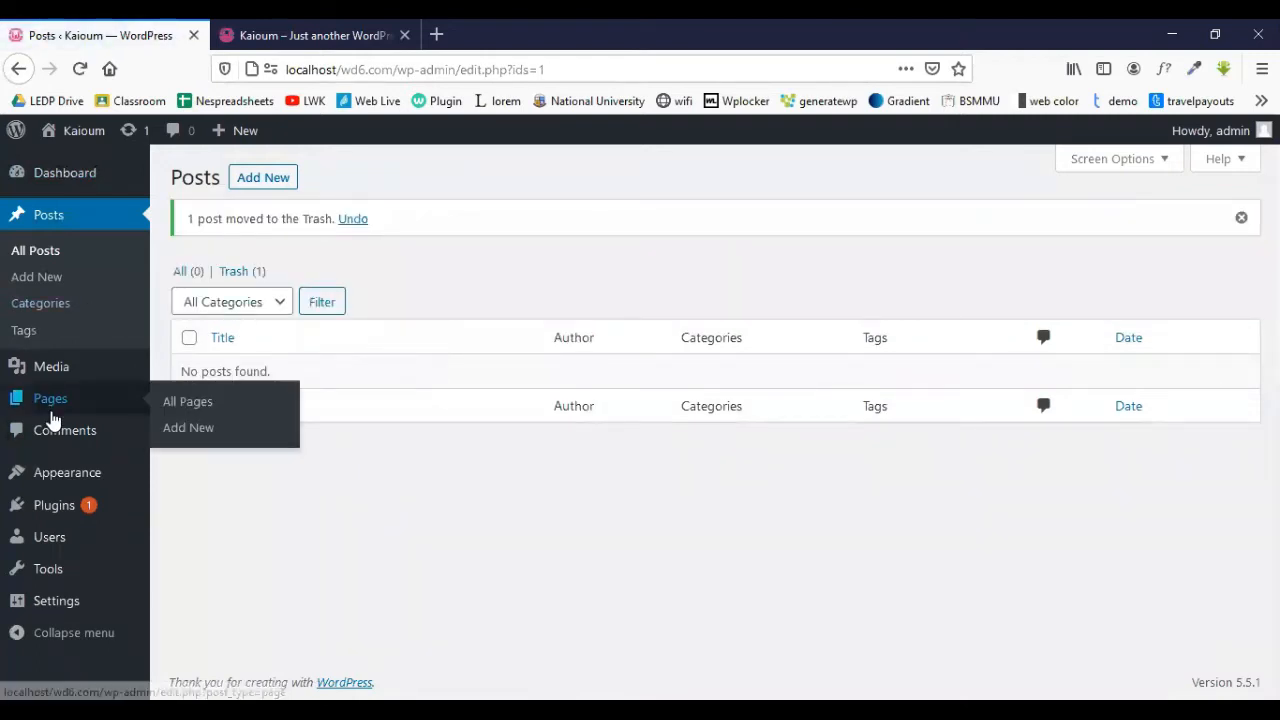
left_click(60, 403)
left_click(189, 318)
left_click(189, 374)
left_click(240, 247)
left_click(250, 325)
left_click(323, 246)
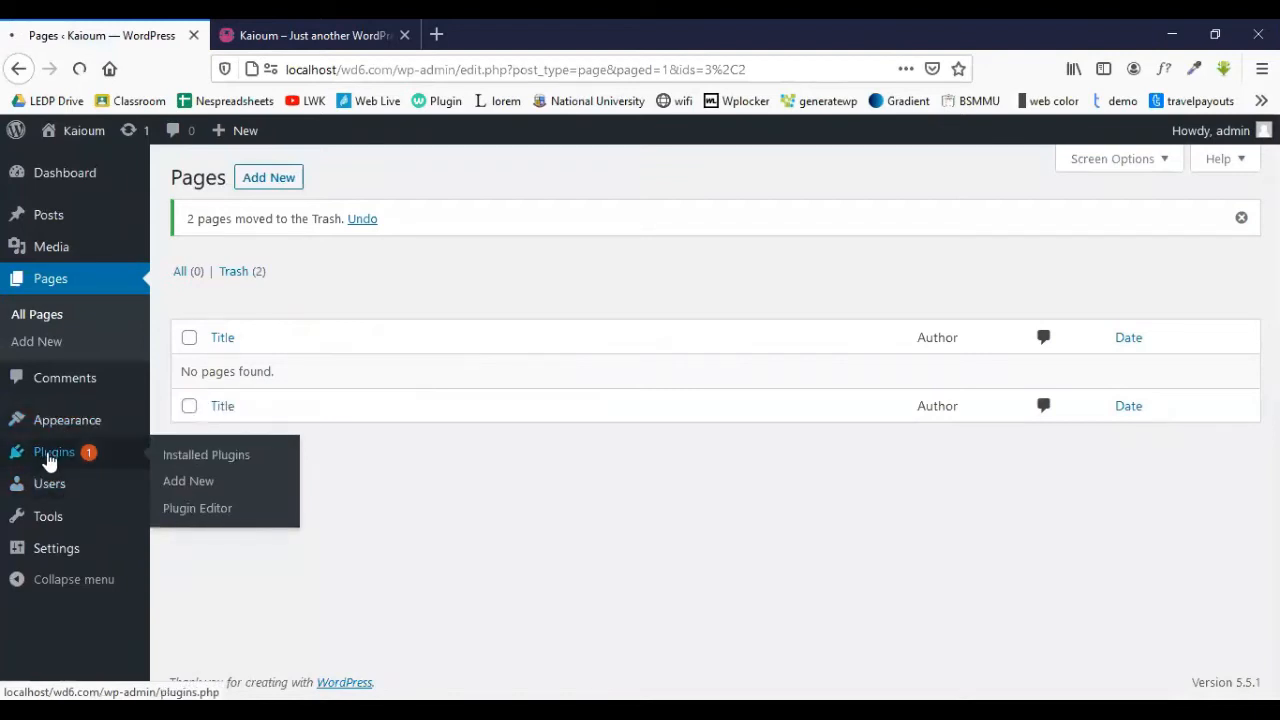
left_click(51, 455)
scroll(238, 343, "down", 3)
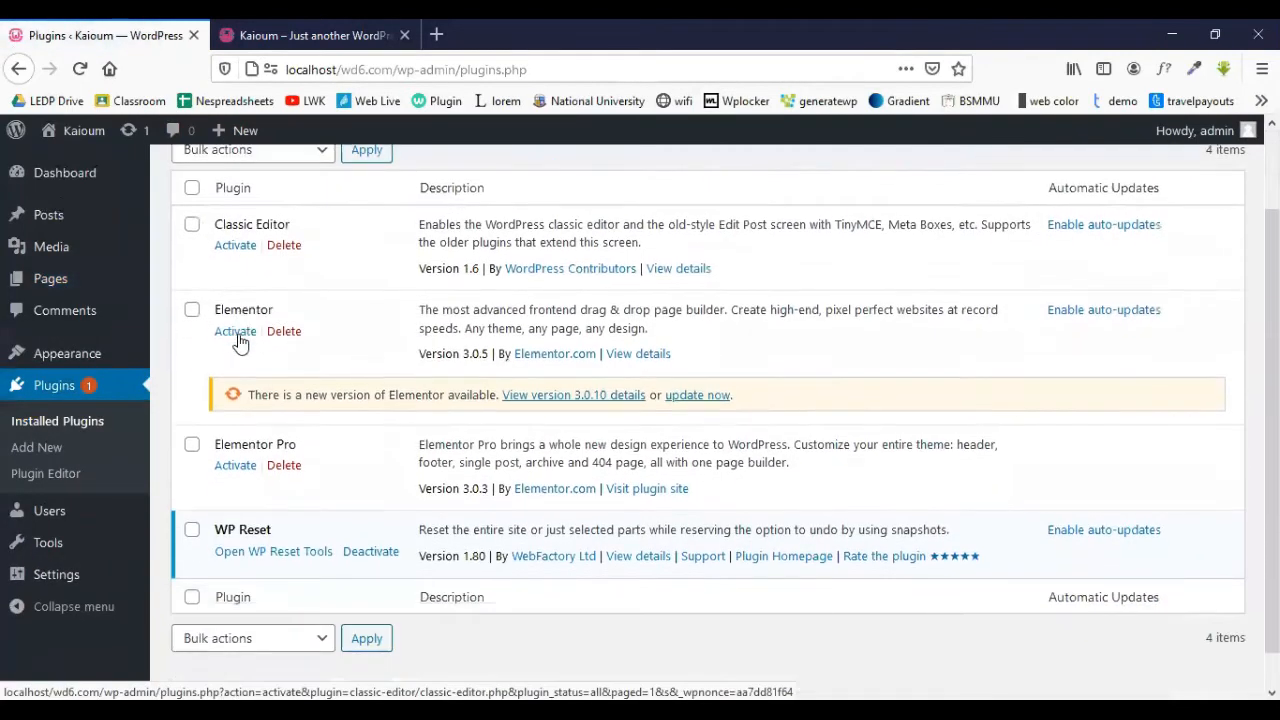
scroll(330, 345, "up", 3)
scroll(250, 310, "down", 3)
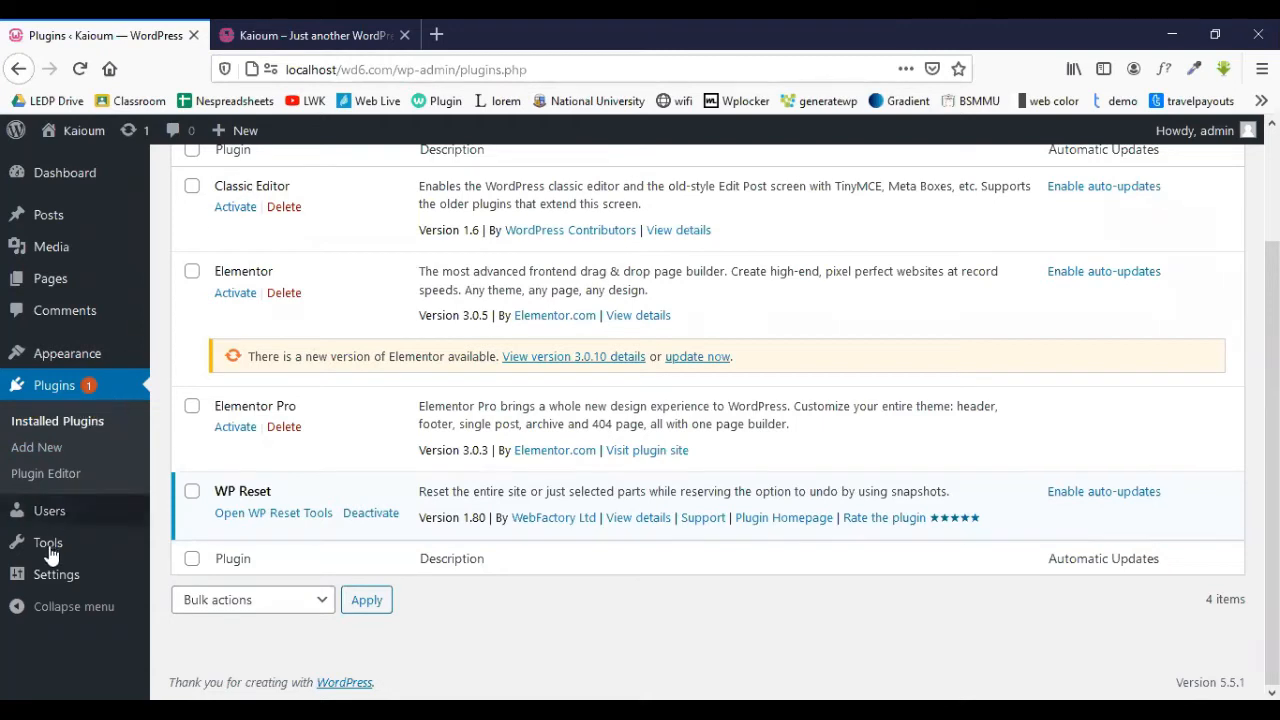
- Delete the site tagline text in General Settings
mouse_move(70, 550)
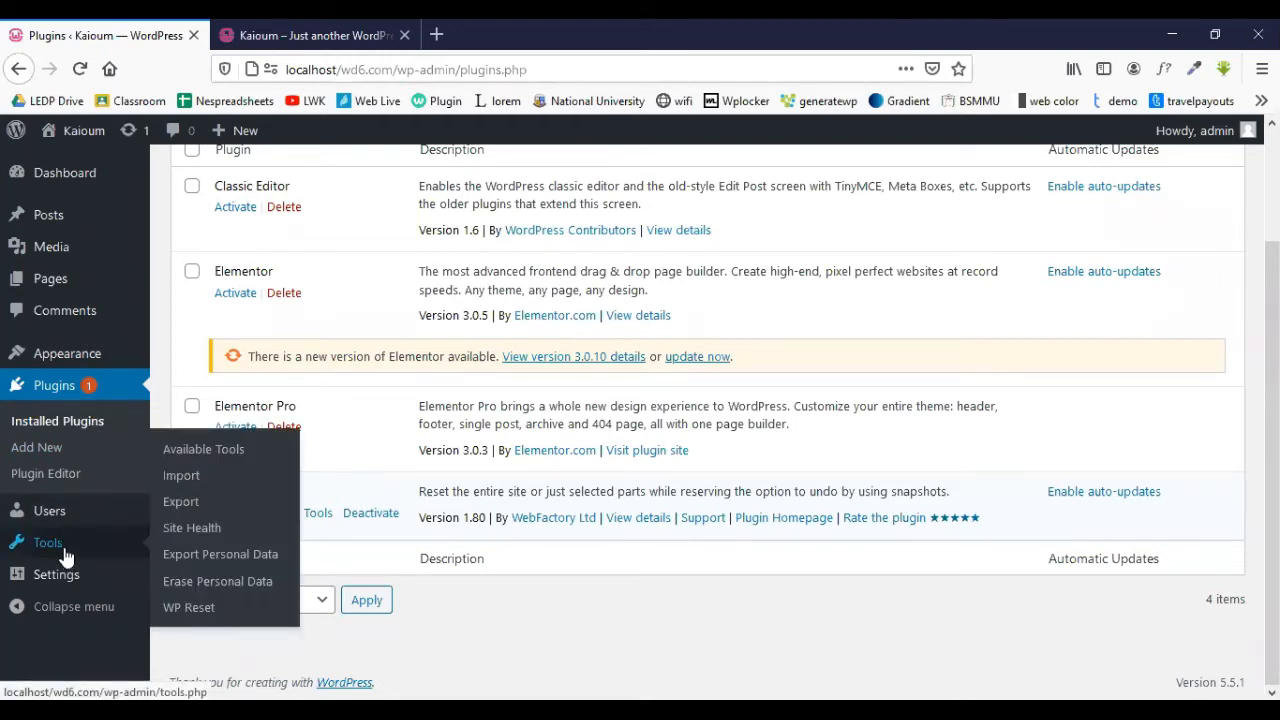
mouse_move(60, 574)
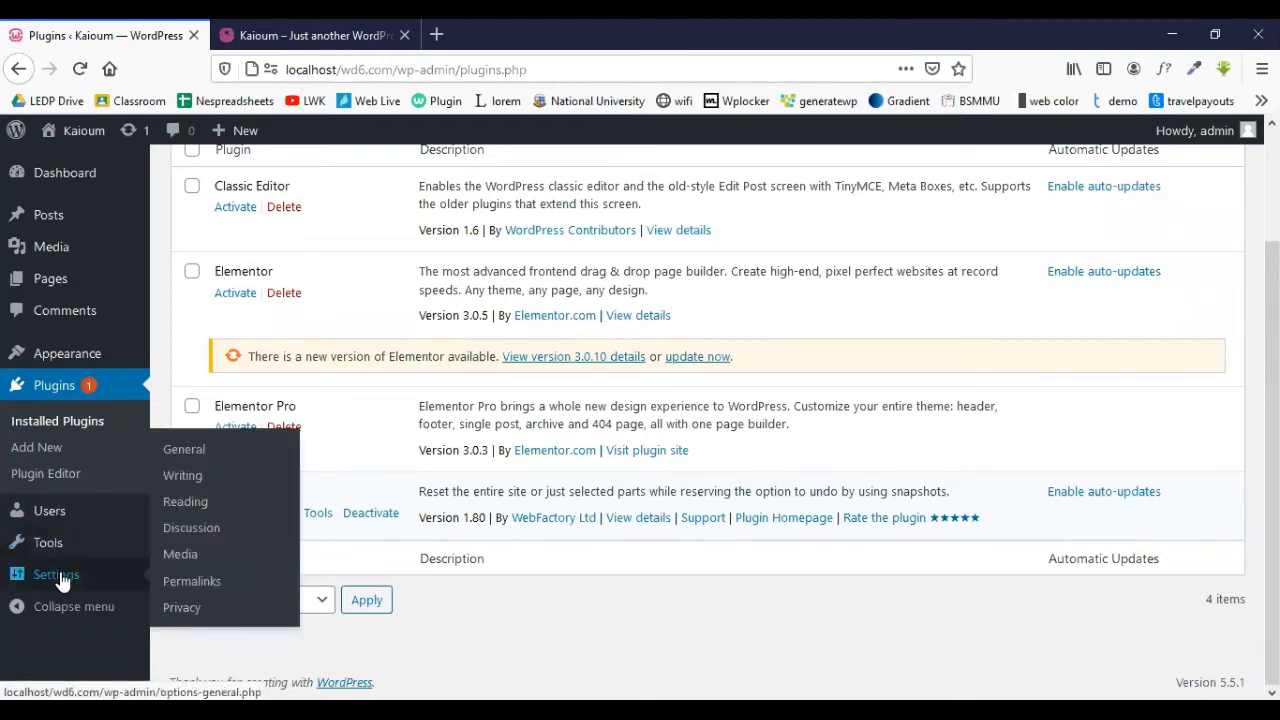
left_click(203, 456)
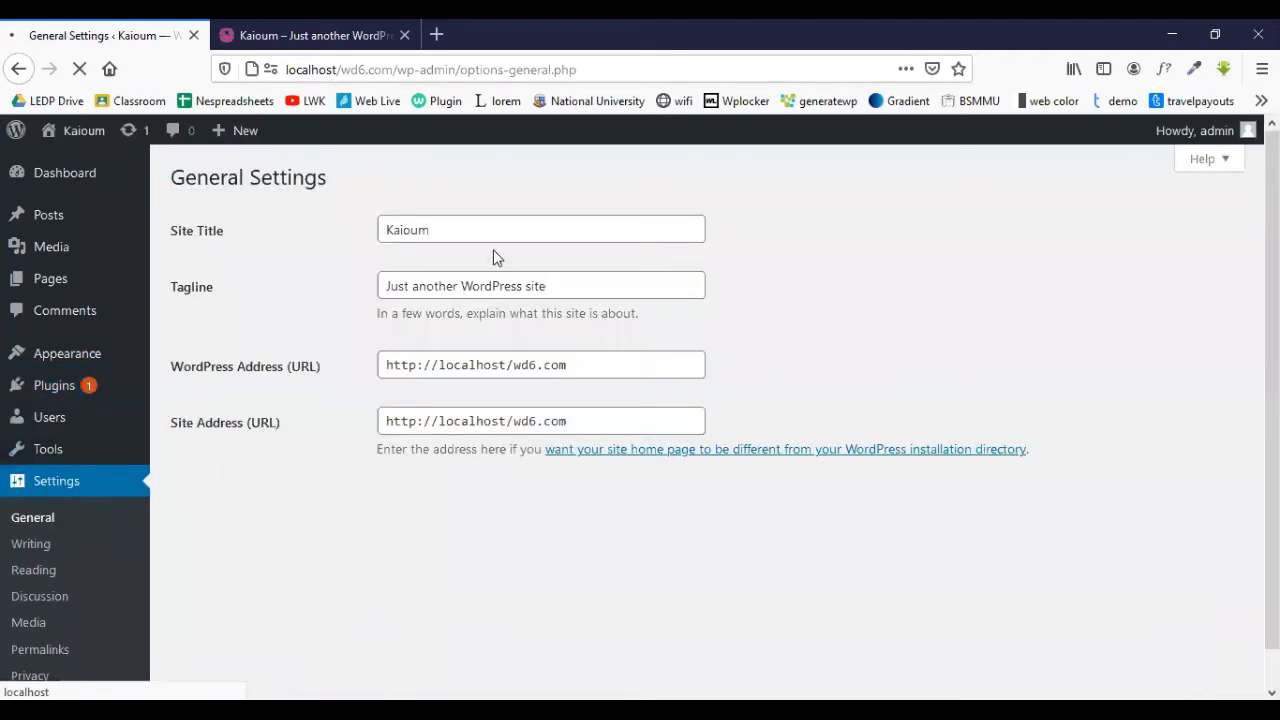
left_click_drag(569, 287, 344, 282)
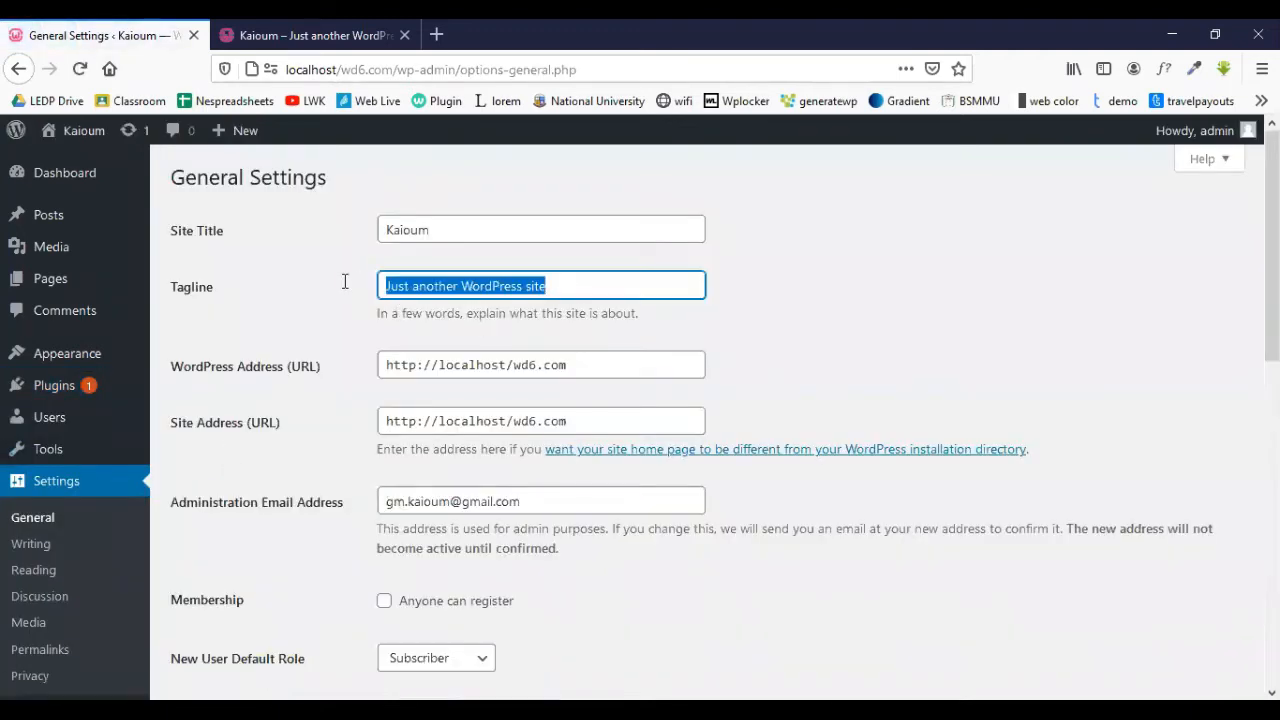
key("BackSpace")
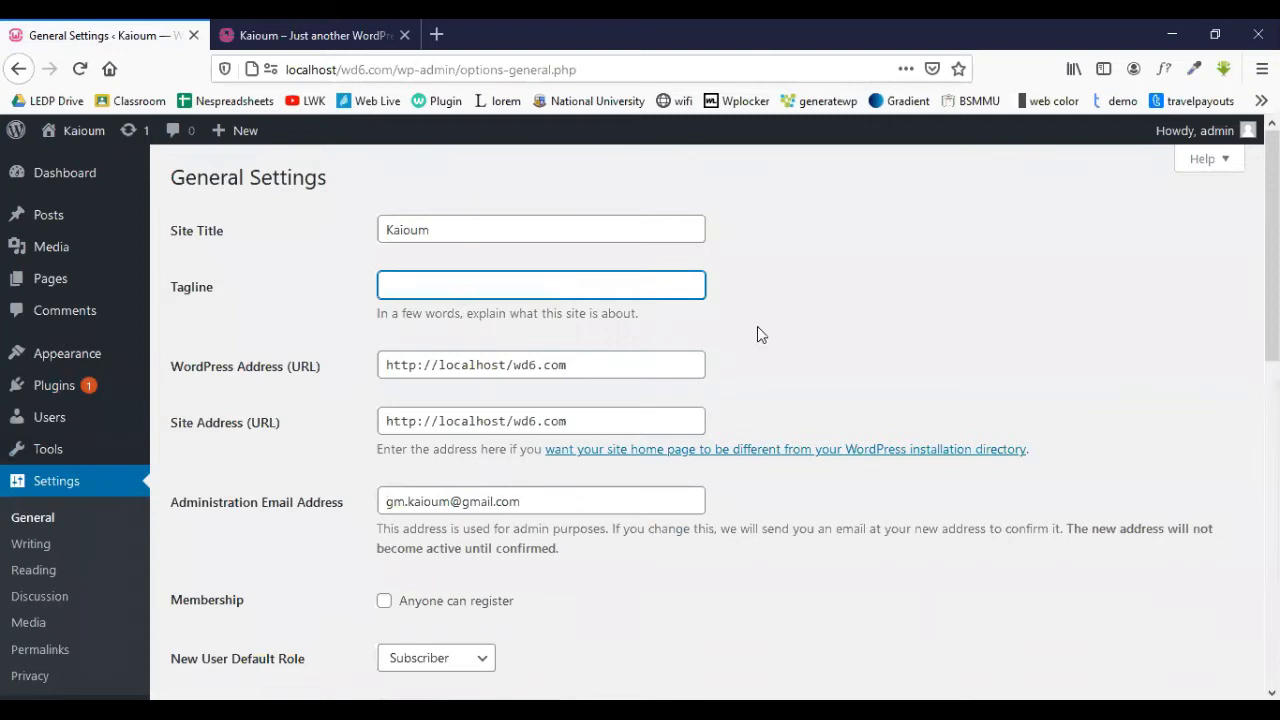
- Set the timezone to UTC+6 and save the general settings
scroll(804, 328, "down", 3)
scroll(437, 531, "down", 3)
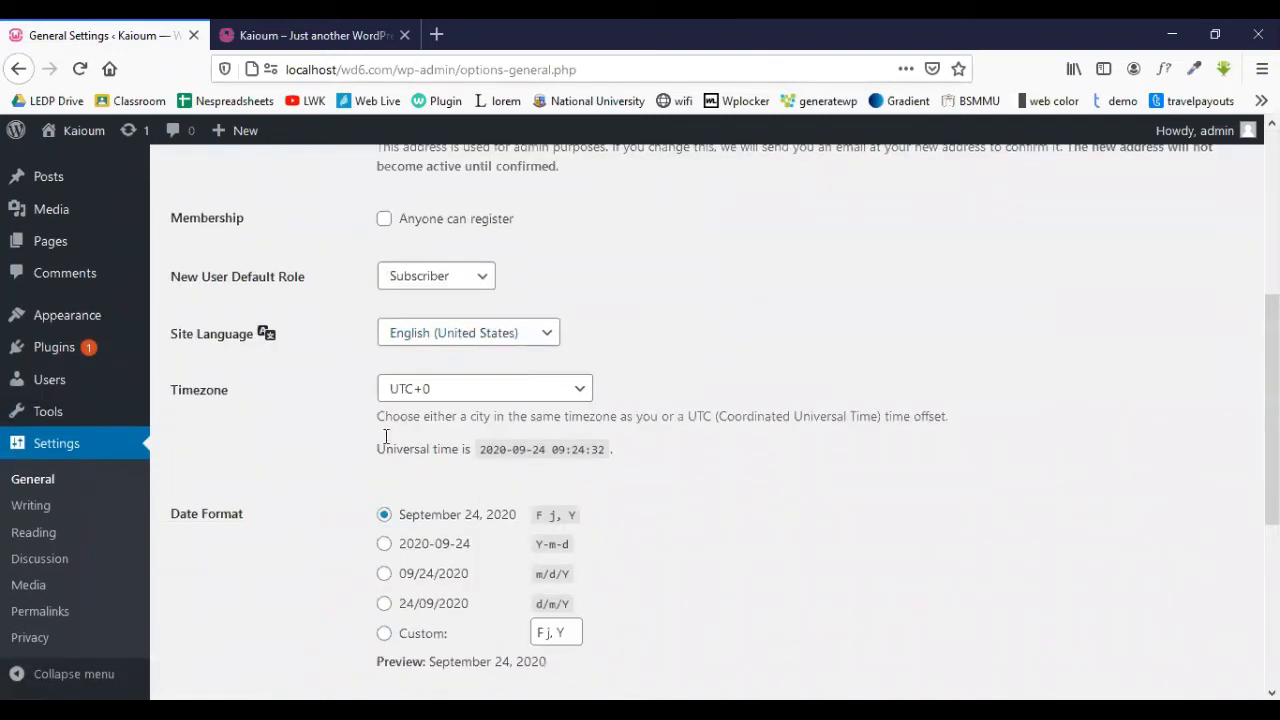
left_click(458, 397)
scroll(452, 510, "down", 4)
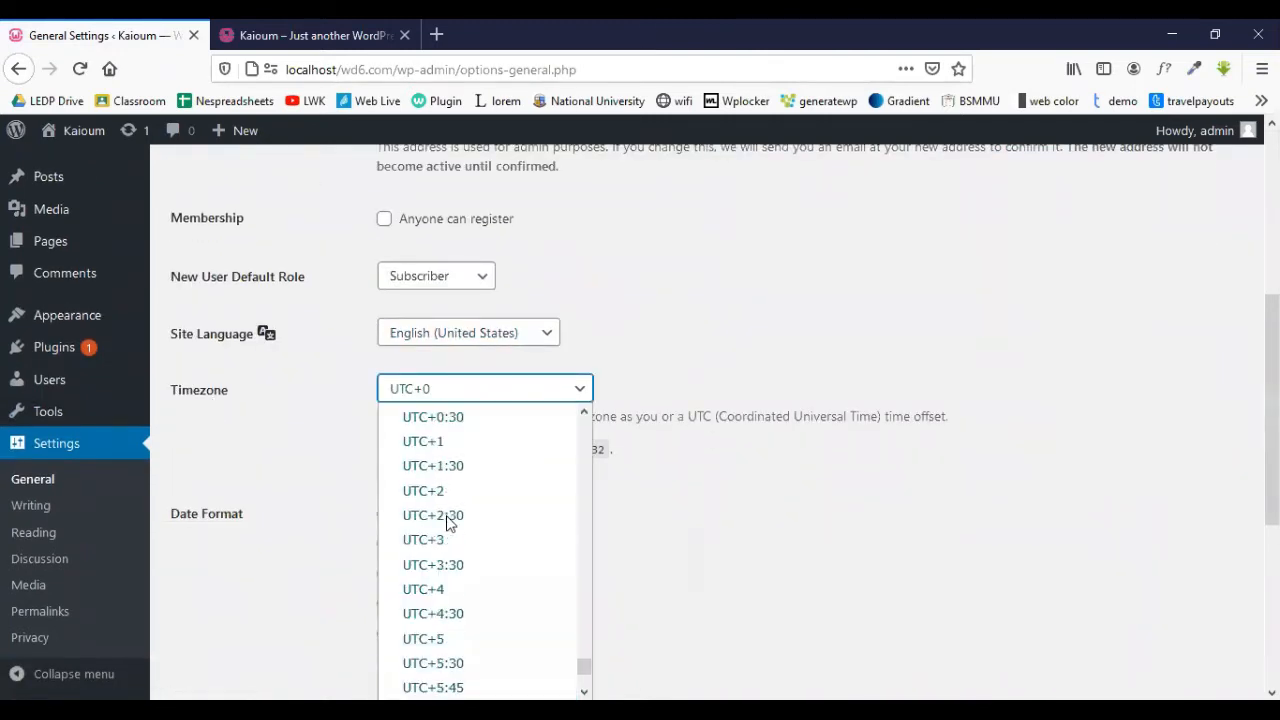
left_click(463, 637)
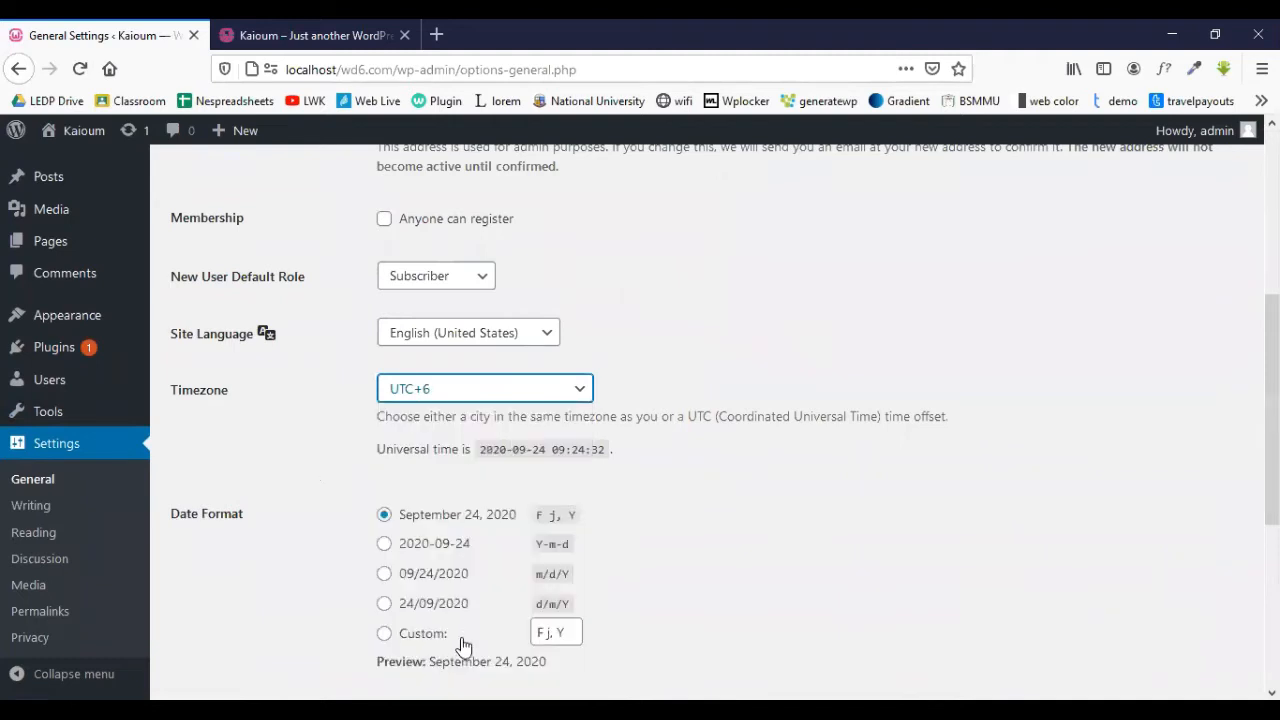
scroll(309, 471, "down", 6)
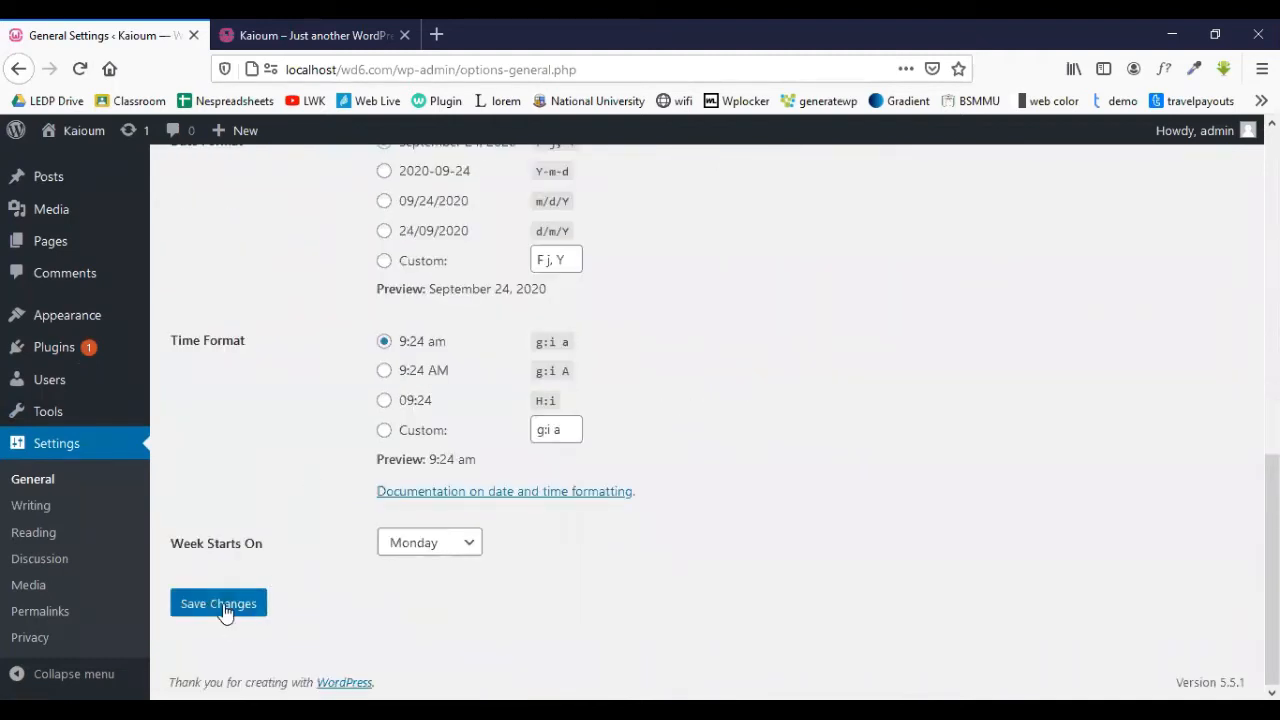
left_click(253, 597)
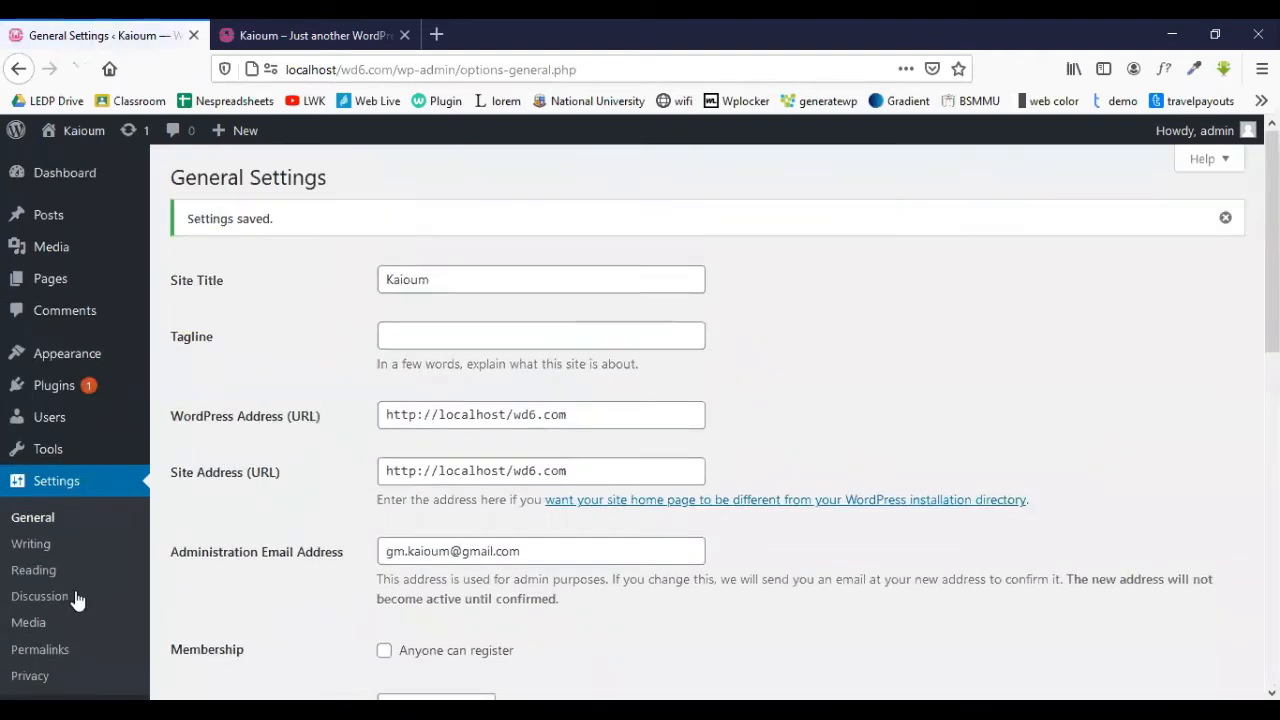
left_click(44, 660)
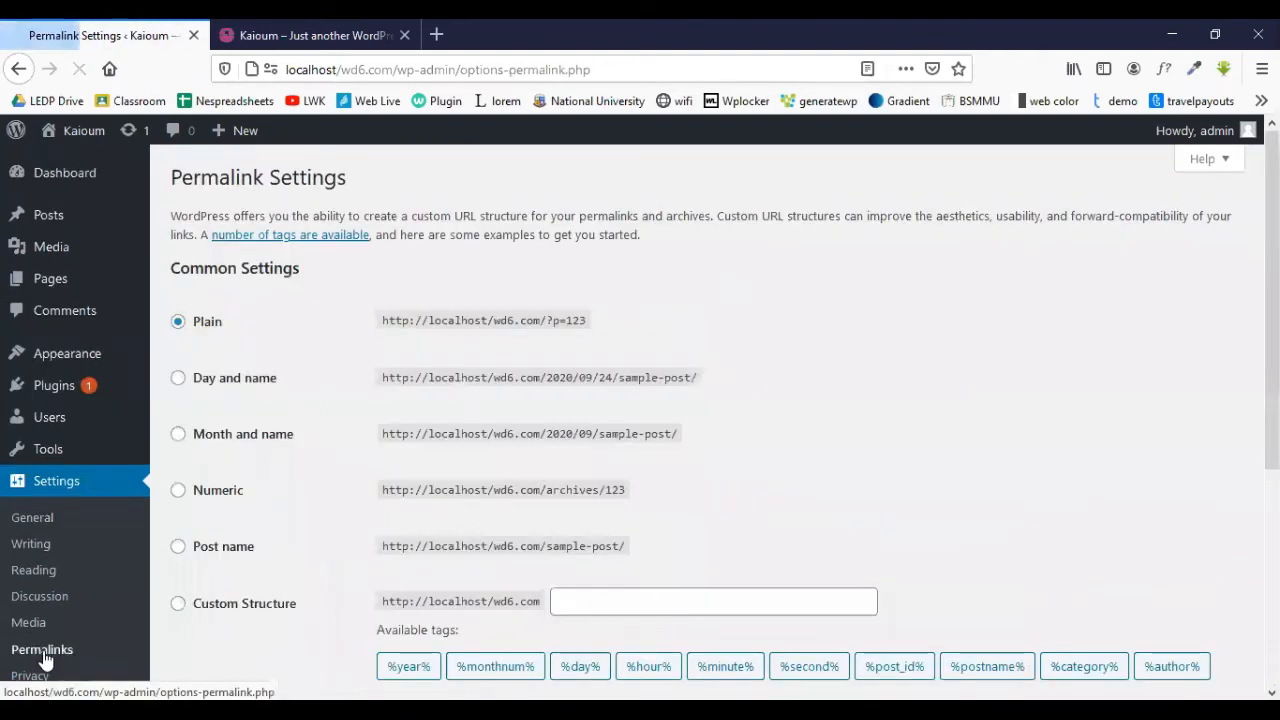
- Select the Post name permalink structure and save it
scroll(463, 412, "down", 2)
left_click(178, 357)
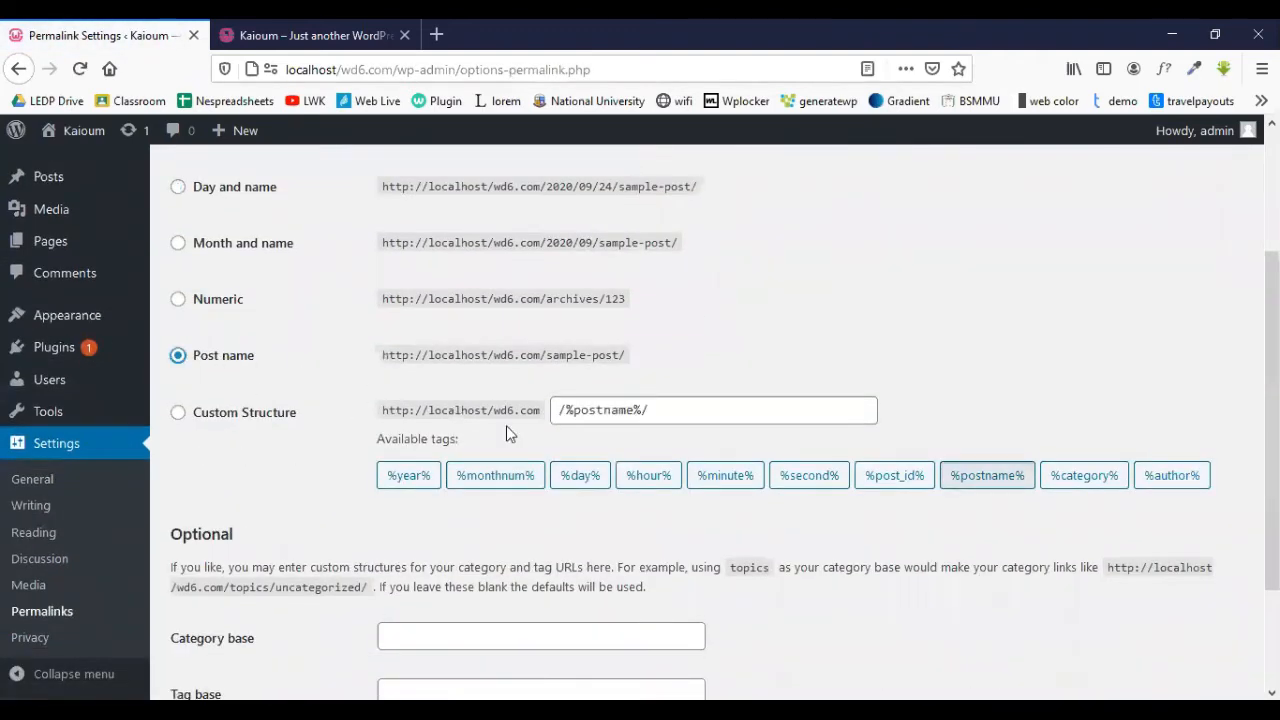
scroll(560, 440, "down", 3)
left_click(234, 608)
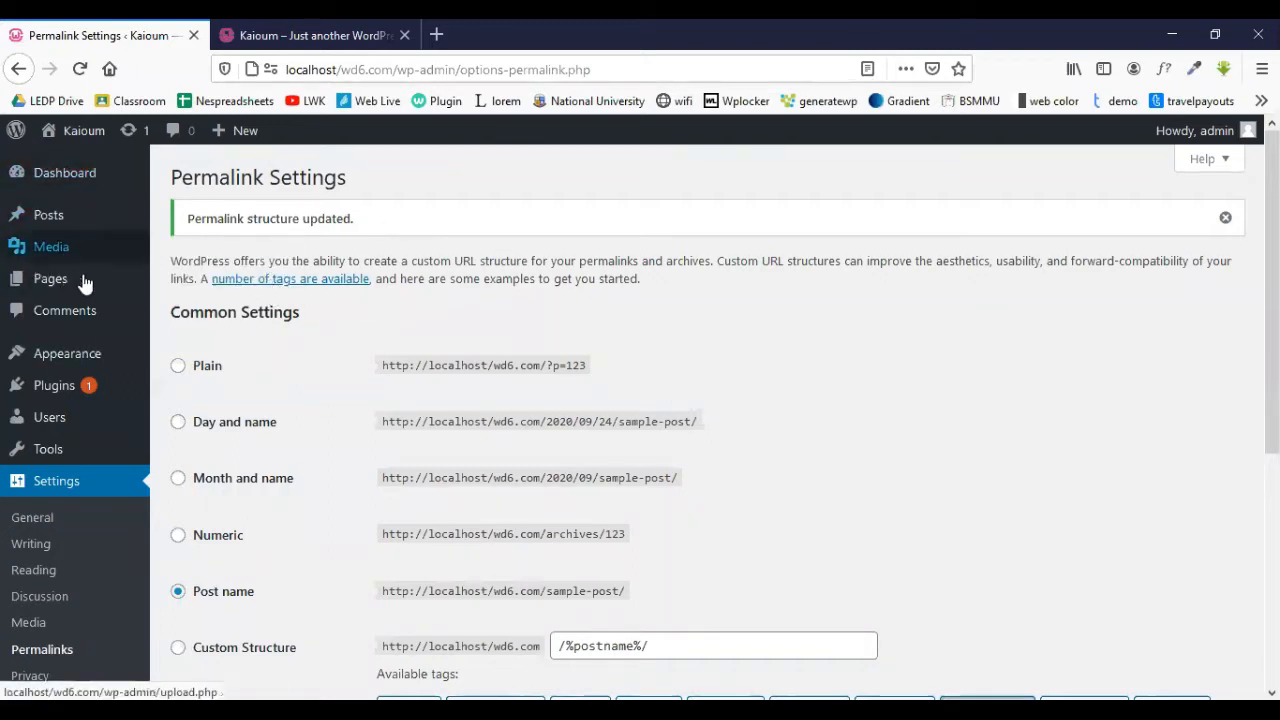
mouse_move(82, 292)
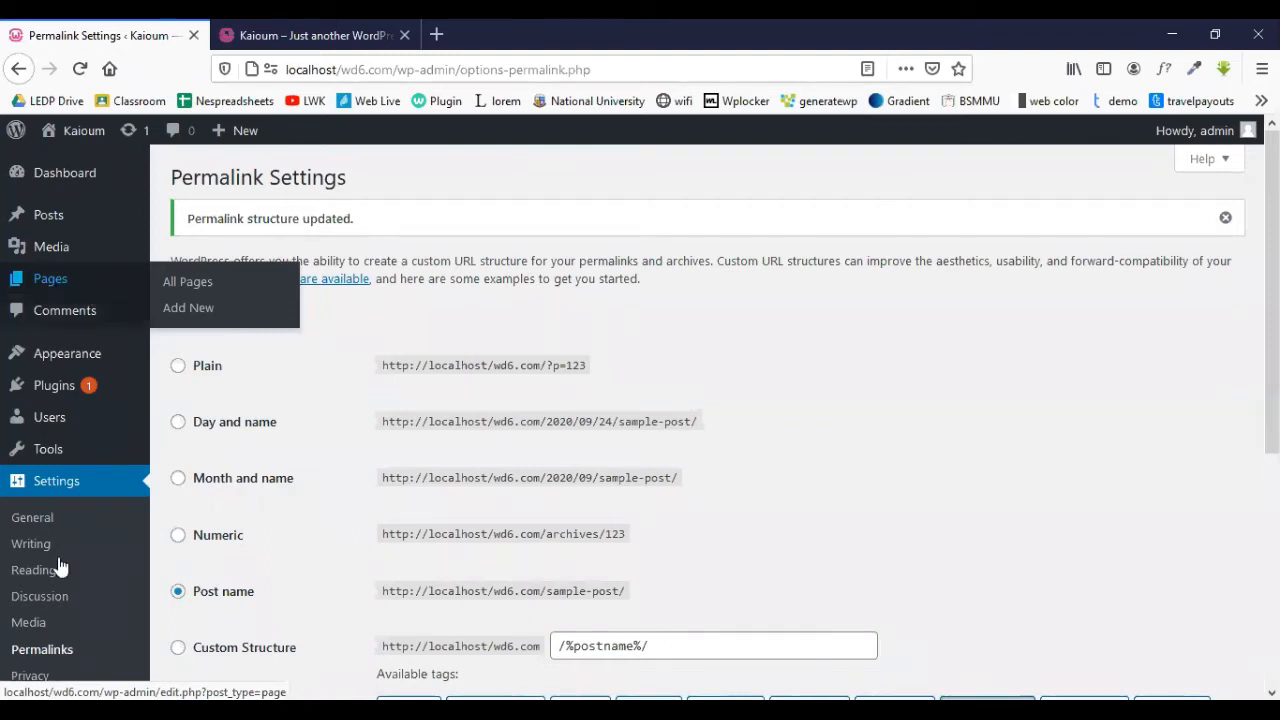
scroll(53, 532, "down", 2)
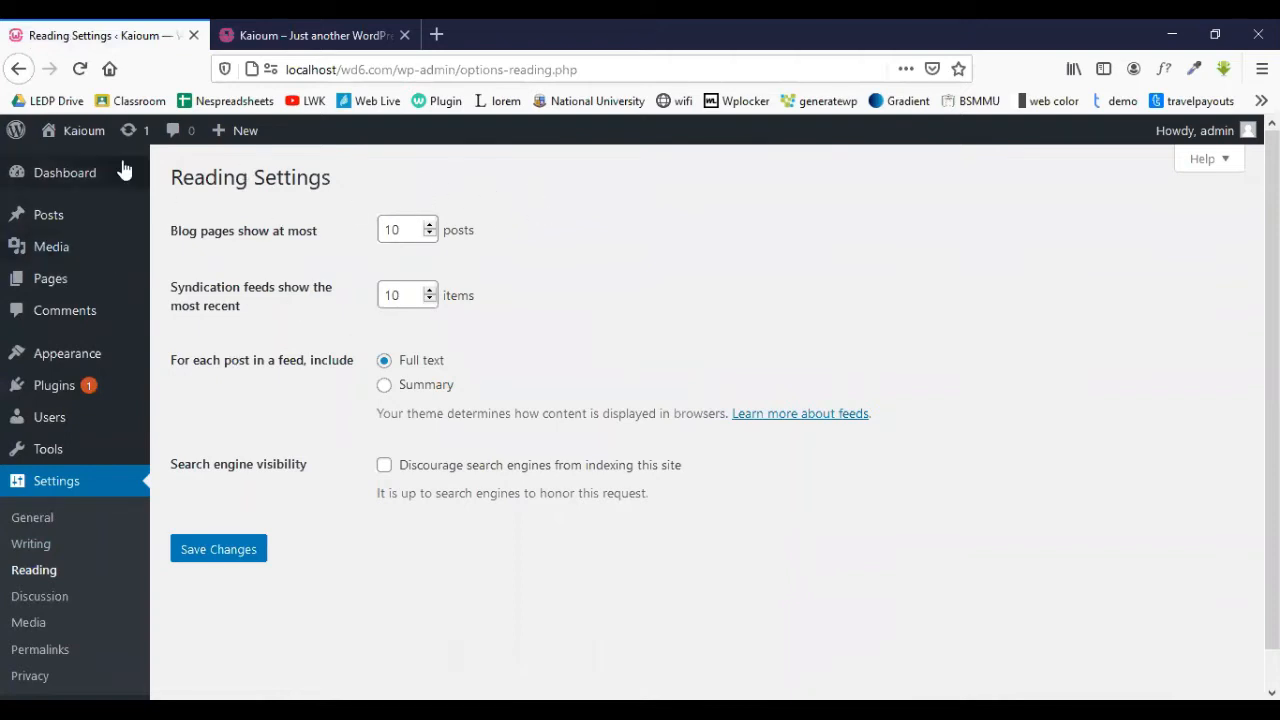
- View the site's front page and the About WordPress 5.5.1 page, then minimise the browser
left_click(75, 140)
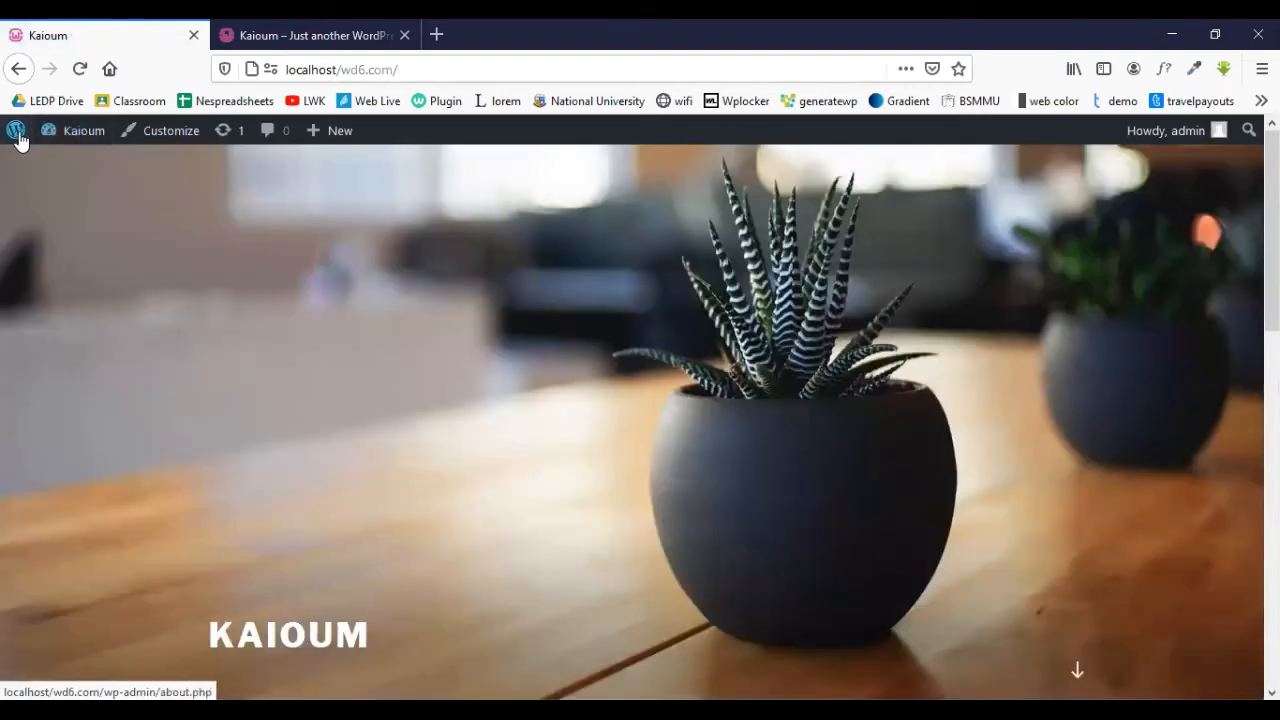
left_click(17, 136)
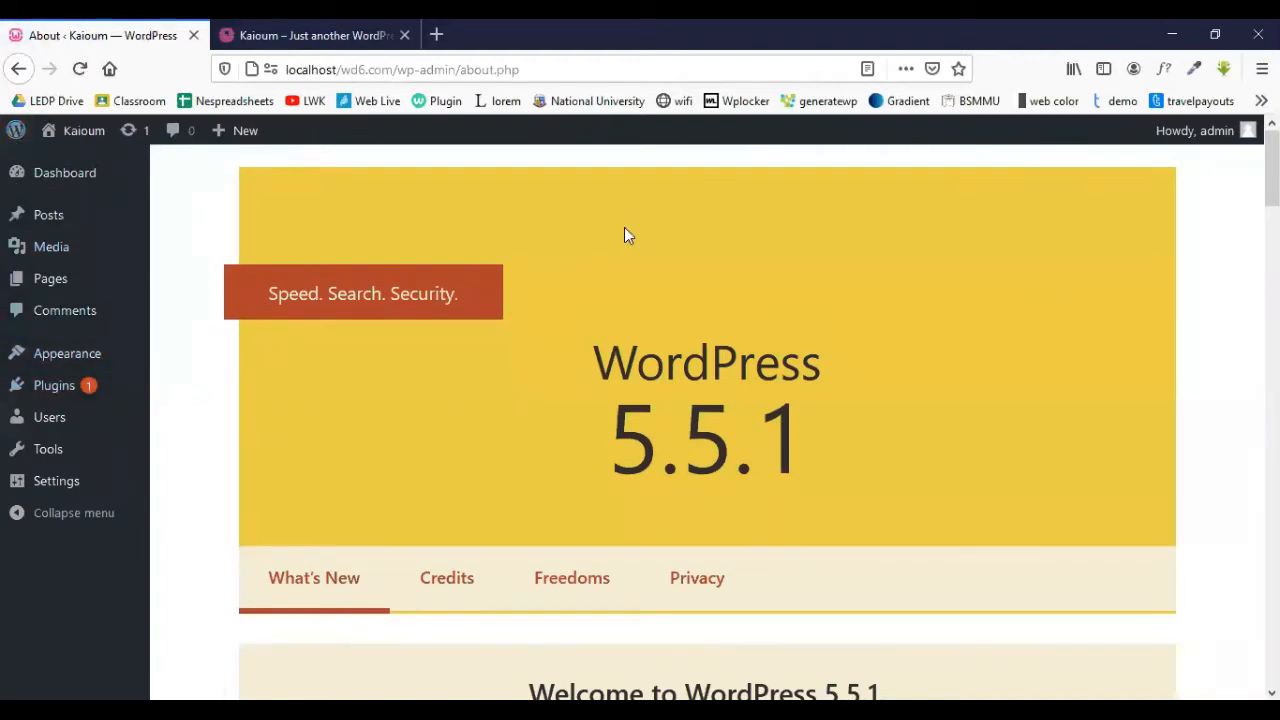
left_click(1173, 29)
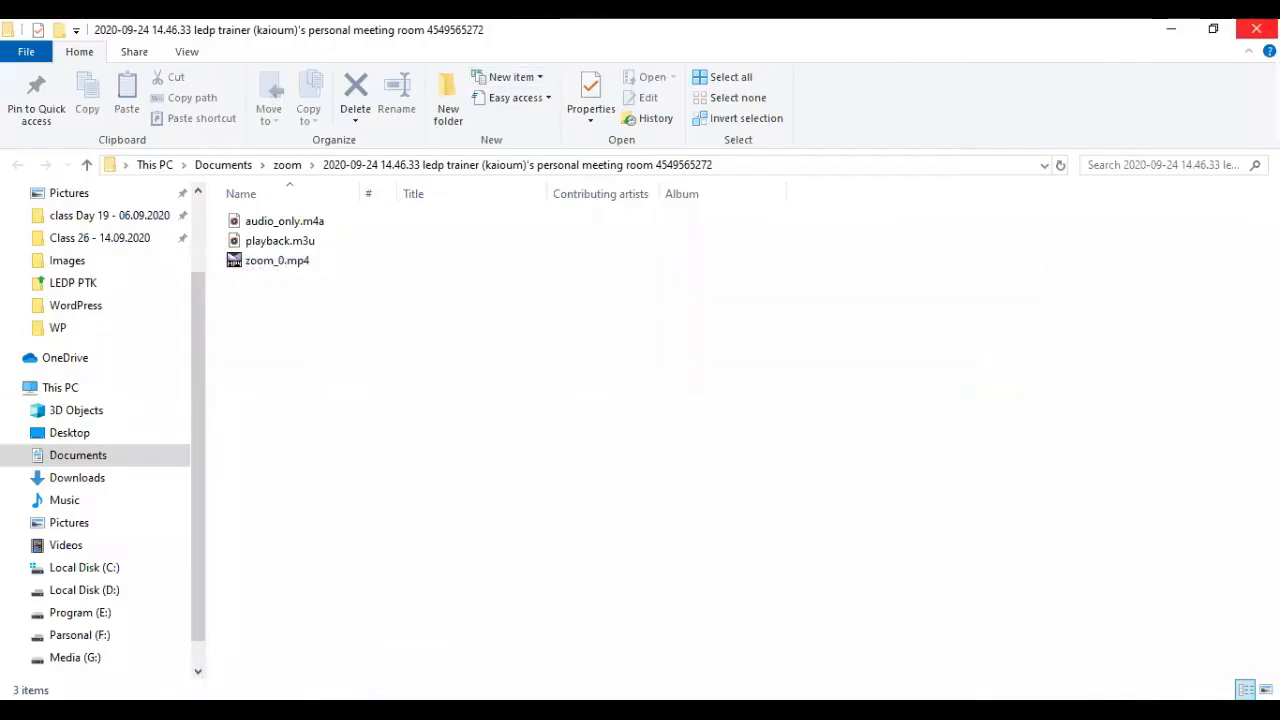
- Open Newspaper 9.zip from the WP folder in WinRAR and select its Newspaper folder
left_click(1258, 29)
double_click(96, 150)
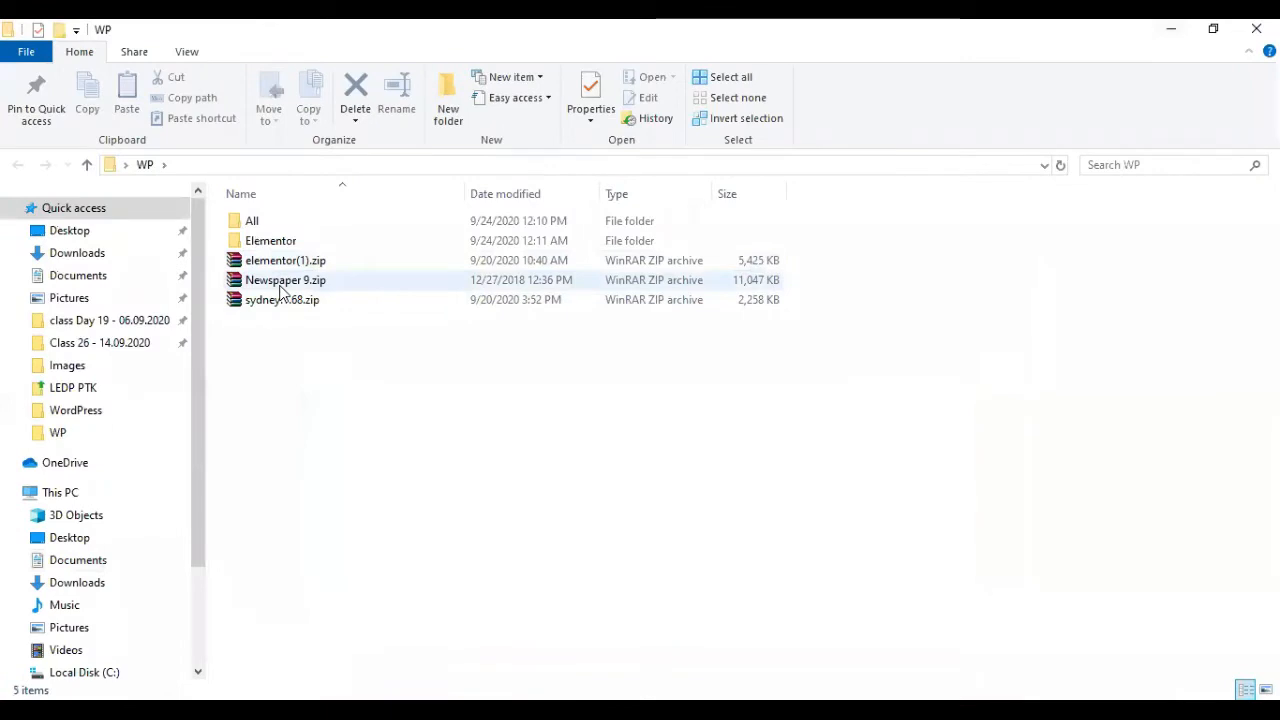
double_click(285, 284)
left_click(323, 375)
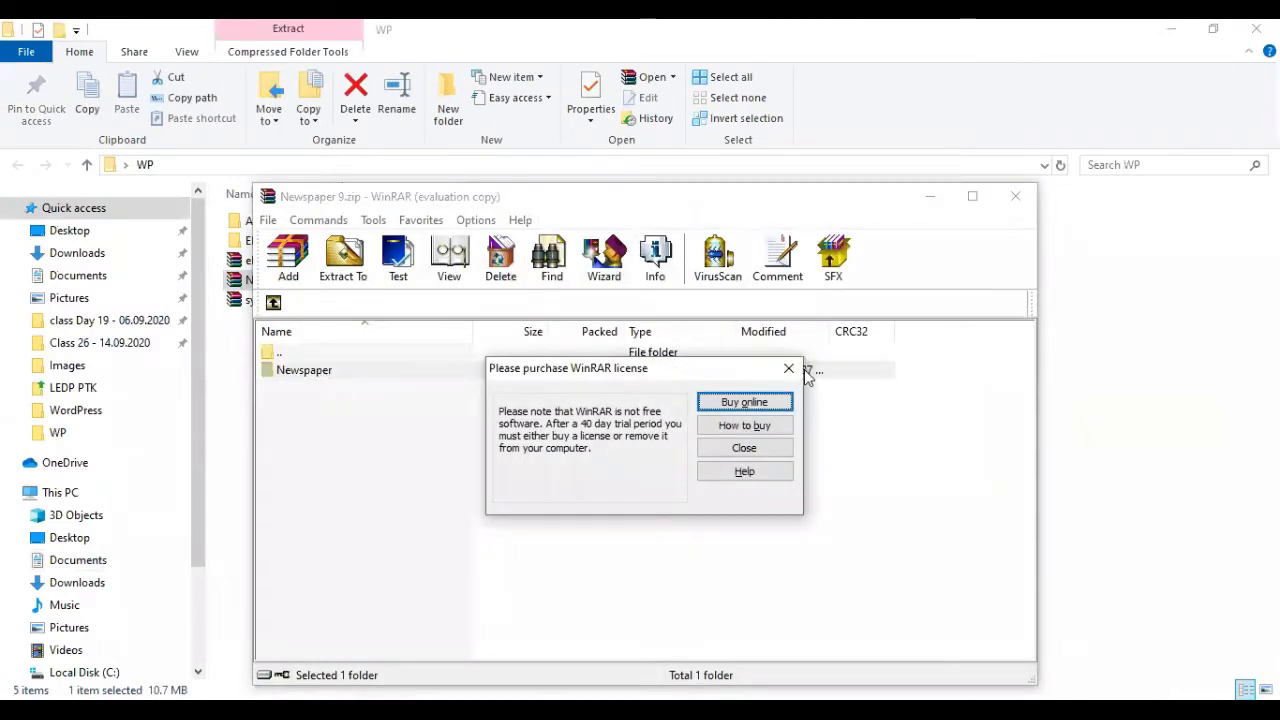
left_click(789, 369)
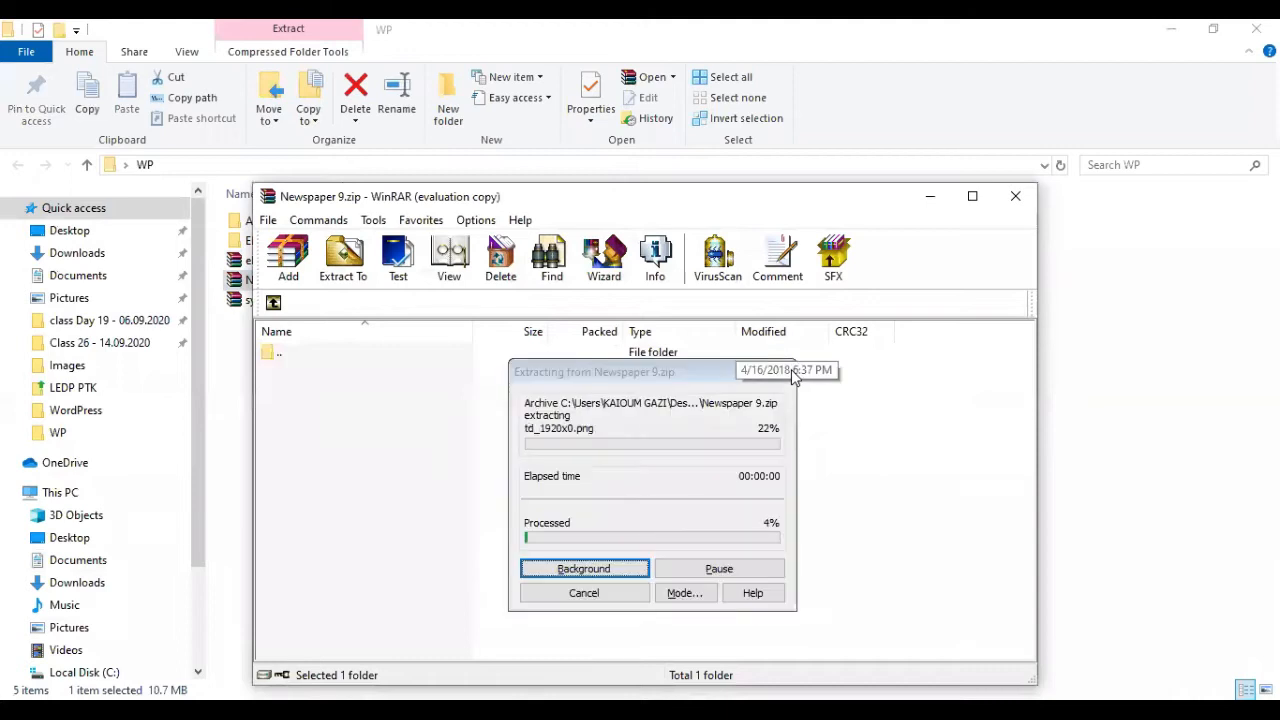
- Move the Newspaper folder into Server\www\wd6.com\wp-content\themes, then close the WP folder
left_click(20, 711)
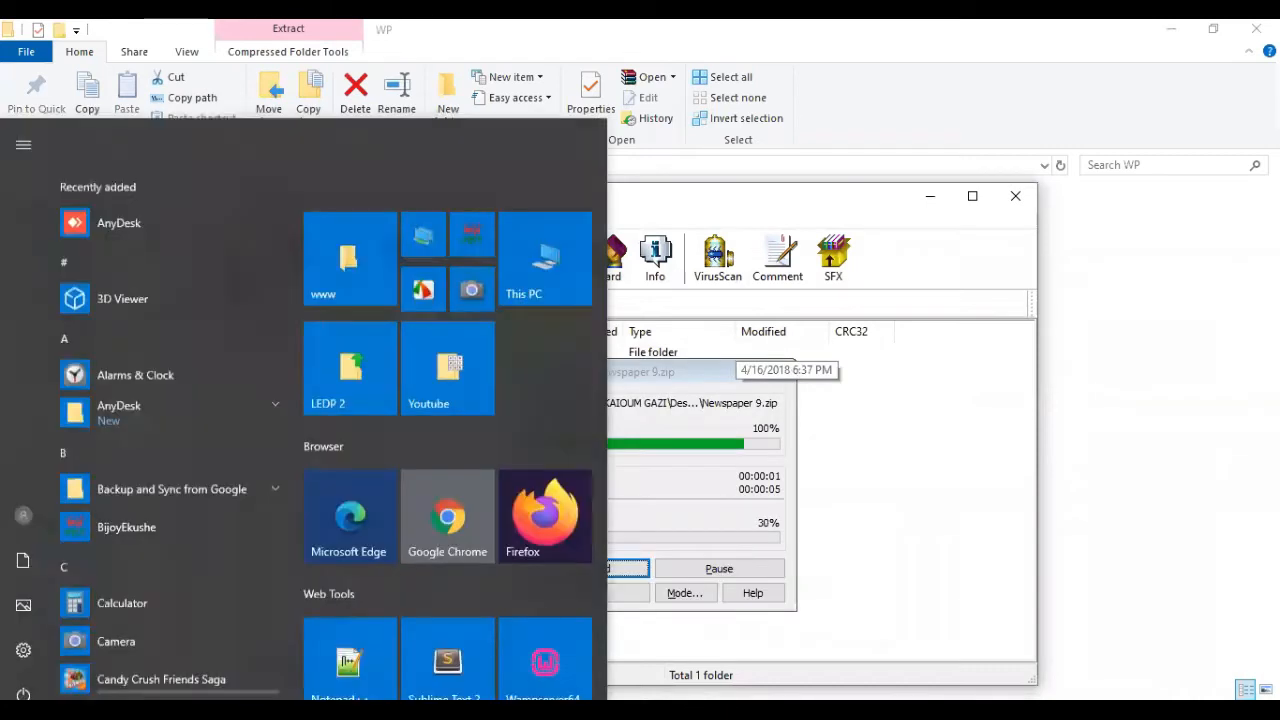
left_click(371, 197)
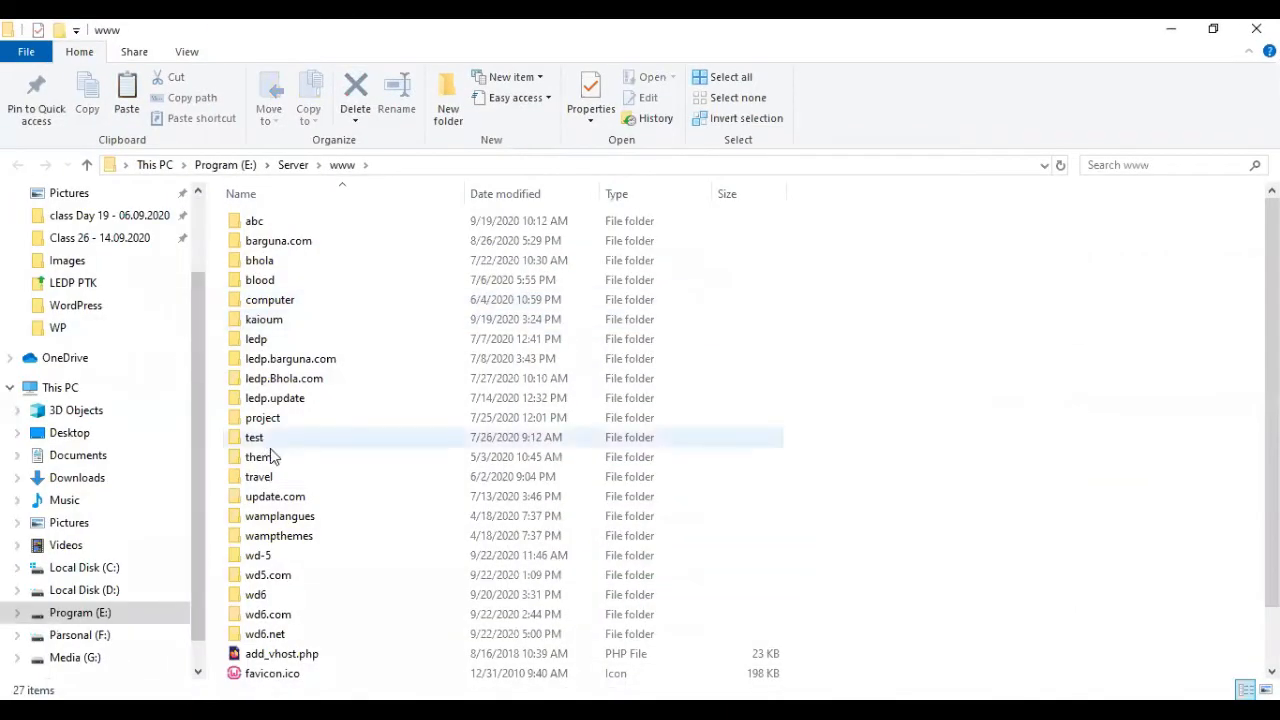
double_click(290, 615)
double_click(309, 242)
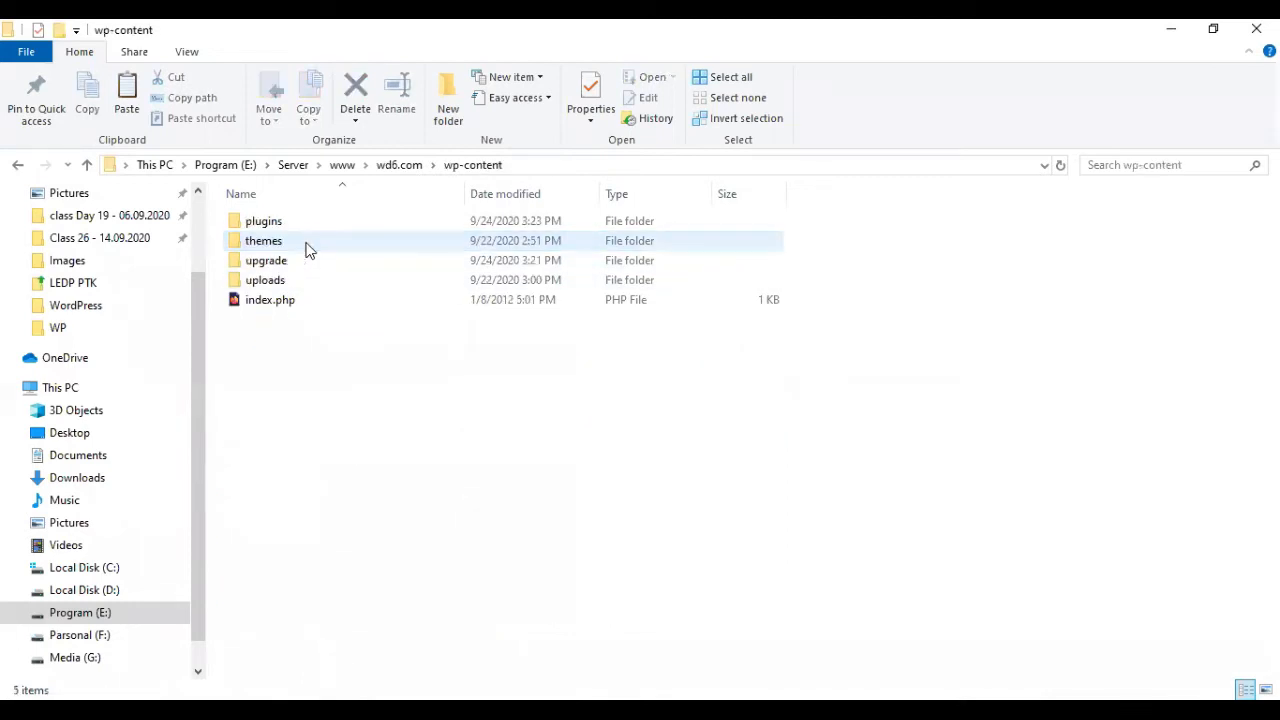
double_click(287, 242)
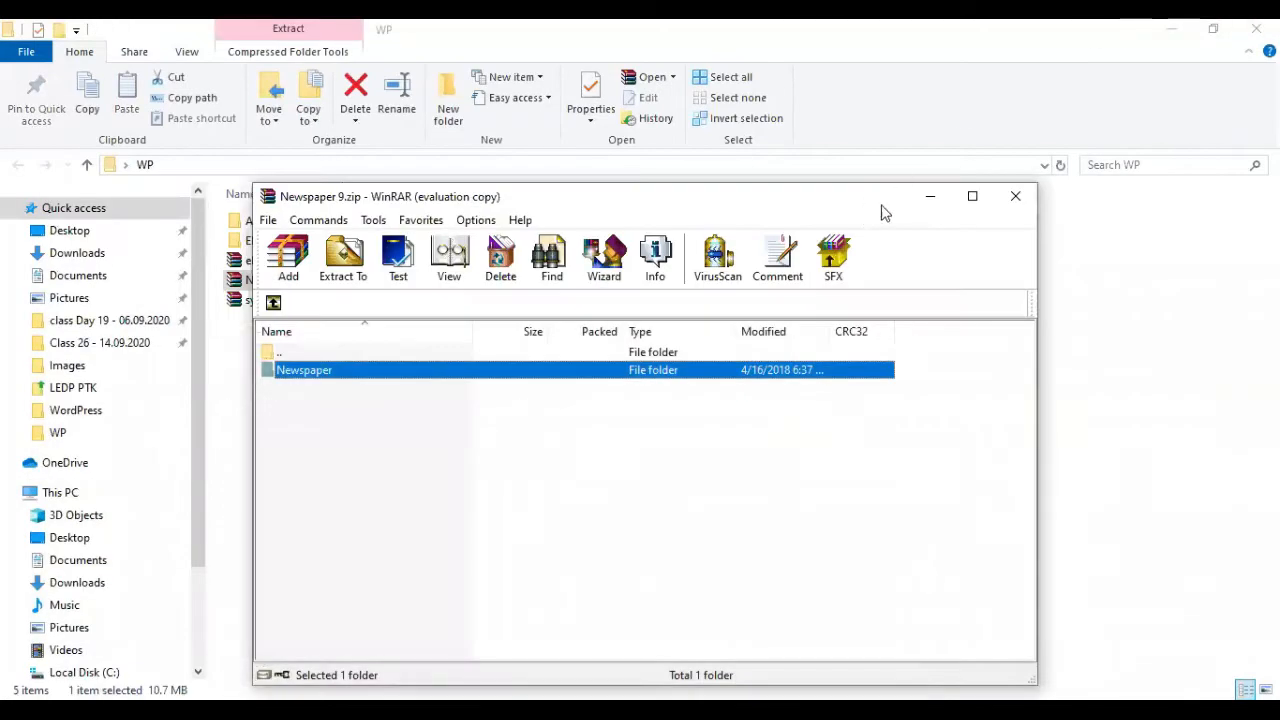
left_click(928, 198)
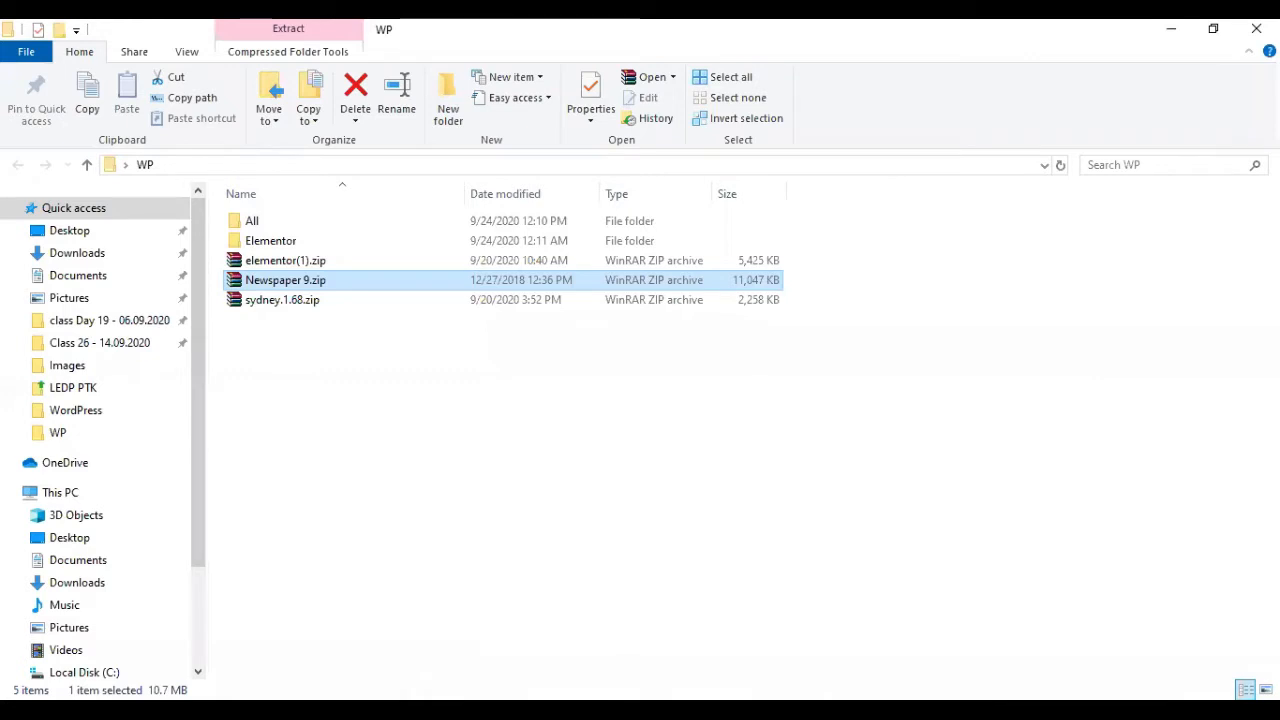
left_click(480, 709)
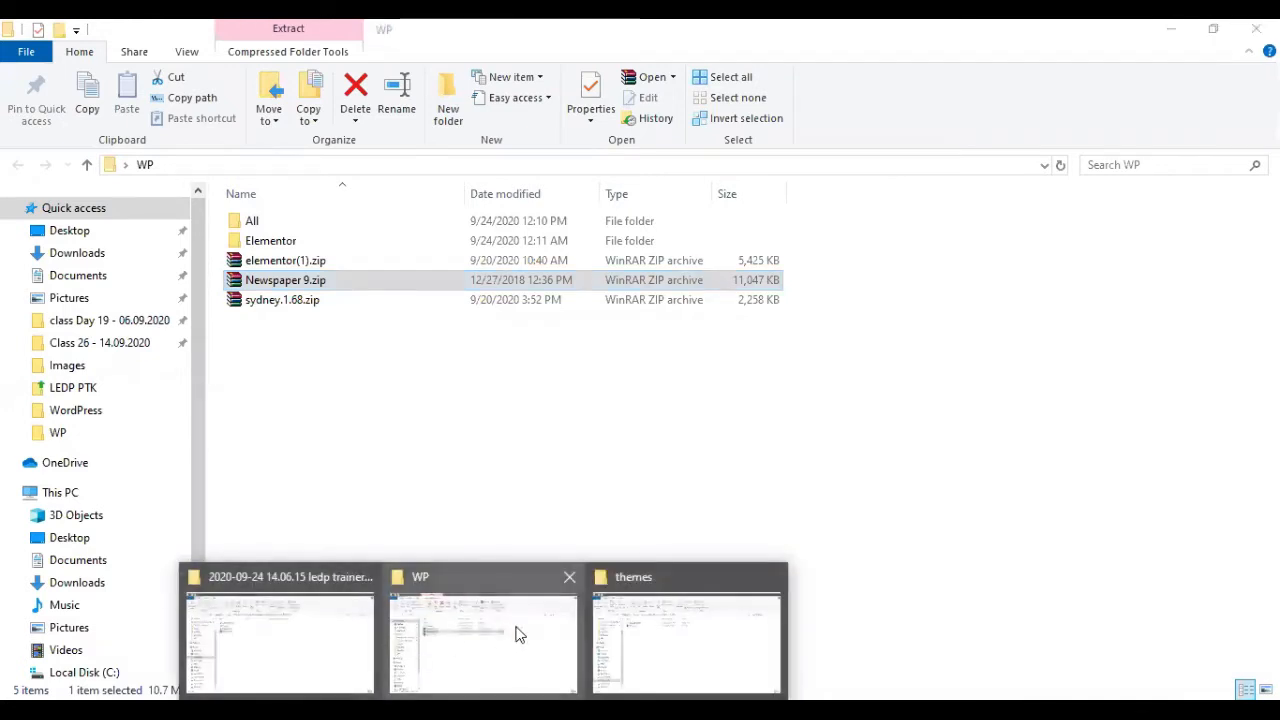
left_click(641, 648)
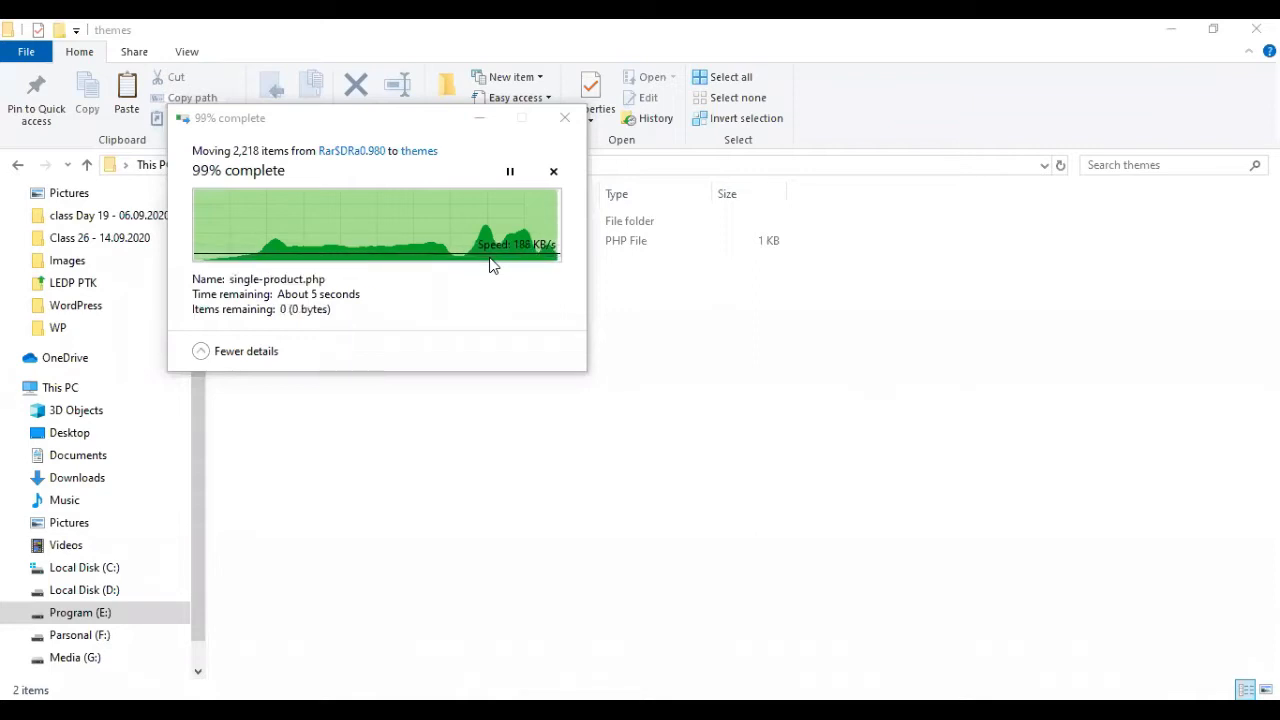
left_click(433, 446)
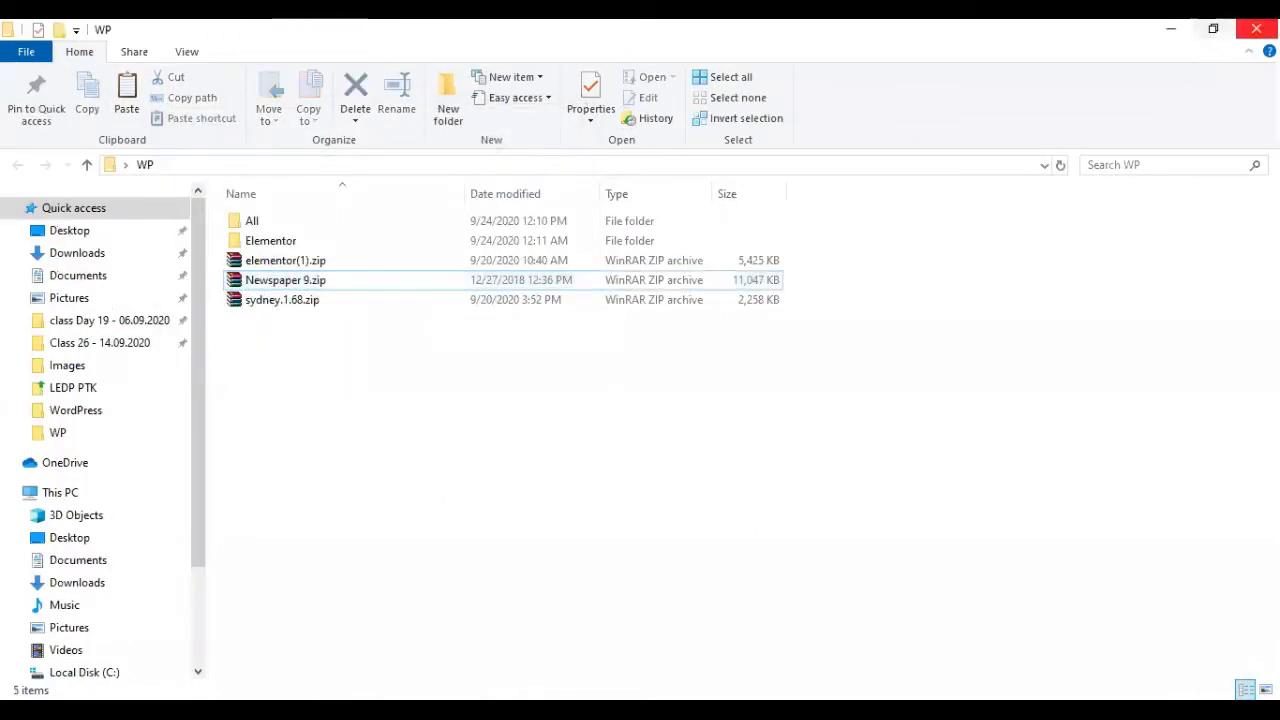
left_click(1257, 28)
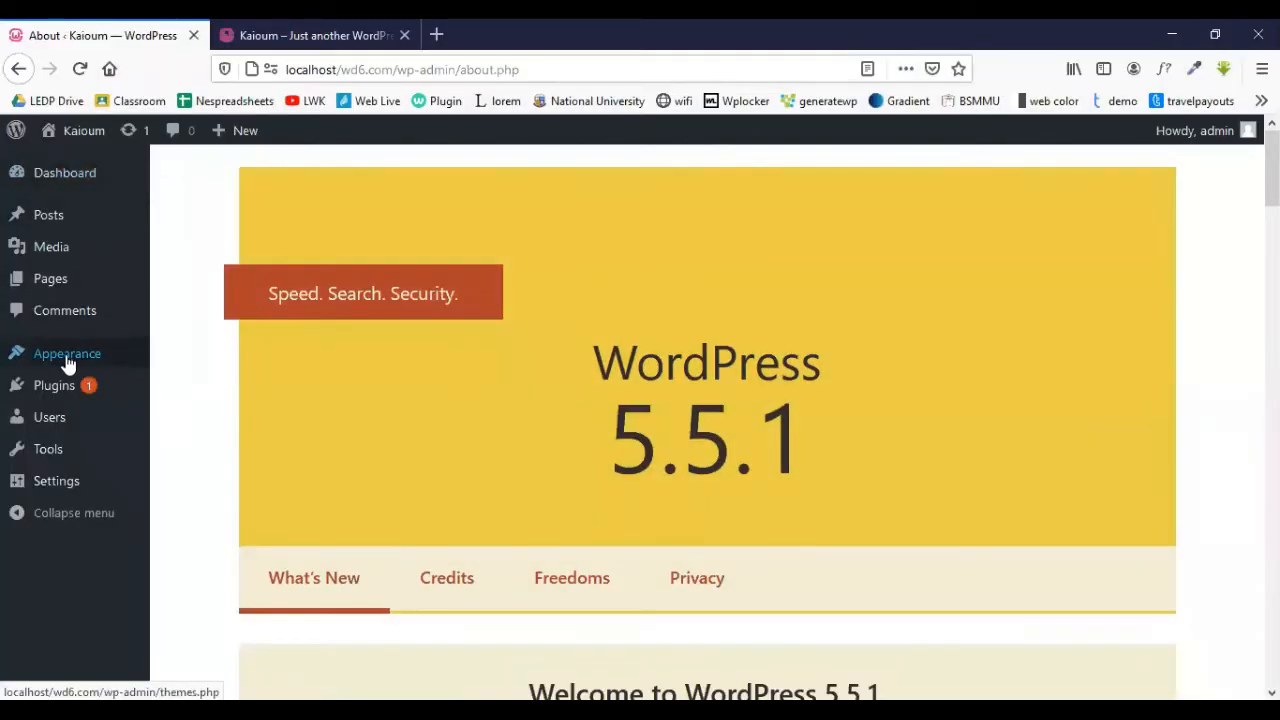
- Activate the Newspaper theme from its card on the Themes page
mouse_move(134, 363)
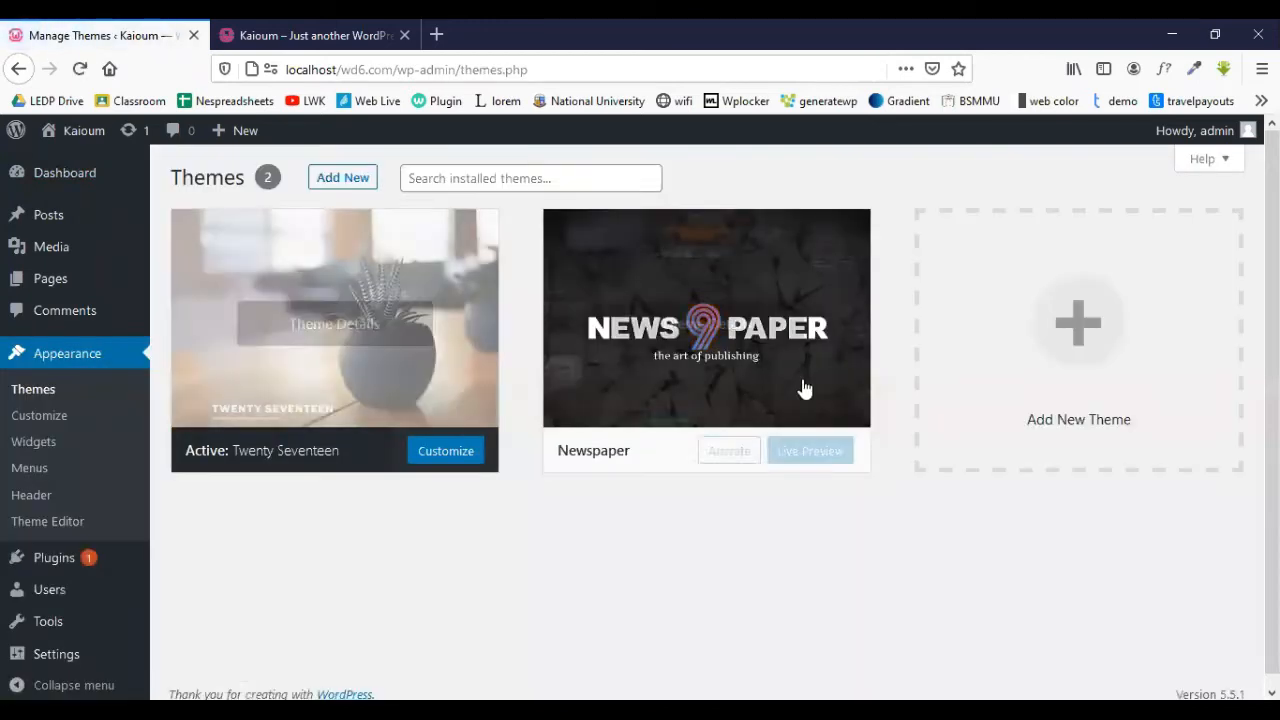
left_click(729, 451)
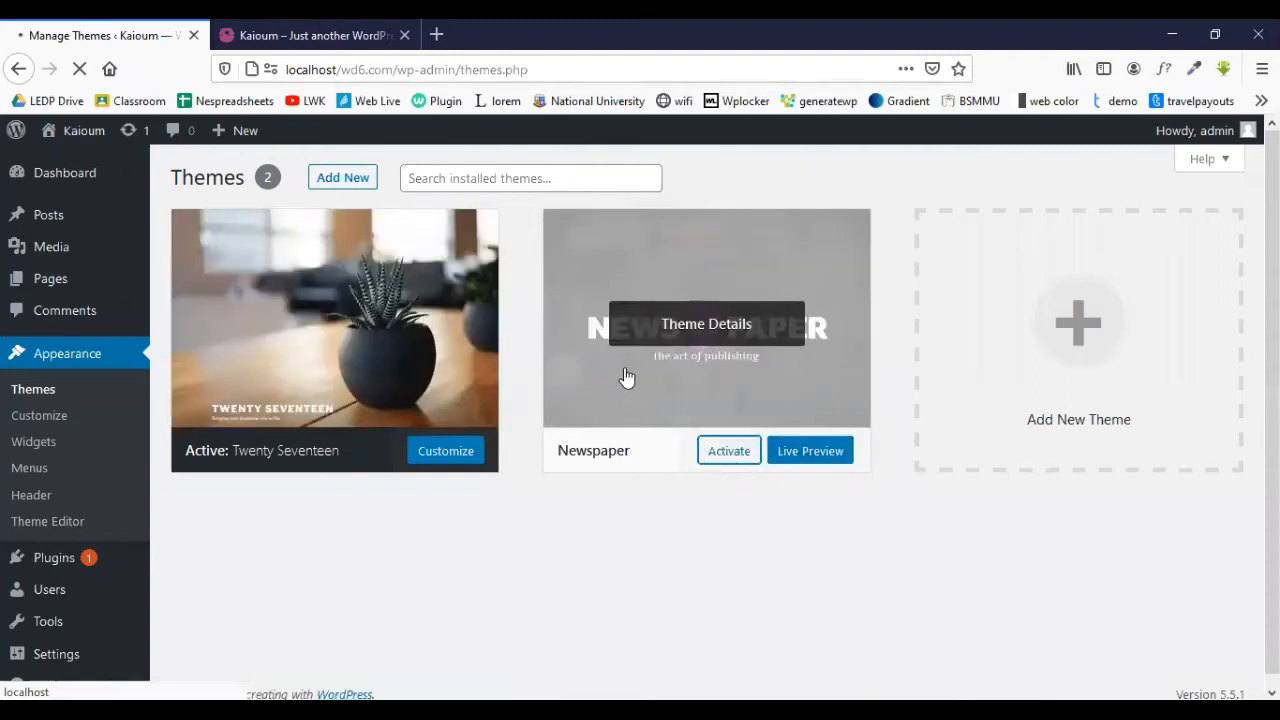
left_click(736, 452)
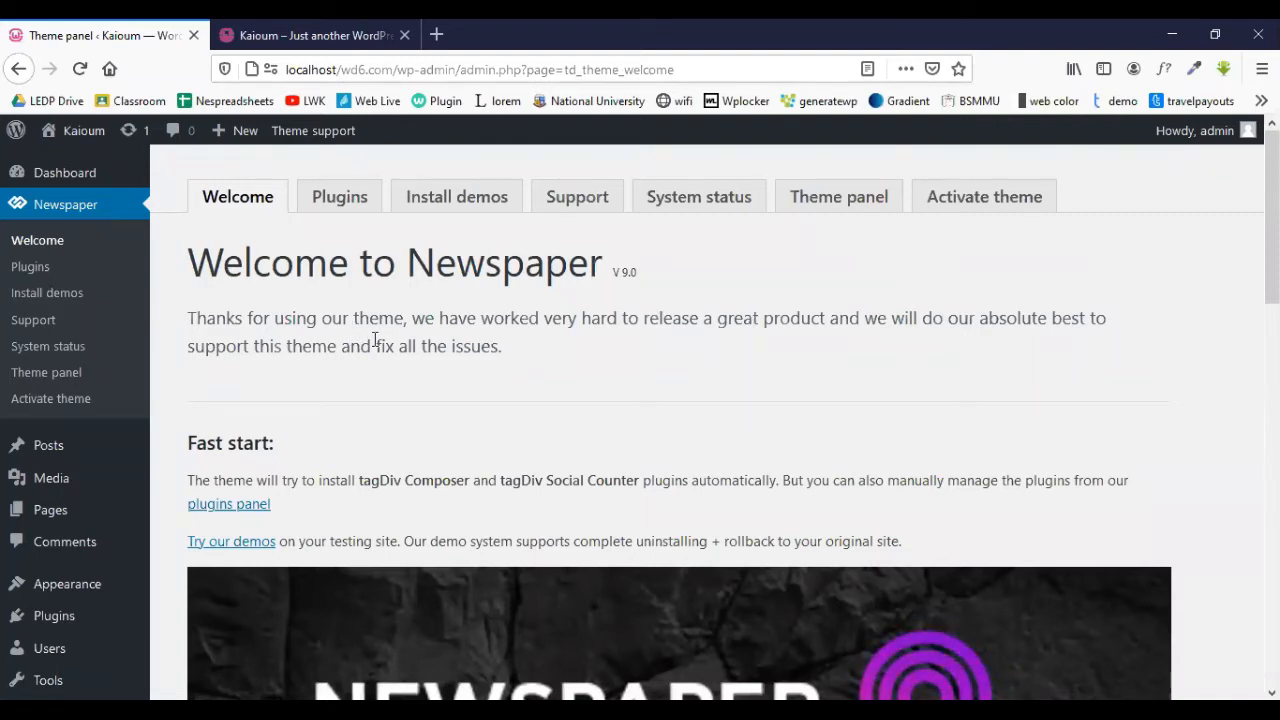
- Scroll the Newspaper welcome page and highlight its 'Welcome to Newspaper' heading
scroll(373, 339, "down", 4)
scroll(373, 339, "up", 4)
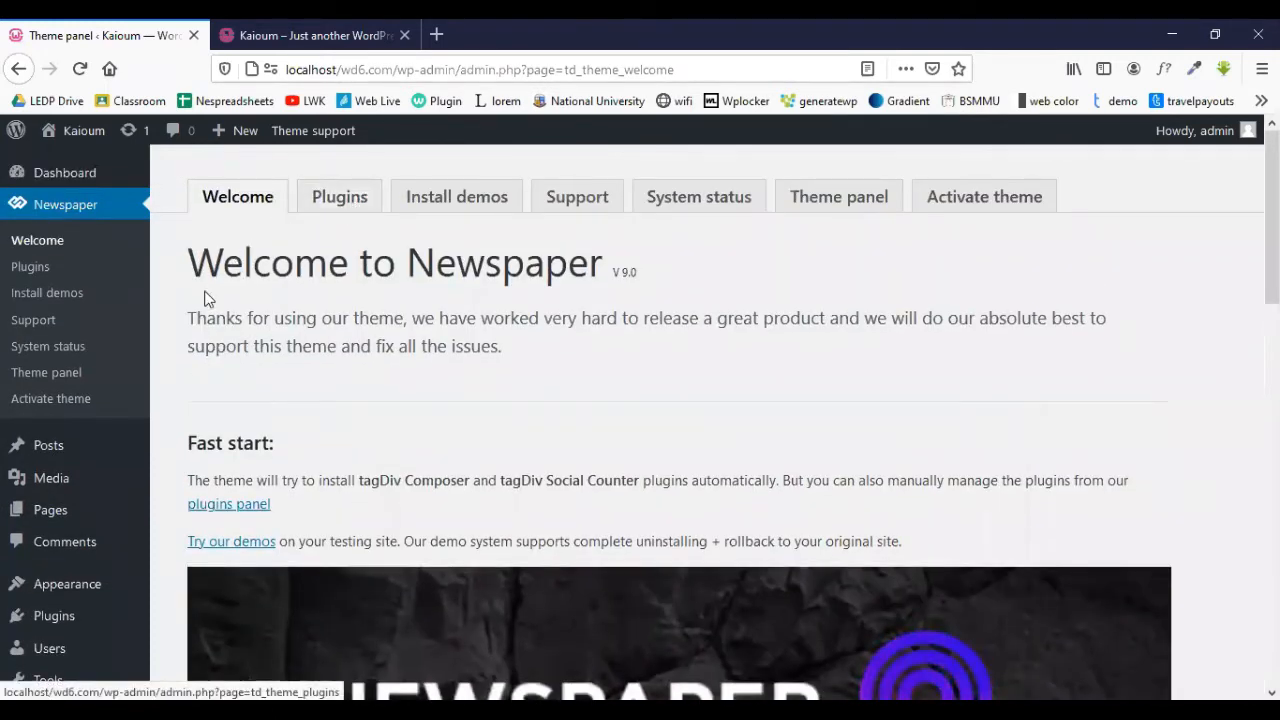
left_click_drag(203, 263, 604, 281)
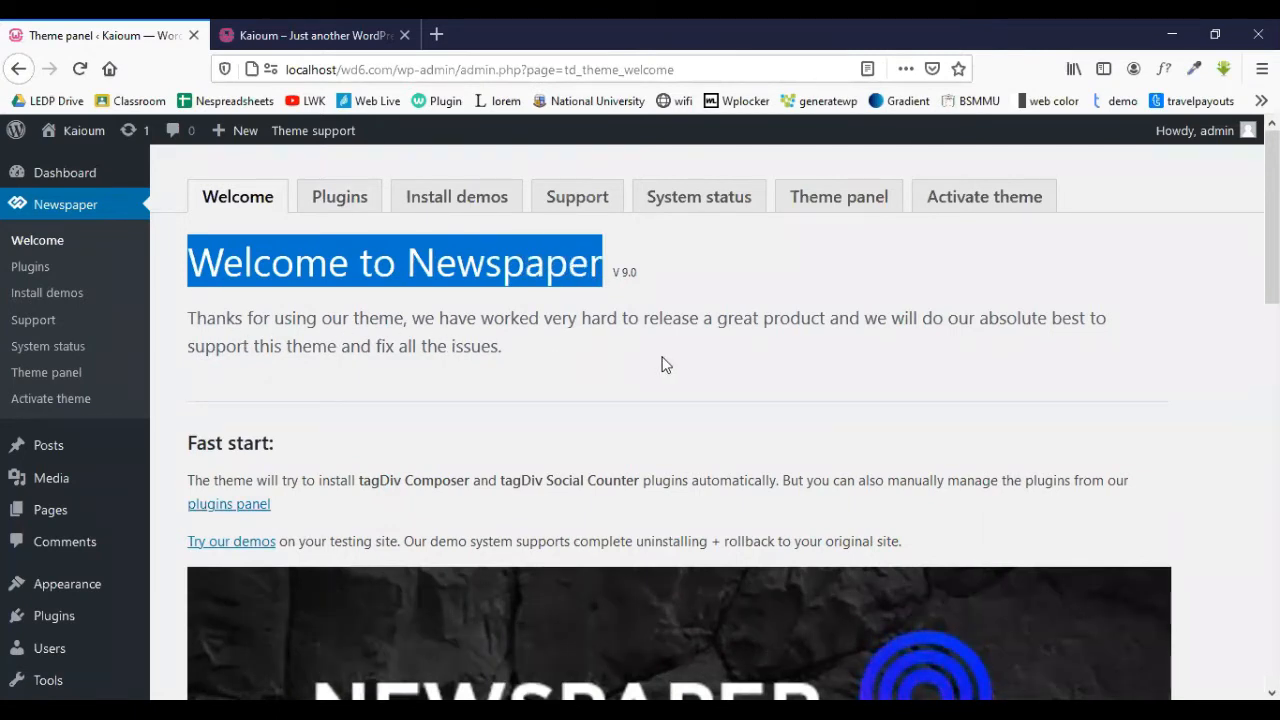
scroll(670, 362, "down", 10)
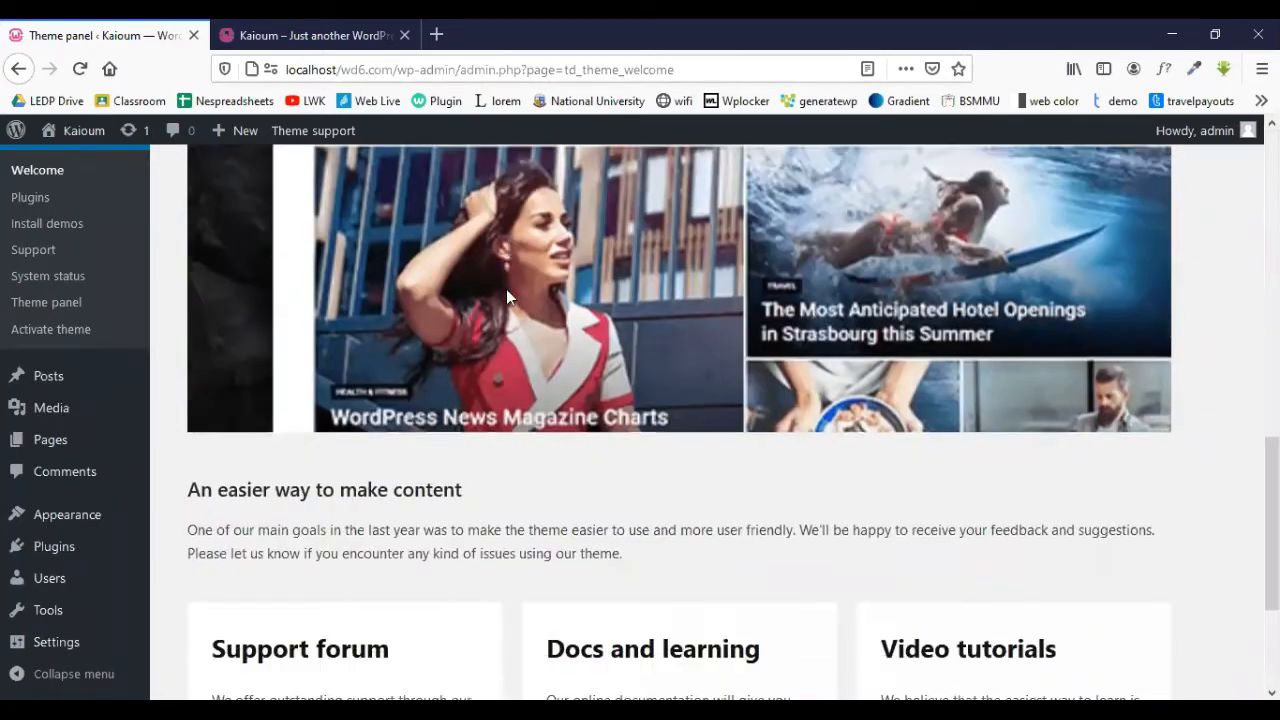
scroll(506, 289, "down", 3)
scroll(490, 278, "up", 8)
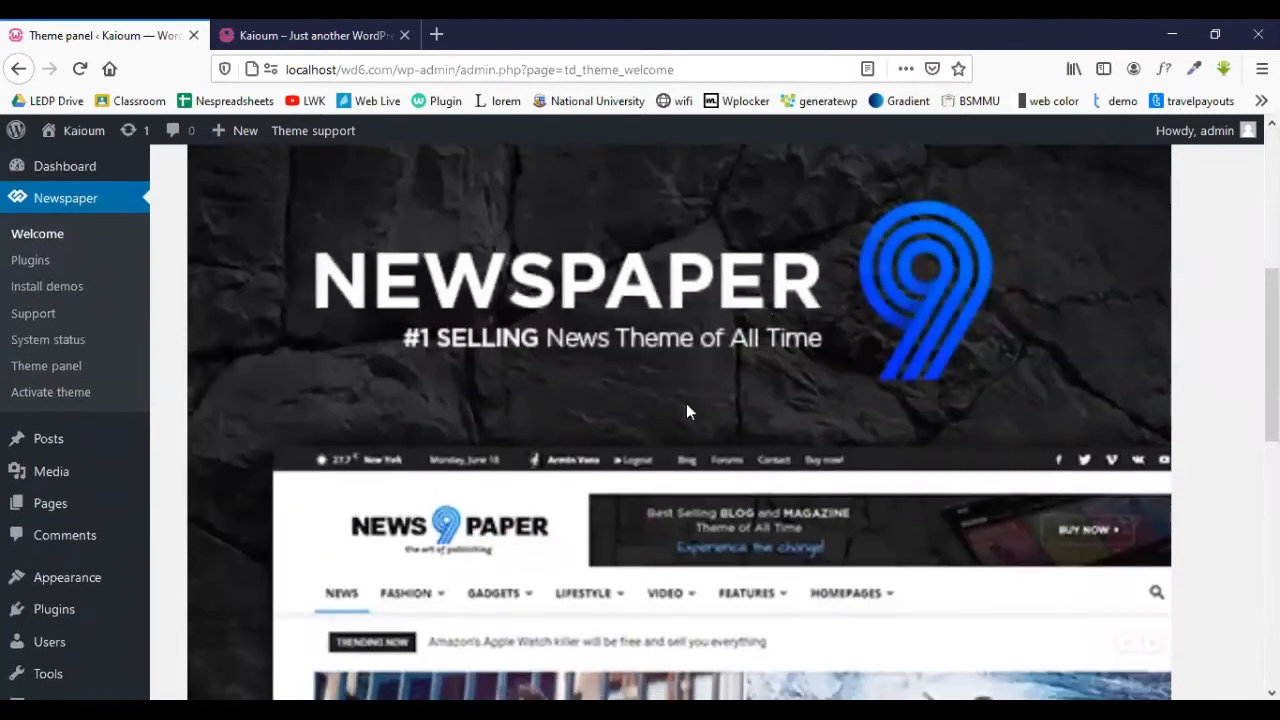
- Highlight the Support forum, Docs and learning, and Video tutorials headings
scroll(686, 411, "down", 6)
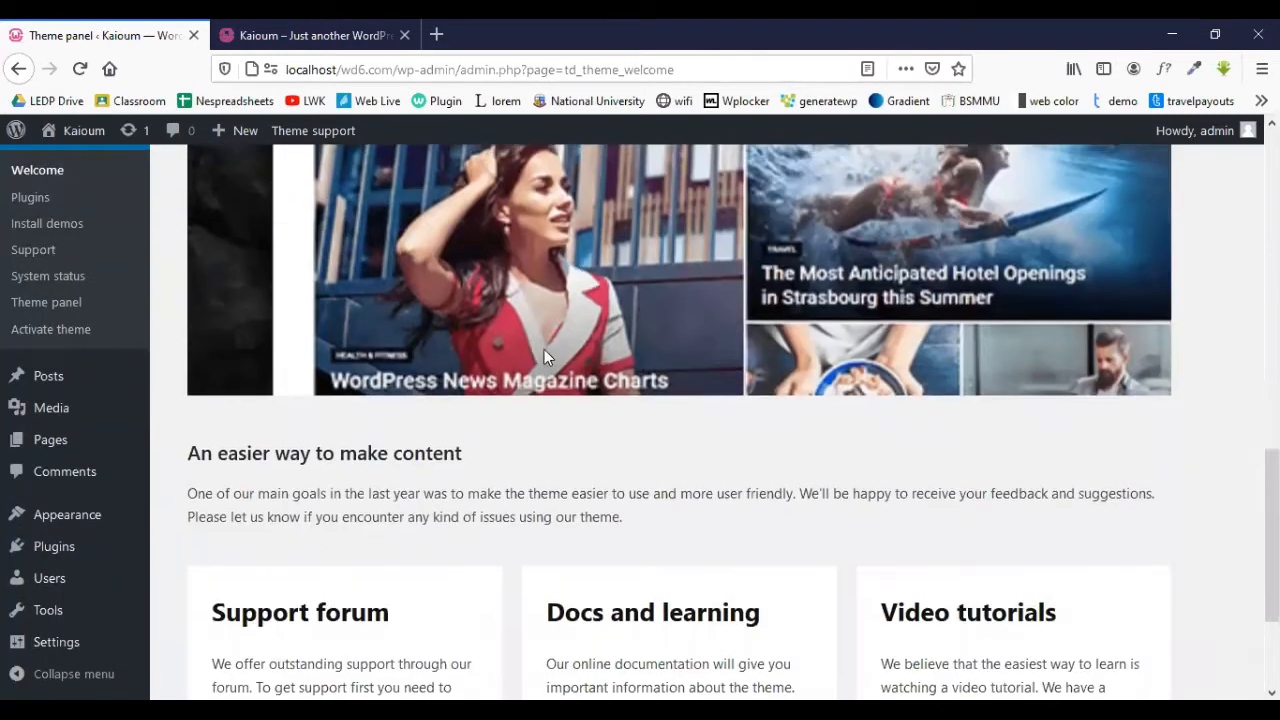
scroll(545, 355, "down", 3)
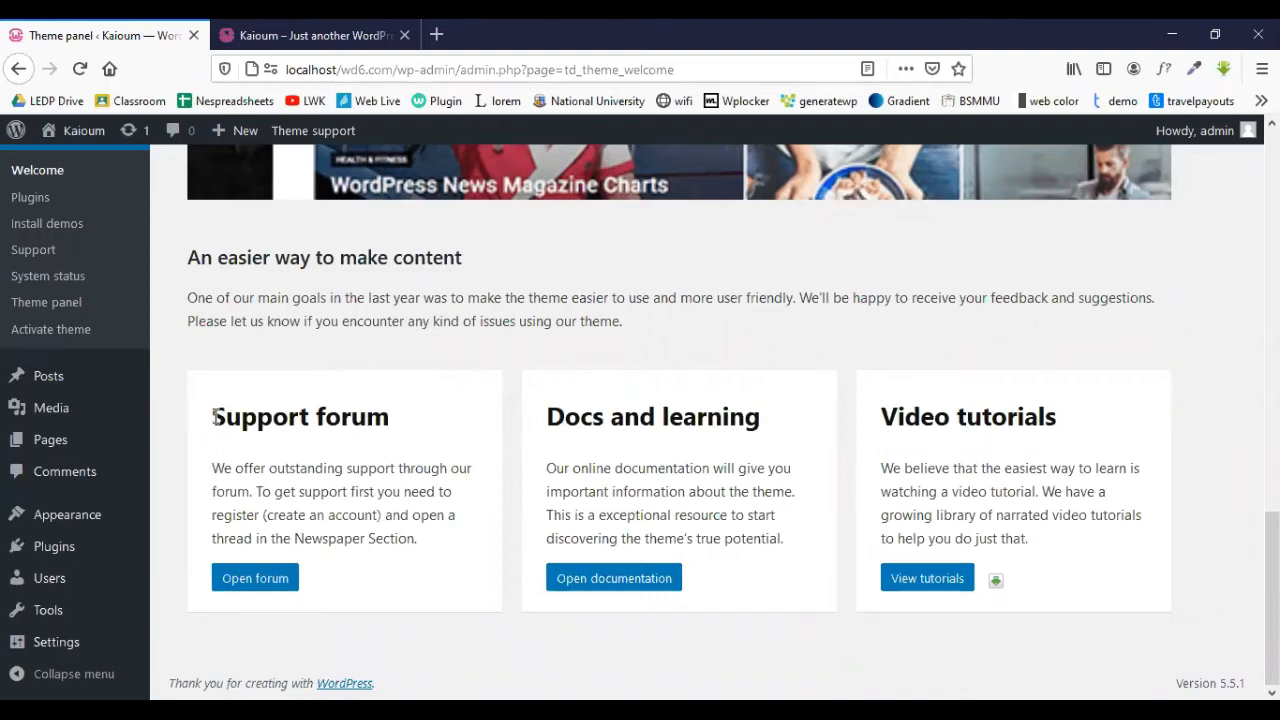
left_click_drag(214, 417, 408, 440)
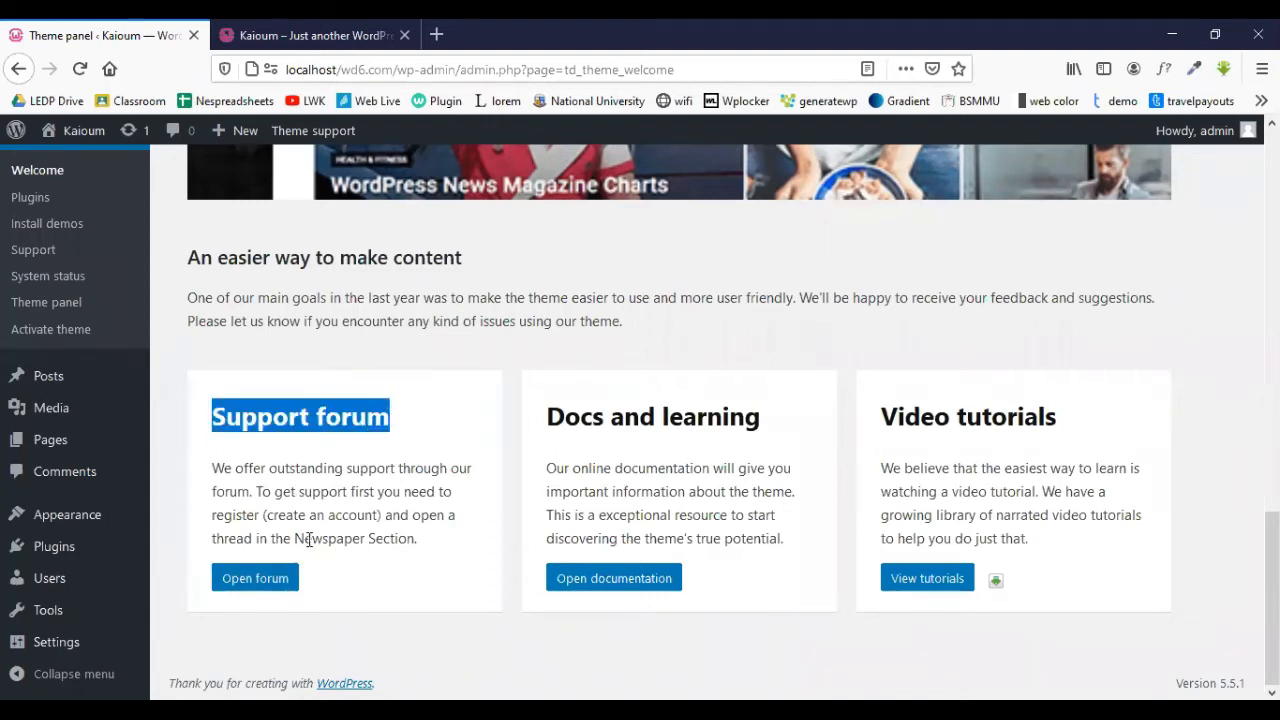
left_click_drag(550, 410, 785, 430)
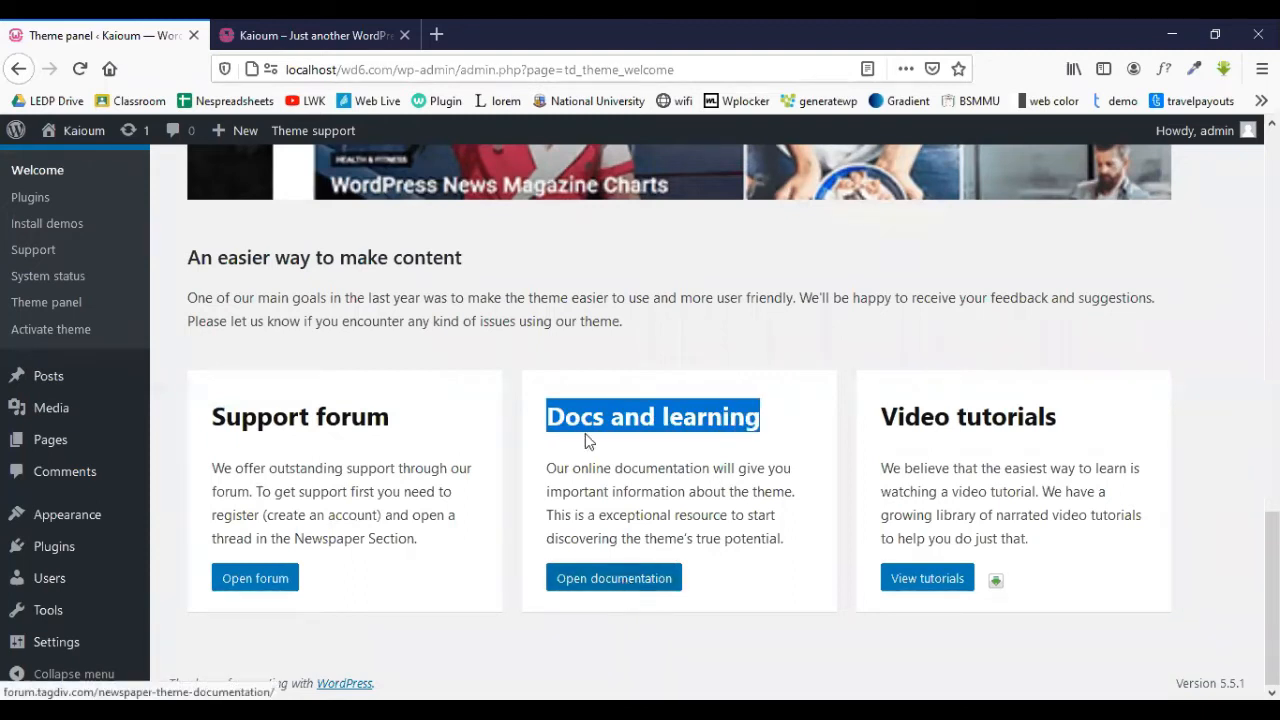
left_click(605, 398)
left_click_drag(557, 418, 770, 430)
left_click_drag(883, 423, 1071, 437)
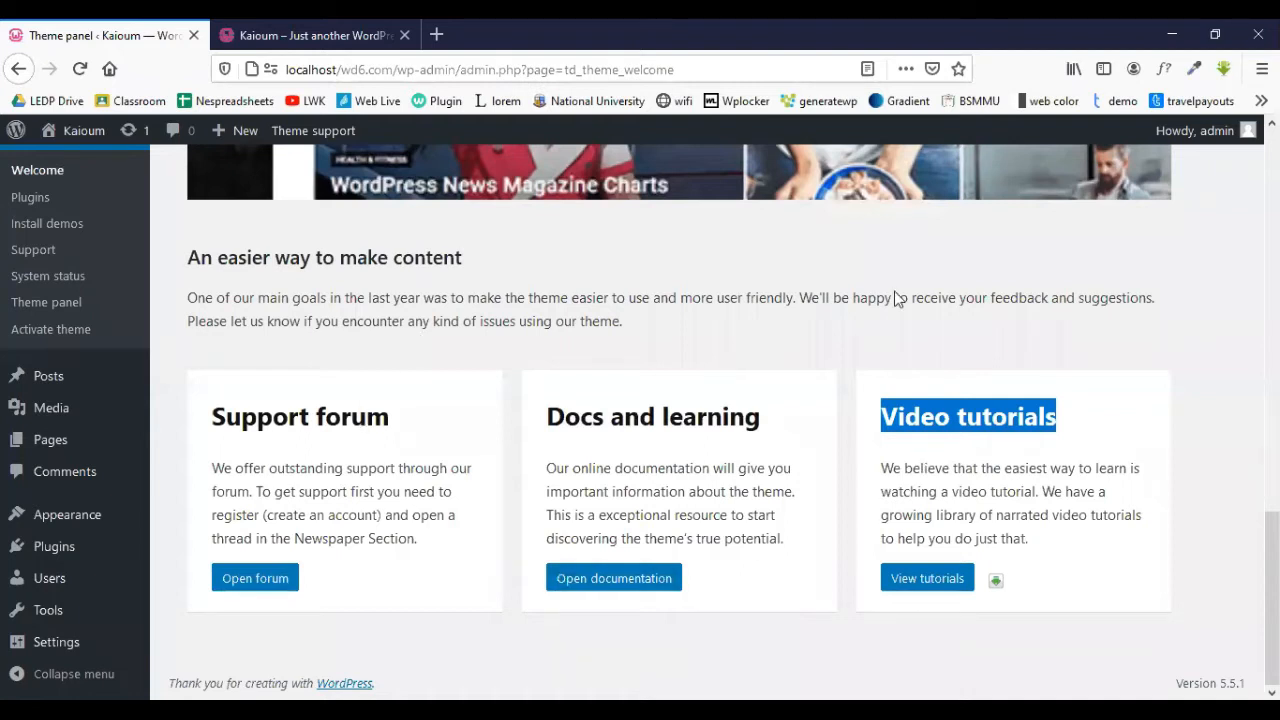
scroll(380, 335, "up", 15)
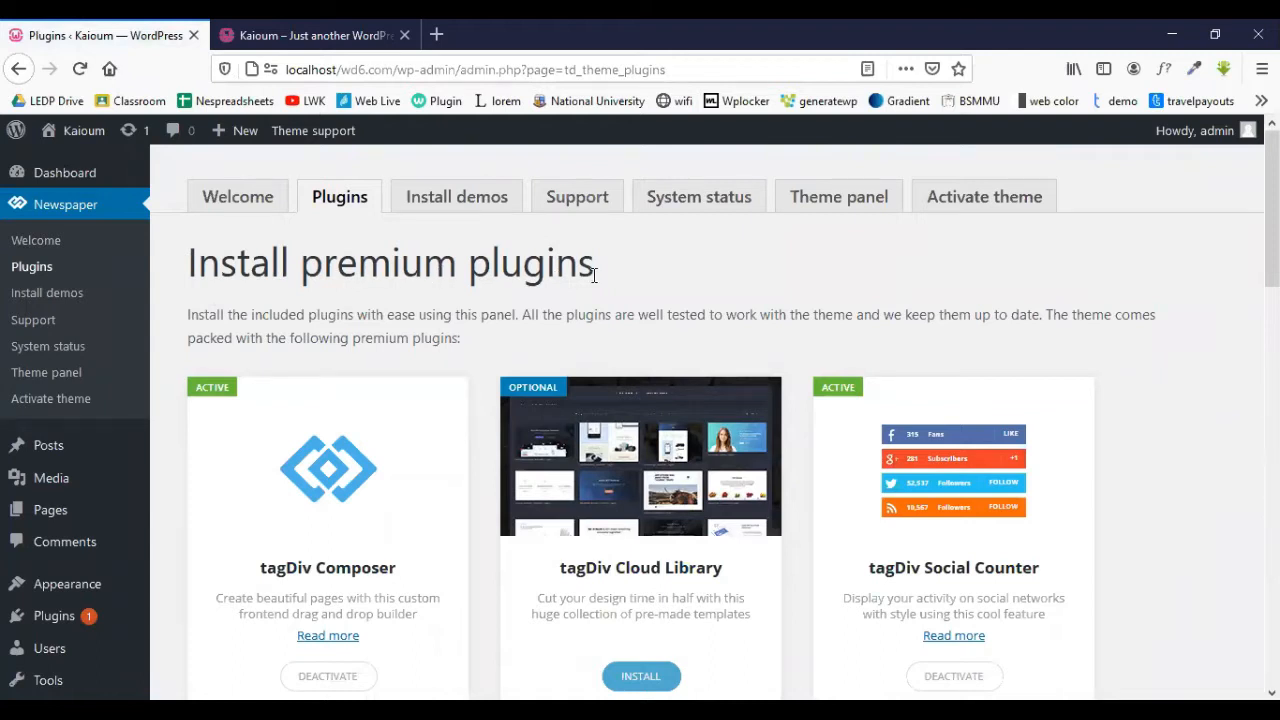
- Scroll through the Newspaper premium plugin cards, then go to the About WordPress page
scroll(593, 274, "down", 3)
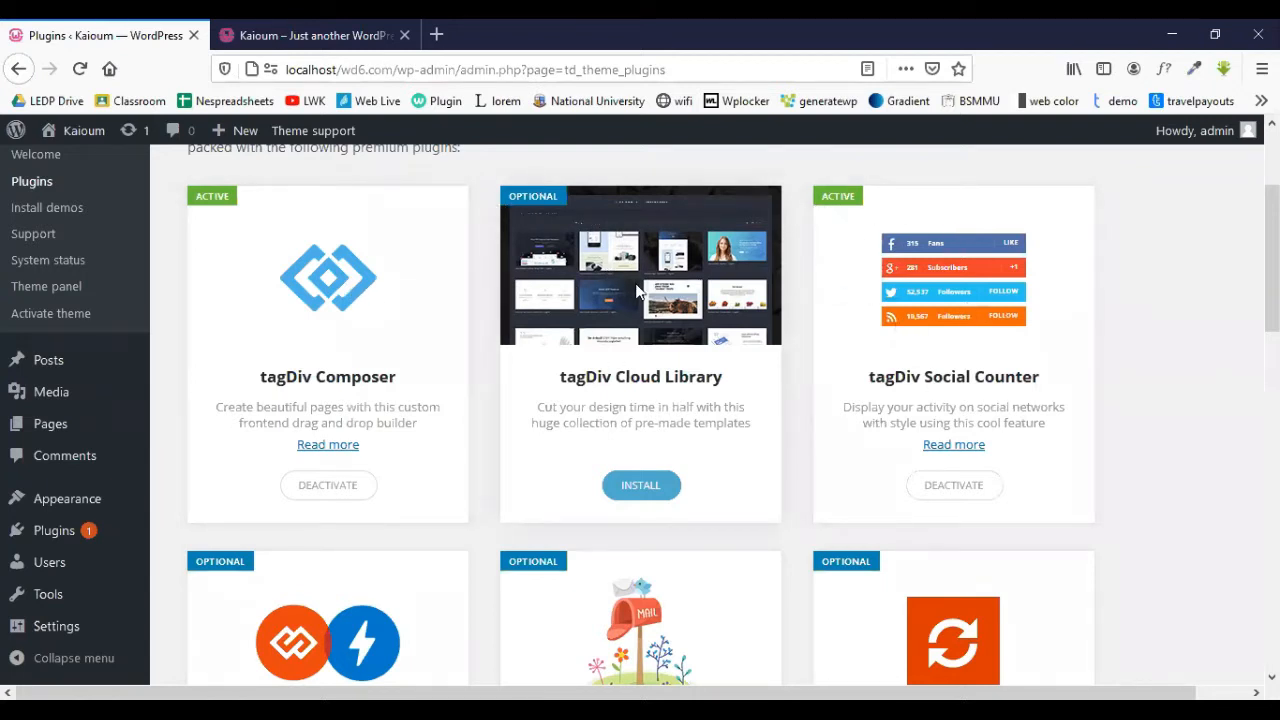
scroll(637, 291, "down", 2)
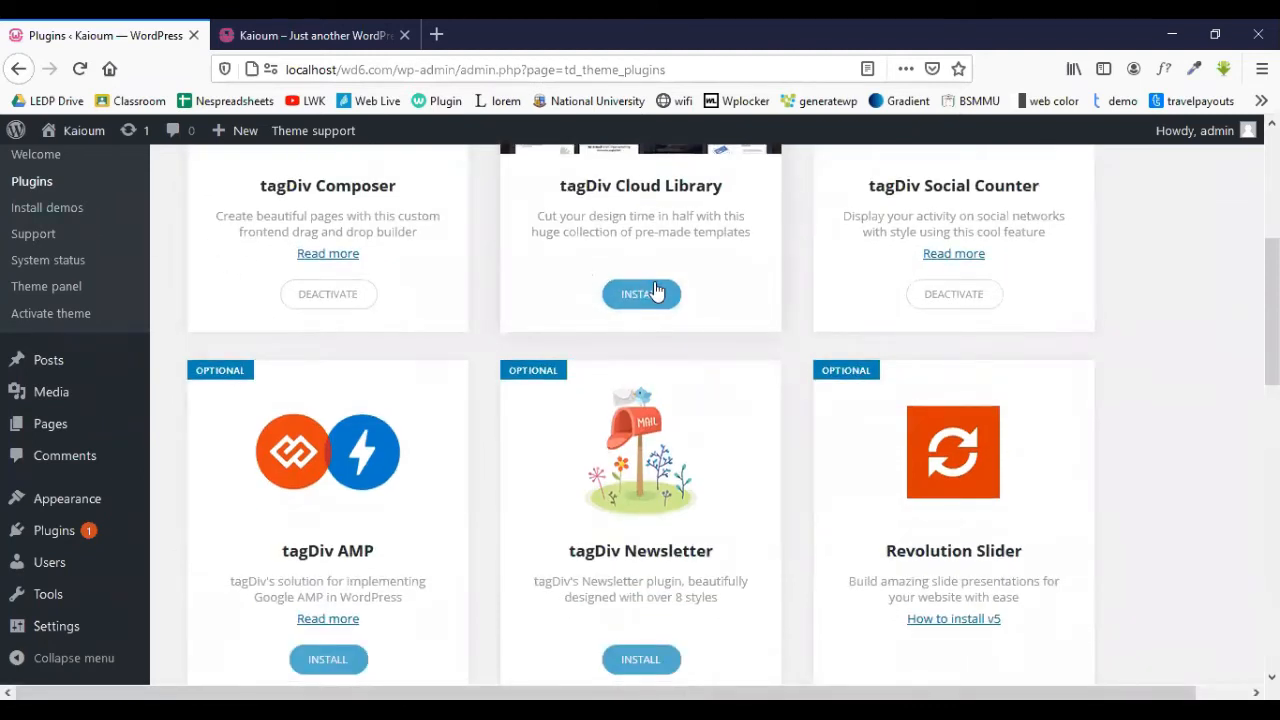
scroll(652, 288, "up", 1)
scroll(478, 295, "up", 2)
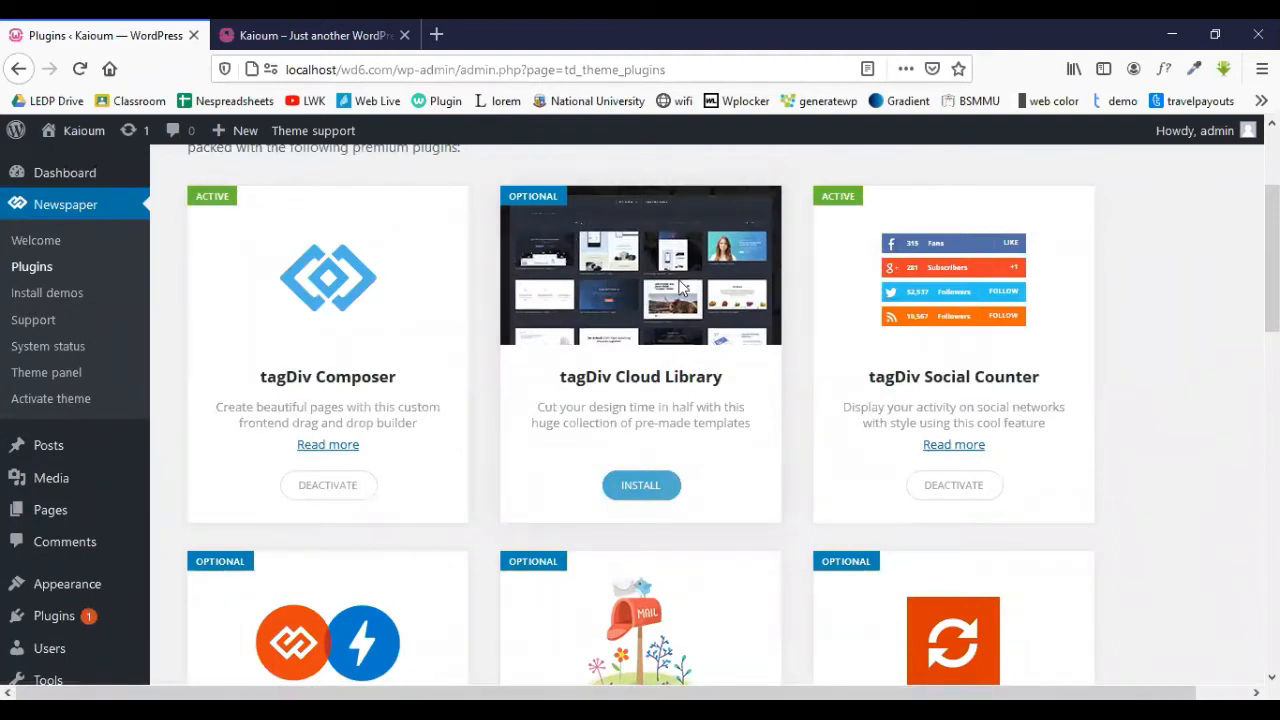
scroll(558, 394, "down", 2)
scroll(672, 482, "down", 5)
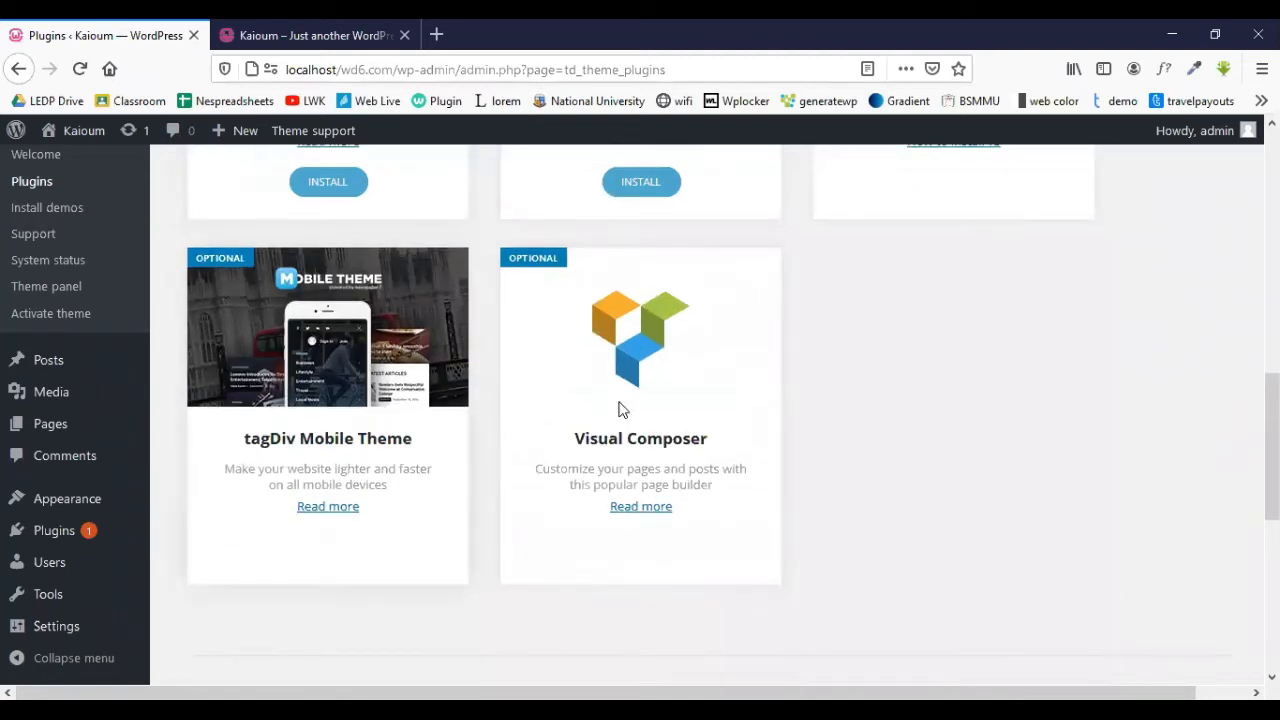
scroll(618, 410, "up", 7)
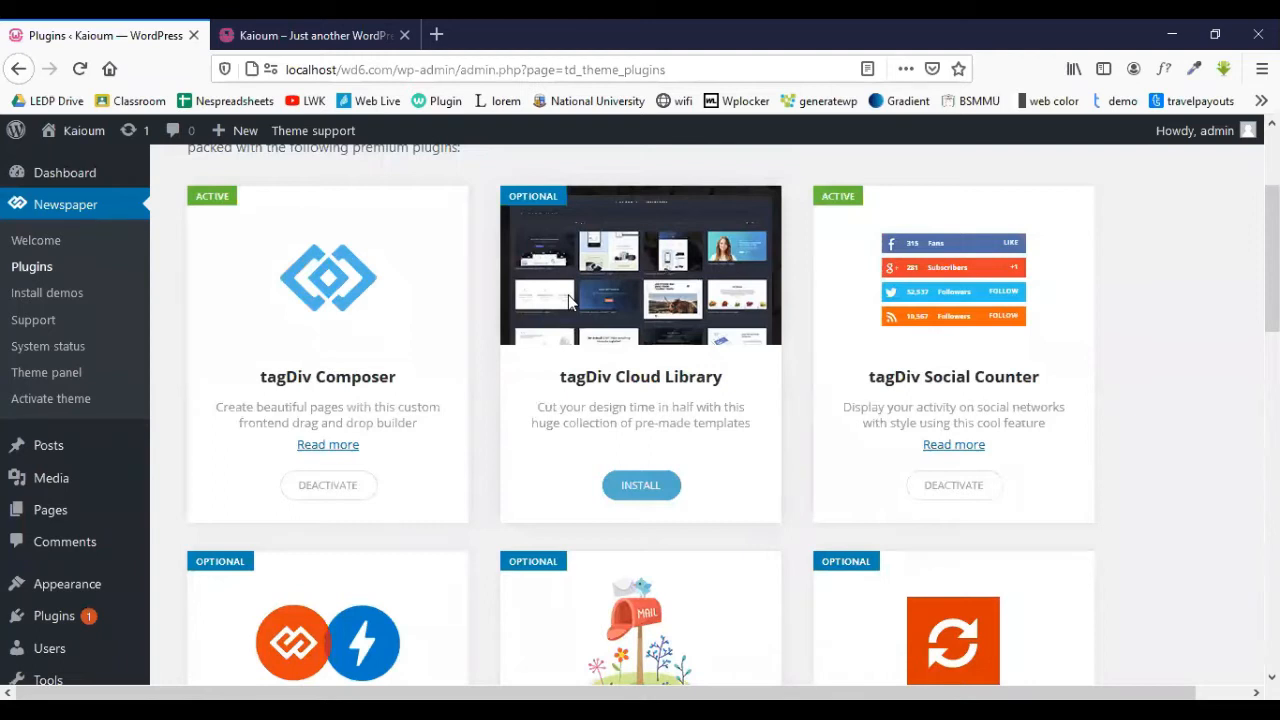
scroll(568, 300, "up", 2)
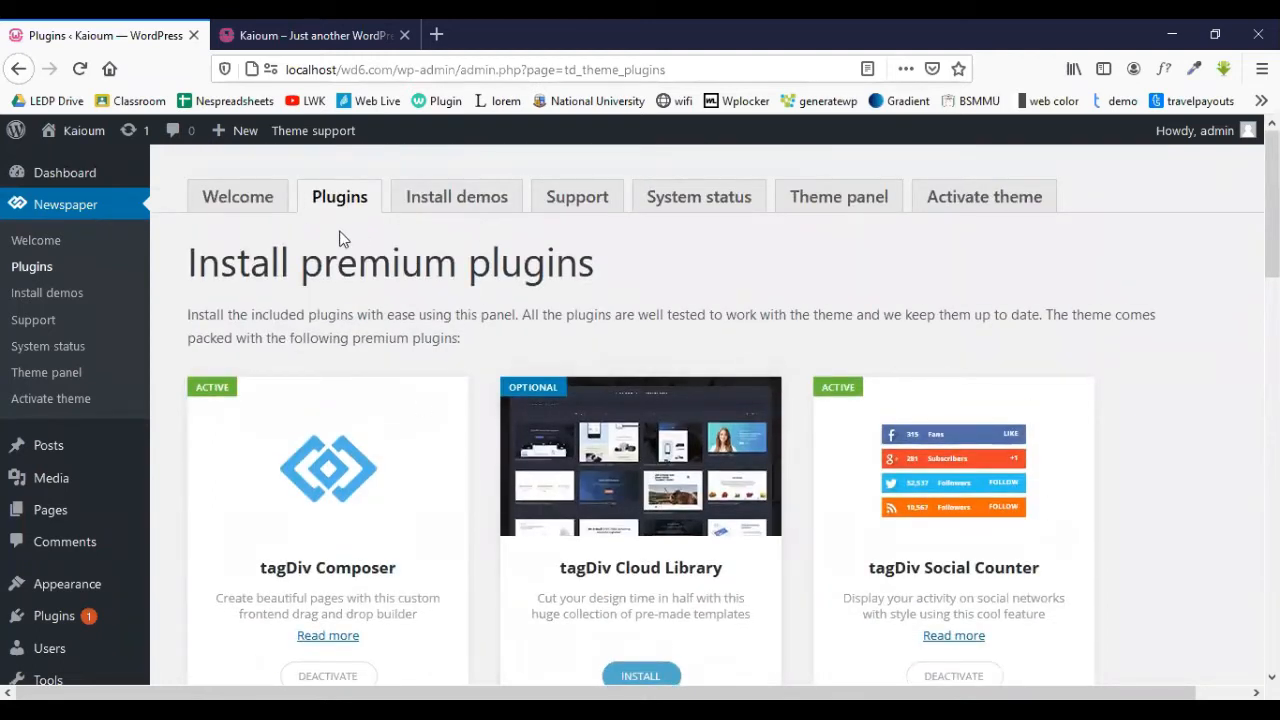
left_click(15, 134)
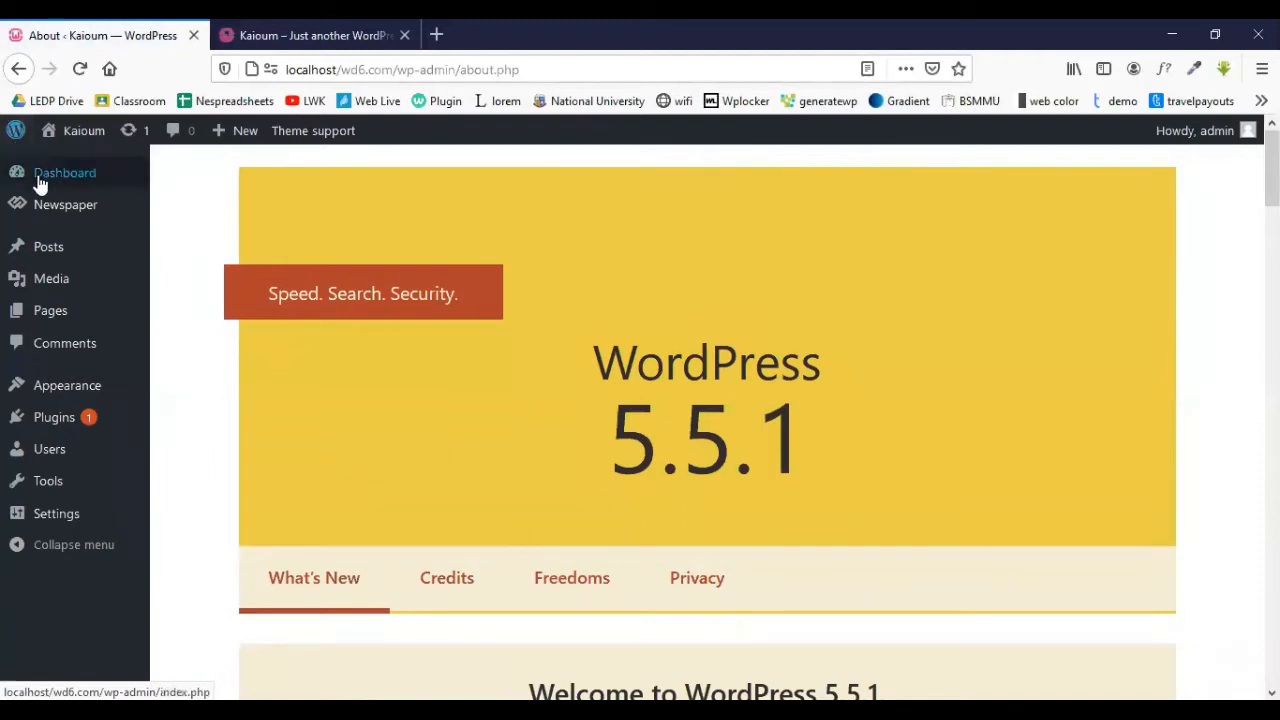
- Browse the admin sidebar menus, looking for the Newspaper theme panel entry
mouse_move(44, 220)
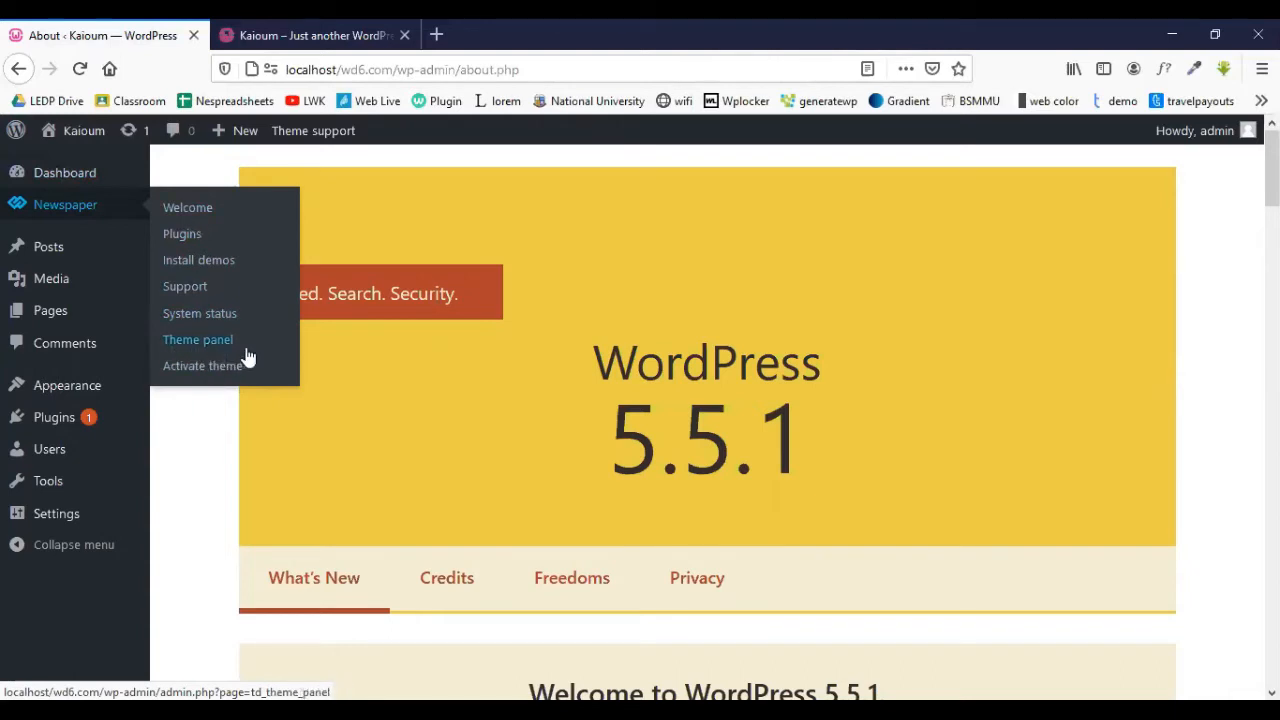
mouse_move(117, 257)
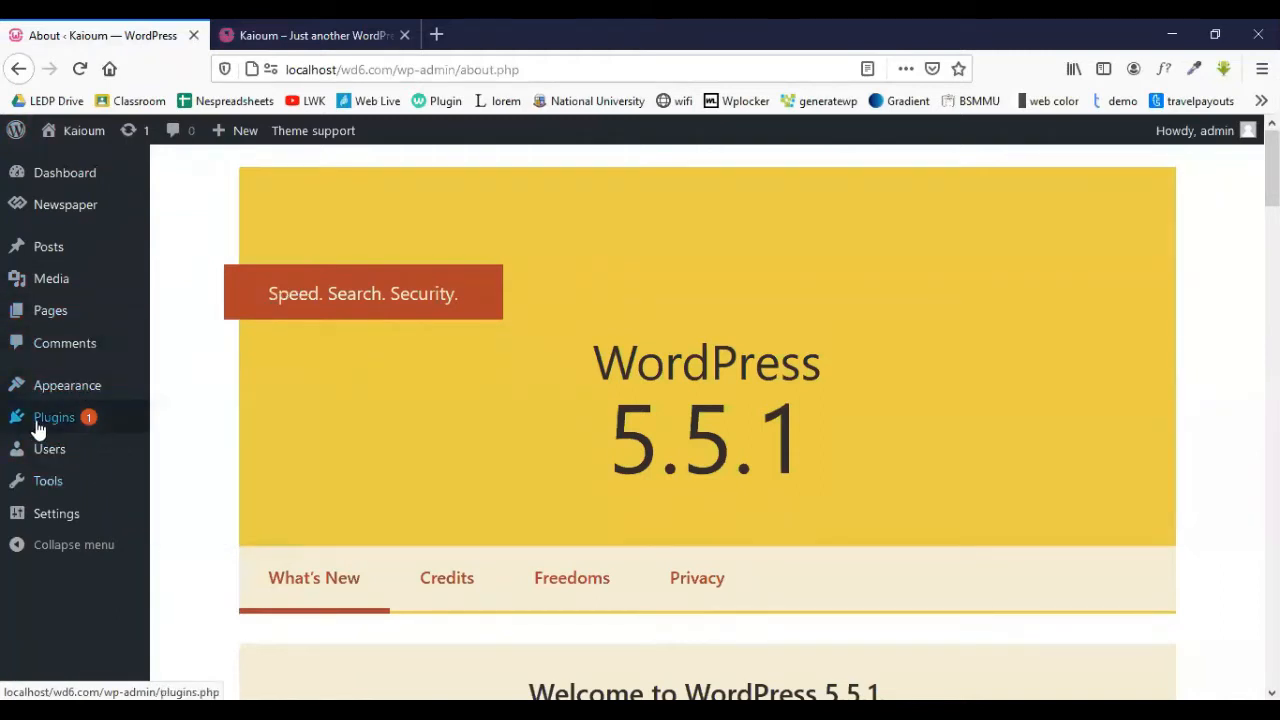
mouse_move(58, 497)
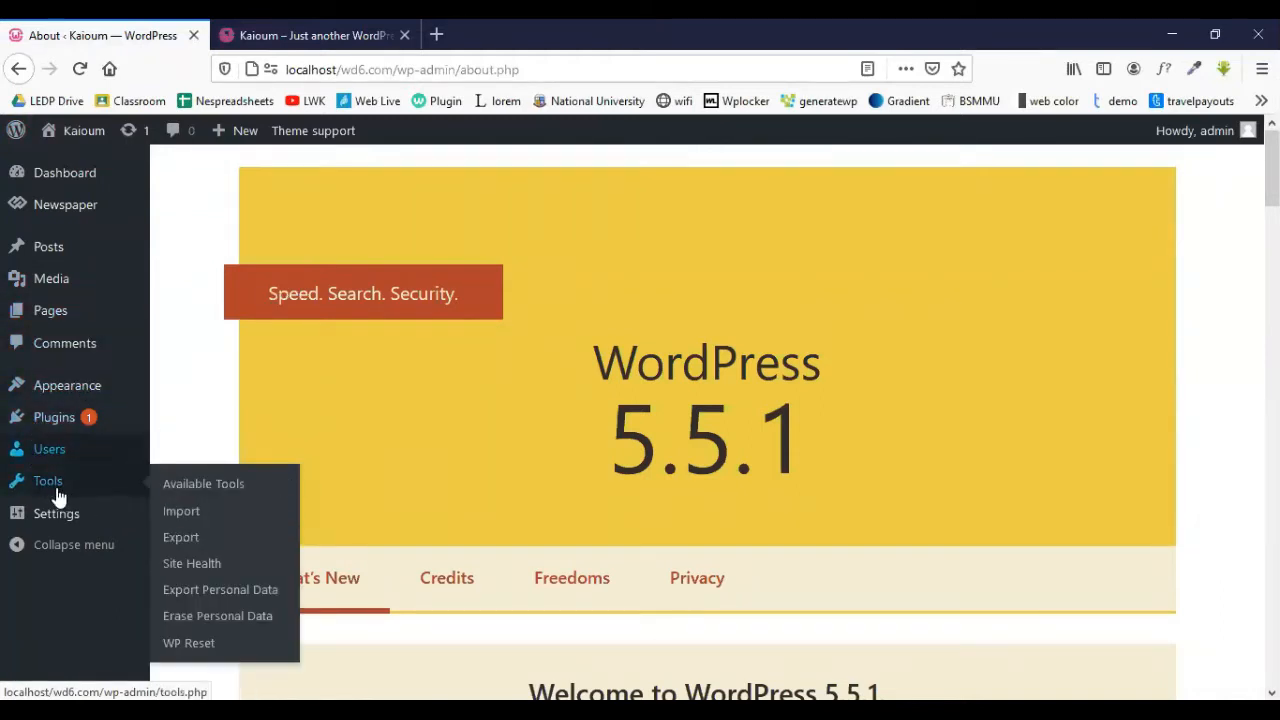
mouse_move(60, 520)
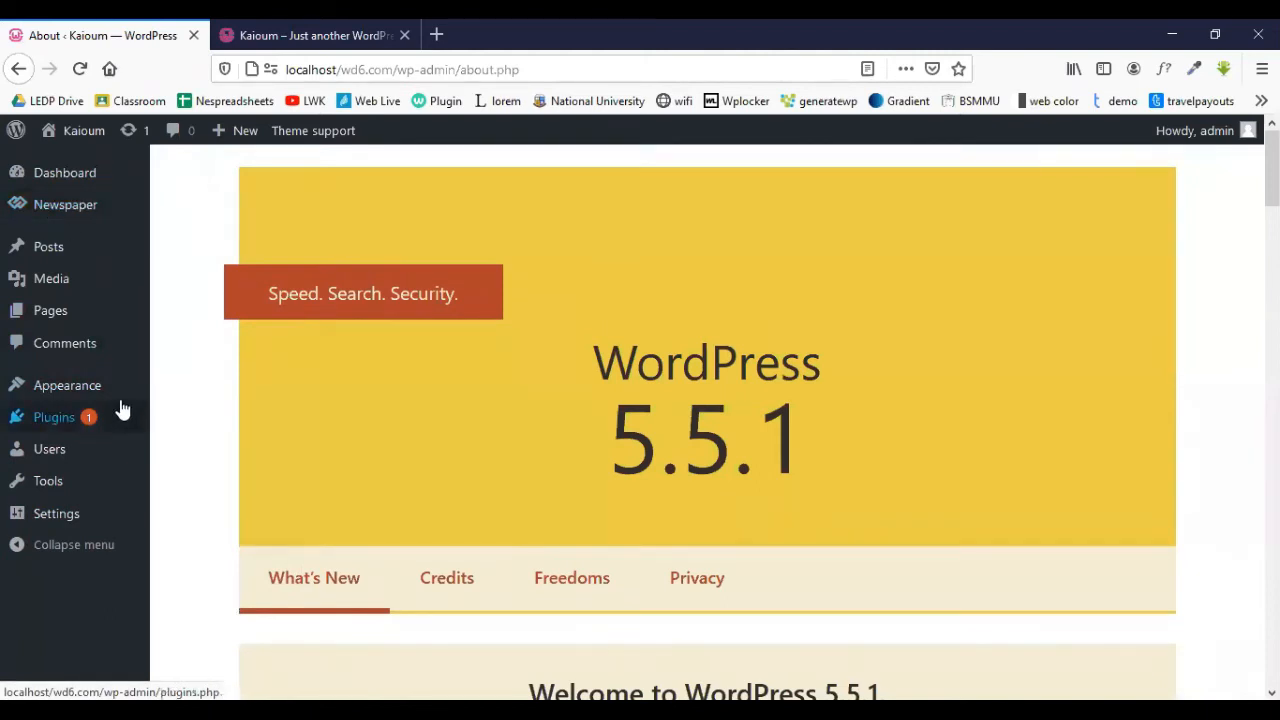
mouse_move(107, 398)
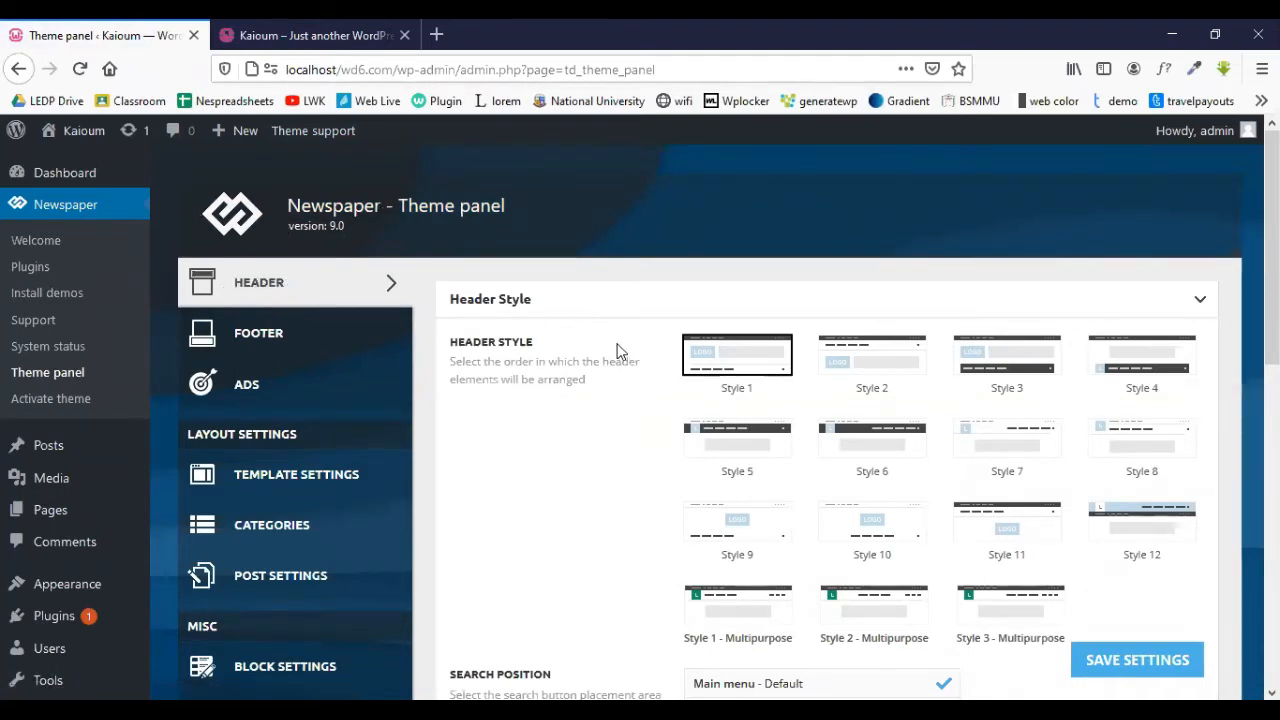
- Scroll the Header settings and expand the Top Bar section to review it
scroll(583, 338, "down", 2)
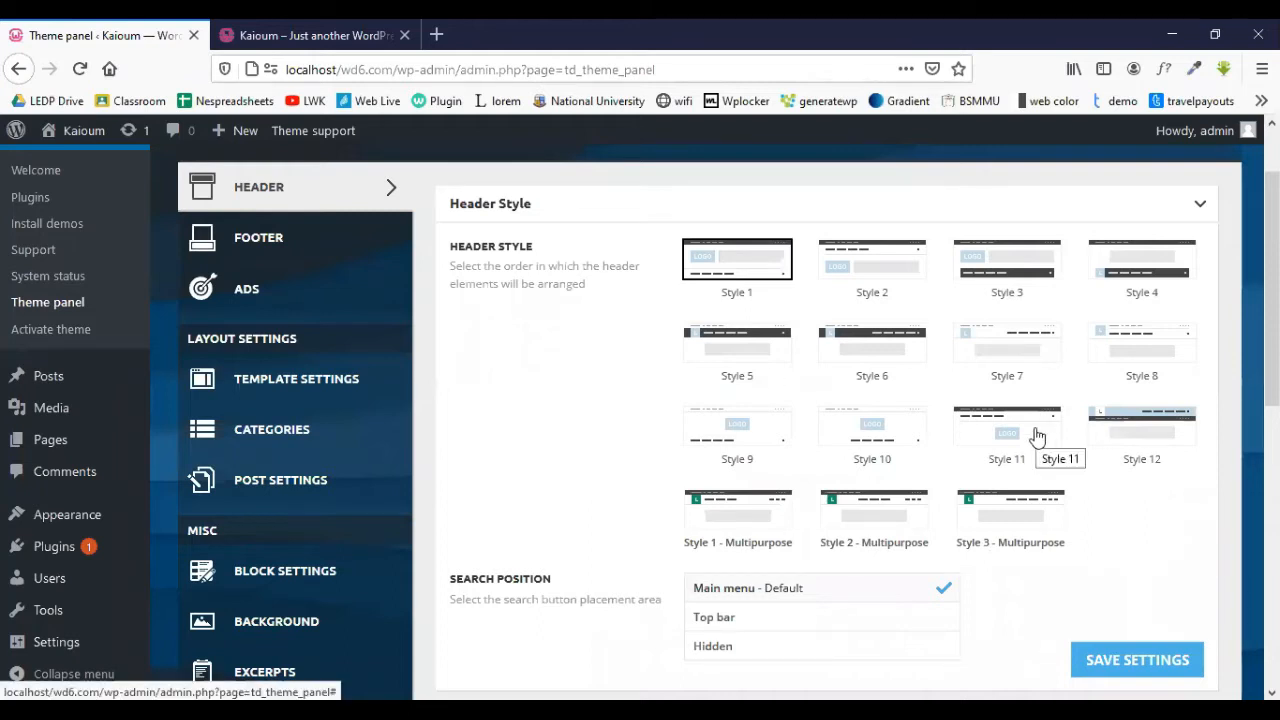
scroll(1037, 437, "down", 4)
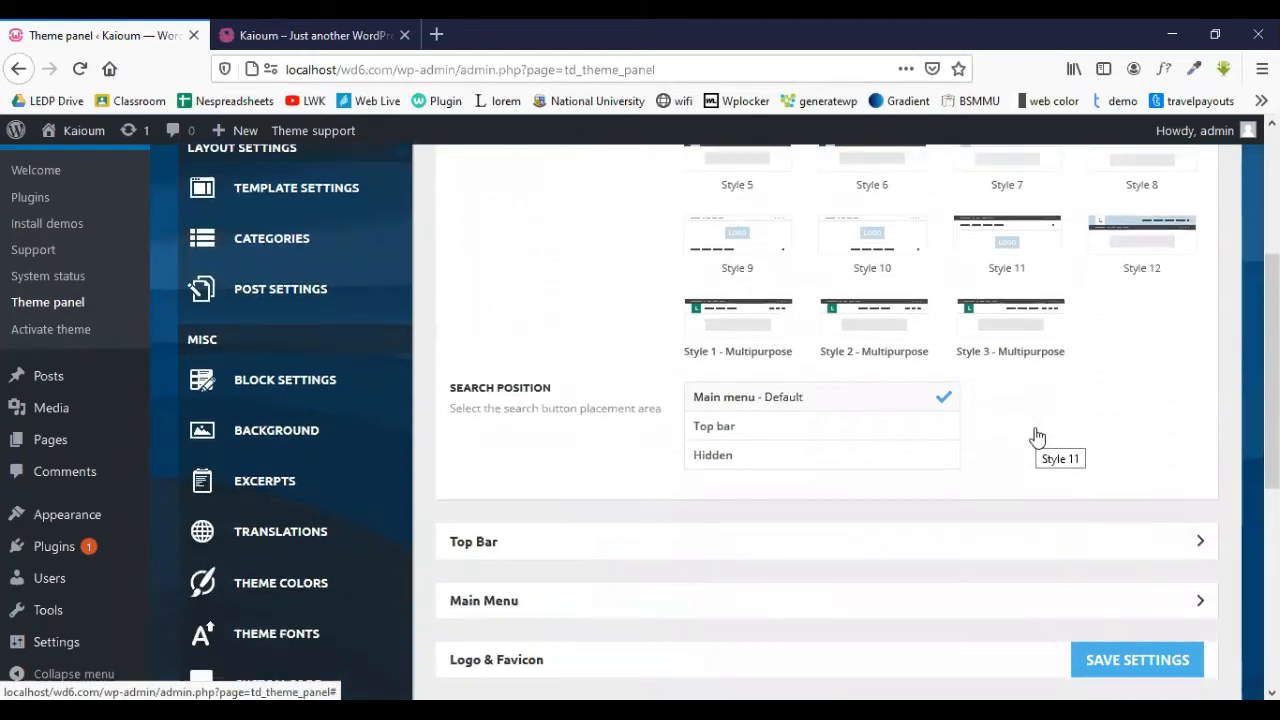
scroll(1034, 437, "down", 2)
scroll(960, 415, "up", 1)
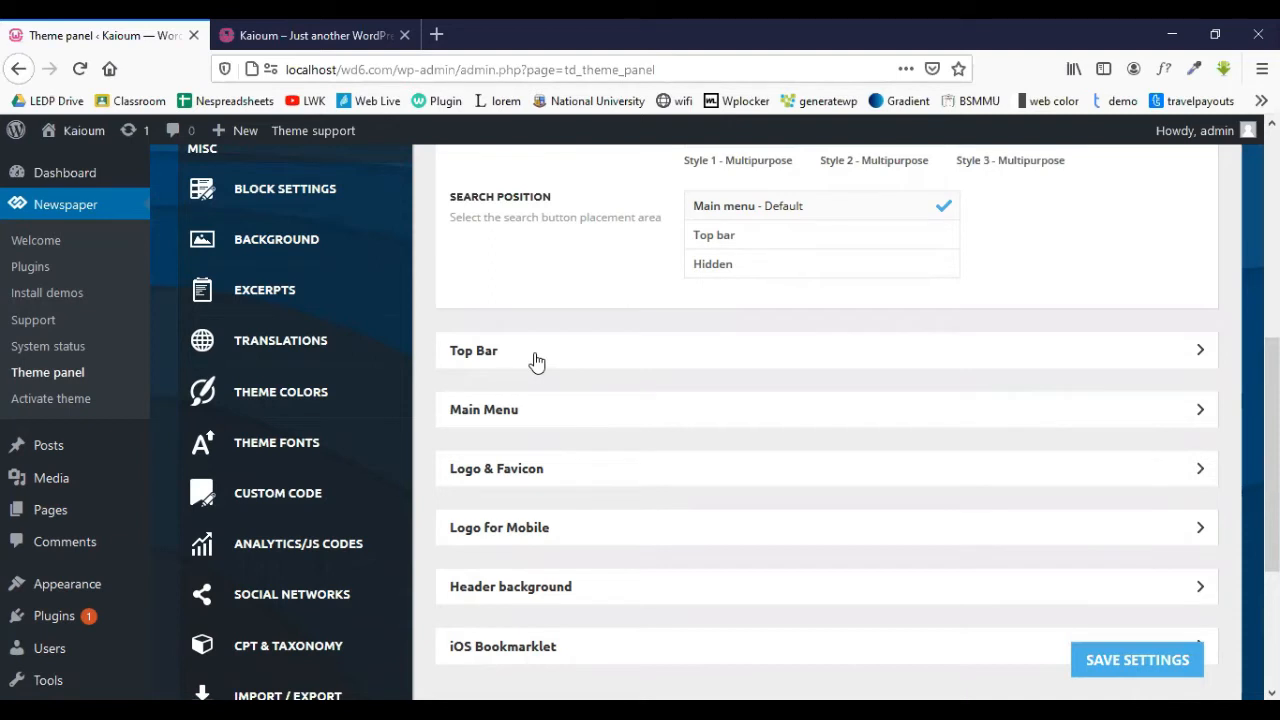
left_click(500, 358)
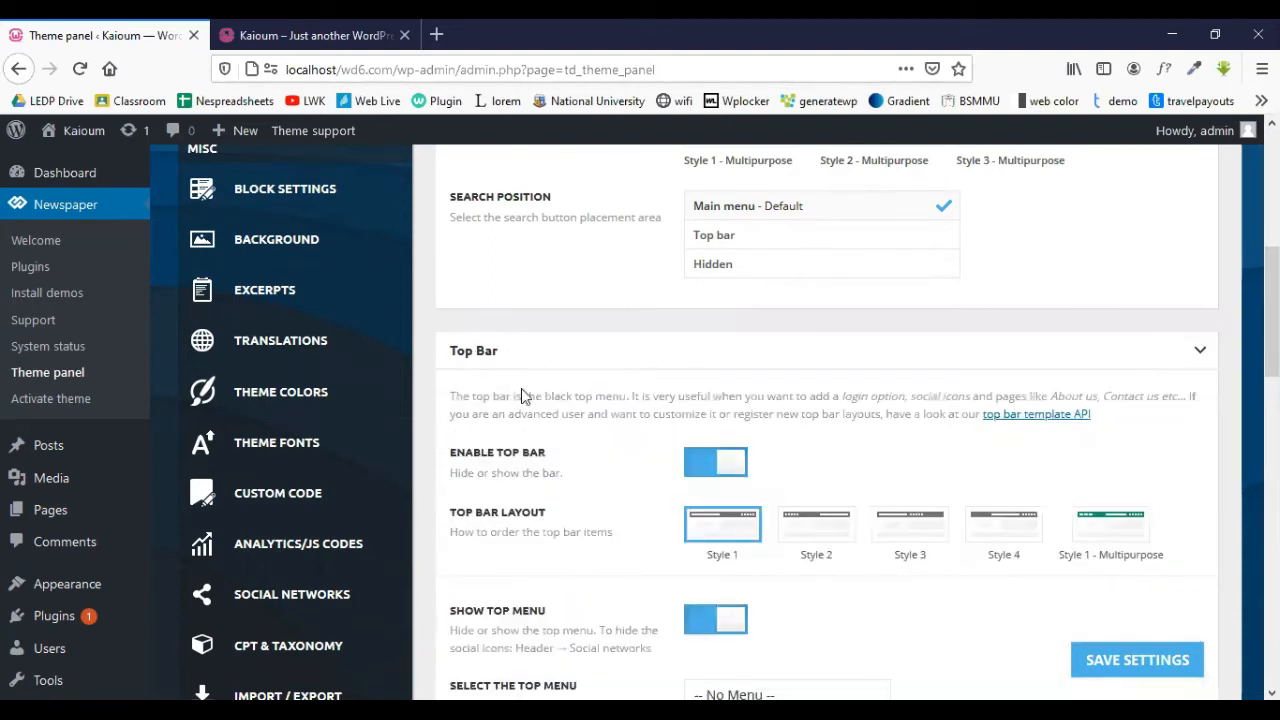
scroll(636, 416, "down", 7)
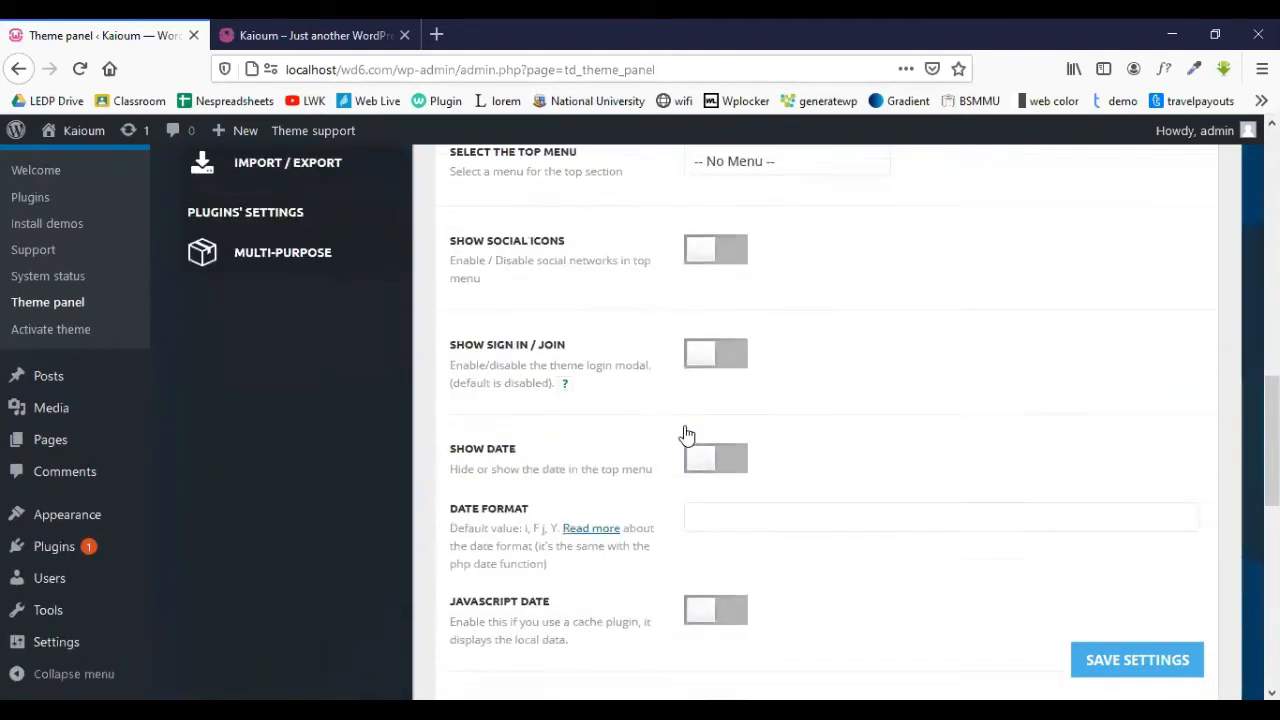
scroll(686, 434, "down", 5)
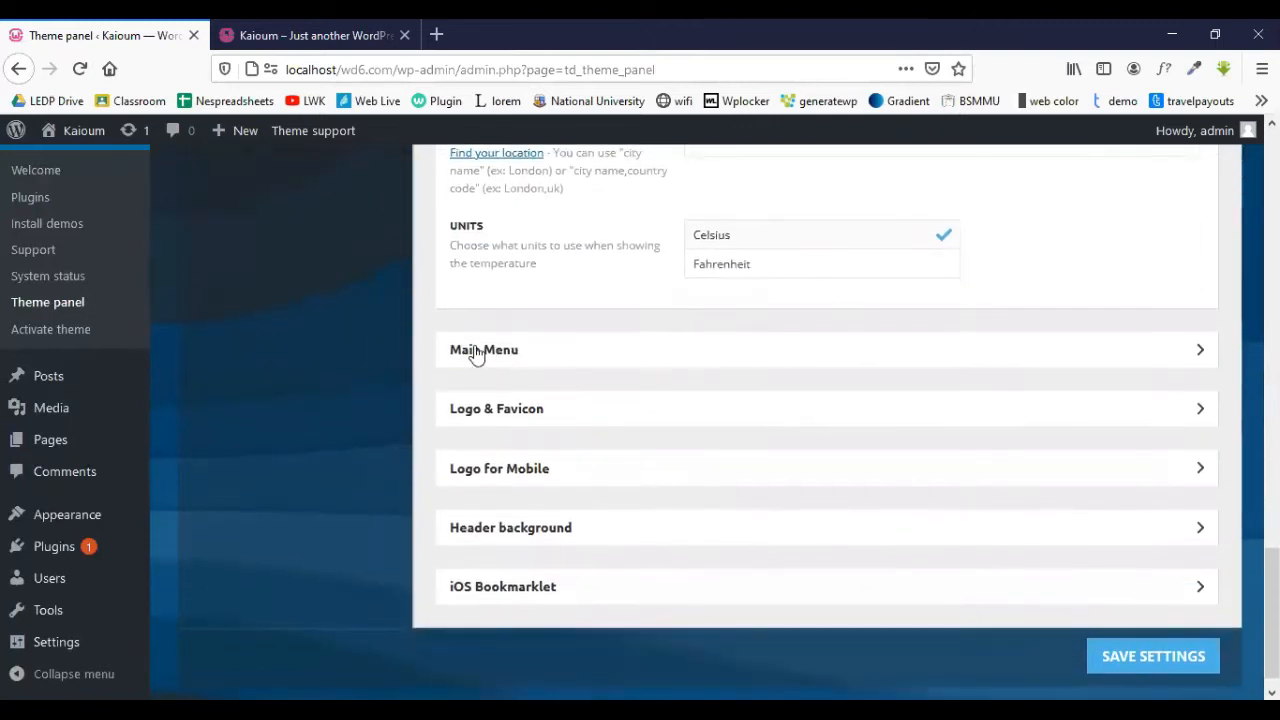
- Expand the Main Menu settings and scroll through them
left_click(589, 358)
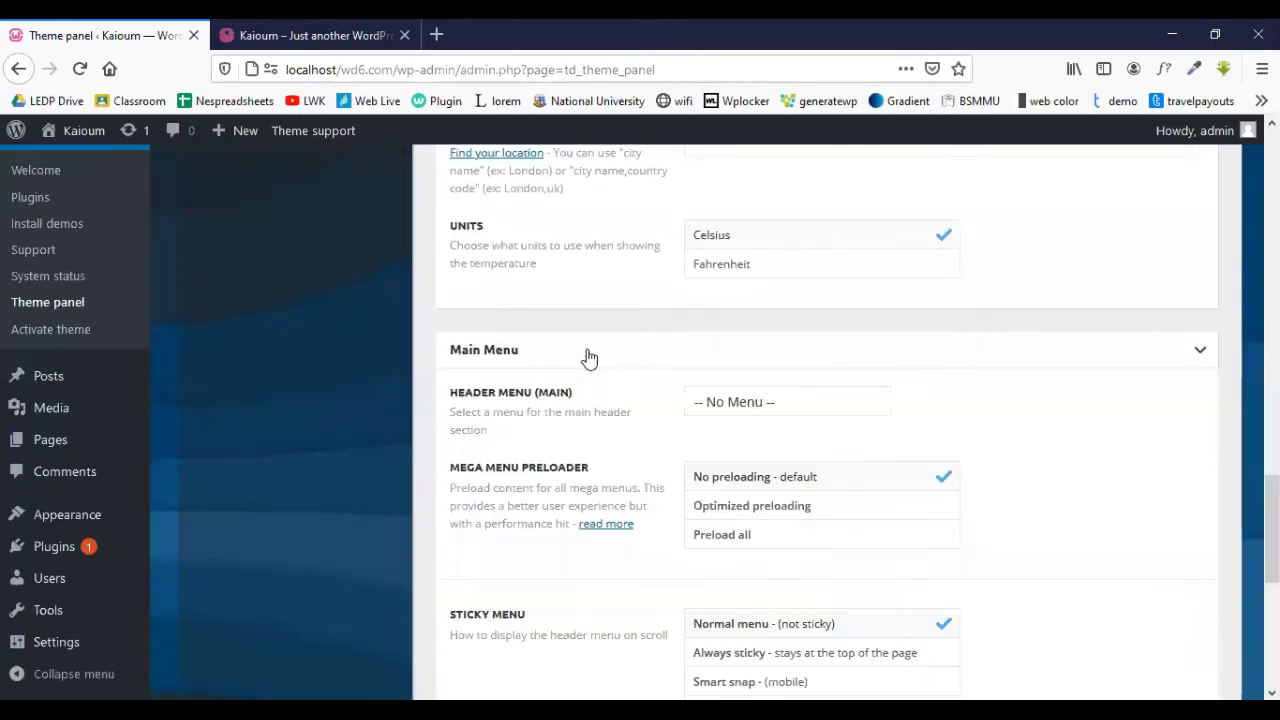
scroll(620, 346, "down", 3)
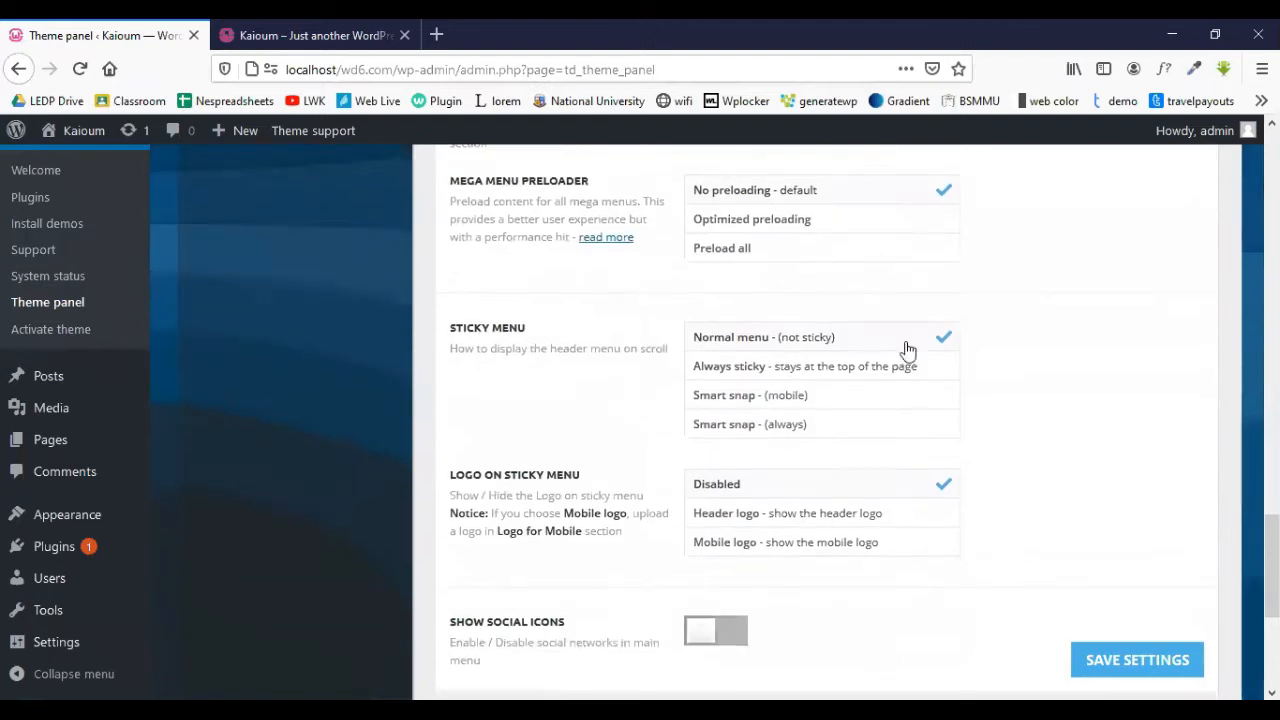
scroll(905, 345, "down", 3)
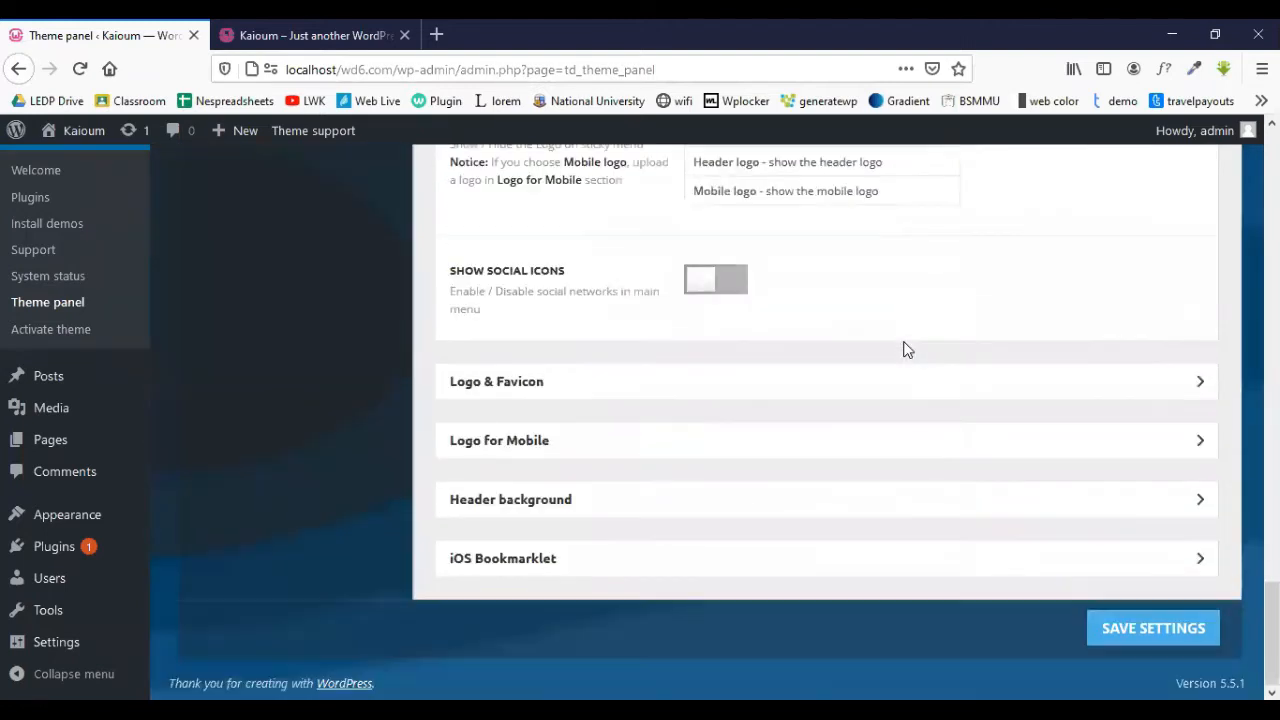
- Expand Logo & Favicon and review the logo, retina logo, favicon and text logo fields
left_click(596, 388)
scroll(566, 371, "down", 2)
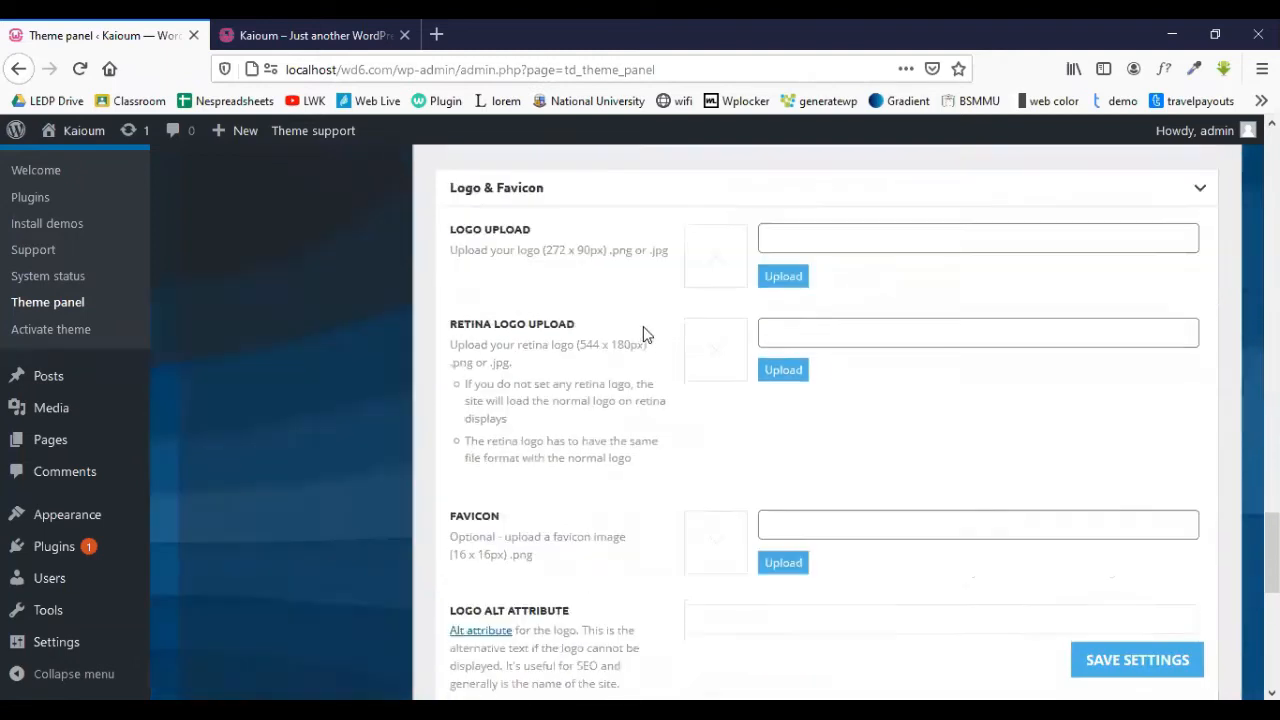
scroll(645, 330, "down", 6)
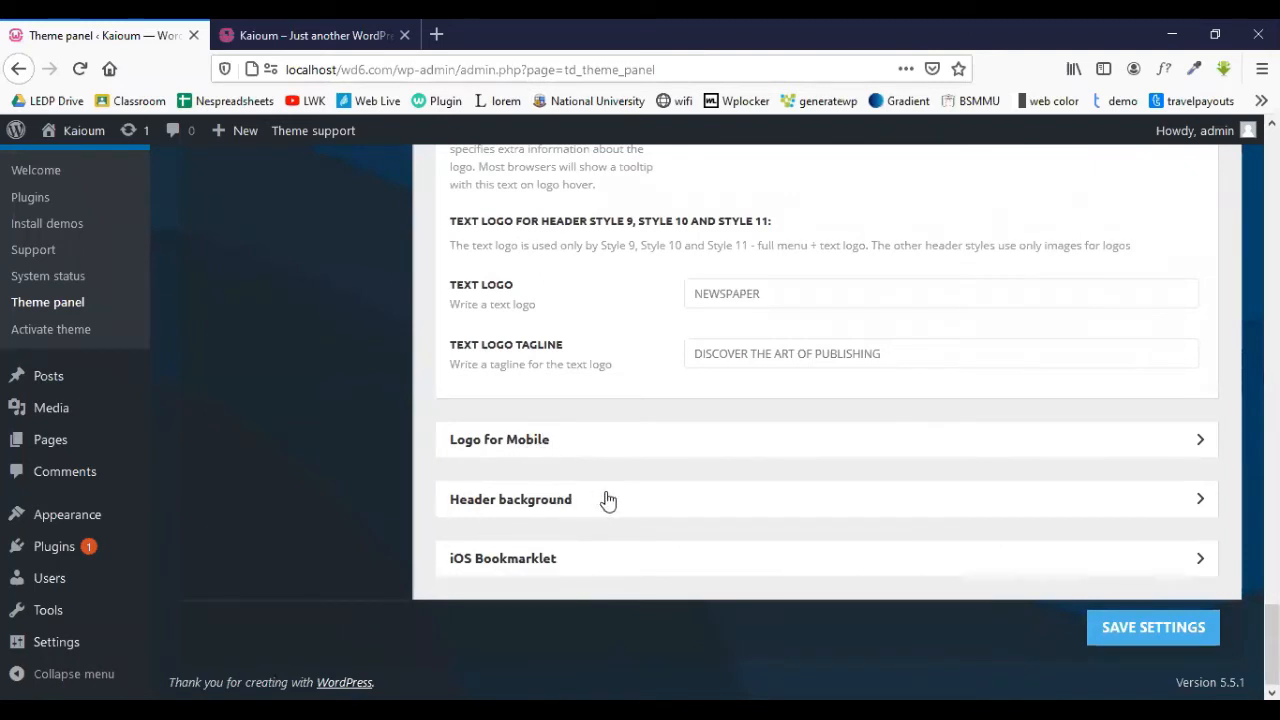
scroll(612, 497, "up", 20)
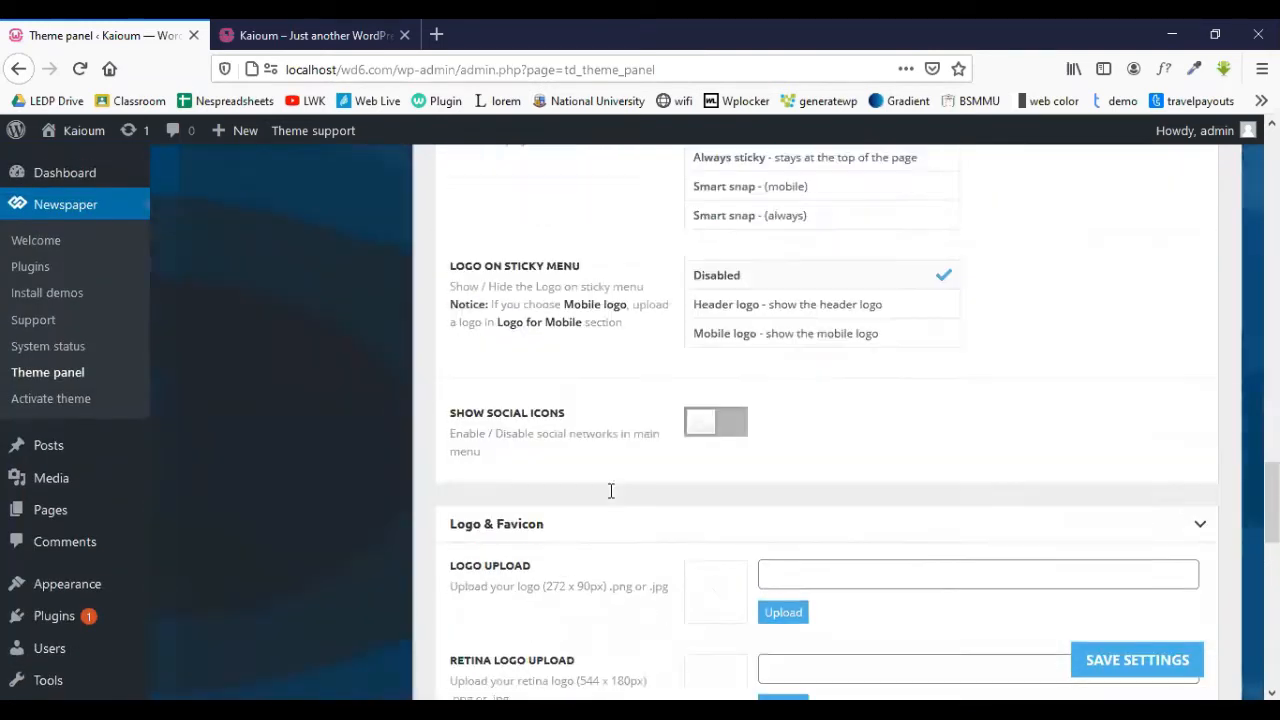
scroll(611, 490, "up", 15)
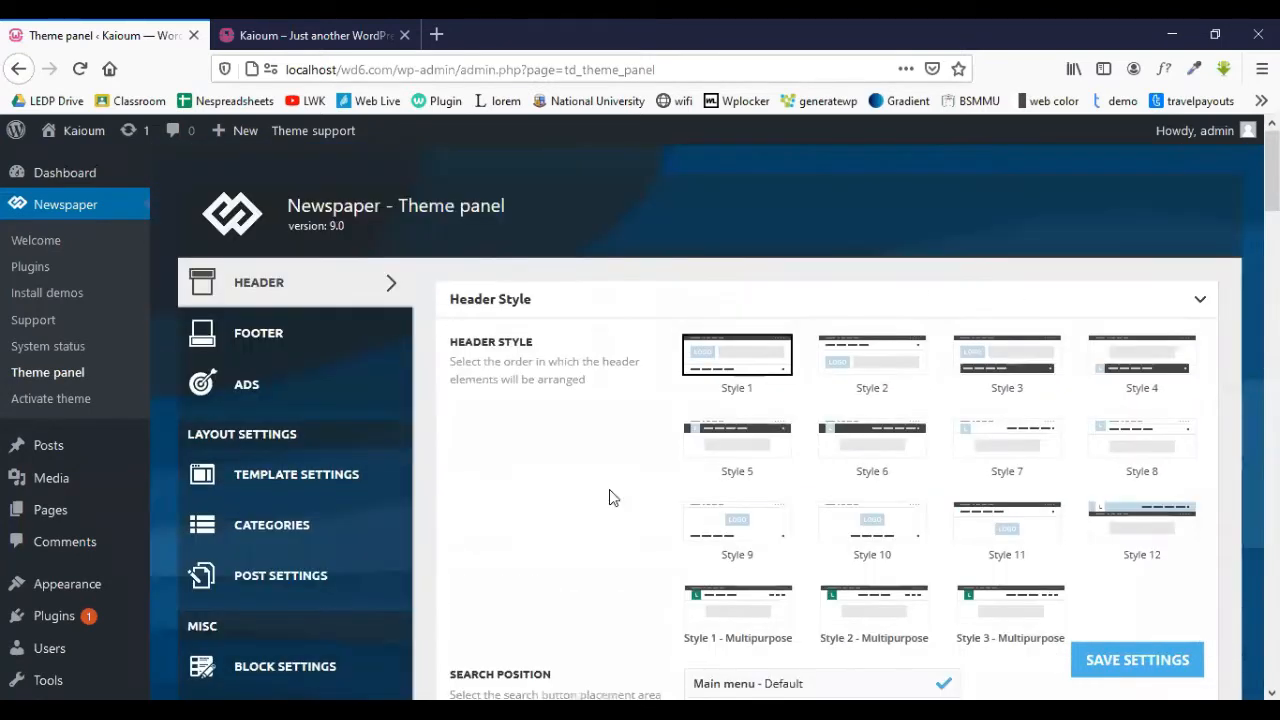
- Show the Newspaper theme's Footer settings and scroll through them
left_click(259, 343)
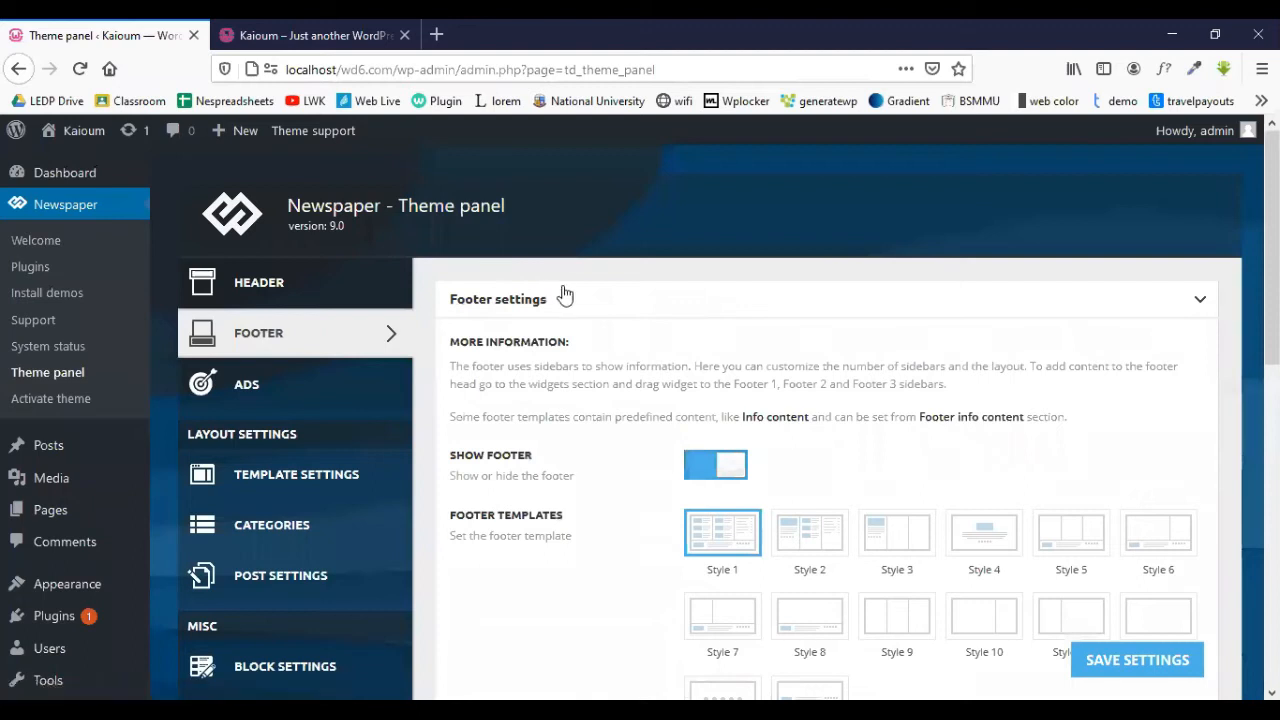
scroll(565, 294, "down", 8)
scroll(564, 294, "up", 8)
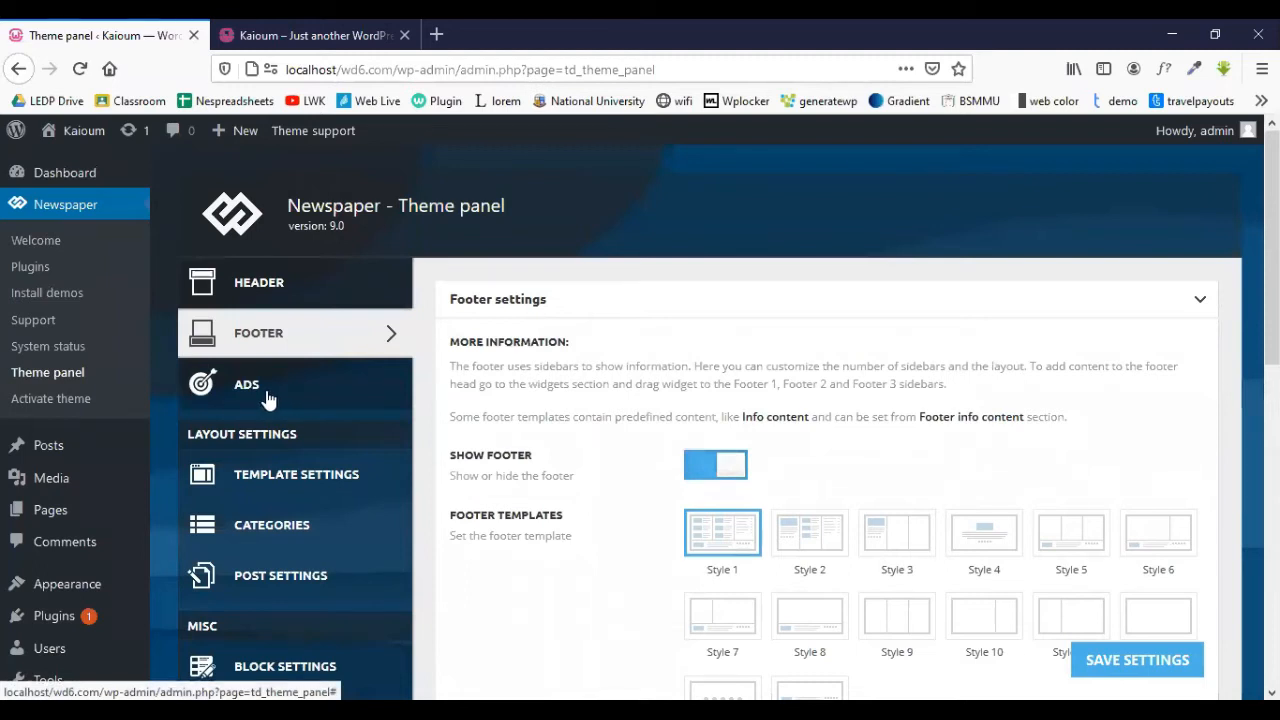
- Open the Ads section and review Header ad, Sidebar ad, Article top ad and Custom ads 1–5
left_click(268, 398)
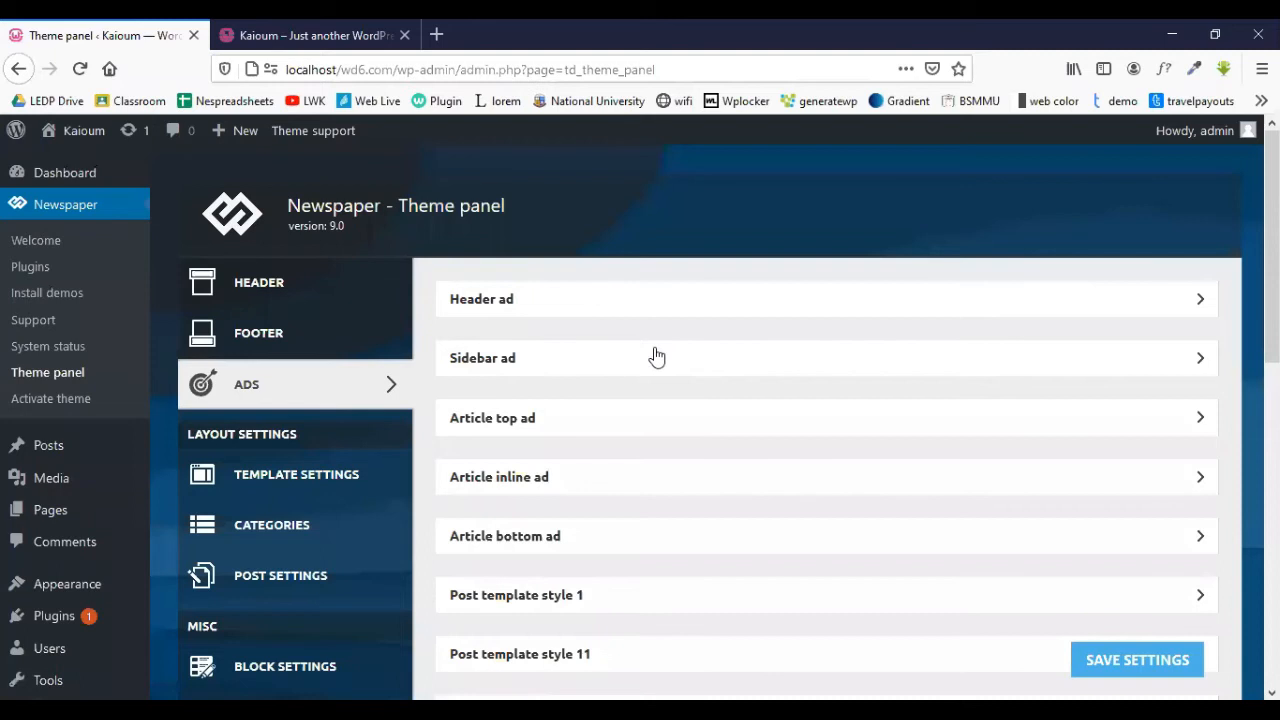
scroll(630, 307, "down", 4)
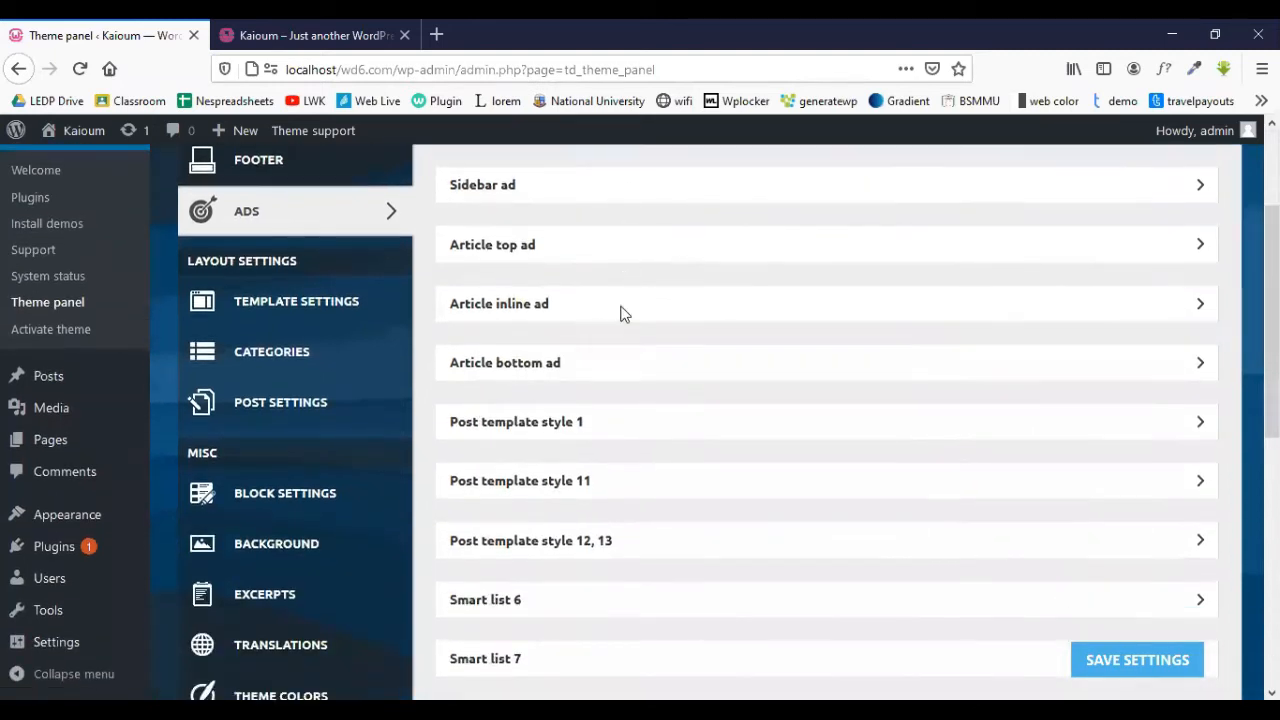
scroll(565, 278, "down", 4)
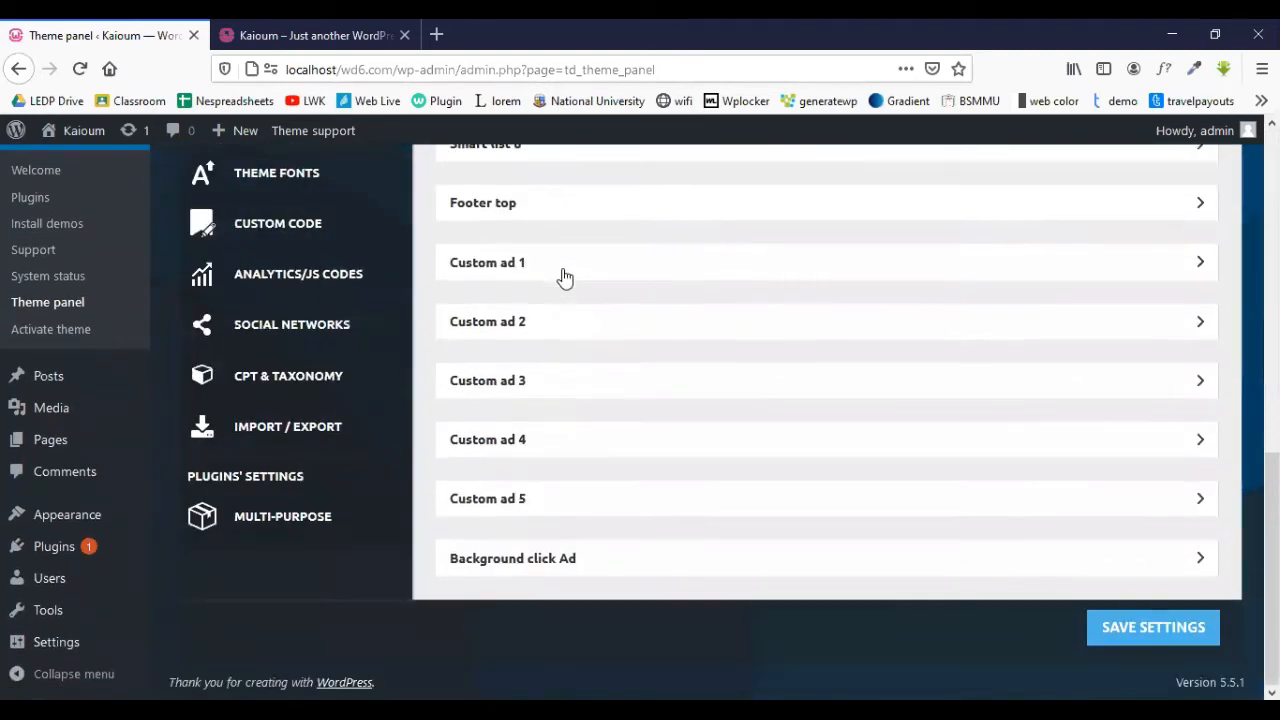
scroll(563, 277, "up", 6)
scroll(485, 298, "up", 1)
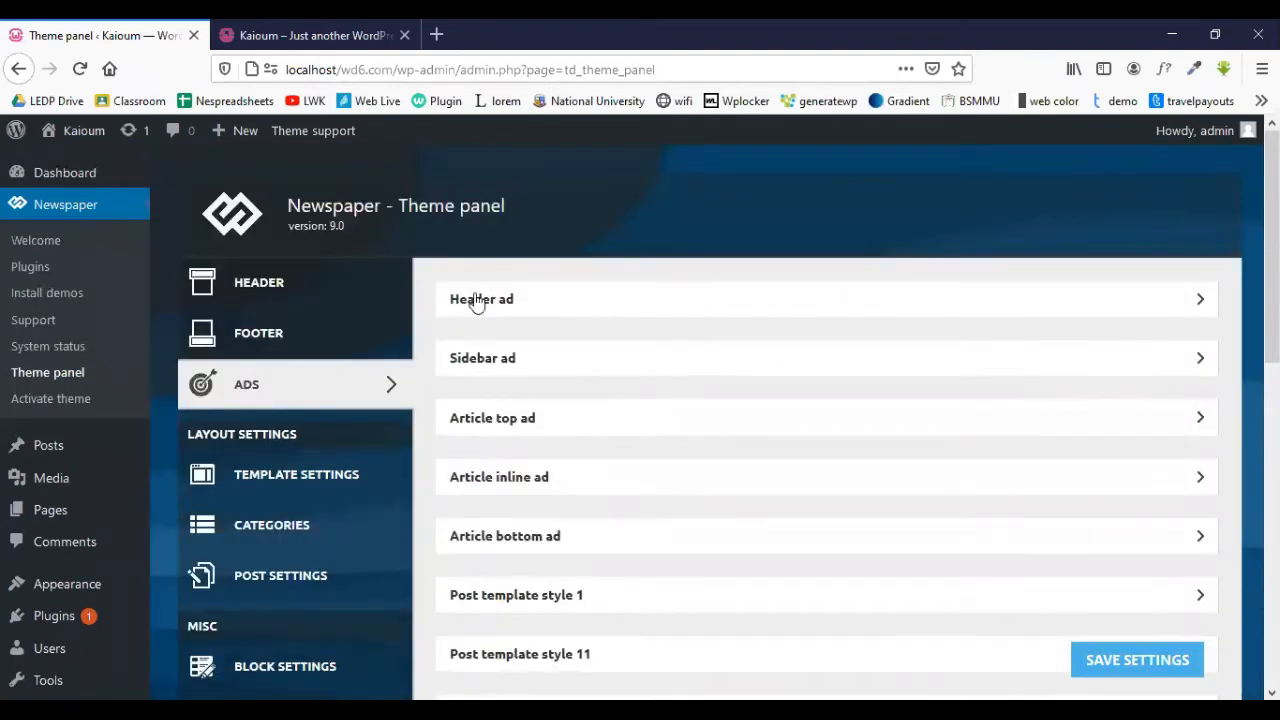
scroll(265, 418, "down", 1)
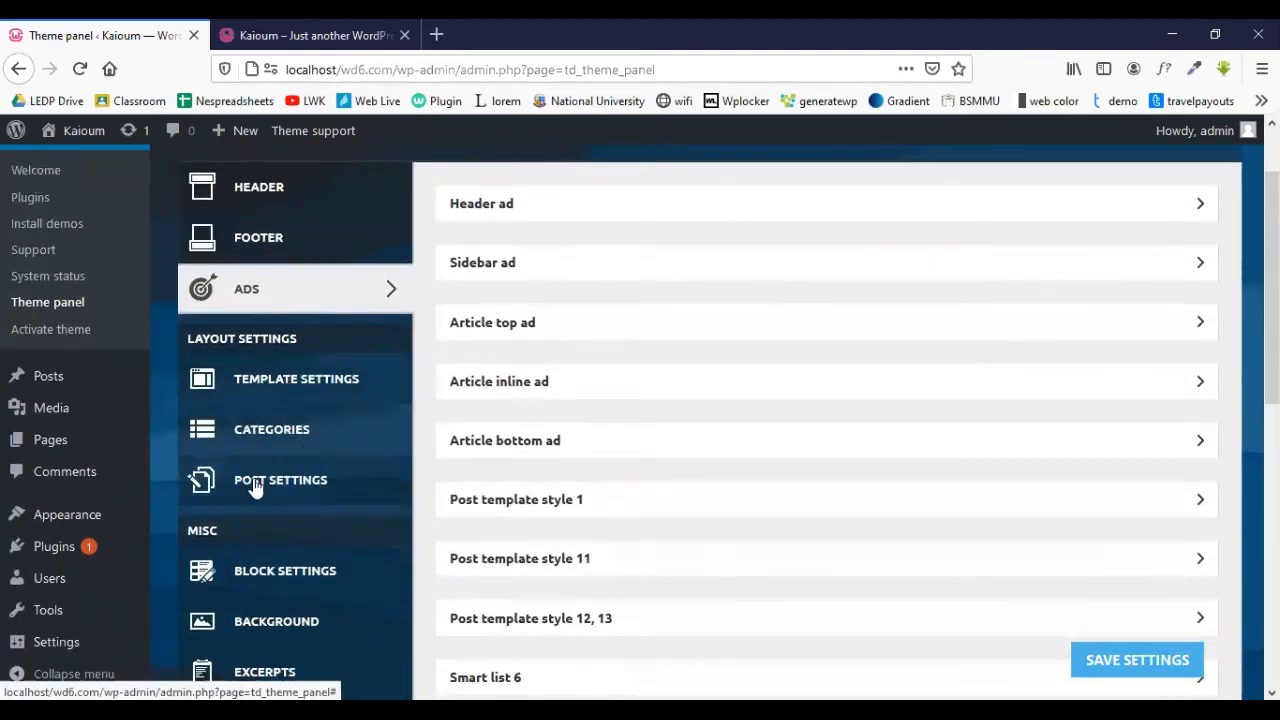
scroll(283, 490, "down", 3)
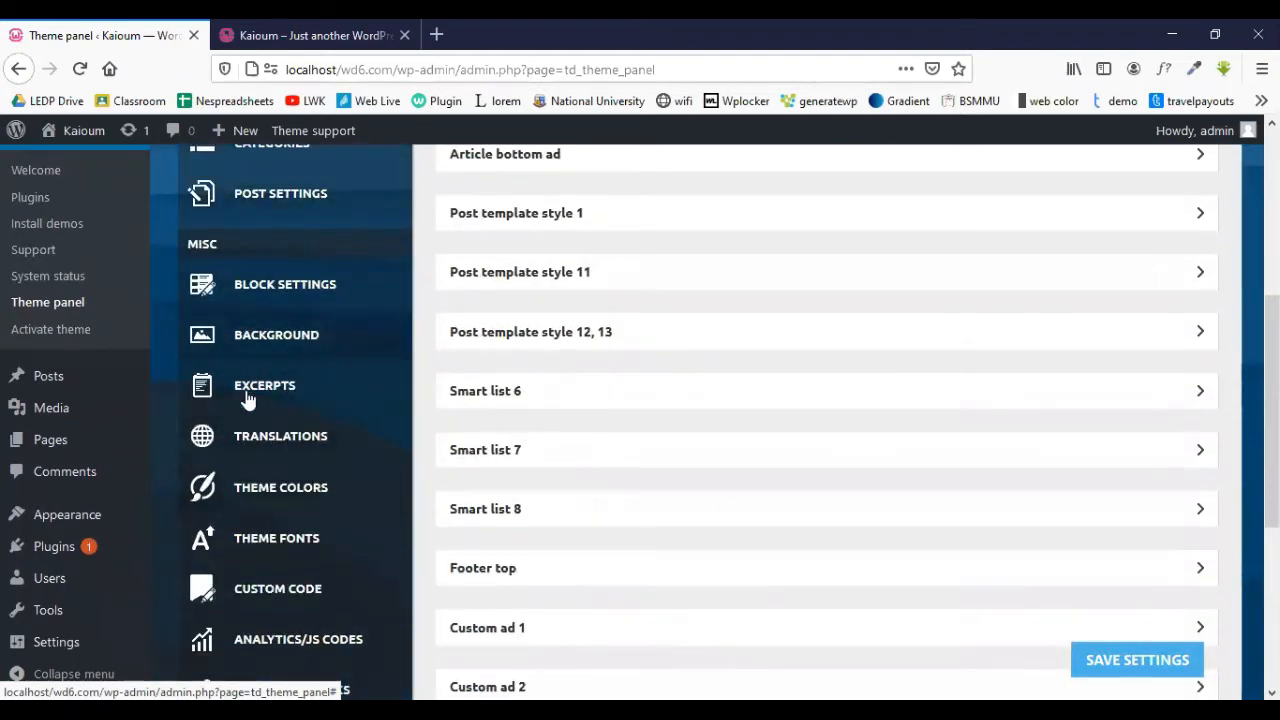
scroll(325, 435, "down", 1)
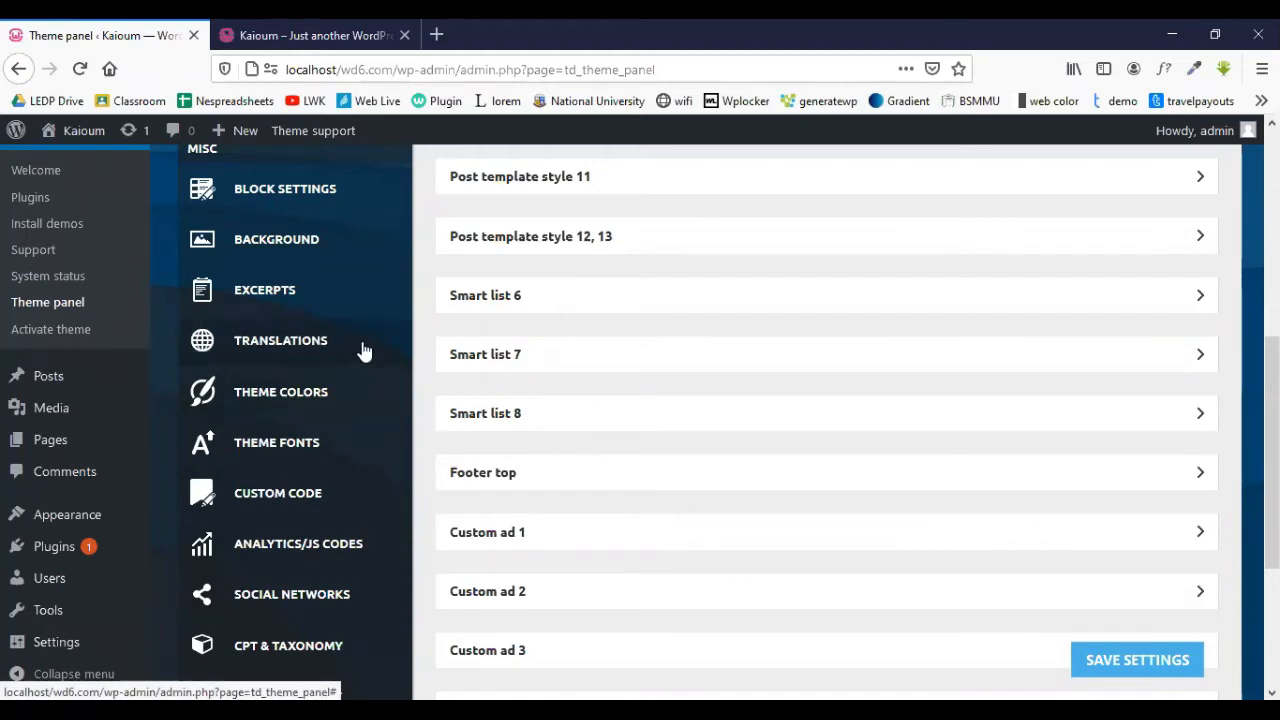
scroll(434, 423, "down", 3)
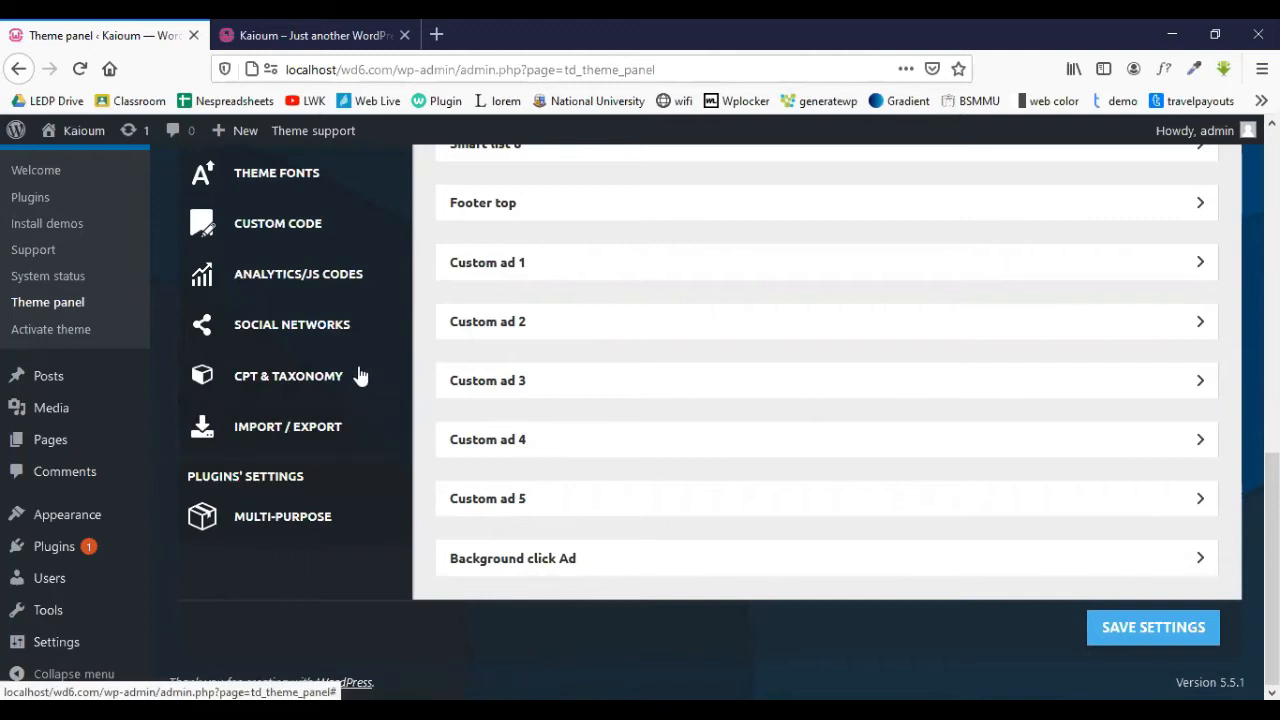
scroll(362, 370, "up", 10)
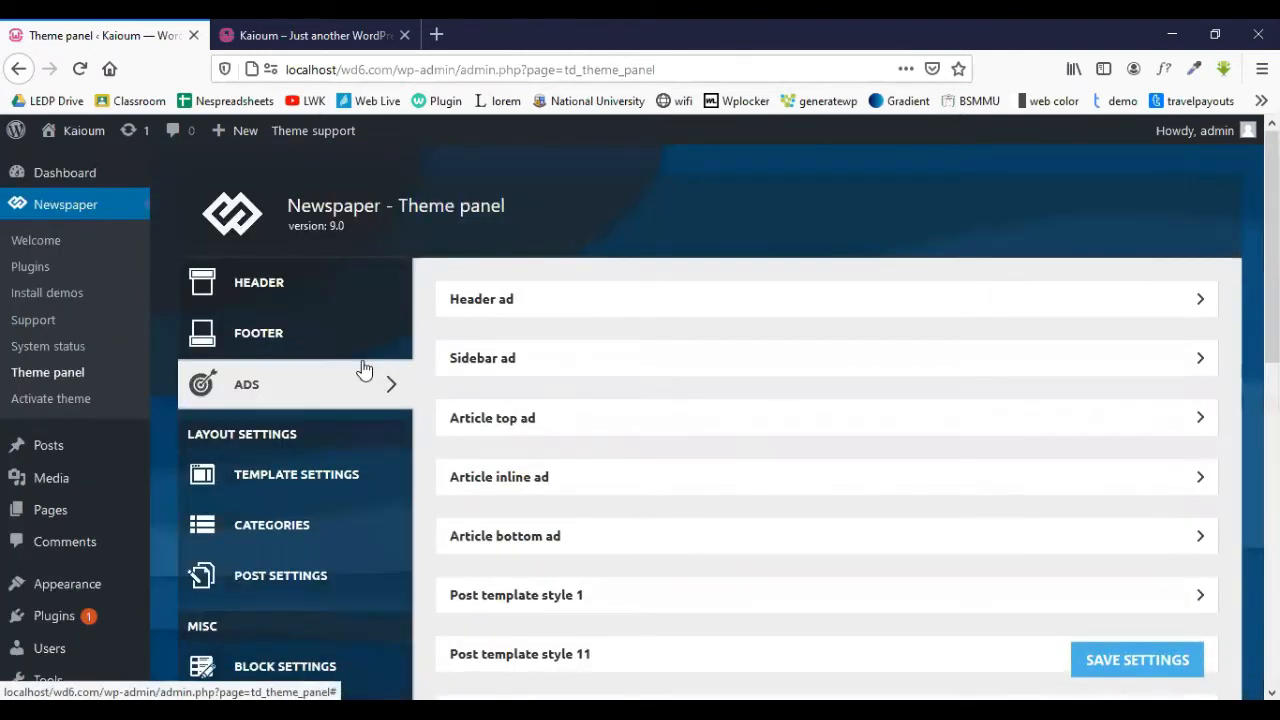
- Open the site's front page from Visit Site in a new tab and close the older site tab
mouse_move(84, 132)
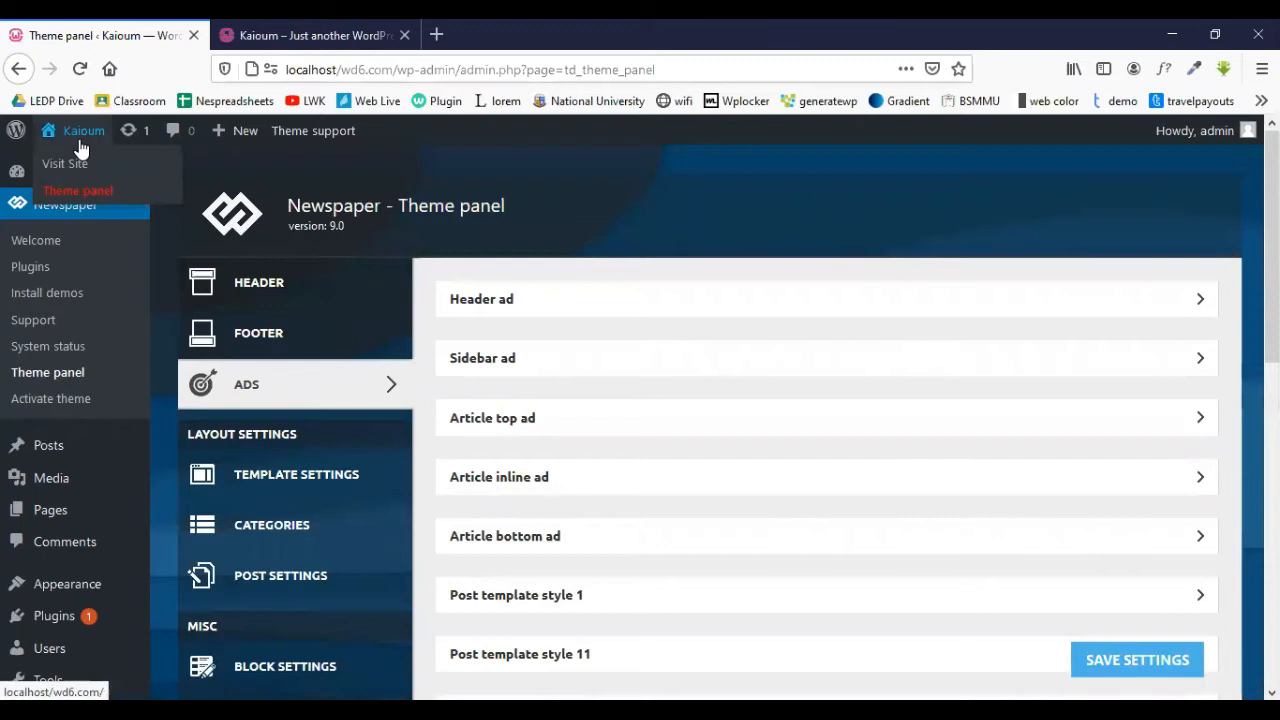
right_click(88, 165)
left_click(128, 177)
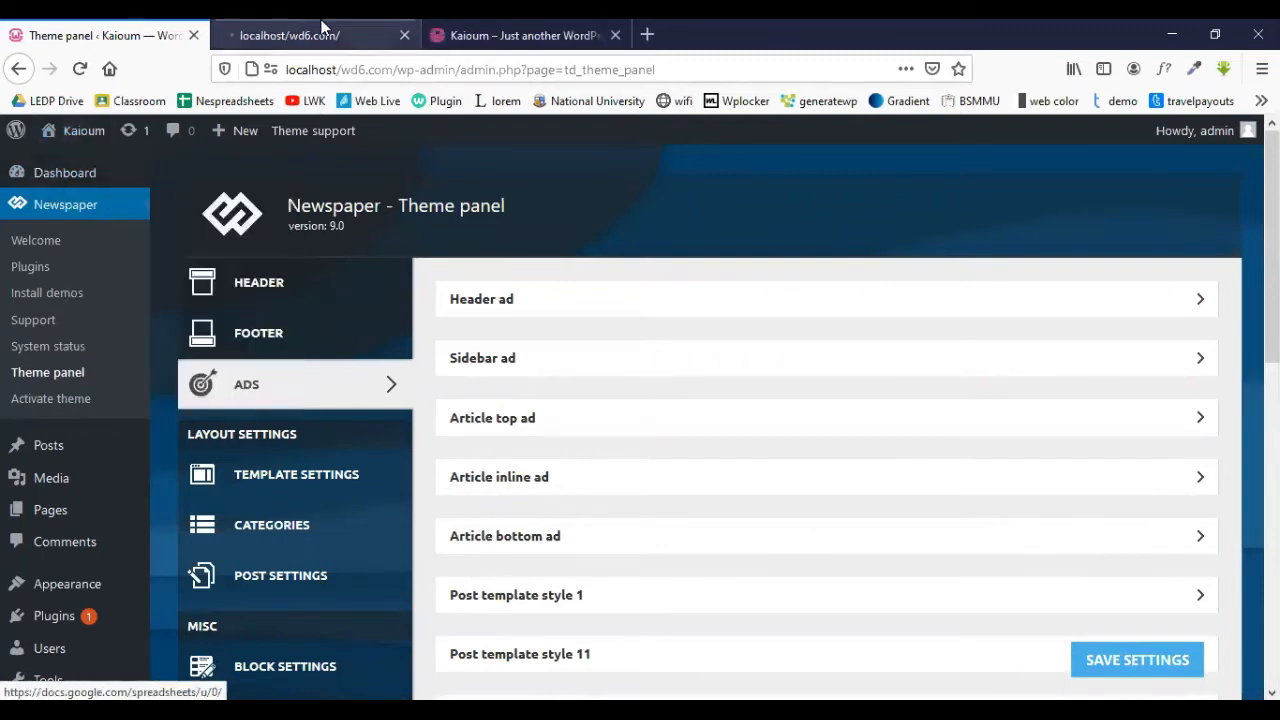
left_click(323, 35)
left_click(615, 35)
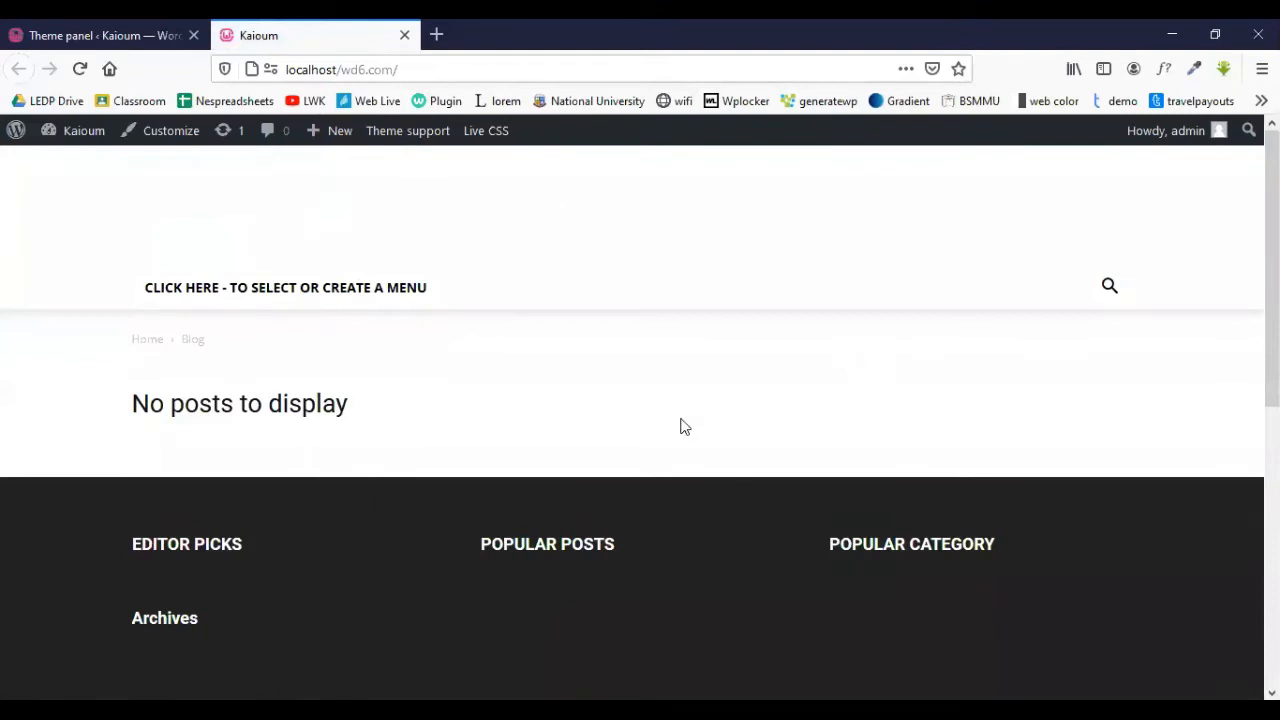
- Glance at the empty front-end blog again, then return to the Theme panel tab
left_click(100, 30)
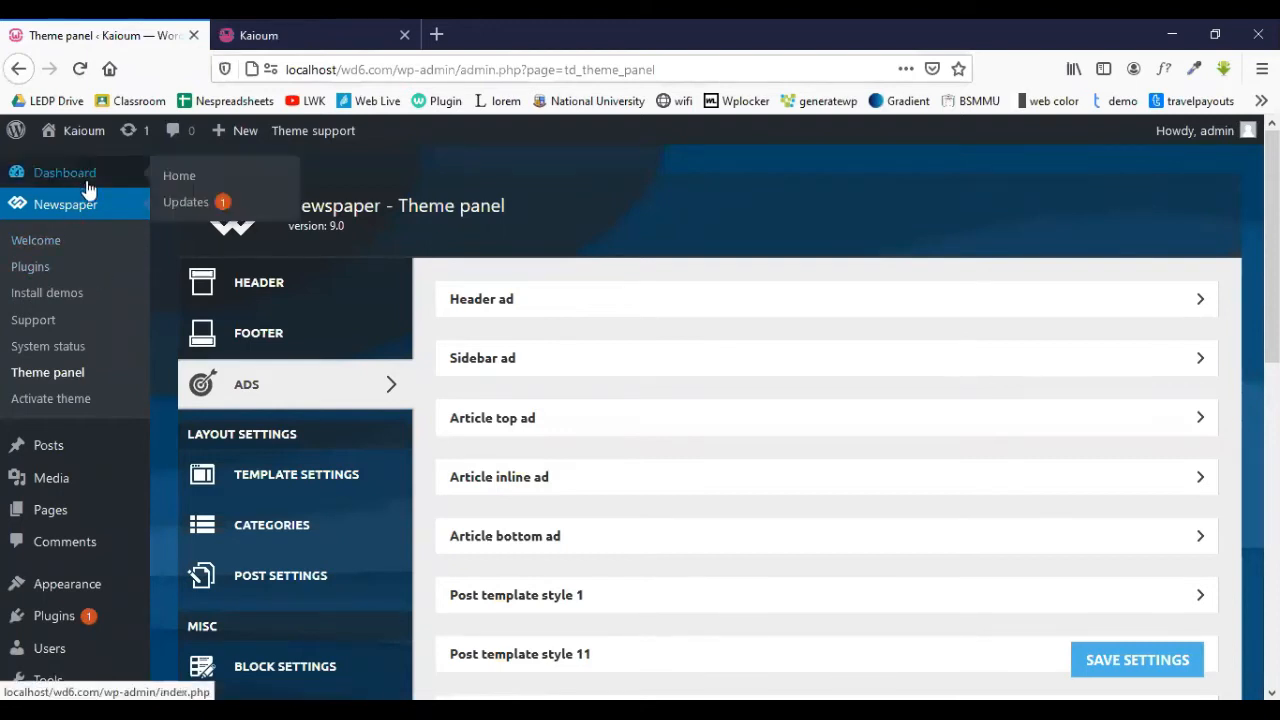
left_click(367, 24)
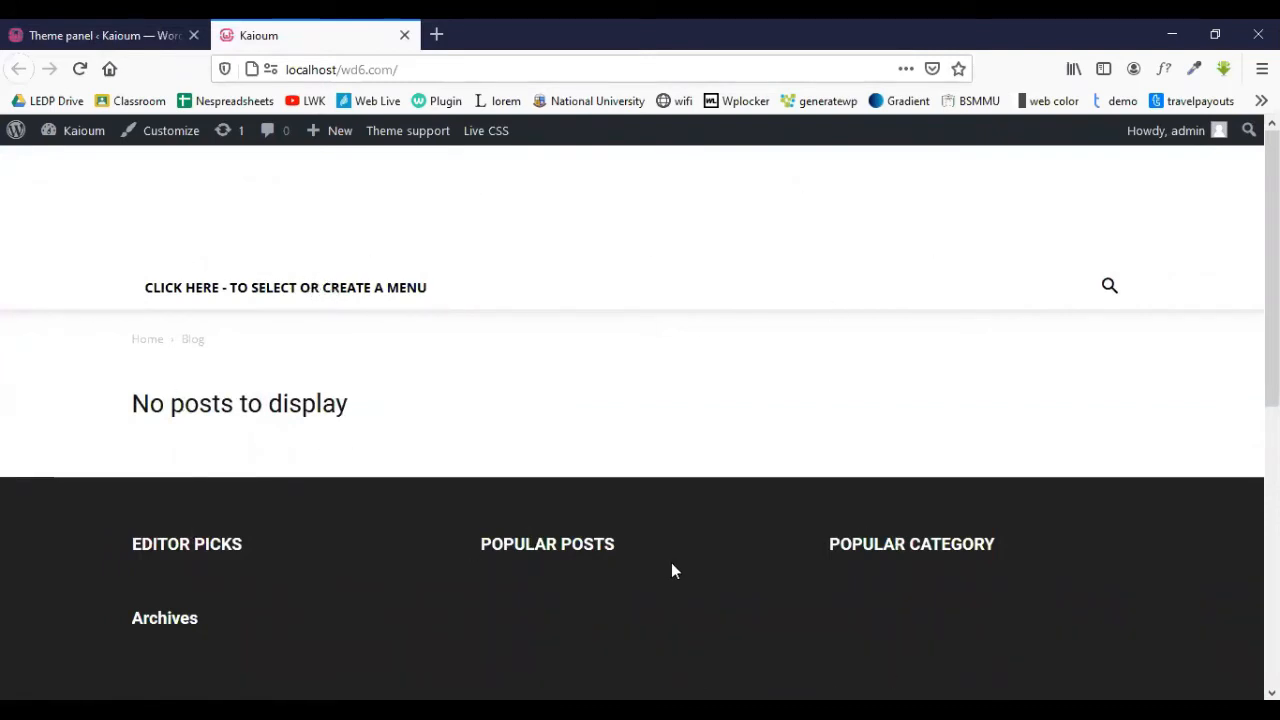
left_click(100, 35)
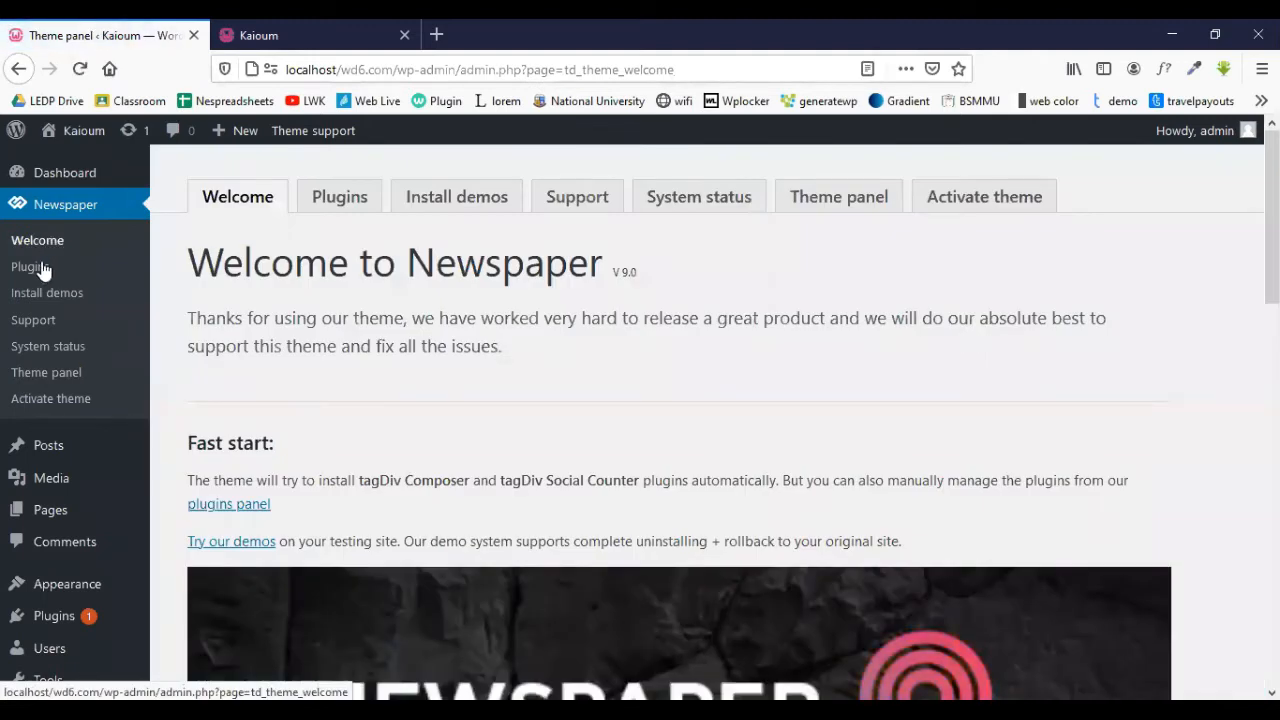
- Open Install demos and browse Default Demo, Black Version, Classy Magazine and the Quick Install list
left_click(480, 200)
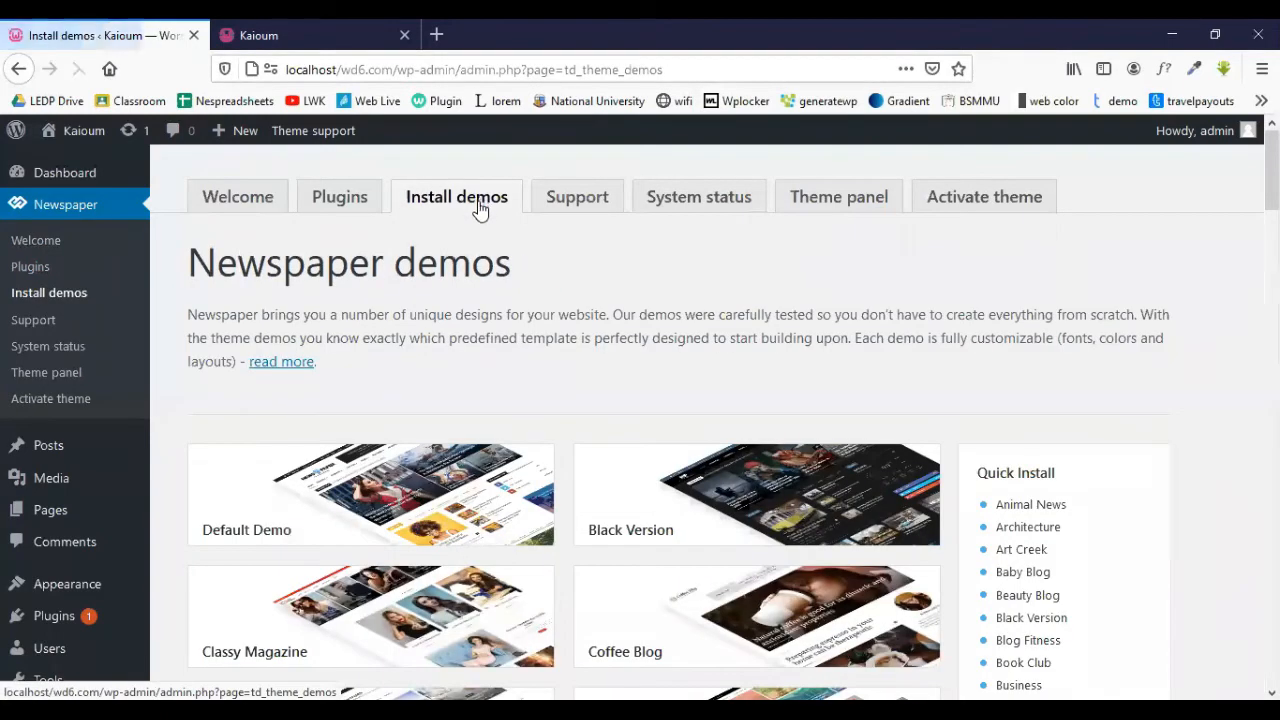
scroll(479, 207, "down", 3)
scroll(478, 210, "down", 2)
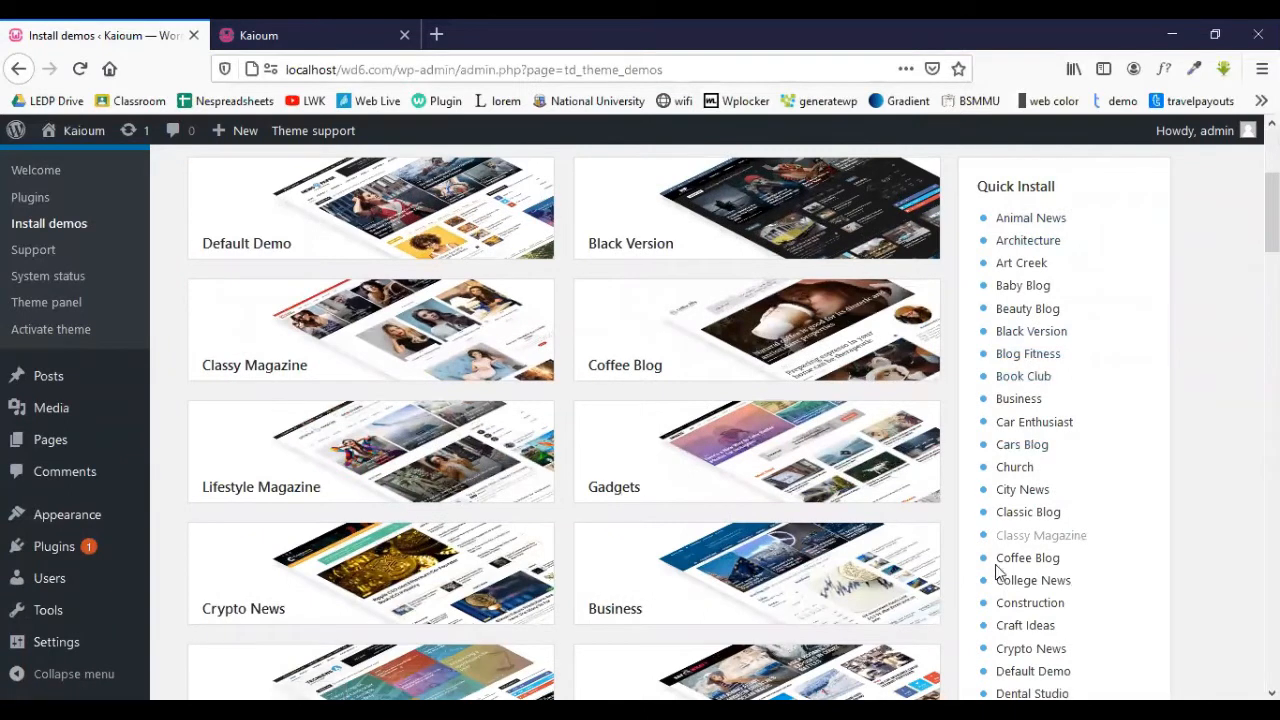
mouse_move(285, 205)
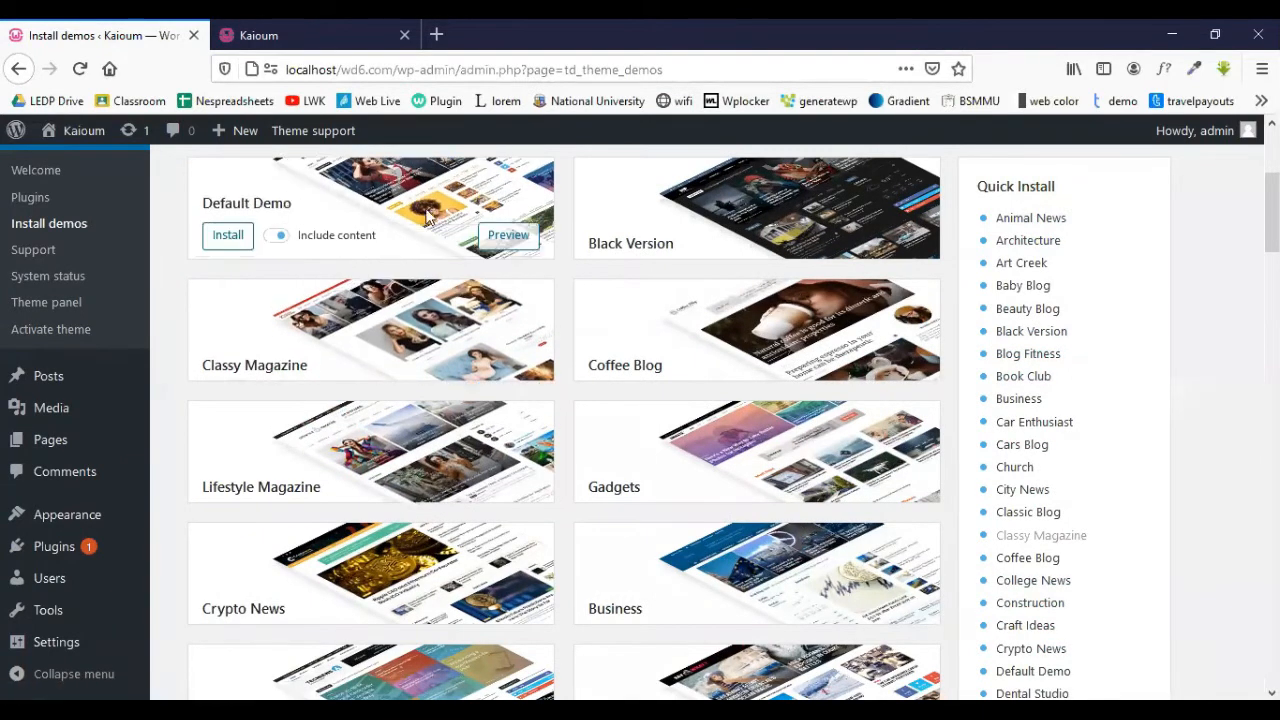
scroll(287, 216, "up", 3)
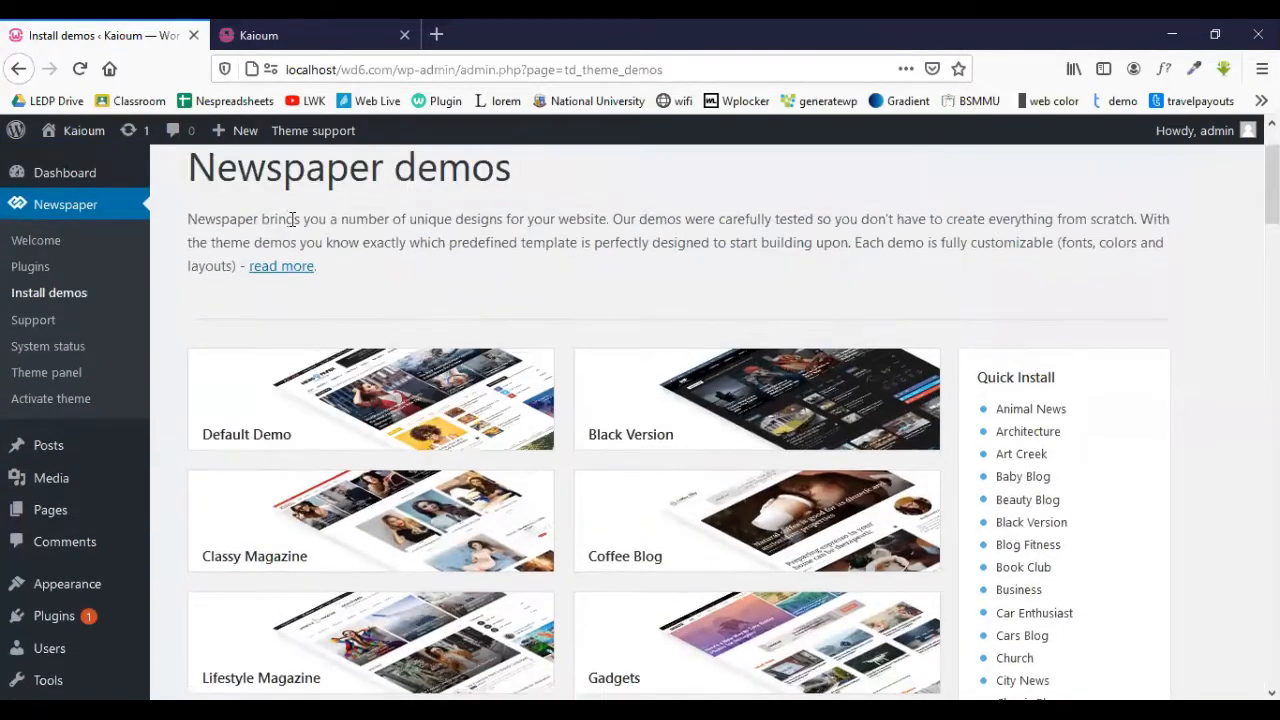
scroll(292, 219, "down", 3)
mouse_move(420, 295)
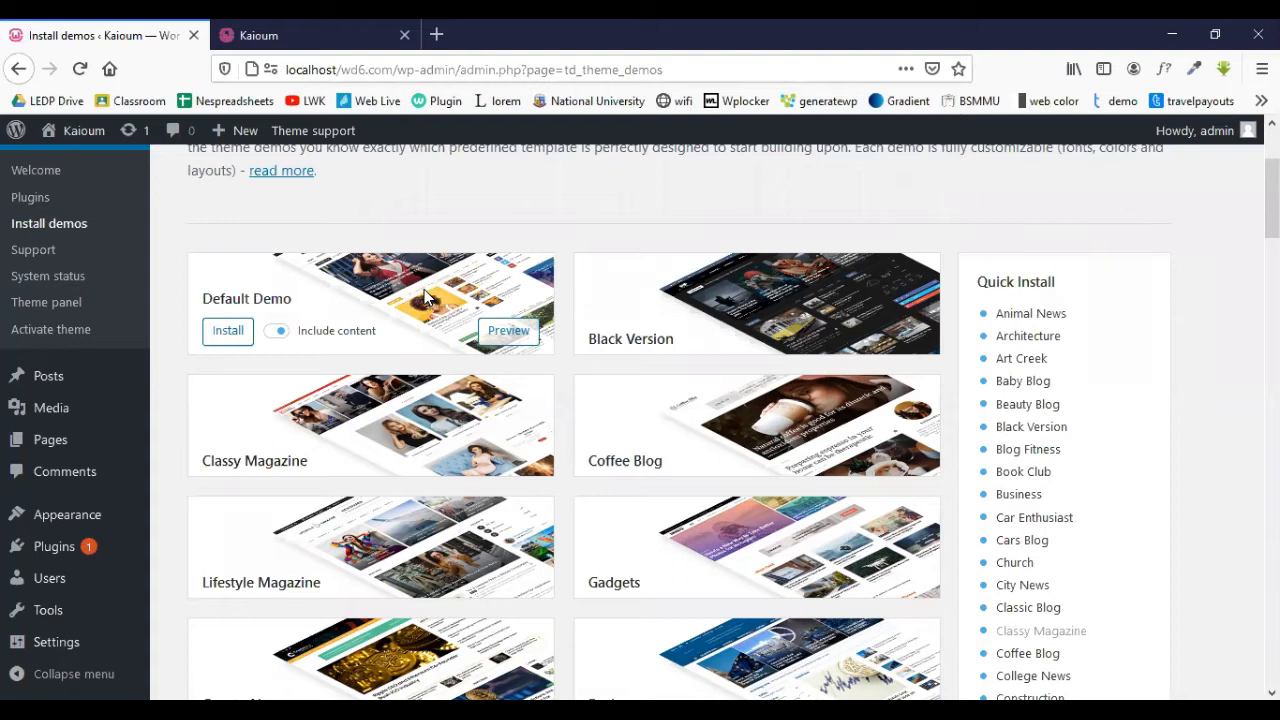
- Preview the Default Demo in a new tab, scroll through it, then close it
scroll(405, 289, "down", 3)
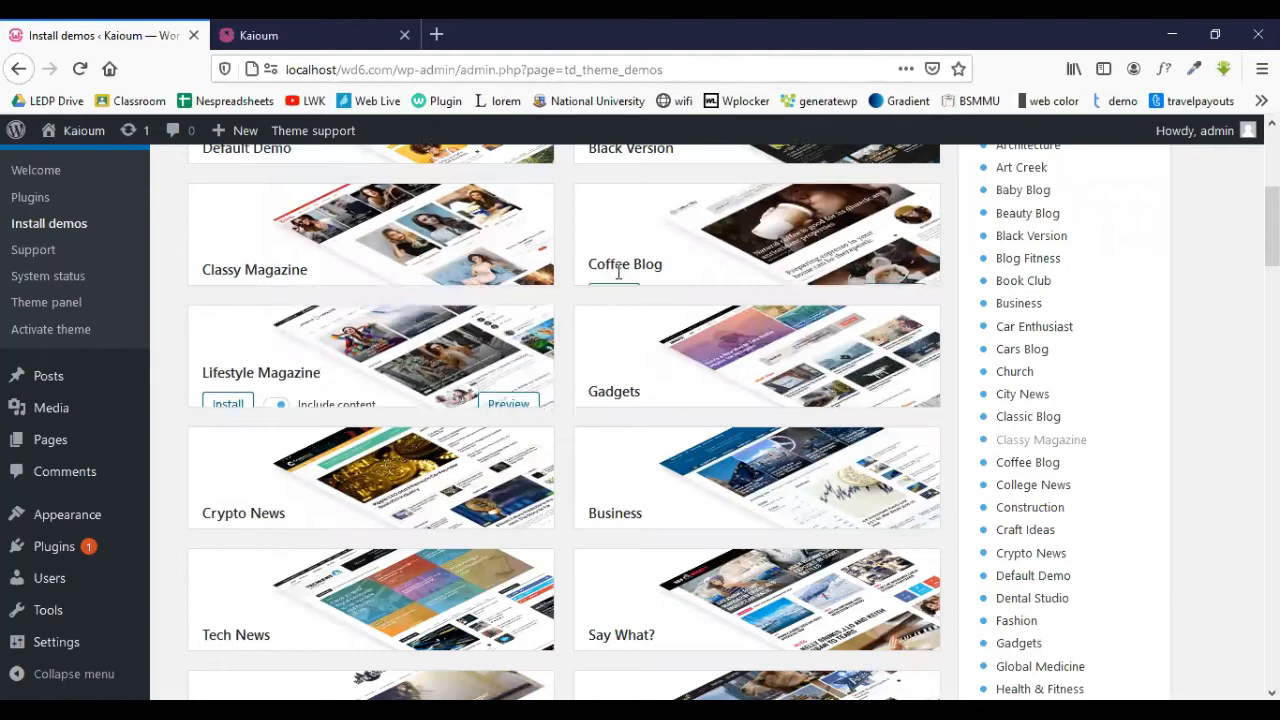
scroll(193, 300, "up", 3)
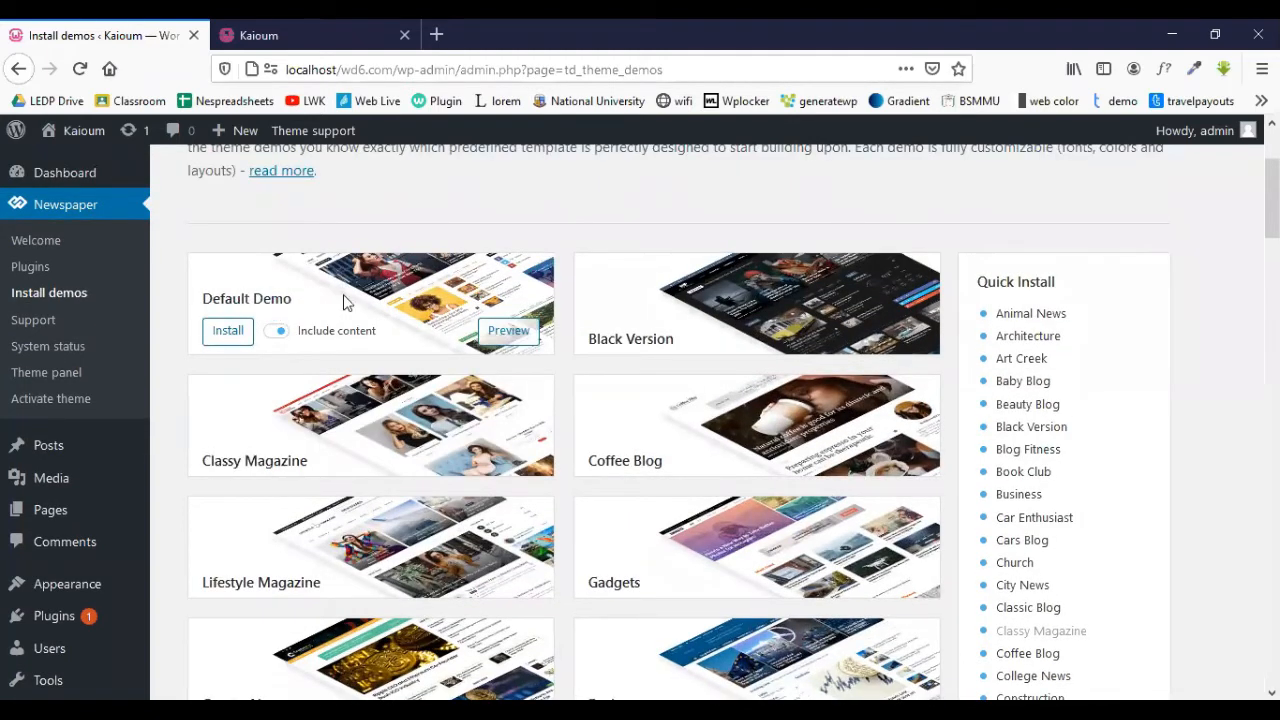
left_click(510, 332)
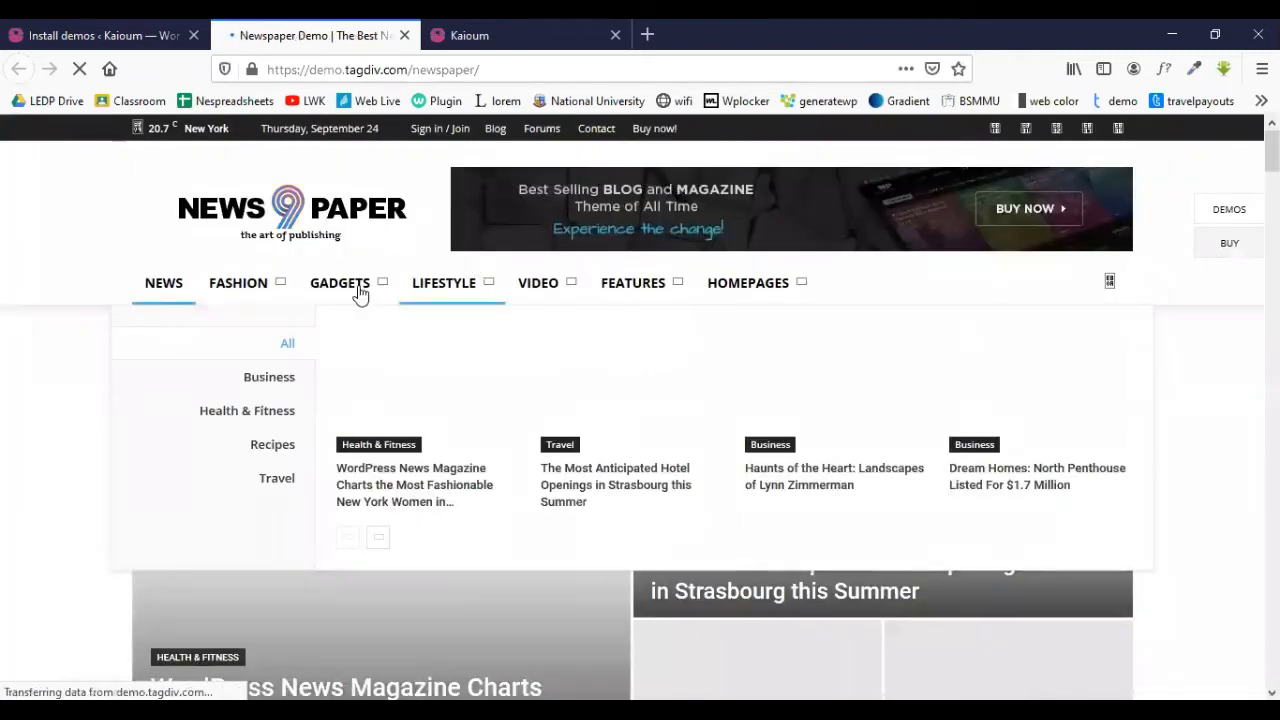
mouse_move(360, 291)
scroll(409, 383, "down", 3)
scroll(960, 350, "down", 11)
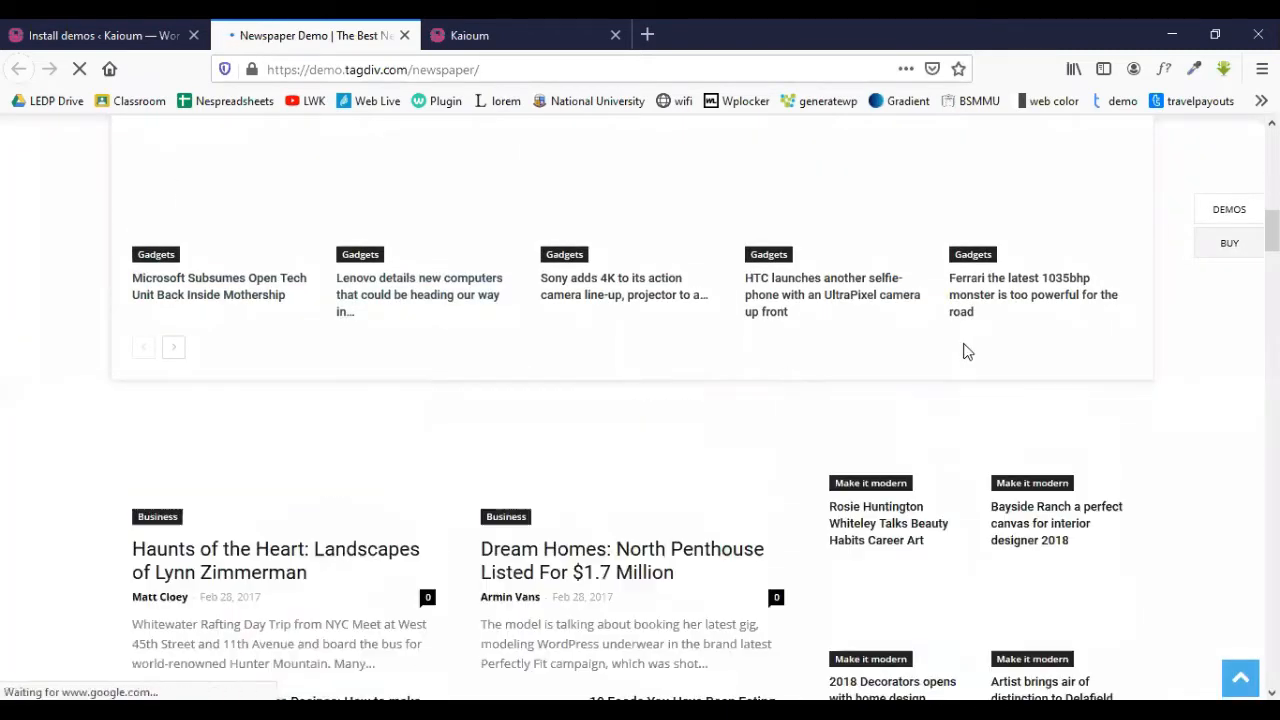
scroll(887, 350, "up", 4)
scroll(885, 350, "up", 6)
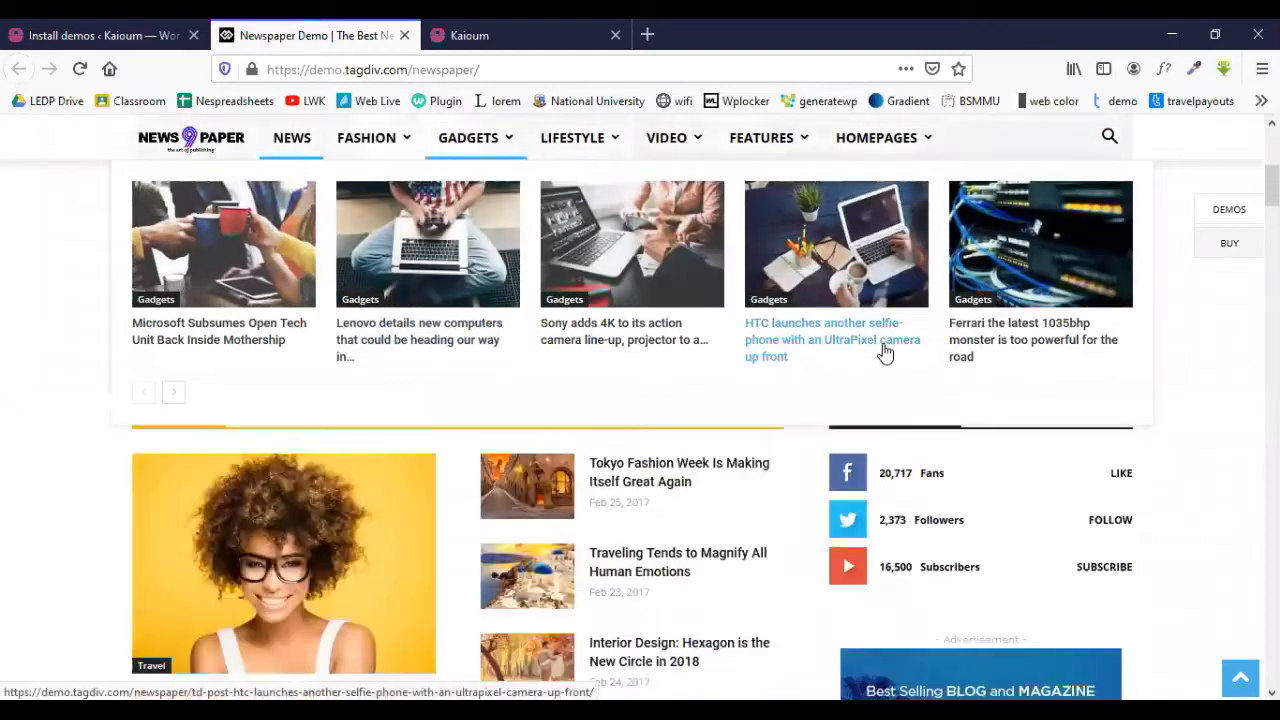
scroll(265, 510, "down", 5)
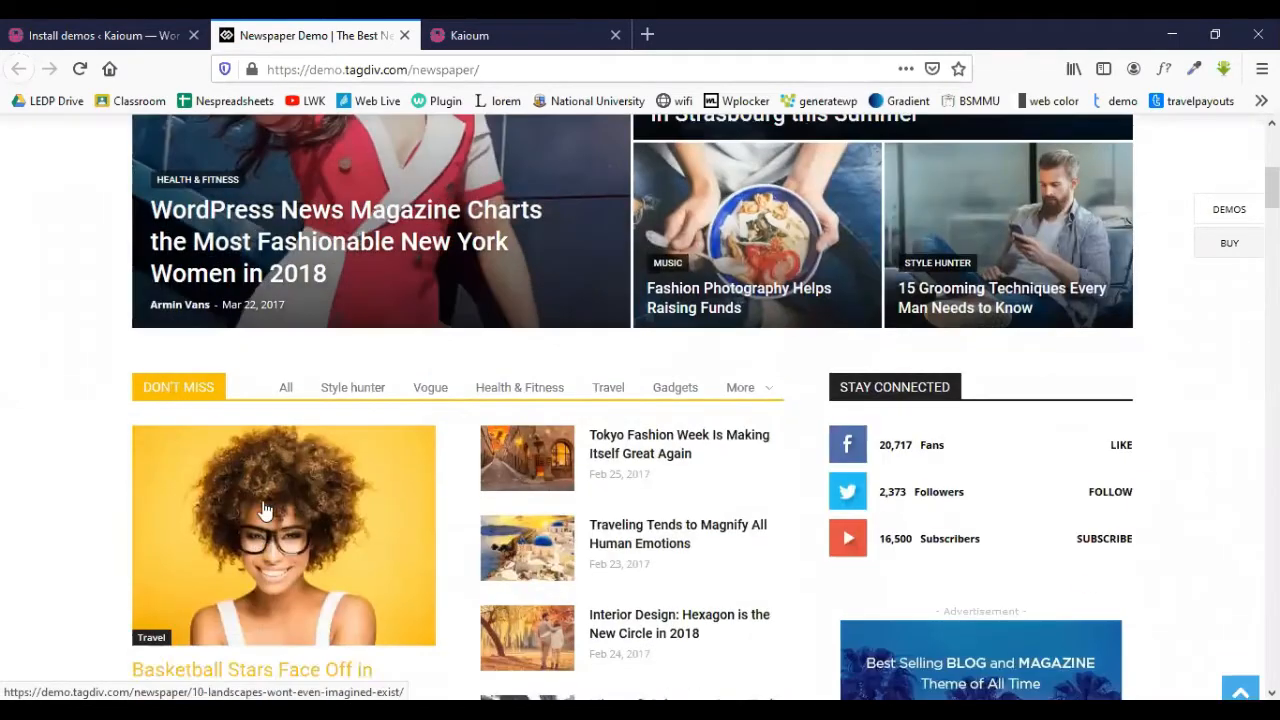
left_click(404, 35)
- Scroll down the demos list and preview the Photography demo in a new tab
scroll(478, 345, "down", 4)
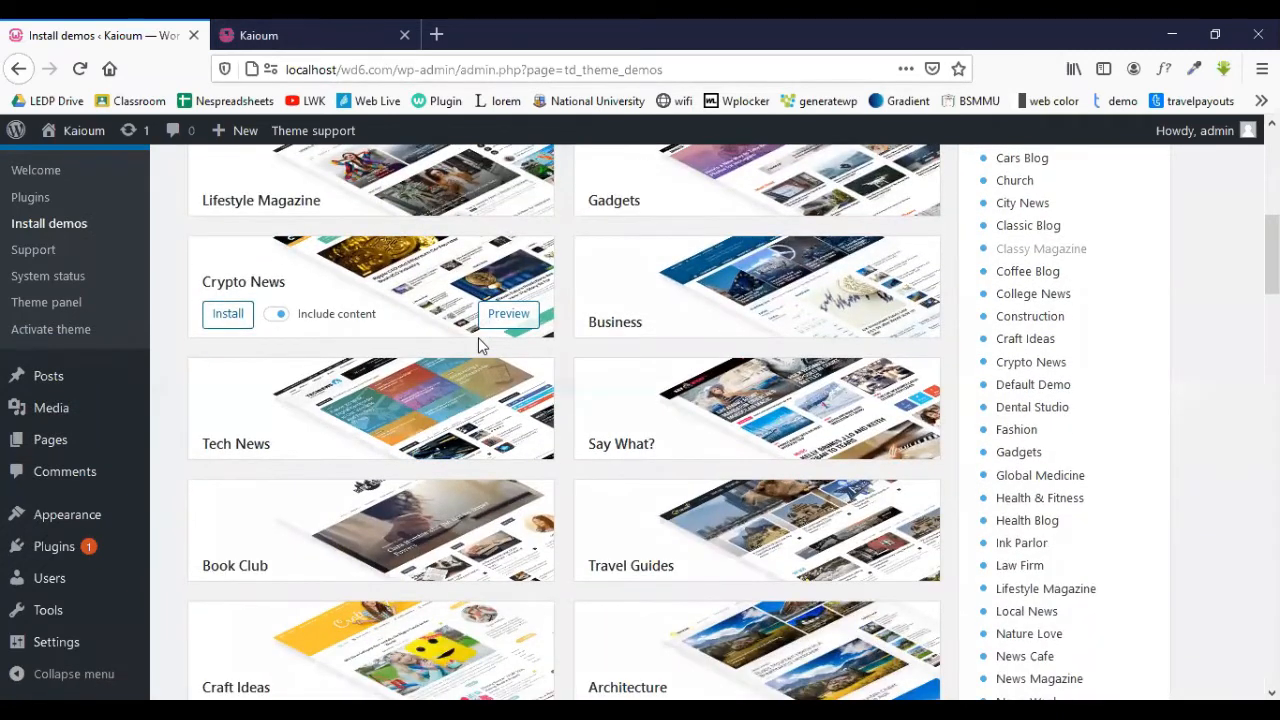
scroll(431, 397, "down", 3)
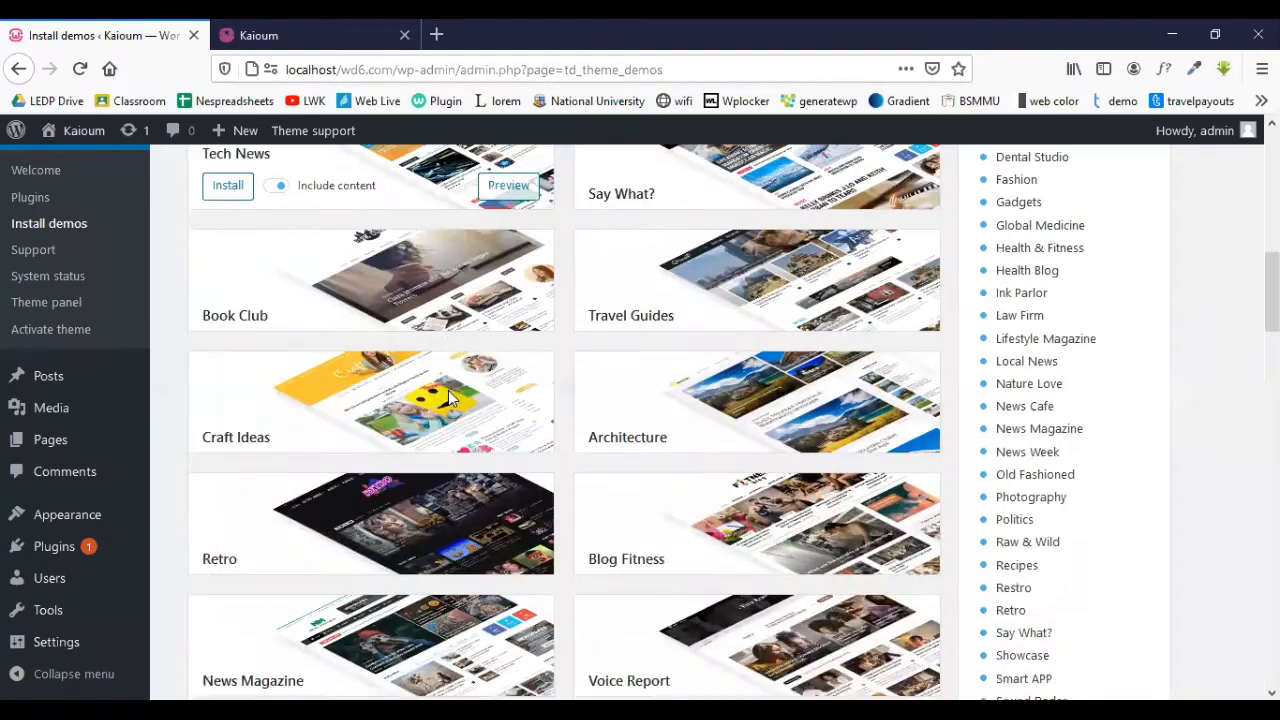
scroll(431, 395, "down", 2)
scroll(431, 395, "up", 2)
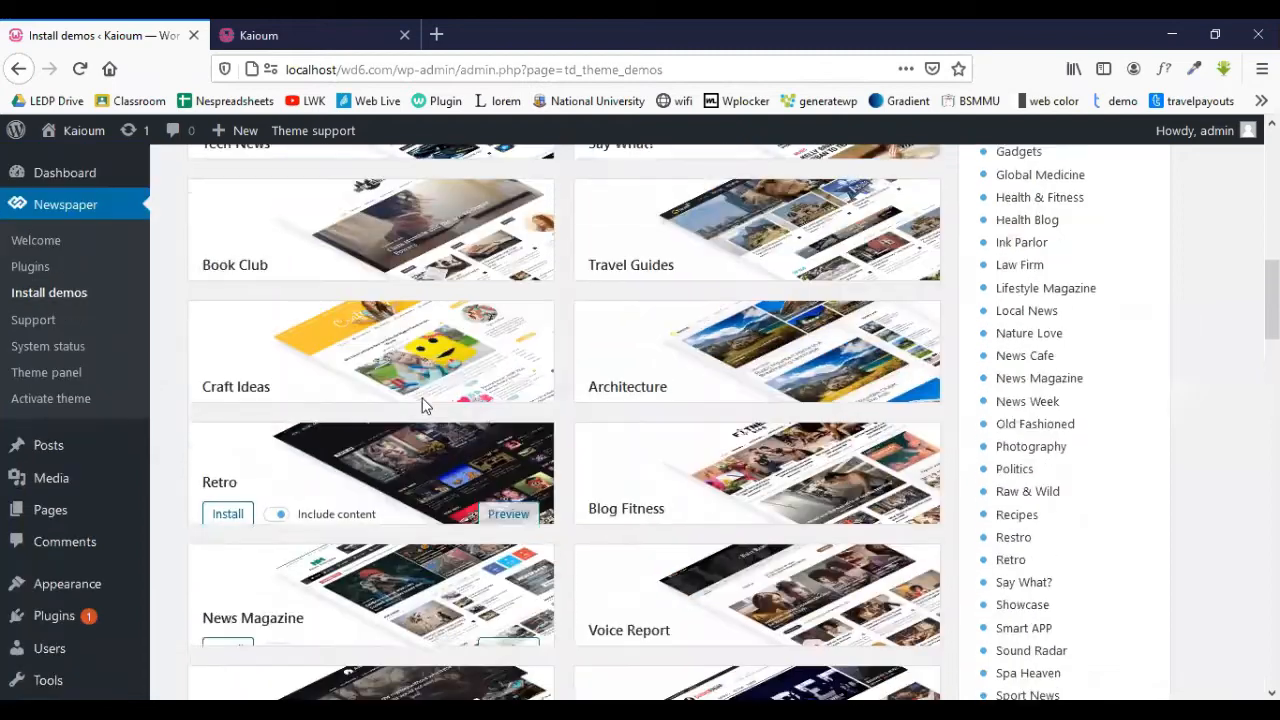
scroll(351, 418, "down", 3)
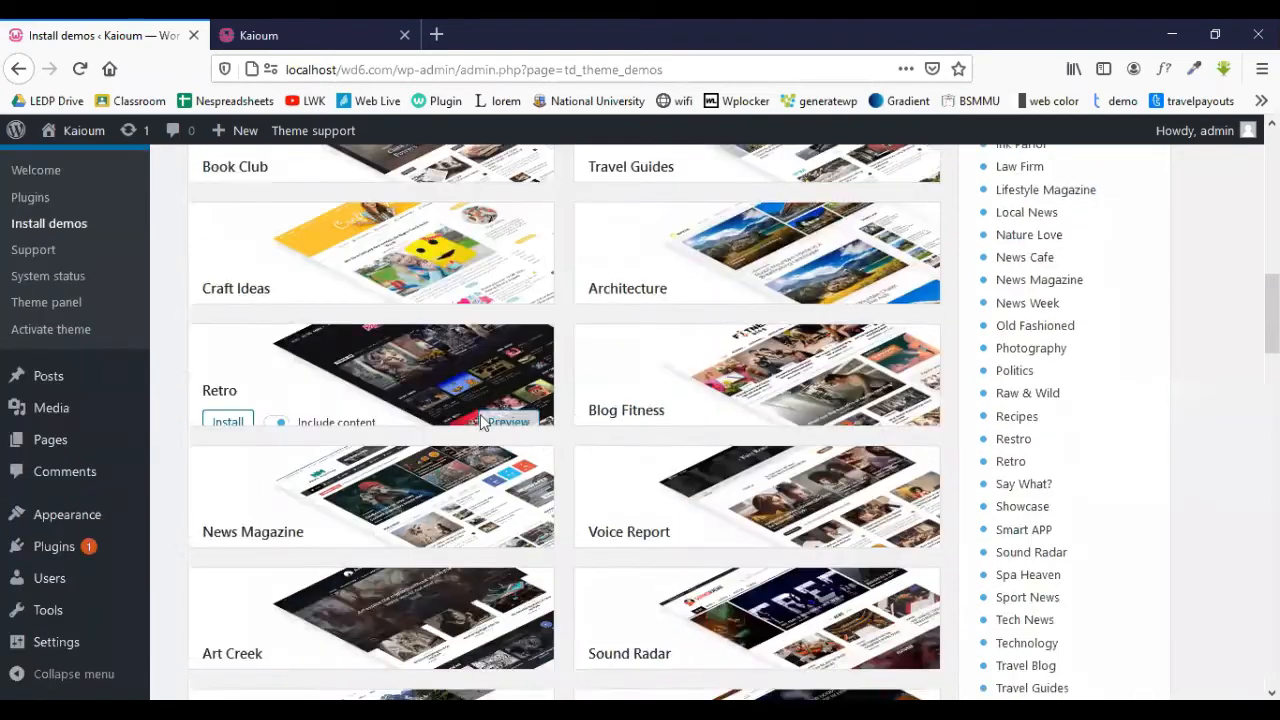
scroll(351, 418, "down", 5)
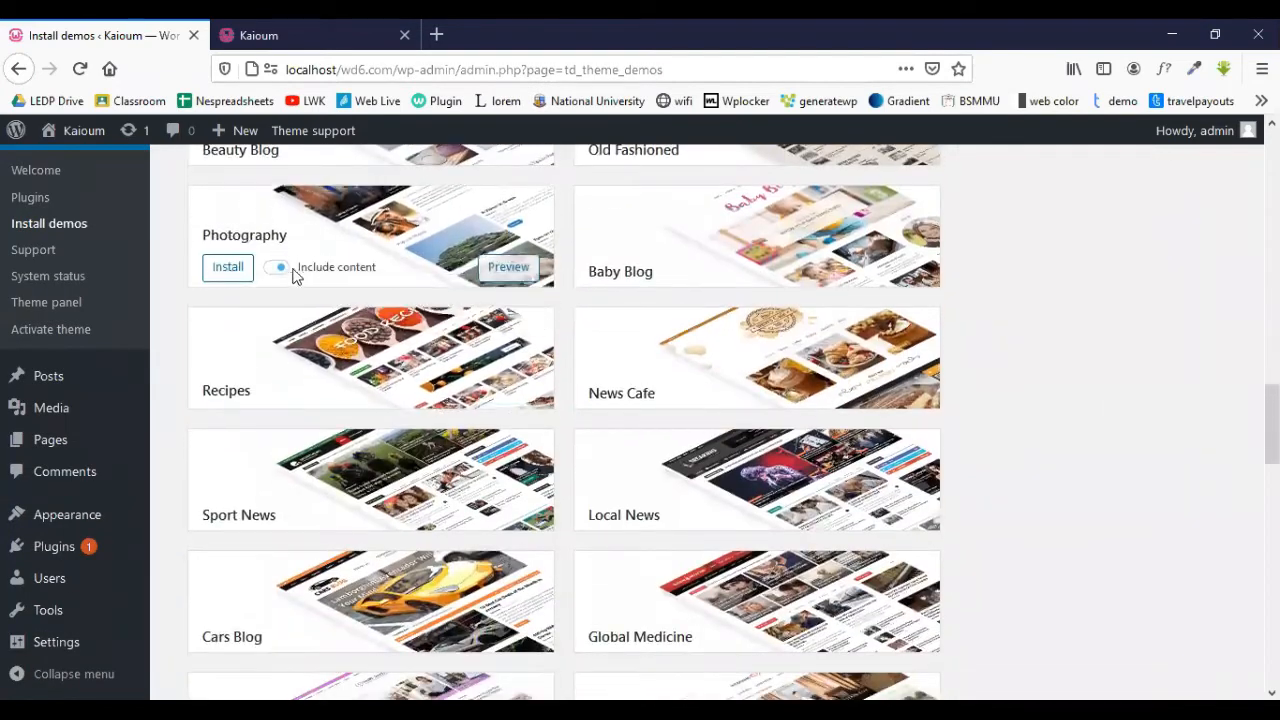
left_click(508, 270)
left_click(126, 30)
- Preview the Dental Studio and Technology demos, then glance at the Dental Studio and Photography tabs
scroll(396, 426, "down", 2)
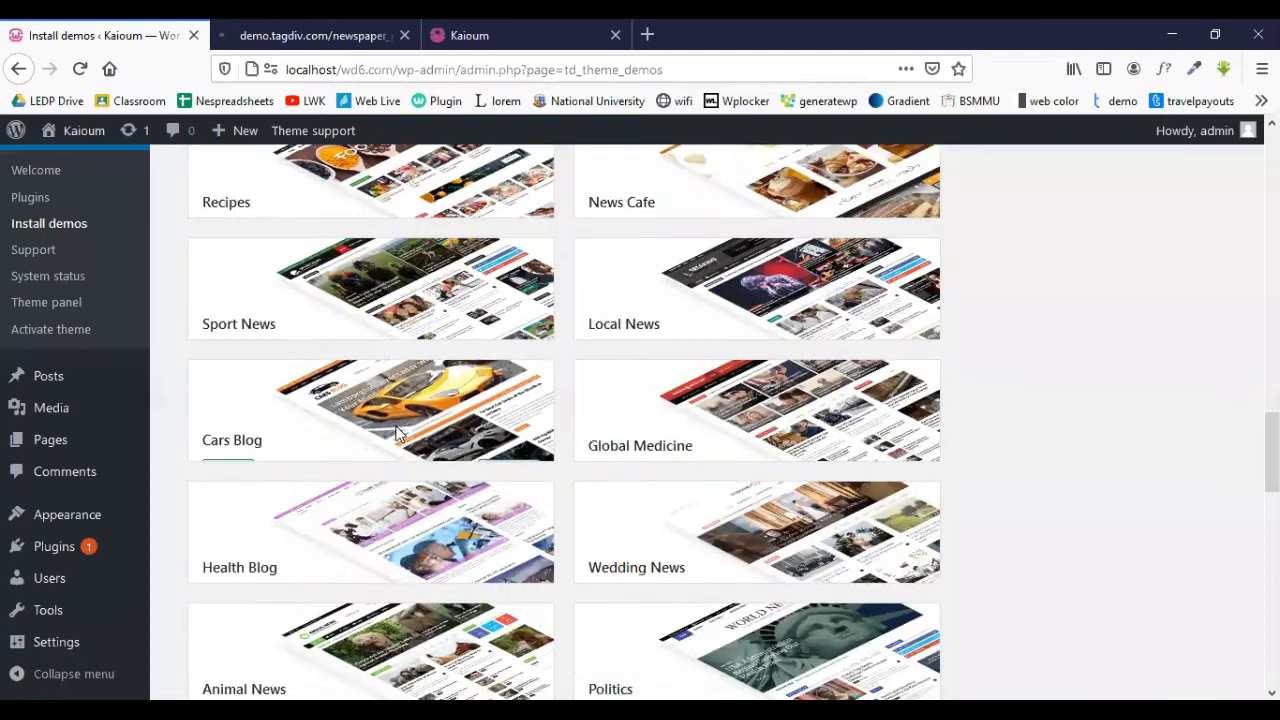
mouse_move(720, 297)
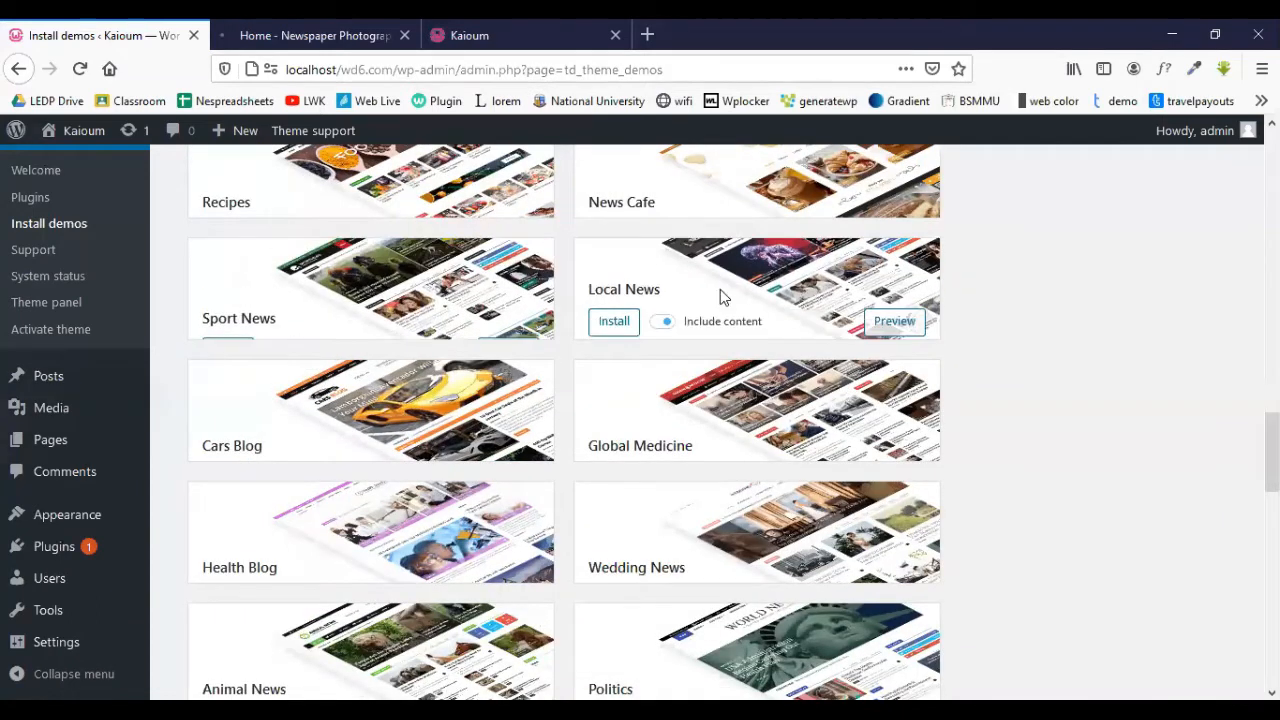
scroll(630, 340, "down", 2)
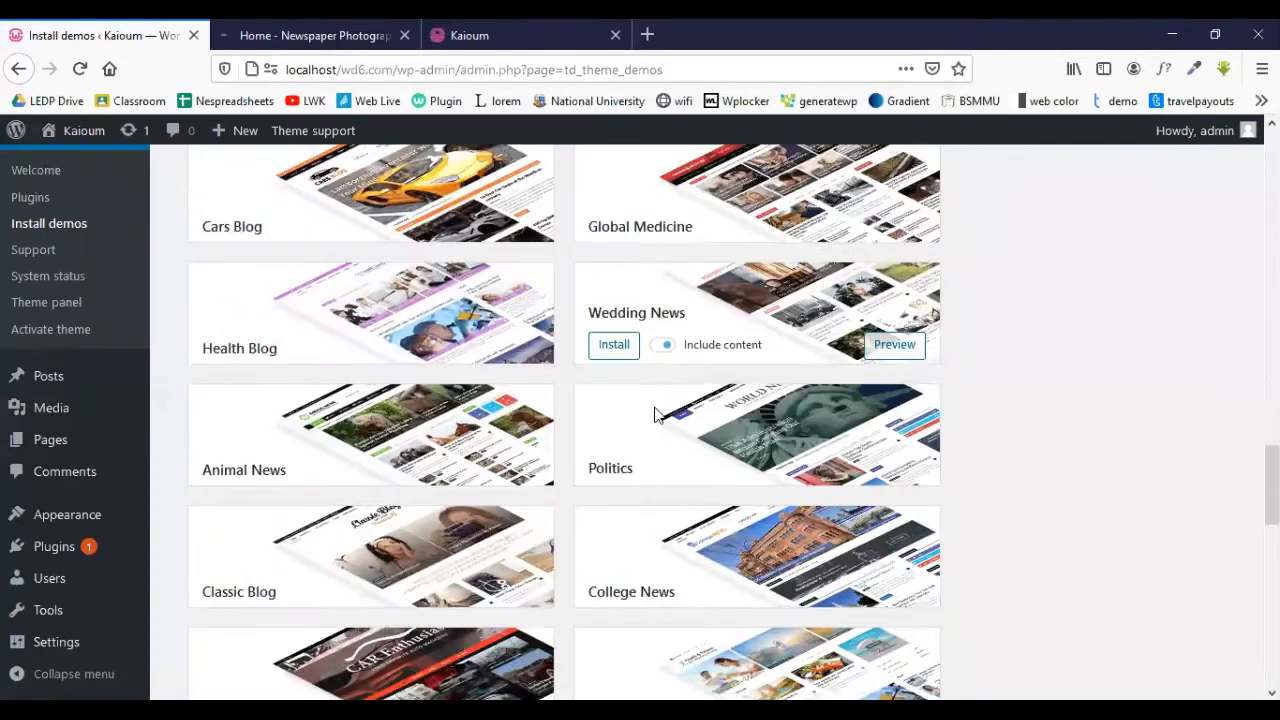
scroll(655, 414, "down", 1)
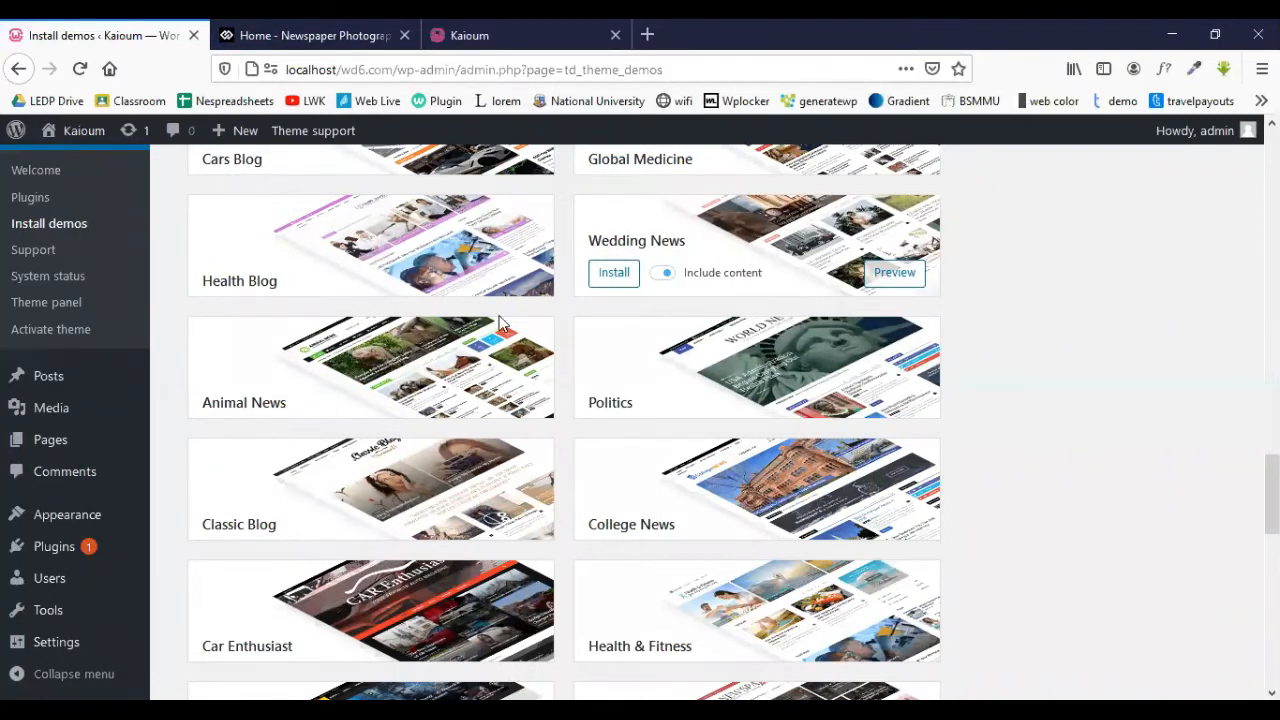
scroll(330, 450, "down", 5)
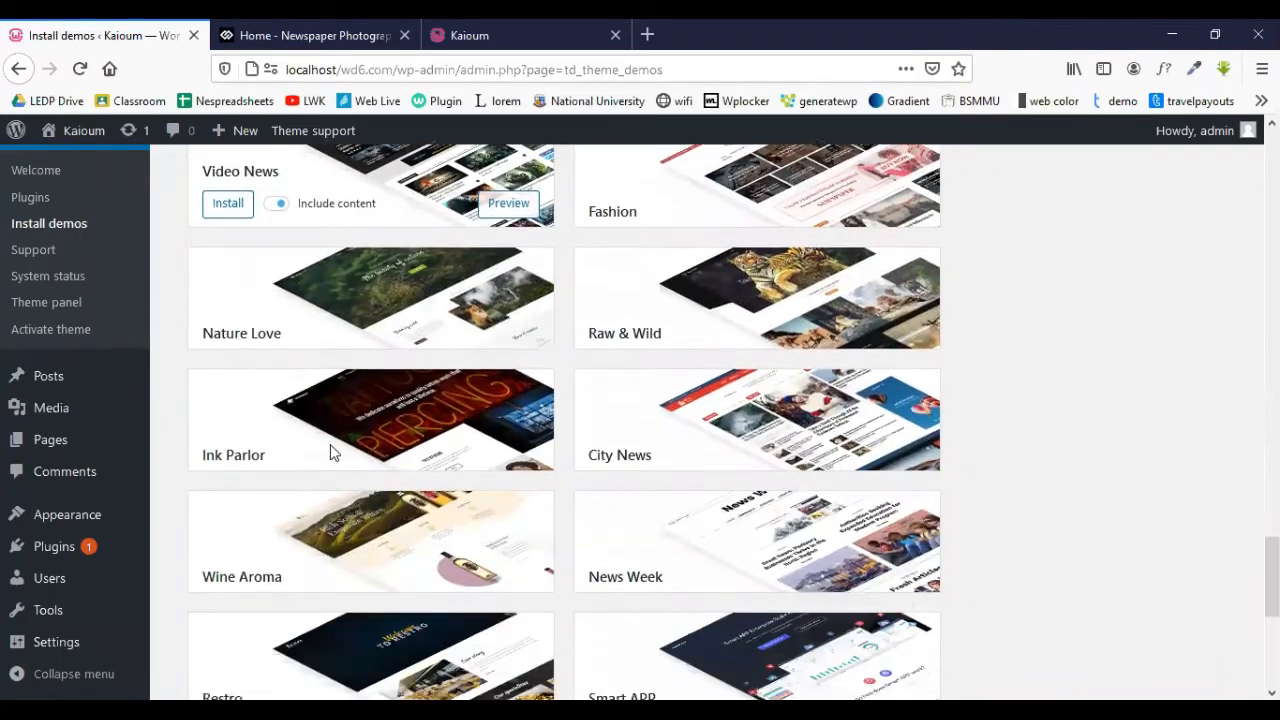
scroll(333, 452, "down", 4)
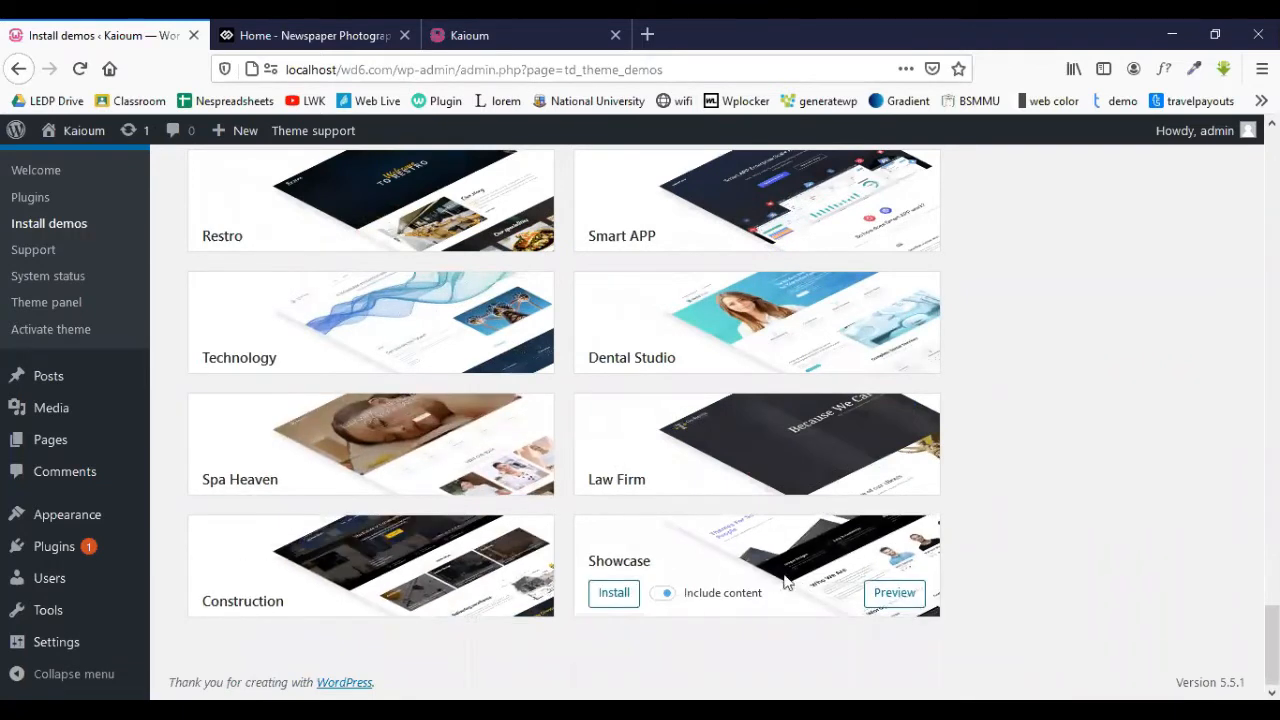
scroll(743, 571, "up", 1)
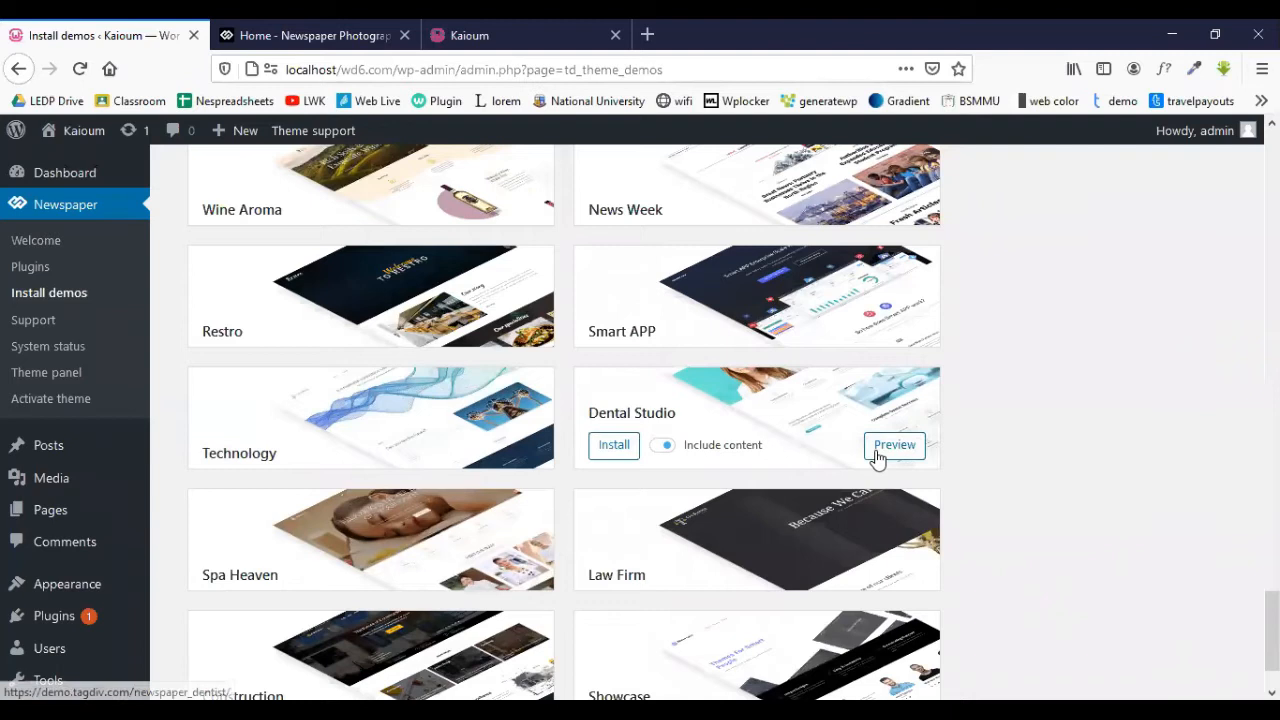
left_click(888, 449)
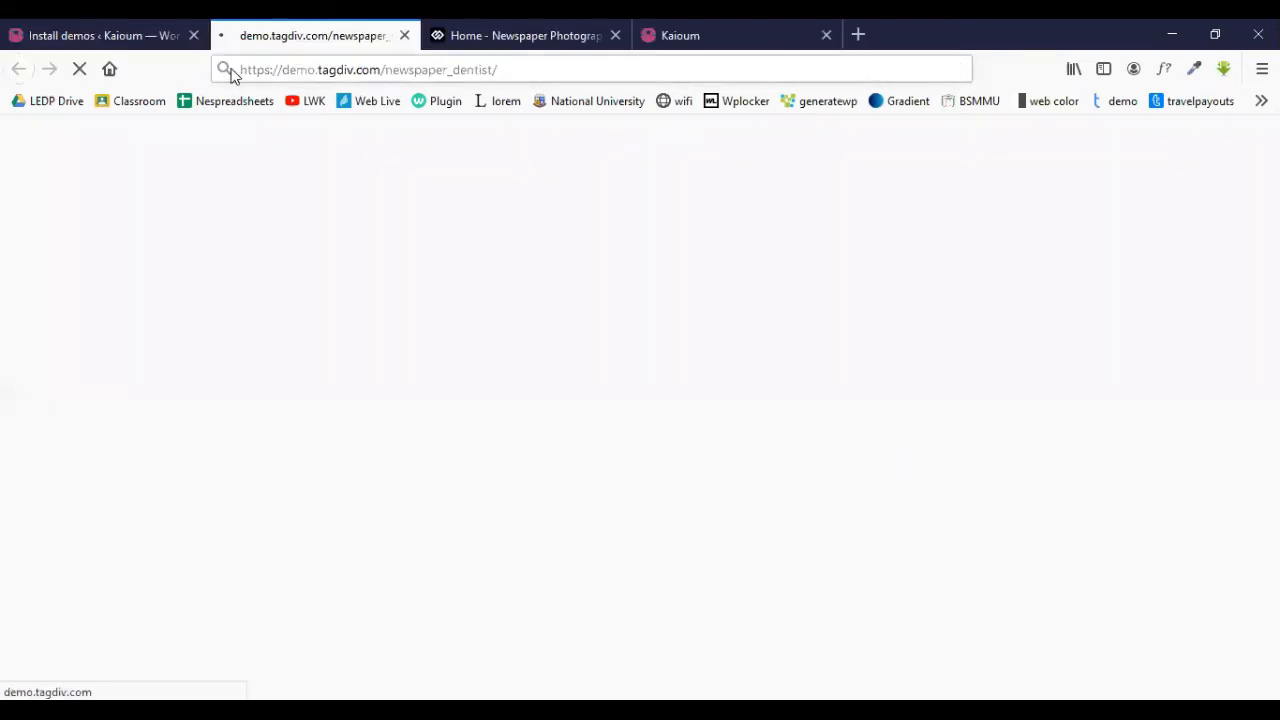
left_click(122, 45)
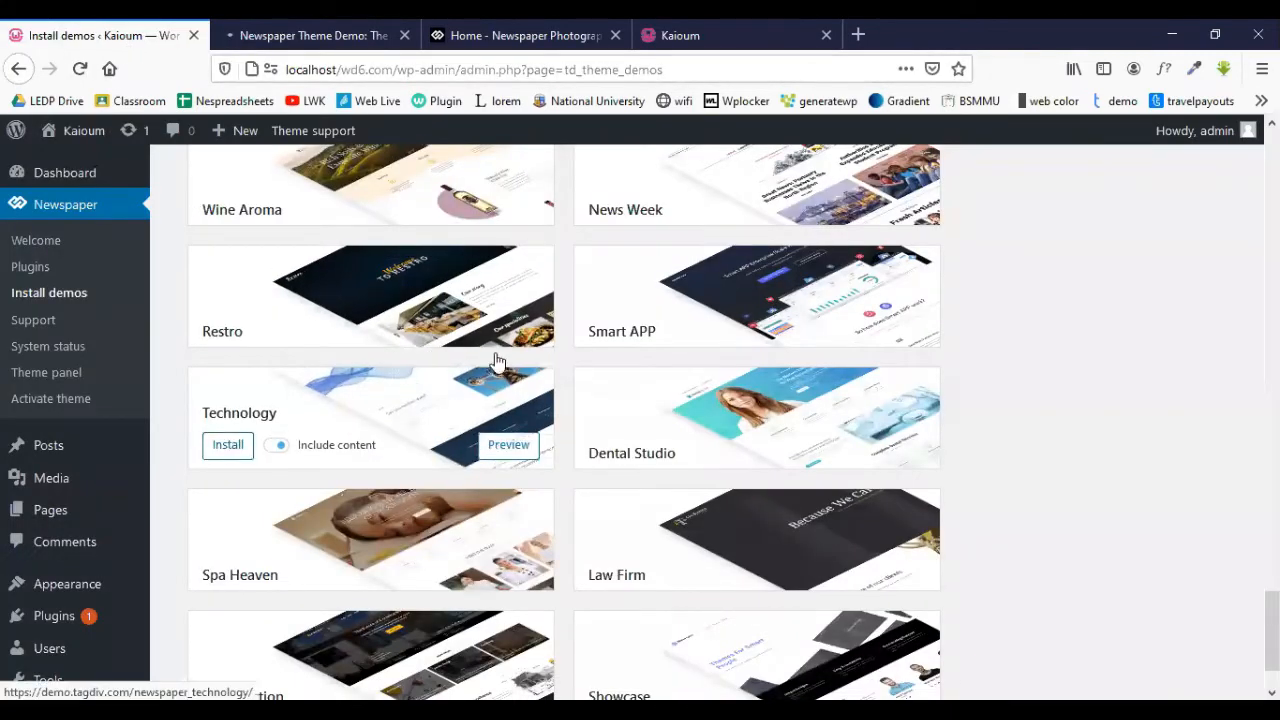
left_click(493, 450)
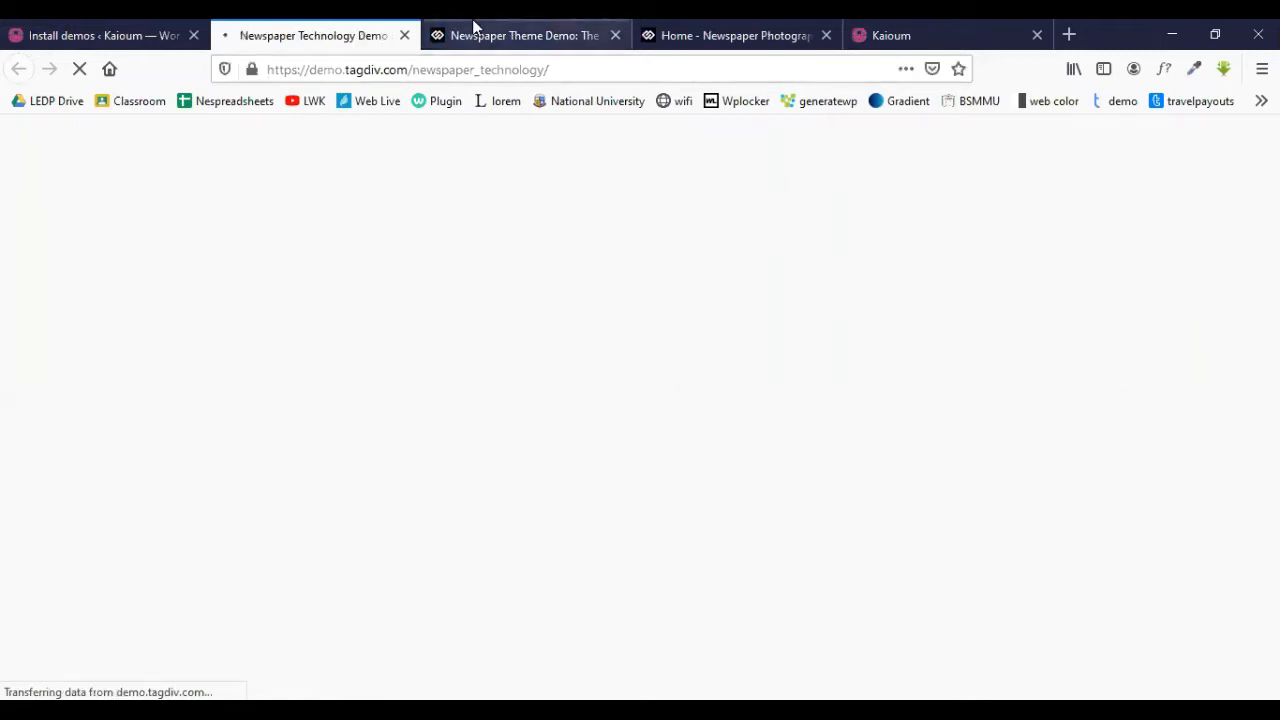
left_click(474, 25)
left_click(700, 35)
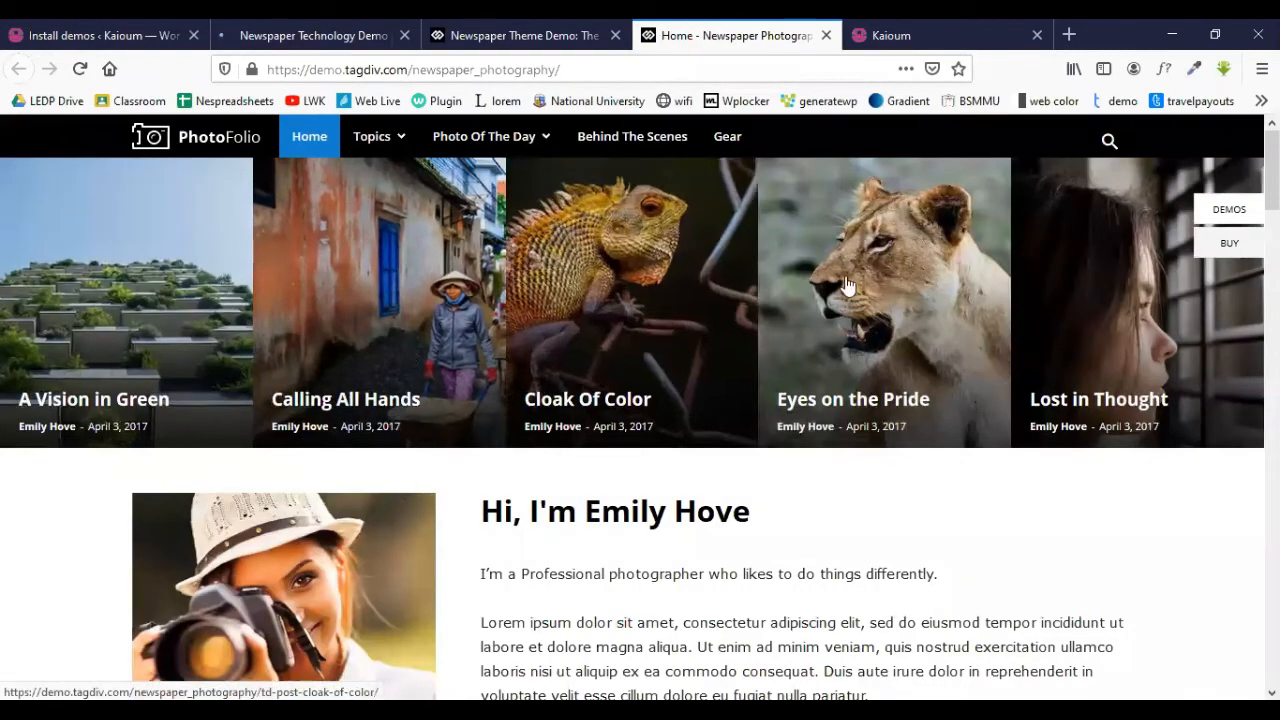
- Scroll through the Photography demo preview, then close its tab
scroll(449, 337, "down", 4)
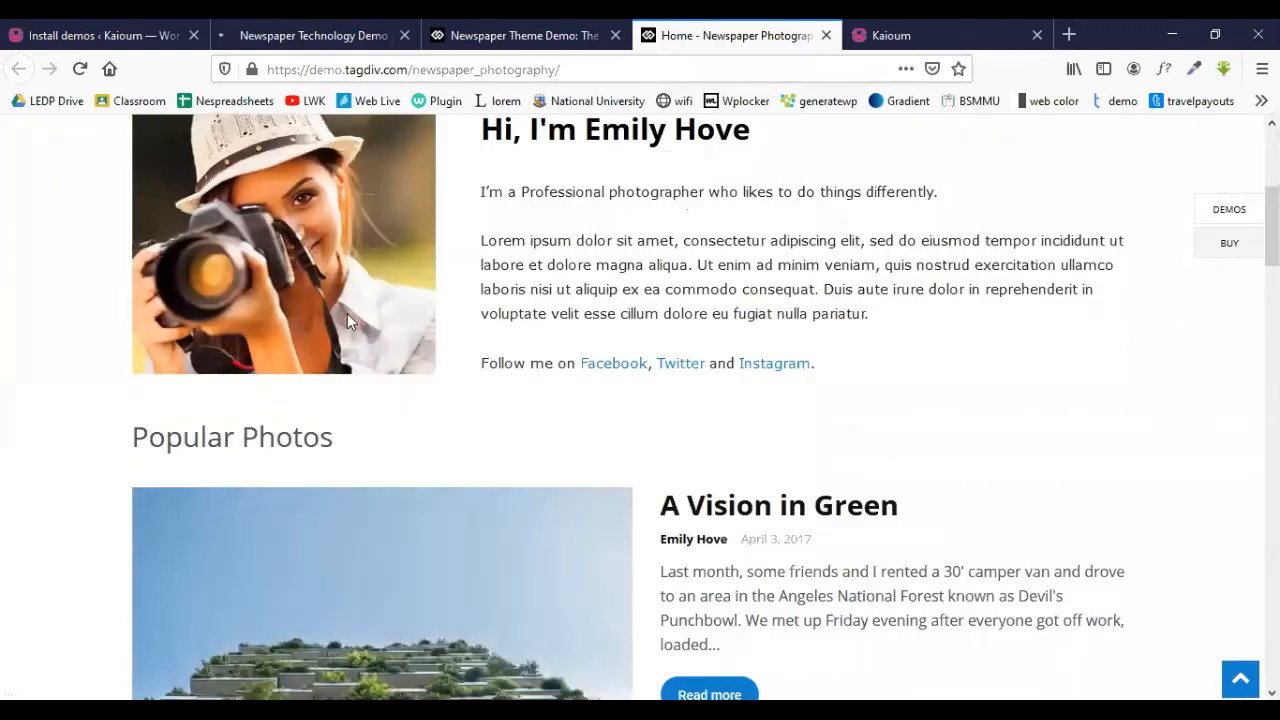
scroll(366, 323, "down", 3)
scroll(670, 338, "down", 5)
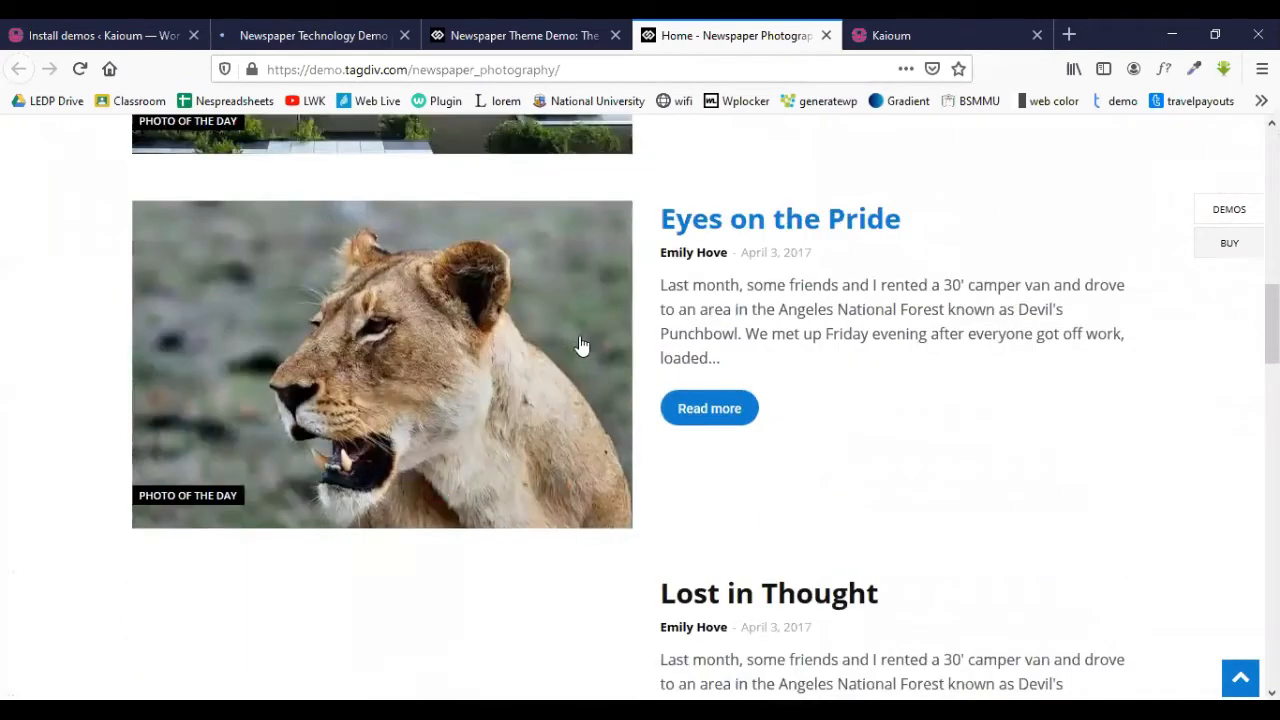
scroll(705, 196, "up", 1)
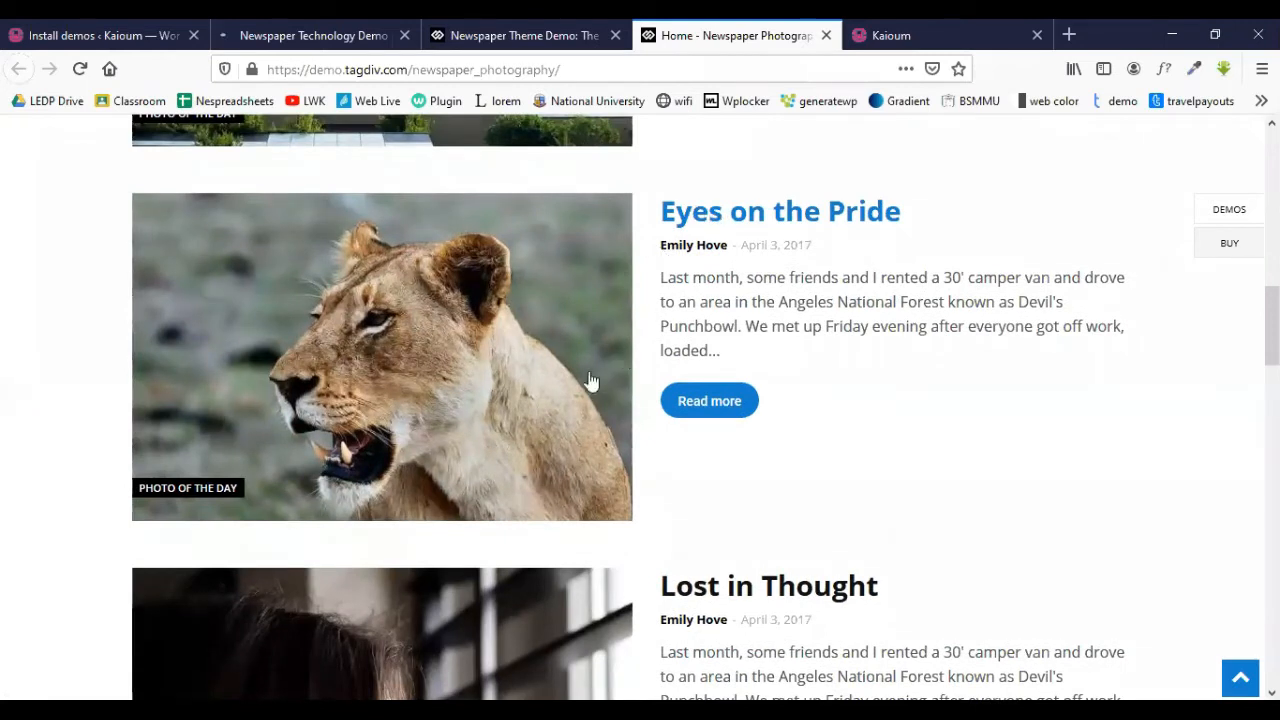
scroll(500, 349, "down", 18)
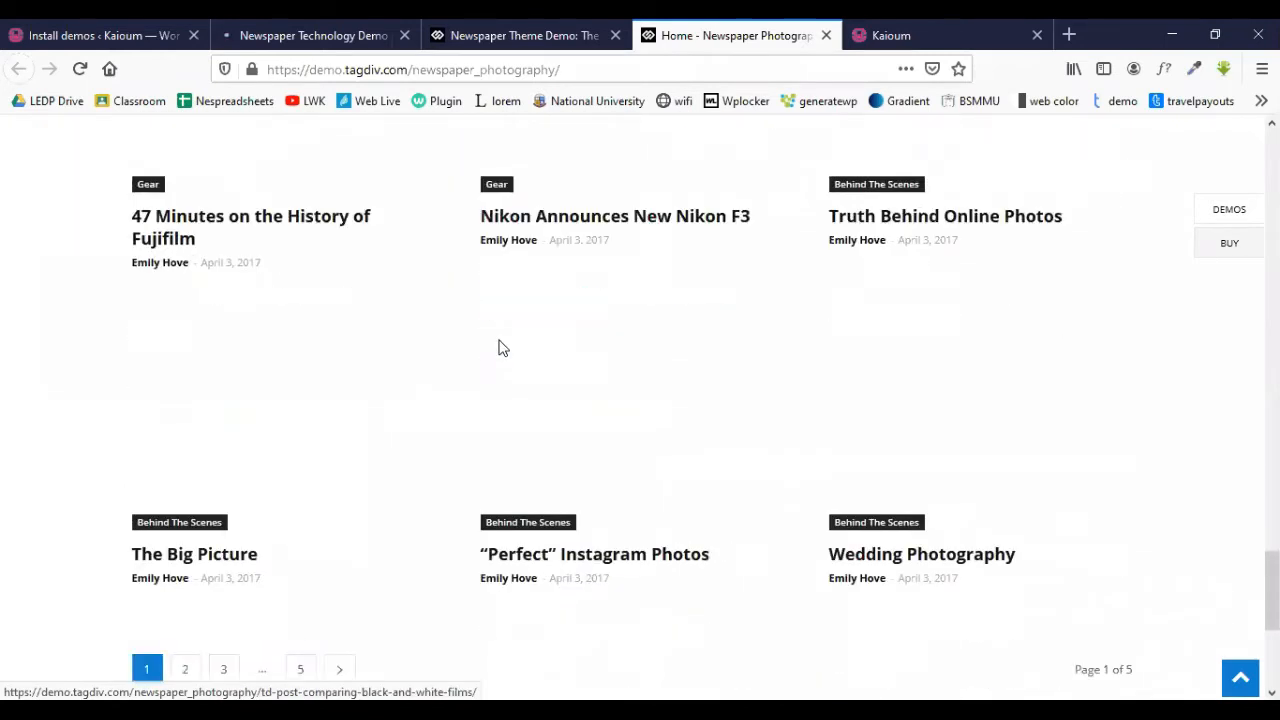
scroll(500, 346, "down", 4)
scroll(517, 326, "up", 12)
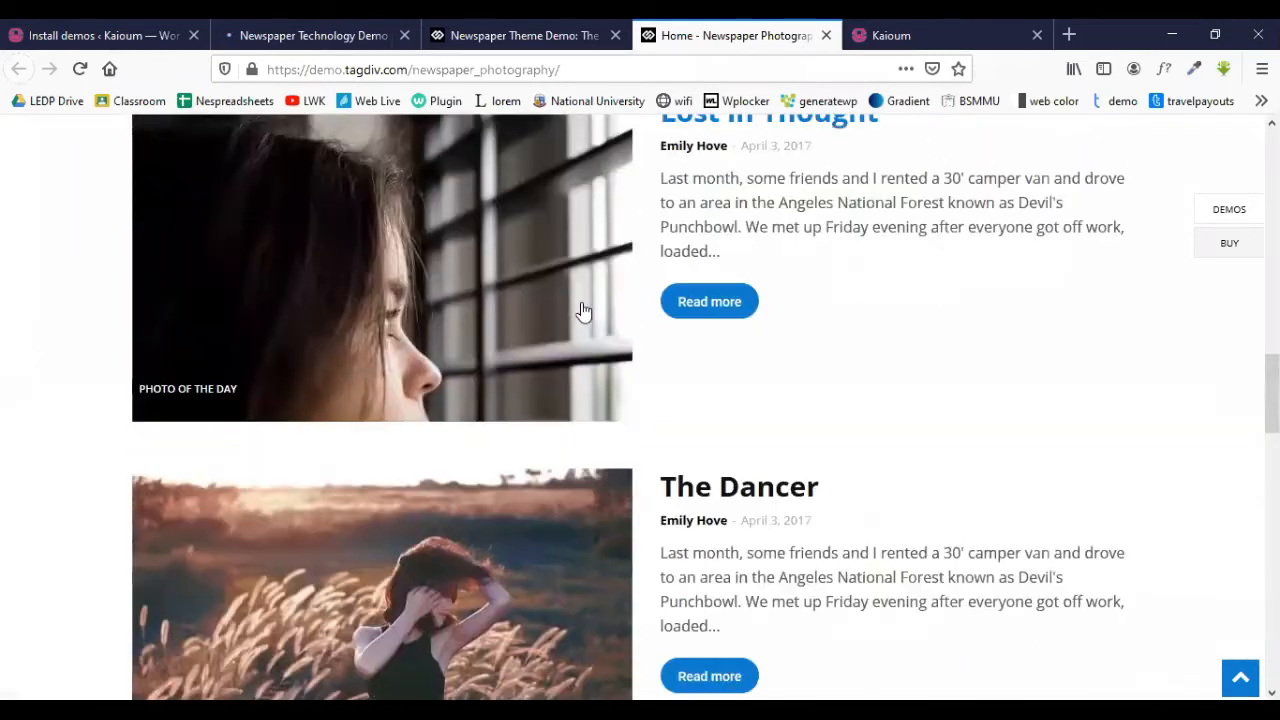
scroll(584, 311, "up", 4)
left_click(826, 35)
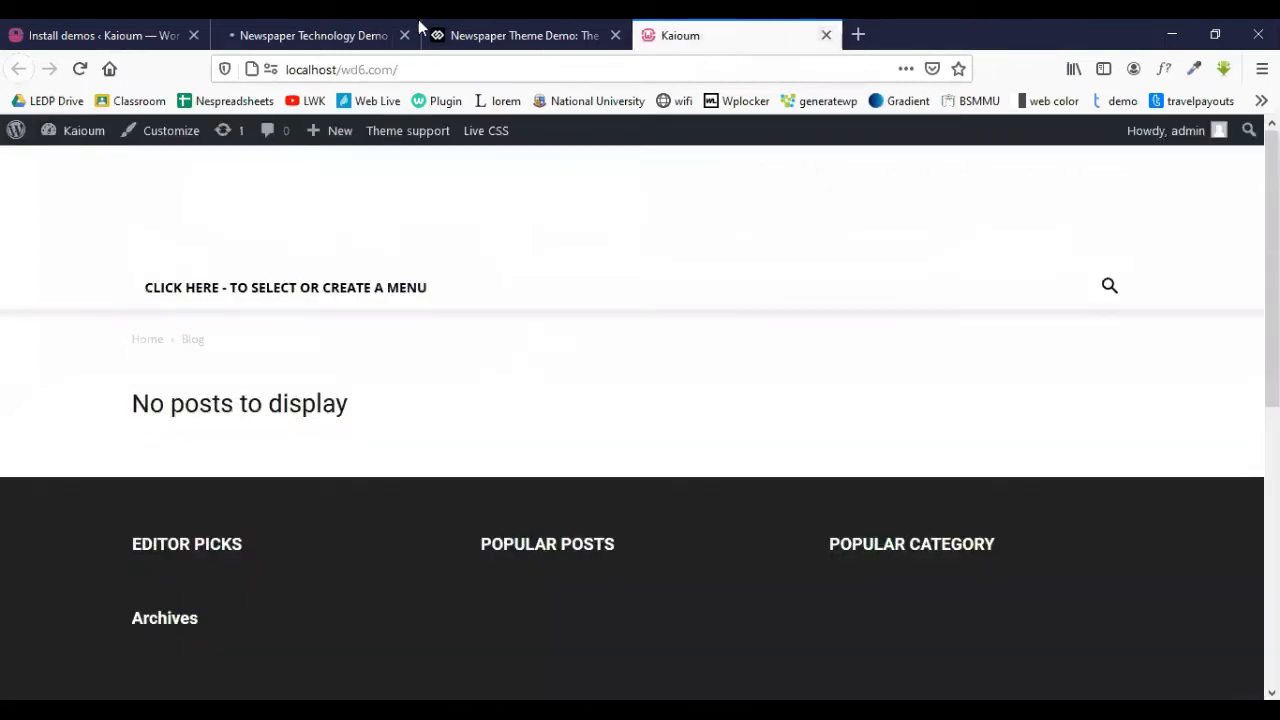
- Scroll the Technology demo down to its footer and back up to the hero
left_click(330, 35)
scroll(440, 328, "down", 15)
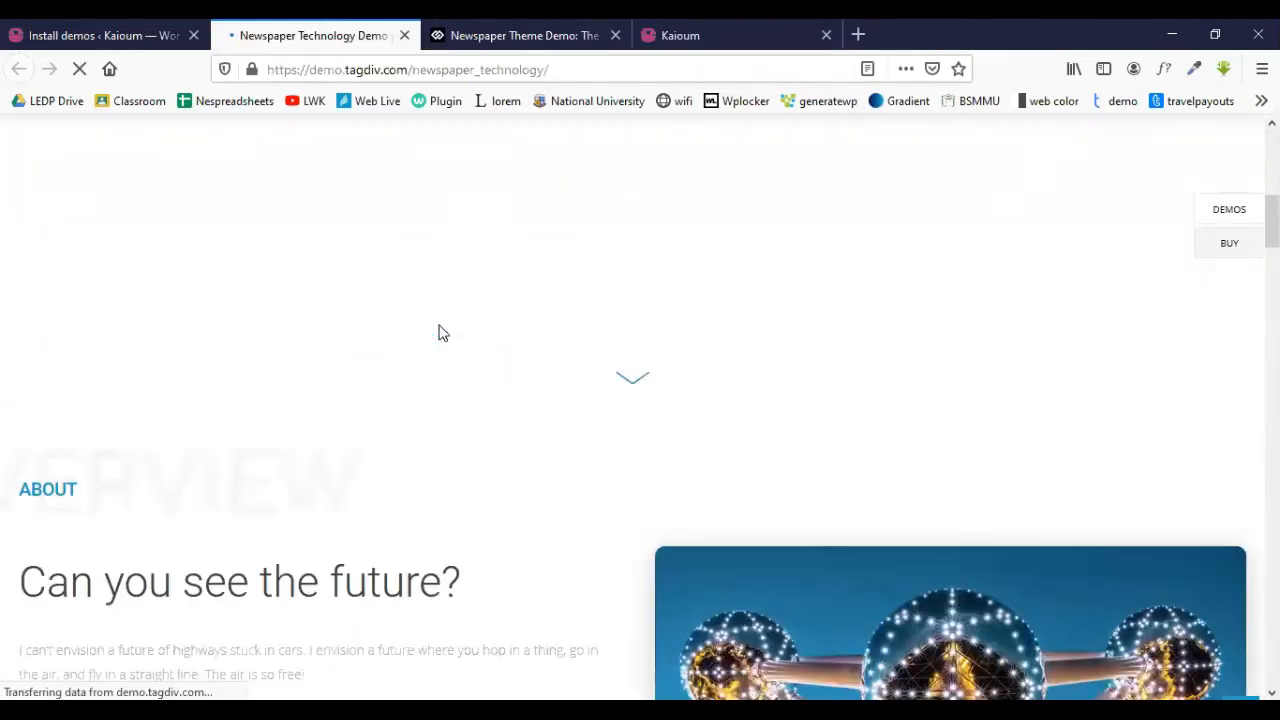
scroll(440, 328, "down", 15)
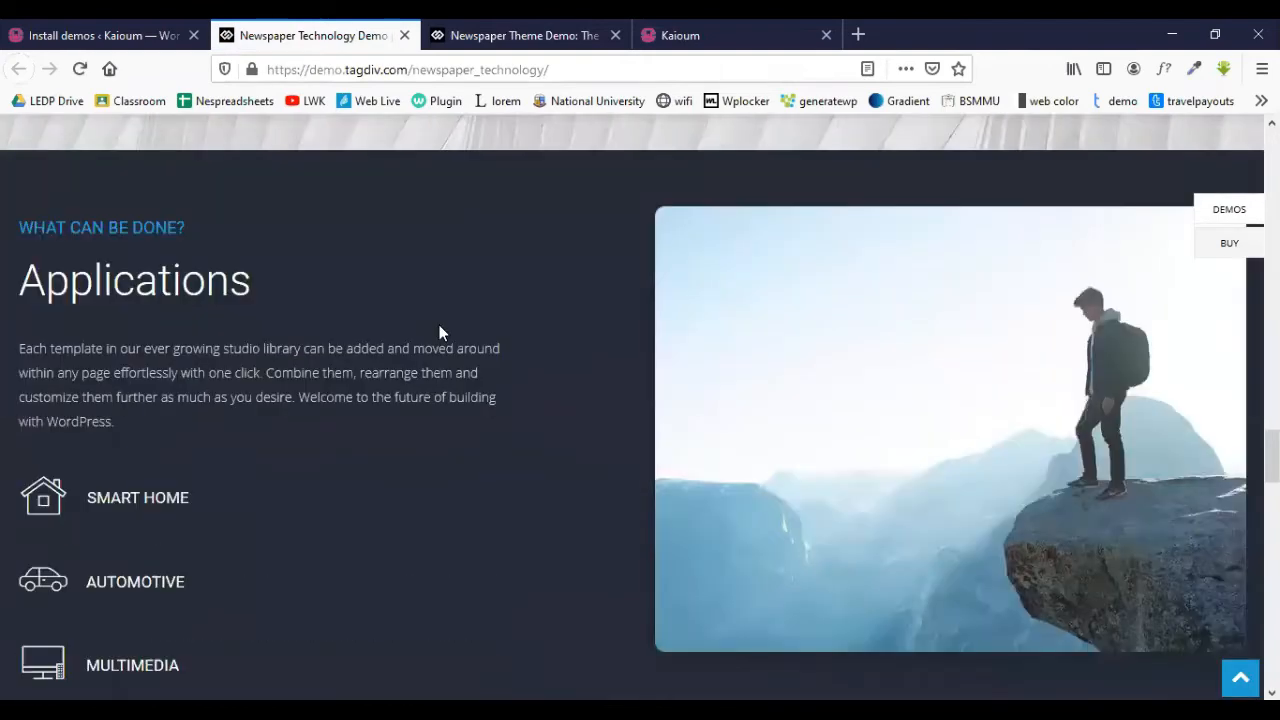
scroll(440, 326, "down", 3)
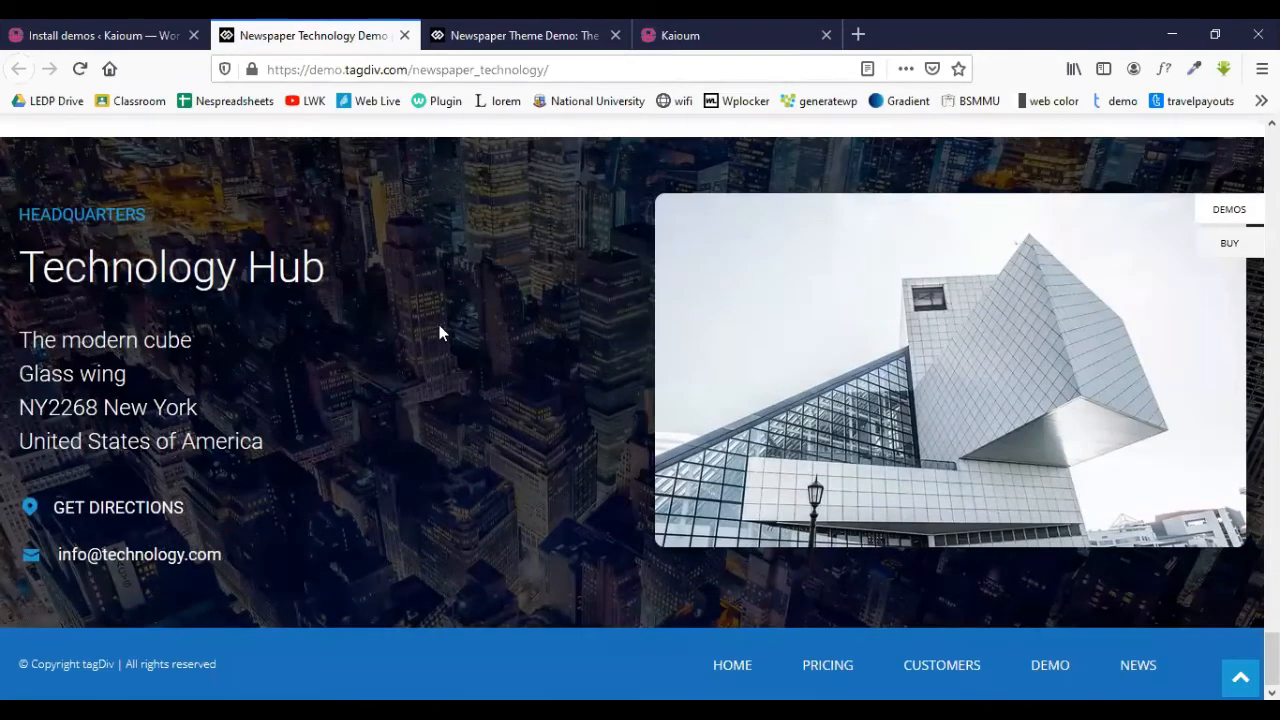
scroll(440, 328, "up", 12)
scroll(440, 330, "up", 15)
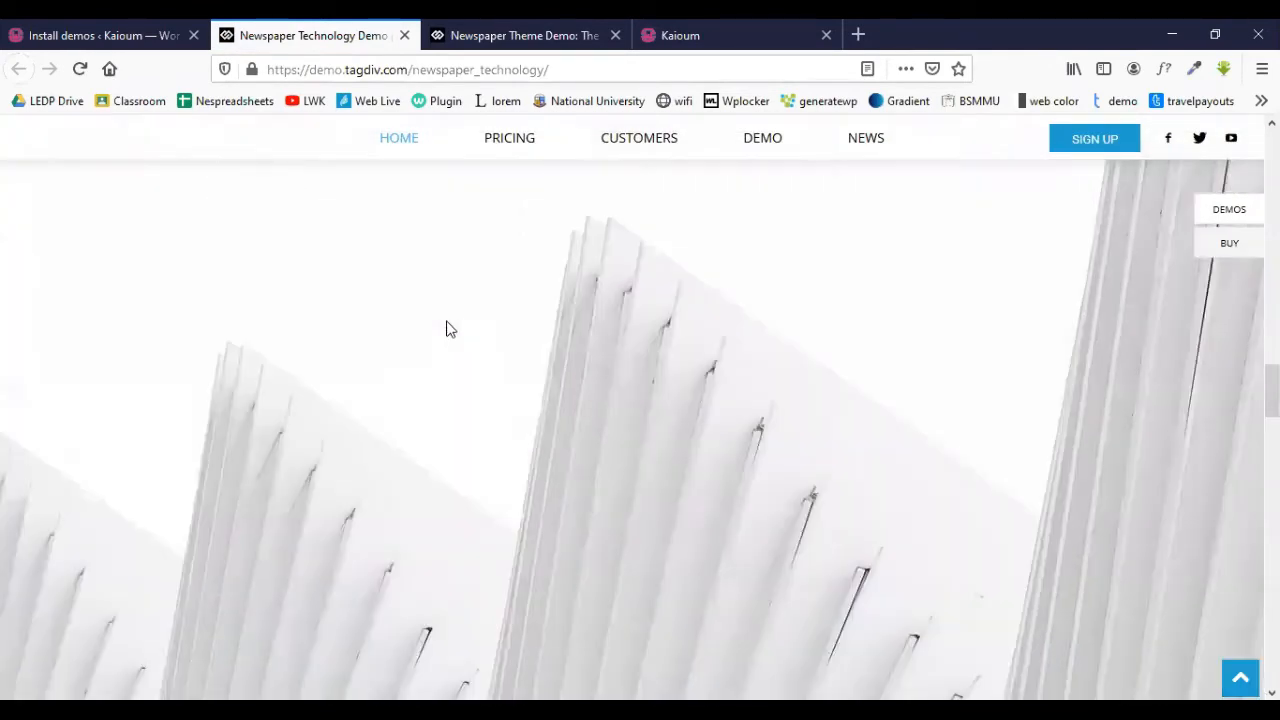
scroll(449, 327, "up", 5)
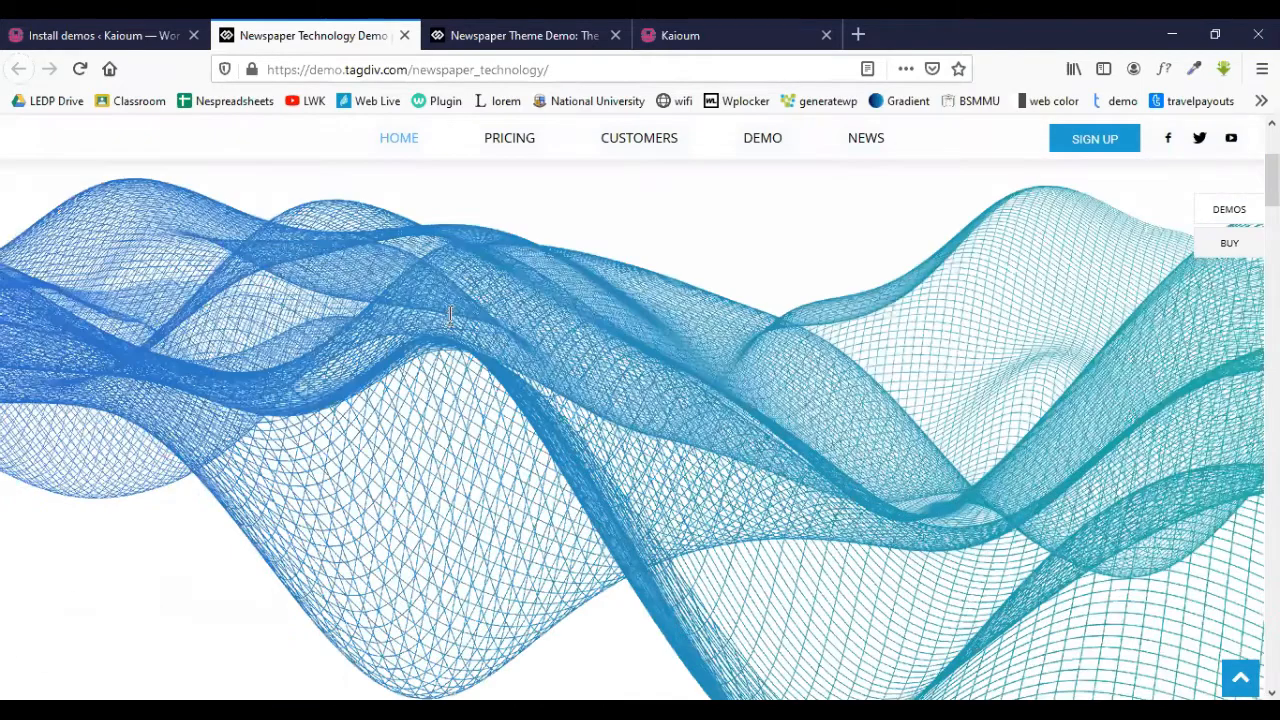
left_click(478, 32)
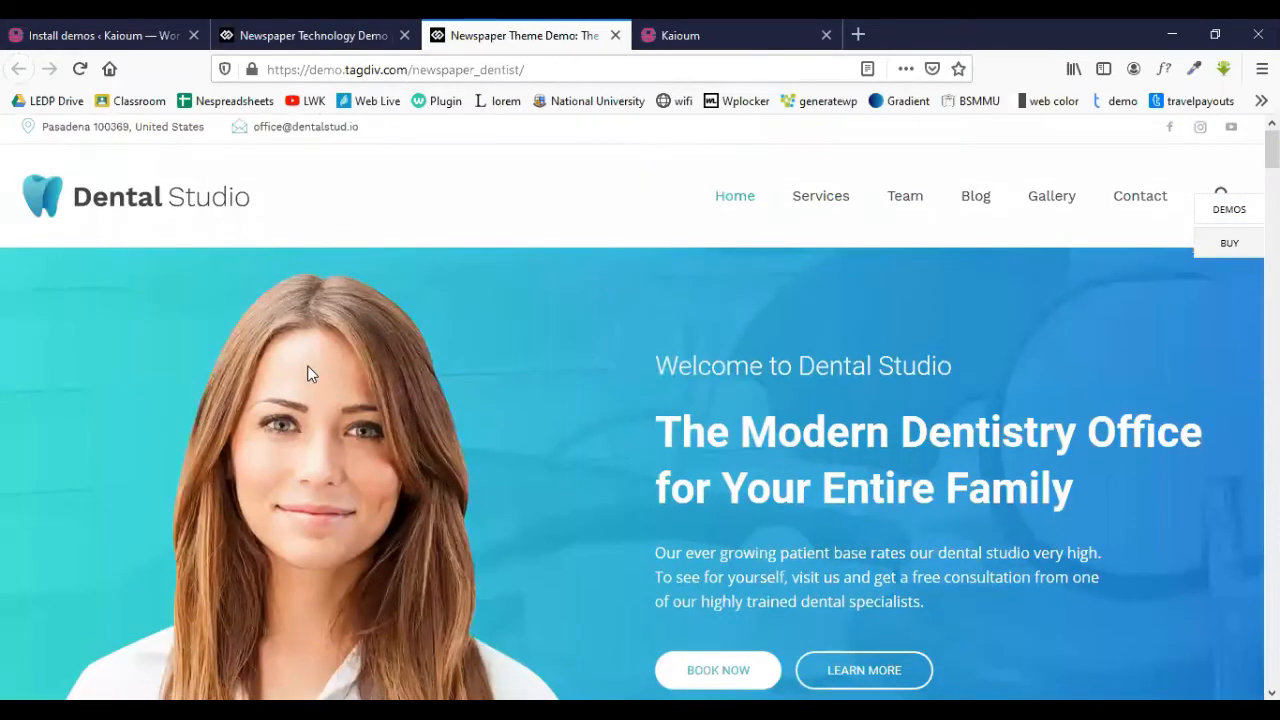
- Scroll partway down the Dental Studio demo, then jump back to the top
scroll(308, 372, "down", 10)
scroll(314, 375, "down", 15)
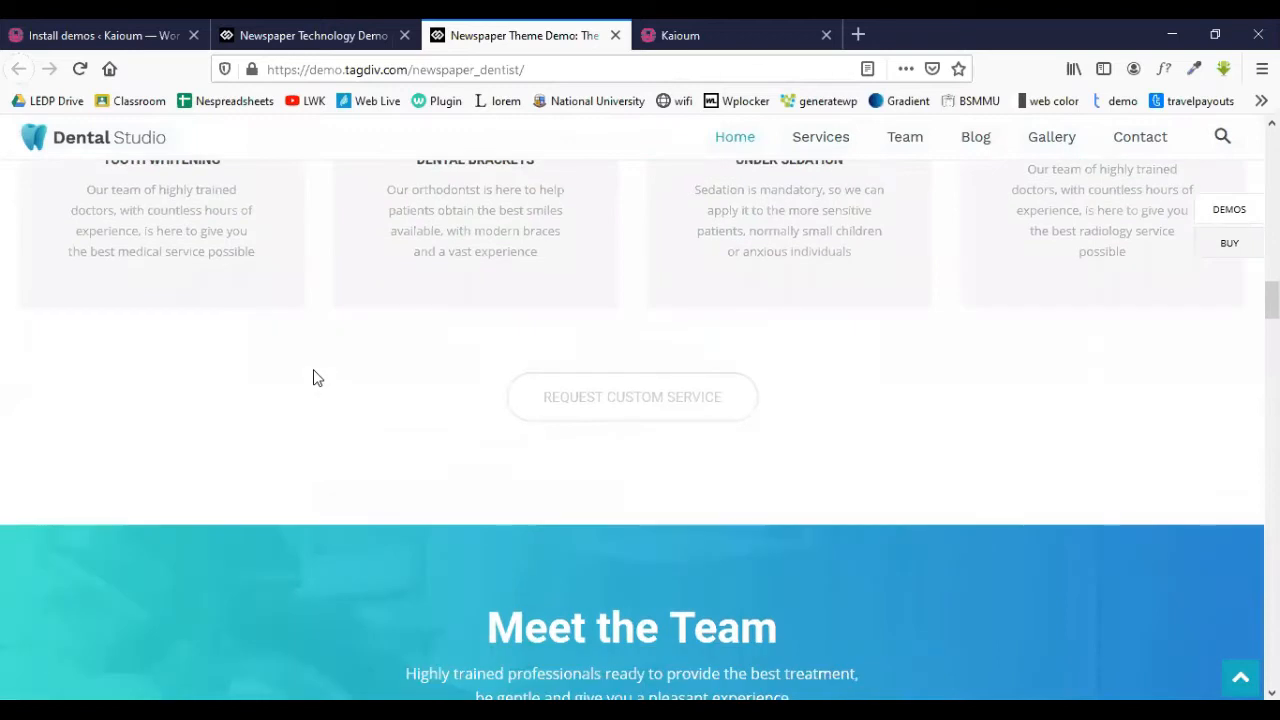
scroll(346, 403, "down", 15)
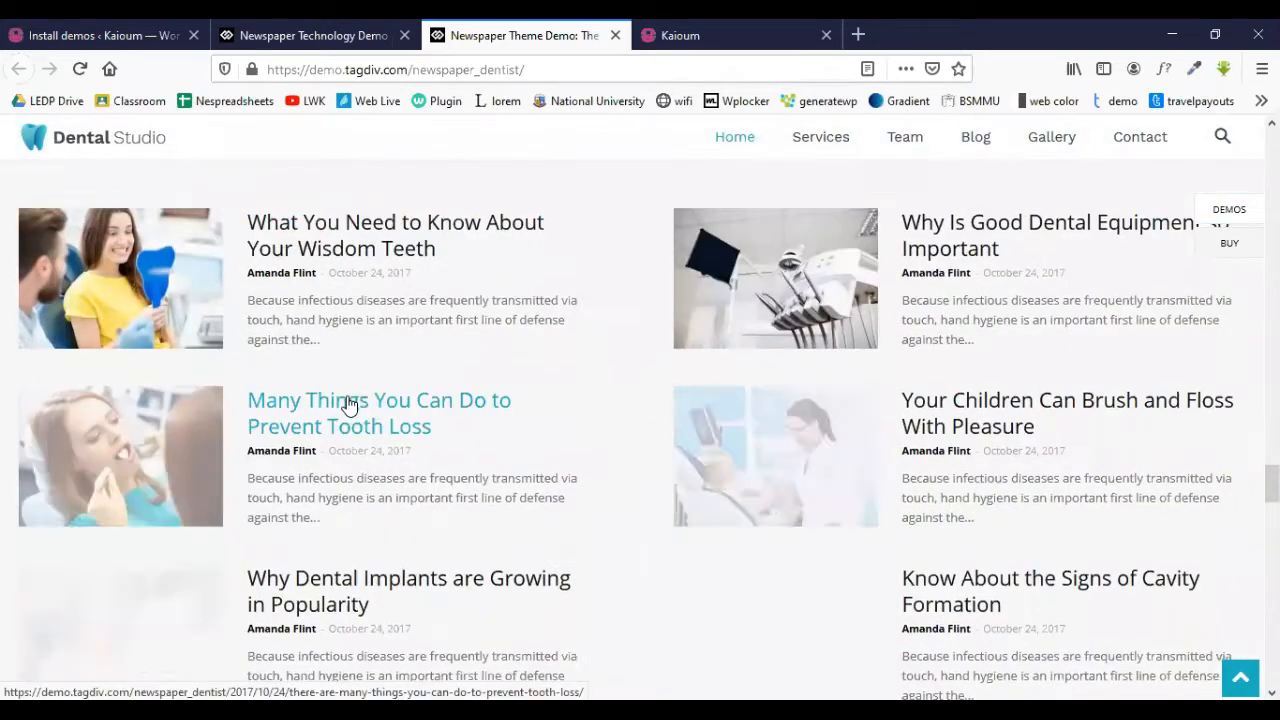
scroll(346, 403, "down", 5)
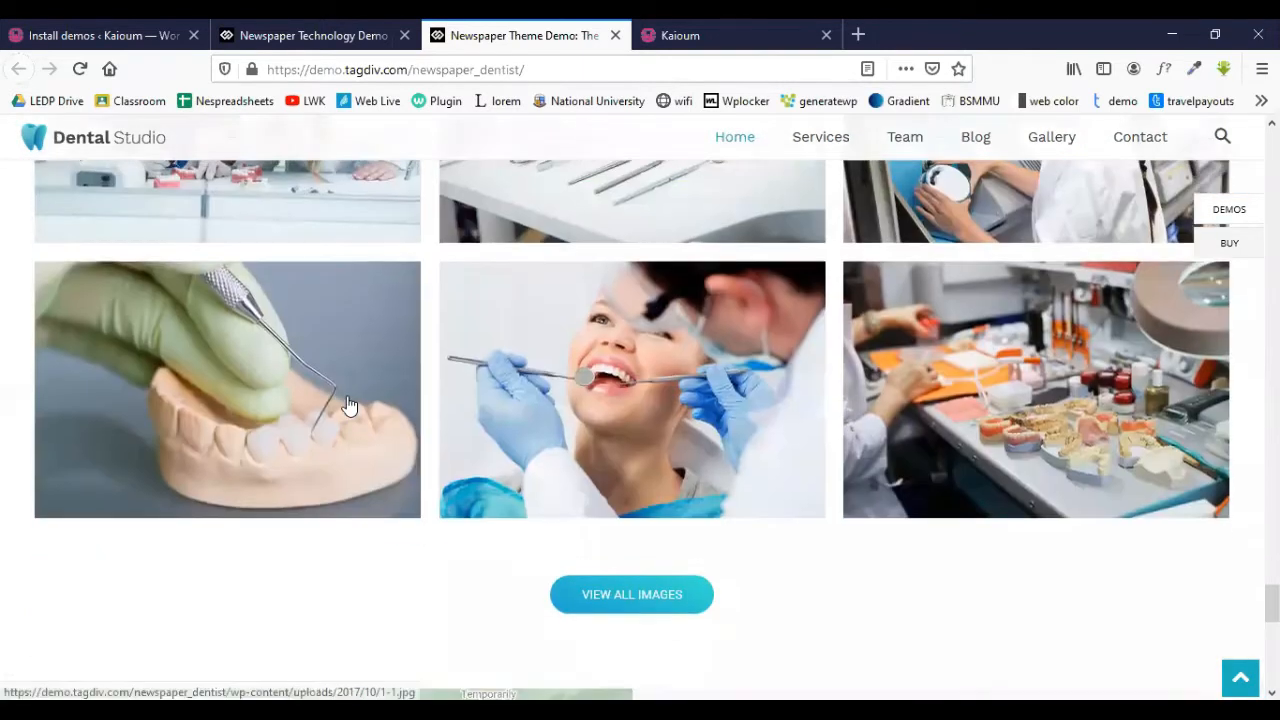
scroll(346, 400, "down", 5)
scroll(346, 395, "down", 3)
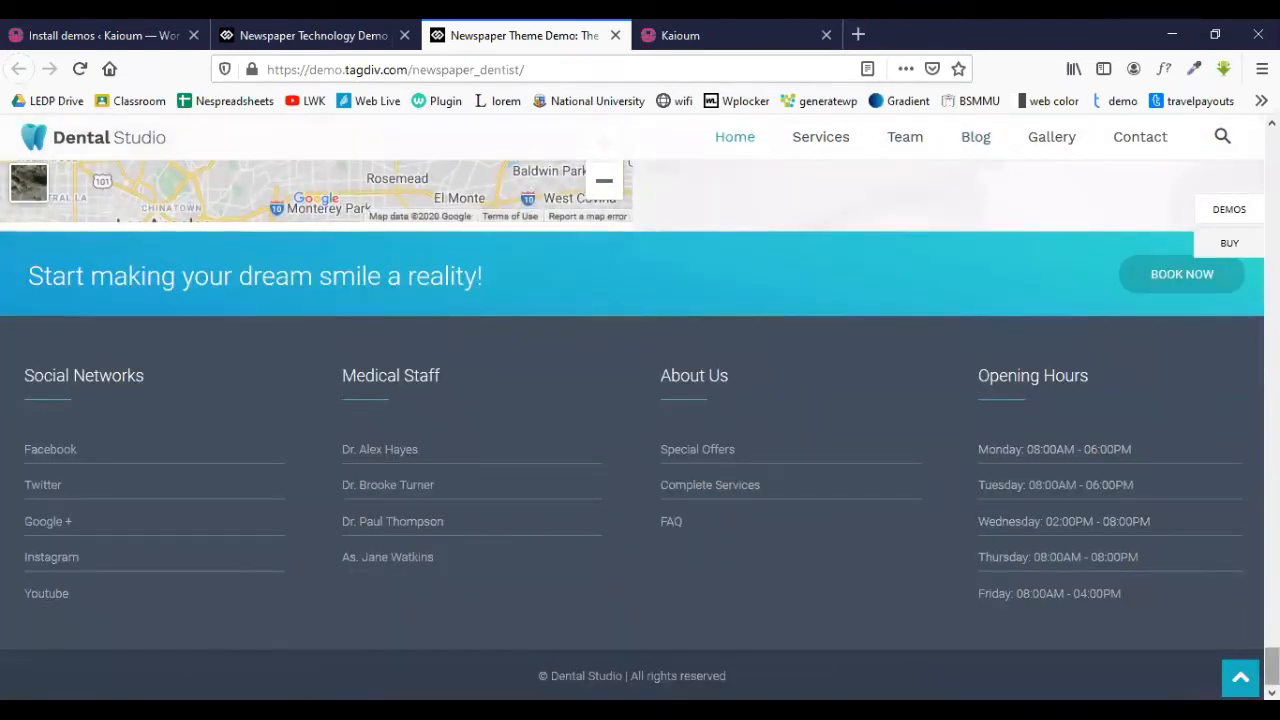
key("Home")
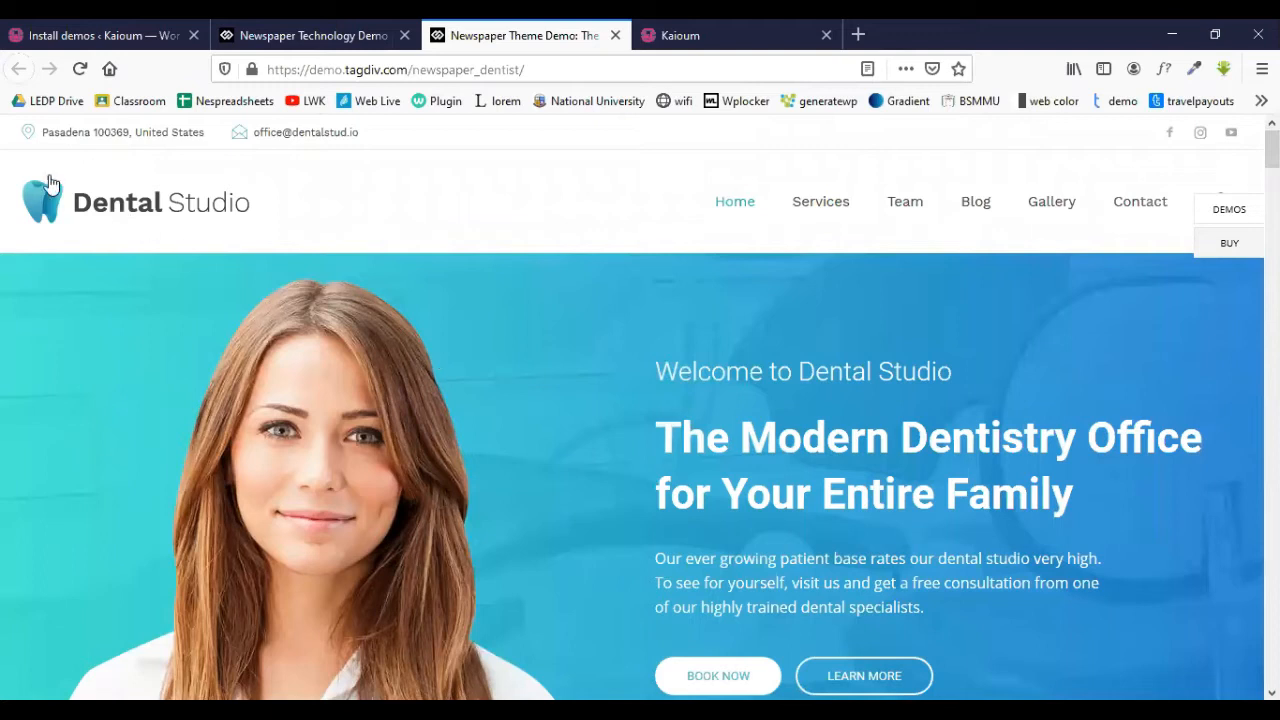
- Scroll through the entire Dental Studio demo page down to its footer
scroll(643, 294, "down", 2)
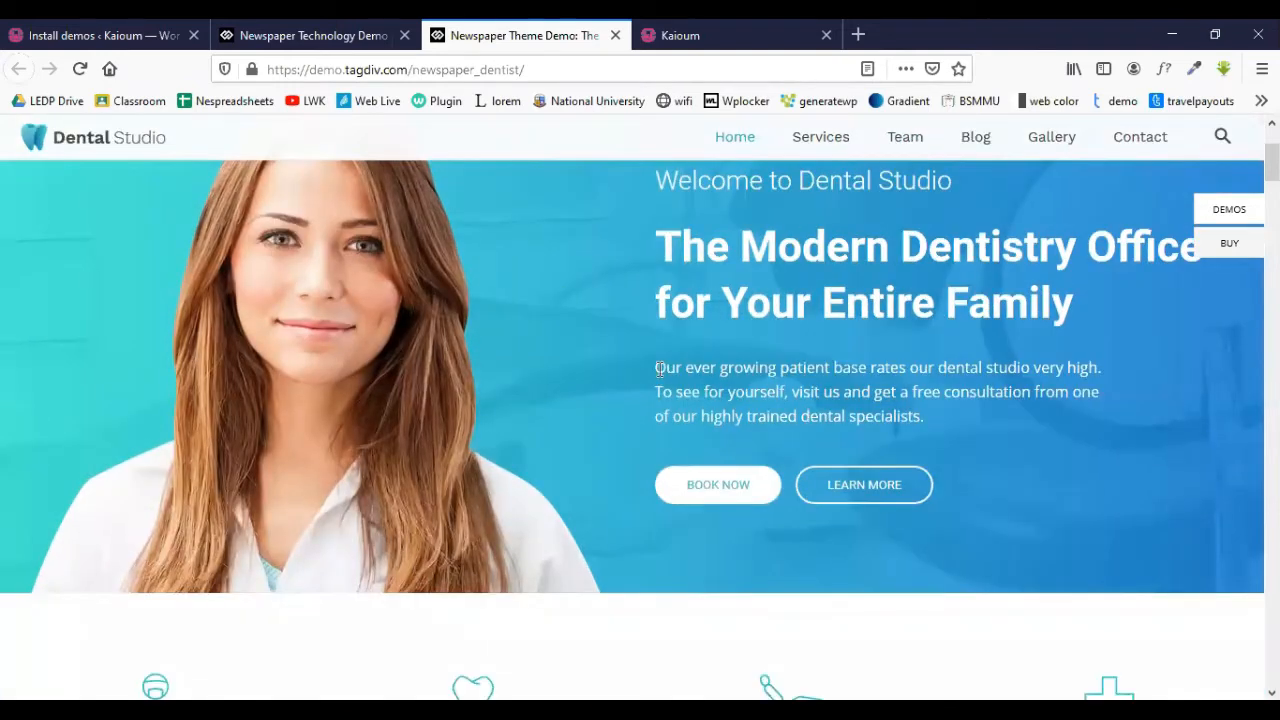
scroll(566, 314, "down", 5)
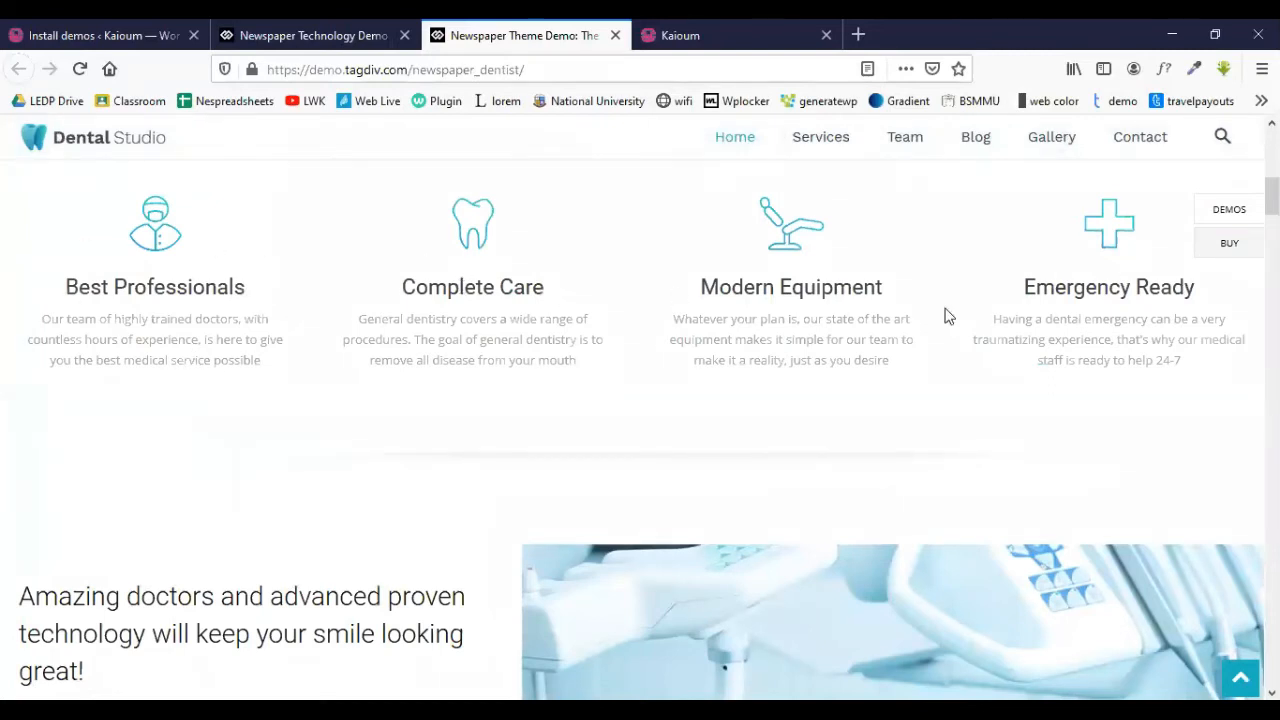
scroll(463, 436, "down", 3)
scroll(674, 423, "down", 6)
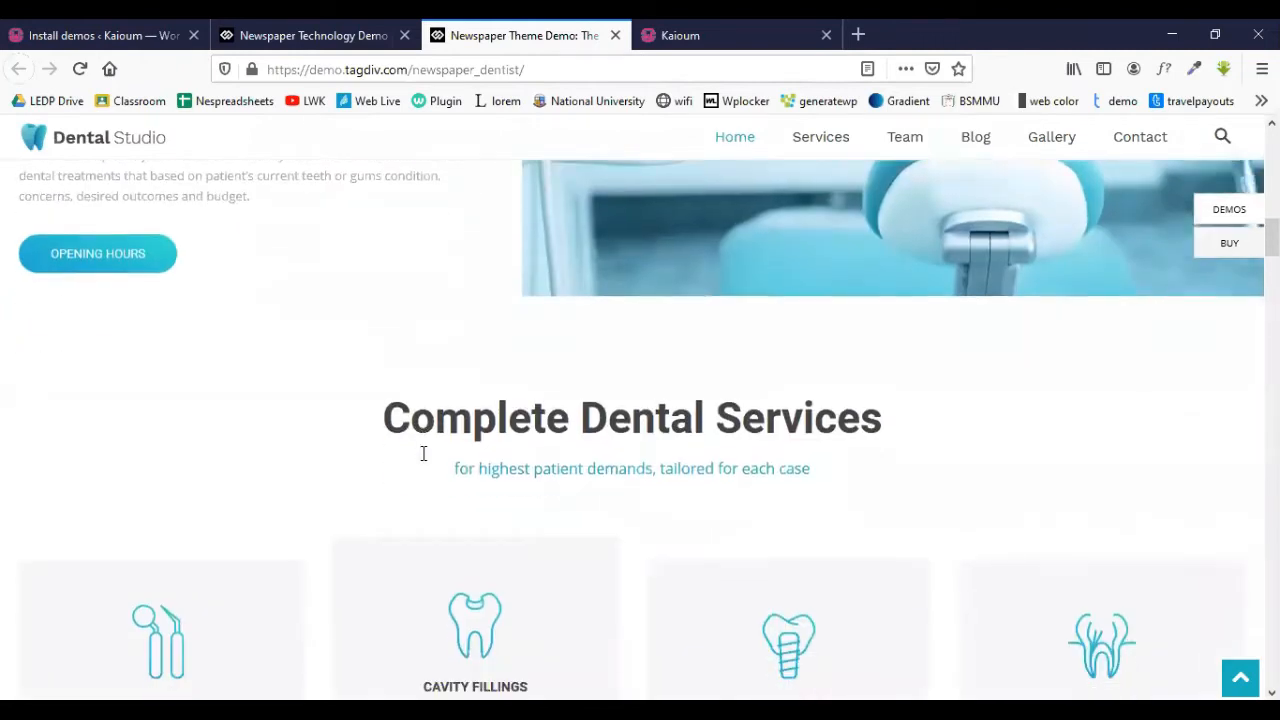
scroll(390, 449, "down", 5)
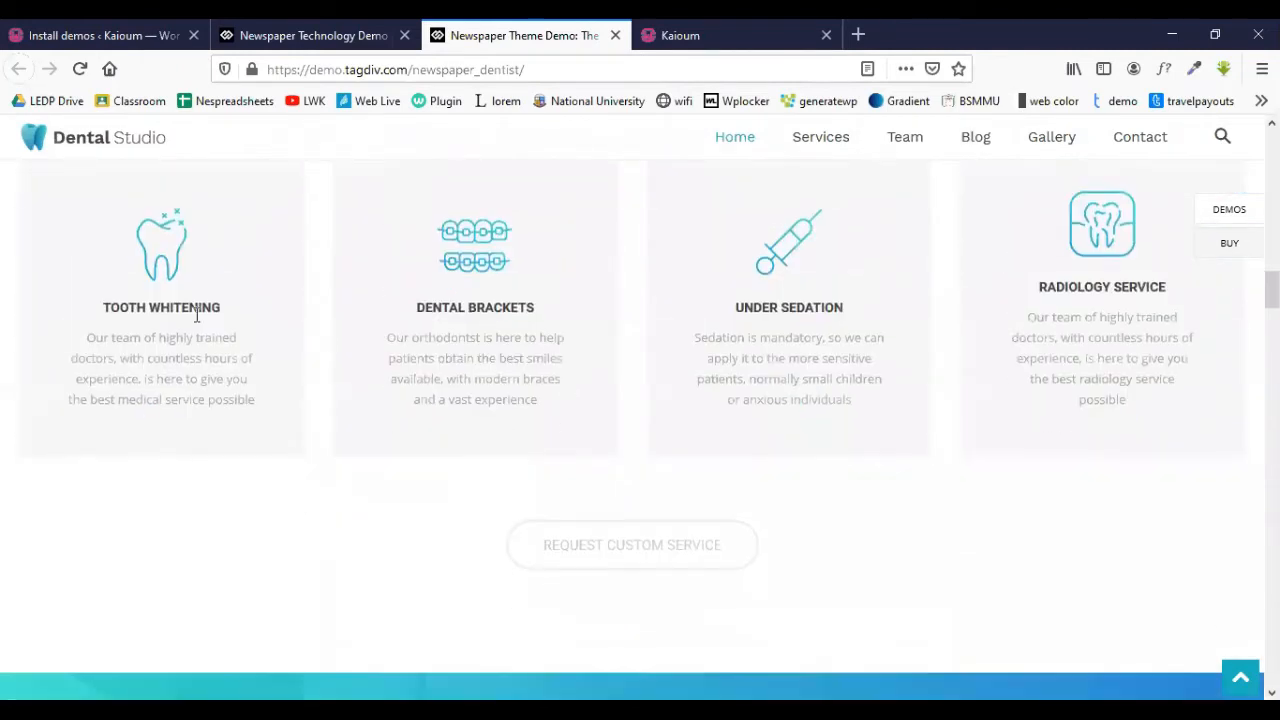
scroll(334, 420, "down", 10)
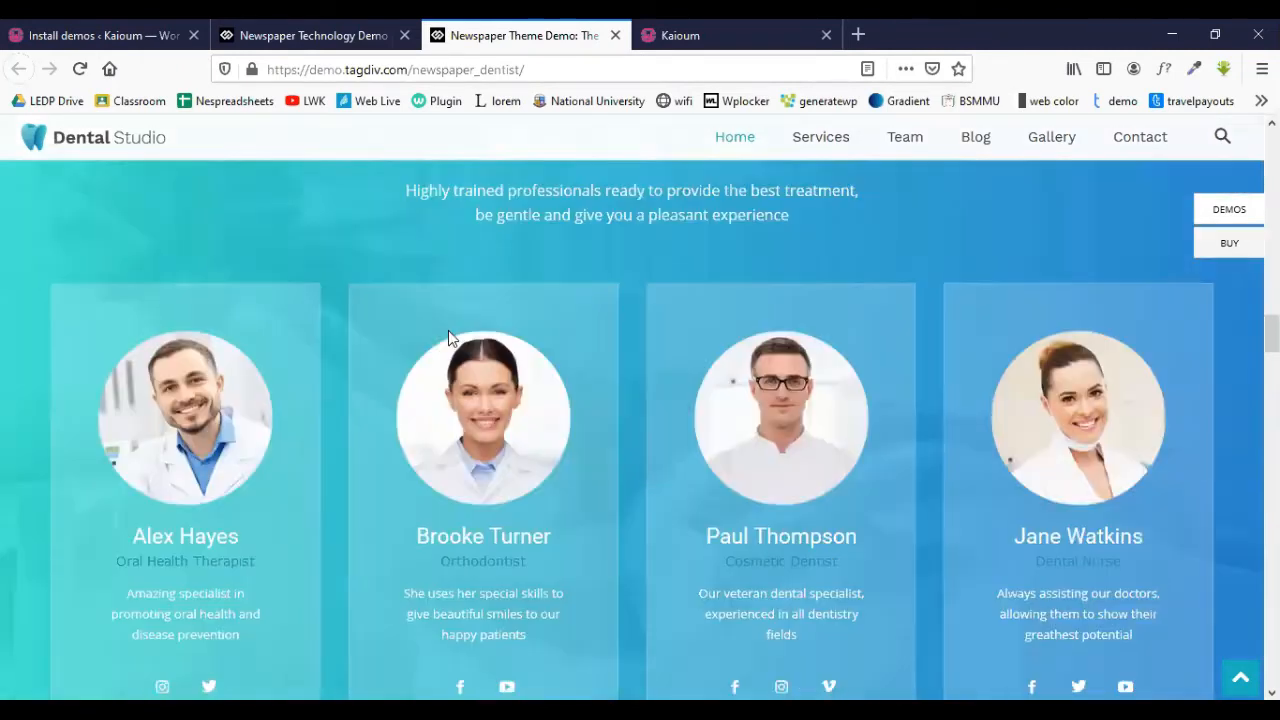
scroll(760, 310, "down", 15)
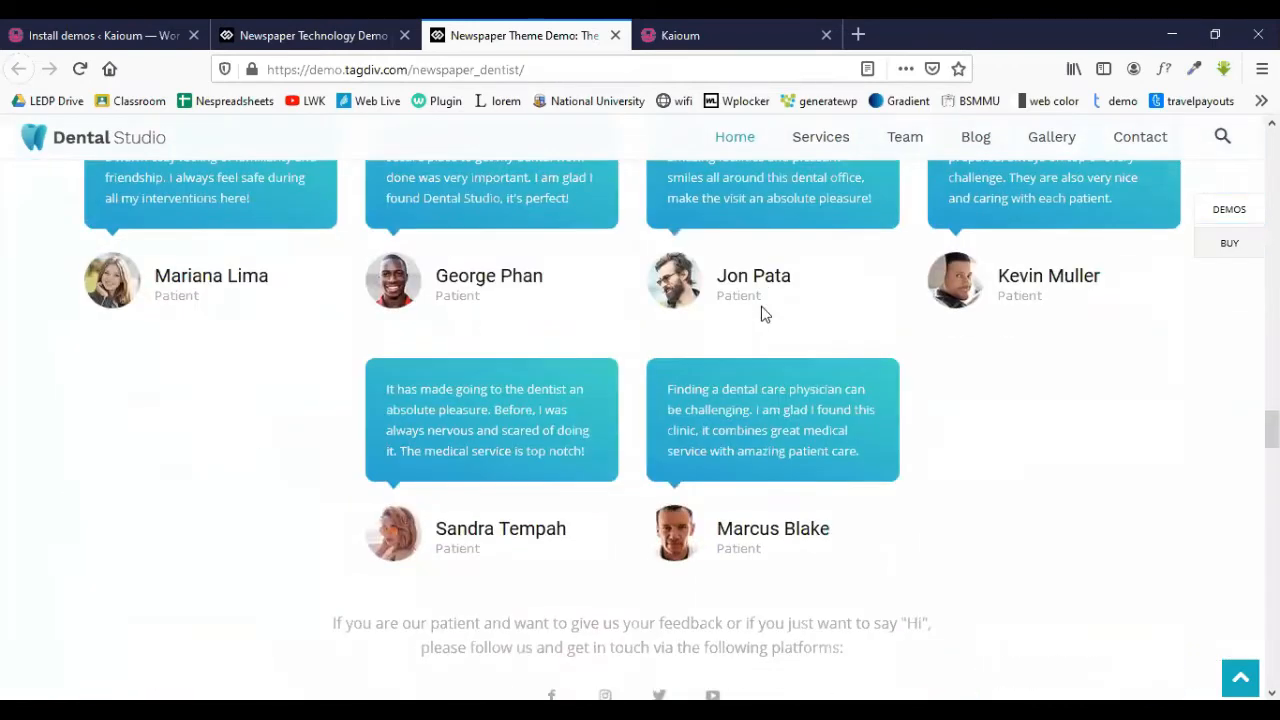
scroll(760, 315, "down", 18)
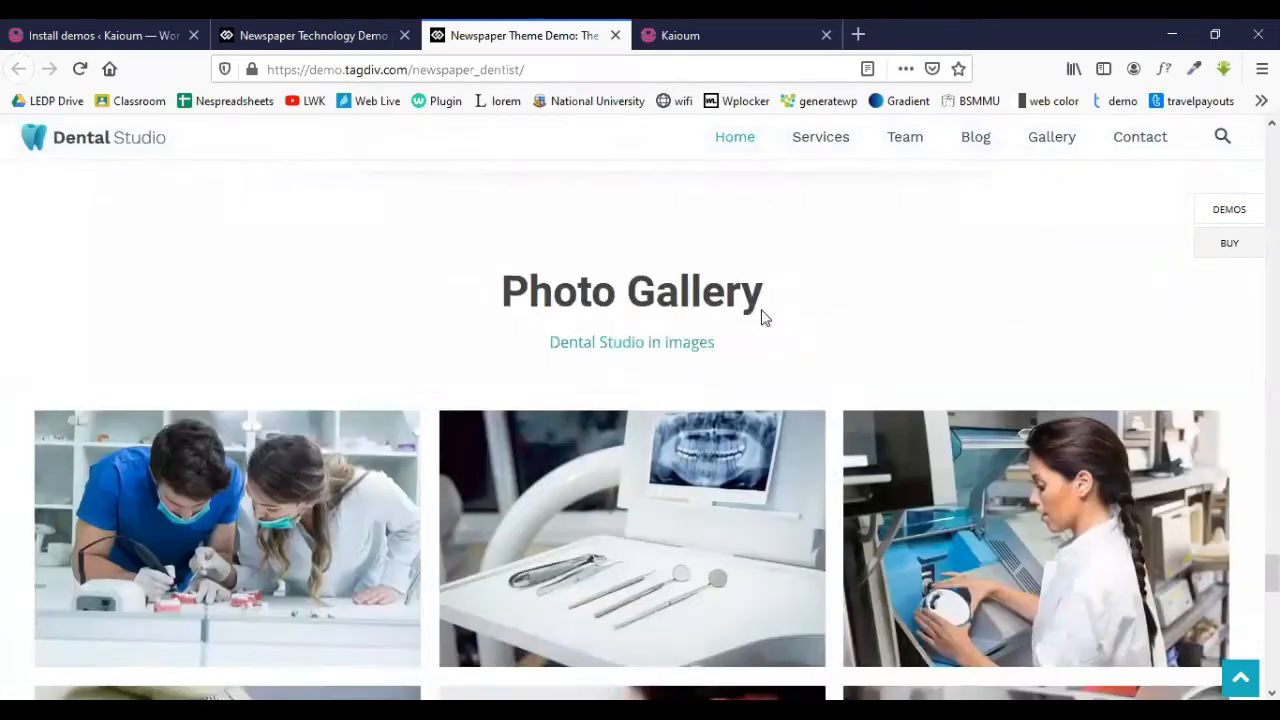
- Close the Technology Hub demo tab and return to the Install demos page
left_click(331, 30)
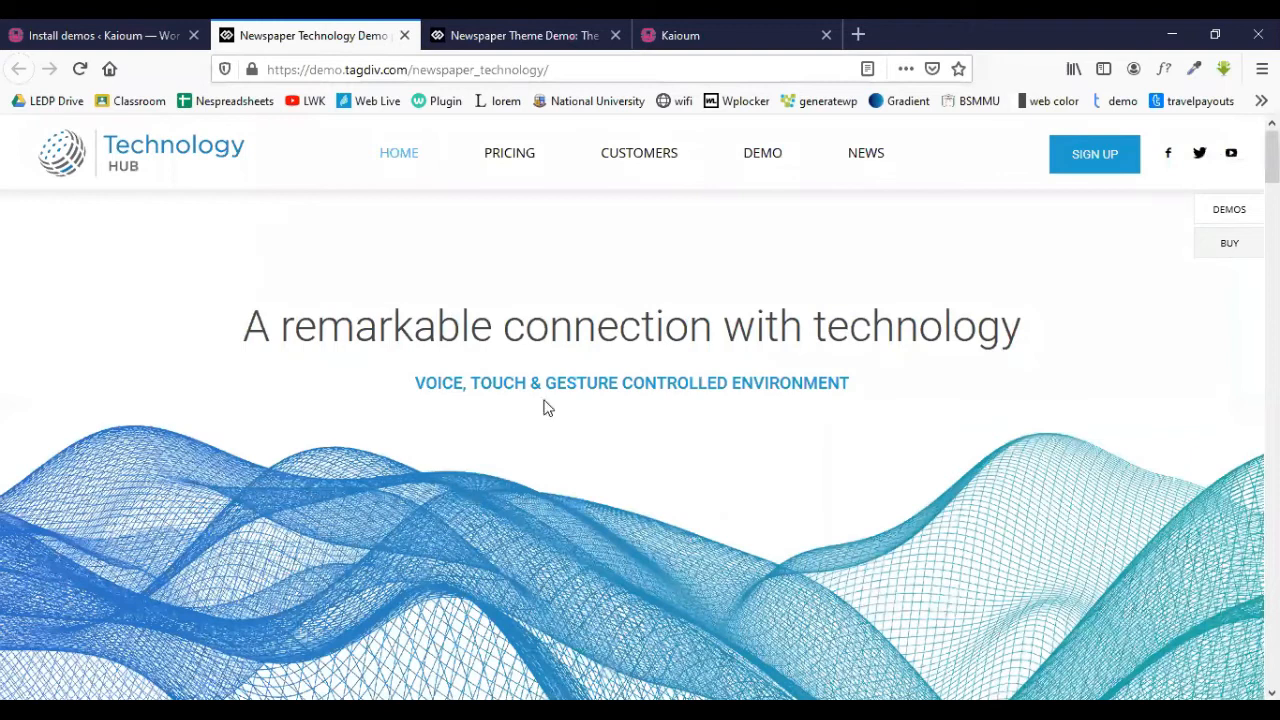
left_click(404, 35)
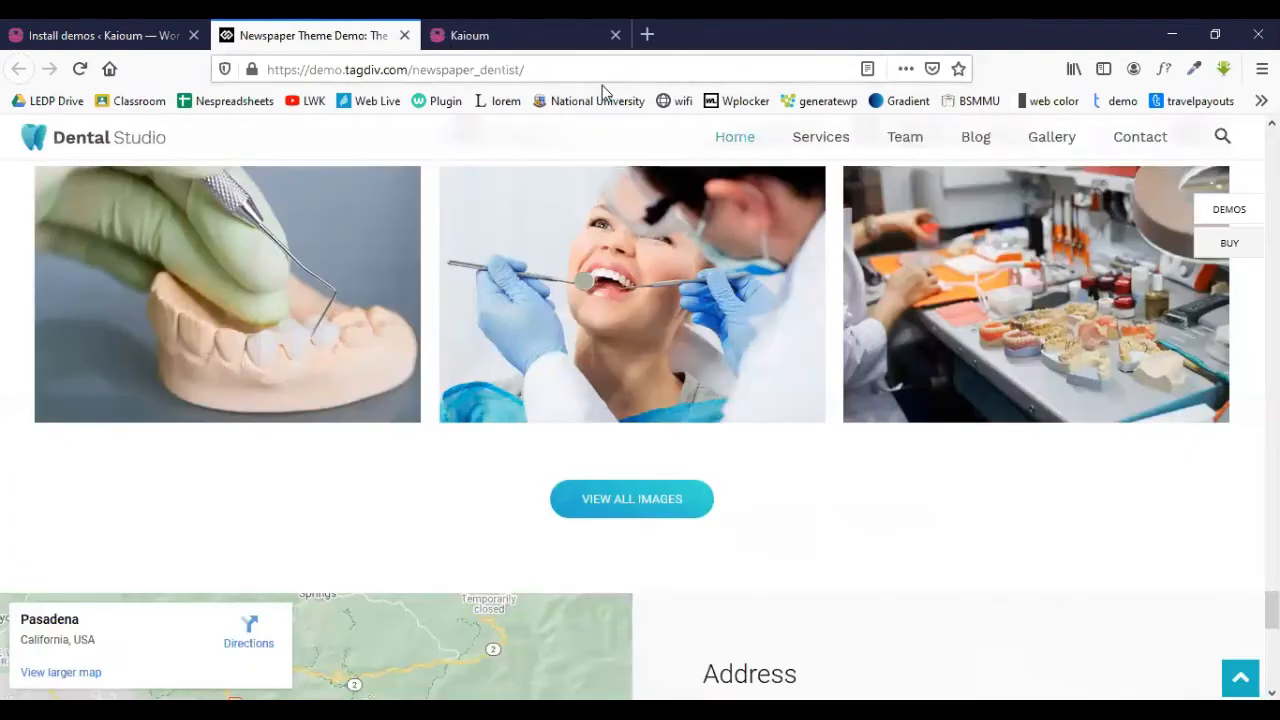
scroll(531, 337, "up", 12)
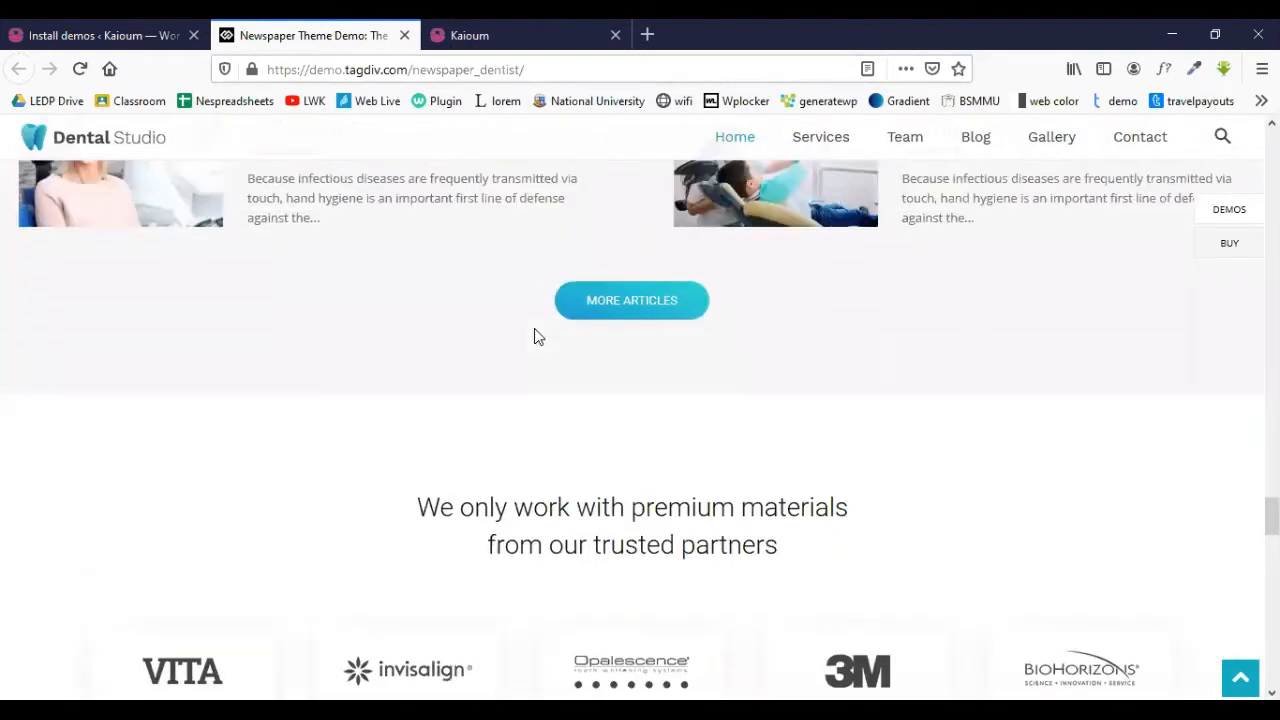
scroll(534, 335, "up", 5)
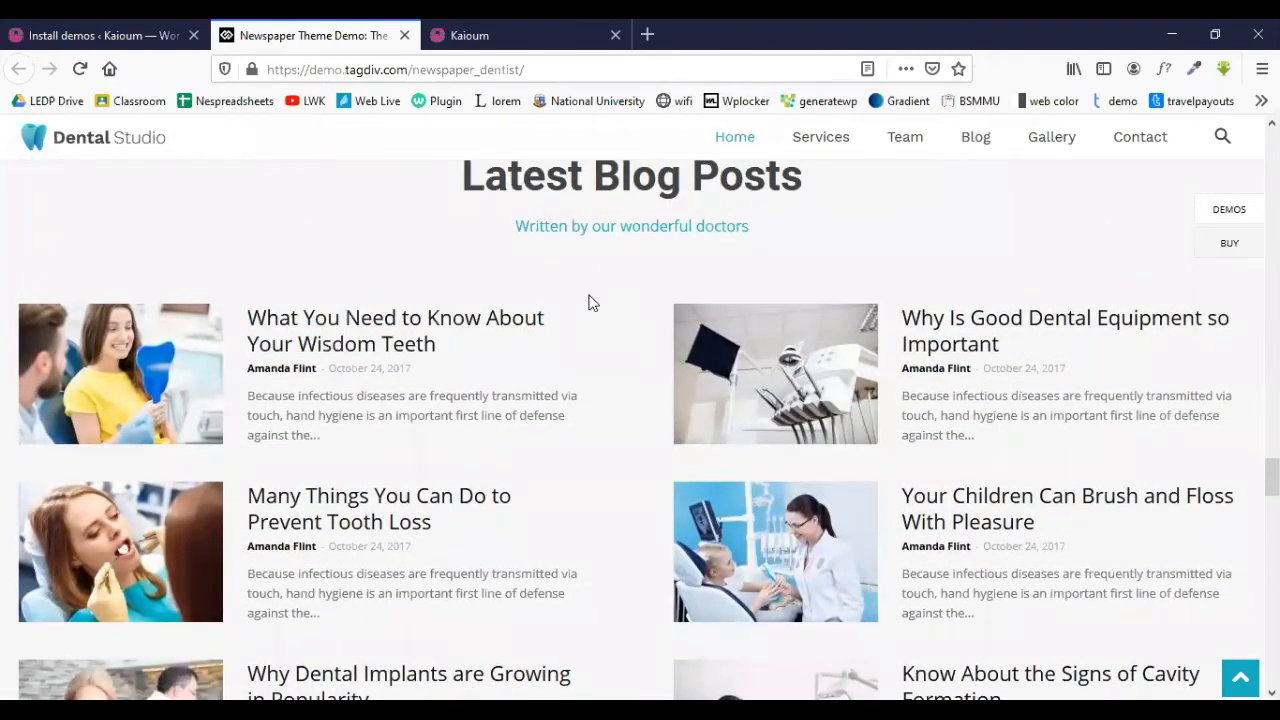
left_click(110, 27)
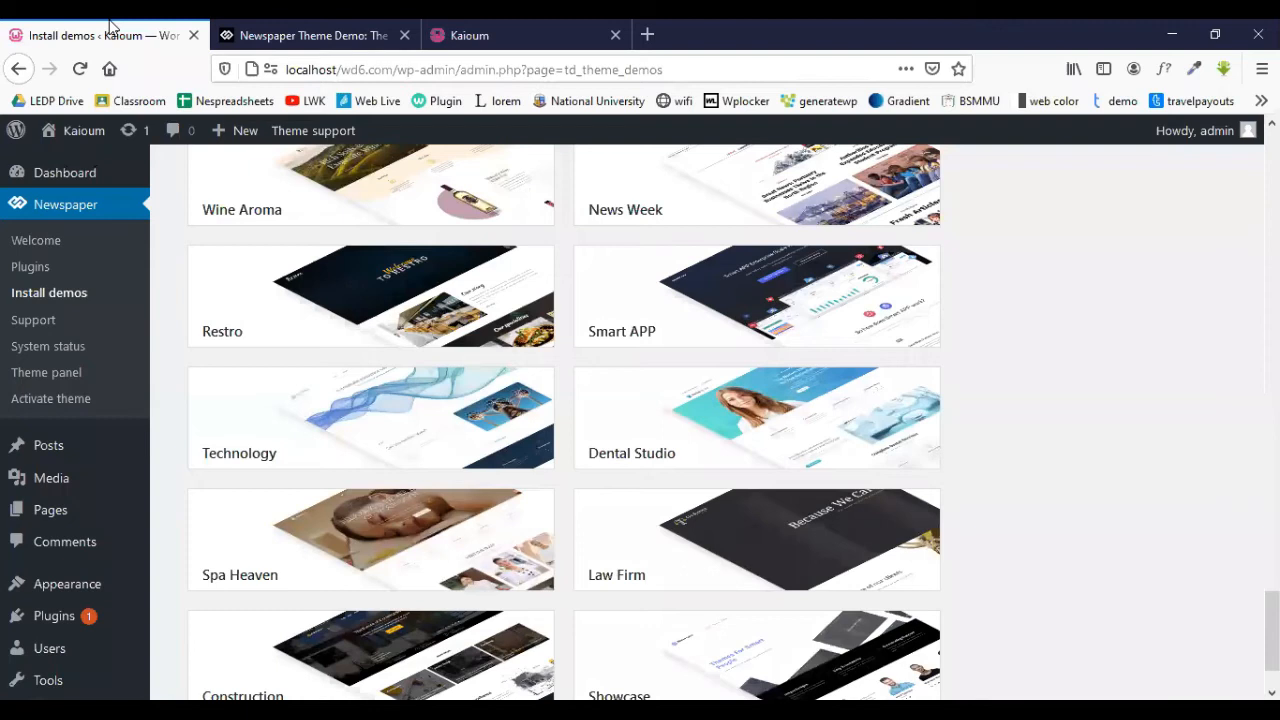
mouse_move(709, 423)
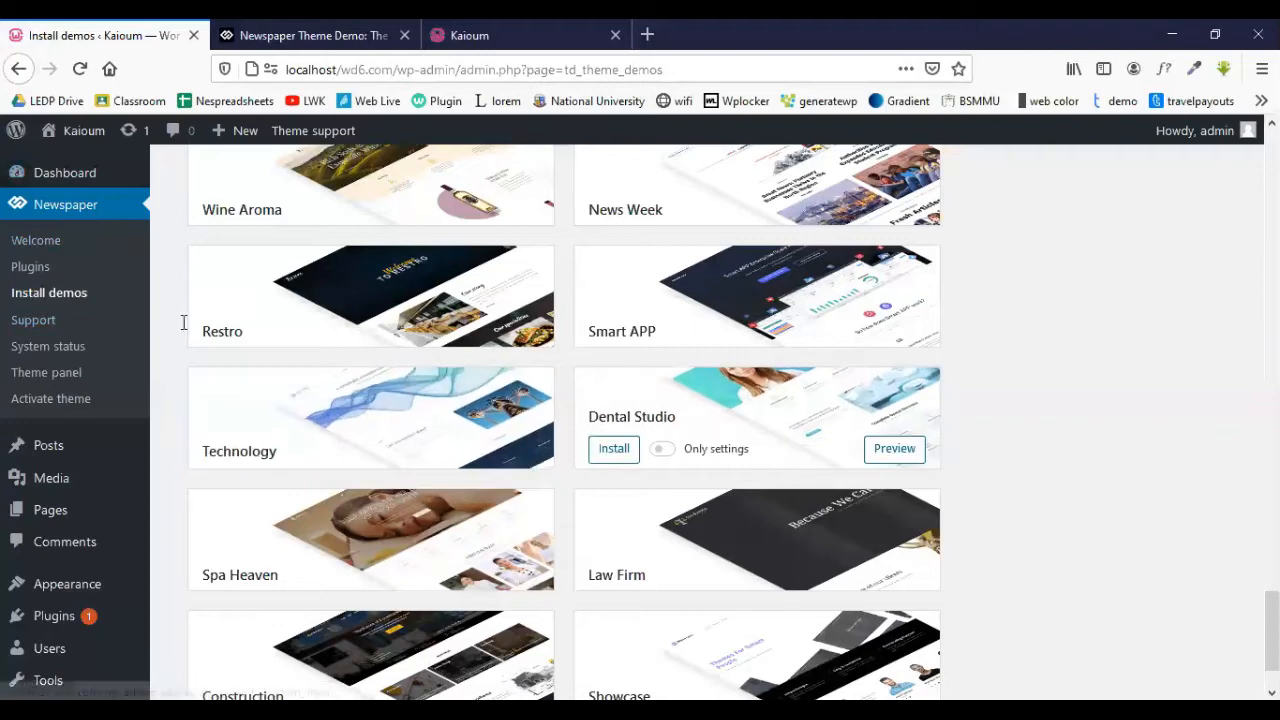
mouse_move(220, 306)
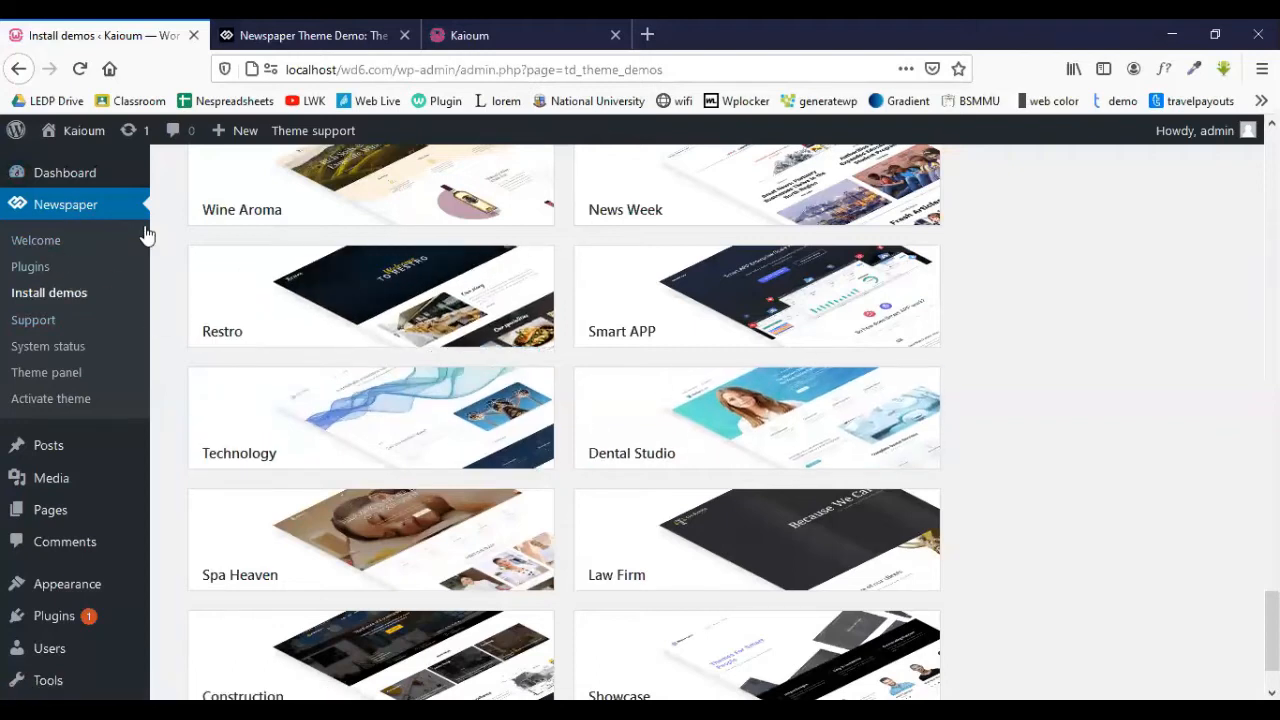
mouse_move(678, 418)
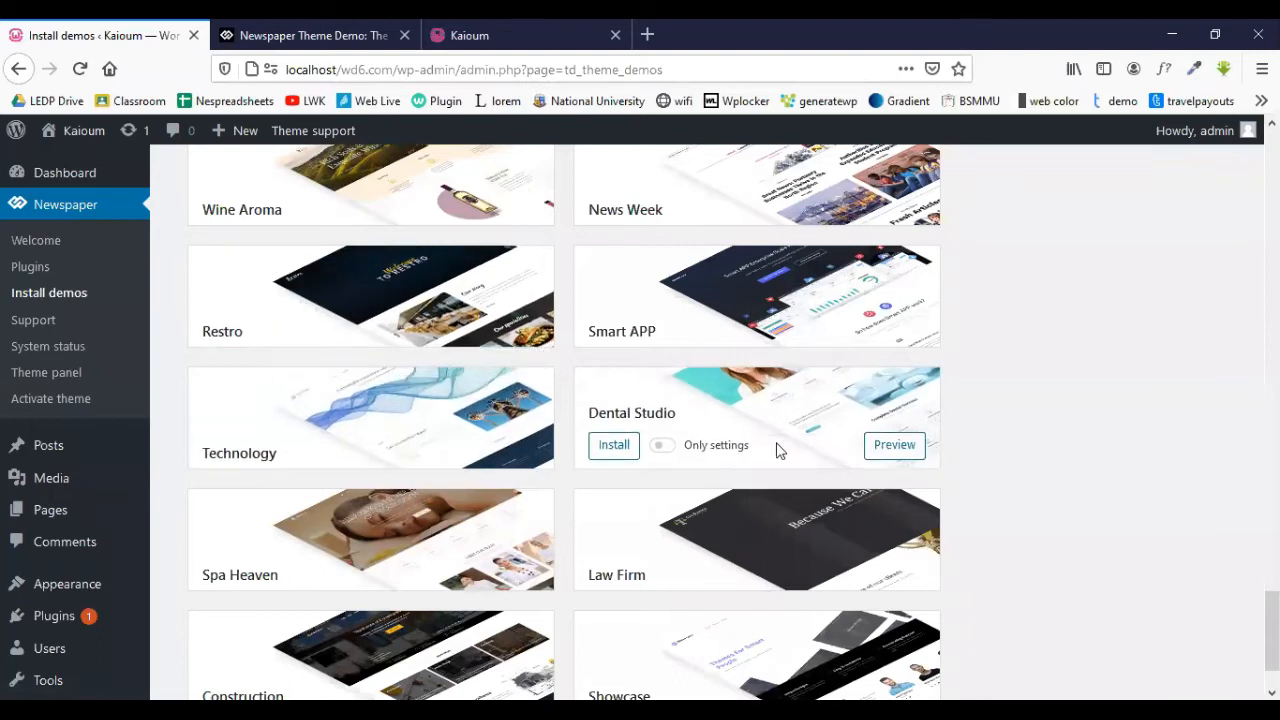
left_click(894, 444)
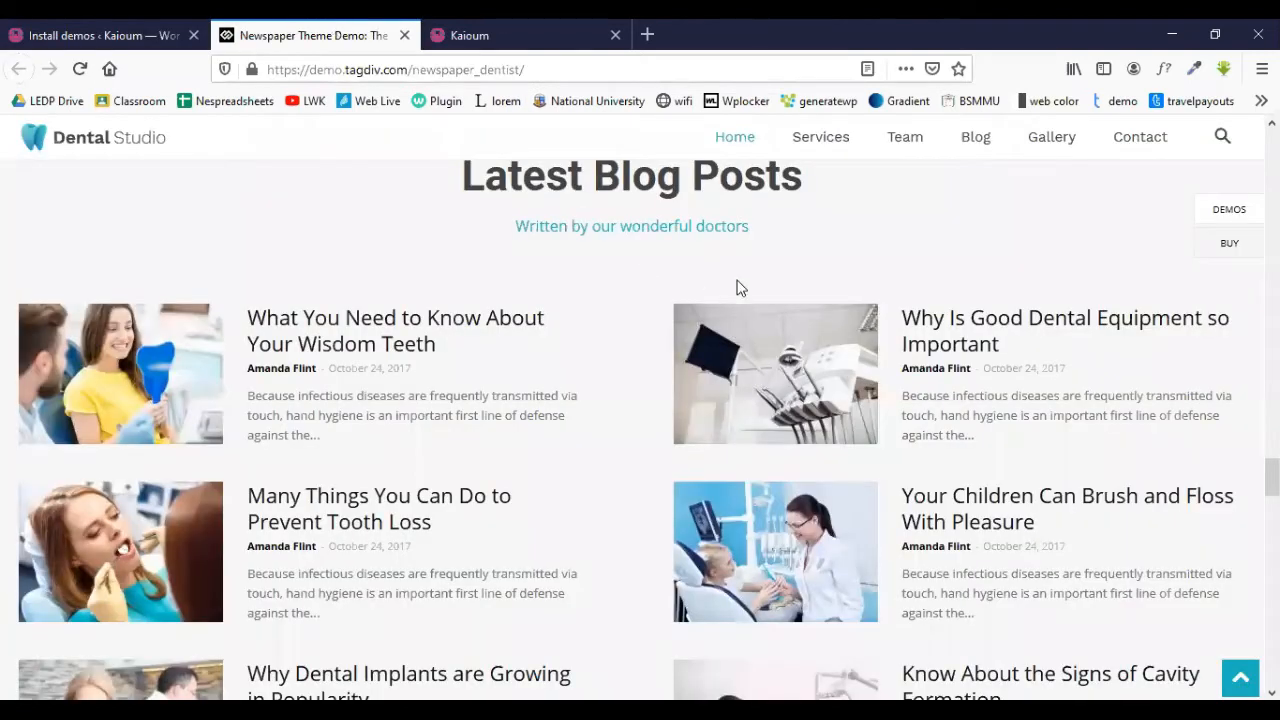
scroll(737, 286, "up", 5)
scroll(770, 285, "up", 15)
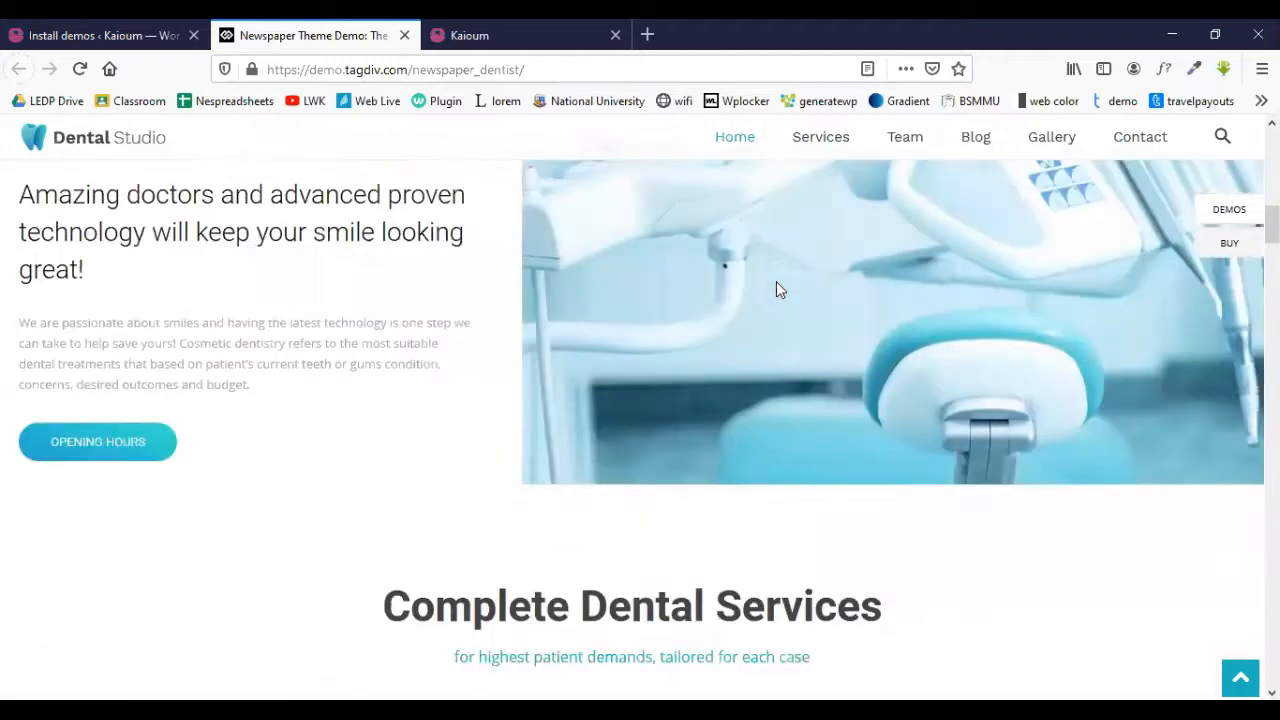
scroll(776, 281, "up", 3)
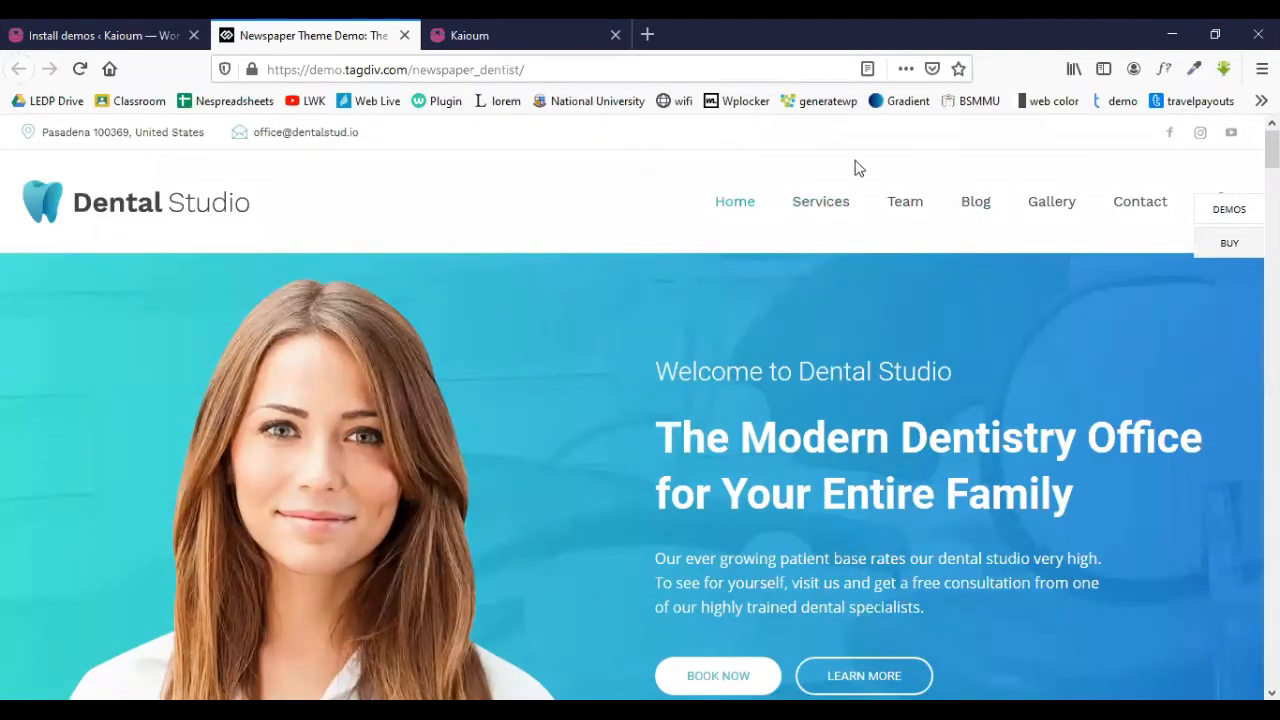
left_click_drag(1271, 149, 1271, 670)
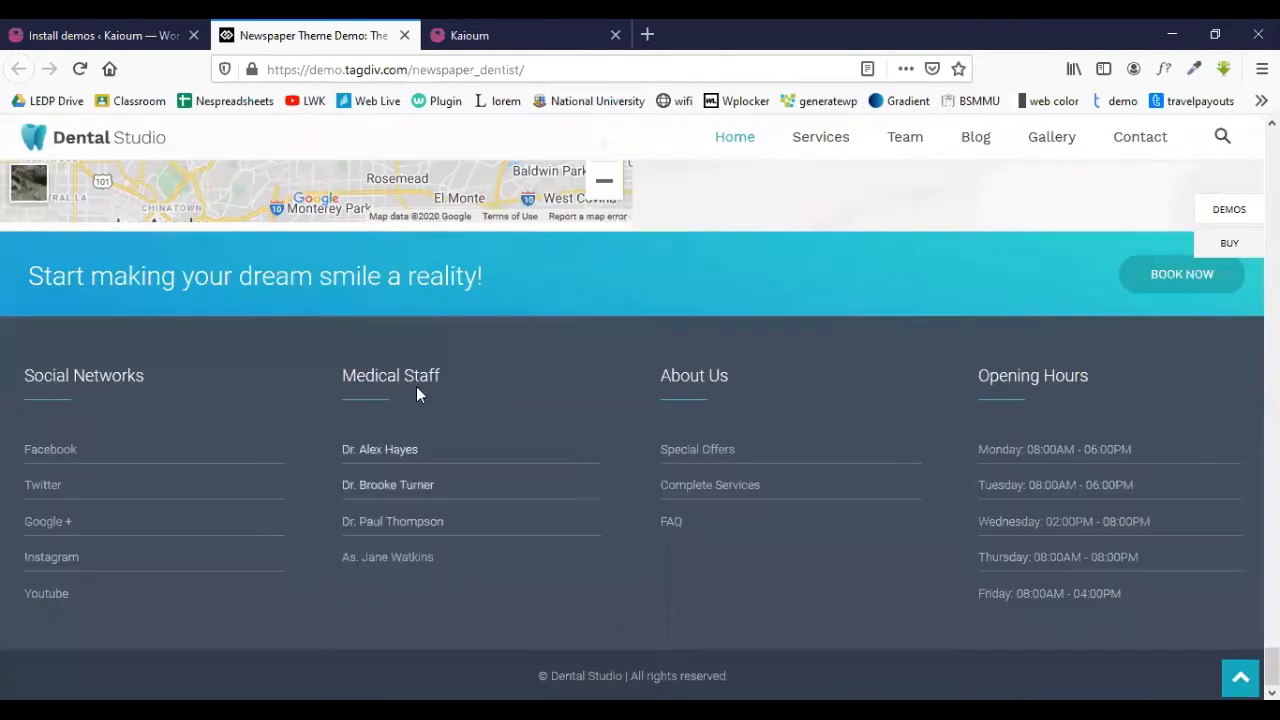
left_click(88, 35)
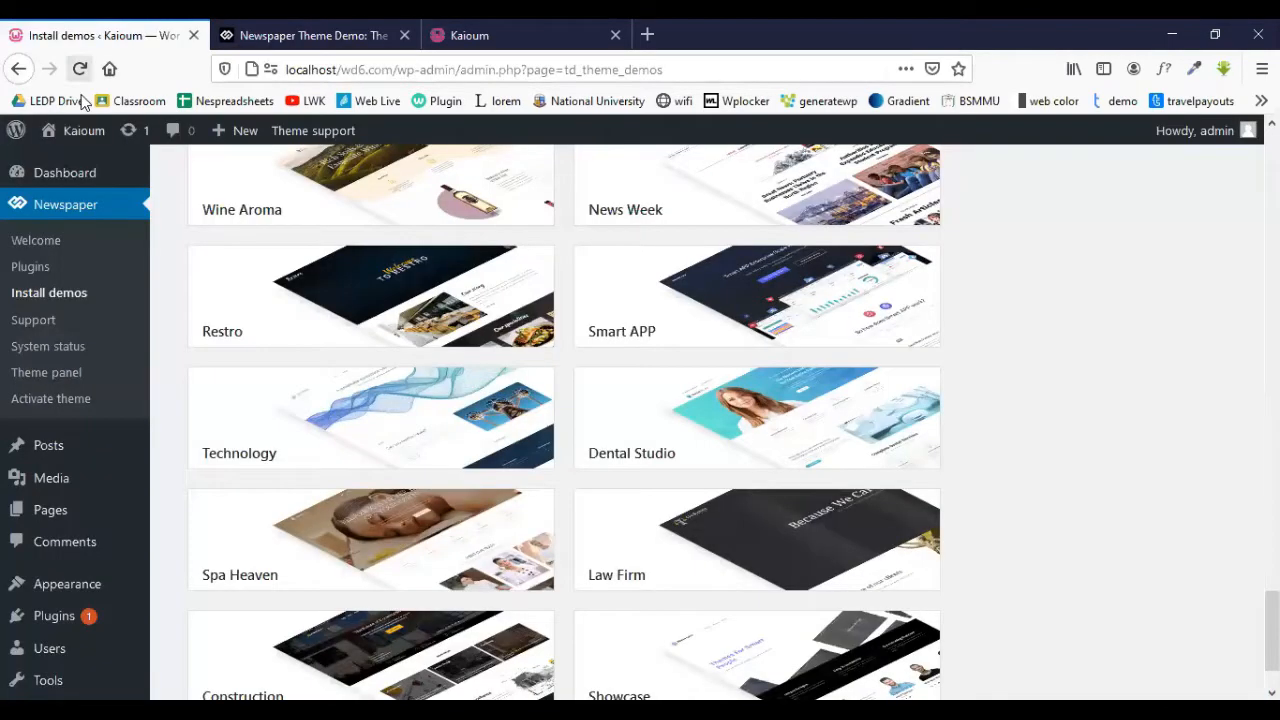
mouse_move(57, 132)
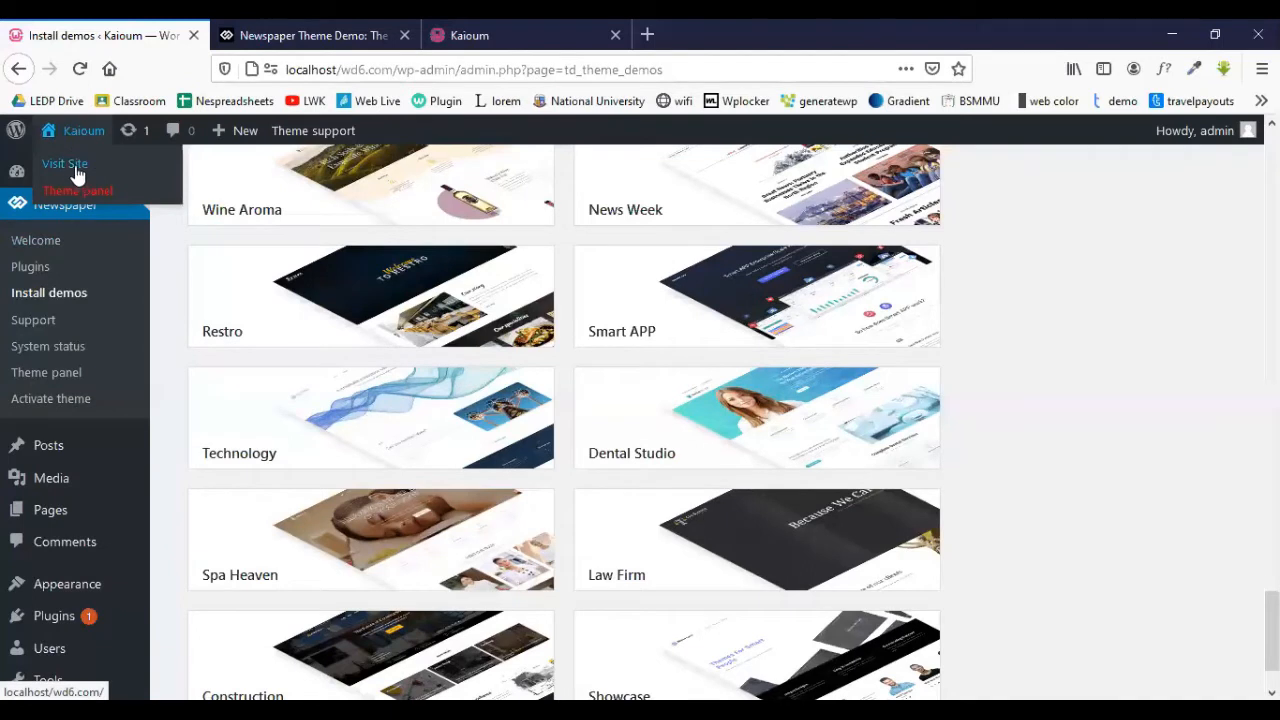
- Open the site's front page from Visit Site in a new tab
right_click(77, 165)
left_click(126, 178)
left_click(288, 33)
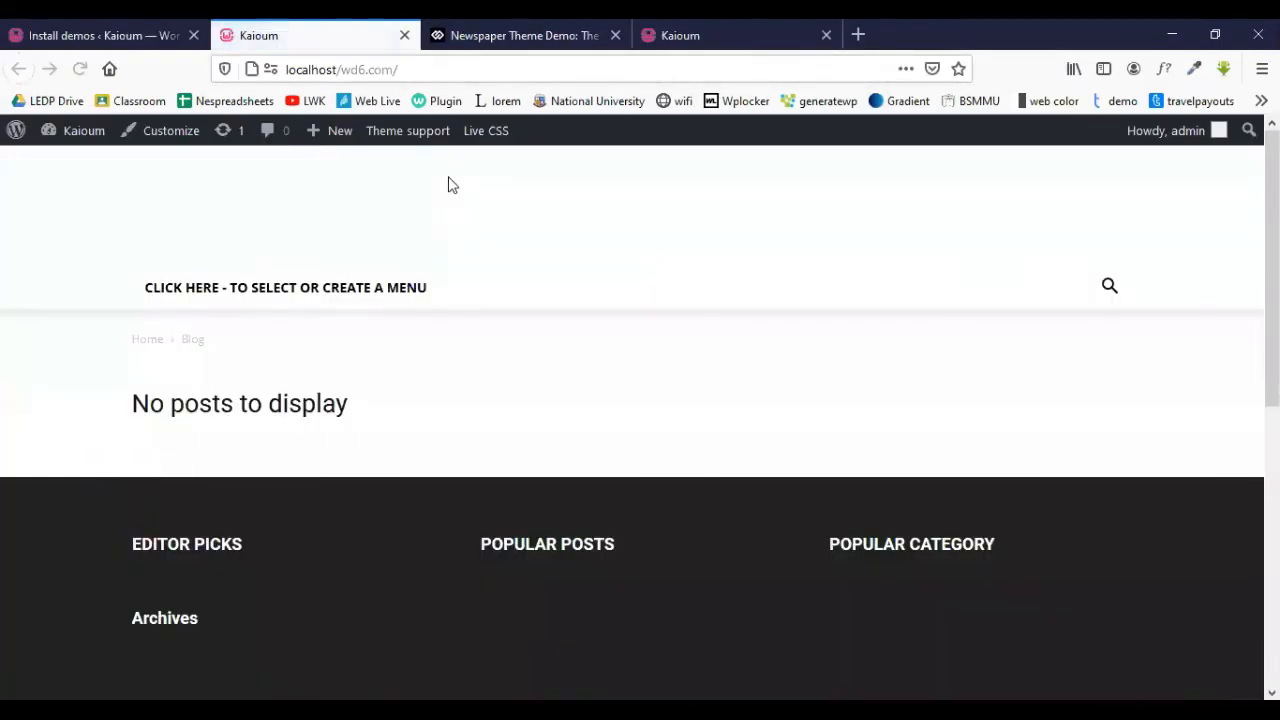
- Back on Install demos, switch on Include content for the Dental Studio demo
left_click(125, 25)
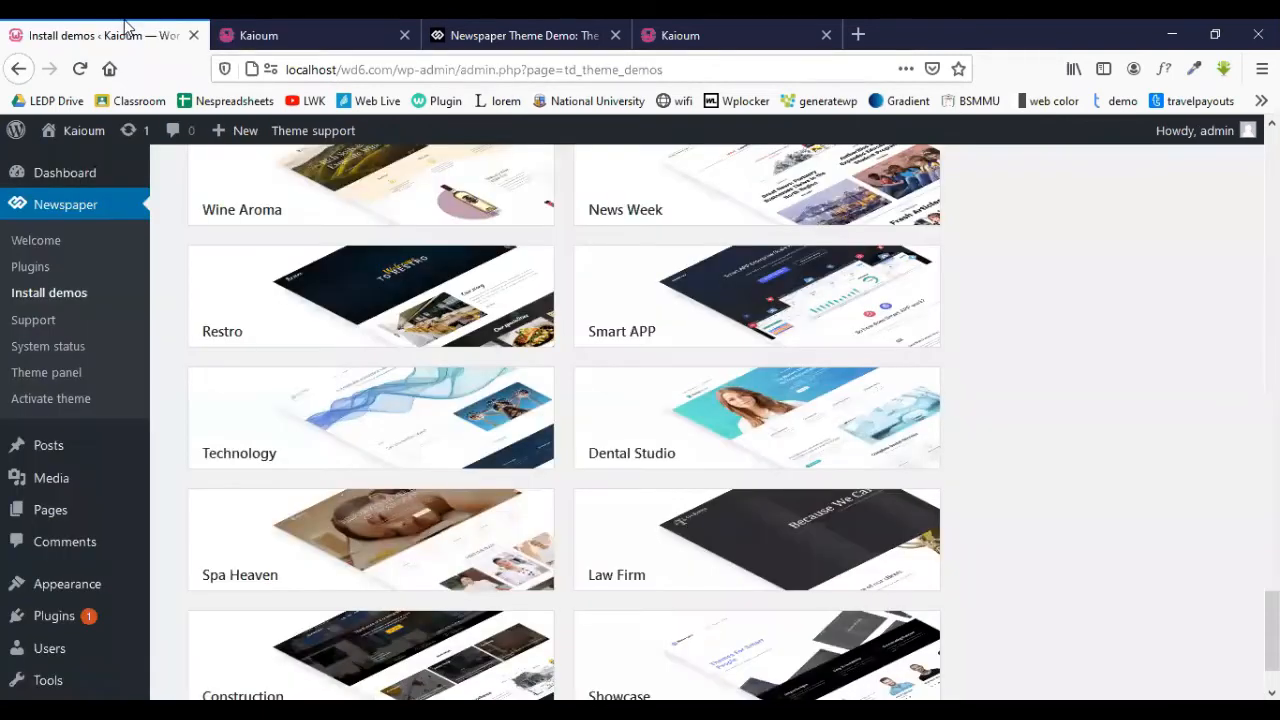
mouse_move(820, 449)
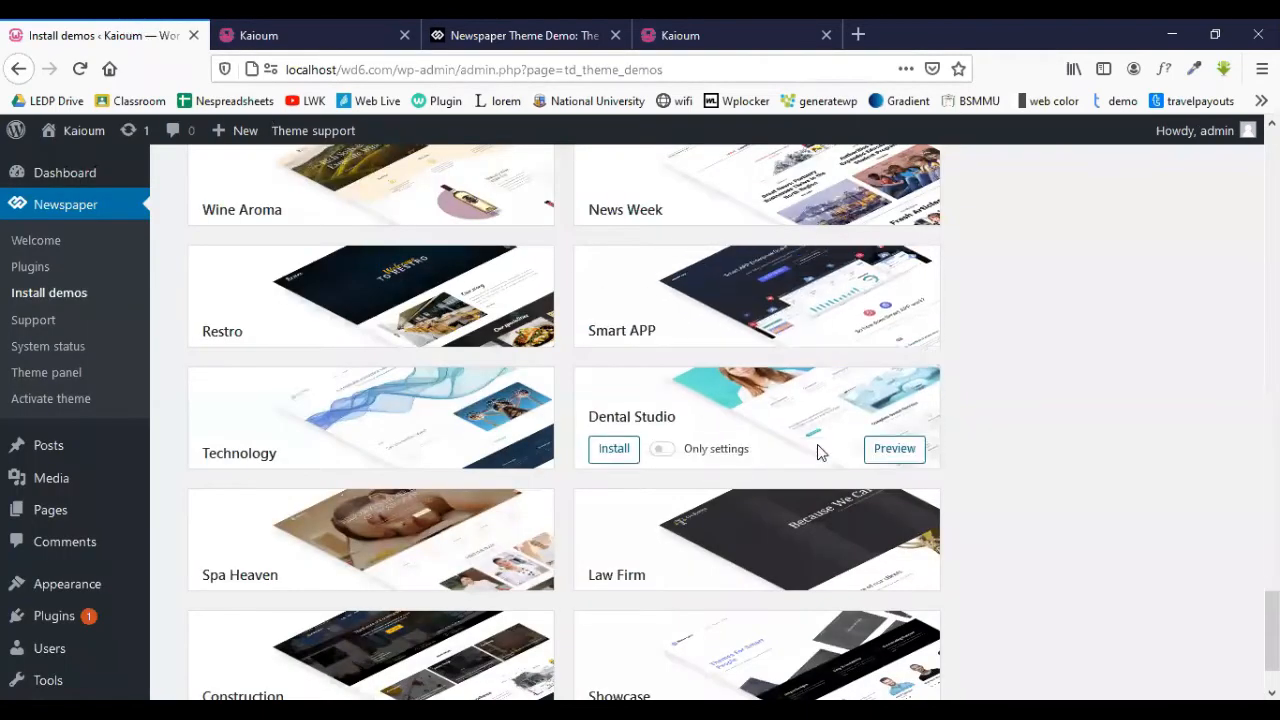
left_click(663, 447)
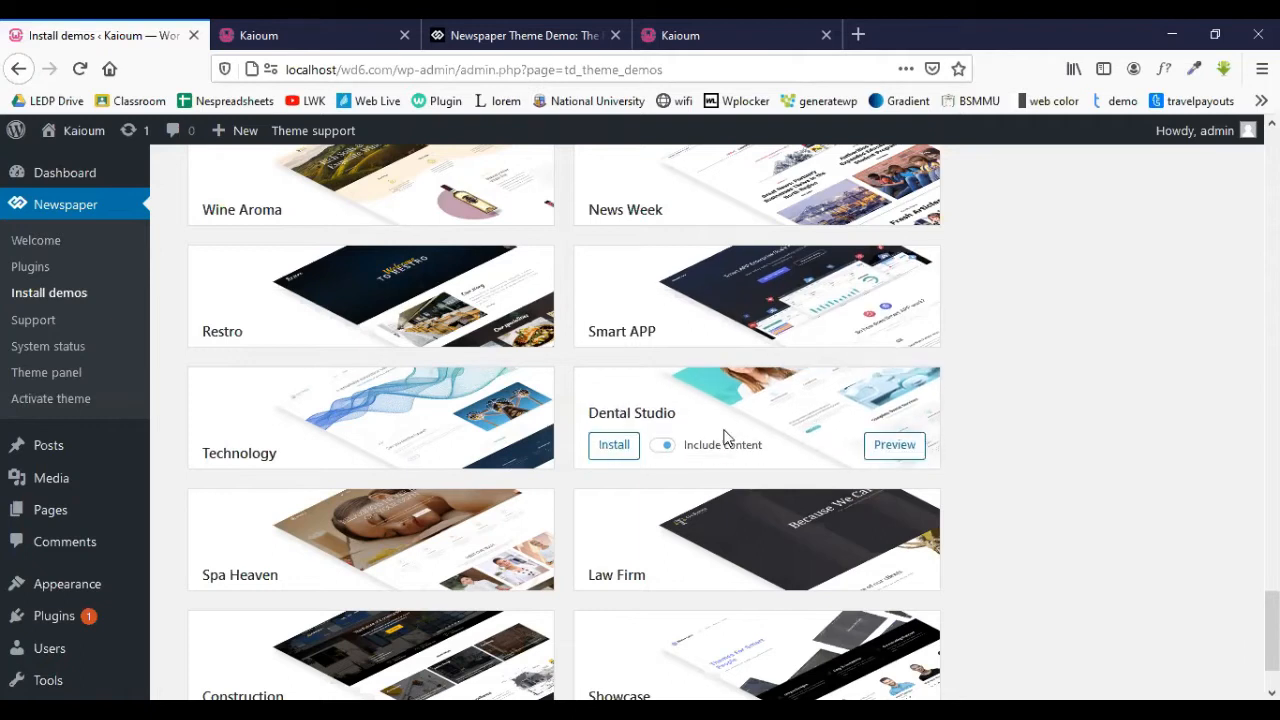
- Start installing the Dental Studio demo with content included
left_click(617, 450)
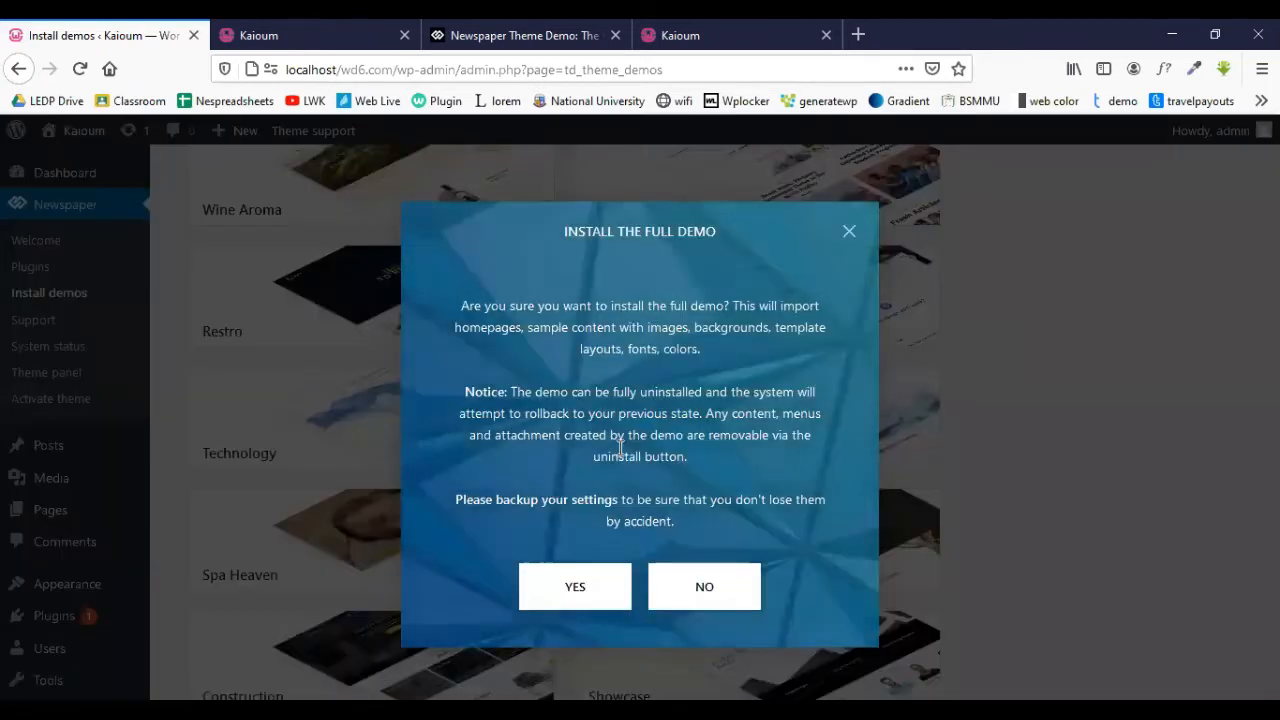
- Confirm the full Dental Studio install, close the demo and duplicate site tabs, and wait
left_click(589, 594)
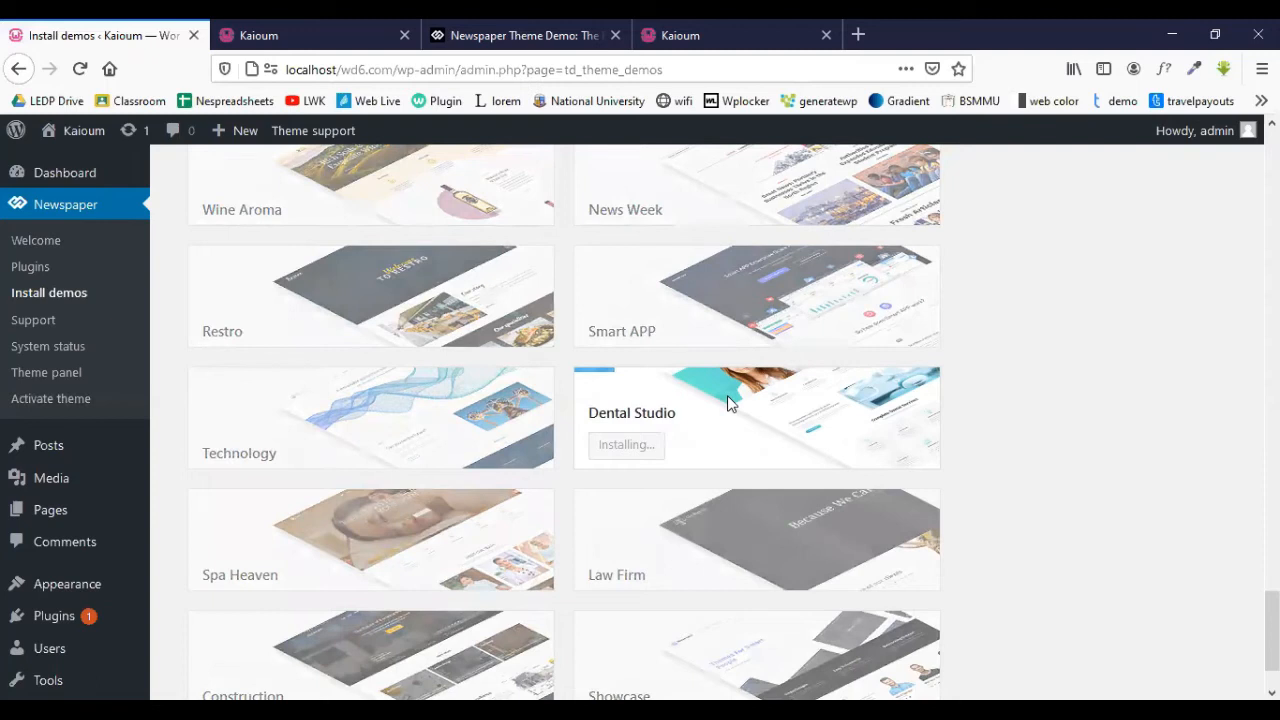
left_click(555, 35)
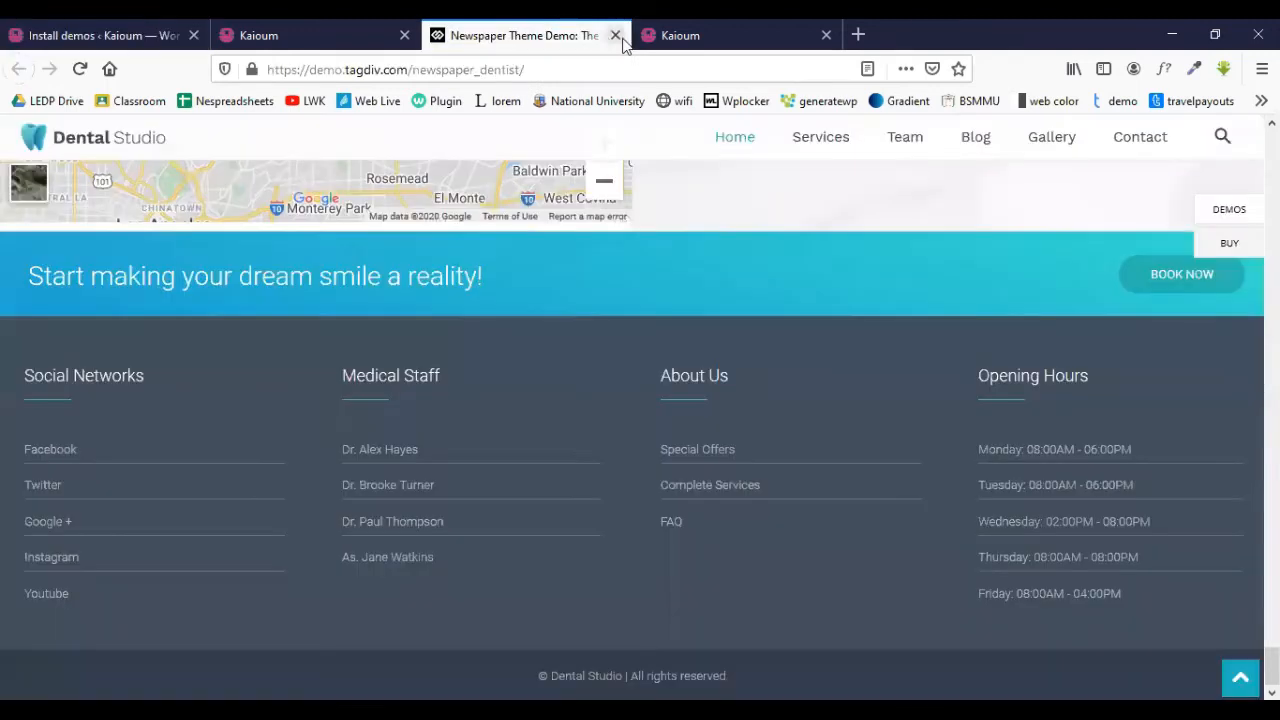
left_click(826, 35)
left_click(615, 35)
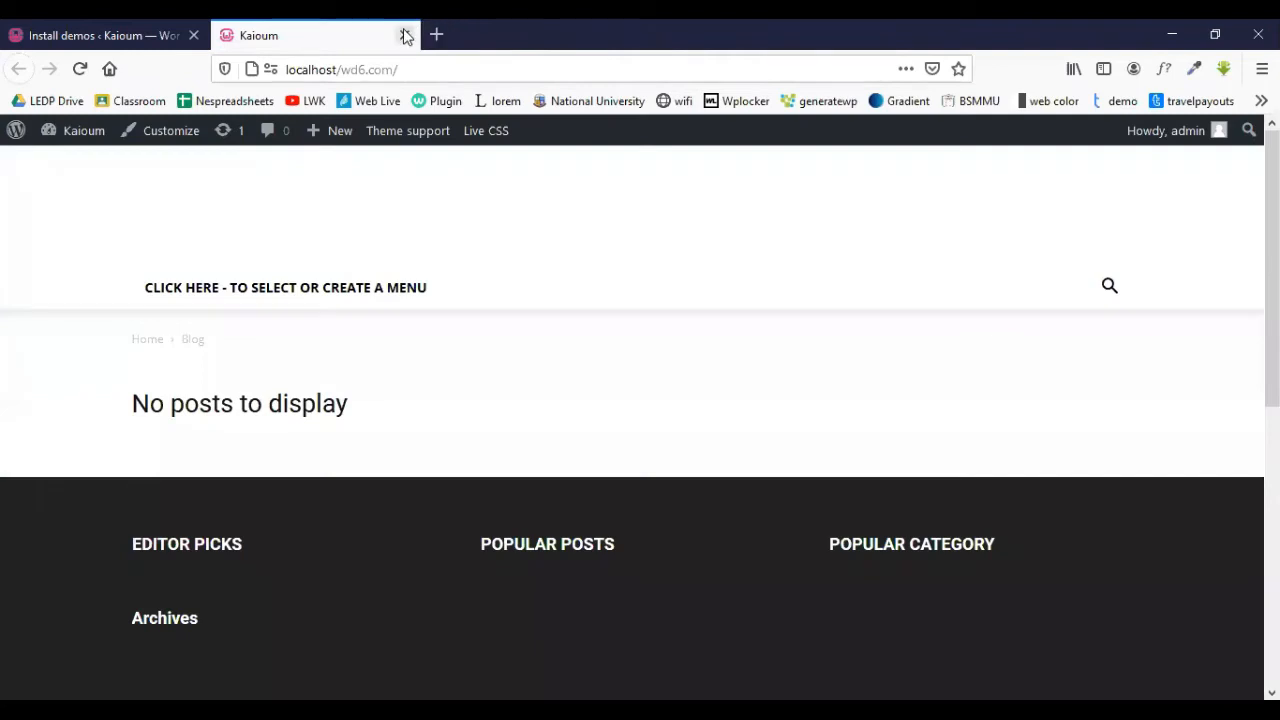
left_click(134, 27)
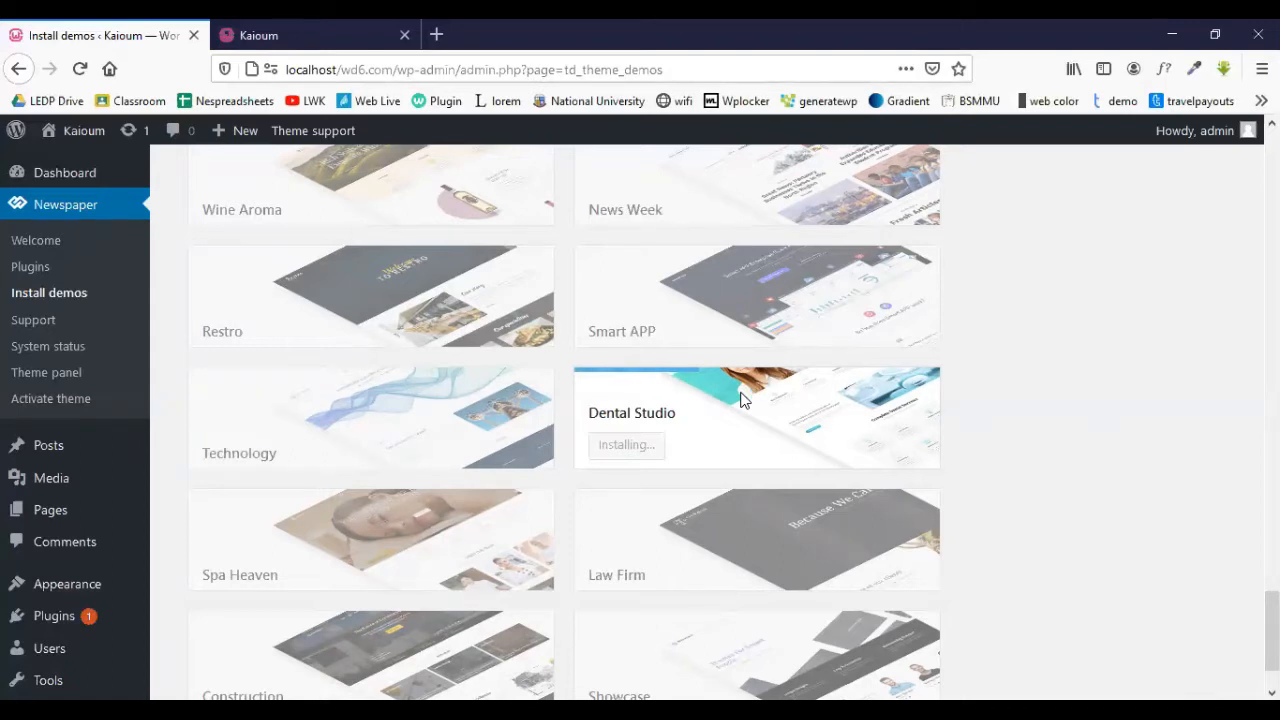
mouse_move(795, 293)
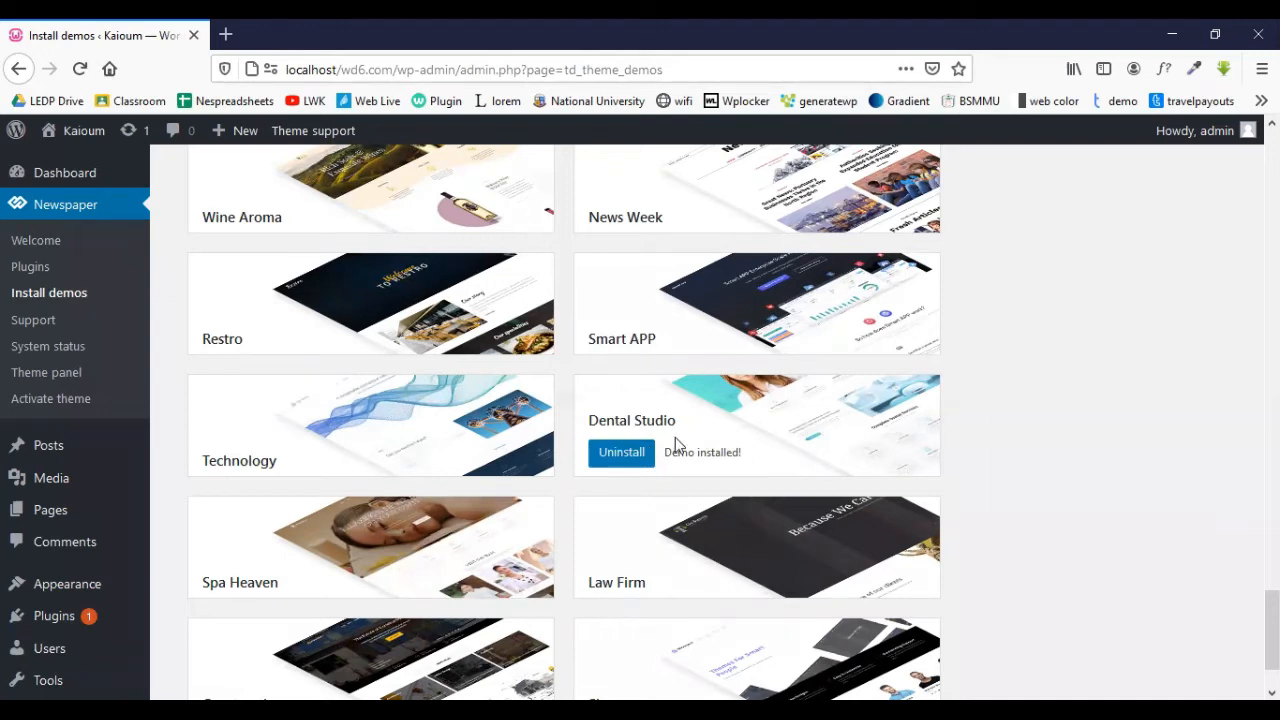
mouse_move(75, 132)
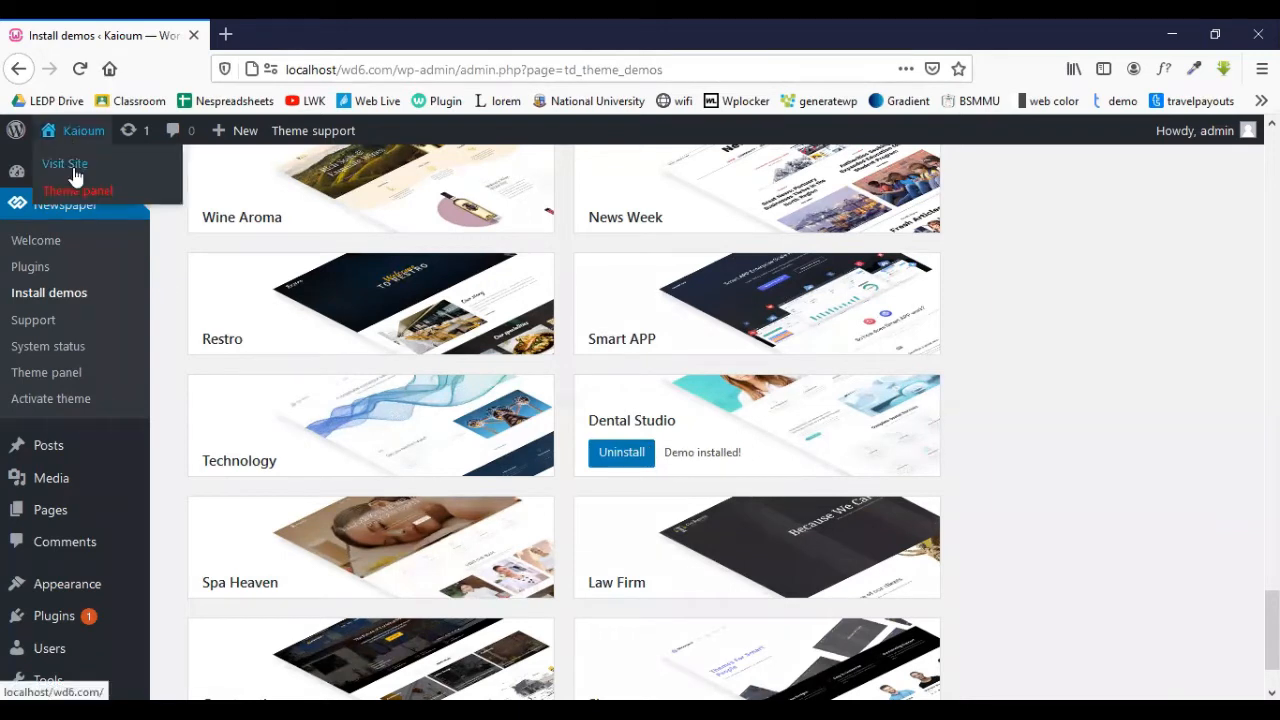
right_click(75, 175)
left_click(125, 180)
left_click(287, 30)
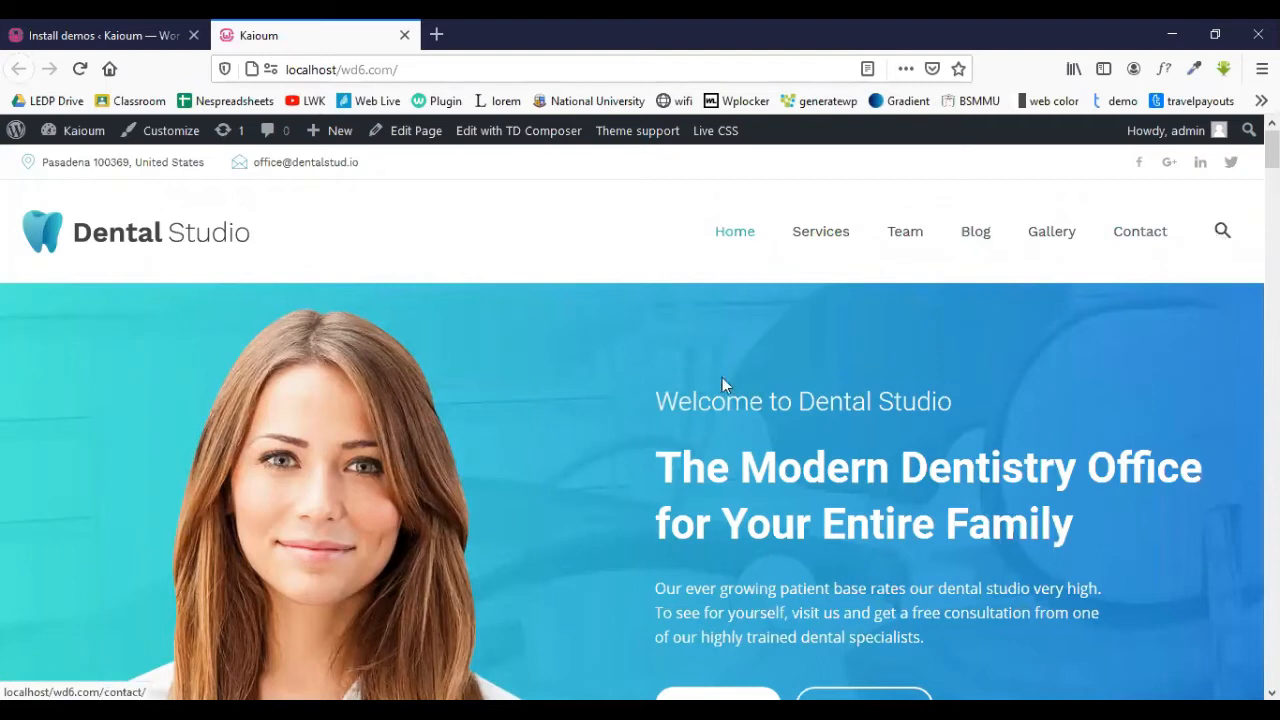
scroll(722, 380, "down", 3)
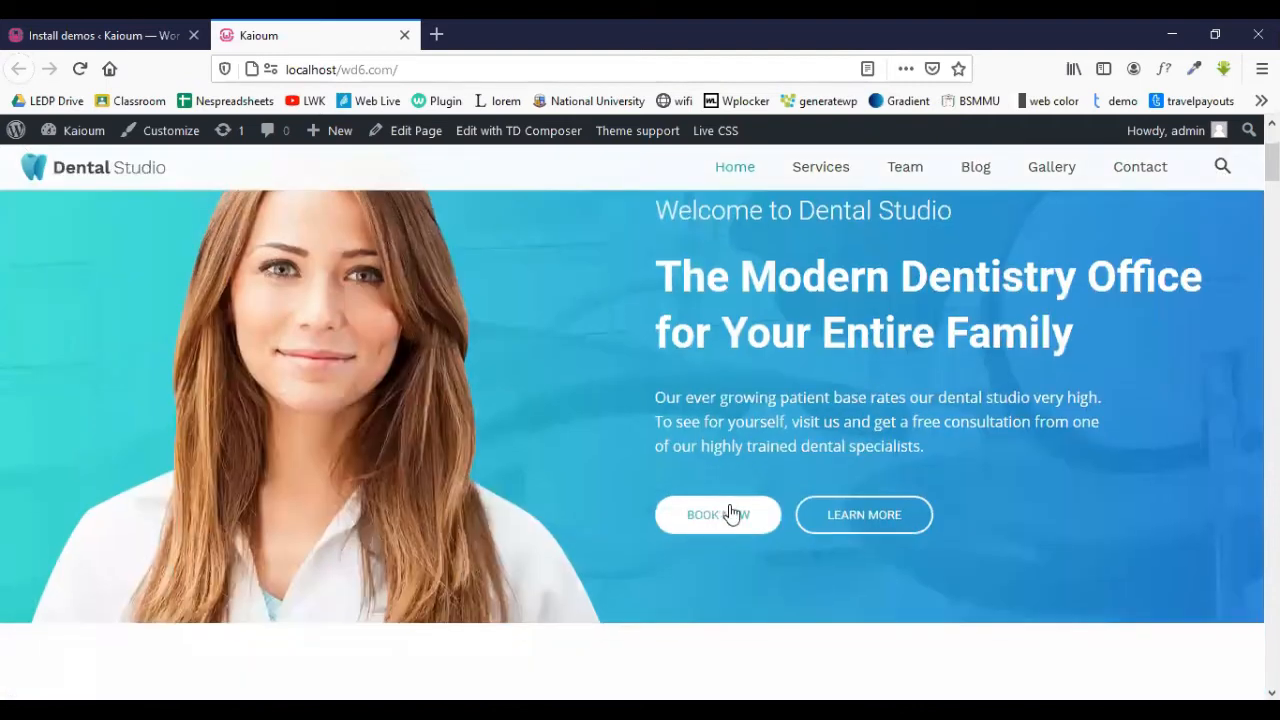
scroll(517, 450, "down", 3)
scroll(517, 450, "down", 2)
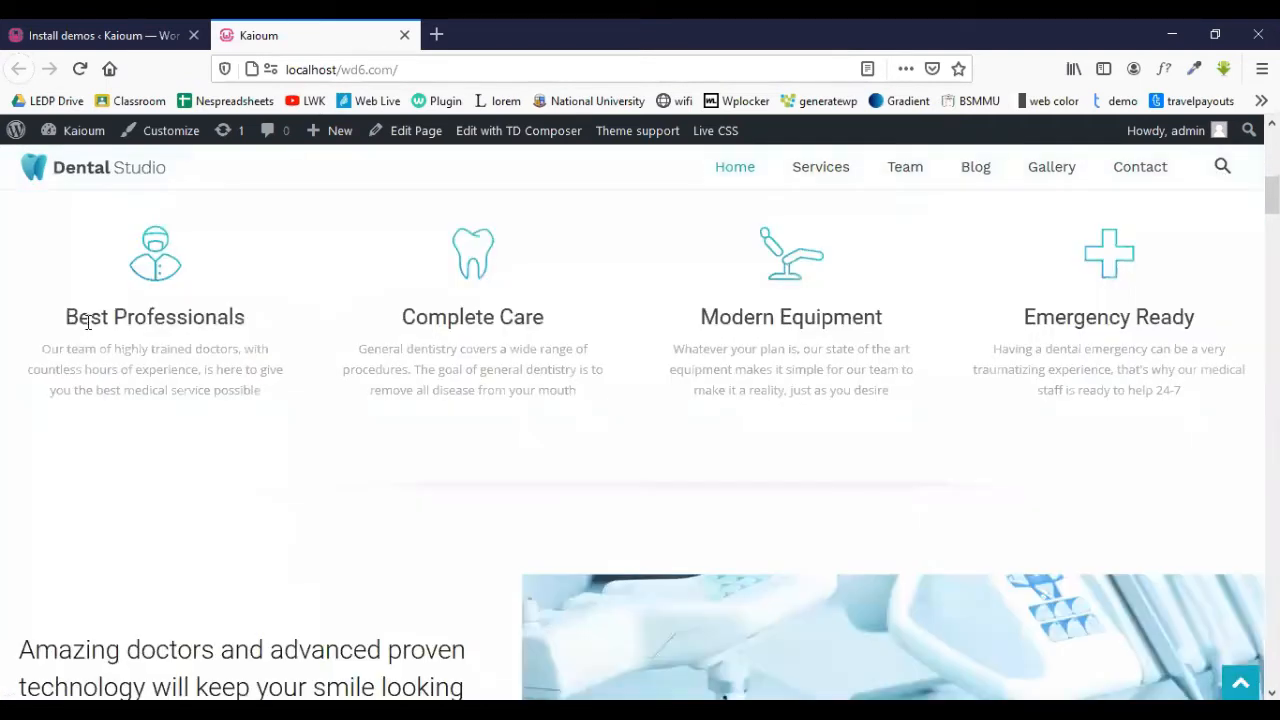
scroll(566, 343, "down", 3)
scroll(341, 441, "down", 10)
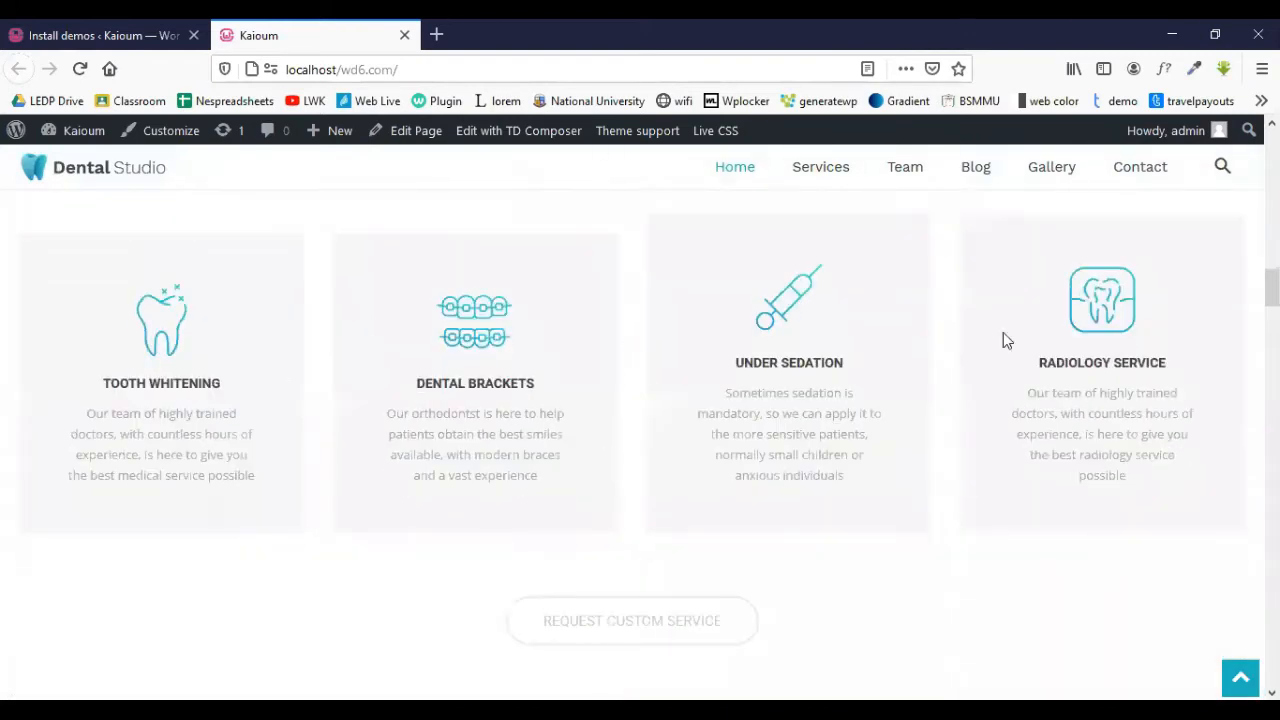
scroll(1076, 343, "down", 3)
scroll(520, 403, "down", 5)
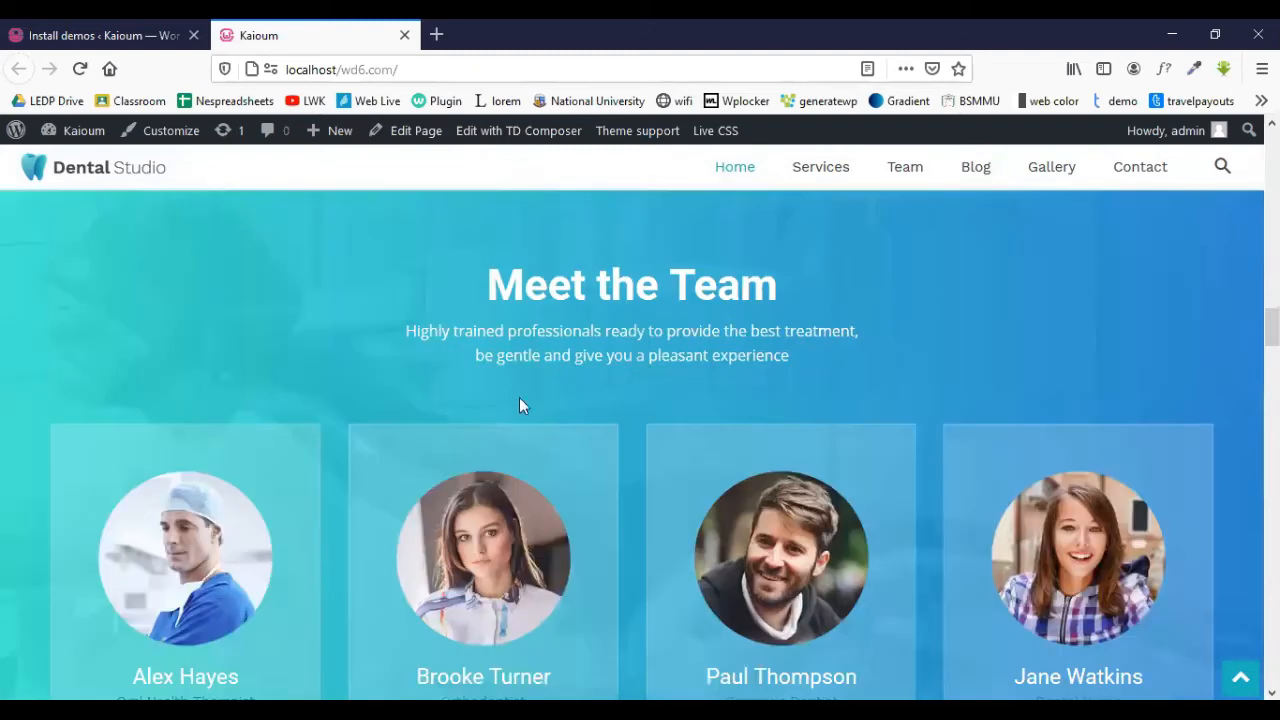
scroll(817, 418, "down", 3)
scroll(486, 423, "down", 5)
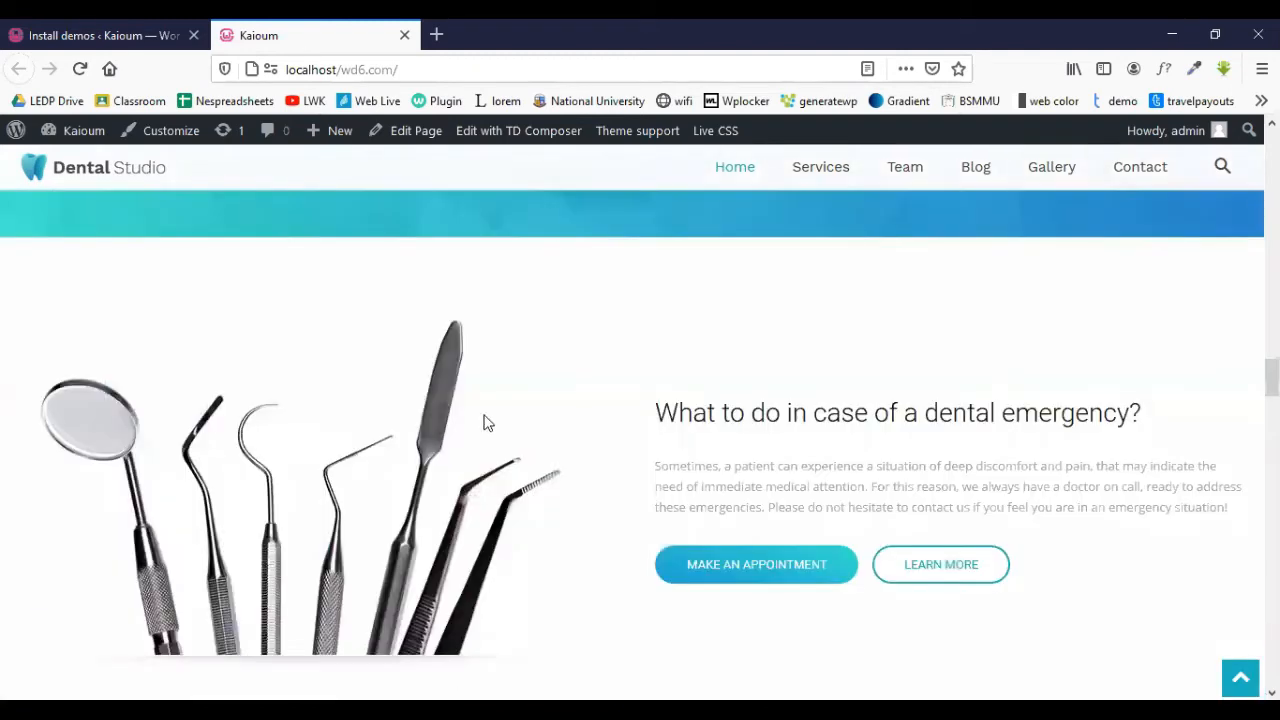
scroll(831, 431, "down", 2)
scroll(470, 438, "down", 12)
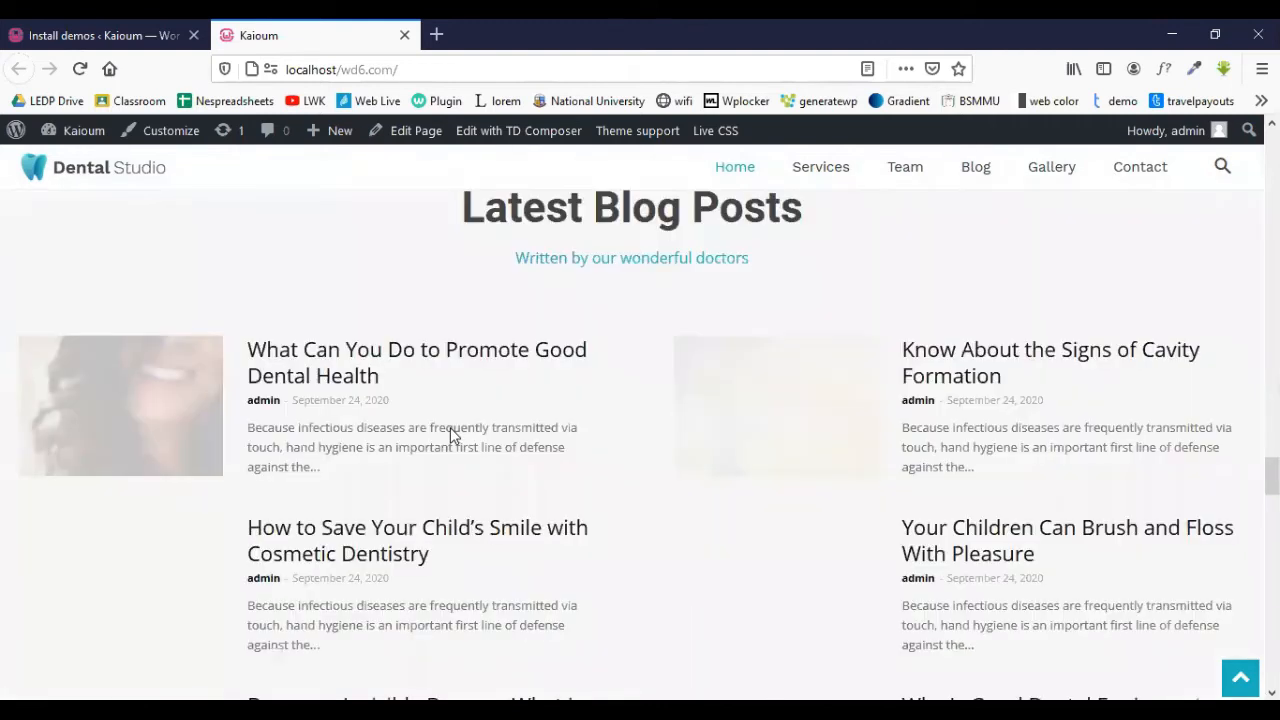
scroll(450, 432, "down", 3)
scroll(450, 432, "down", 6)
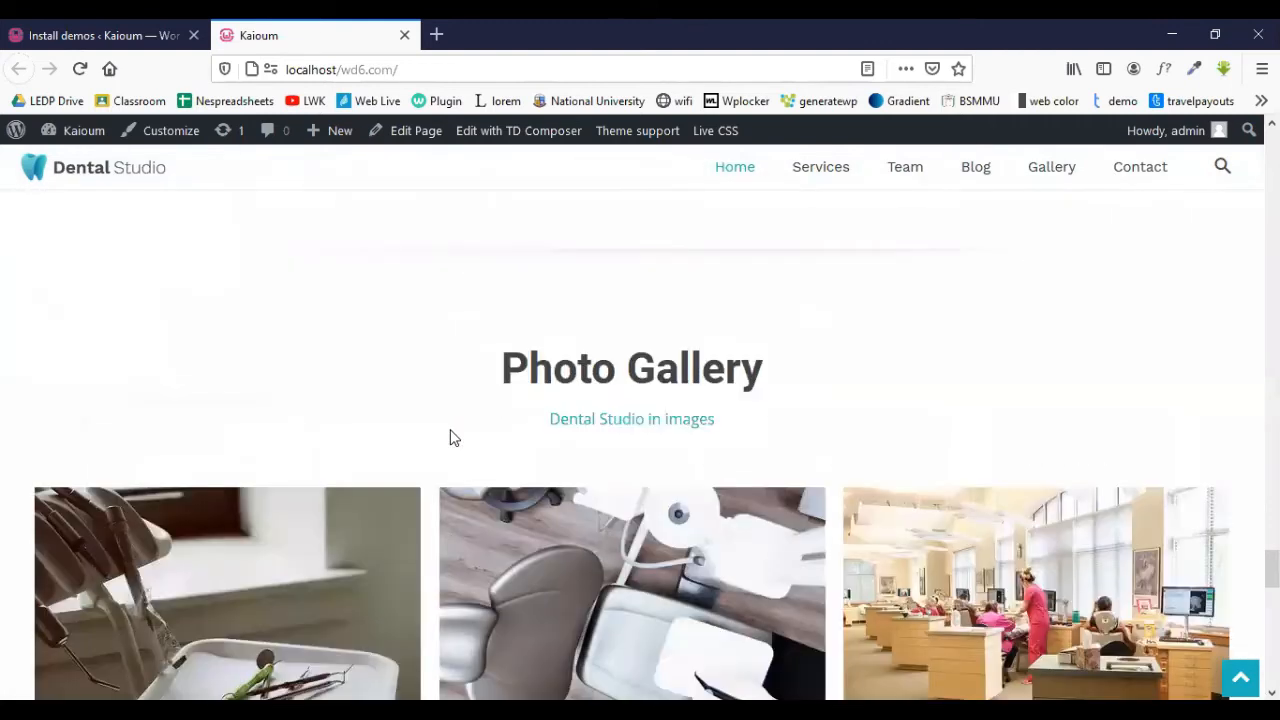
scroll(450, 437, "down", 6)
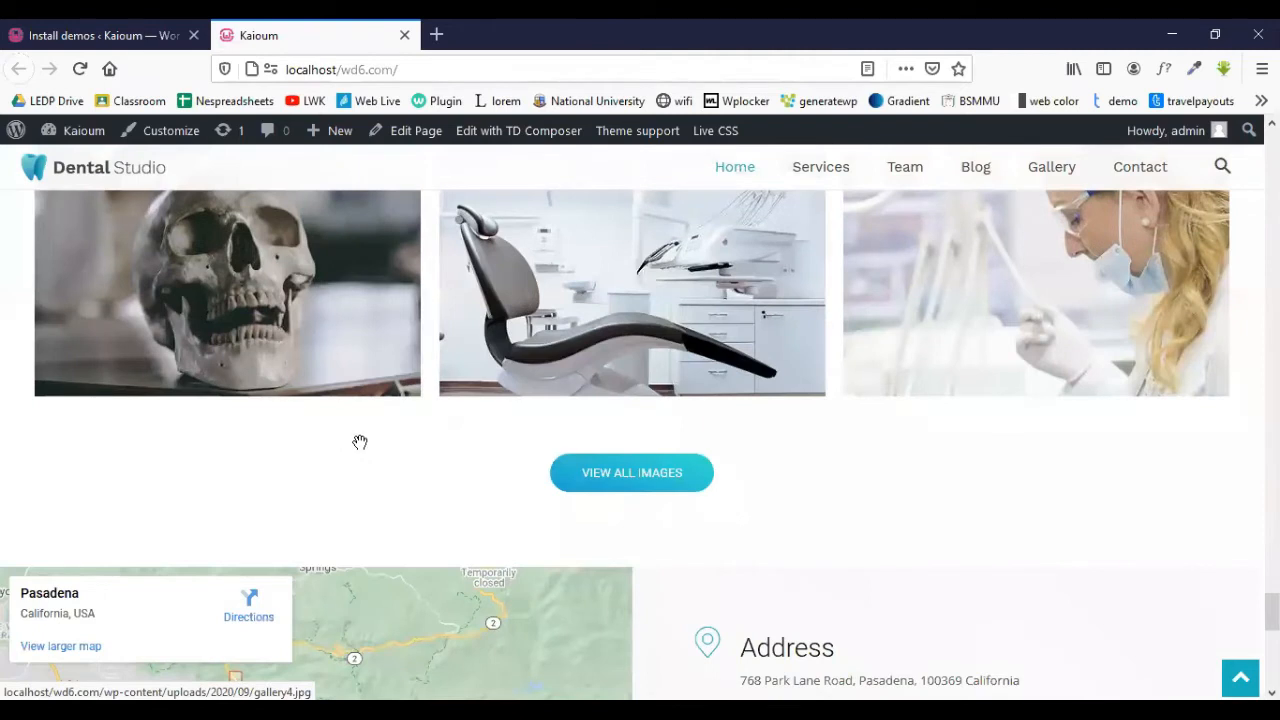
scroll(265, 355, "up", 1)
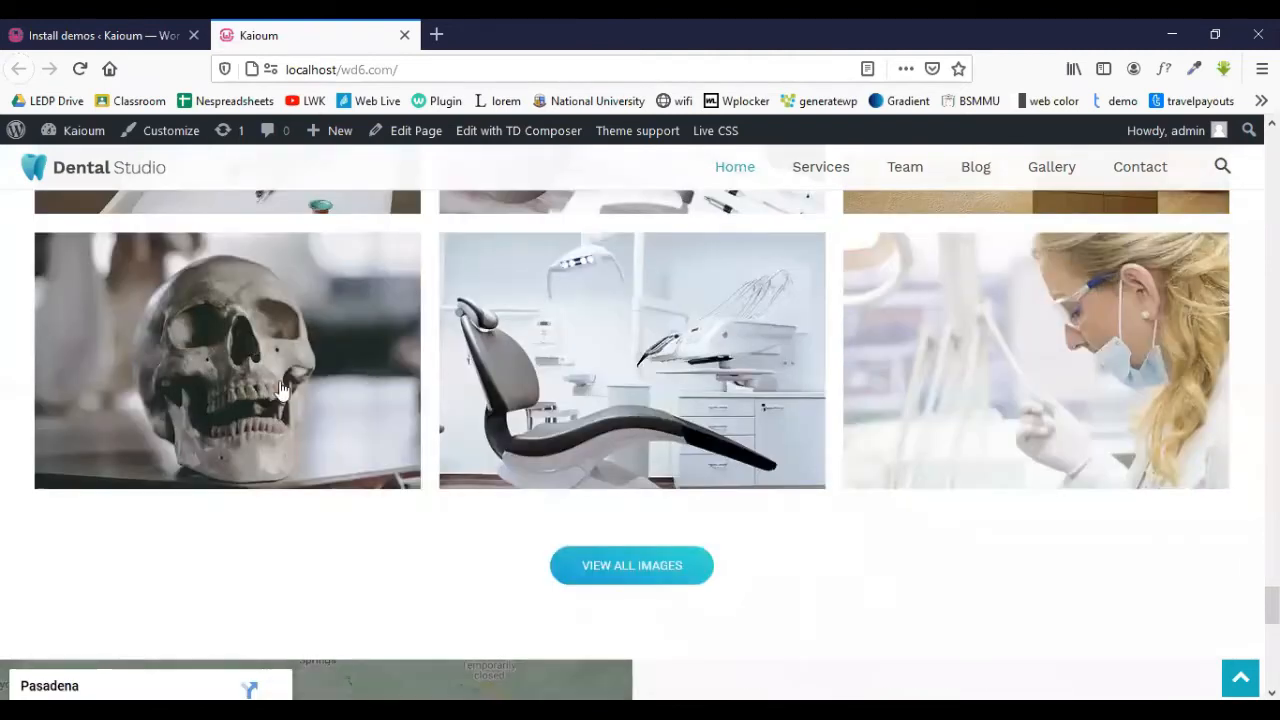
scroll(670, 365, "up", 3)
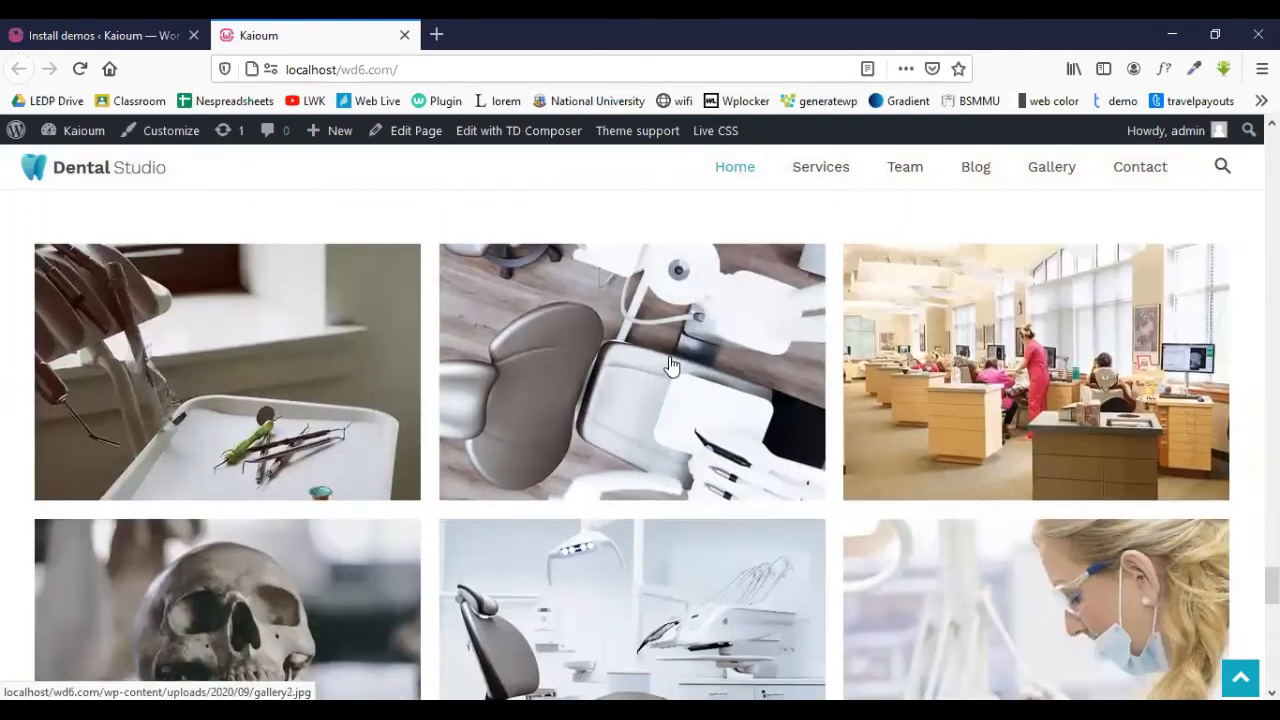
scroll(670, 365, "down", 2)
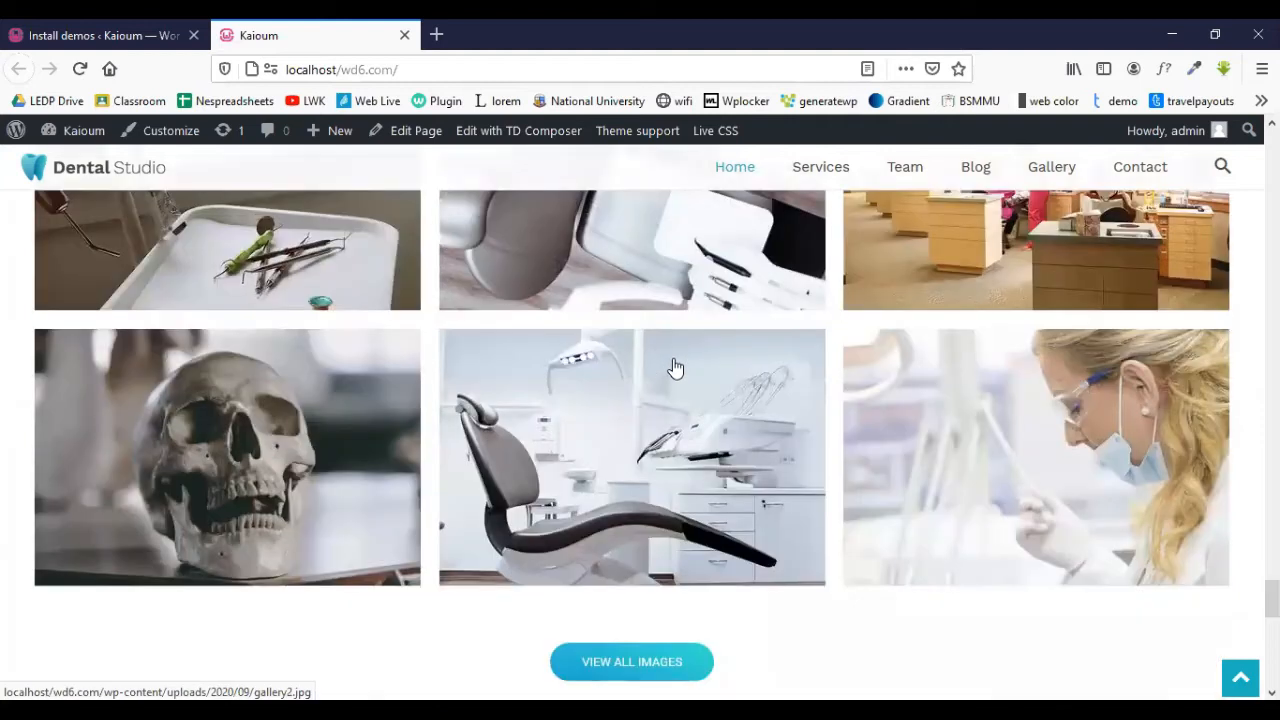
scroll(672, 370, "down", 2)
scroll(673, 373, "down", 4)
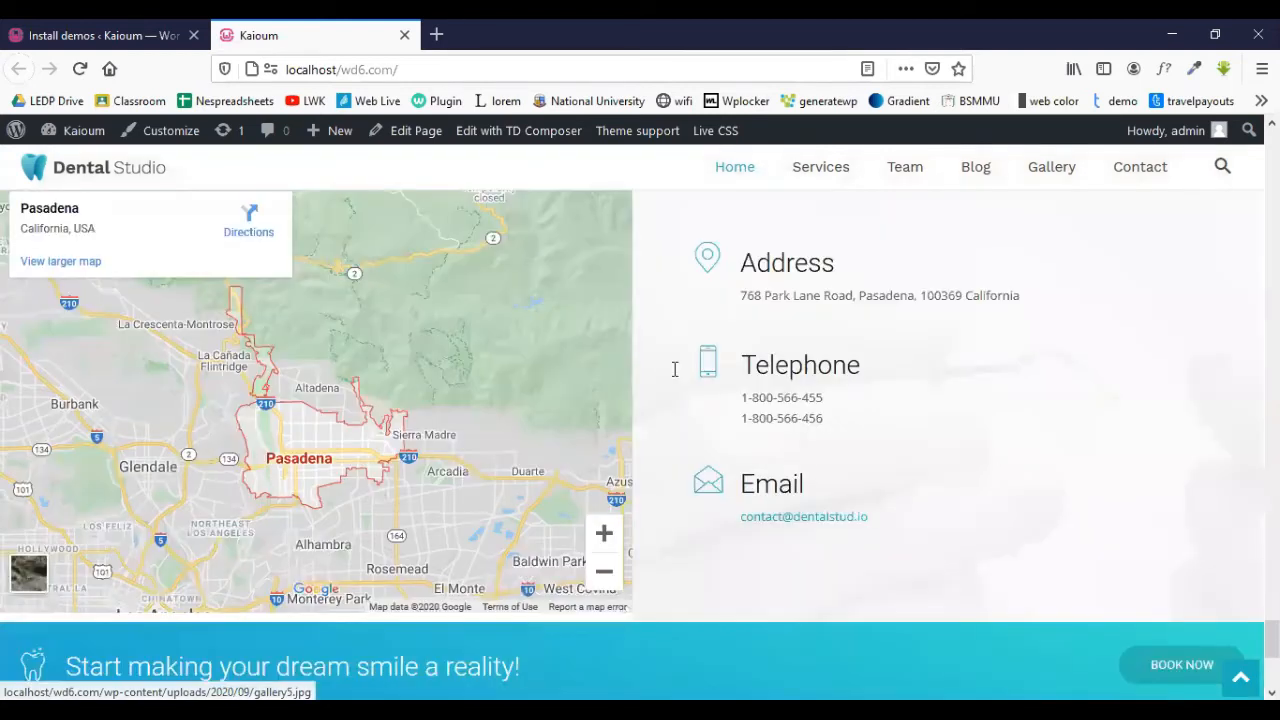
scroll(1272, 360, "down", 4)
left_click_drag(1272, 666, 1272, 160)
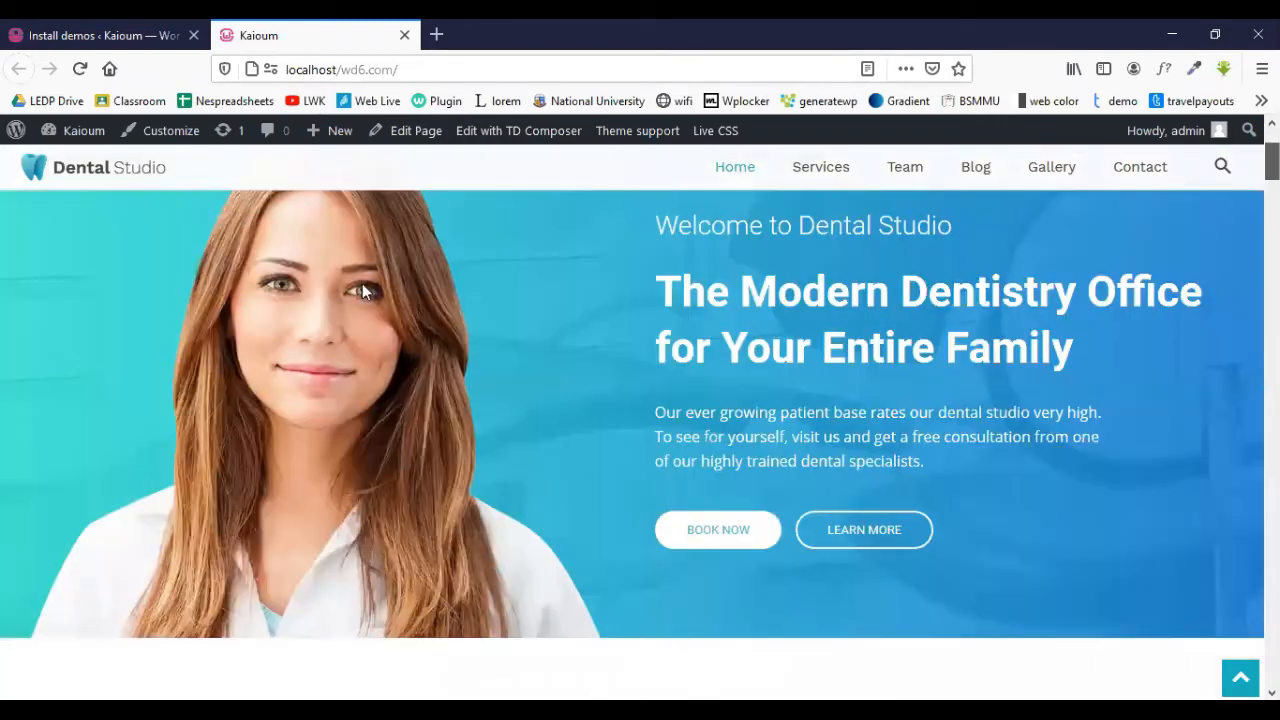
scroll(634, 330, "up", 2)
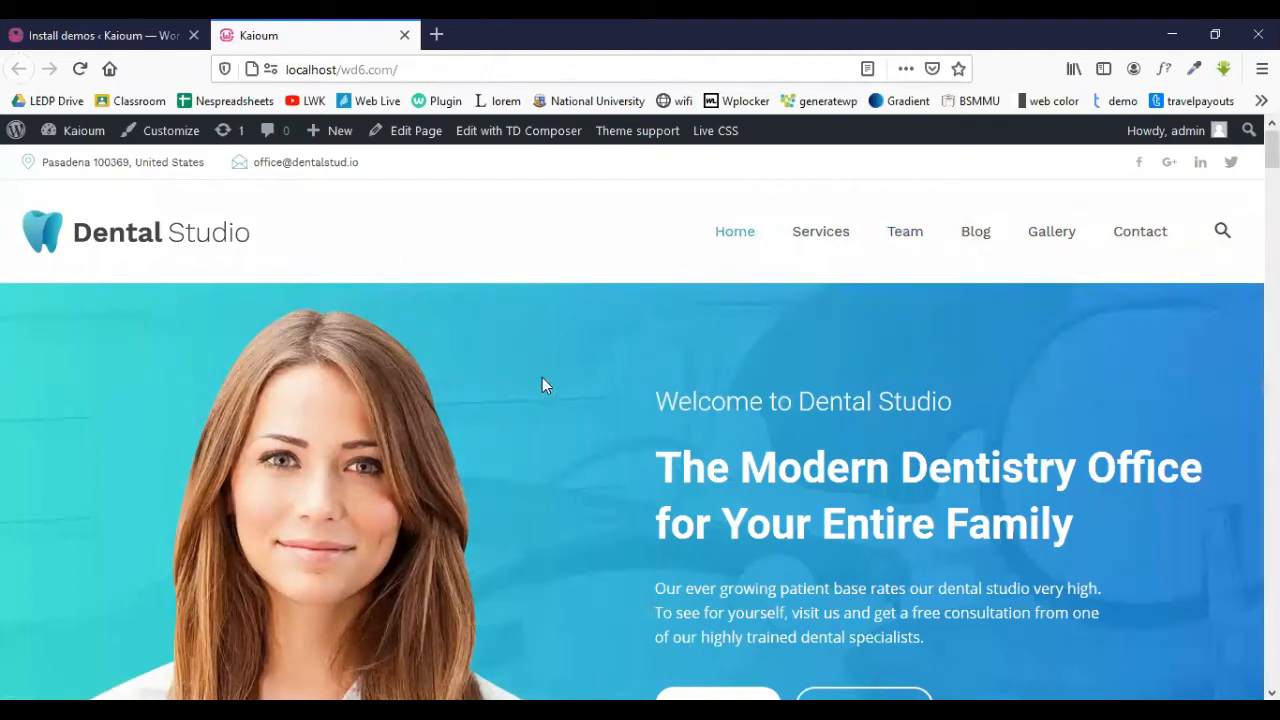
scroll(298, 321, "down", 3)
scroll(298, 321, "up", 3)
scroll(964, 488, "down", 1)
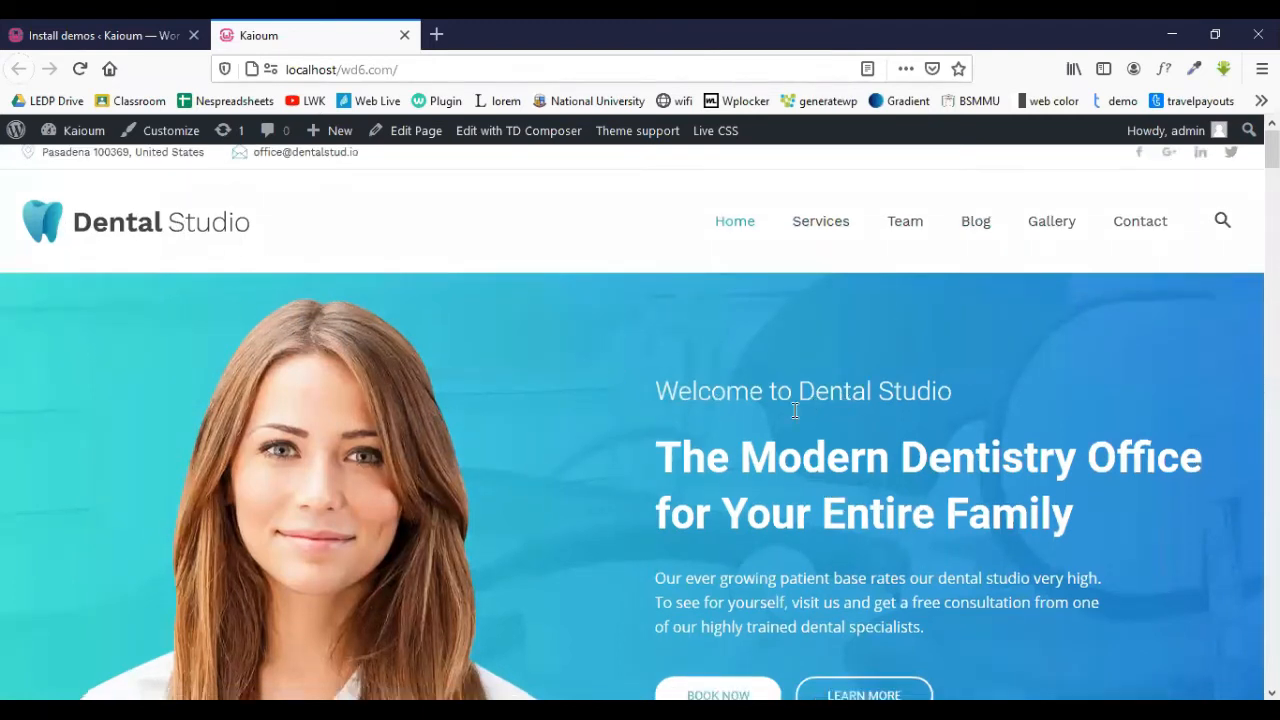
scroll(364, 298, "down", 3)
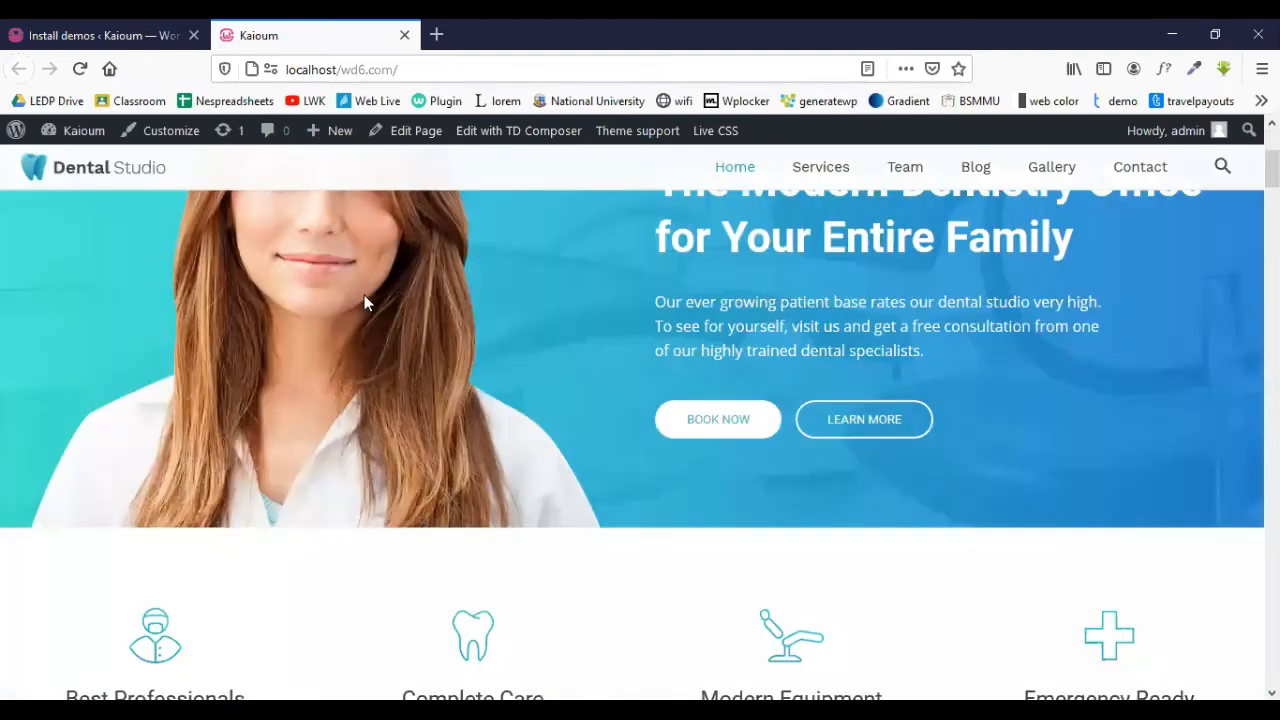
scroll(364, 298, "up", 3)
scroll(933, 416, "down", 2)
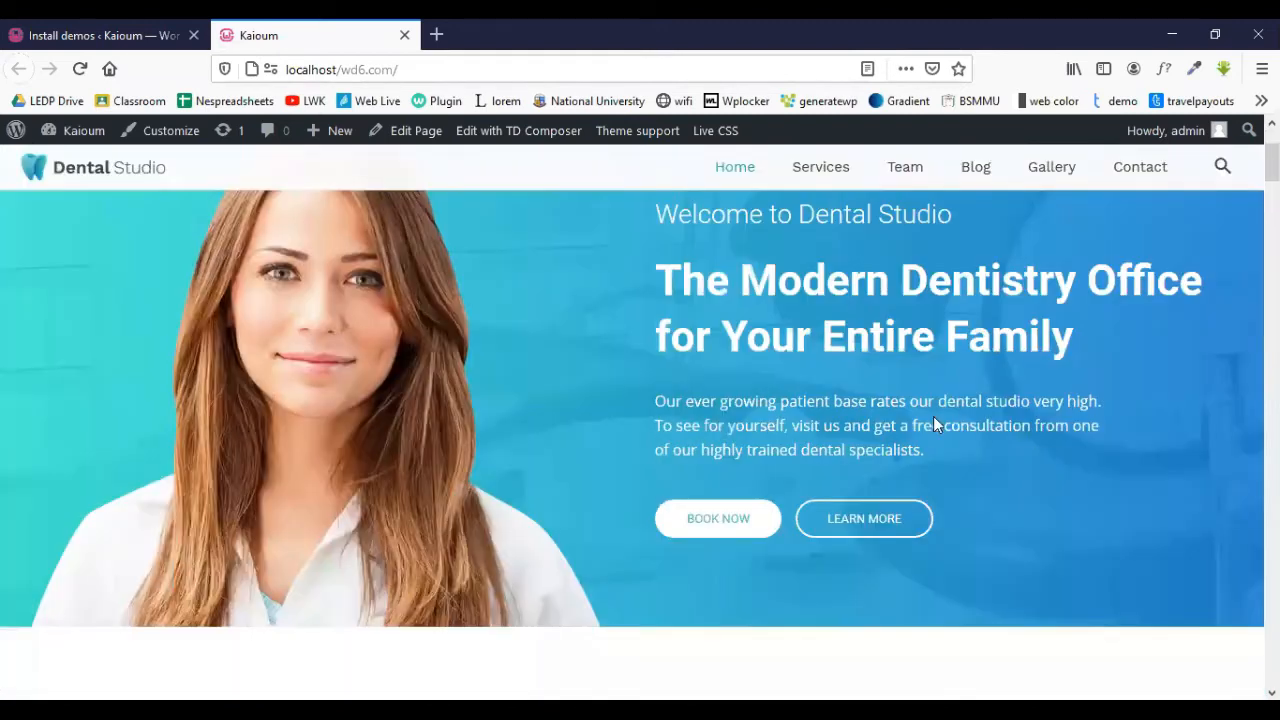
scroll(770, 385, "up", 2)
scroll(770, 405, "down", 5)
scroll(280, 520, "down", 5)
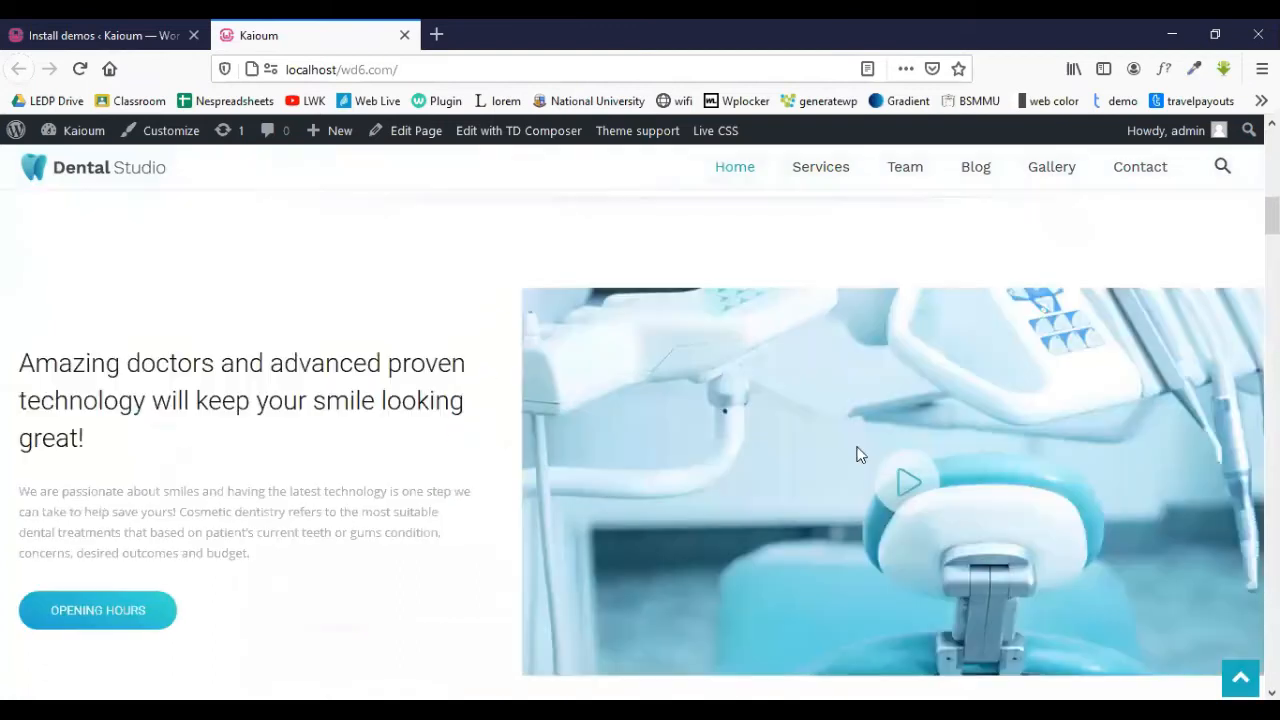
scroll(806, 428, "up", 2)
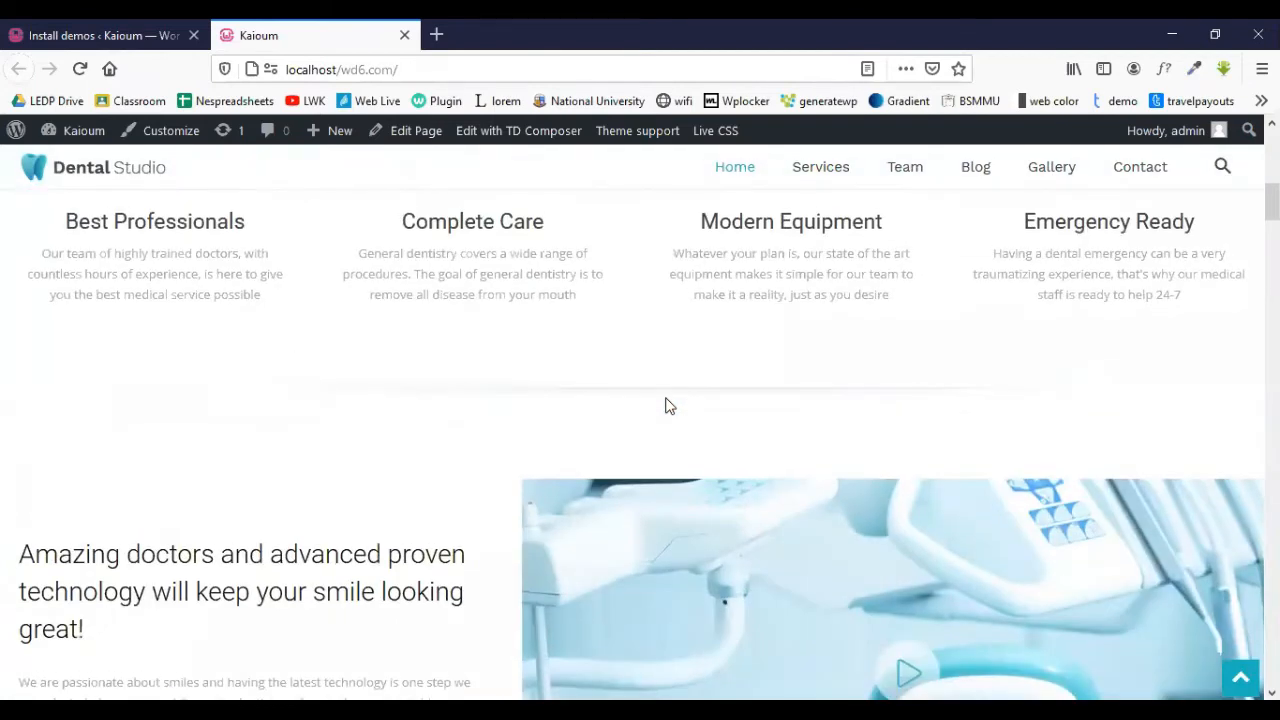
scroll(508, 381, "up", 3)
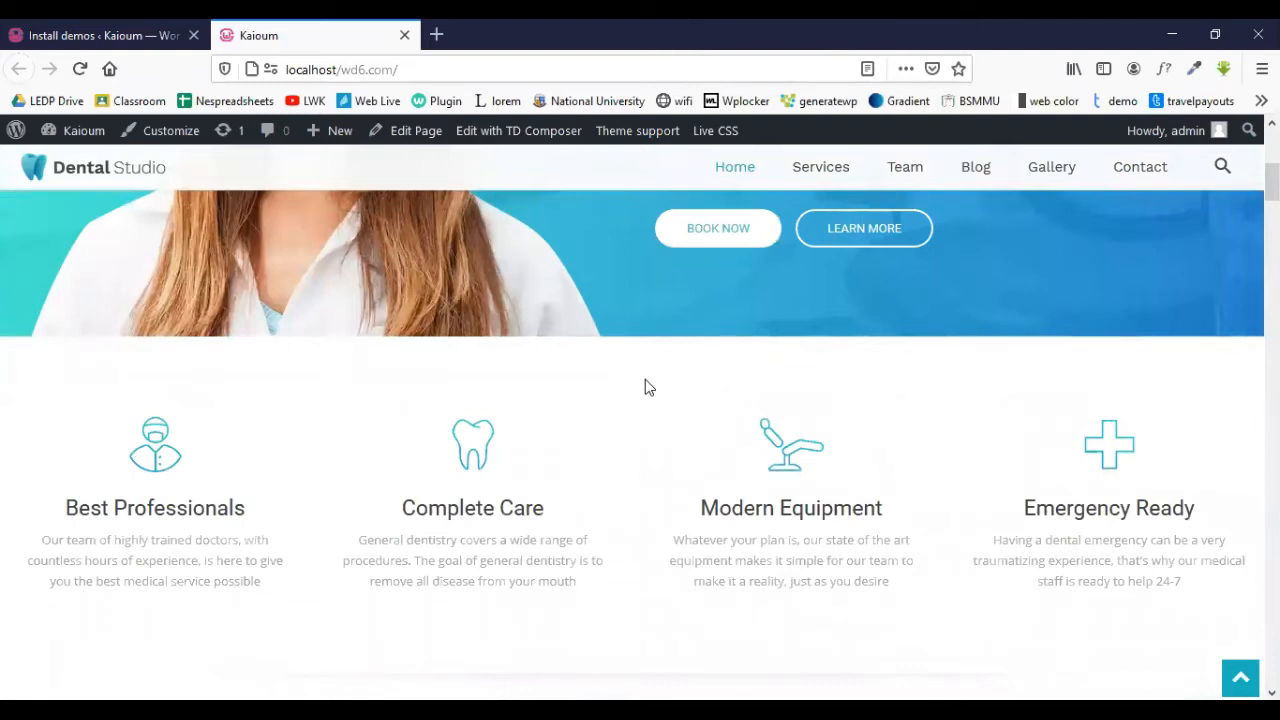
scroll(634, 386, "up", 4)
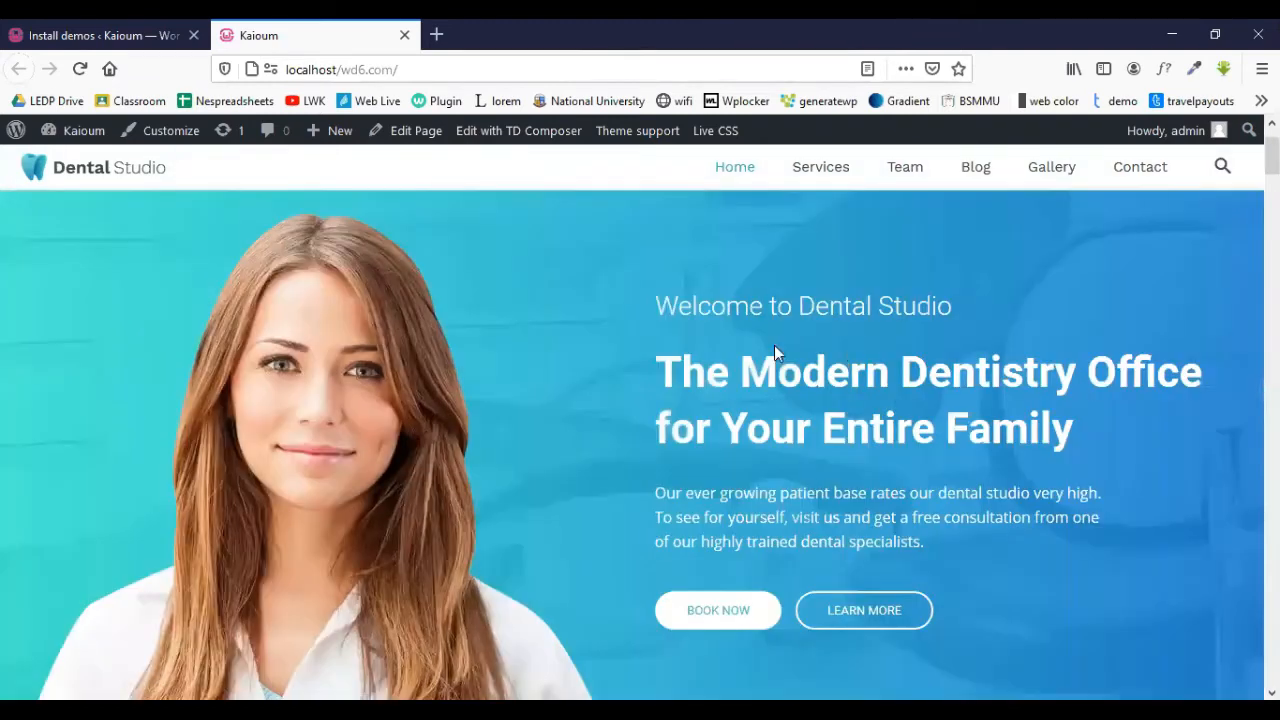
scroll(1112, 346, "up", 1)
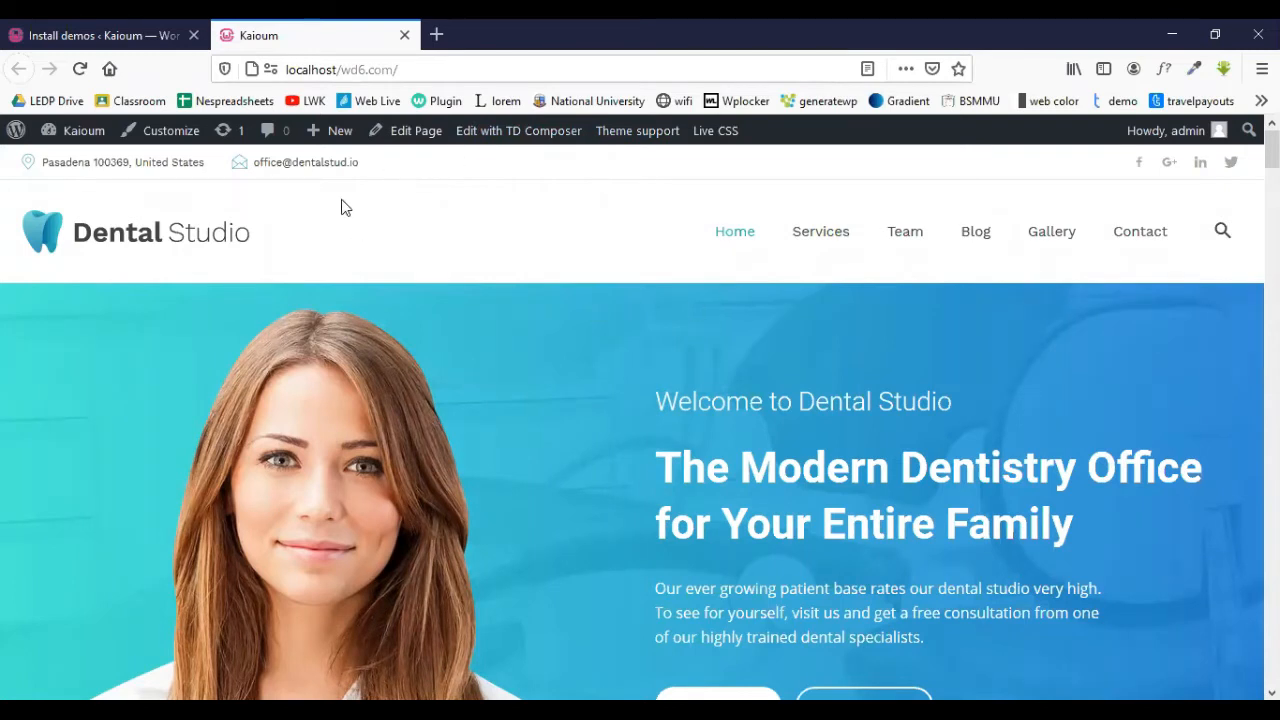
left_click_drag(1272, 150, 1272, 672)
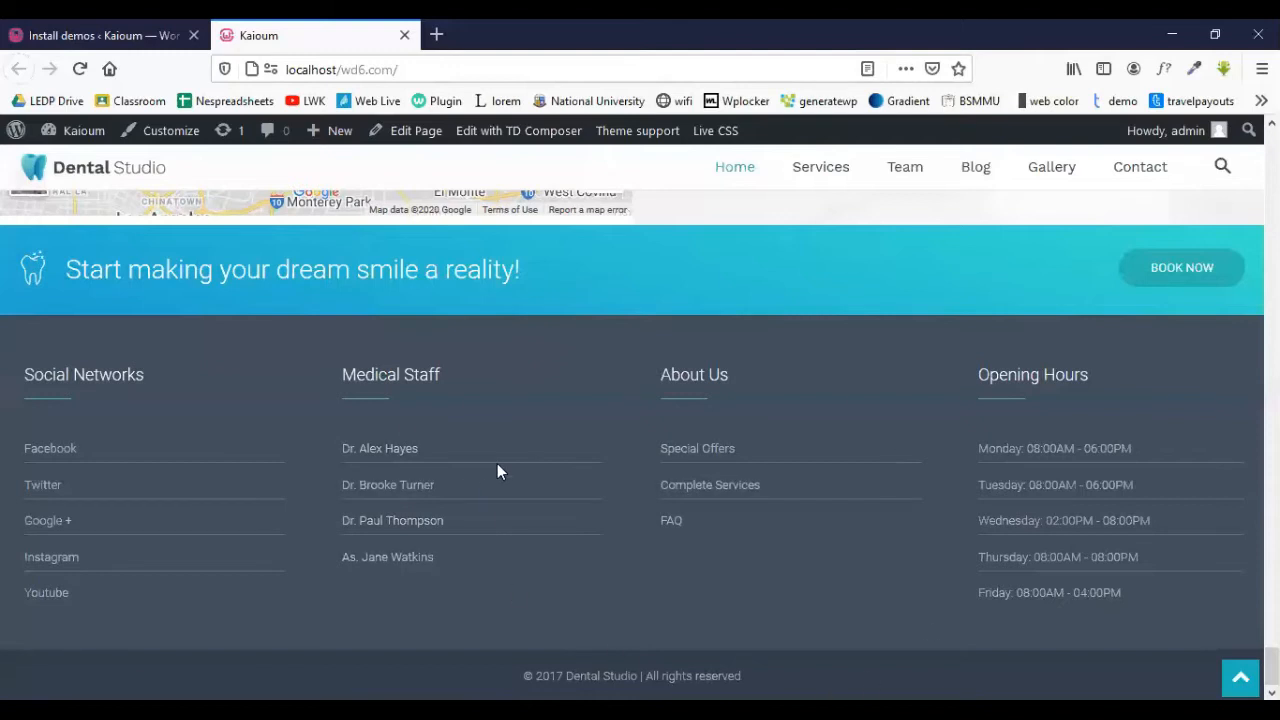
scroll(497, 463, "up", 3)
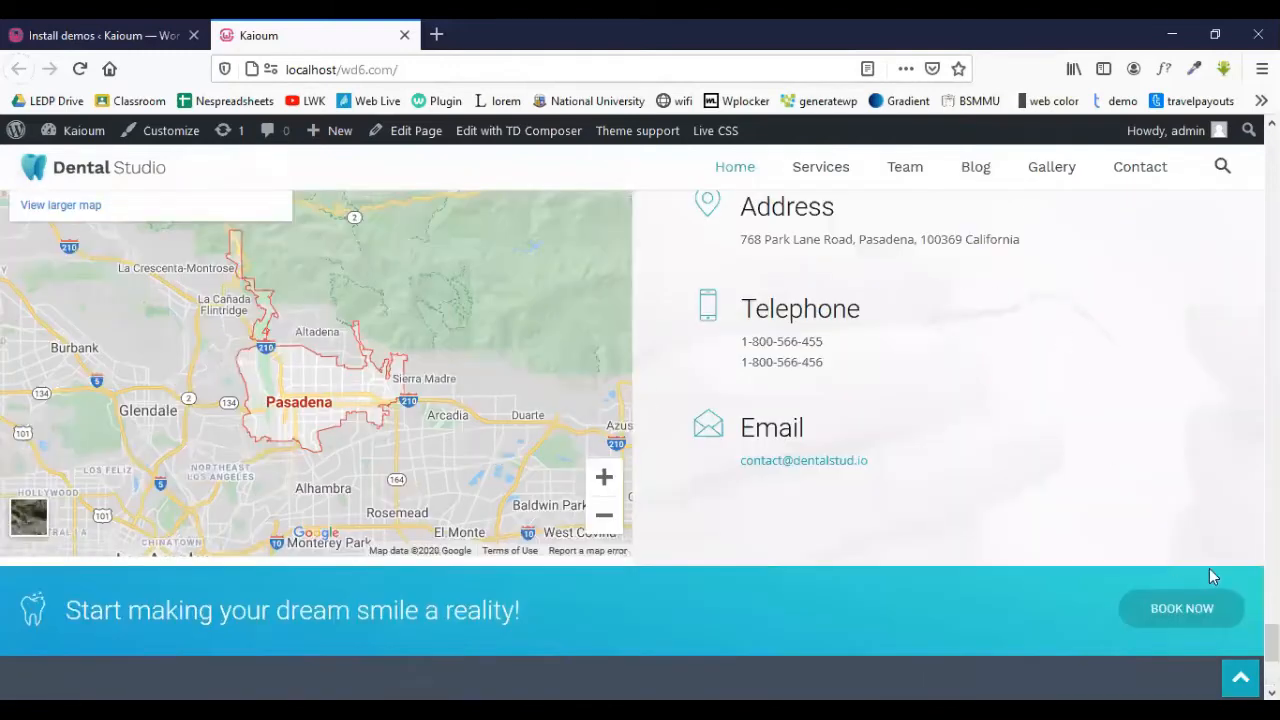
scroll(1209, 568, "up", 1)
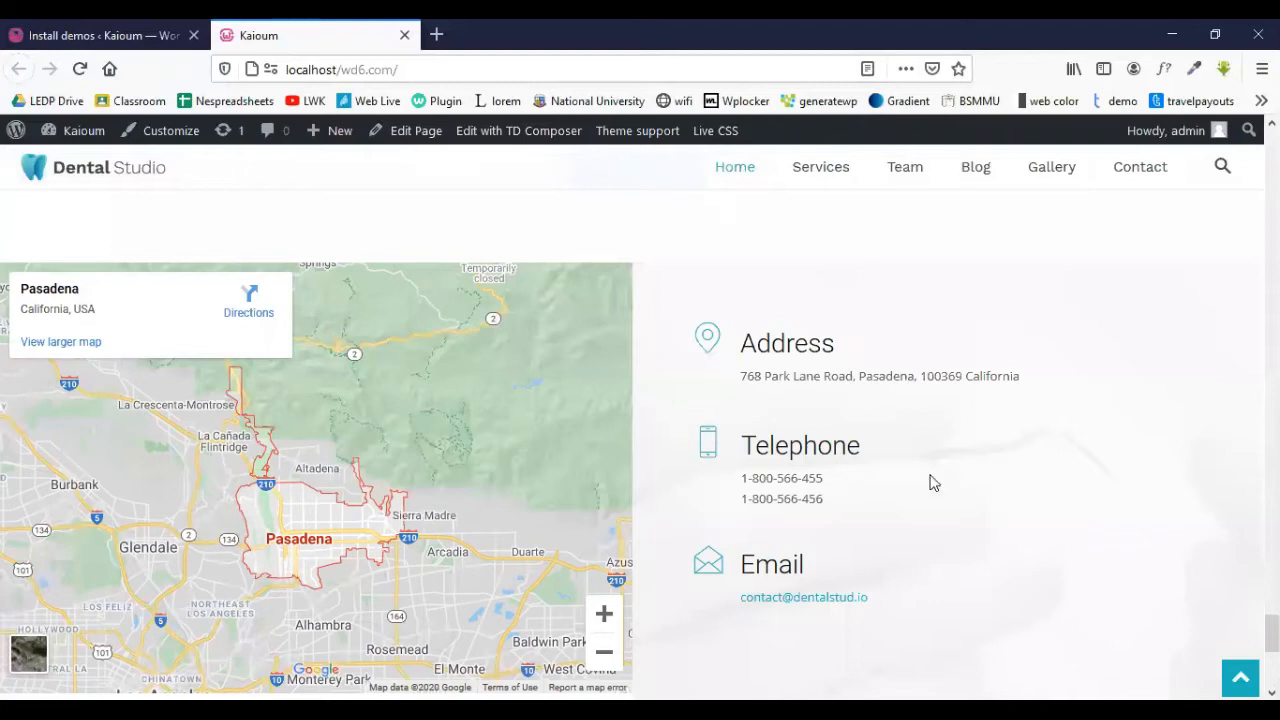
scroll(640, 444, "up", 5)
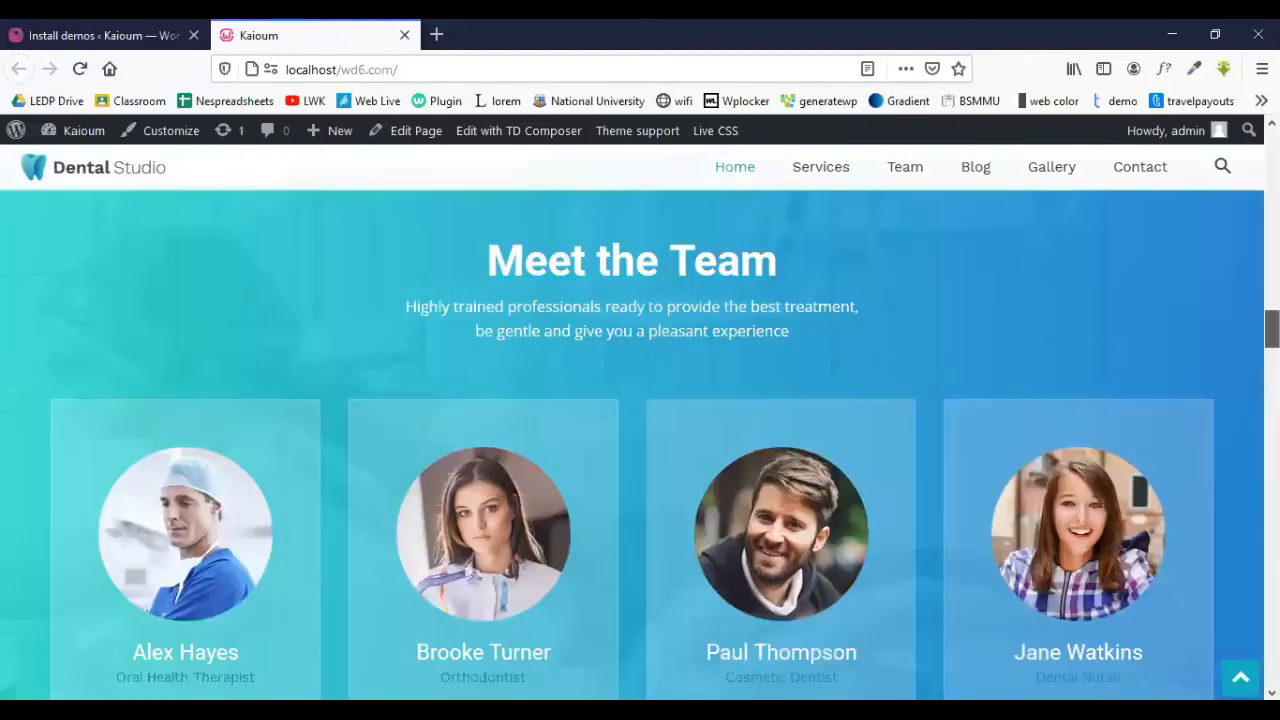
scroll(401, 296, "up", 10)
scroll(472, 360, "down", 3)
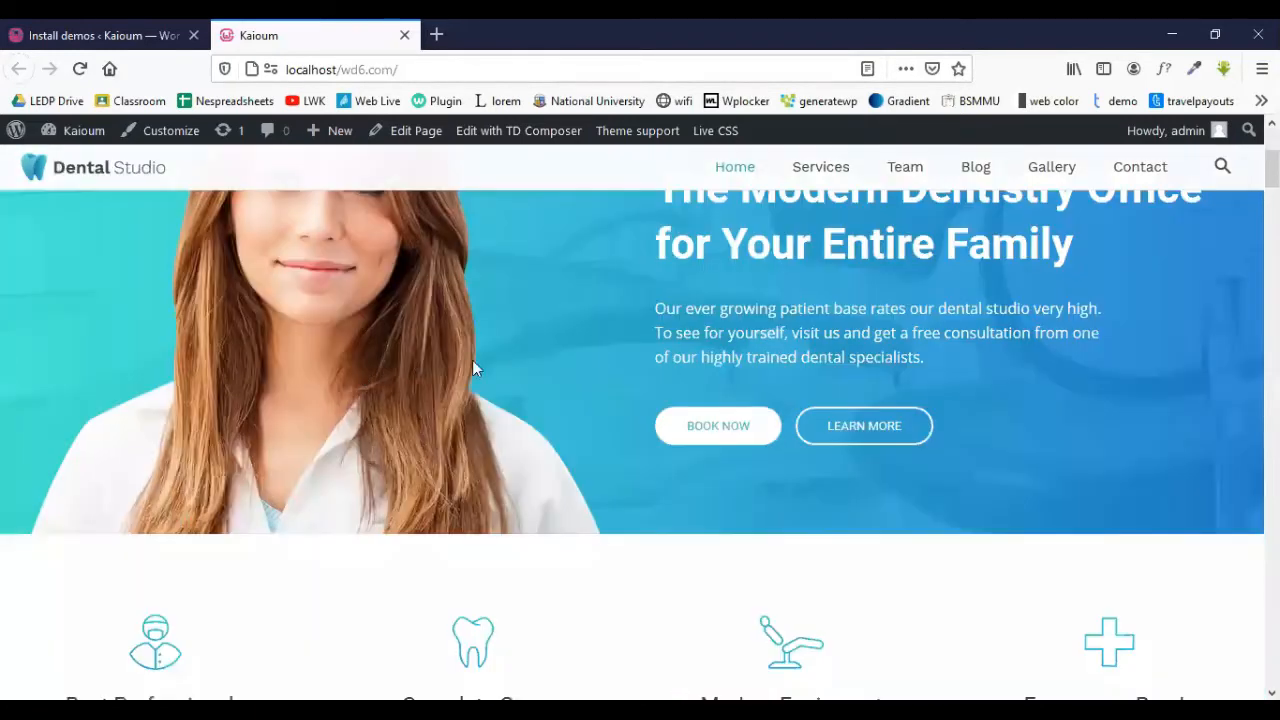
scroll(508, 450, "down", 12)
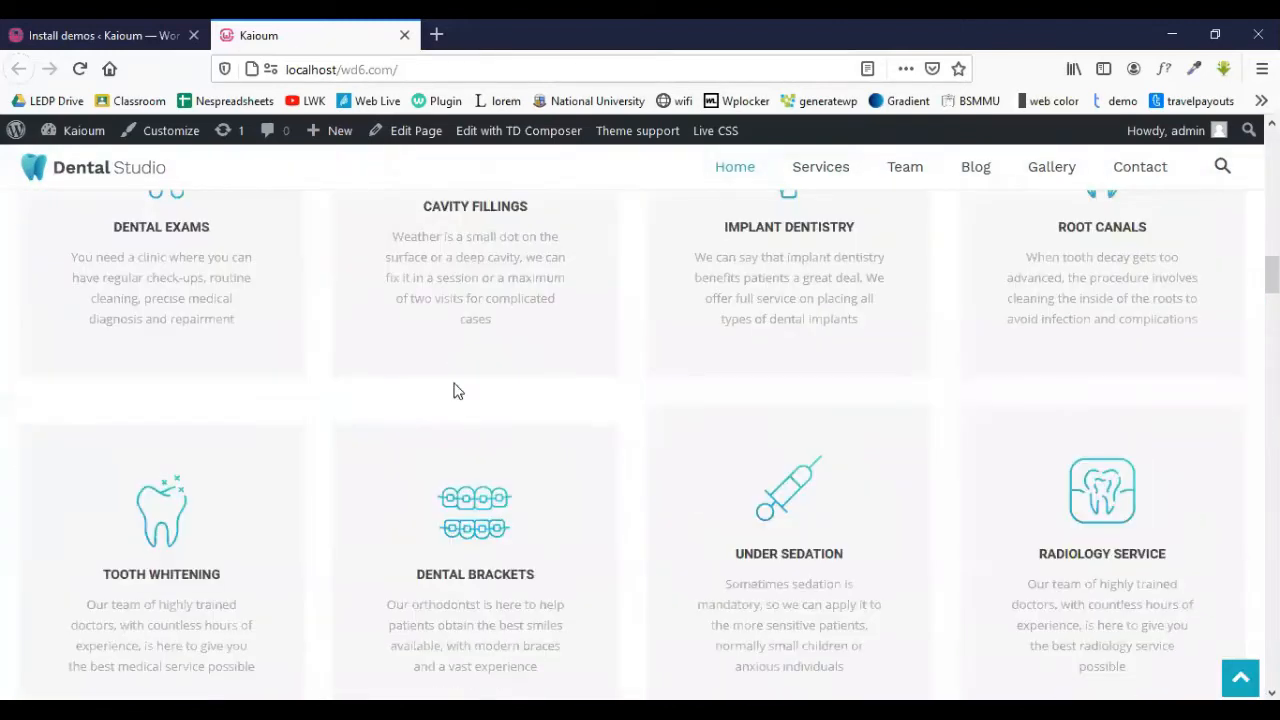
scroll(517, 306, "up", 10)
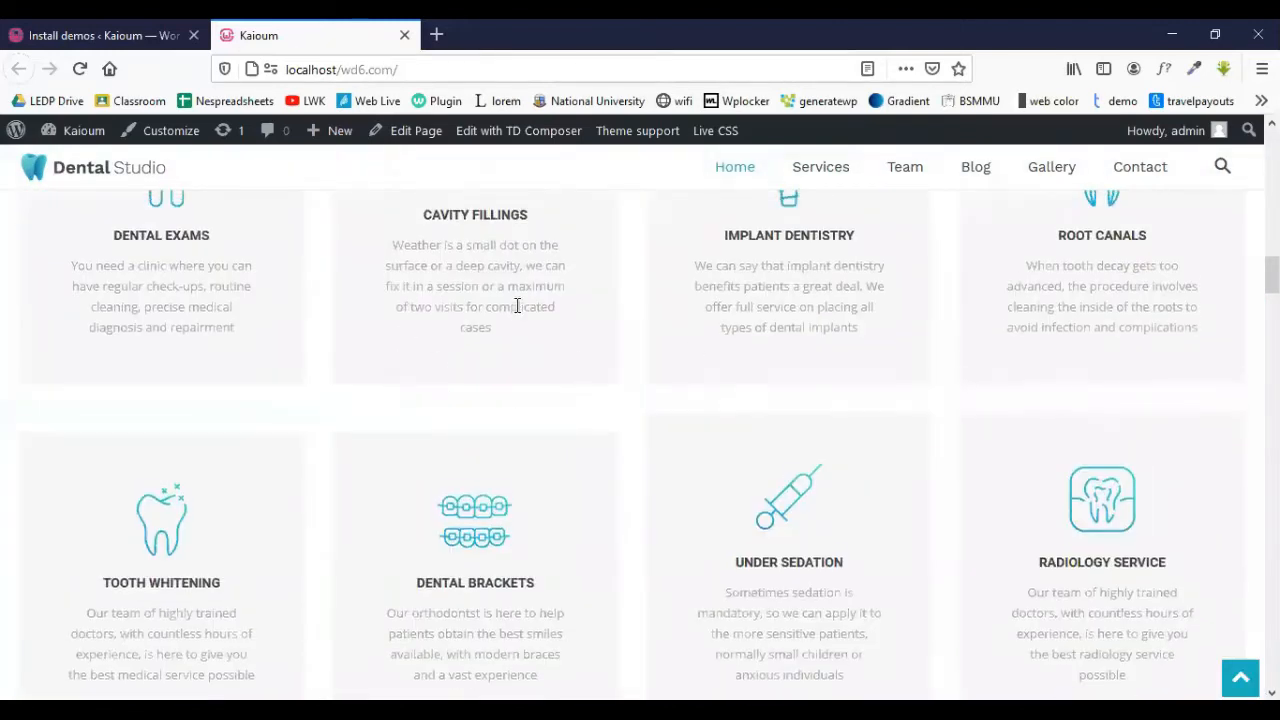
scroll(530, 332, "up", 5)
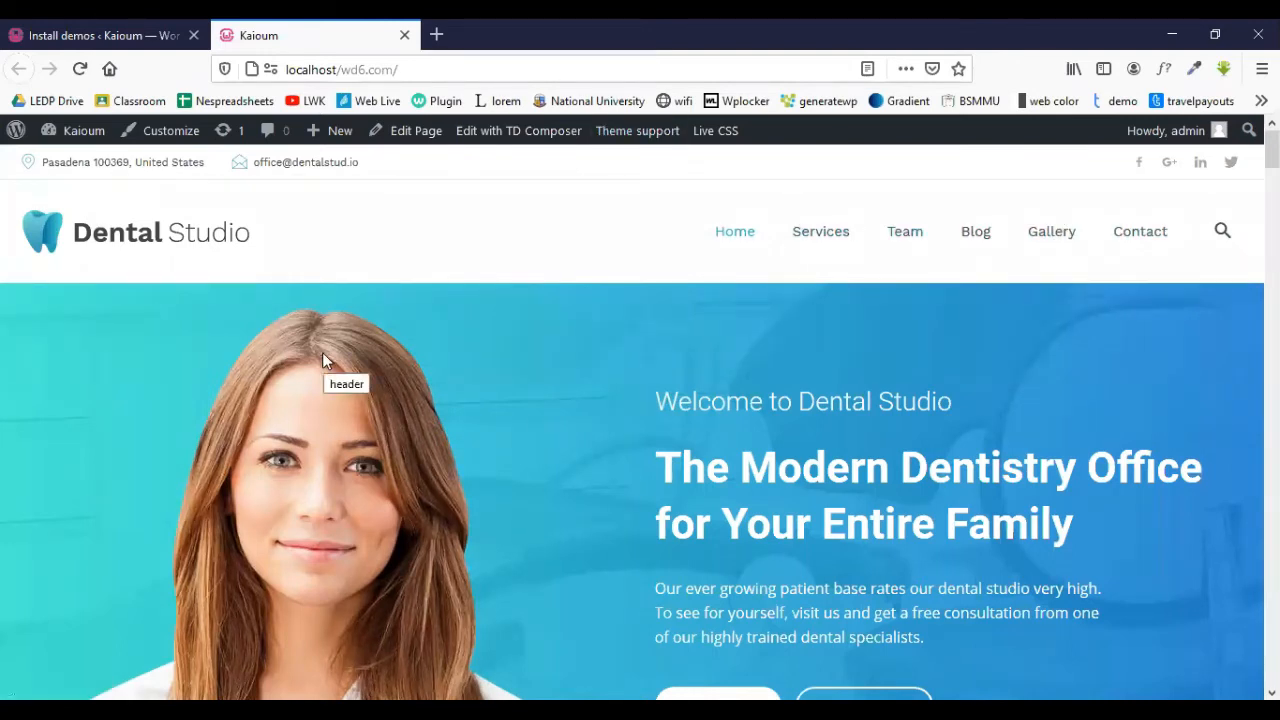
scroll(322, 352, "down", 1)
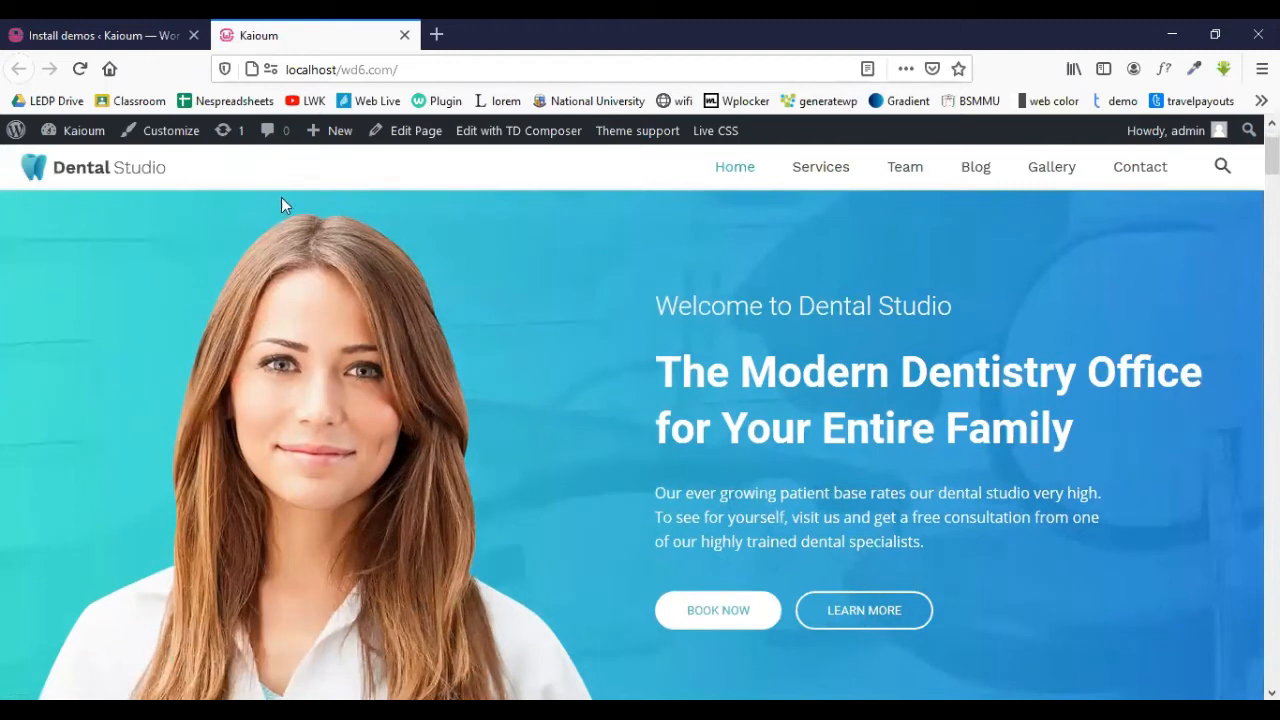
scroll(600, 380, "up", 1)
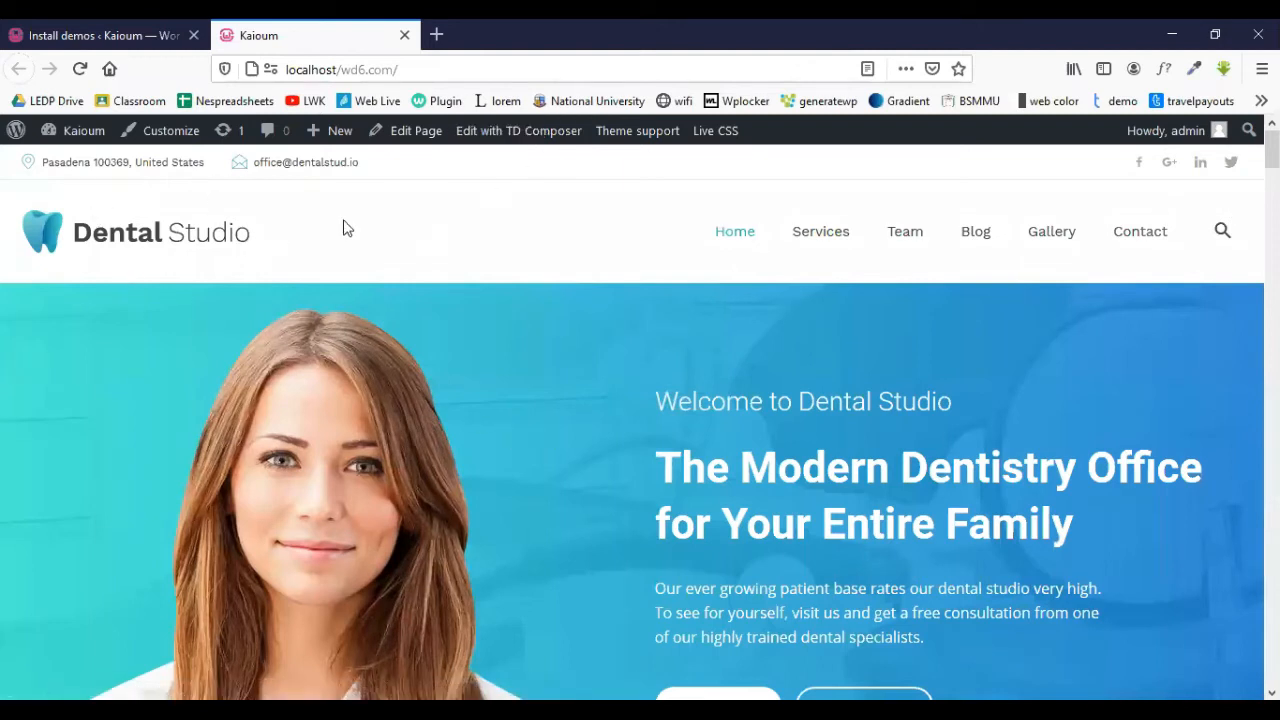
- Go to Newspaper > Theme panel and scroll through the Header style and search options
left_click(145, 28)
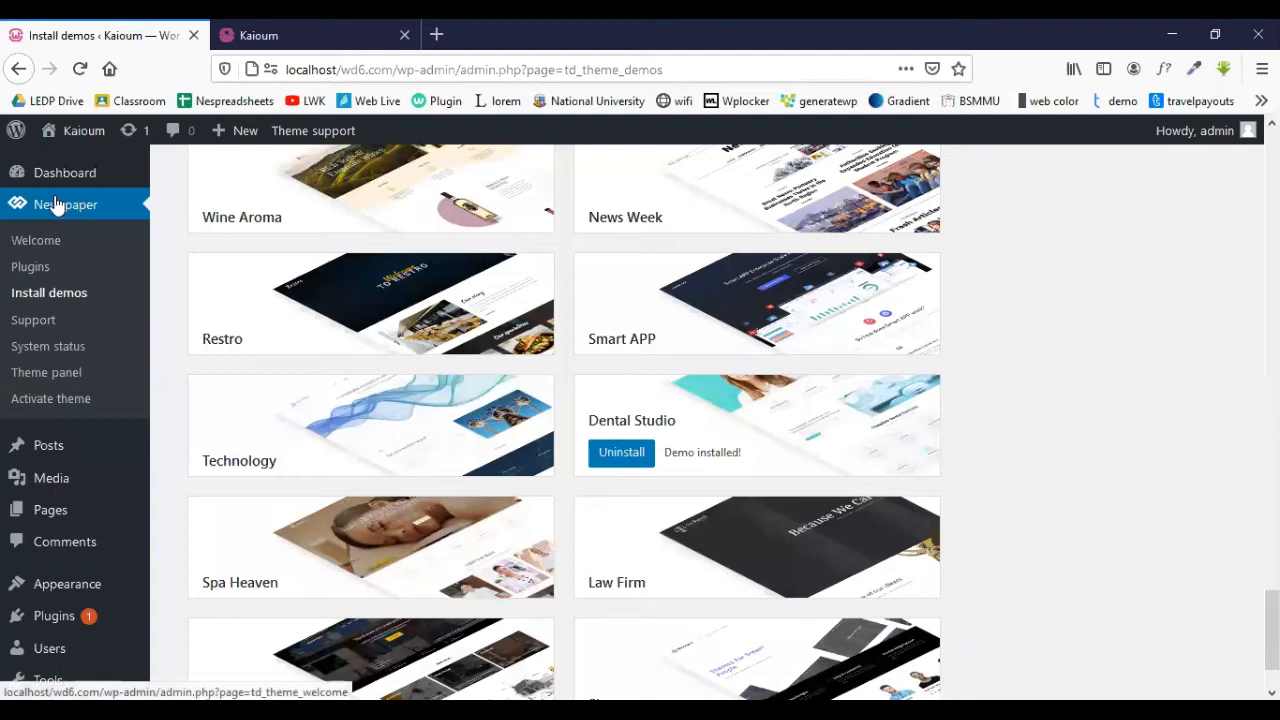
left_click(54, 376)
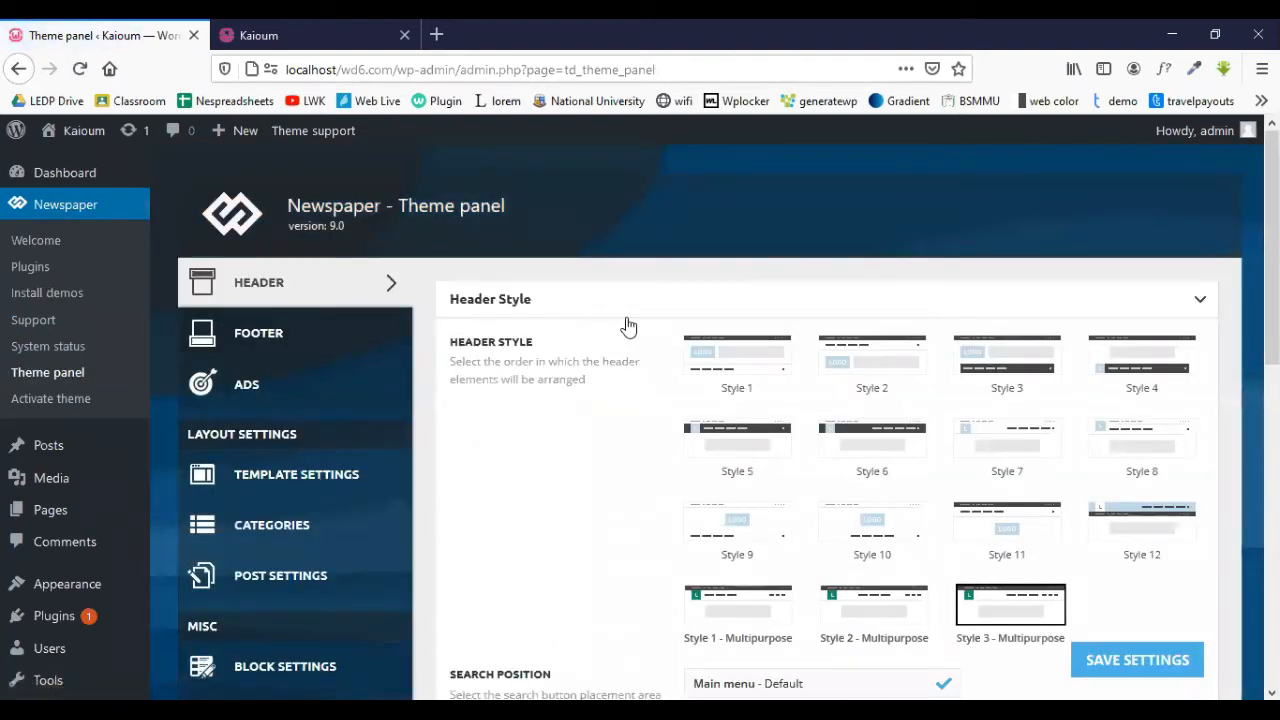
scroll(626, 324, "down", 2)
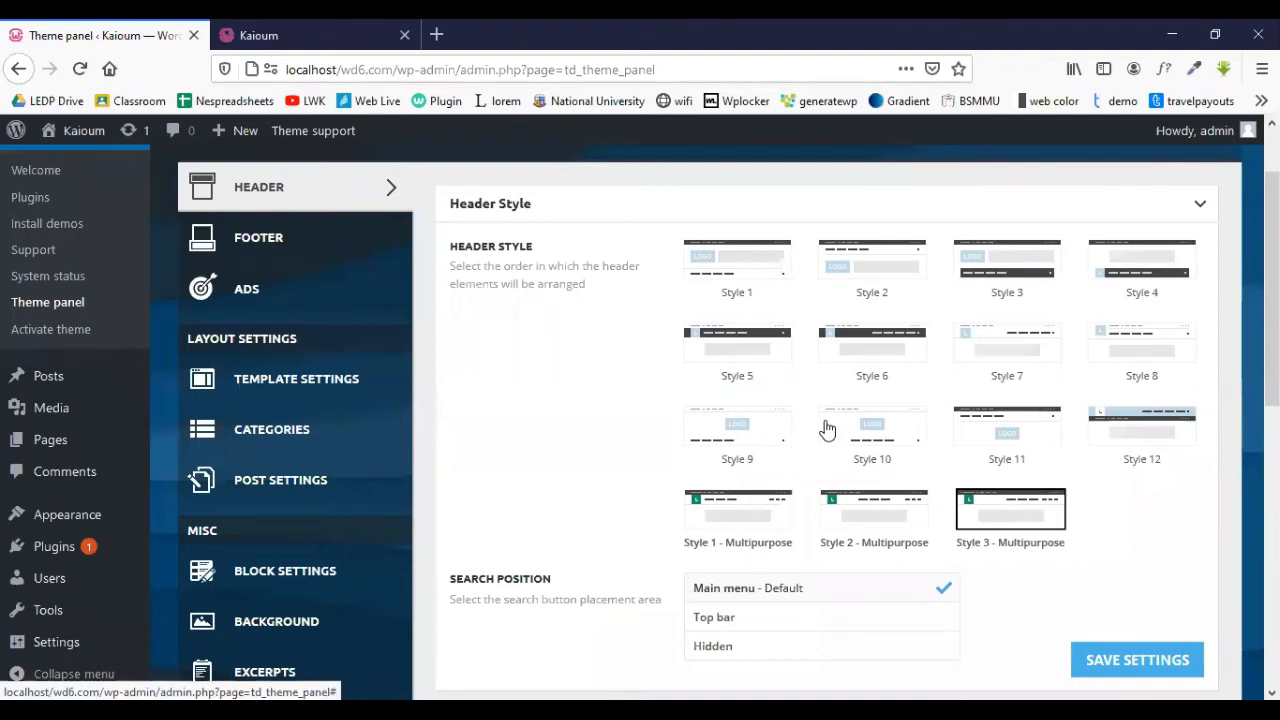
scroll(857, 428, "down", 2)
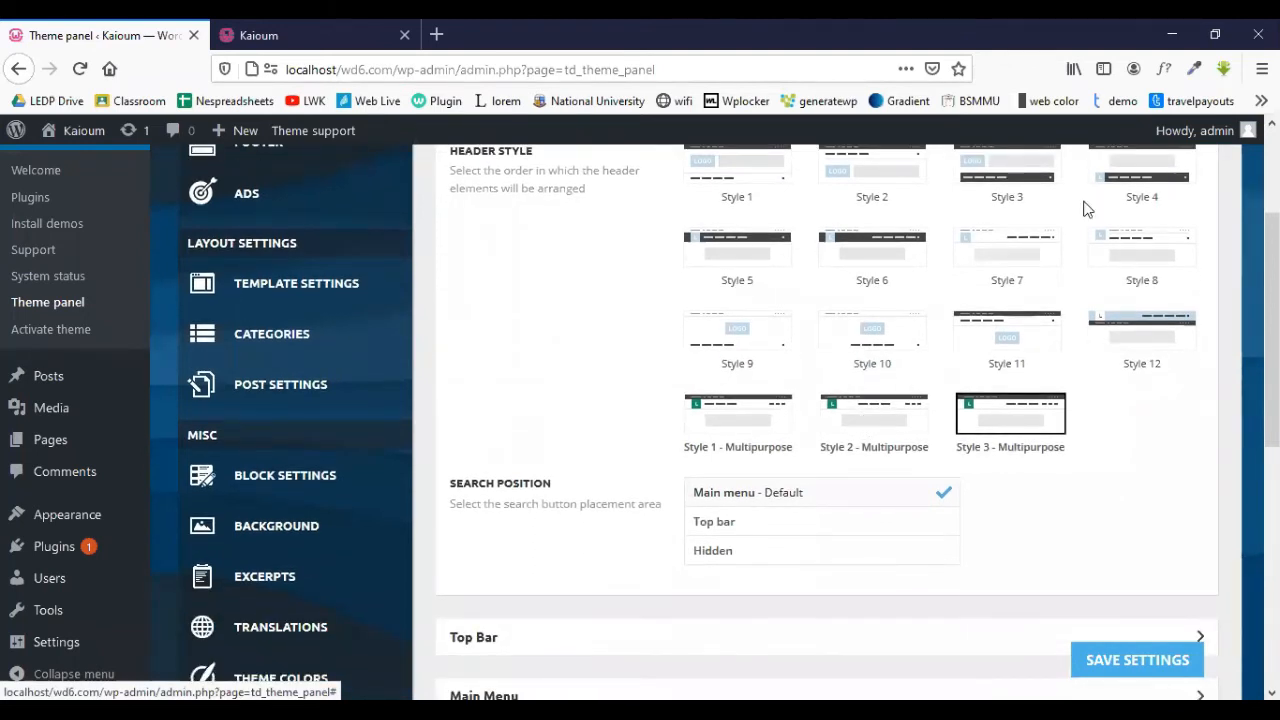
scroll(1010, 420, "up", 4)
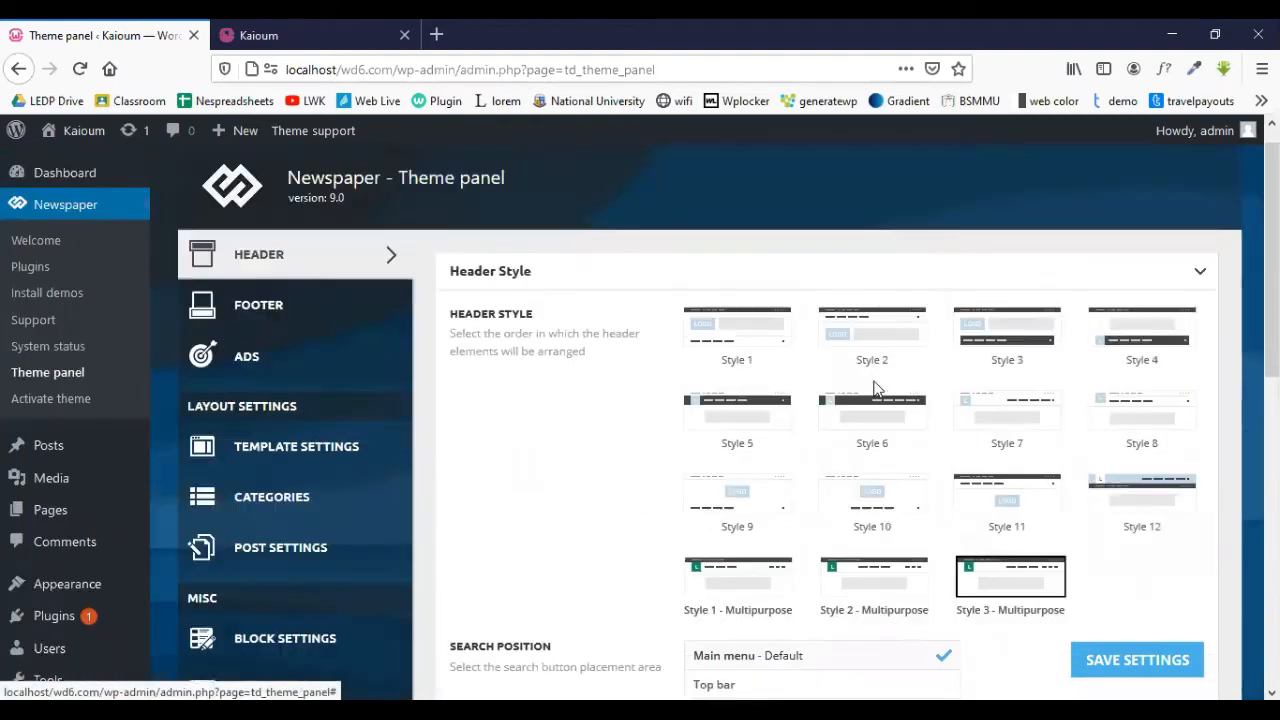
scroll(1044, 515, "down", 3)
scroll(1044, 515, "down", 3)
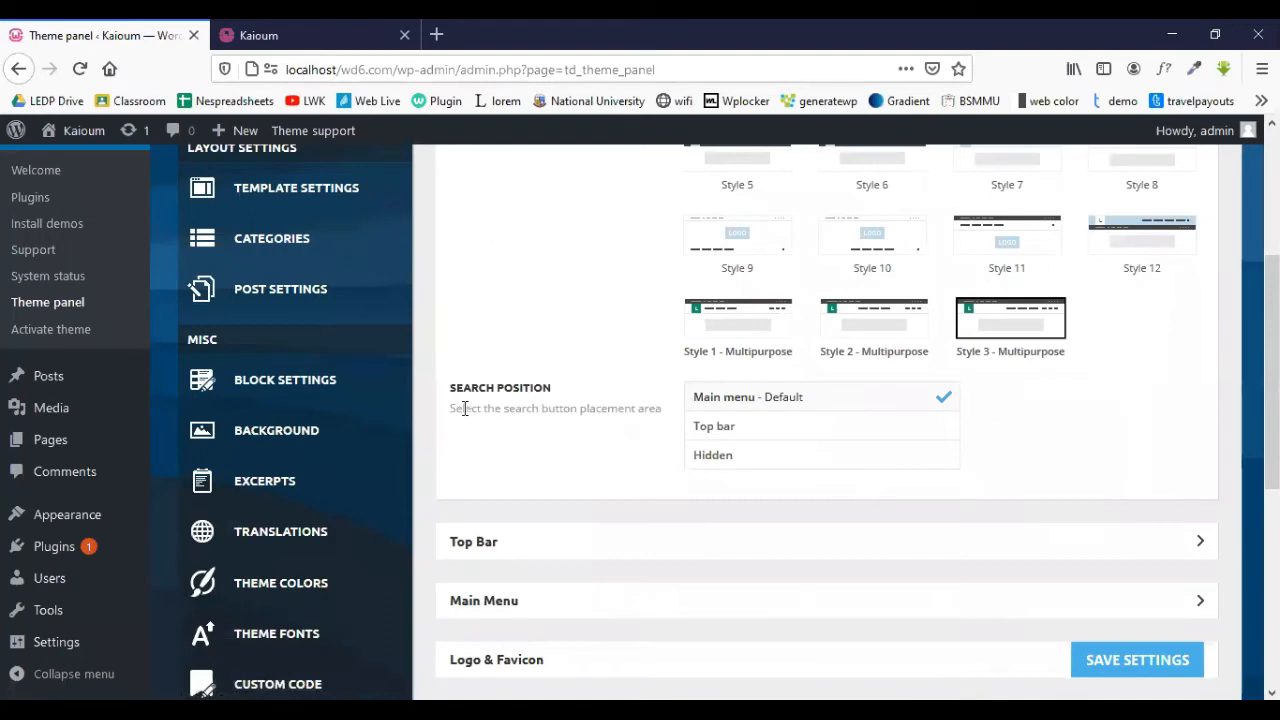
scroll(580, 429, "down", 4)
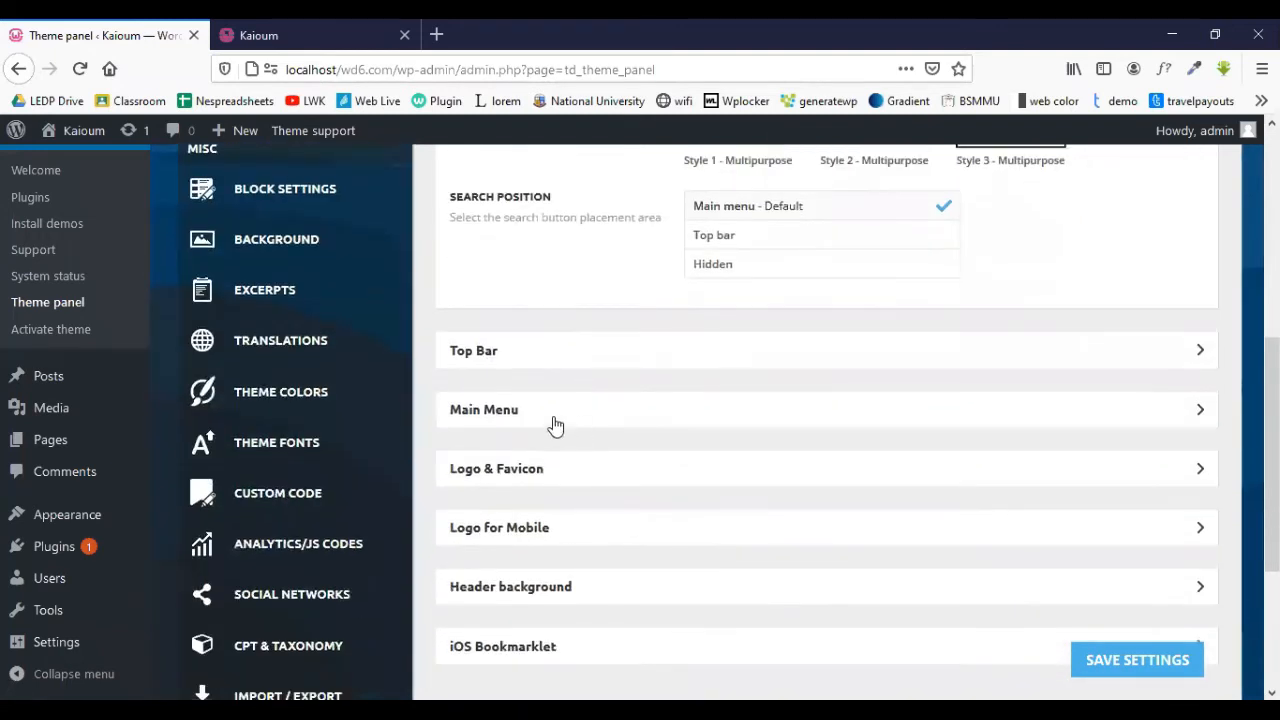
- Expand Top Bar, switch Enable Top Bar off, and save the settings
left_click(593, 352)
scroll(591, 354, "down", 2)
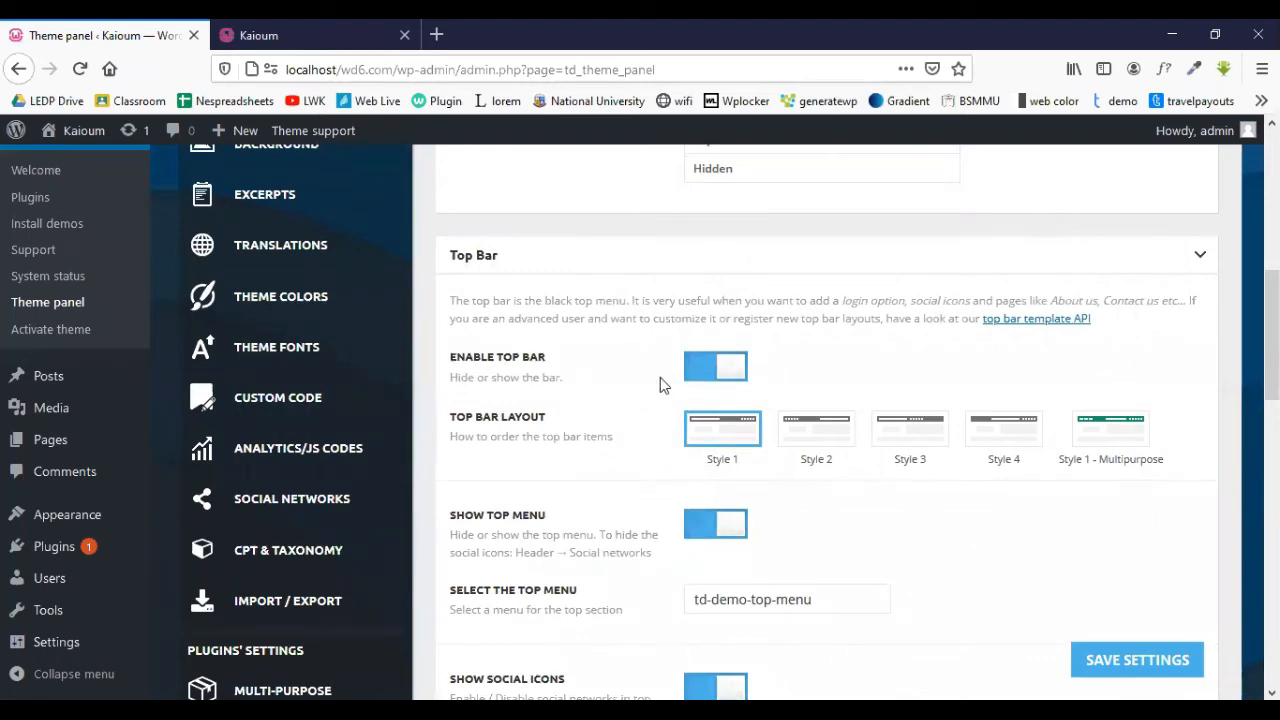
scroll(660, 377, "down", 2)
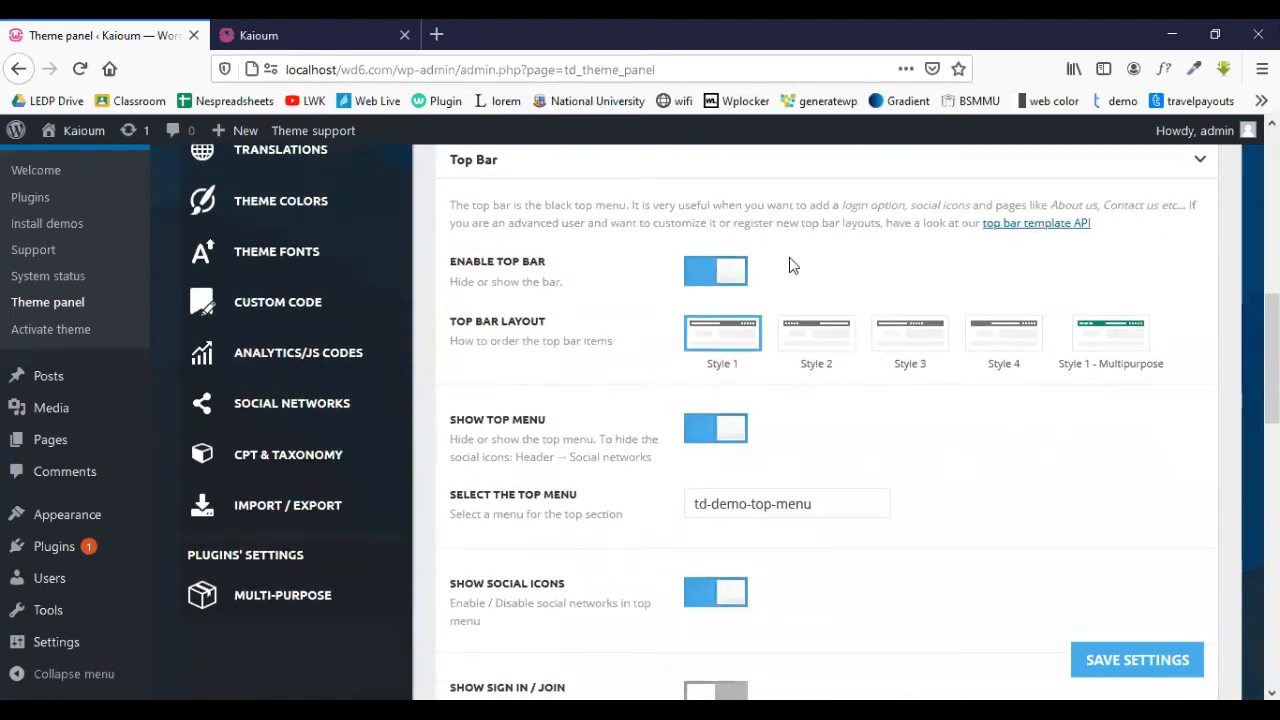
left_click(708, 278)
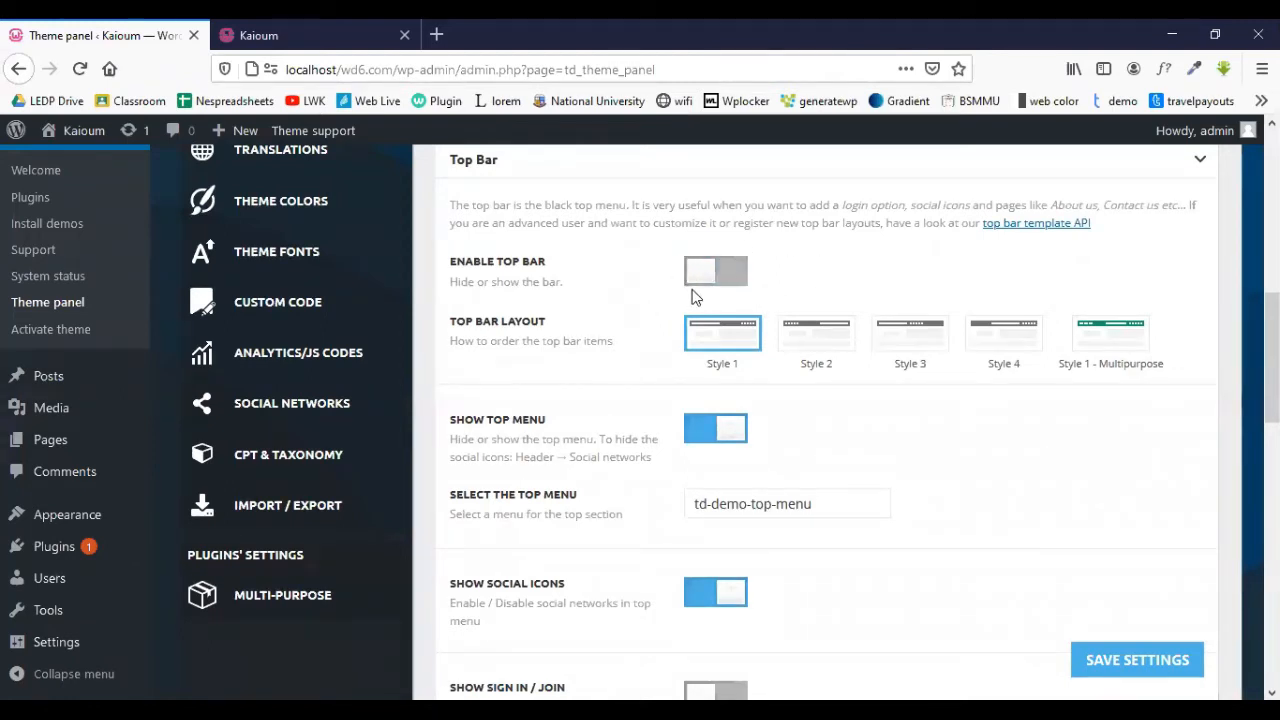
left_click(1110, 660)
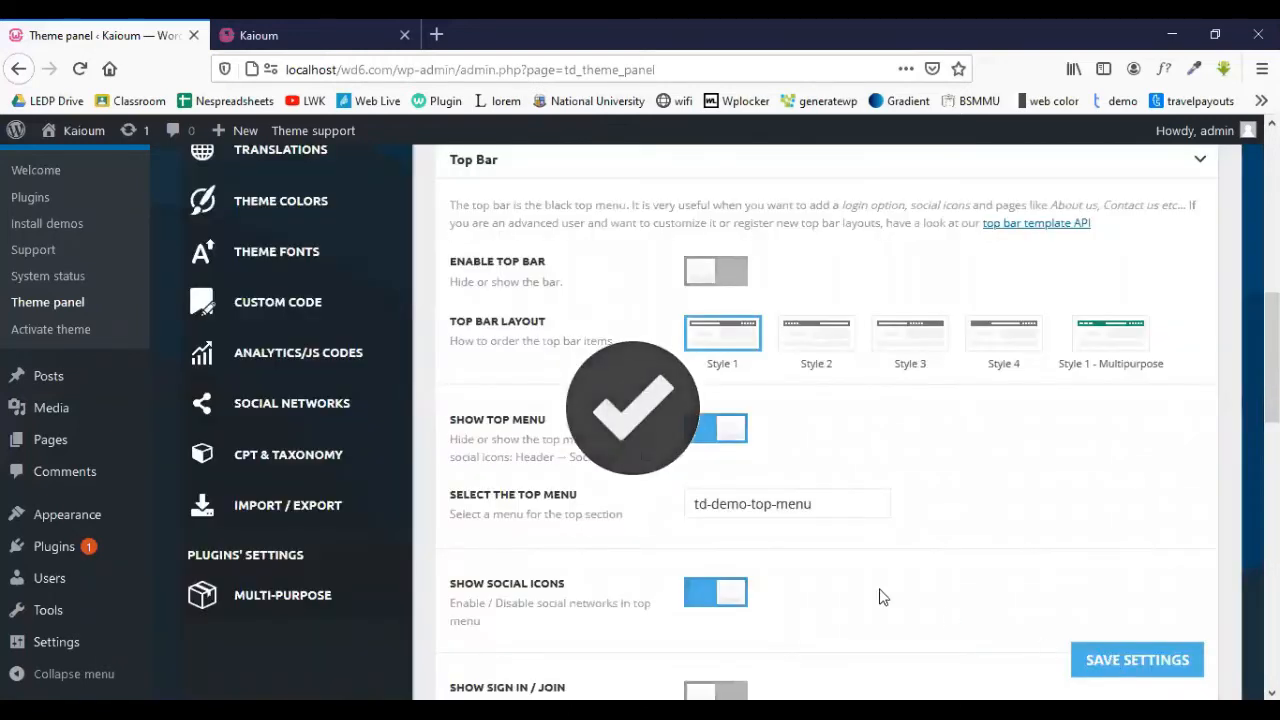
- Reload the live site to confirm the top bar is gone, then re-enable it and save
left_click(310, 33)
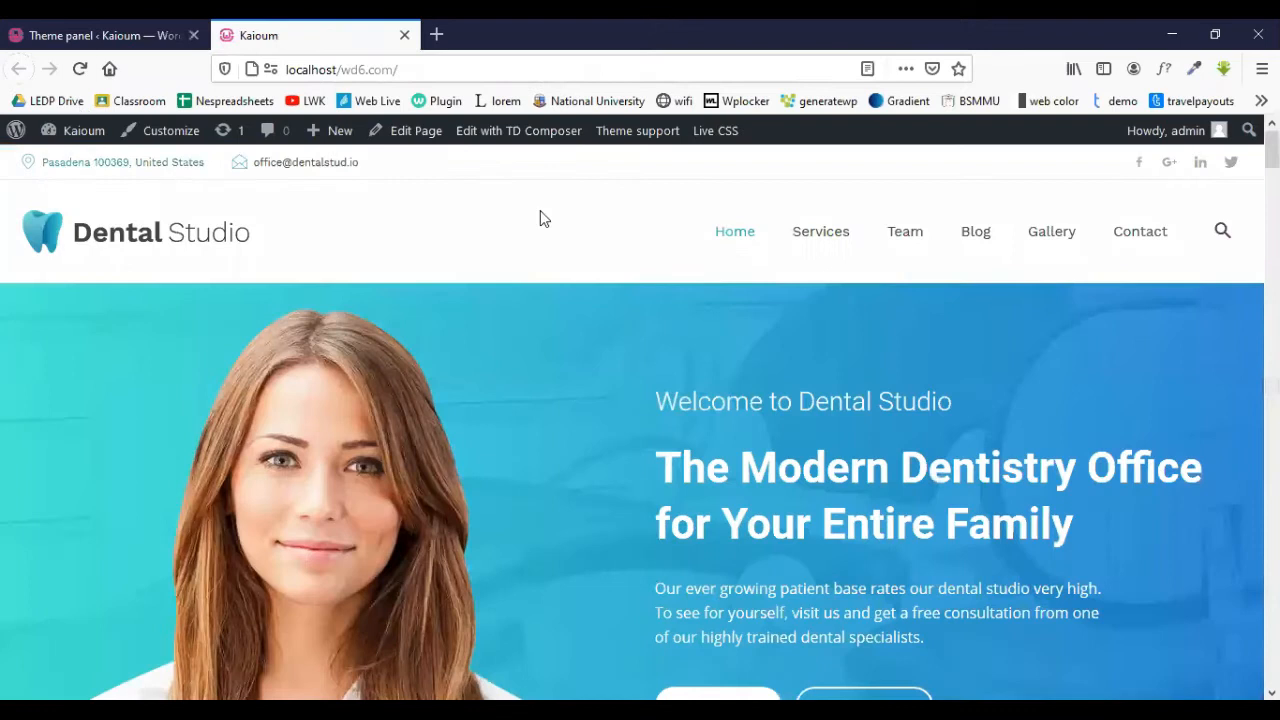
mouse_move(56, 146)
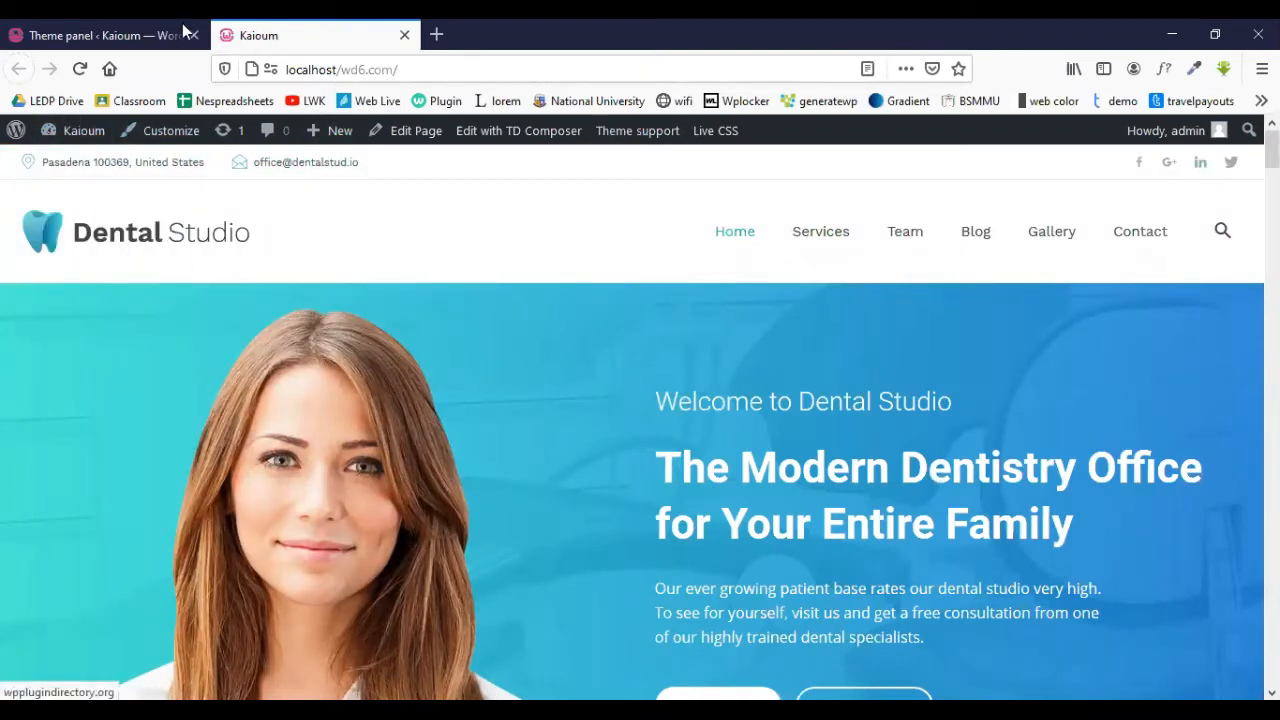
left_click(80, 69)
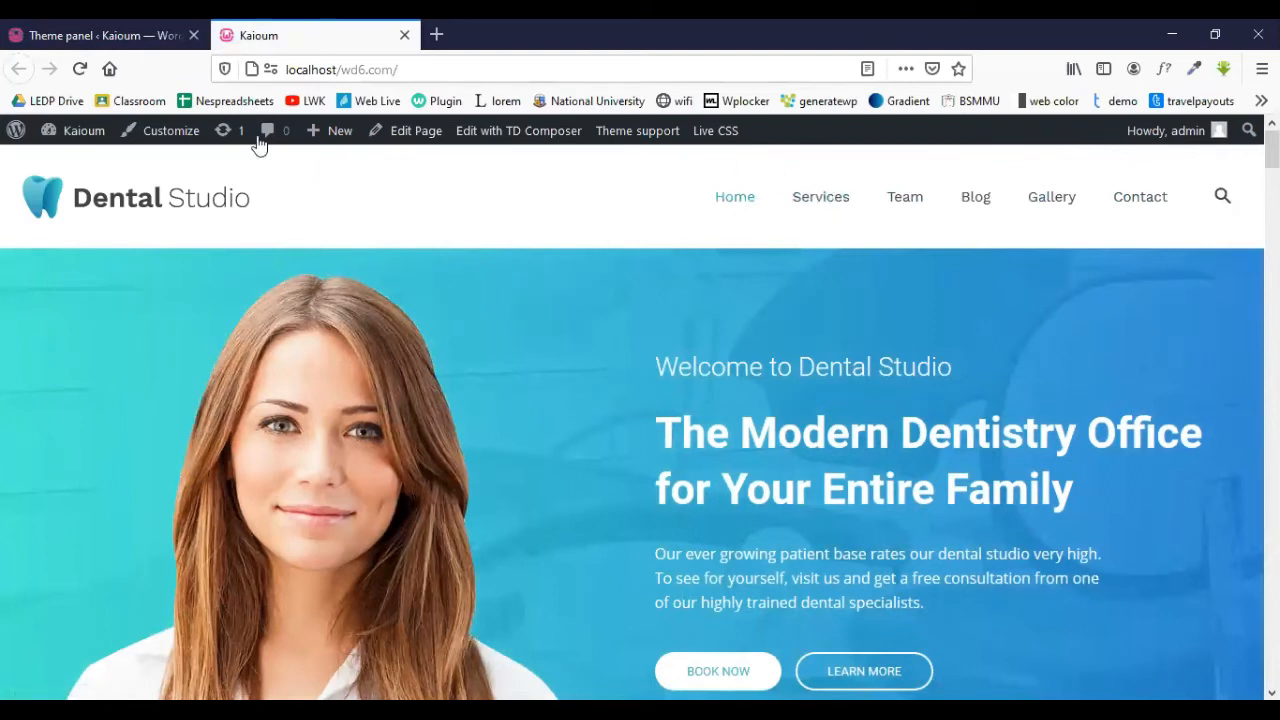
left_click(148, 36)
left_click(731, 266)
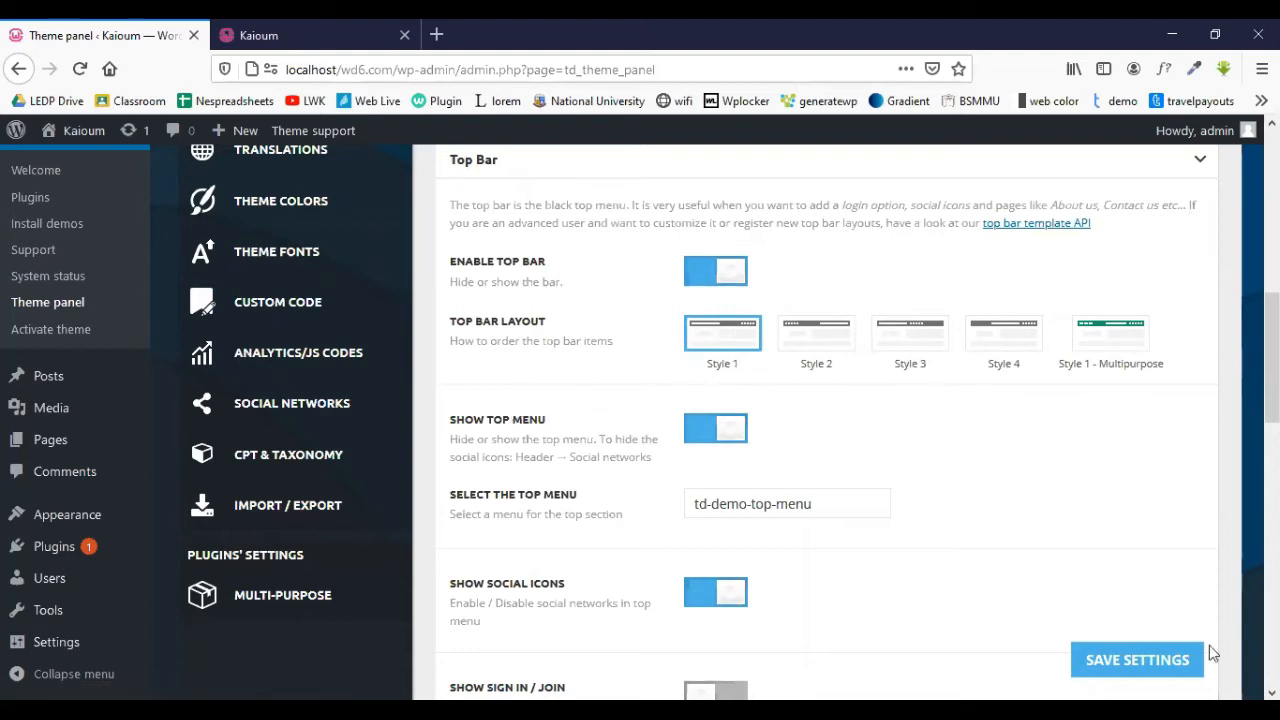
left_click(1127, 668)
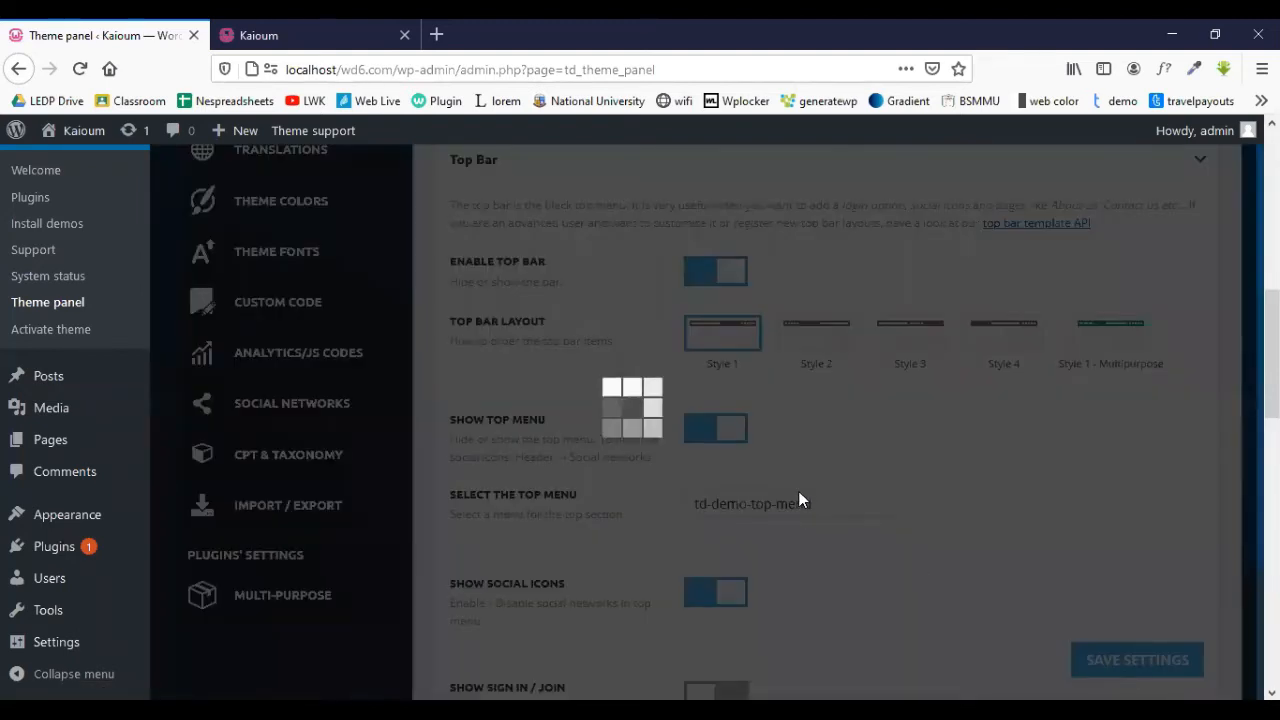
- Turn Show Social Icons off in the top bar, save, and reload the Dental Studio homepage
scroll(798, 500, "down", 5)
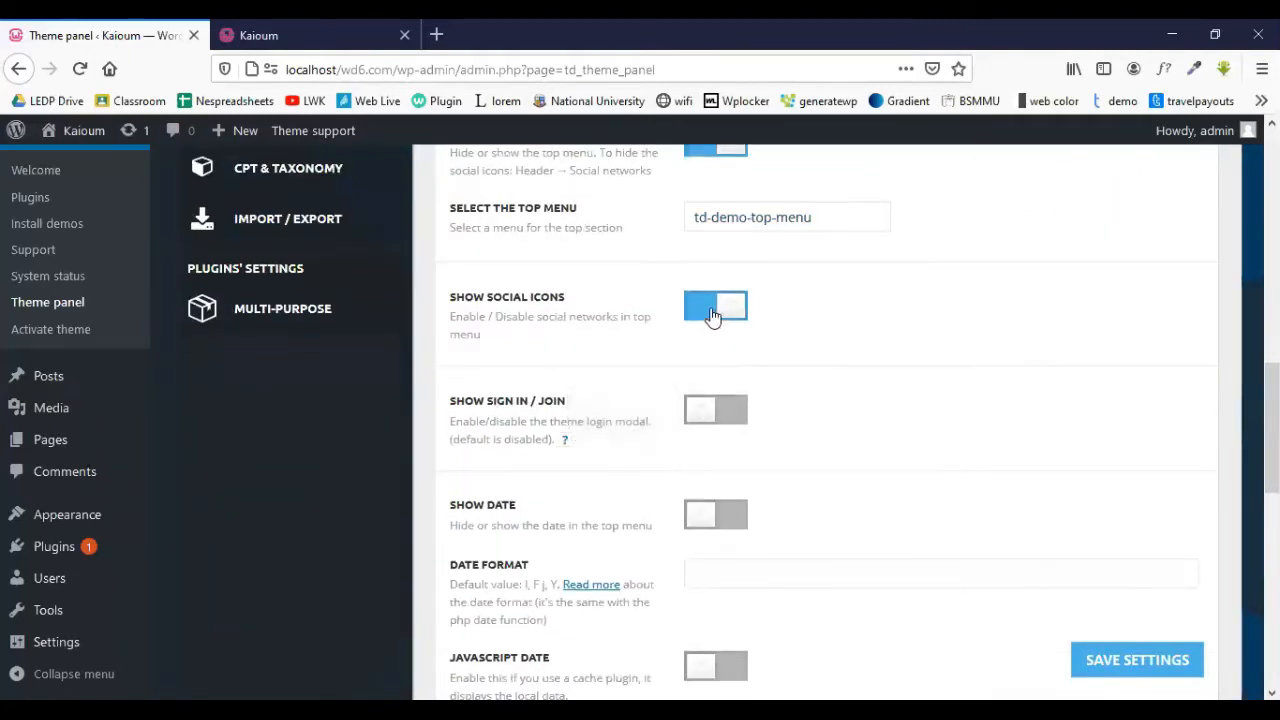
left_click(713, 312)
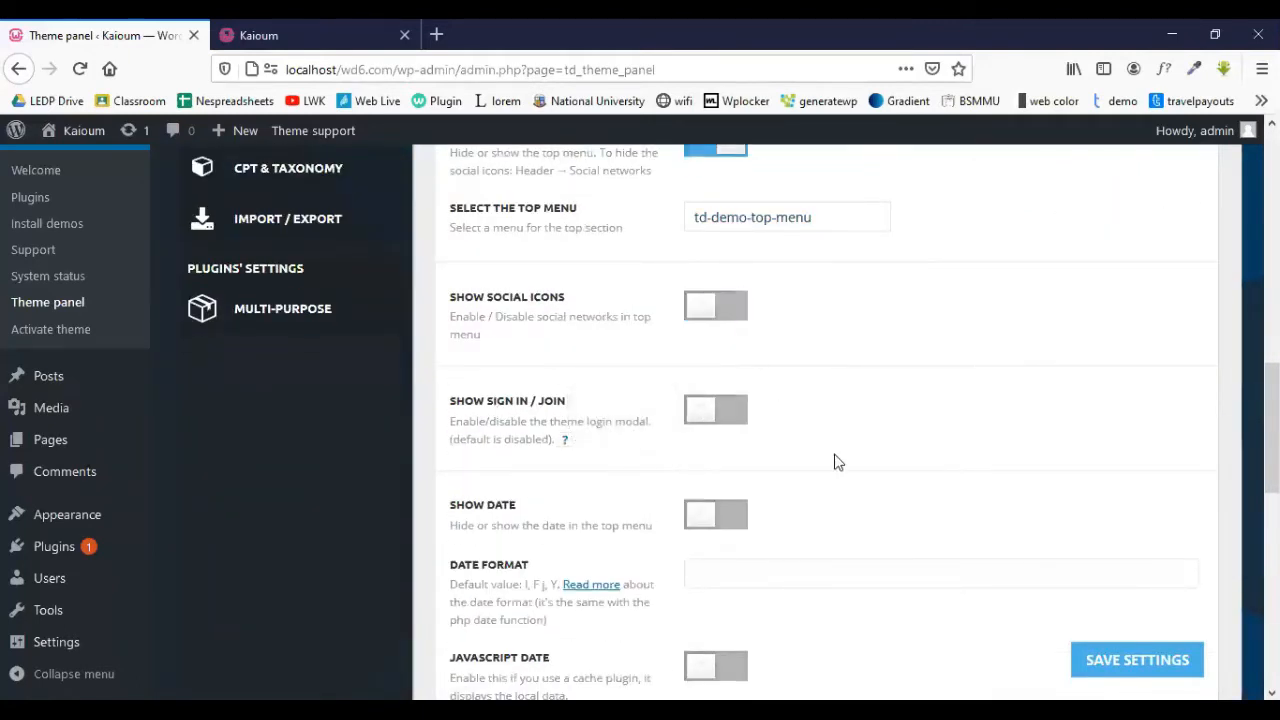
left_click(1160, 659)
left_click(290, 34)
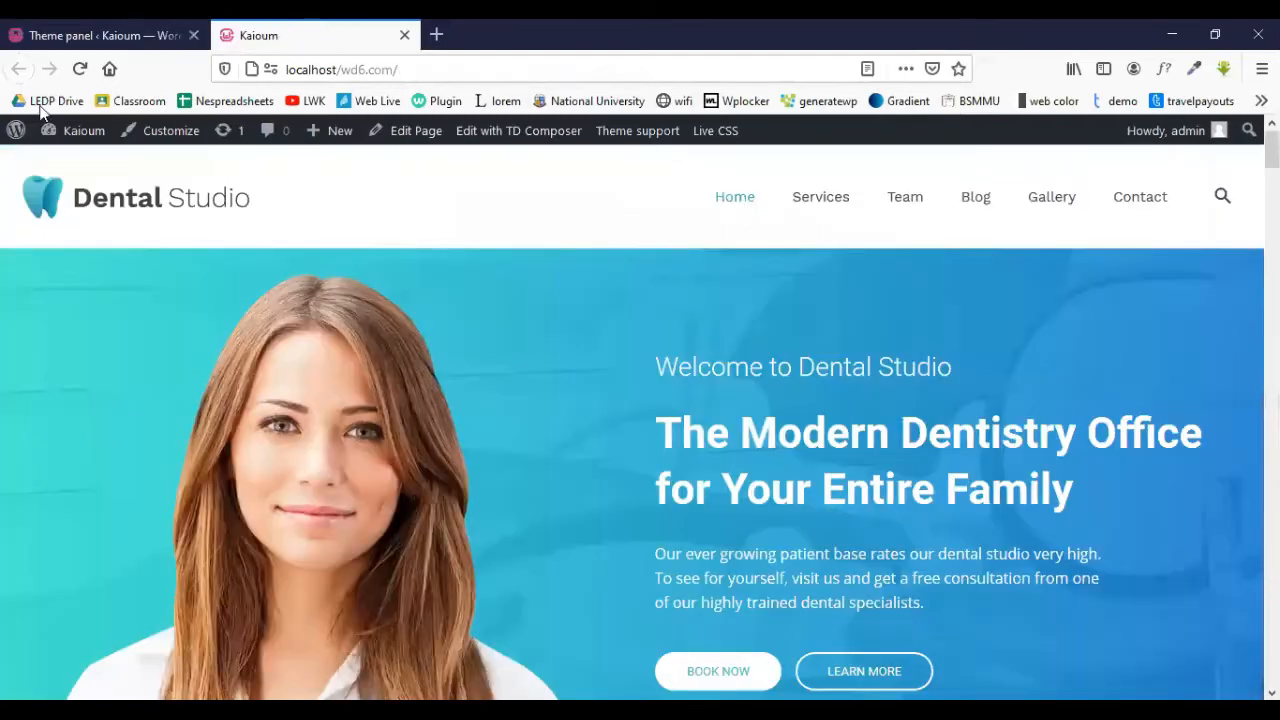
left_click(74, 71)
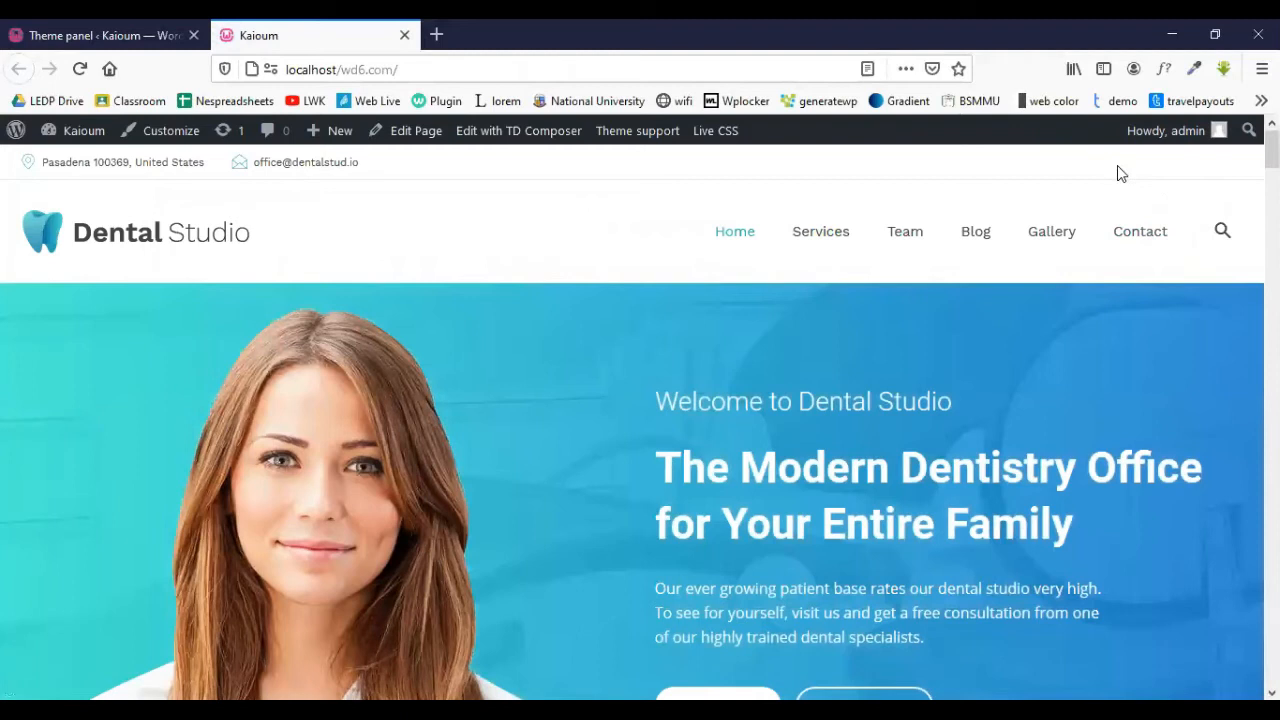
left_click(139, 22)
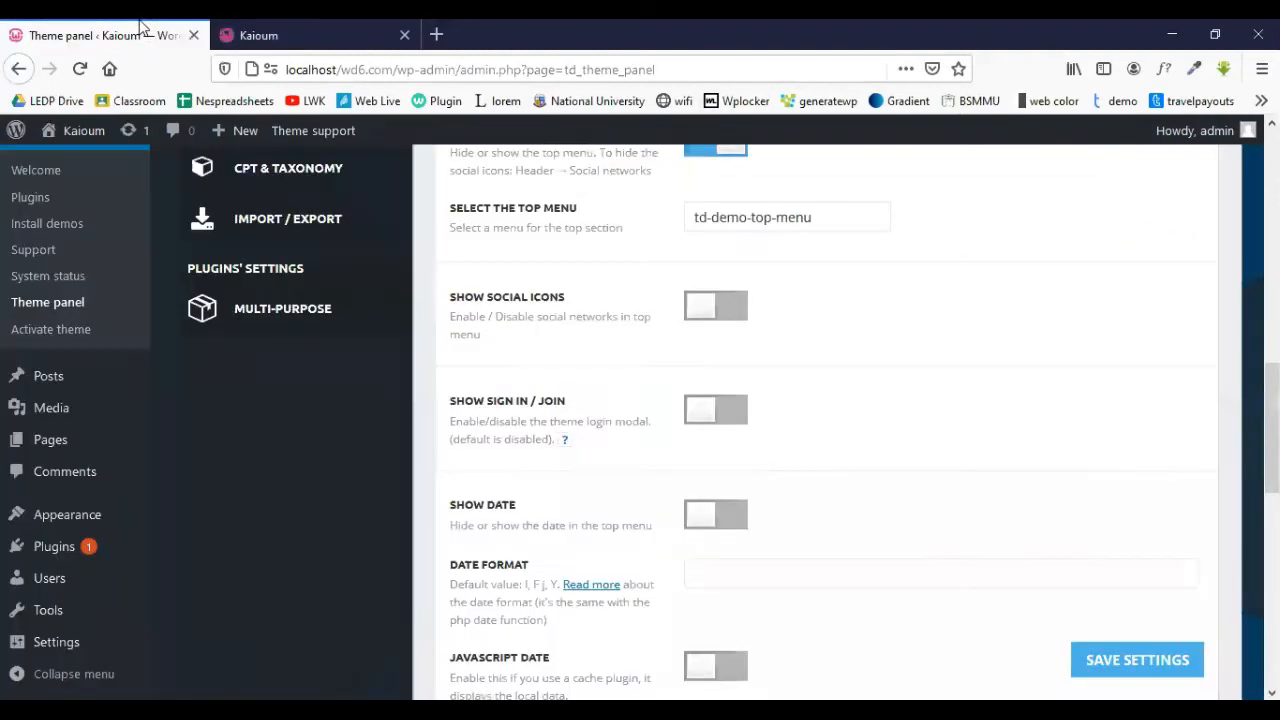
- Switch Enable Top Bar off and scroll down through the header settings
scroll(772, 272, "up", 5)
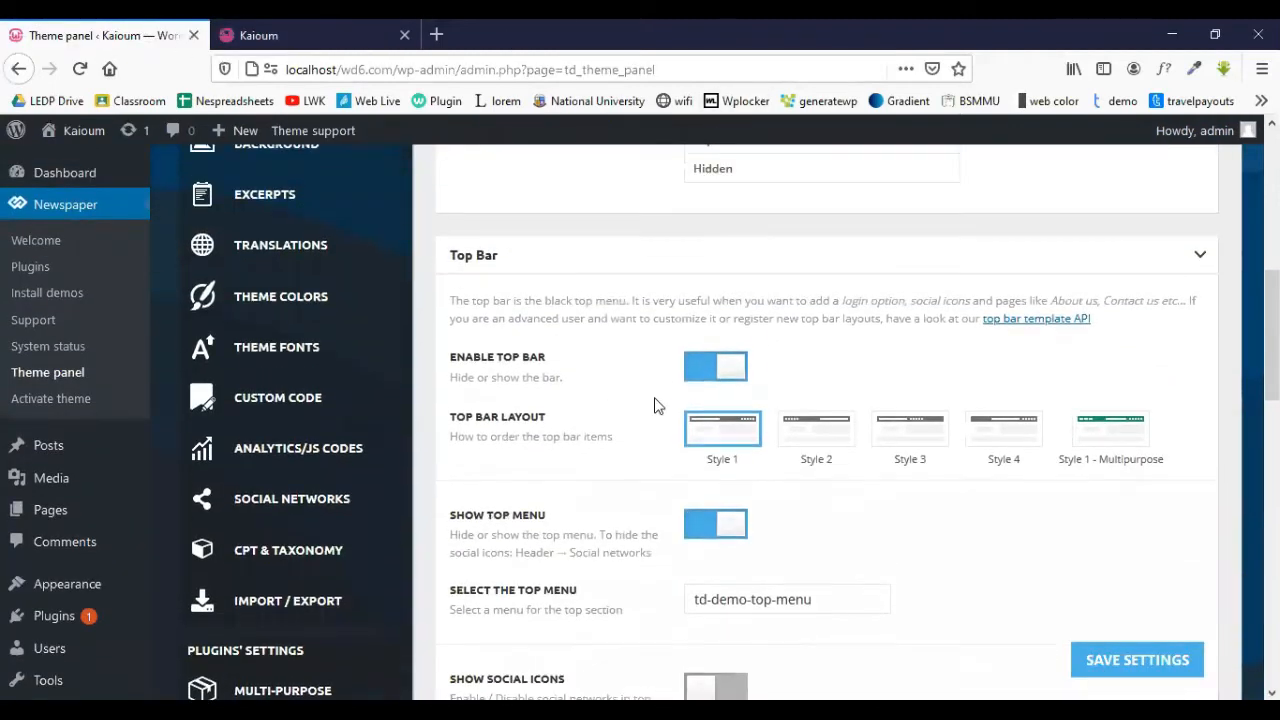
left_click(720, 375)
scroll(954, 433, "down", 4)
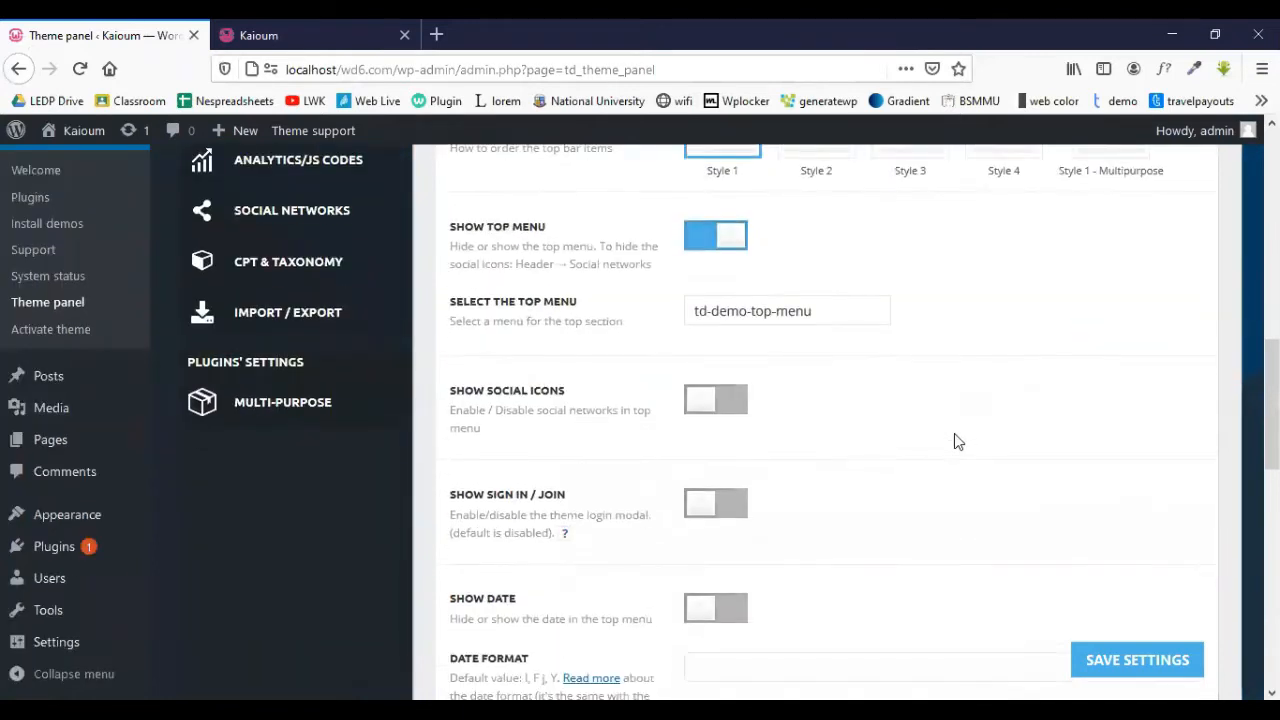
scroll(601, 422, "down", 2)
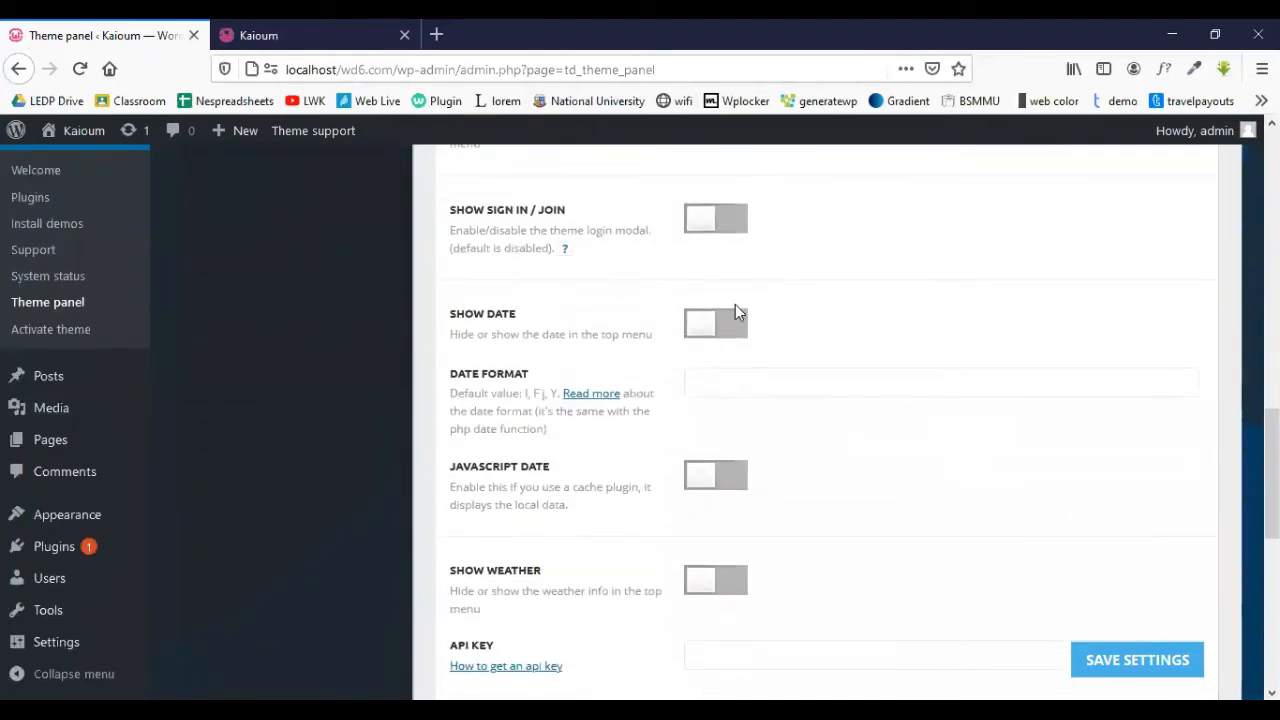
scroll(660, 425, "down", 1)
scroll(560, 430, "down", 1)
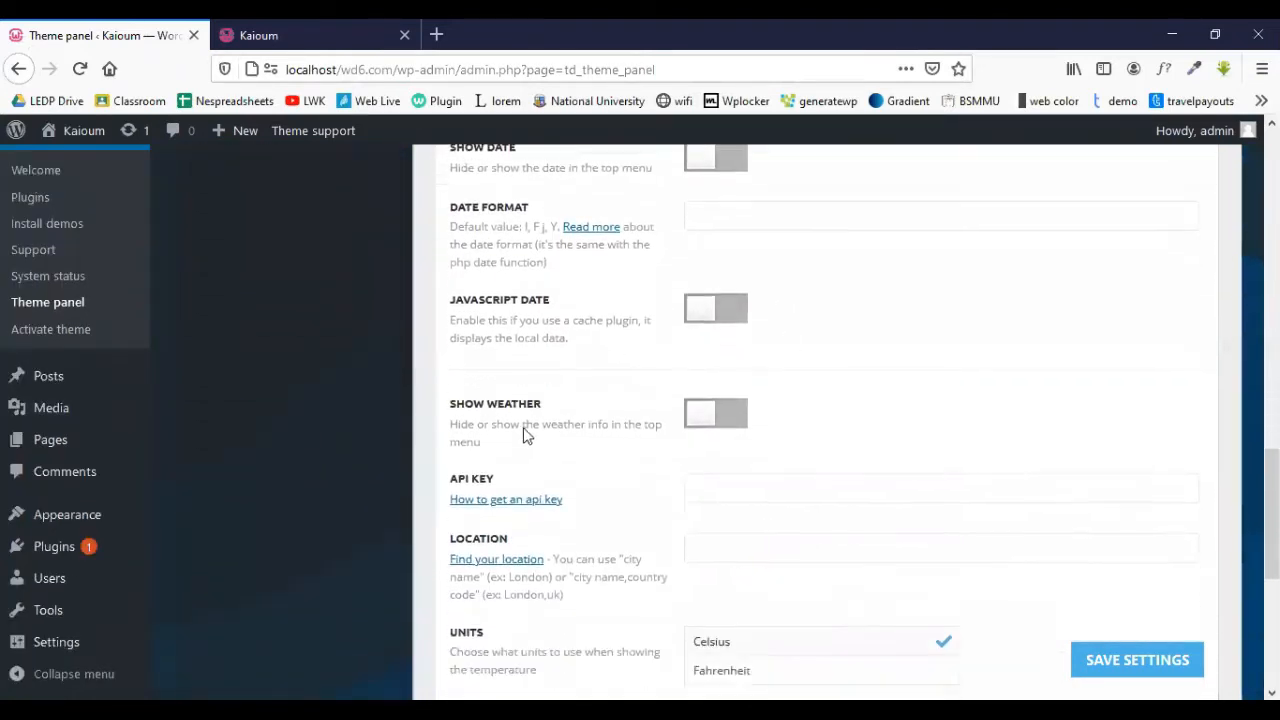
scroll(711, 297, "down", 2)
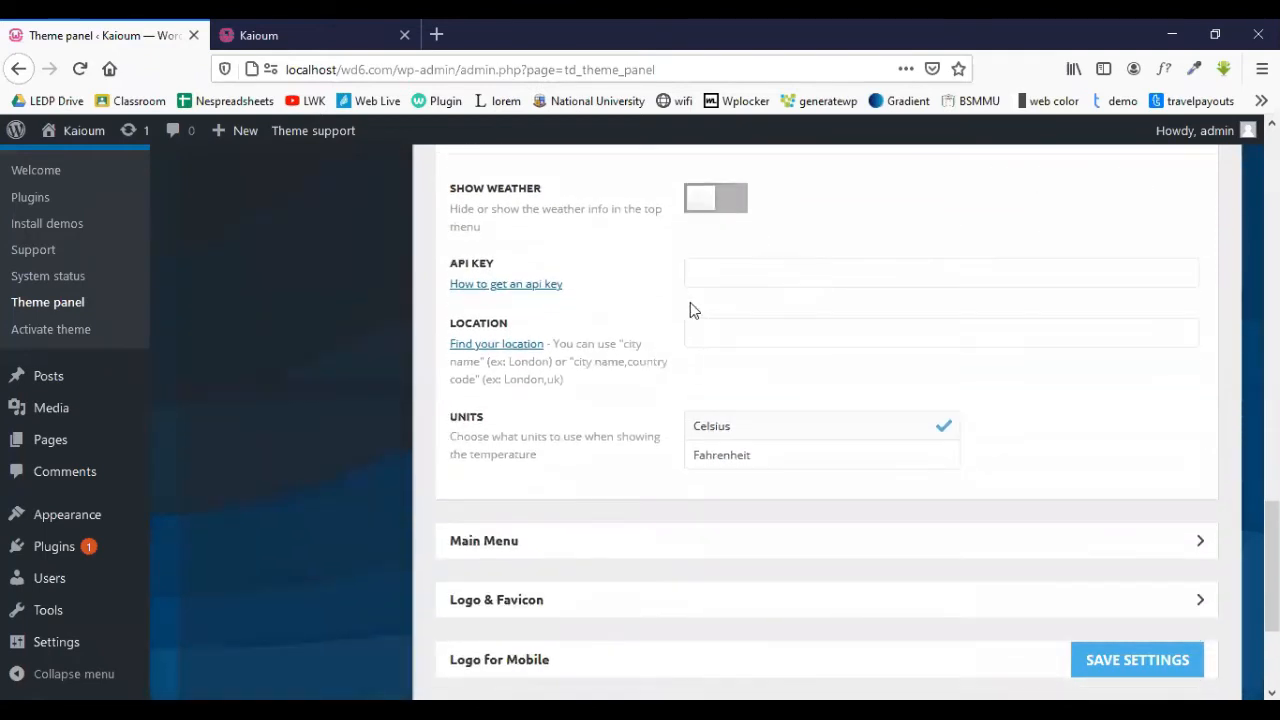
scroll(728, 300, "up", 1)
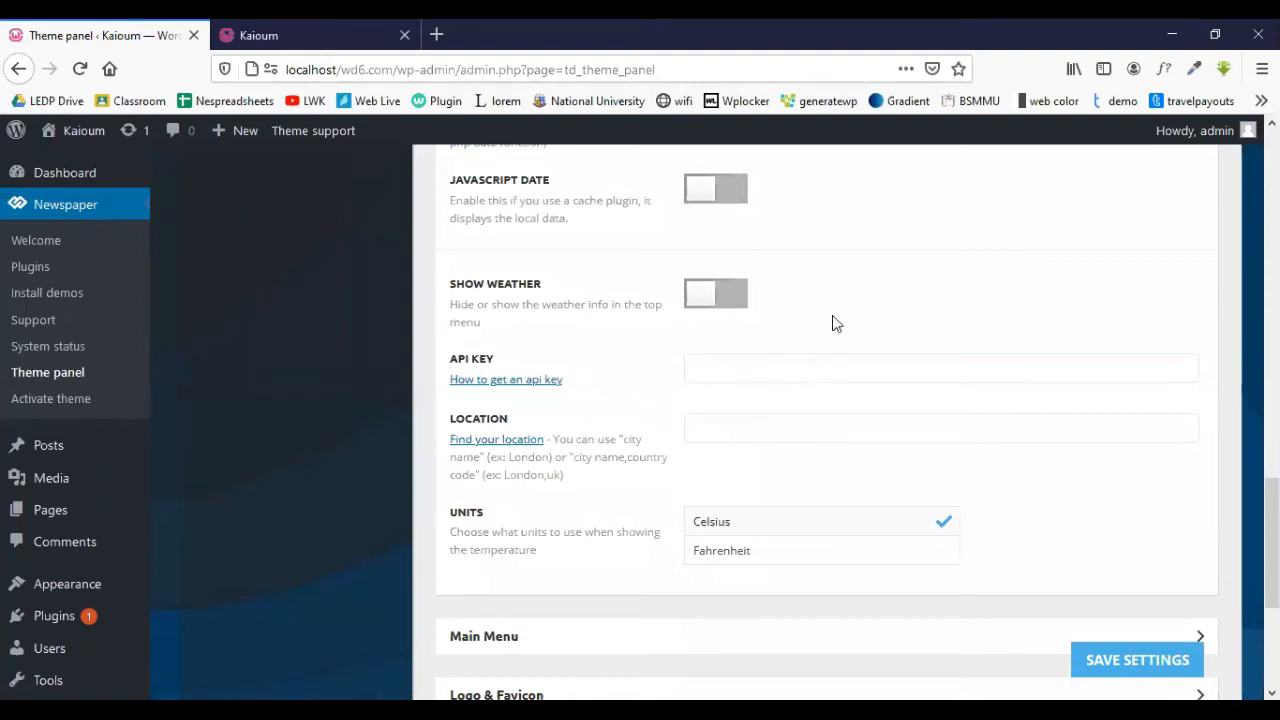
- Expand Main Menu, review its sticky menu and logo options, and compare with the live homepage
scroll(775, 412, "down", 2)
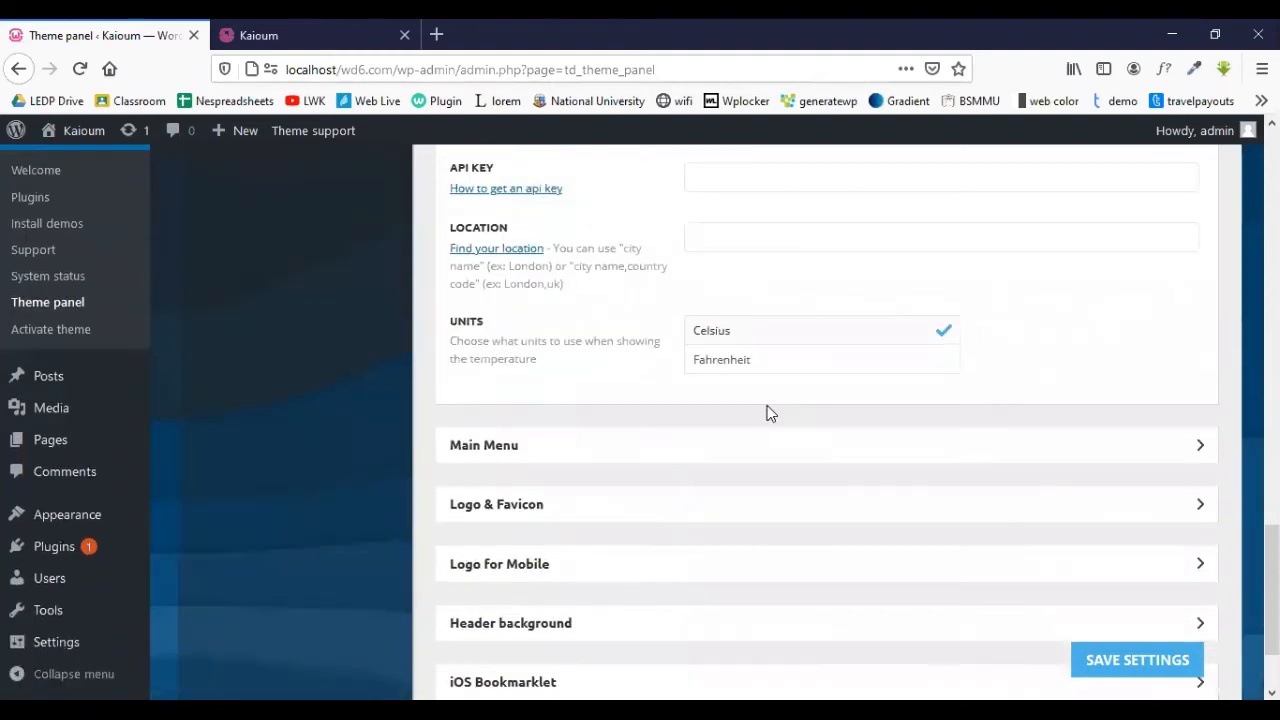
scroll(763, 411, "down", 1)
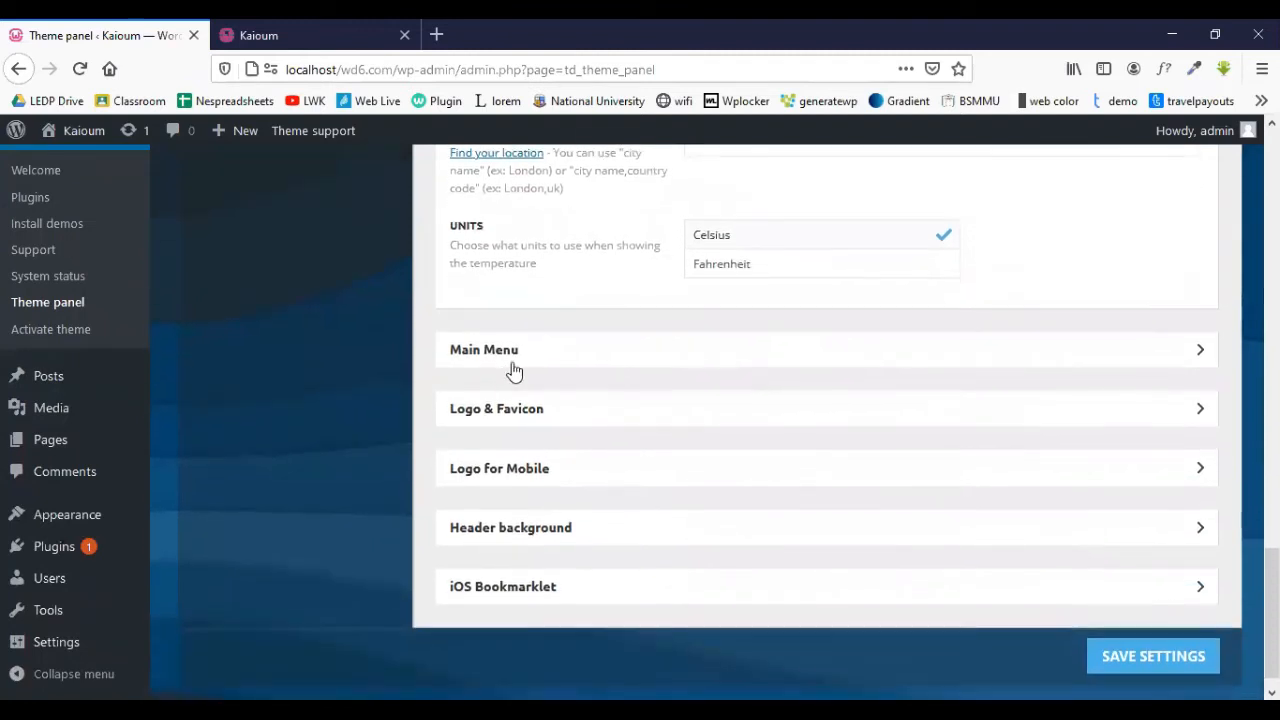
left_click(677, 358)
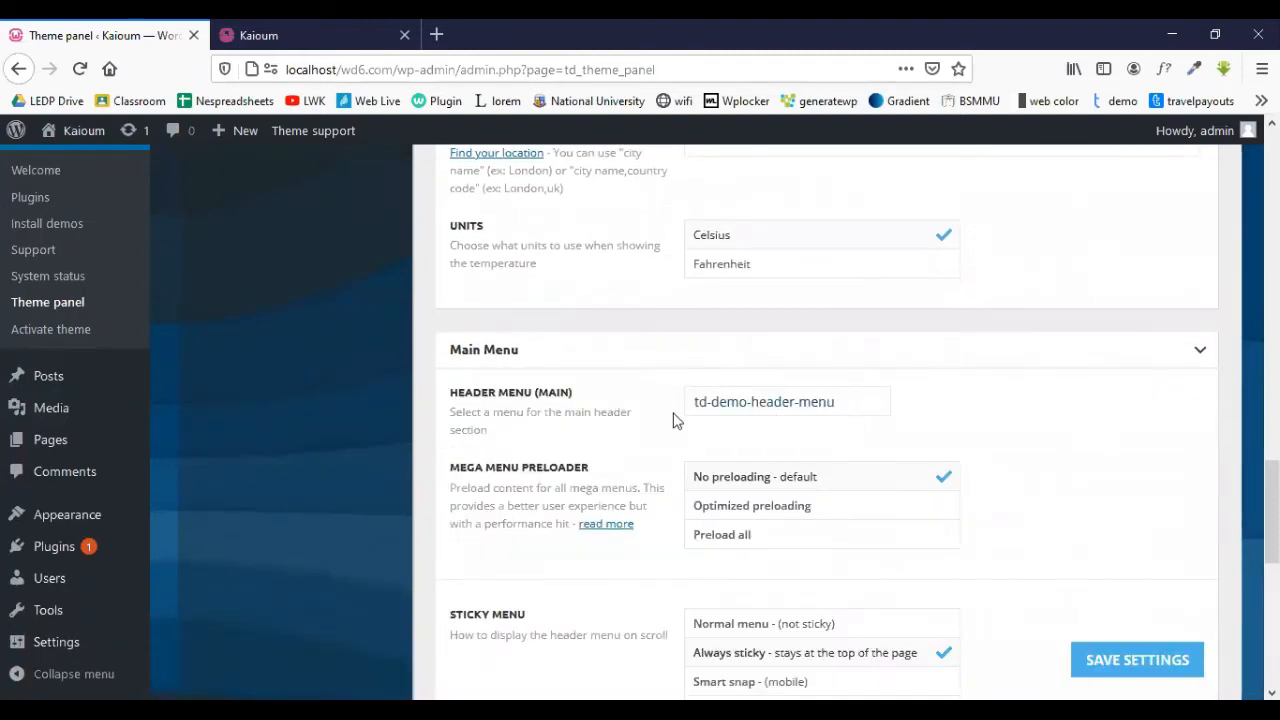
scroll(557, 386, "down", 2)
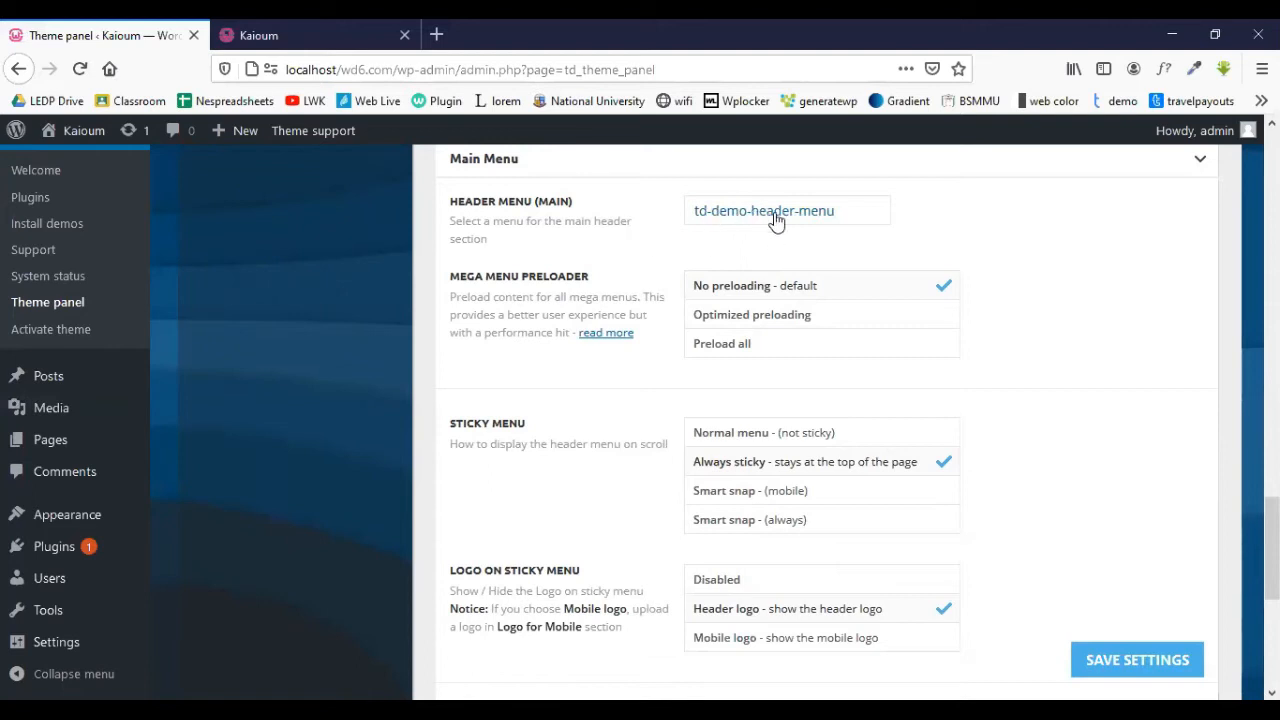
scroll(626, 413, "down", 2)
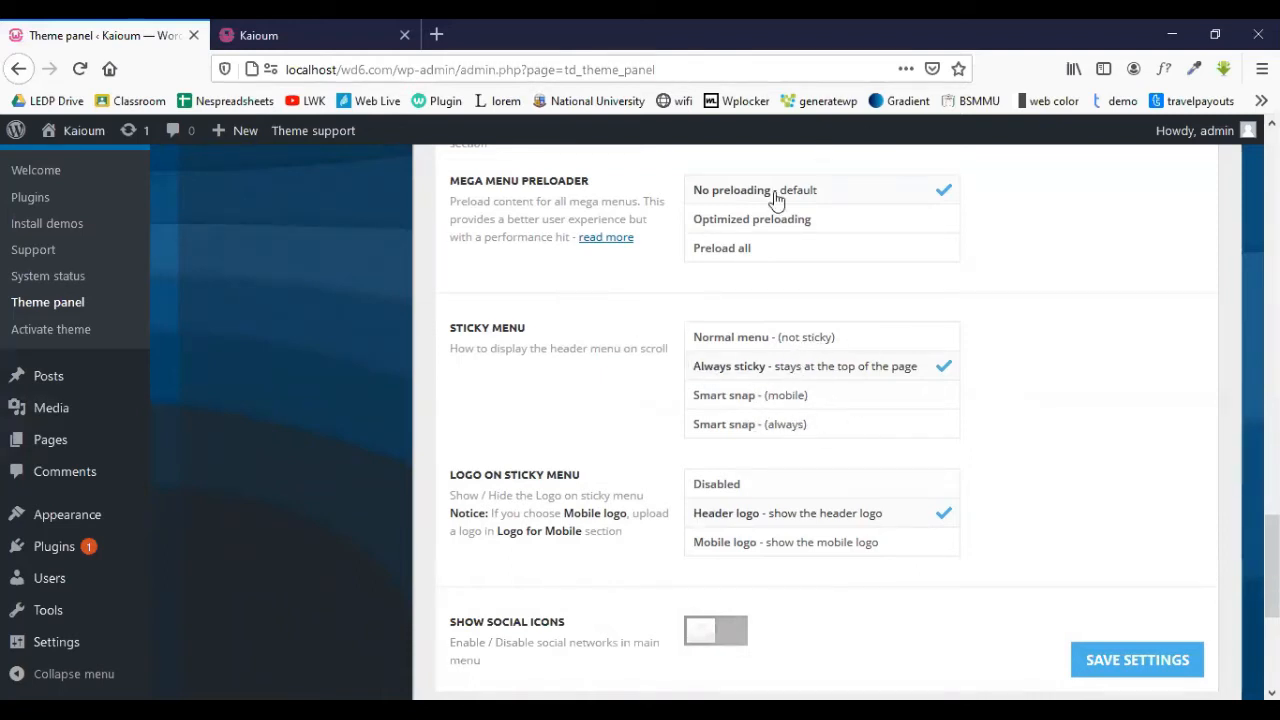
scroll(793, 437, "down", 1)
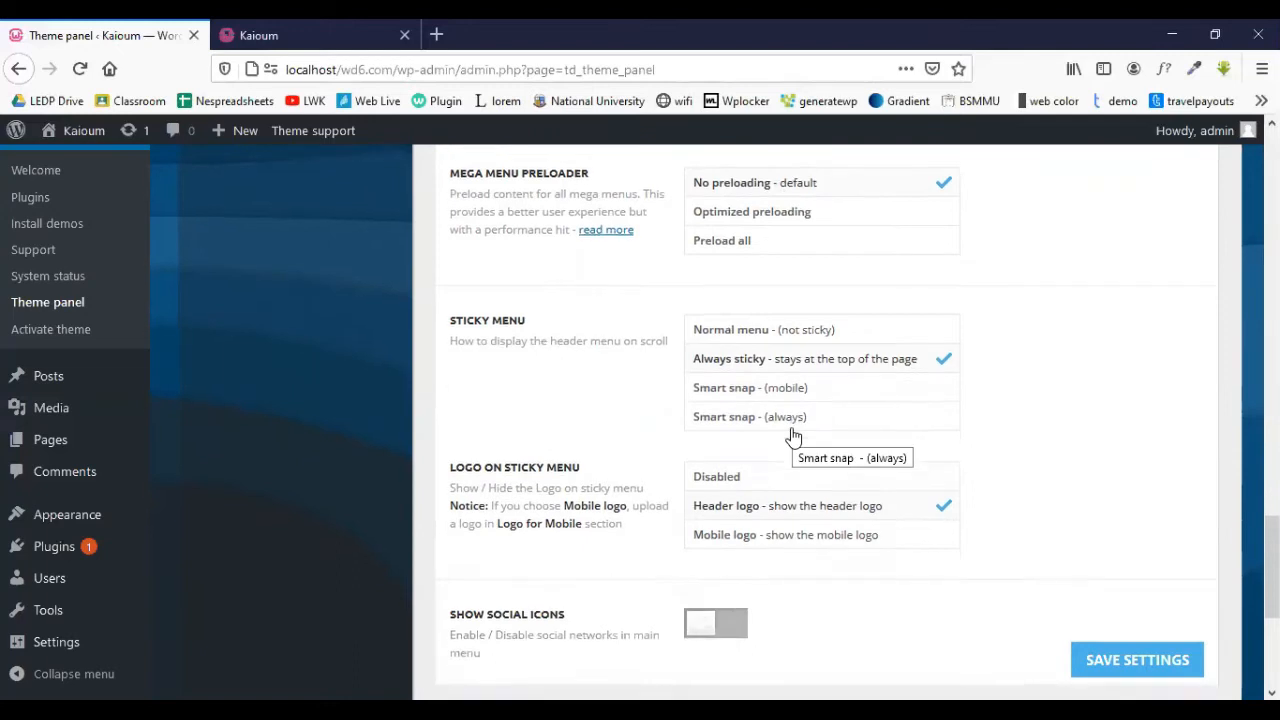
scroll(793, 437, "down", 2)
scroll(793, 437, "down", 1)
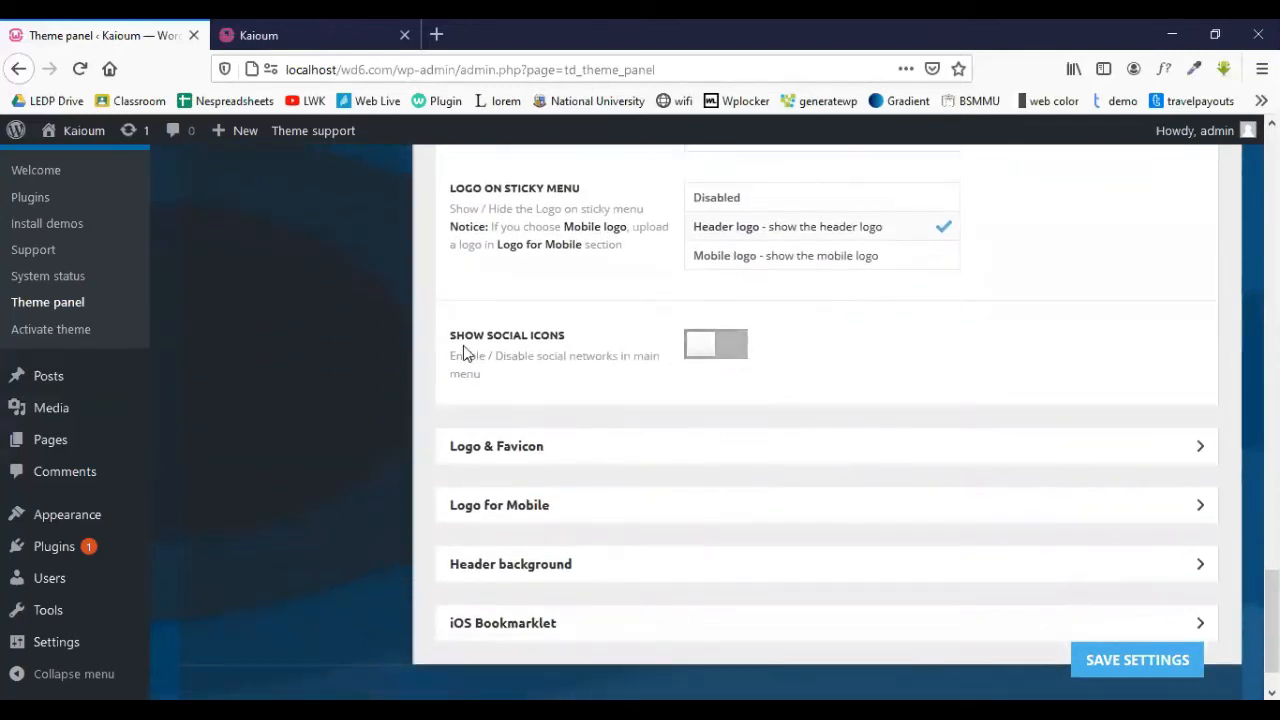
scroll(703, 418, "down", 1)
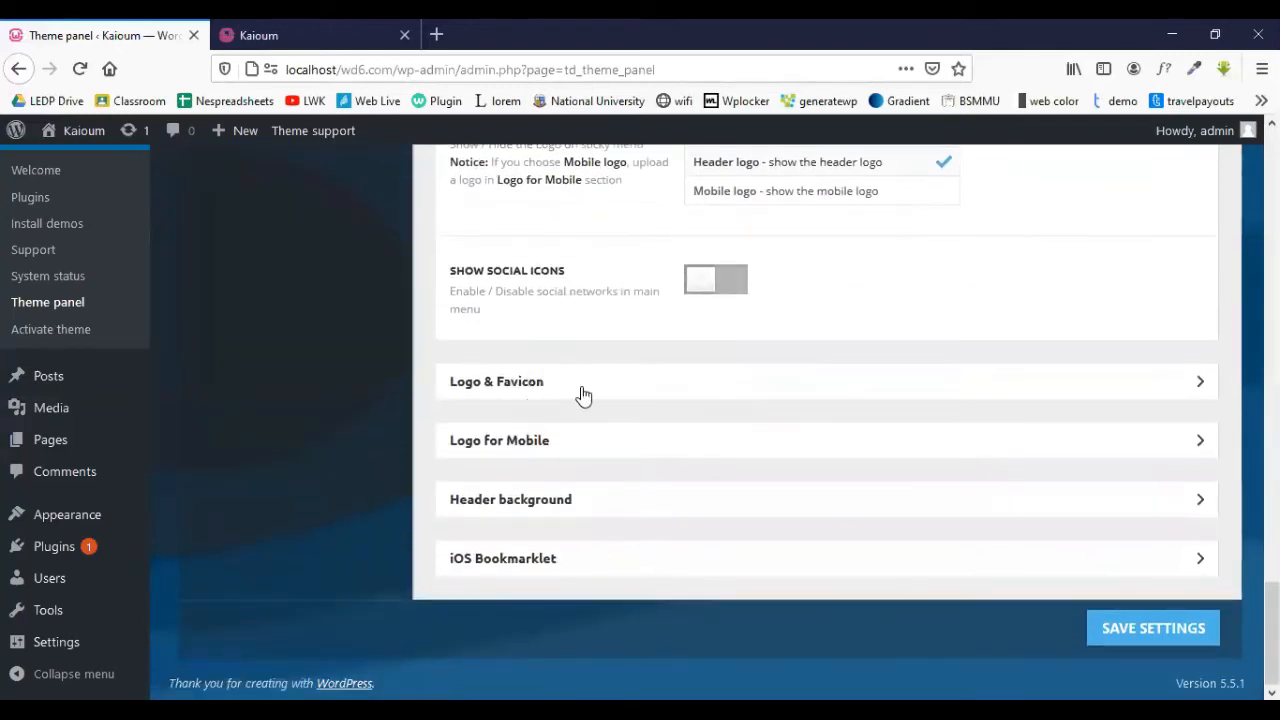
left_click(295, 28)
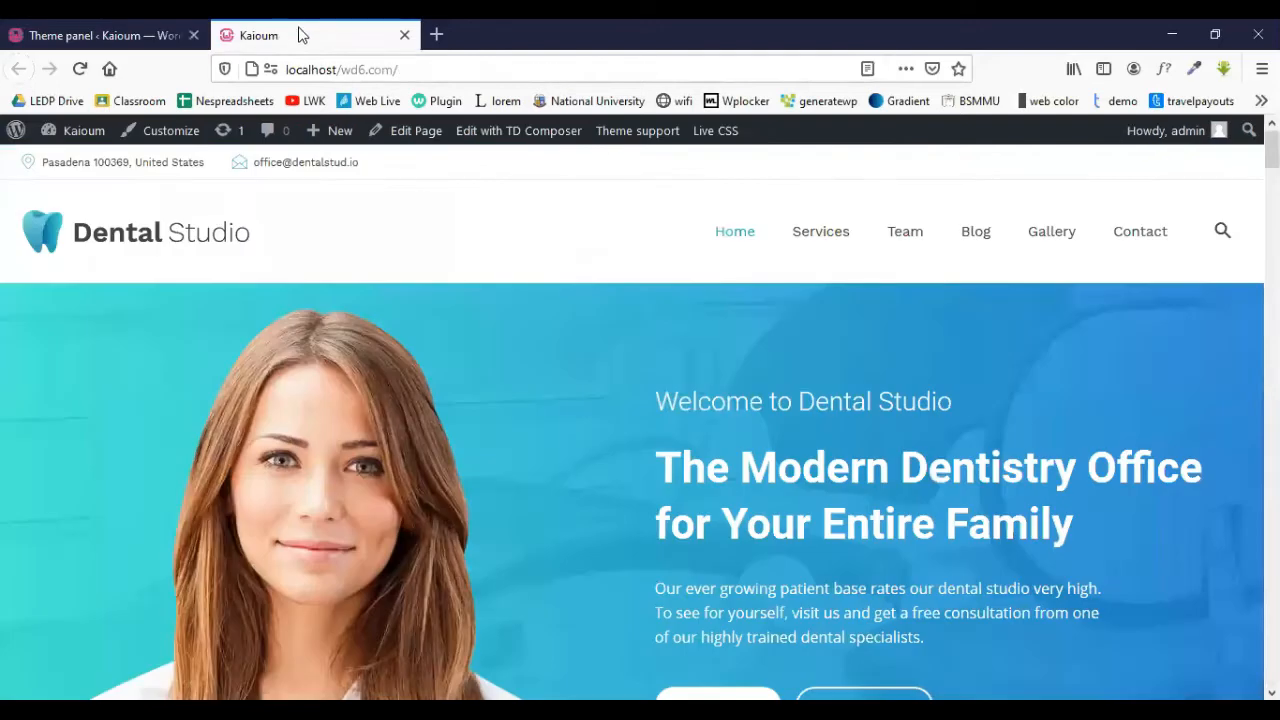
left_click(140, 30)
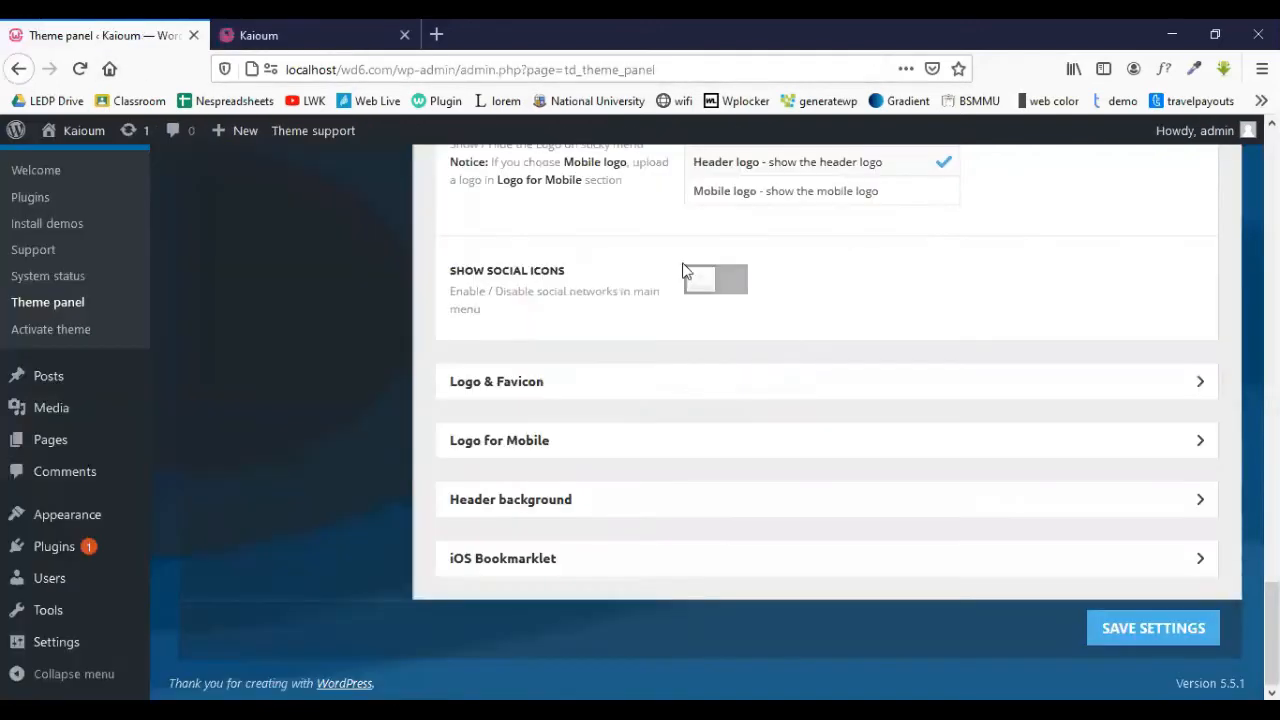
- Upload the globe index.png image as the main logo in Logo & Favicon
left_click(524, 390)
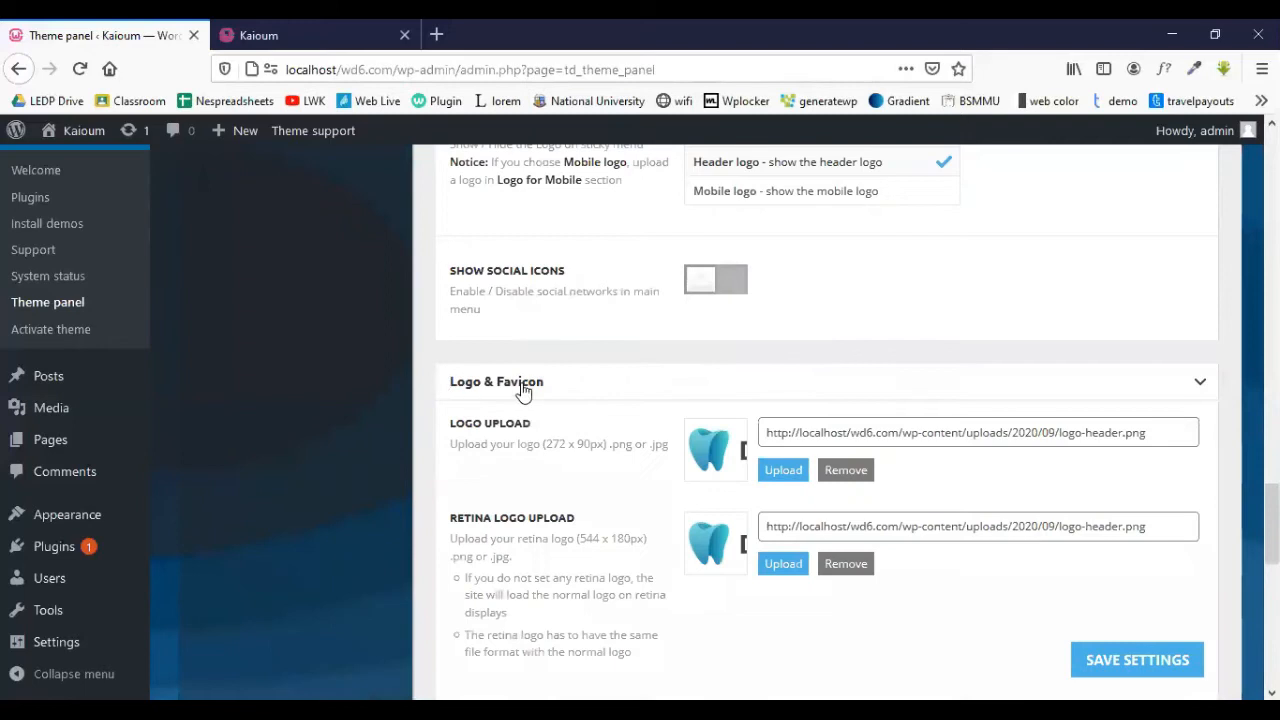
scroll(763, 379, "down", 2)
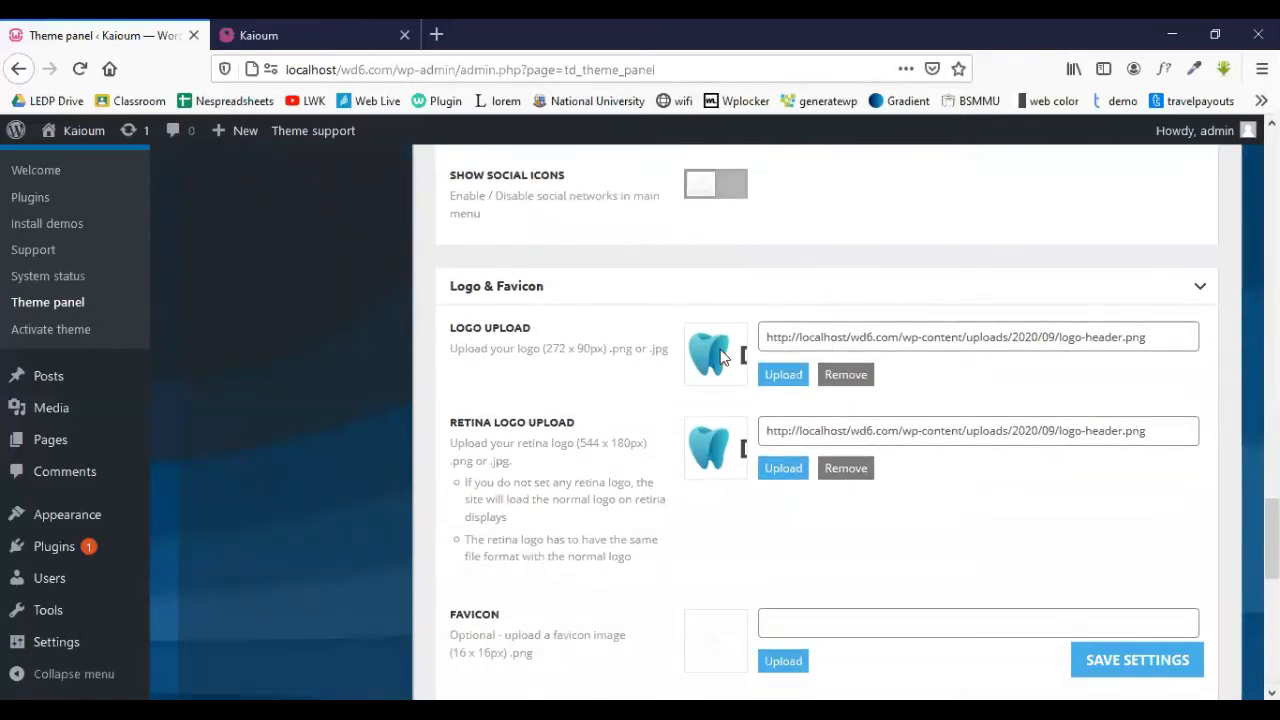
left_click(801, 372)
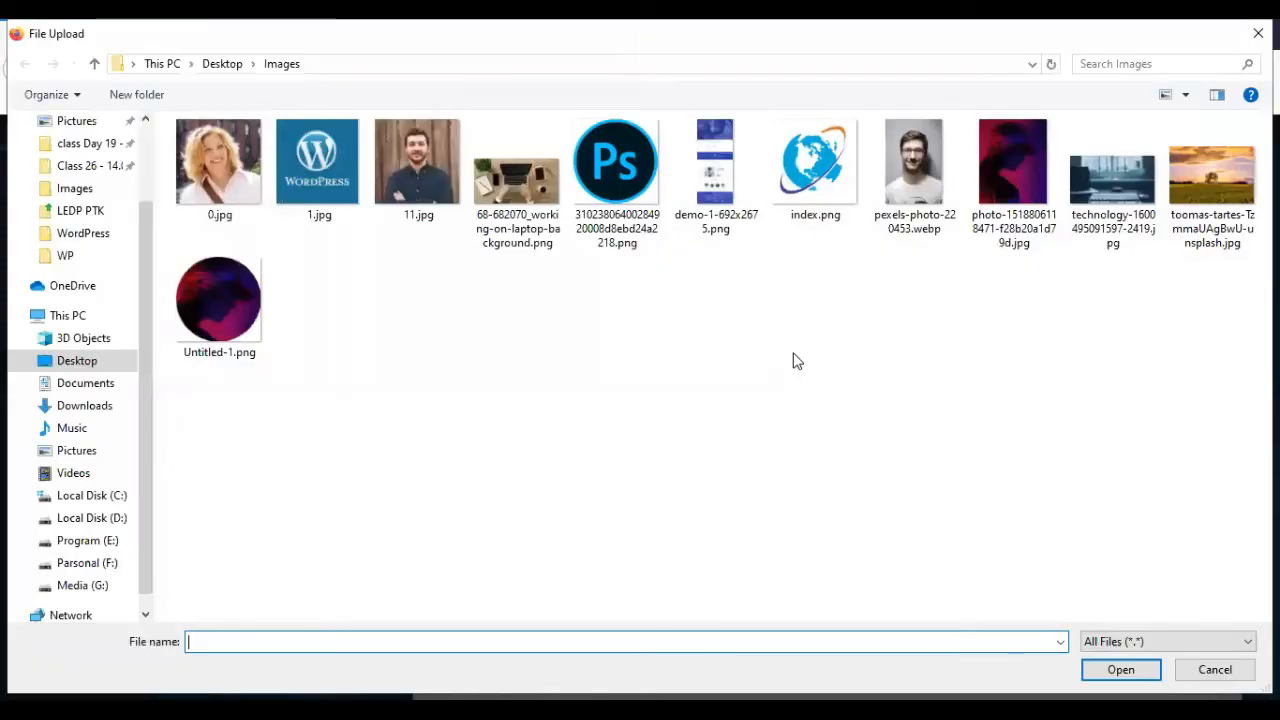
left_click(835, 193)
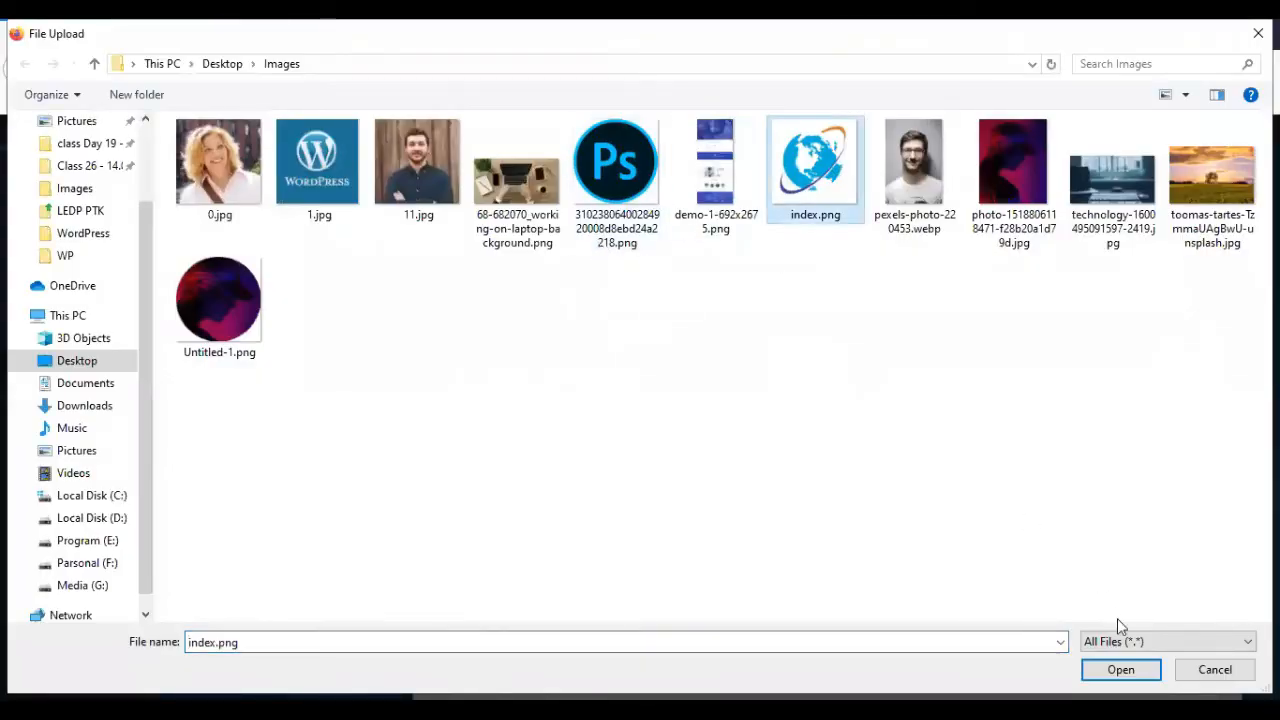
left_click(1120, 670)
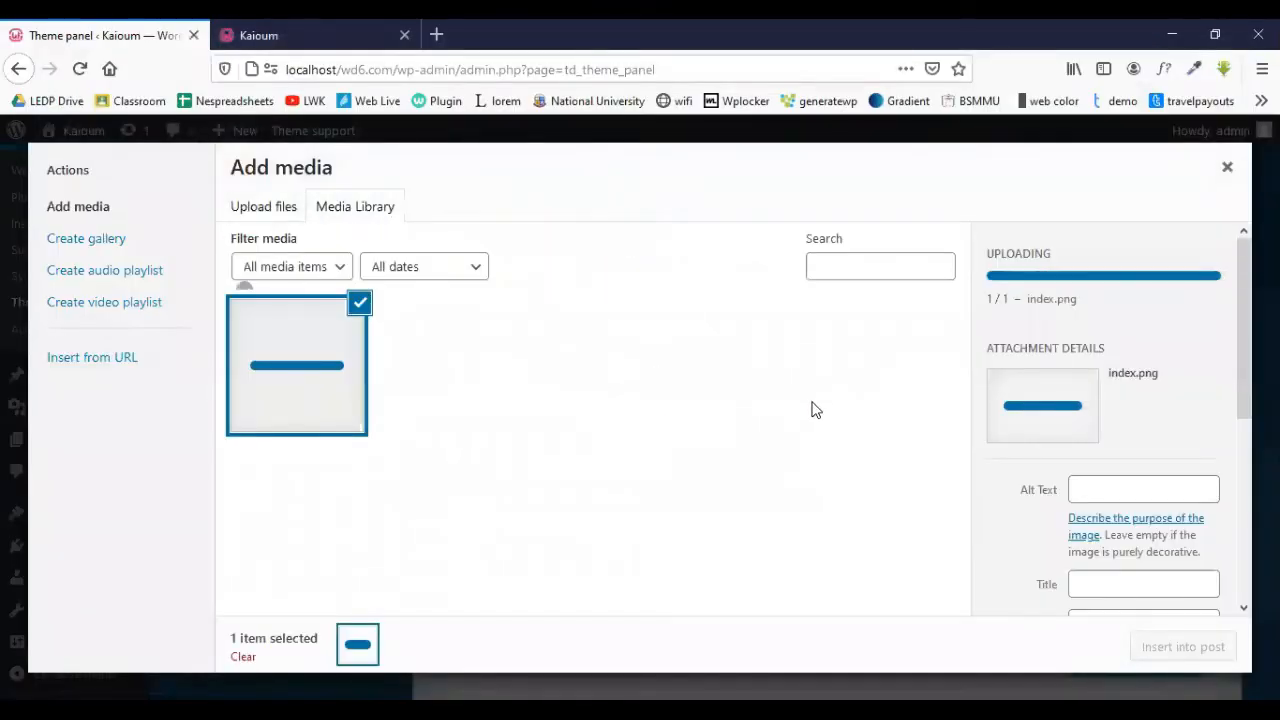
scroll(1165, 500, "down", 4)
scroll(1205, 590, "down", 1)
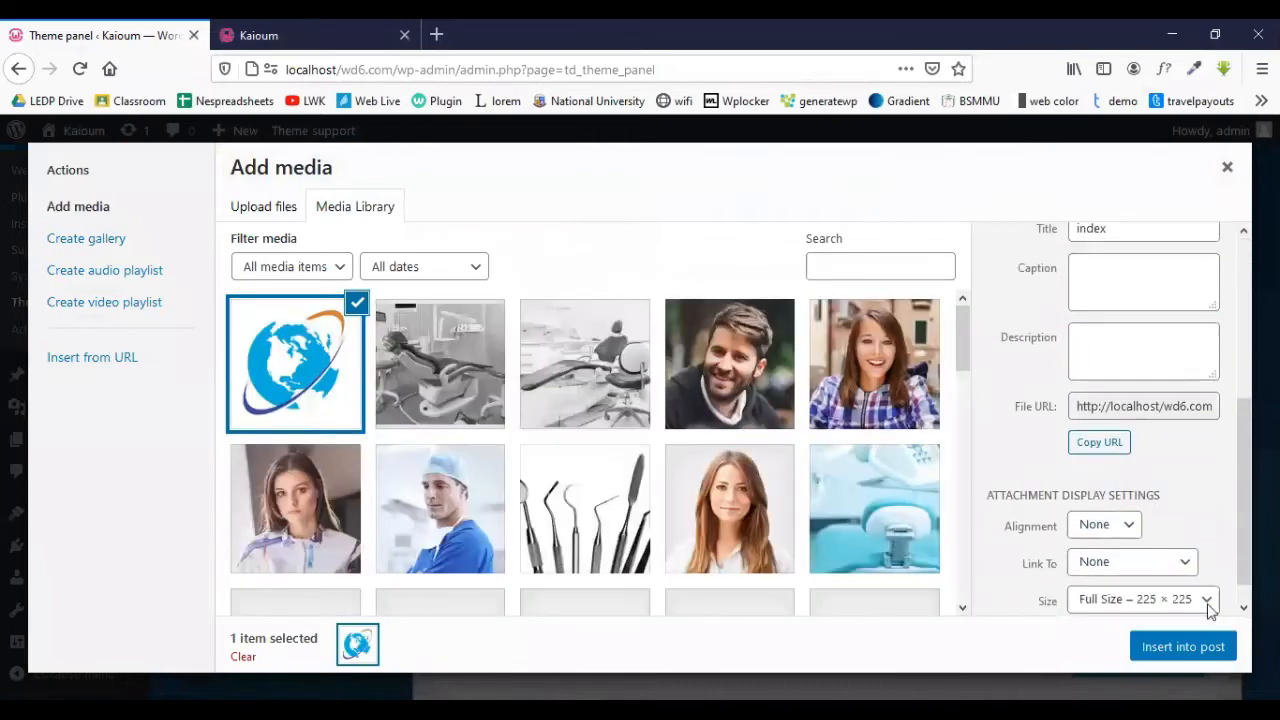
left_click(1183, 647)
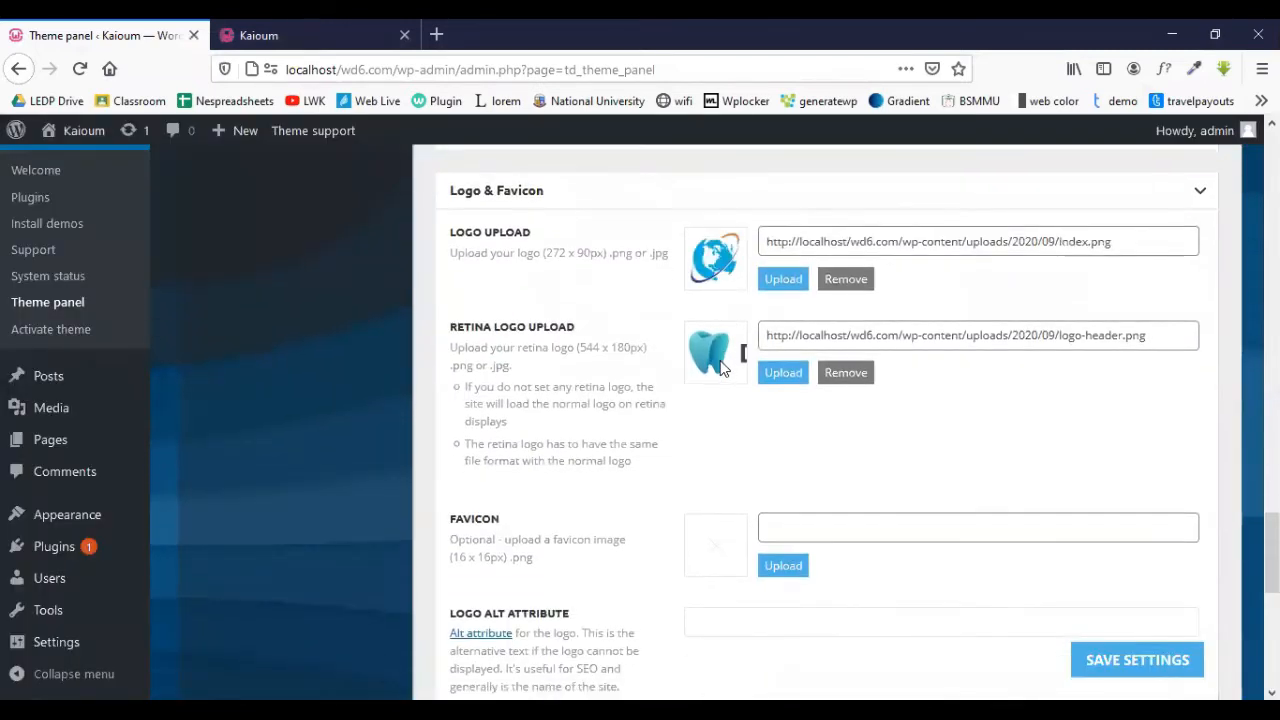
- Use the same globe image from the media library as the retina logo
left_click(776, 372)
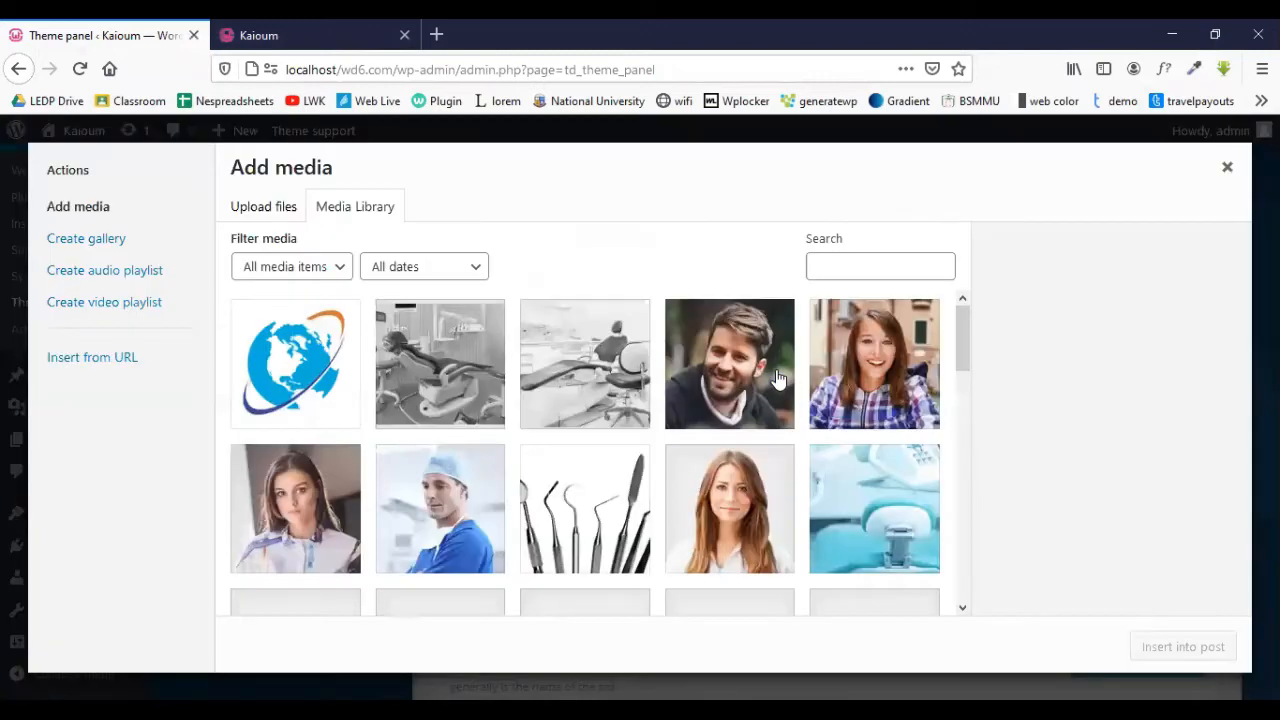
left_click(308, 355)
left_click(1176, 646)
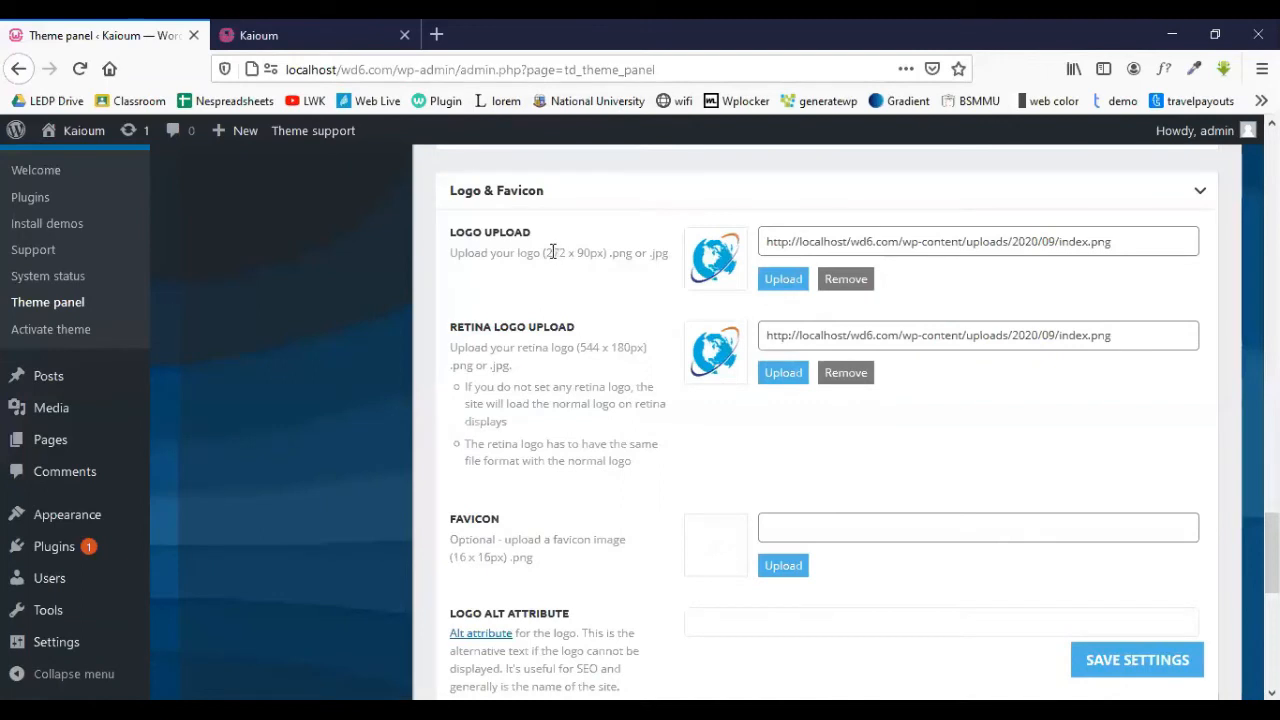
left_click_drag(547, 252, 577, 260)
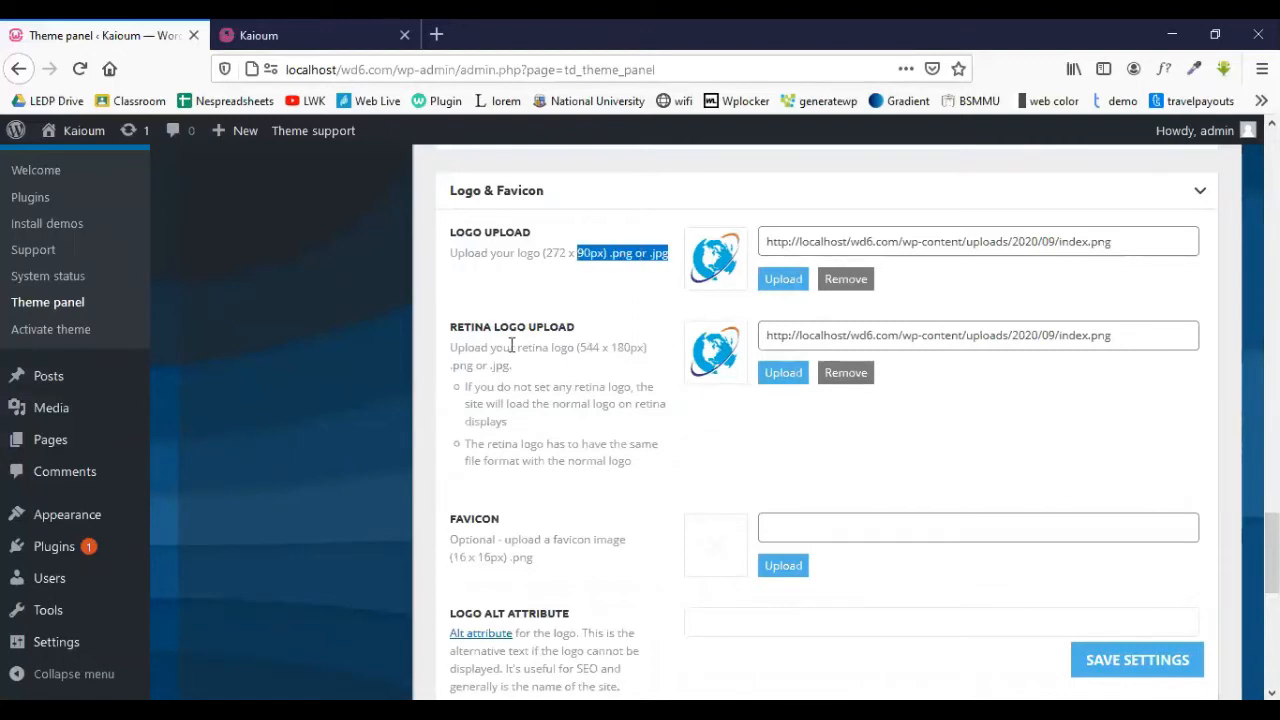
- Highlight the retina logo size description and behaviour notes, then clear the highlight
left_click_drag(457, 346, 643, 347)
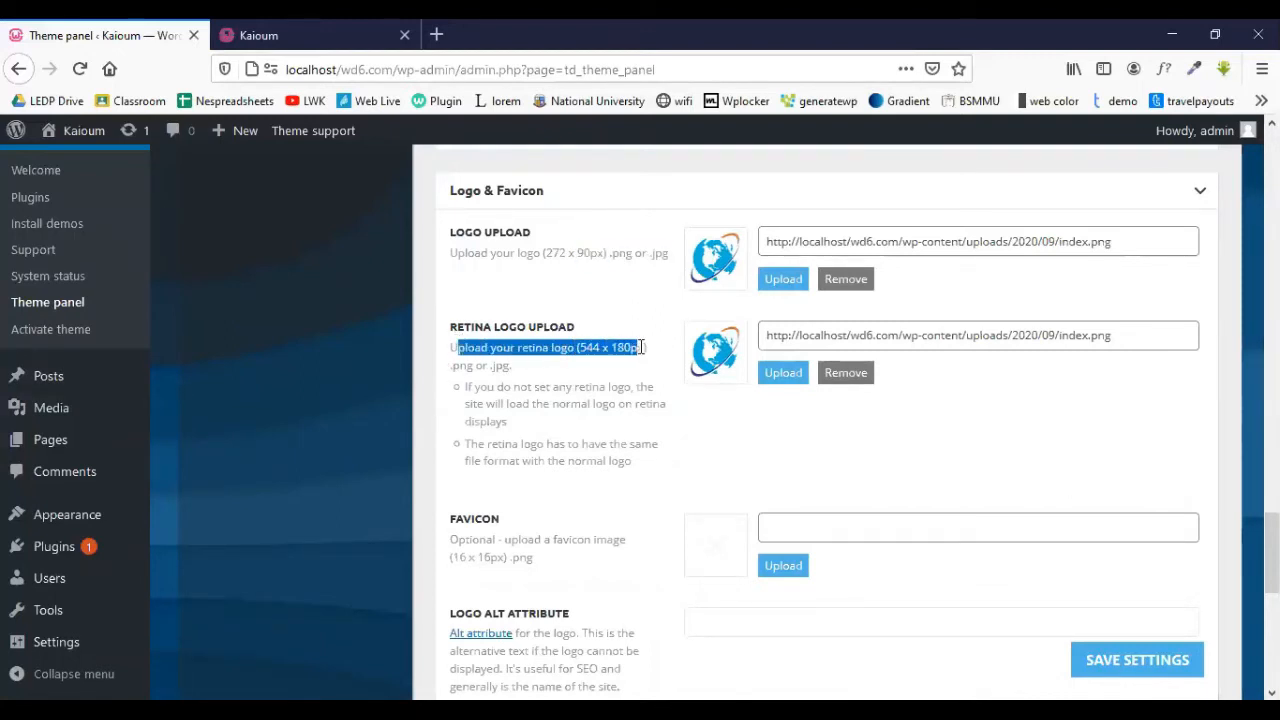
left_click_drag(474, 387, 661, 468)
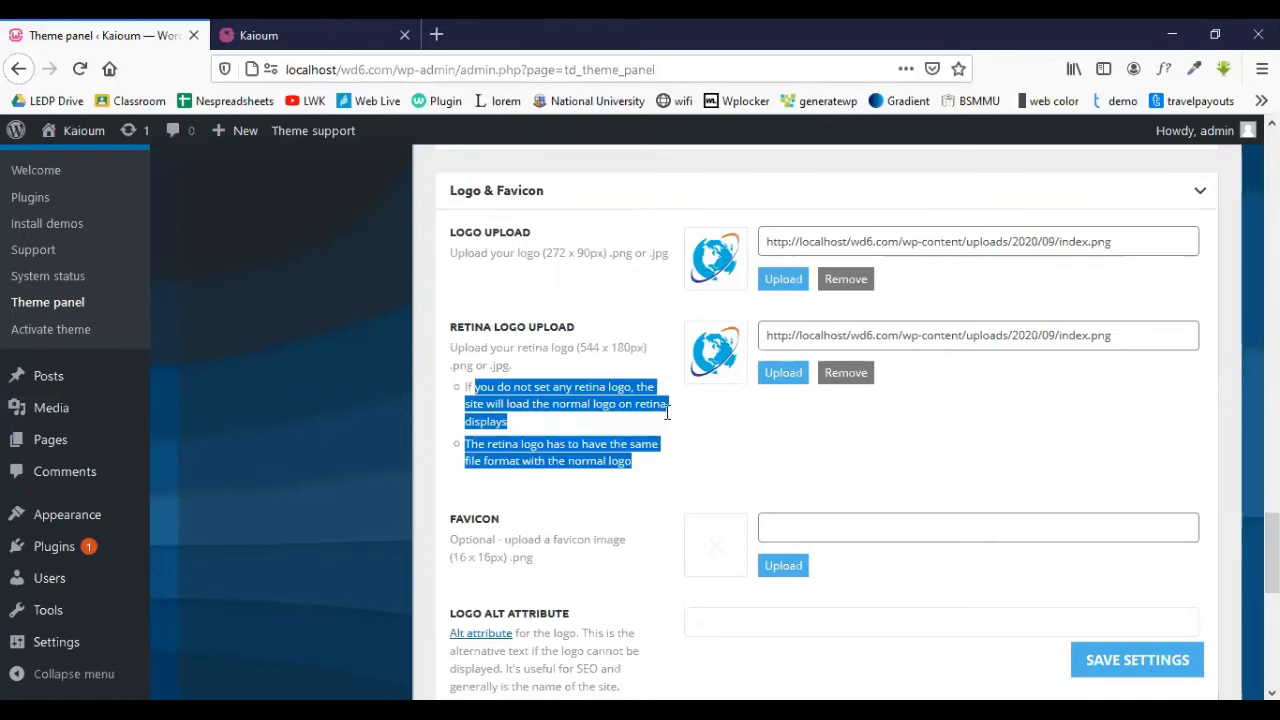
scroll(685, 290, "down", 3)
scroll(491, 368, "up", 3)
left_click(546, 300)
scroll(680, 356, "down", 5)
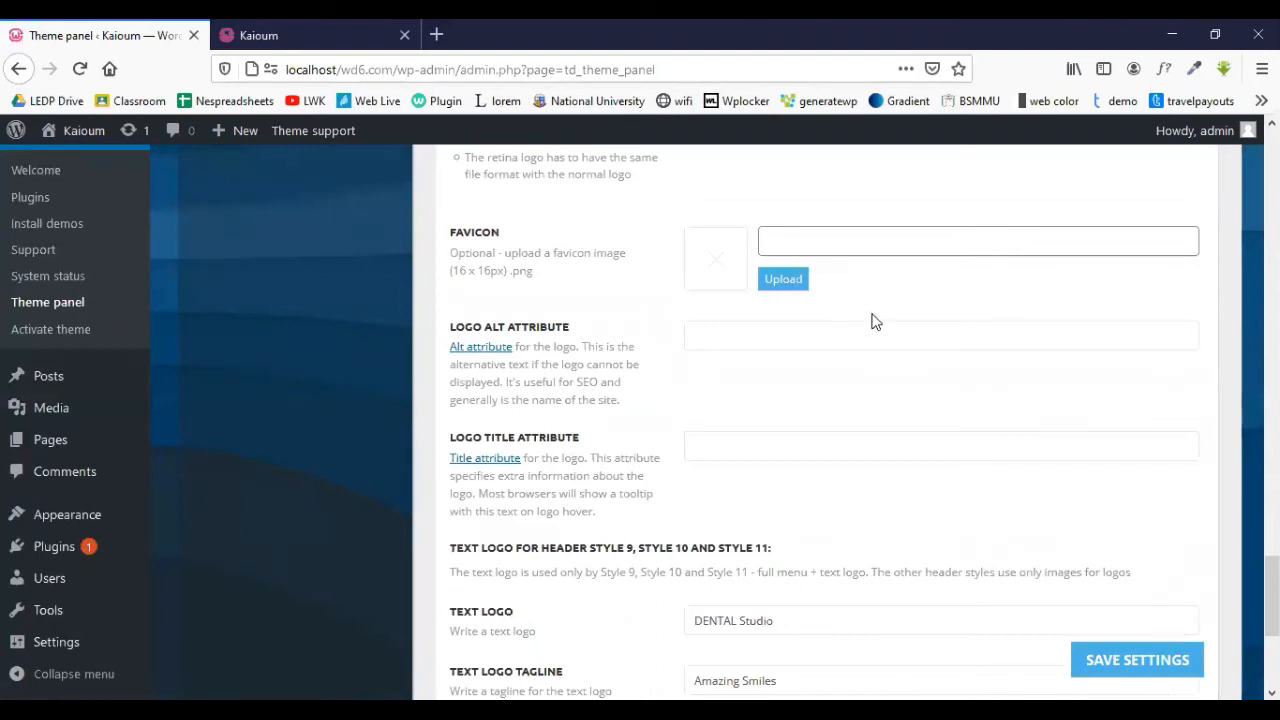
- Insert the globe index.png image as the favicon and scroll to the bottom
left_click(782, 284)
left_click(328, 345)
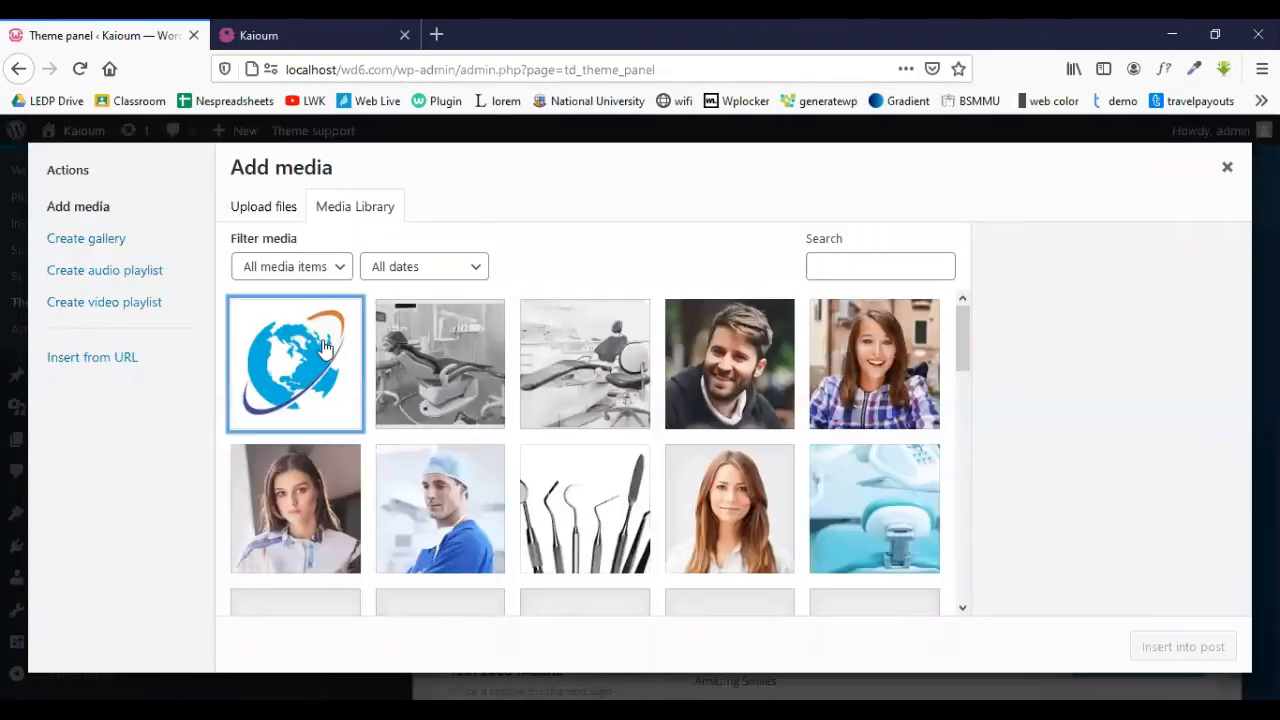
left_click(1226, 650)
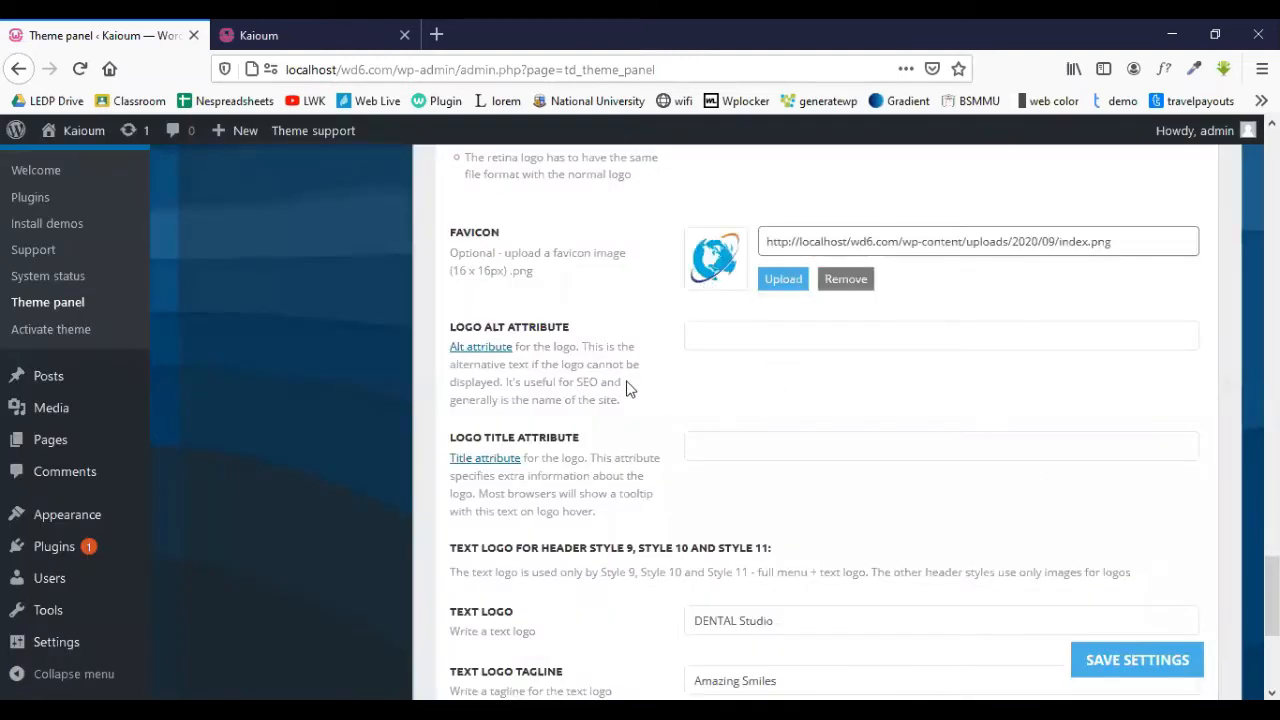
scroll(728, 329, "down", 3)
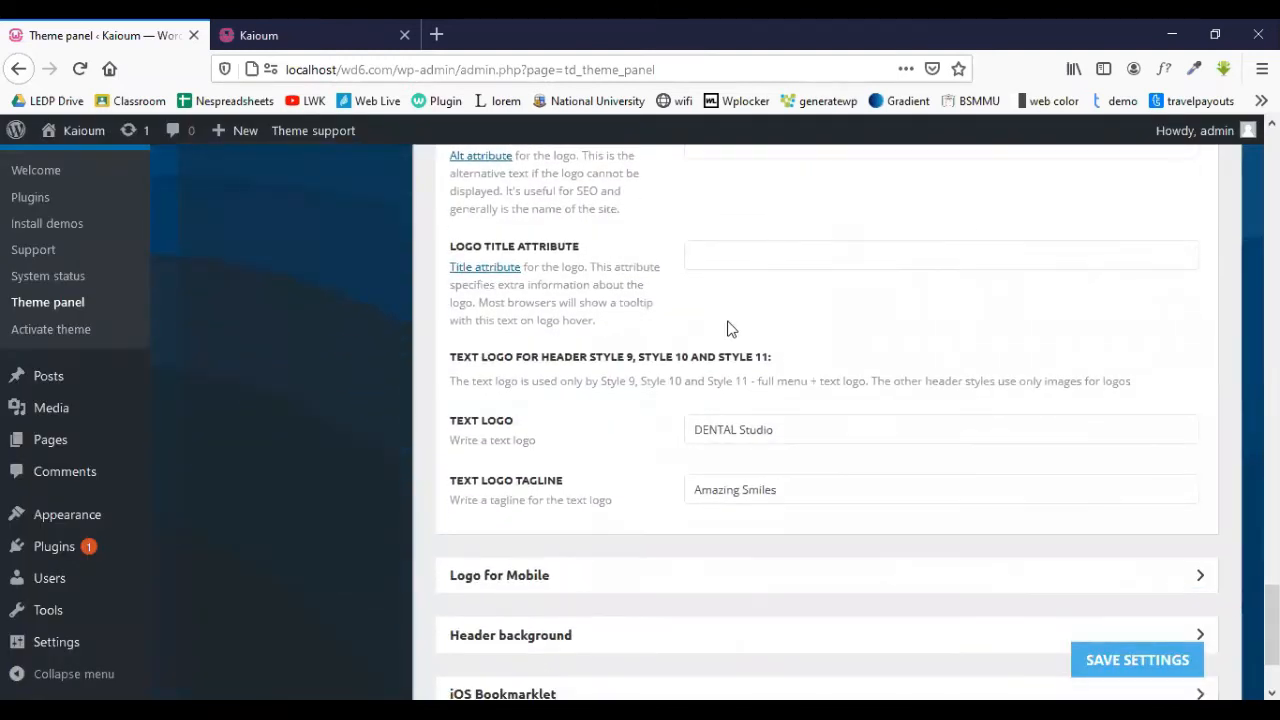
scroll(600, 340, "down", 2)
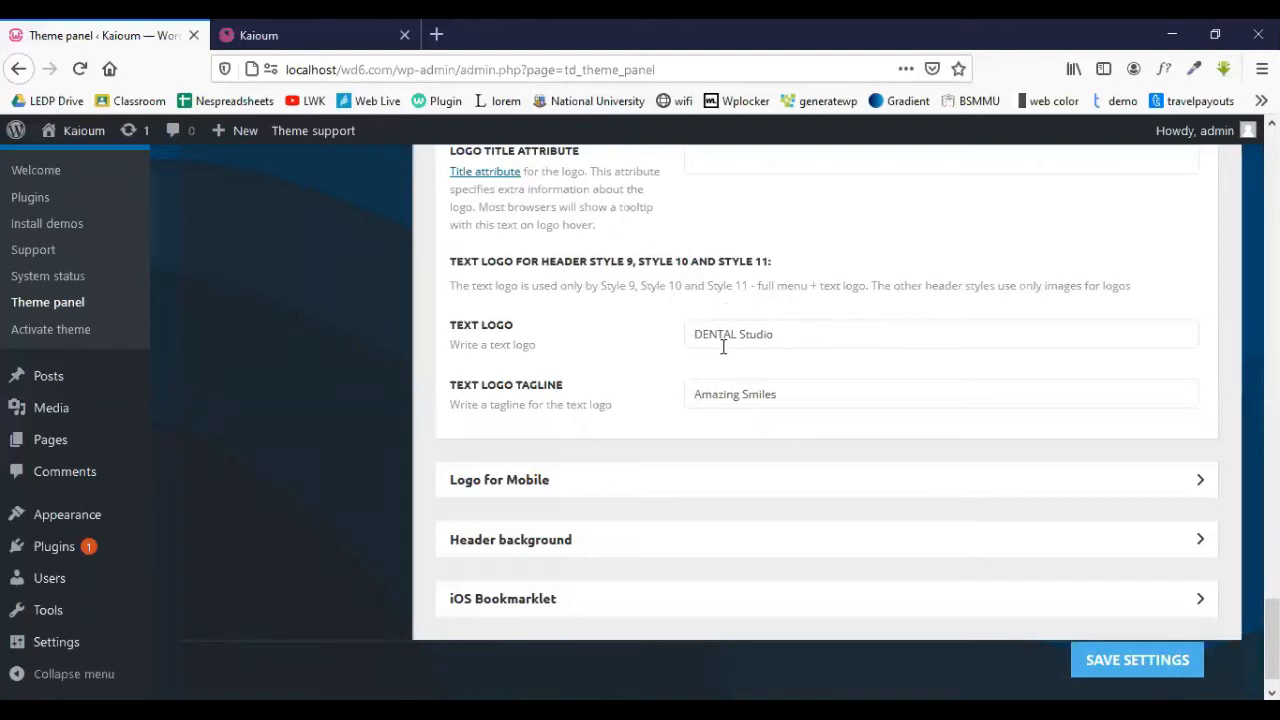
scroll(723, 346, "down", 1)
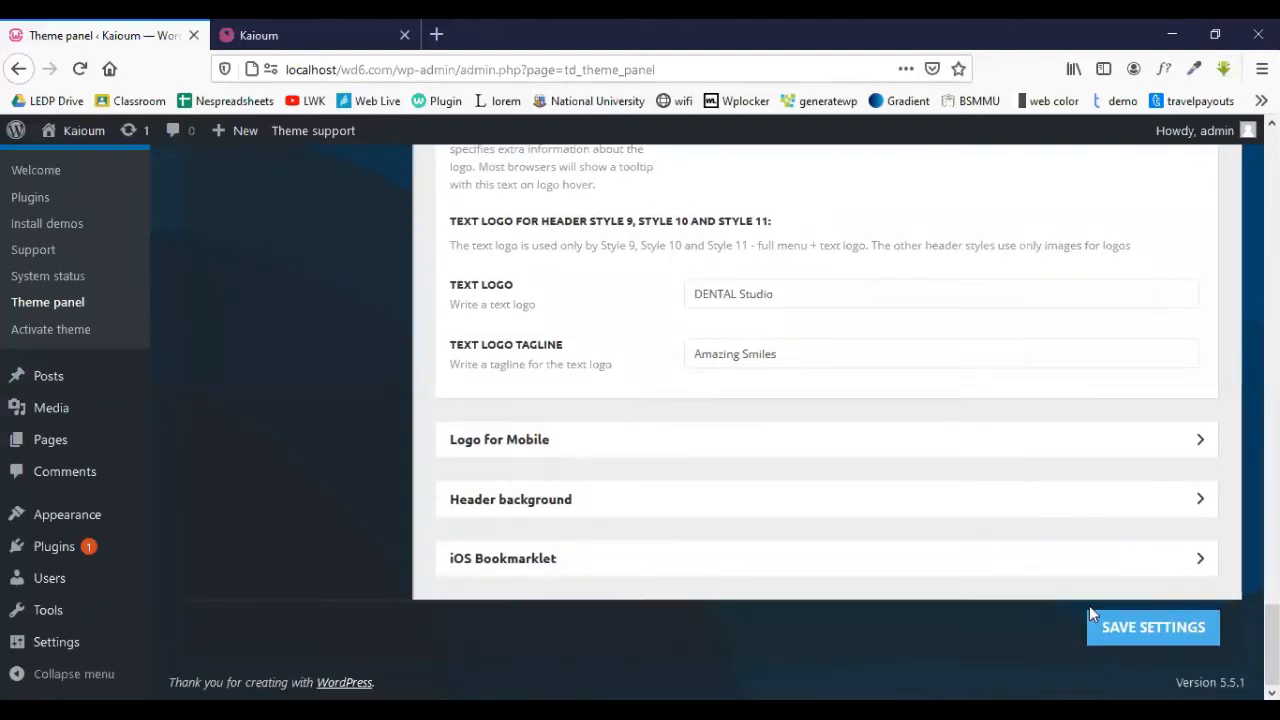
- Save the logo settings and reload the Dental Studio homepage to see the globe logo
left_click(1128, 630)
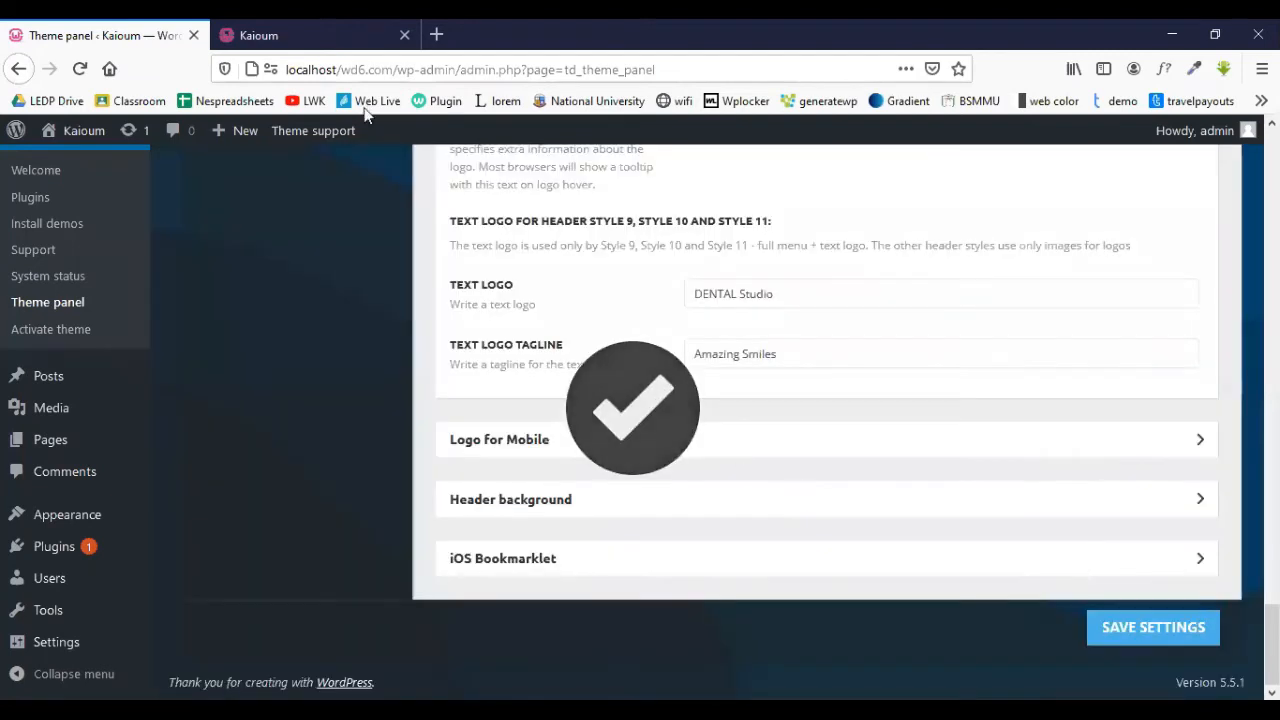
left_click(320, 35)
left_click(82, 74)
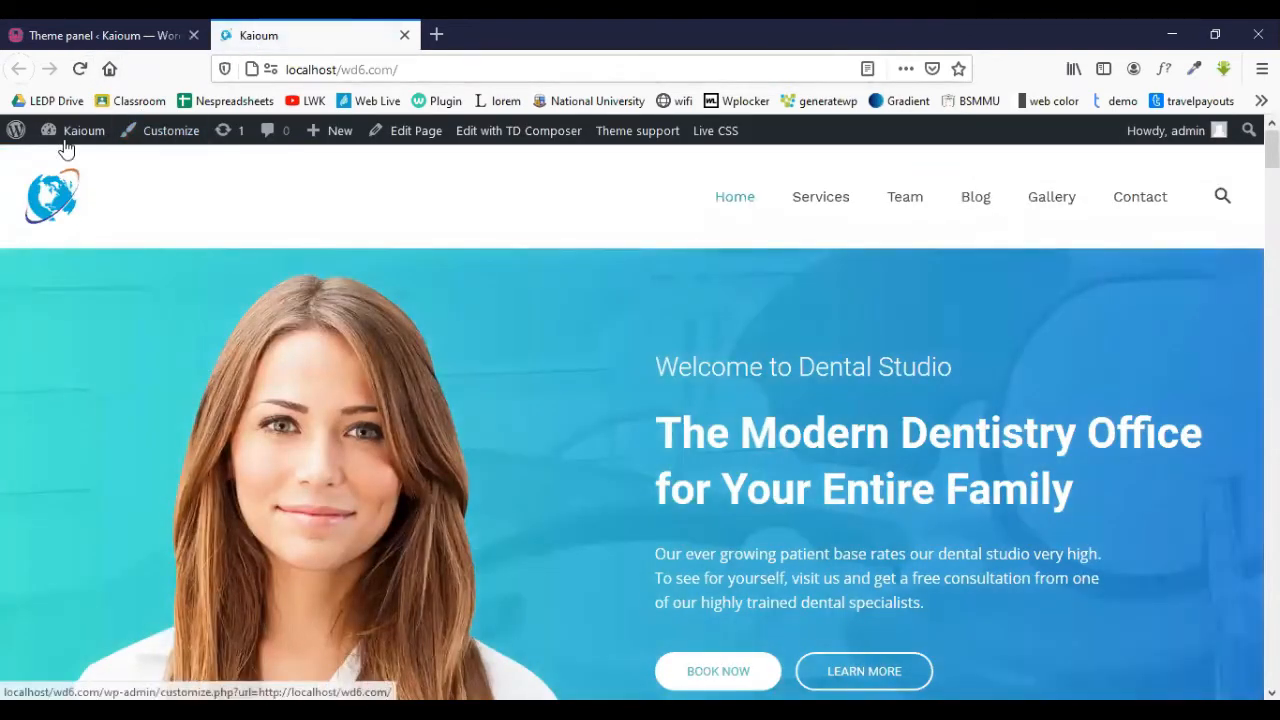
left_click(110, 32)
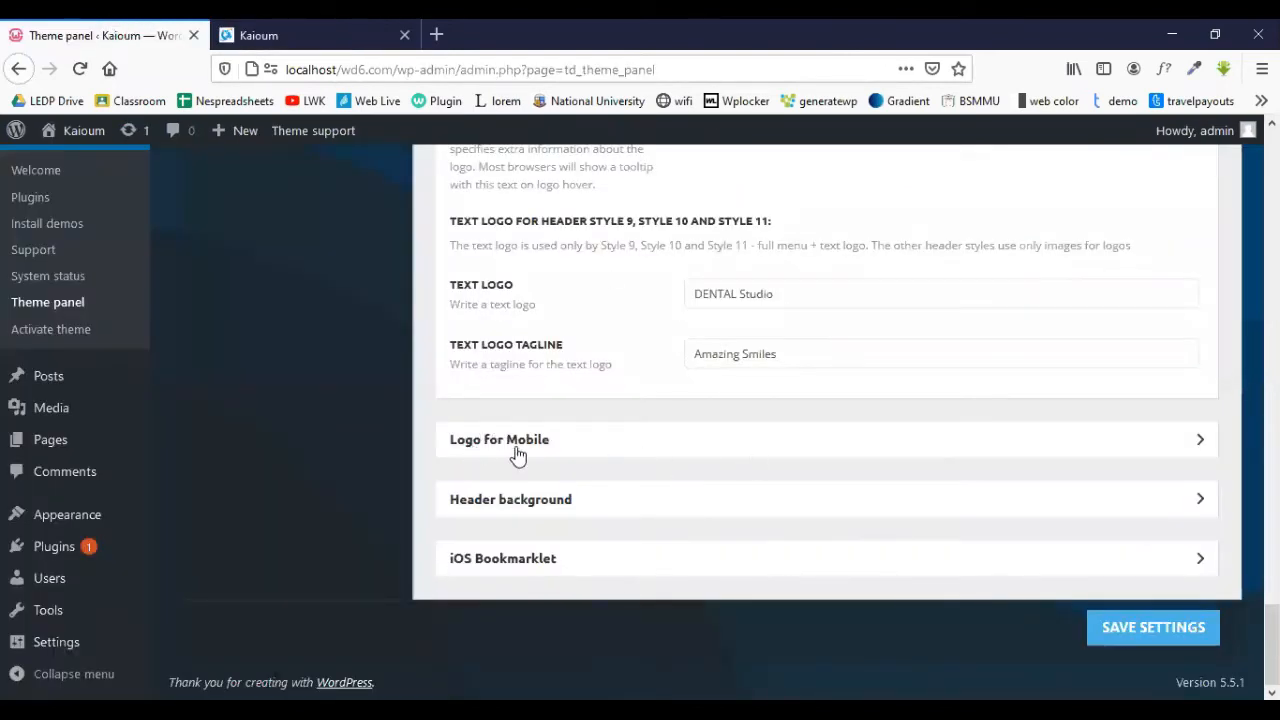
- Swap the tooth Logo Mobile for the globe index.png image, then expand Header background
left_click(585, 444)
scroll(585, 444, "down", 3)
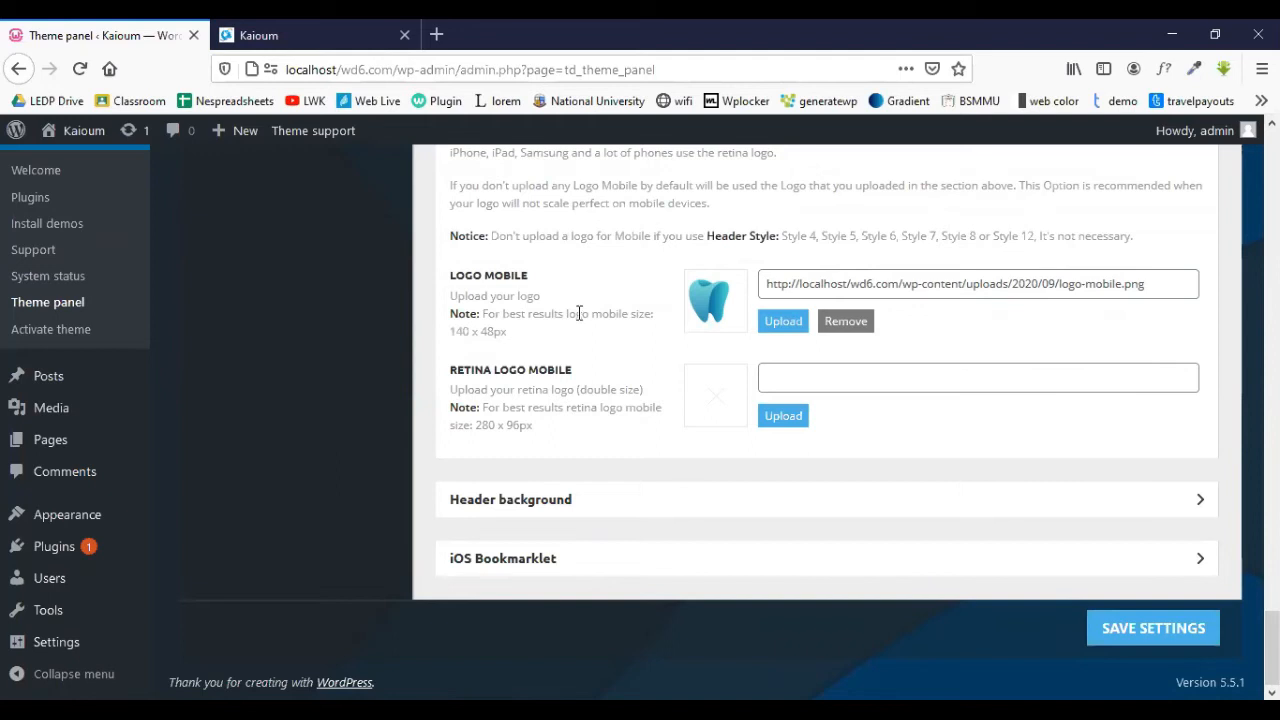
left_click(776, 326)
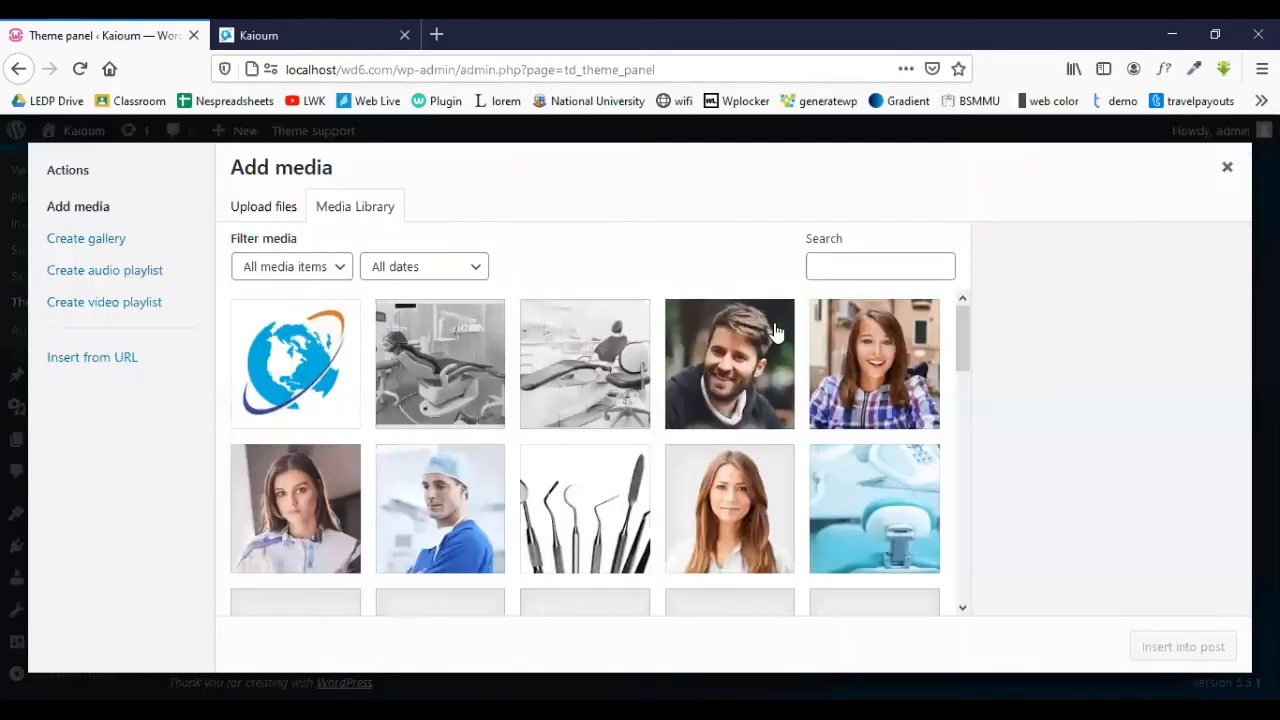
left_click(338, 366)
left_click(1184, 646)
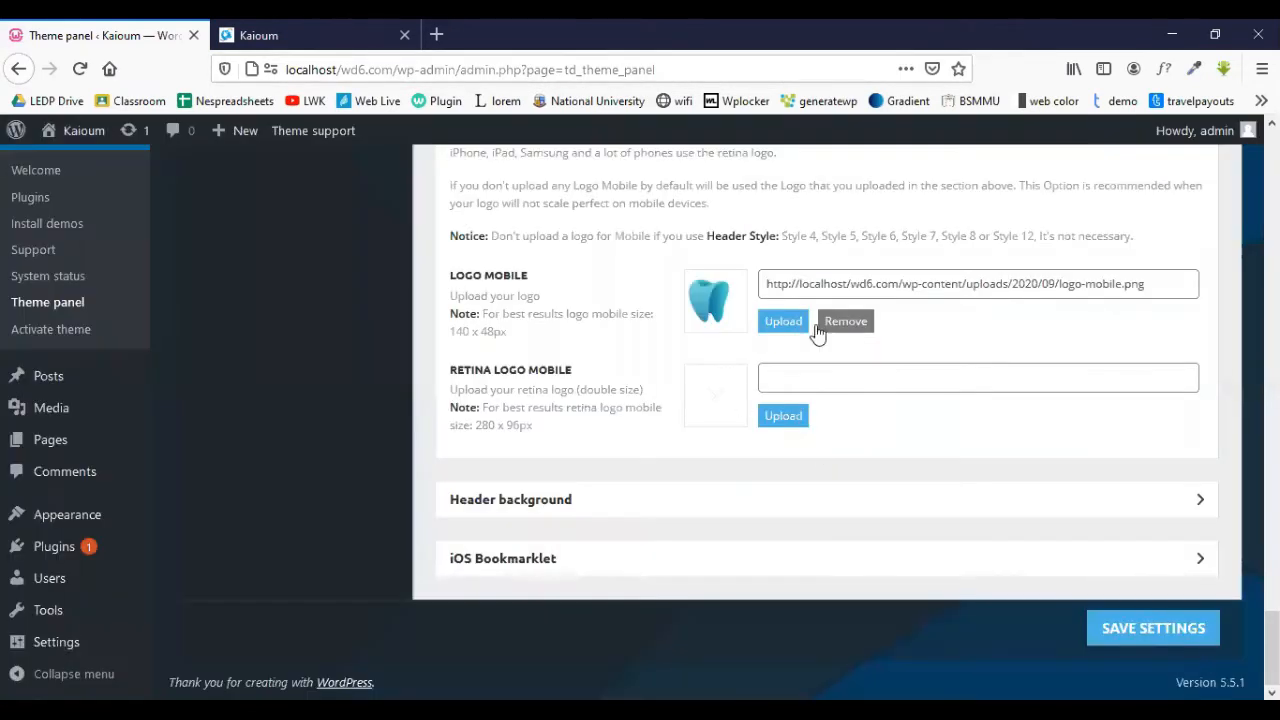
left_click(603, 502)
scroll(645, 373, "down", 3)
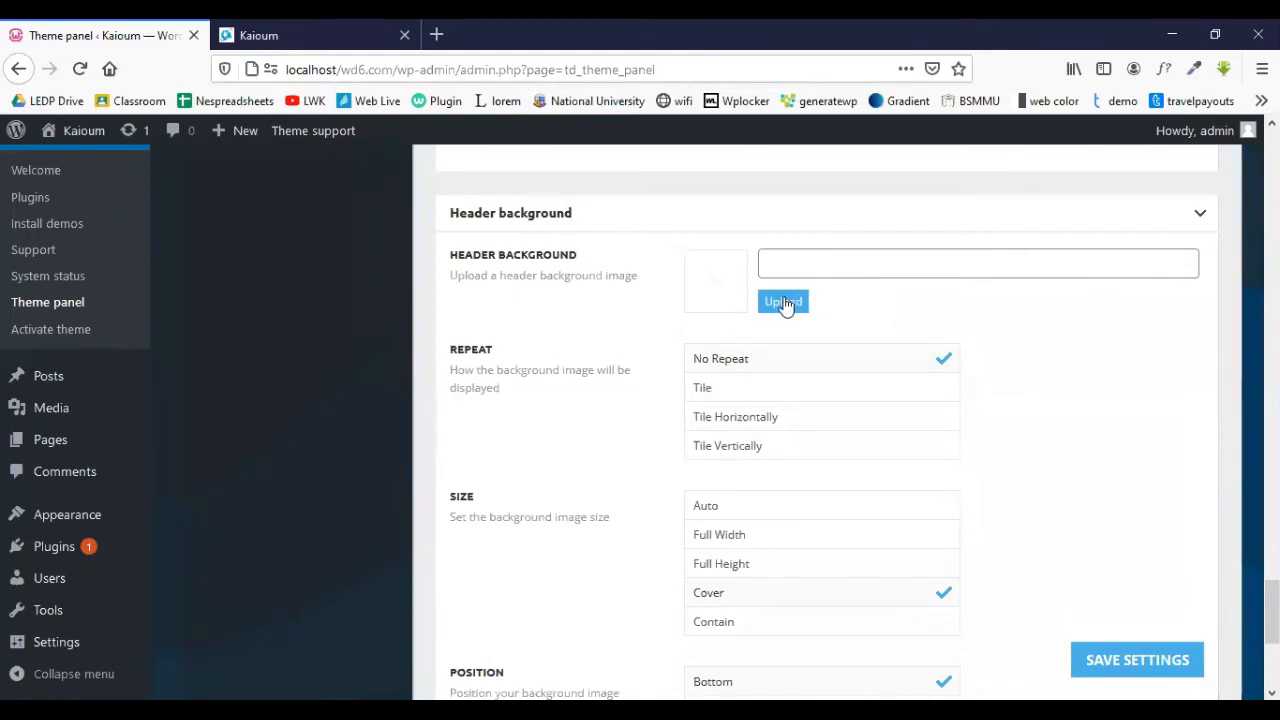
- Save the theme settings and reload the Dental Studio homepage
scroll(750, 345, "down", 3)
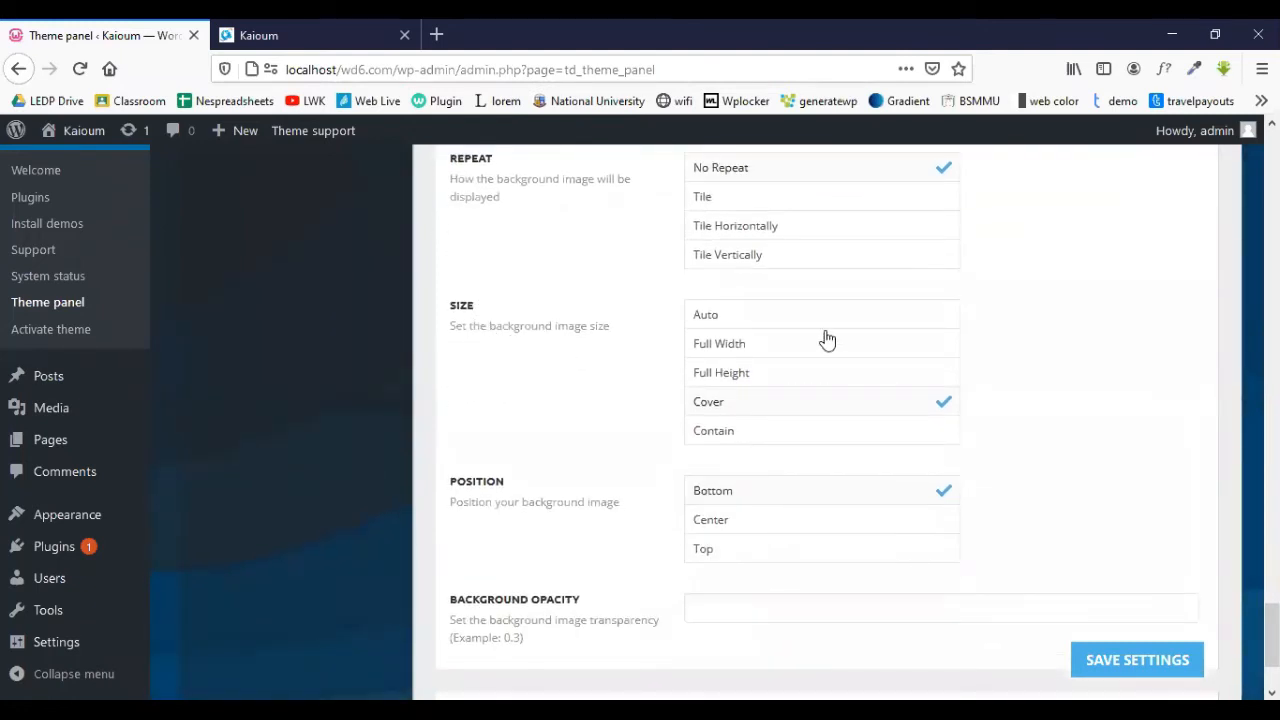
scroll(827, 340, "down", 3)
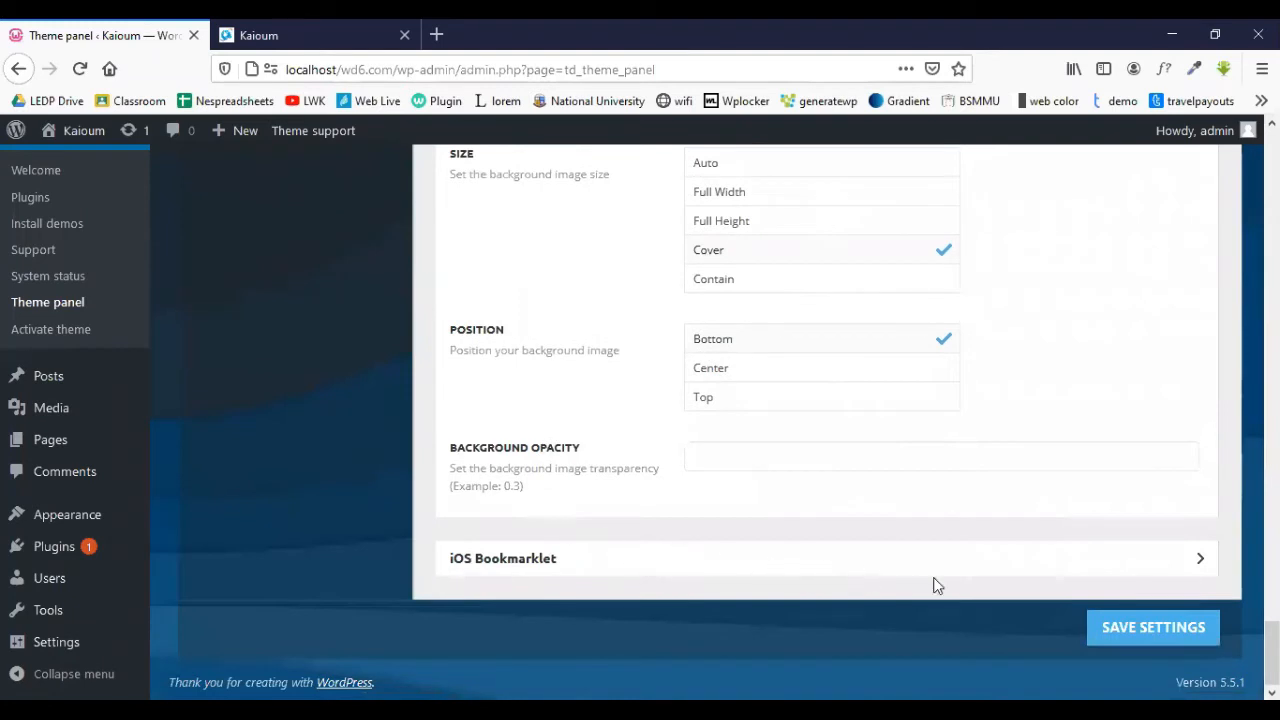
left_click(1138, 634)
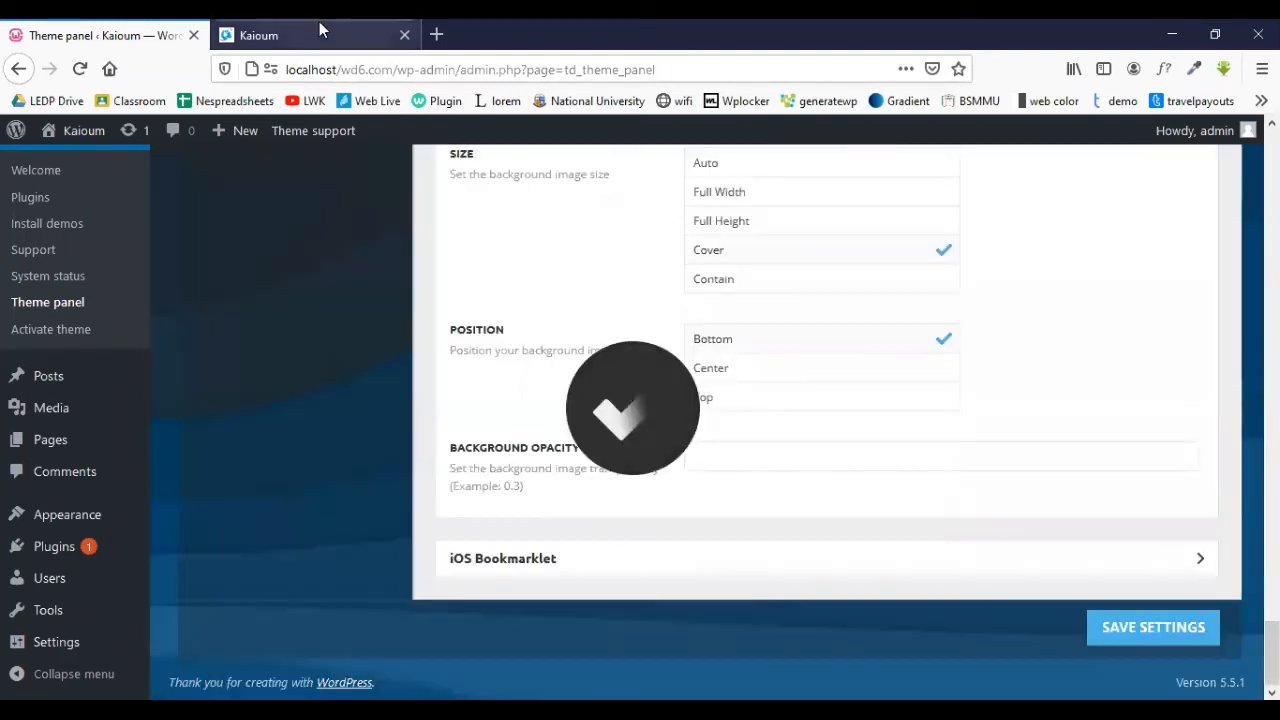
left_click(320, 30)
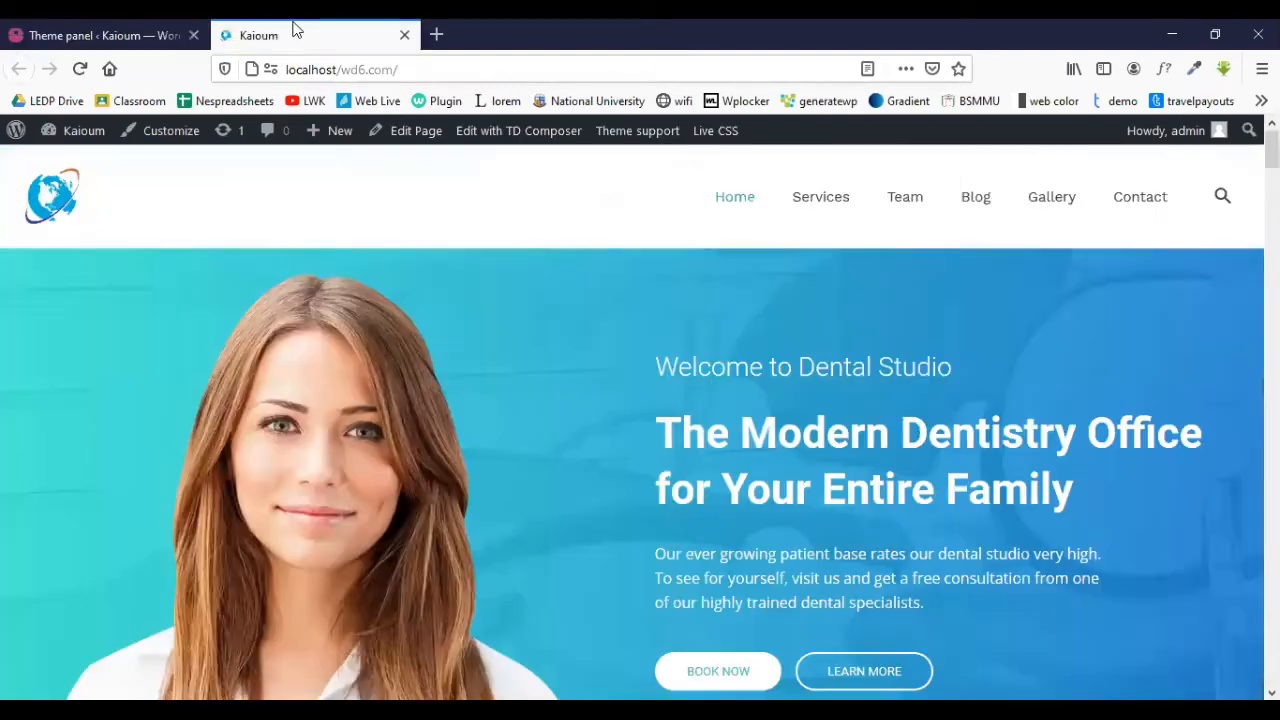
left_click(80, 70)
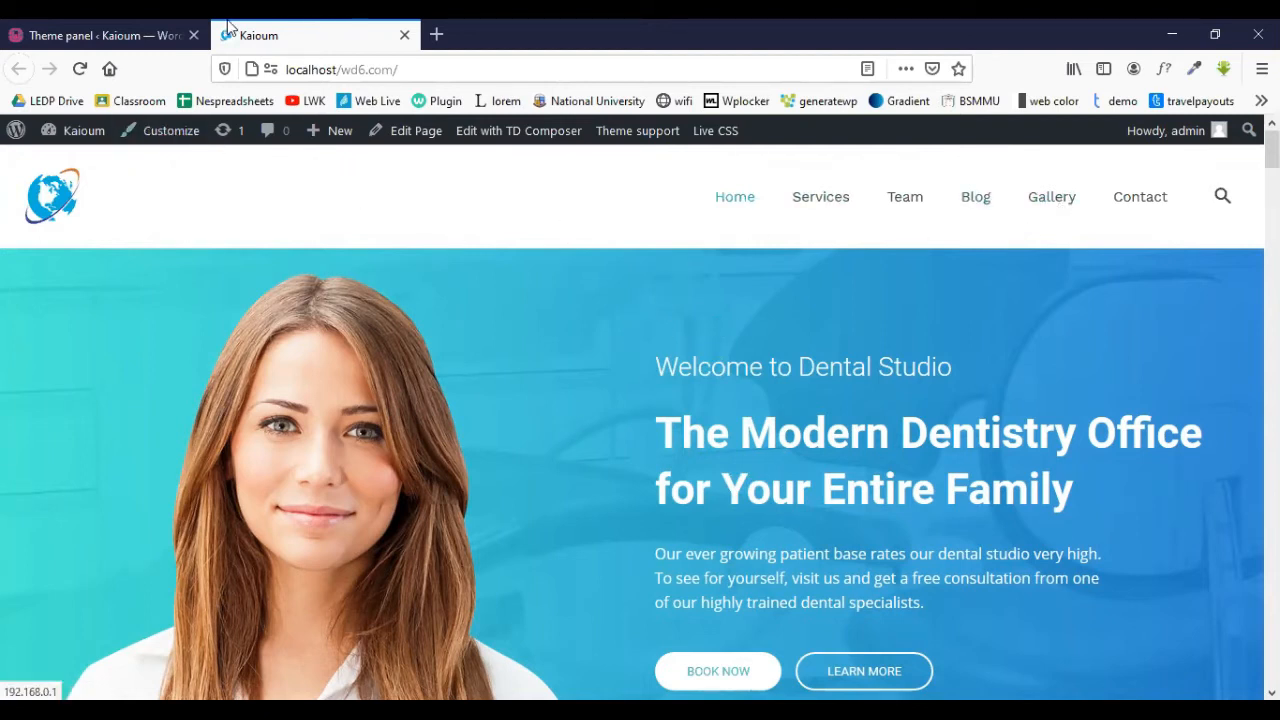
- Scroll to the homepage footer and highlight the whole copyright line
scroll(640, 420, "down", 5)
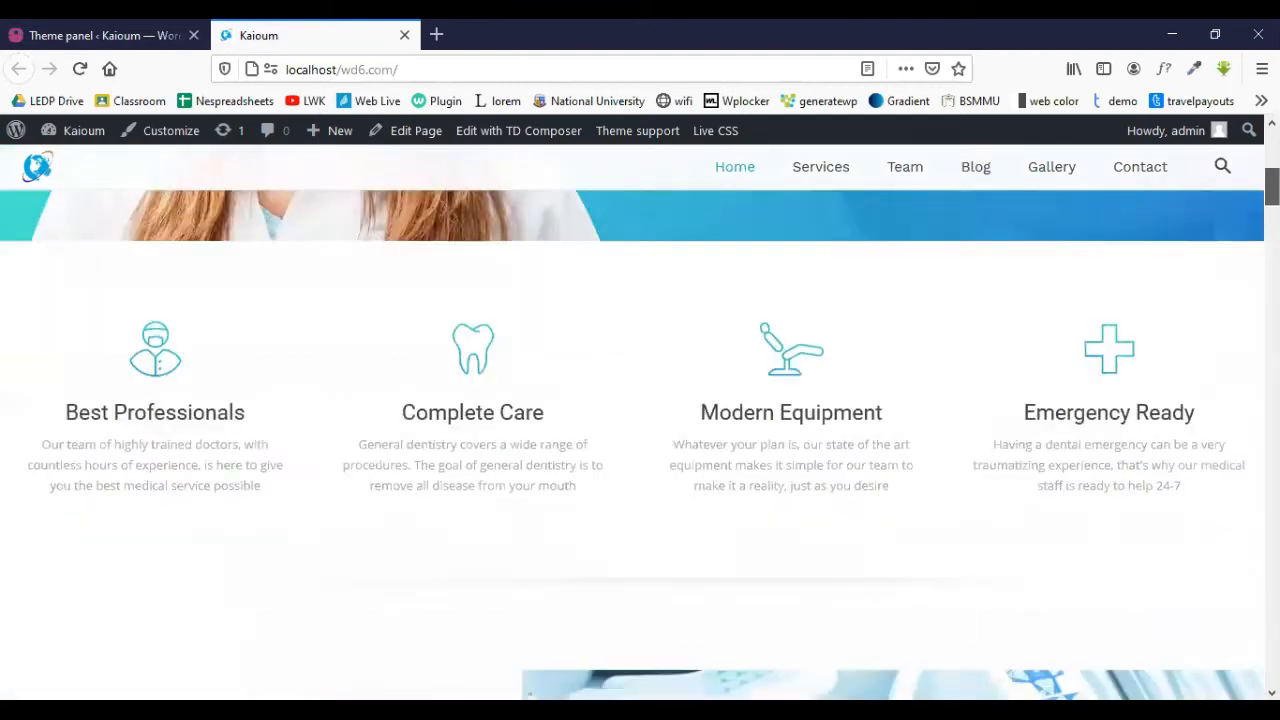
scroll(640, 420, "up", 5)
scroll(272, 388, "down", 20)
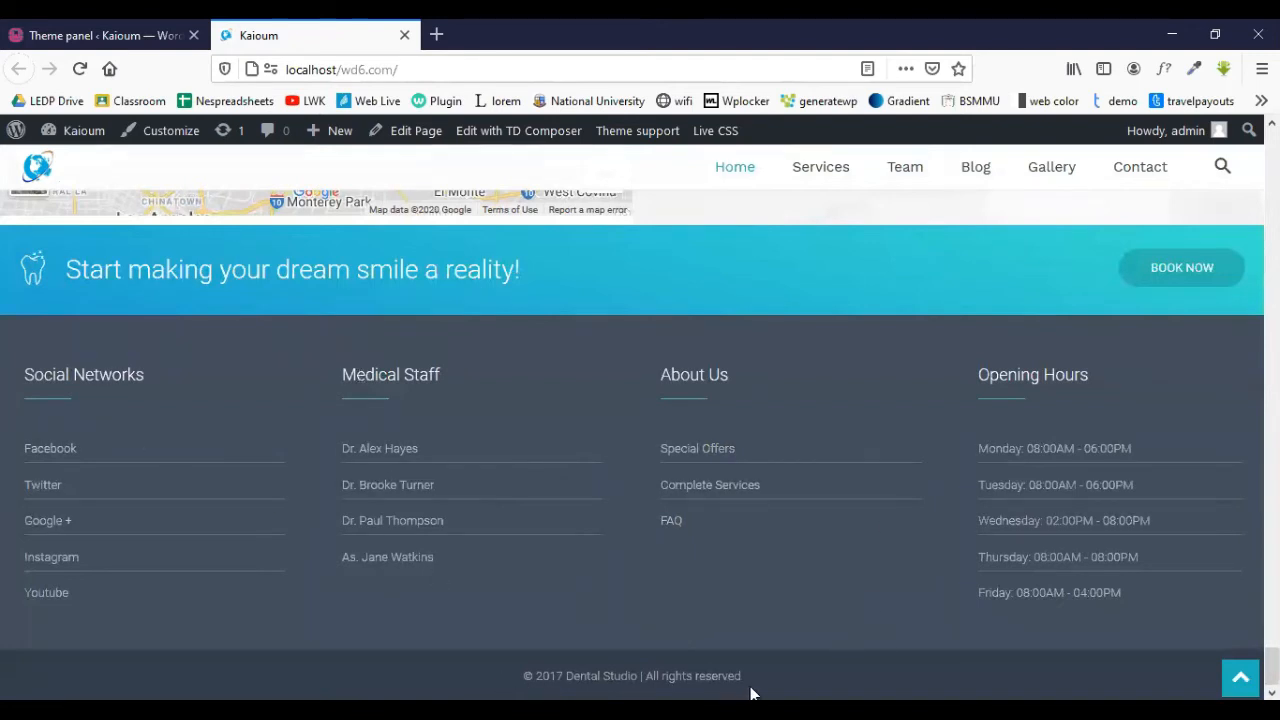
left_click_drag(751, 690, 648, 688)
left_click_drag(508, 690, 575, 690)
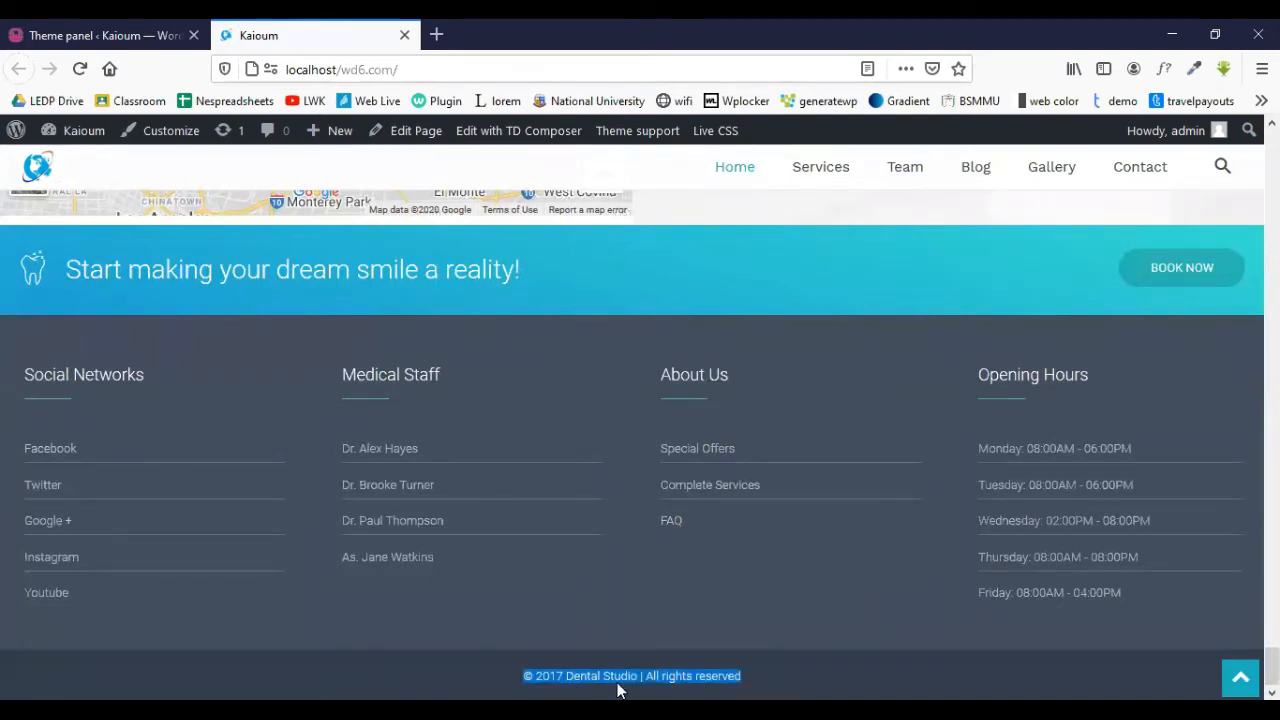
left_click(88, 33)
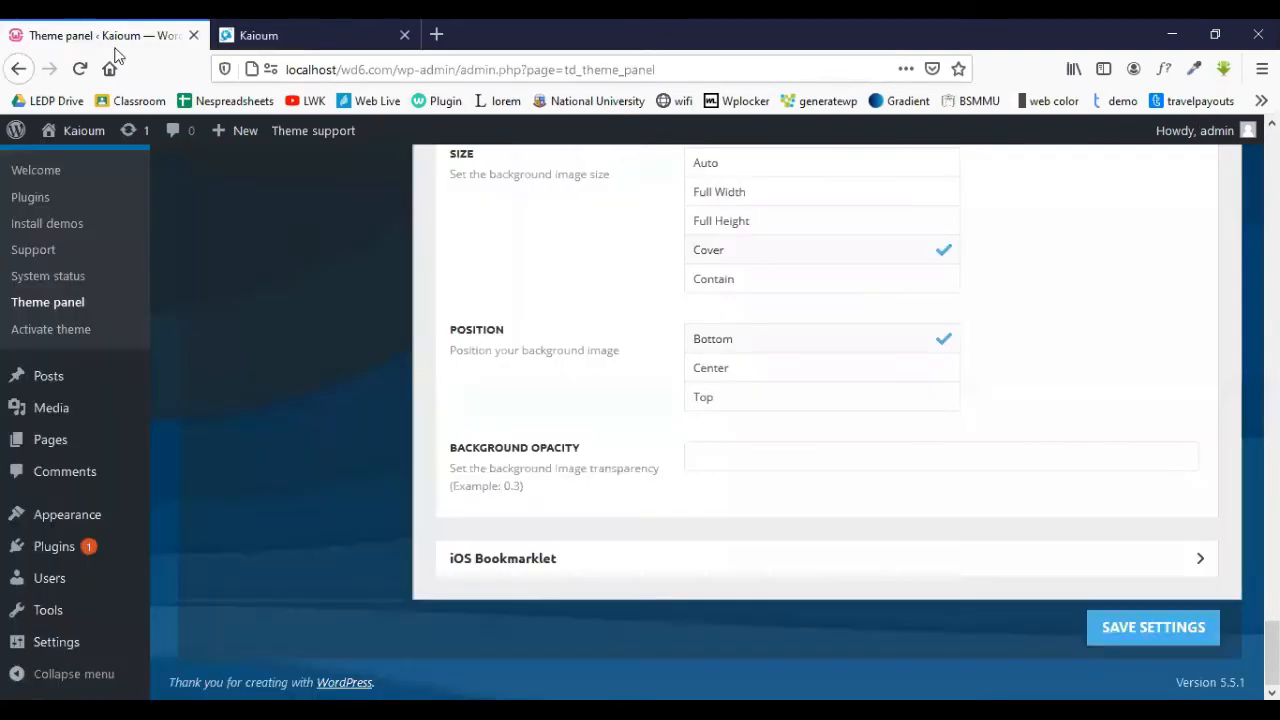
- Turn Show Footer off, save, and reload the live site to preview it without a footer
scroll(281, 259, "up", 20)
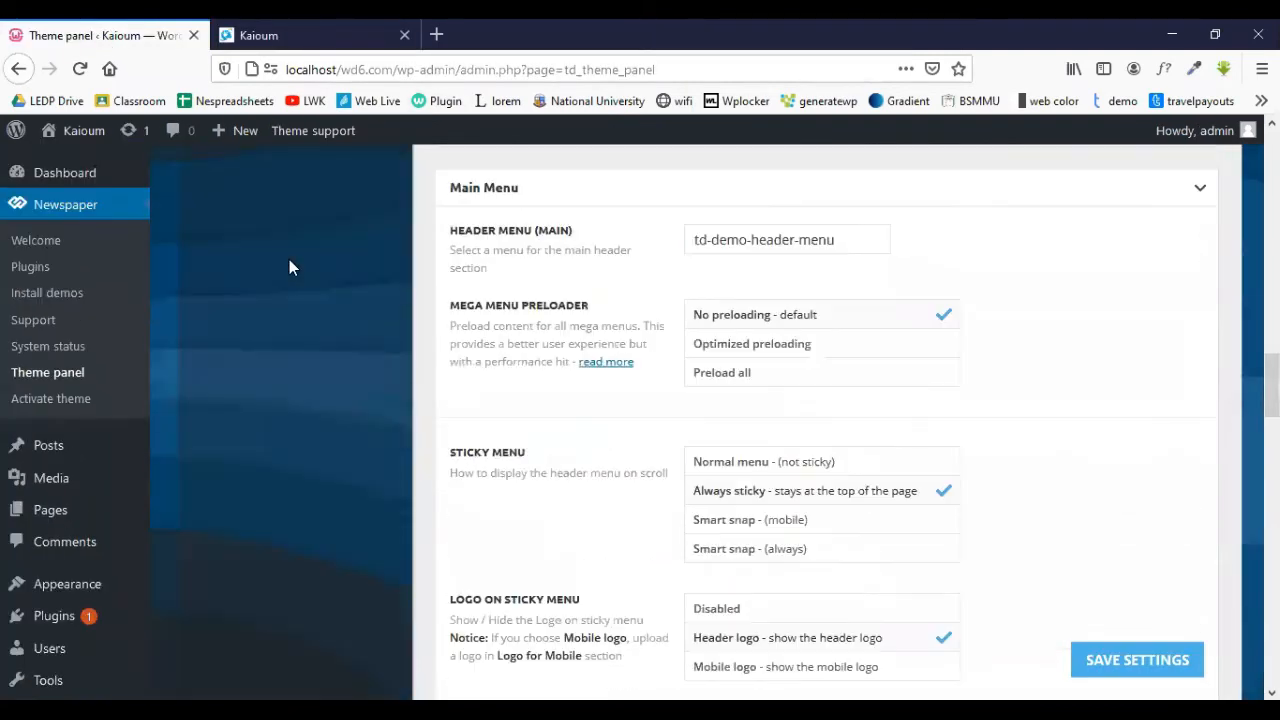
scroll(289, 259, "up", 5)
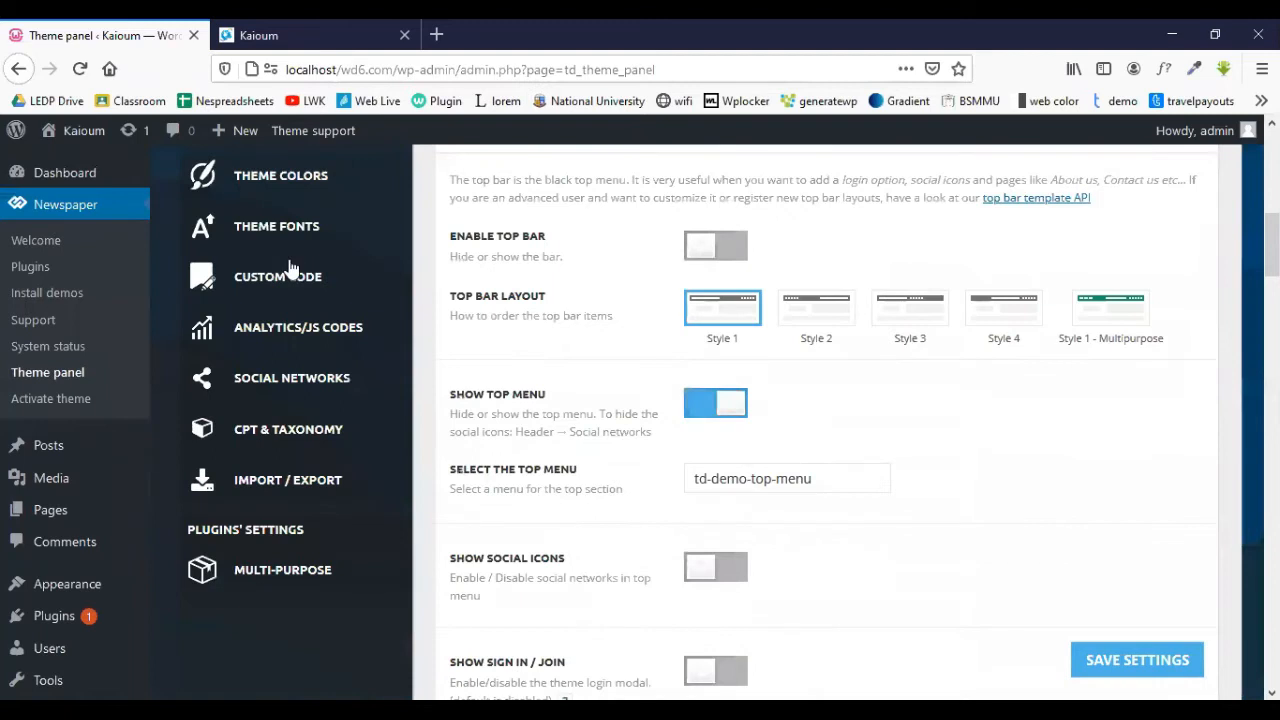
scroll(289, 266, "up", 10)
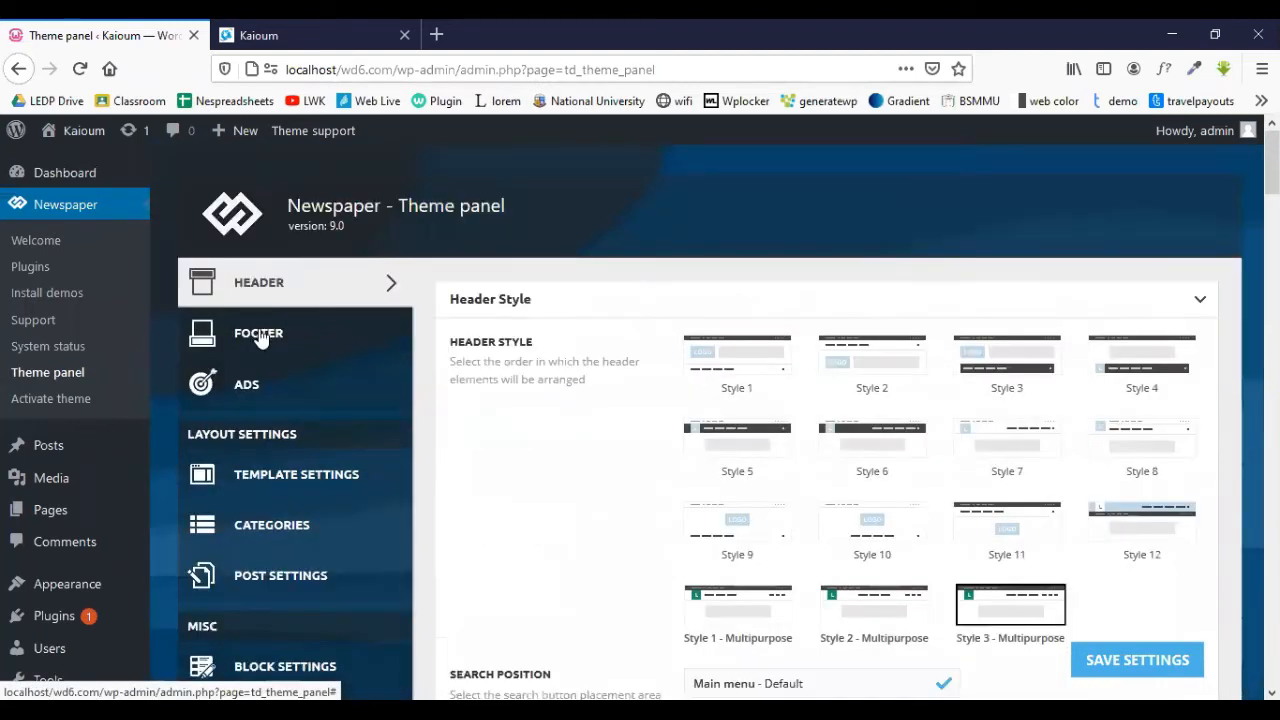
left_click(261, 339)
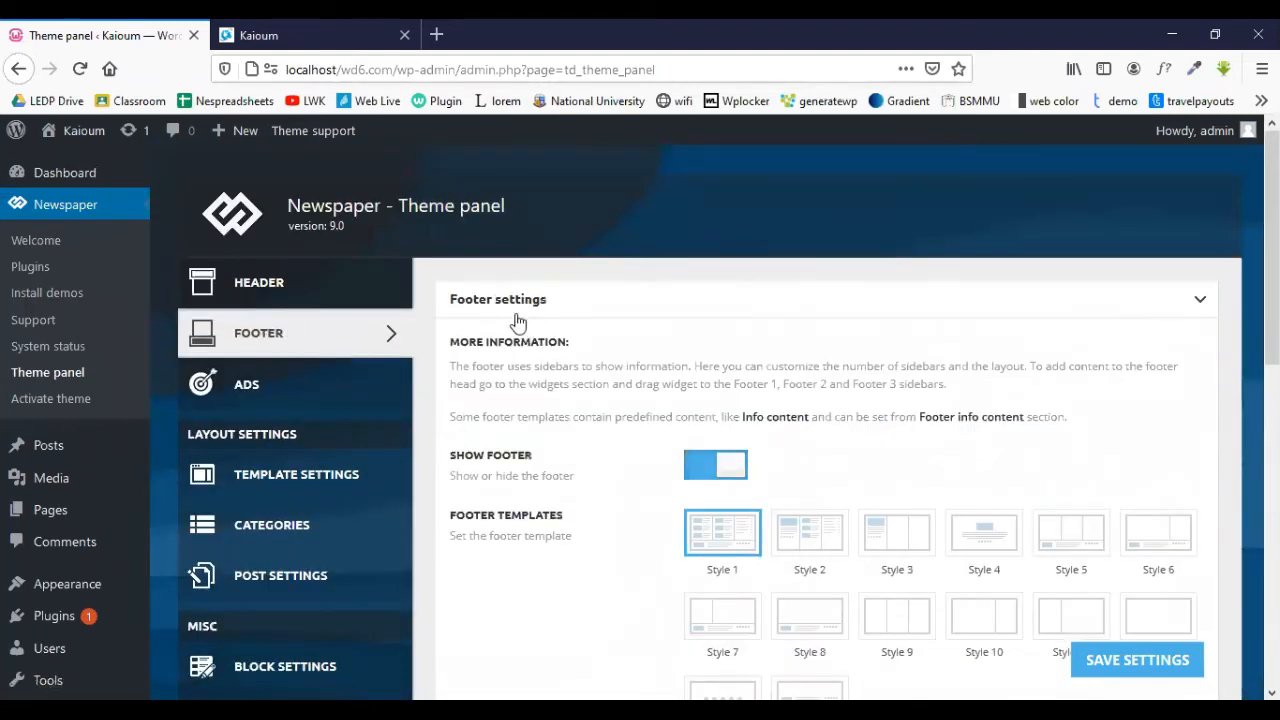
scroll(640, 278, "down", 2)
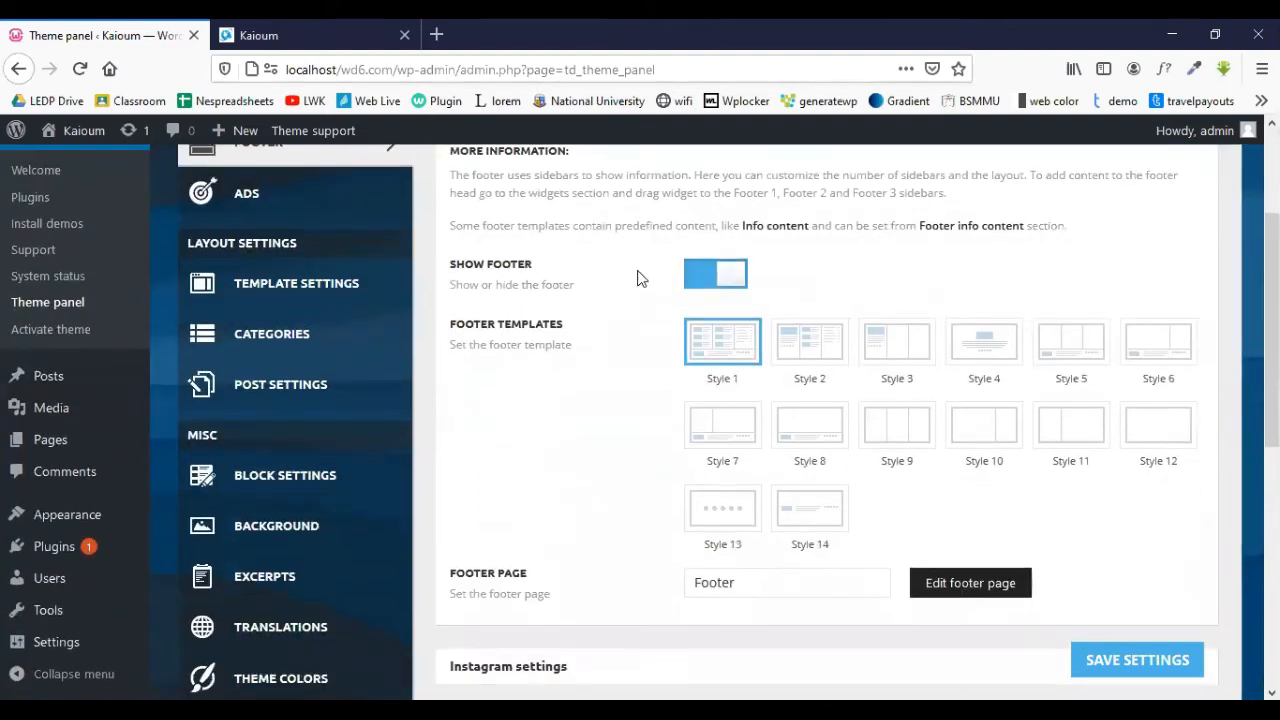
left_click(700, 276)
left_click(1126, 661)
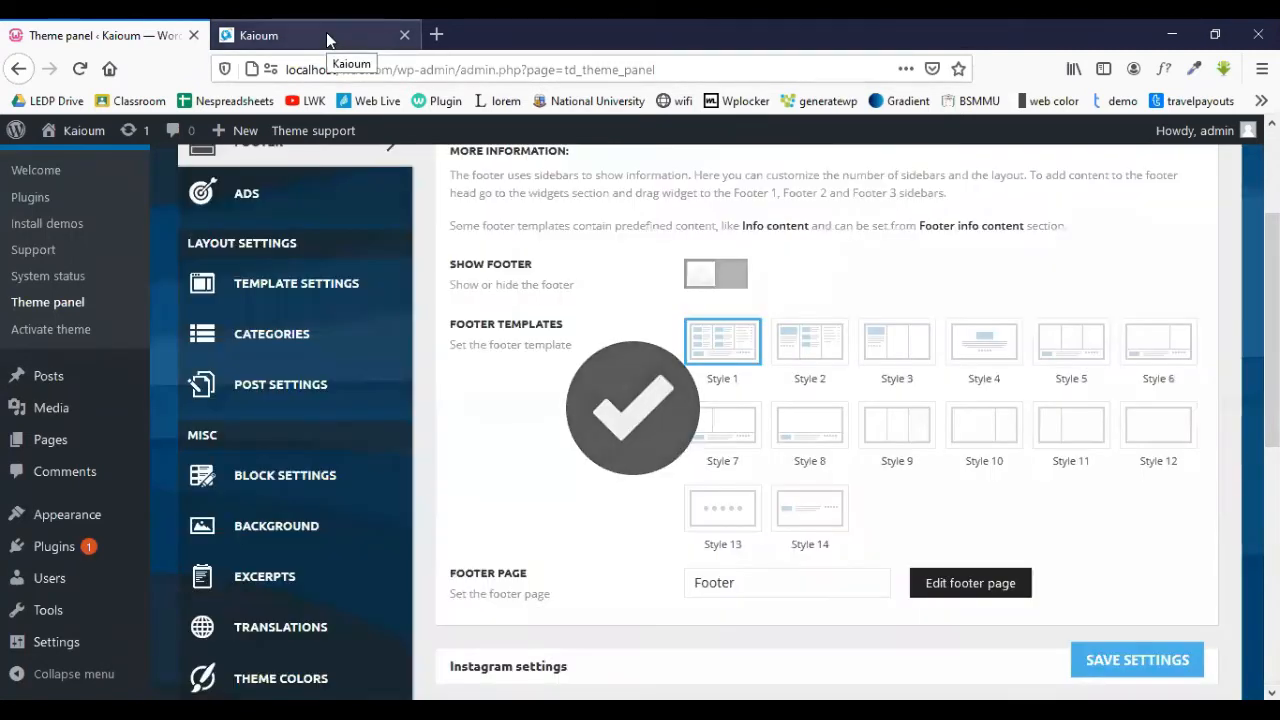
left_click(329, 37)
left_click(80, 69)
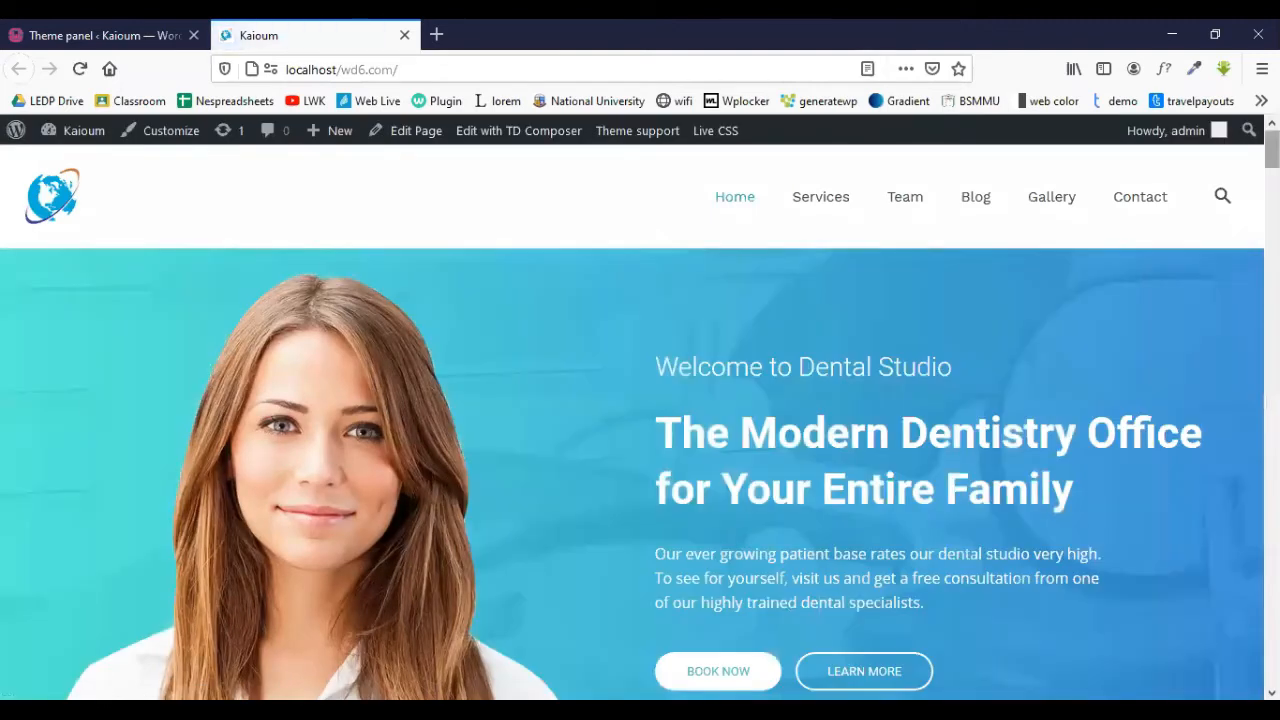
left_click_drag(1272, 150, 1272, 670)
- Switch Show Footer back on in the Theme panel's footer settings
left_click(151, 26)
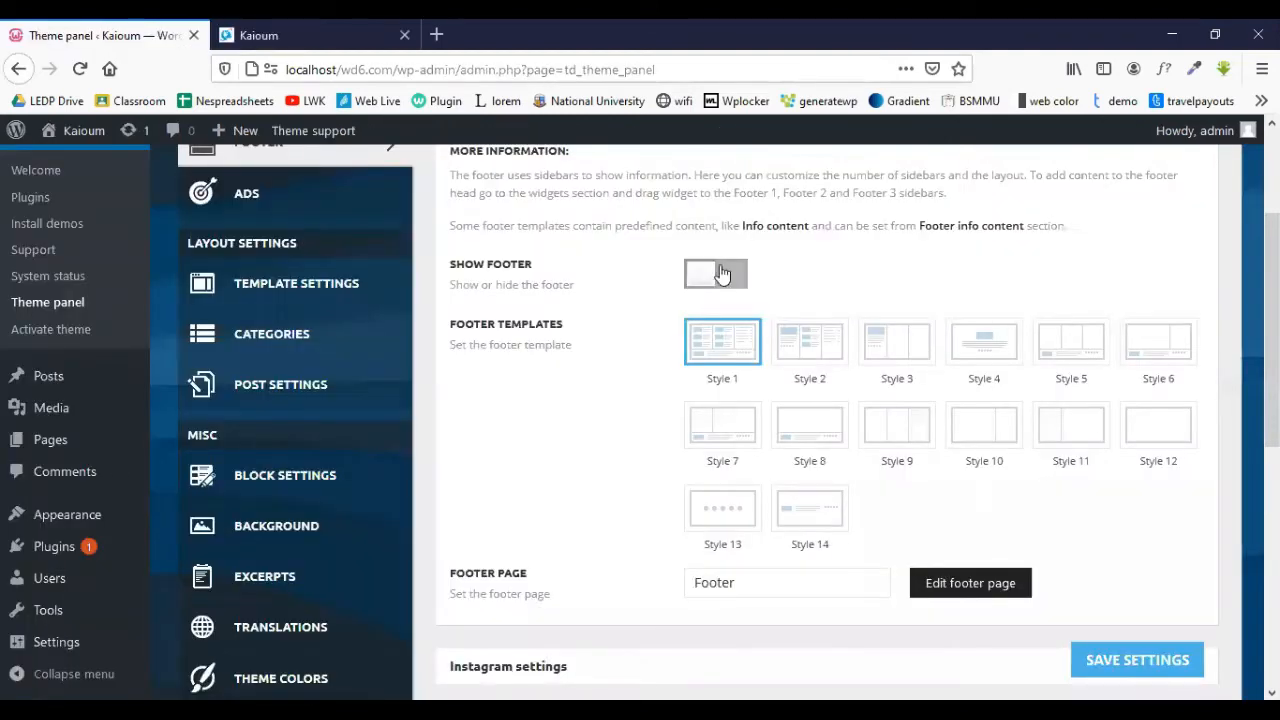
left_click(730, 278)
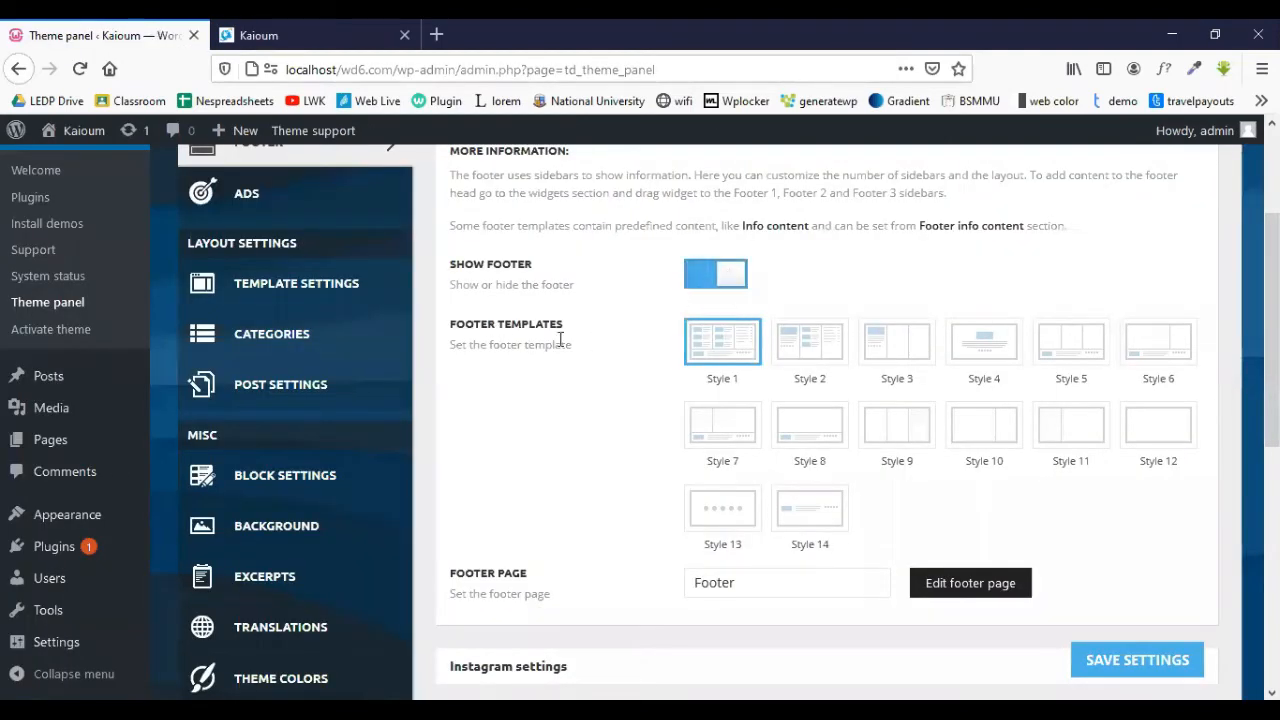
scroll(561, 341, "down", 3)
scroll(729, 357, "up", 3)
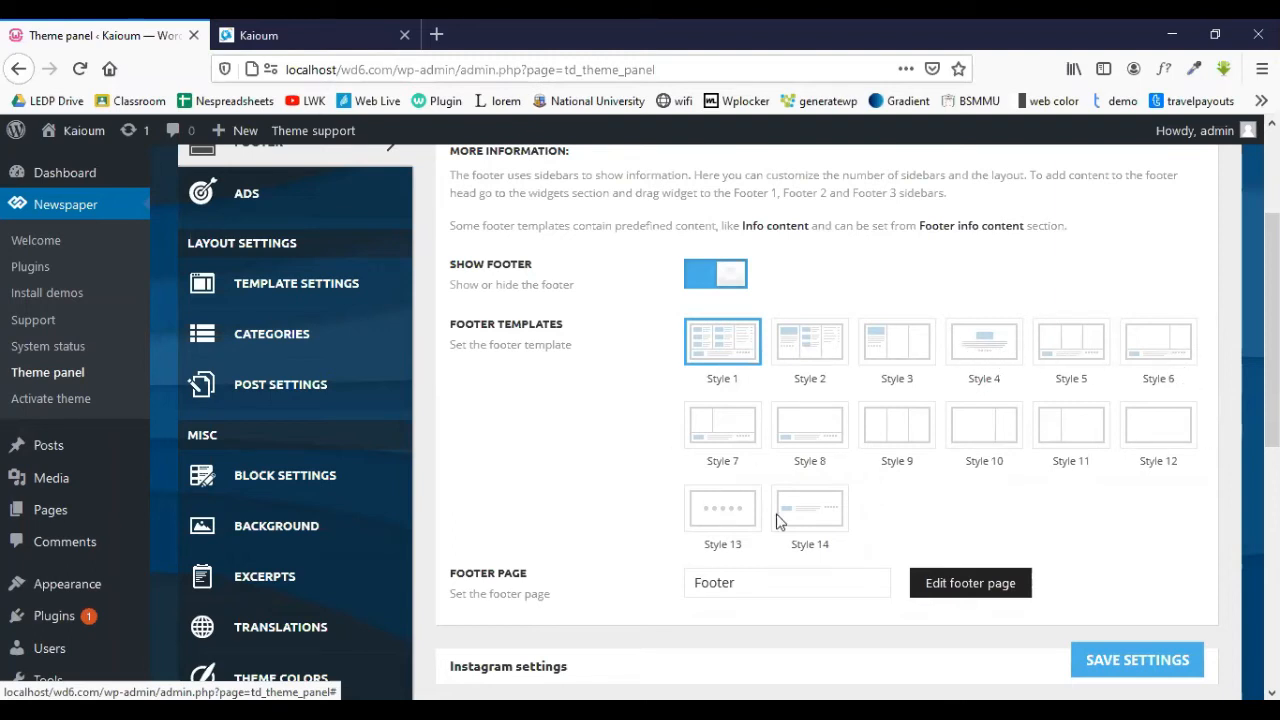
- Expand Footer info content and paste "© 2017 Dental Studio | All rights reserved" into Footer Text
scroll(615, 408, "down", 3)
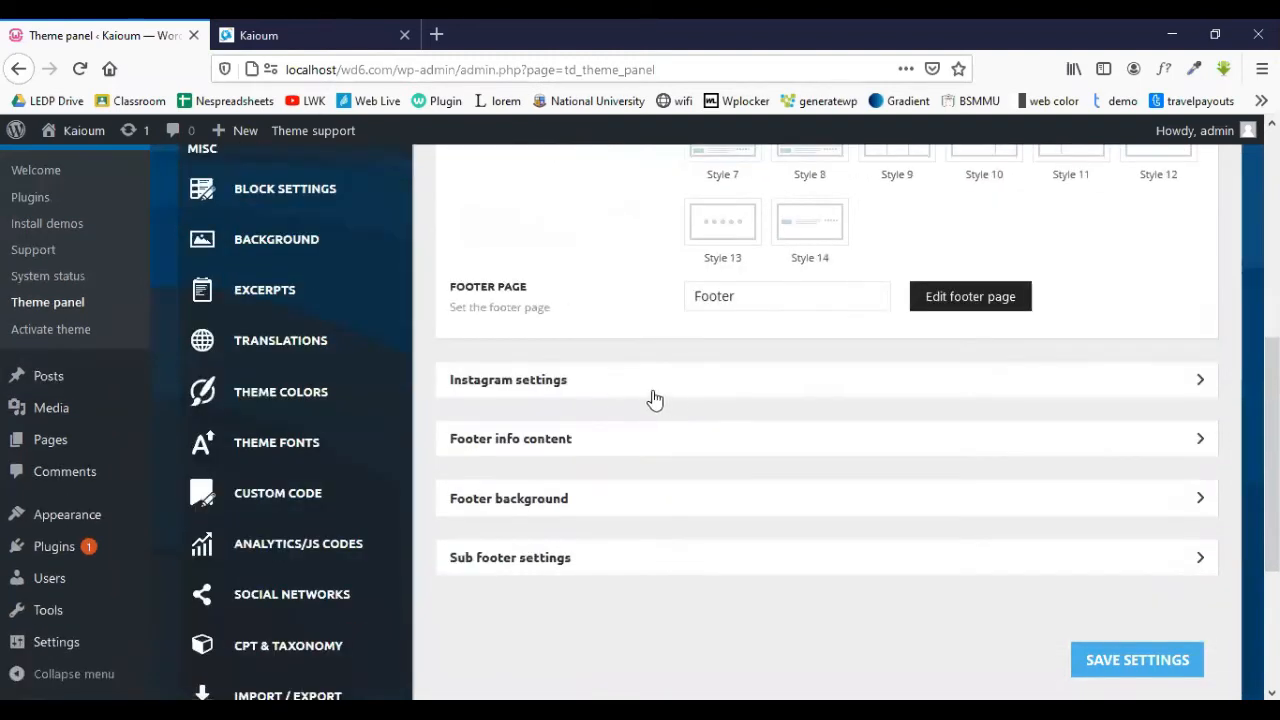
scroll(488, 290, "down", 1)
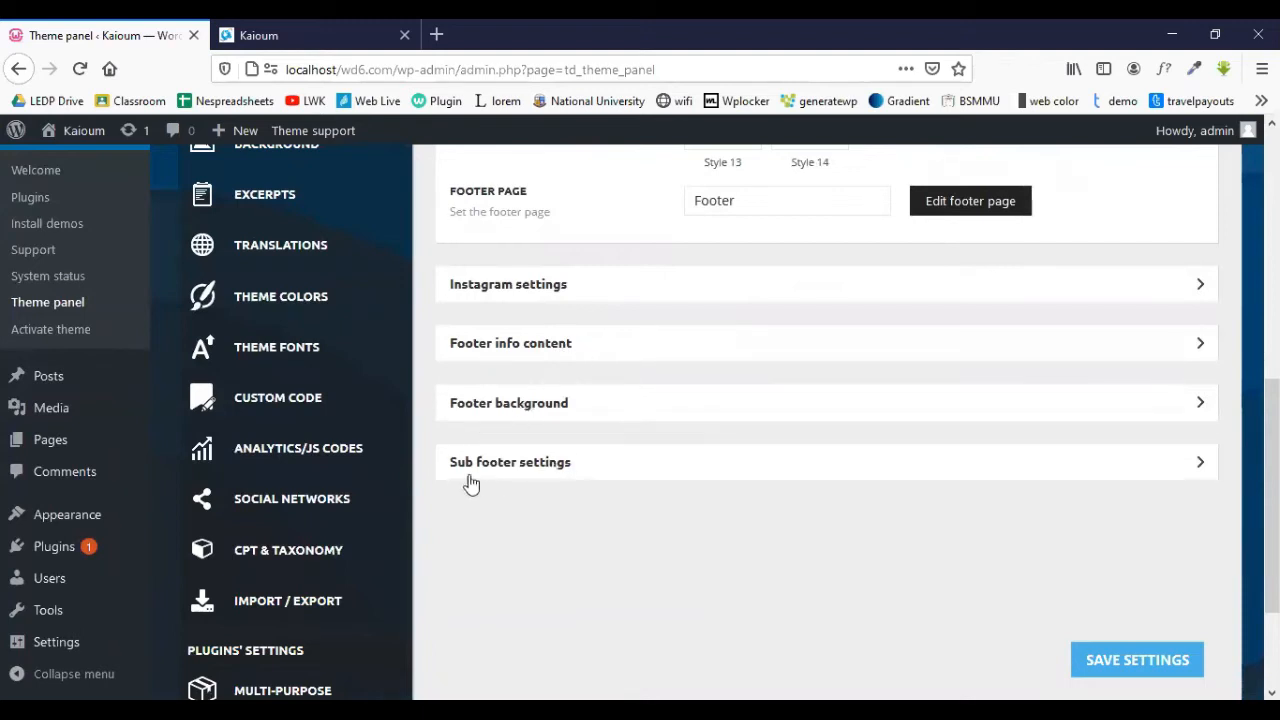
left_click(515, 345)
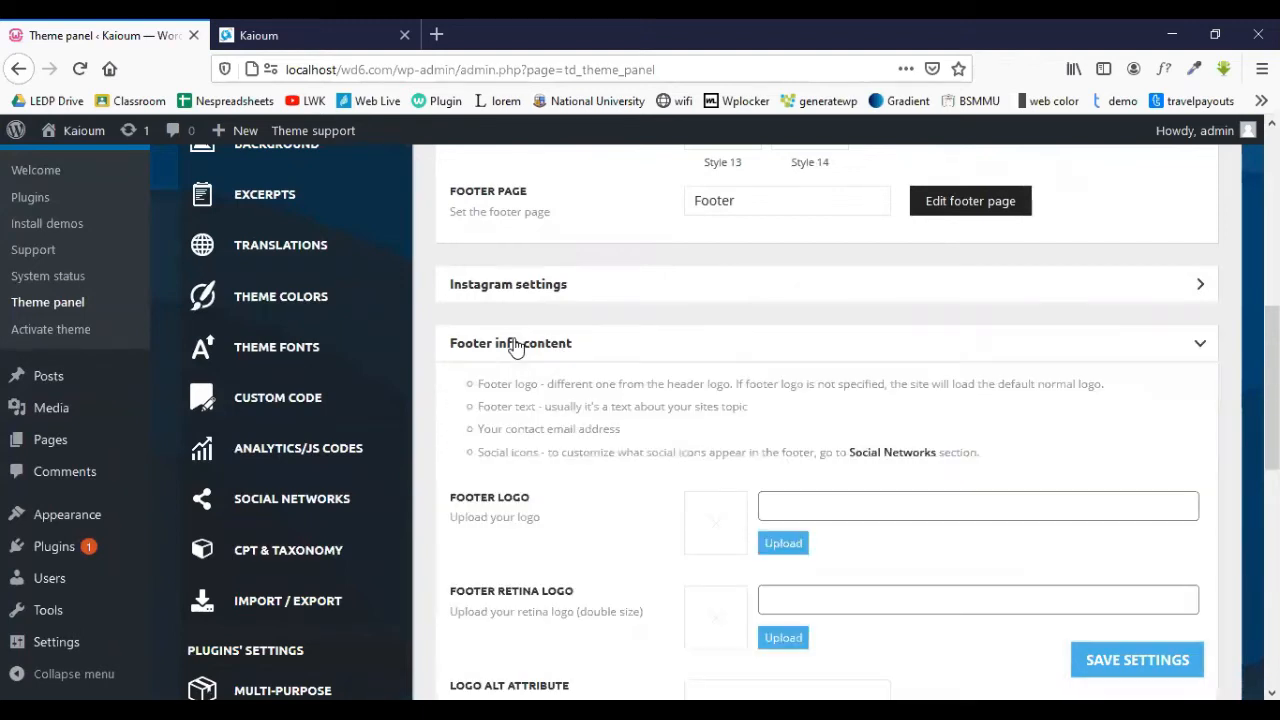
scroll(515, 345, "down", 3)
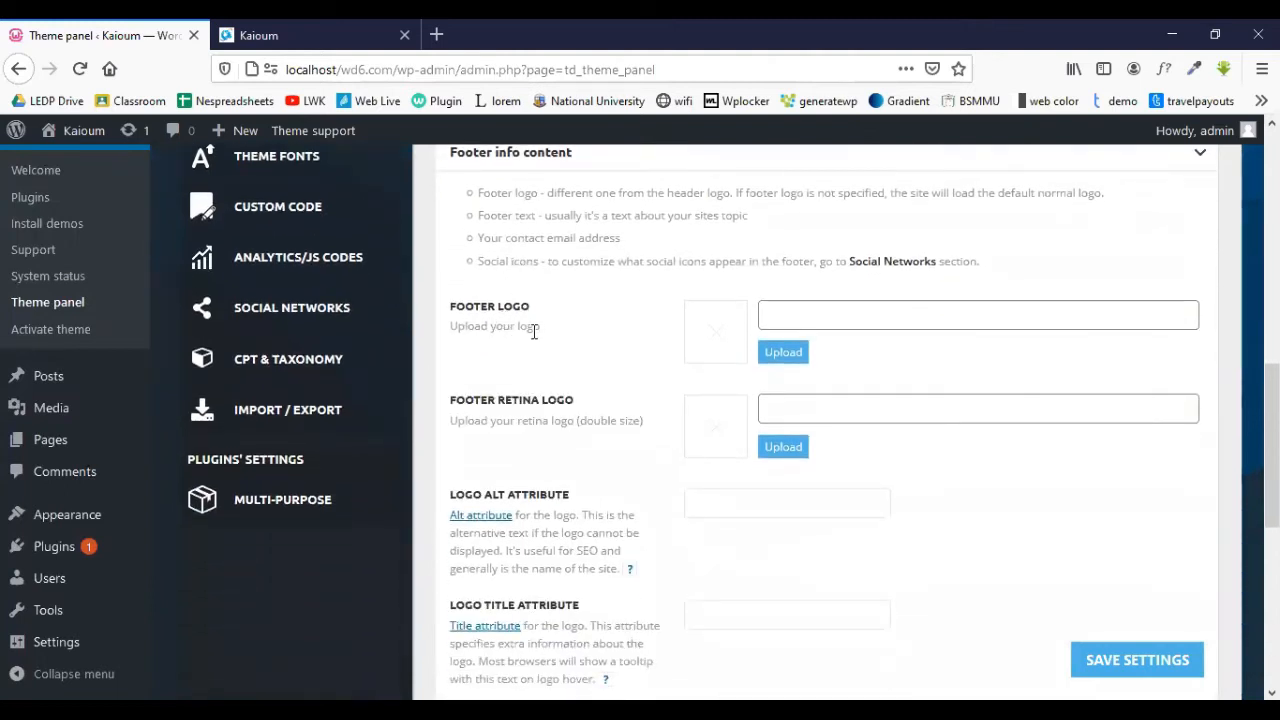
scroll(567, 398, "down", 3)
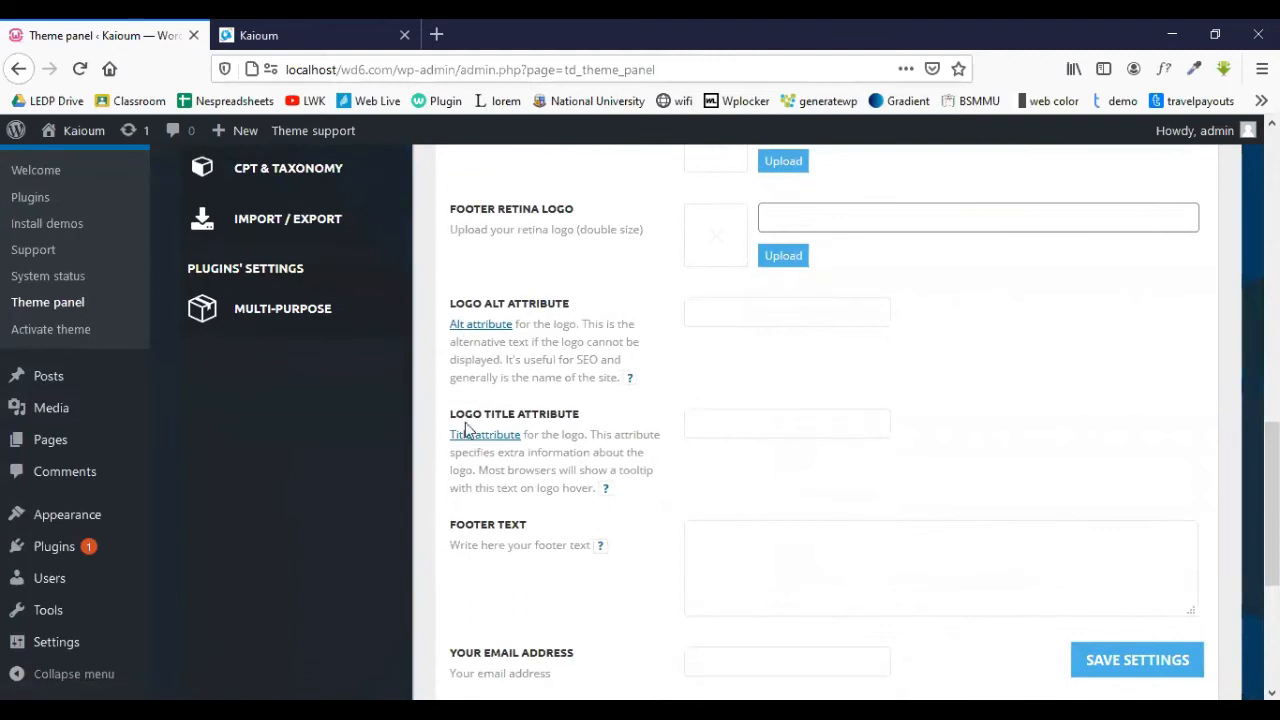
scroll(494, 423, "down", 2)
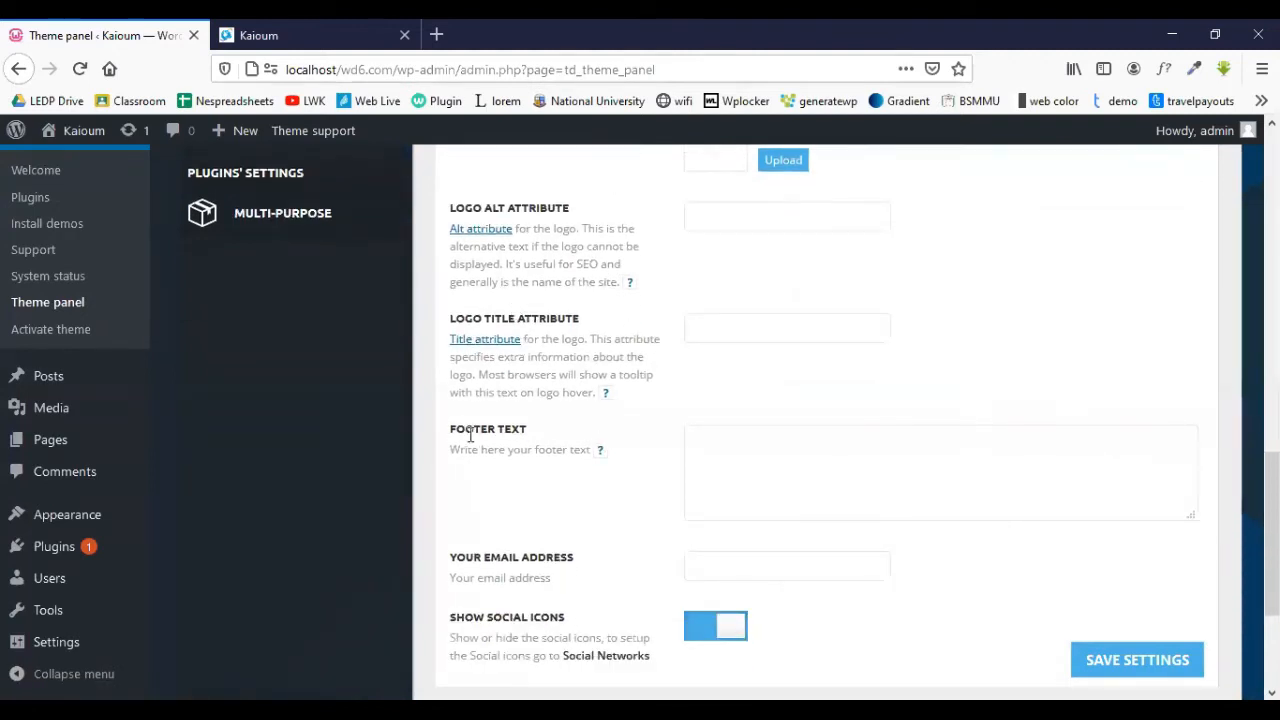
scroll(503, 389, "down", 2)
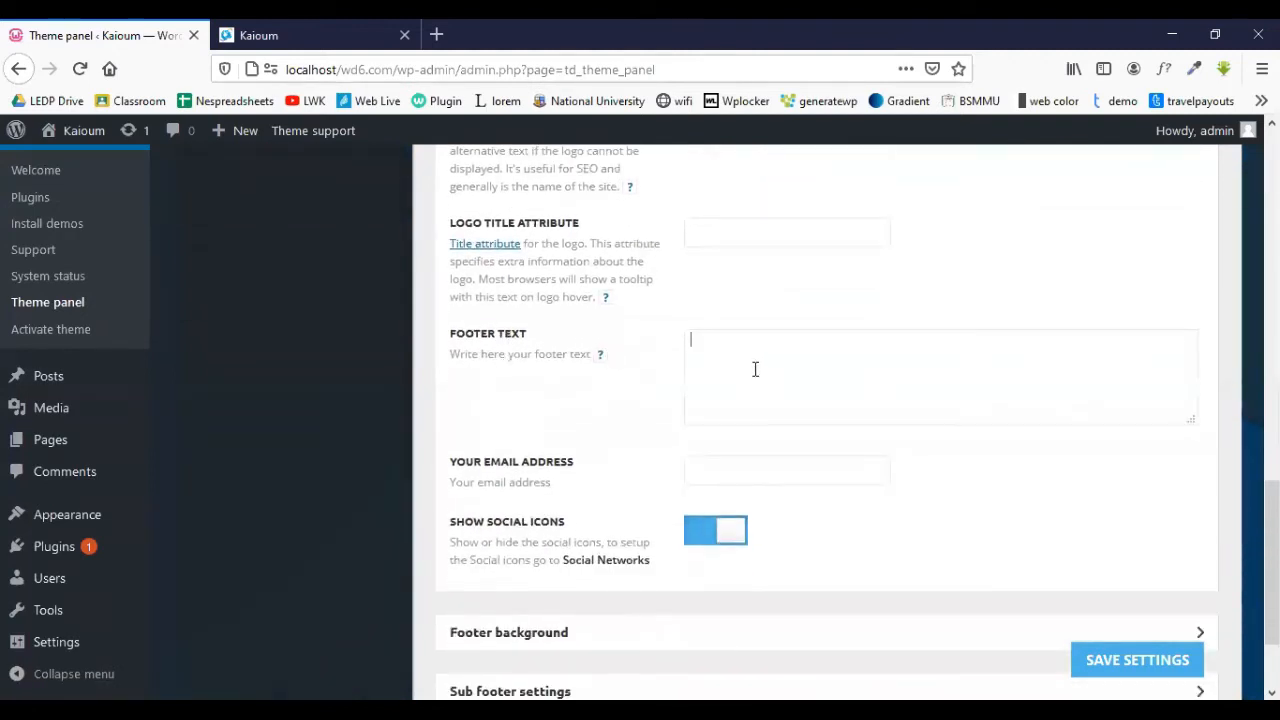
left_click(755, 369)
type("© 2017 Dental Studio | All rights reserved")
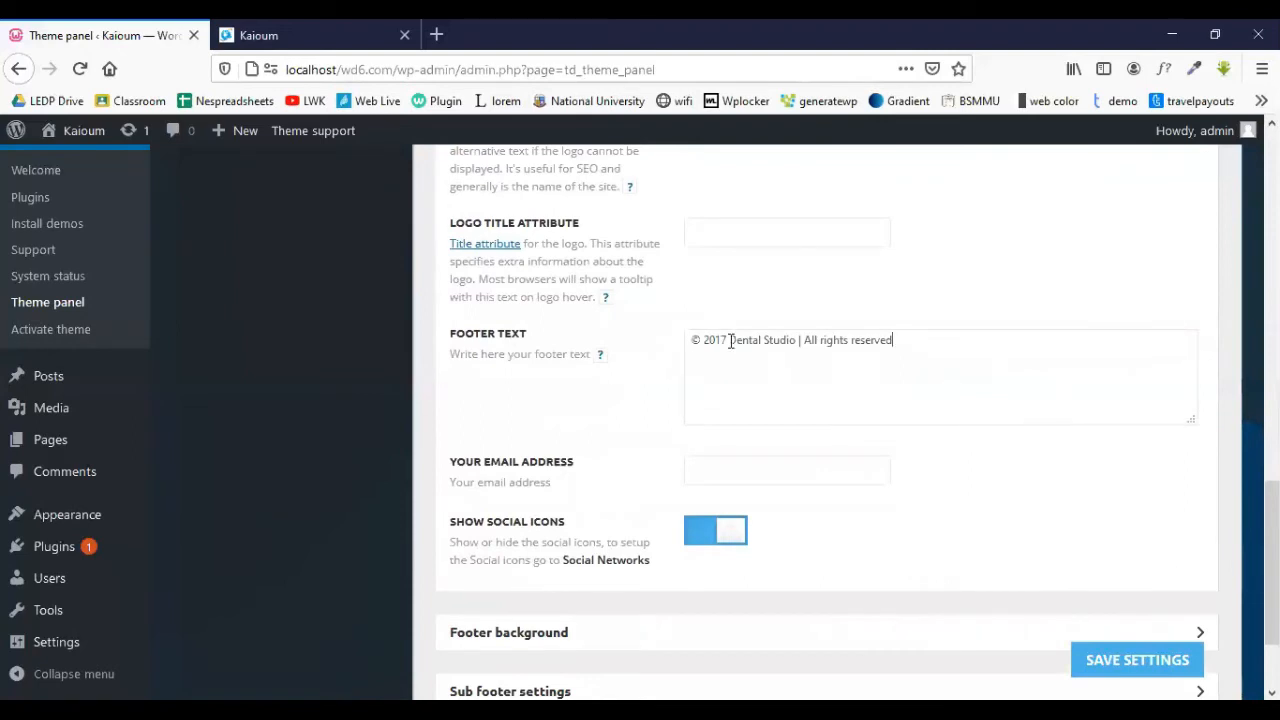
- Change the footer text's year from 2017 to 2020 and 'Dental' to 'WEB'
left_click_drag(726, 340, 714, 342)
type("20")
left_click_drag(797, 340, 731, 343)
left_click(766, 342)
key("BackSpace")
type("WEB")
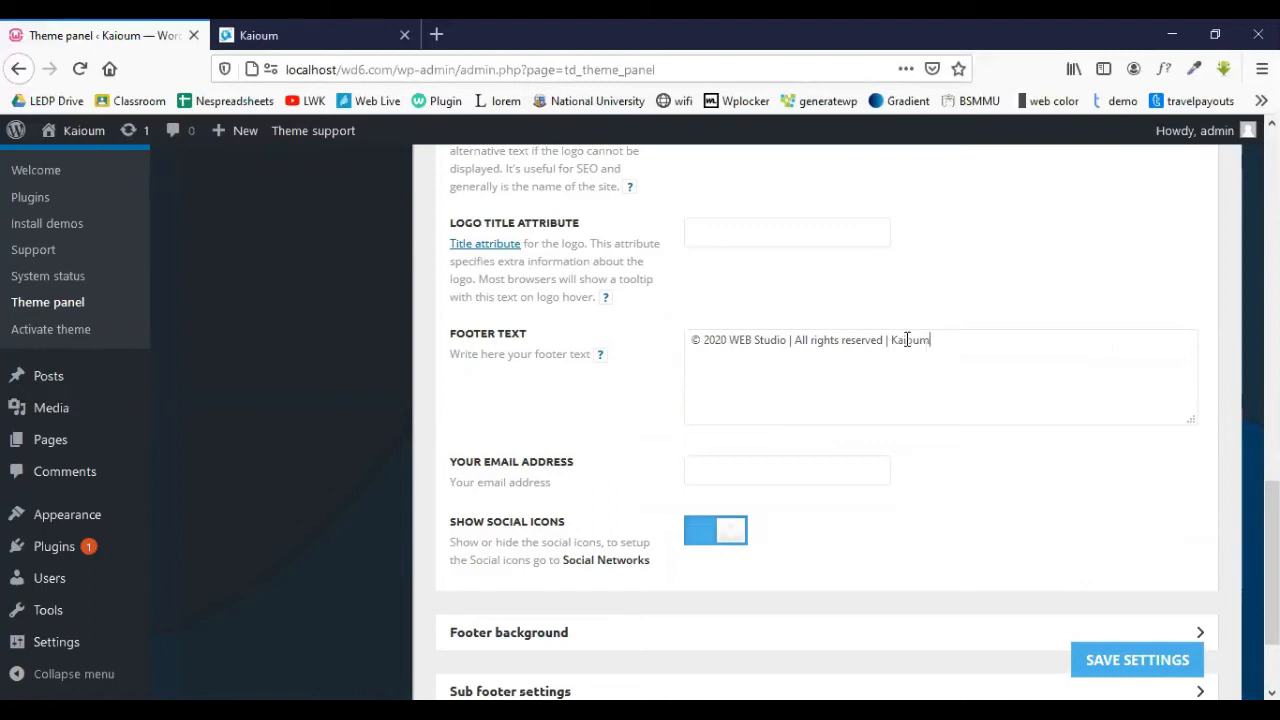
- Select the whole footer text line, save the settings, and view the live site
left_click_drag(931, 341, 667, 354)
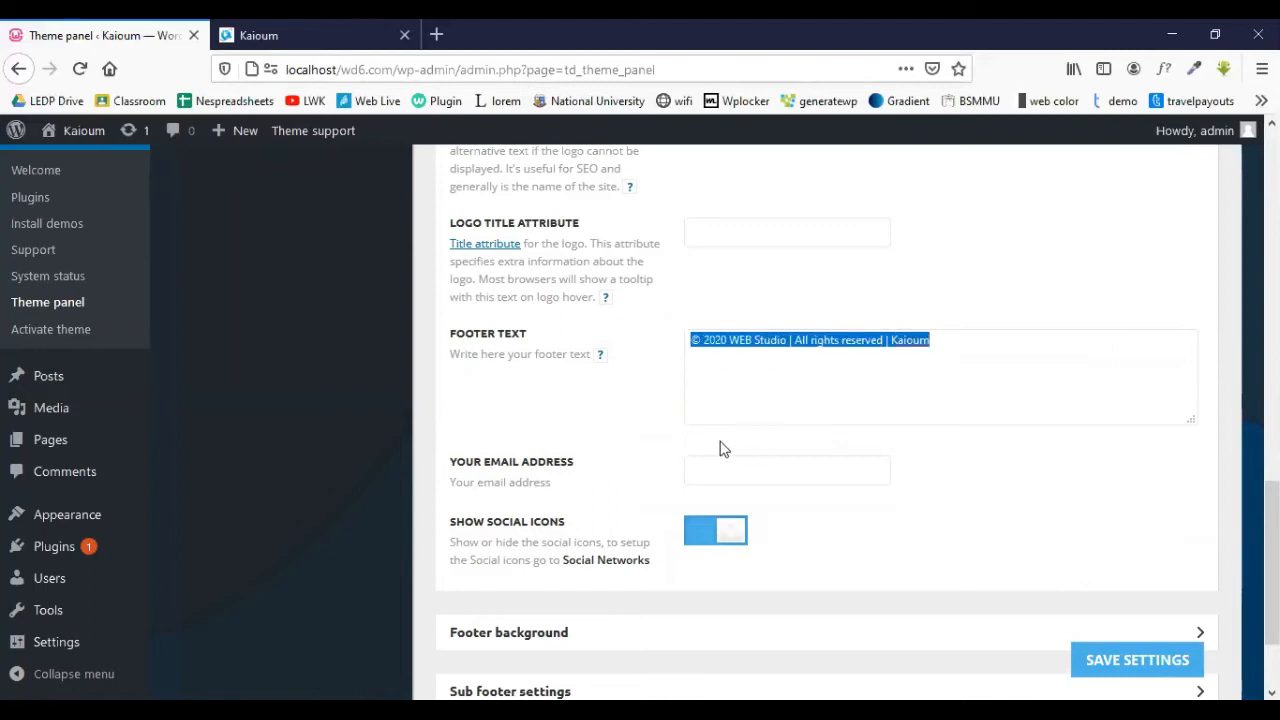
left_click(1118, 664)
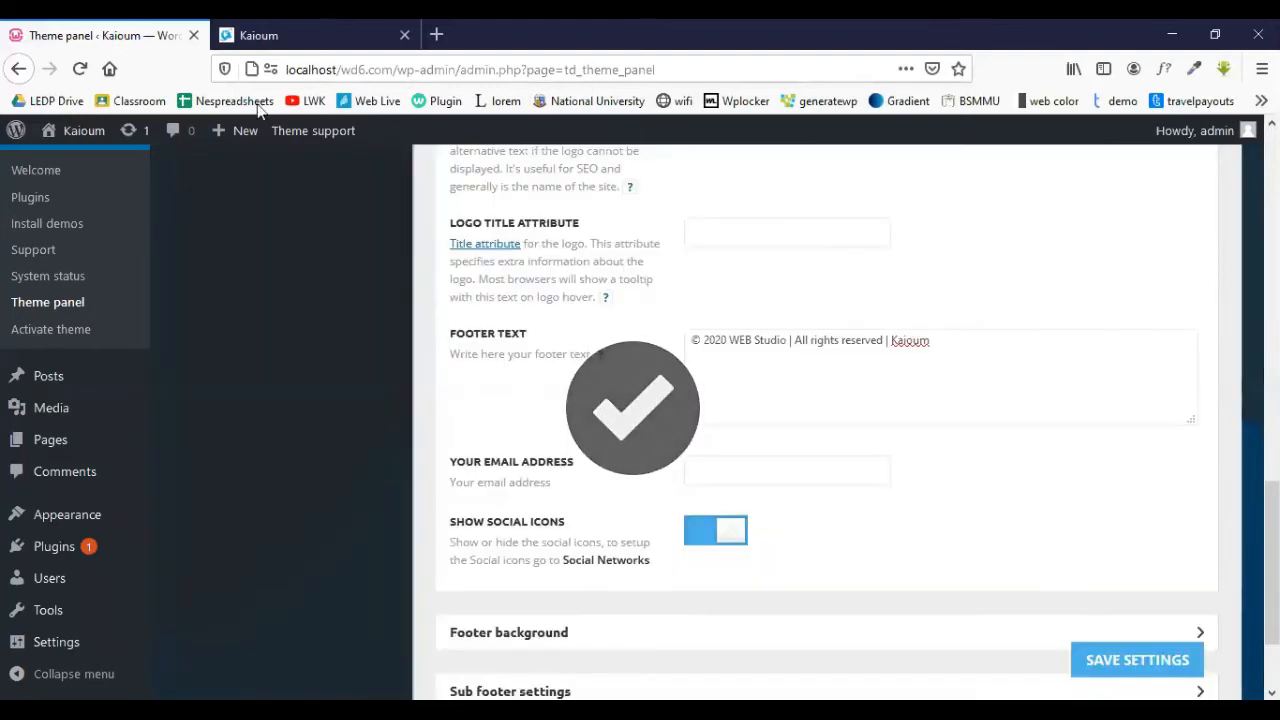
mouse_move(601, 362)
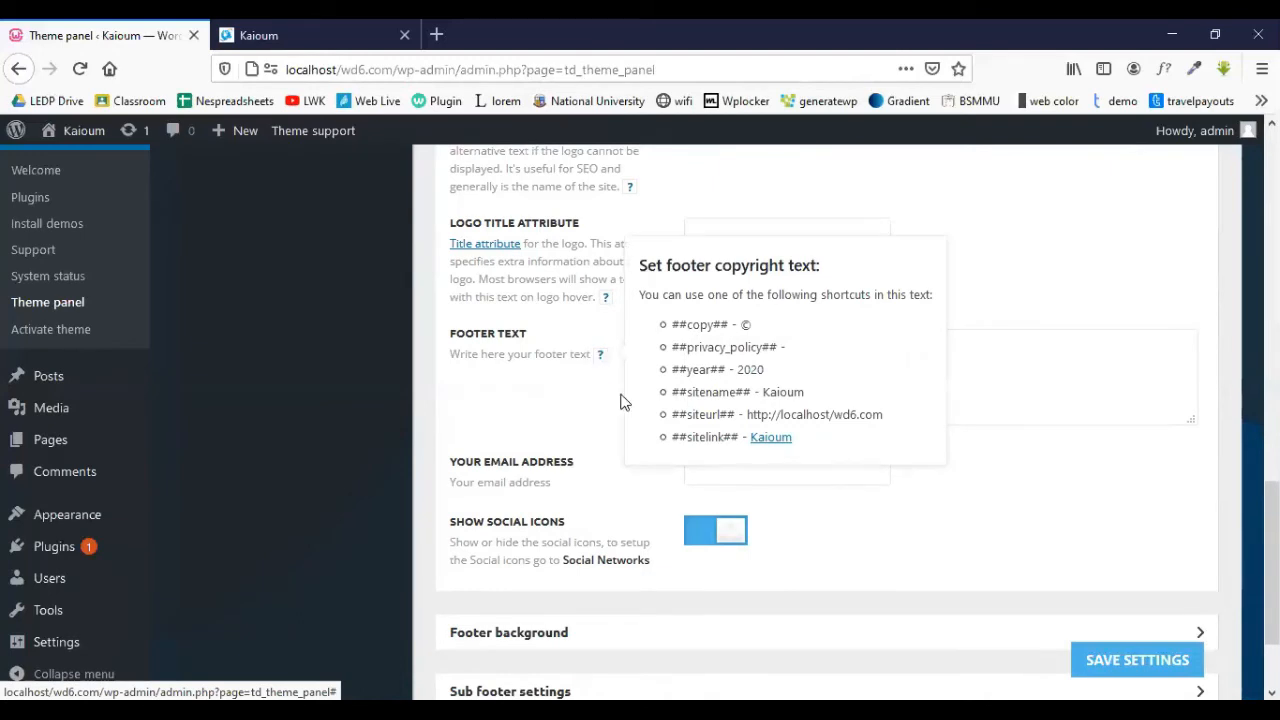
left_click(270, 37)
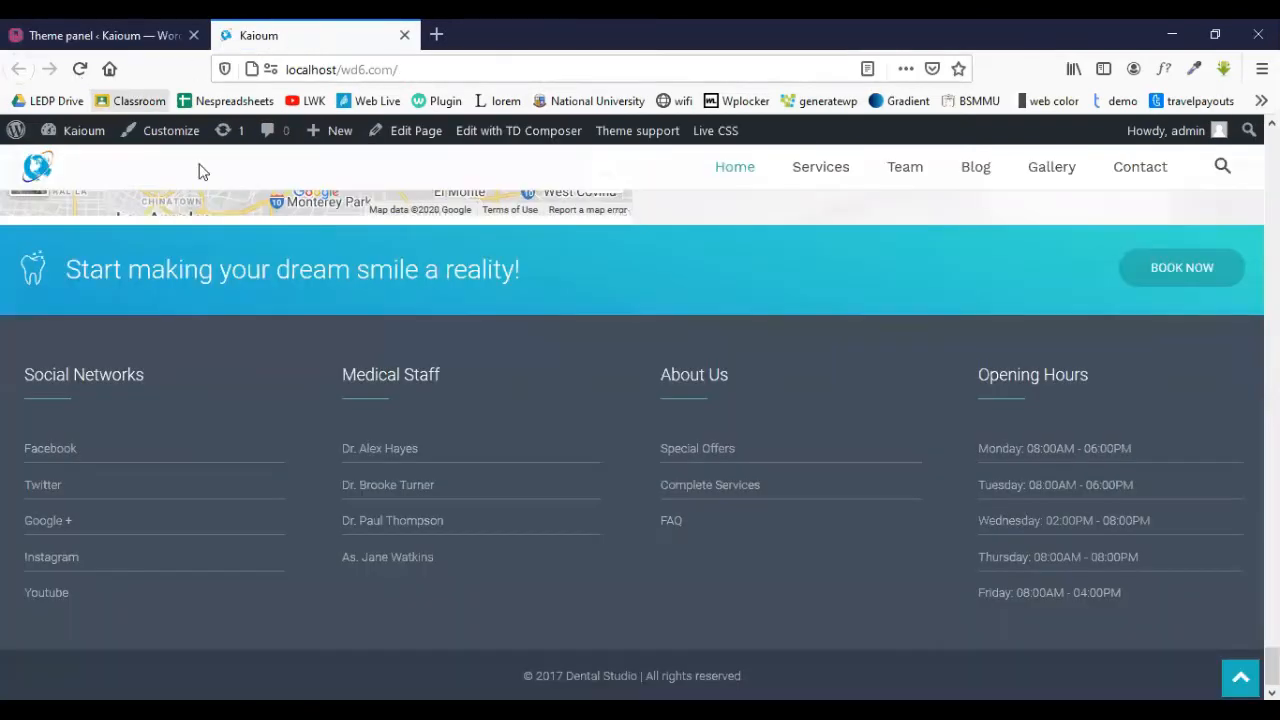
- Reload the live site to check its footer, then select the Theme panel's Footer Text line
left_click(454, 272)
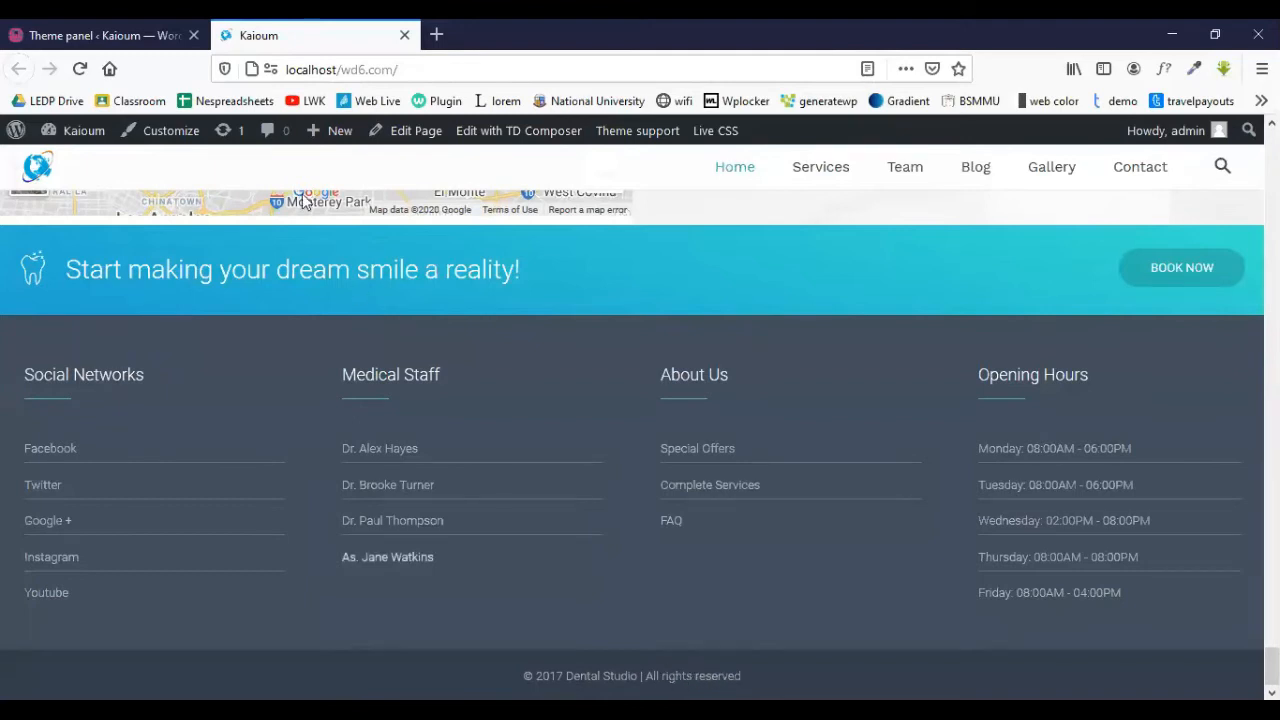
left_click(118, 30)
left_click_drag(995, 362, 656, 351)
key("ctrl+c")
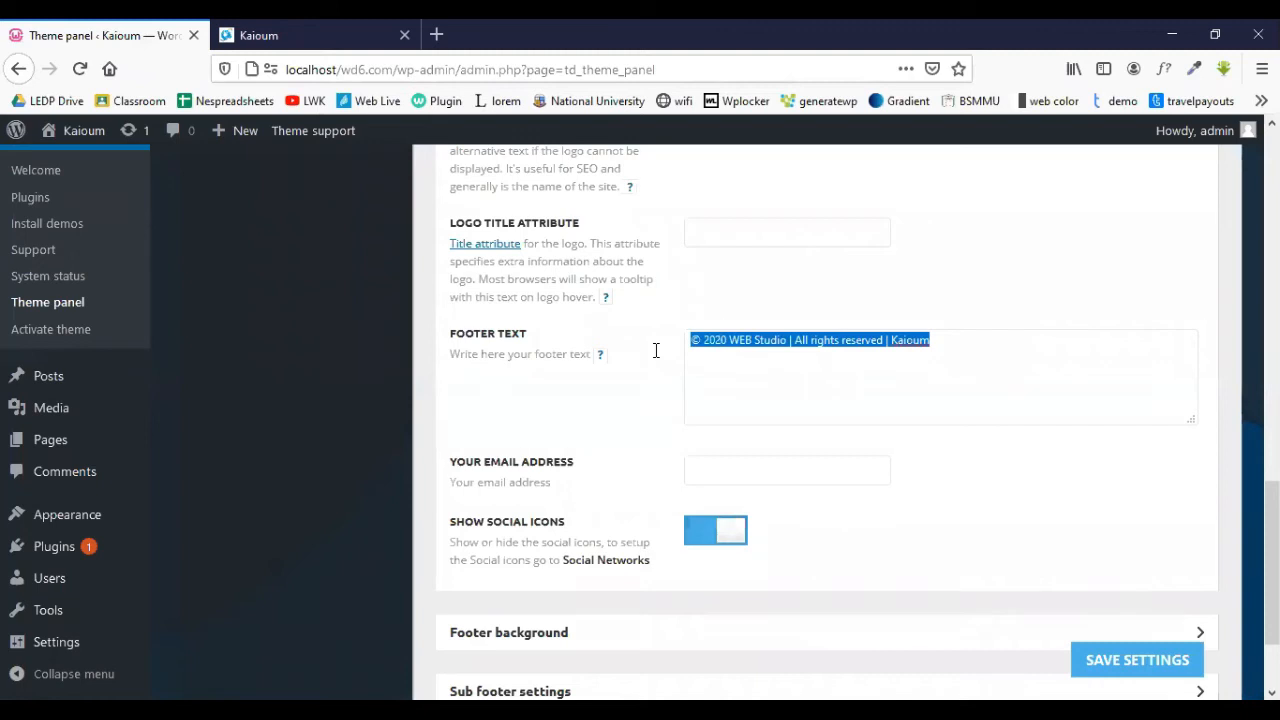
- Remove the copyright line from Footer Text and collapse Footer info content
key("BackSpace")
scroll(714, 329, "up", 2)
scroll(714, 329, "up", 5)
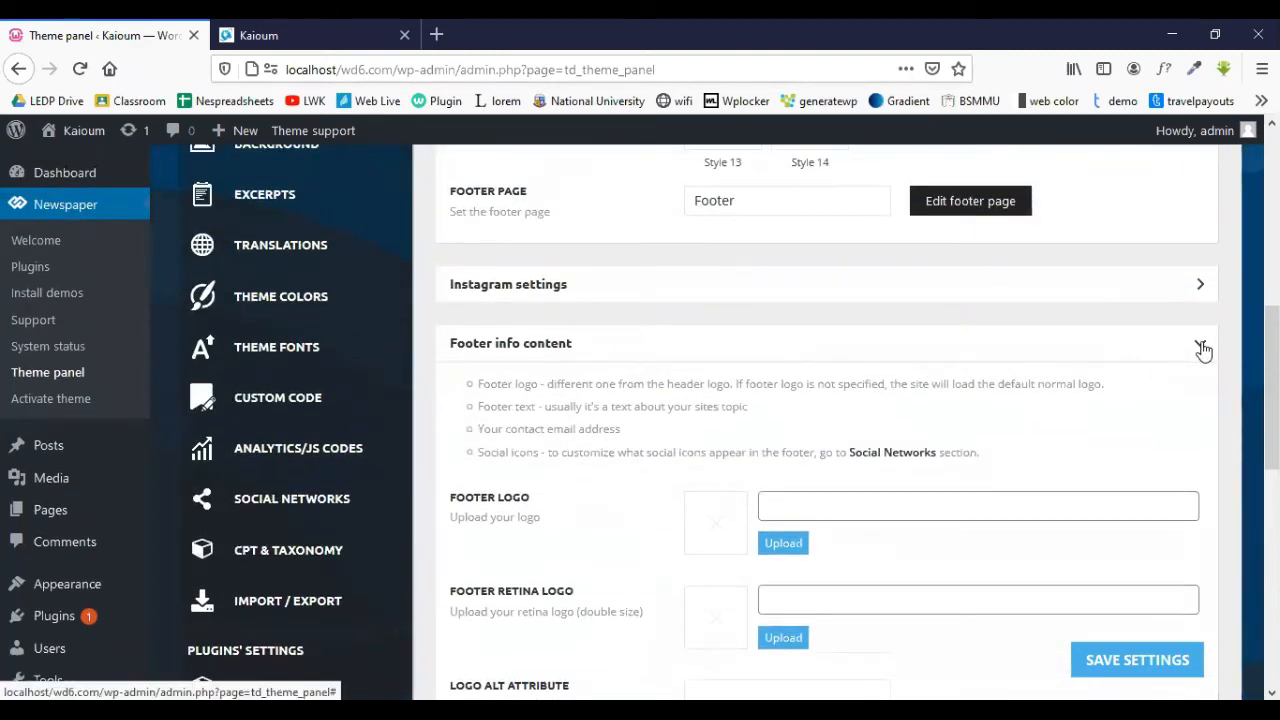
left_click(1178, 346)
- Paste the copyright line into the Sub footer's Footer Copyright Text and save
scroll(478, 333, "down", 2)
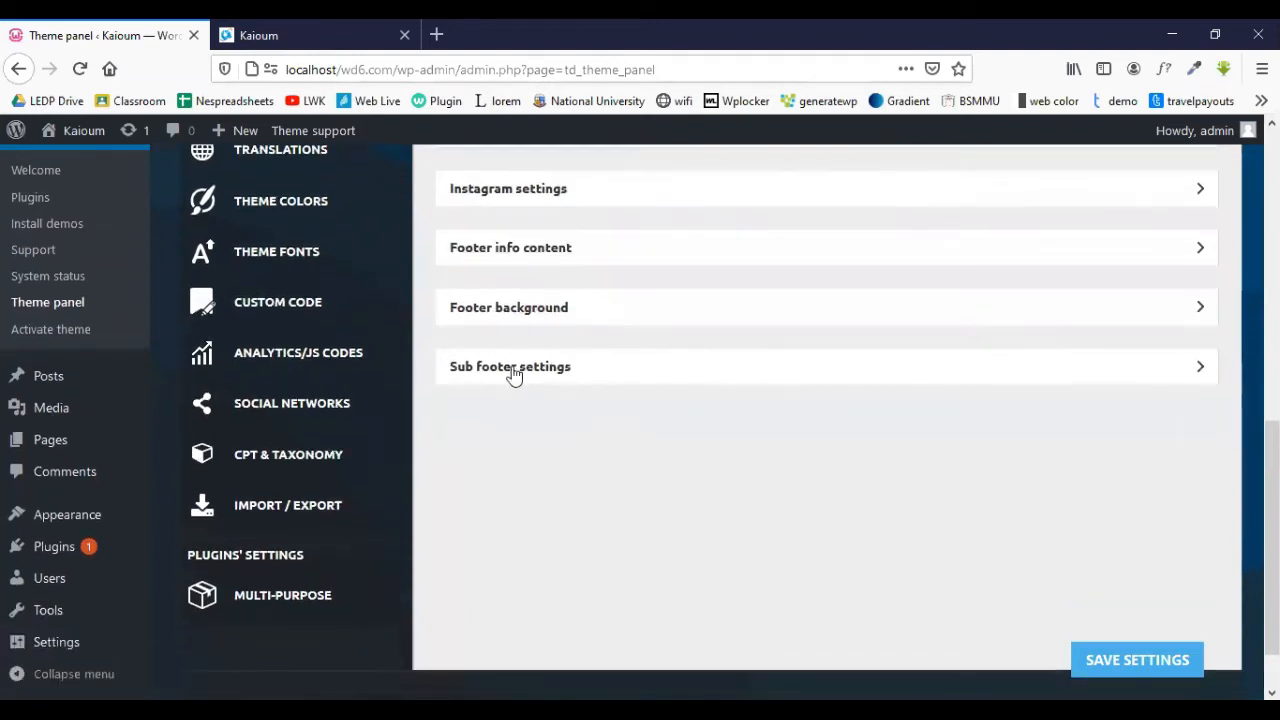
left_click(578, 371)
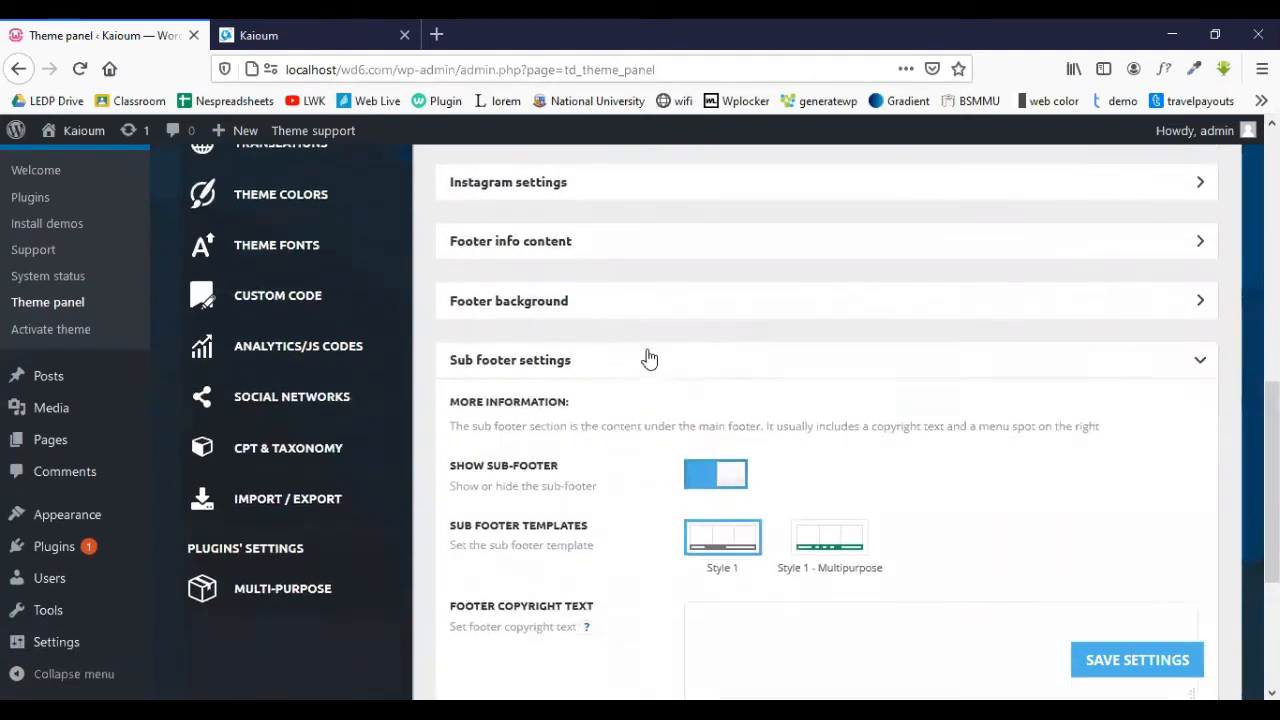
scroll(648, 357, "down", 3)
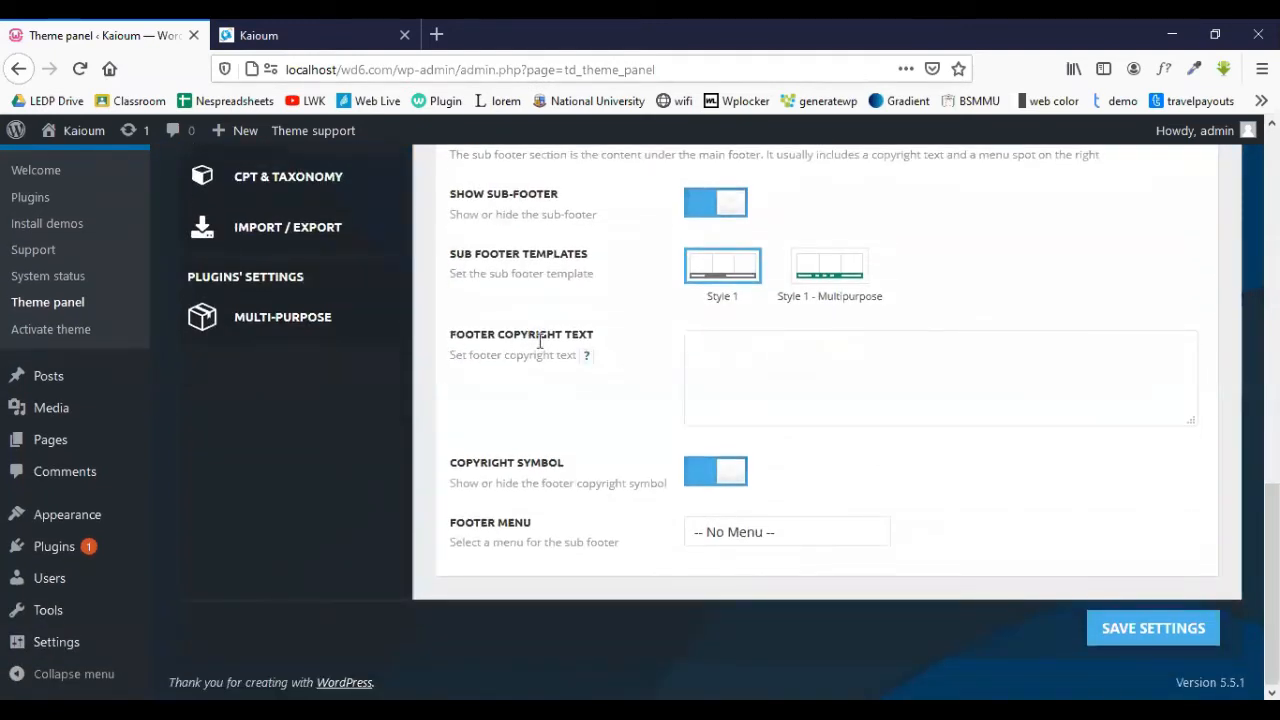
scroll(540, 345, "up", 1)
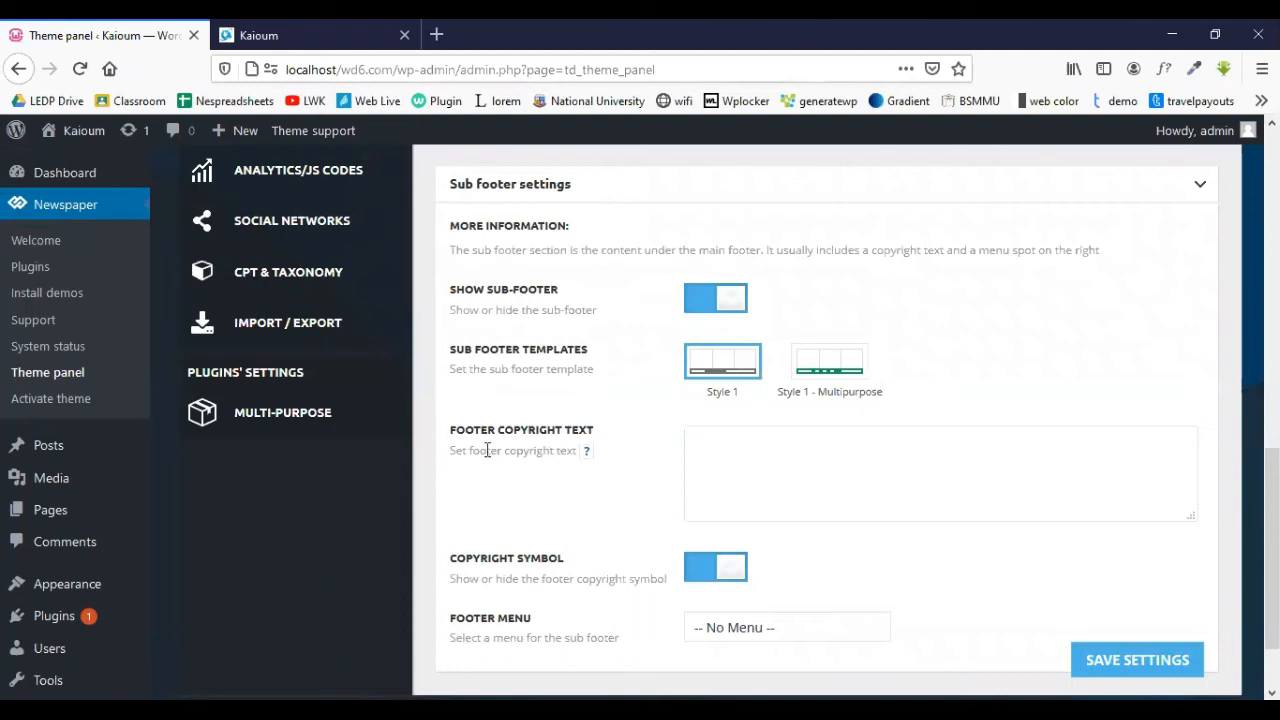
mouse_move(588, 452)
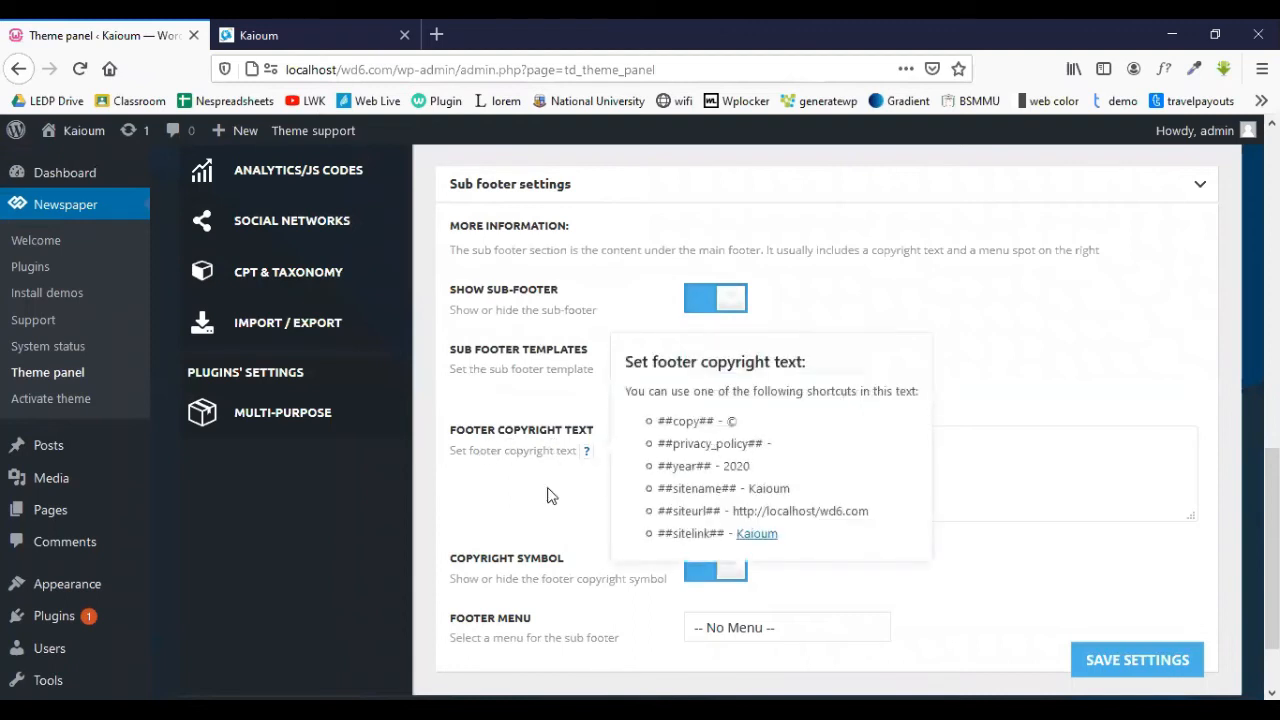
left_click(939, 463)
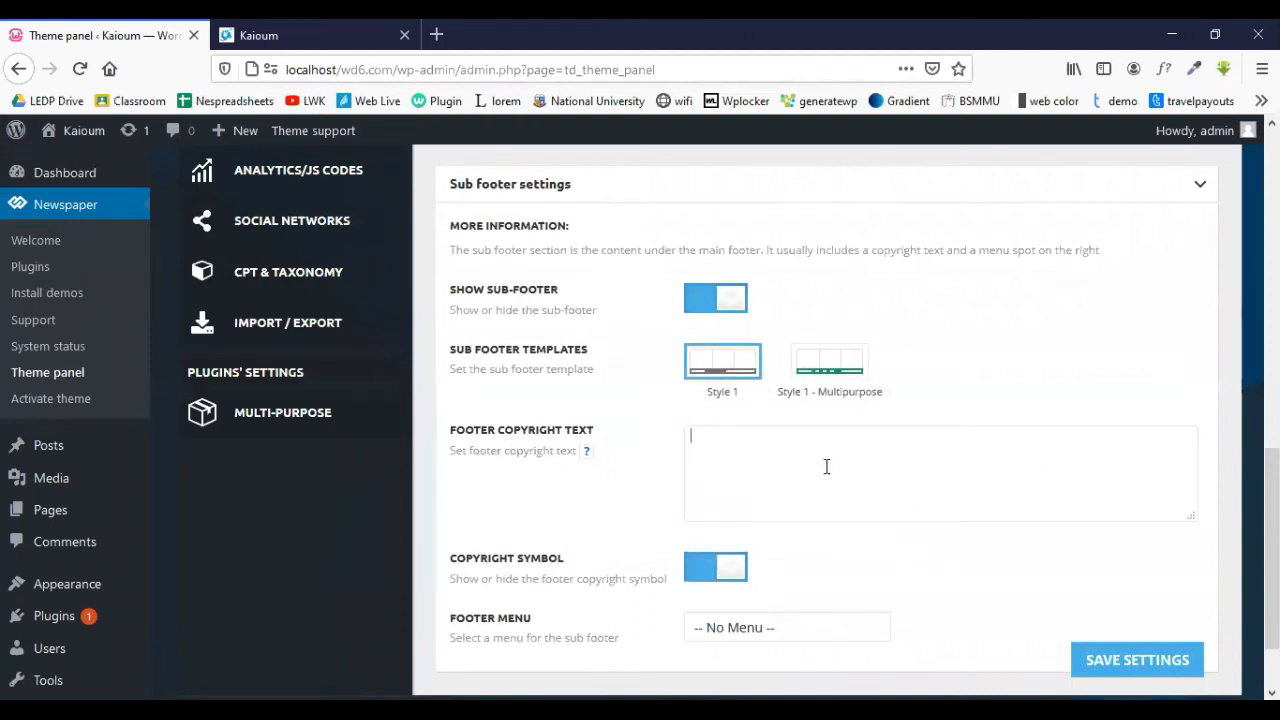
key("ctrl+v")
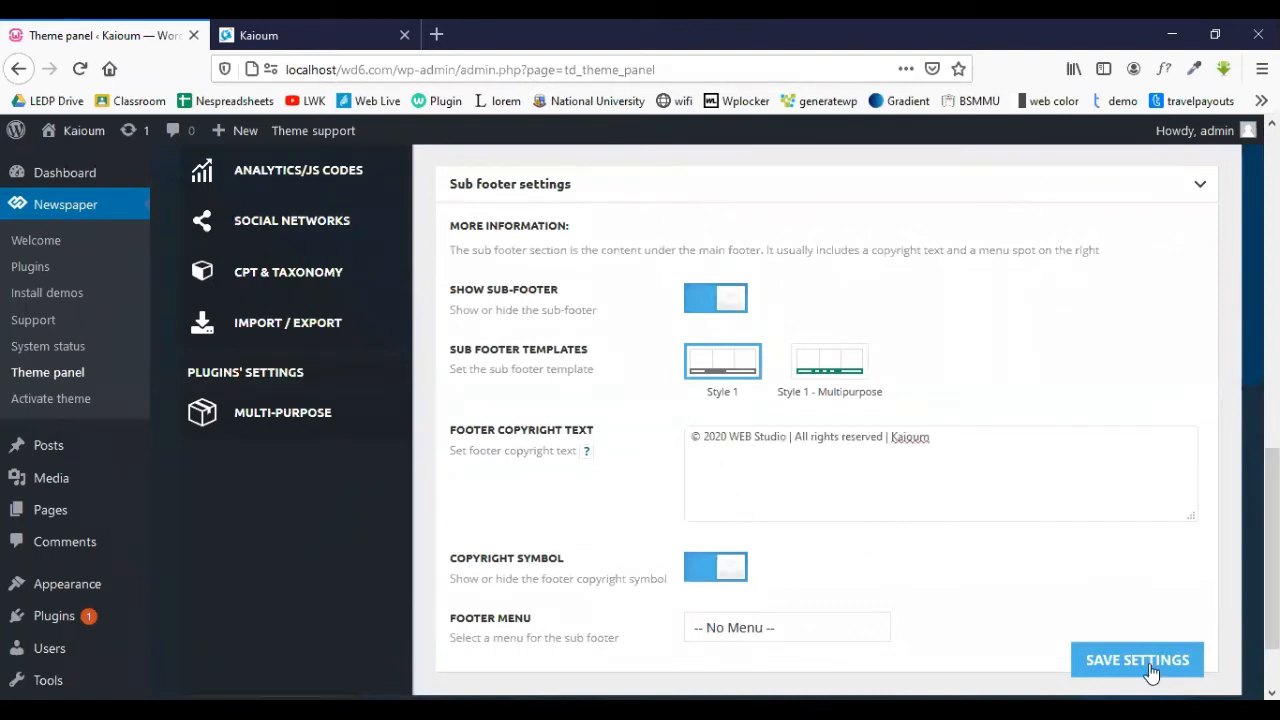
left_click(1155, 660)
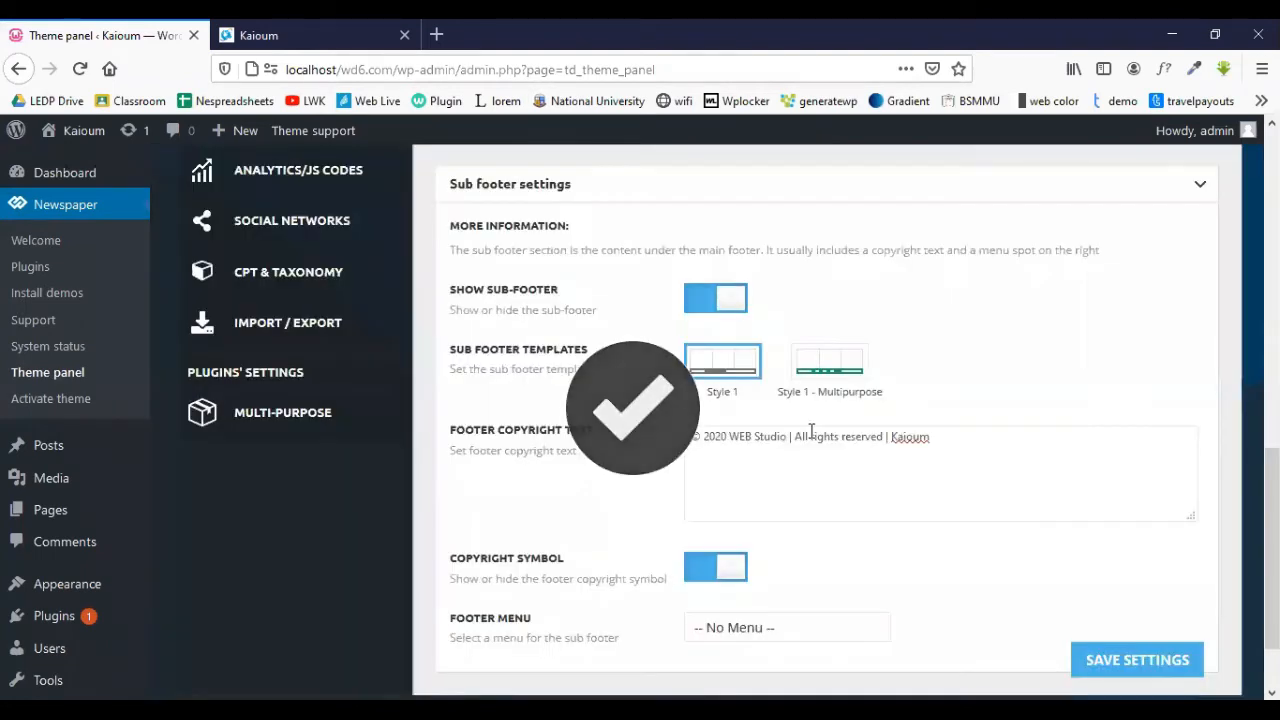
left_click(300, 35)
- Reload the live site and check that its footer still reads '© 2017 Dental Studio'
left_click(79, 69)
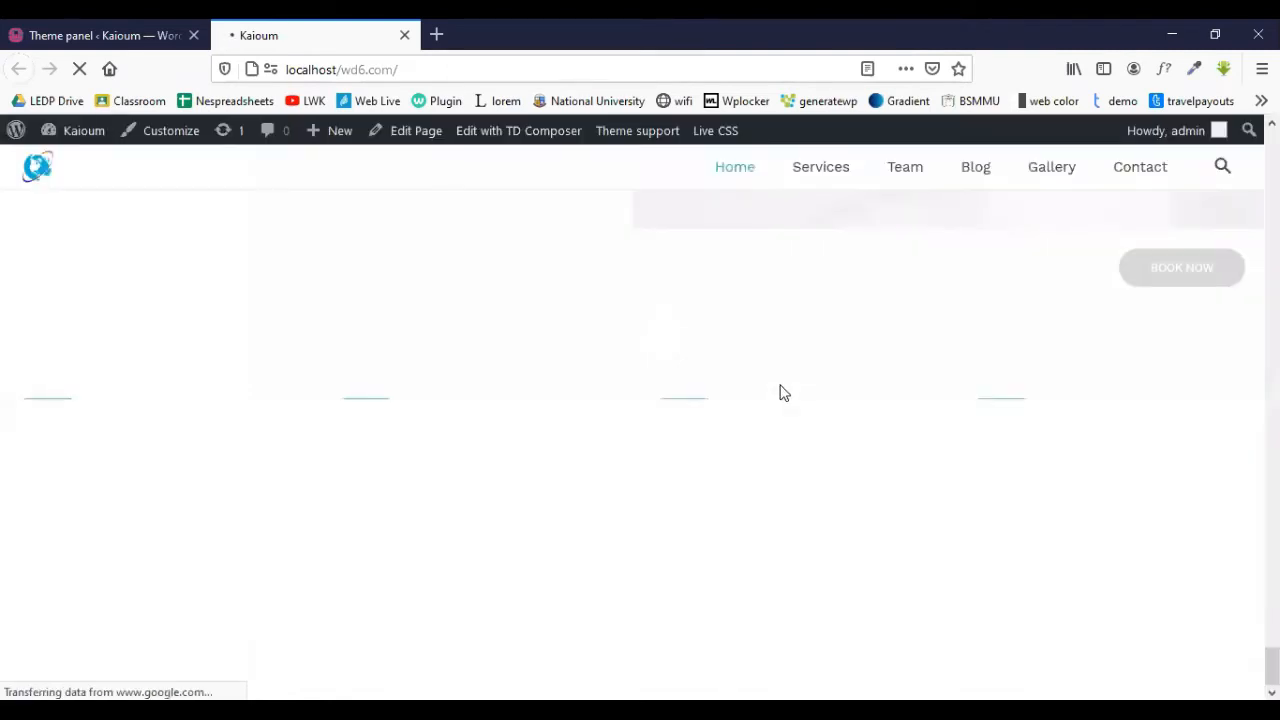
scroll(1220, 198, "up", 5)
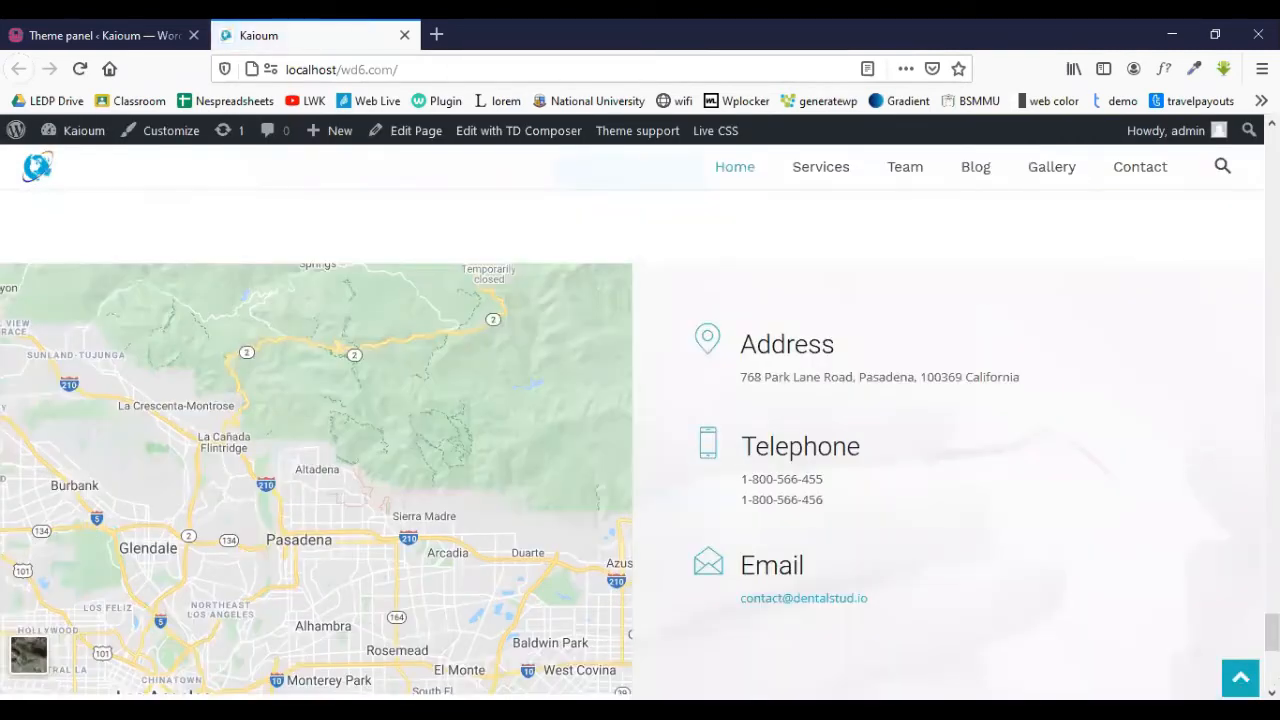
scroll(515, 693, "down", 5)
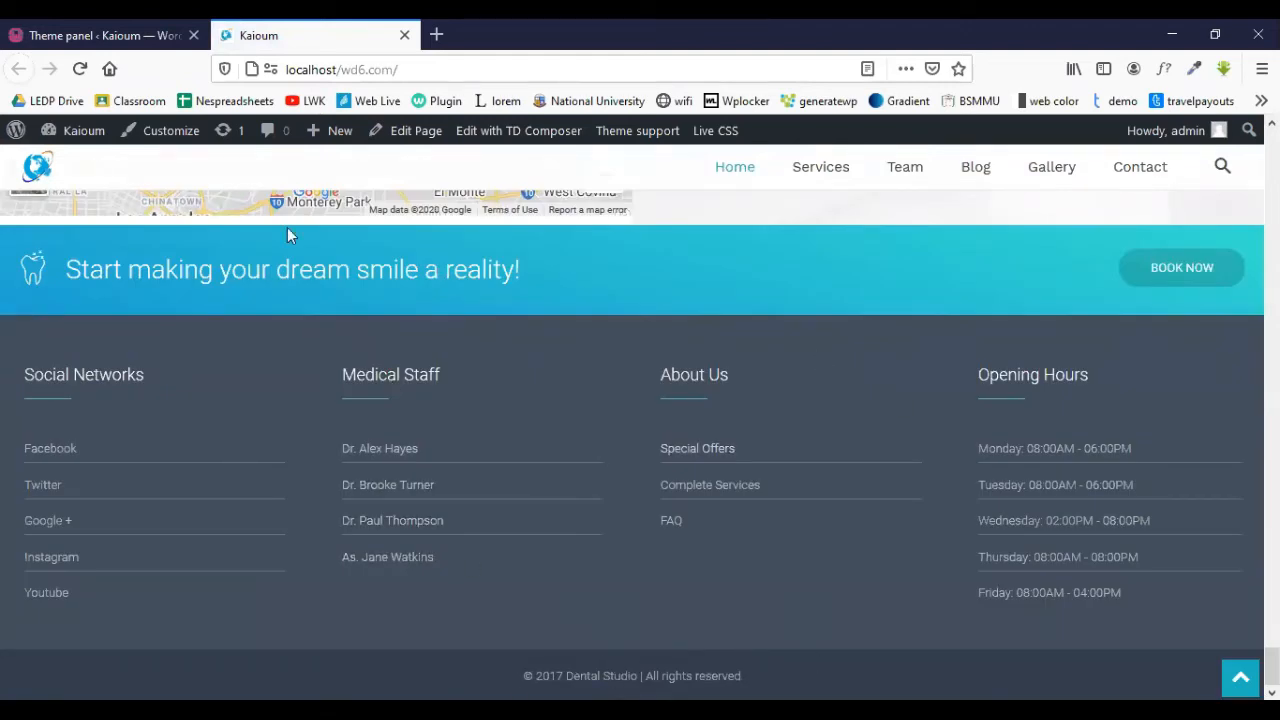
- Review the Theme panel's Footer and Sub footer settings, ending at the top
left_click(110, 32)
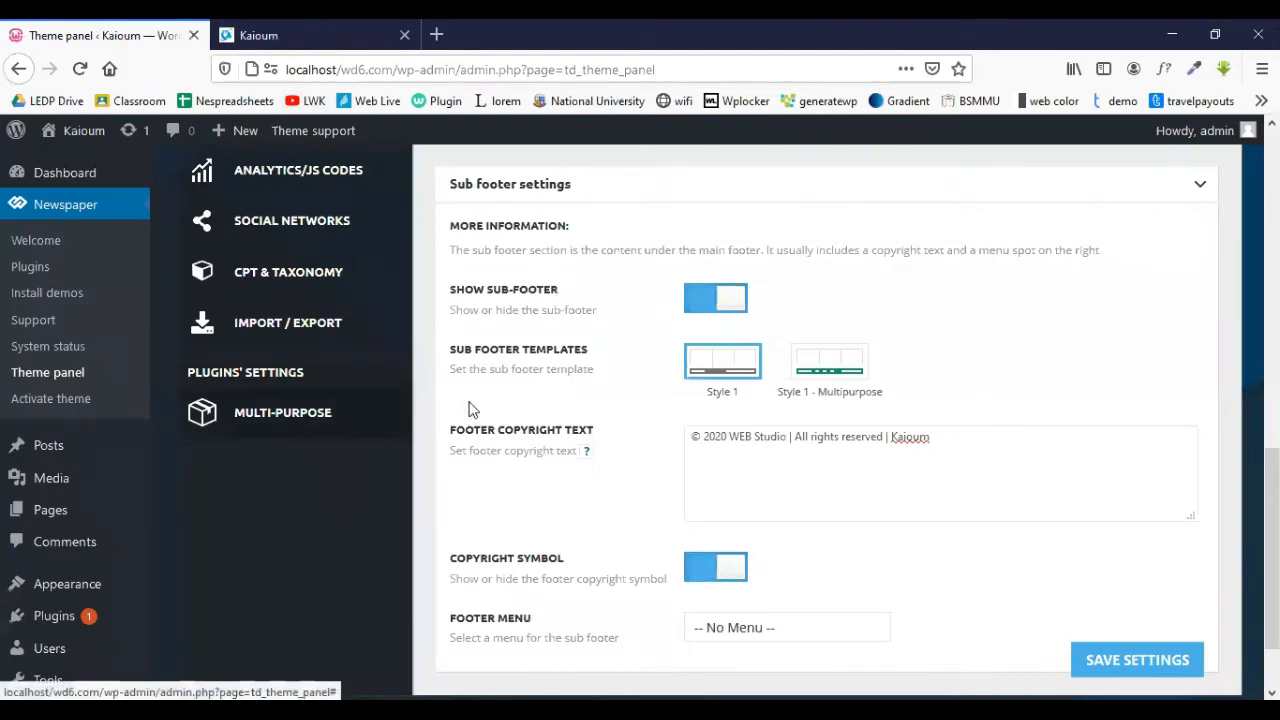
scroll(630, 420, "up", 5)
scroll(628, 420, "down", 3)
scroll(628, 420, "up", 3)
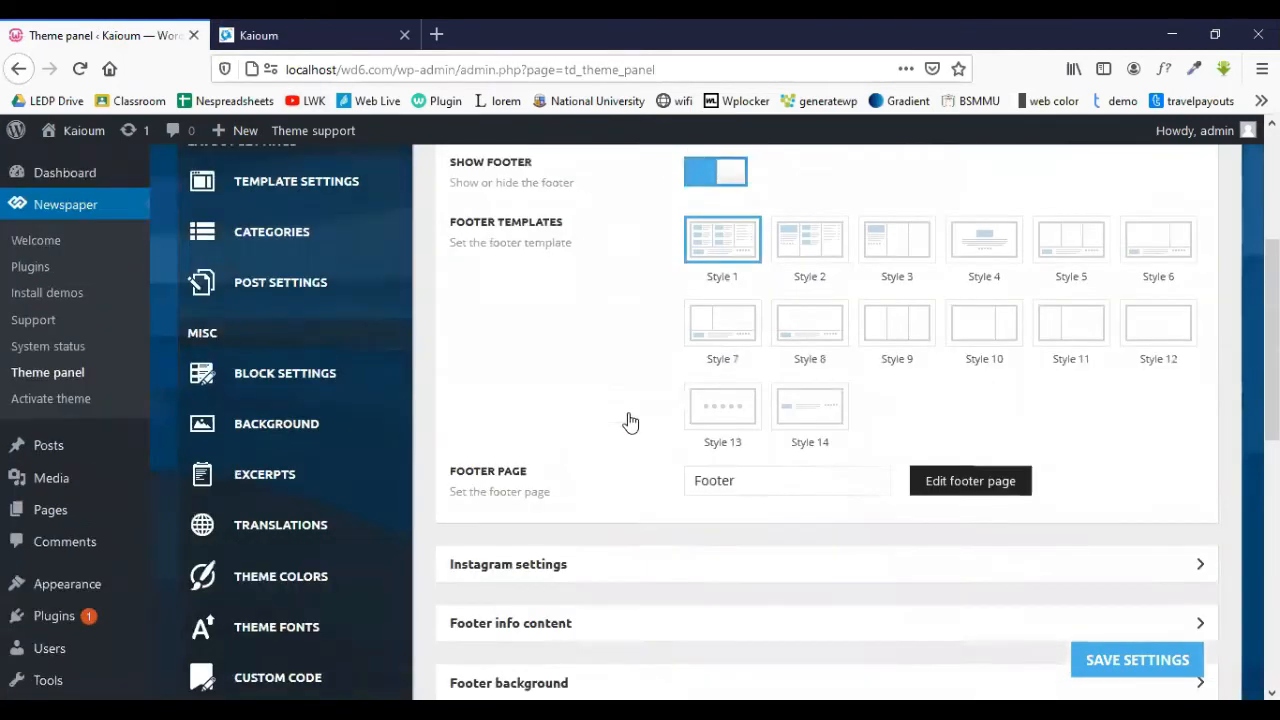
scroll(628, 420, "down", 3)
scroll(586, 492, "down", 3)
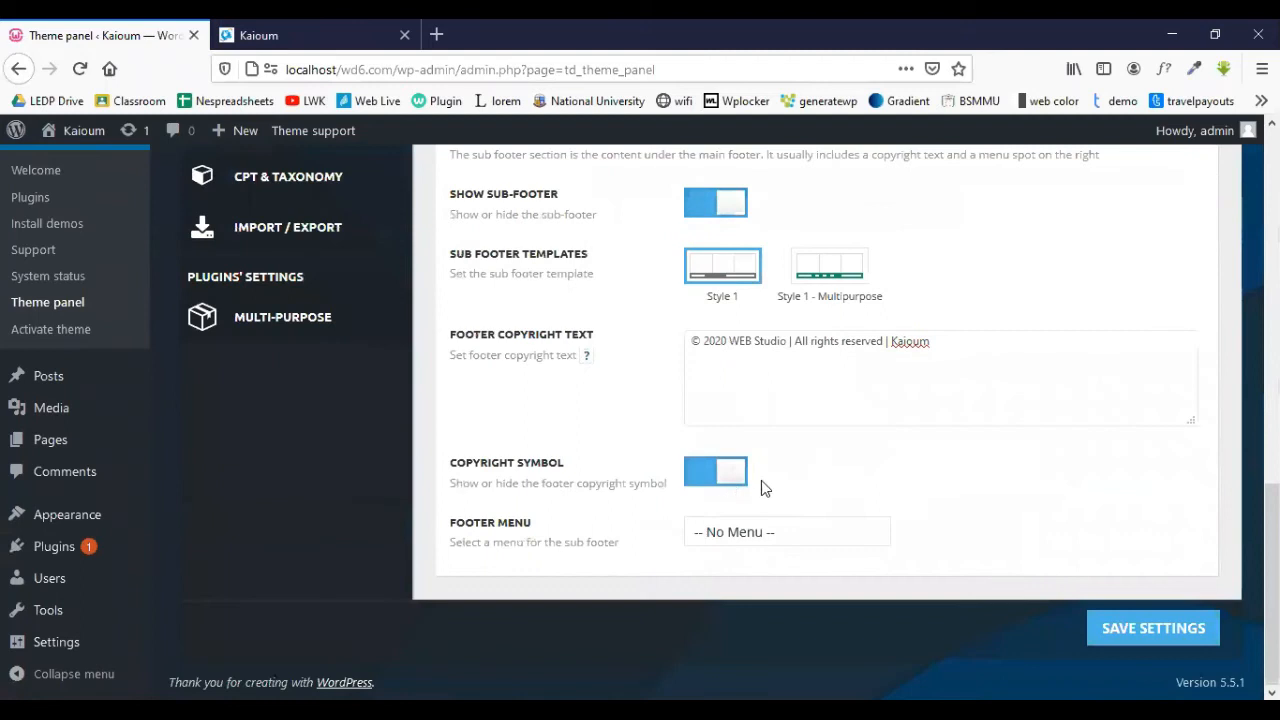
scroll(620, 350, "up", 8)
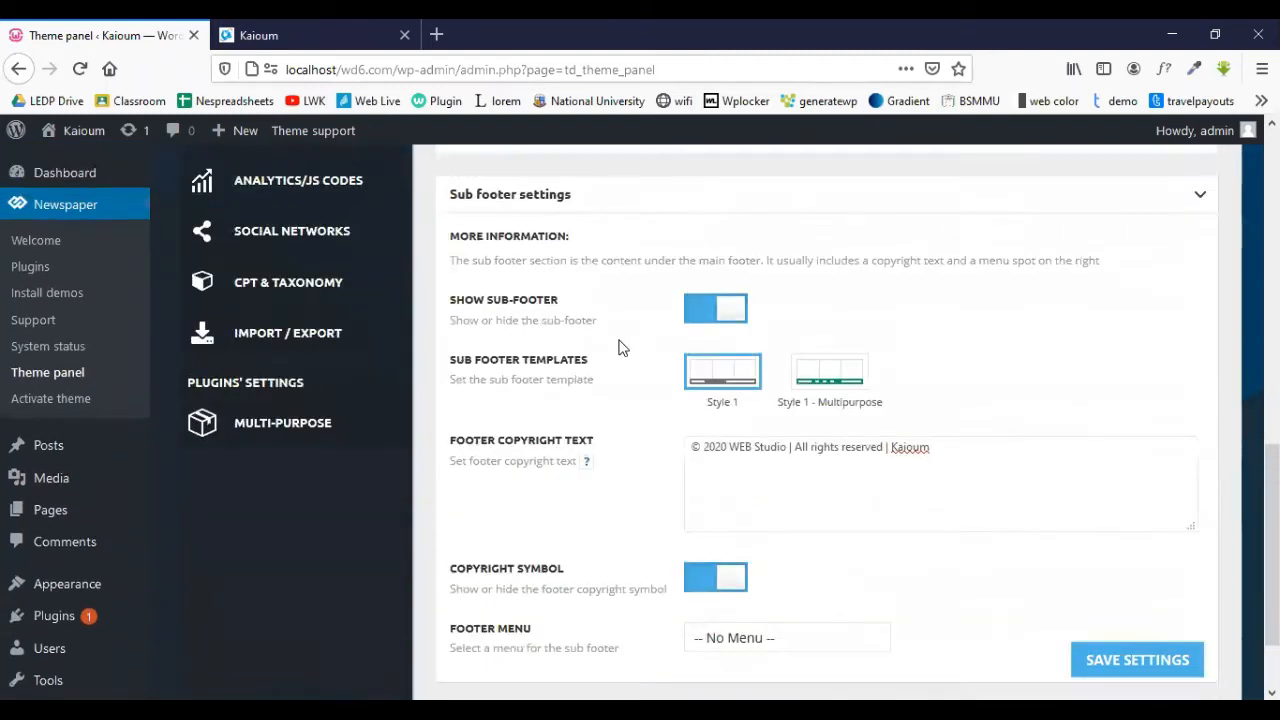
scroll(626, 348, "up", 2)
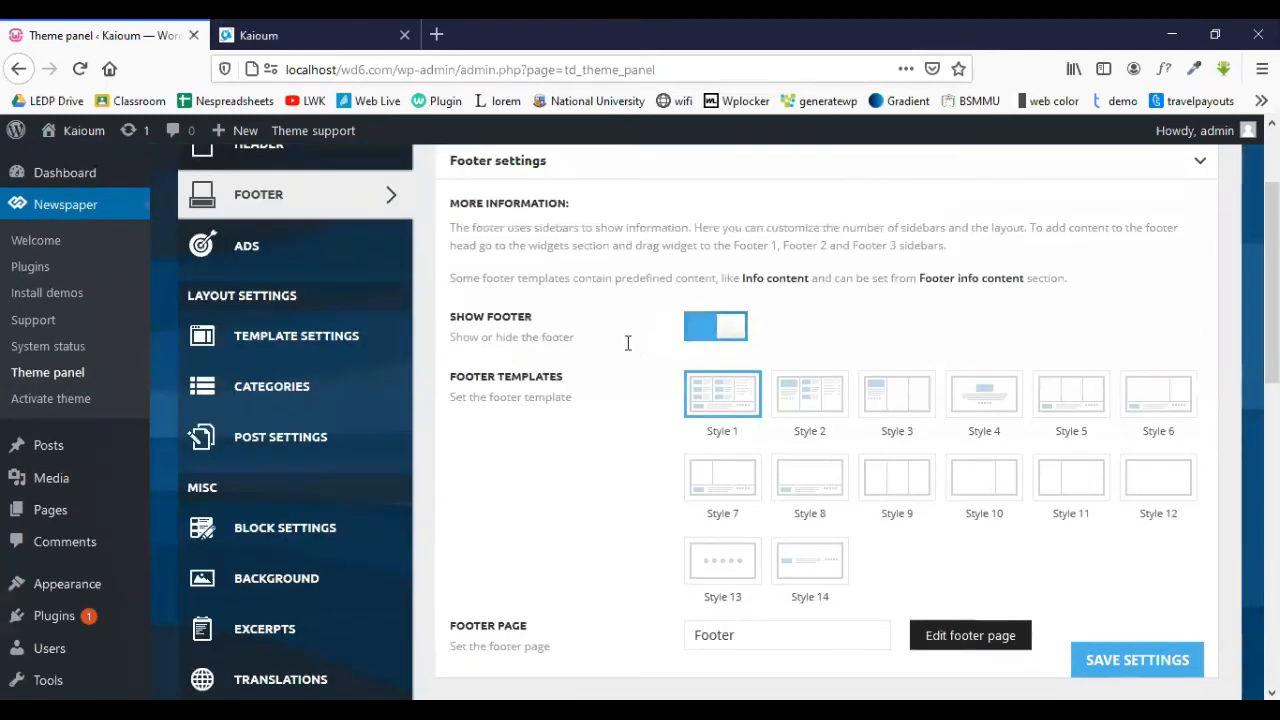
scroll(631, 351, "up", 2)
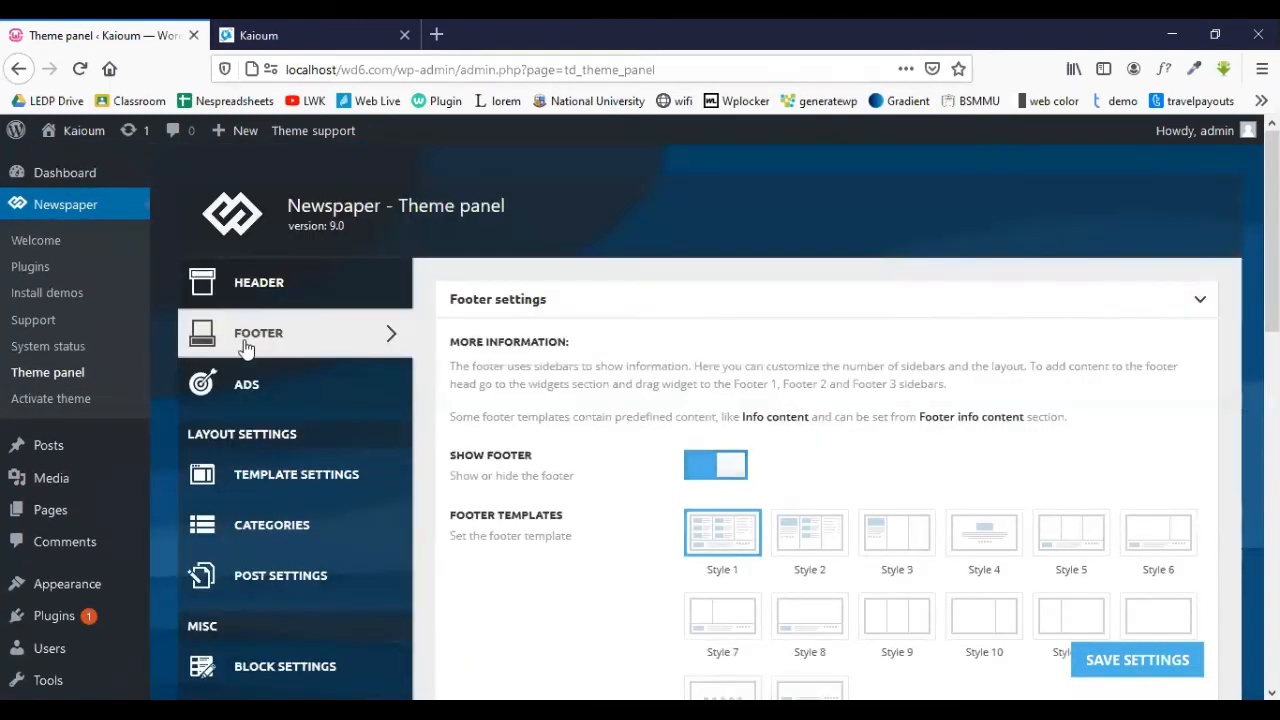
- Open the Newspaper Welcome page in a new tab and switch to it
right_click(36, 241)
left_click(90, 254)
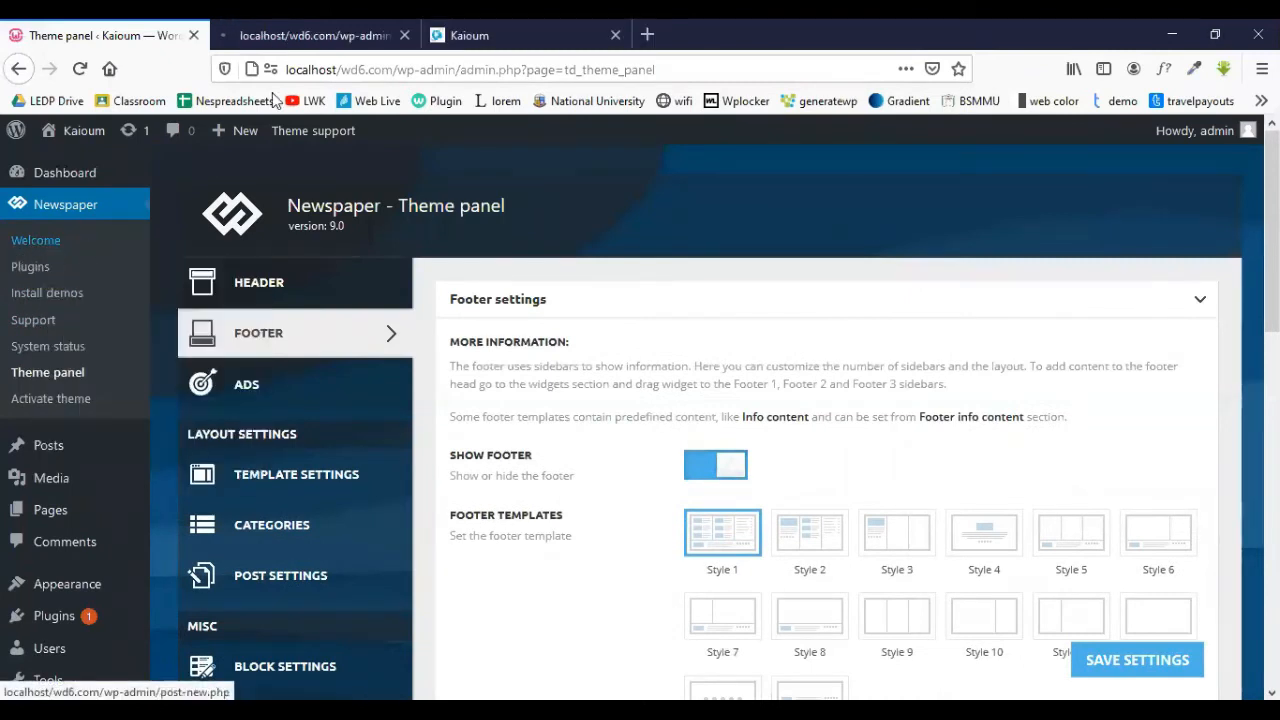
left_click(289, 35)
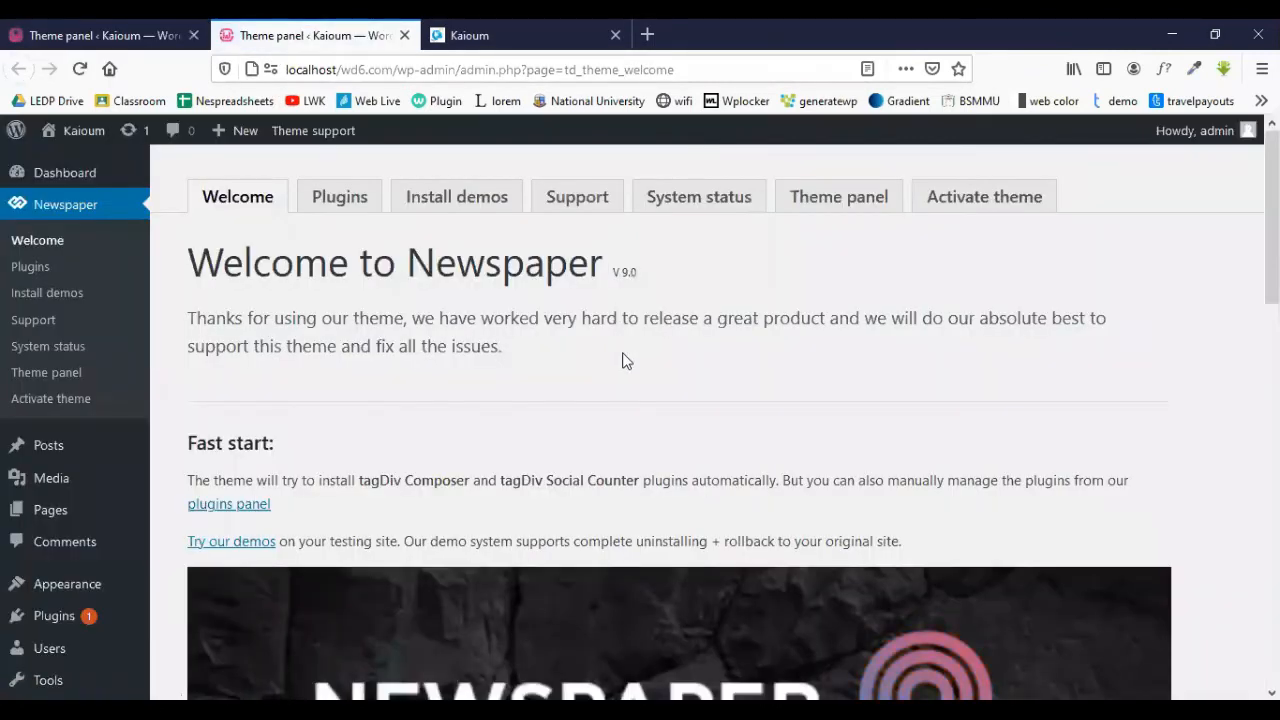
- Scroll to the Docs and learning card and open the theme documentation in a new tab
scroll(627, 373, "down", 2)
scroll(627, 373, "down", 6)
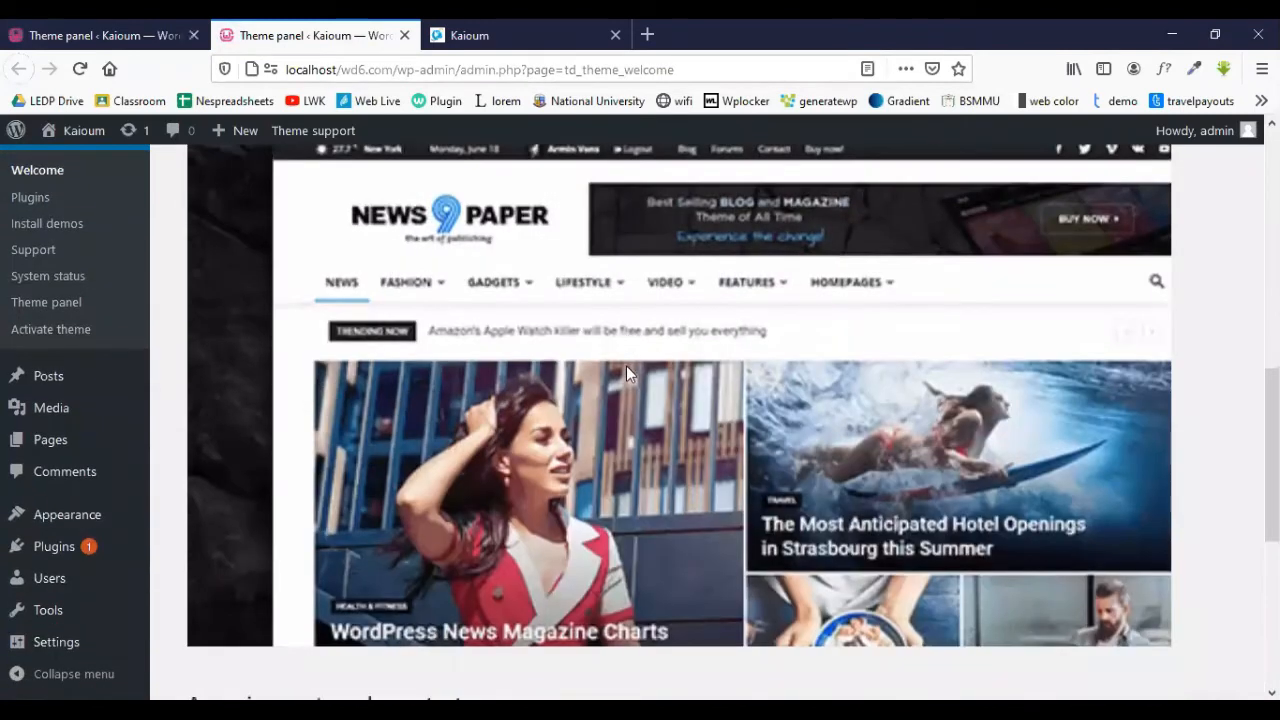
scroll(626, 370, "down", 5)
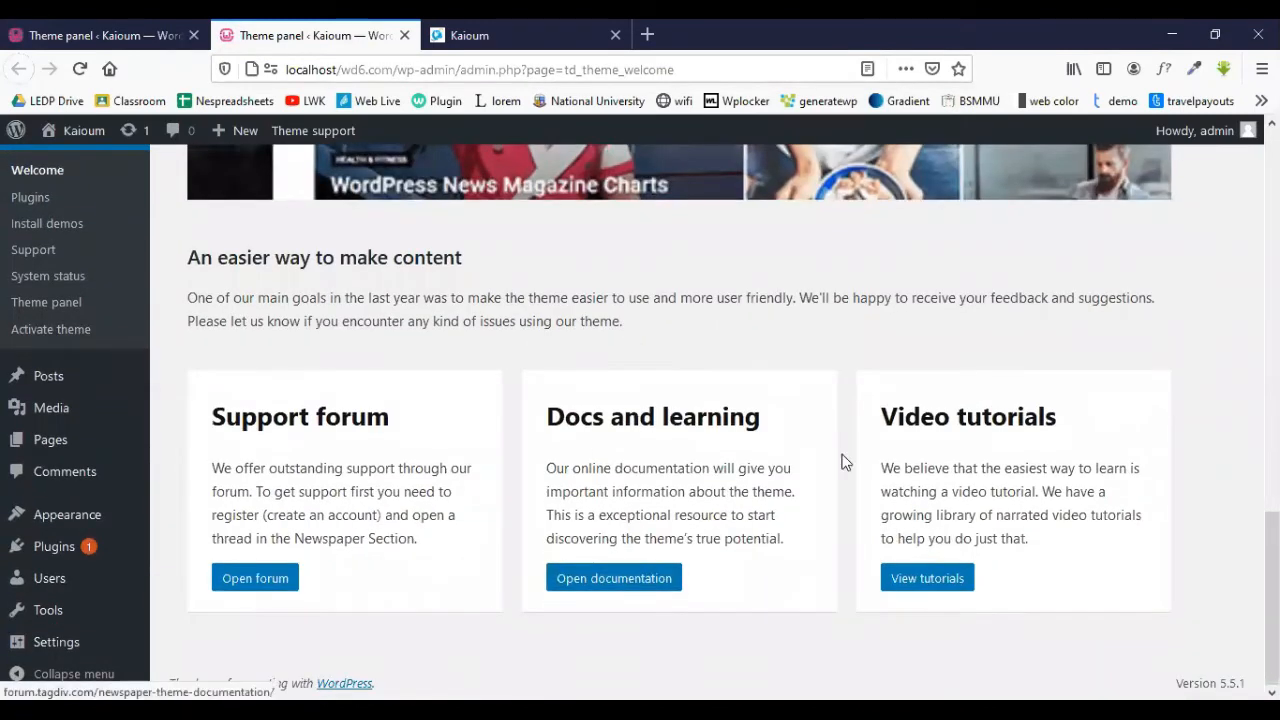
right_click(597, 582)
left_click(597, 582)
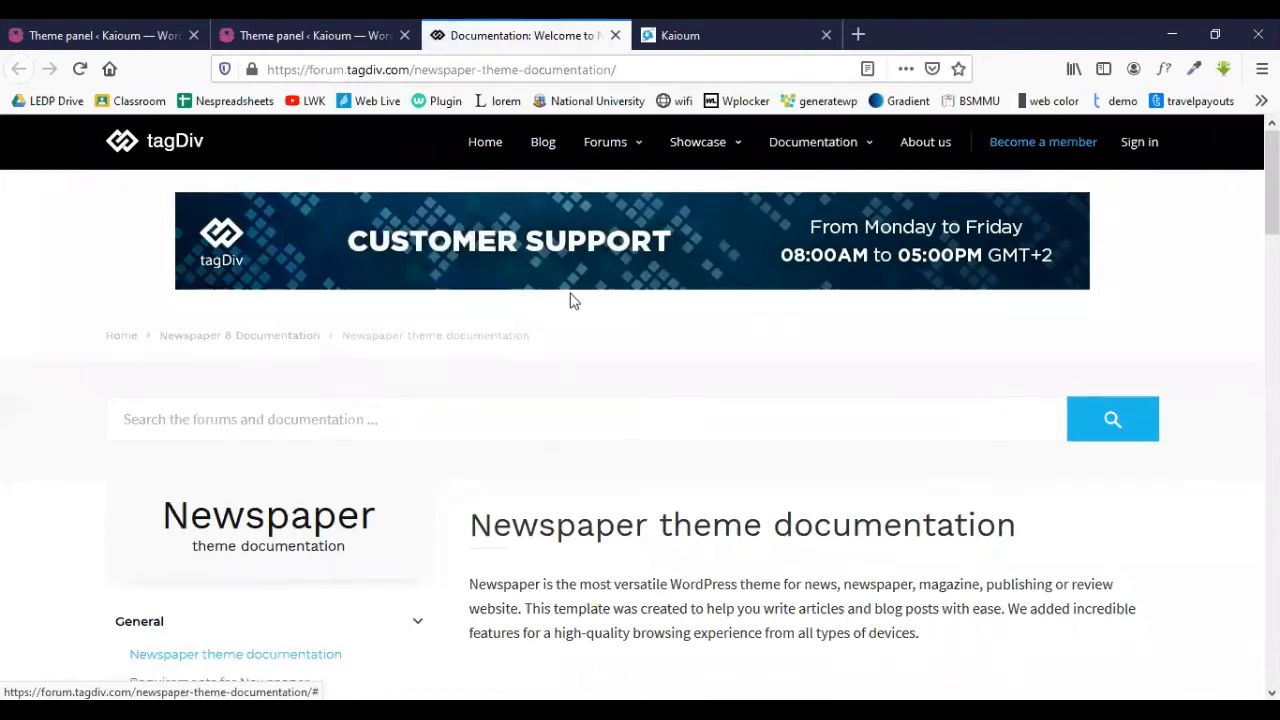
- Expand the Footer topic in the Newspaper documentation menu
scroll(478, 288, "down", 4)
scroll(183, 386, "down", 2)
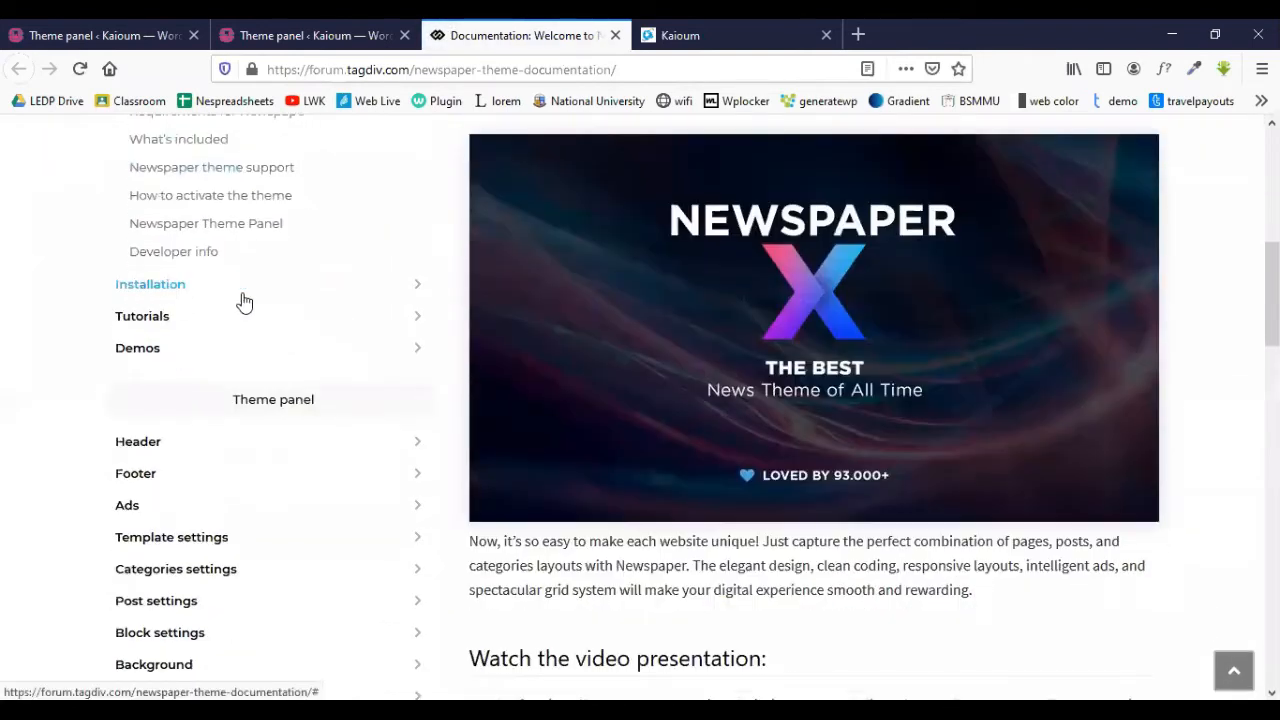
scroll(138, 442, "down", 1)
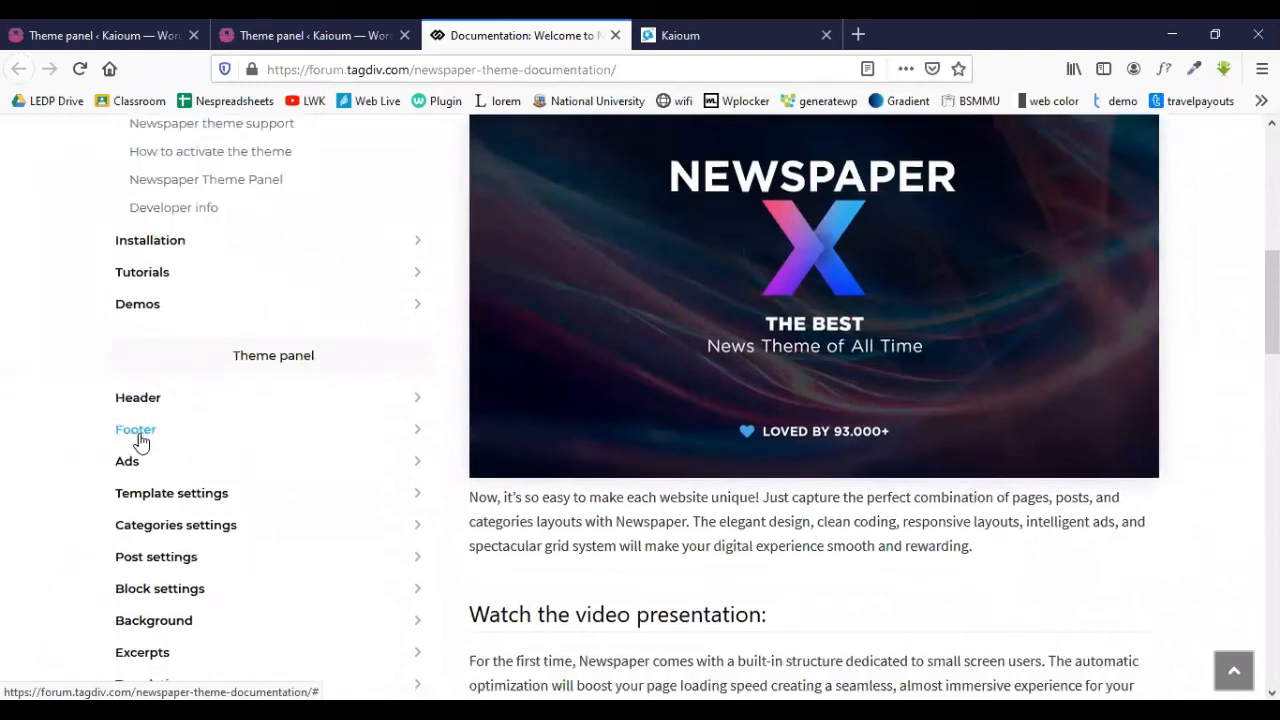
scroll(150, 575, "down", 3)
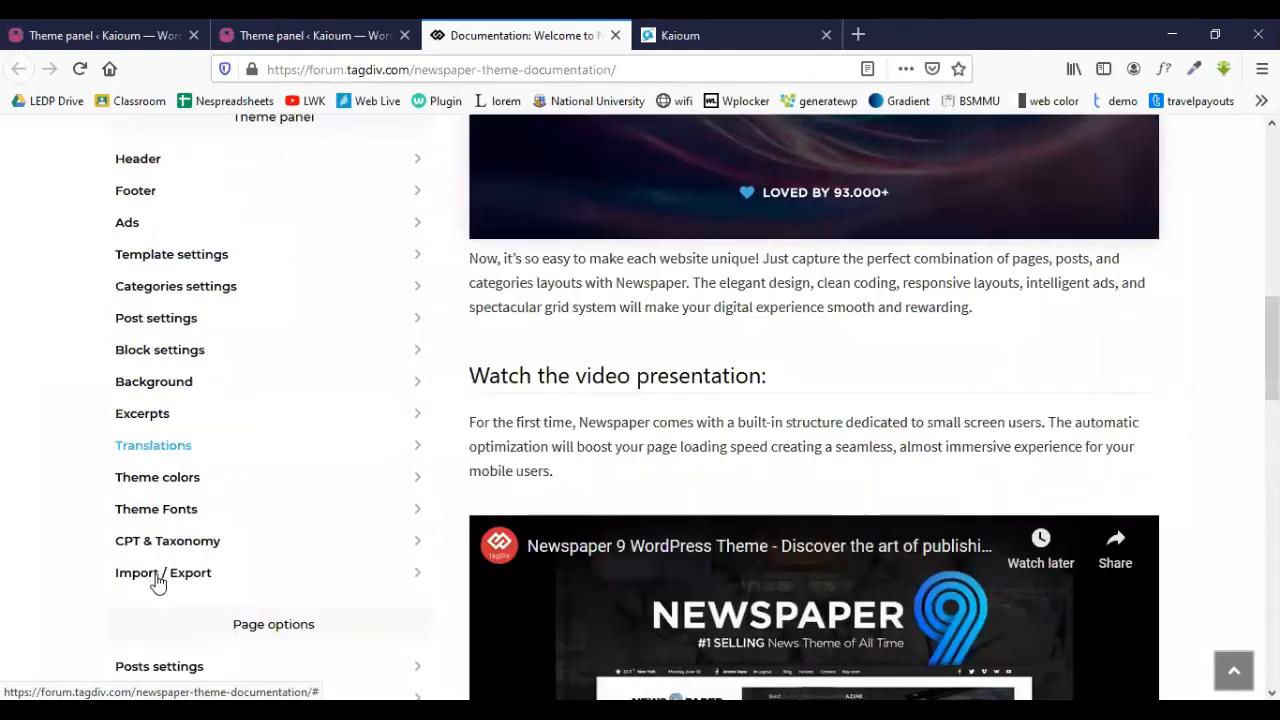
scroll(163, 330, "up", 1)
scroll(163, 320, "up", 1)
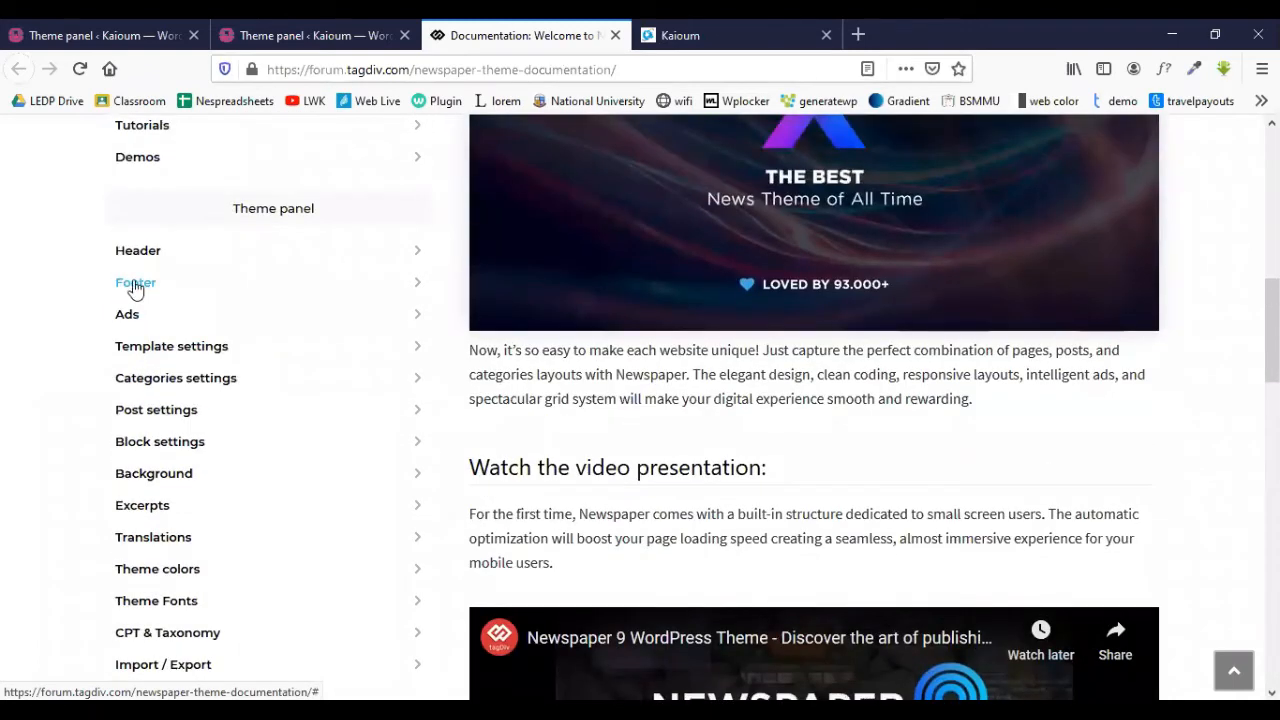
left_click(136, 285)
- Open the Footer templates documentation article
scroll(294, 306, "up", 3)
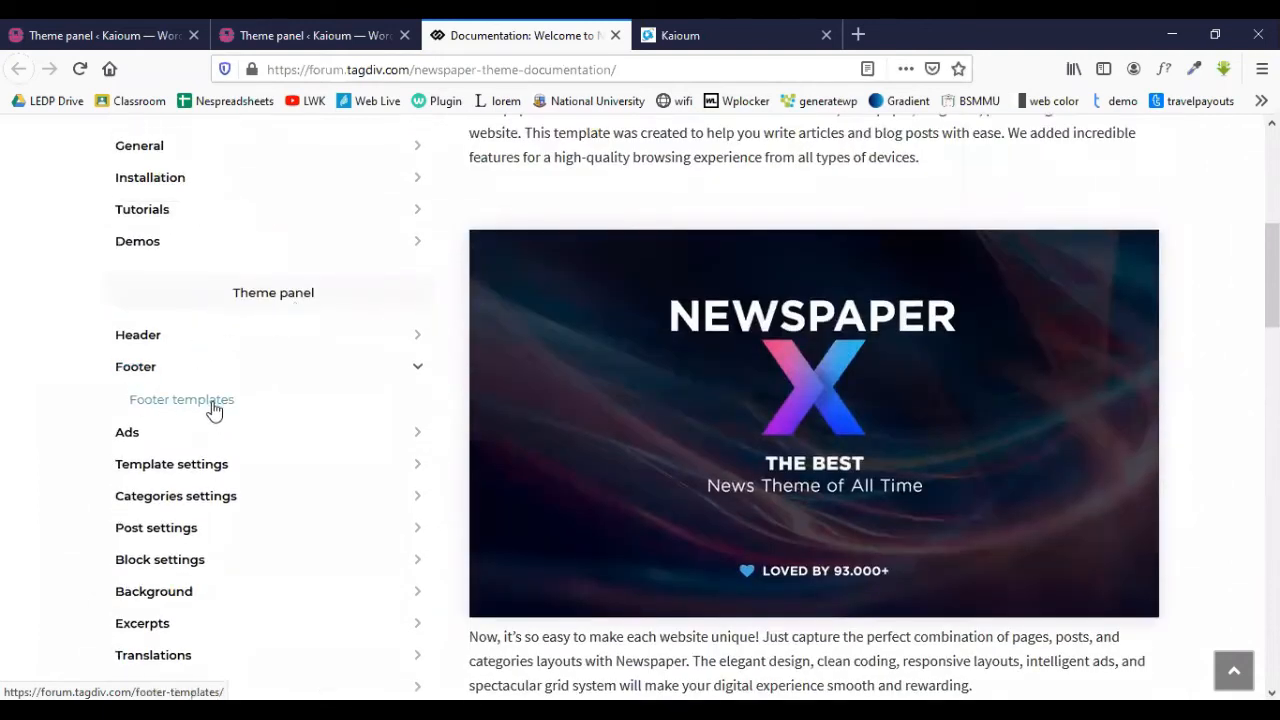
scroll(686, 400, "up", 2)
scroll(680, 295, "down", 1)
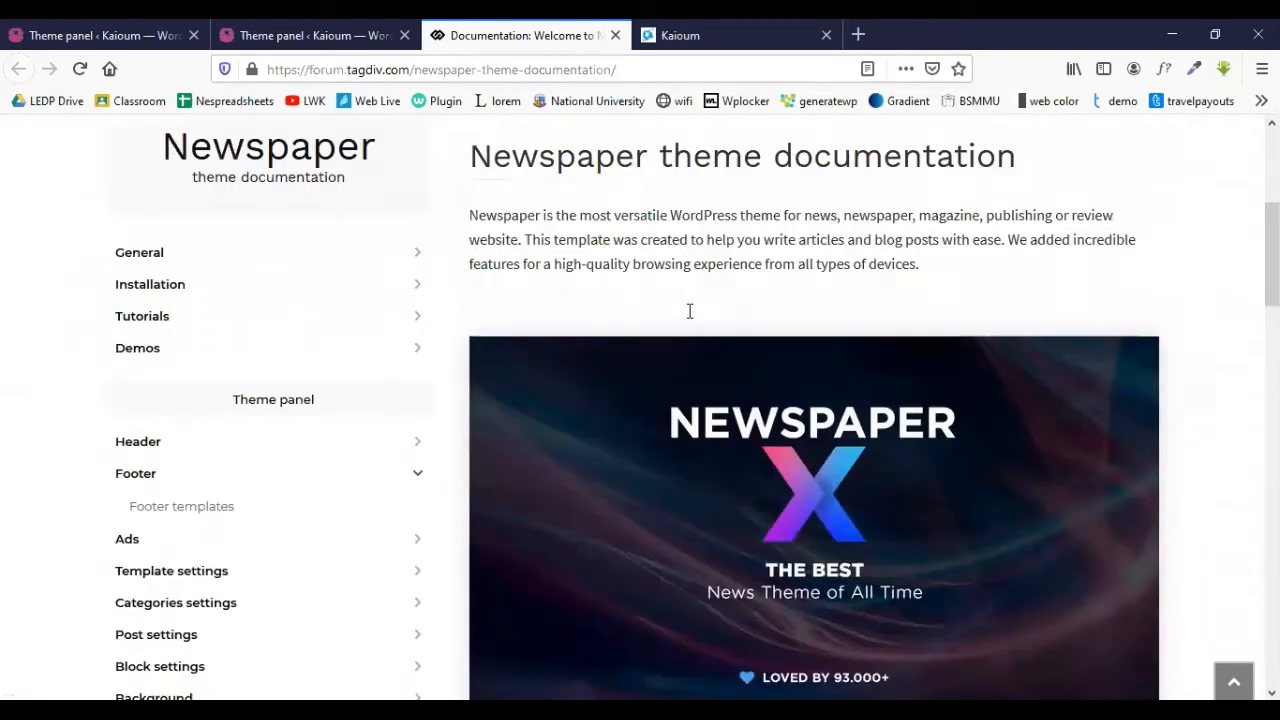
scroll(689, 311, "down", 2)
scroll(690, 316, "down", 3)
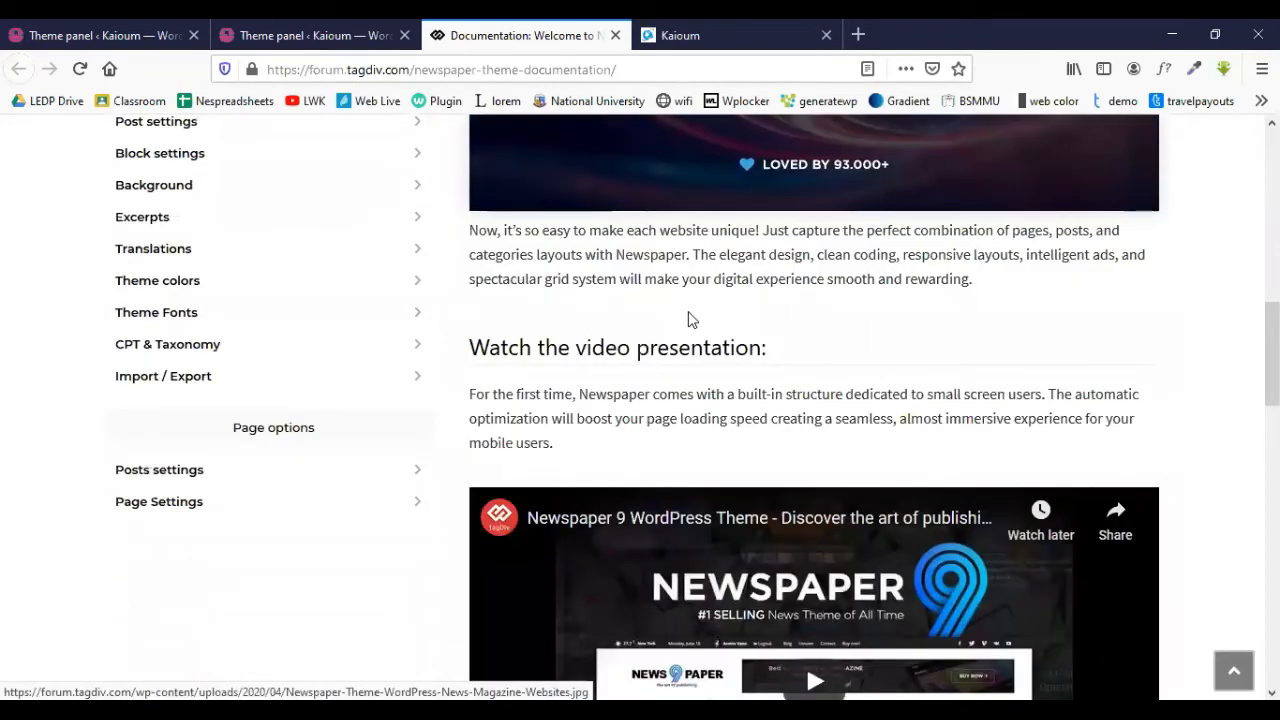
scroll(688, 318, "down", 7)
scroll(689, 318, "up", 9)
left_click(157, 303)
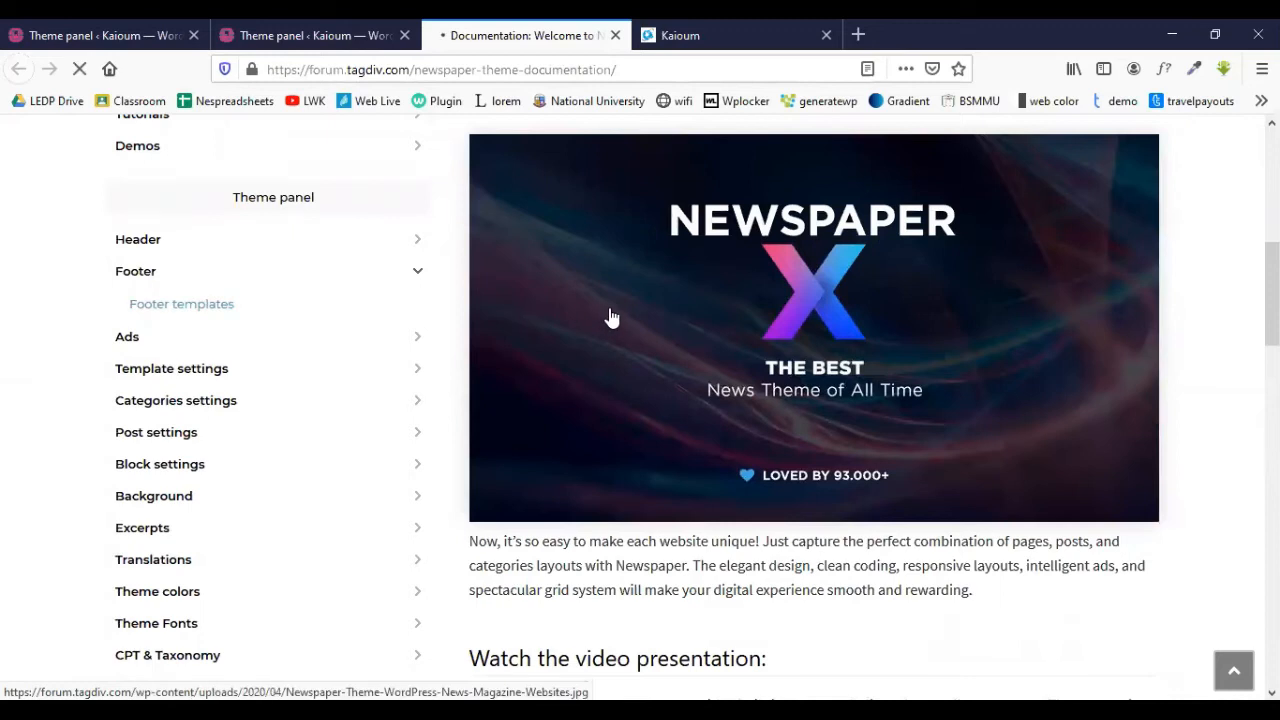
scroll(534, 400, "down", 2)
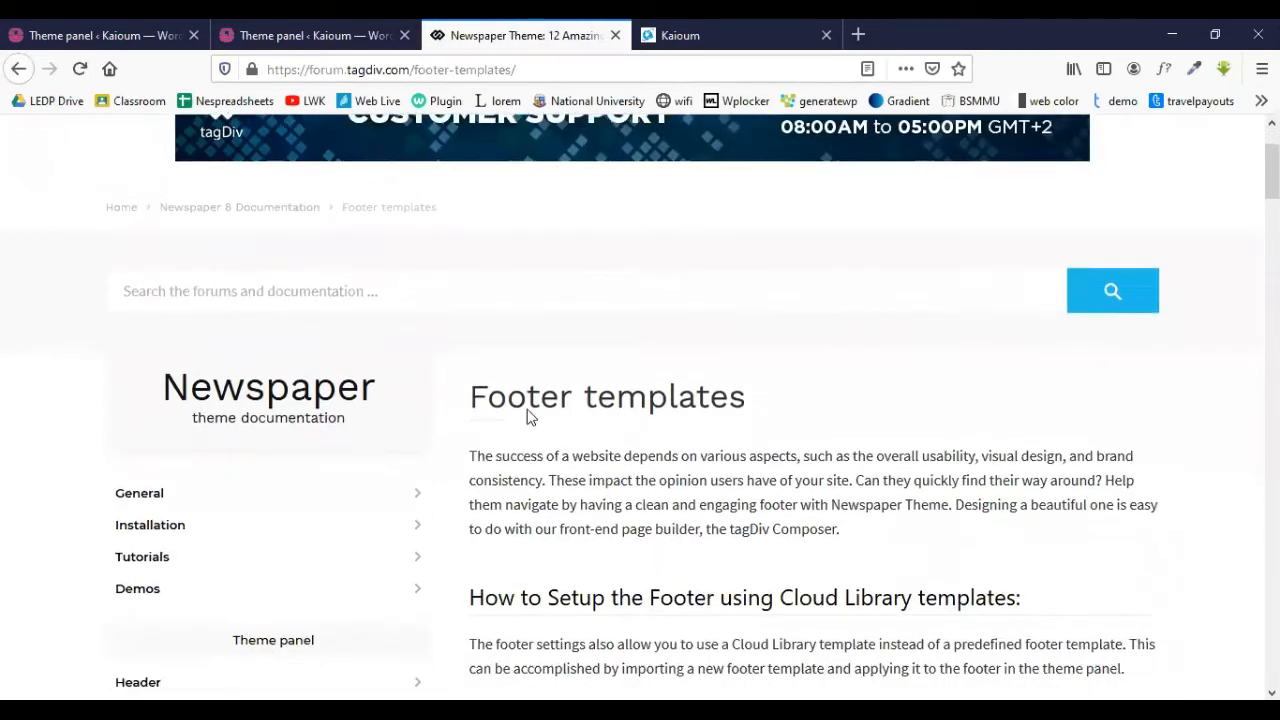
scroll(530, 418, "down", 2)
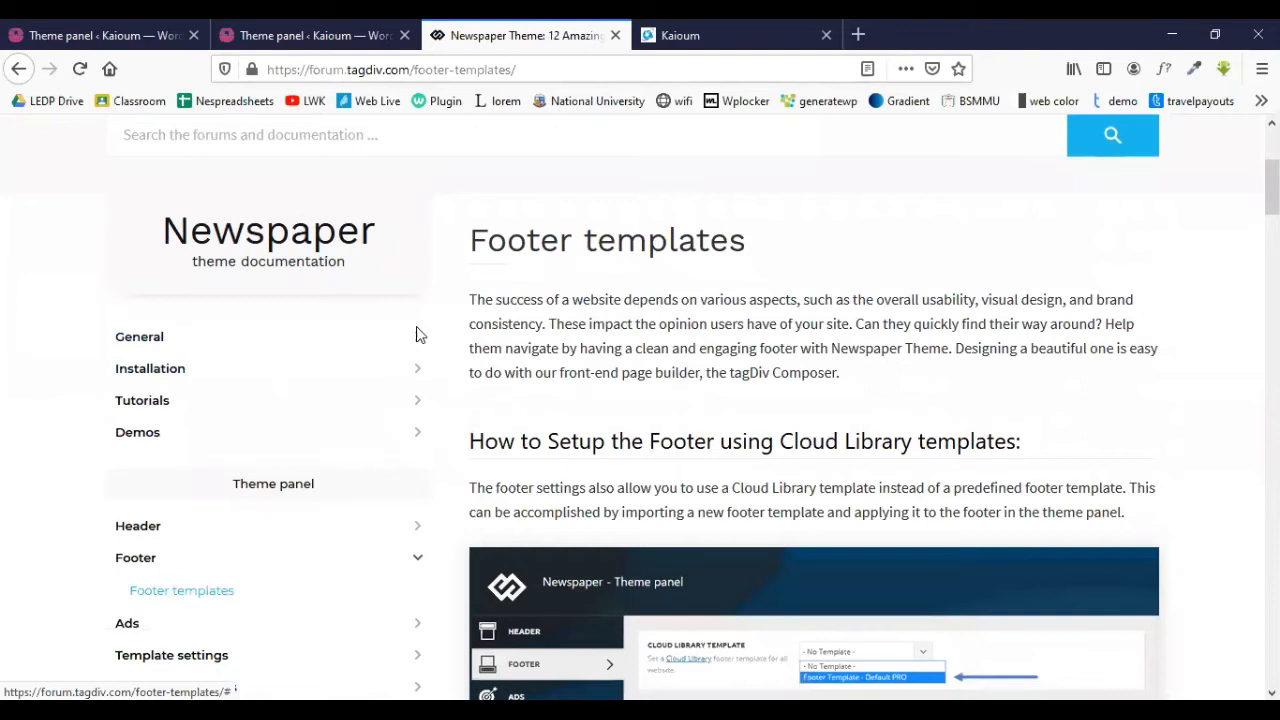
scroll(148, 479, "down", 2)
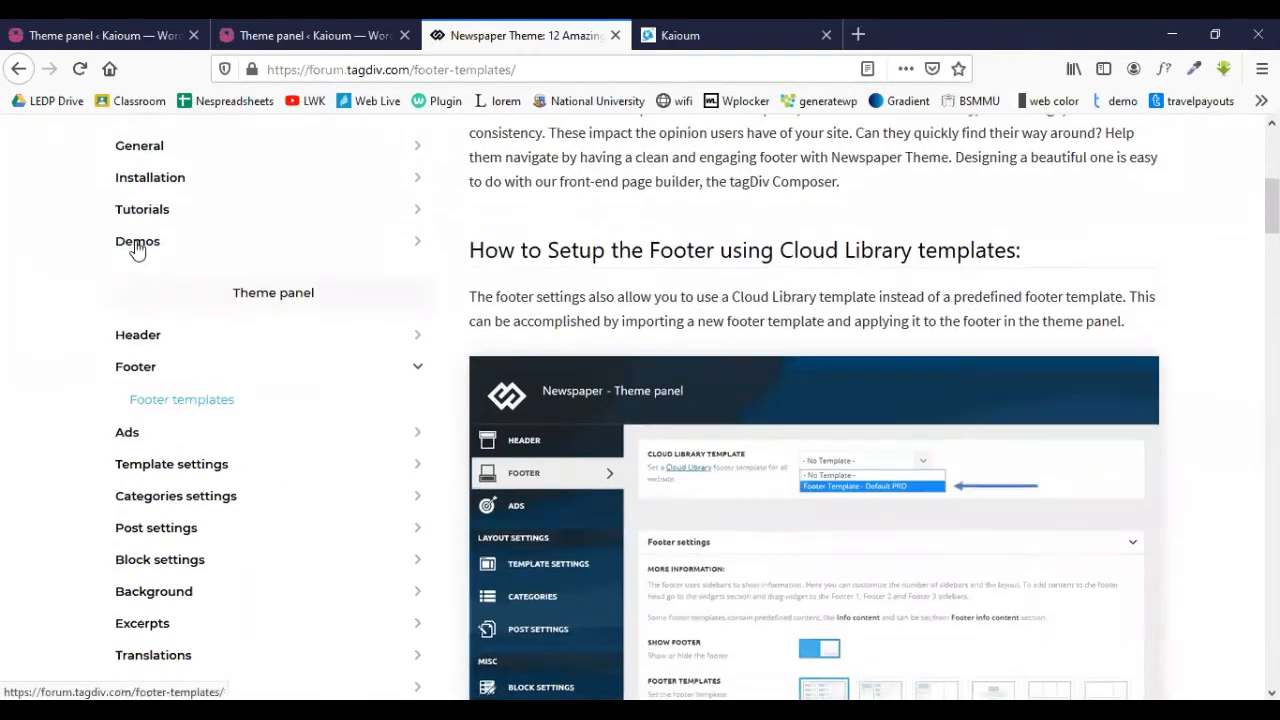
scroll(203, 274, "up", 2)
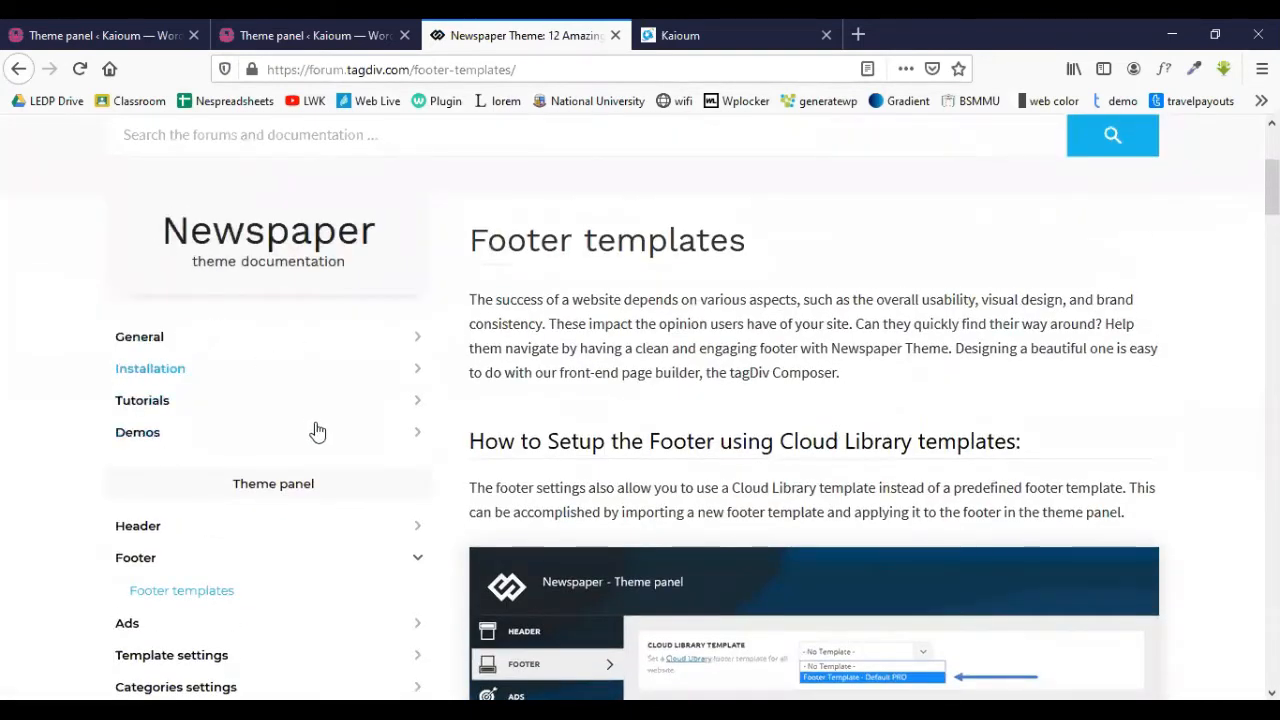
scroll(191, 321, "down", 1)
scroll(190, 320, "down", 2)
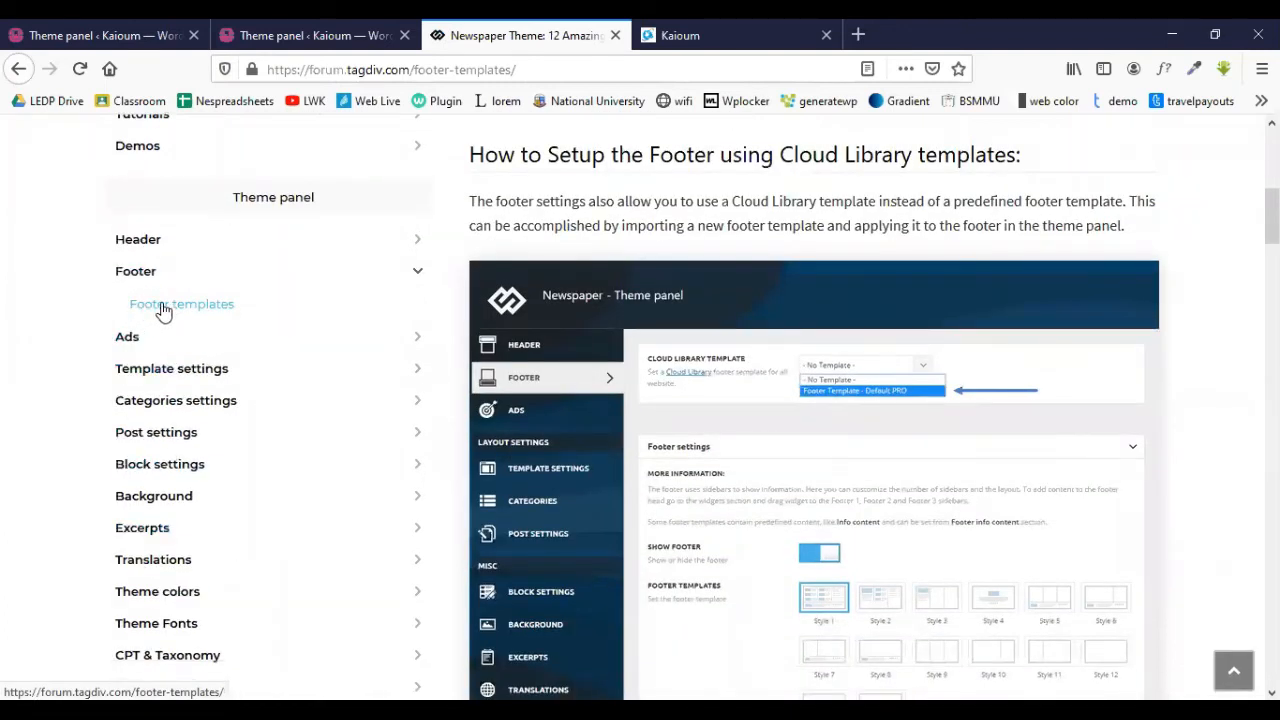
scroll(558, 243, "up", 1)
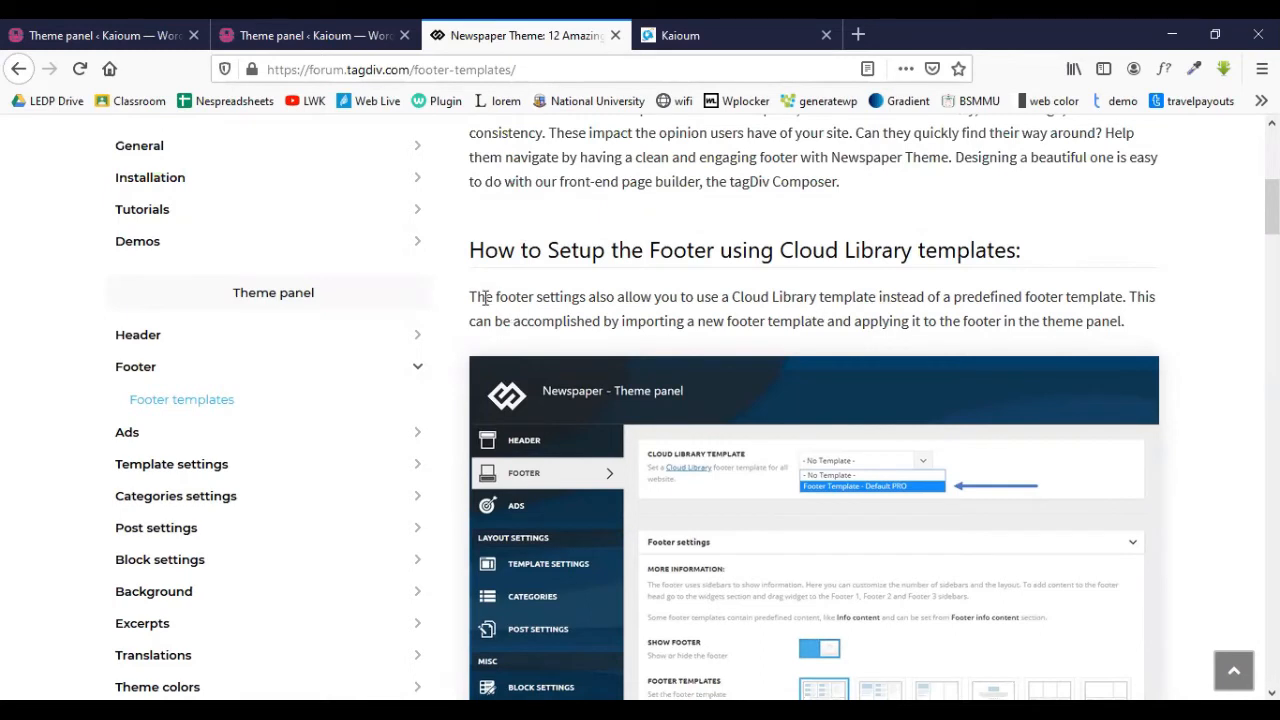
scroll(592, 301, "down", 2)
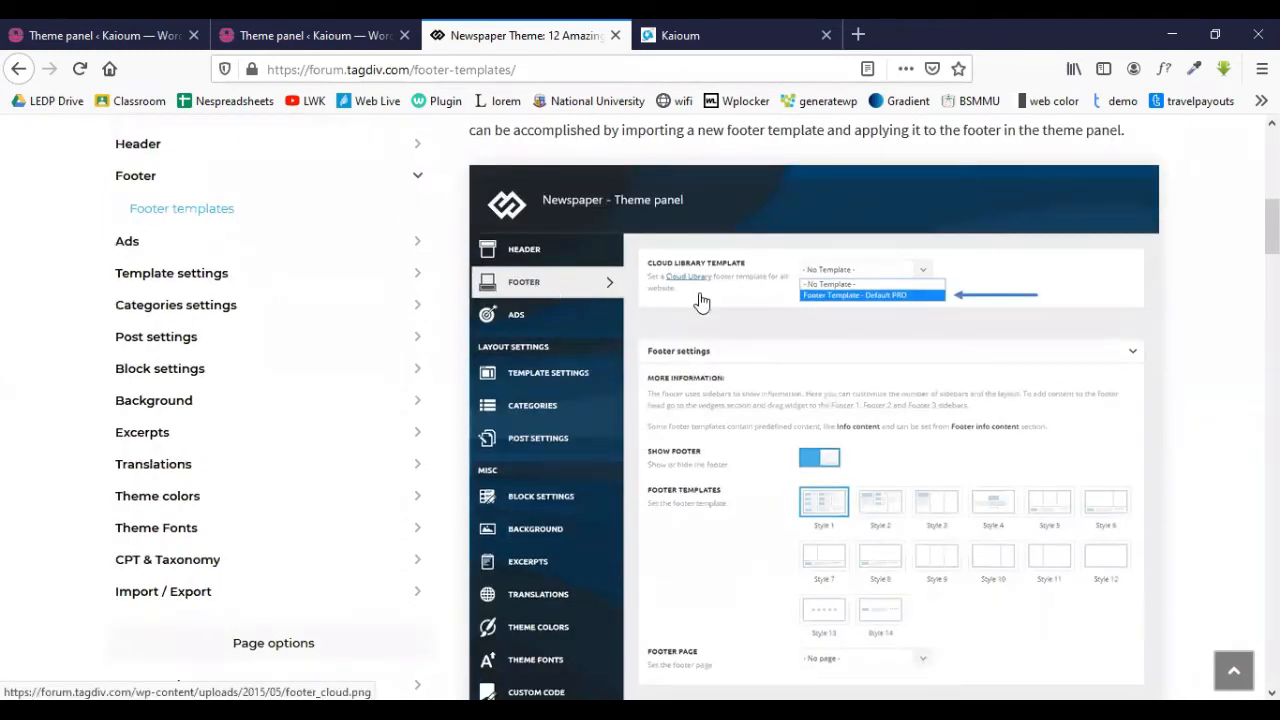
scroll(770, 297, "down", 1)
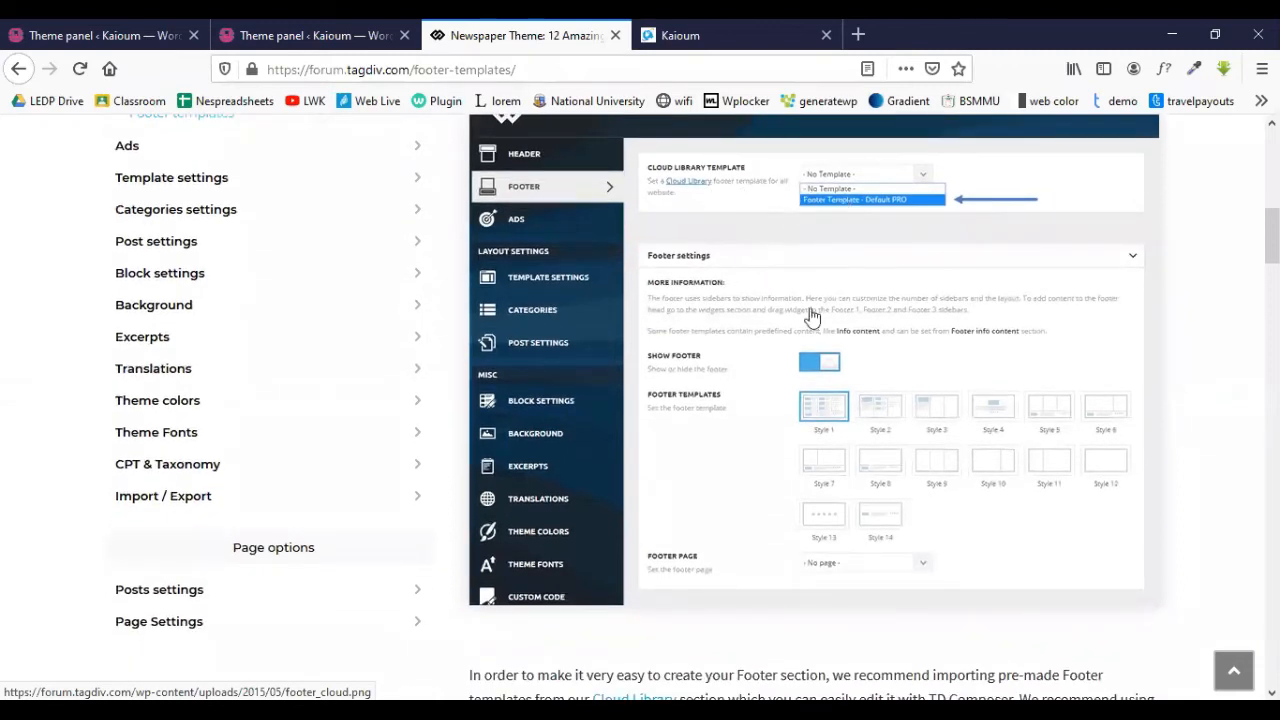
scroll(812, 316, "down", 6)
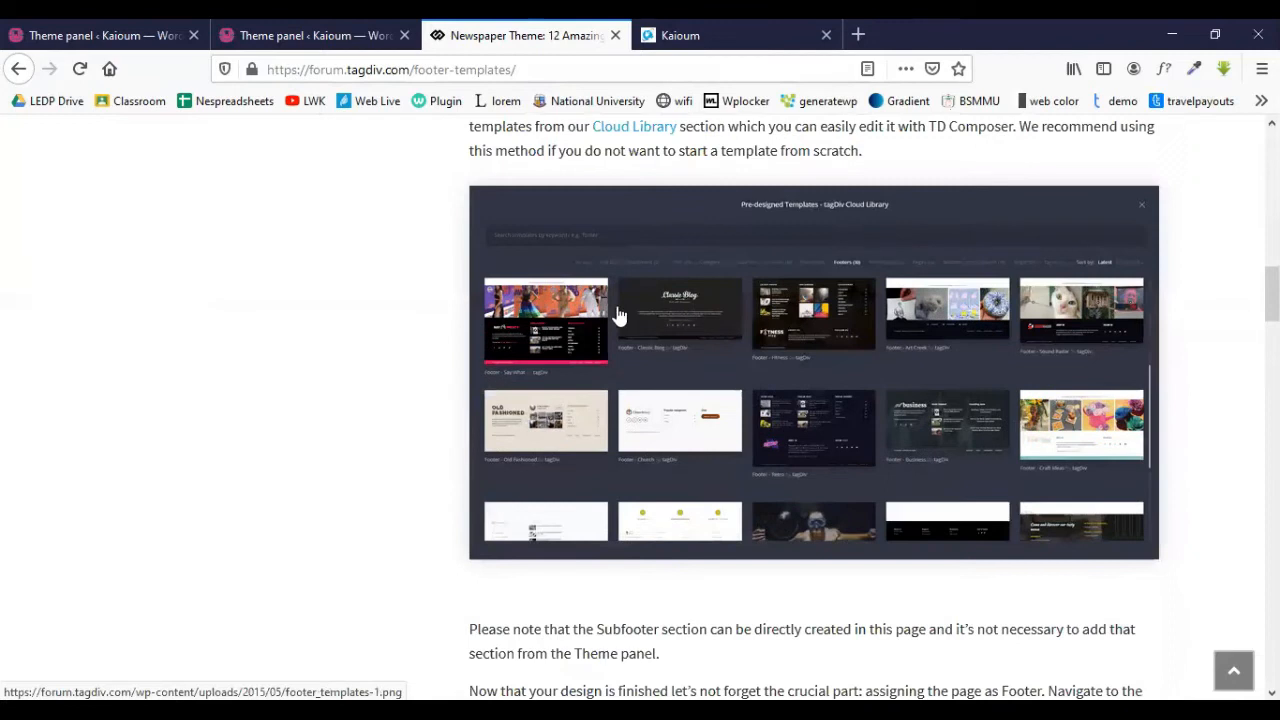
scroll(645, 300, "down", 3)
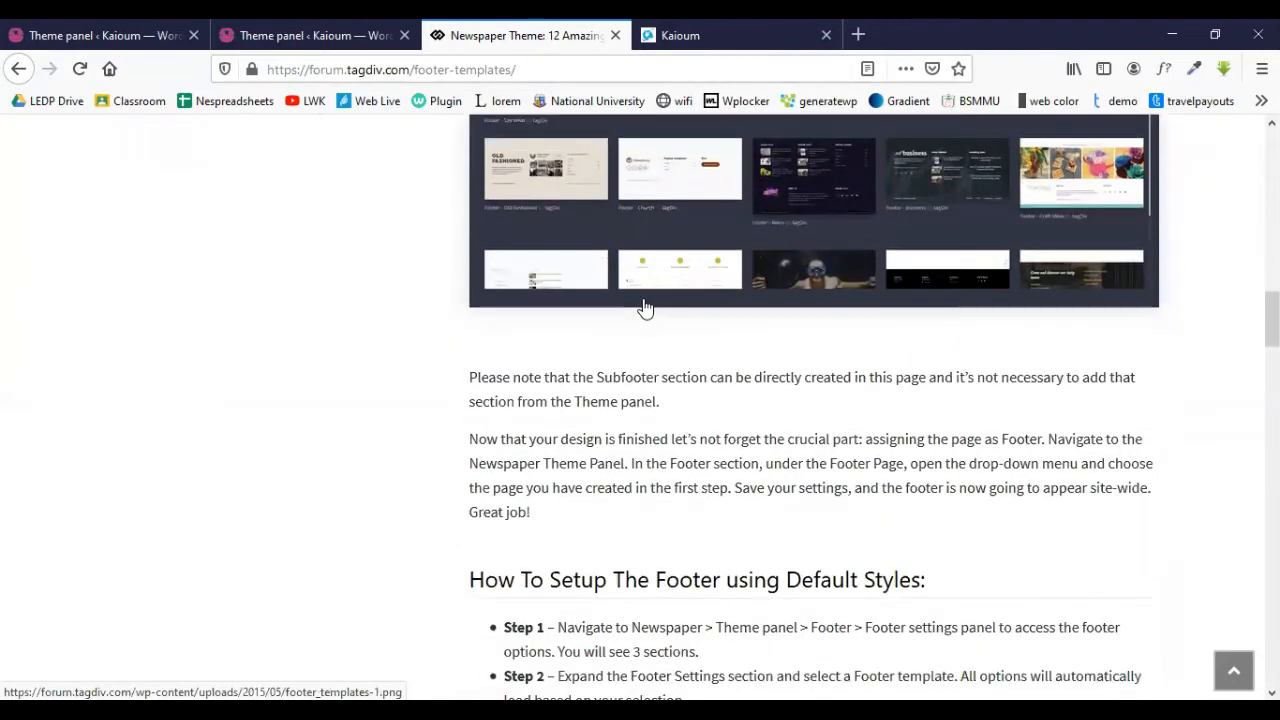
scroll(645, 308, "down", 3)
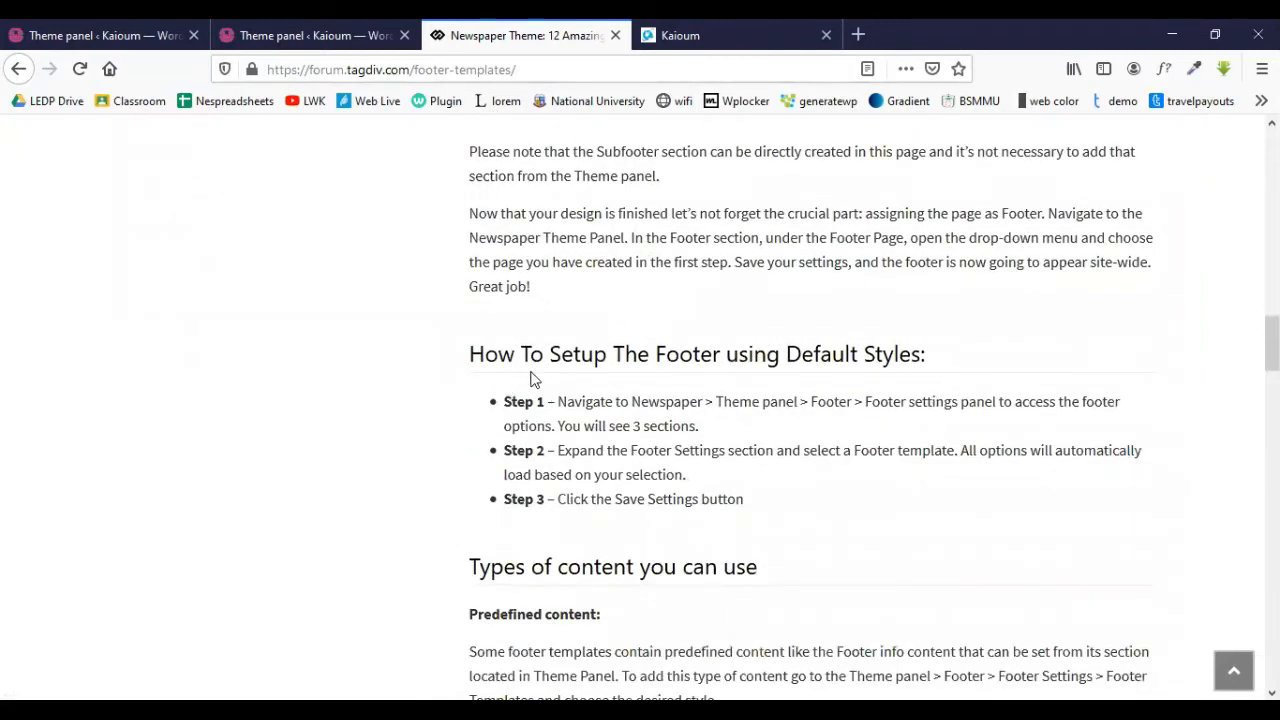
scroll(571, 400, "down", 2)
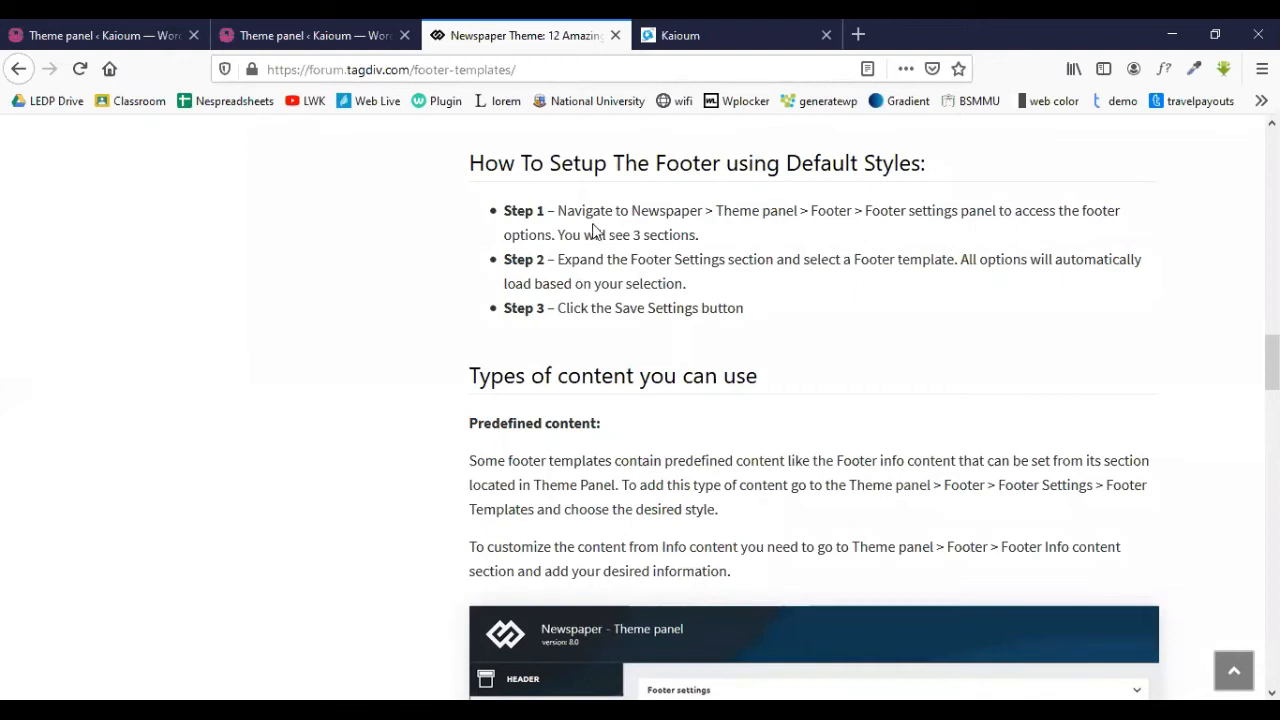
scroll(563, 337, "down", 2)
scroll(656, 316, "down", 4)
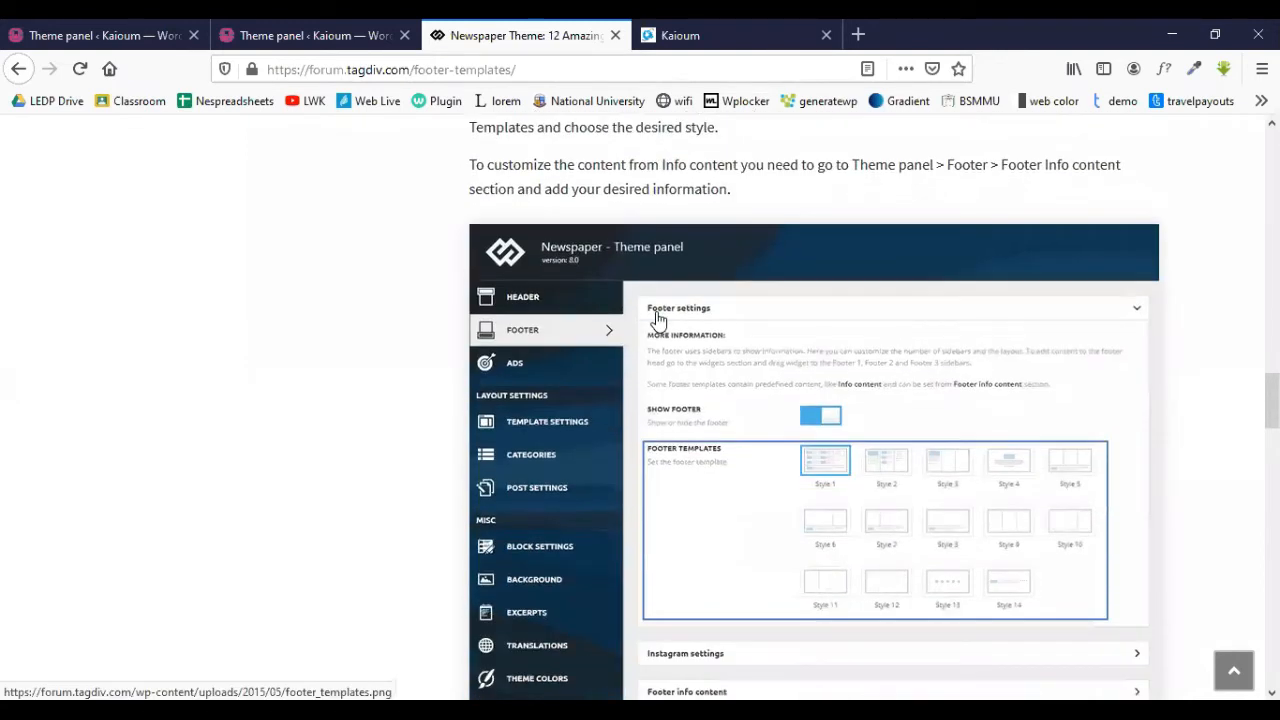
scroll(560, 257, "up", 1)
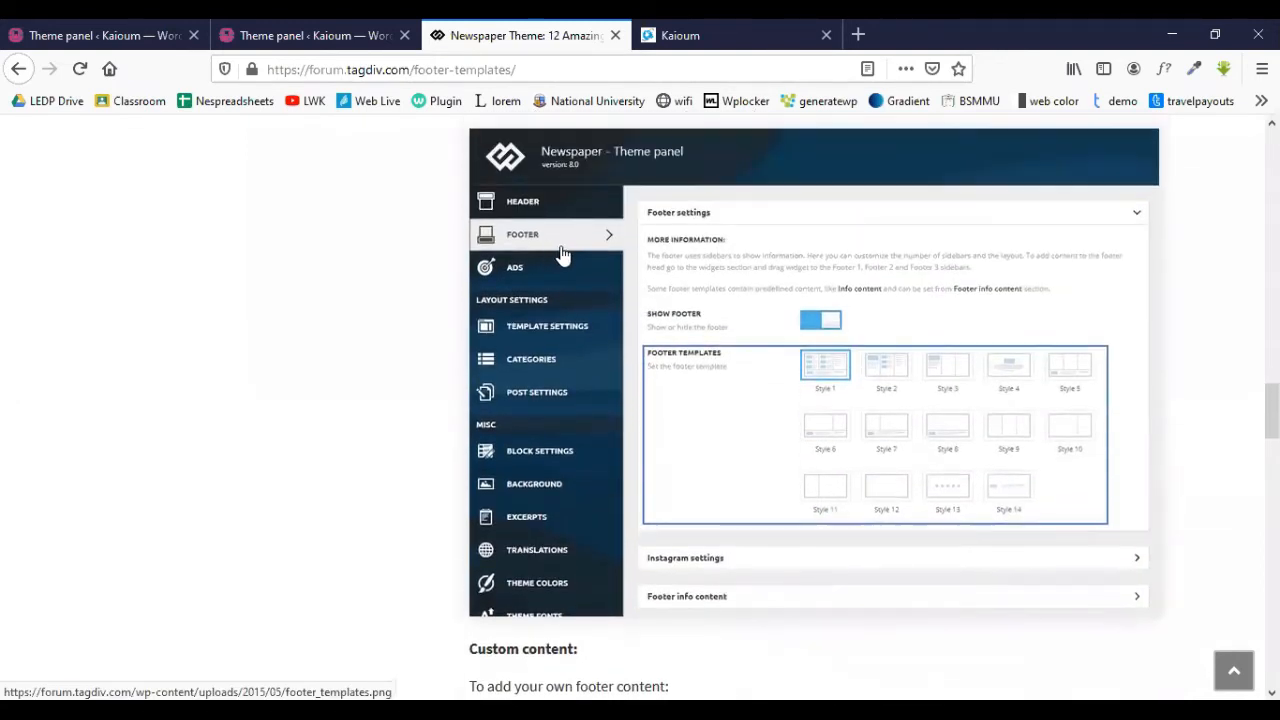
scroll(660, 336, "down", 4)
scroll(685, 337, "down", 1)
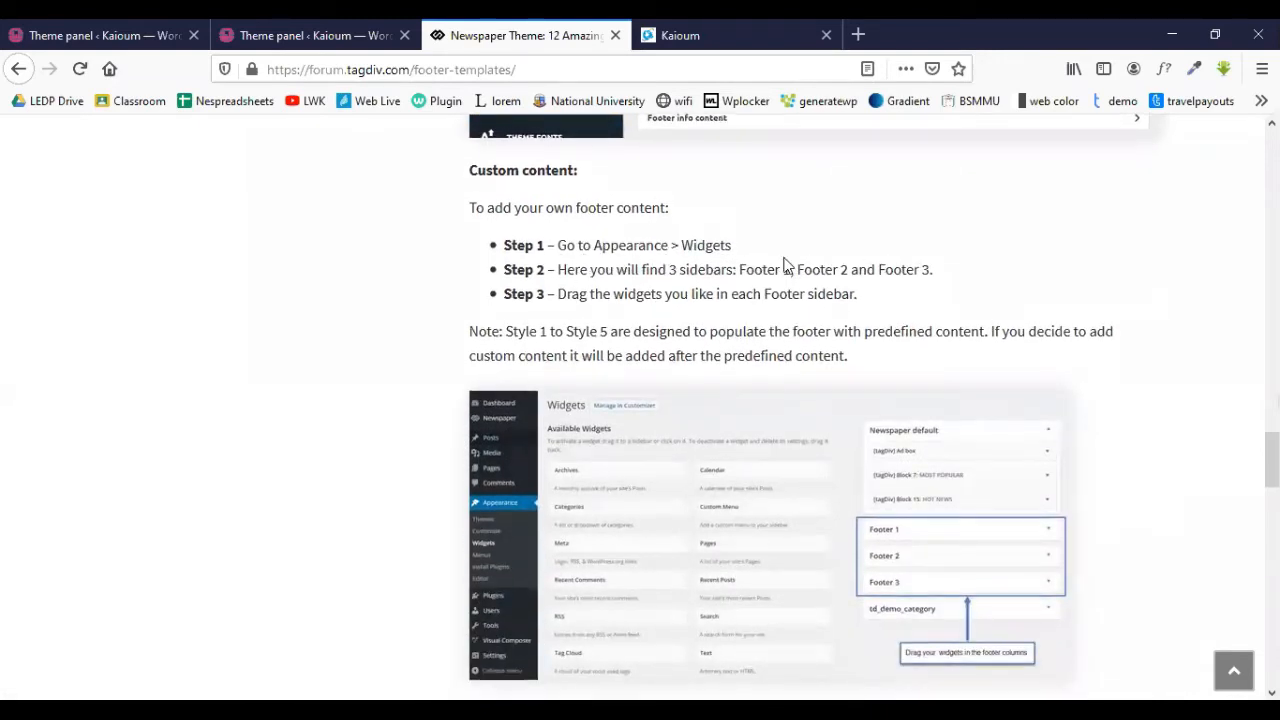
scroll(750, 240, "down", 1)
scroll(710, 258, "down", 1)
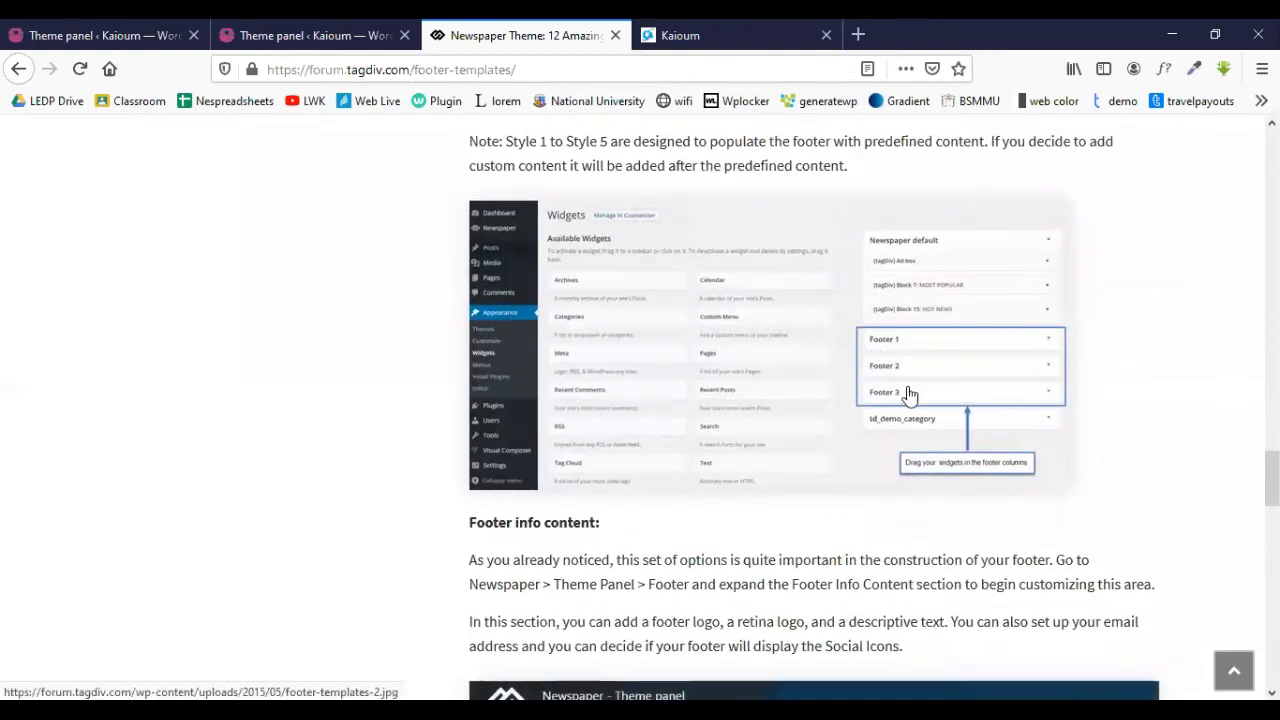
scroll(594, 282, "down", 3)
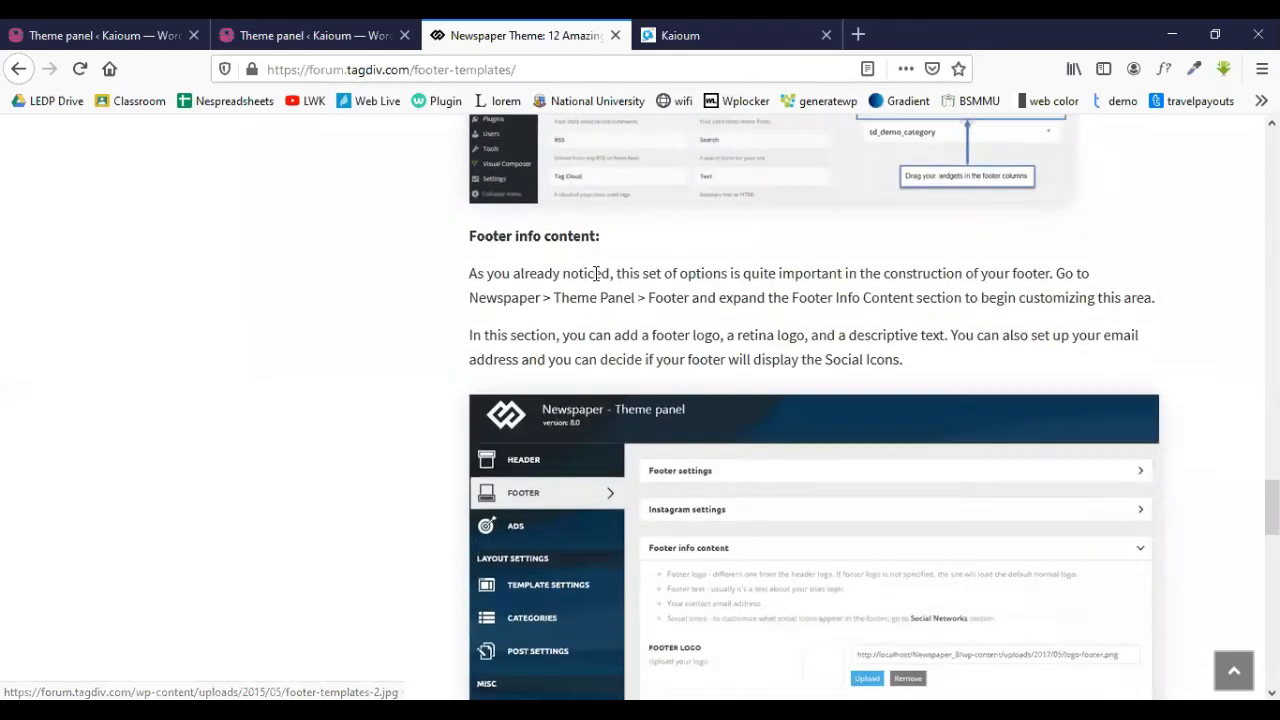
scroll(560, 290, "down", 2)
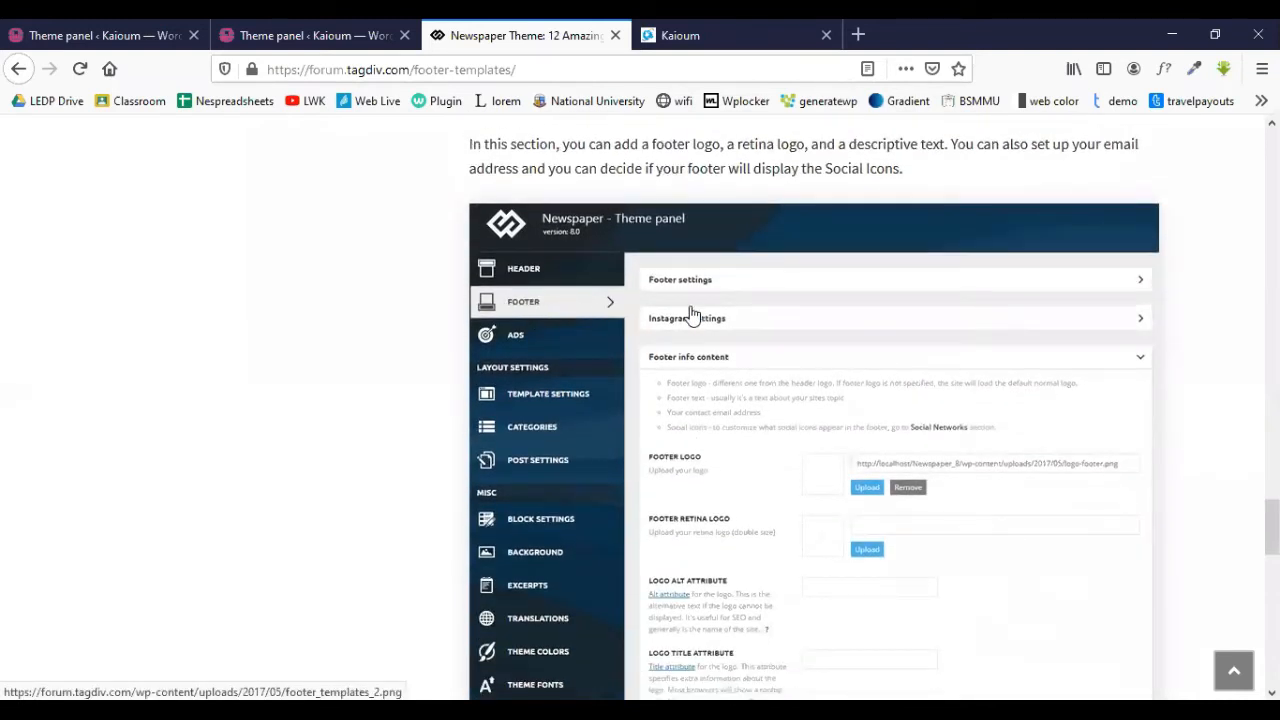
scroll(823, 332, "down", 2)
scroll(800, 408, "down", 4)
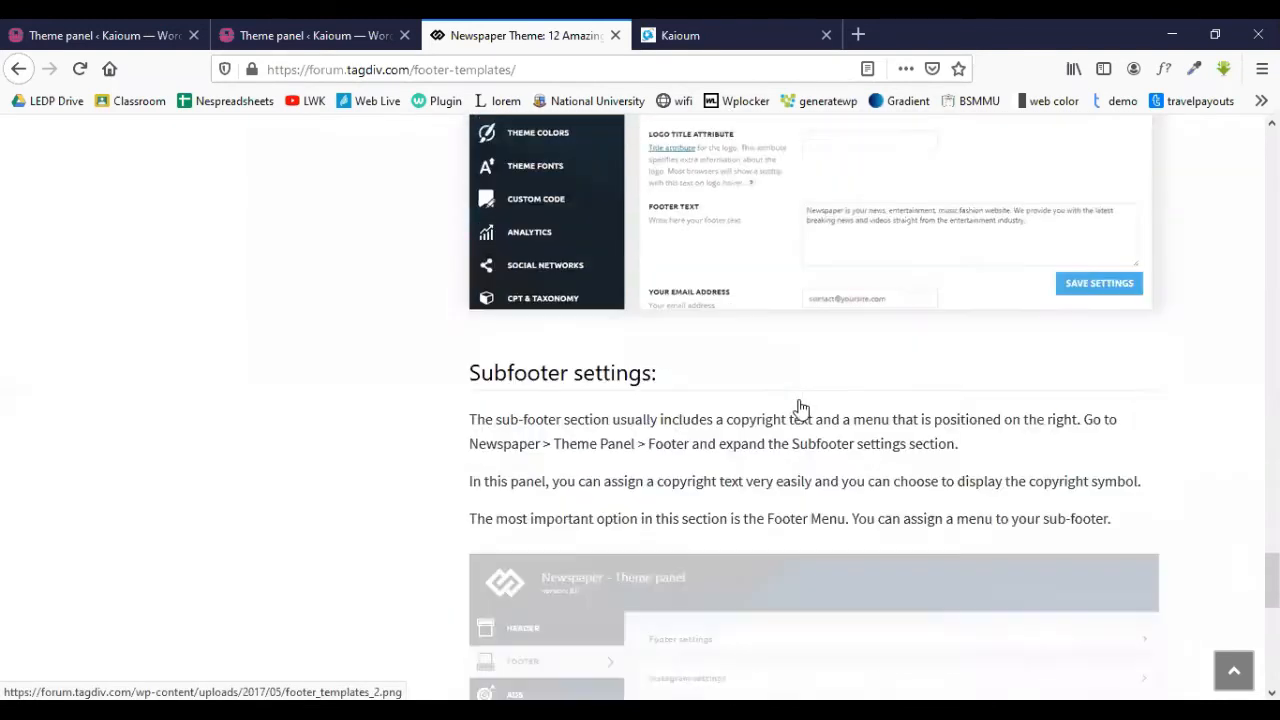
scroll(569, 321, "down", 7)
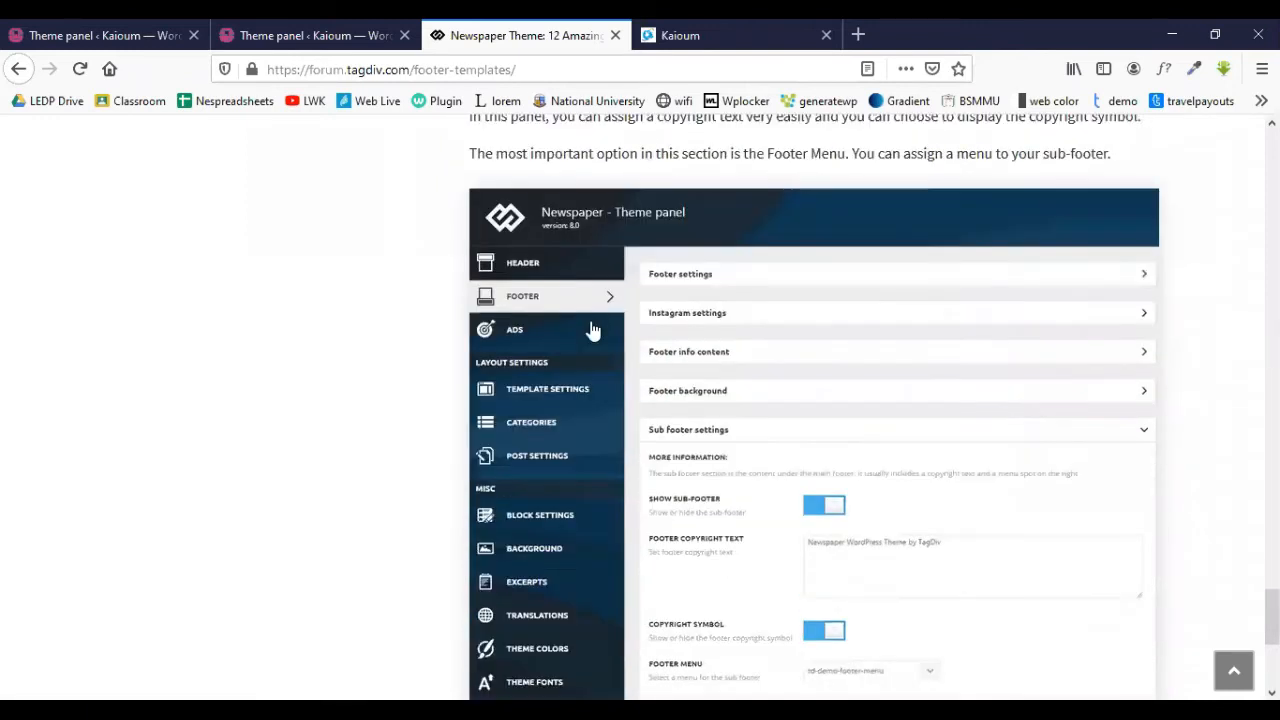
scroll(621, 326, "up", 15)
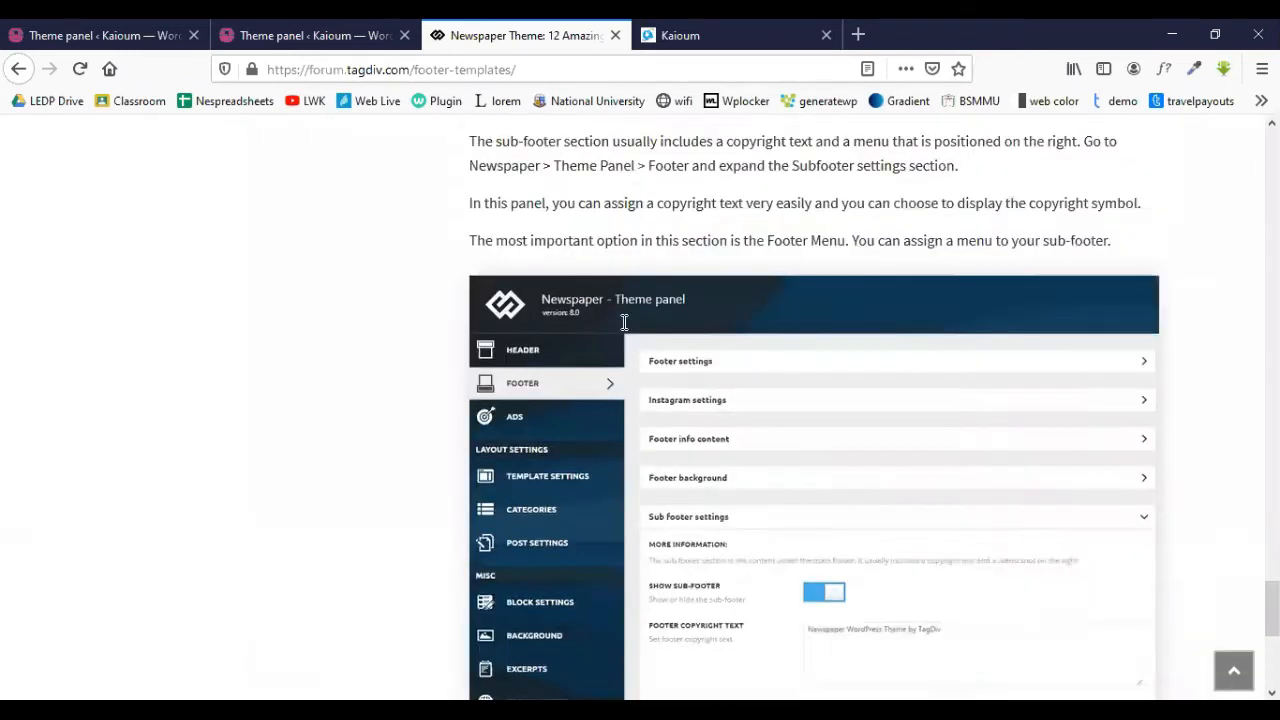
- Look through the open tabs, ending on the Newspaper Welcome page in WordPress admin
left_click(287, 28)
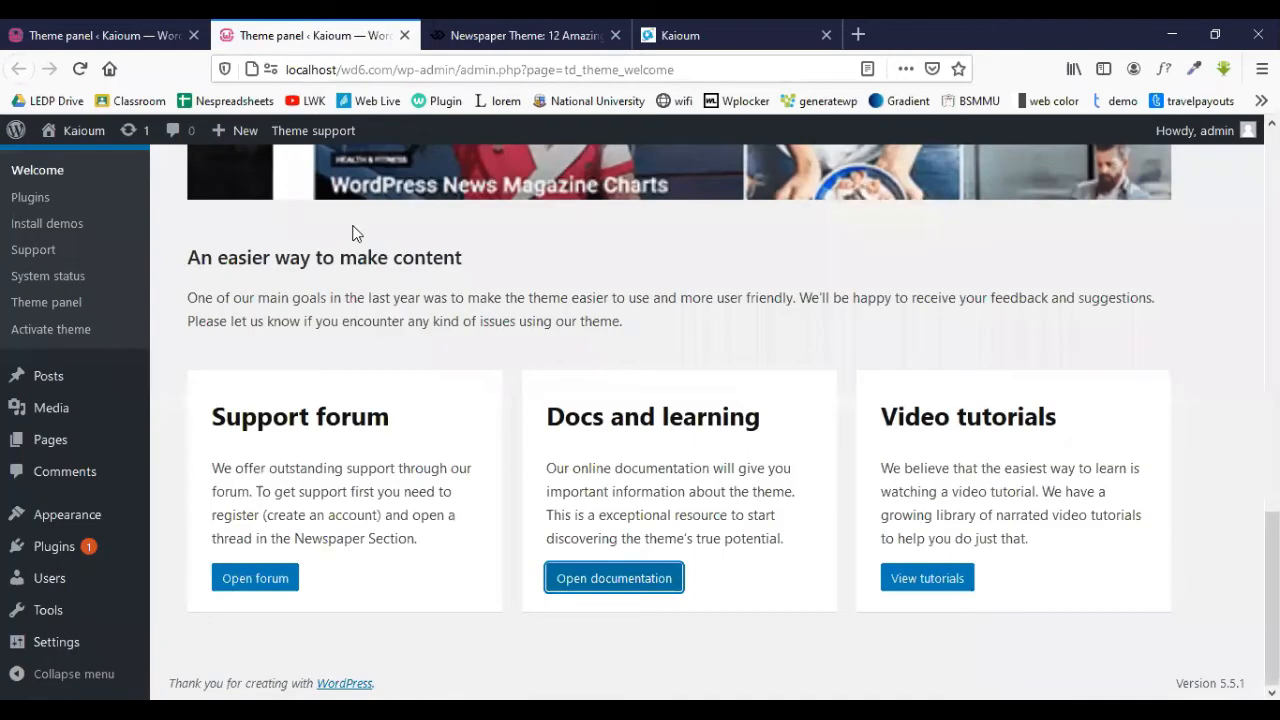
scroll(352, 233, "up", 4)
left_click(515, 35)
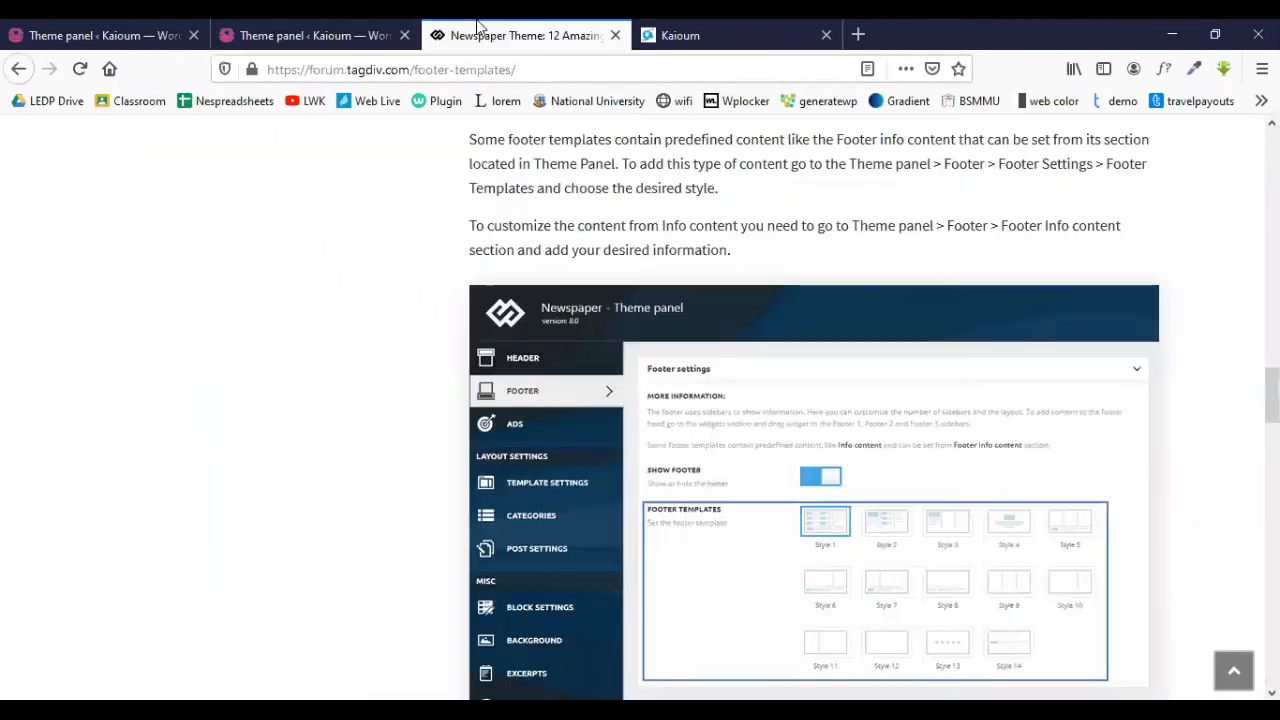
left_click(380, 33)
scroll(399, 305, "up", 3)
scroll(399, 305, "up", 2)
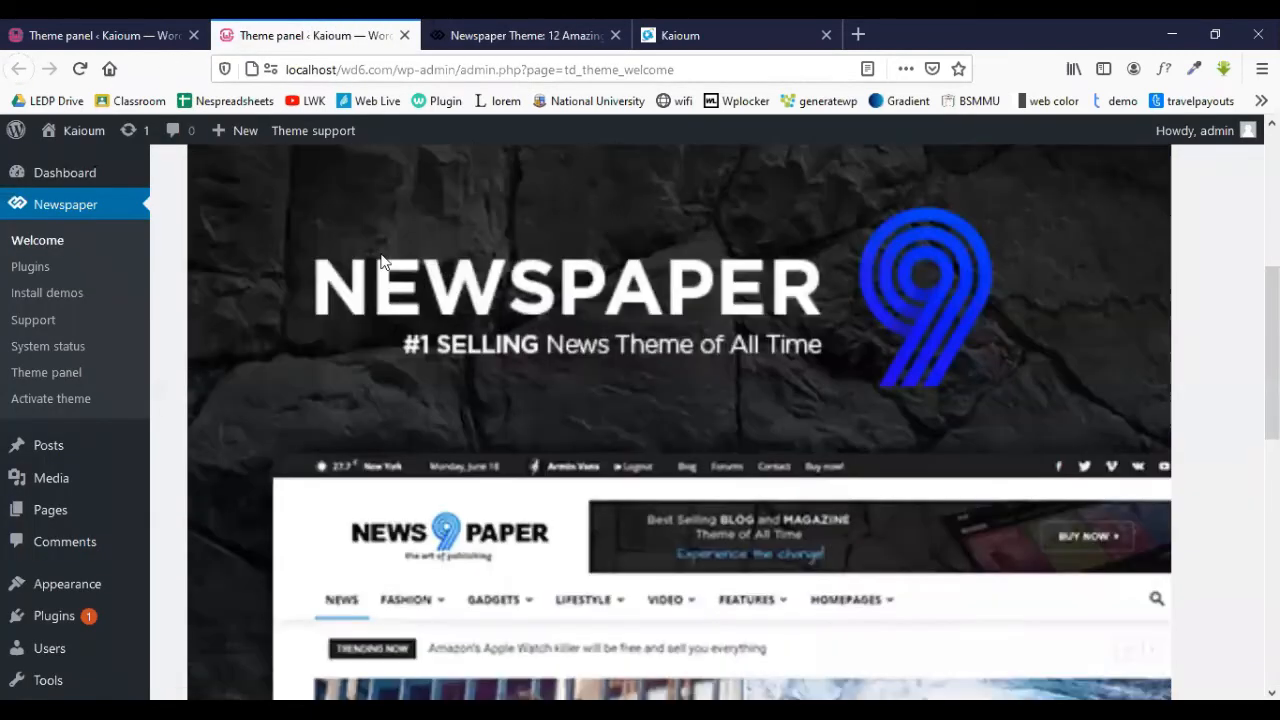
left_click(125, 30)
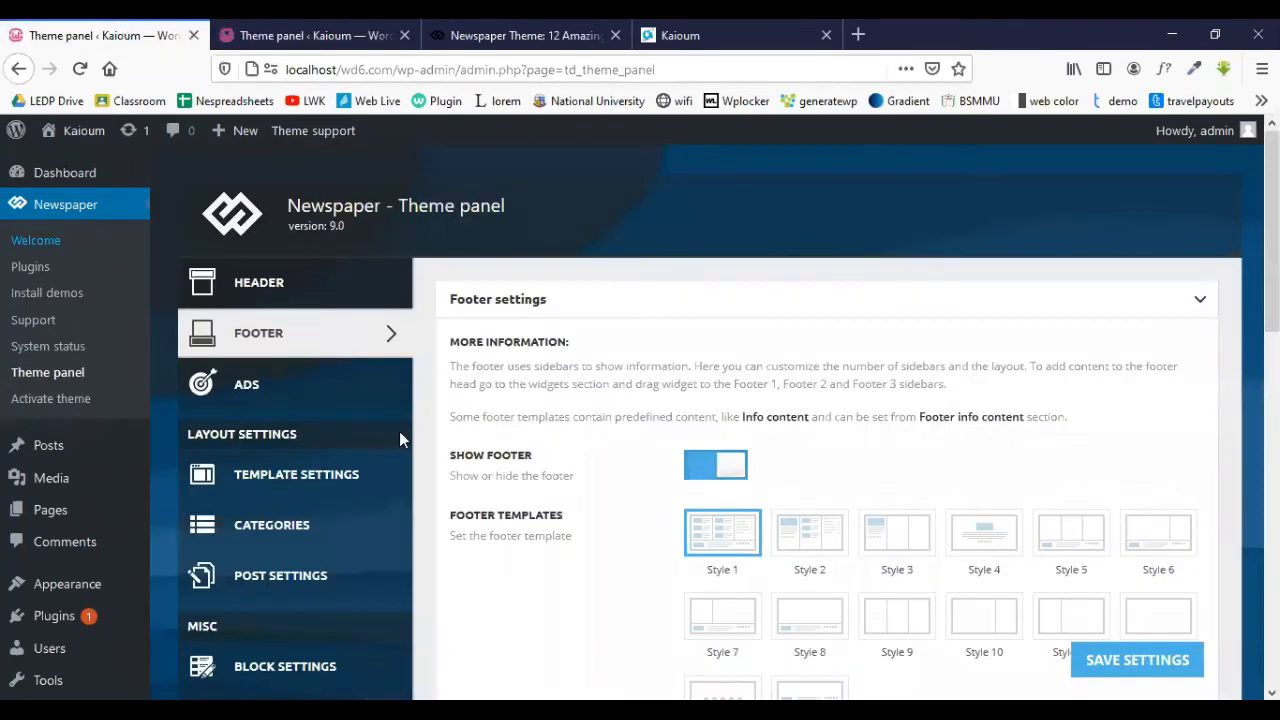
left_click(332, 32)
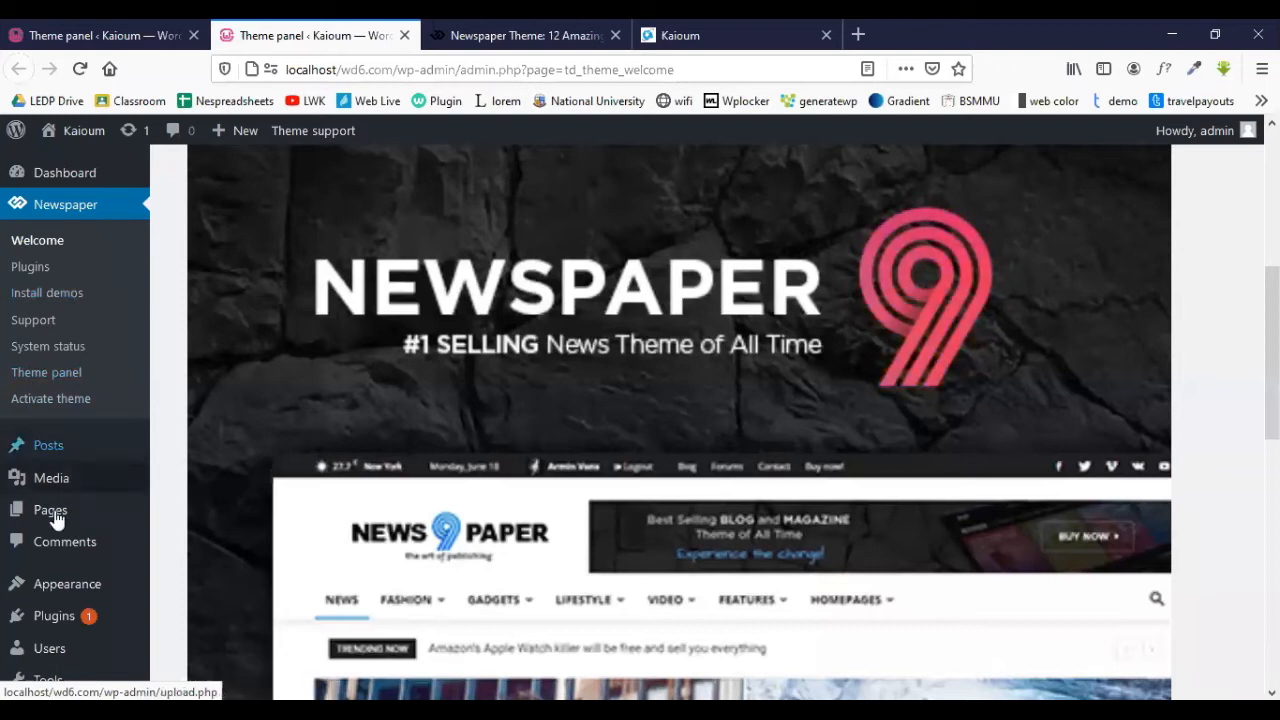
- Open the Widgets page from the Appearance menu
scroll(63, 486, "down", 3)
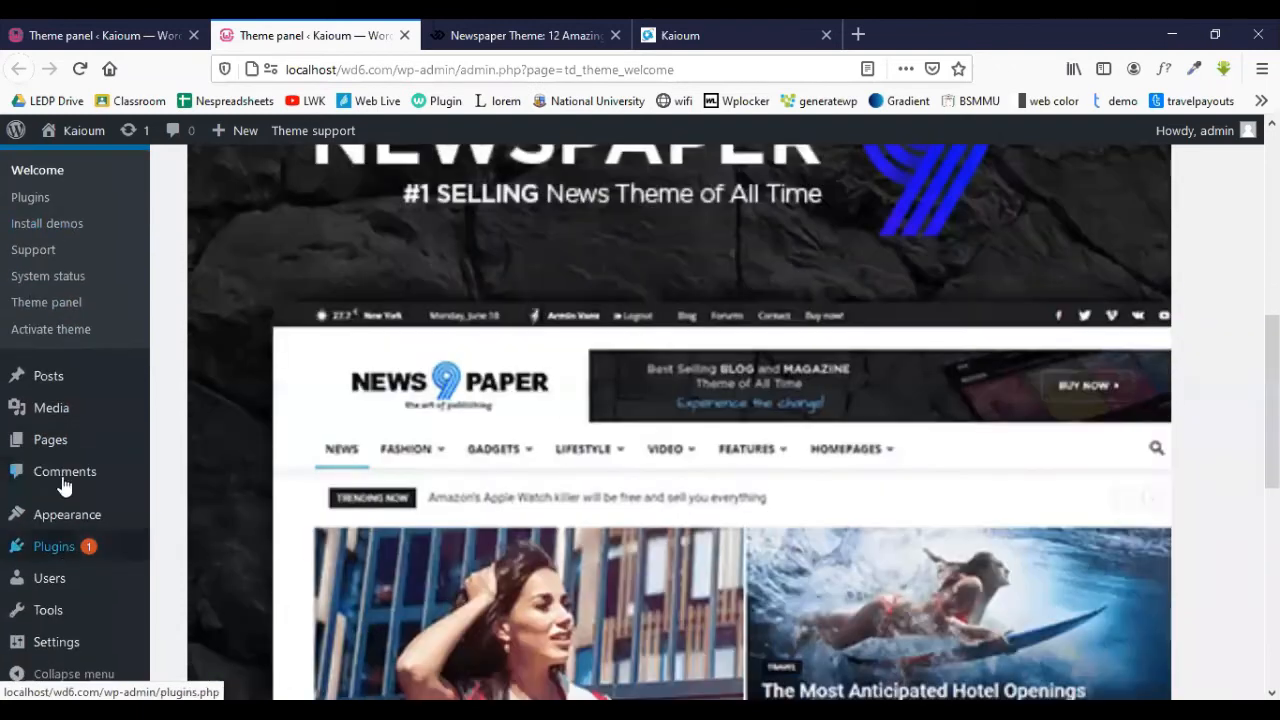
mouse_move(70, 530)
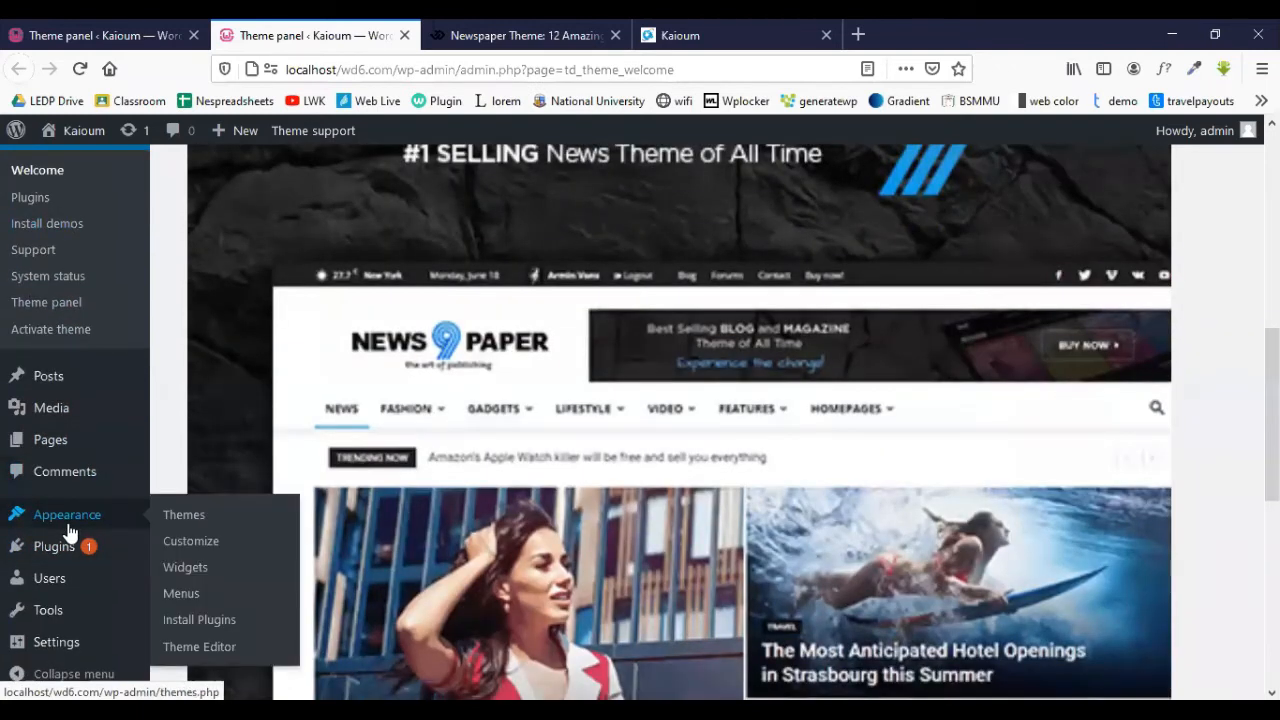
left_click(195, 578)
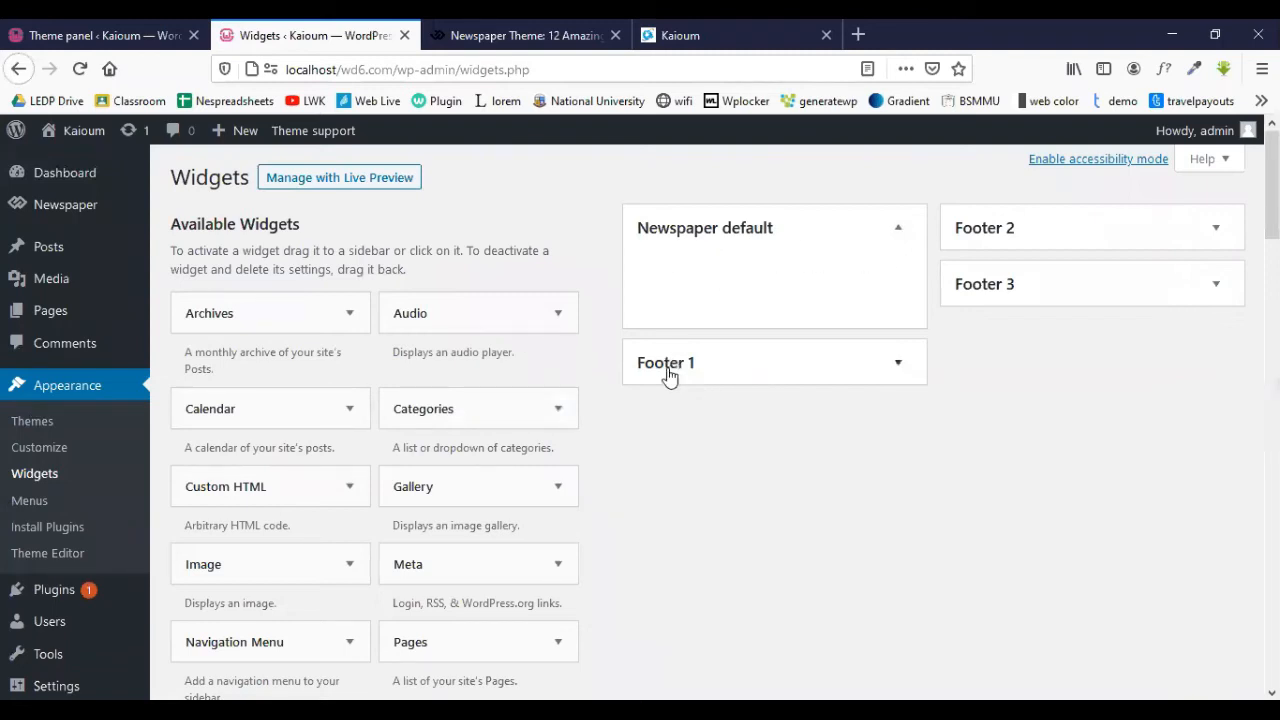
- Expand Footer 1 (Archives, Categories, Meta) and the empty Footer 2 and Footer 3 areas
left_click(750, 371)
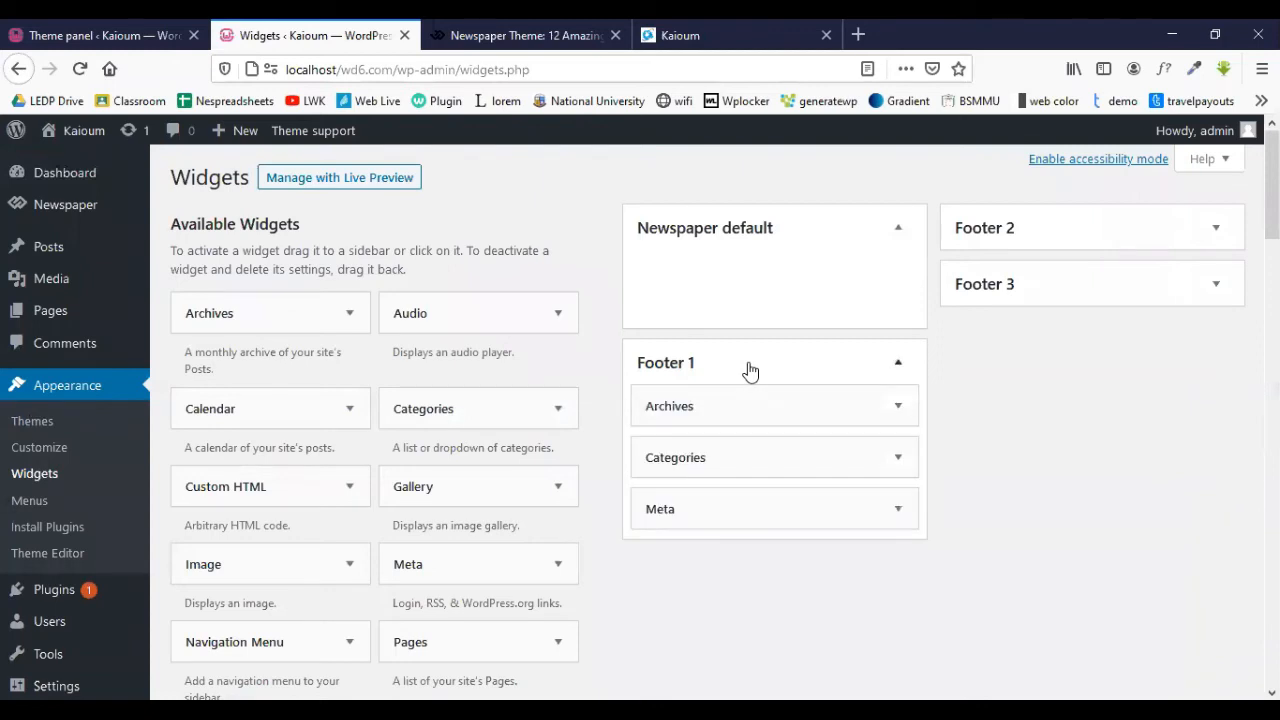
scroll(690, 392, "down", 2)
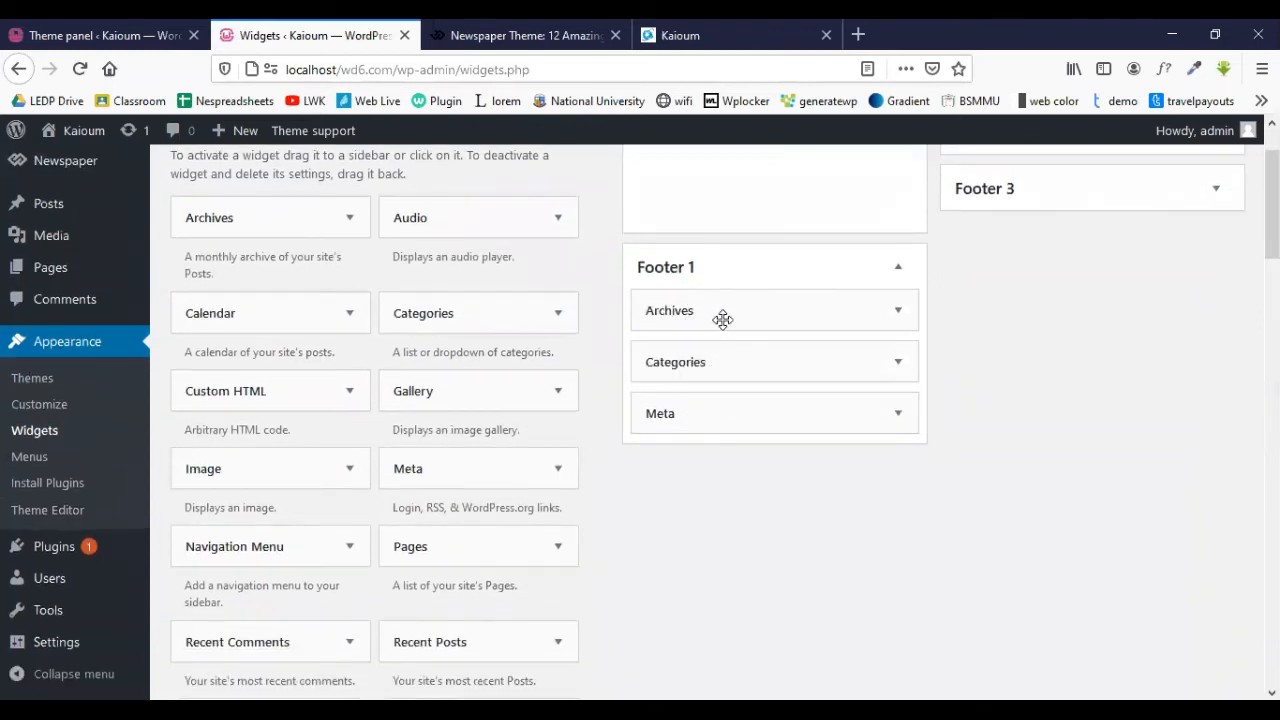
scroll(828, 399, "up", 1)
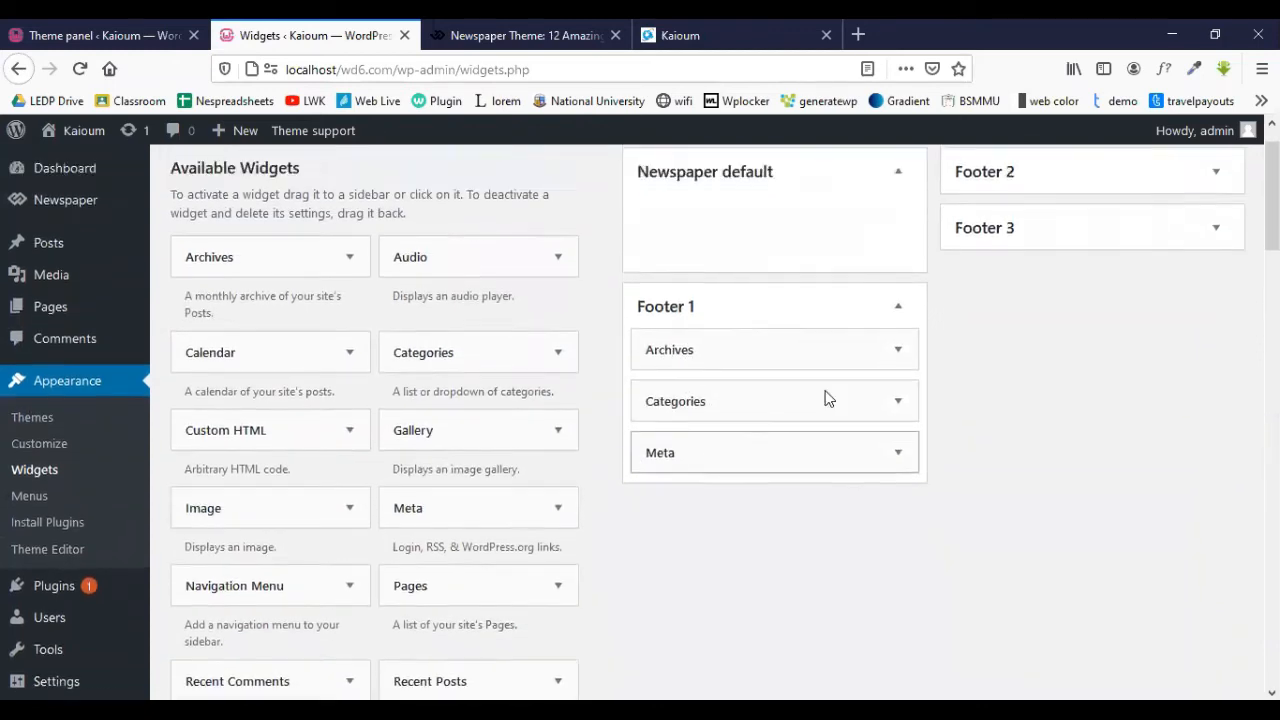
scroll(828, 399, "up", 1)
left_click(1029, 237)
left_click(1005, 368)
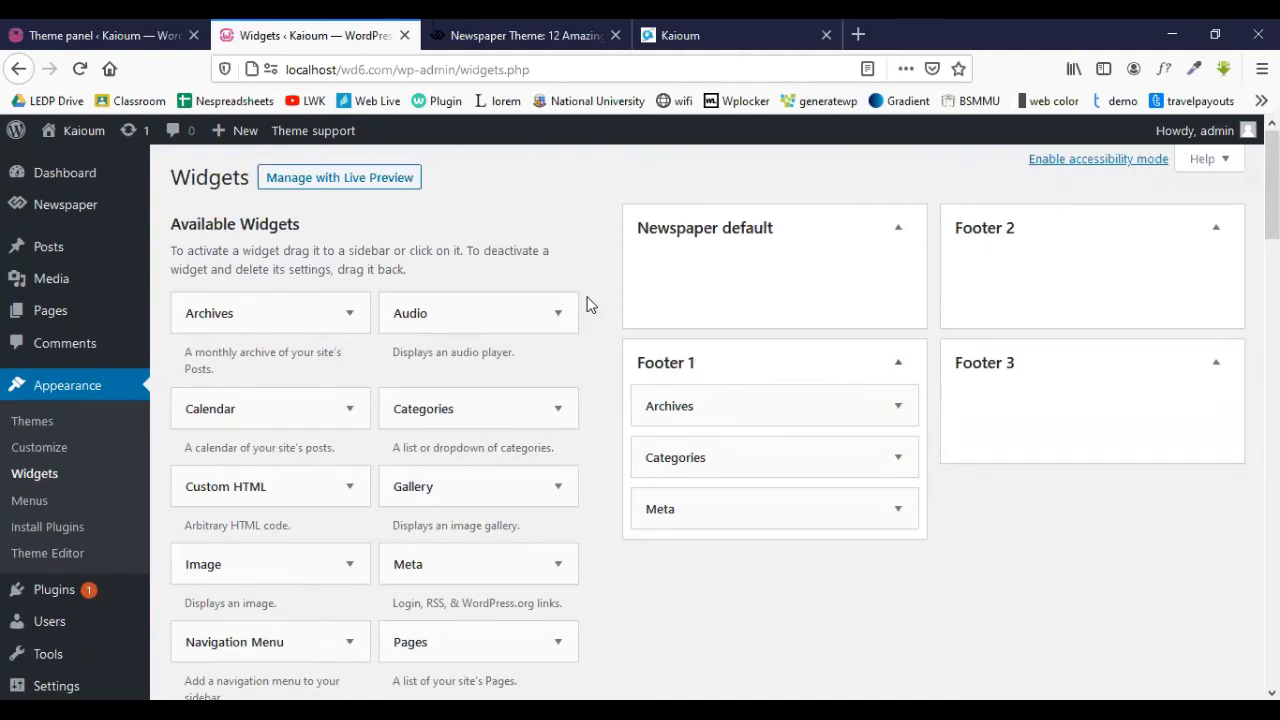
- Return to the Theme panel's Footer settings
left_click(435, 22)
left_click(360, 22)
left_click(120, 24)
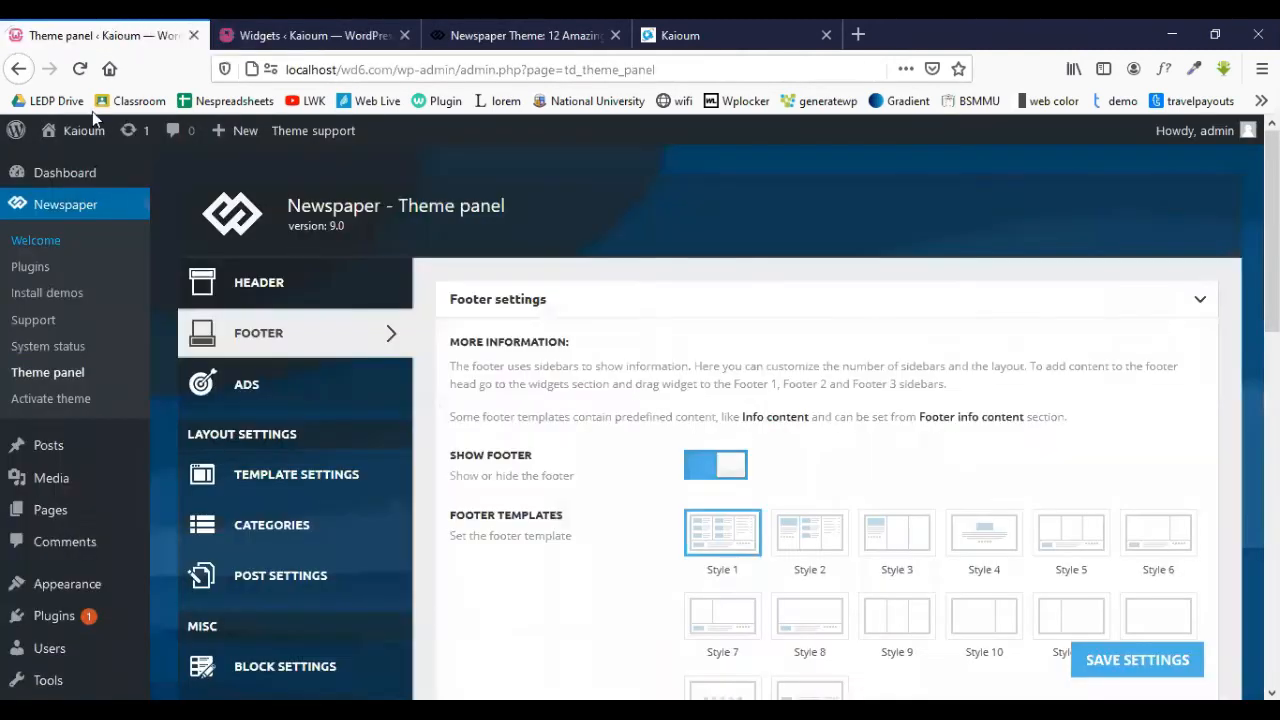
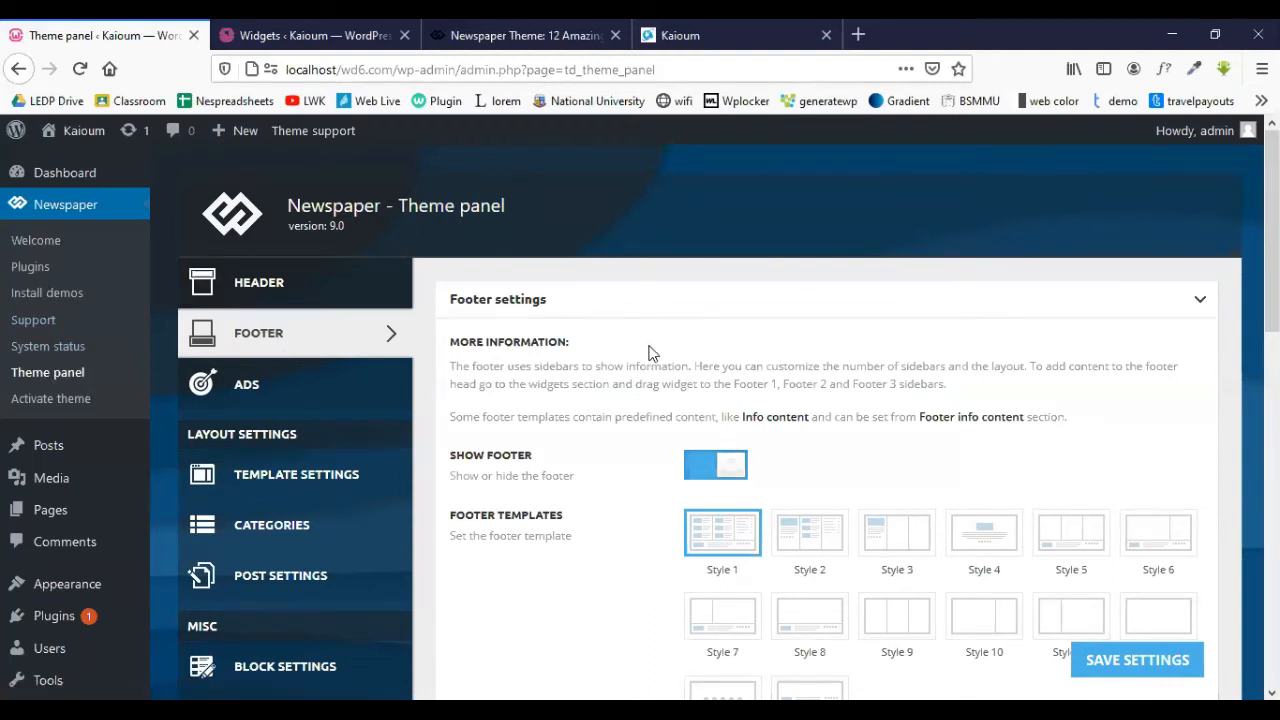
- Keep Footer as the selected footer page in the theme's Footer settings
scroll(648, 352, "down", 5)
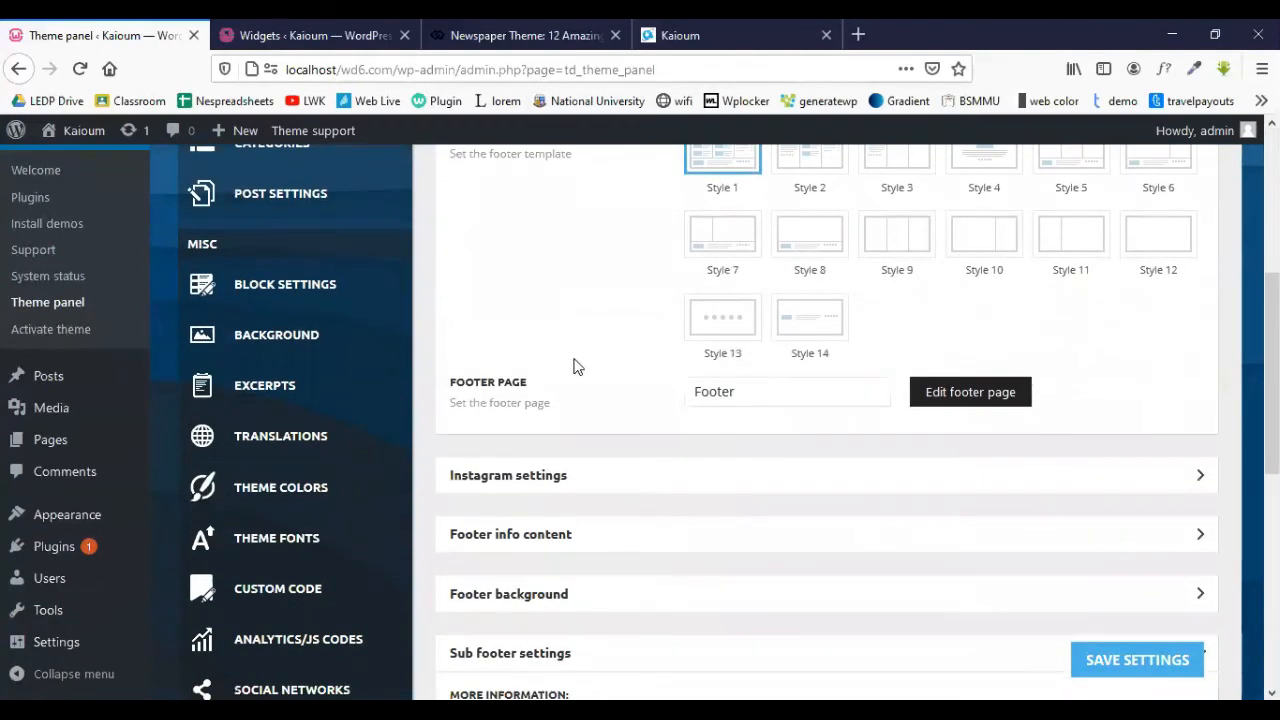
scroll(560, 366, "up", 5)
scroll(480, 350, "down", 1)
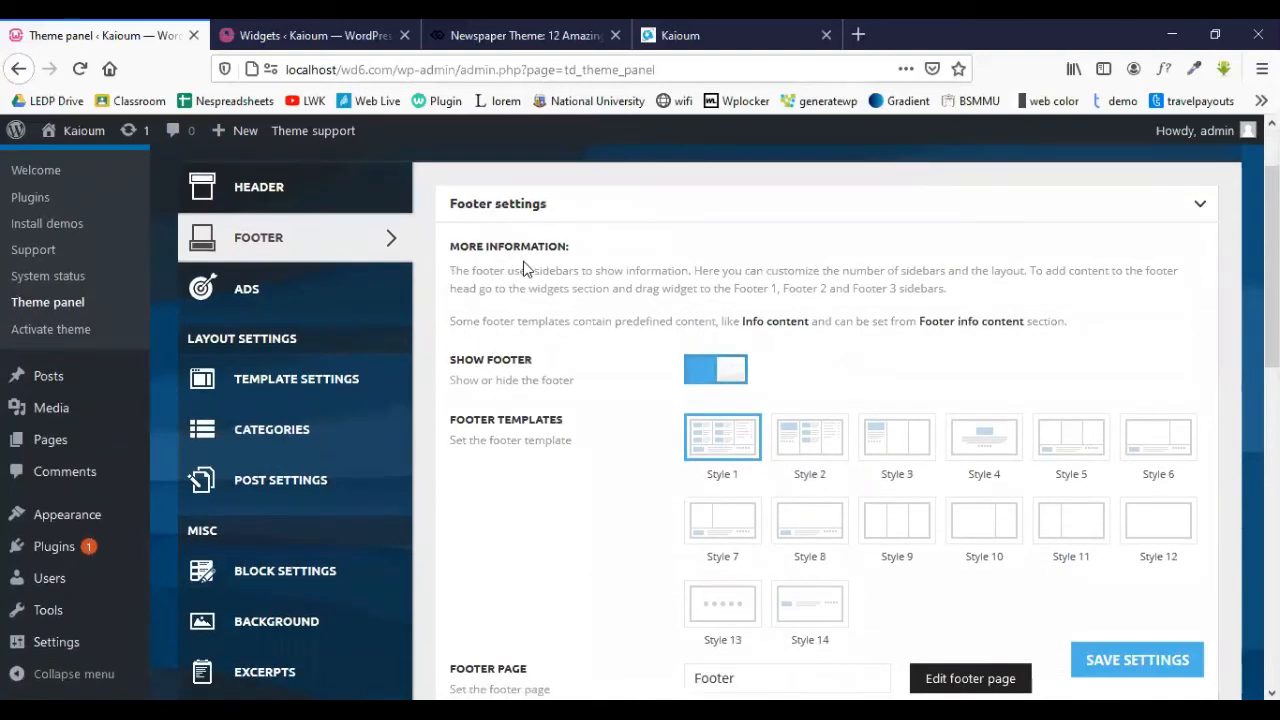
scroll(523, 268, "down", 4)
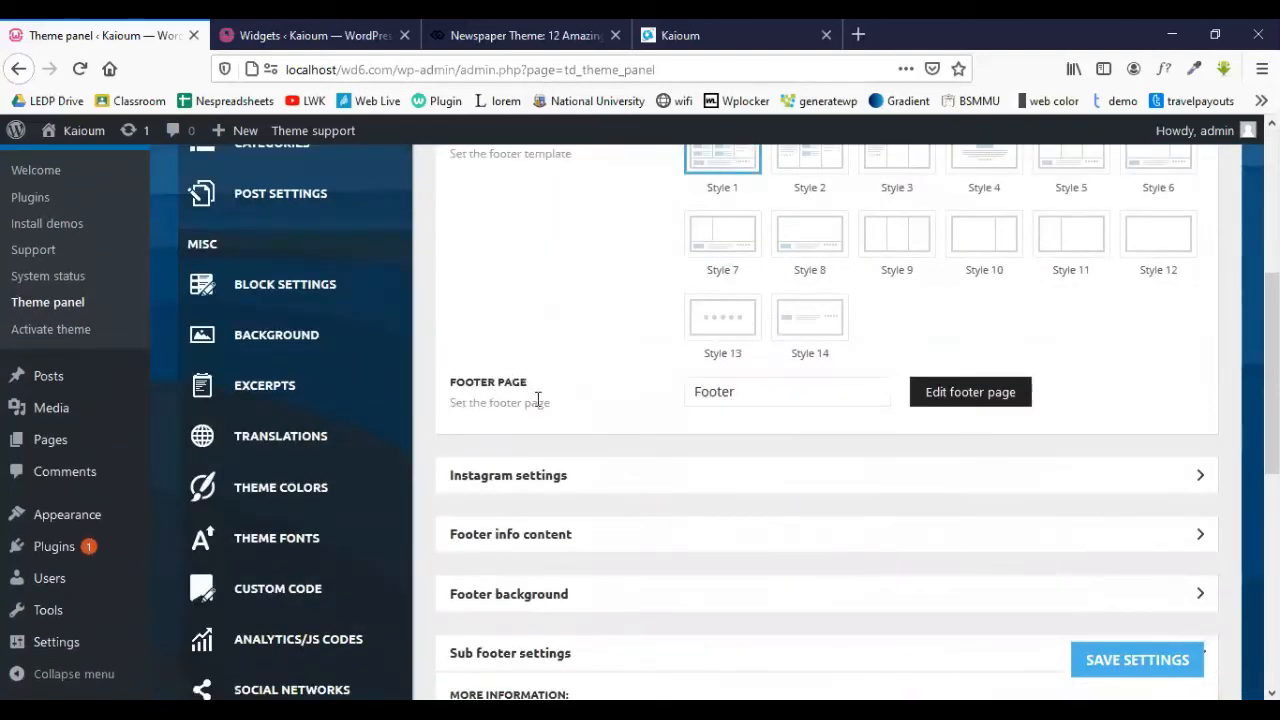
left_click(766, 396)
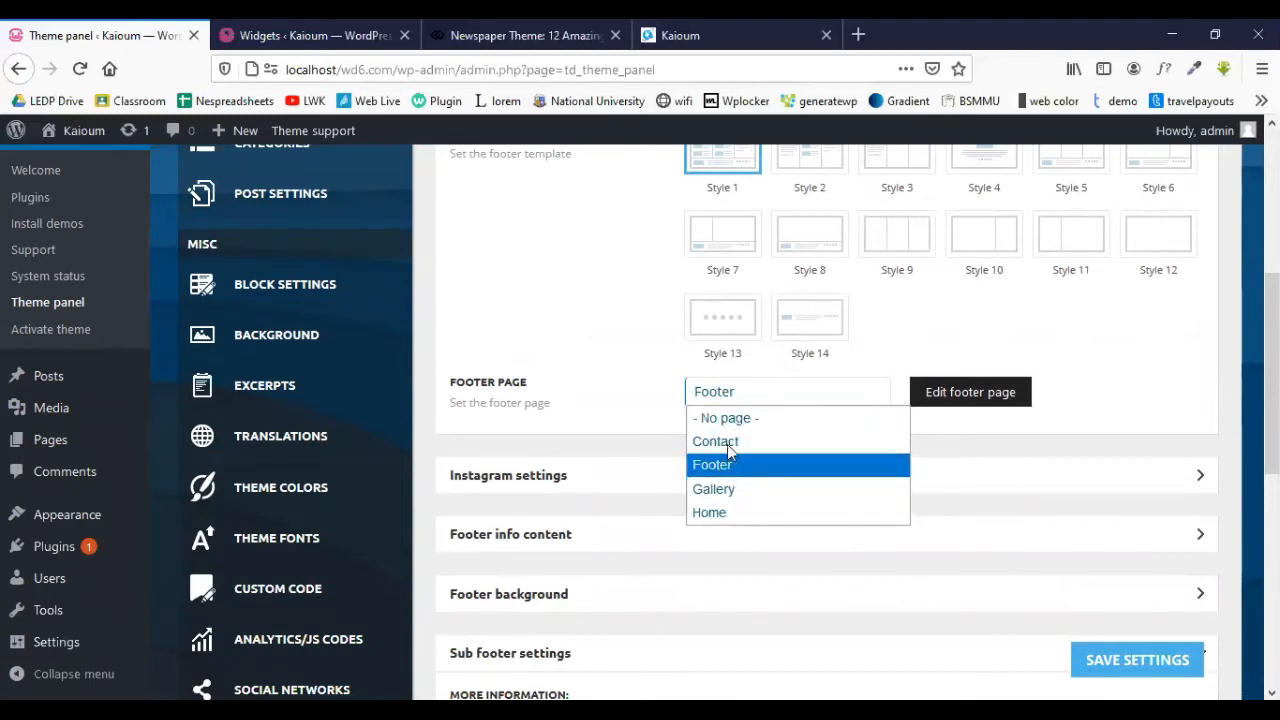
left_click(614, 409)
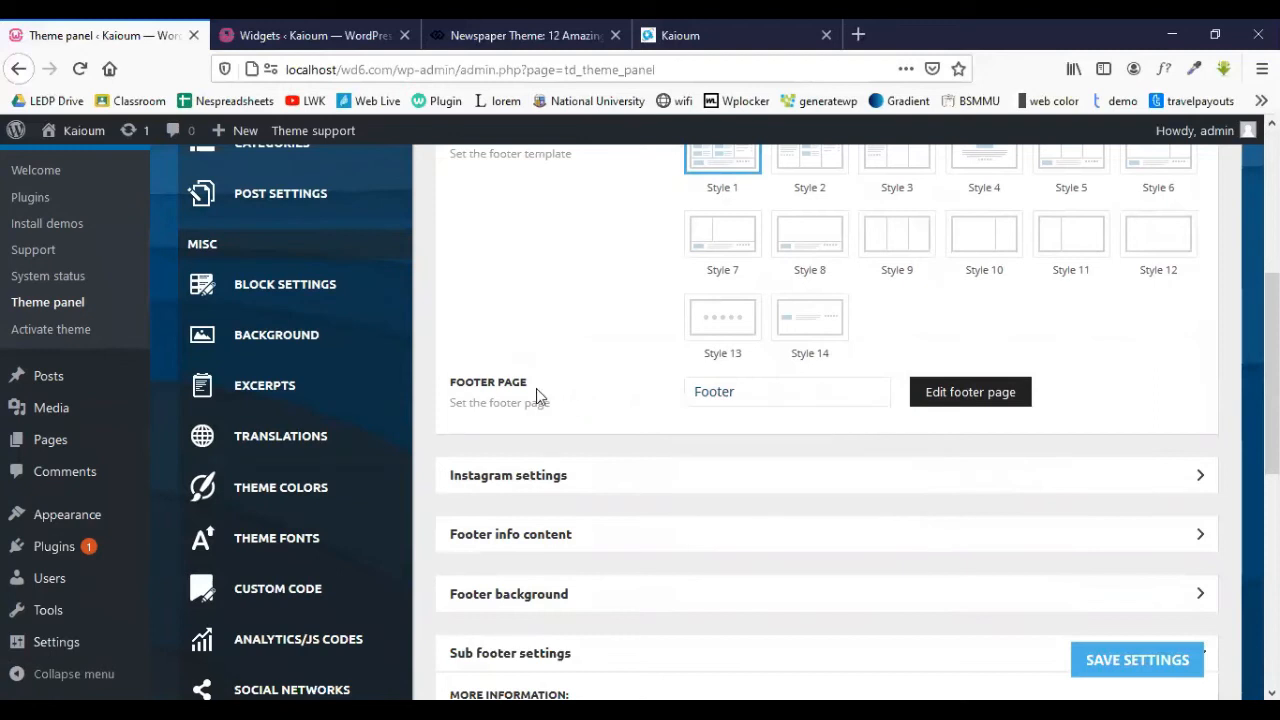
left_click(762, 405)
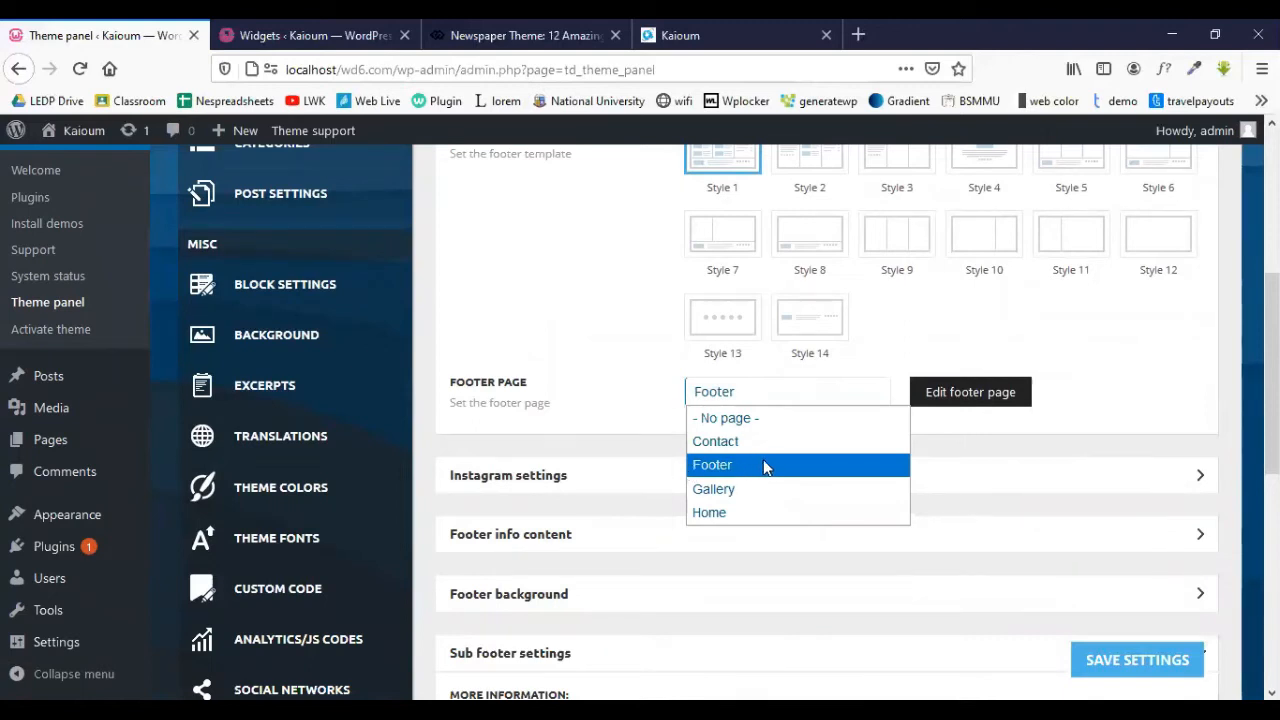
left_click(712, 465)
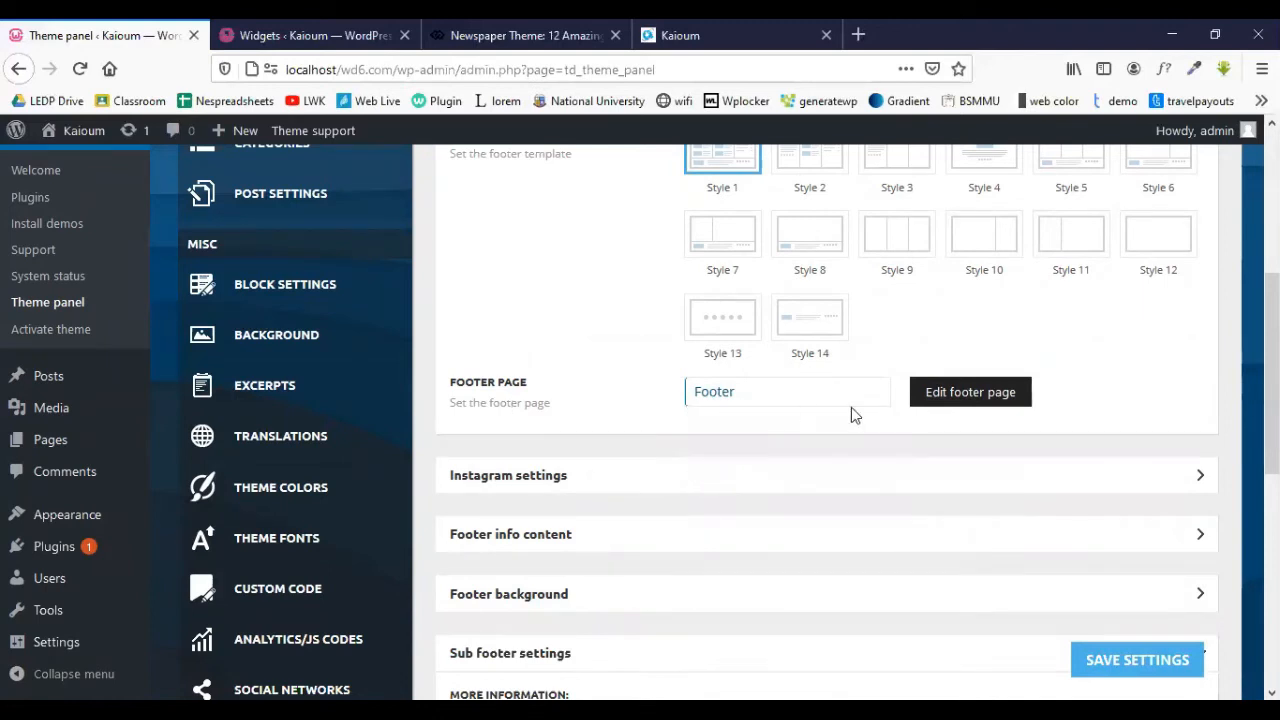
scroll(571, 471, "down", 5)
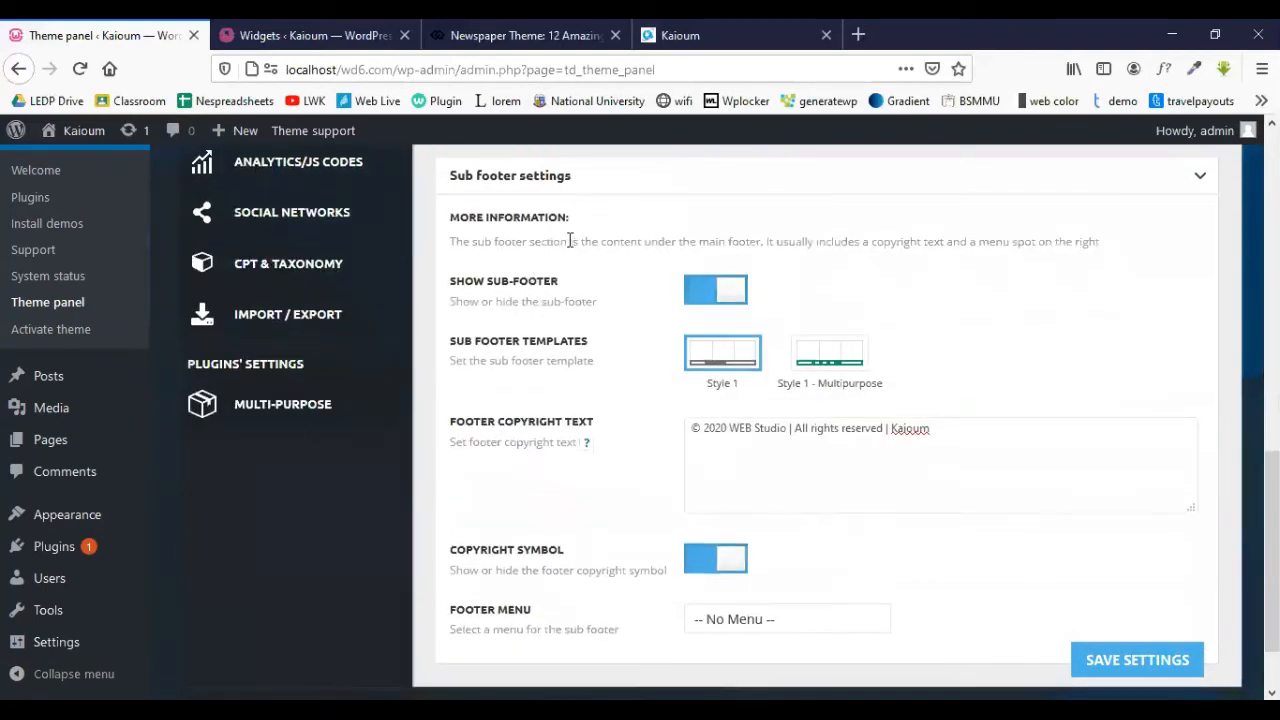
scroll(697, 459, "up", 5)
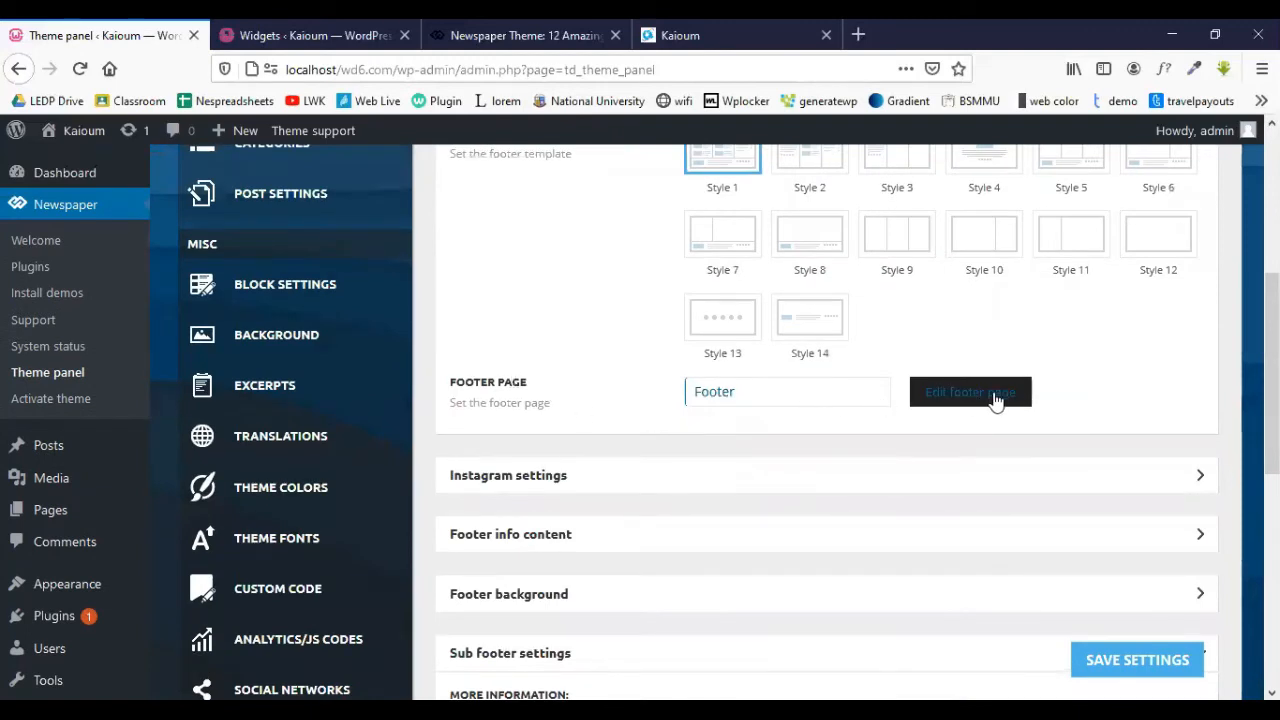
- Open the footer page in the visual editor and change the copyright year to 2020
left_click(961, 400)
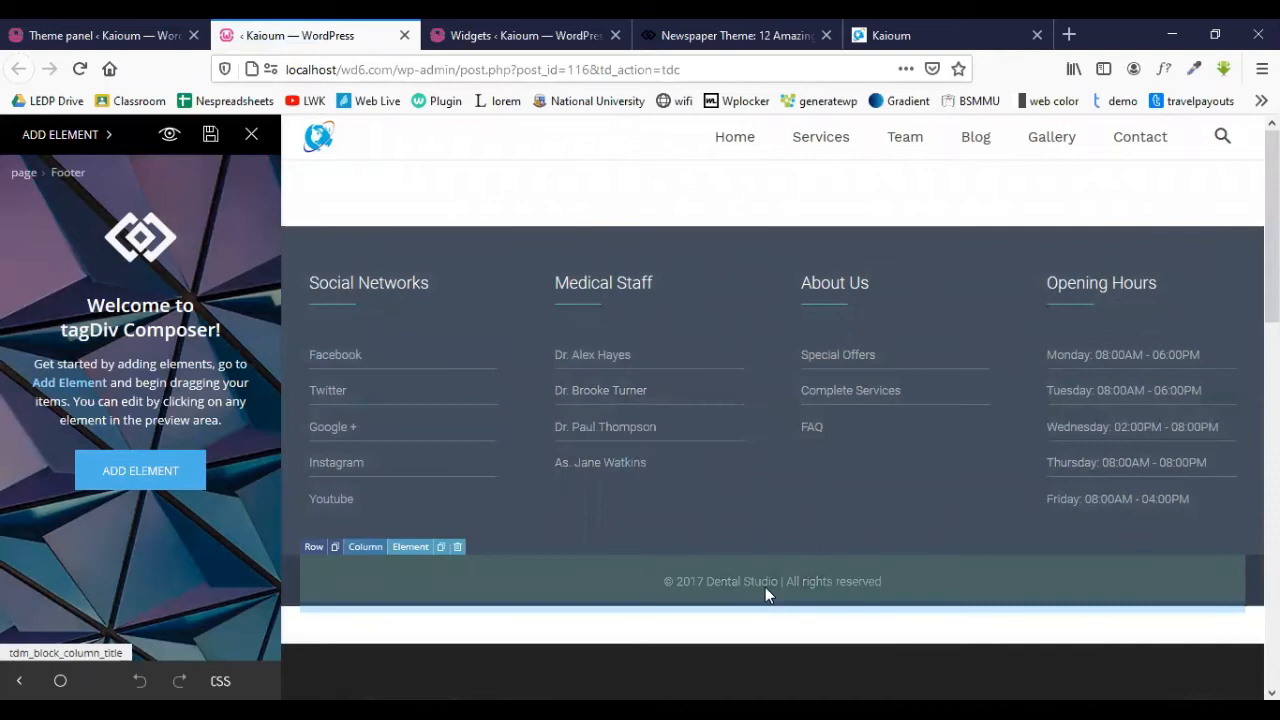
left_click(722, 580)
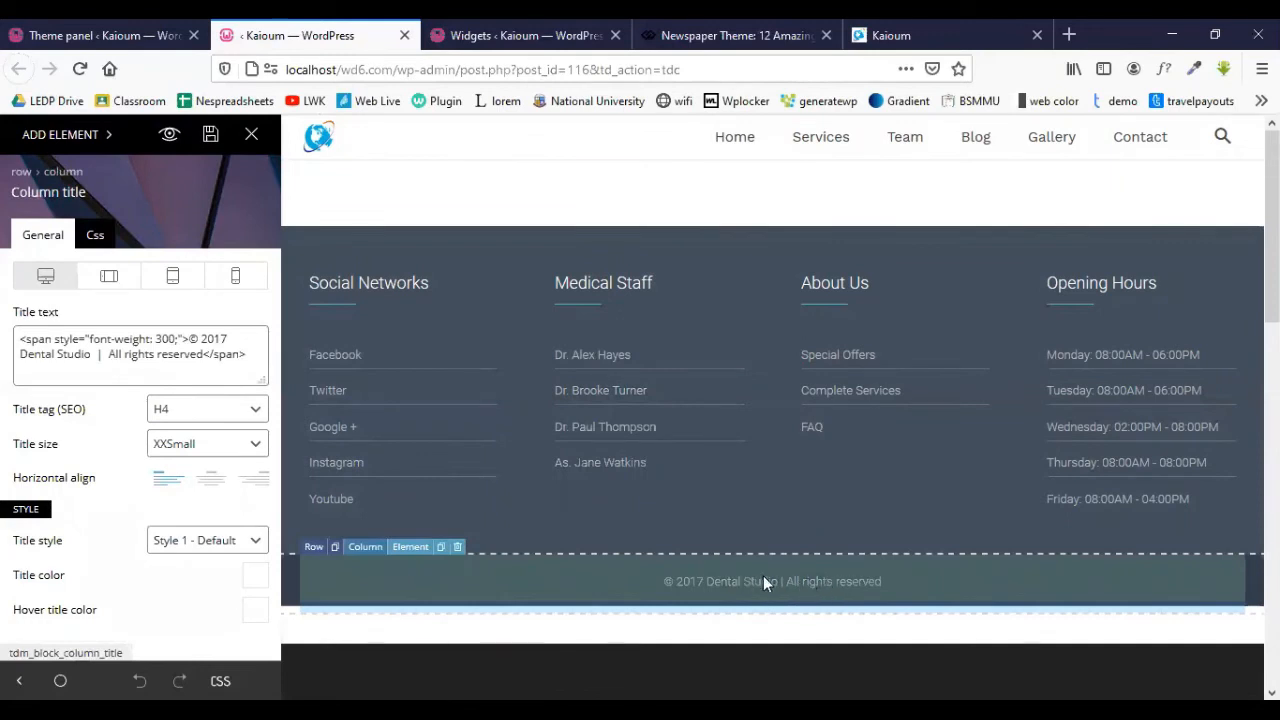
left_click_drag(224, 340, 213, 342)
left_click(230, 344)
key("BackSpace")
type("20")
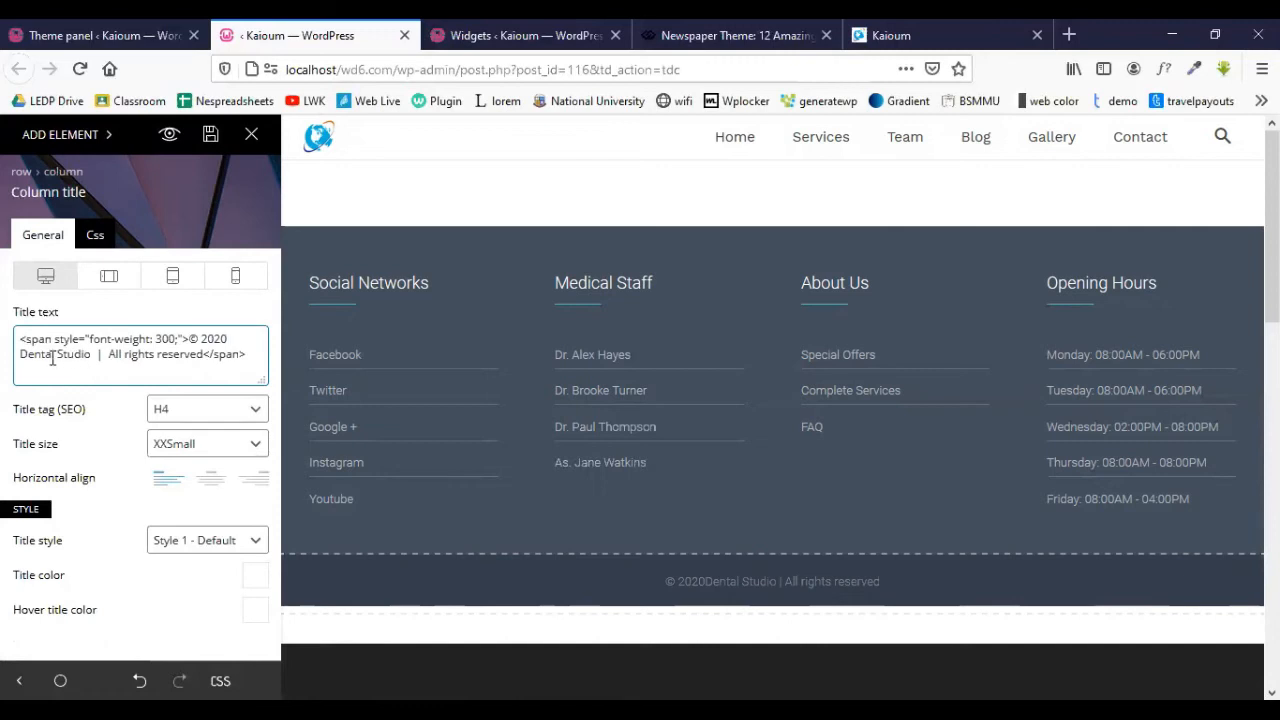
- Replace 'Dental' with 'WEB' plus the site name in the copyright text, then save
left_click_drag(53, 354, 28, 361)
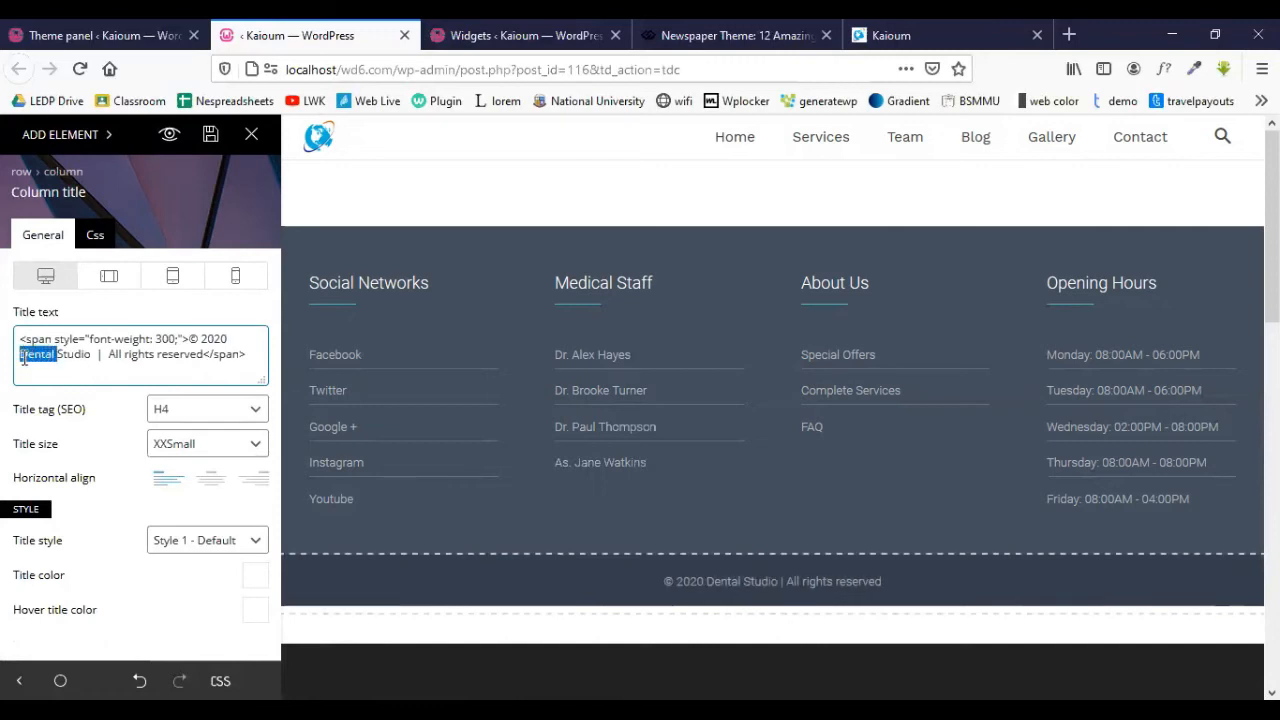
type("WEB")
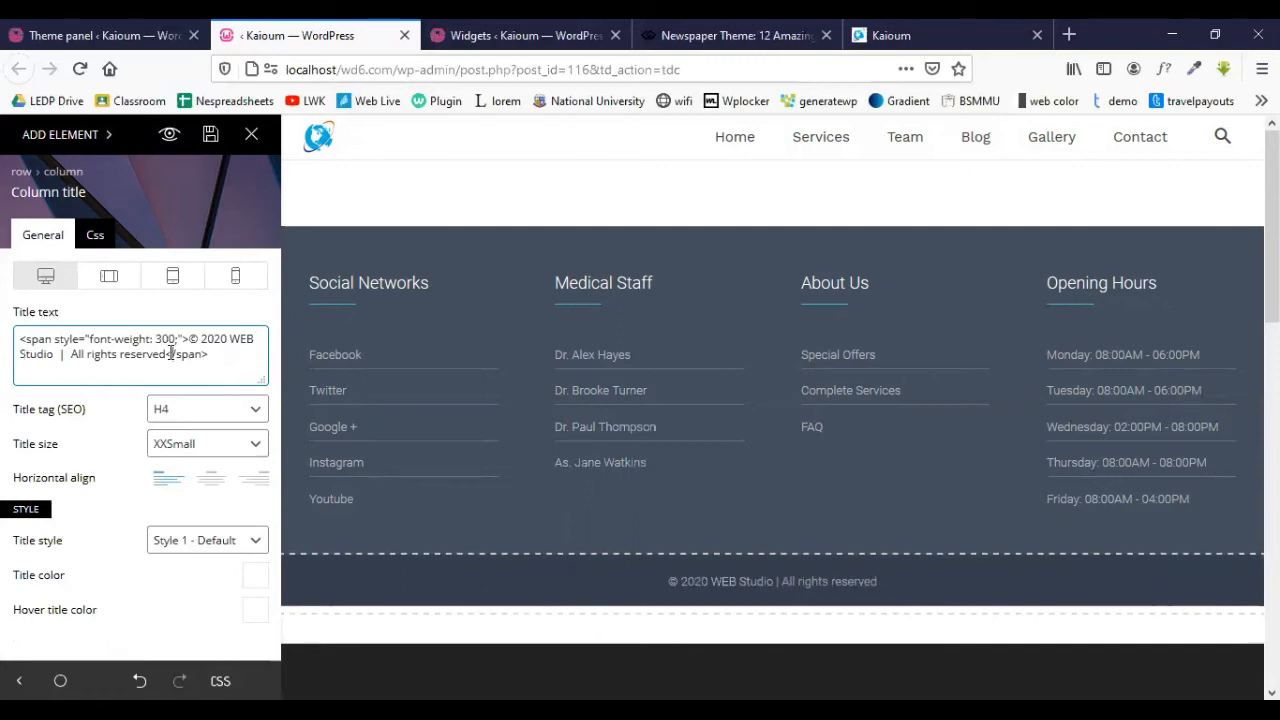
type("<")
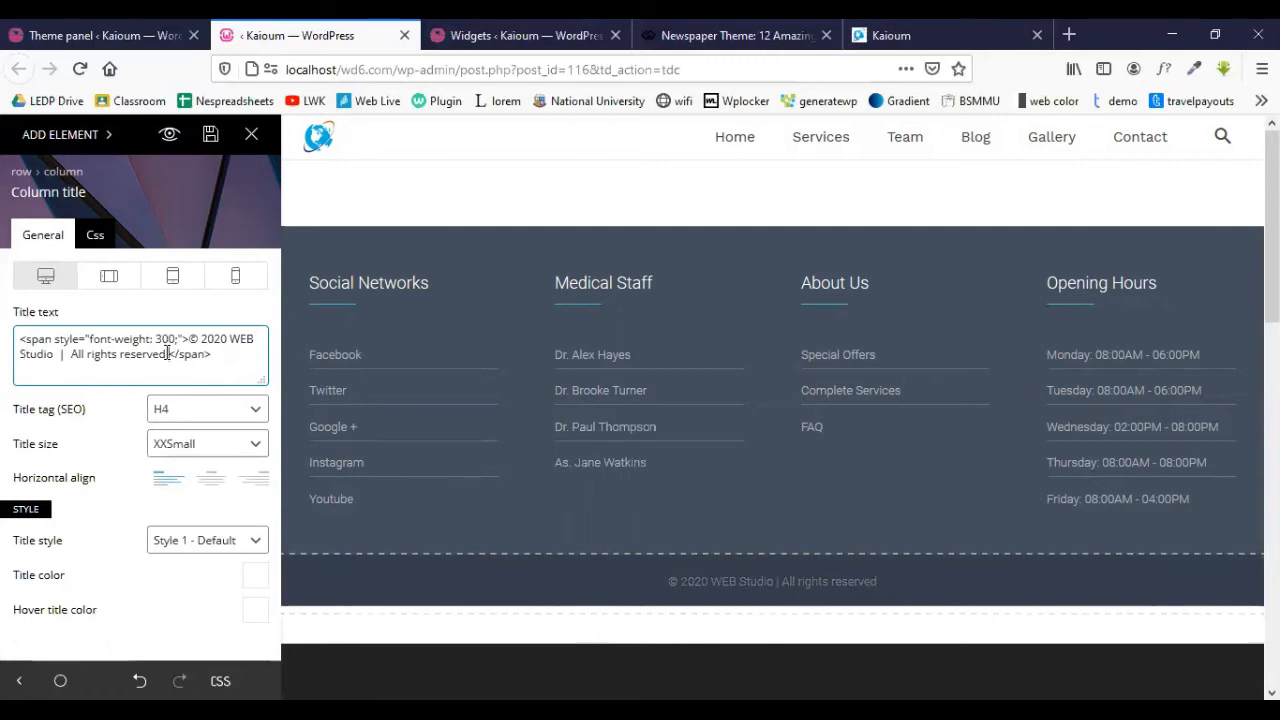
type("| Kaioum")
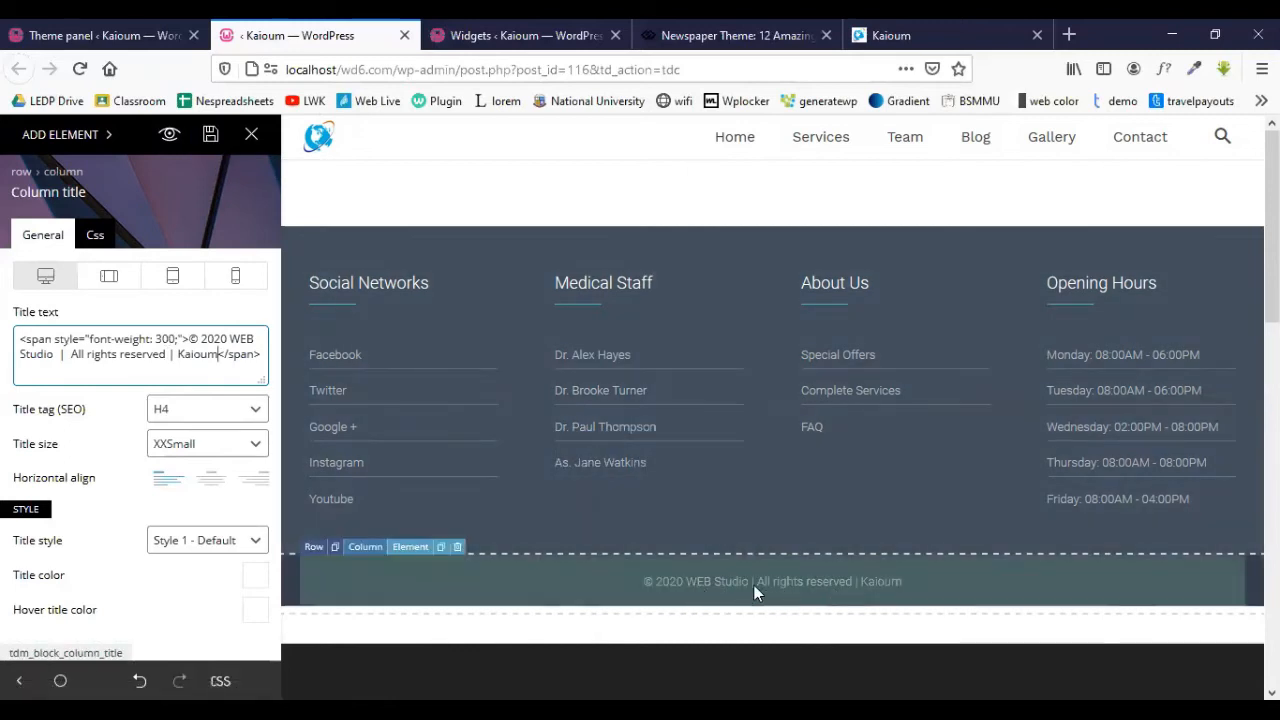
left_click(208, 137)
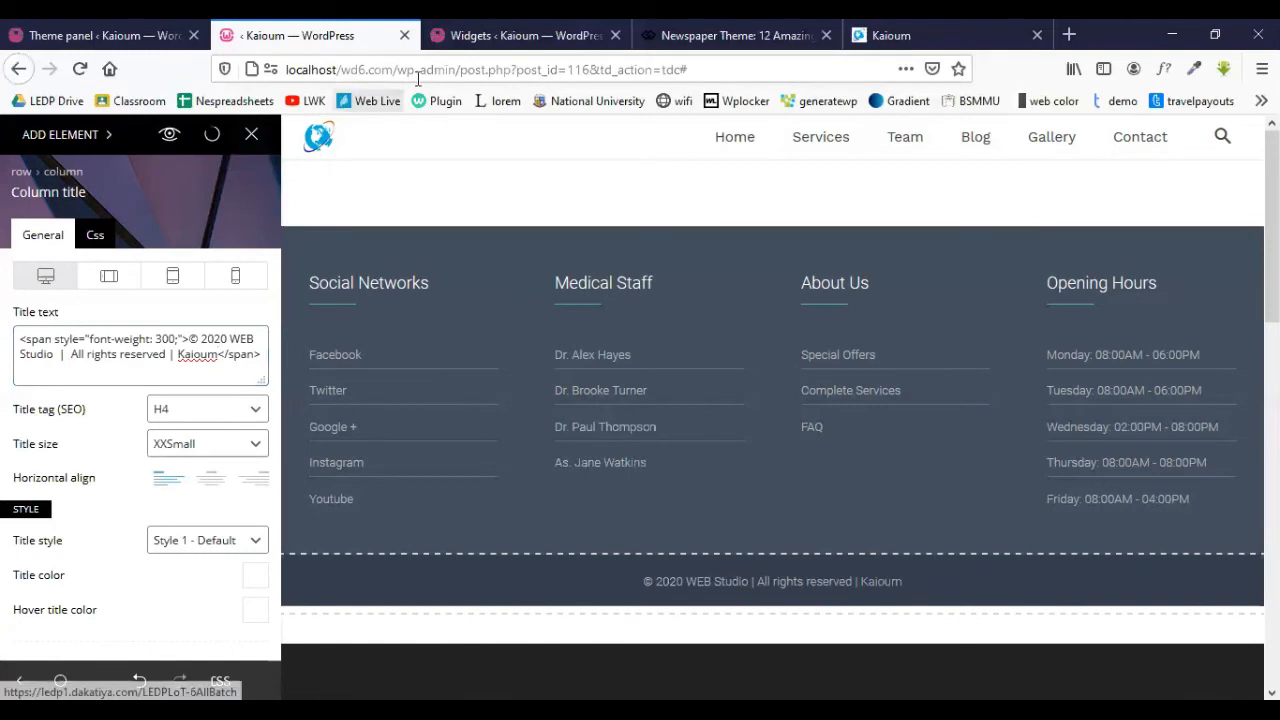
left_click(510, 35)
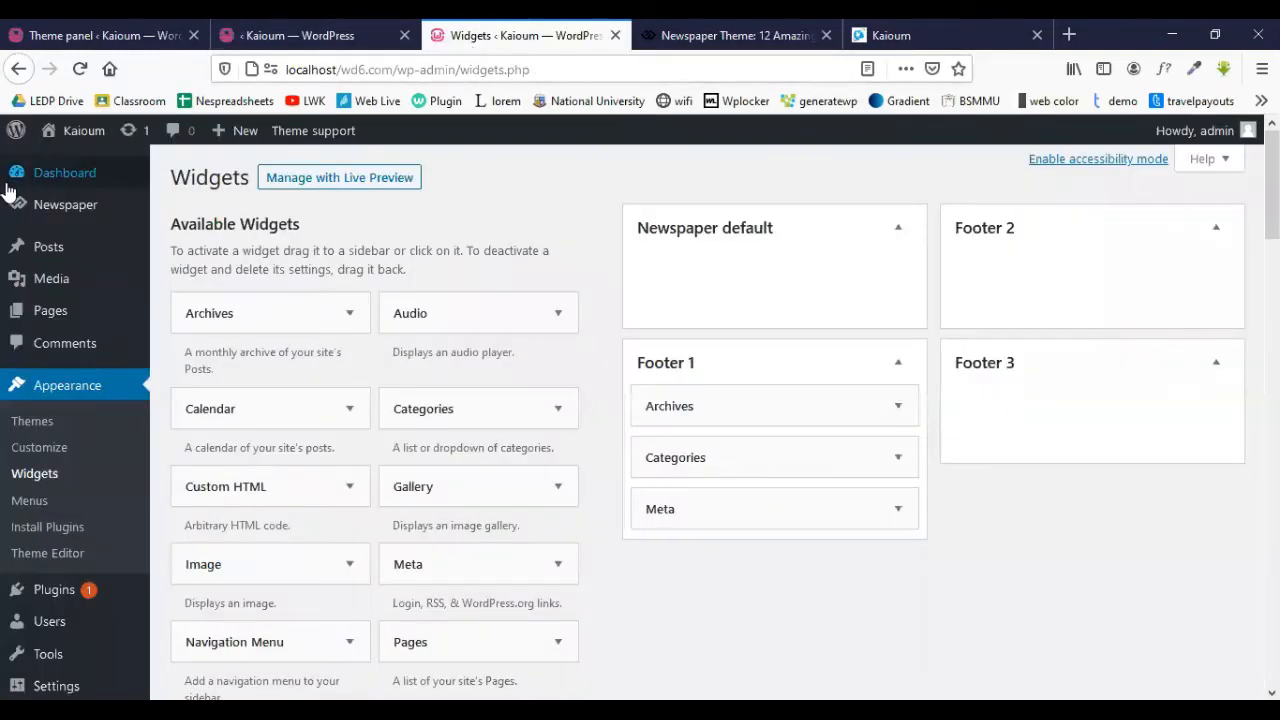
- Visit the live site and scroll to the footer to check the new copyright line
mouse_move(72, 131)
left_click(71, 172)
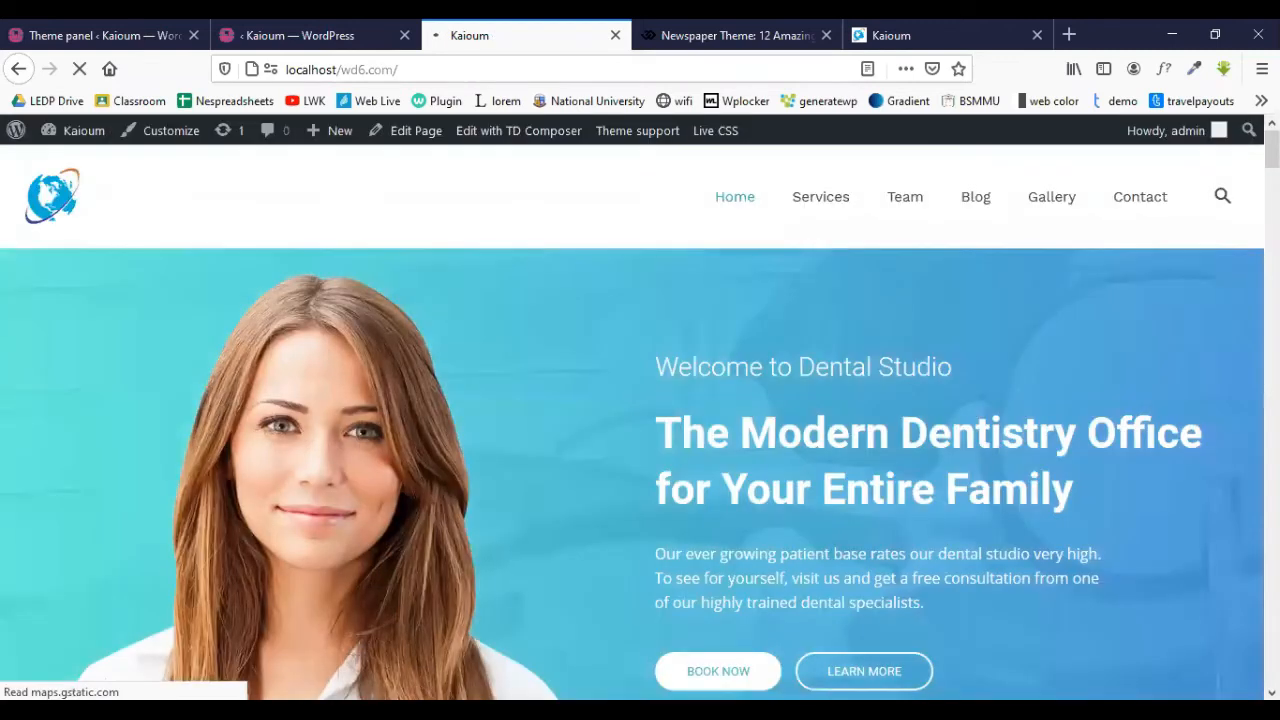
left_click_drag(1272, 150, 1272, 668)
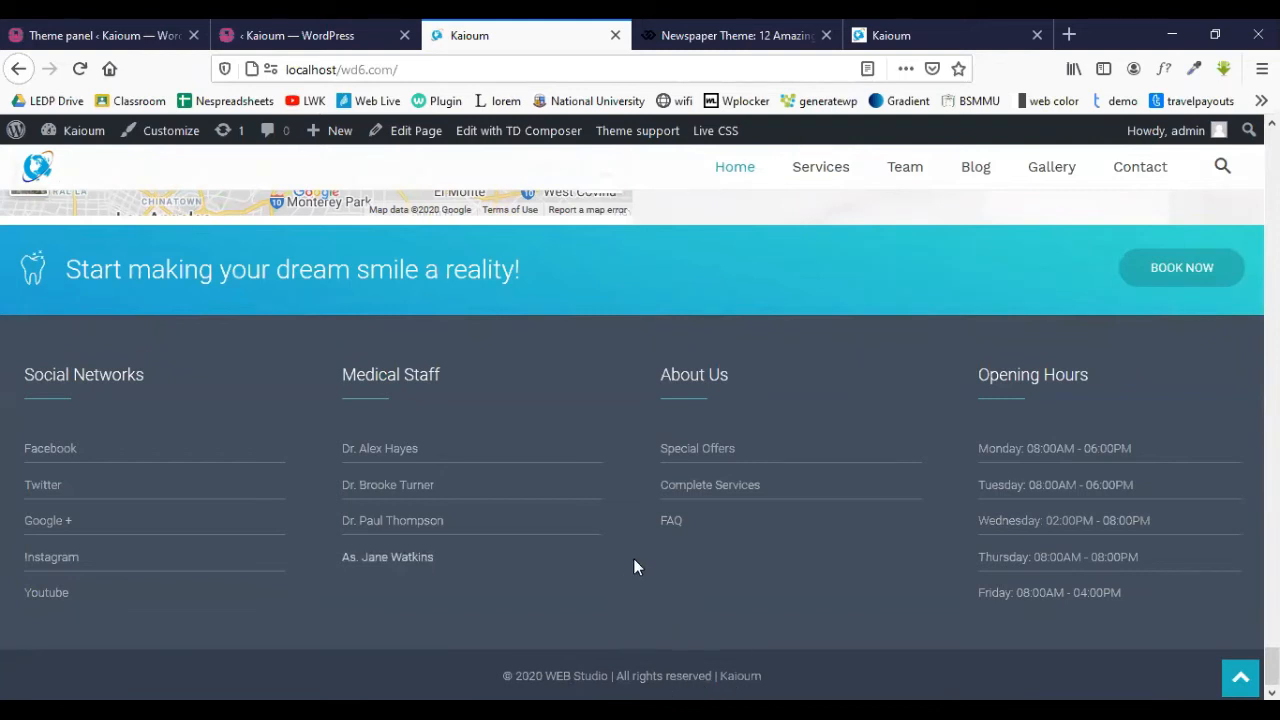
left_click(296, 28)
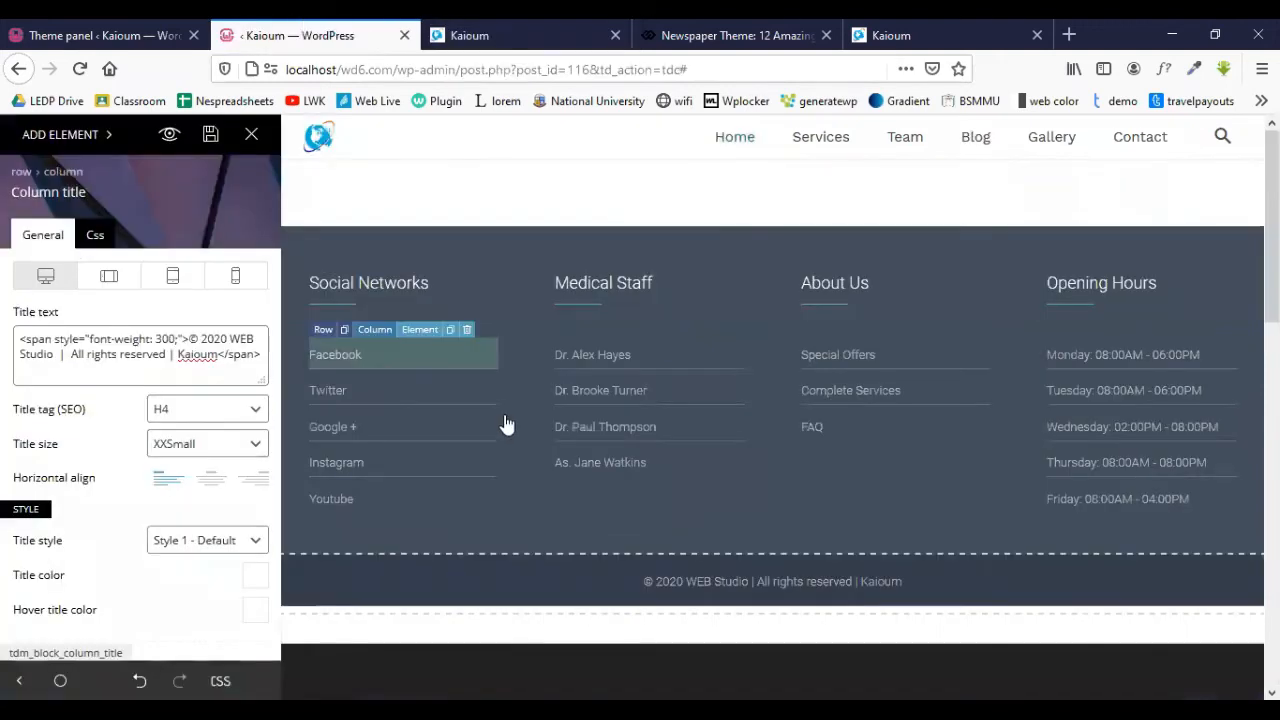
key("ctrl+shift+Tab")
- Review the footer and sub-footer options, keeping Style 1 and the Footer page, and save settings
scroll(634, 457, "up", 4)
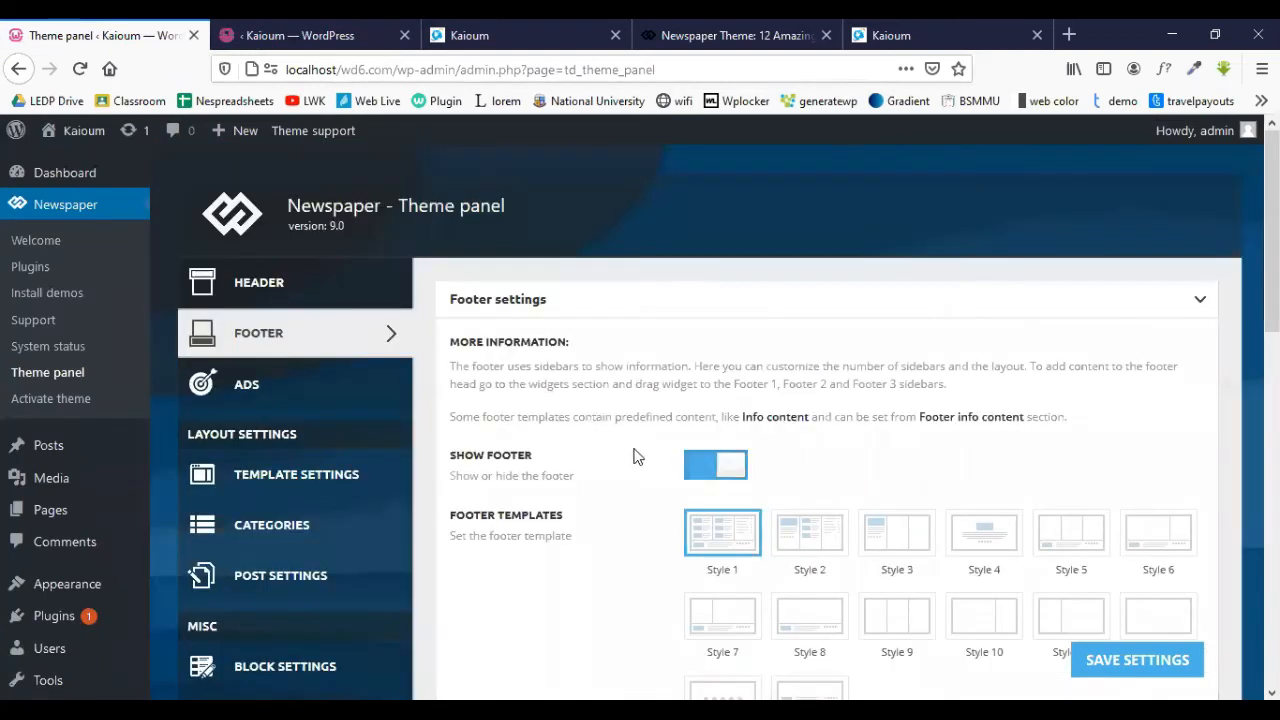
scroll(543, 411, "down", 4)
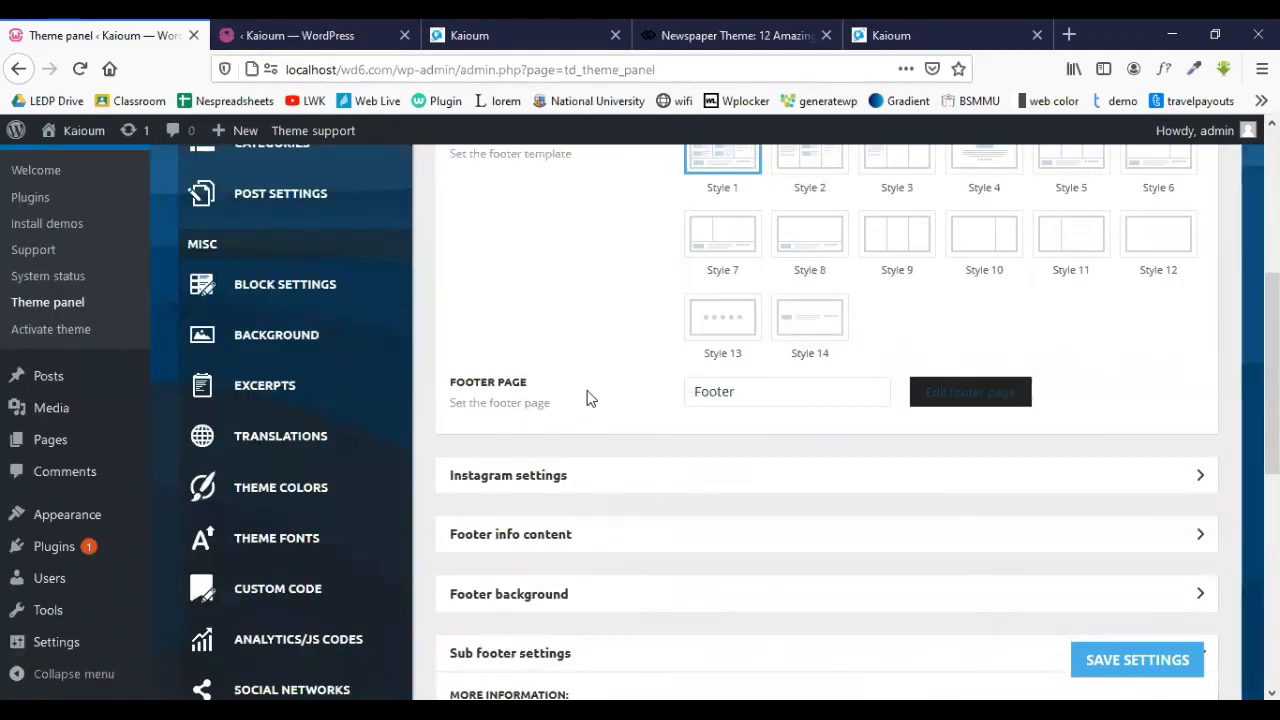
scroll(590, 398, "up", 5)
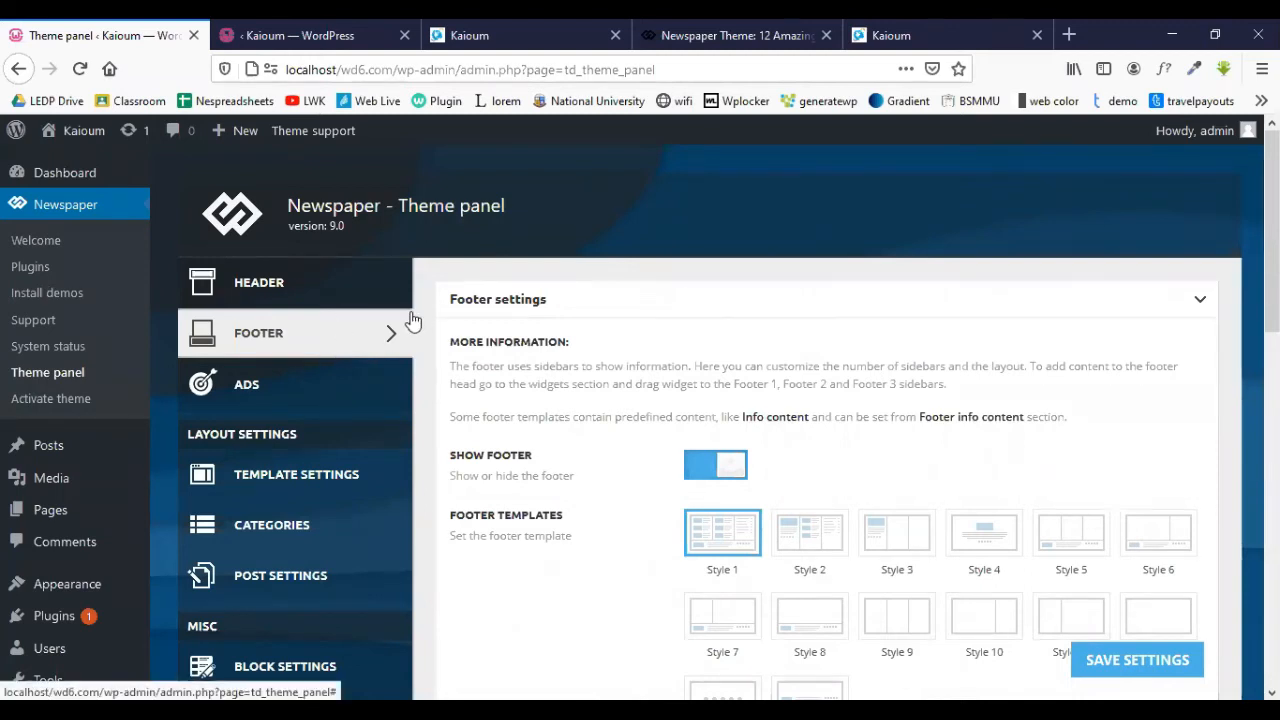
scroll(540, 320, "down", 2)
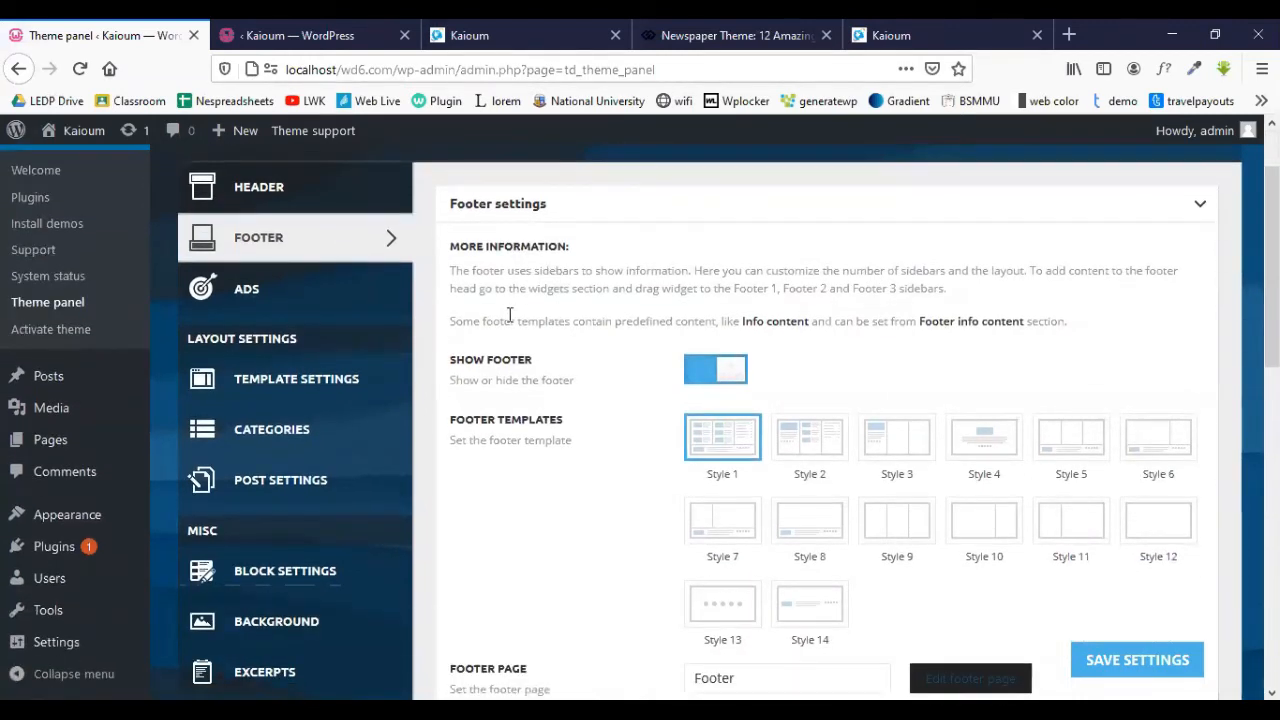
left_click_drag(452, 270, 970, 316)
left_click(621, 356)
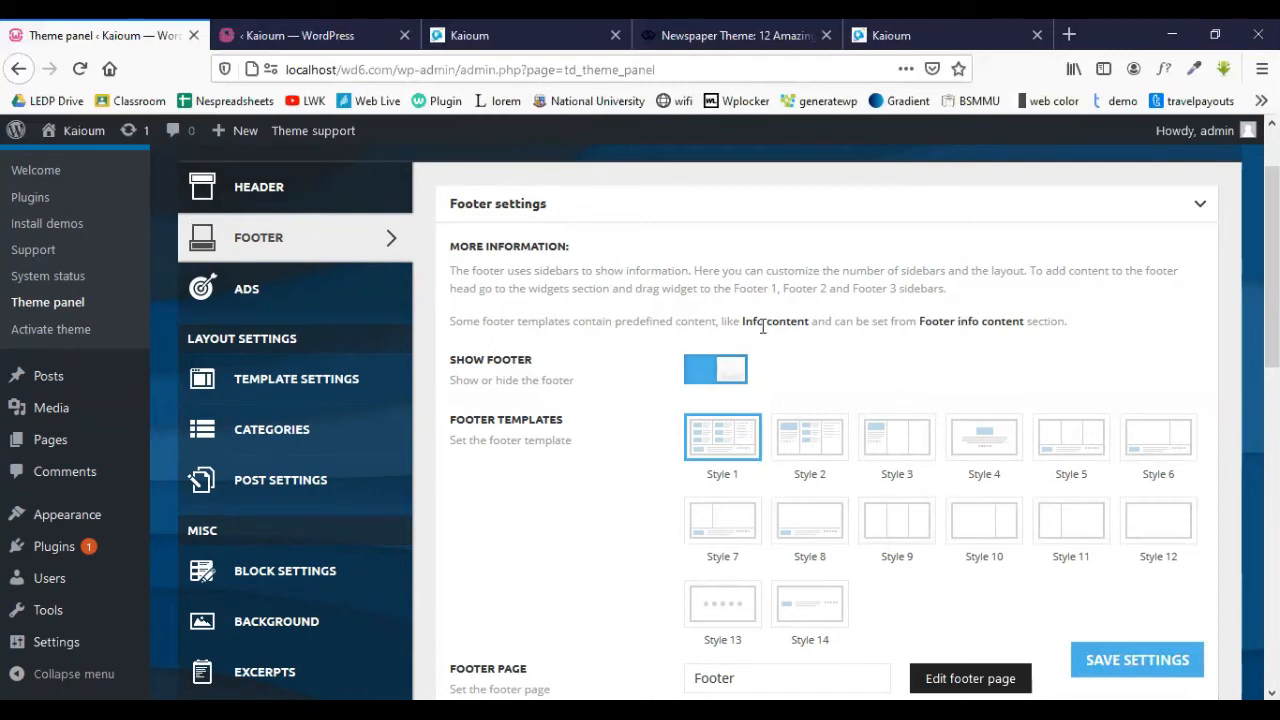
scroll(640, 441, "down", 8)
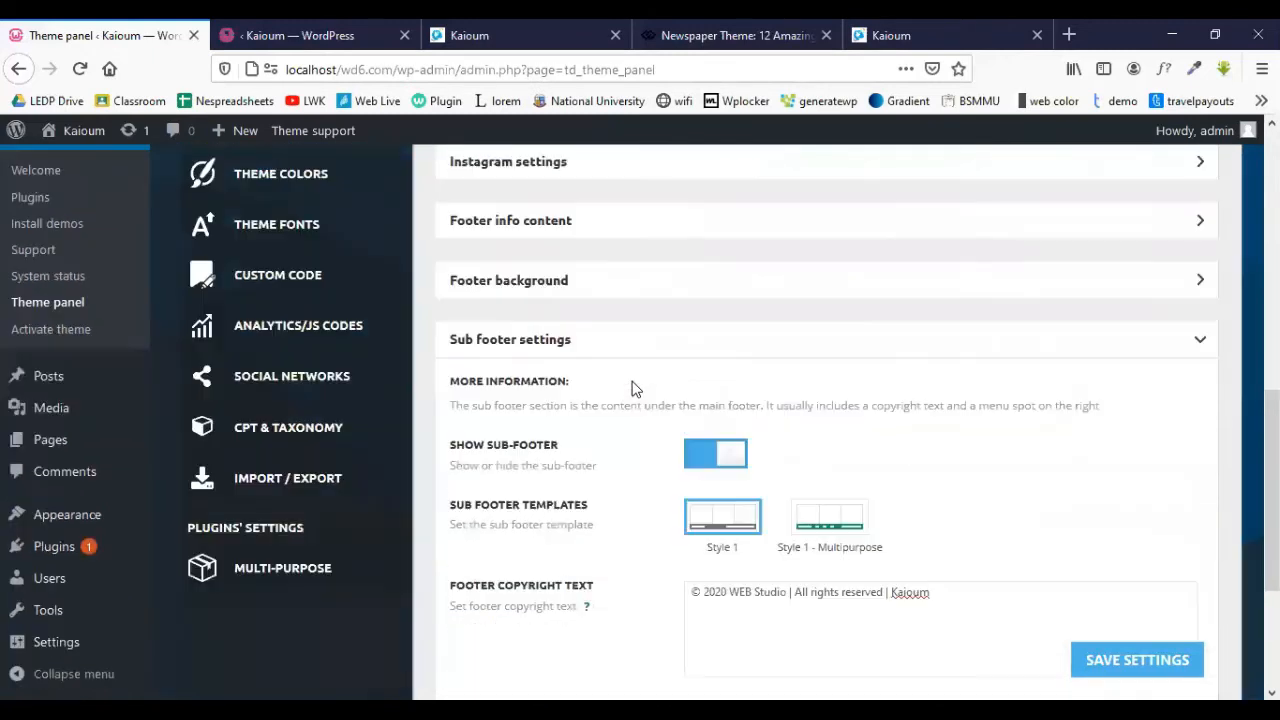
scroll(476, 368, "up", 5)
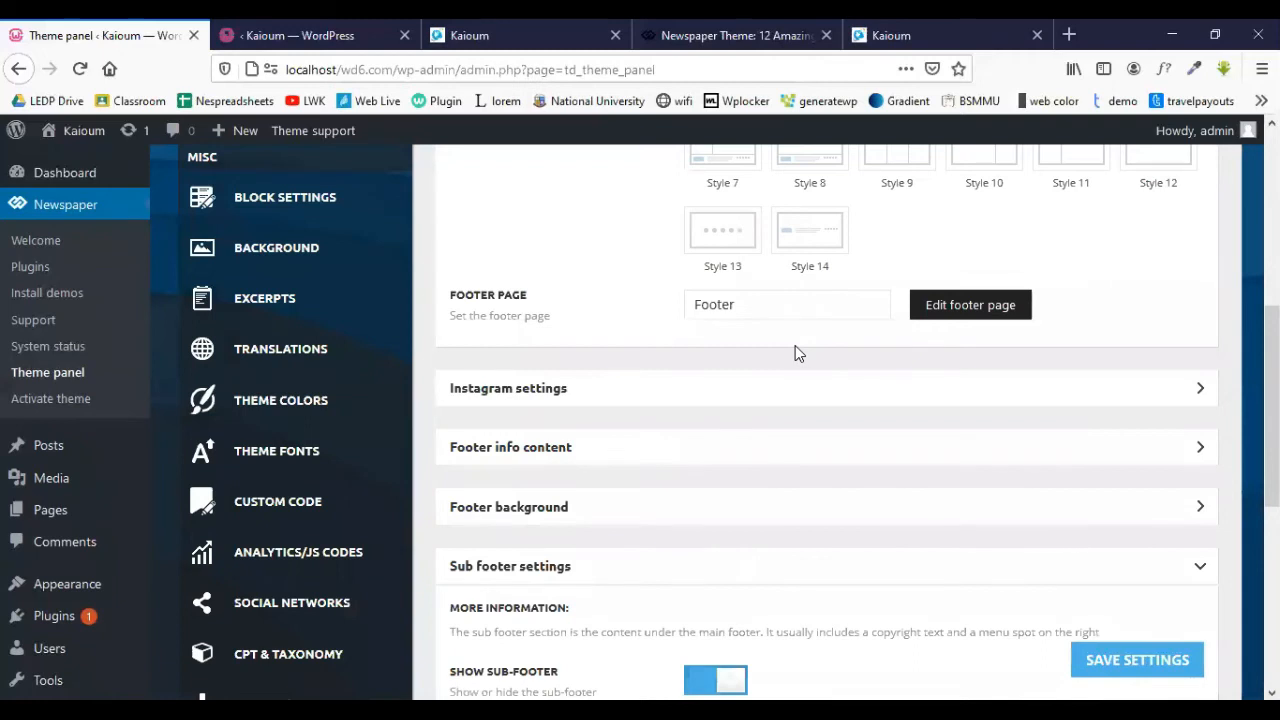
scroll(795, 352, "up", 4)
scroll(490, 256, "down", 1)
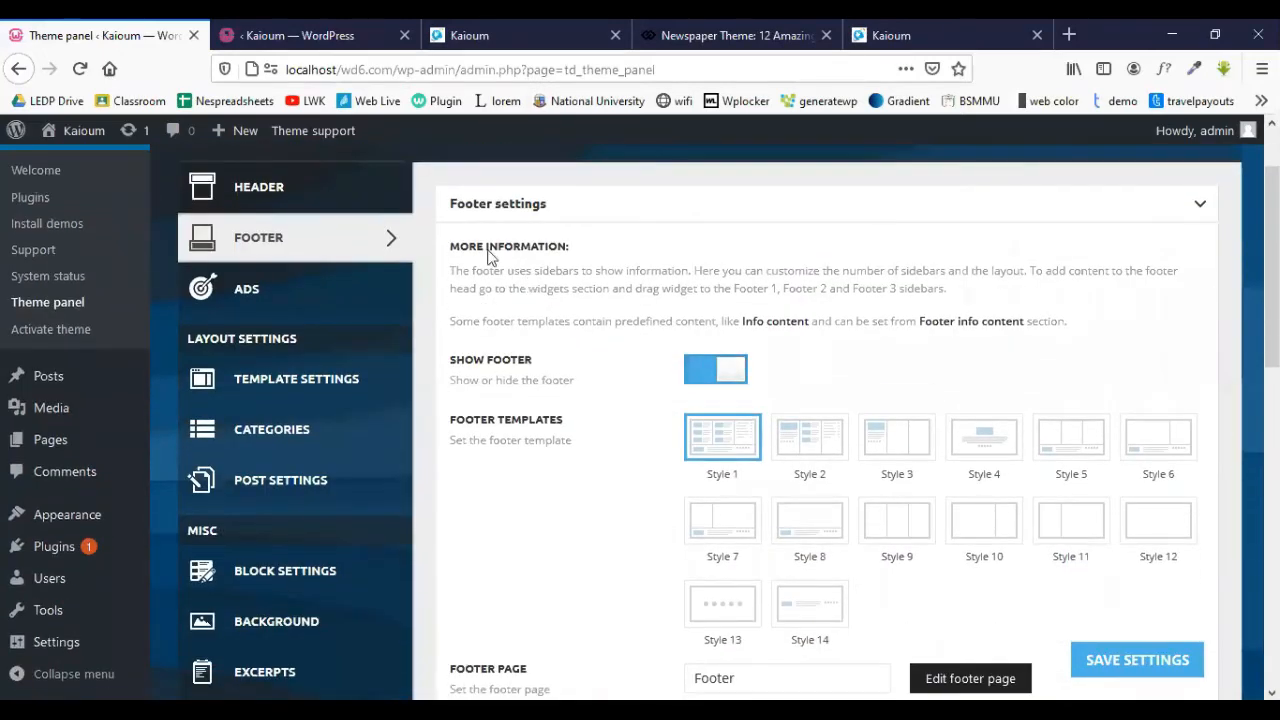
scroll(689, 329, "down", 5)
scroll(851, 412, "up", 2)
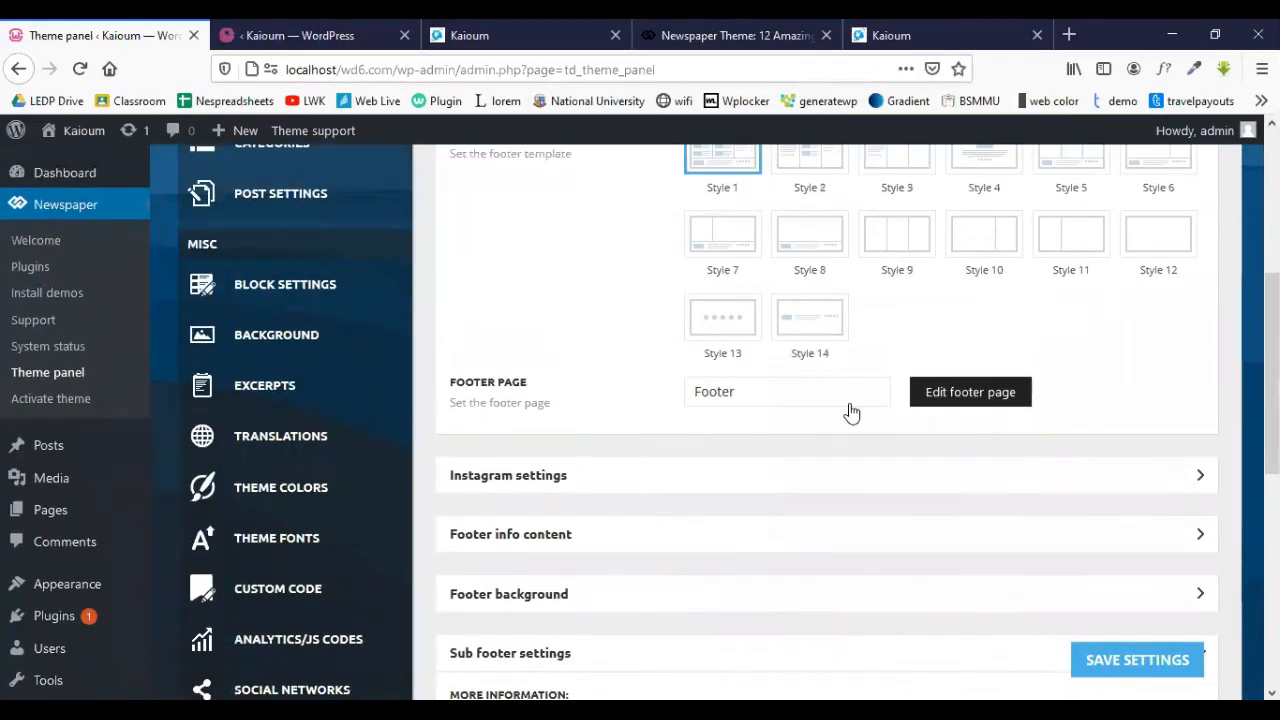
scroll(474, 417, "down", 1)
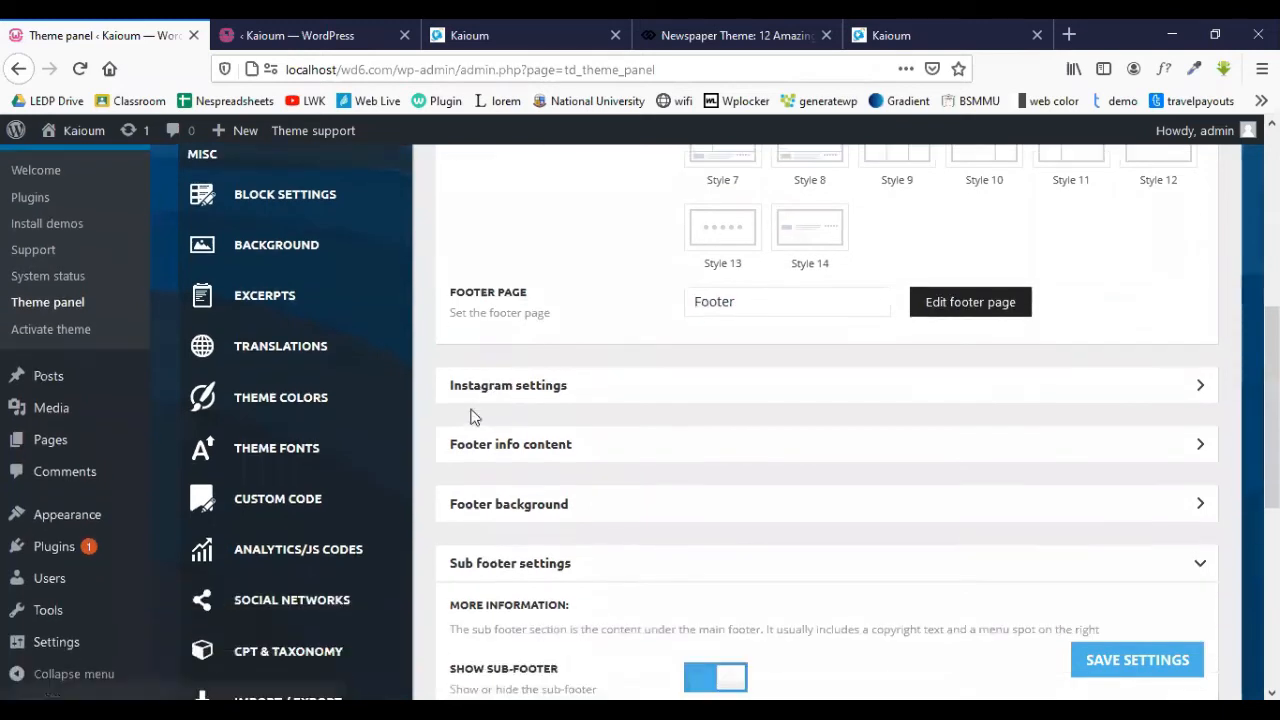
scroll(500, 443, "down", 2)
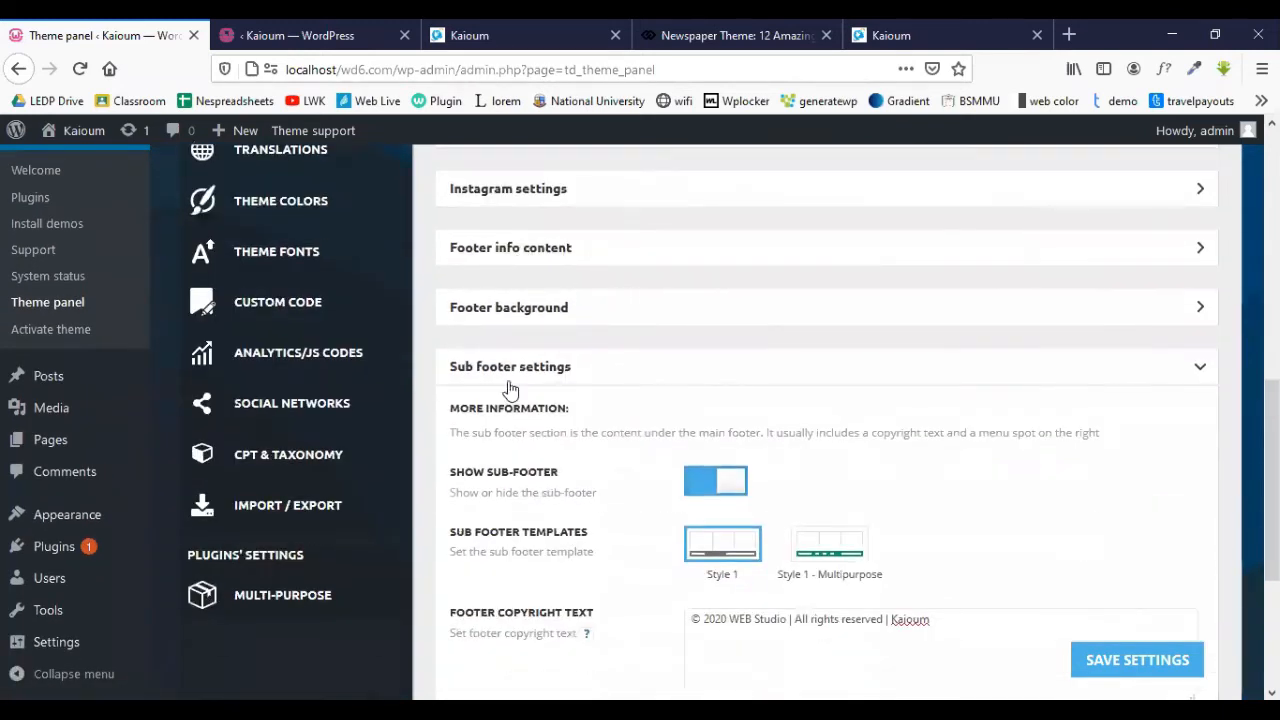
scroll(543, 471, "down", 2)
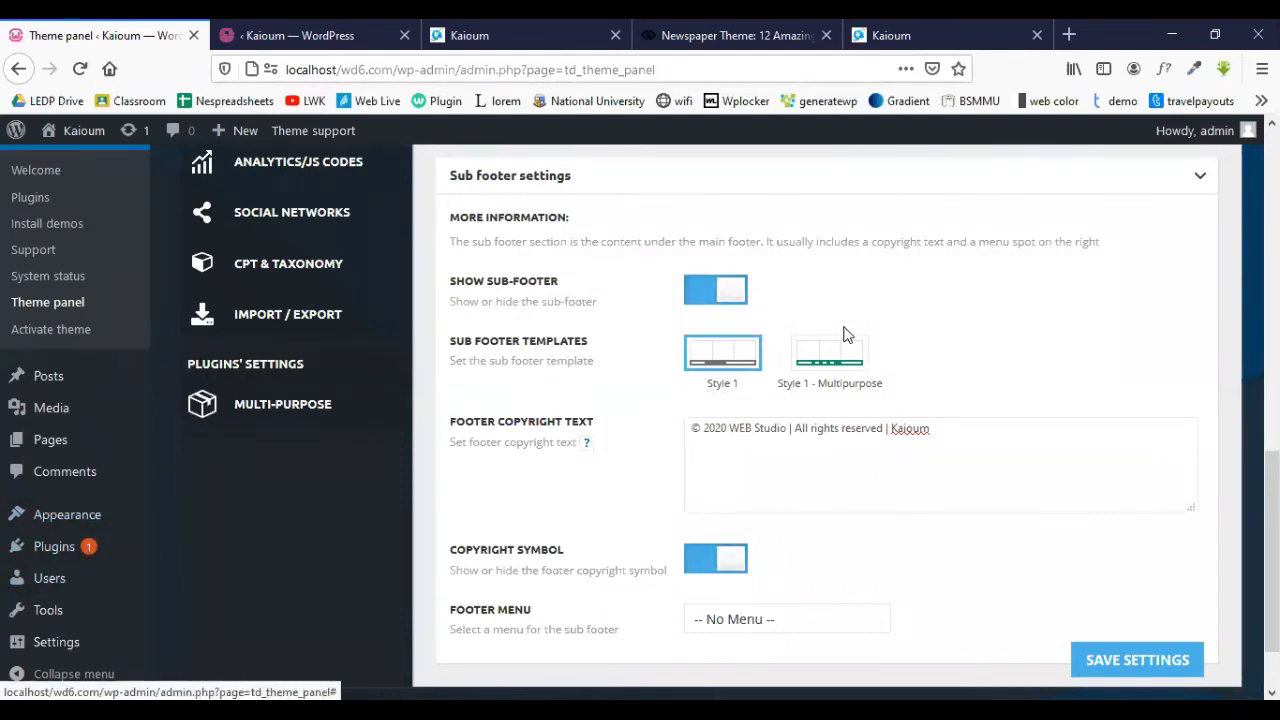
scroll(843, 334, "down", 1)
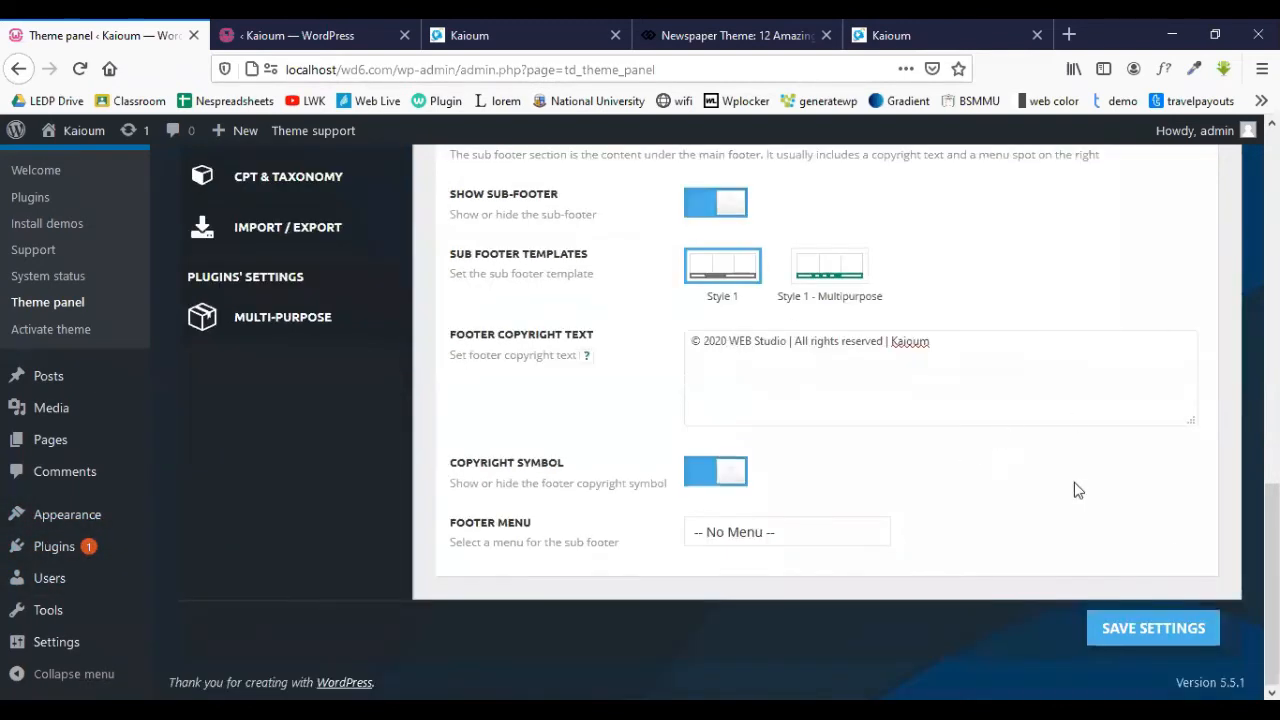
left_click(1138, 628)
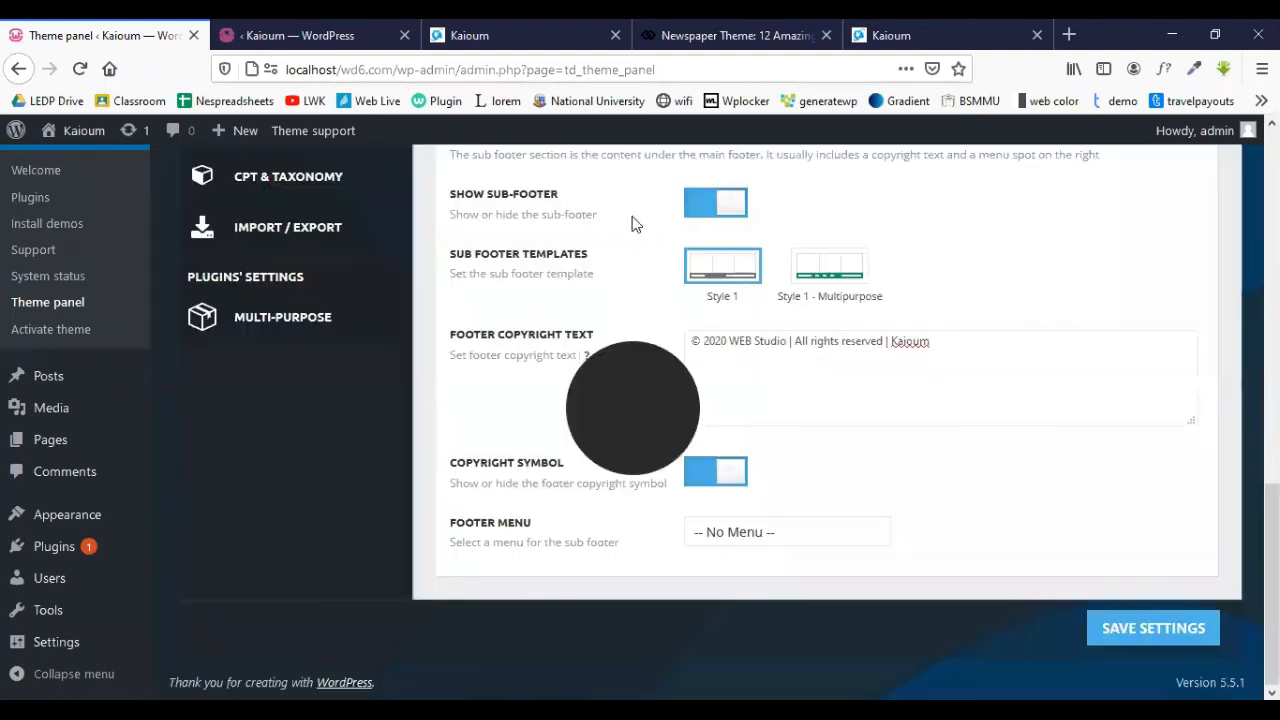
scroll(630, 220, "up", 2)
scroll(630, 216, "up", 4)
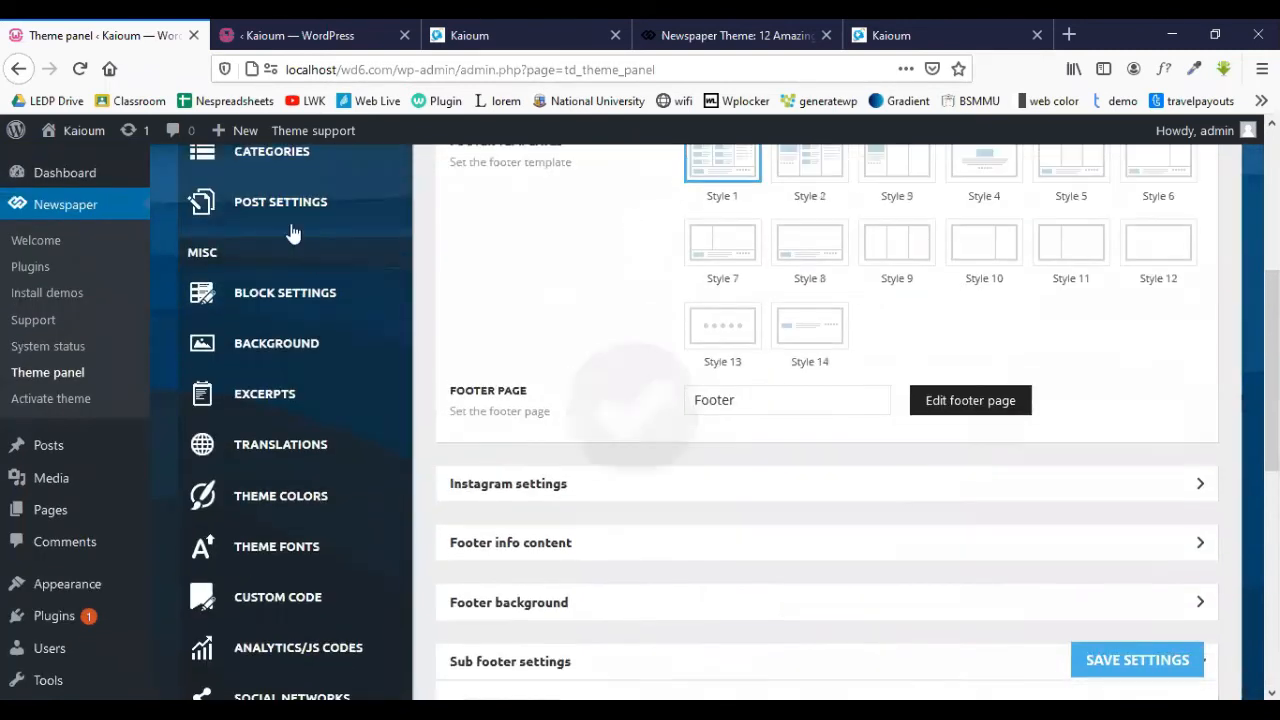
scroll(607, 270, "up", 3)
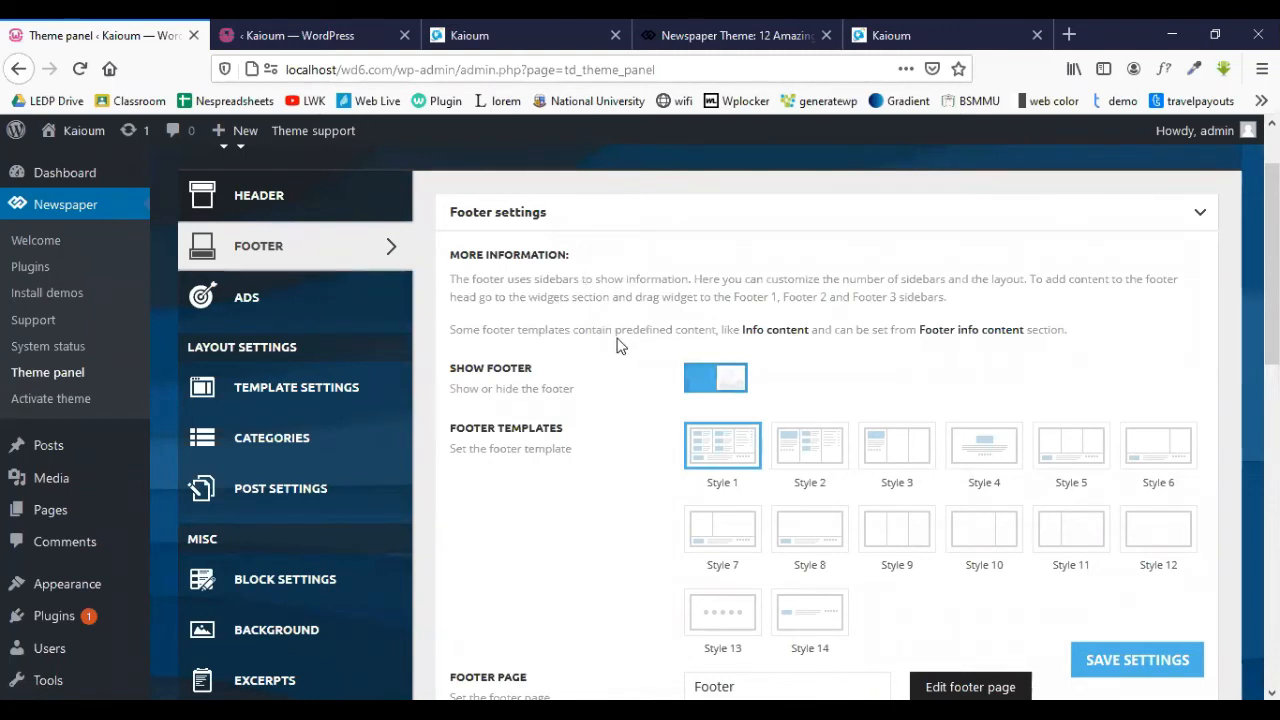
scroll(617, 345, "down", 2)
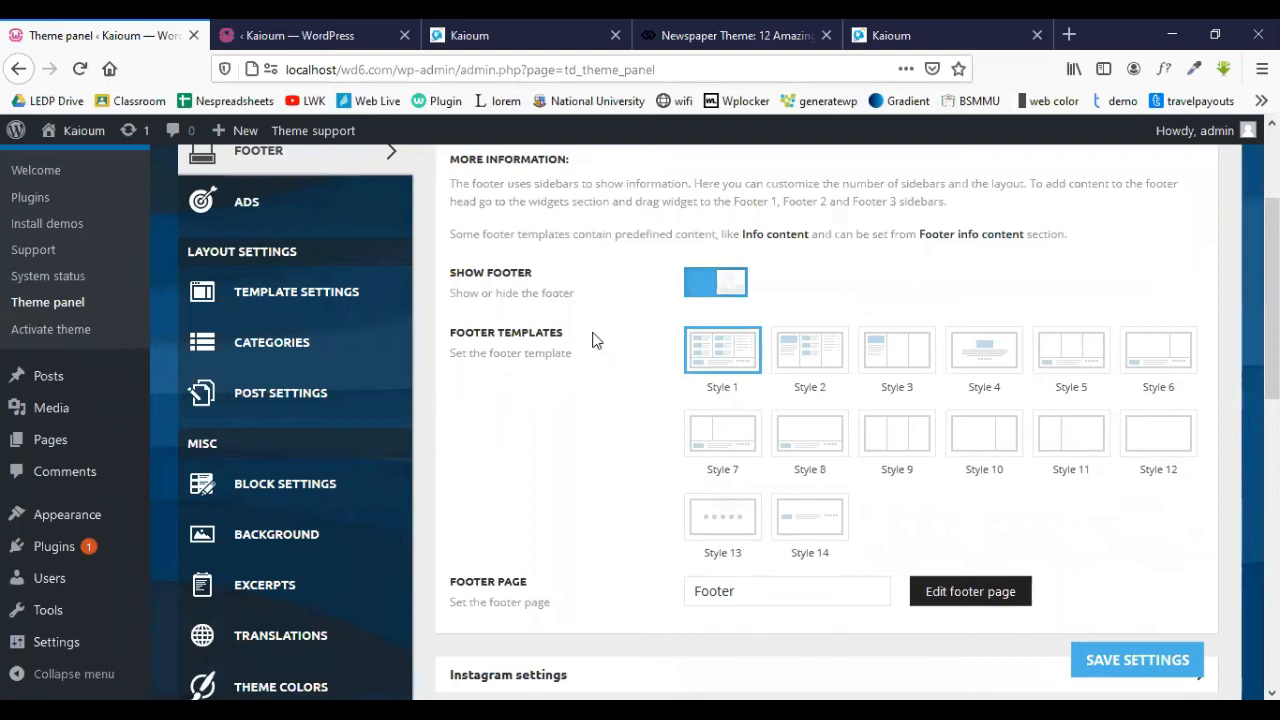
scroll(593, 339, "up", 2)
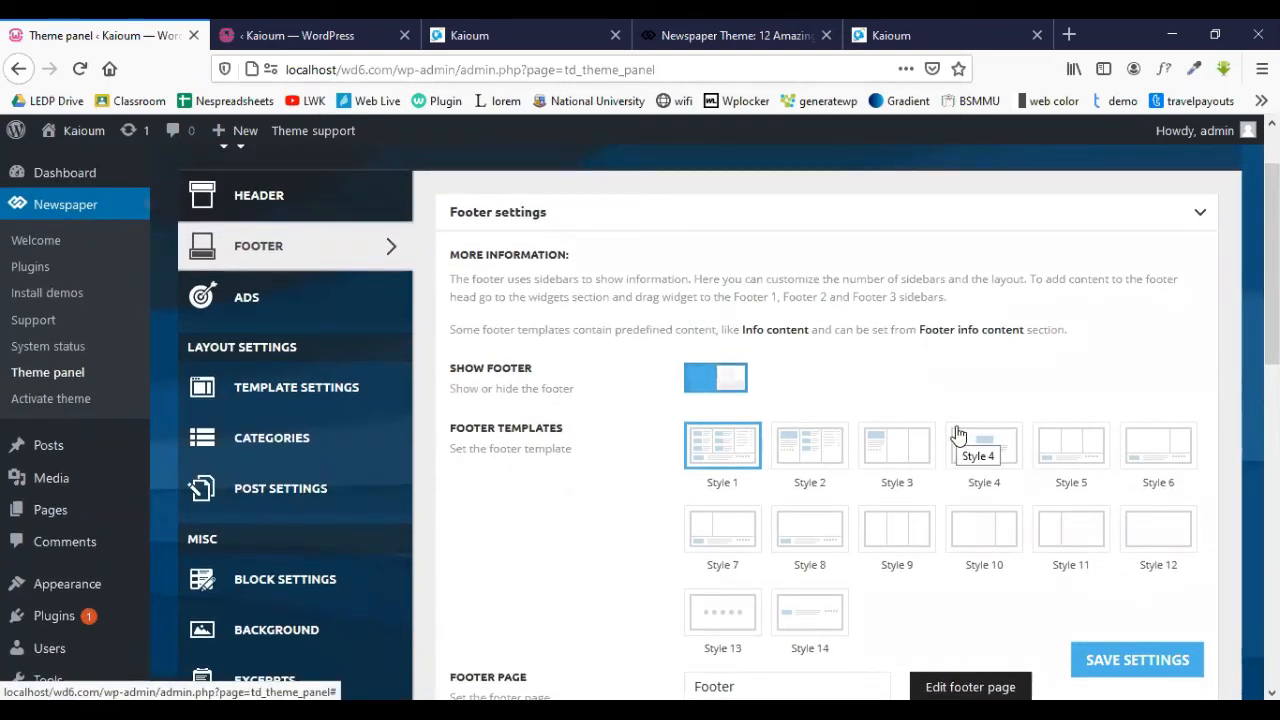
- Bring up the tagDiv footer templates documentation page
left_click(720, 35)
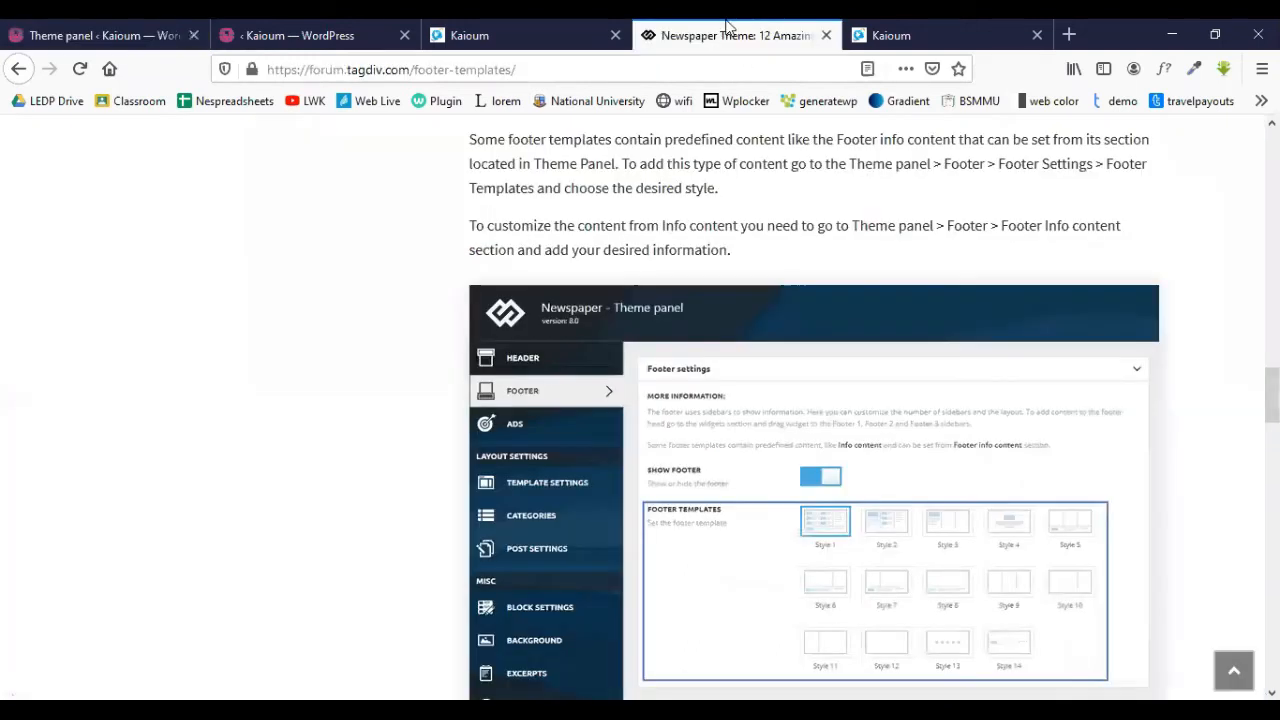
left_click(560, 30)
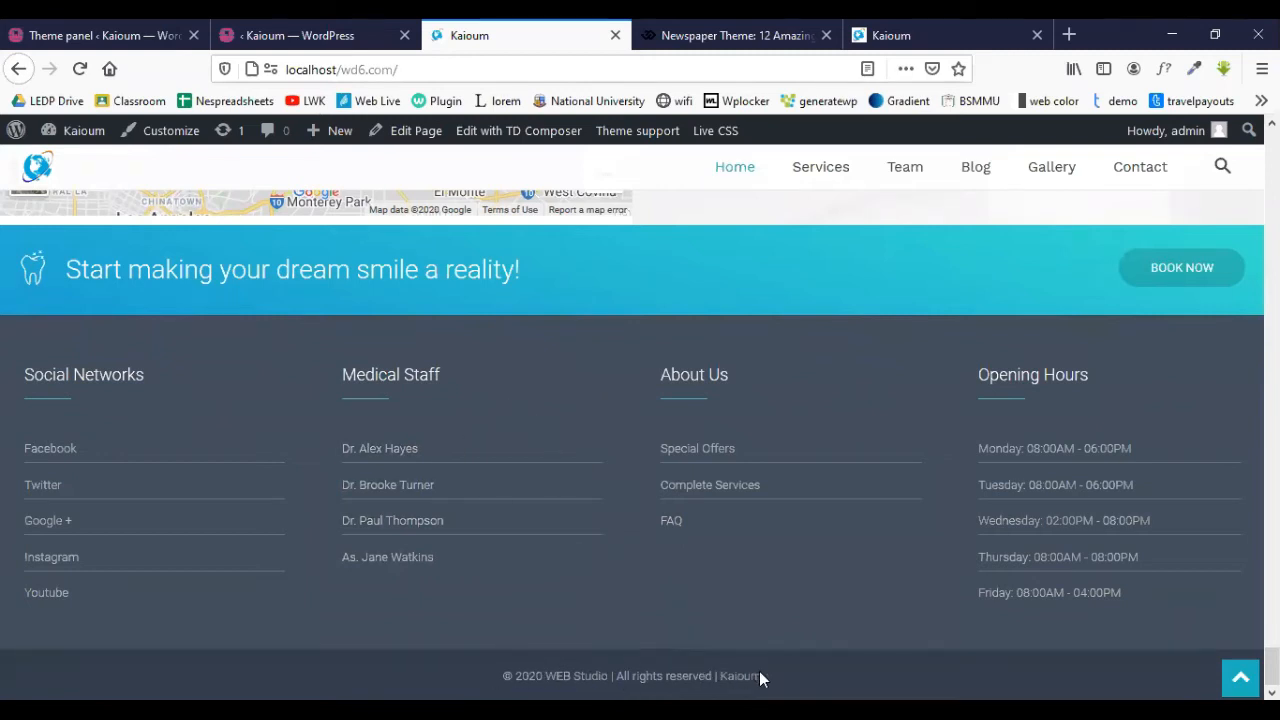
- Close the TD Composer editor tab and go back to the live site
left_click(318, 24)
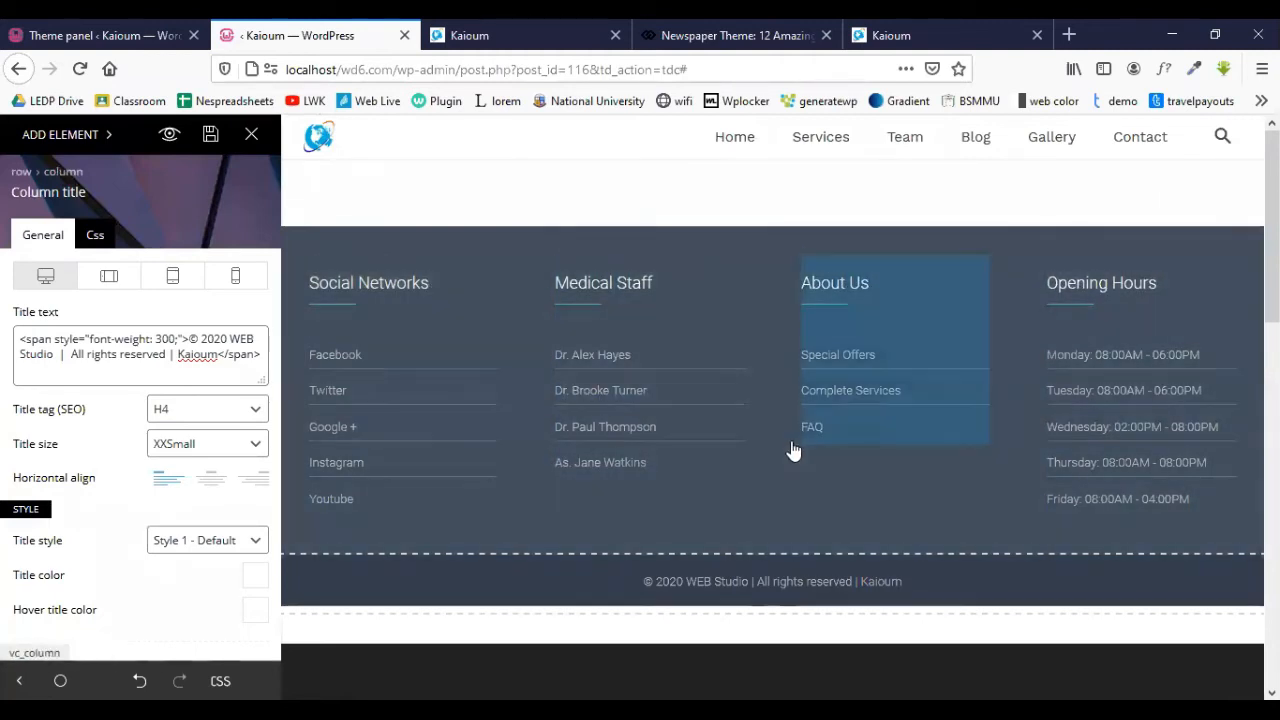
left_click(404, 36)
left_click(475, 30)
left_click(320, 36)
- Check the homepage footer, jump back to the hero, and scroll through the page again
scroll(476, 337, "up", 3)
scroll(487, 350, "down", 3)
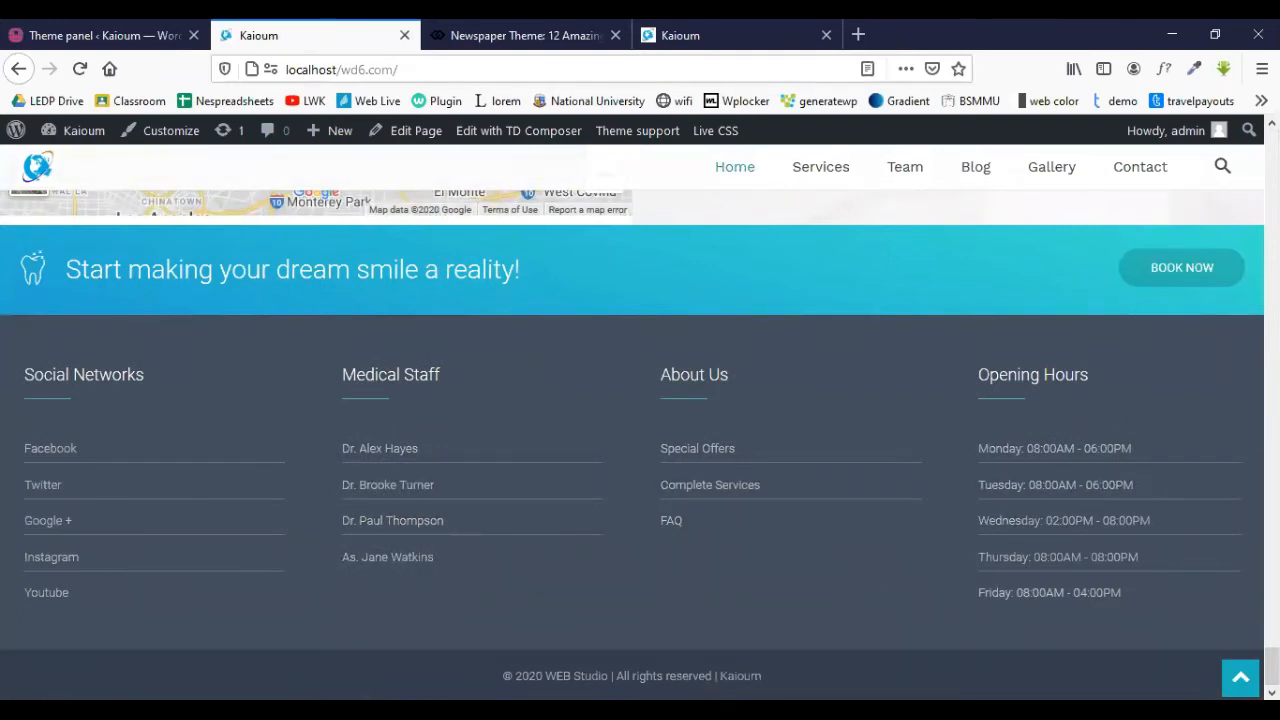
left_click(1240, 678)
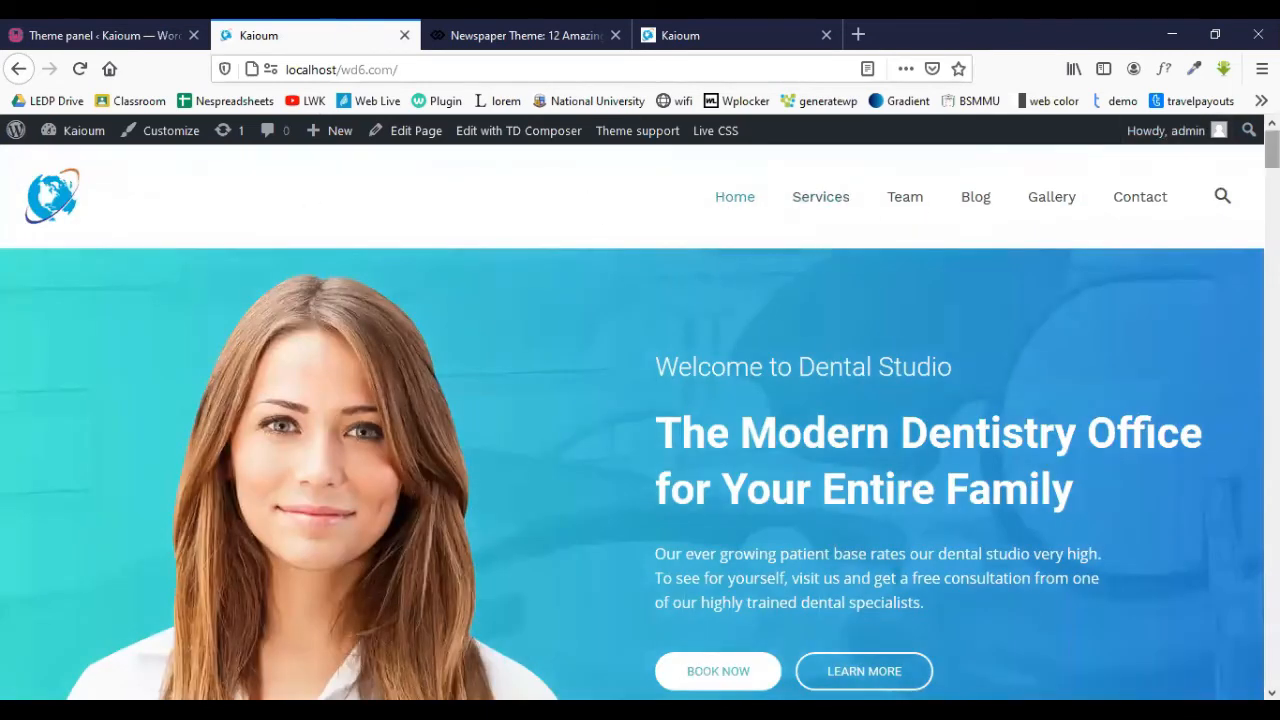
scroll(450, 362, "down", 20)
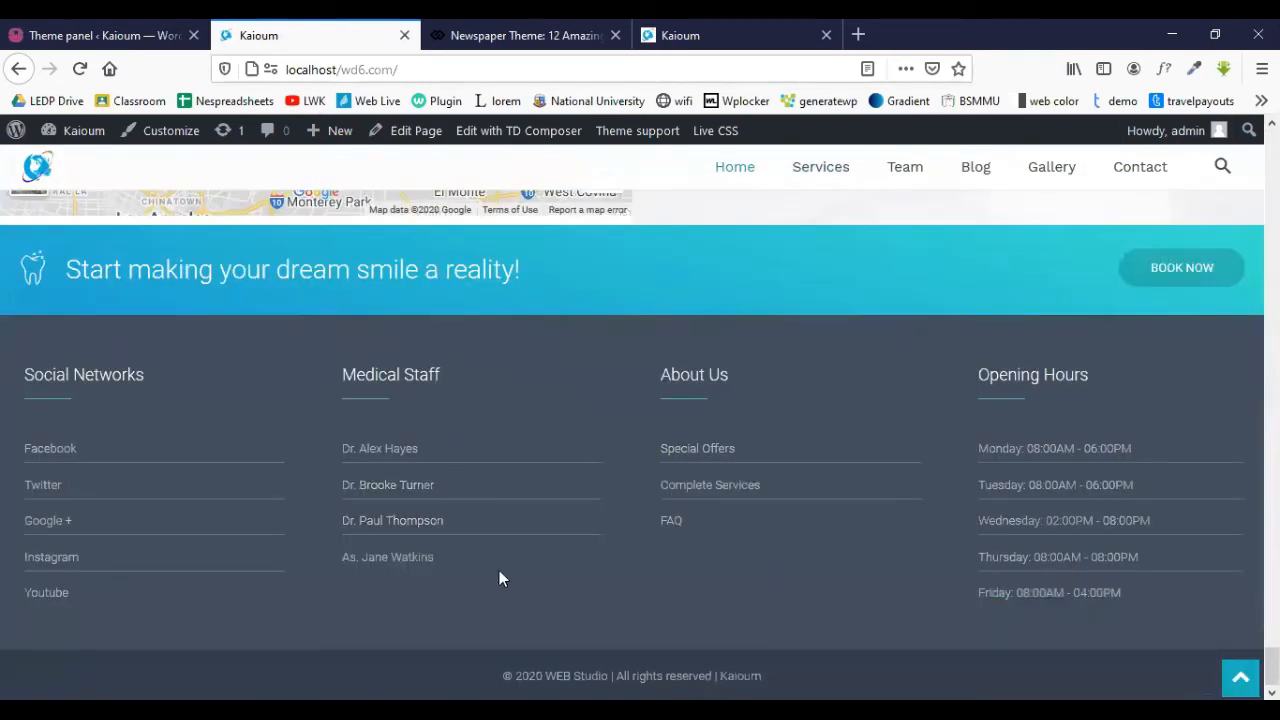
left_click_drag(1272, 662, 1248, 125)
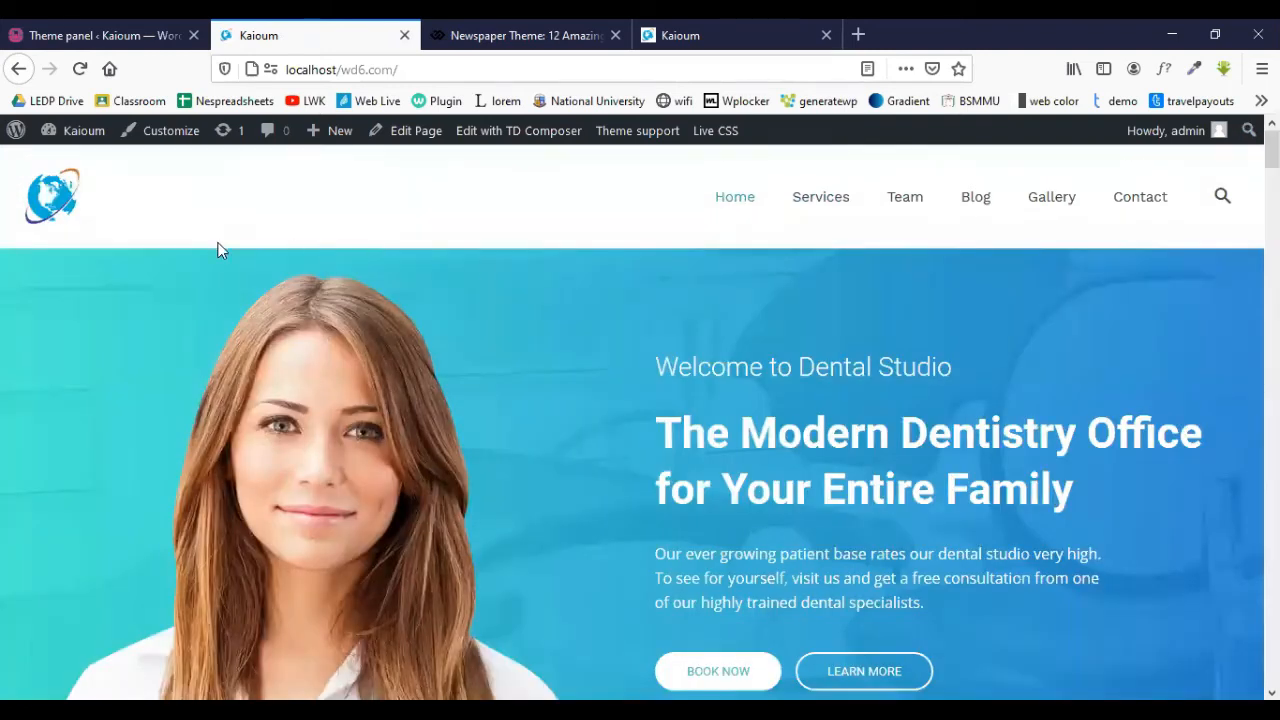
scroll(695, 200, "down", 1)
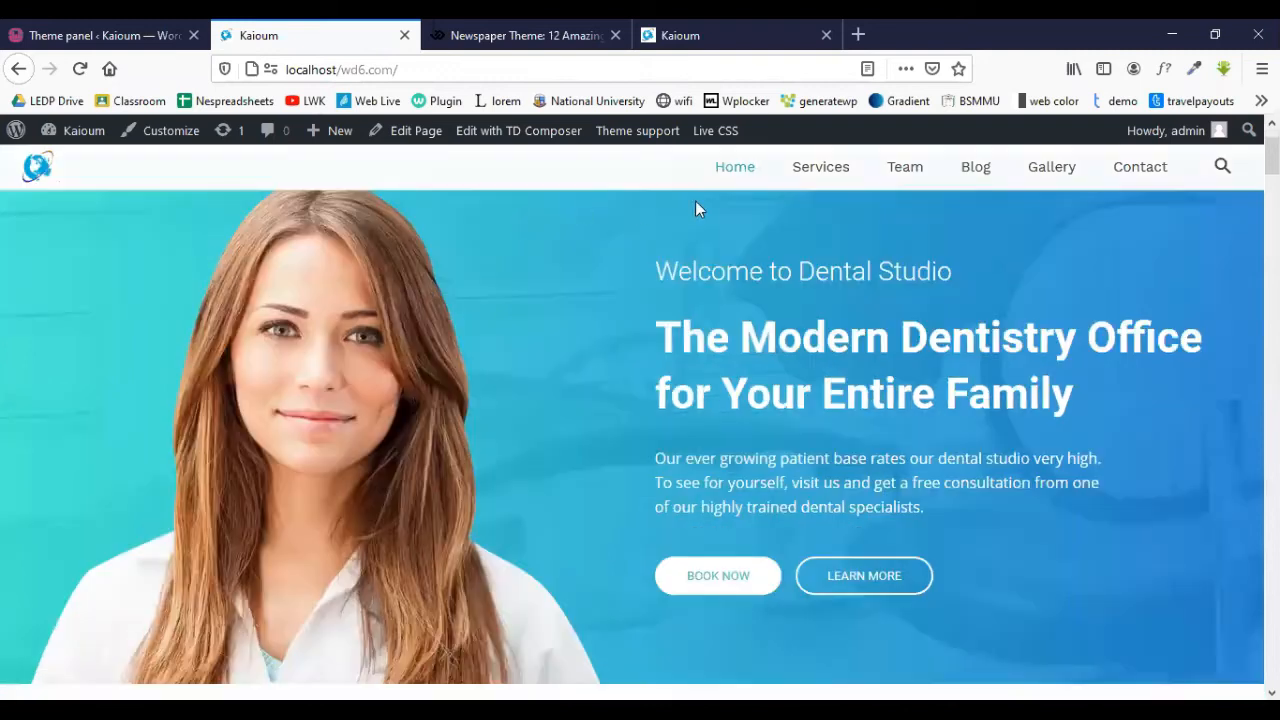
scroll(845, 244, "up", 1)
scroll(771, 553, "down", 1)
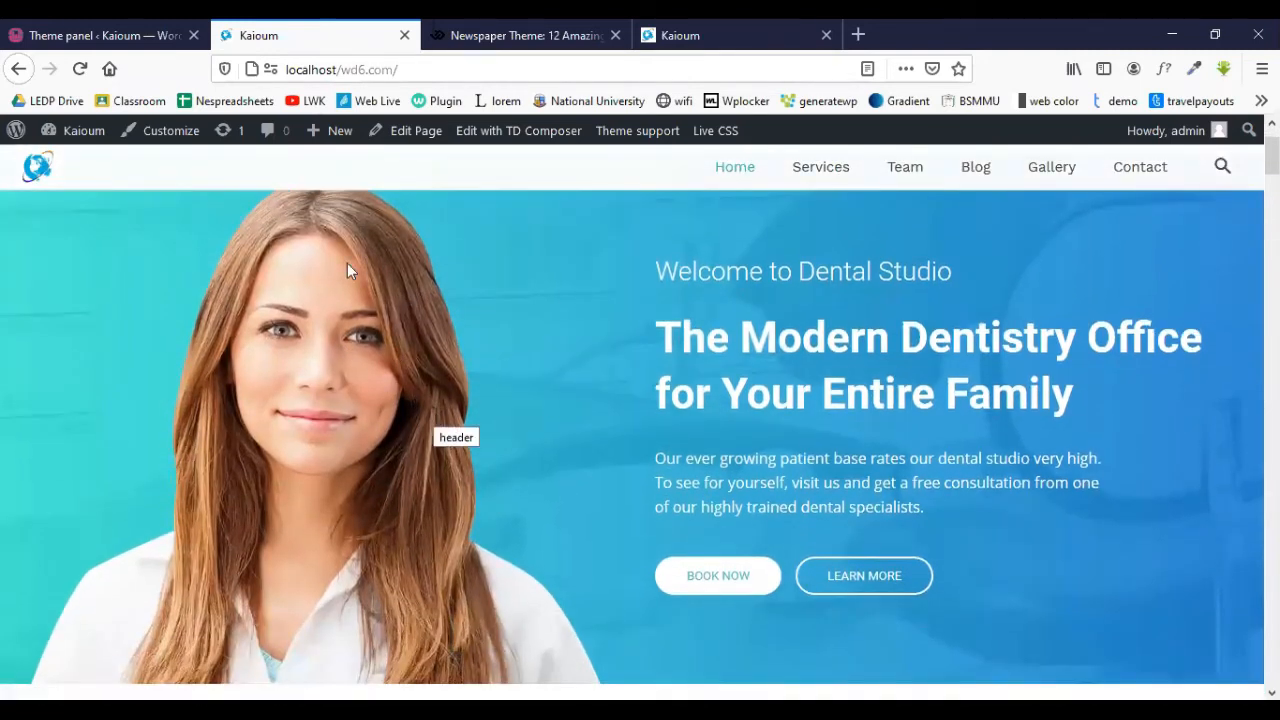
left_click(100, 33)
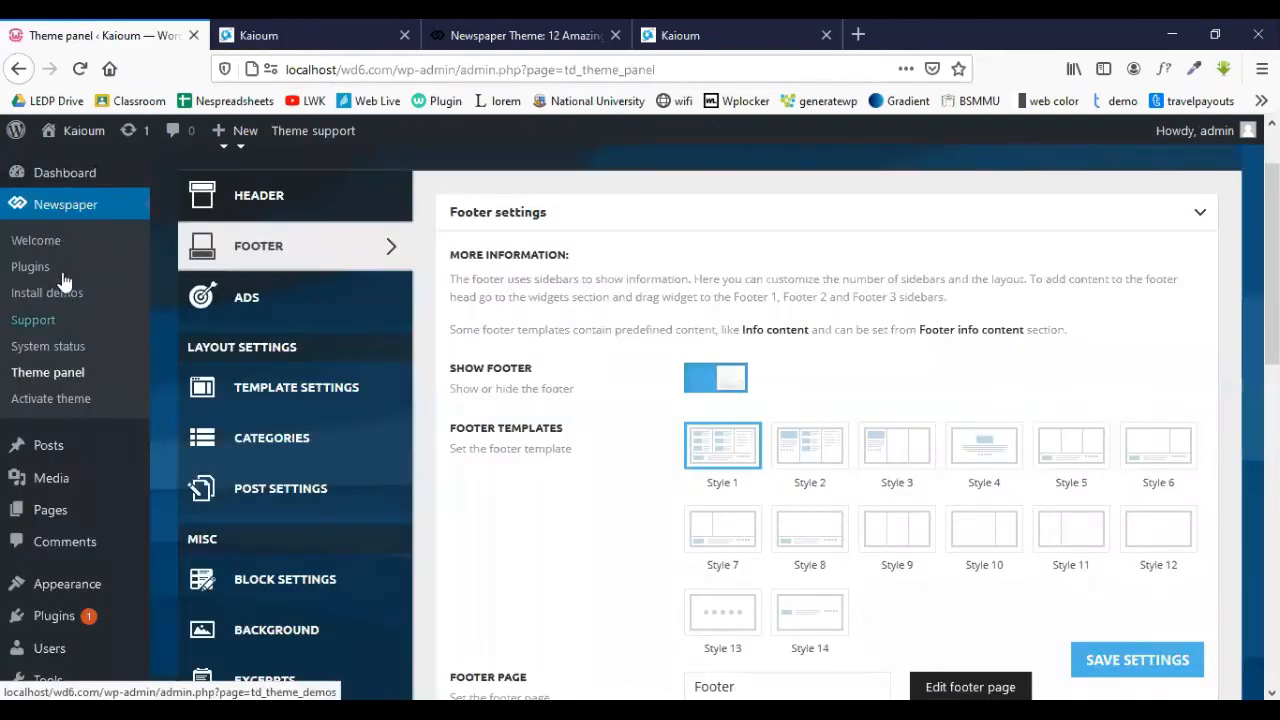
- Open Home — Front Page for editing from the Pages list
left_click(62, 511)
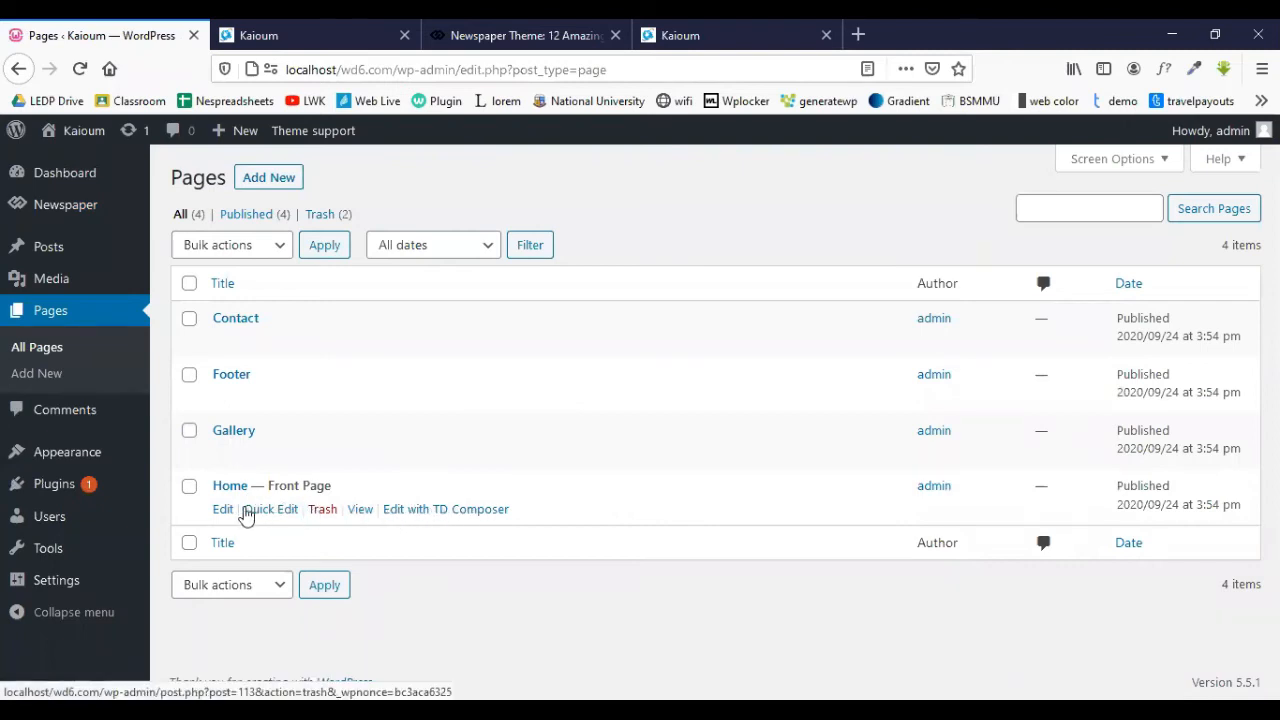
left_click(223, 518)
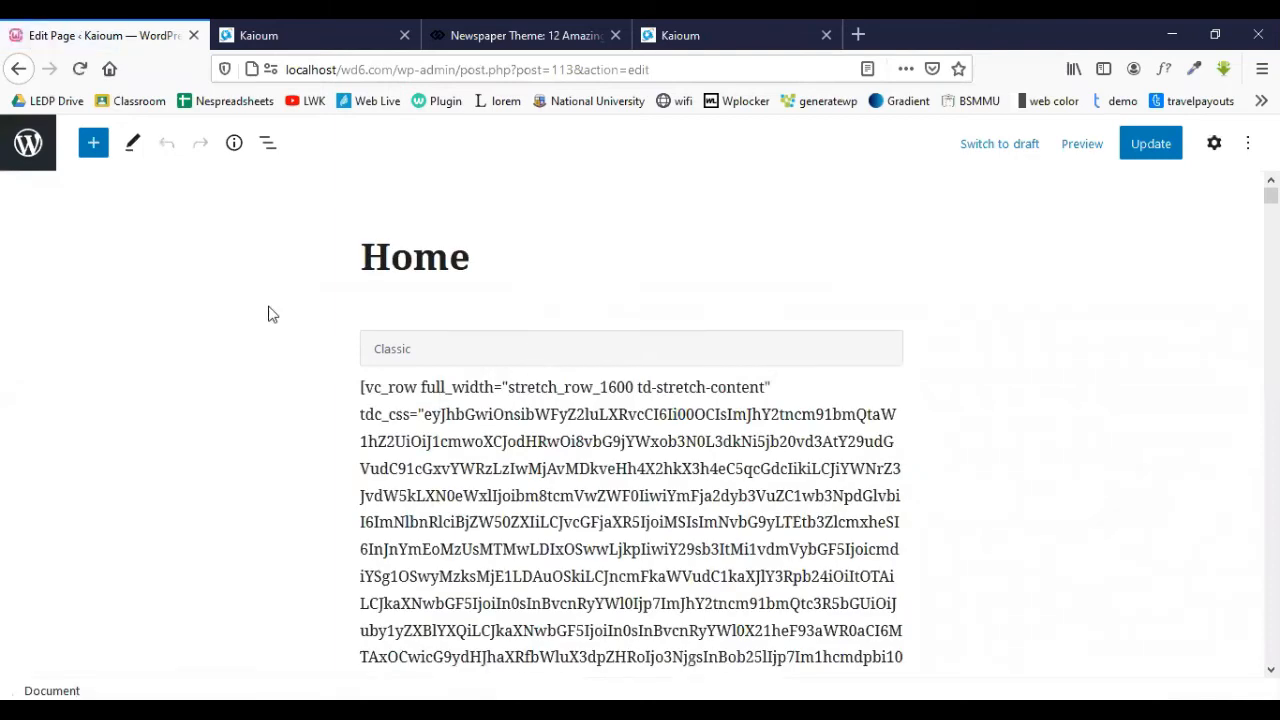
- Look over the Home page's raw vc_row shortcode, then exit the editor to All Pages
left_click_drag(373, 399, 468, 434)
left_click(539, 479)
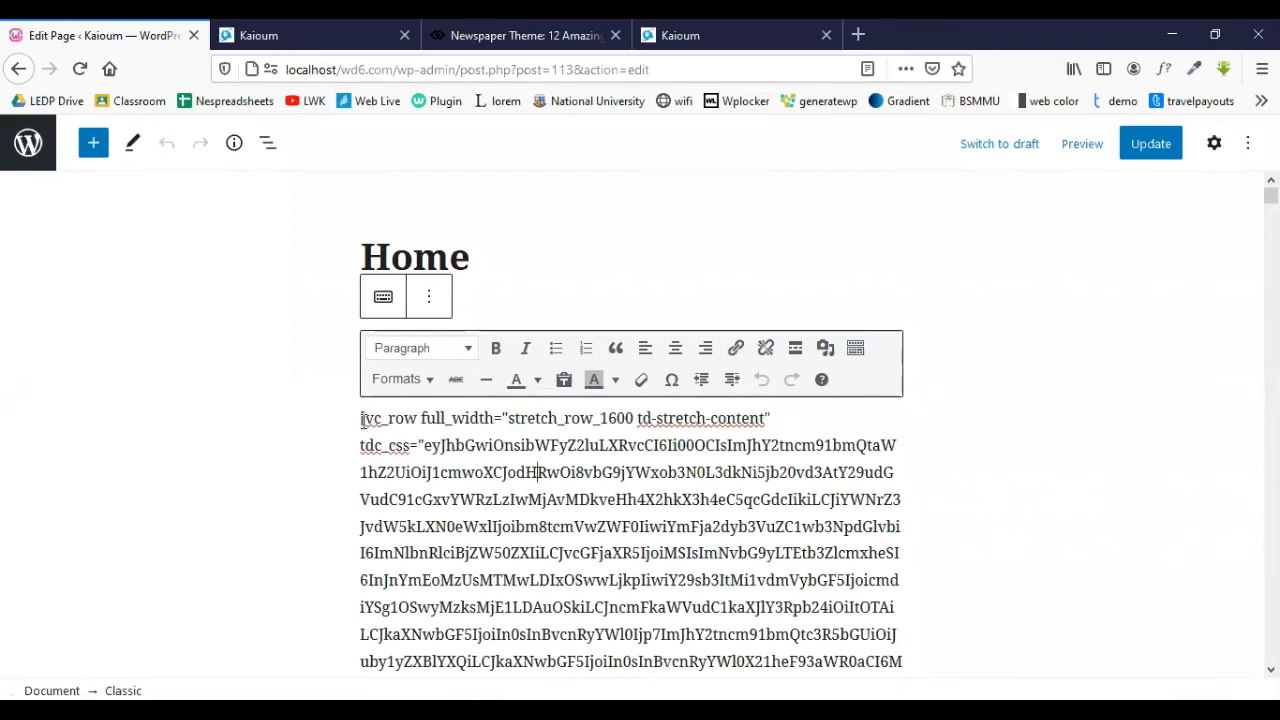
left_click_drag(361, 418, 366, 418)
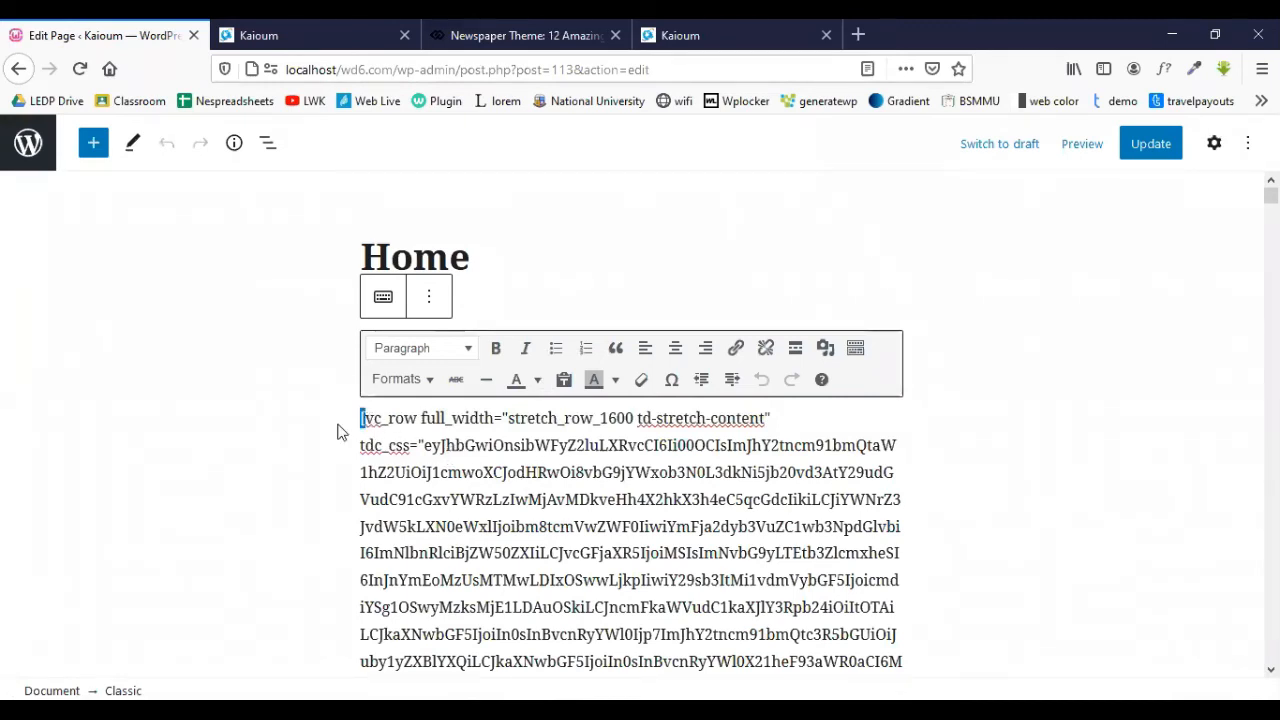
left_click_drag(361, 418, 795, 500)
left_click(723, 516)
left_click_drag(361, 418, 746, 667)
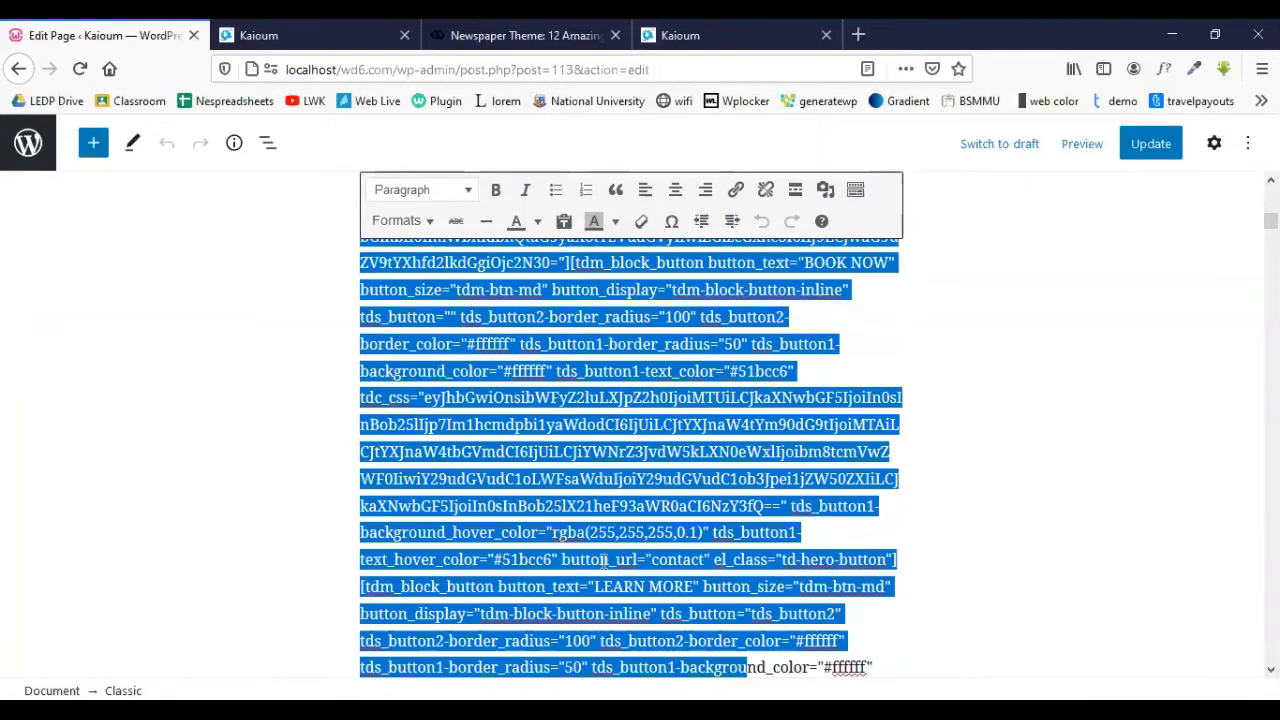
scroll(604, 560, "up", 3)
scroll(598, 545, "up", 5)
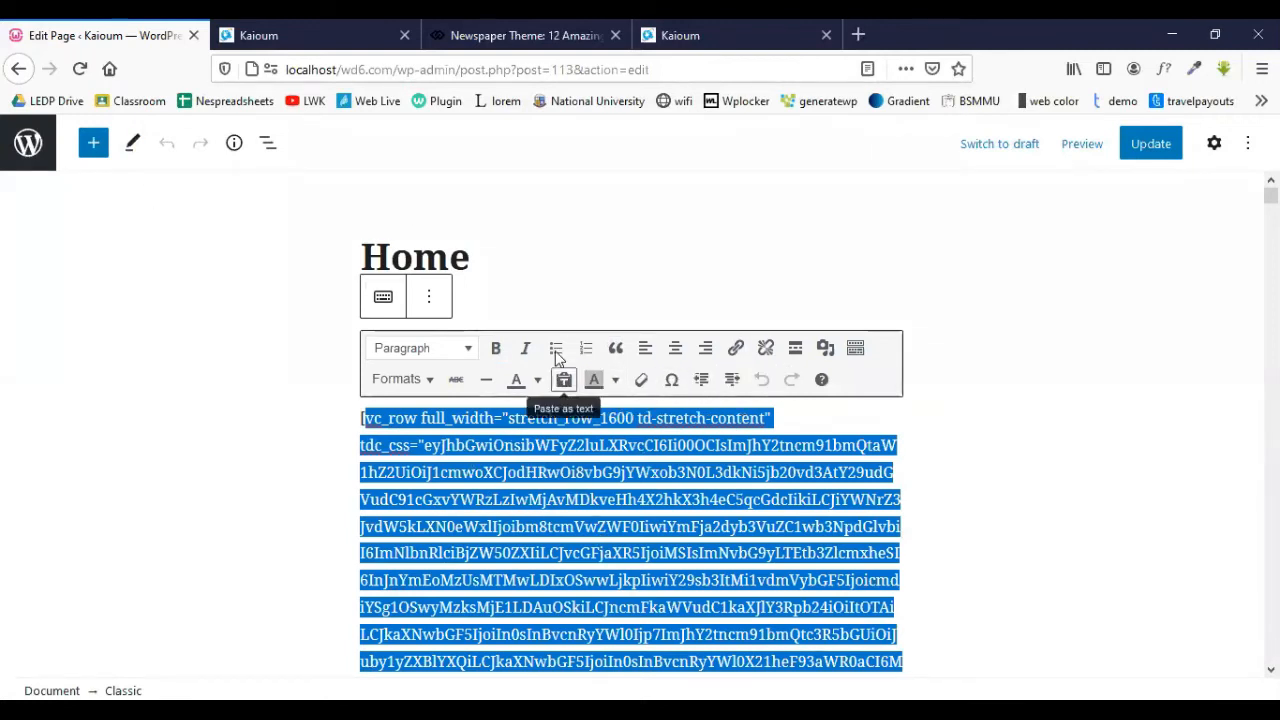
left_click(578, 285)
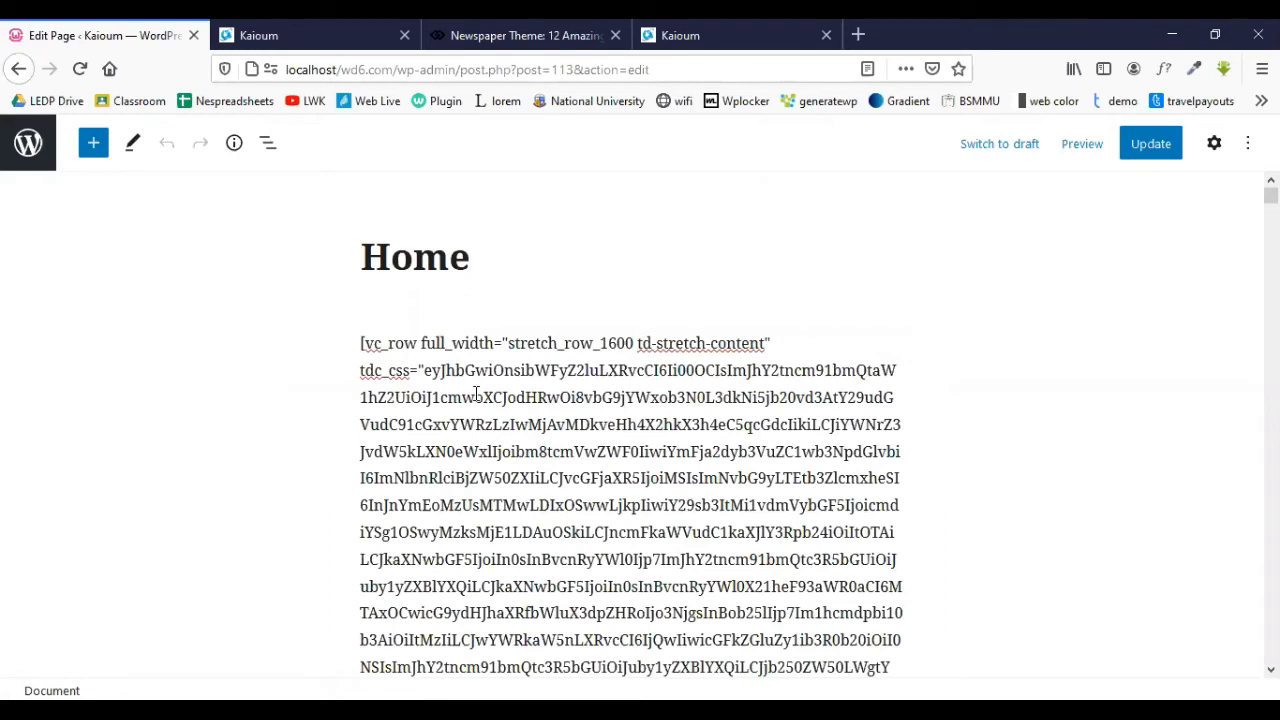
left_click_drag(384, 397, 668, 598)
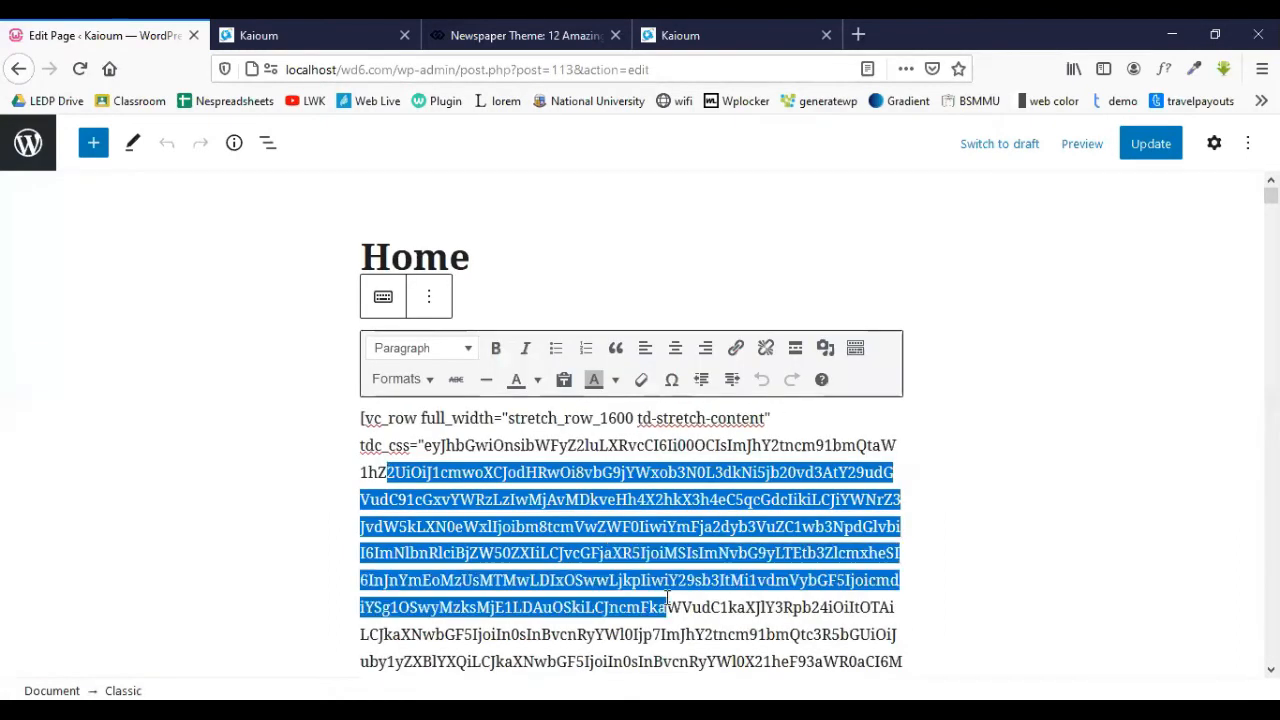
left_click(639, 223)
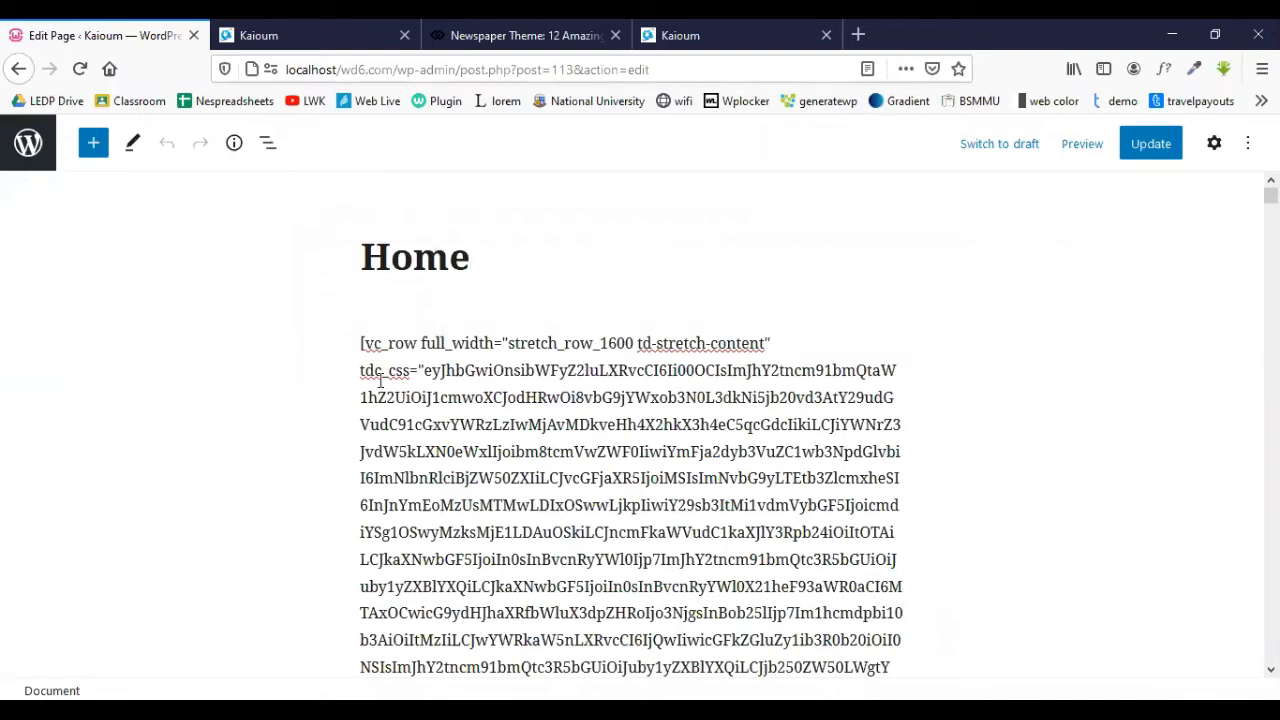
left_click_drag(362, 350, 765, 375)
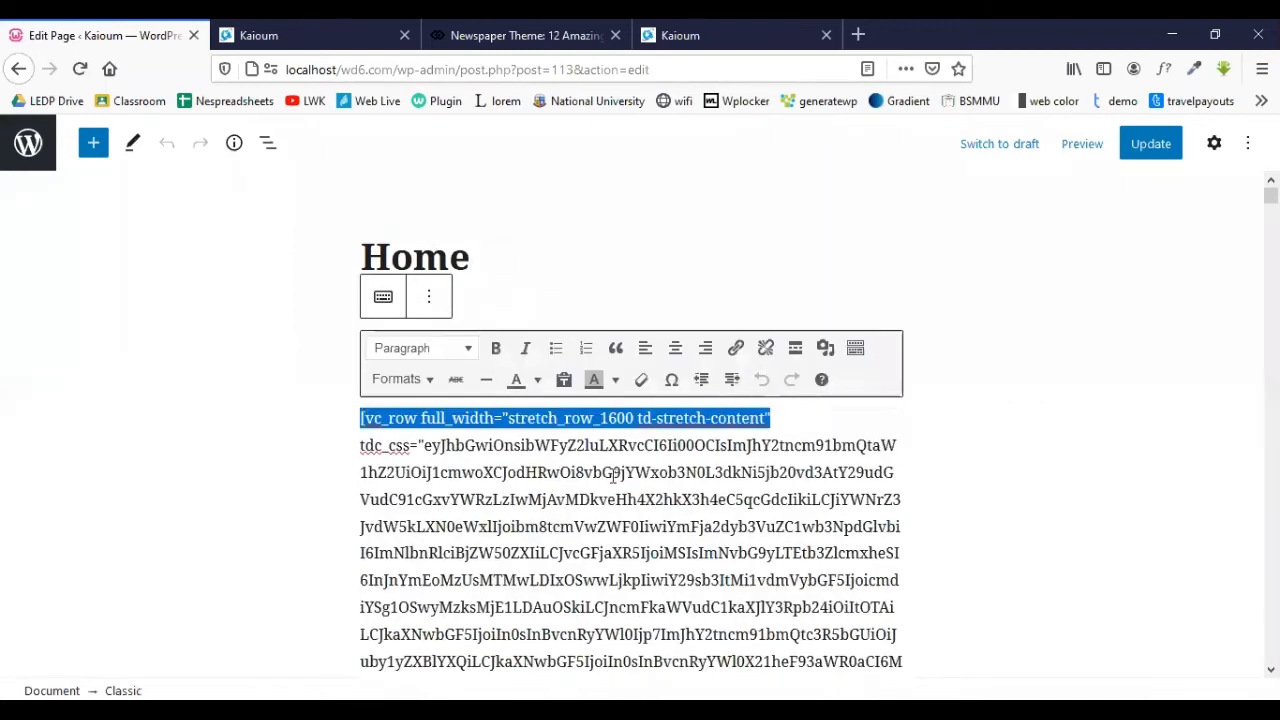
left_click(165, 450)
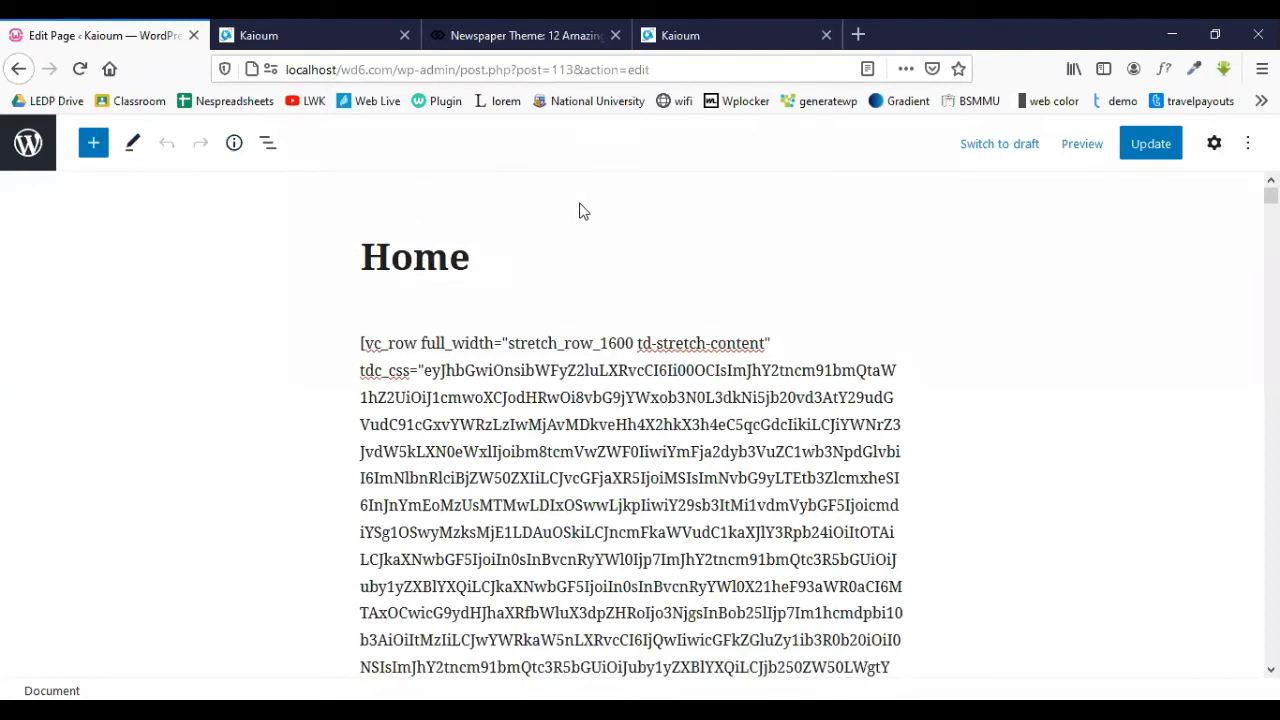
left_click(29, 146)
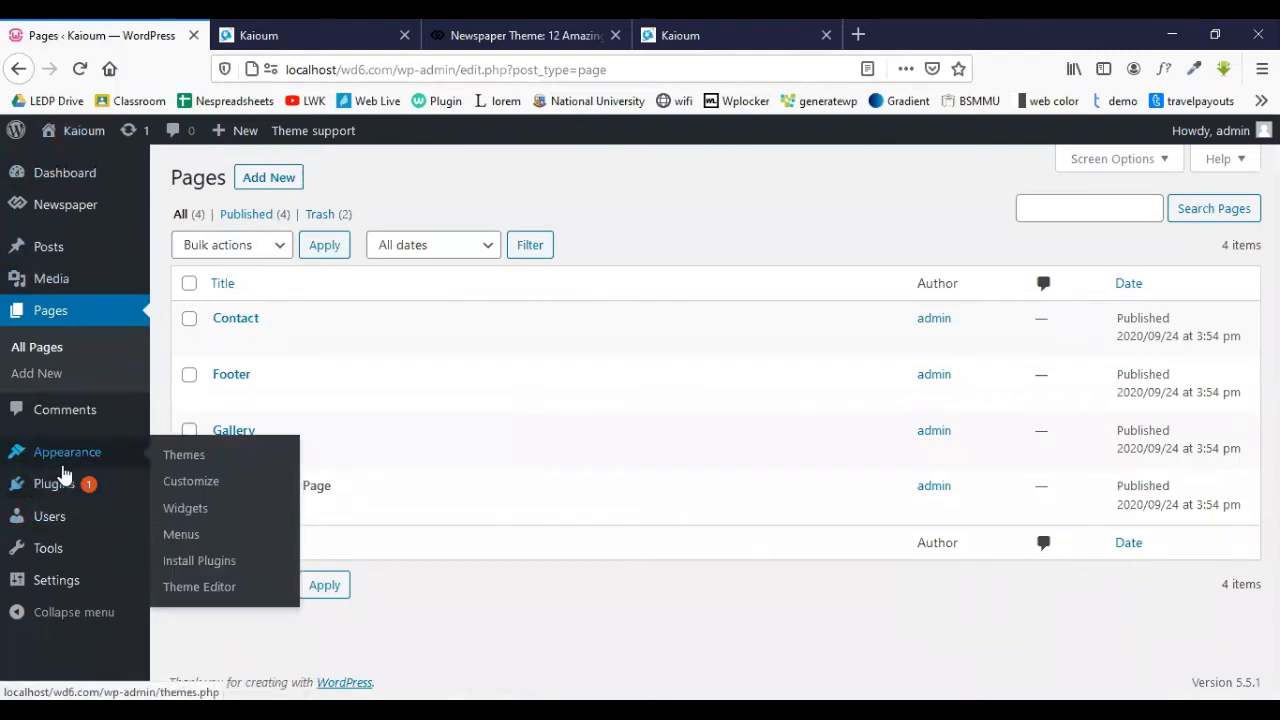
- Activate the Classic Editor plugin from the Plugins screen
left_click(60, 490)
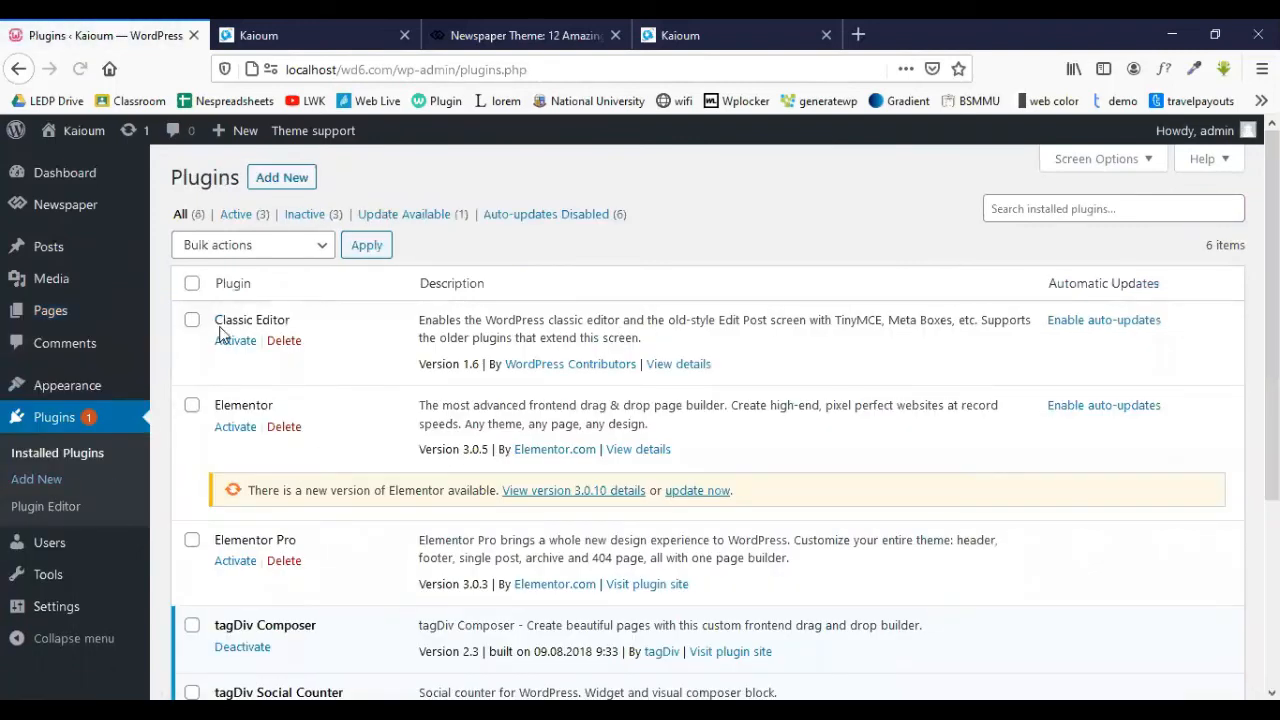
left_click(230, 345)
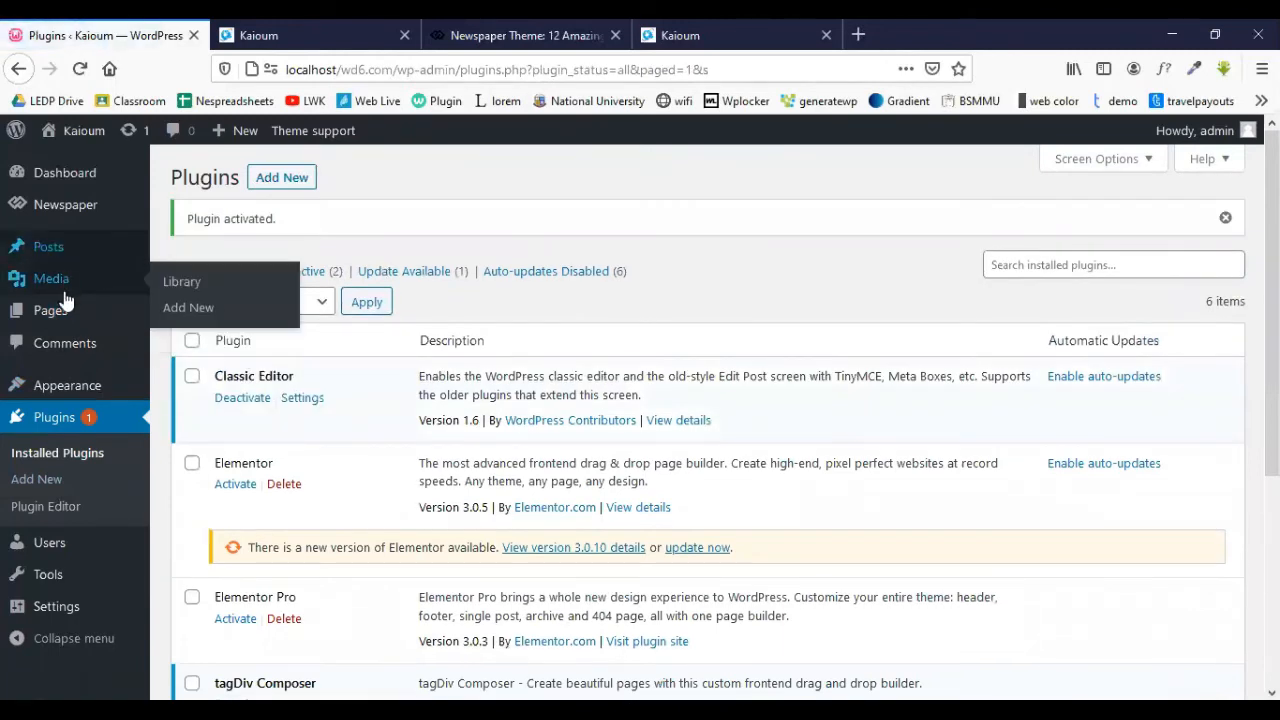
mouse_move(62, 312)
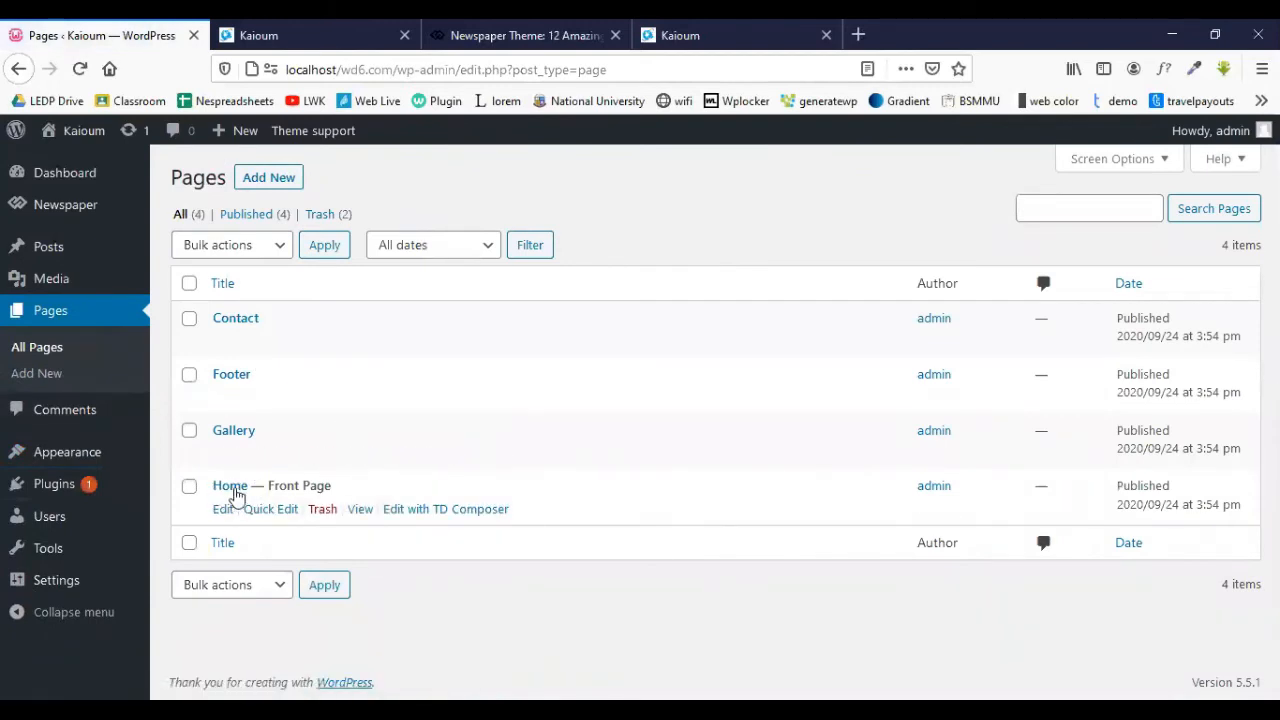
- Open the Home page in the classic editor and launch it in tagDiv Composer
left_click(223, 510)
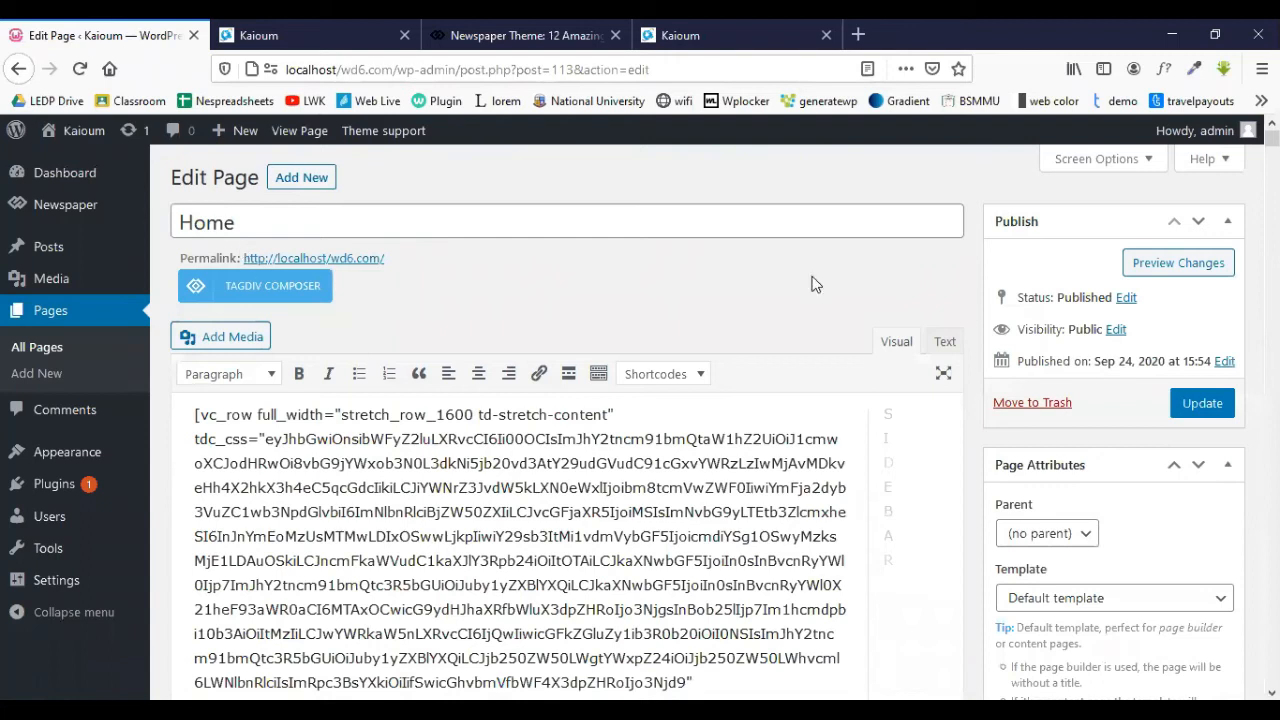
scroll(1057, 423, "down", 3)
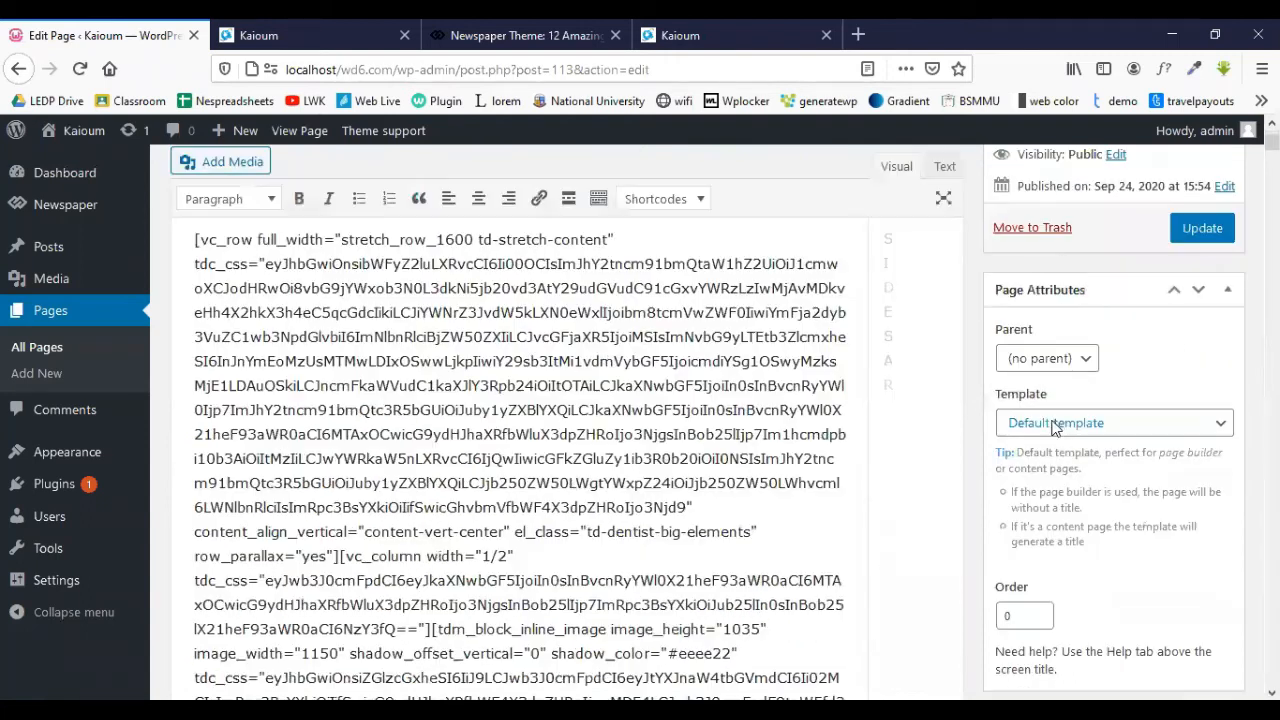
scroll(1057, 406, "up", 3)
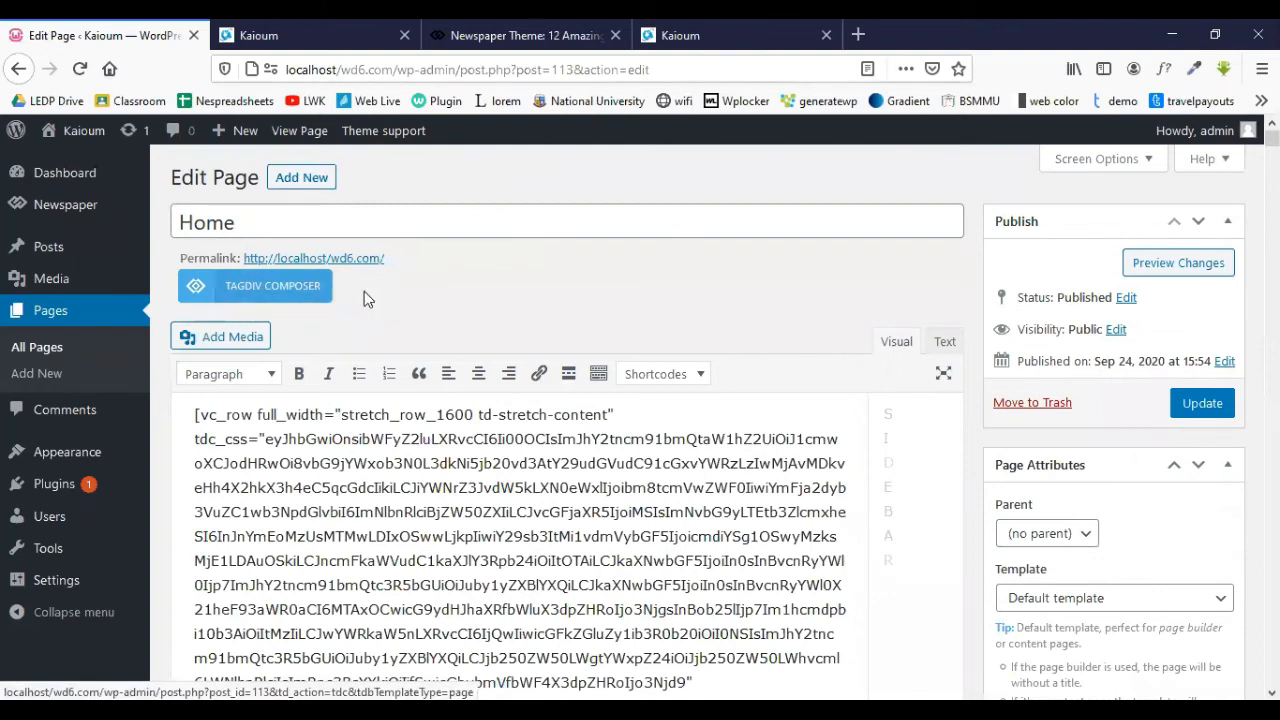
left_click(293, 287)
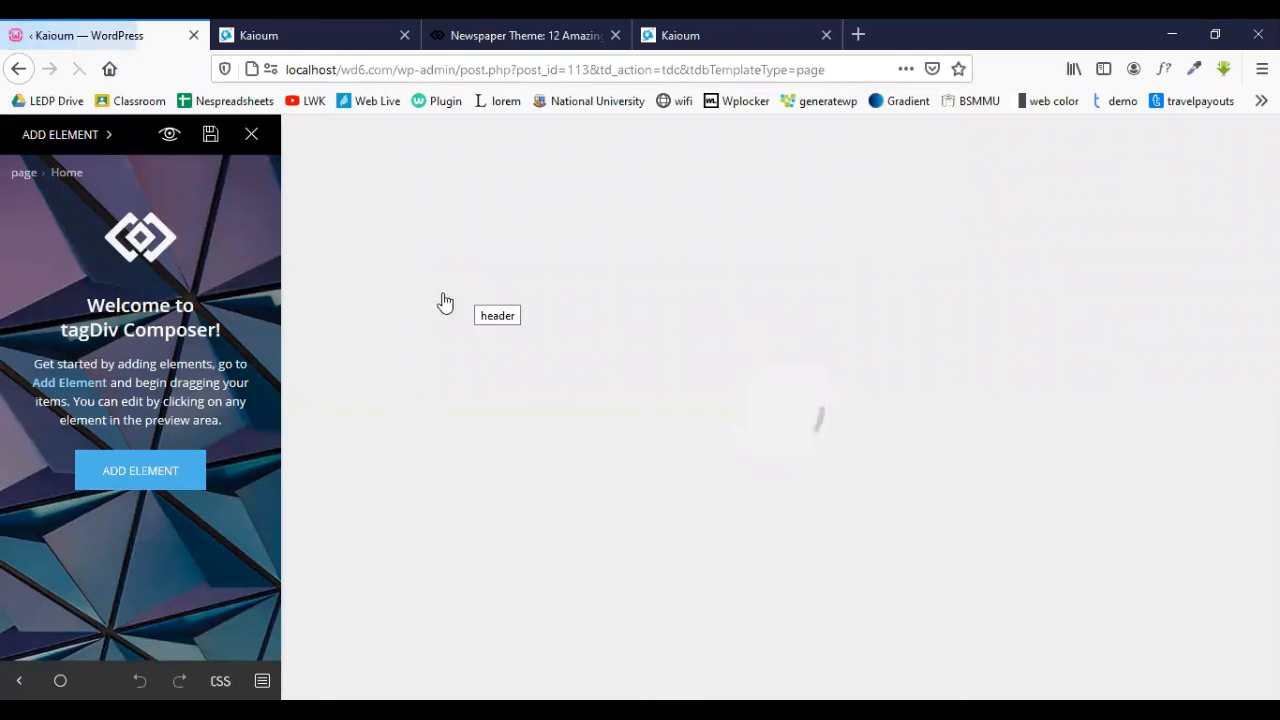
- Scroll through the Dental Studio preview, then show the ADD ELEMENT list of rows and blocks
scroll(905, 330, "down", 10)
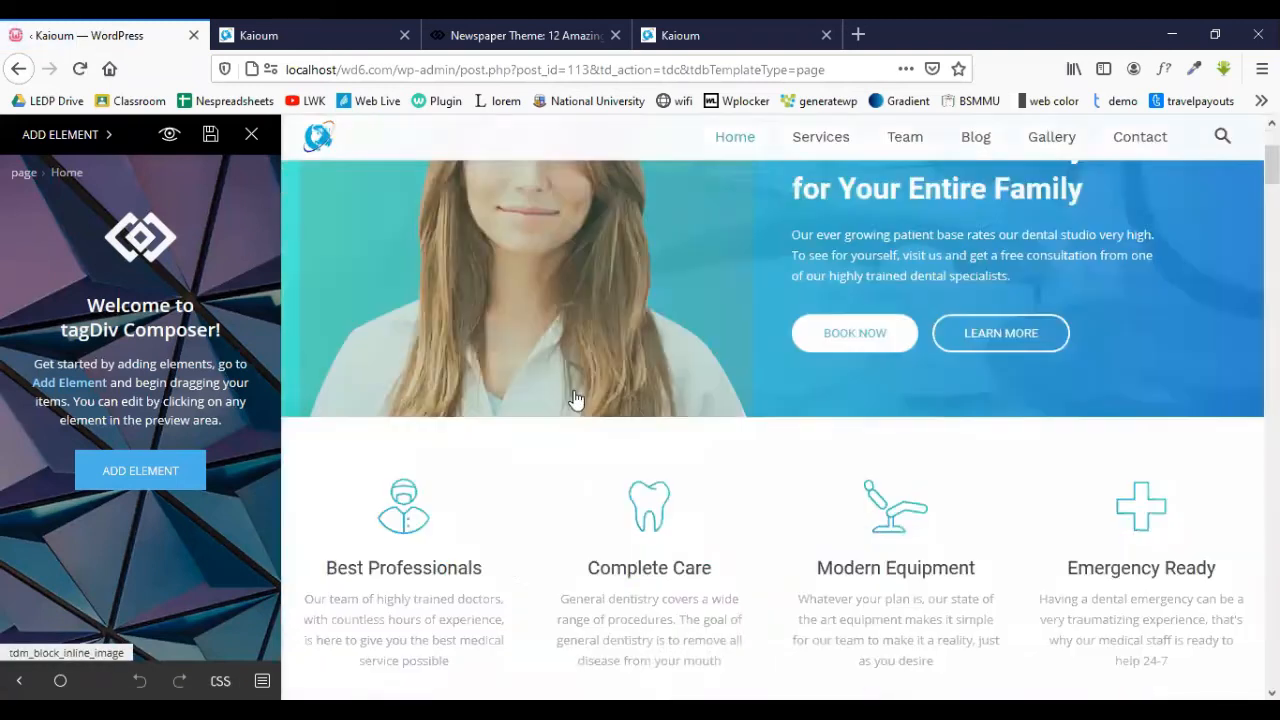
scroll(553, 414, "down", 6)
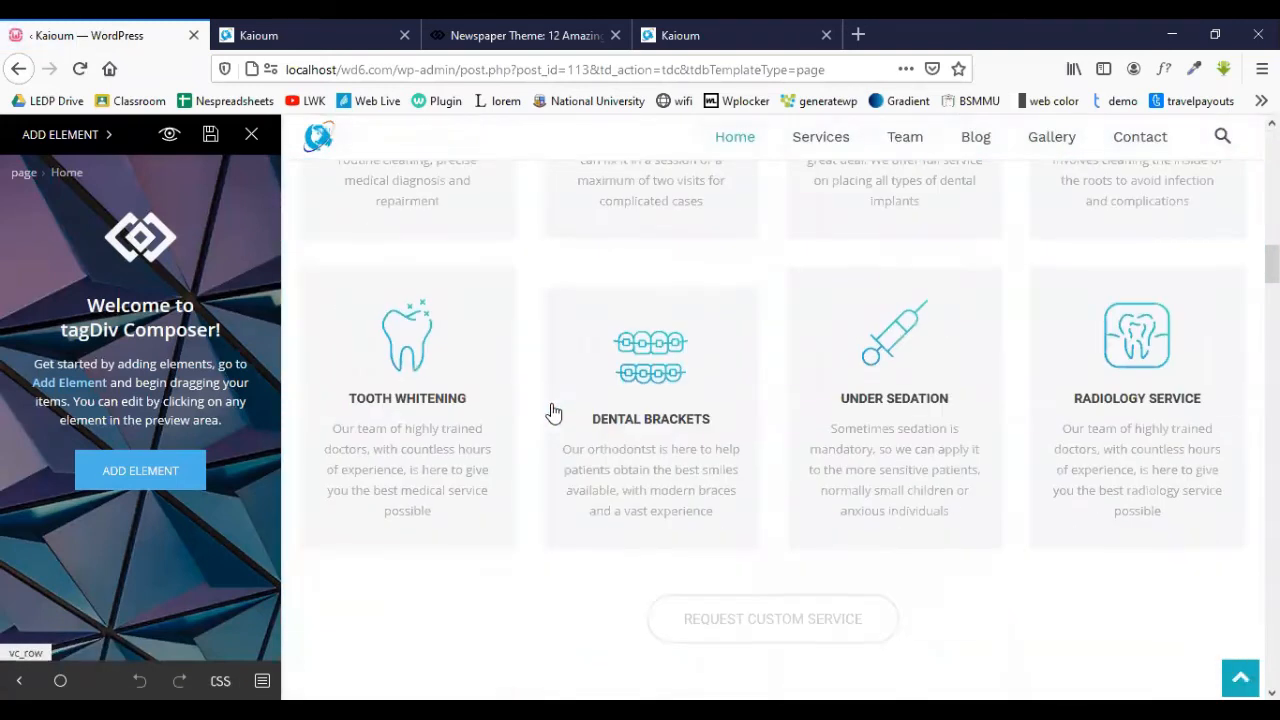
scroll(553, 414, "up", 9)
scroll(553, 414, "up", 8)
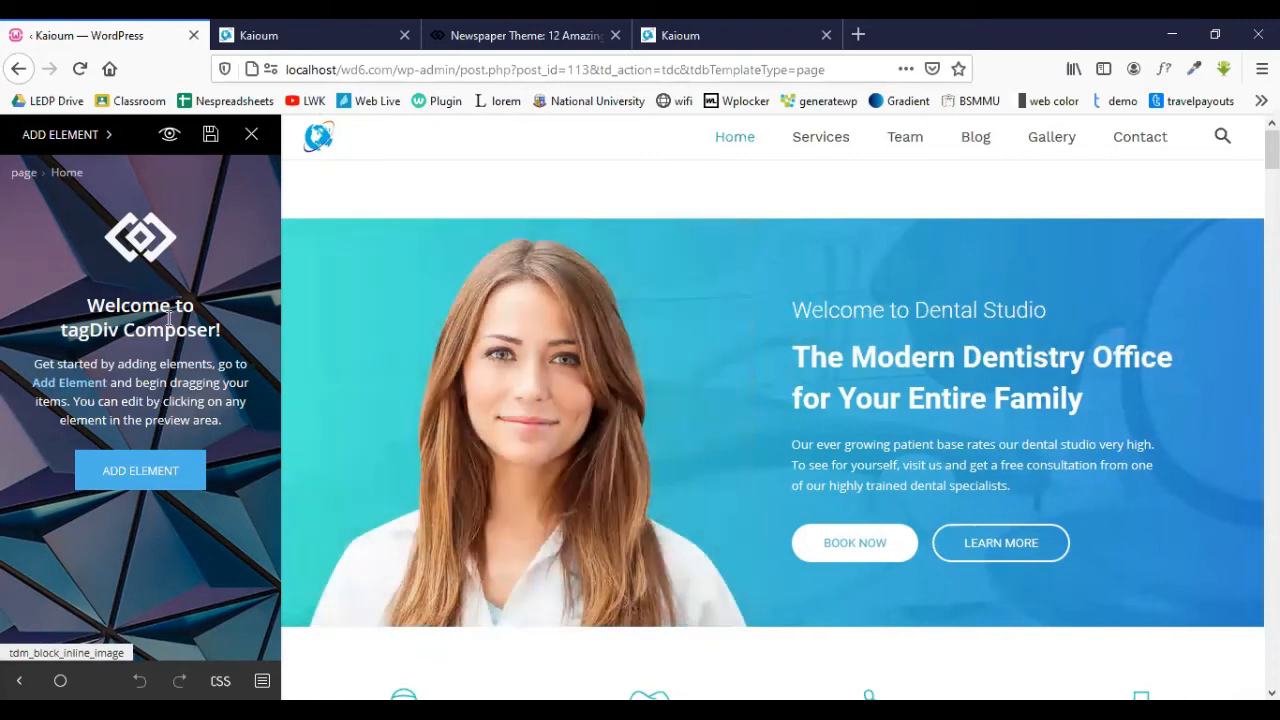
left_click(148, 478)
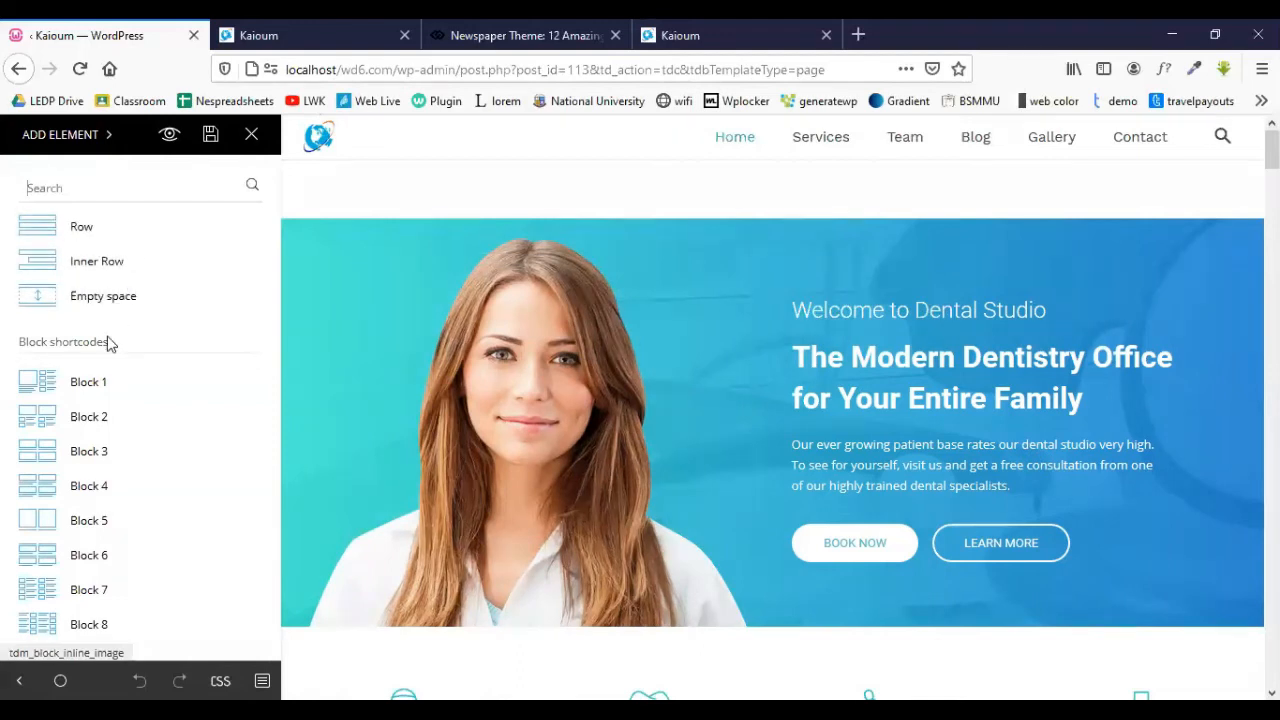
scroll(55, 250, "down", 3)
scroll(72, 360, "down", 3)
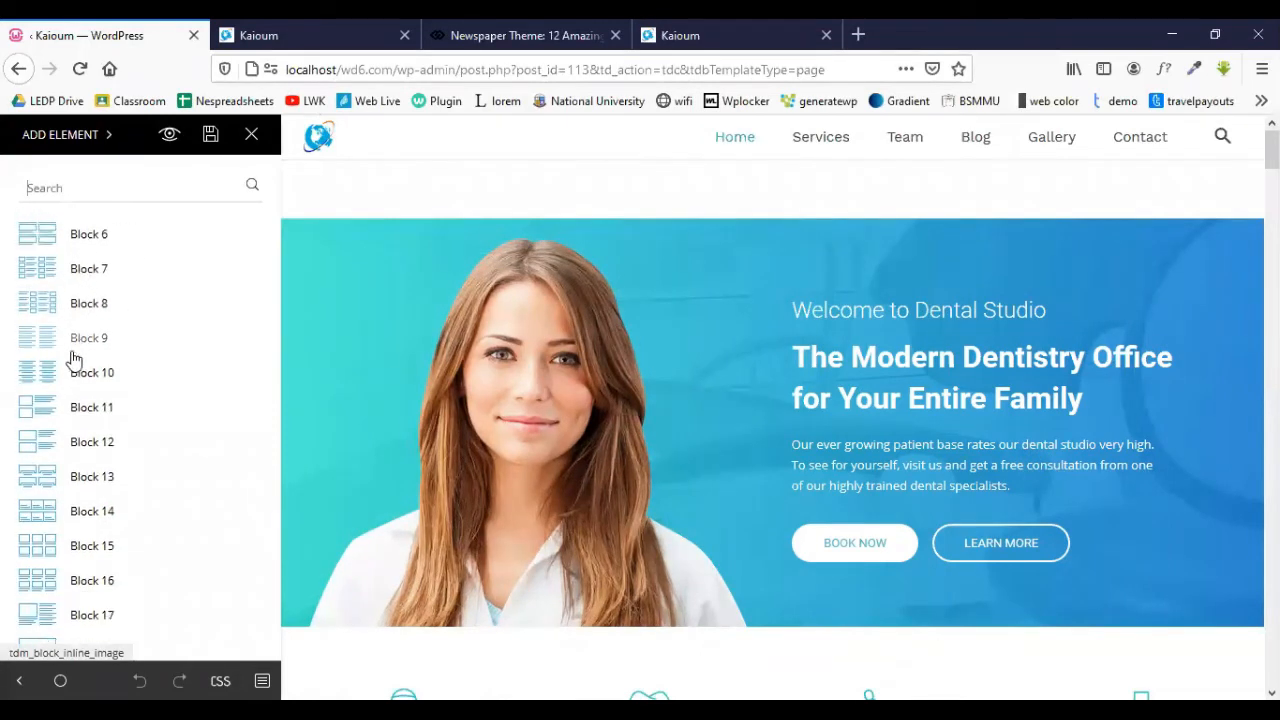
scroll(65, 410, "down", 3)
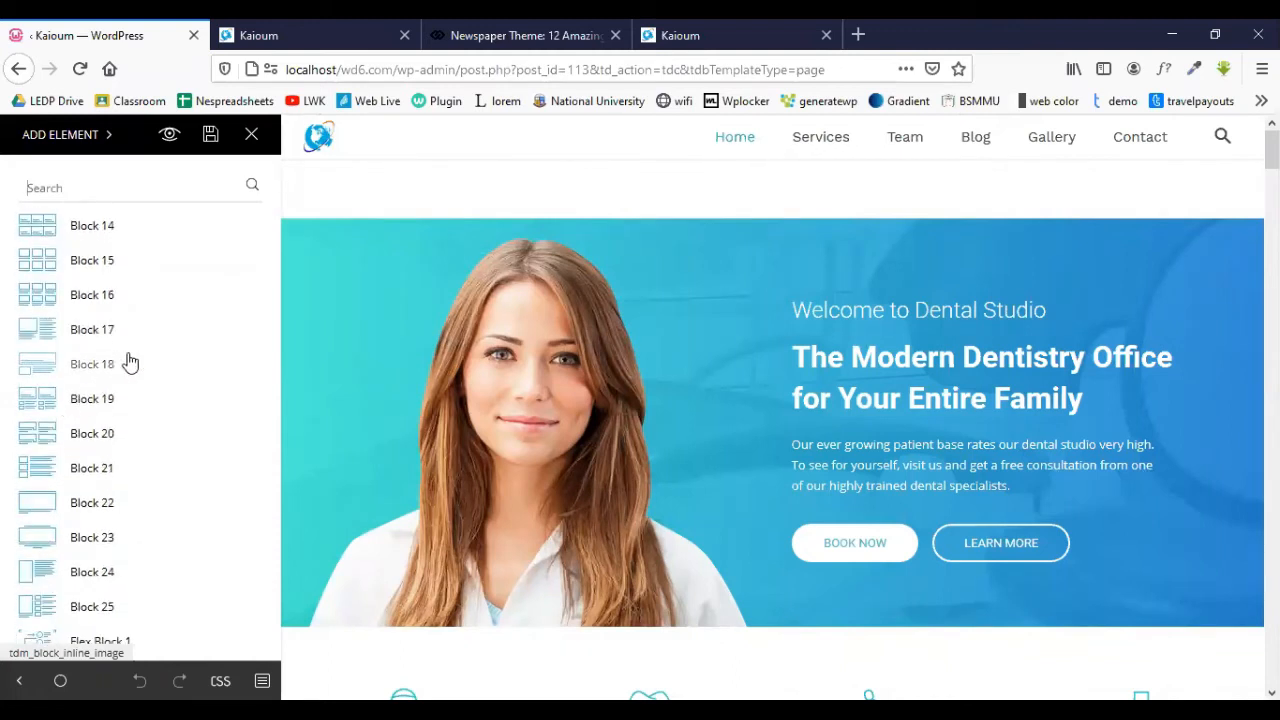
scroll(114, 371, "down", 5)
scroll(112, 373, "down", 3)
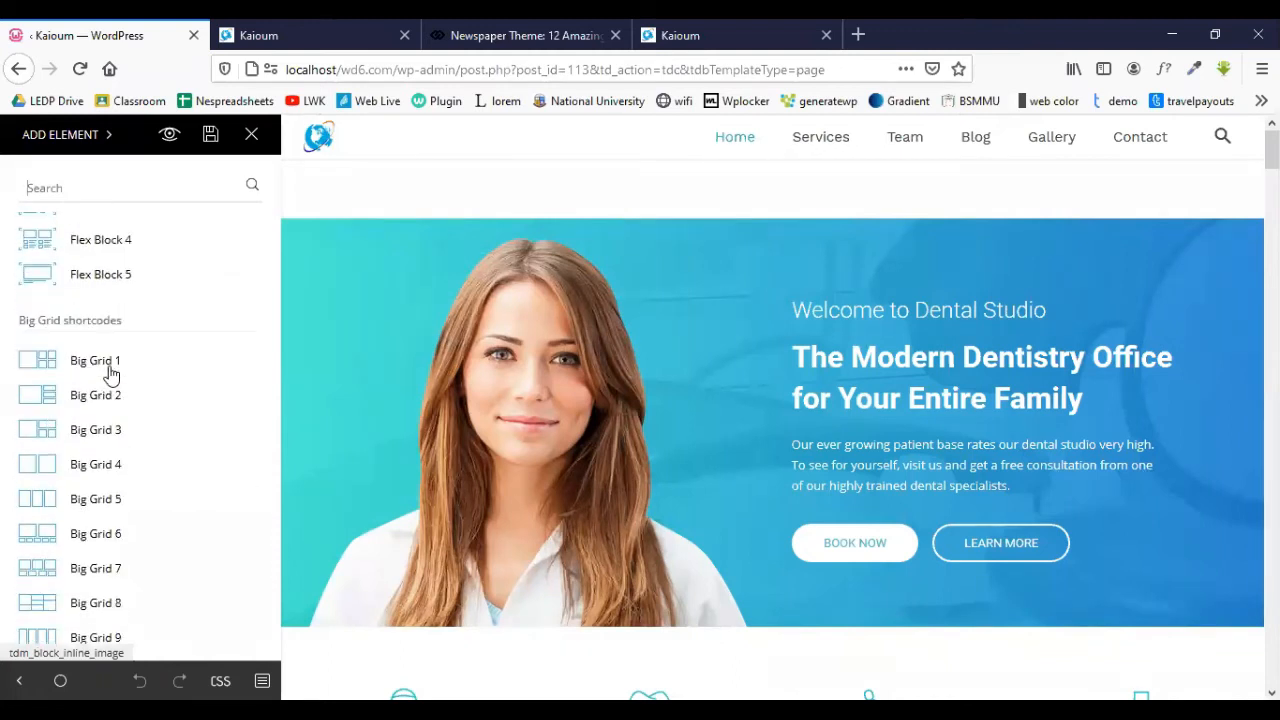
scroll(115, 375, "down", 15)
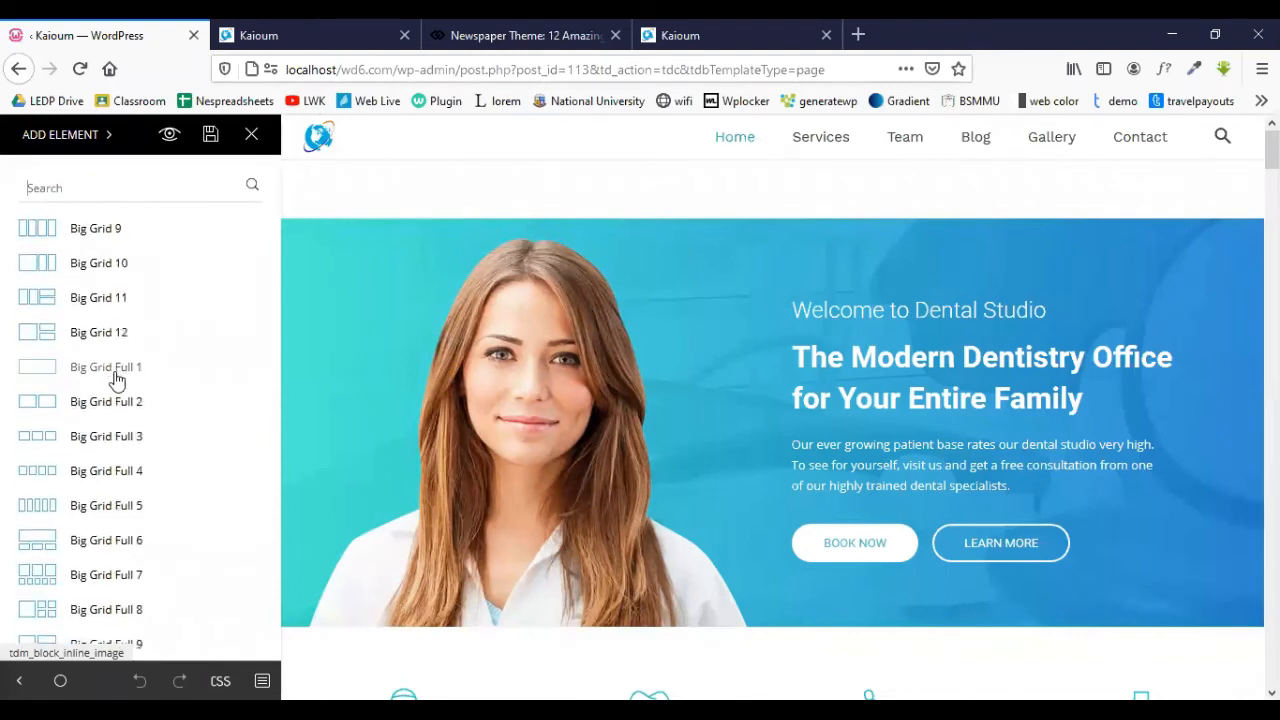
scroll(112, 372, "down", 4)
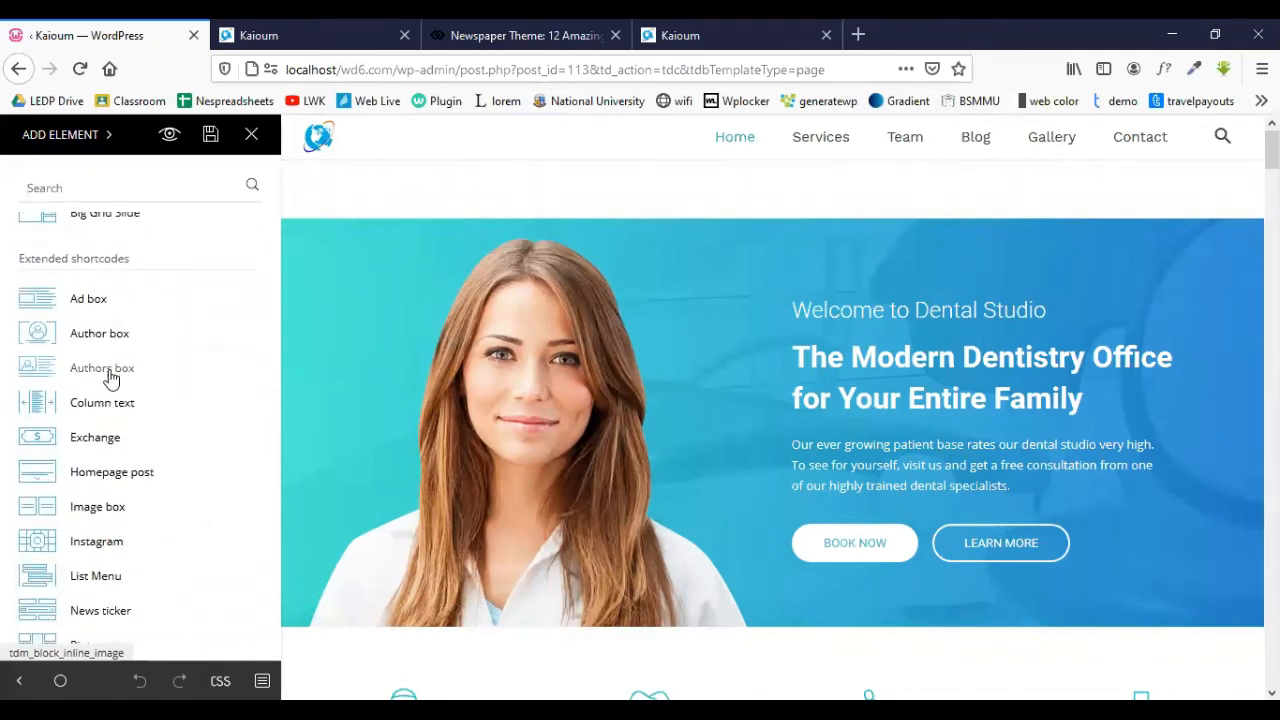
scroll(105, 367, "up", 2)
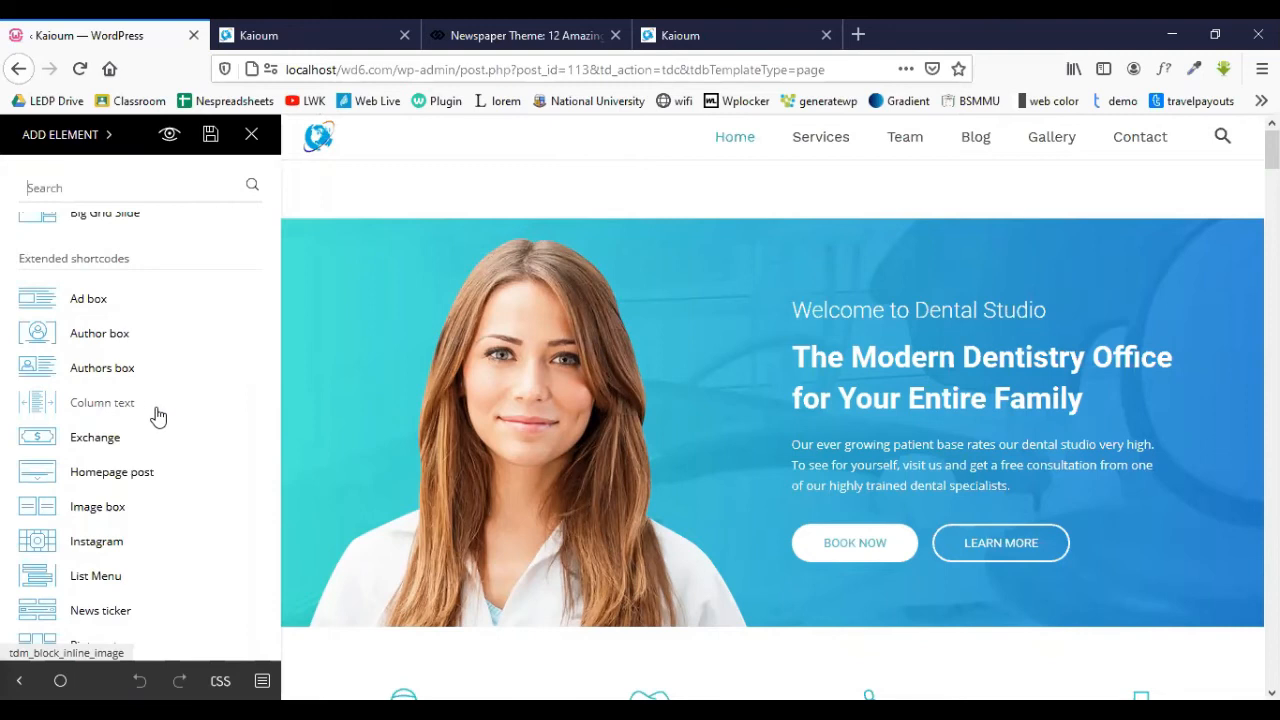
scroll(97, 323, "down", 3)
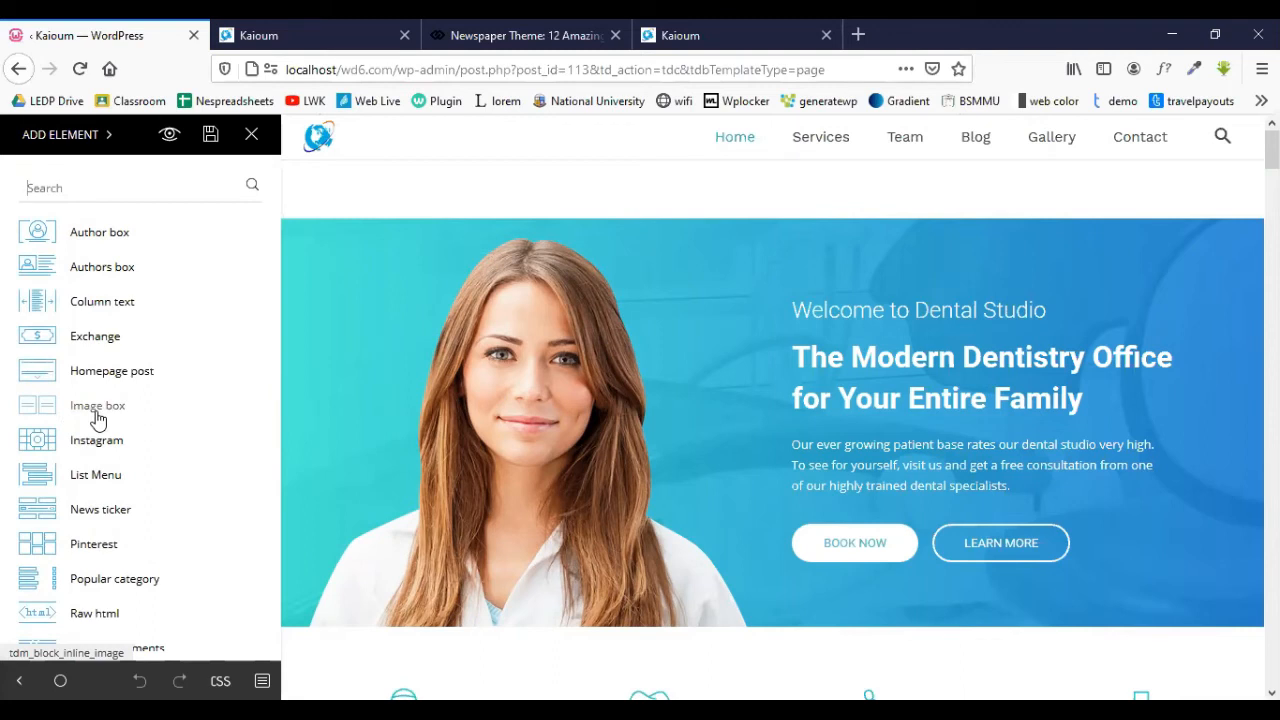
scroll(97, 418, "down", 6)
scroll(70, 240, "up", 3)
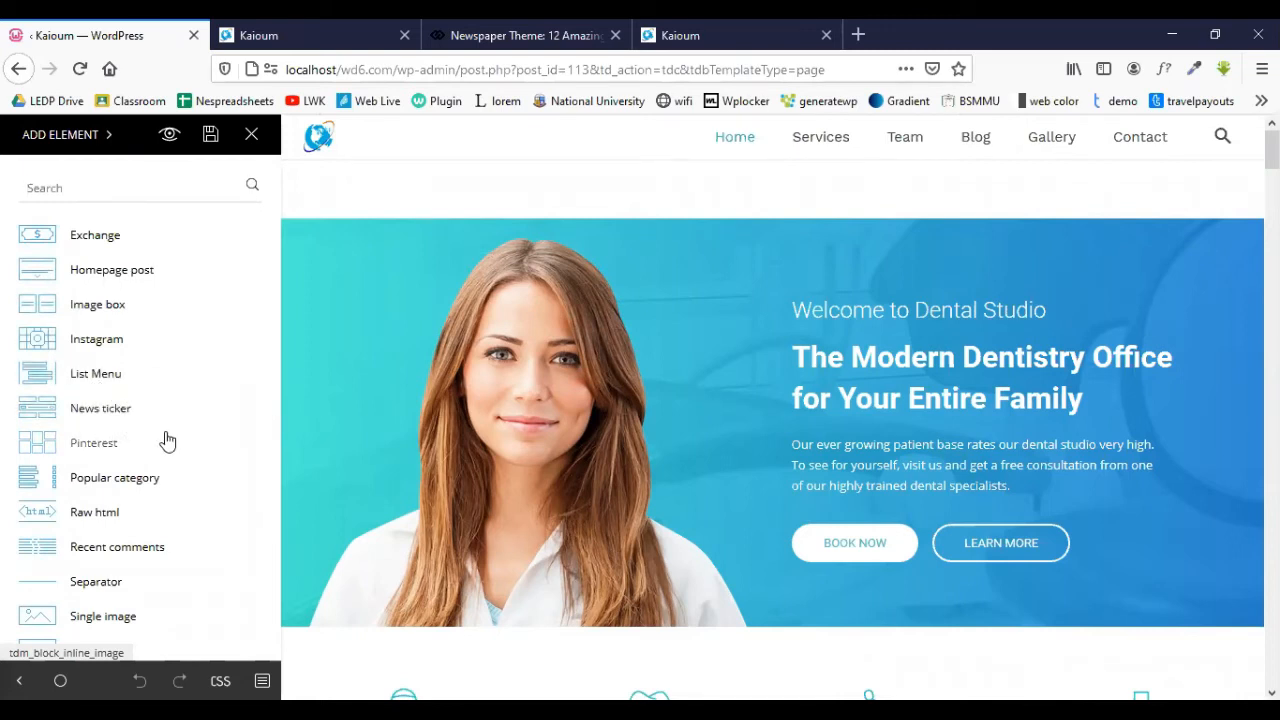
scroll(148, 441, "down", 2)
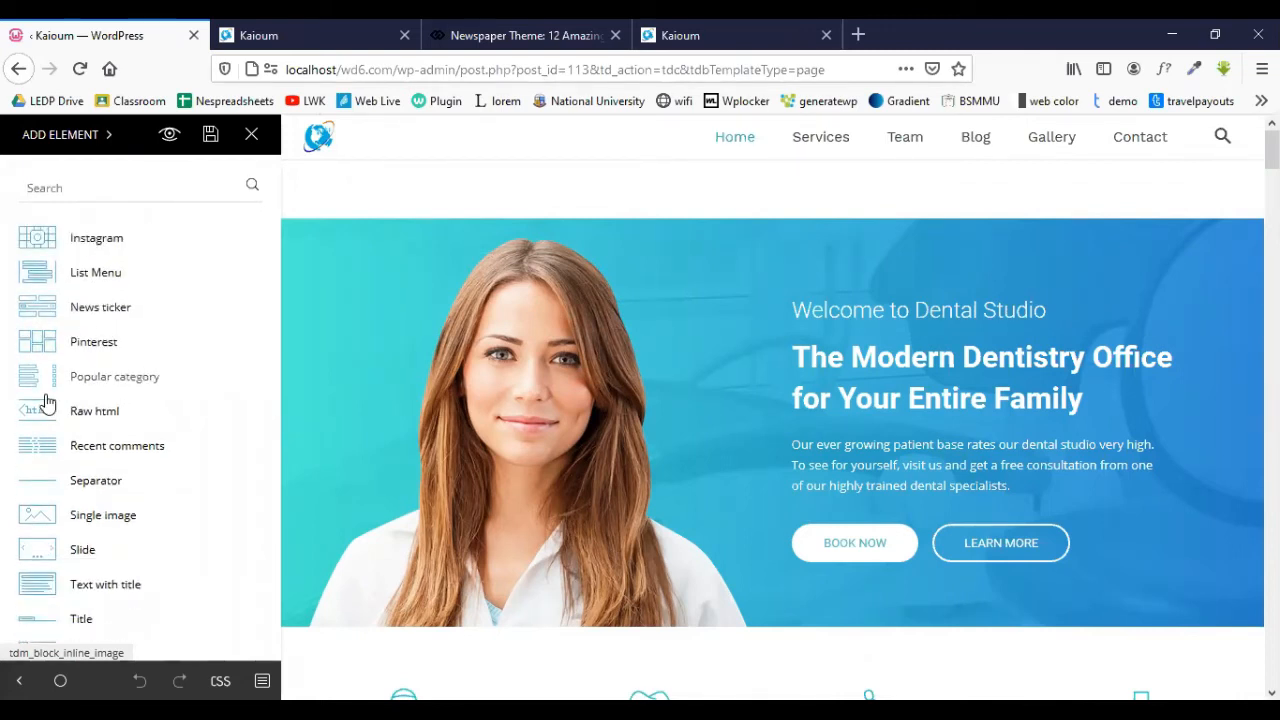
scroll(111, 426, "down", 2)
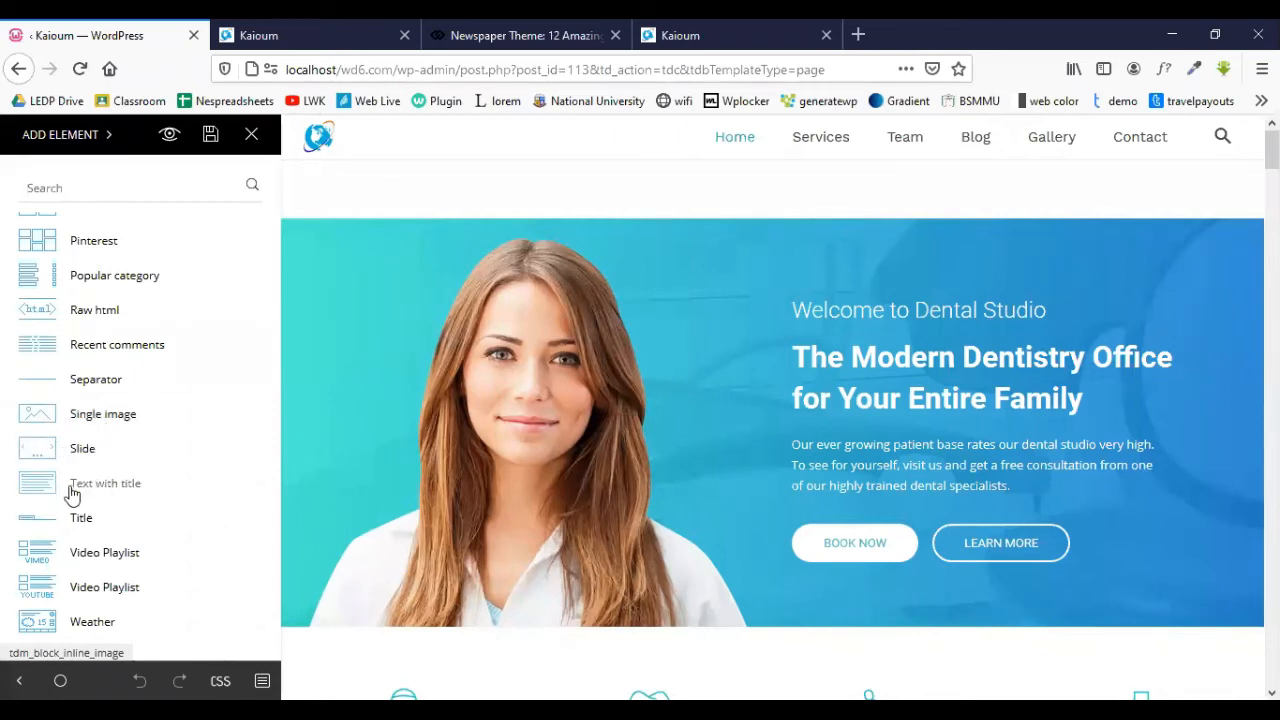
scroll(86, 486, "down", 2)
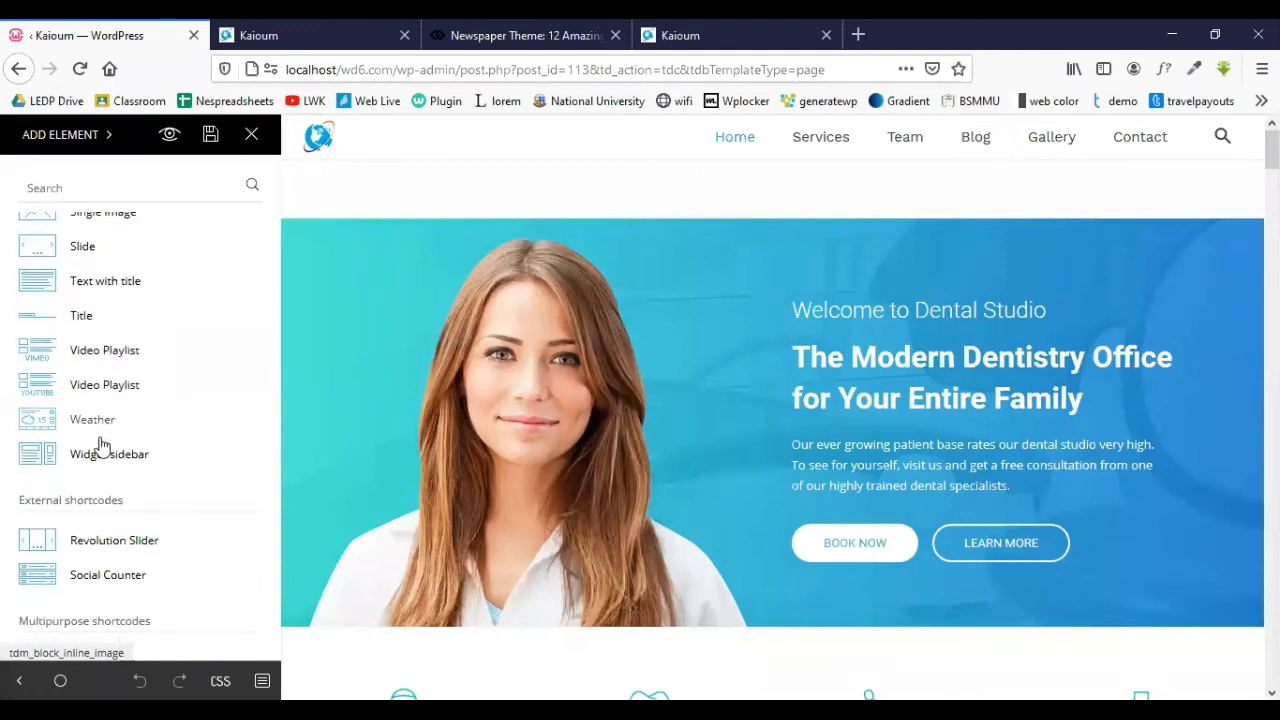
scroll(157, 455, "down", 1)
scroll(155, 450, "down", 4)
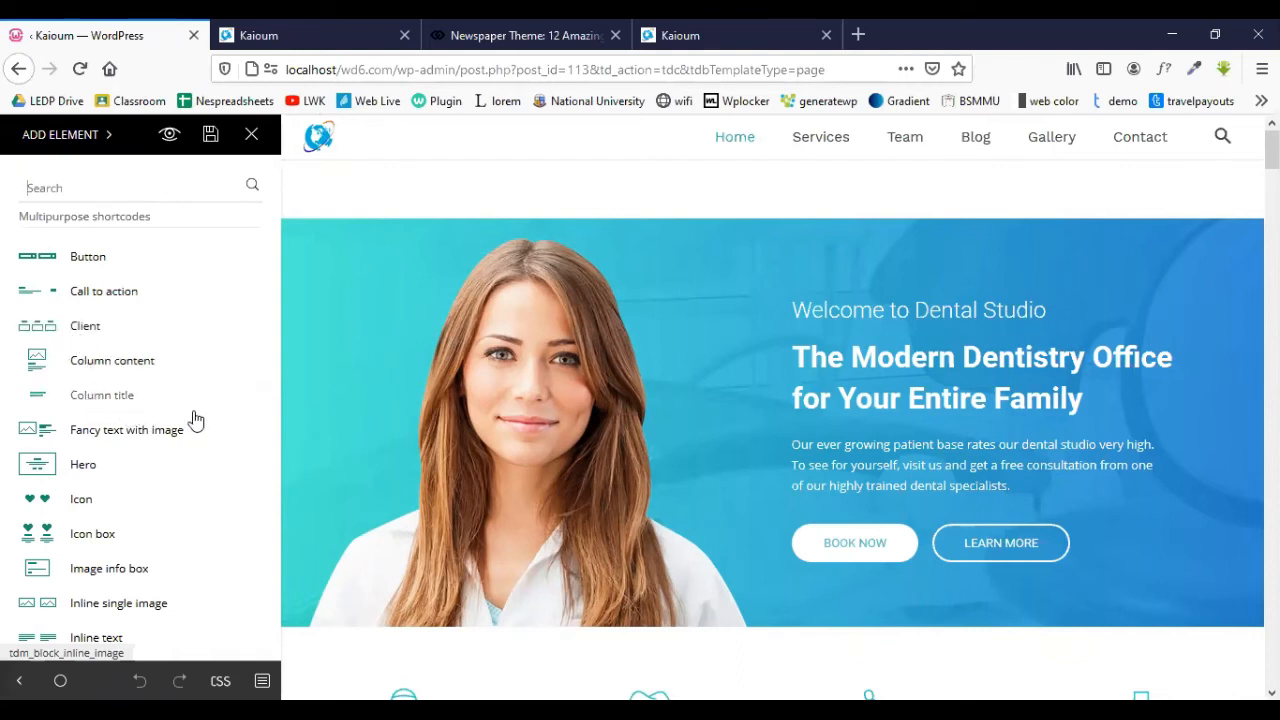
scroll(110, 510, "down", 4)
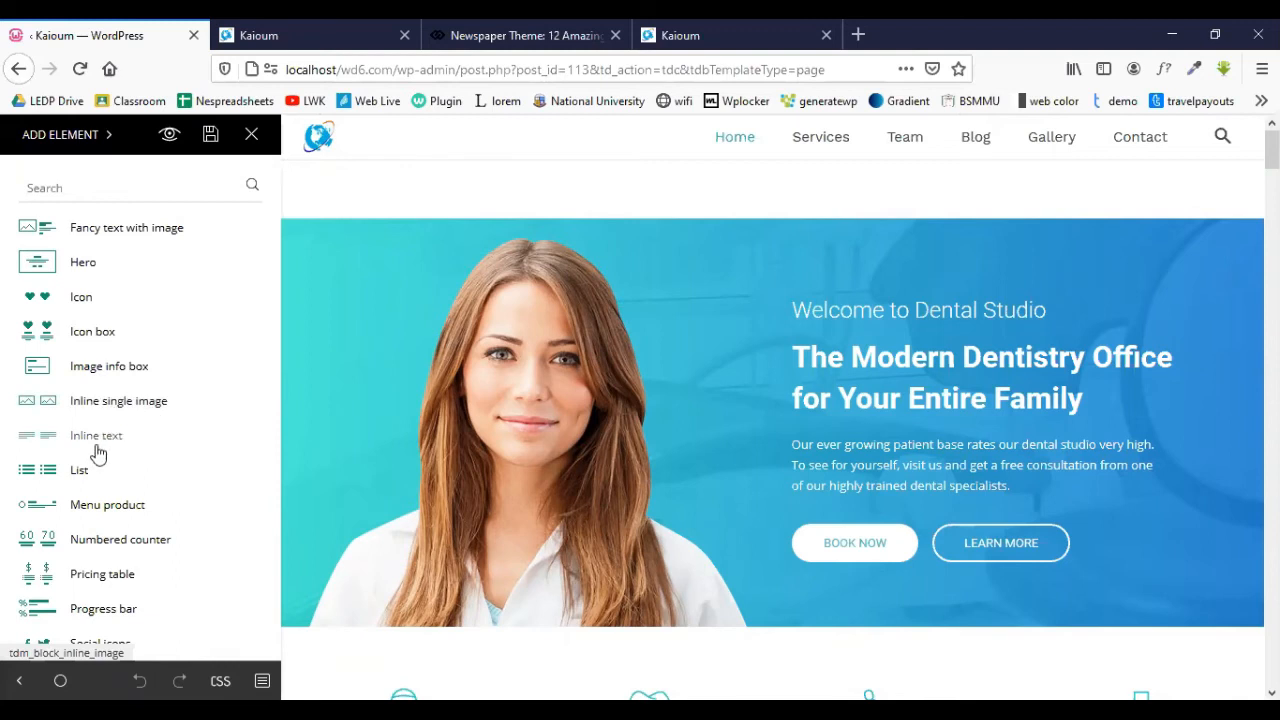
scroll(95, 452, "down", 2)
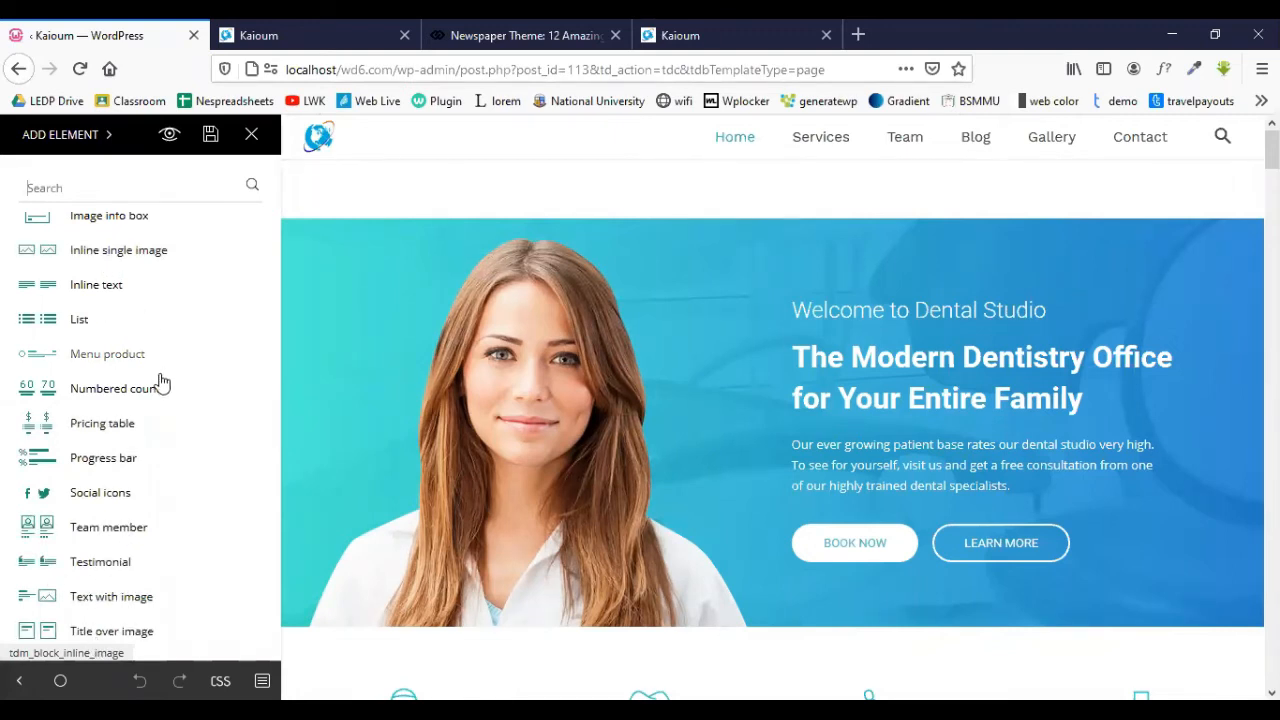
scroll(157, 380, "down", 10)
scroll(63, 257, "up", 5)
scroll(177, 423, "up", 15)
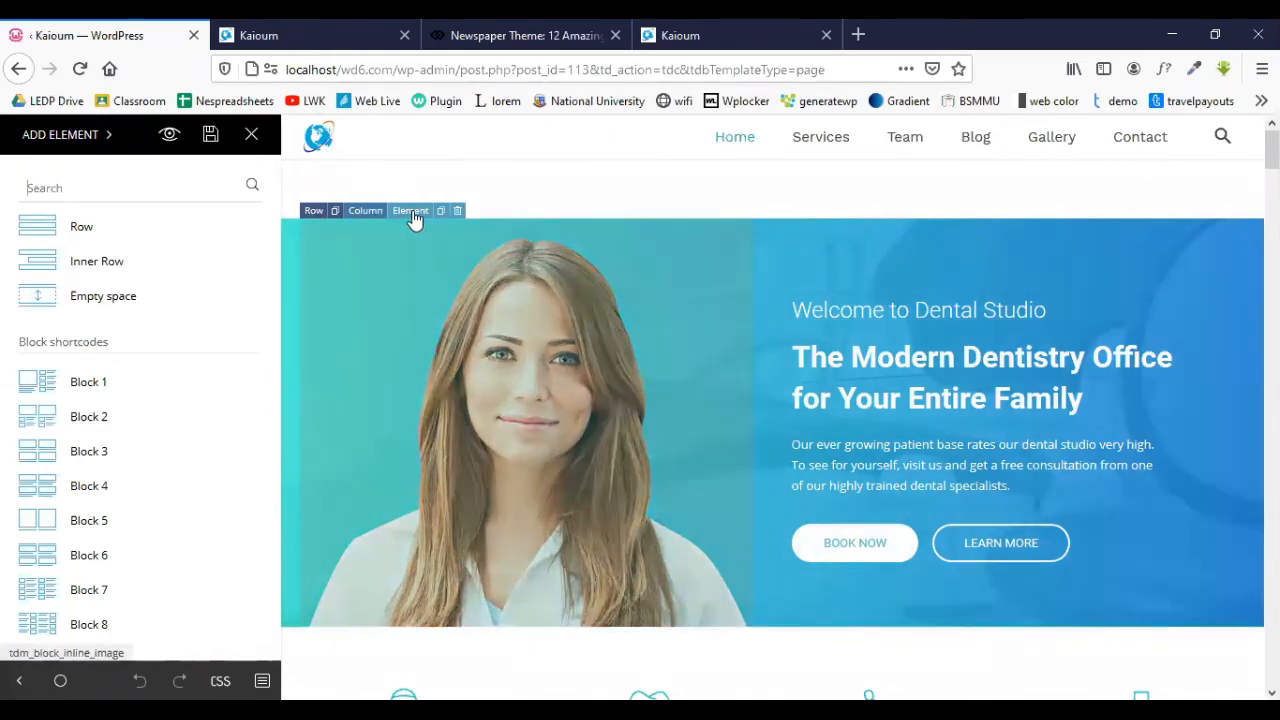
- Look through the hero row's general, divider and CSS settings
left_click(313, 214)
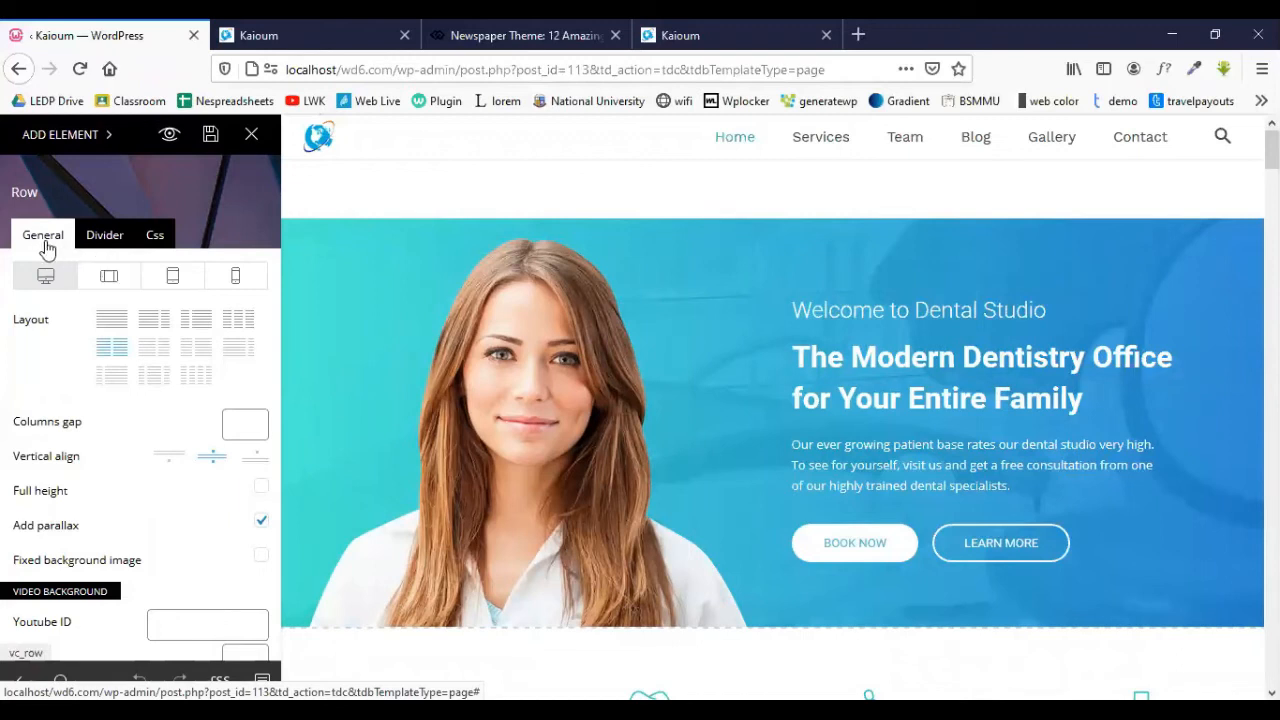
left_click(112, 240)
left_click(152, 238)
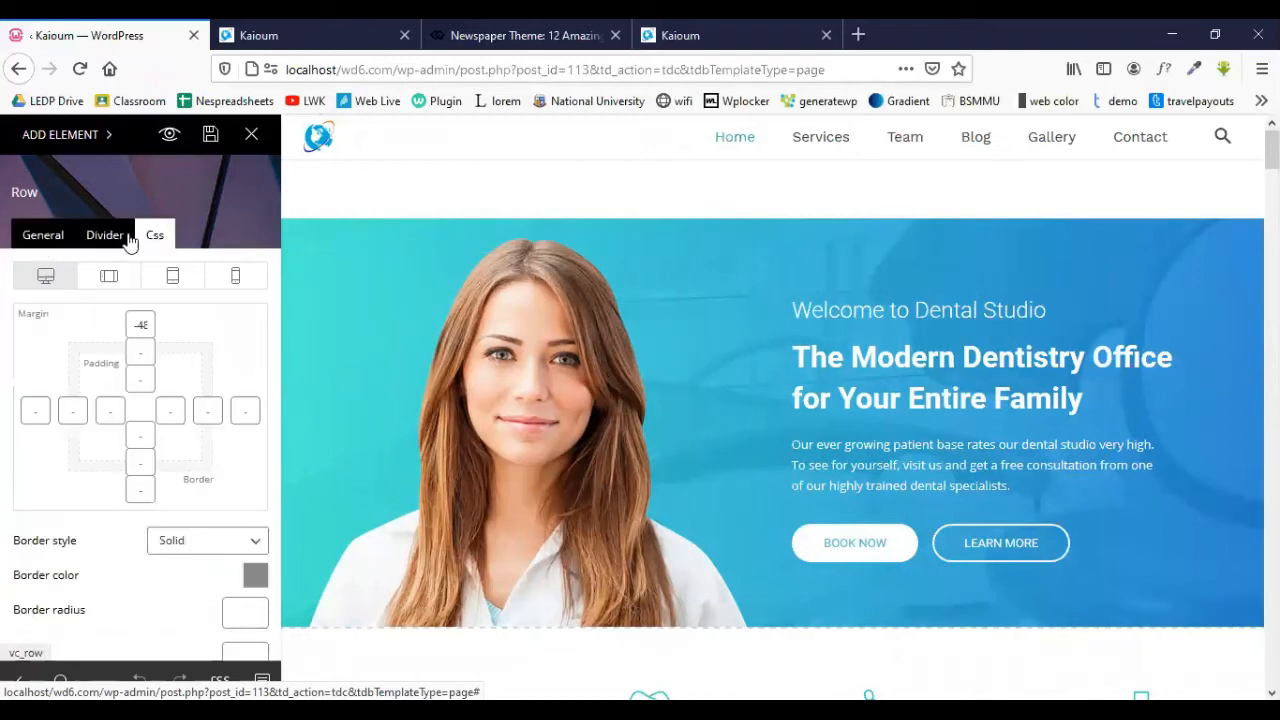
left_click(53, 238)
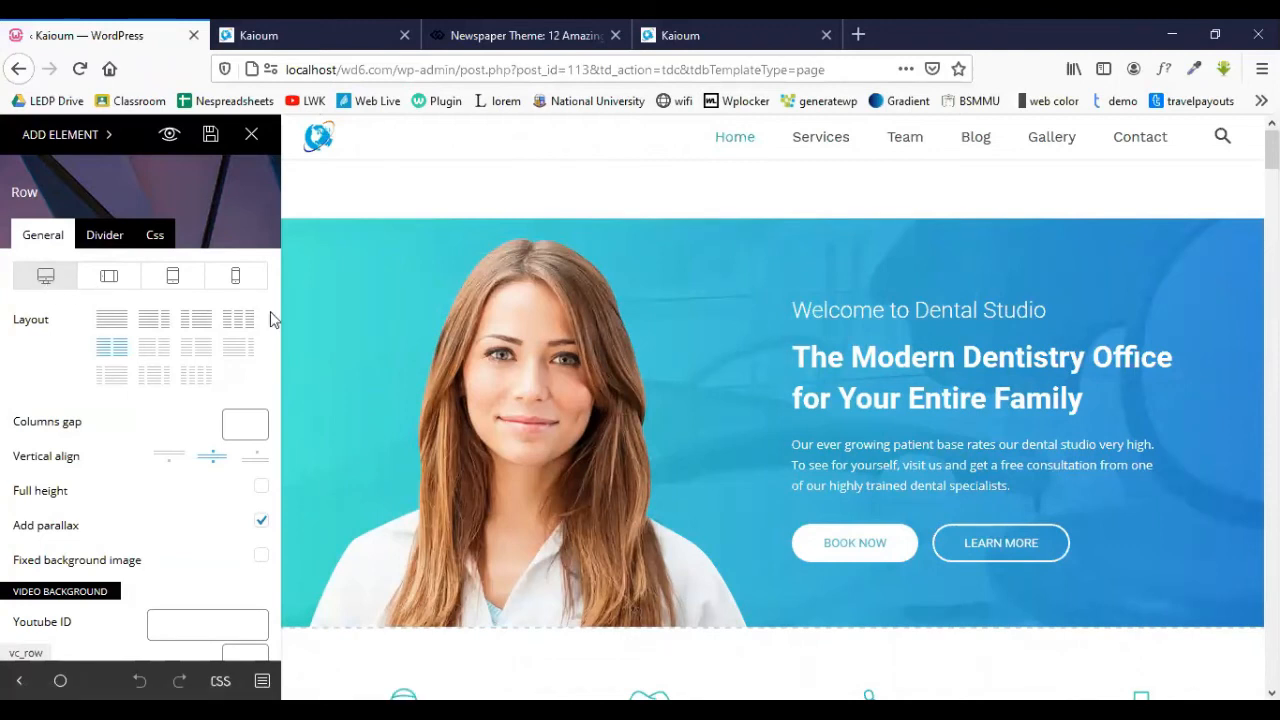
scroll(77, 437, "down", 4)
scroll(77, 437, "up", 4)
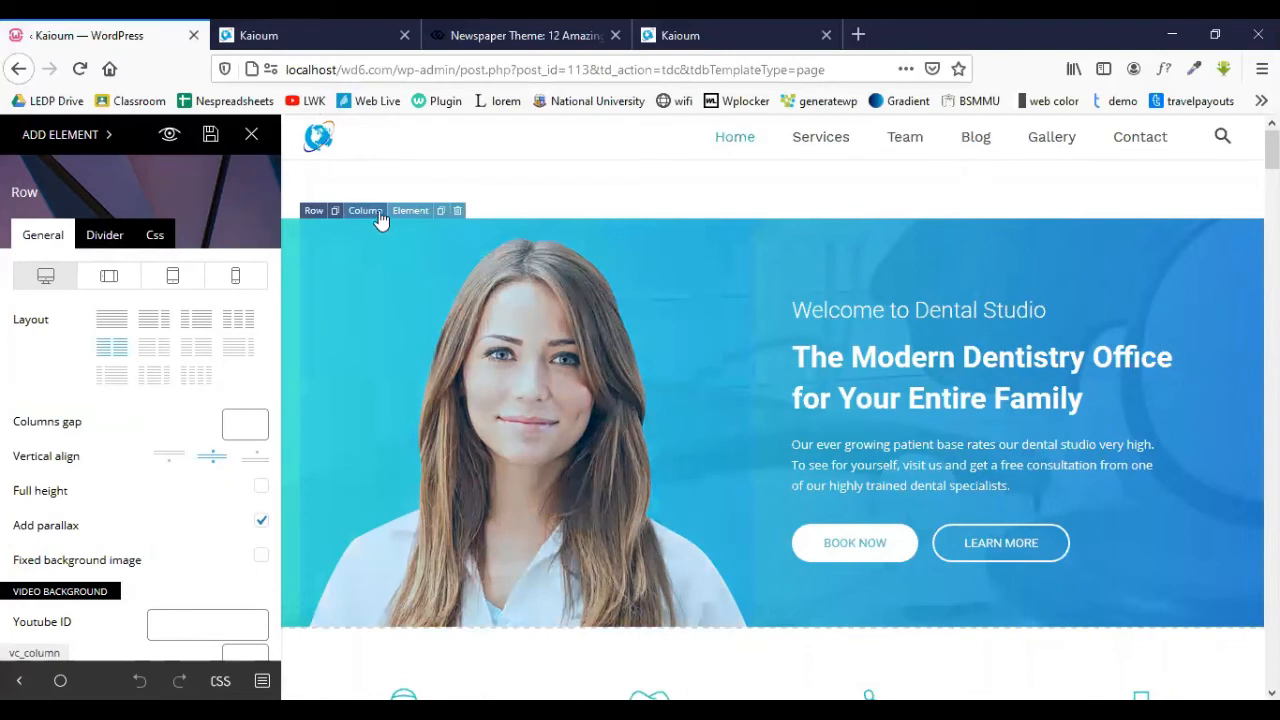
- Select the hero column and its title, heading and description, ending on the 'Welcome to Dental Studio' title
left_click(376, 212)
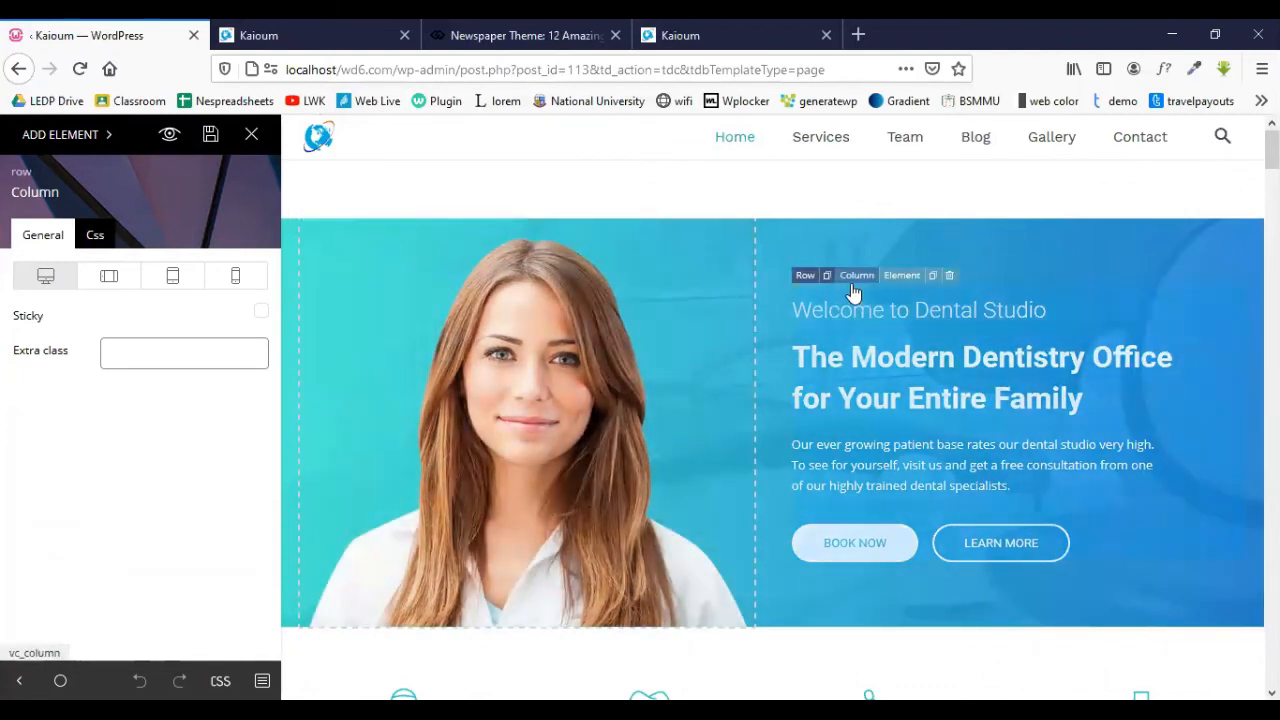
left_click(858, 283)
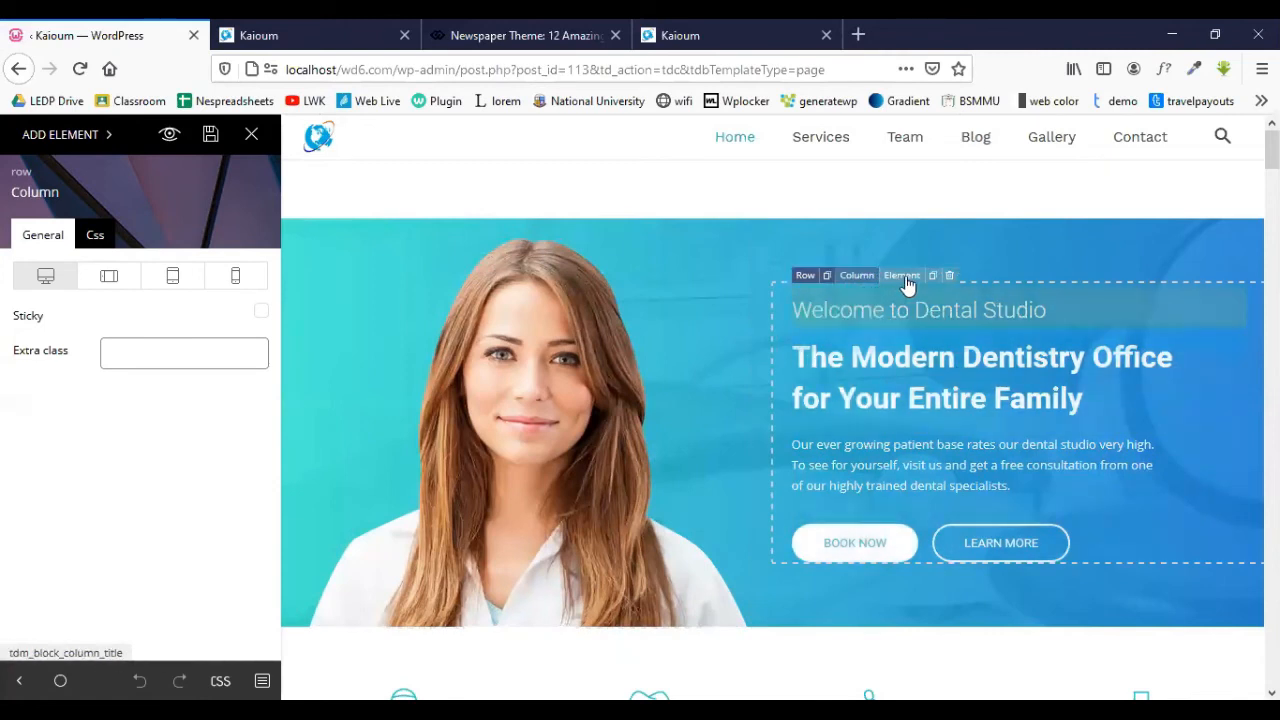
left_click(903, 276)
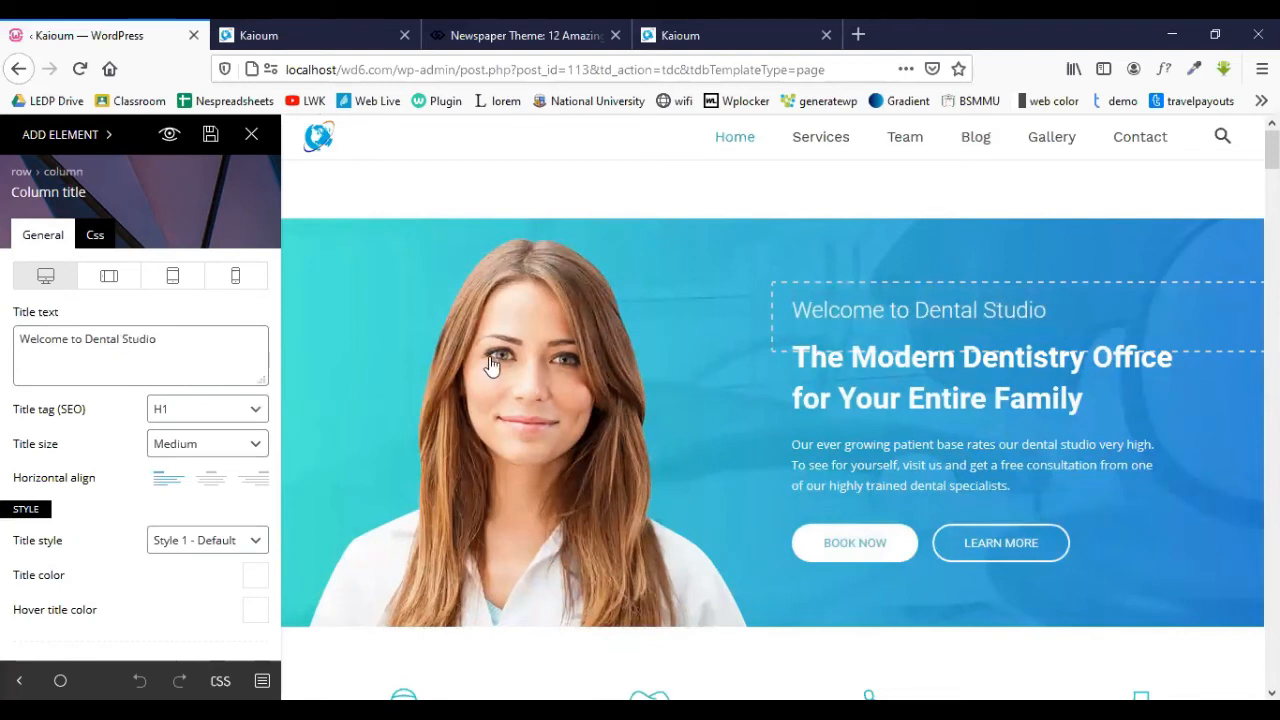
left_click(1013, 372)
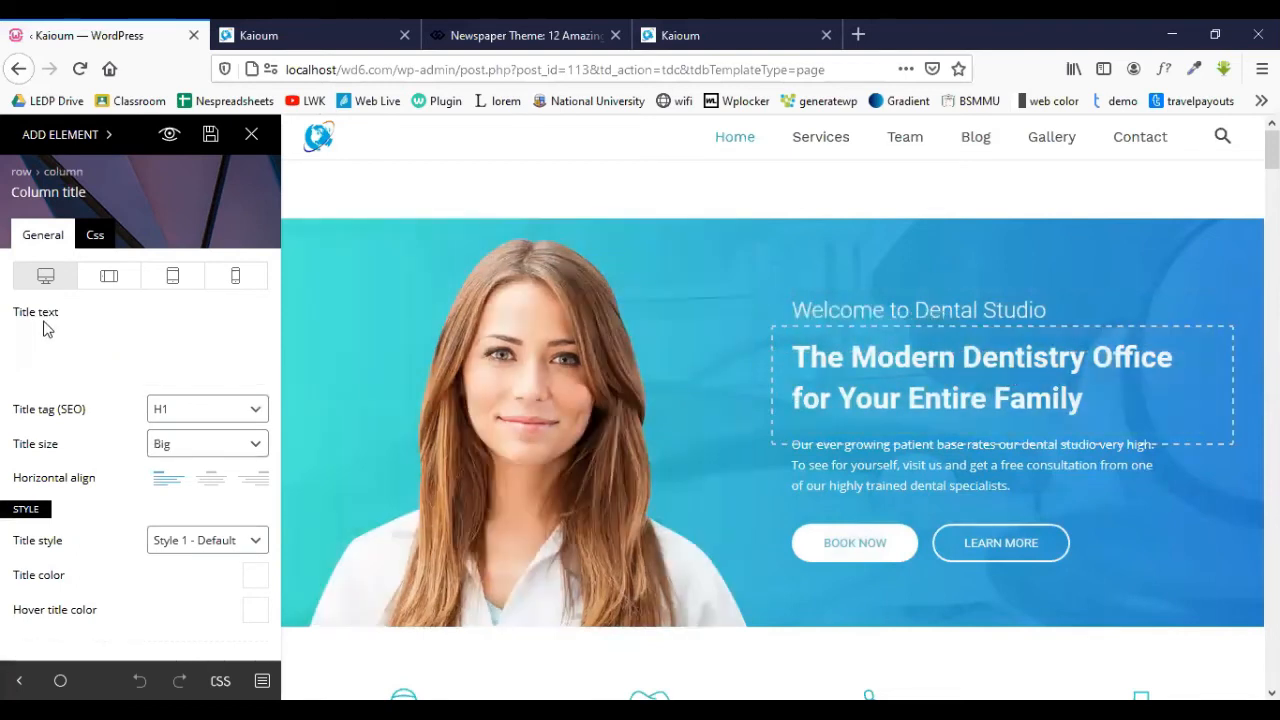
left_click(864, 468)
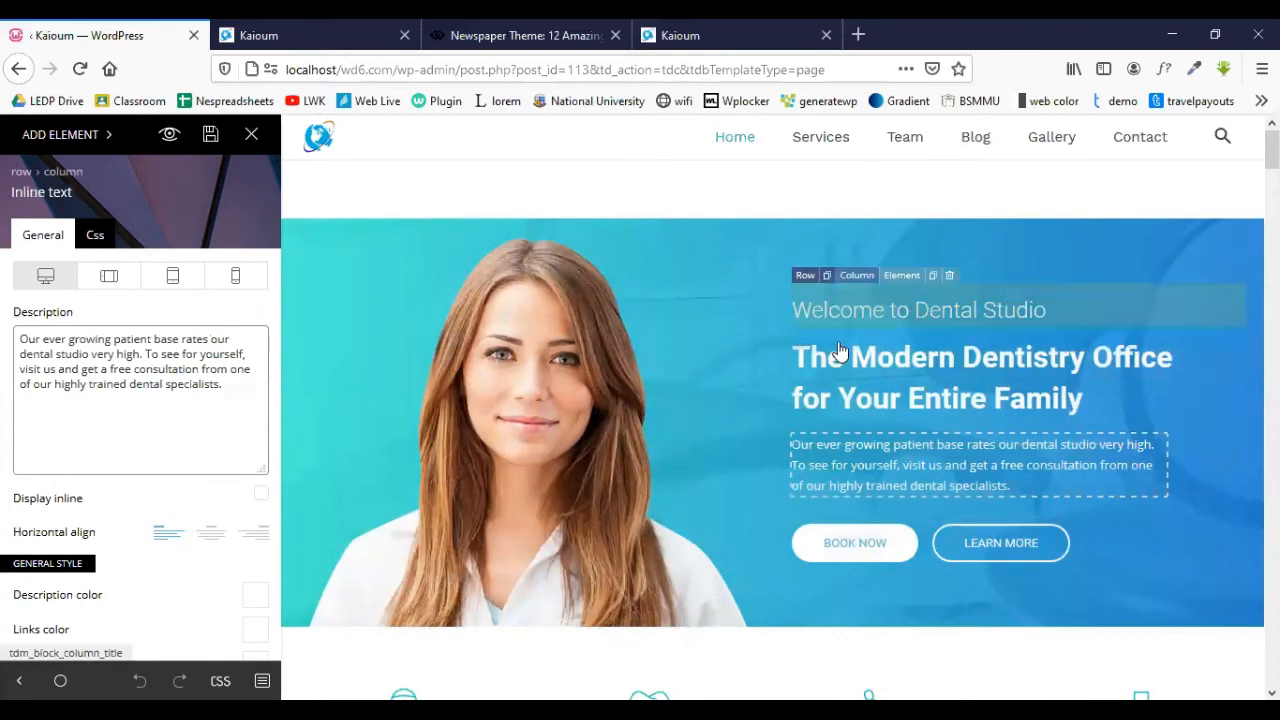
left_click(996, 312)
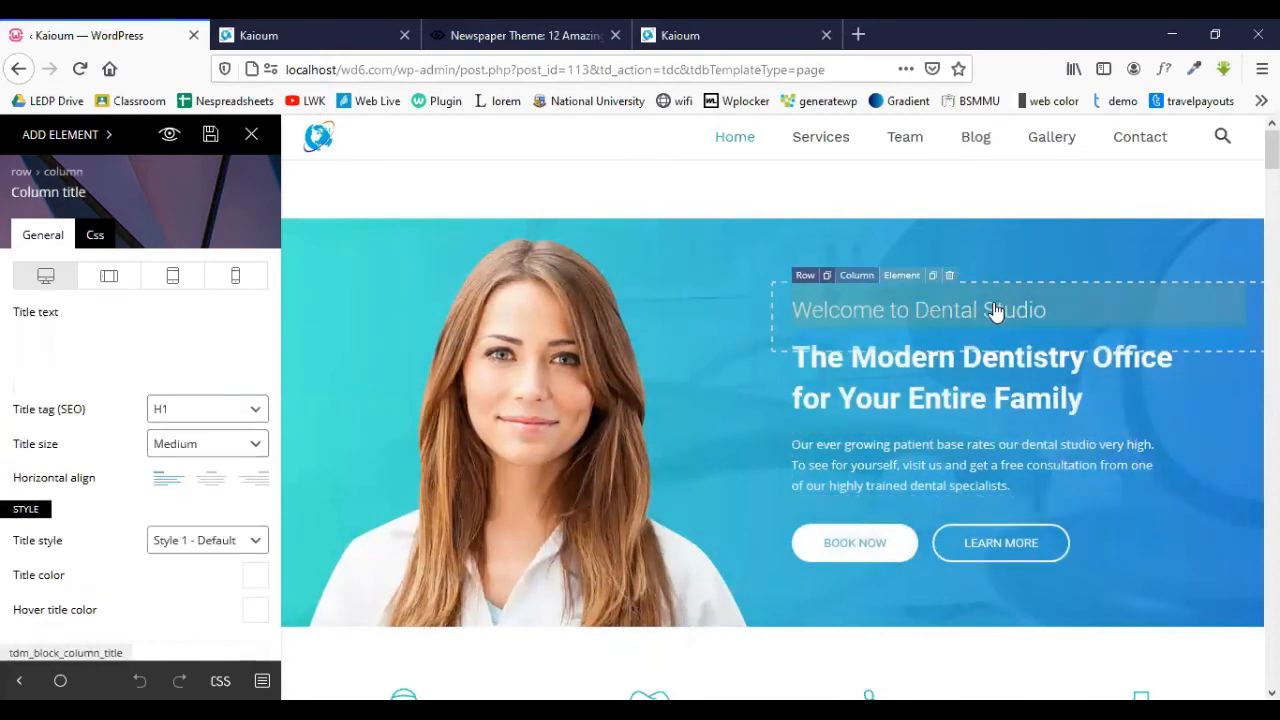
- Replace 'Dental Studio' with 'Web Service' in the greeting title, then open a new browser tab
left_click_drag(187, 343, 90, 344)
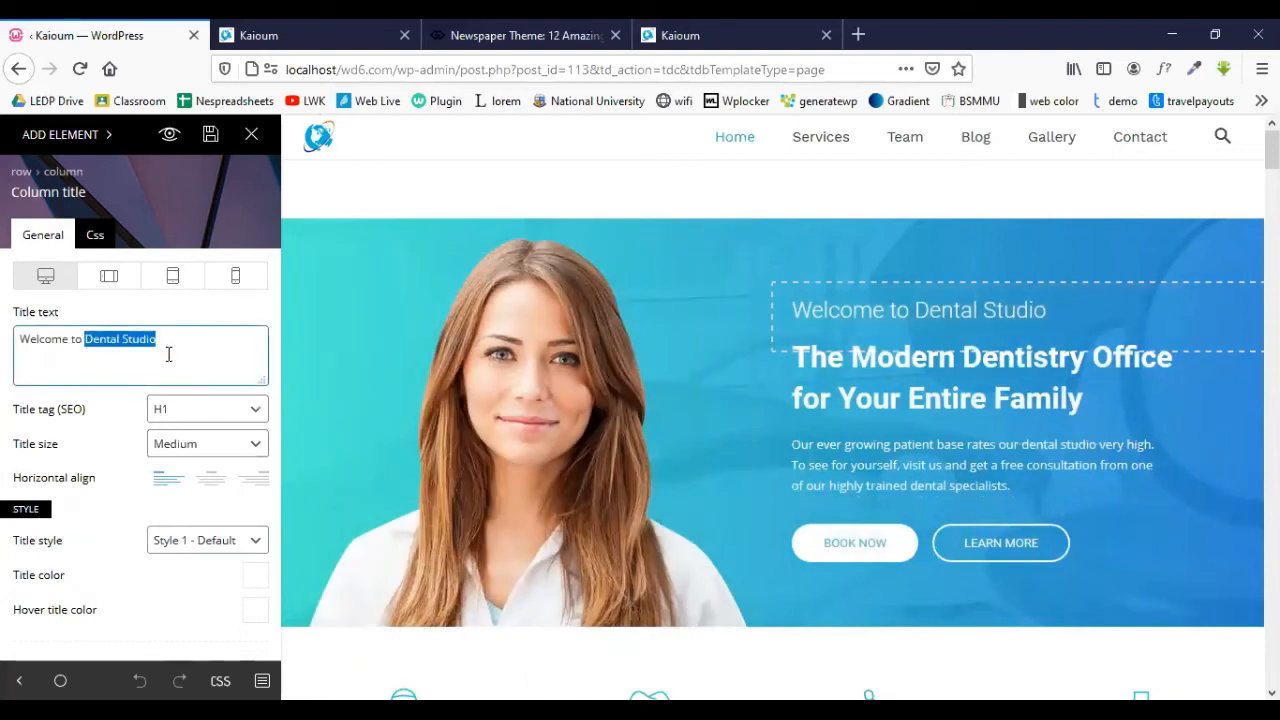
type("Web")
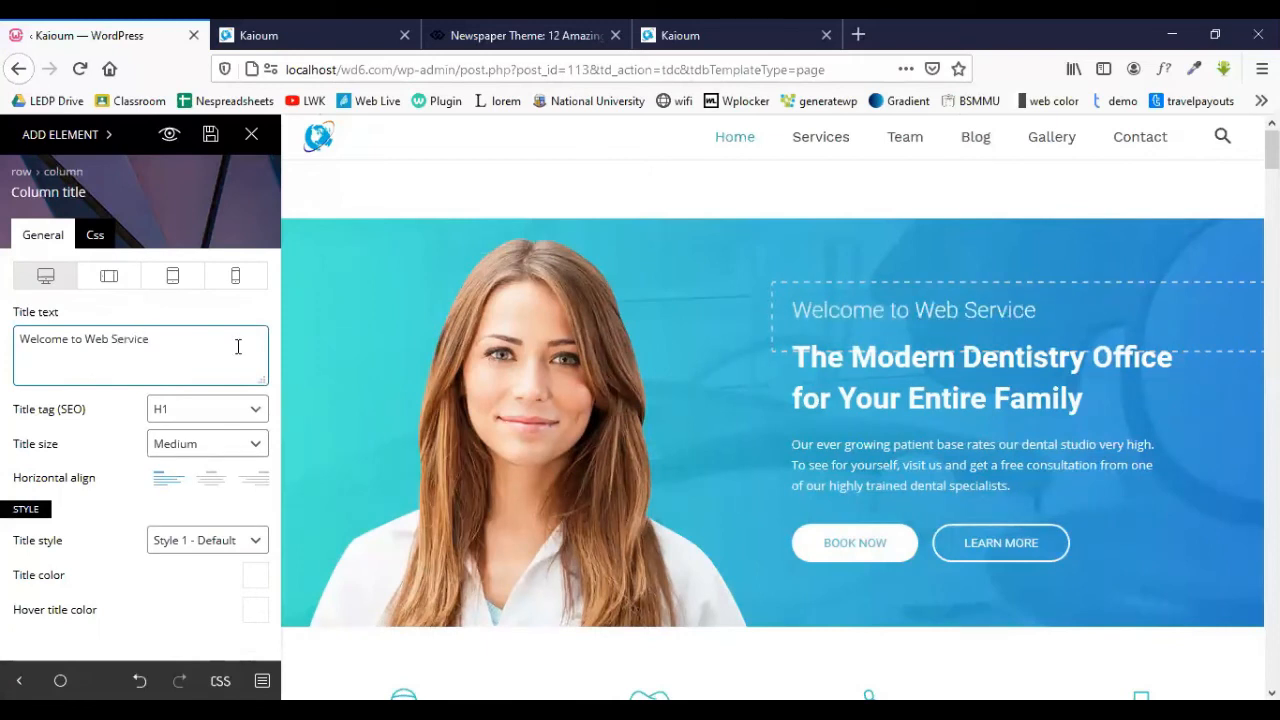
left_click(990, 394)
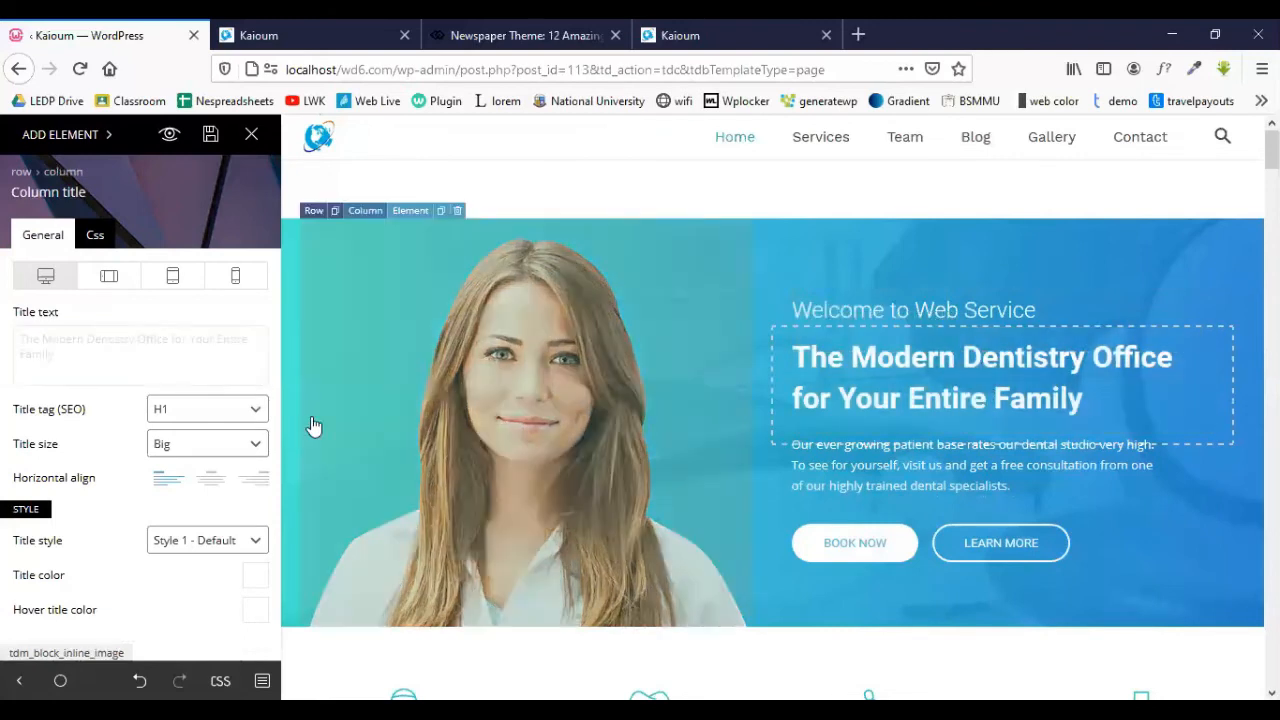
left_click(160, 357)
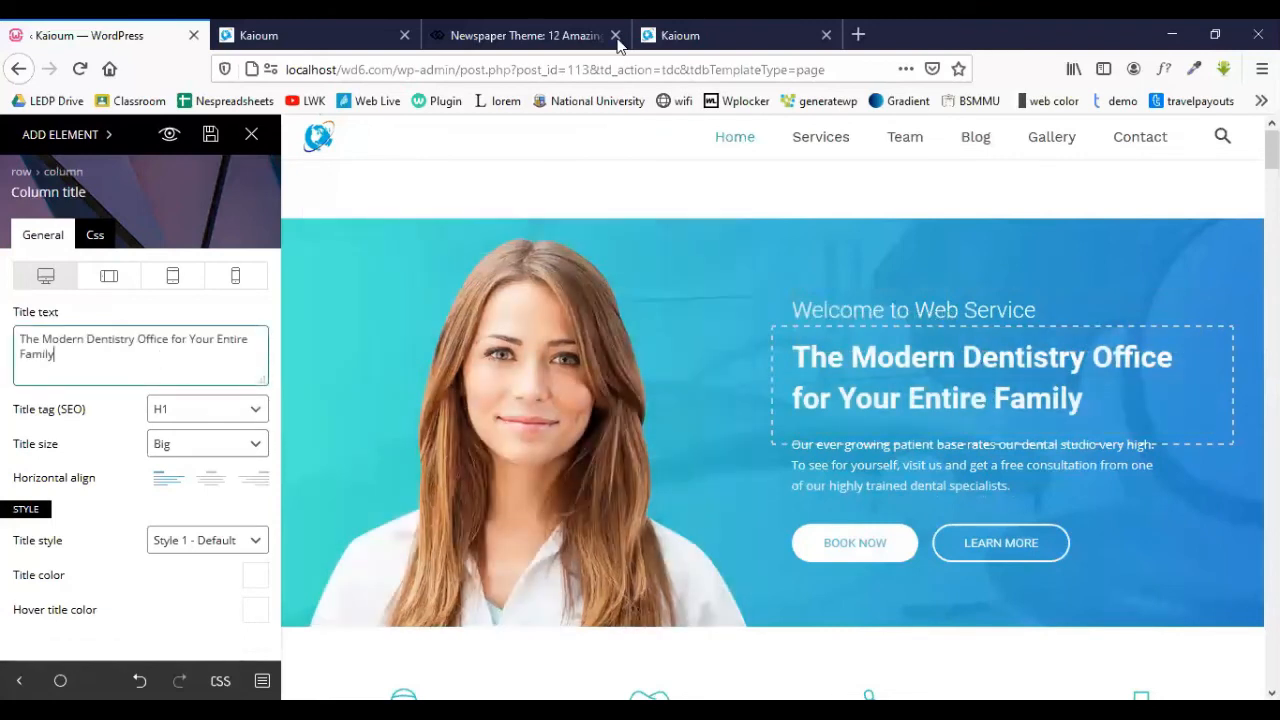
left_click(859, 37)
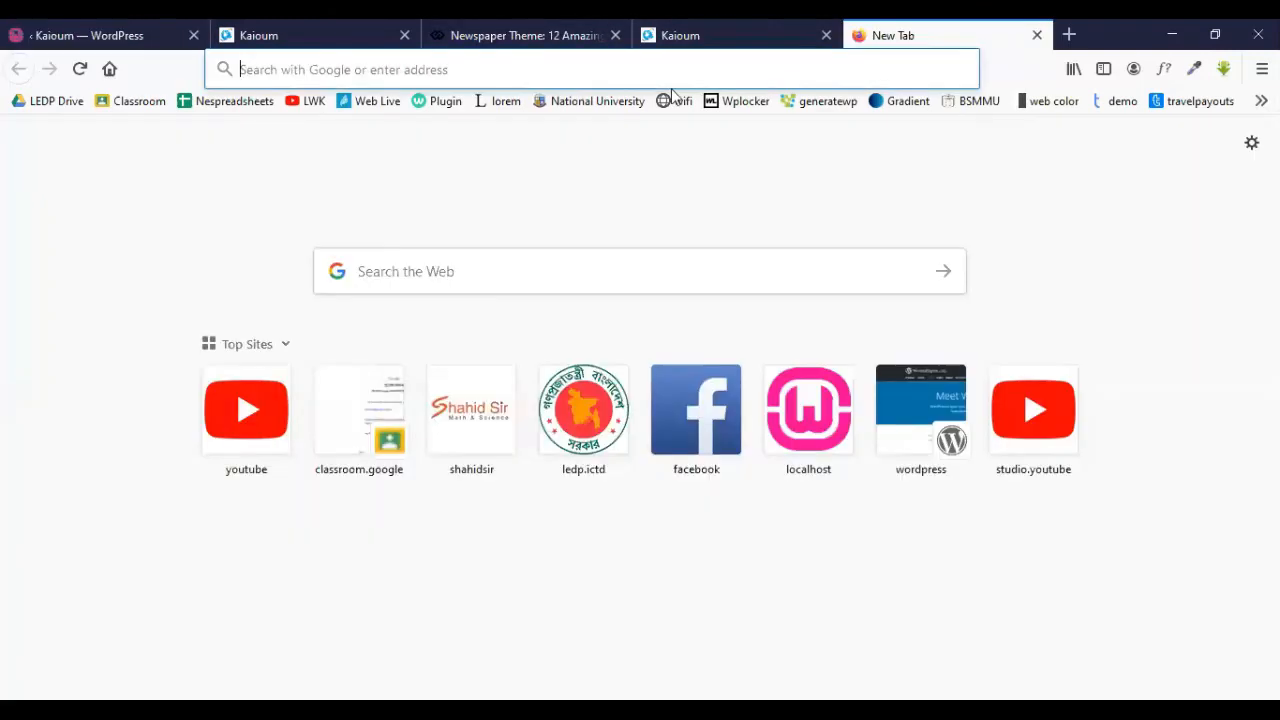
- Load Lipsum.com from the bookmark, select its first Lorem Ipsum sentence, then return to the Kaioum tab
left_click(506, 101)
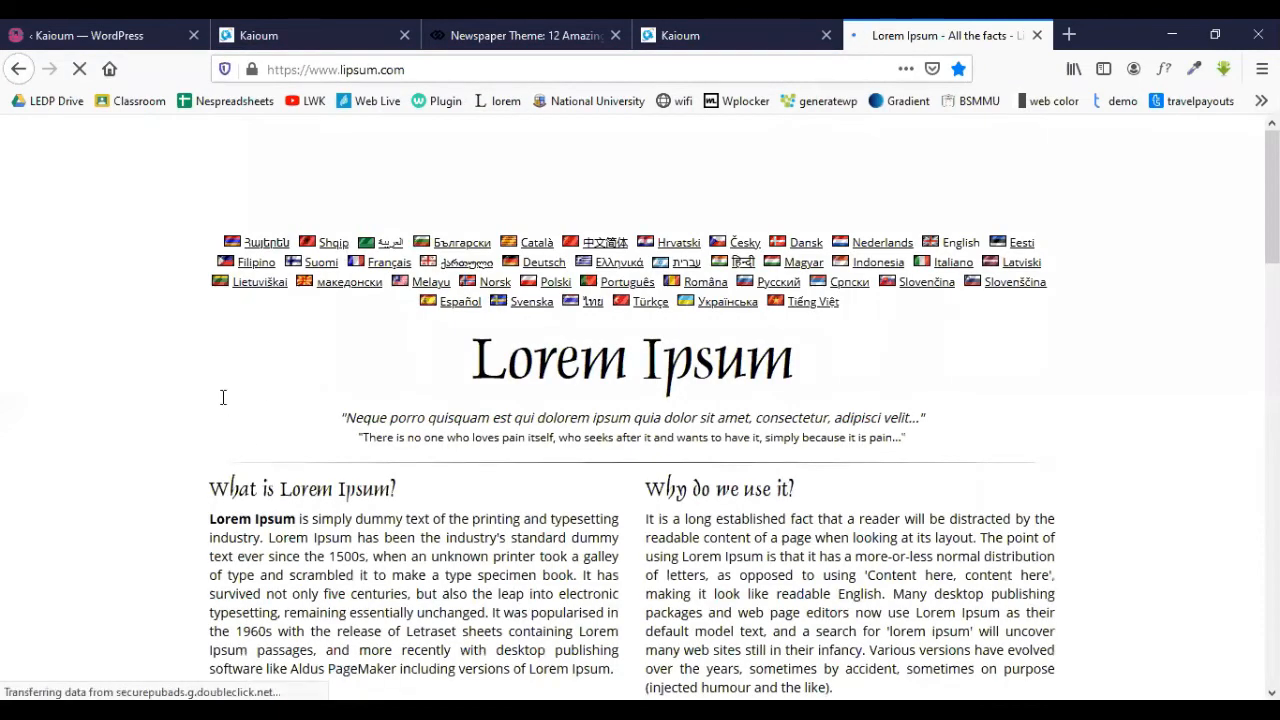
scroll(223, 397, "down", 2)
left_click_drag(243, 345, 261, 351)
key("ctrl+c")
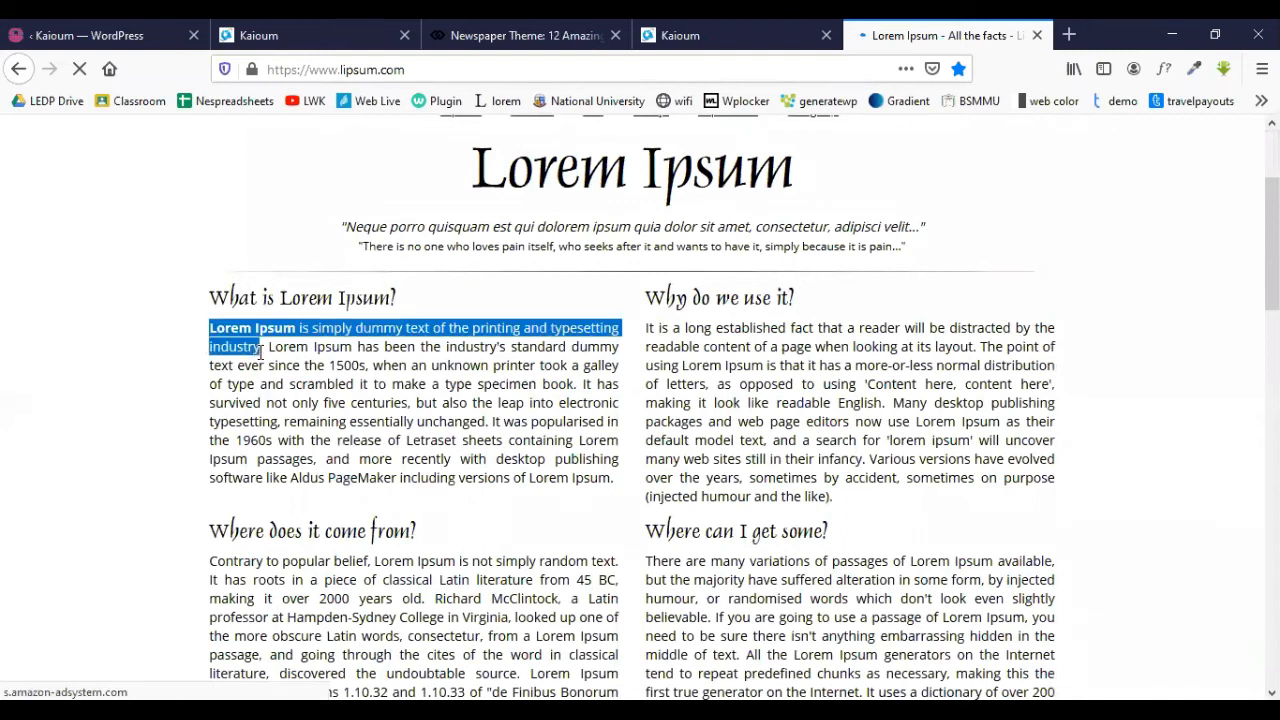
left_click(262, 35)
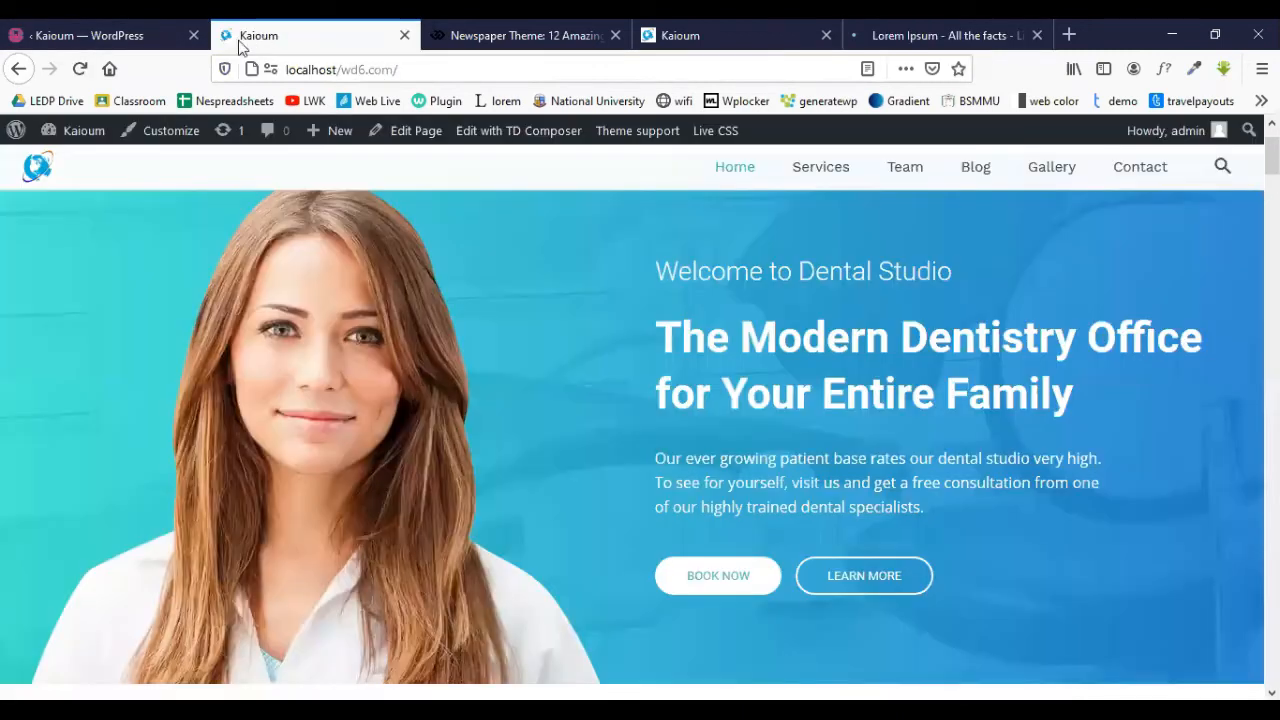
- Paste 'Lorem Ipsum is simply dummy text of the printing and' as the hero heading, removing 'typesetting industry'
key("ctrl+shift+Tab")
key("ctrl+a")
key("ctrl+v")
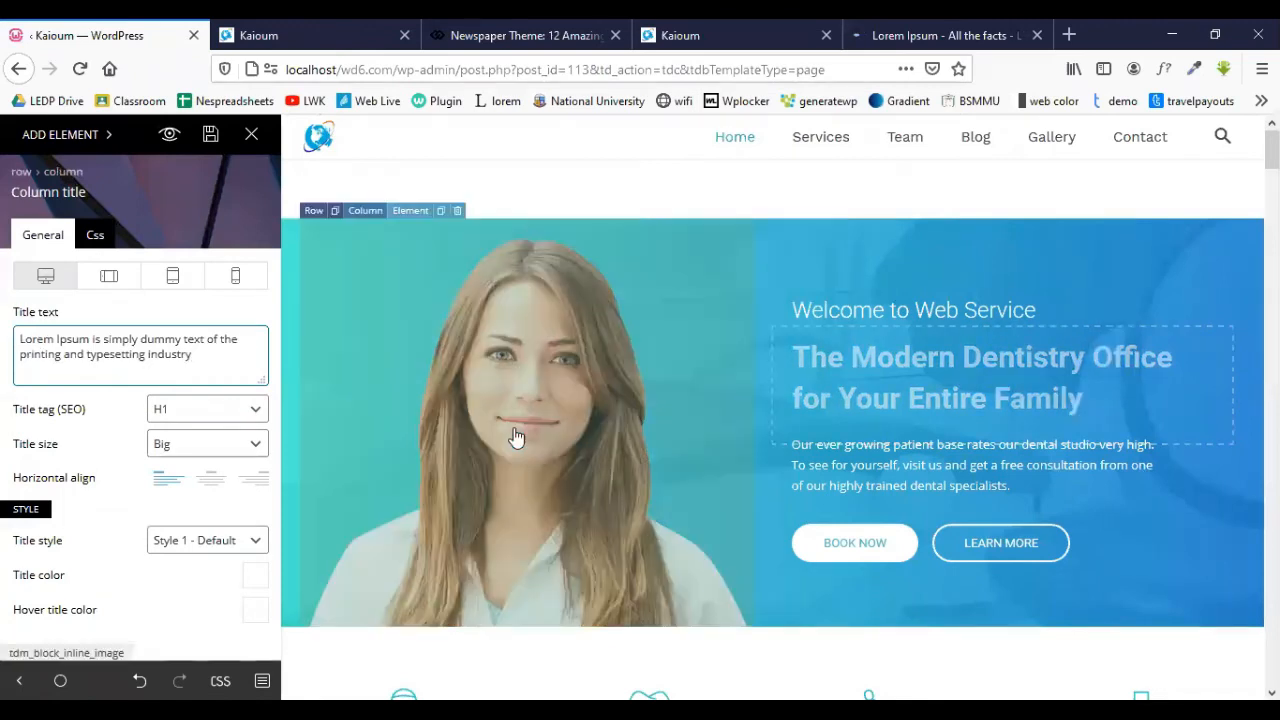
left_click_drag(200, 358, 85, 366)
key("BackSpace")
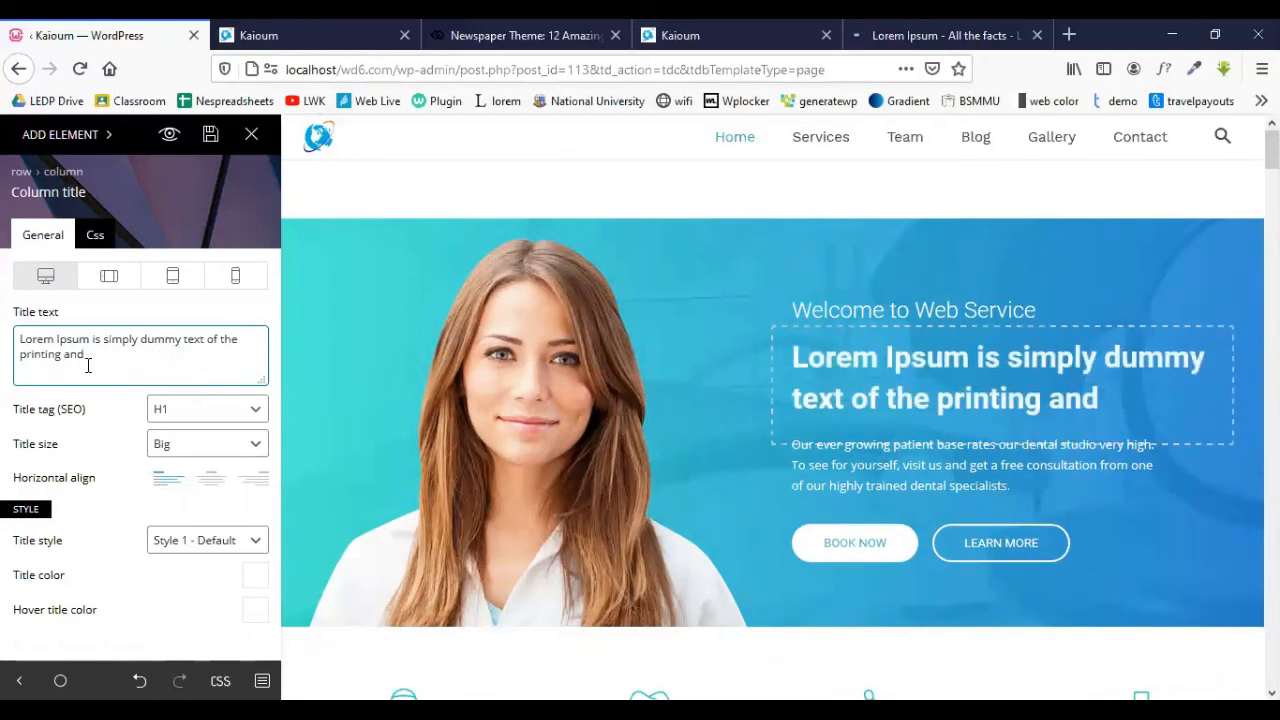
left_click(955, 478)
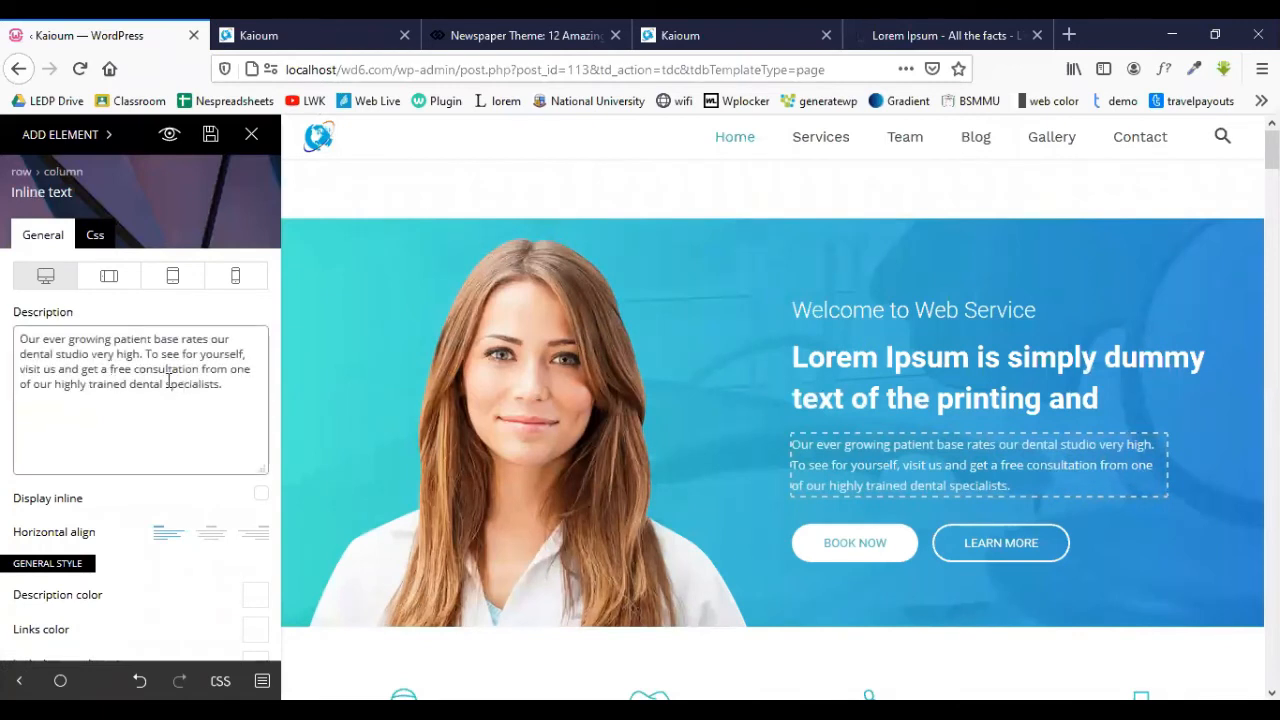
left_click(905, 523)
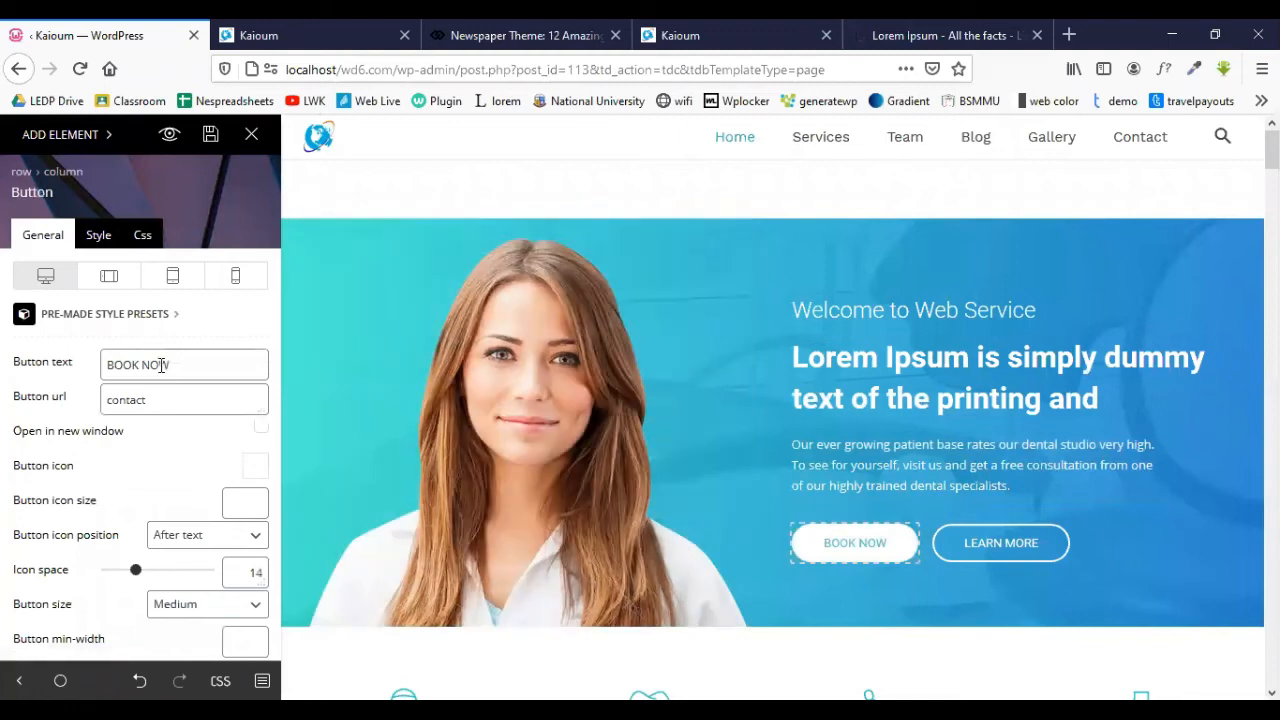
- Change the BOOK NOW button label to 'Click' and check its contact link URL
left_click_drag(208, 362, 154, 364)
left_click_drag(147, 365, 97, 369)
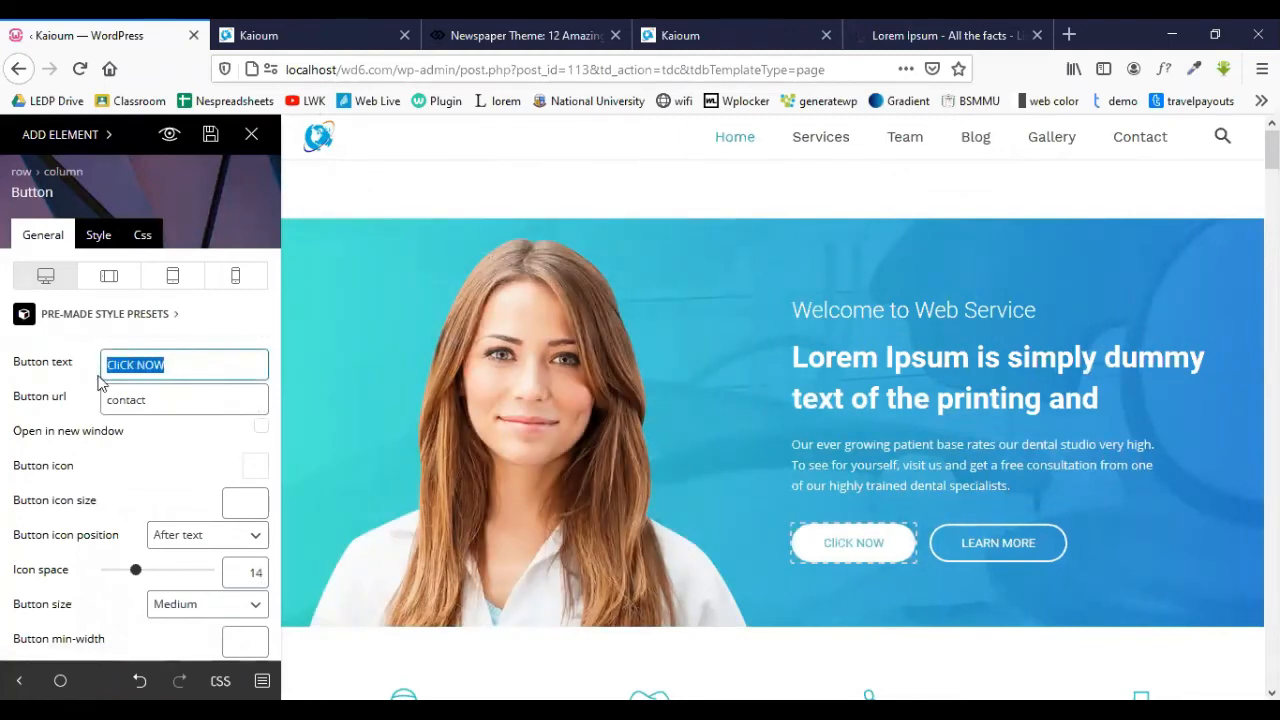
left_click(189, 364)
key("BackSpace")
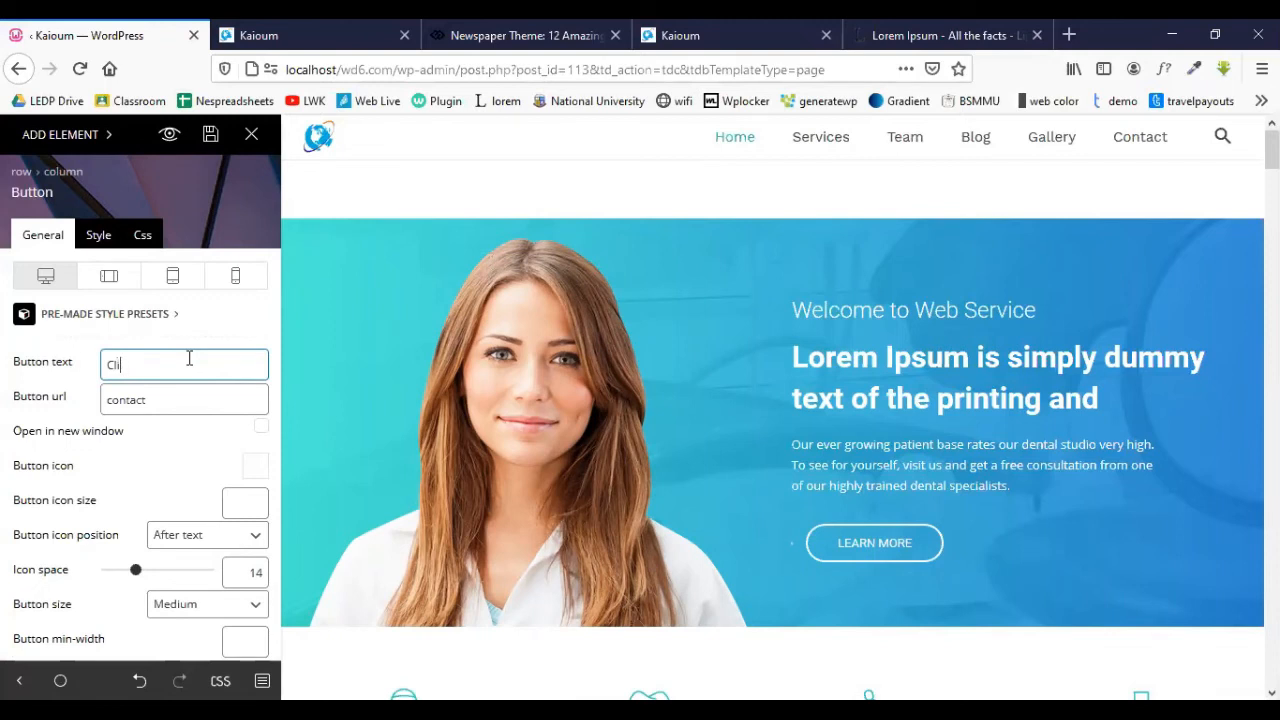
key("BackSpace")
key("BackSpace")
key("BackSpace")
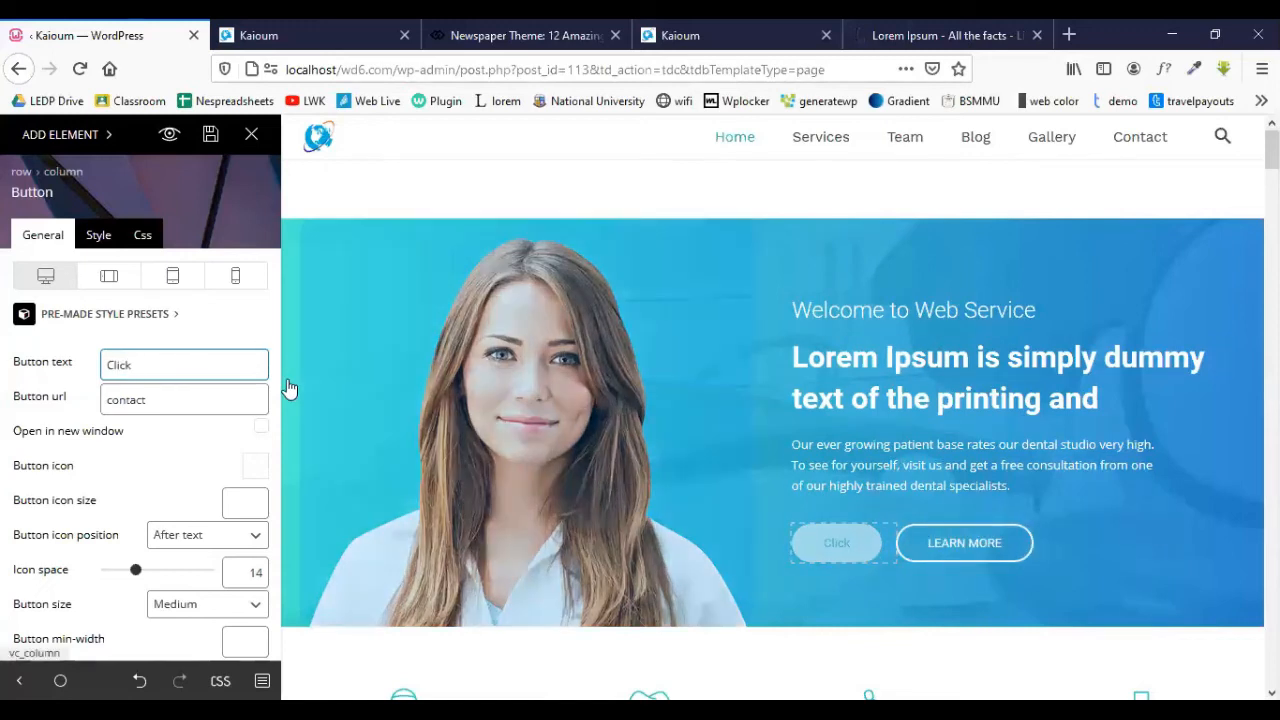
left_click(152, 400)
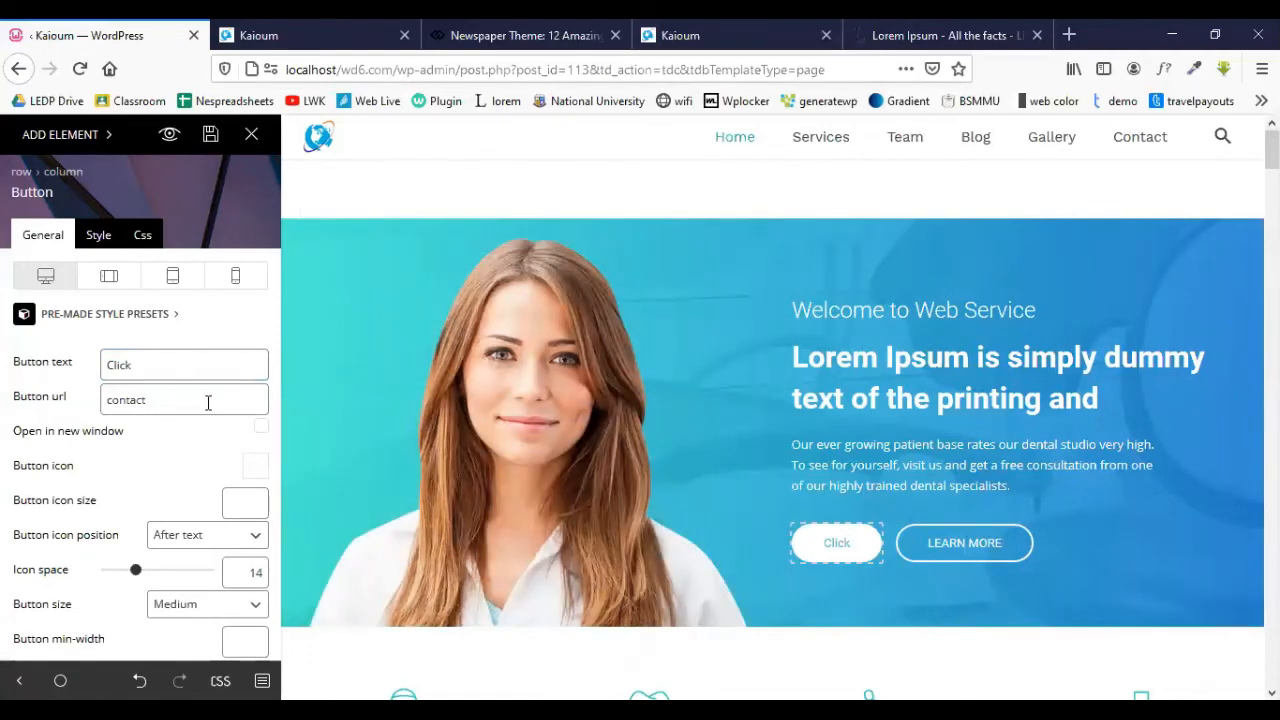
left_click(168, 403)
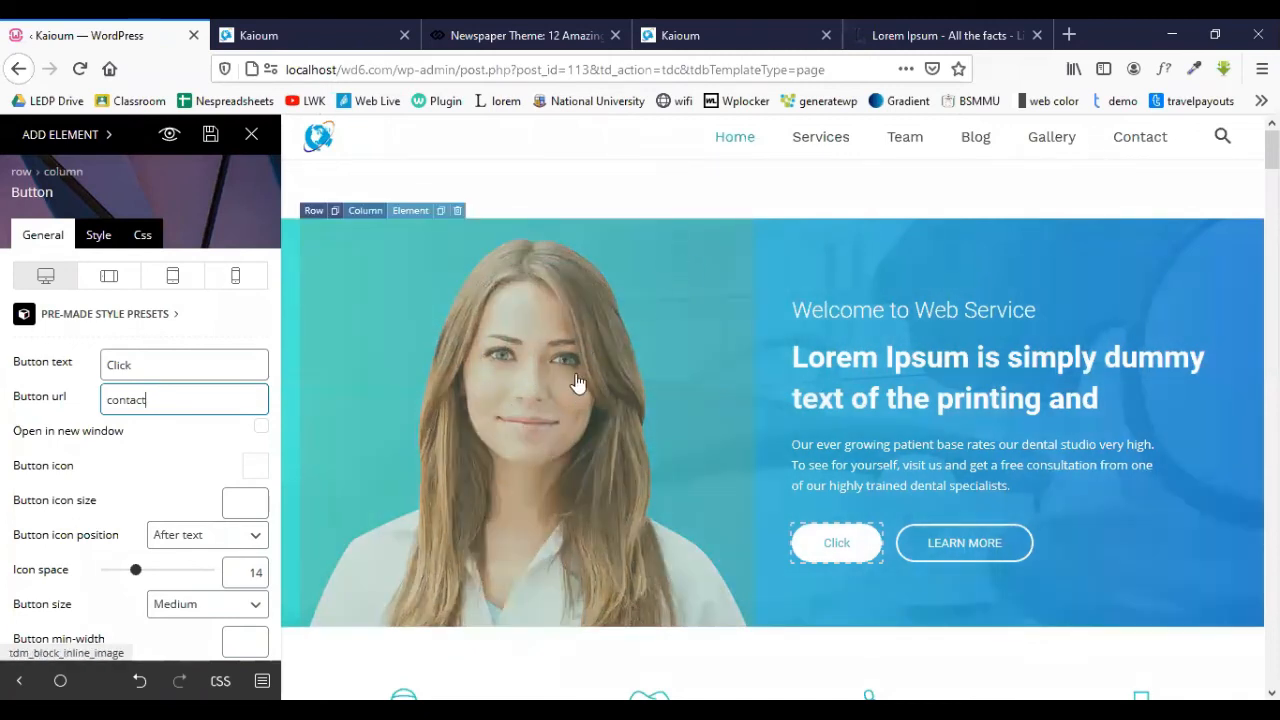
left_click(560, 343)
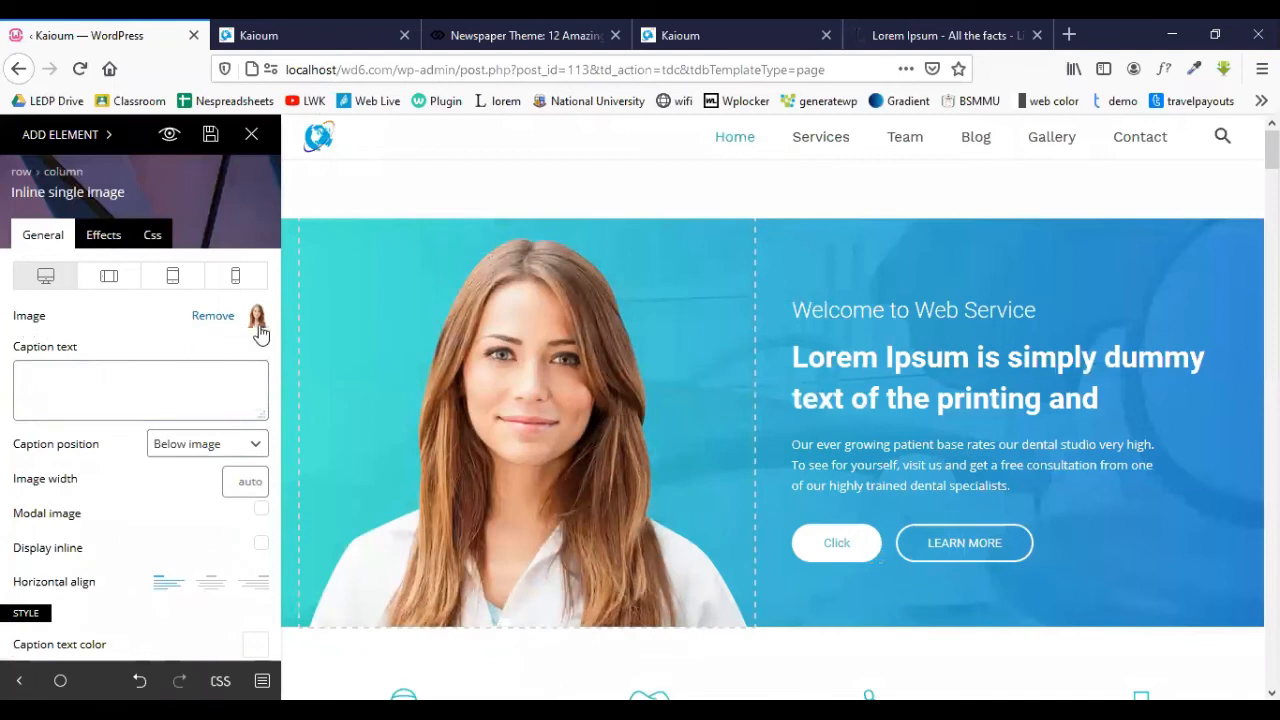
- Replace the hero photo with the smiling woman in a plaid shirt and centre it horizontally
left_click(258, 318)
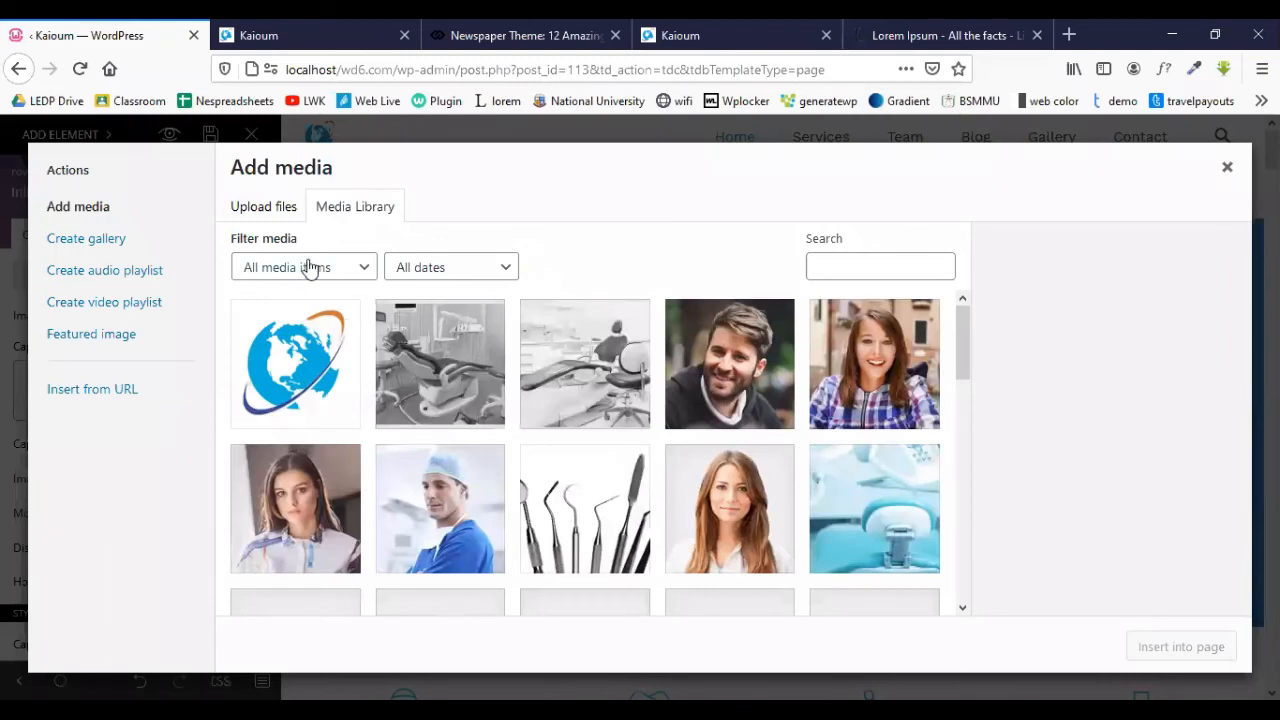
scroll(367, 366, "down", 3)
scroll(543, 380, "up", 3)
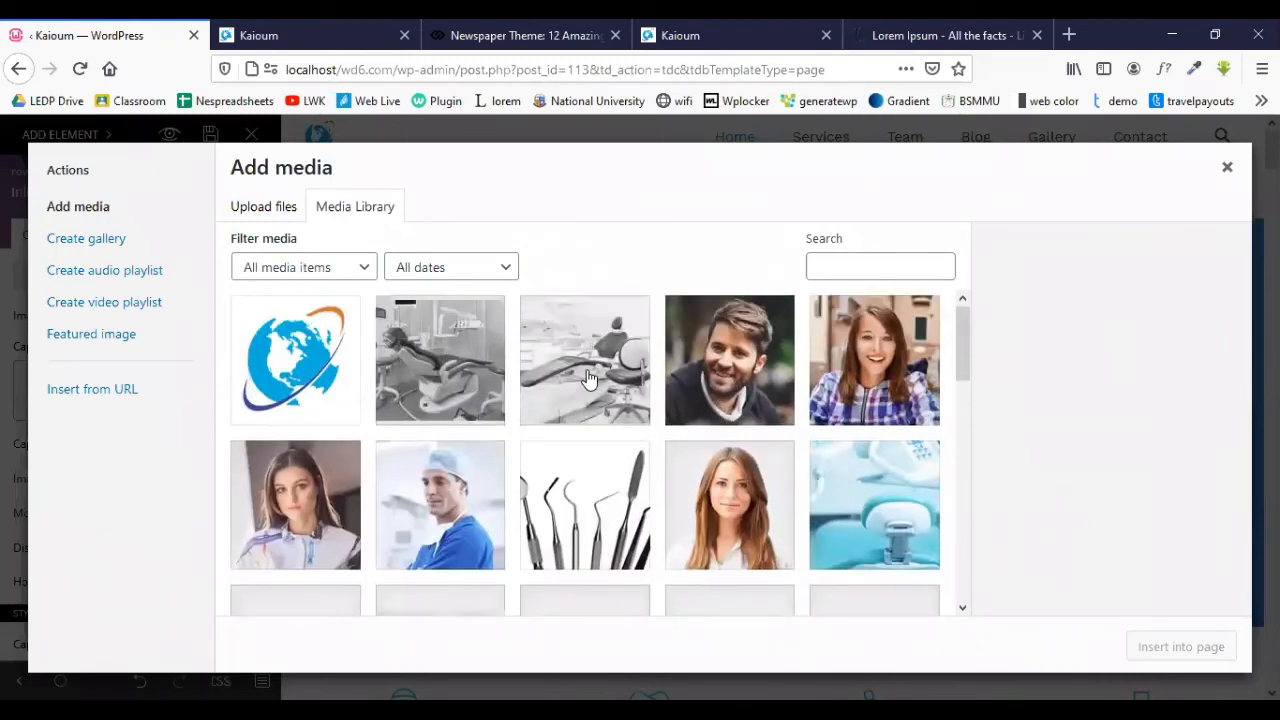
left_click(870, 385)
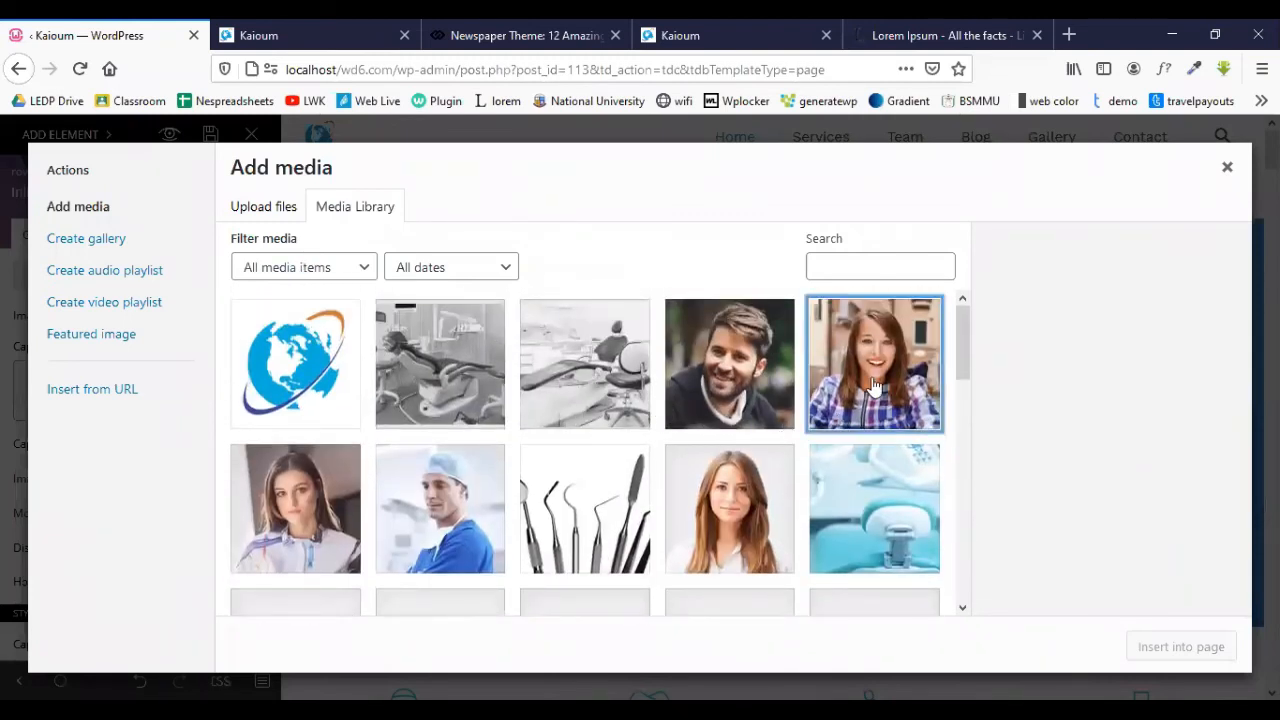
left_click(1155, 648)
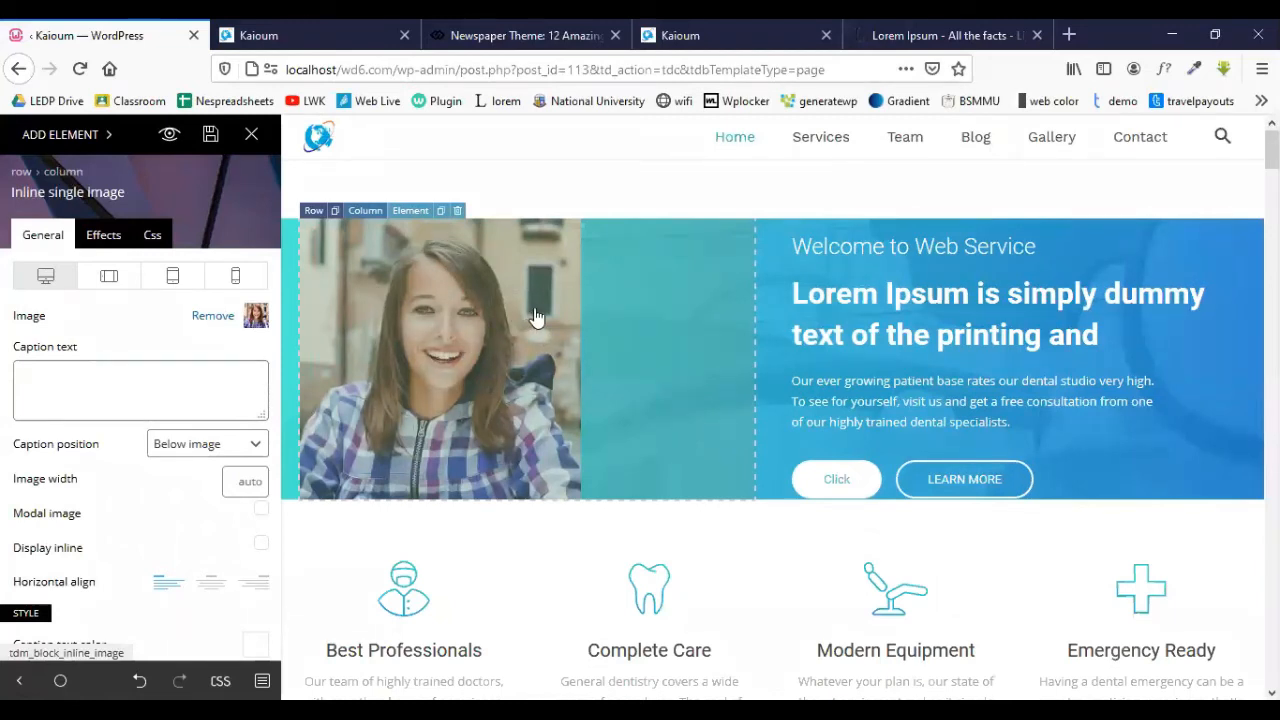
left_click(210, 585)
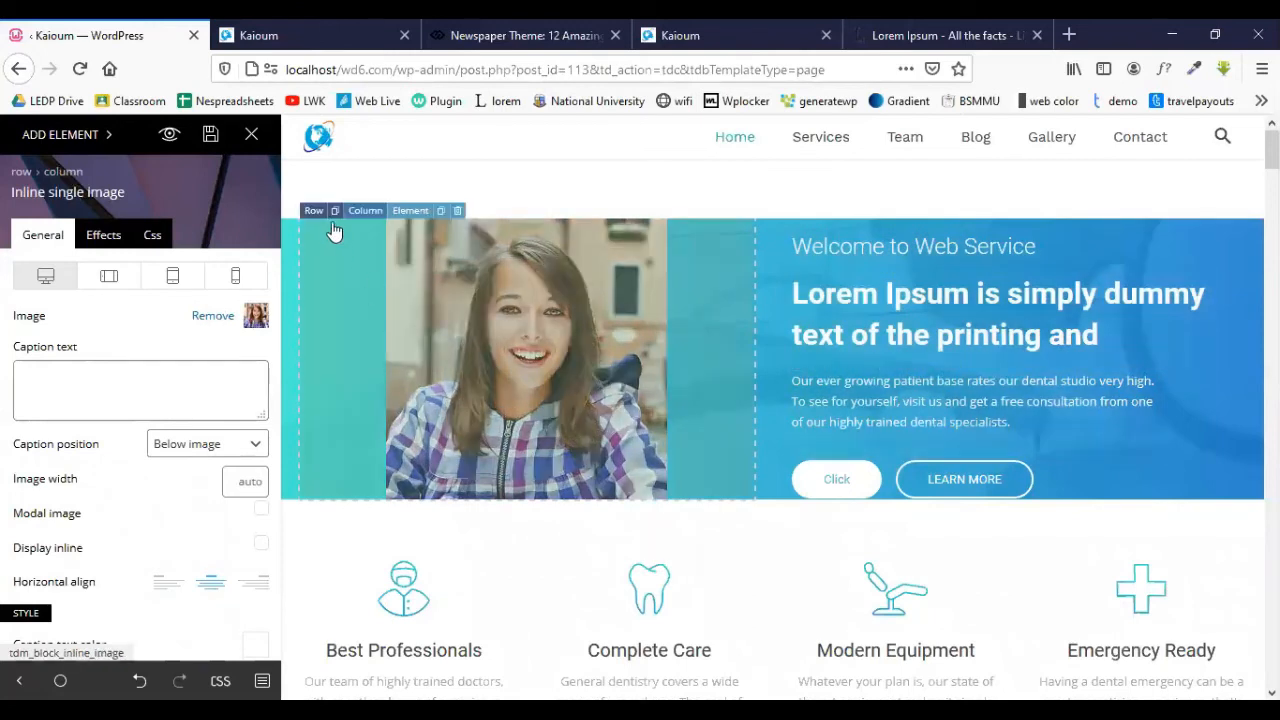
left_click(311, 212)
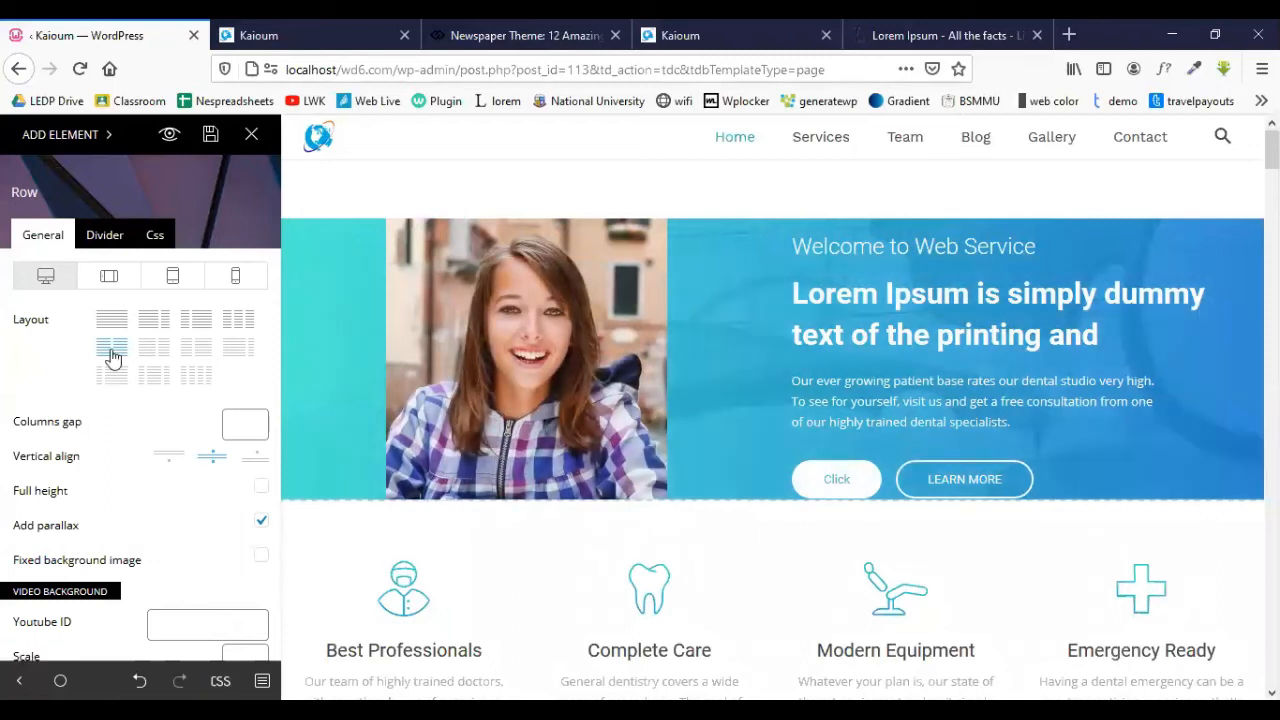
- Browse the hero row's Divider and Css tabs down to the background image and gradient overlay options
scroll(120, 387, "down", 3)
scroll(120, 387, "down", 2)
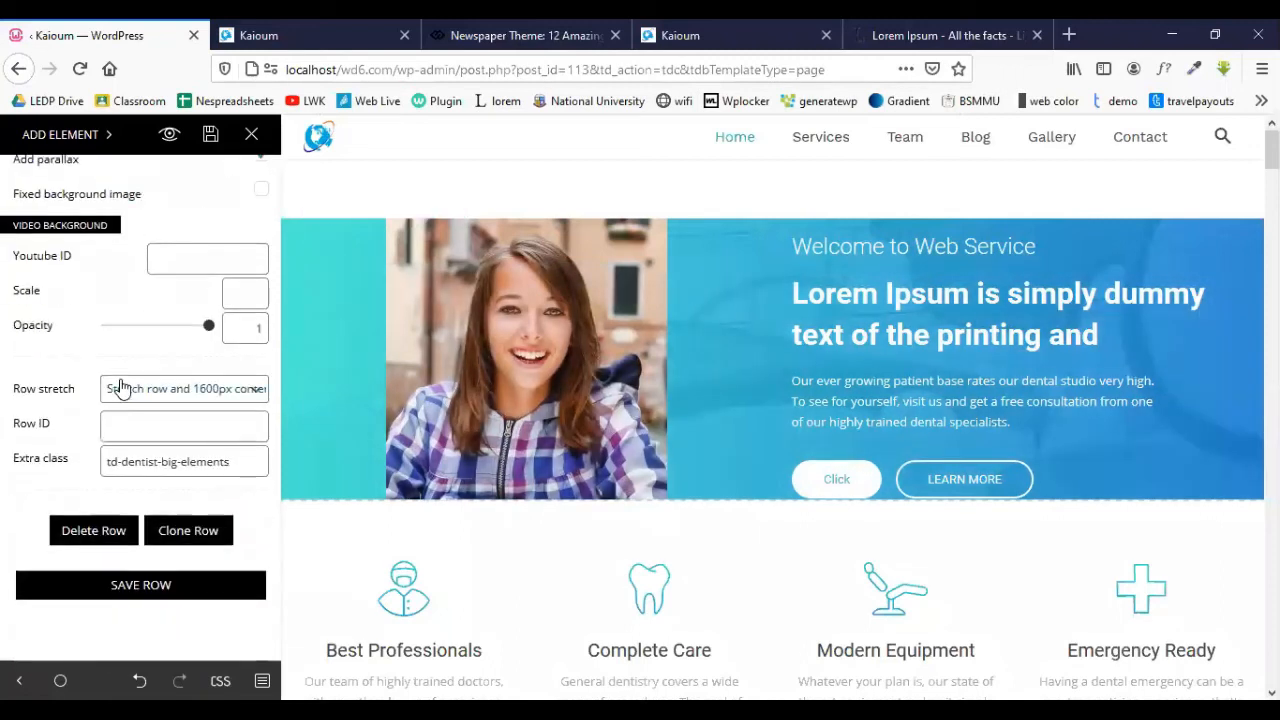
scroll(172, 330, "up", 5)
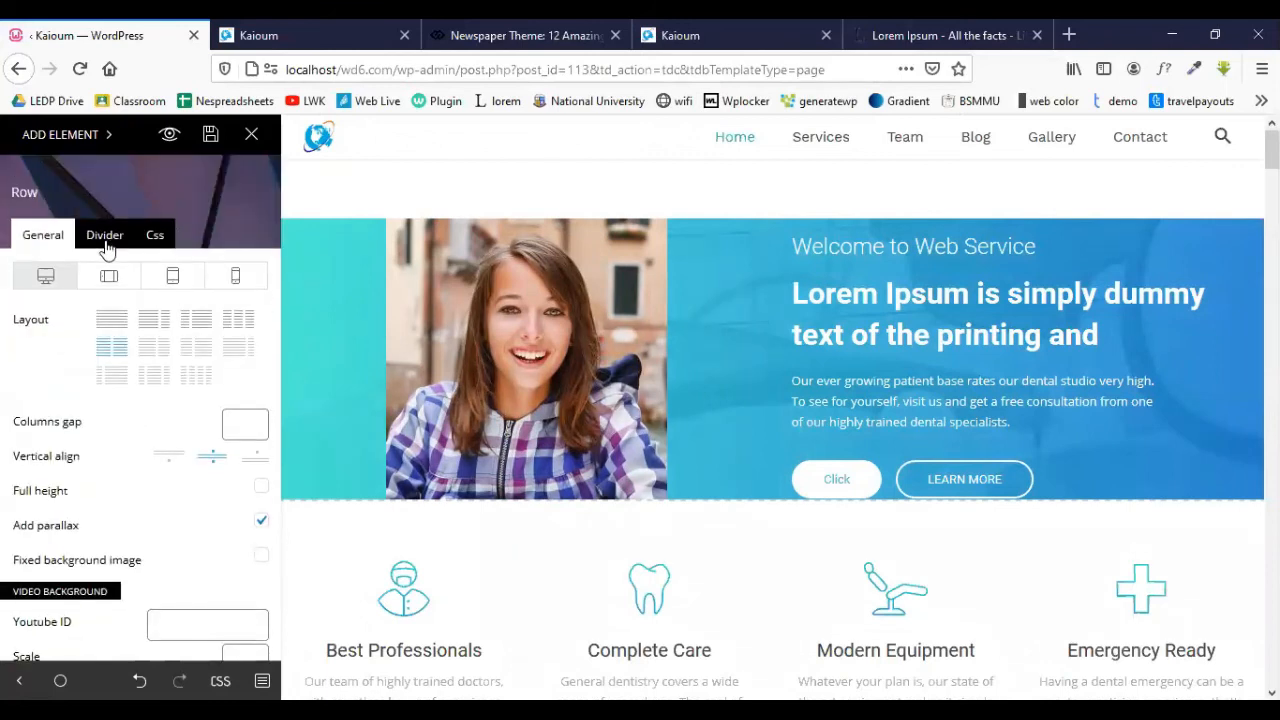
left_click(105, 240)
scroll(134, 351, "down", 5)
scroll(146, 366, "down", 3)
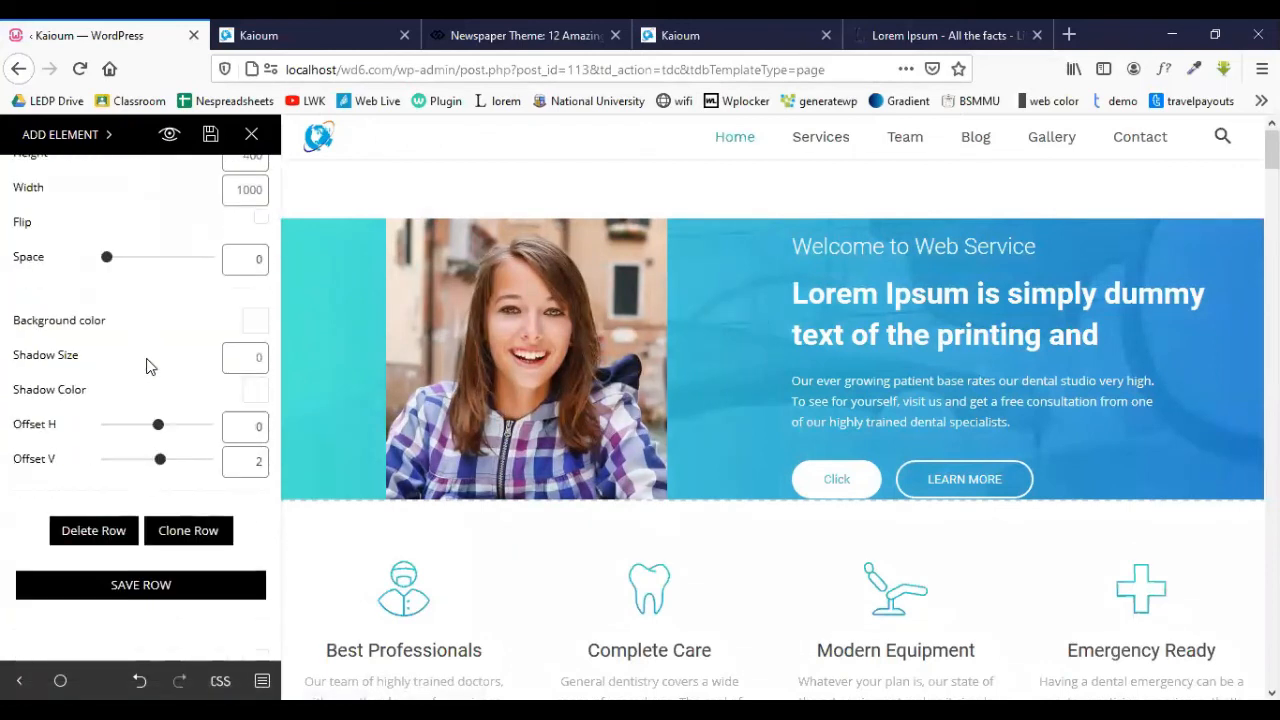
scroll(146, 366, "up", 7)
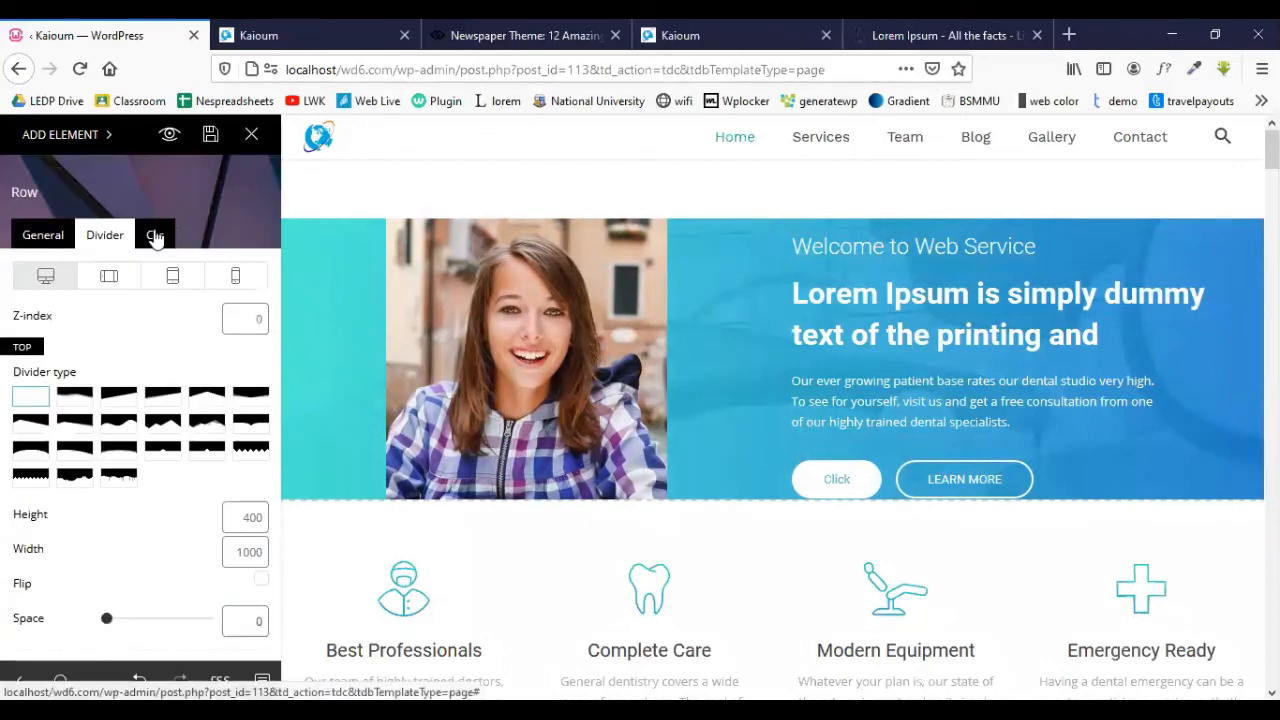
left_click(155, 236)
scroll(163, 355, "down", 5)
scroll(163, 356, "up", 4)
scroll(163, 356, "down", 5)
scroll(163, 355, "down", 2)
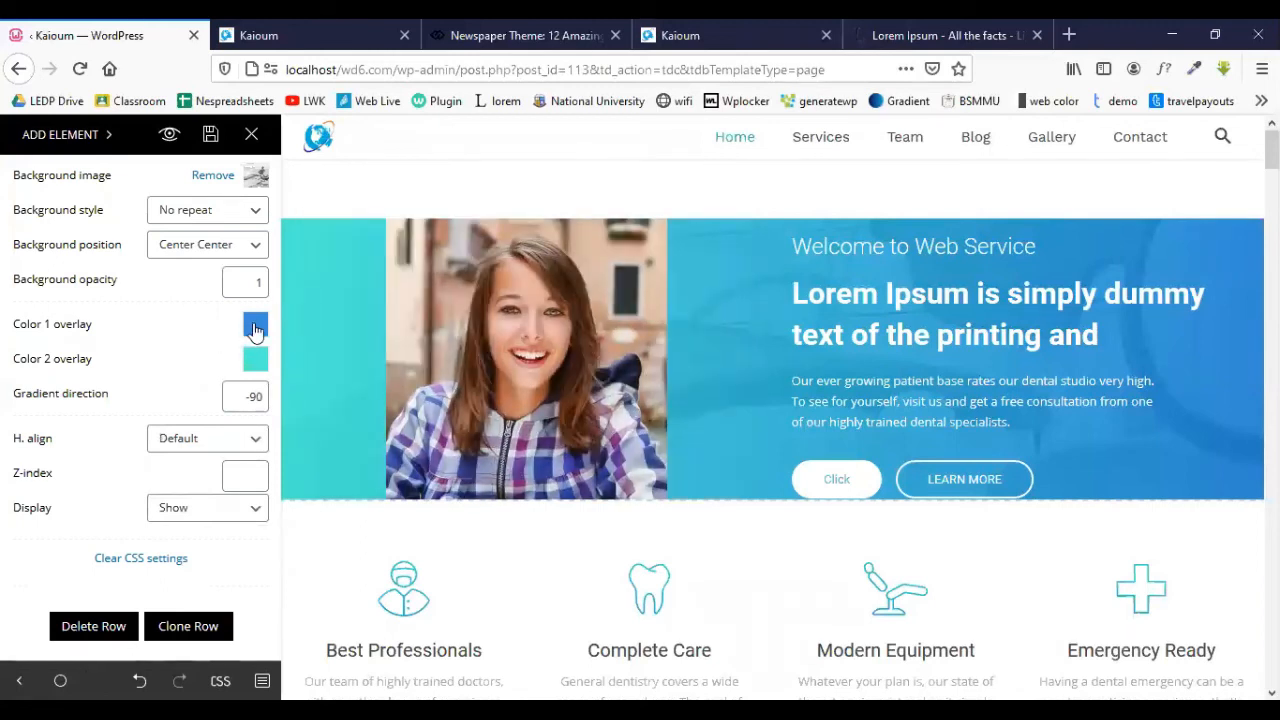
- Set the overlay colours to red rgba(255,40,47,0.9) and deep blue rgba(47,54,188,0.9)
left_click(255, 326)
left_click_drag(144, 466, 207, 405)
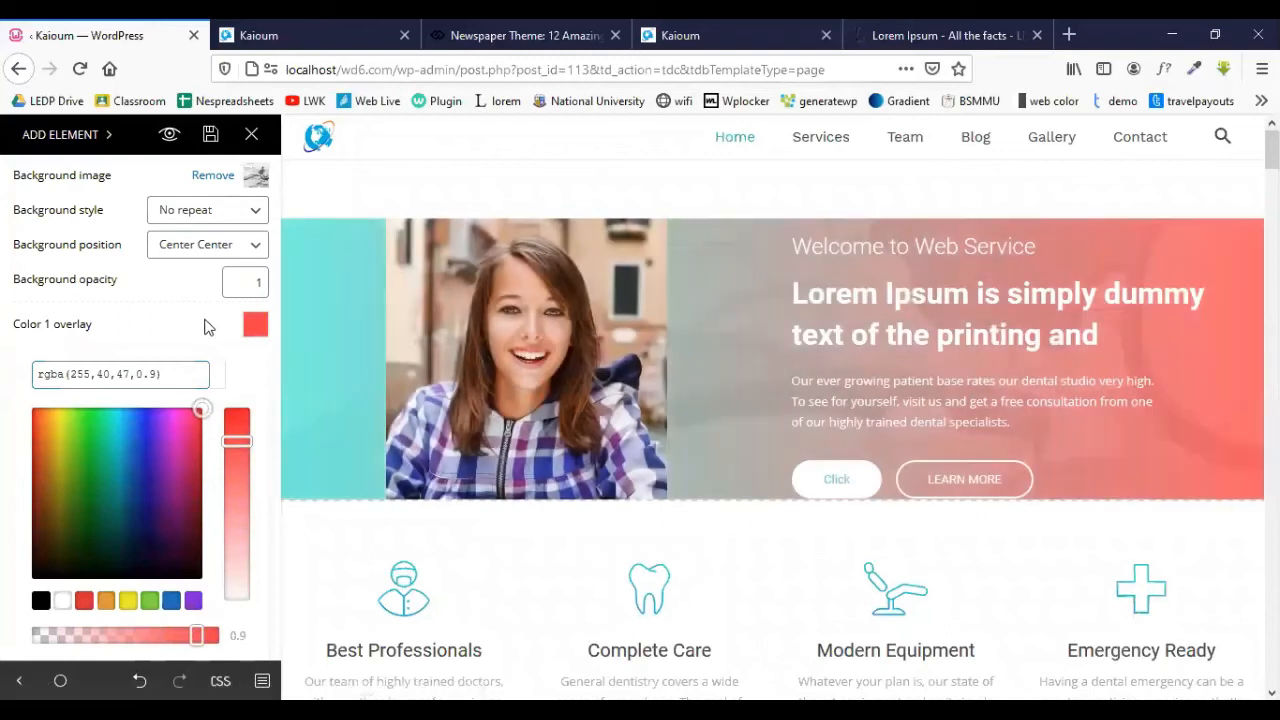
left_click(195, 322)
left_click(257, 360)
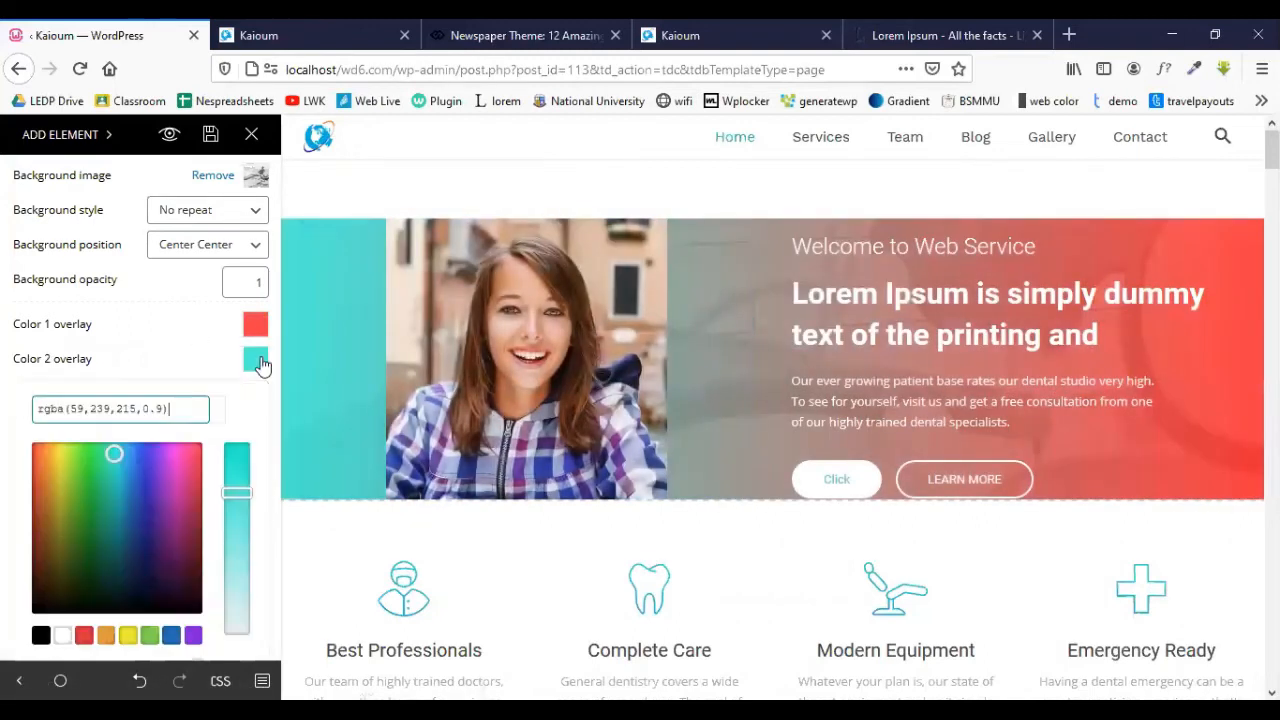
left_click_drag(150, 489, 145, 488)
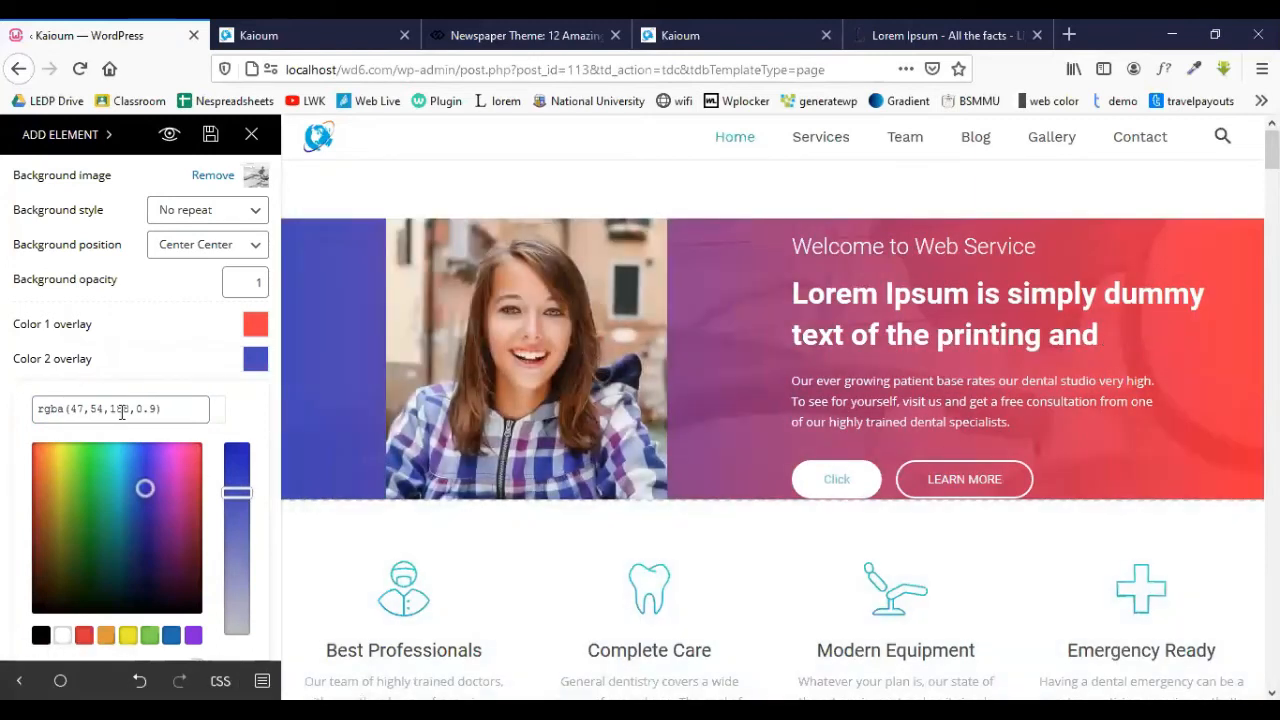
left_click(178, 367)
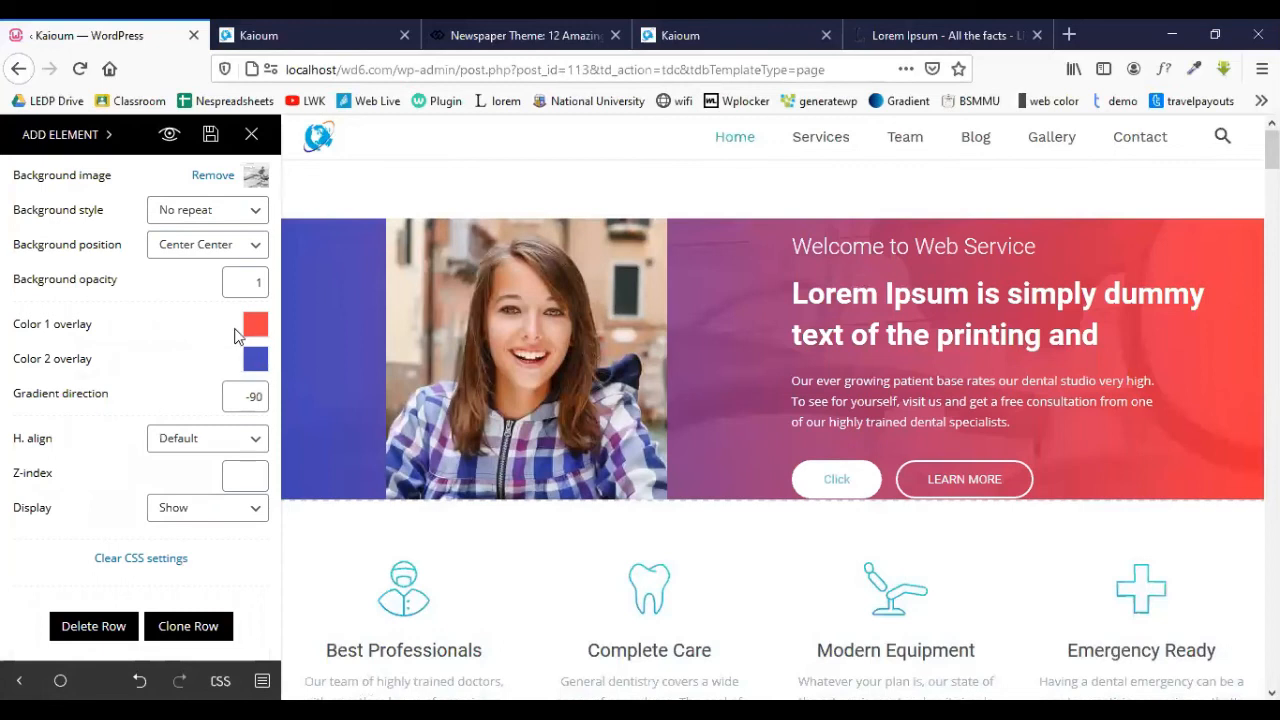
scroll(73, 363, "up", 3)
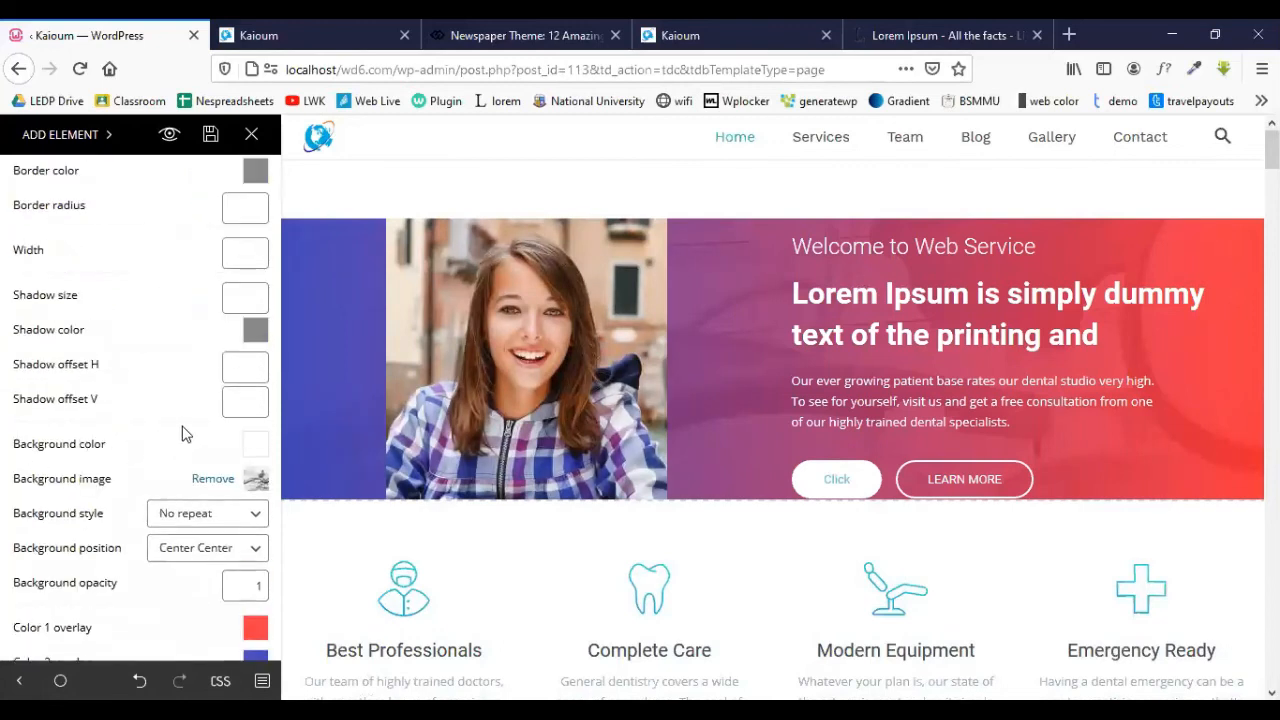
scroll(183, 431, "up", 1)
scroll(183, 431, "down", 3)
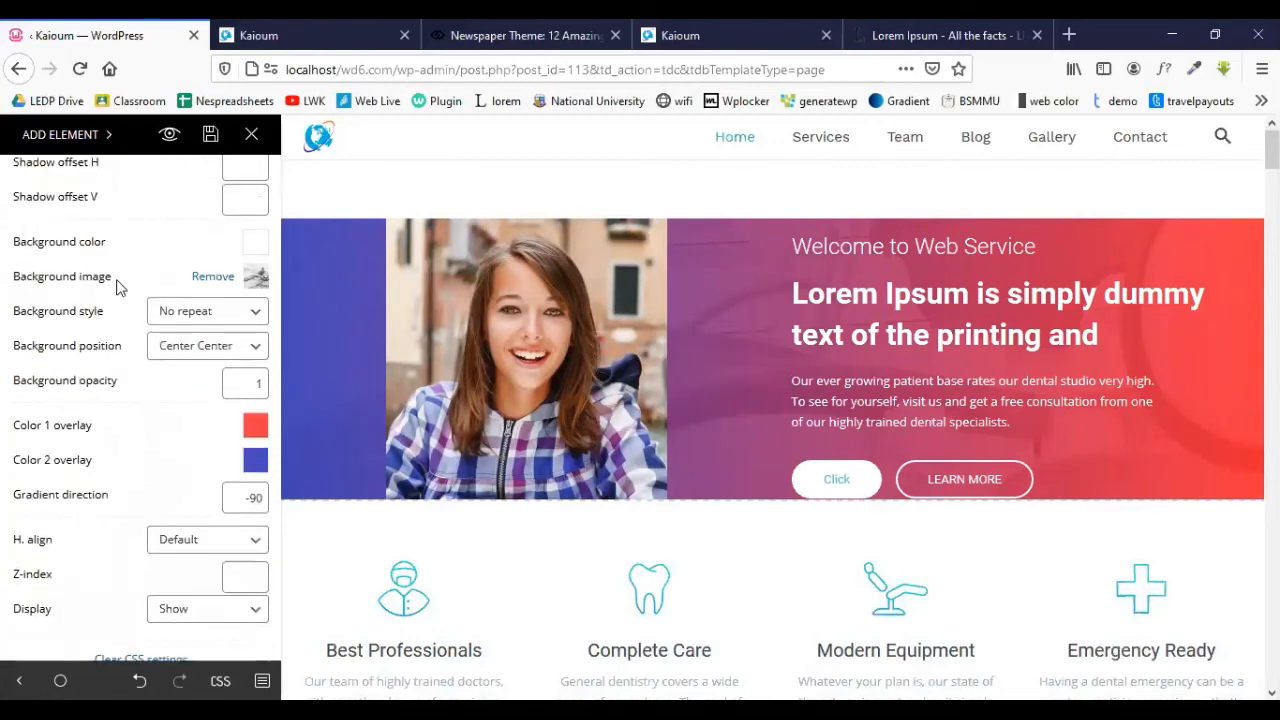
left_click(257, 280)
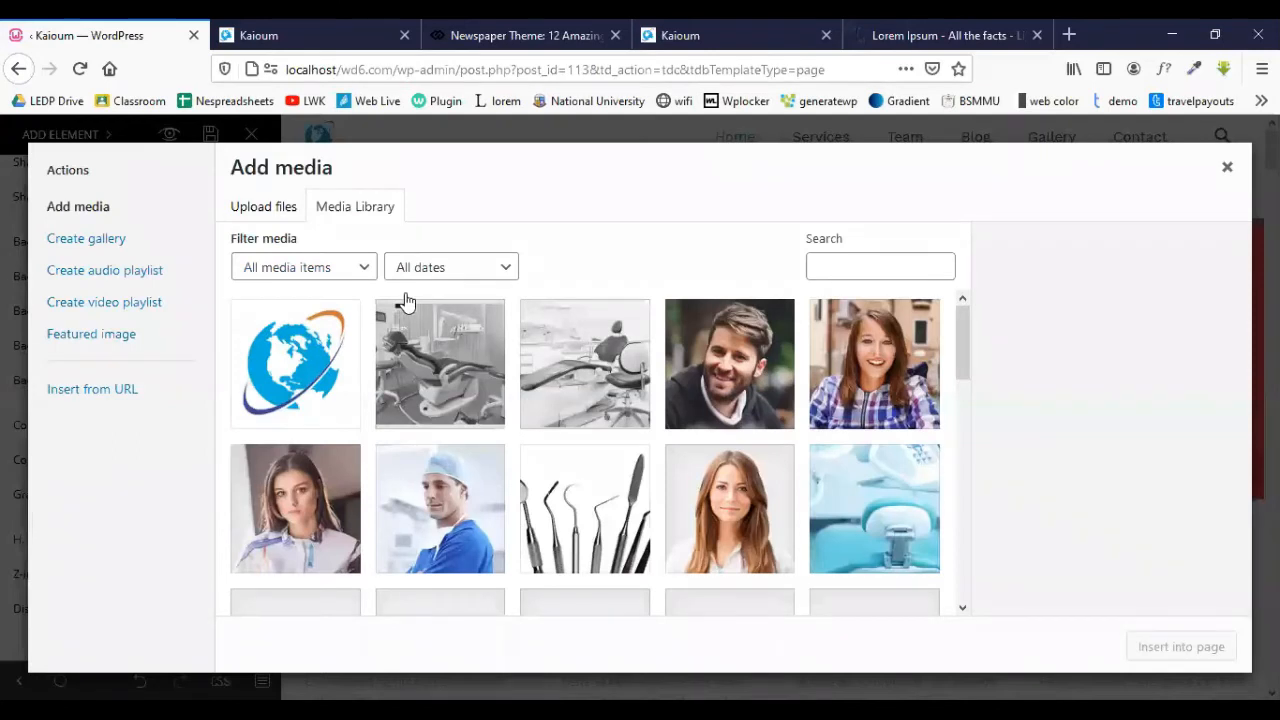
- Upload 68-682070_working-on-laptop-background-2.png and insert it as the hero row's background image
left_click(266, 208)
left_click(768, 442)
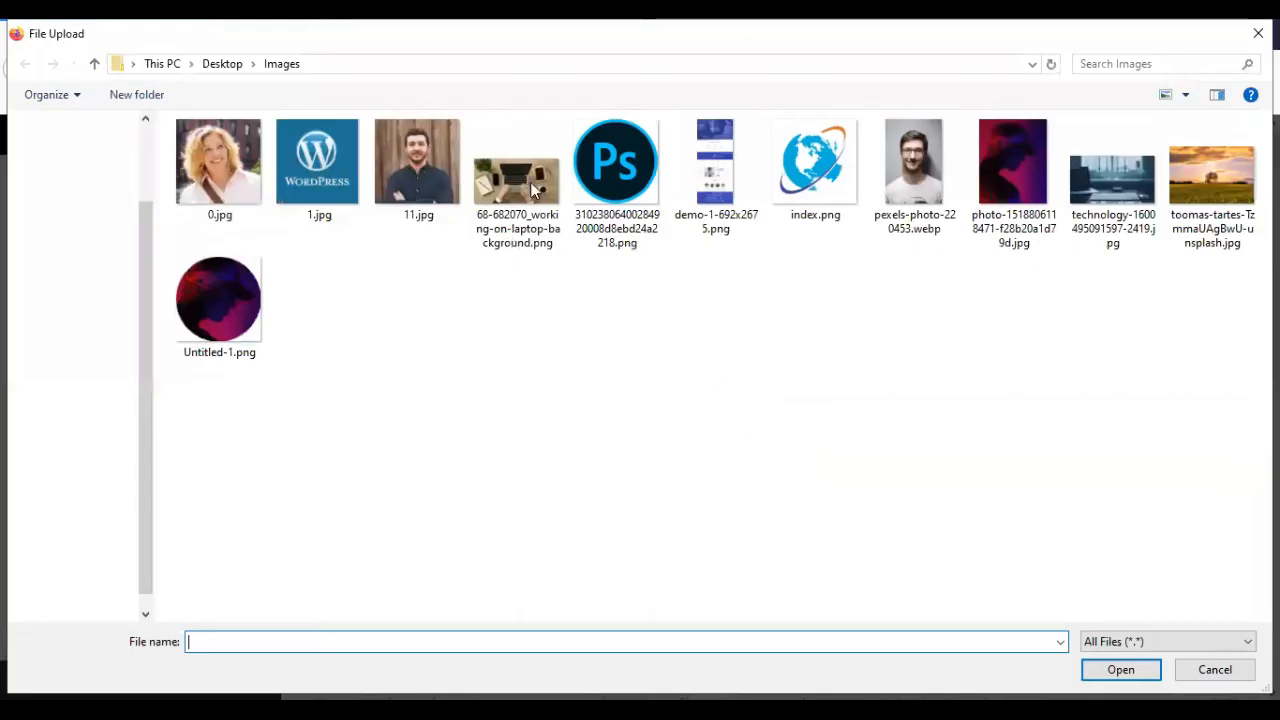
left_click(530, 182)
left_click(1145, 666)
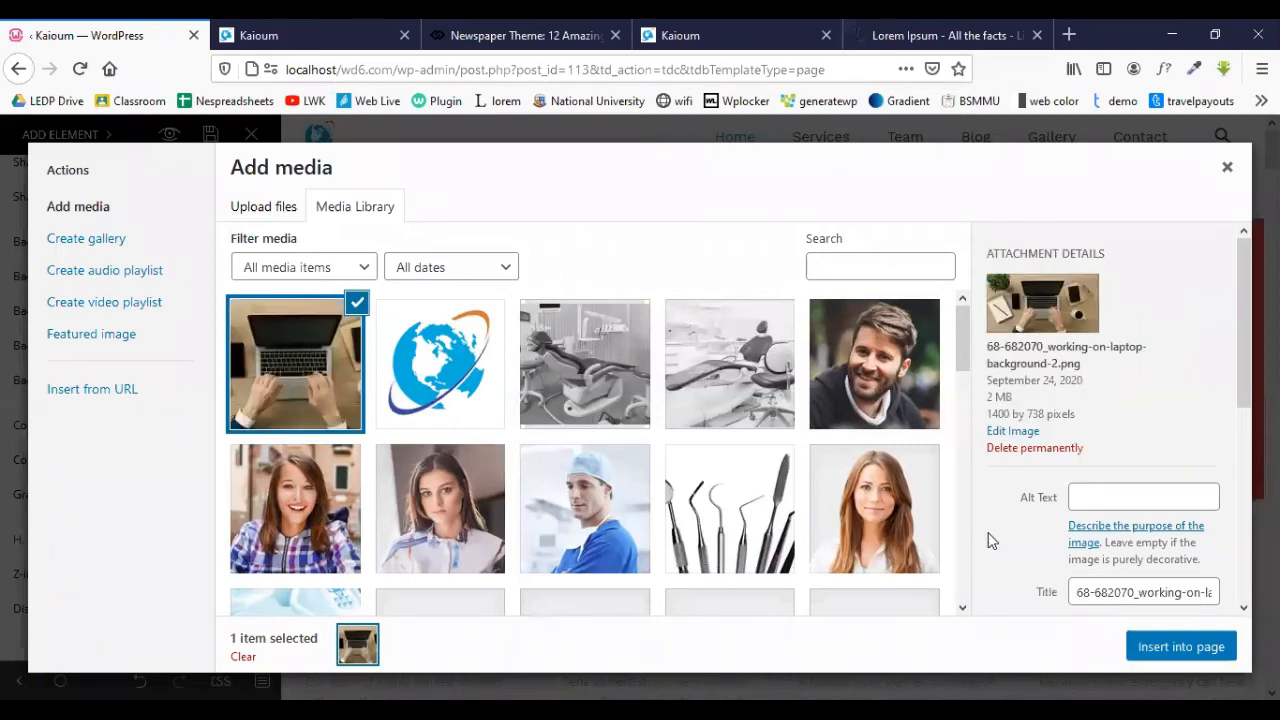
left_click(1165, 656)
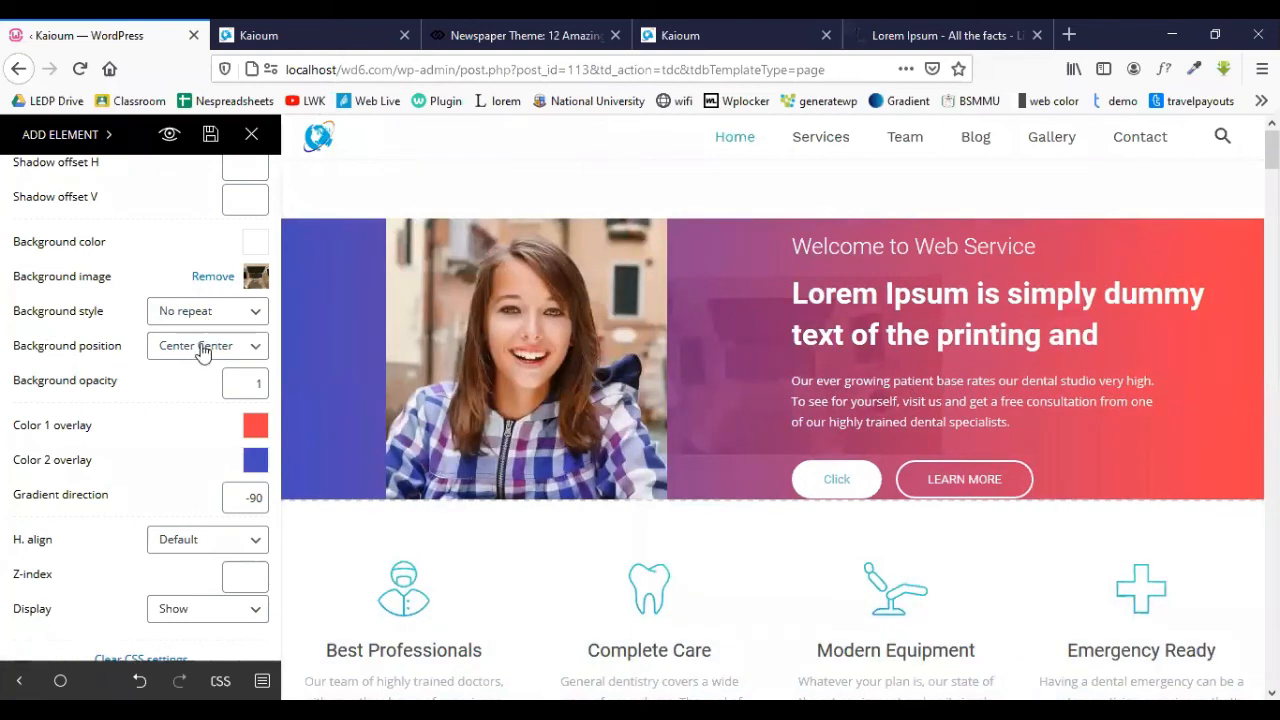
- Change the hero row's background style from No repeat to Cover
left_click(203, 313)
left_click(199, 332)
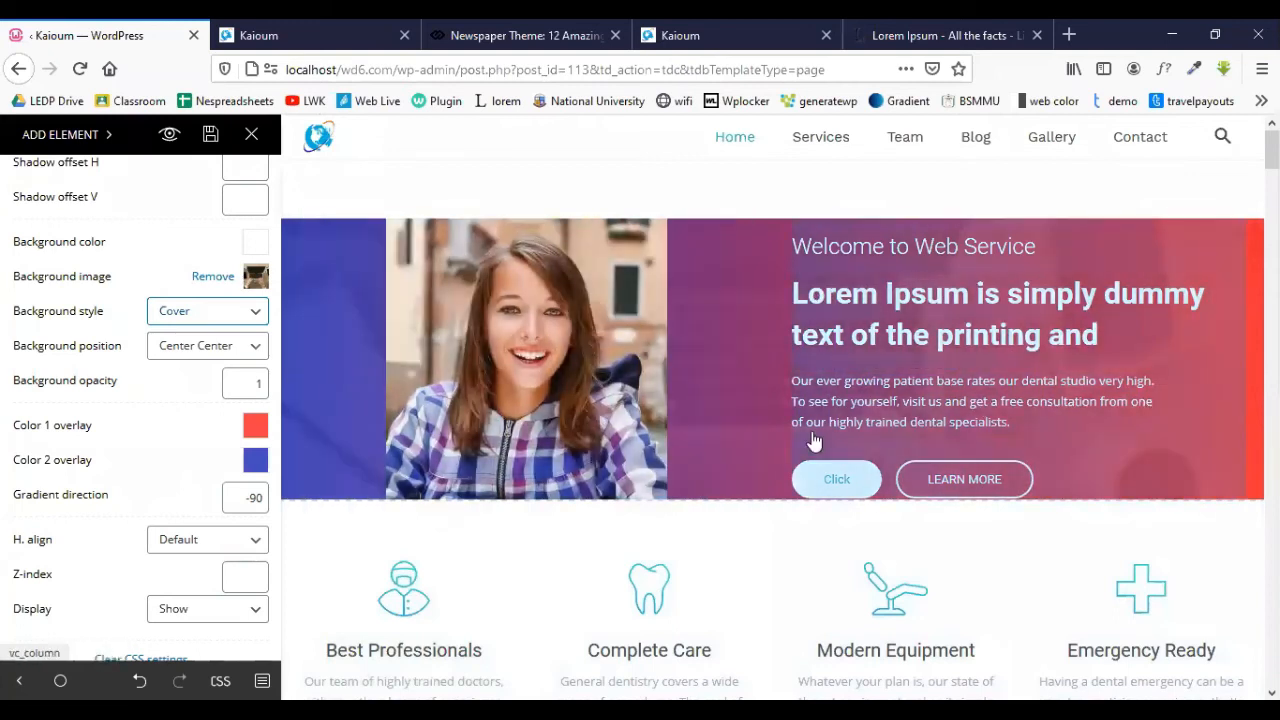
scroll(600, 368, "down", 3)
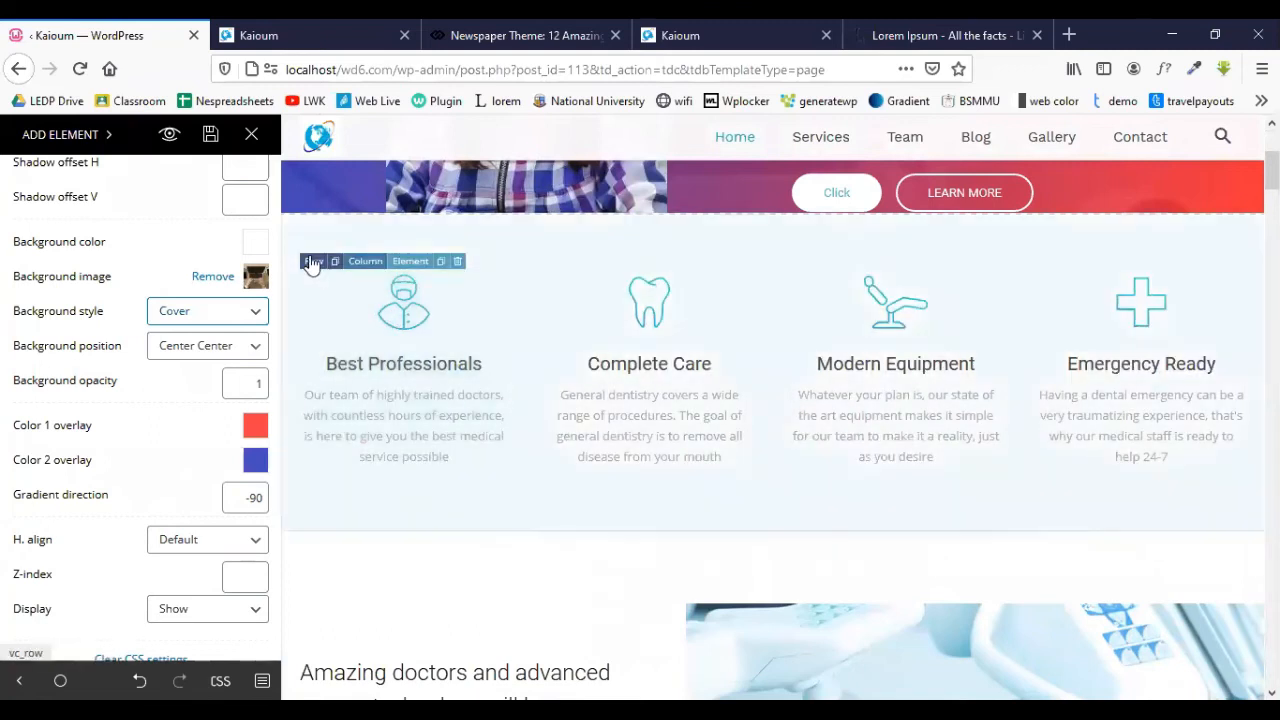
- Rename the Best Professionals icon box title to 'PSD to HTML'
left_click(314, 270)
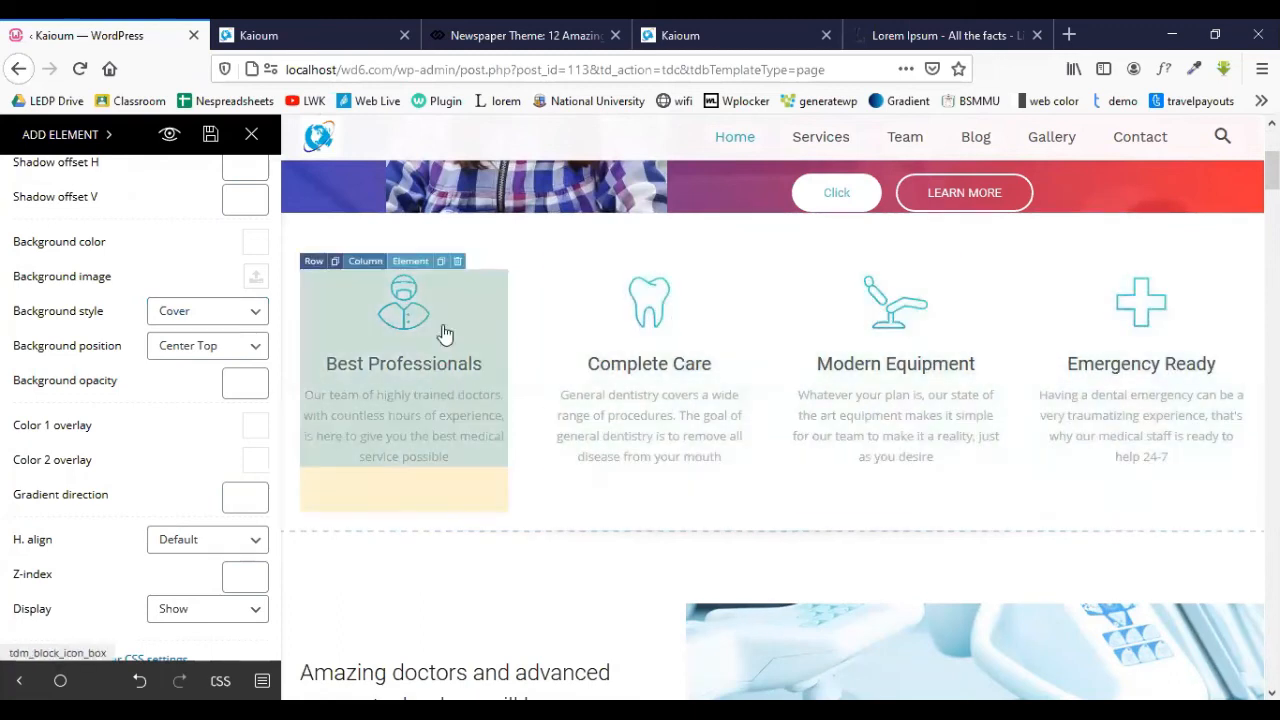
left_click(415, 265)
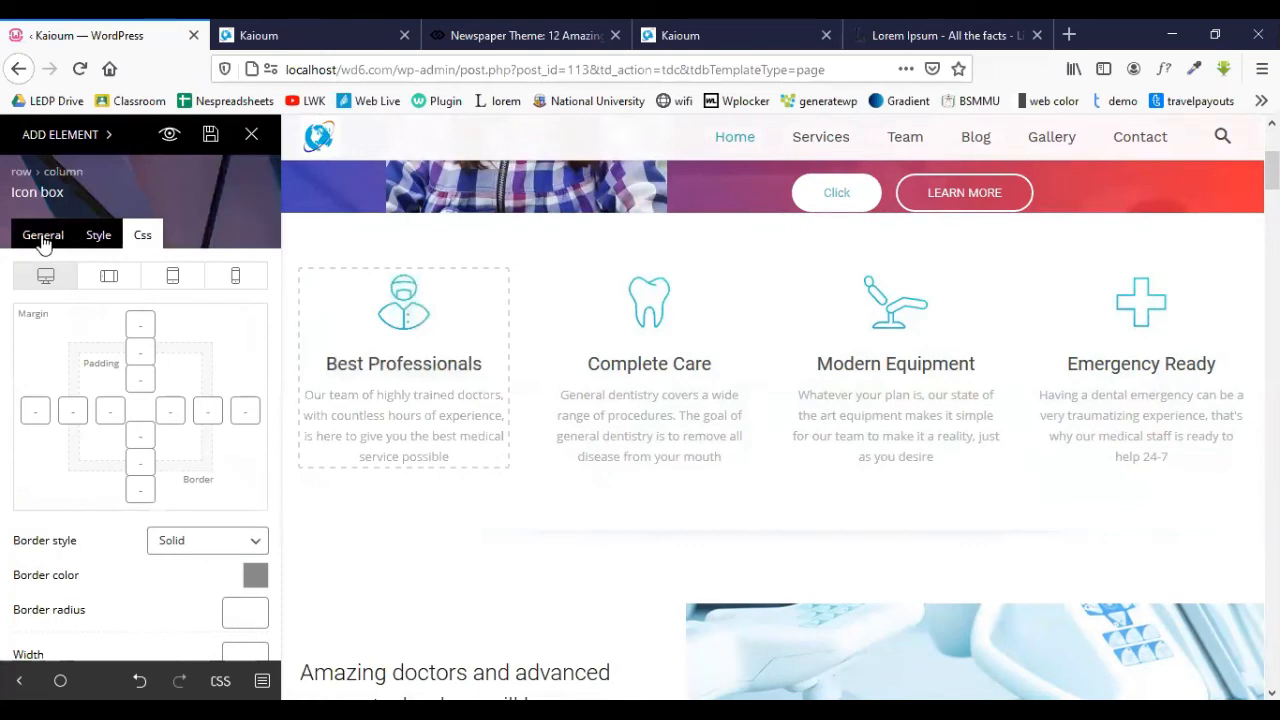
left_click(43, 240)
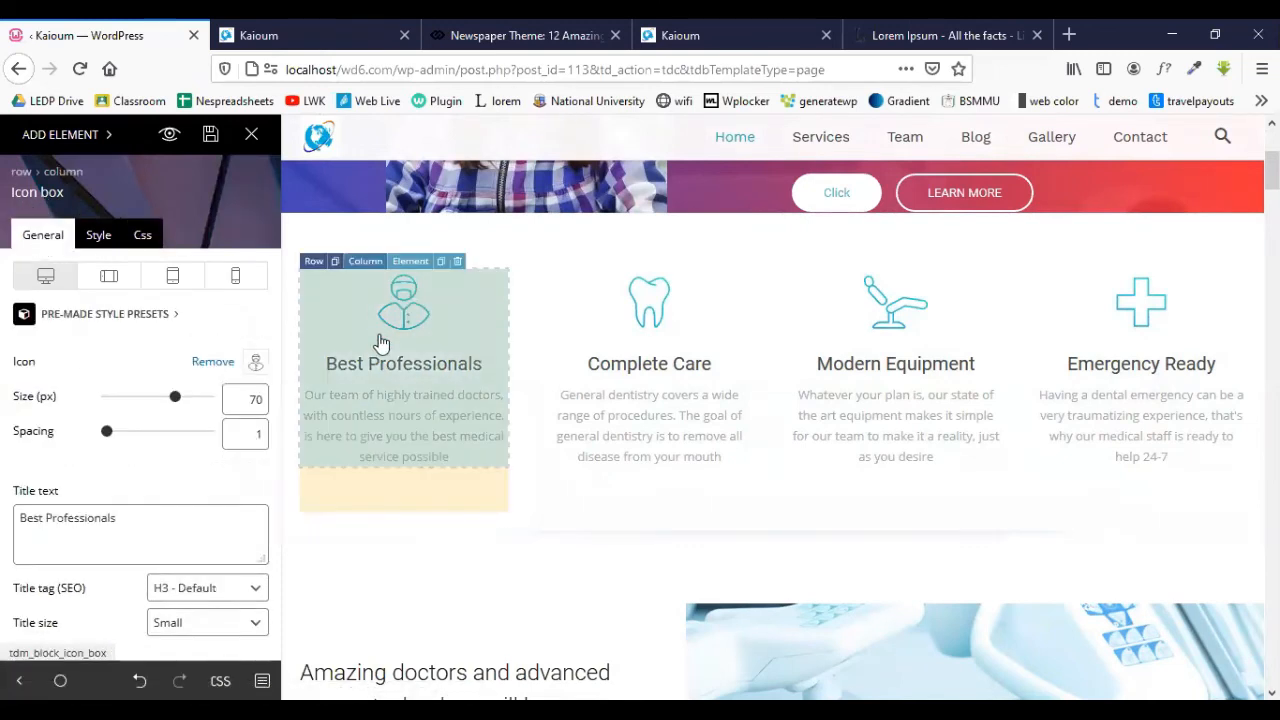
scroll(80, 398, "down", 3)
scroll(80, 398, "up", 2)
scroll(80, 398, "up", 1)
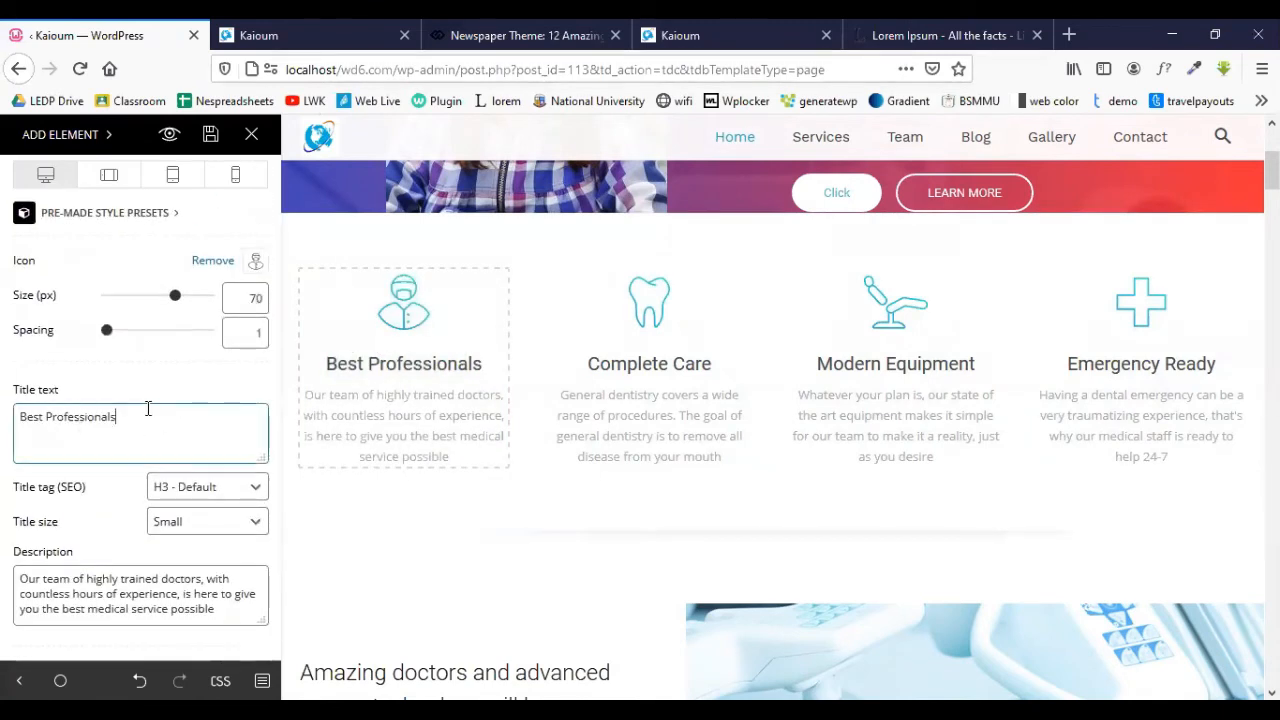
triple_click(149, 409)
type("P")
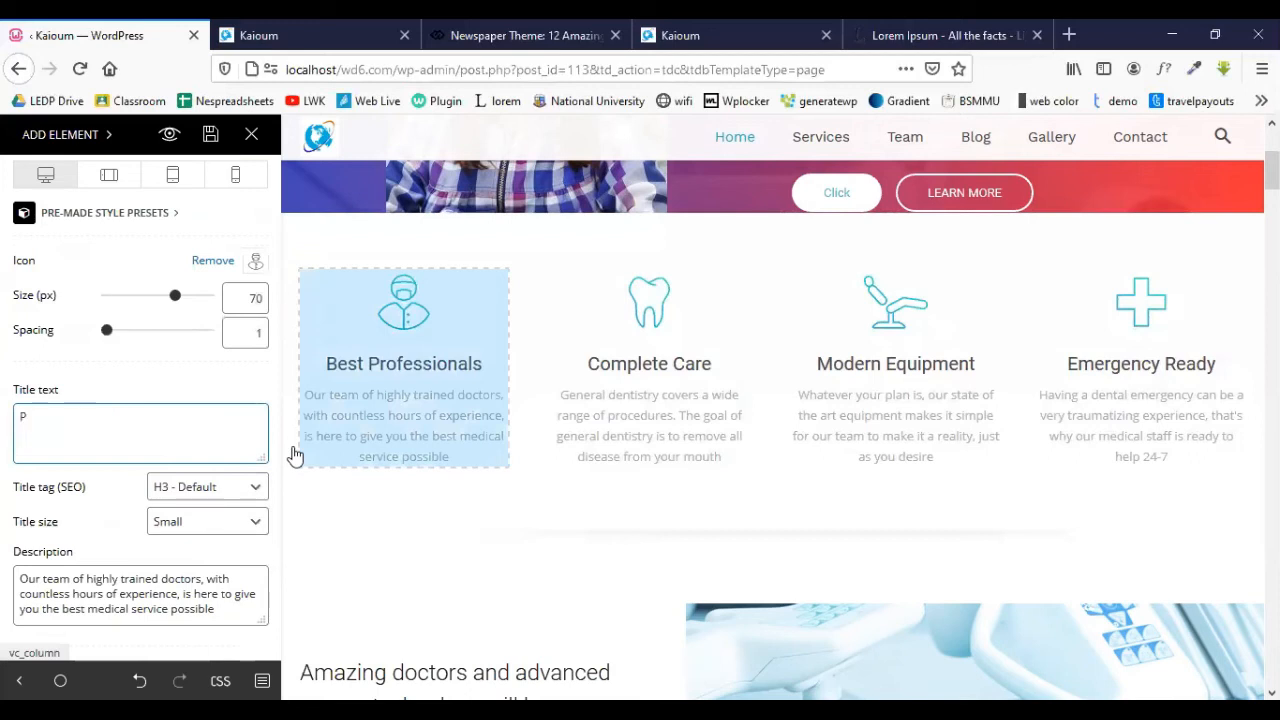
type("SD to HTML")
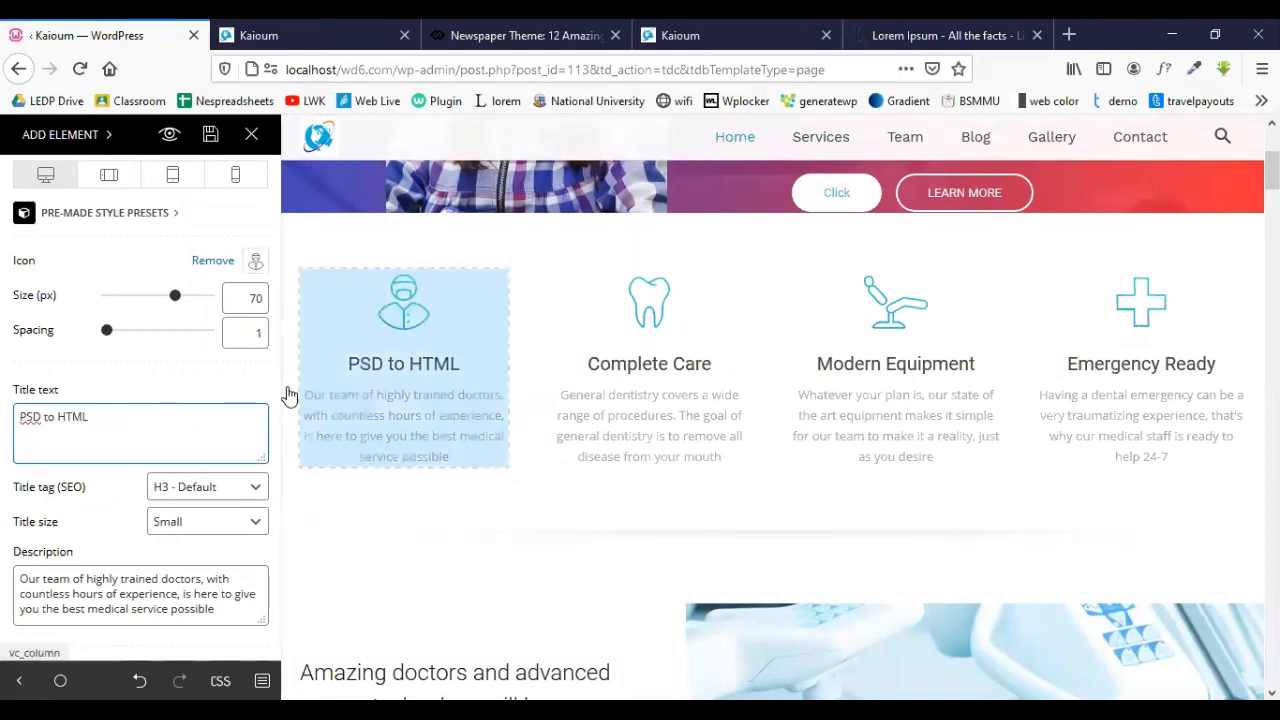
- Replace the box's doctor figure with the globe icon from the icon picker
scroll(371, 394, "up", 3)
scroll(453, 373, "down", 1)
scroll(450, 372, "down", 1)
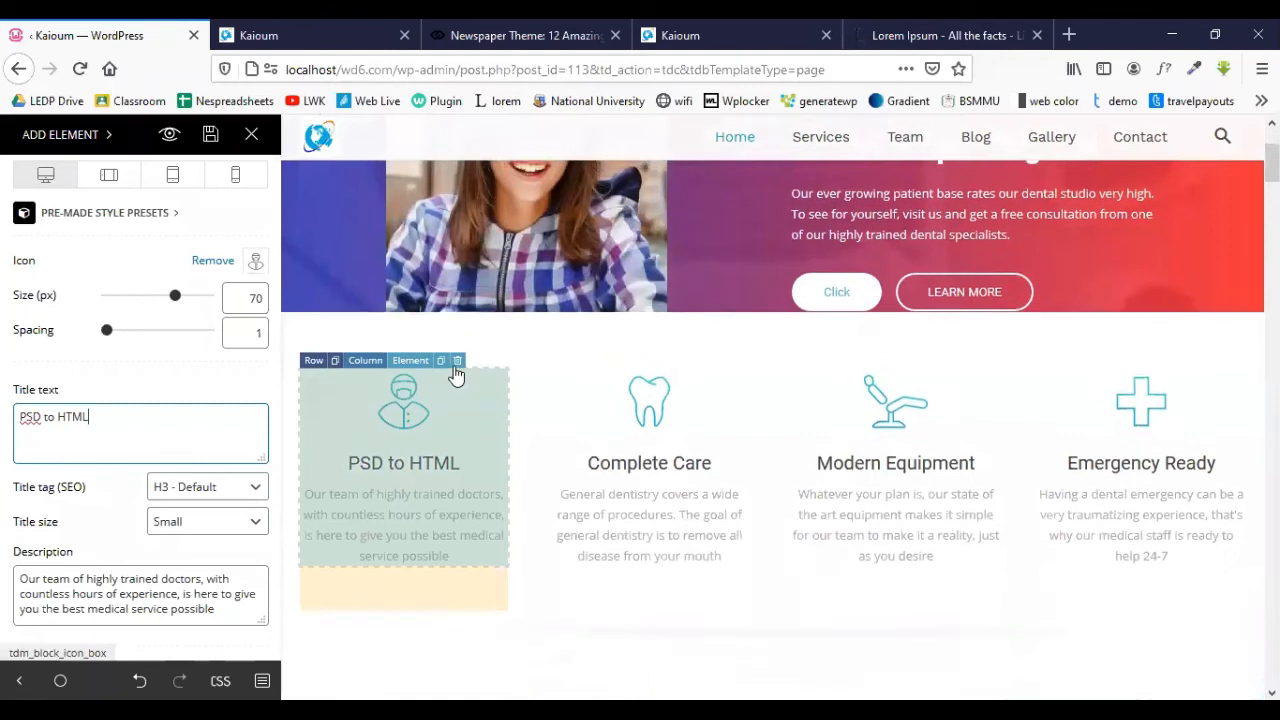
scroll(409, 314, "up", 2)
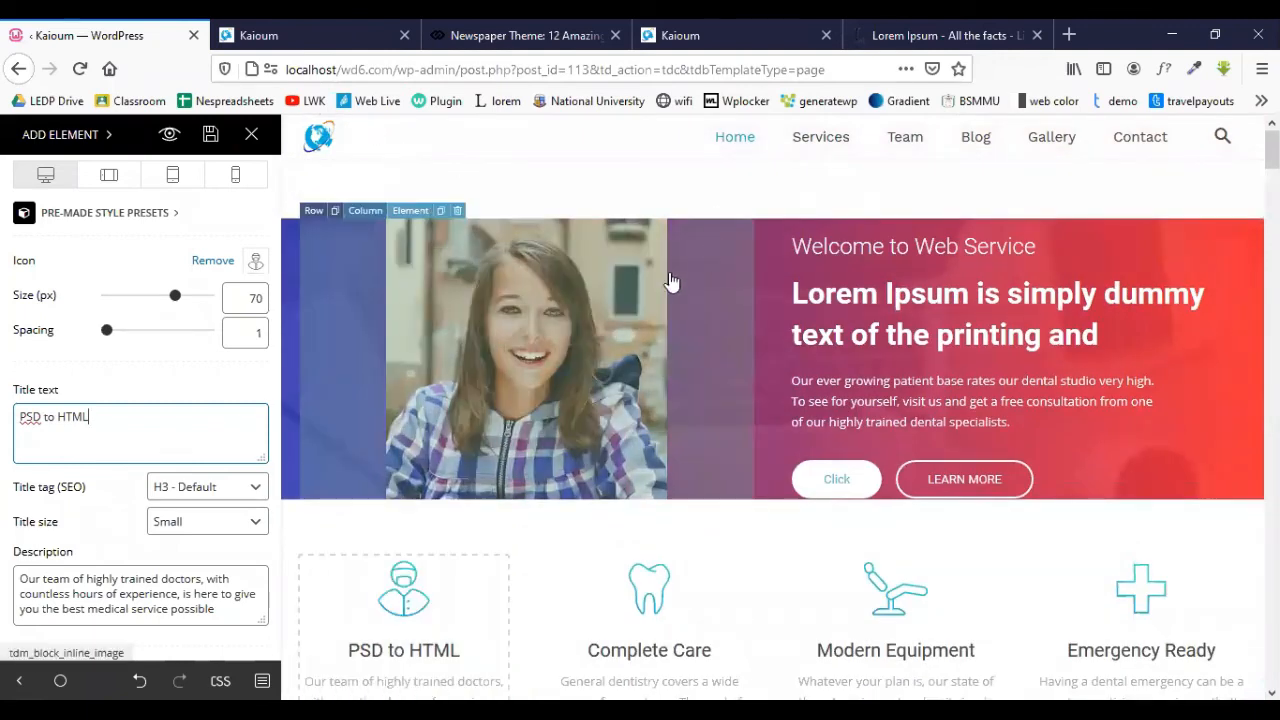
scroll(639, 377, "down", 1)
scroll(425, 553, "down", 2)
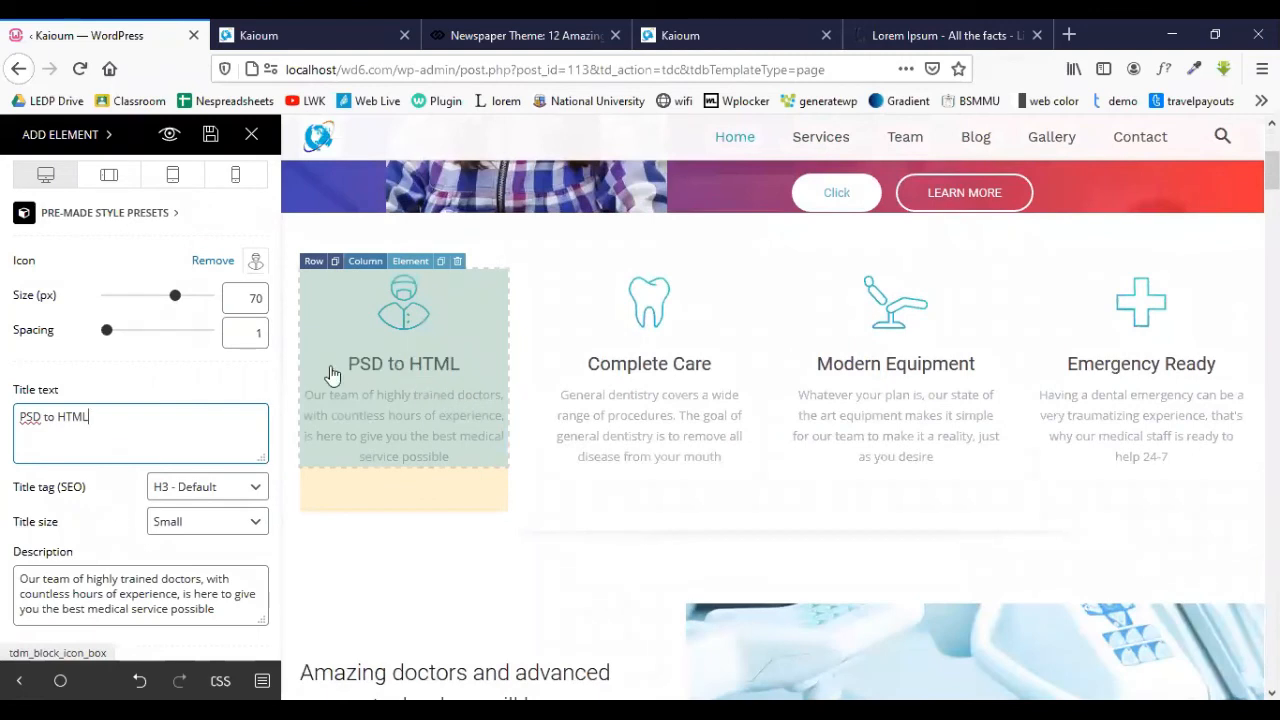
scroll(178, 415, "down", 2)
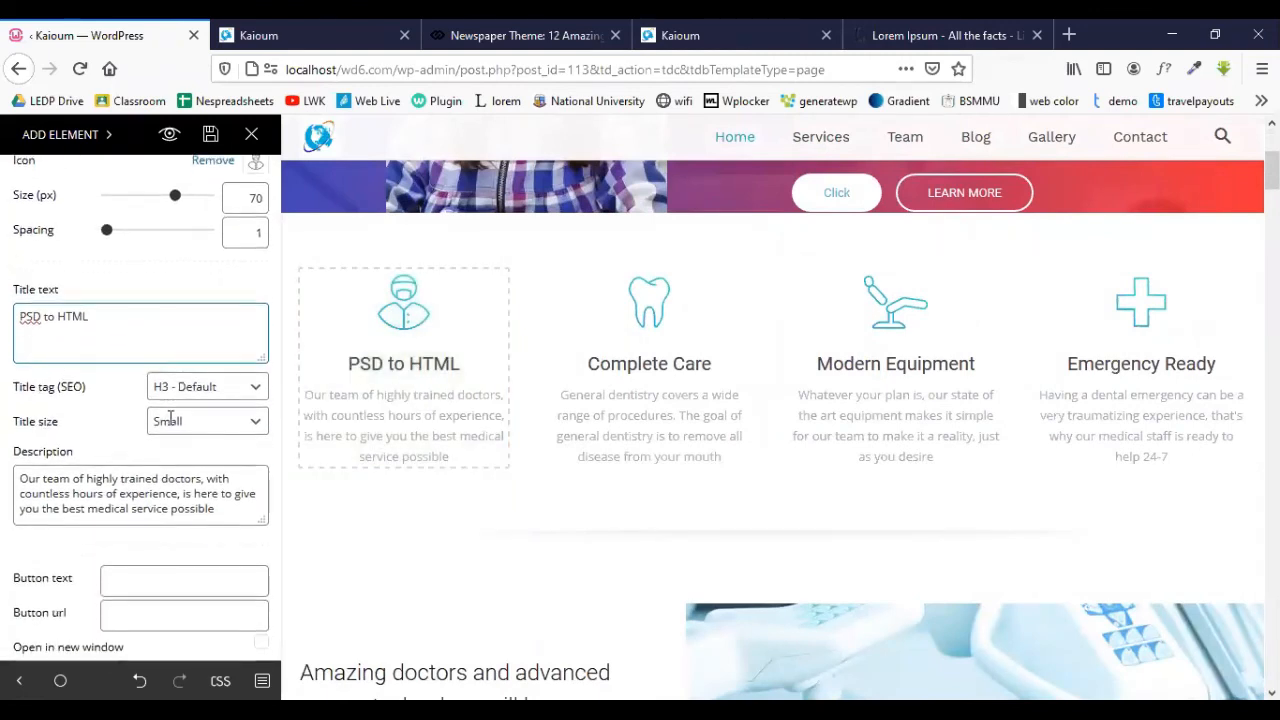
scroll(178, 415, "up", 3)
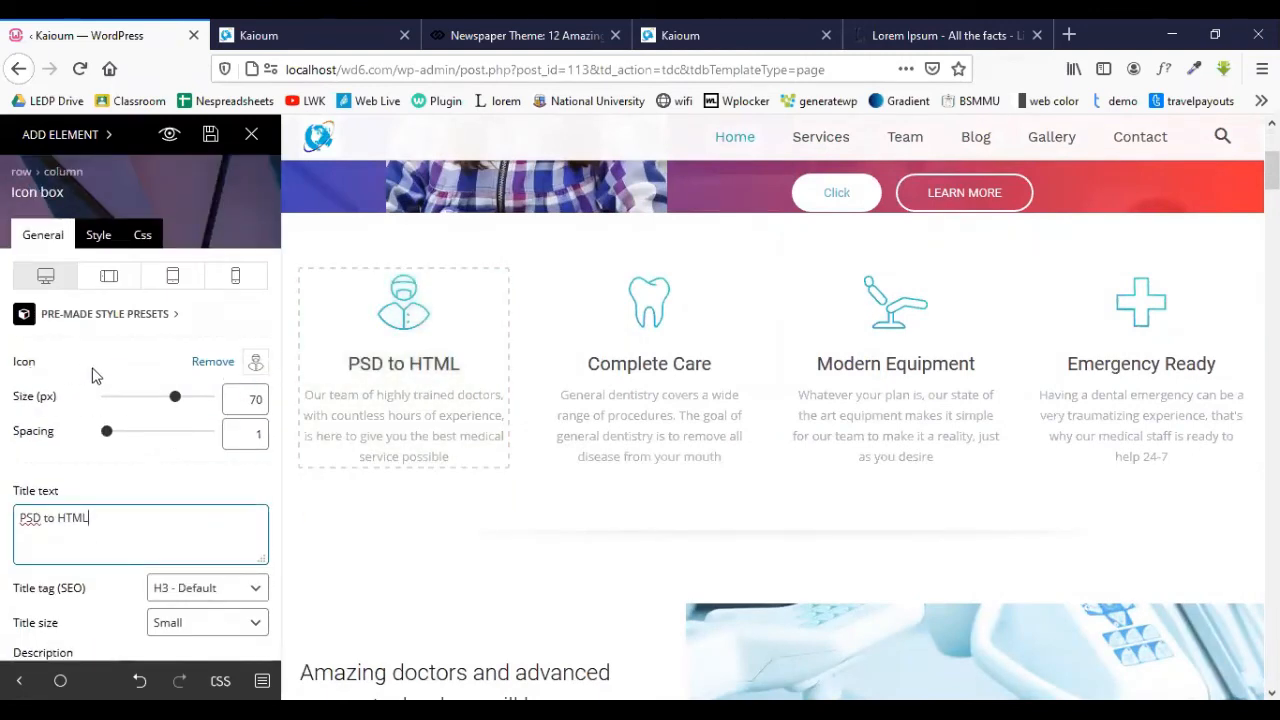
left_click(257, 363)
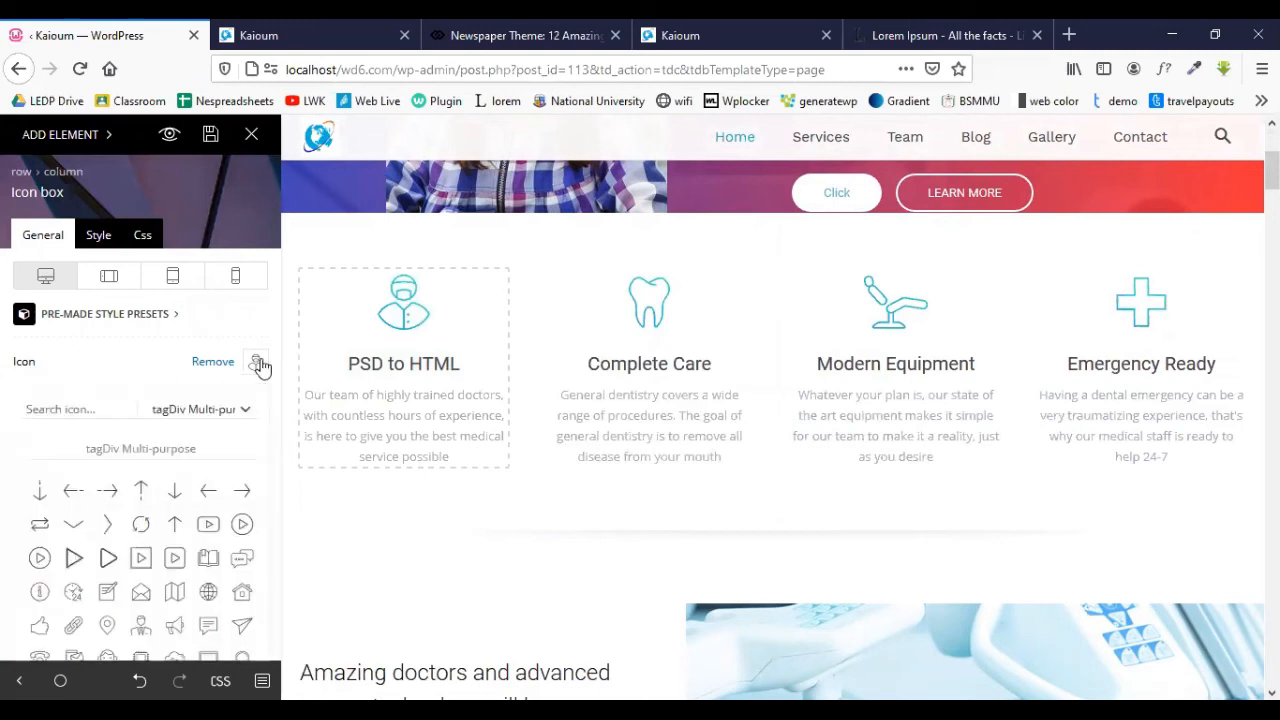
scroll(190, 420, "down", 8)
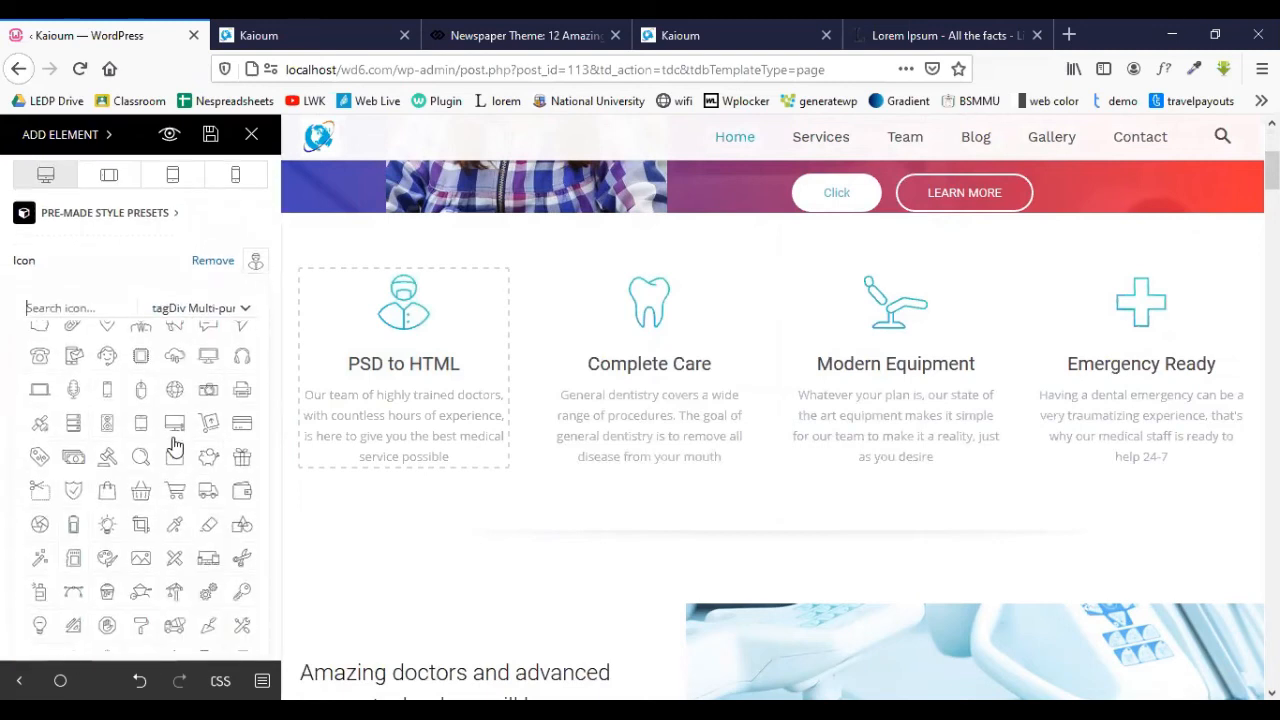
left_click(146, 260)
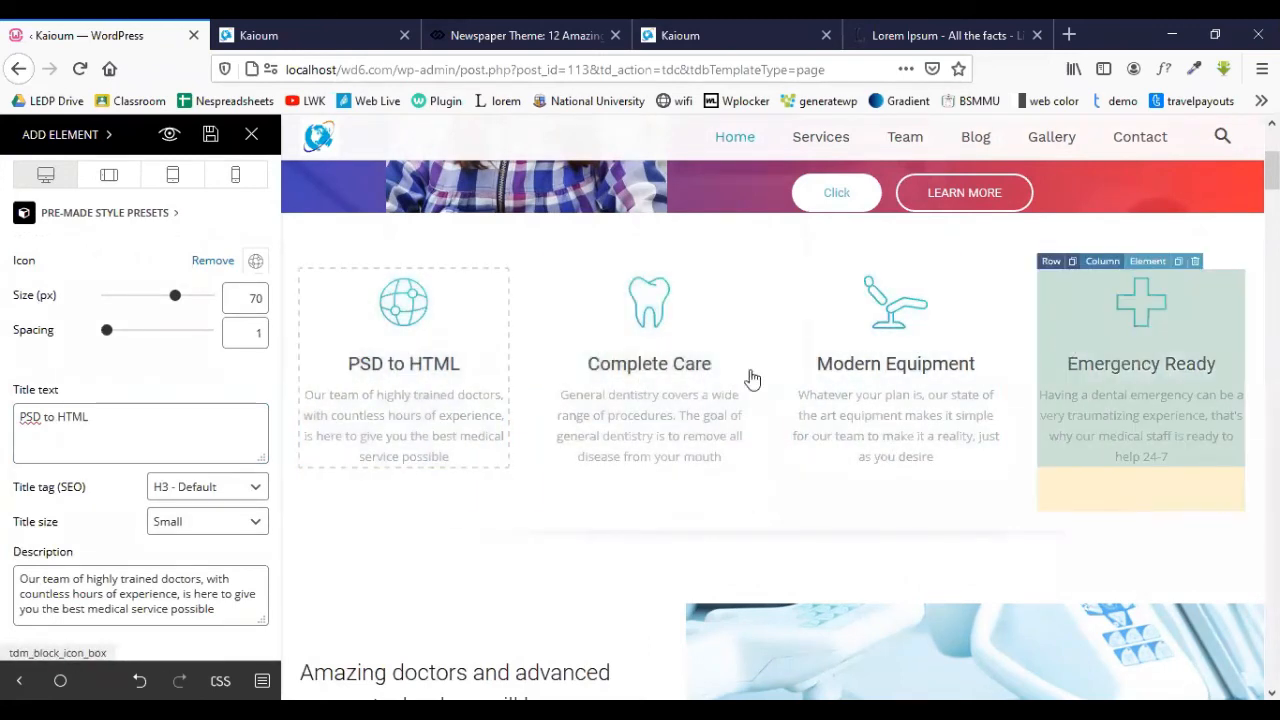
scroll(441, 398, "down", 1)
scroll(441, 398, "down", 5)
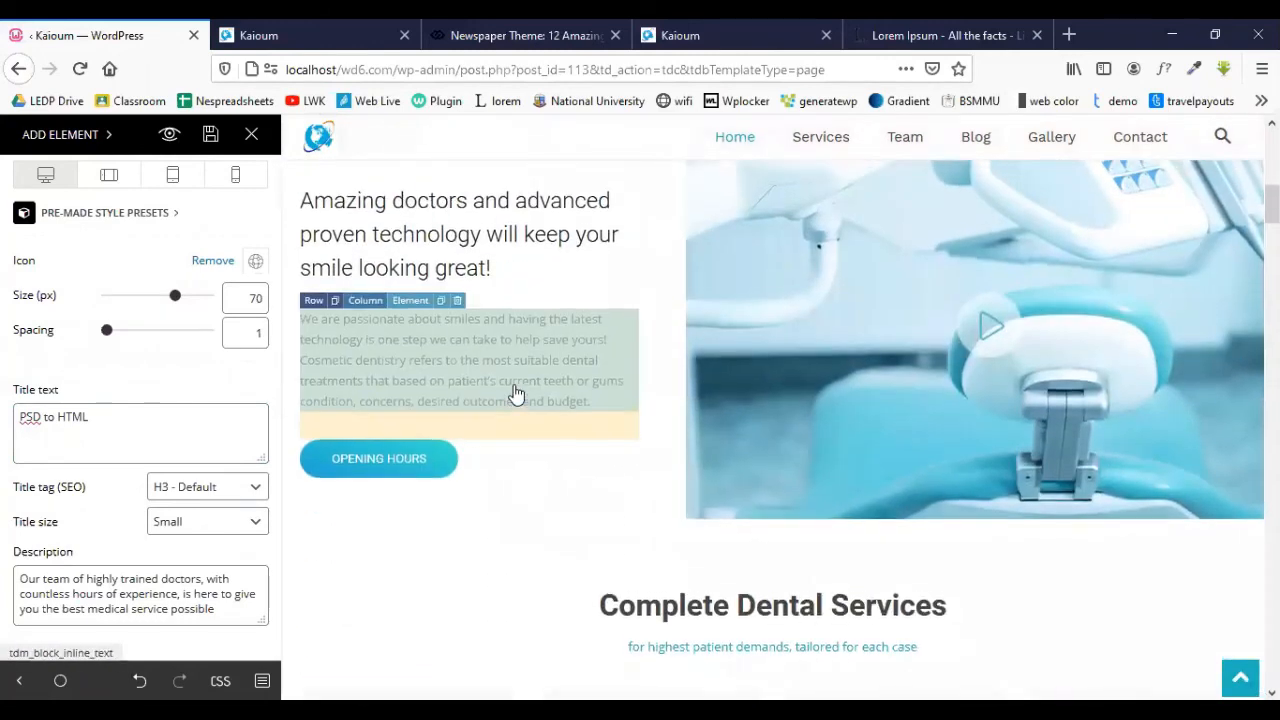
scroll(515, 393, "up", 1)
- Select the OPENING HOURS button below the Amazing doctors text
left_click(428, 320)
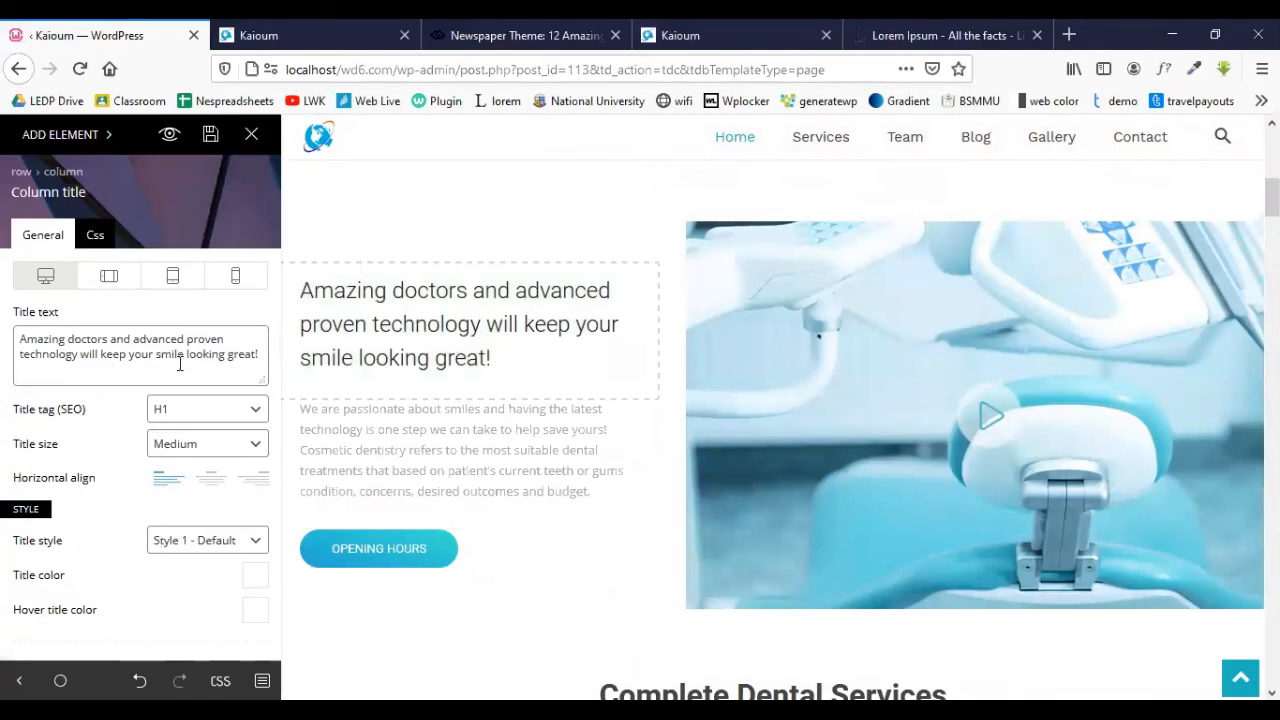
left_click(407, 460)
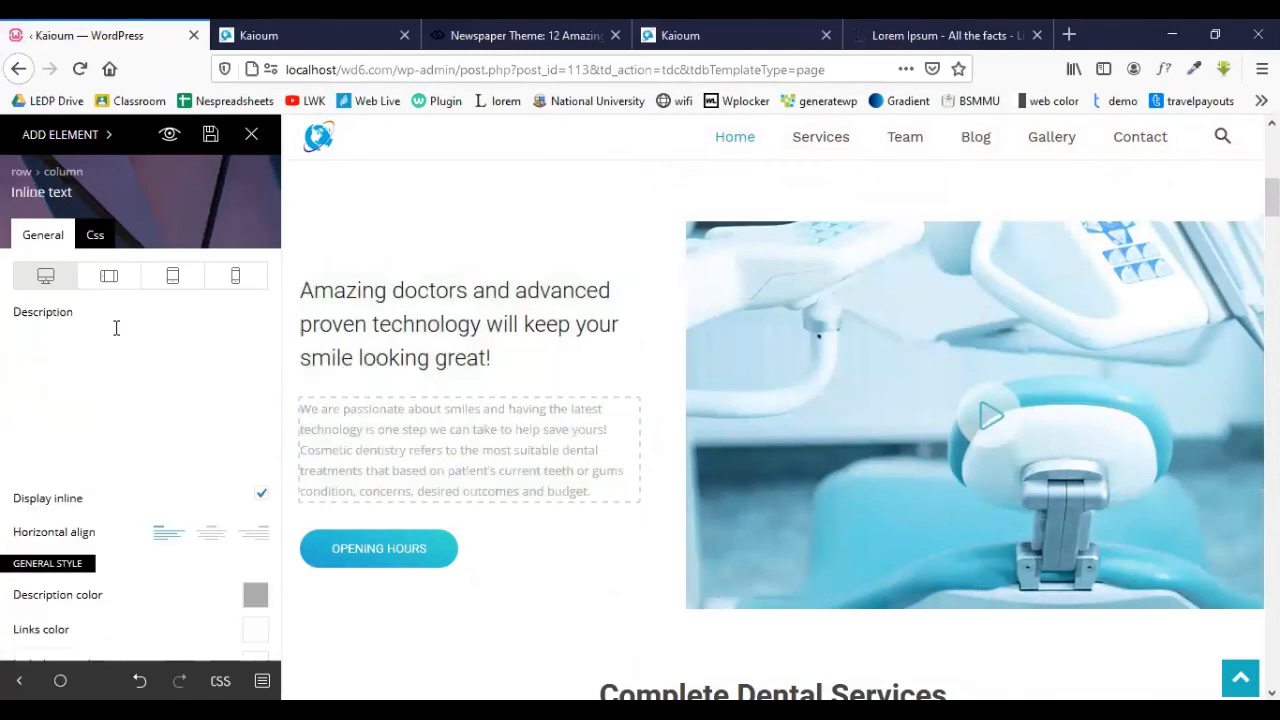
left_click(400, 563)
scroll(409, 563, "down", 5)
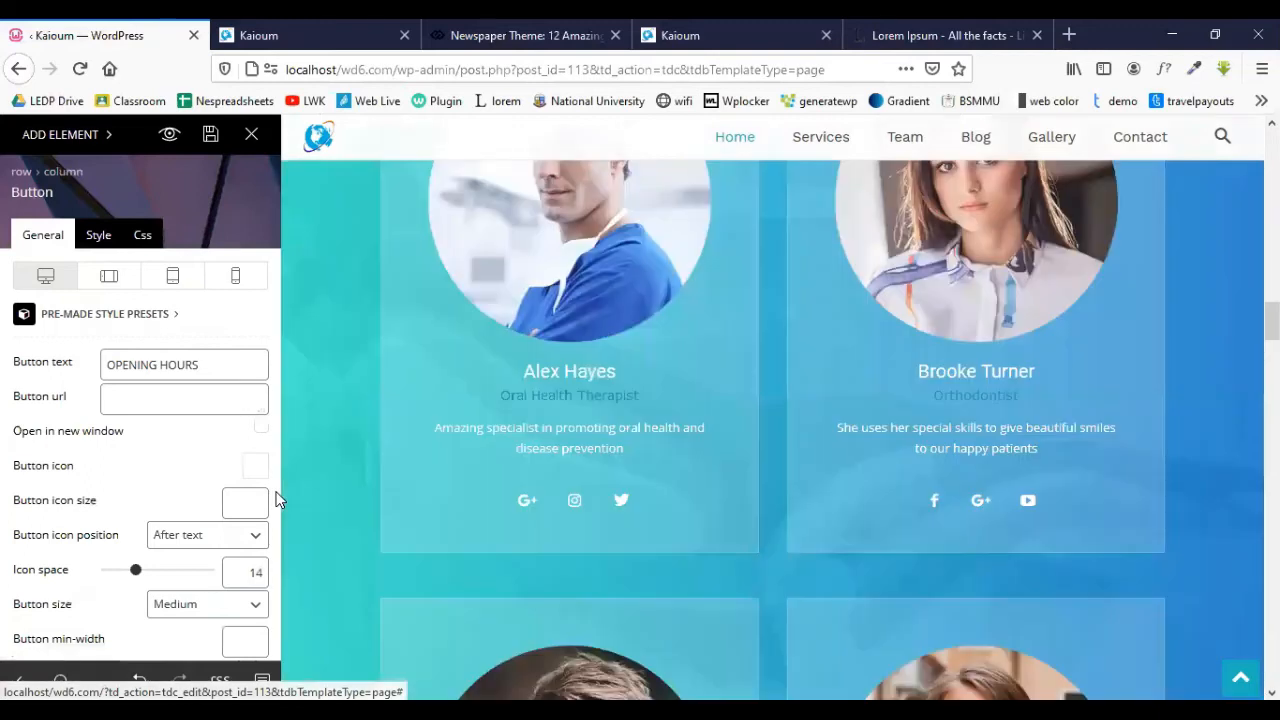
scroll(417, 473, "down", 5)
scroll(417, 473, "down", 1)
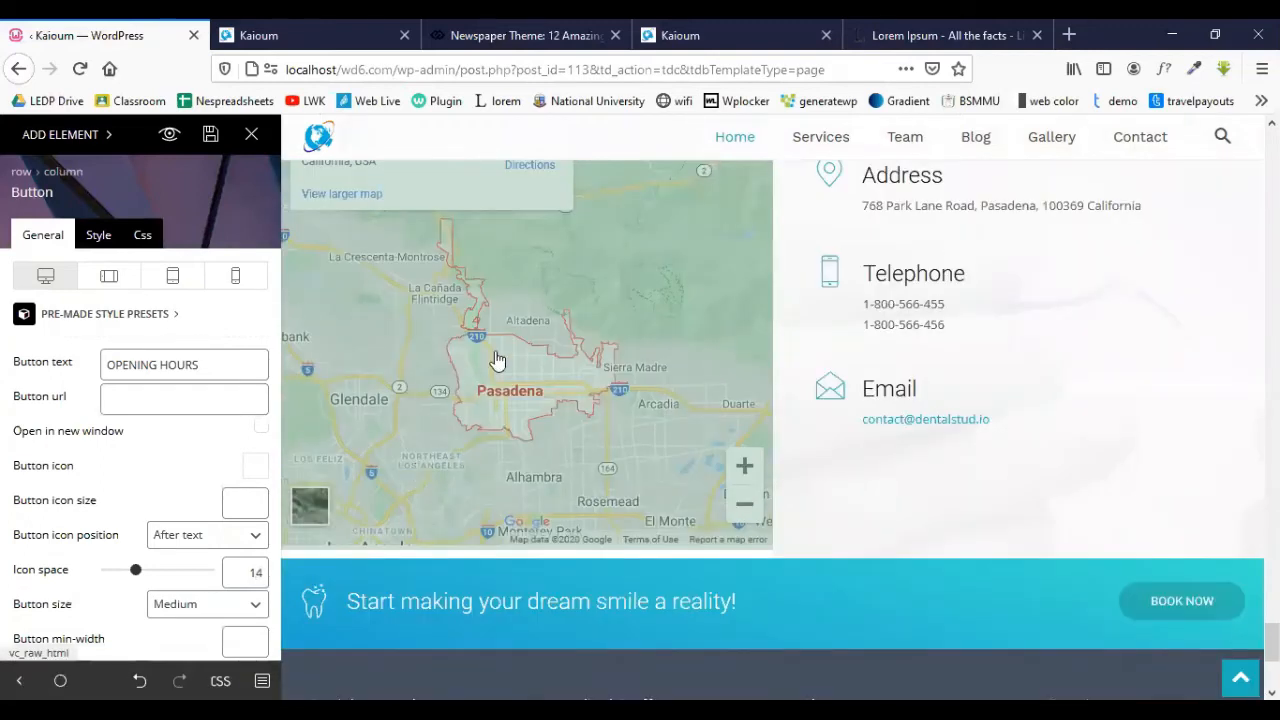
scroll(543, 357, "up", 5)
scroll(548, 370, "up", 10)
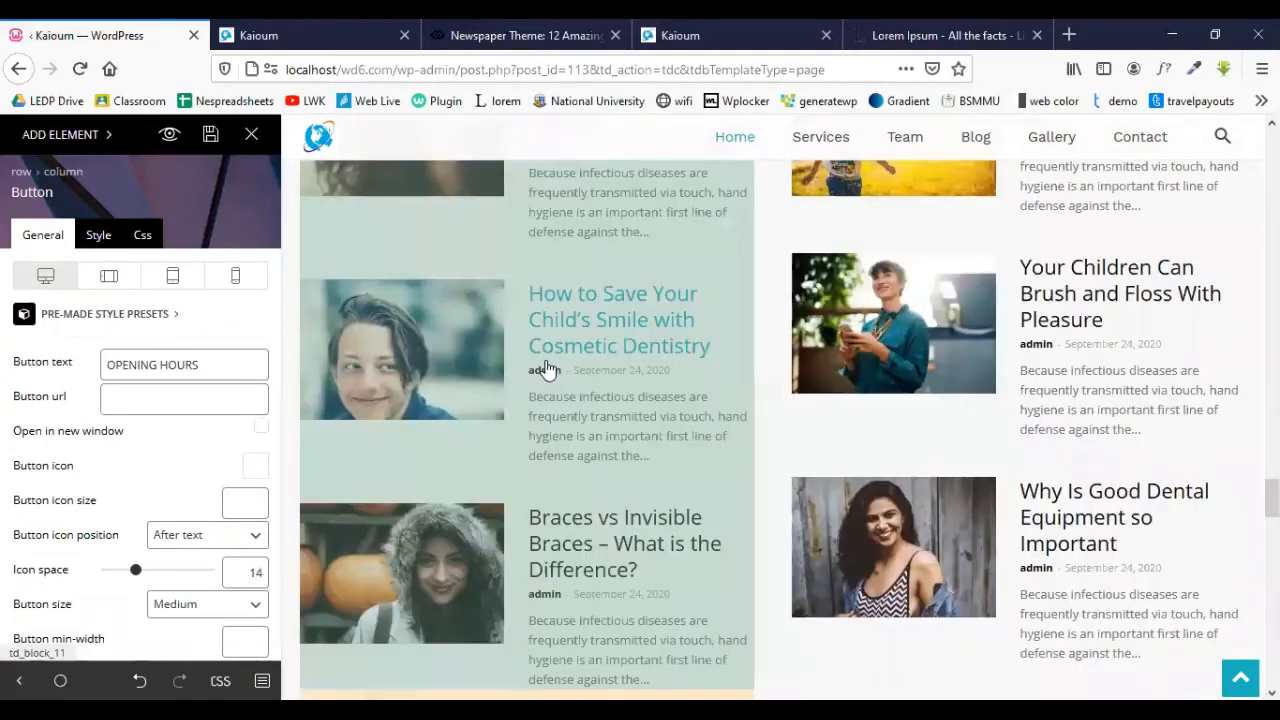
scroll(548, 370, "up", 15)
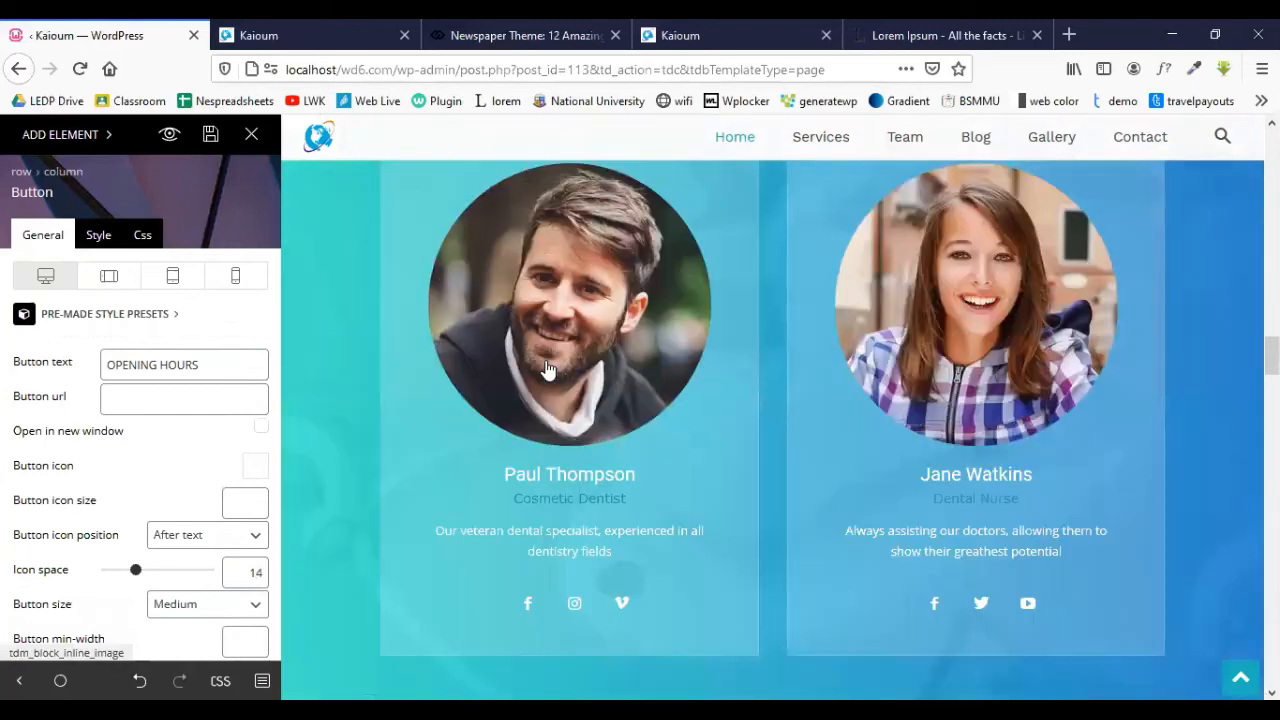
scroll(546, 390, "up", 15)
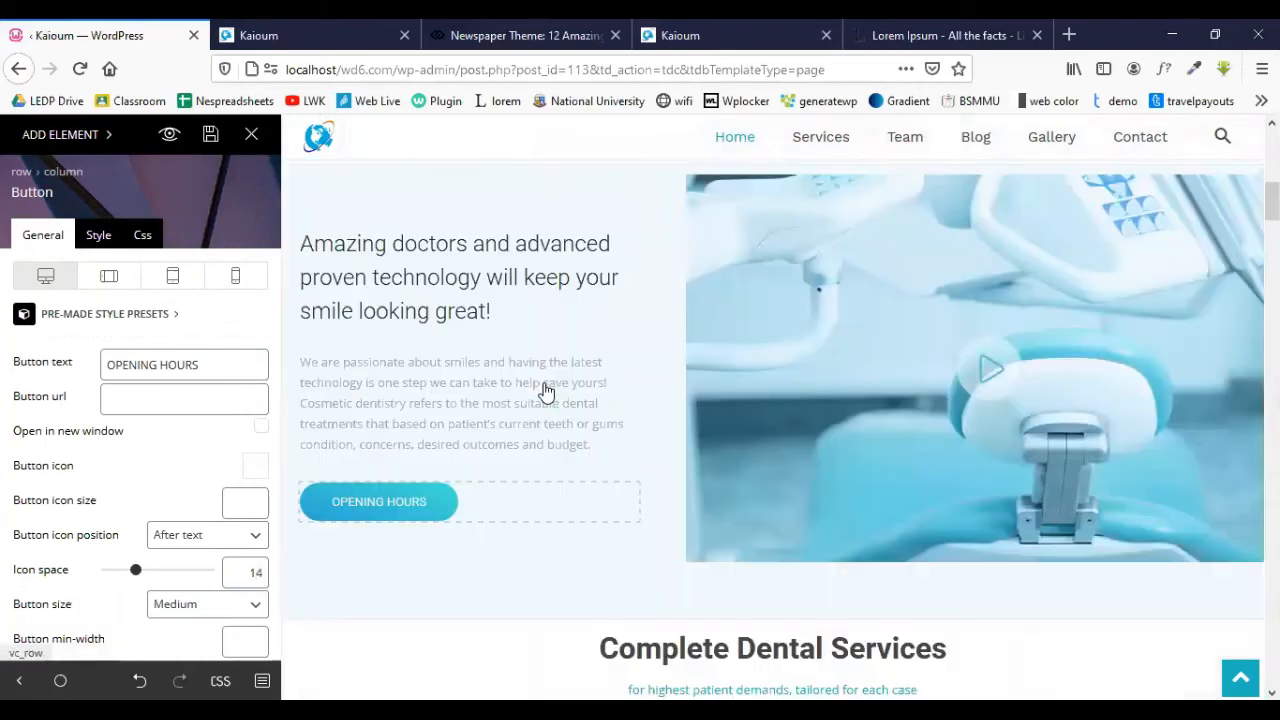
scroll(510, 402, "down", 10)
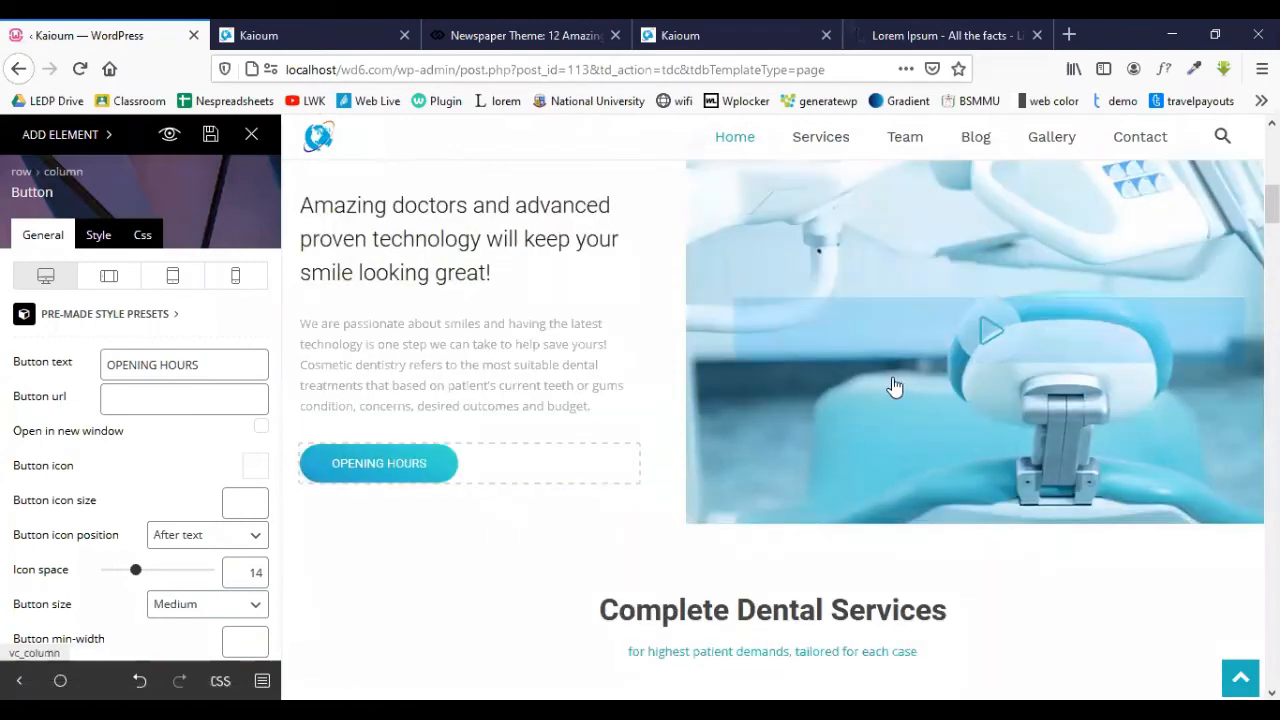
scroll(895, 387, "up", 1)
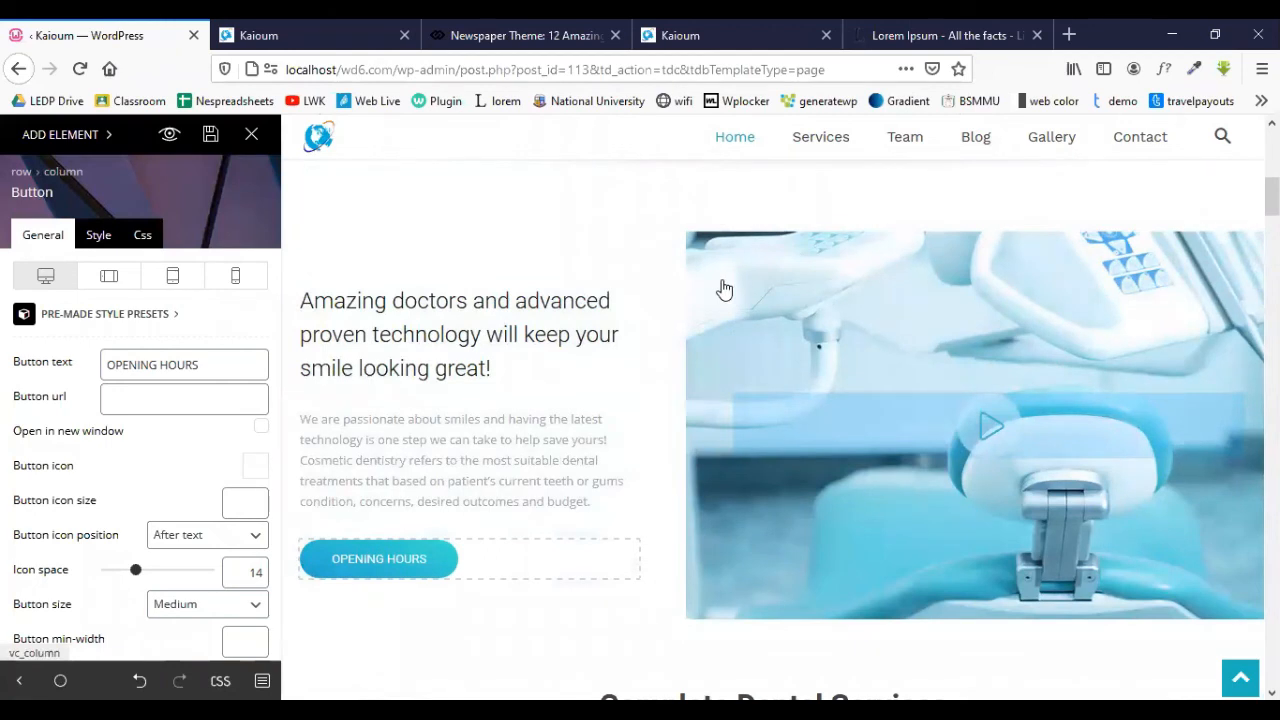
- Delete 'OPENING' from the button text so the label reads HOURS
left_click(158, 368)
left_click_drag(158, 368, 72, 366)
key("BackSpace")
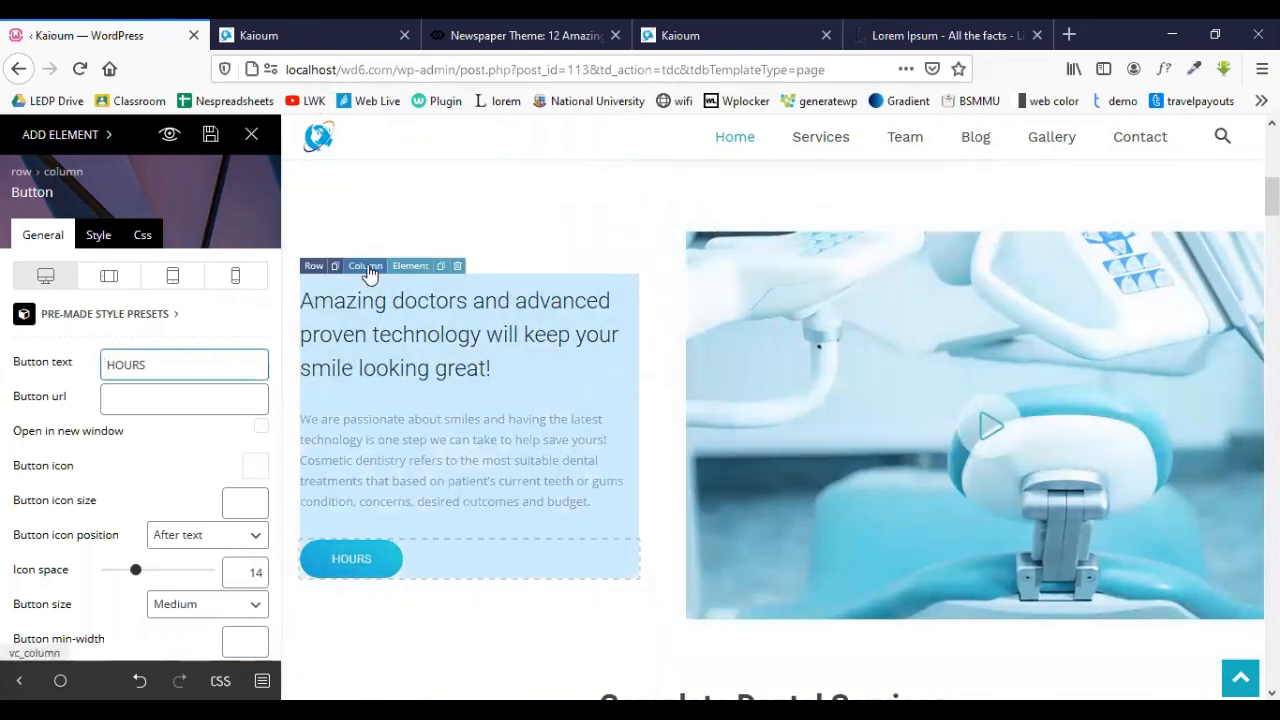
left_click(366, 268)
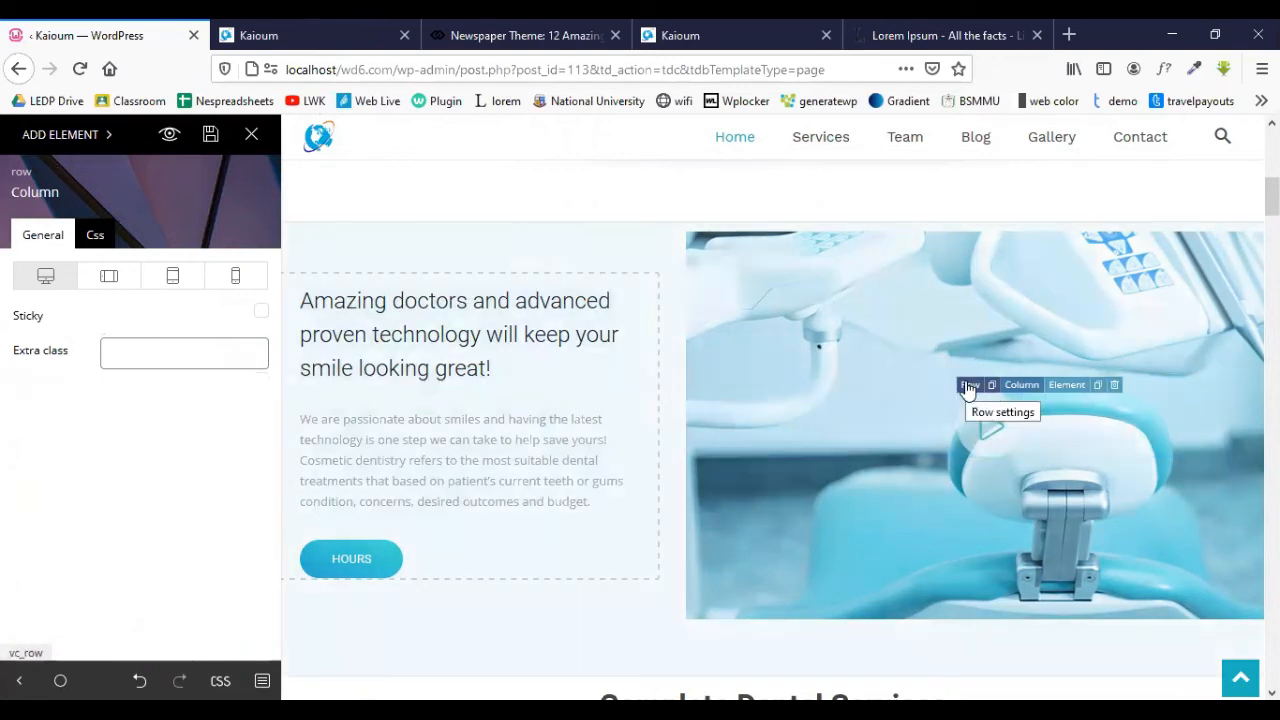
- Show the image column's Css background styling options
left_click(1030, 388)
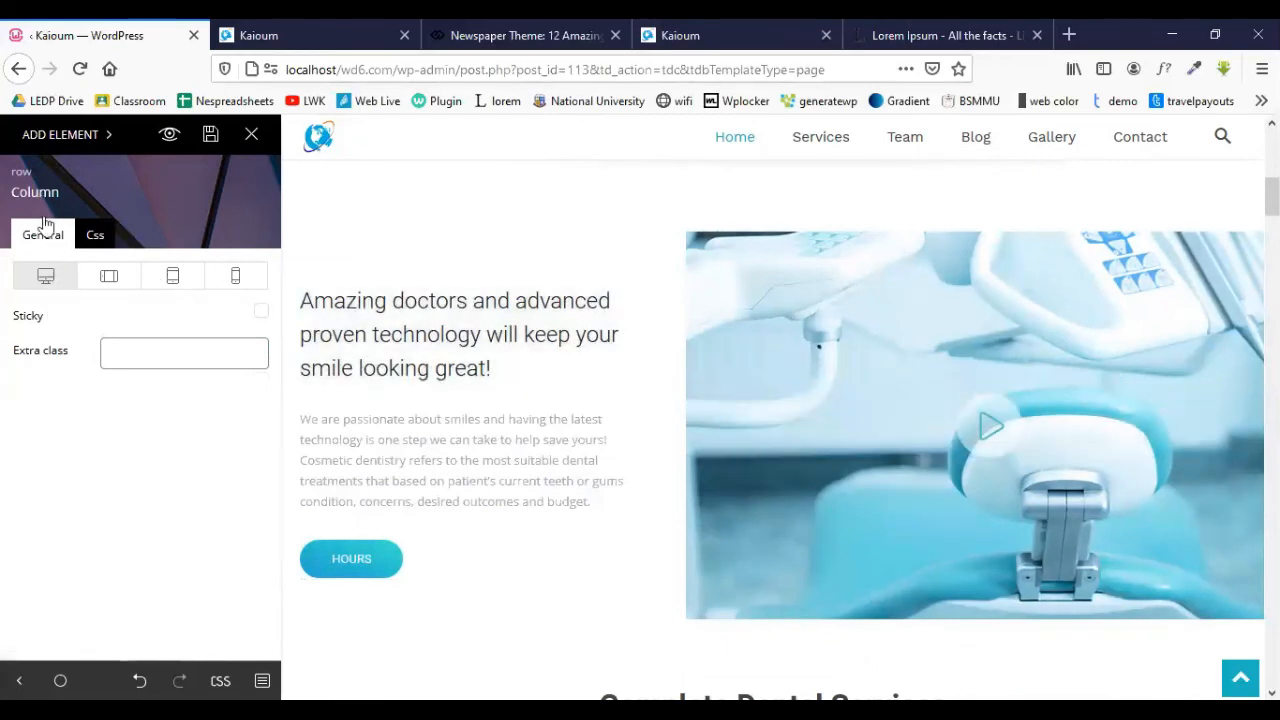
left_click(83, 242)
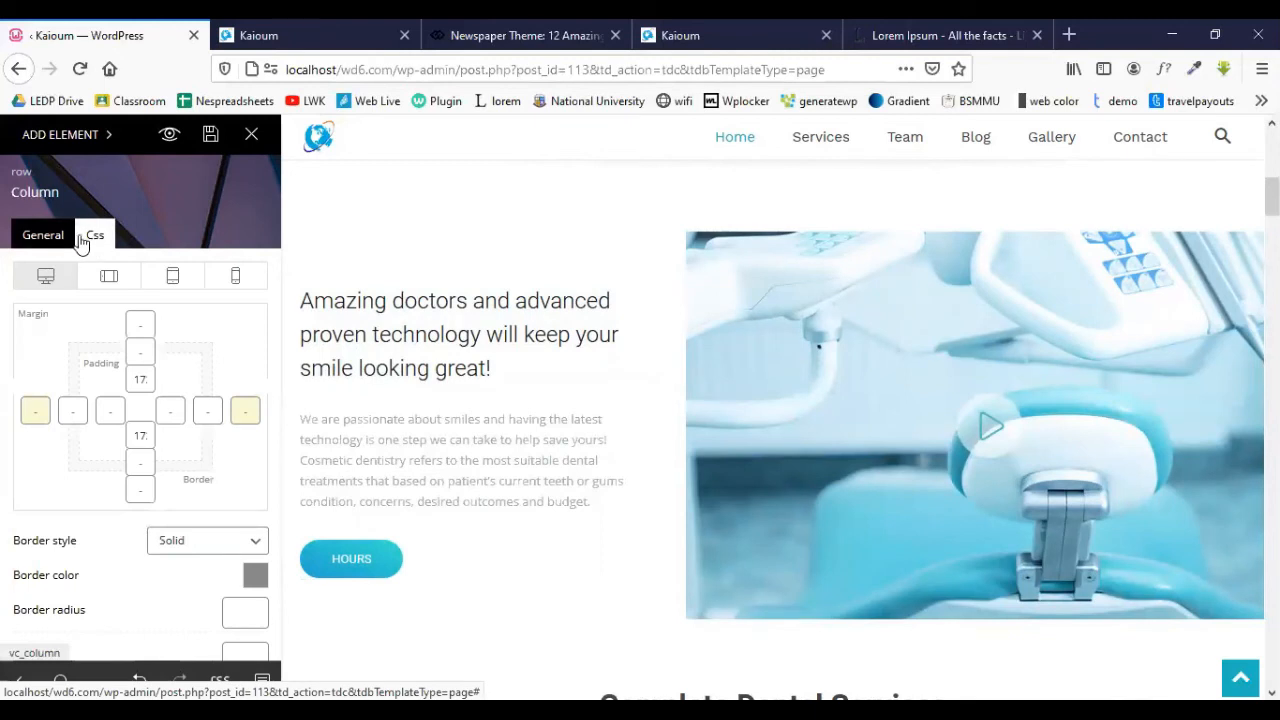
left_click(57, 244)
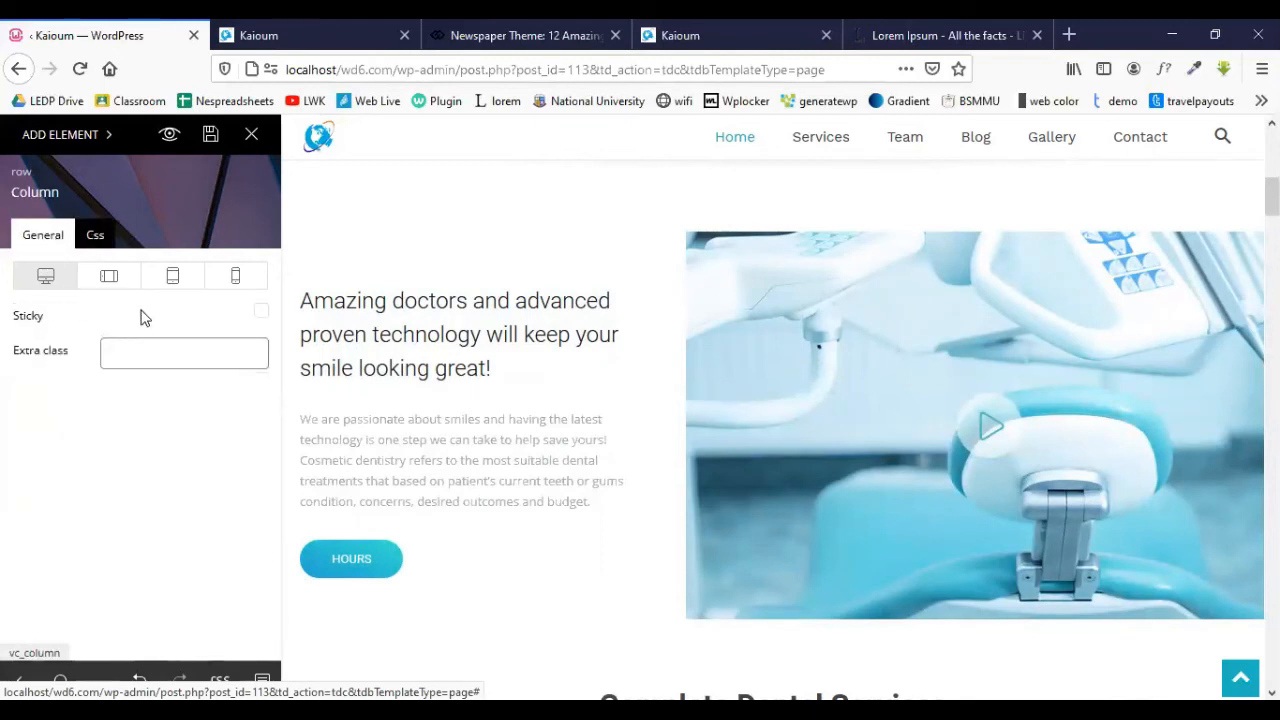
left_click(94, 240)
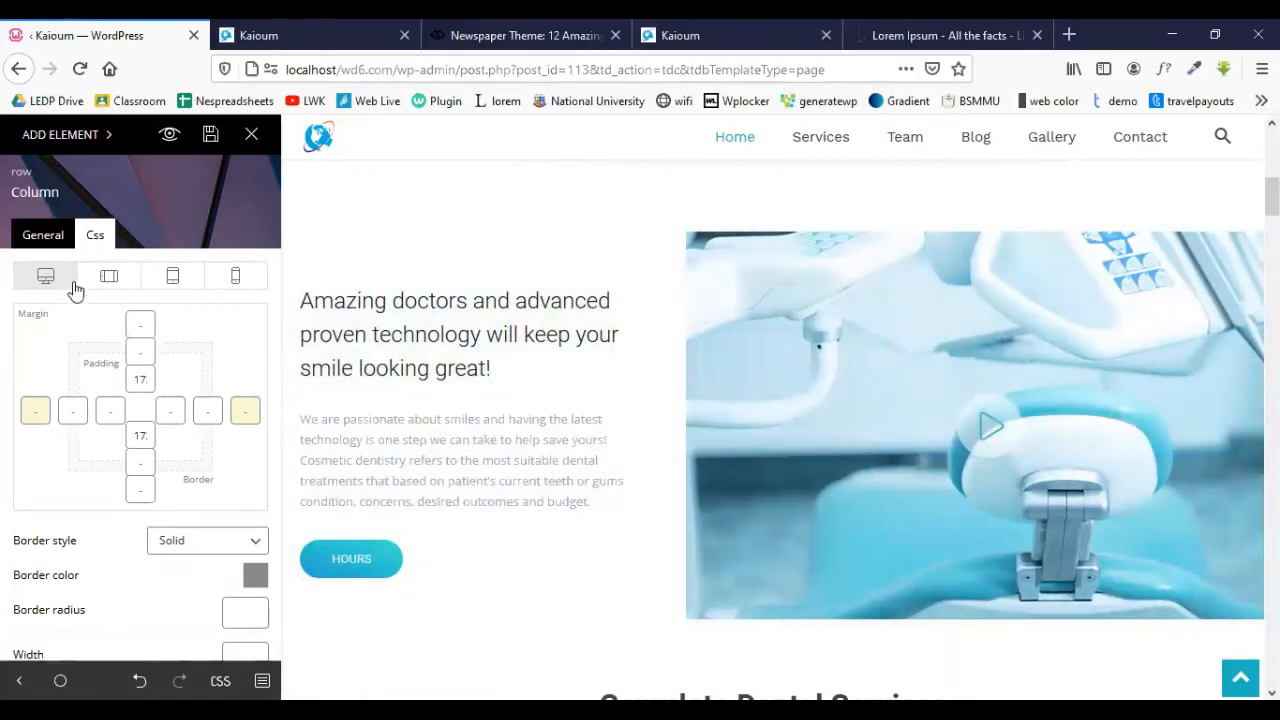
scroll(140, 325, "down", 3)
scroll(143, 330, "down", 3)
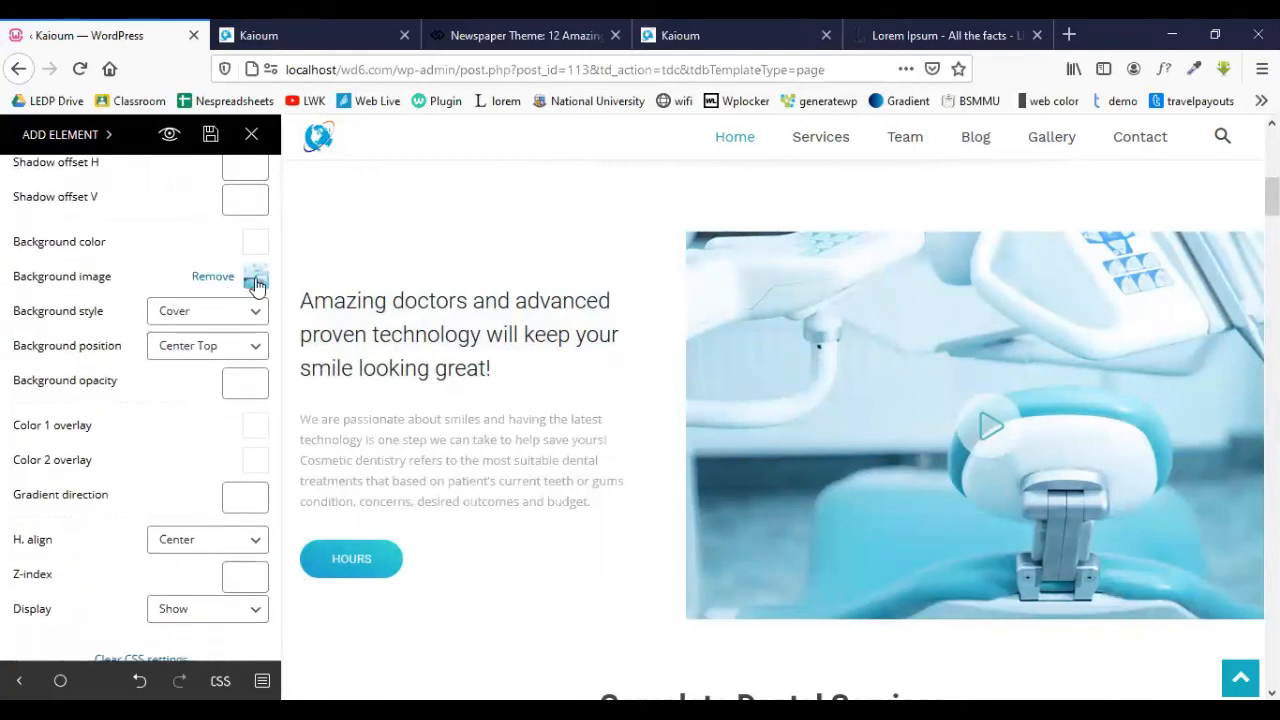
left_click(256, 283)
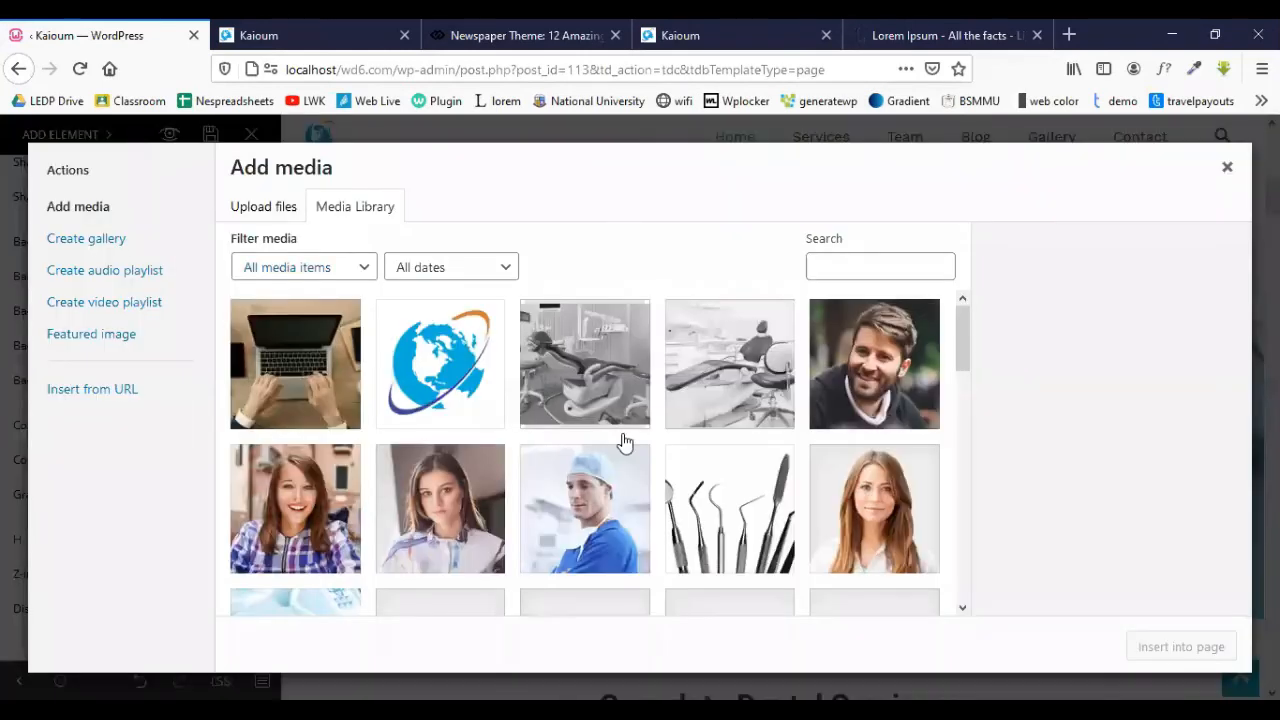
scroll(622, 440, "down", 4)
scroll(622, 440, "up", 2)
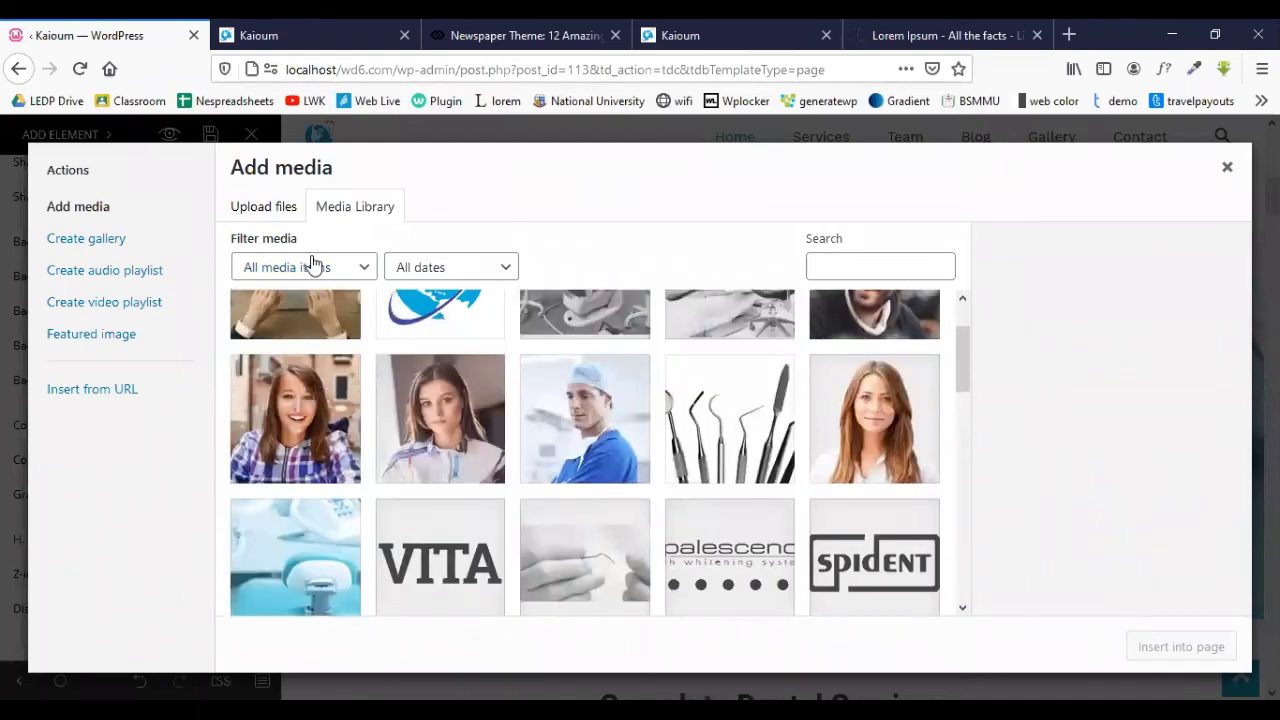
left_click(263, 206)
left_click(724, 445)
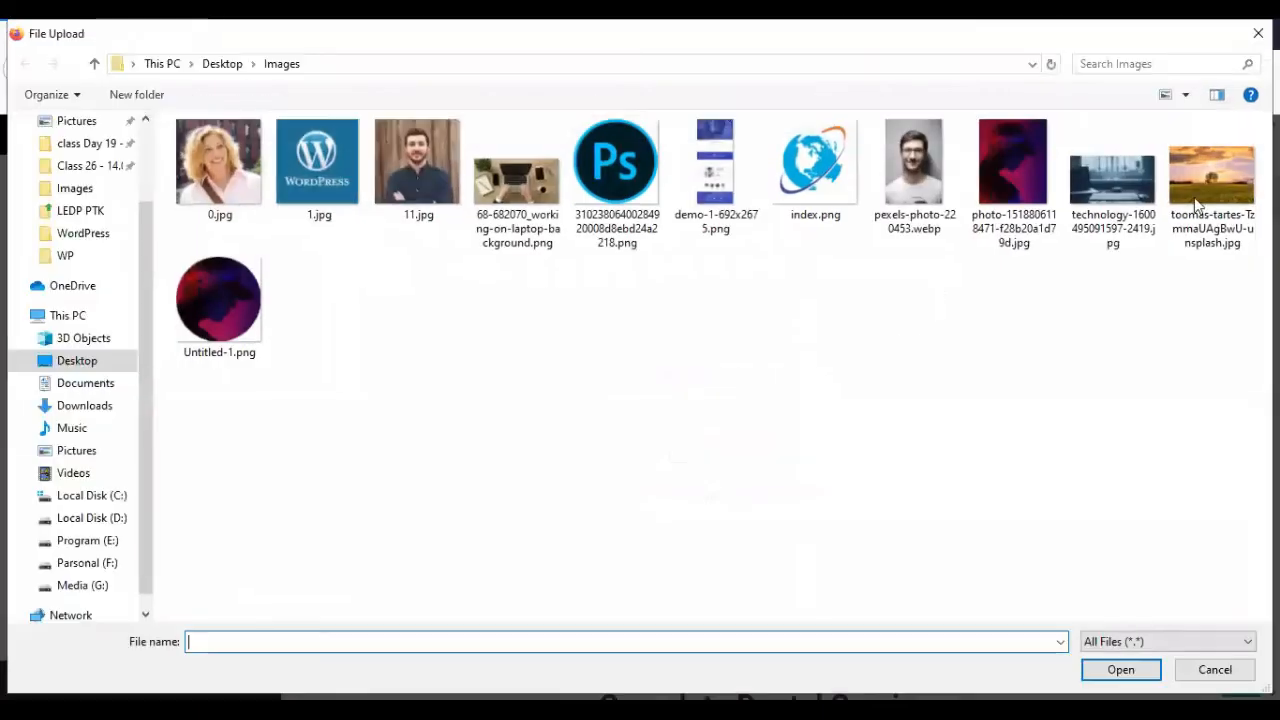
left_click(1100, 195)
left_click(1120, 670)
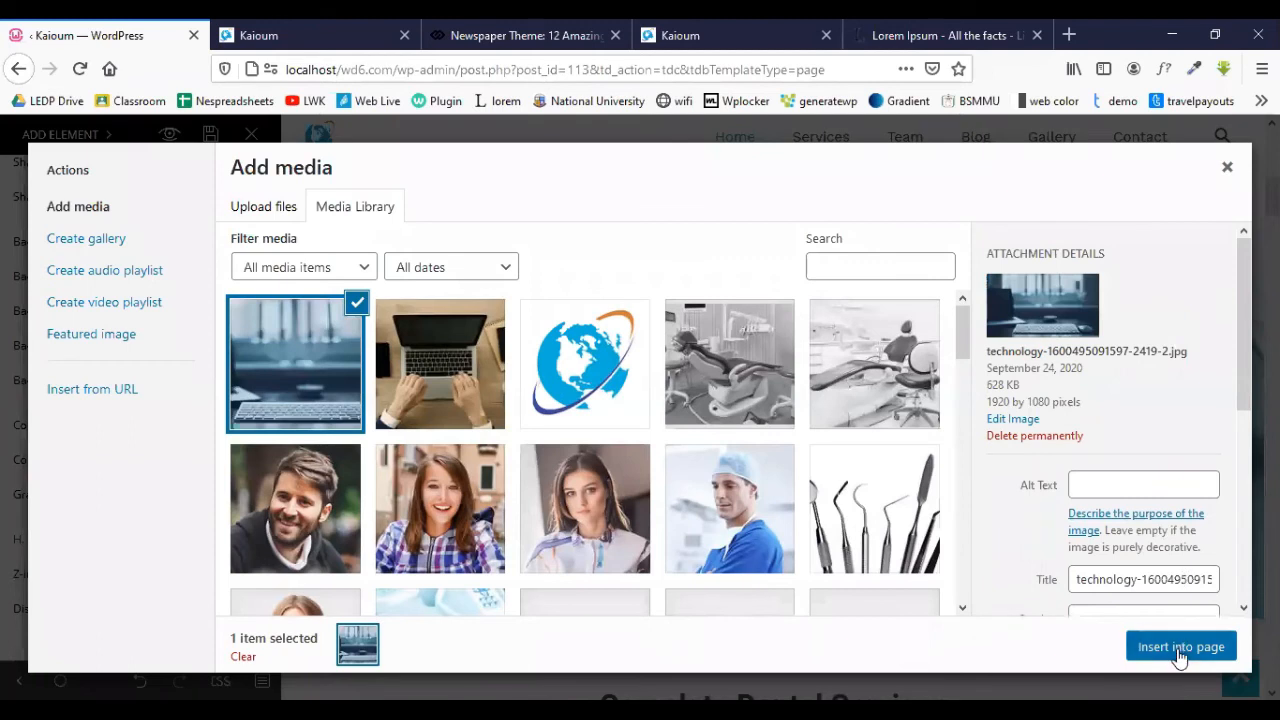
left_click(1178, 650)
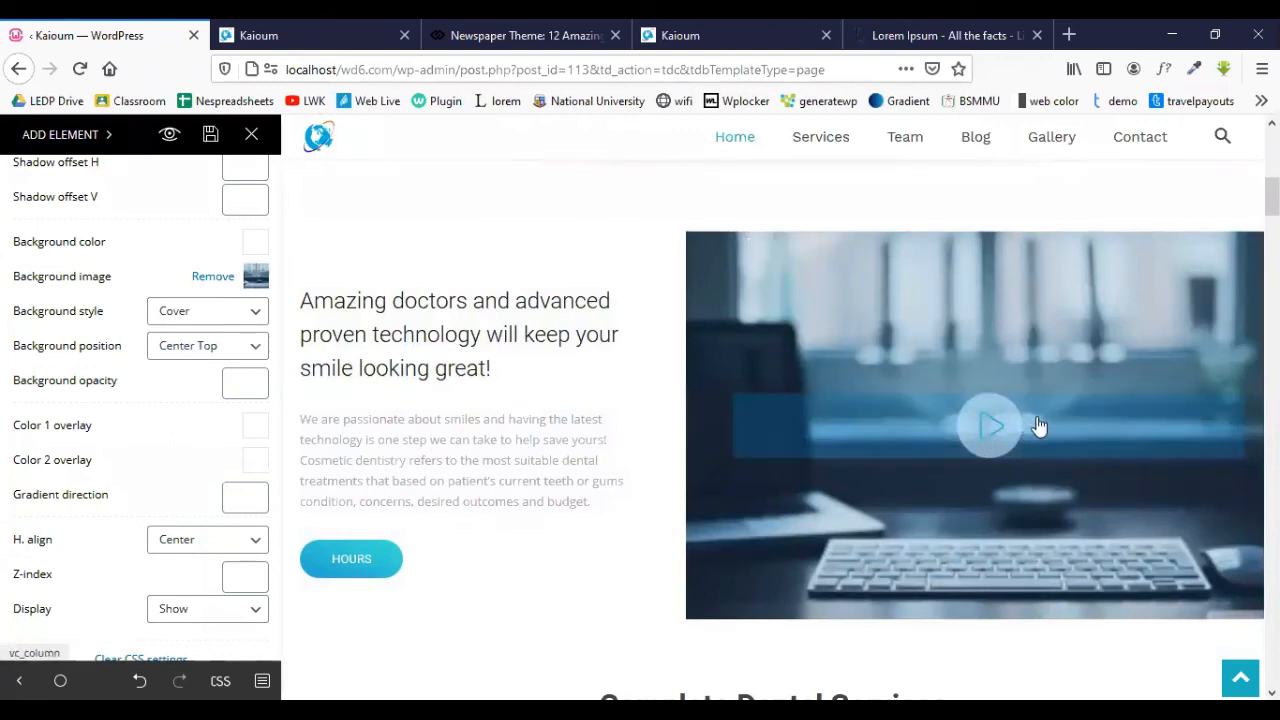
left_click(1006, 427)
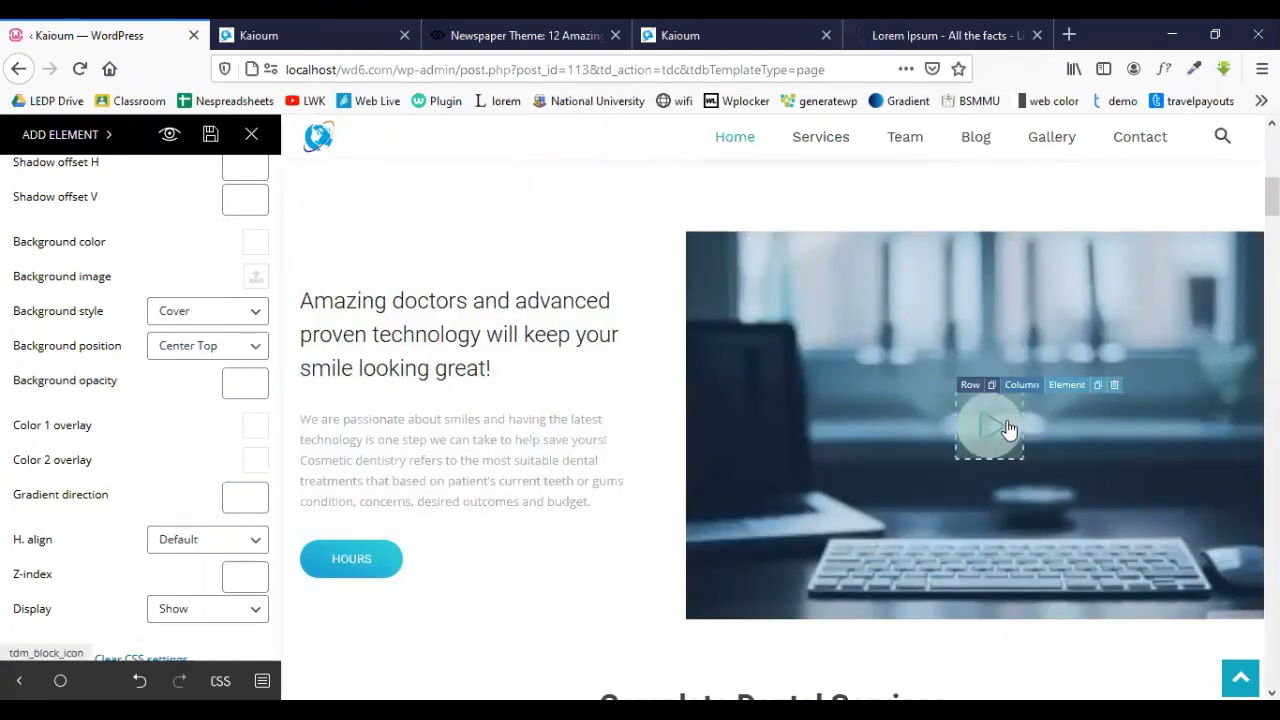
- Change the play button's icon to the rounded video-screen icon in the General tab
scroll(150, 350, "up", 5)
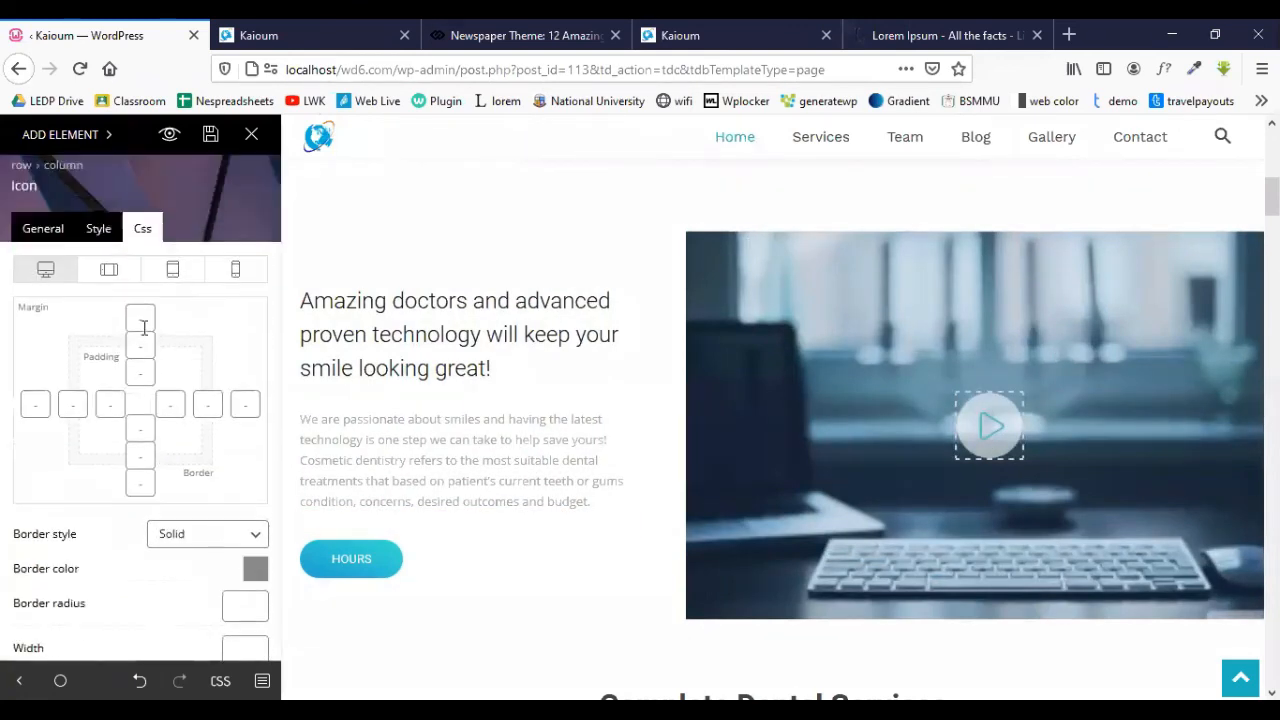
left_click(43, 240)
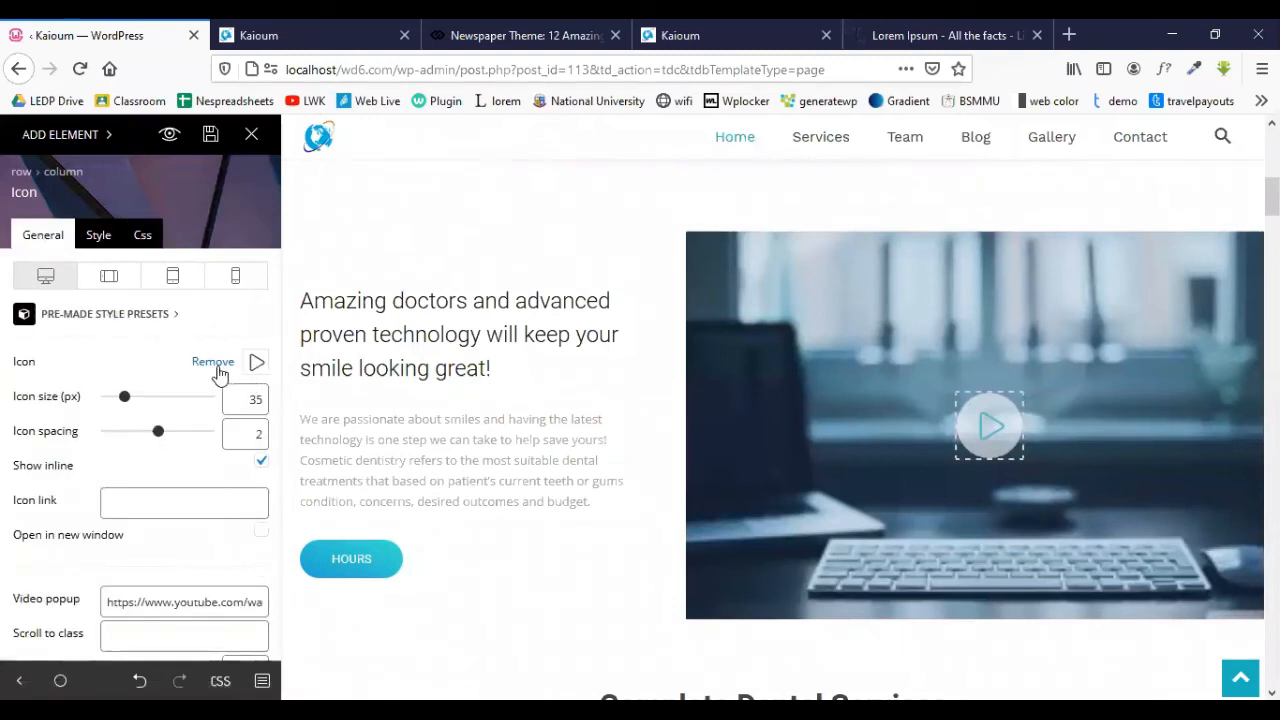
left_click(256, 365)
scroll(140, 420, "down", 2)
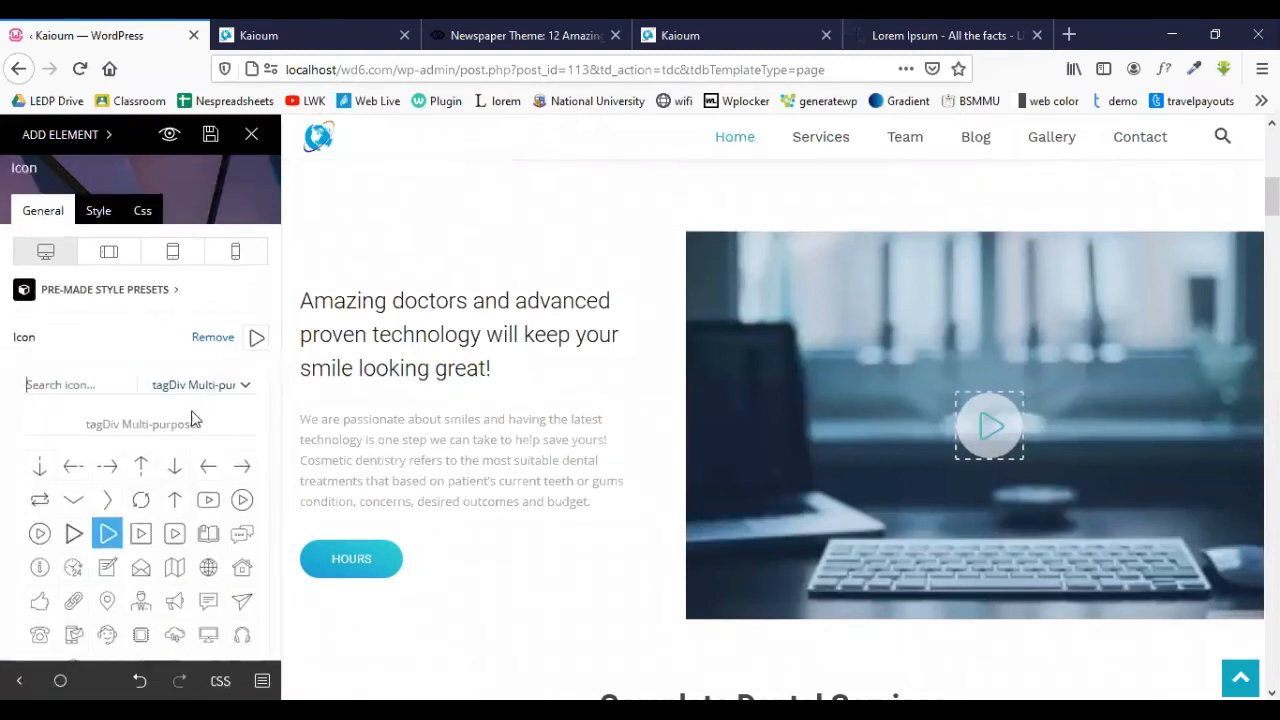
scroll(100, 464, "down", 1)
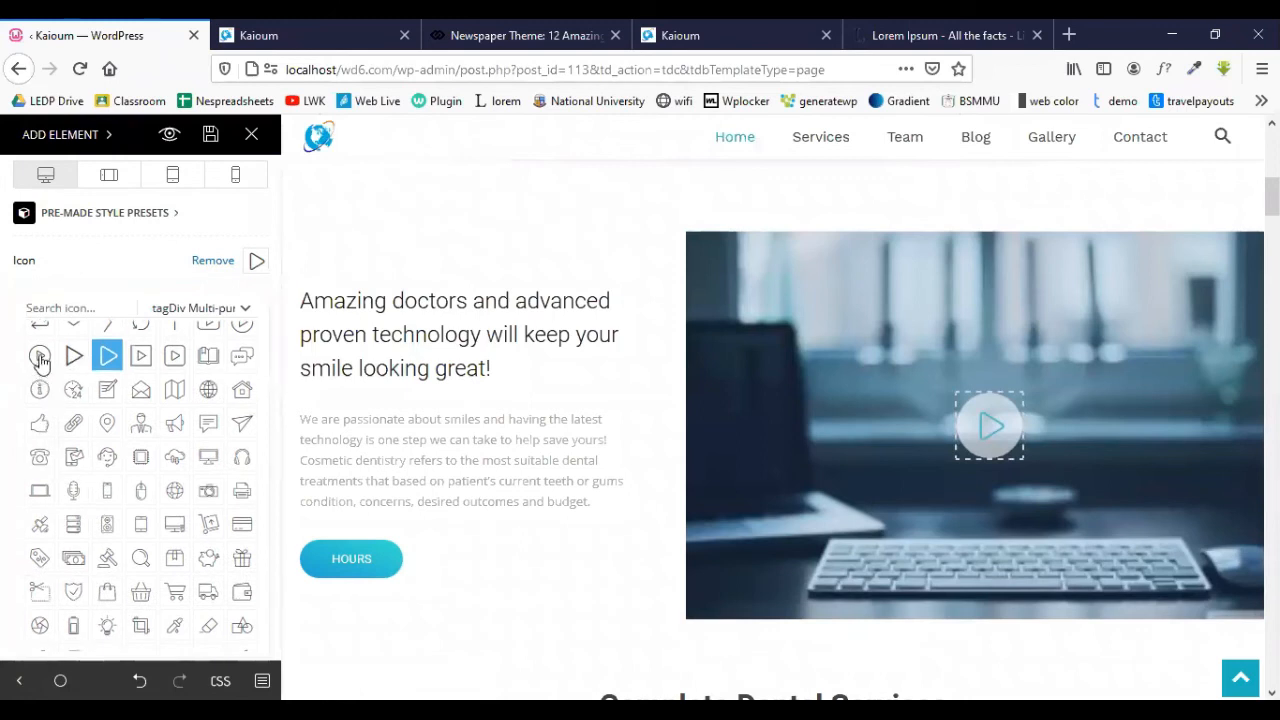
left_click(40, 358)
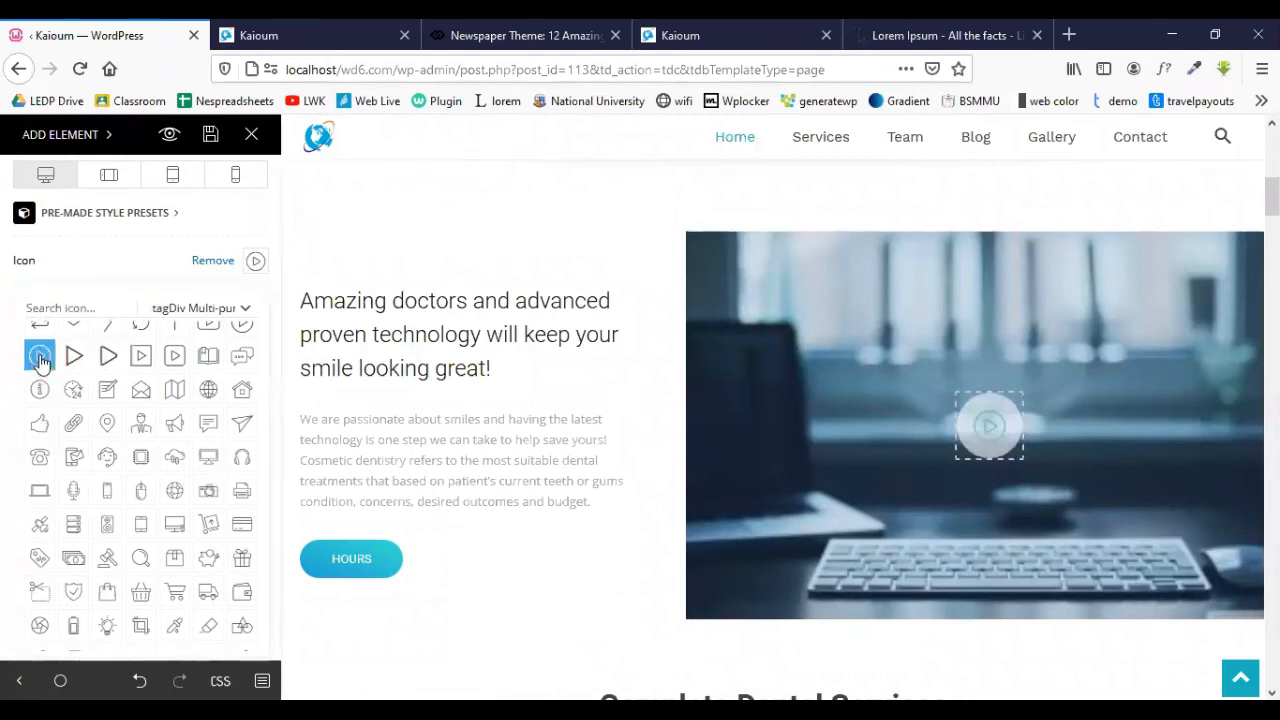
scroll(200, 400, "up", 2)
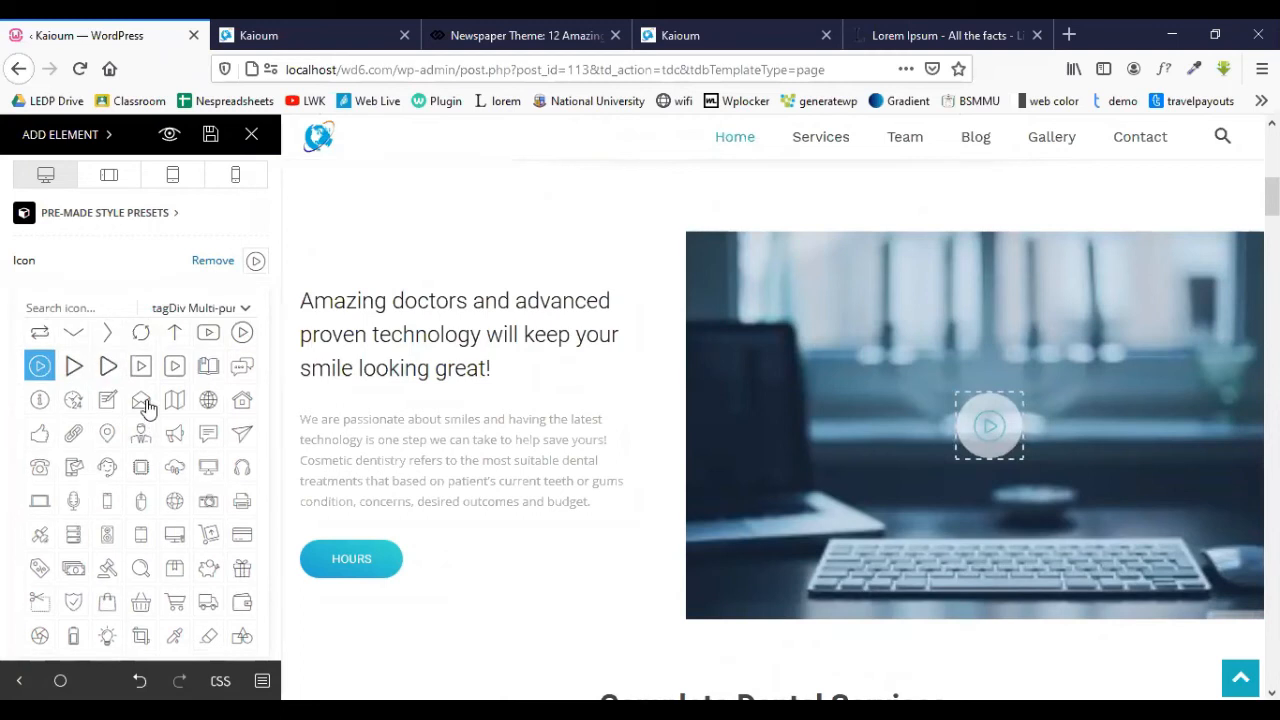
left_click(209, 424)
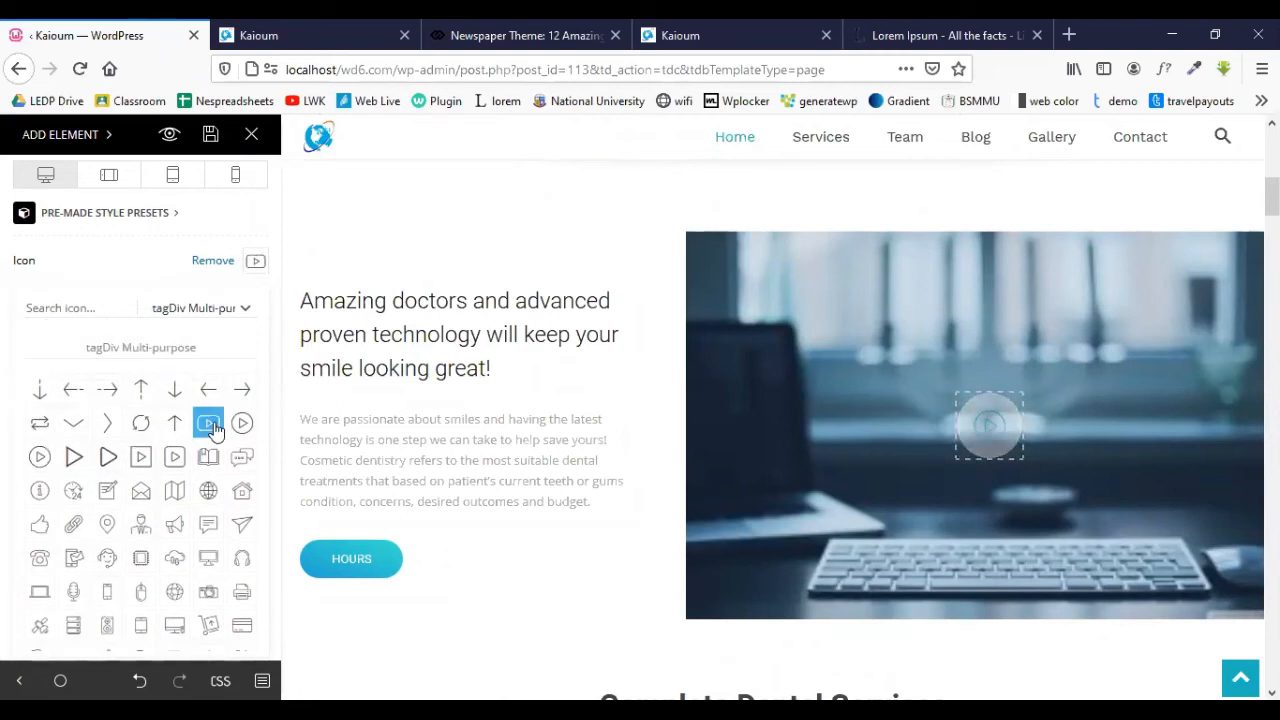
left_click(131, 259)
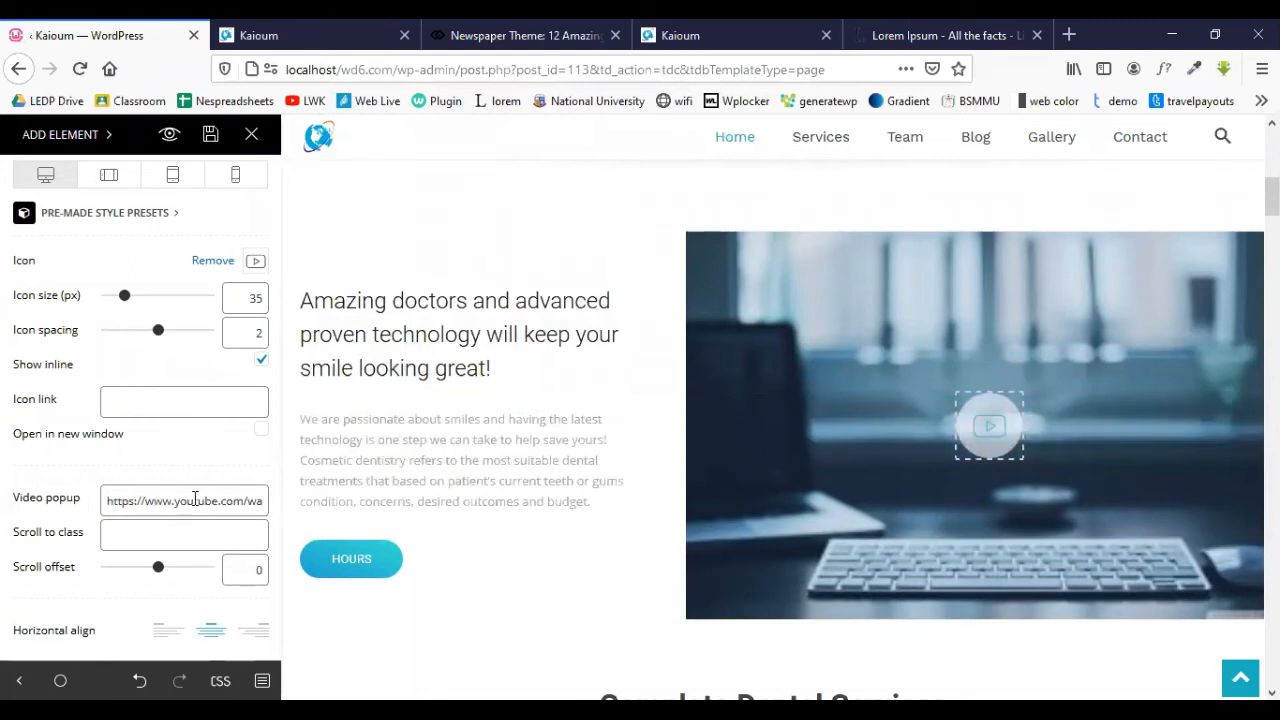
scroll(167, 272, "up", 2)
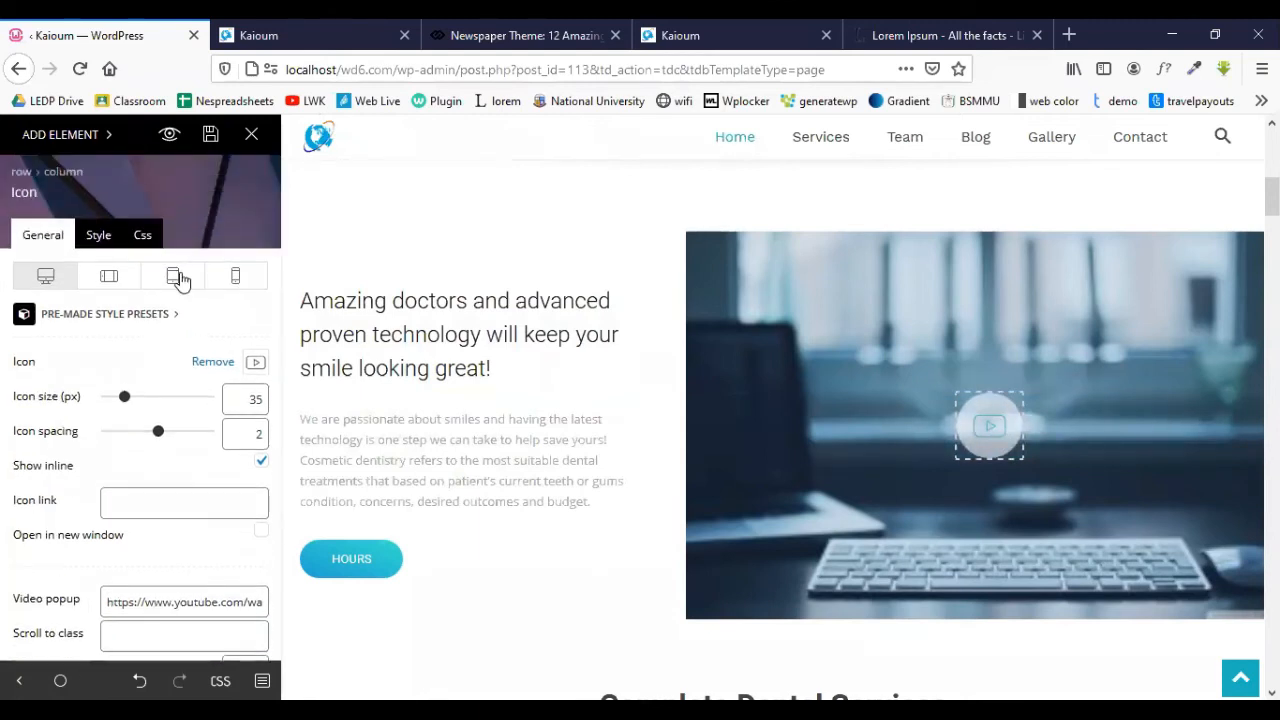
- Set the laptop photo as the Meet the Team row's background image
scroll(600, 375, "down", 3)
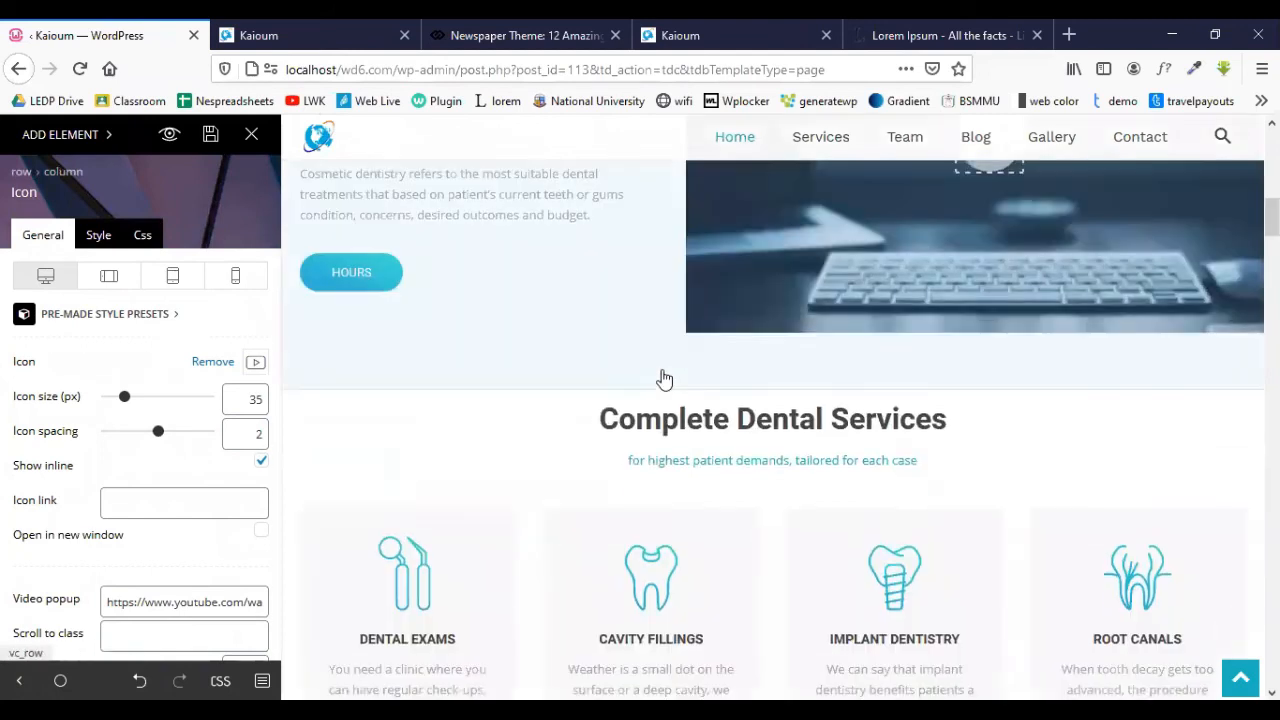
scroll(665, 378, "down", 3)
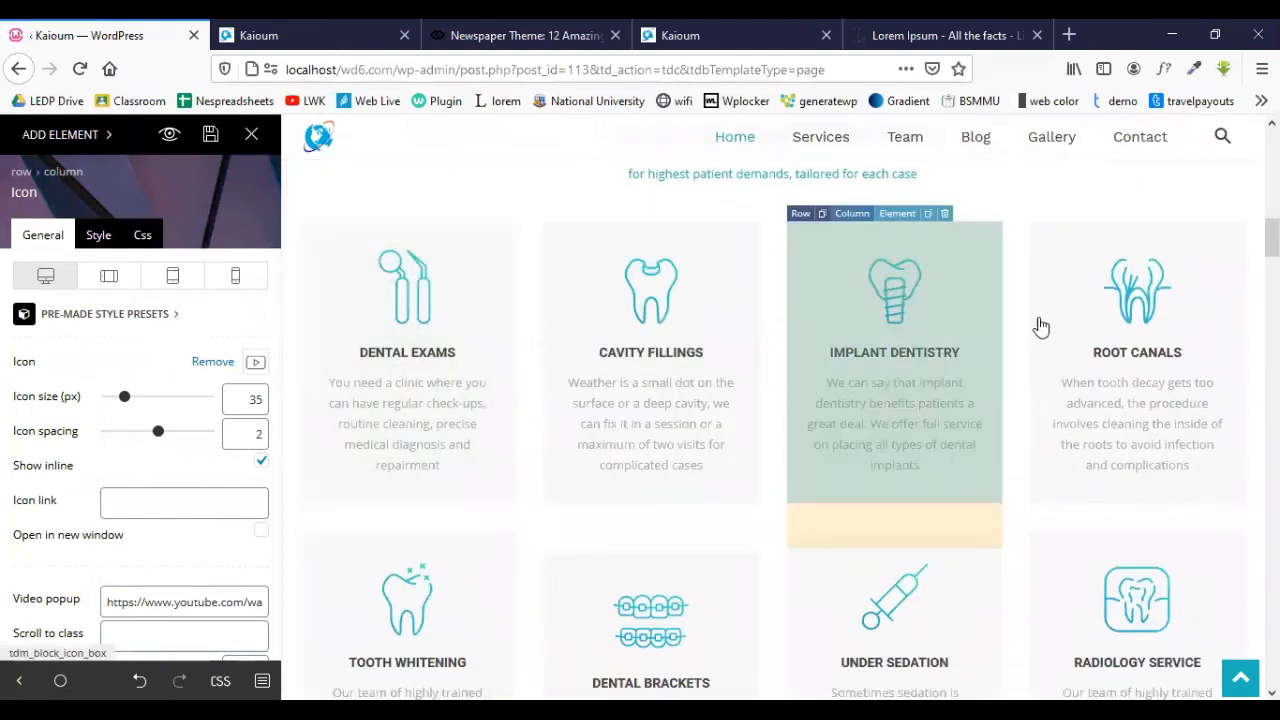
scroll(654, 360, "down", 8)
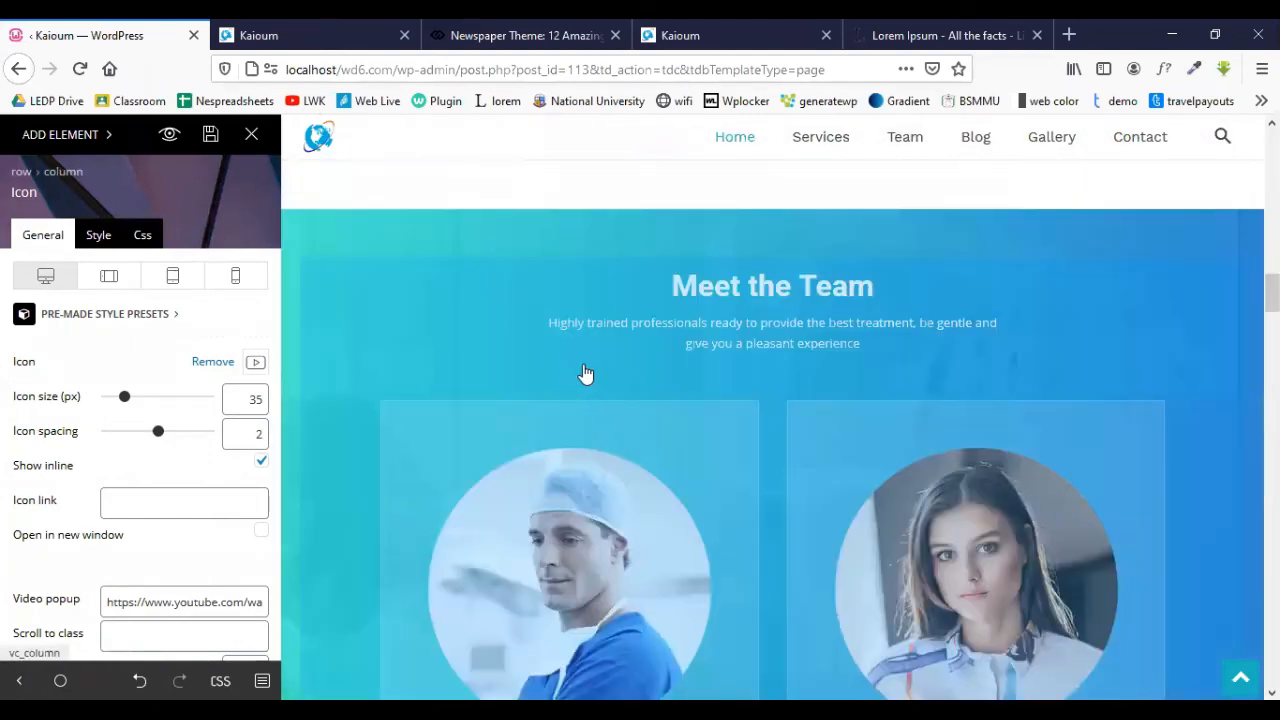
scroll(619, 385, "down", 2)
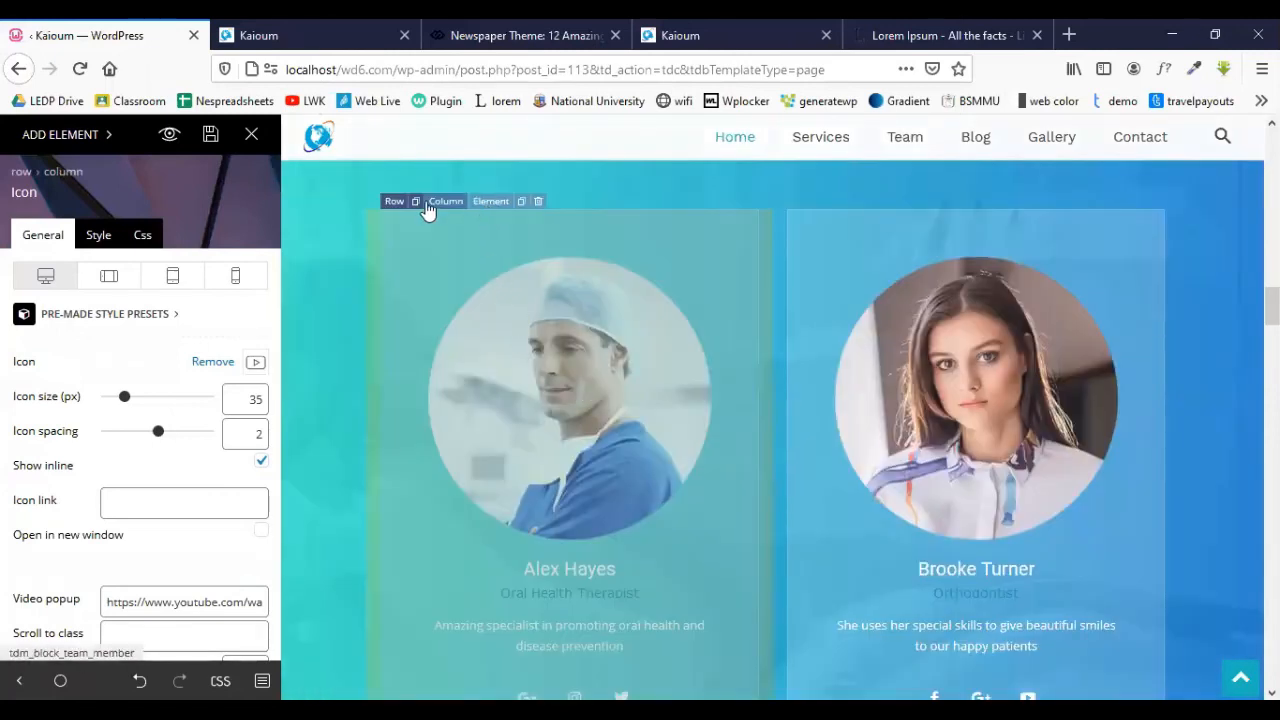
left_click(394, 203)
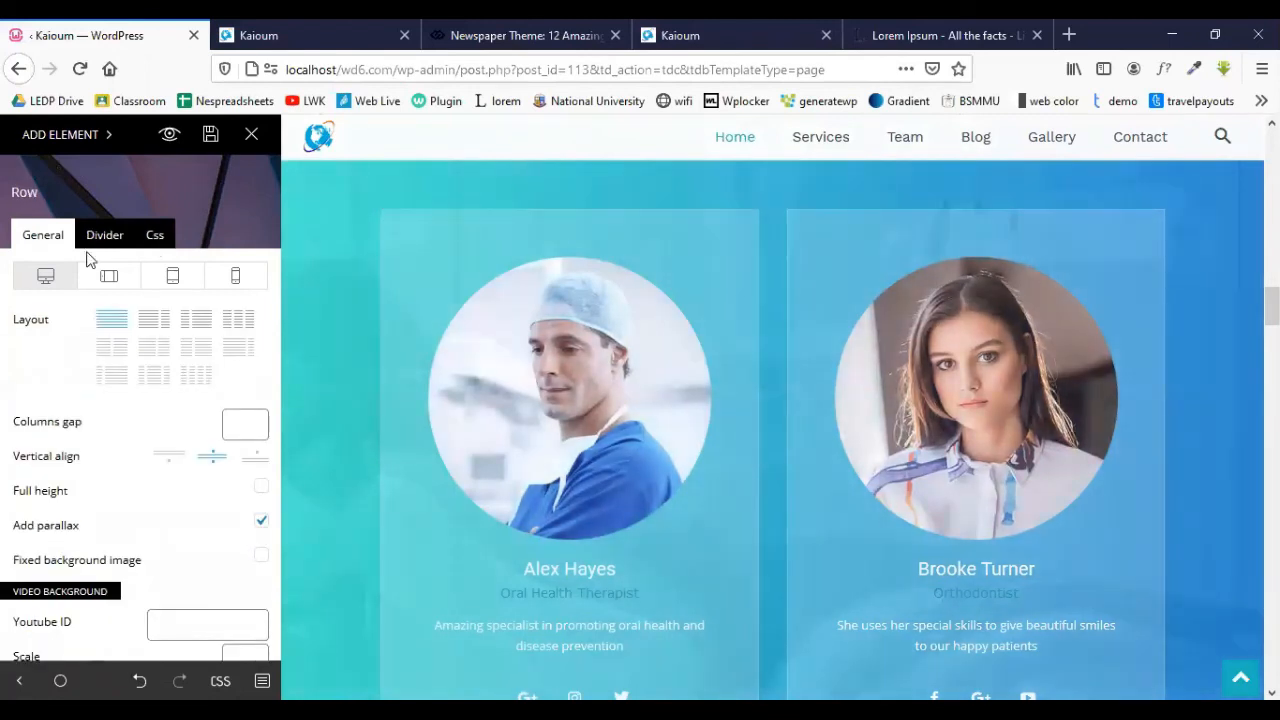
scroll(131, 394, "down", 5)
scroll(188, 408, "up", 5)
left_click(104, 238)
left_click(156, 240)
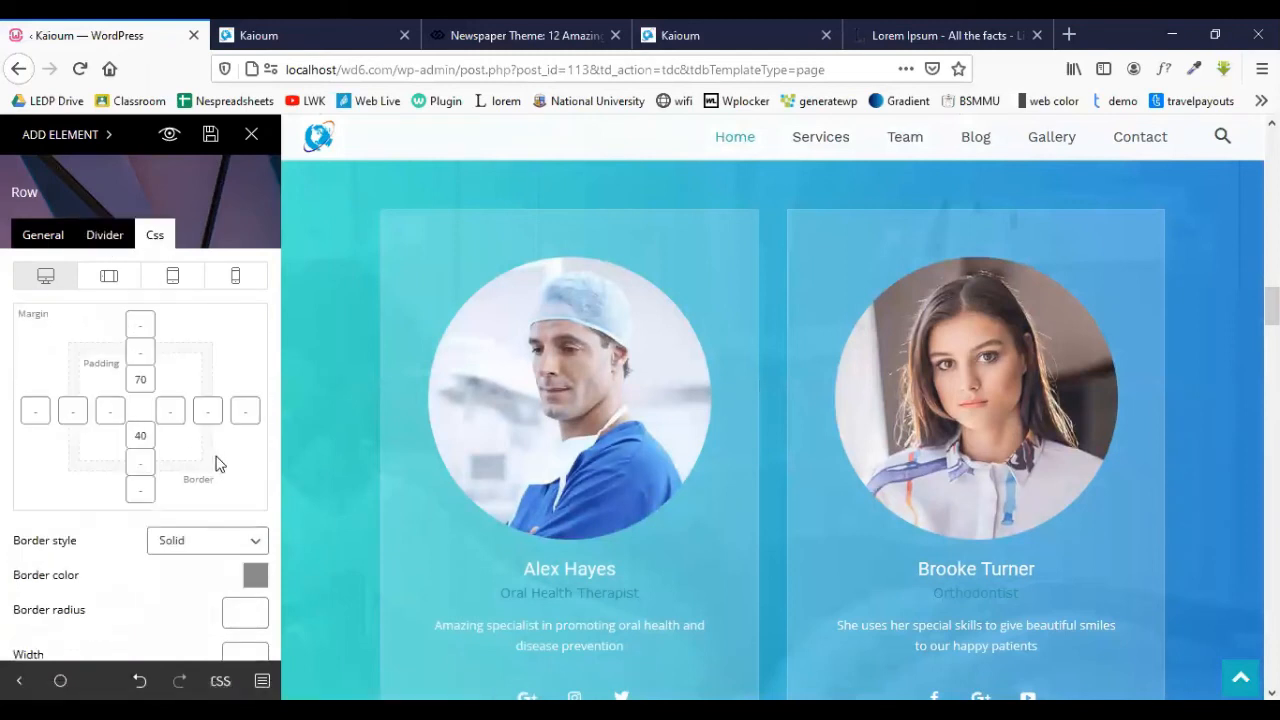
scroll(216, 463, "down", 10)
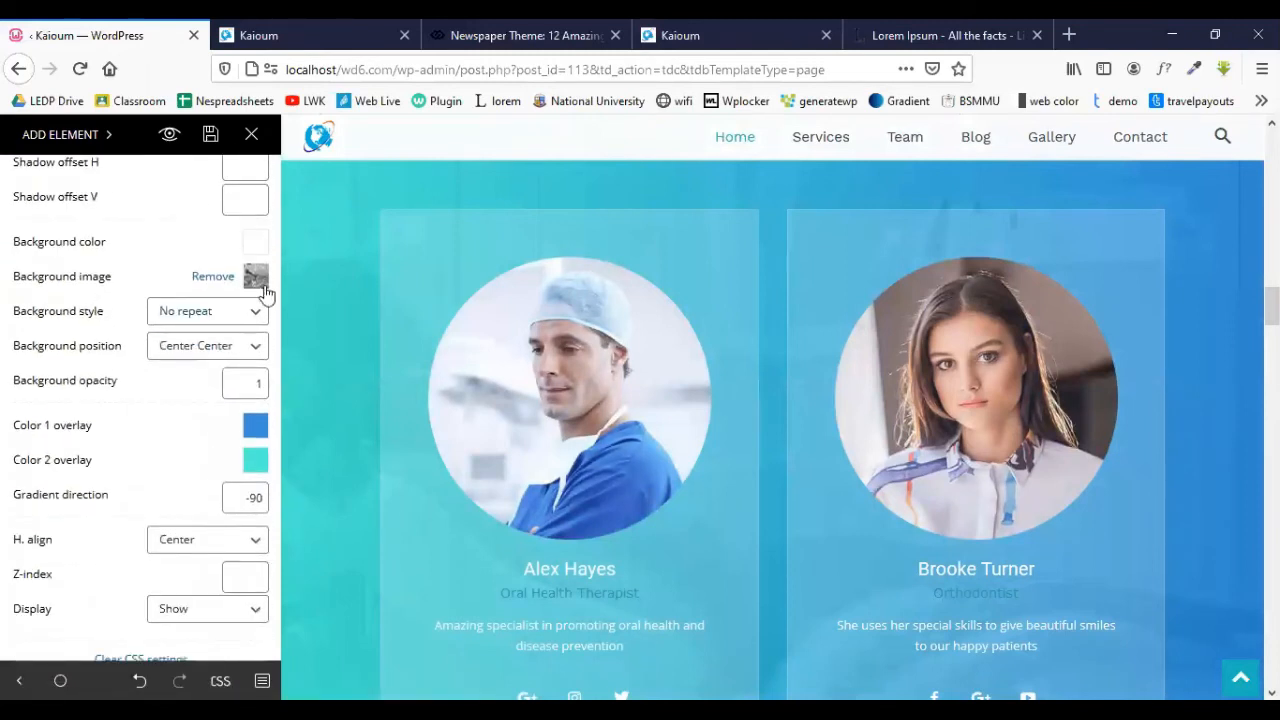
left_click(257, 279)
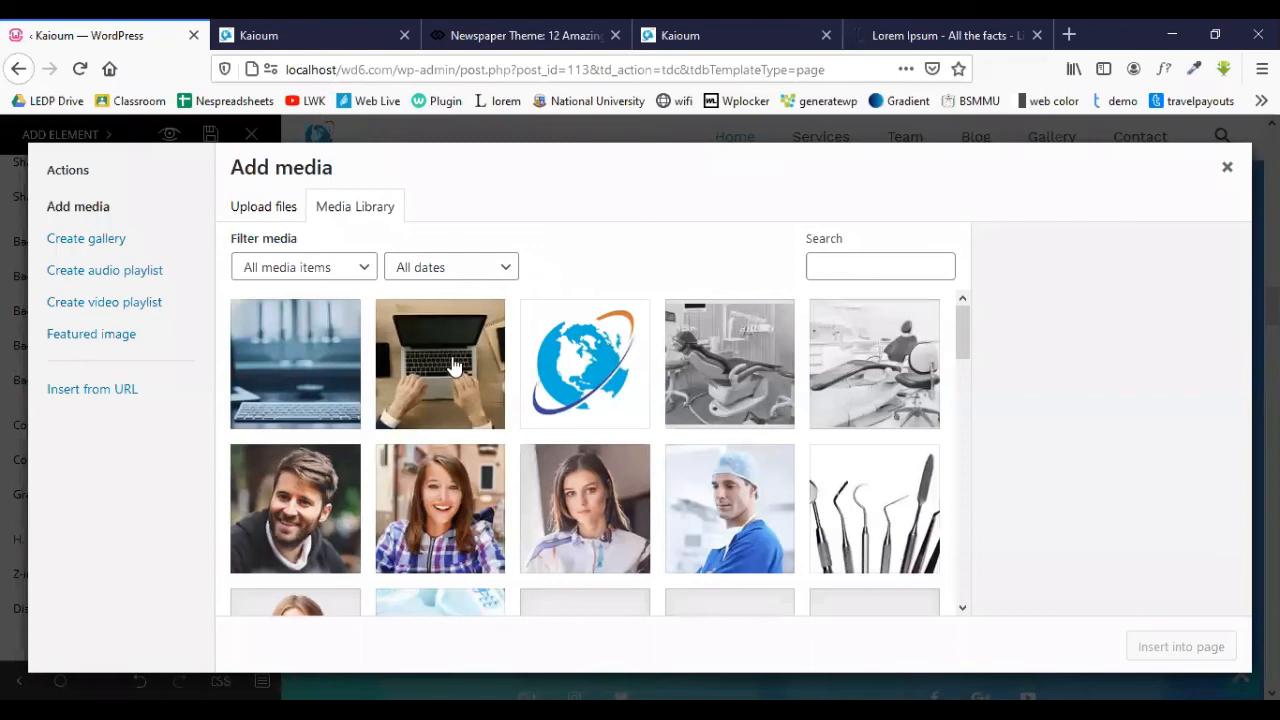
left_click(1173, 648)
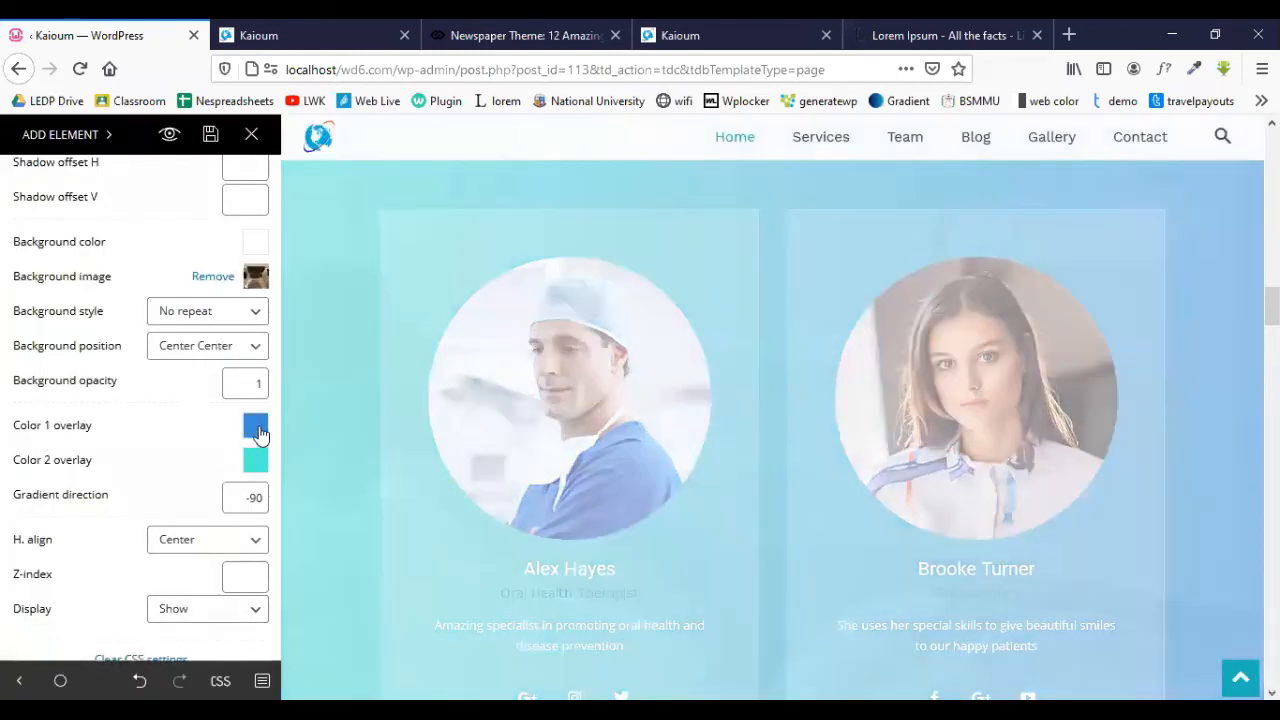
- Make the gradient overlay red for Color 1 and dark blue for Color 2
left_click(255, 427)
left_click_drag(180, 549, 235, 484)
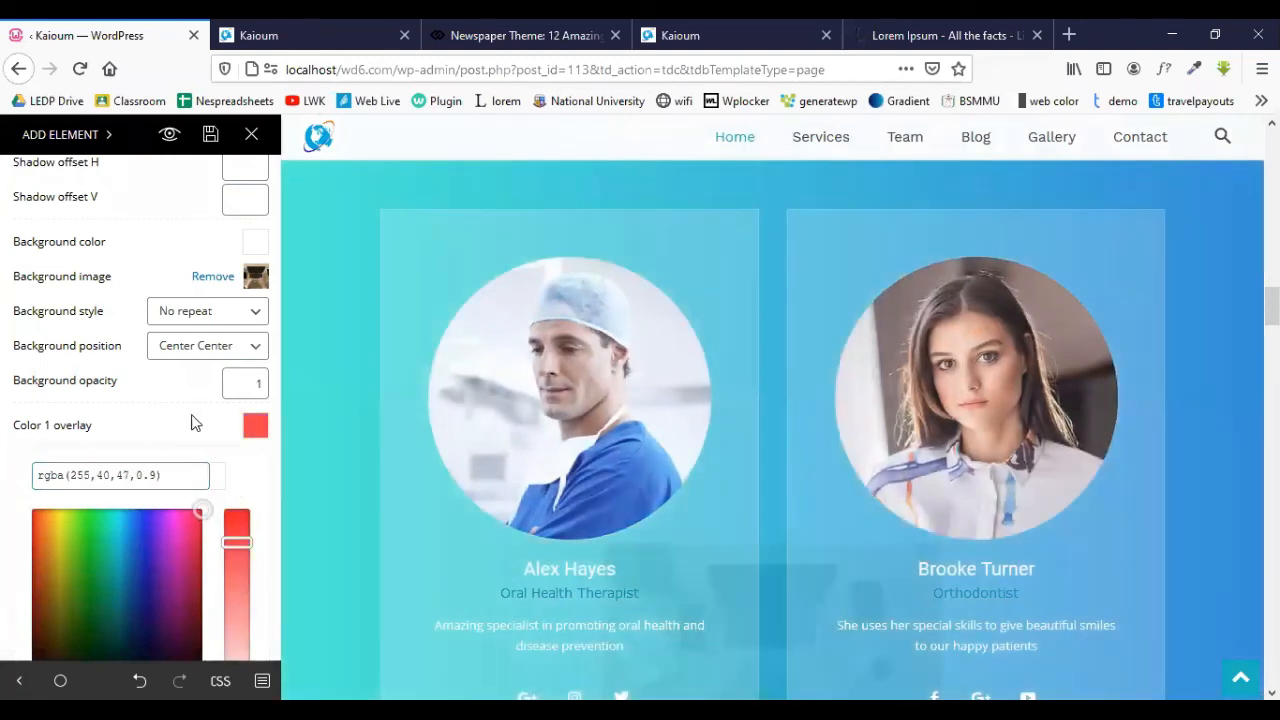
left_click(230, 467)
left_click(253, 463)
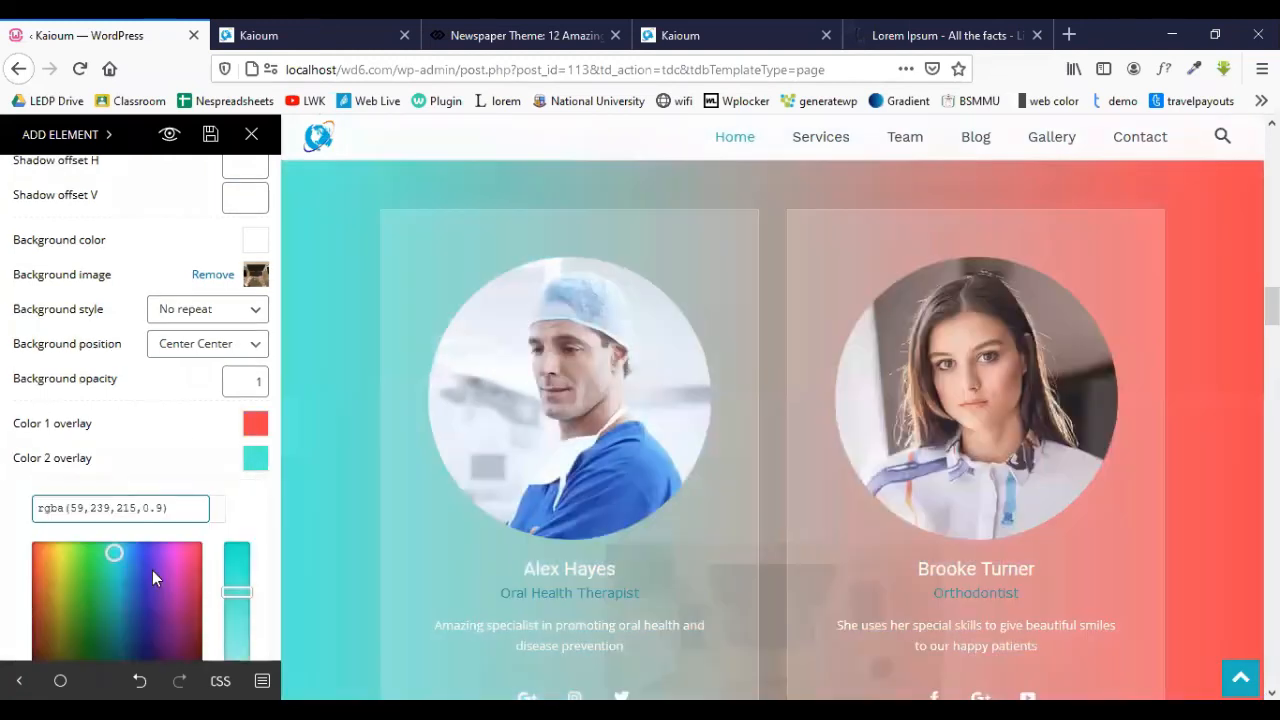
scroll(124, 435, "down", 3)
left_click(131, 423)
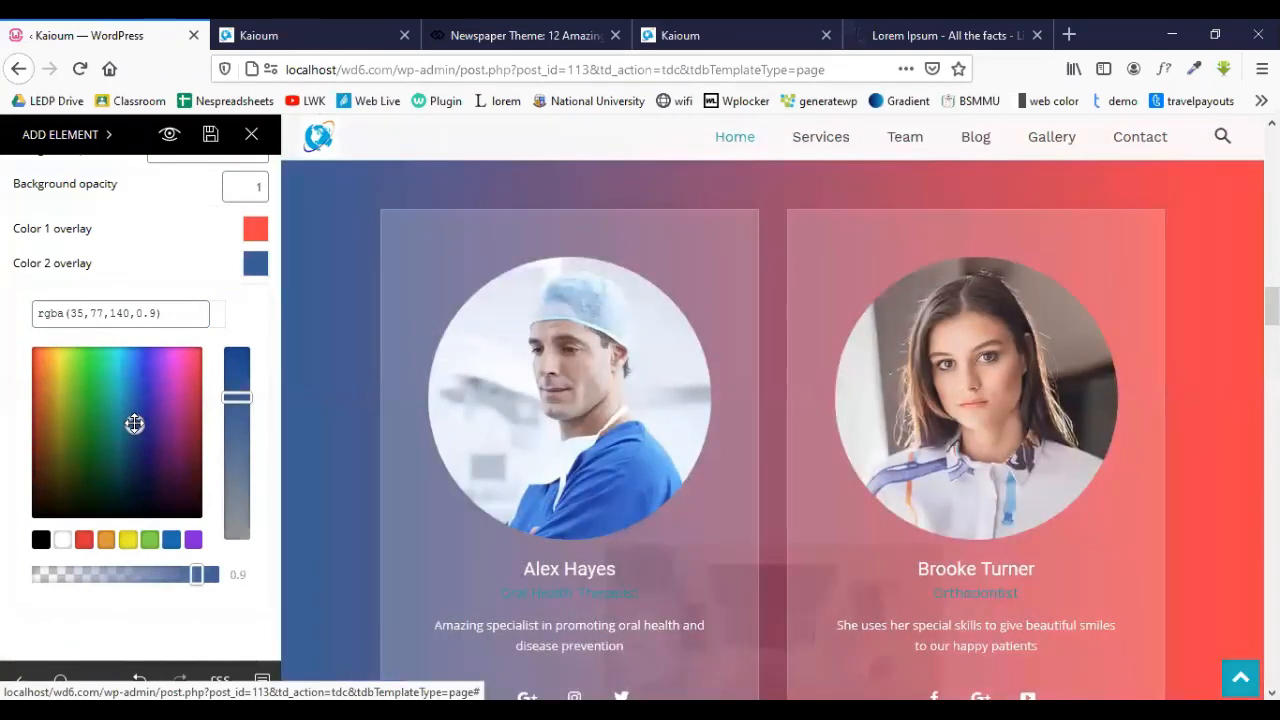
scroll(171, 286, "up", 3)
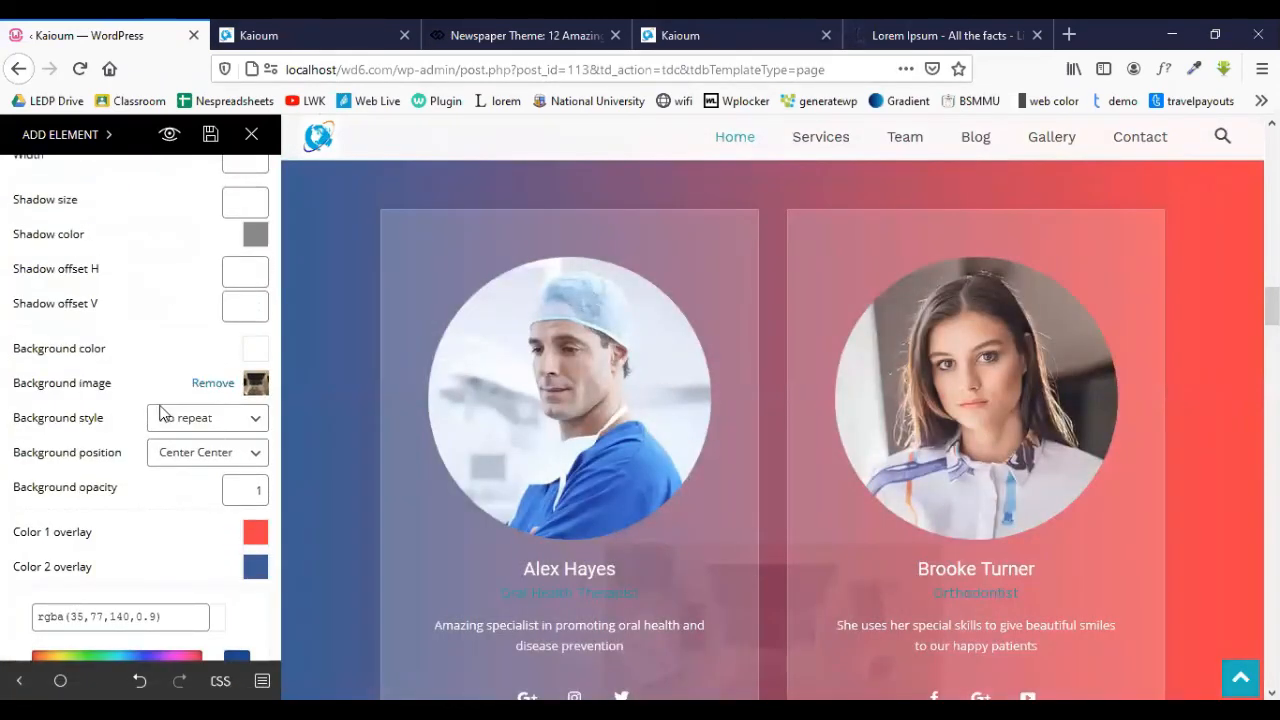
- Set the background style to Cover and the background opacity to .50
left_click(199, 427)
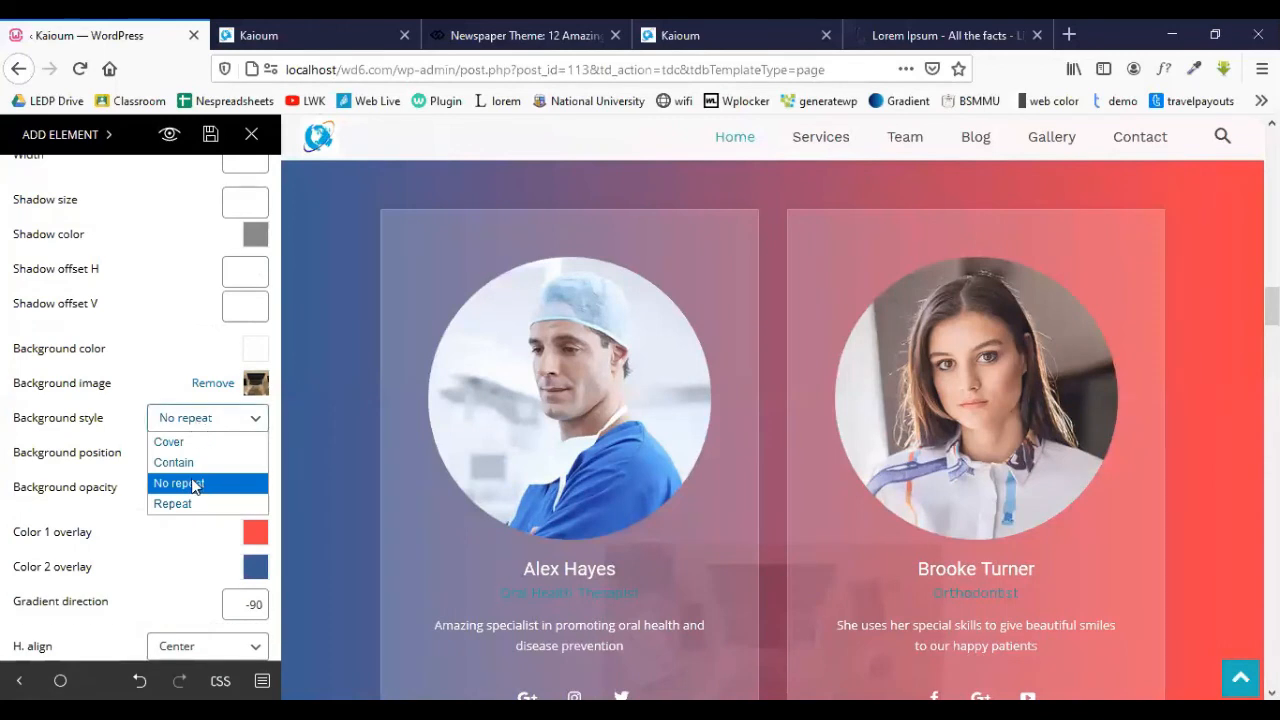
left_click(186, 441)
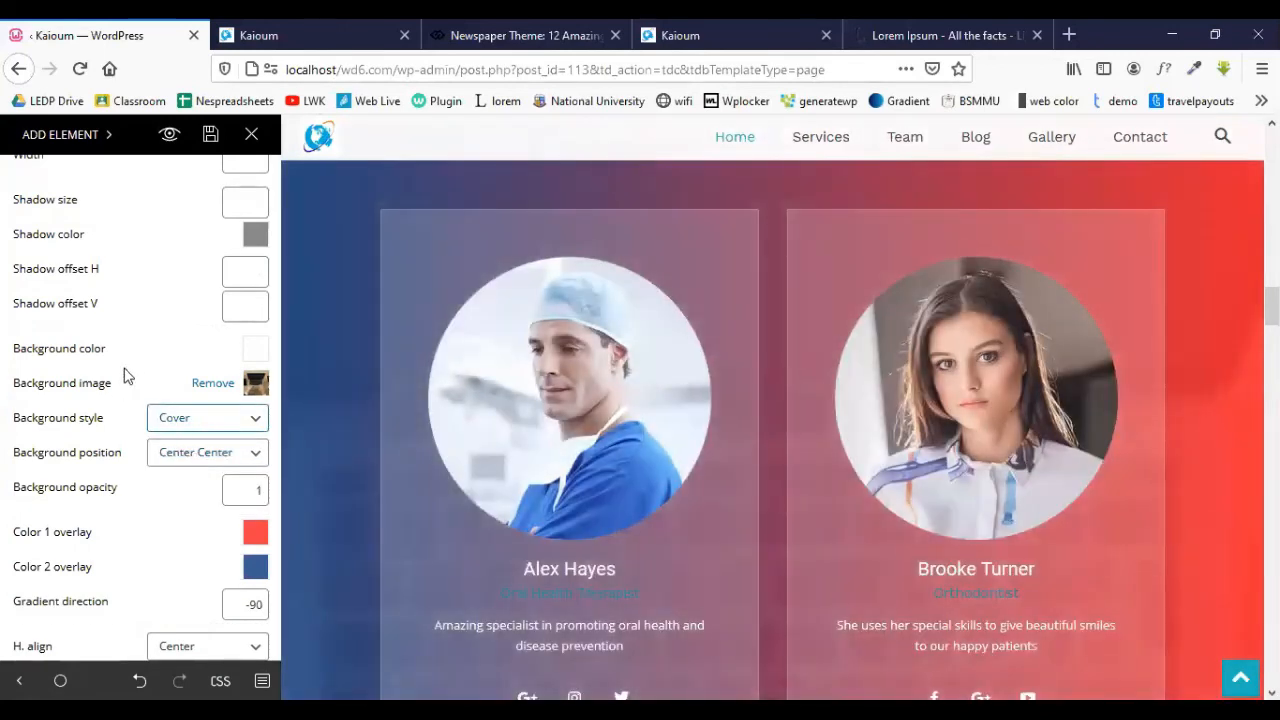
scroll(130, 374, "down", 3)
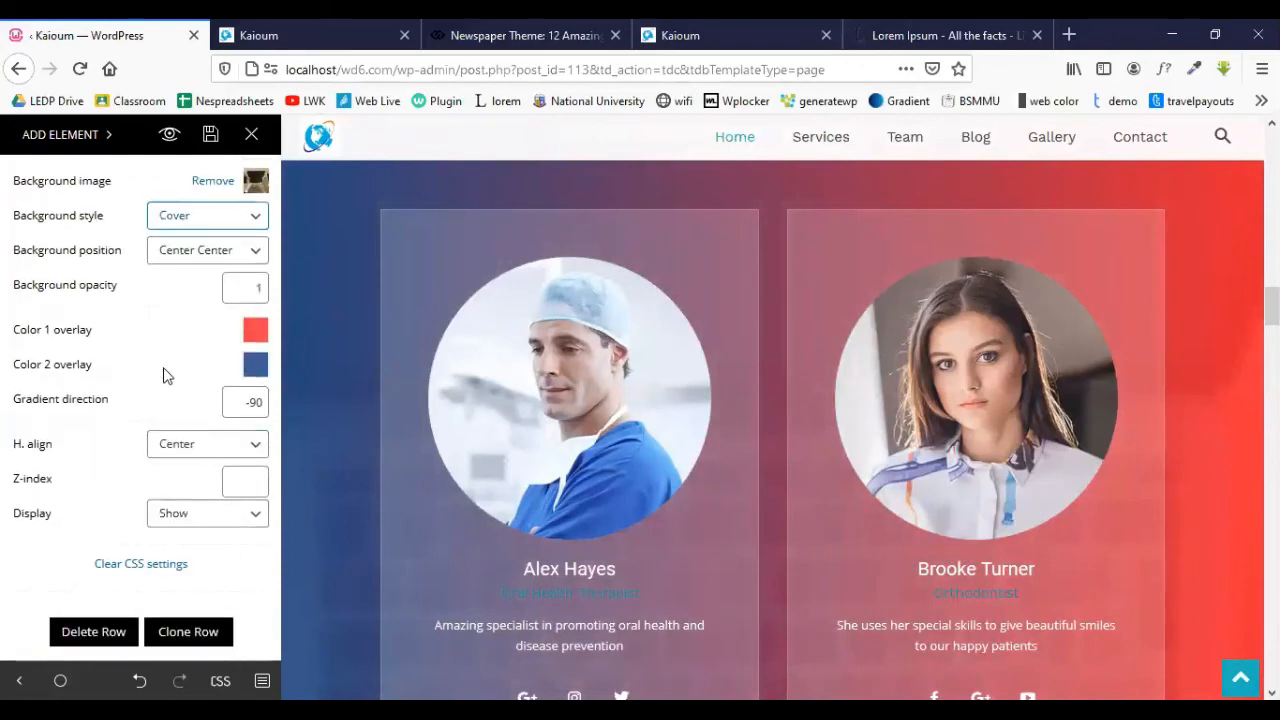
scroll(218, 390, "up", 2)
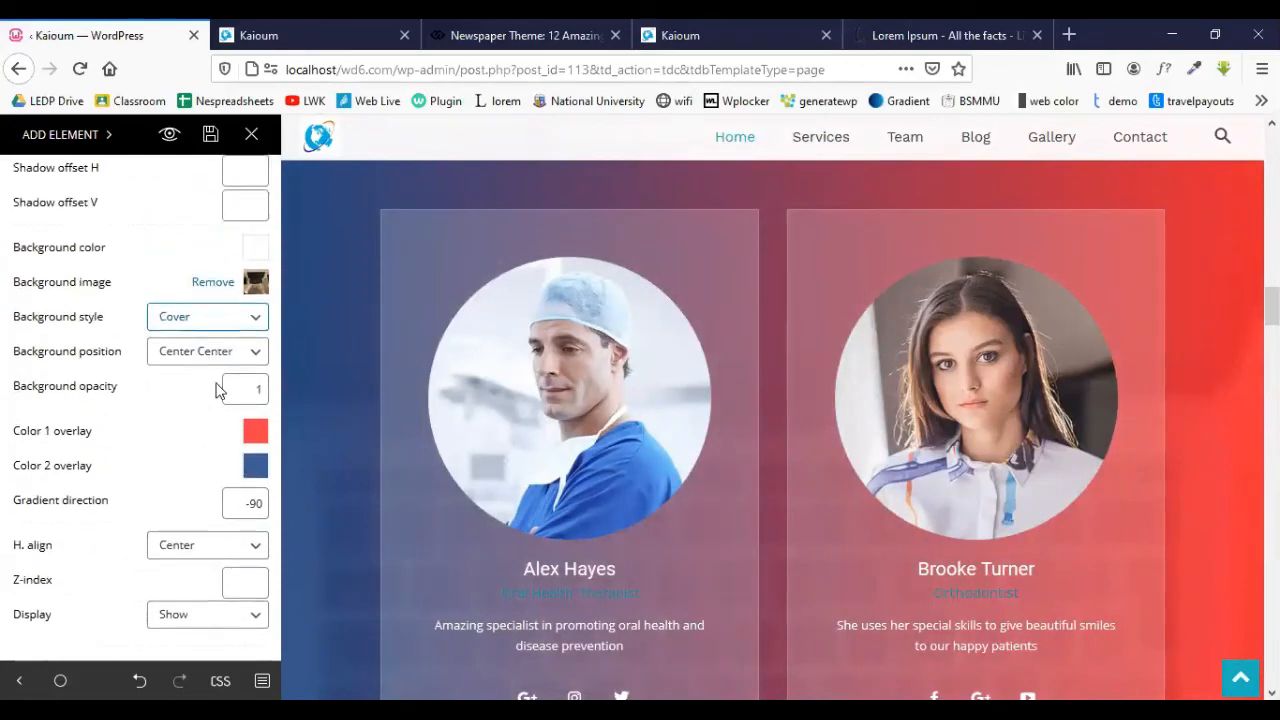
double_click(259, 392)
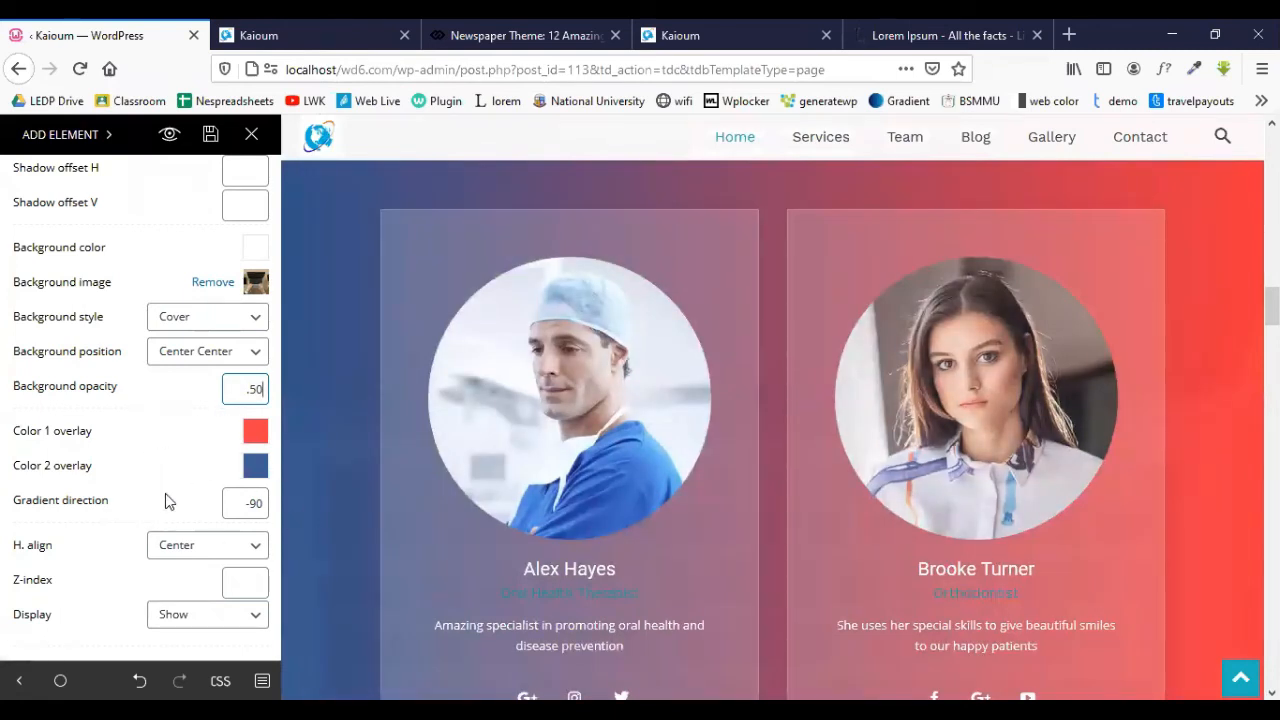
scroll(166, 494, "down", 2)
scroll(125, 469, "up", 1)
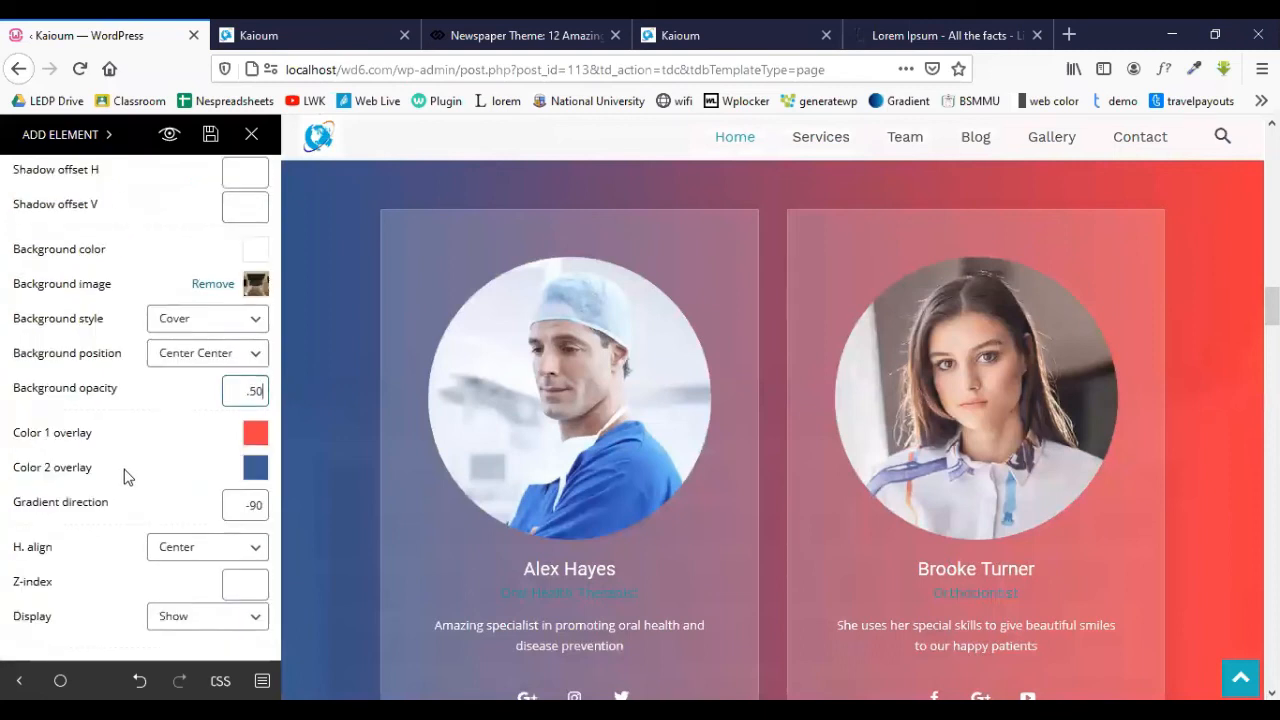
scroll(150, 465, "up", 3)
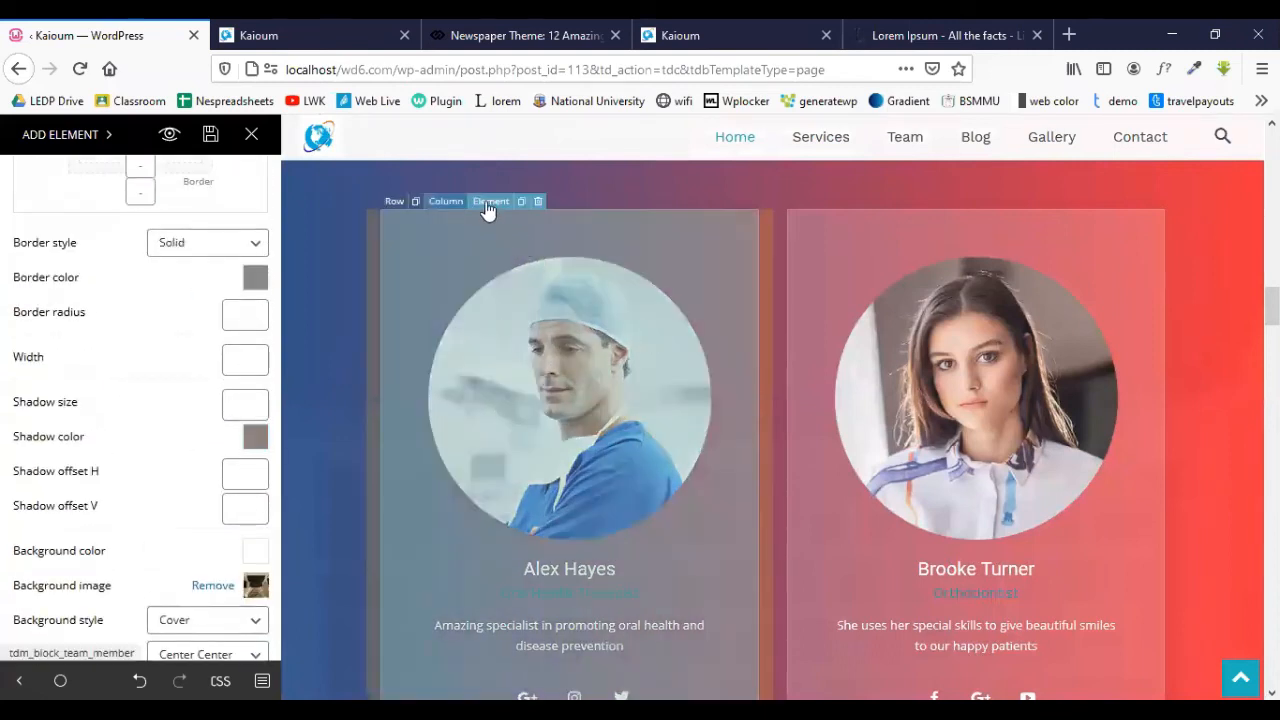
left_click(491, 207)
- Replace the first team member's name and change the job title to CEO
scroll(480, 408, "down", 2)
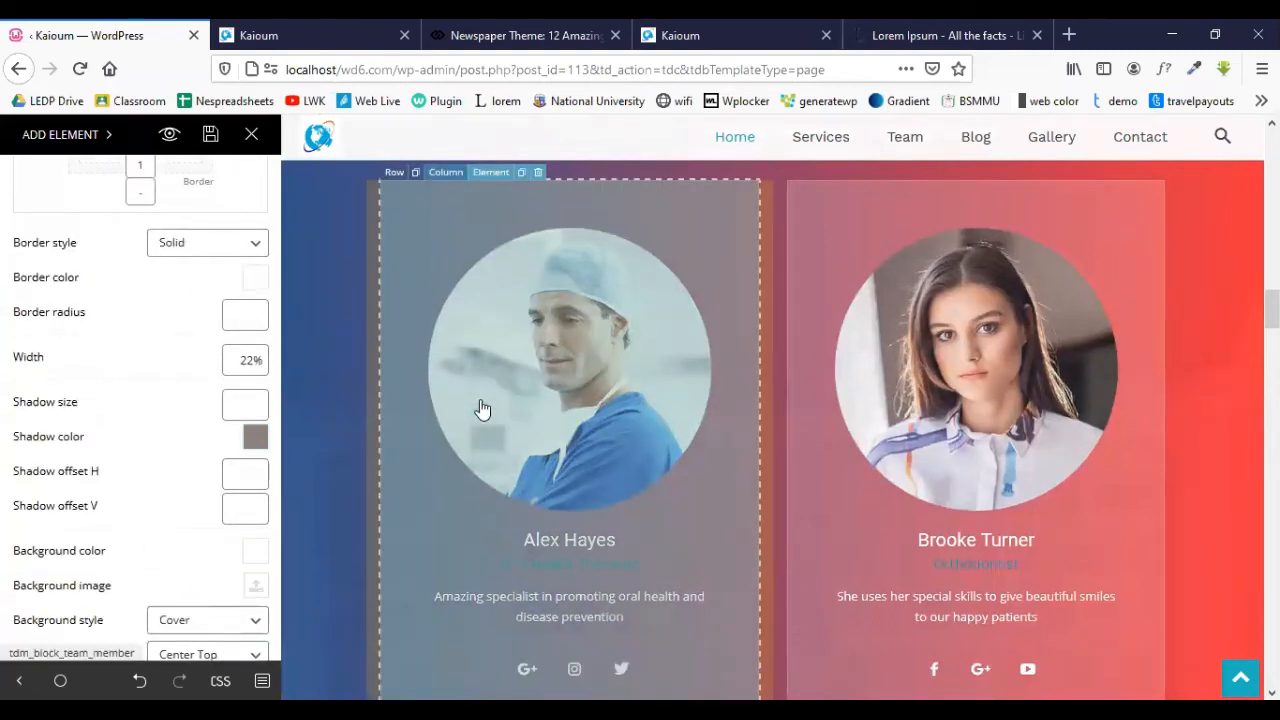
scroll(170, 277, "up", 3)
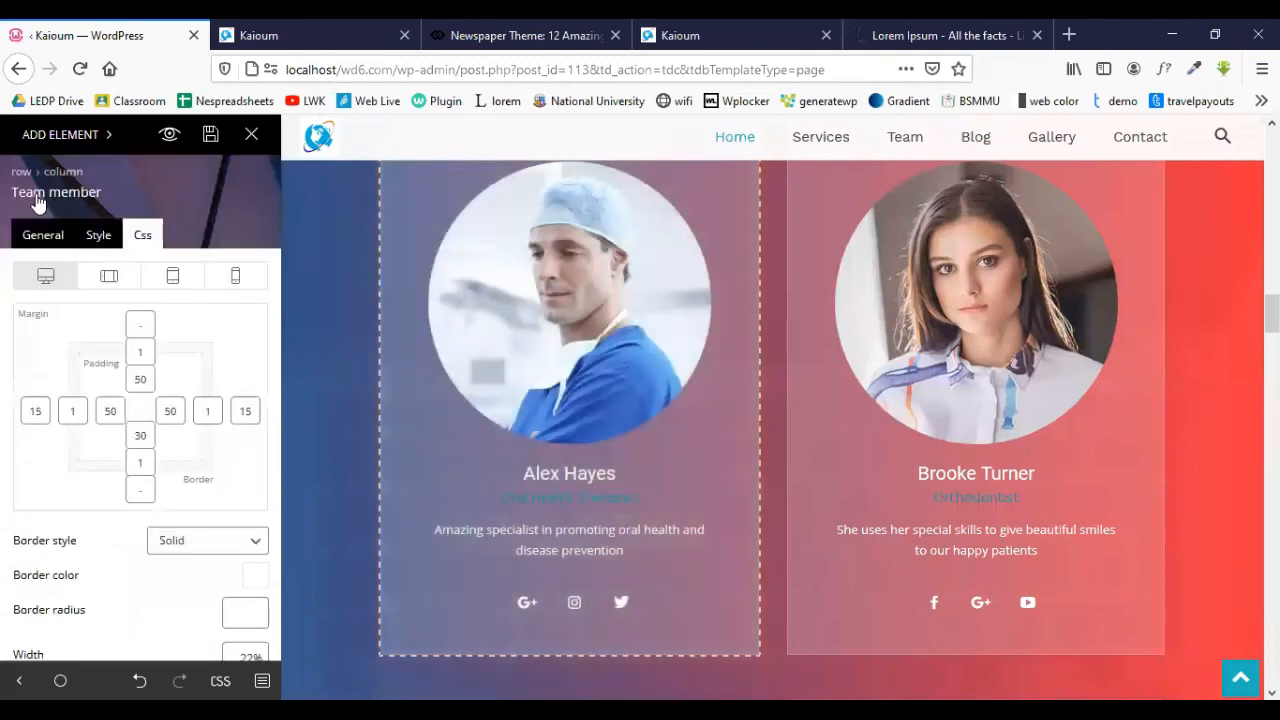
left_click(45, 233)
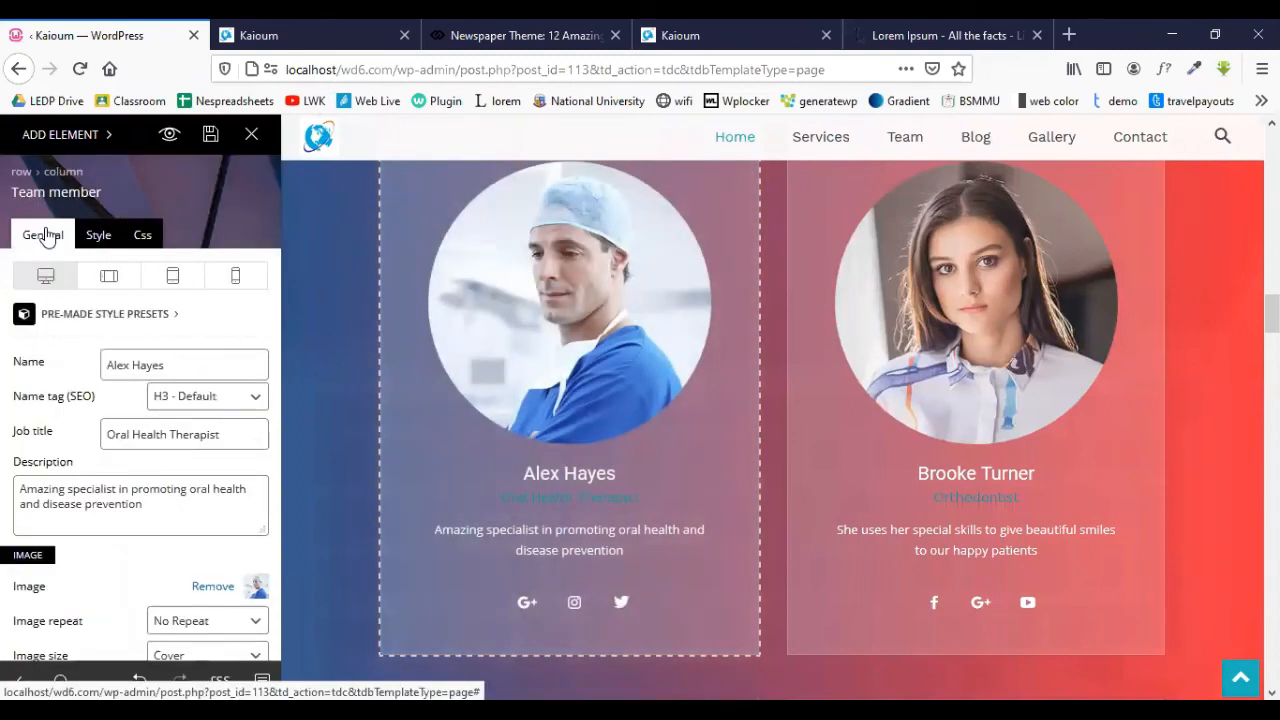
left_click_drag(187, 367, 77, 373)
type("Rohim")
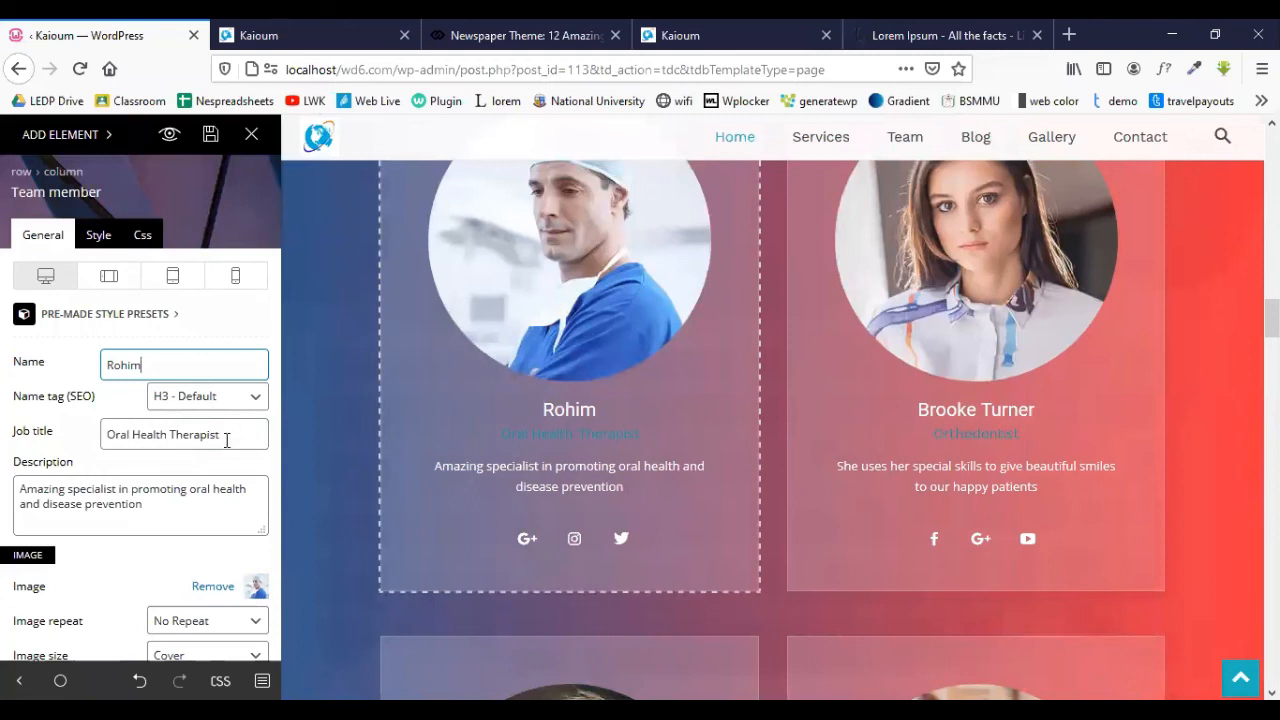
left_click_drag(227, 440, 84, 450)
type("CEO")
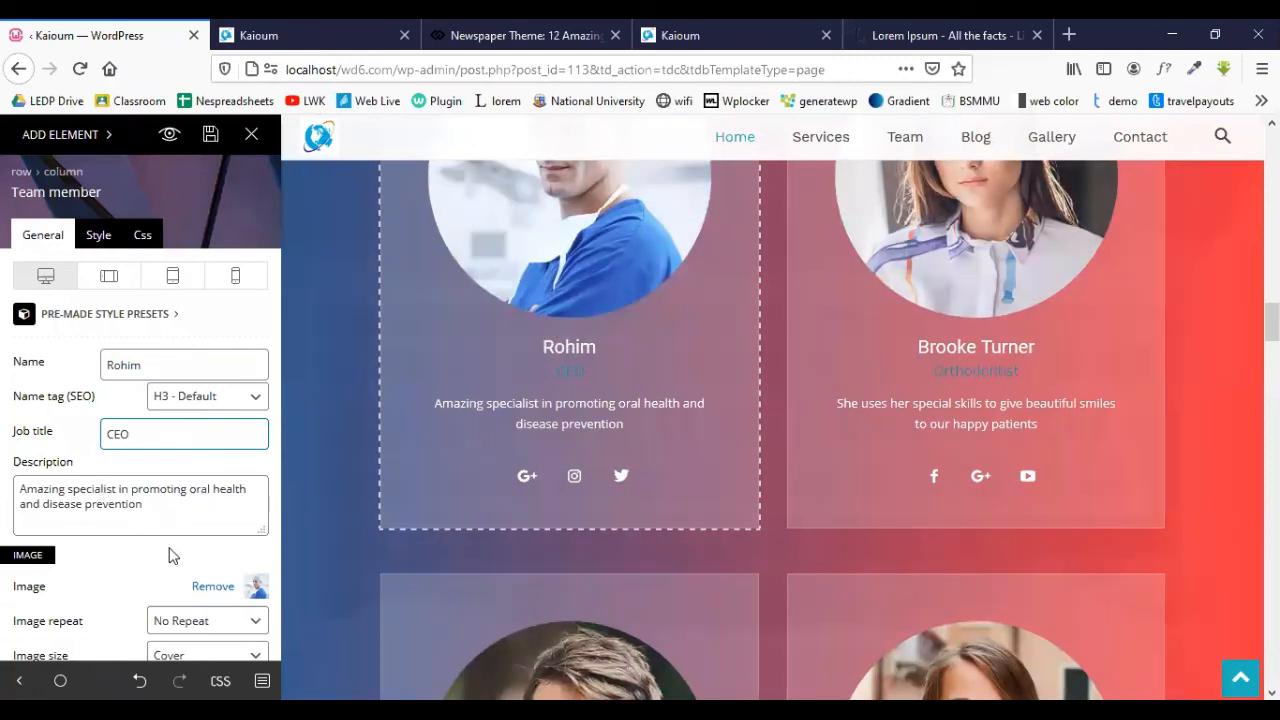
scroll(169, 556, "down", 2)
- Upload 11.jpg and insert it as the team card's photo
left_click(253, 478)
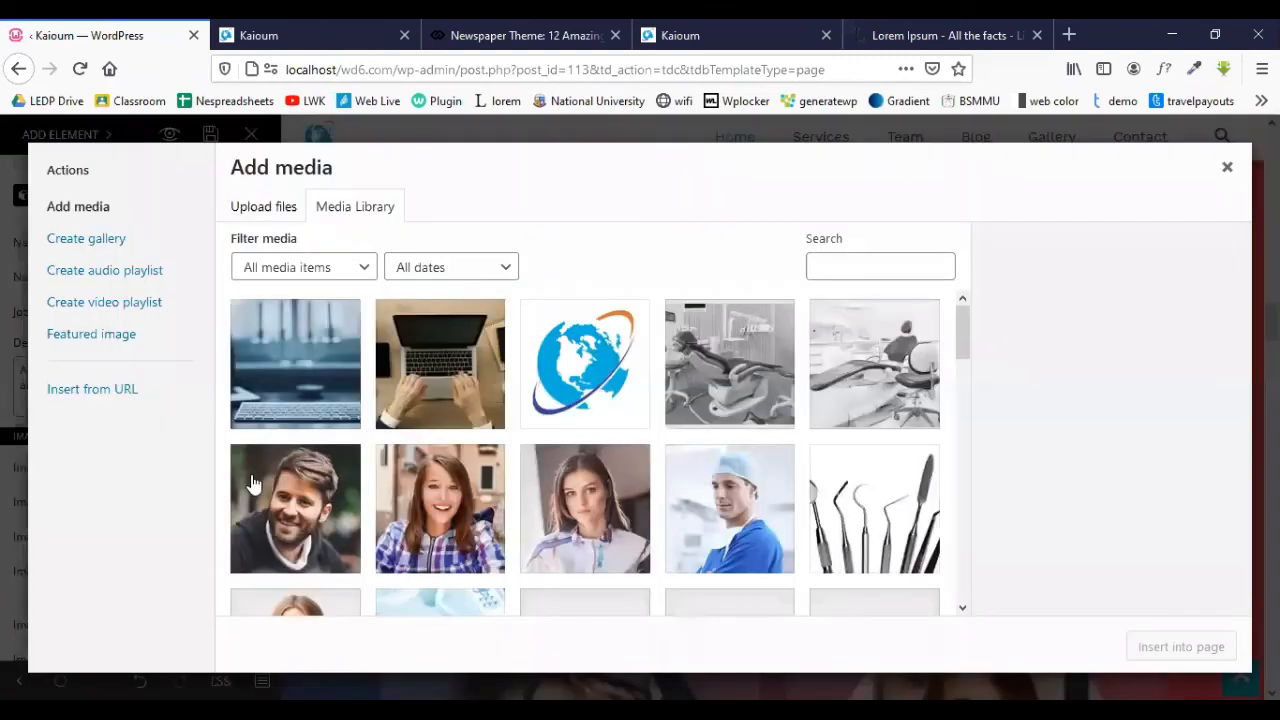
left_click(268, 212)
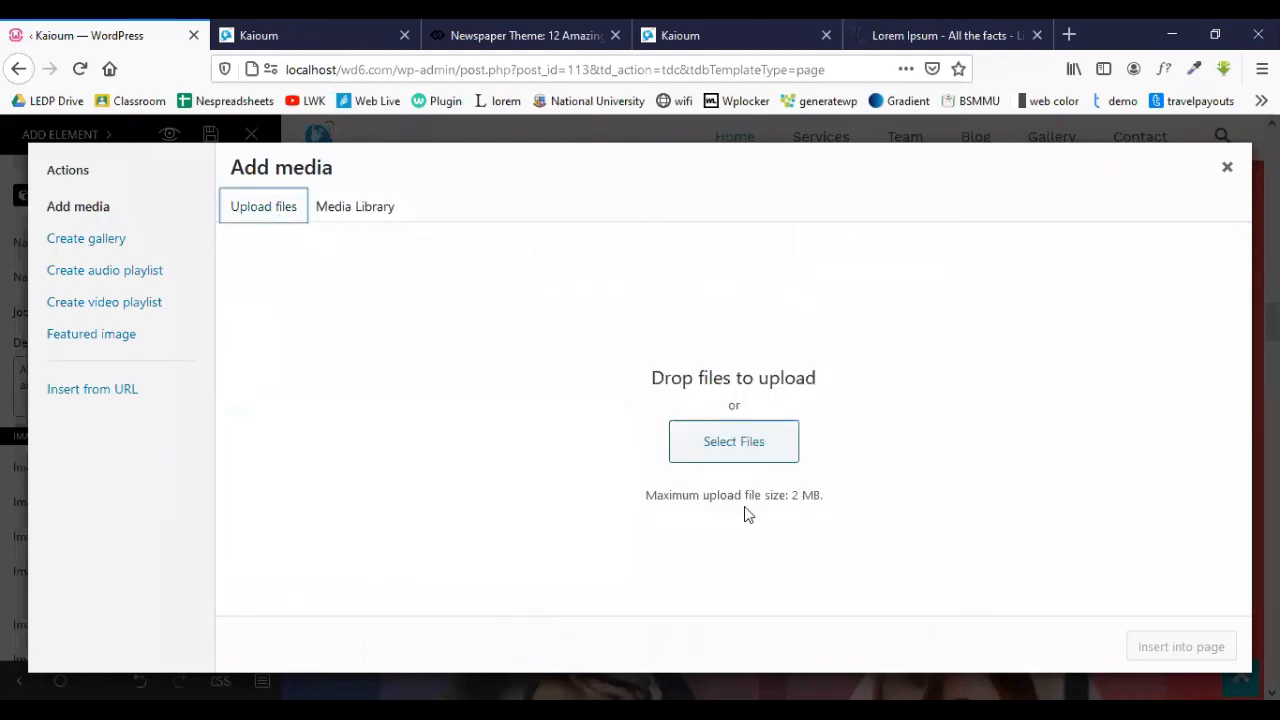
left_click(746, 440)
left_click(400, 160)
left_click(1140, 672)
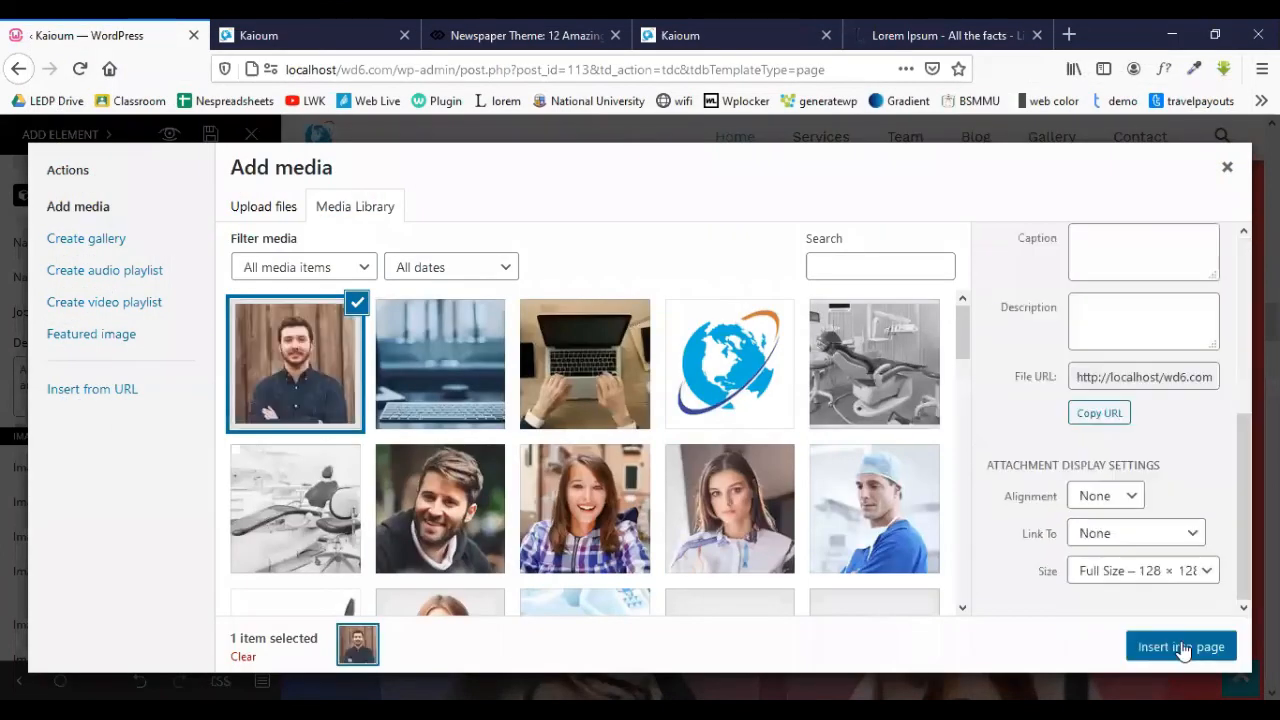
left_click(1185, 648)
scroll(1153, 462, "up", 1)
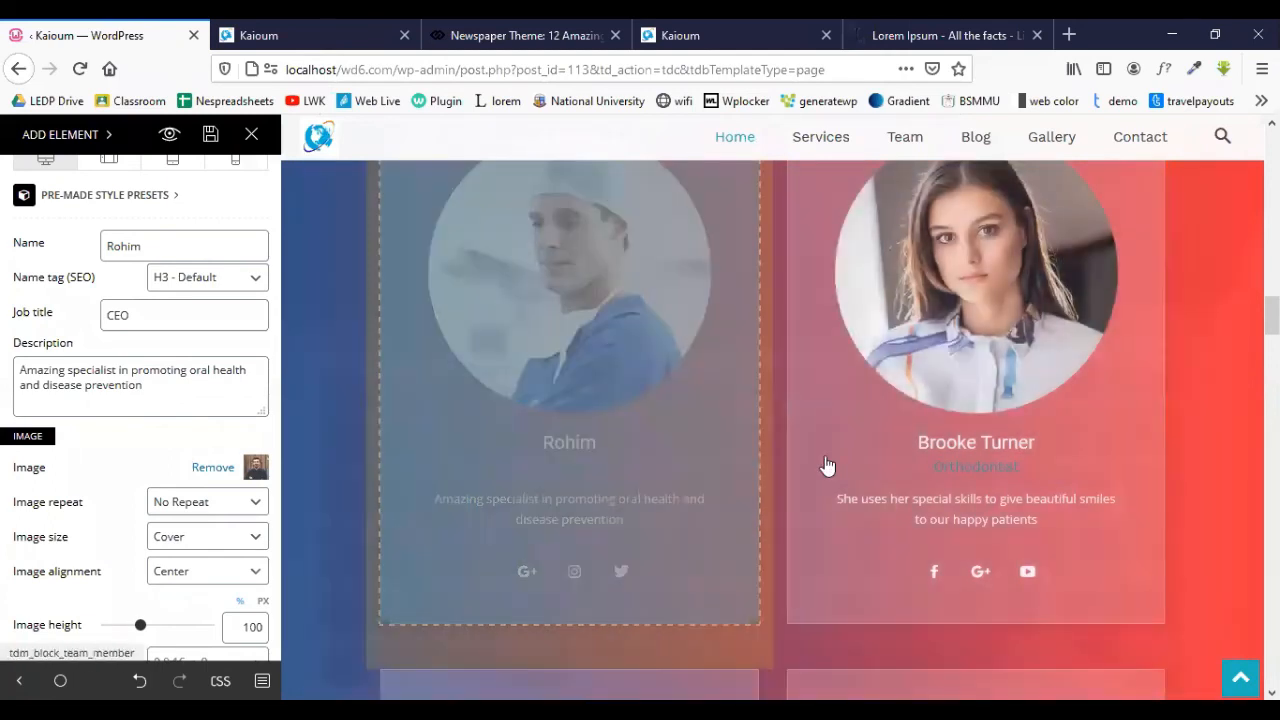
- Pick paul.jpg from the media library as the first testimonial's image
scroll(829, 466, "down", 1)
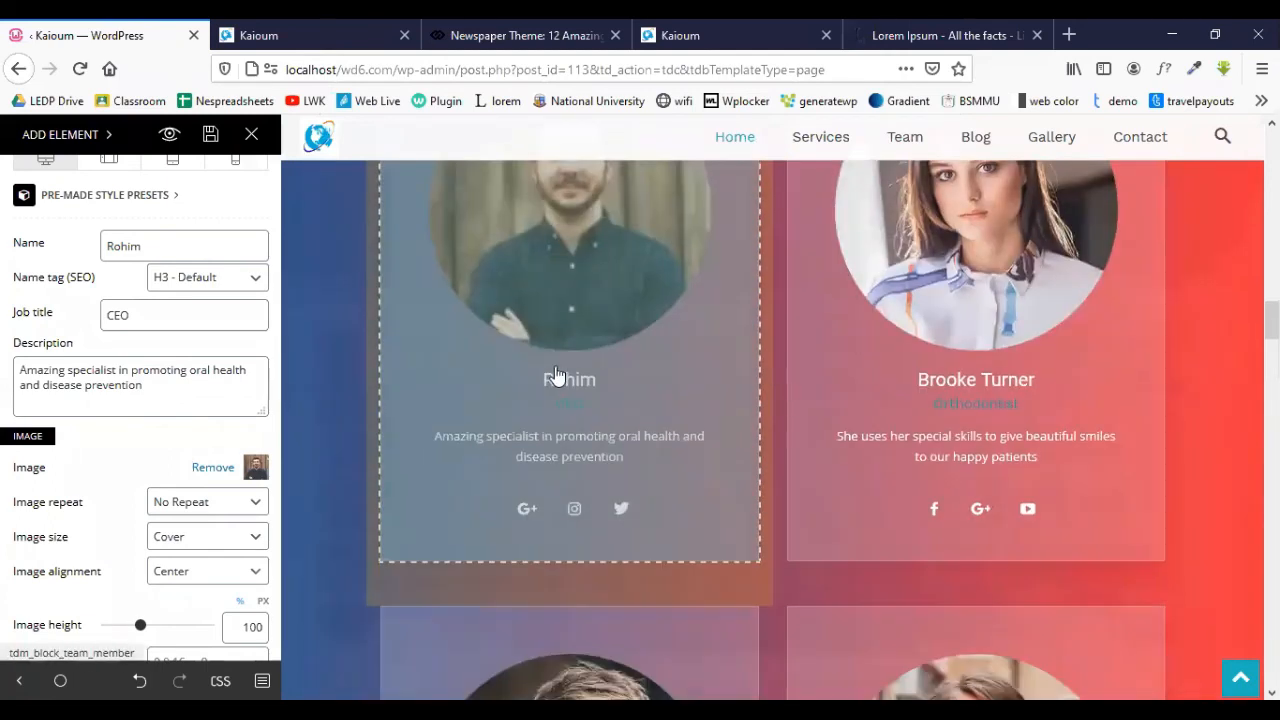
scroll(530, 350, "up", 1)
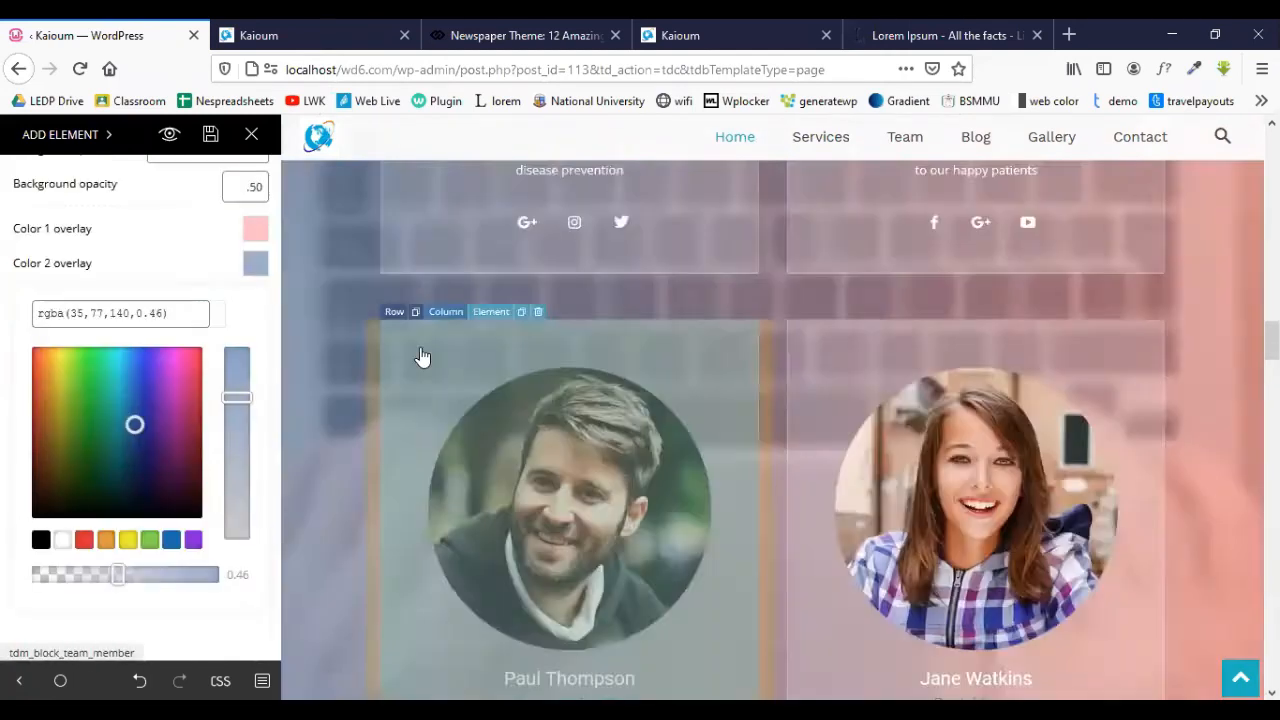
scroll(423, 357, "down", 8)
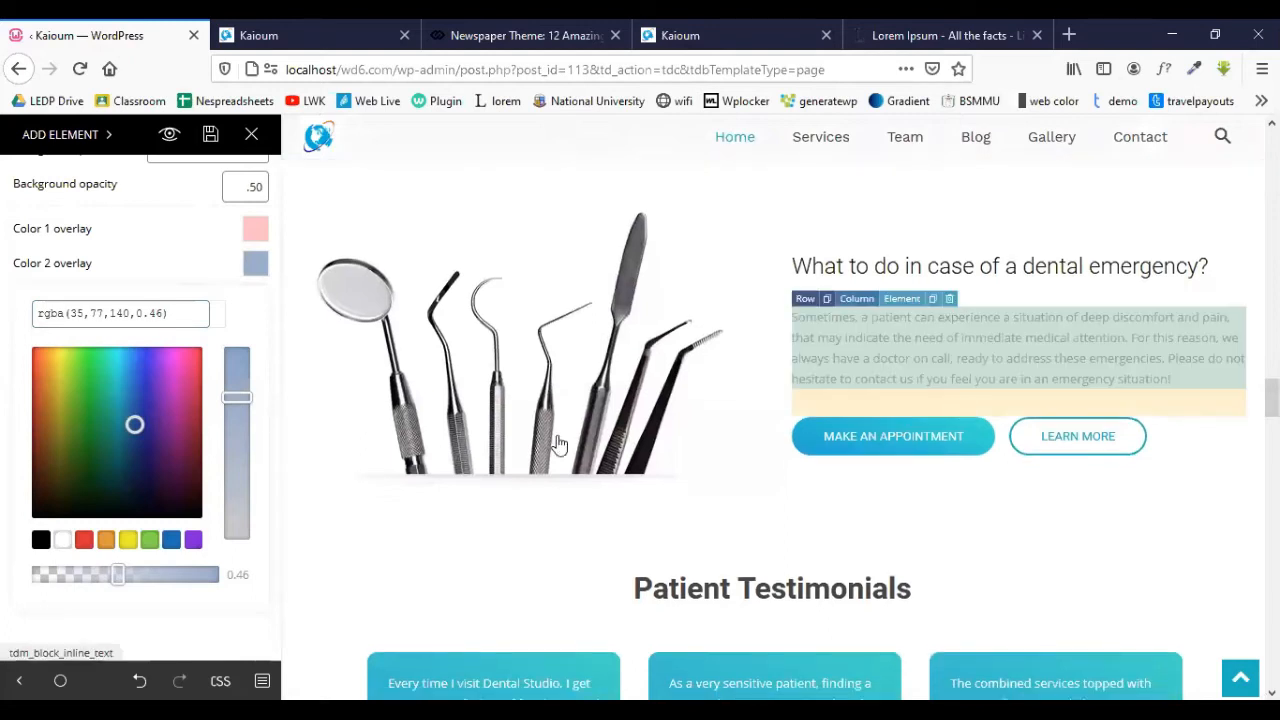
scroll(559, 444, "down", 2)
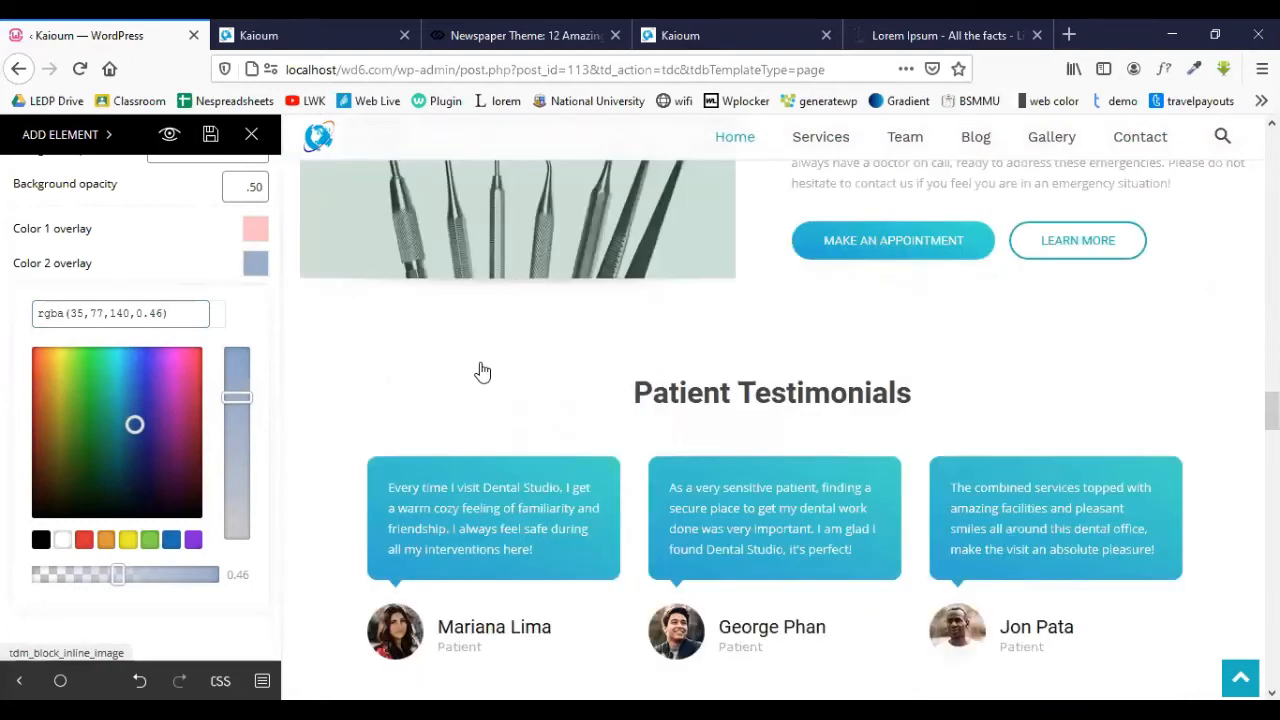
scroll(482, 372, "down", 2)
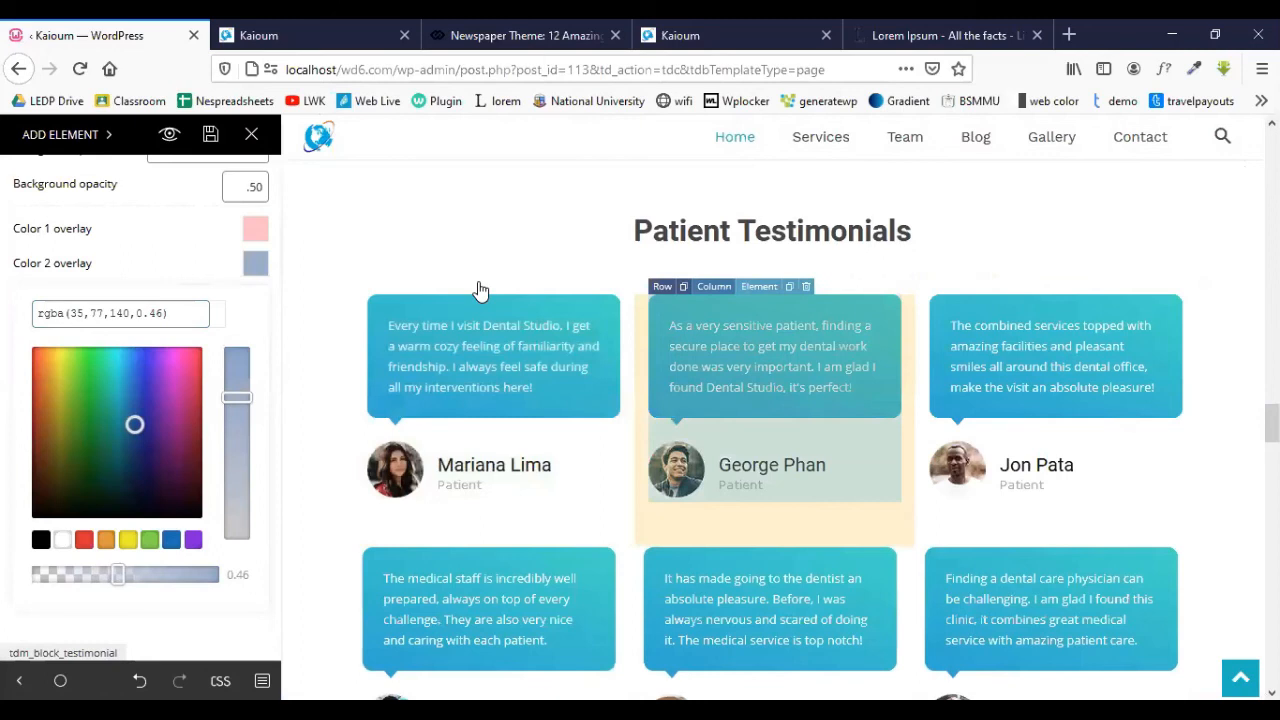
left_click(480, 288)
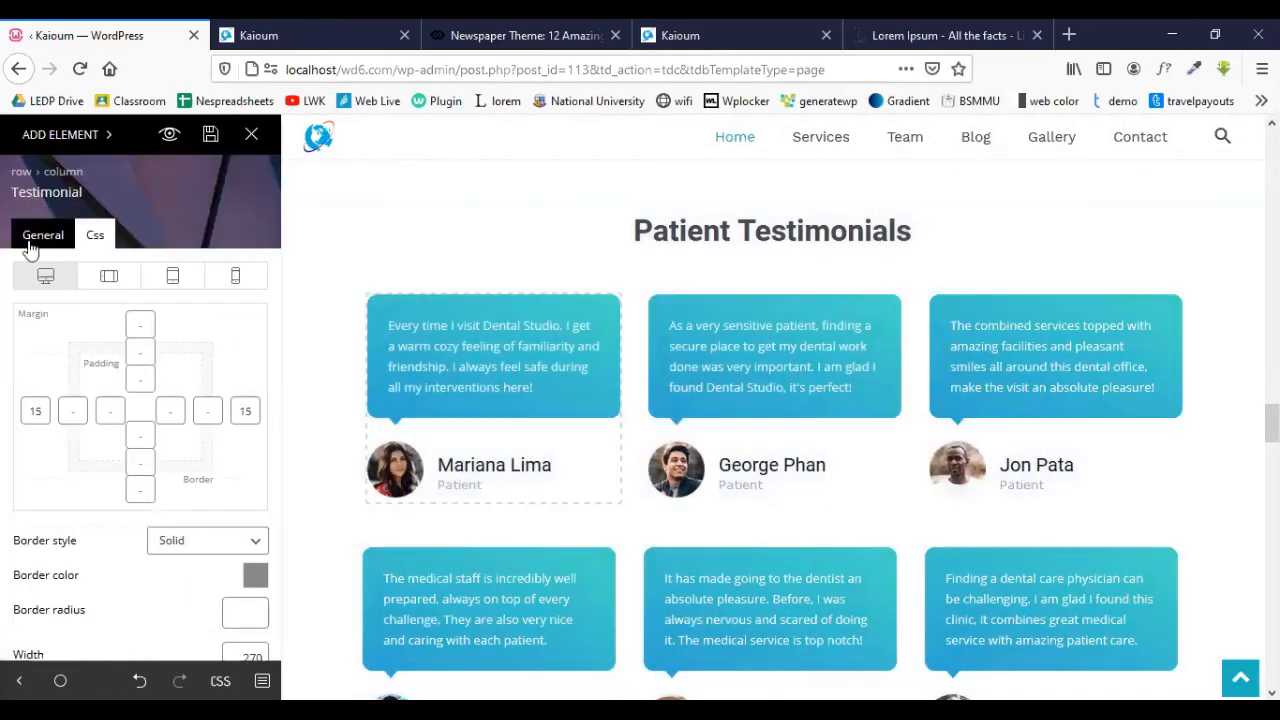
left_click(31, 243)
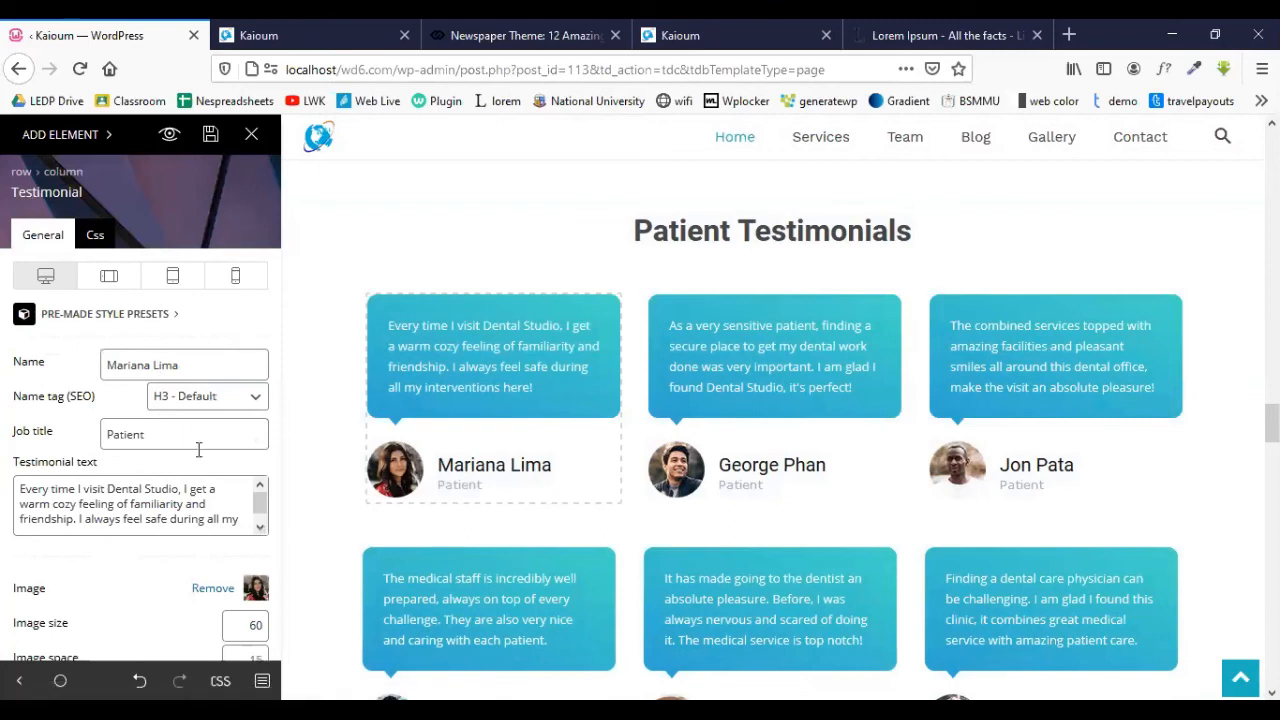
scroll(257, 400, "down", 2)
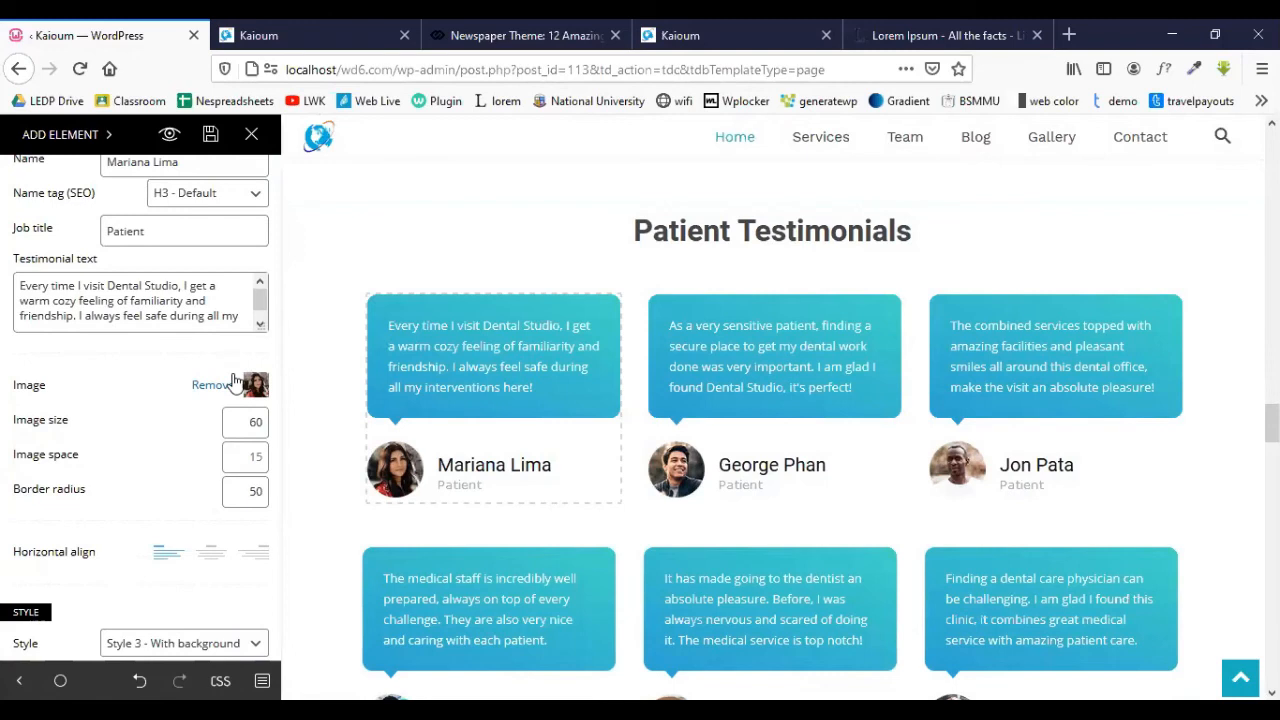
scroll(233, 383, "up", 1)
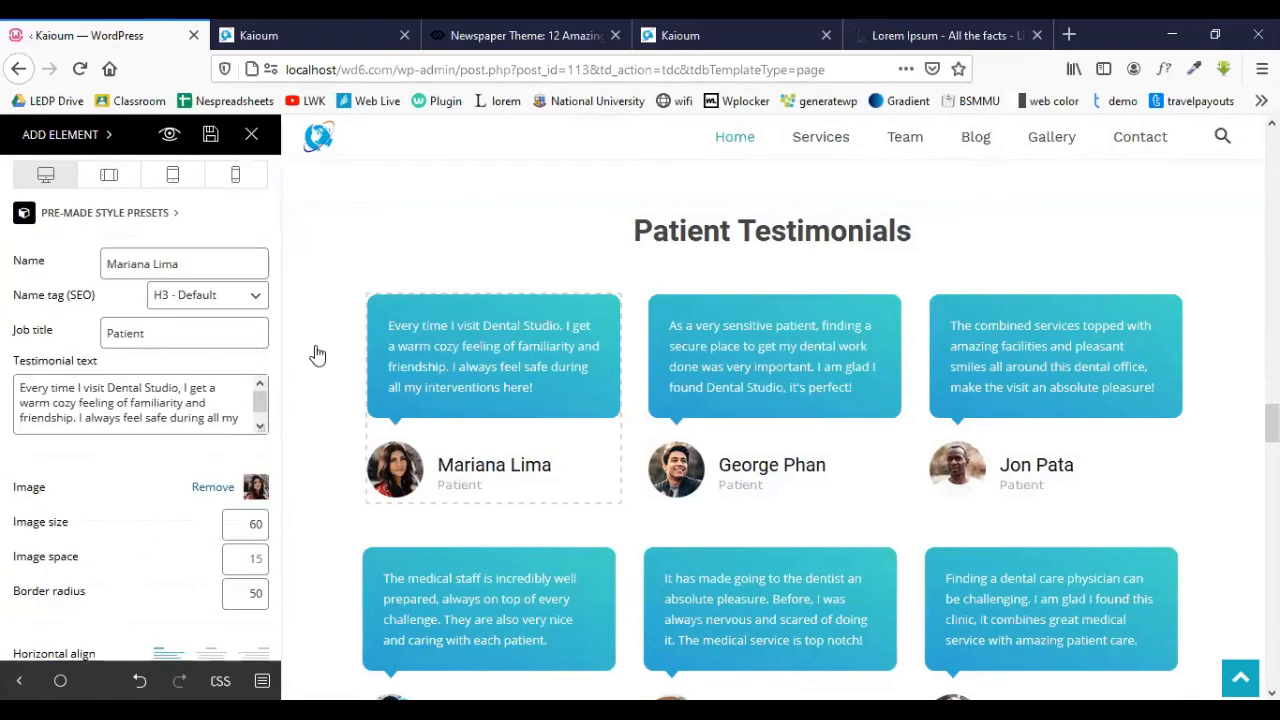
left_click(256, 487)
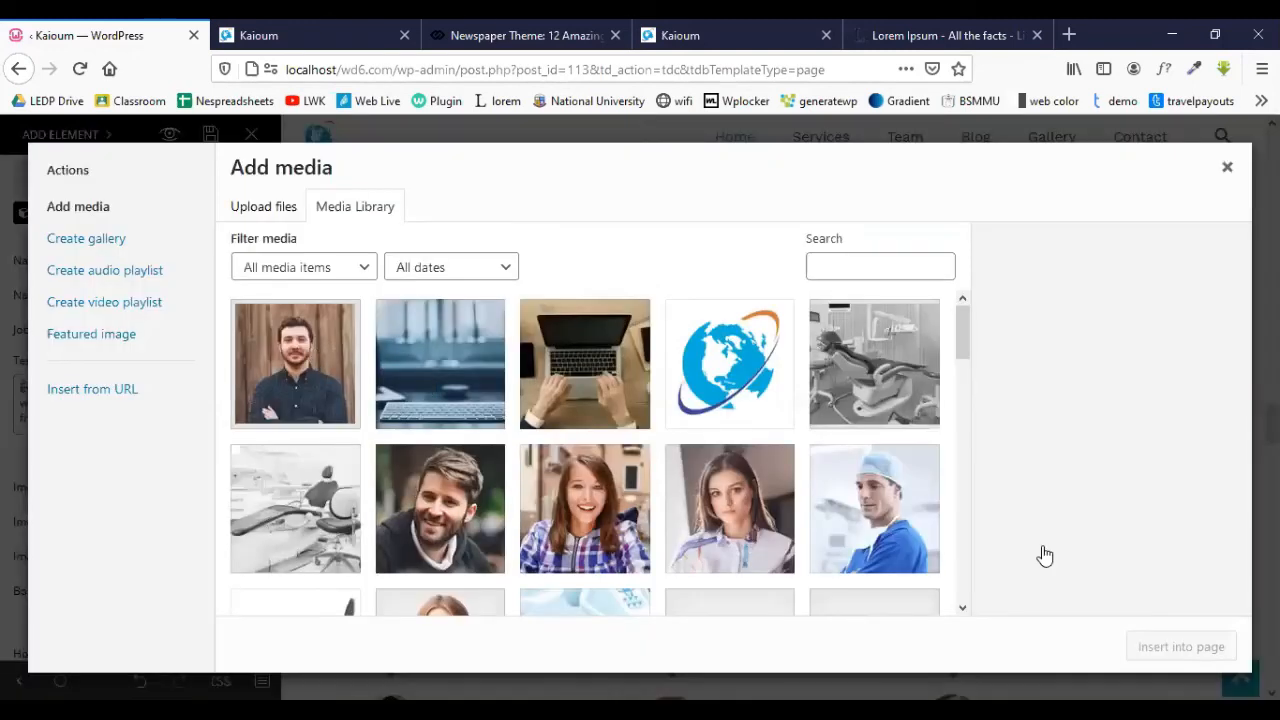
left_click(445, 505)
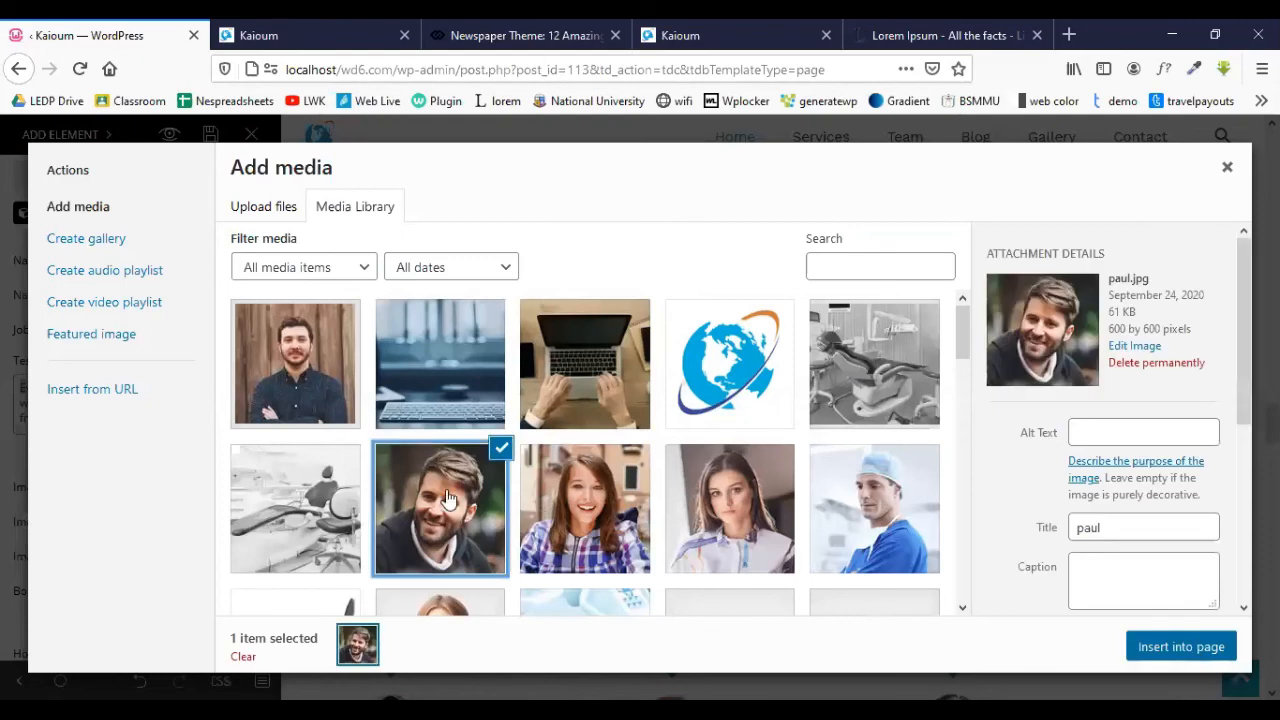
key("Escape")
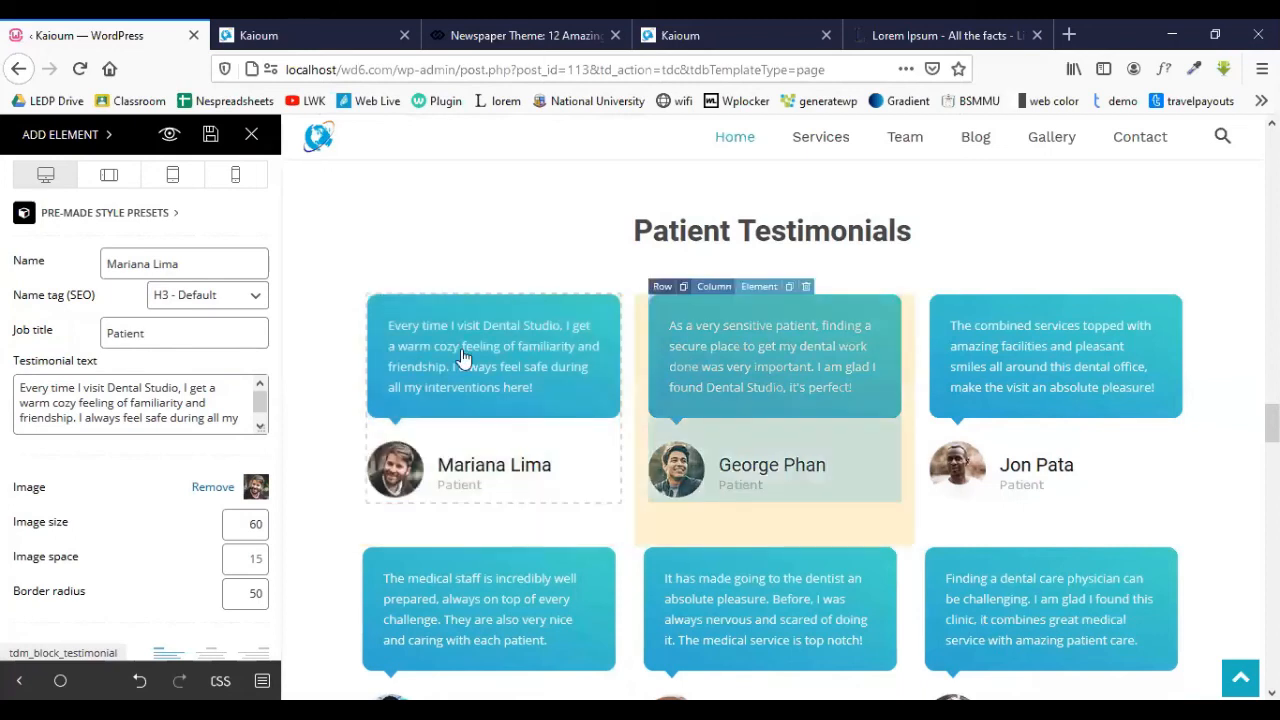
scroll(600, 365, "down", 4)
- Load the Latest Blog Posts Block 11 module's settings in the sidebar
scroll(640, 340, "down", 2)
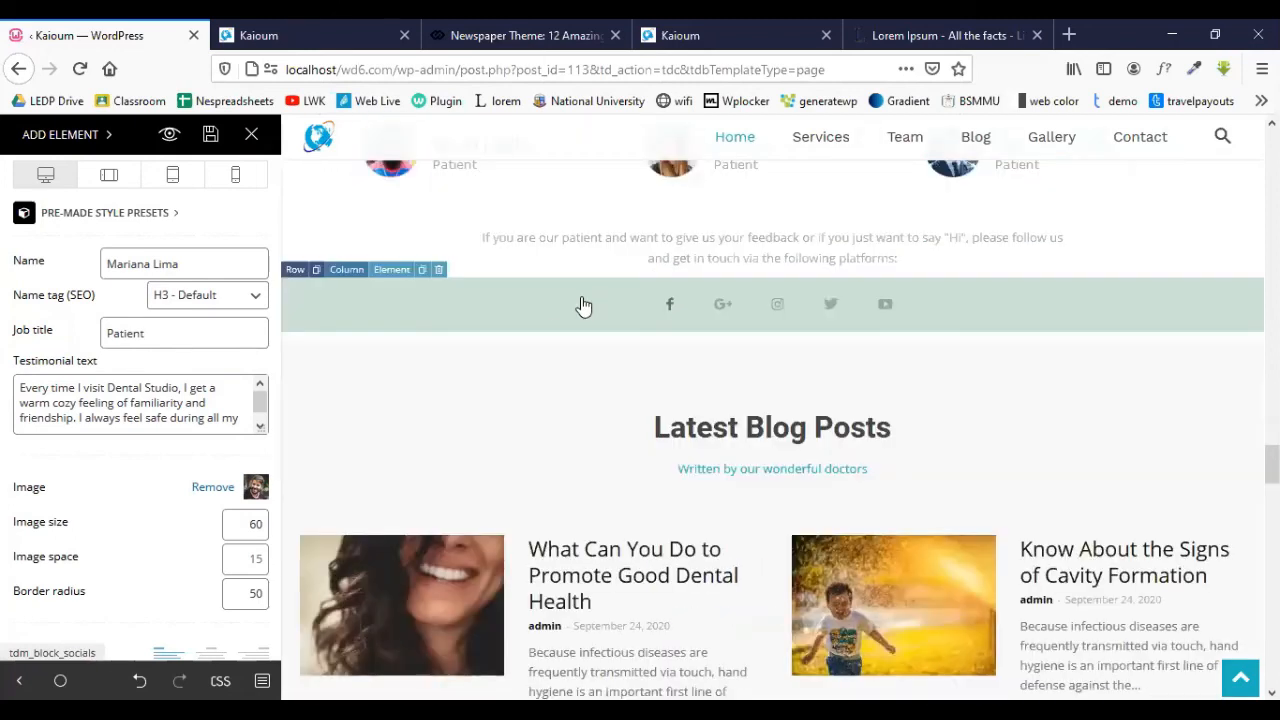
left_click(583, 305)
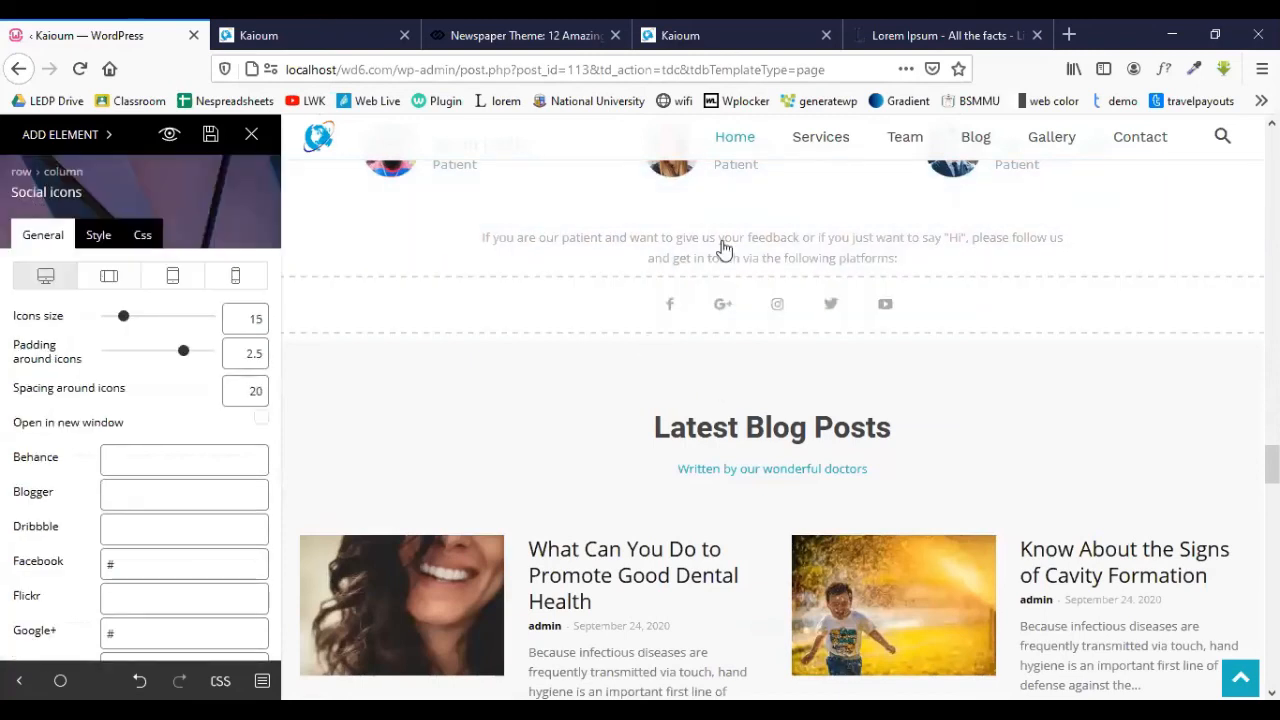
scroll(720, 252, "down", 2)
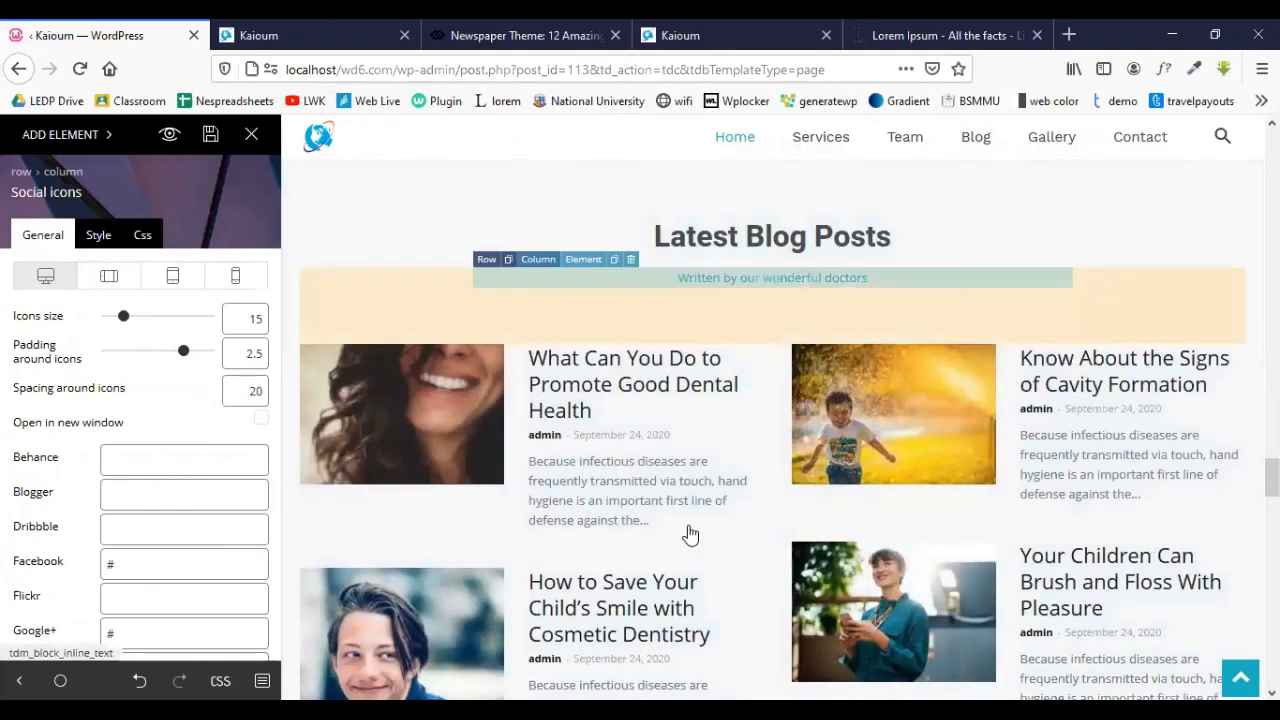
scroll(671, 517, "down", 4)
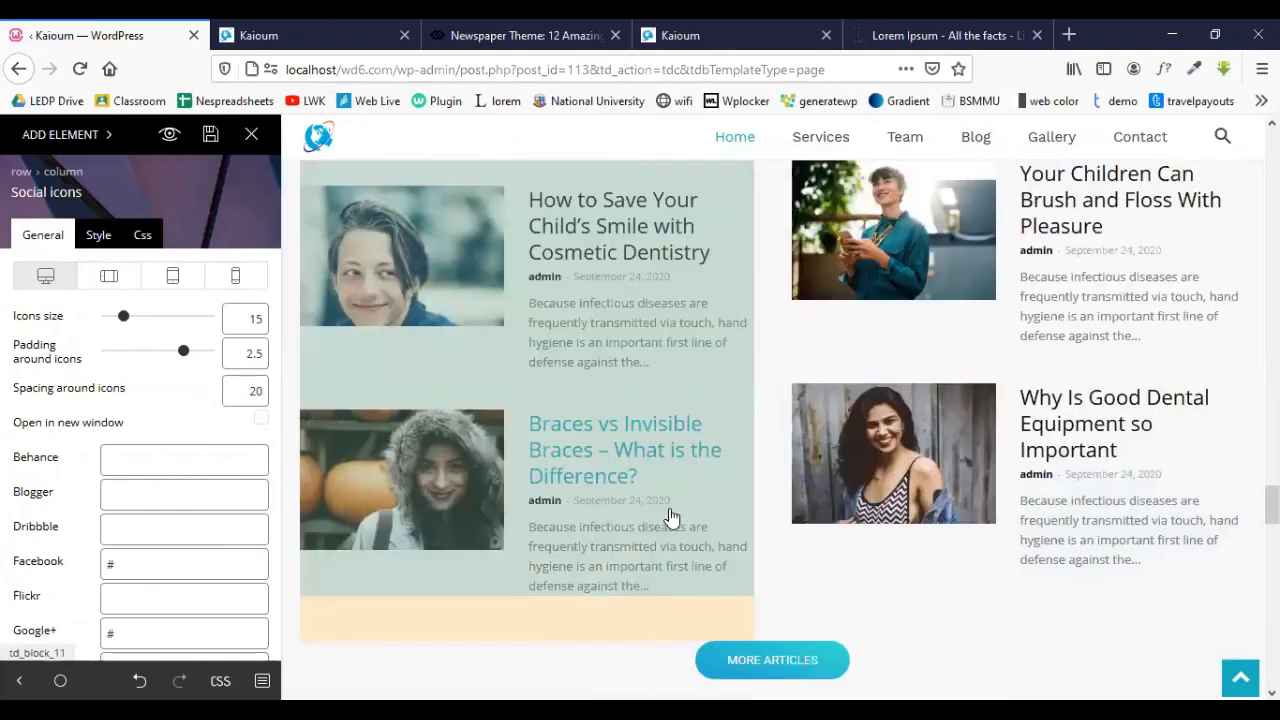
scroll(671, 517, "up", 1)
scroll(691, 294, "up", 3)
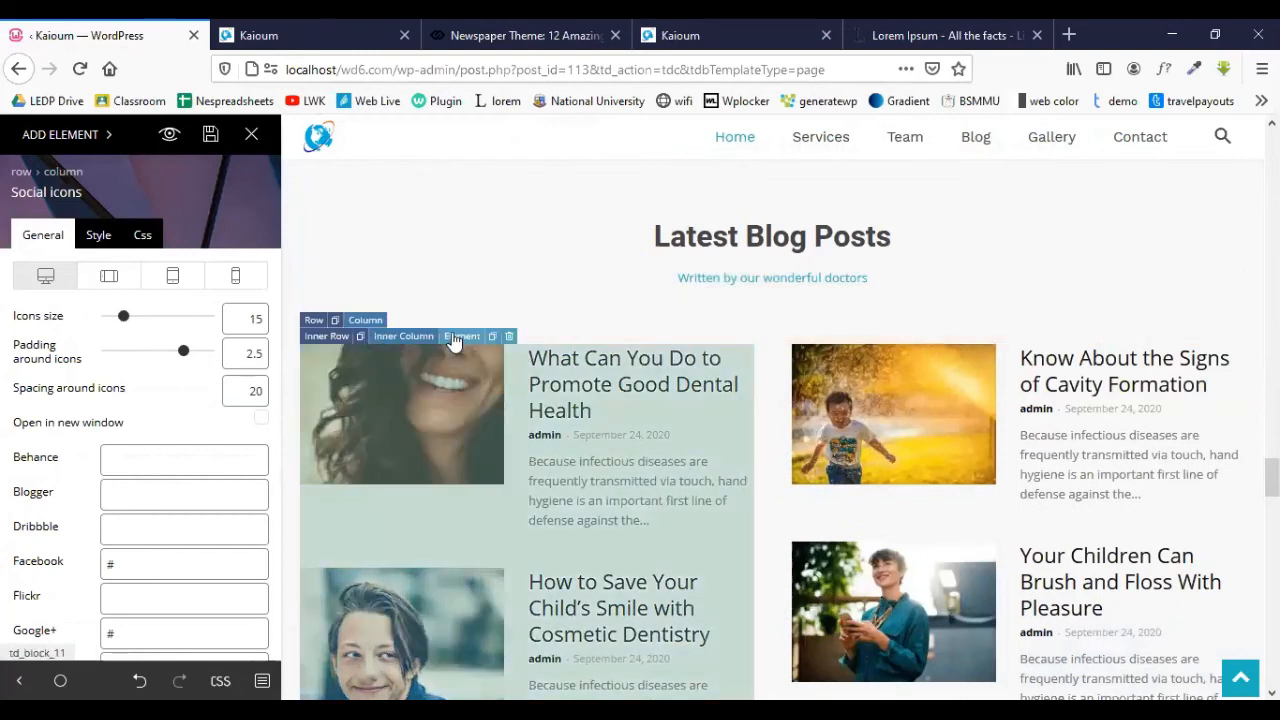
left_click(453, 341)
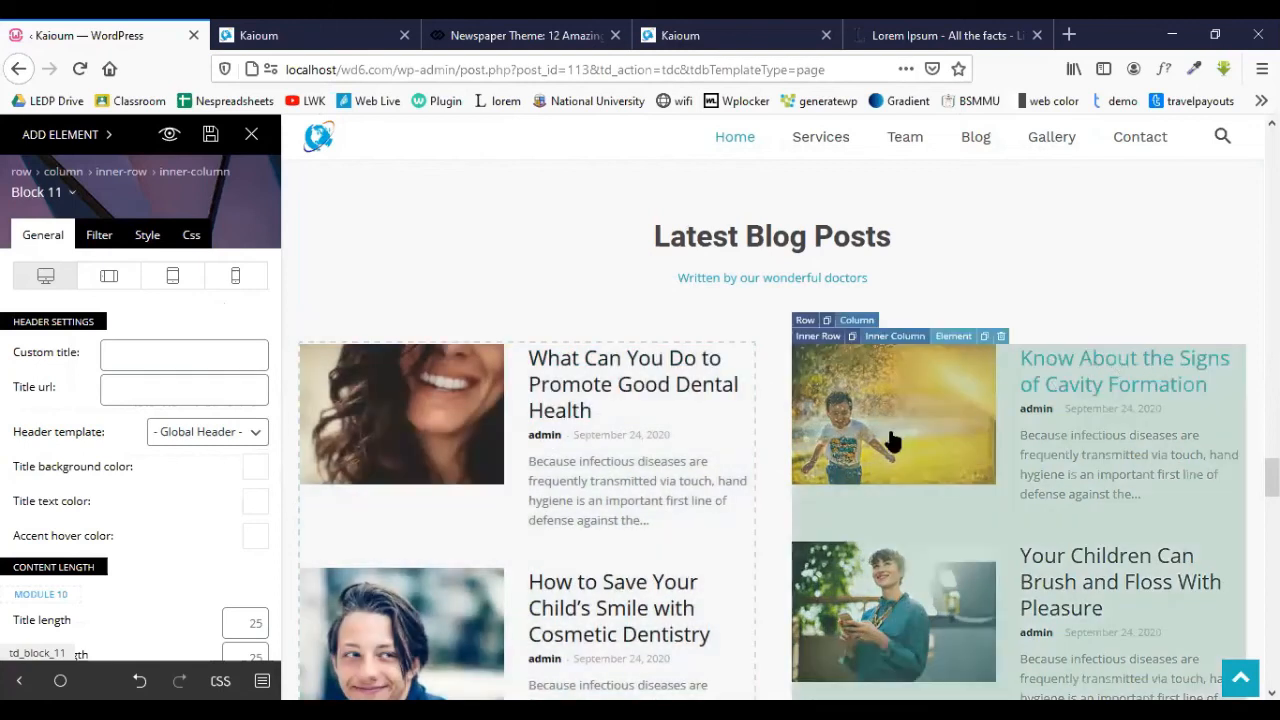
scroll(700, 430, "down", 2)
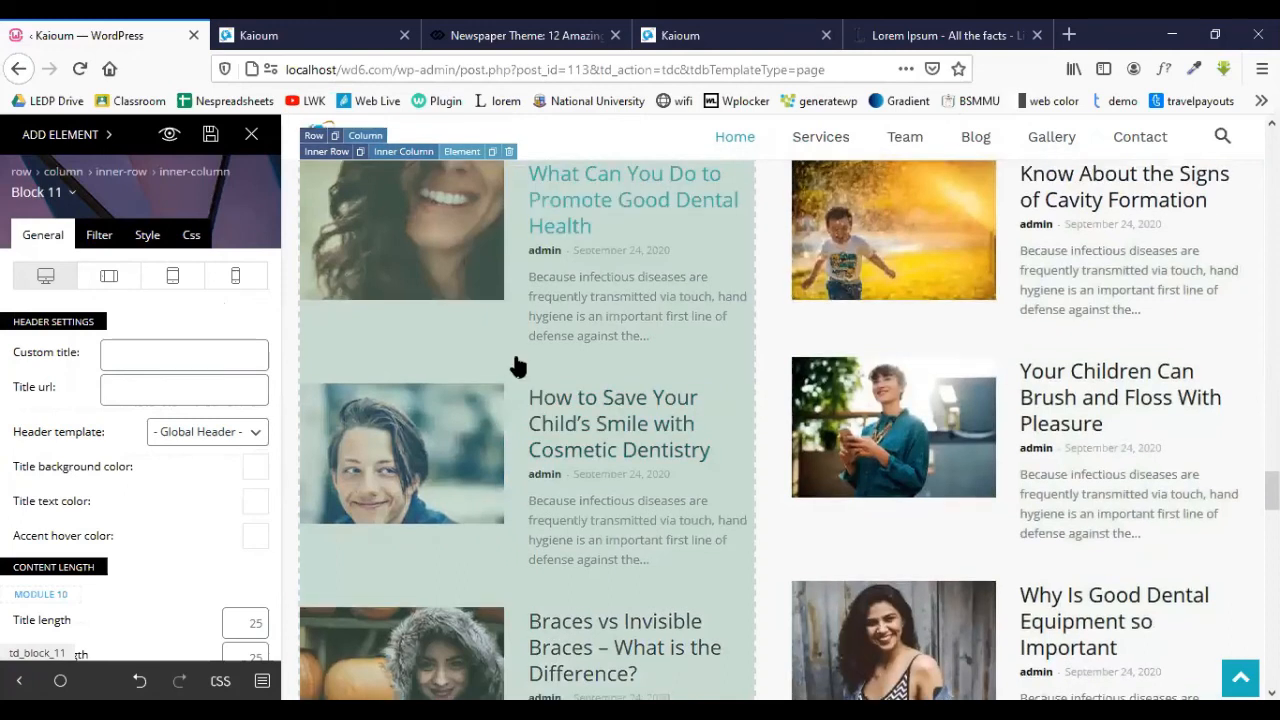
scroll(514, 366, "up", 1)
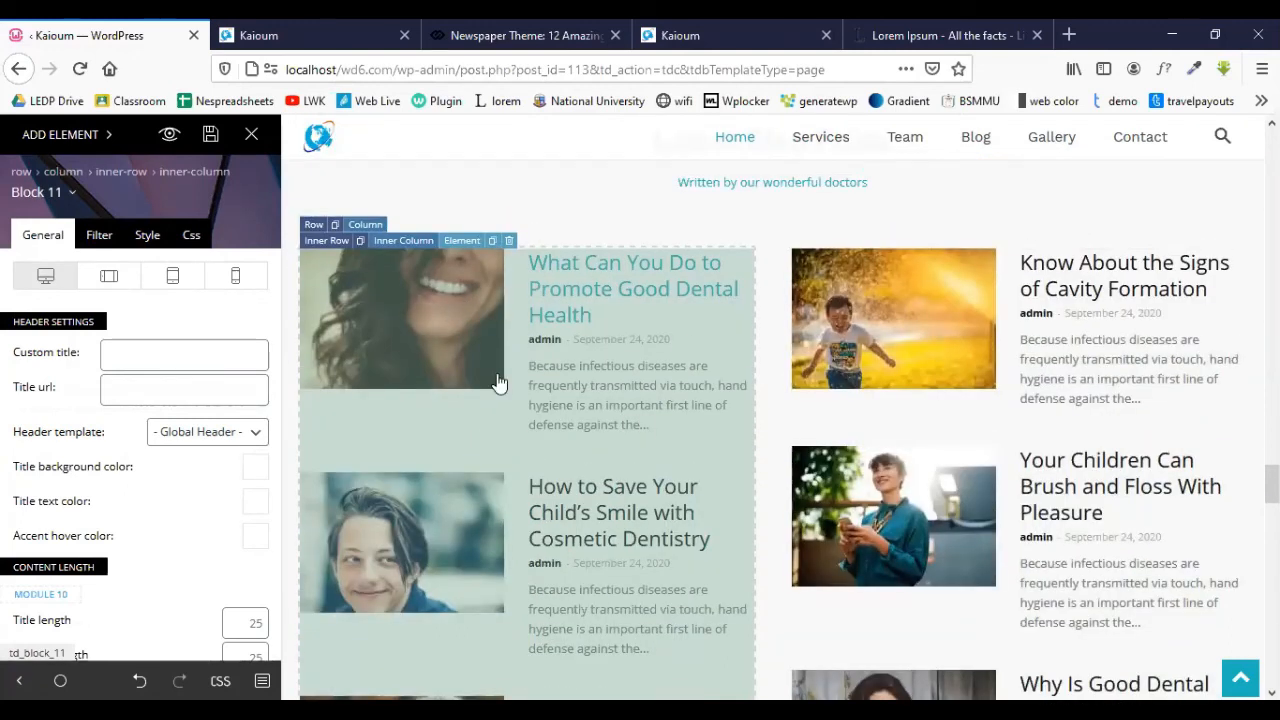
left_click(73, 193)
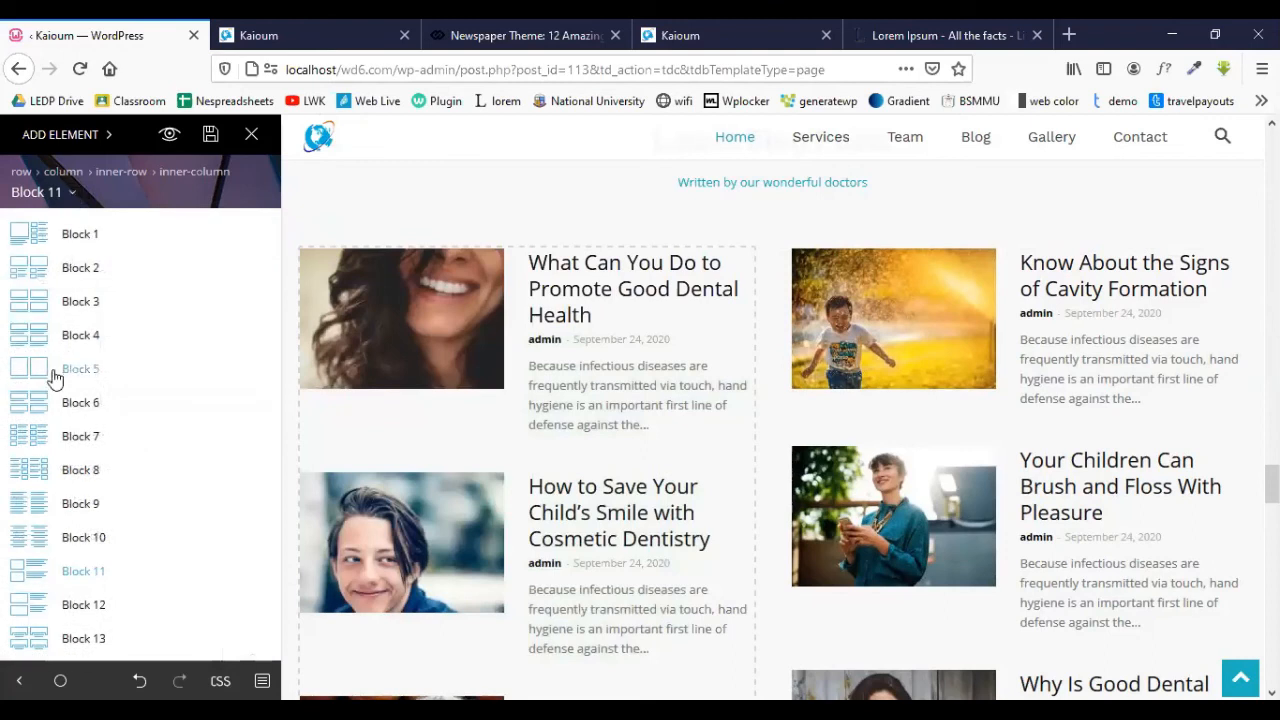
scroll(87, 462, "down", 2)
scroll(88, 458, "up", 2)
scroll(100, 432, "down", 3)
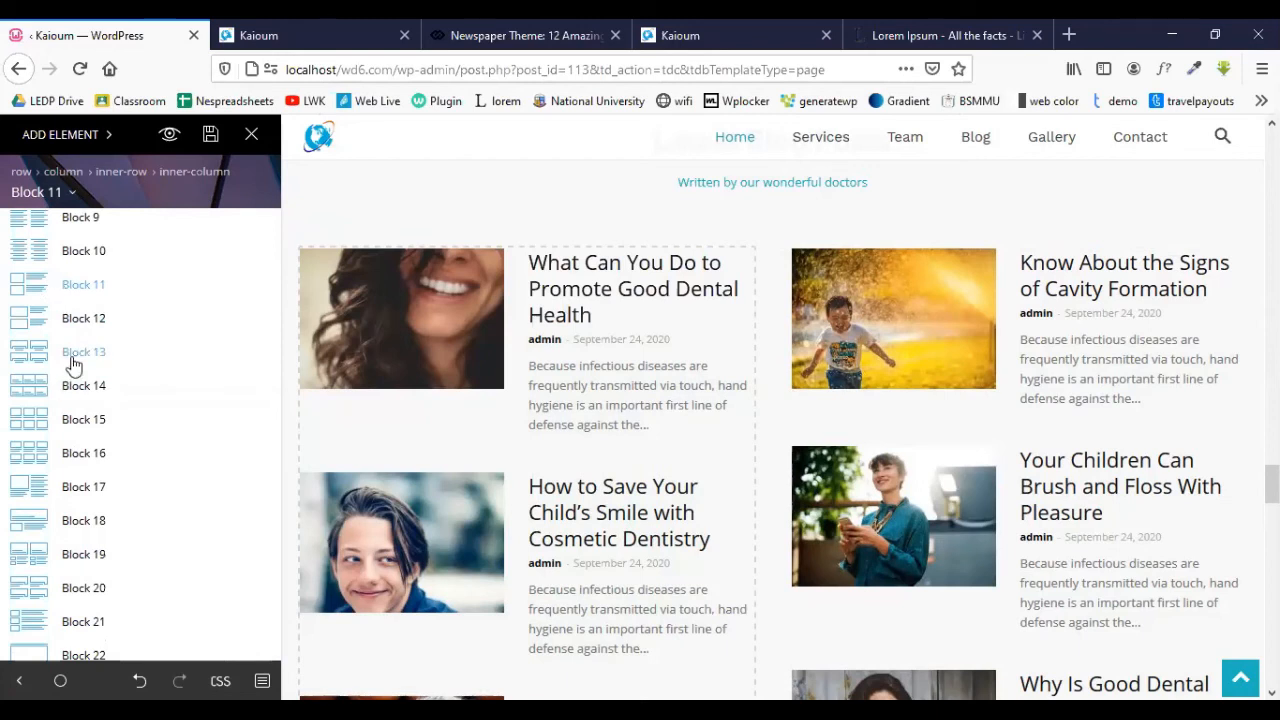
left_click(74, 490)
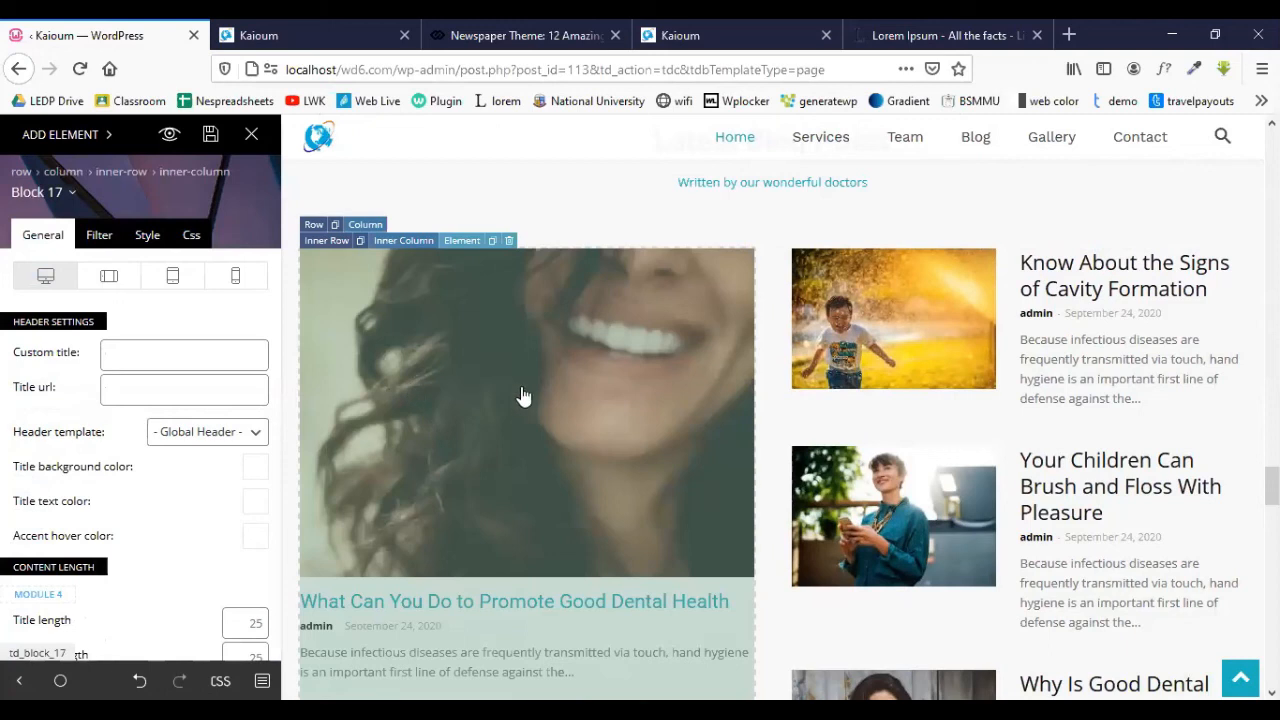
scroll(505, 398, "down", 3)
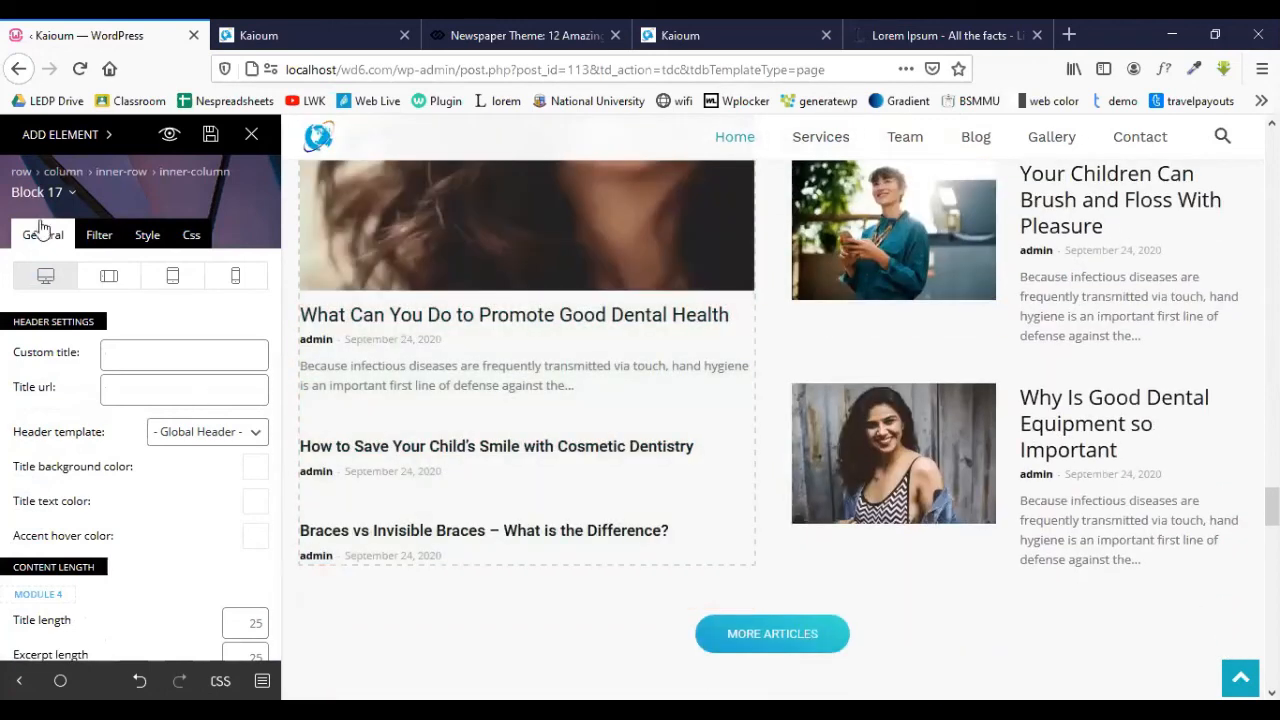
left_click(72, 196)
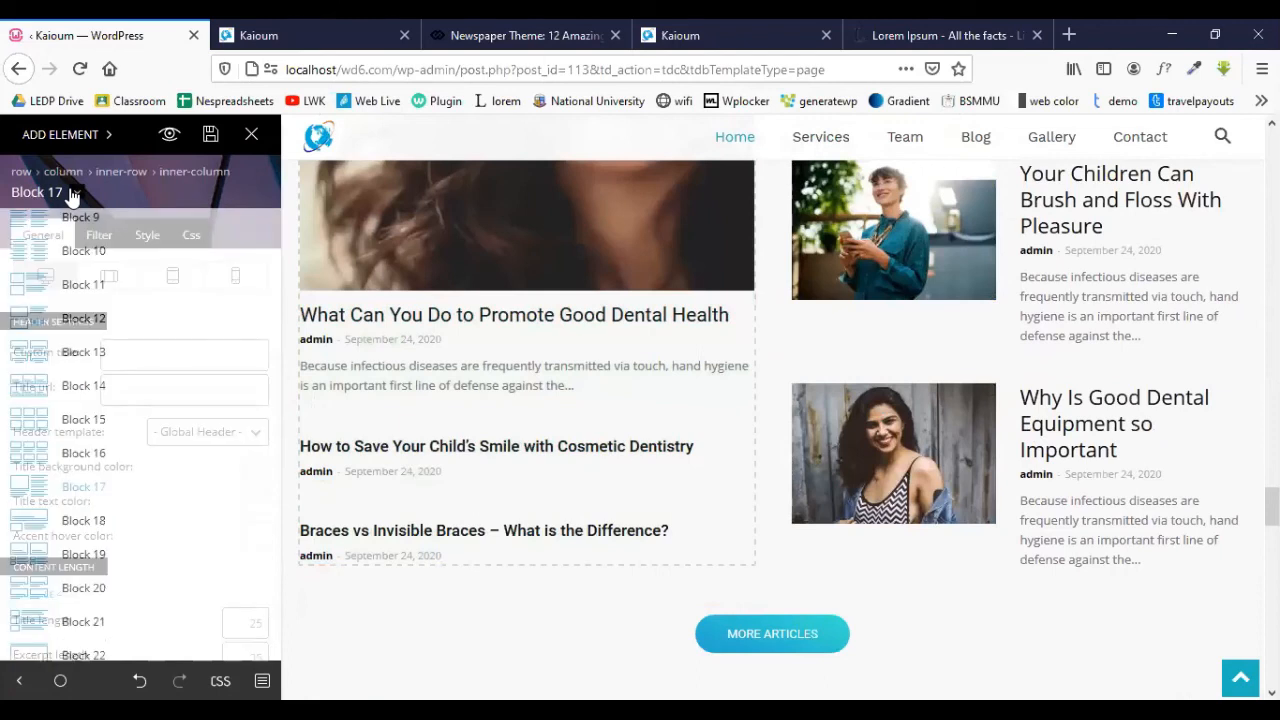
left_click(80, 290)
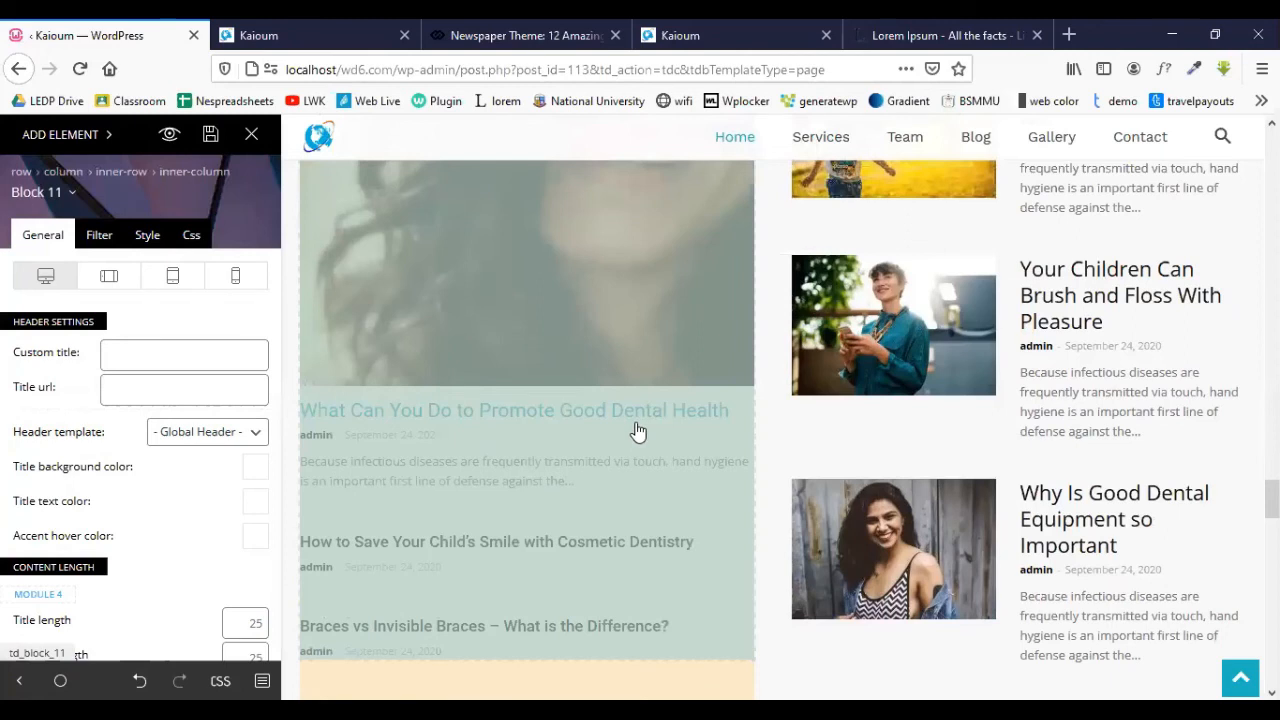
scroll(629, 371, "up", 2)
scroll(1123, 249, "down", 4)
scroll(689, 289, "down", 1)
scroll(530, 183, "up", 4)
scroll(560, 300, "up", 3)
scroll(353, 346, "down", 2)
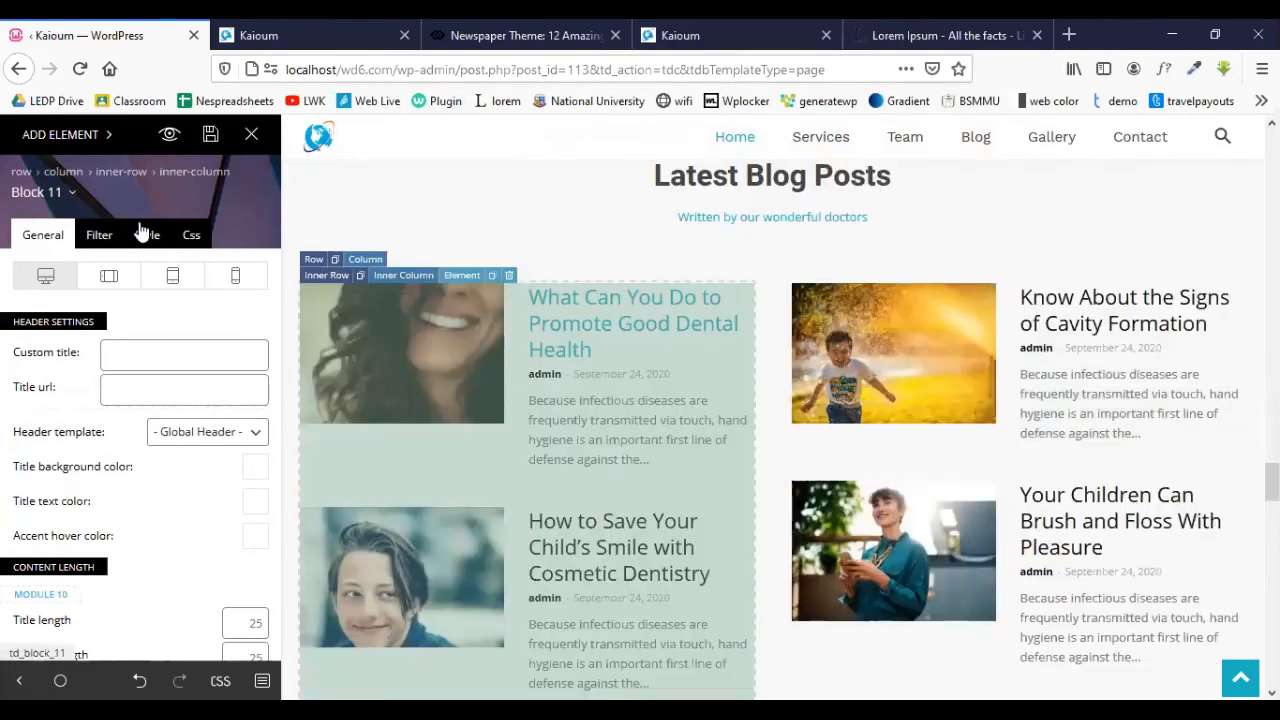
- Browse the post block's layout list, then close it without changing the layout
left_click(72, 195)
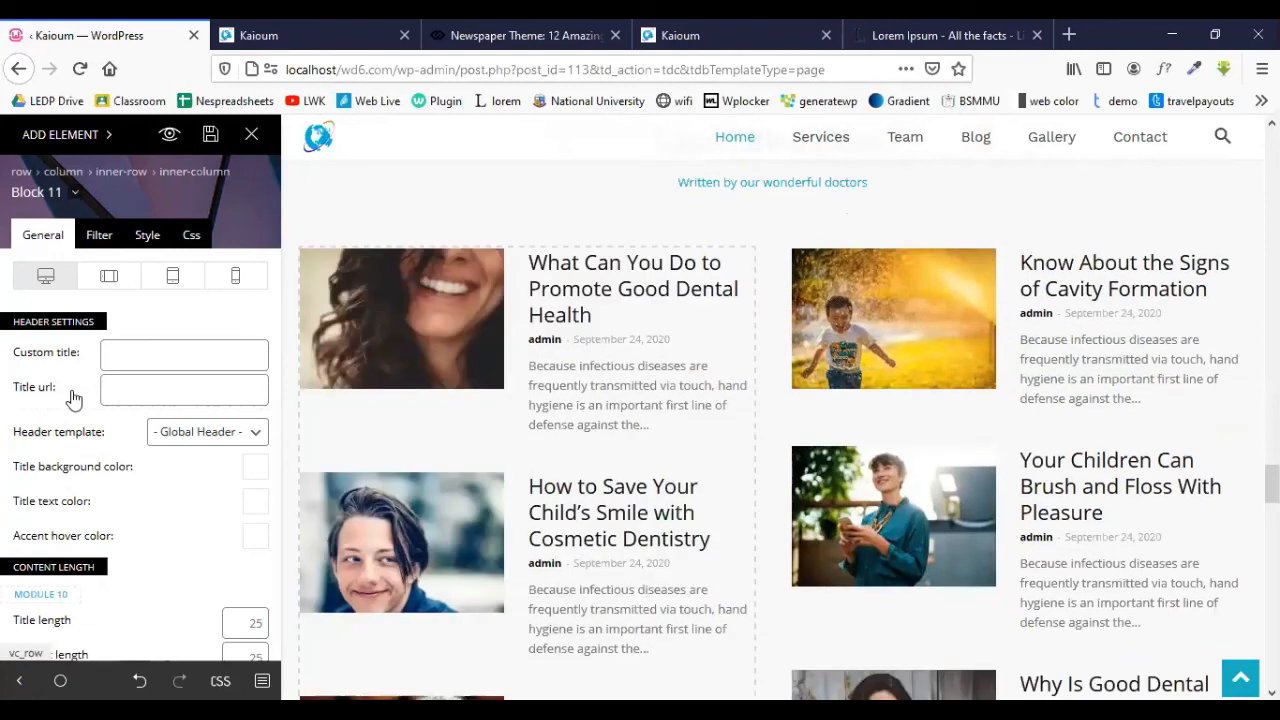
scroll(50, 540, "down", 3)
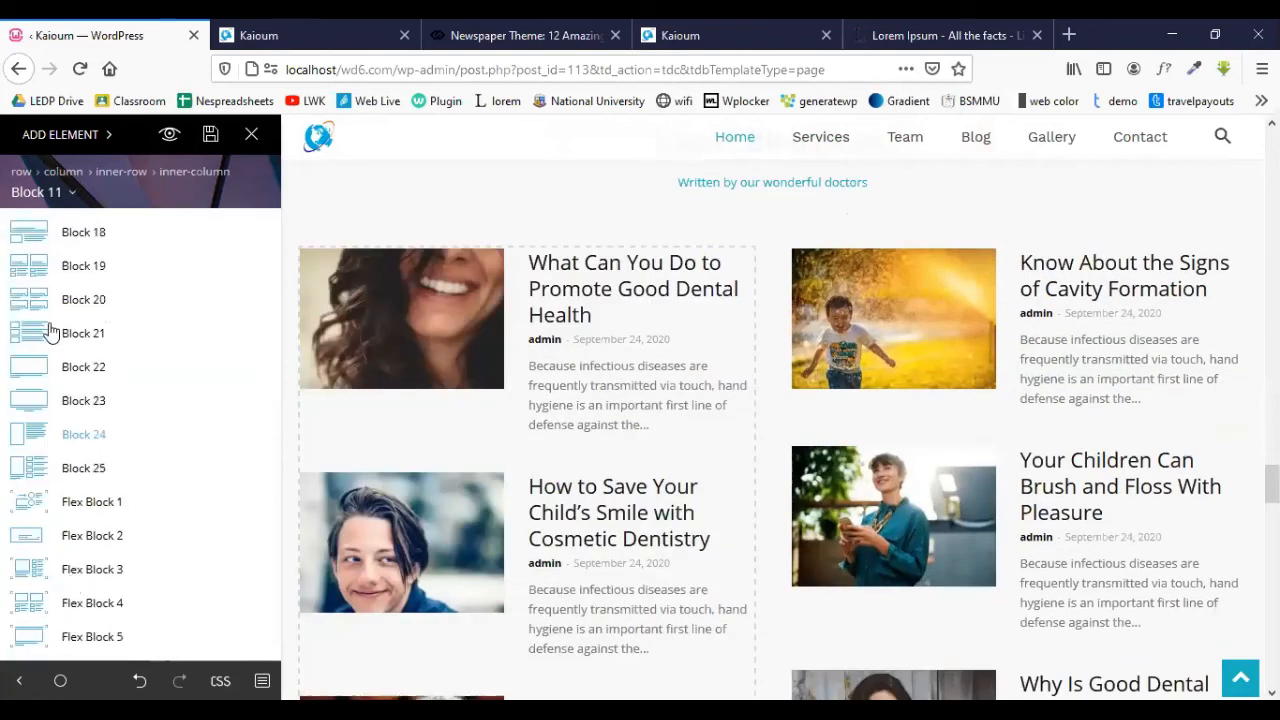
scroll(60, 300, "down", 1)
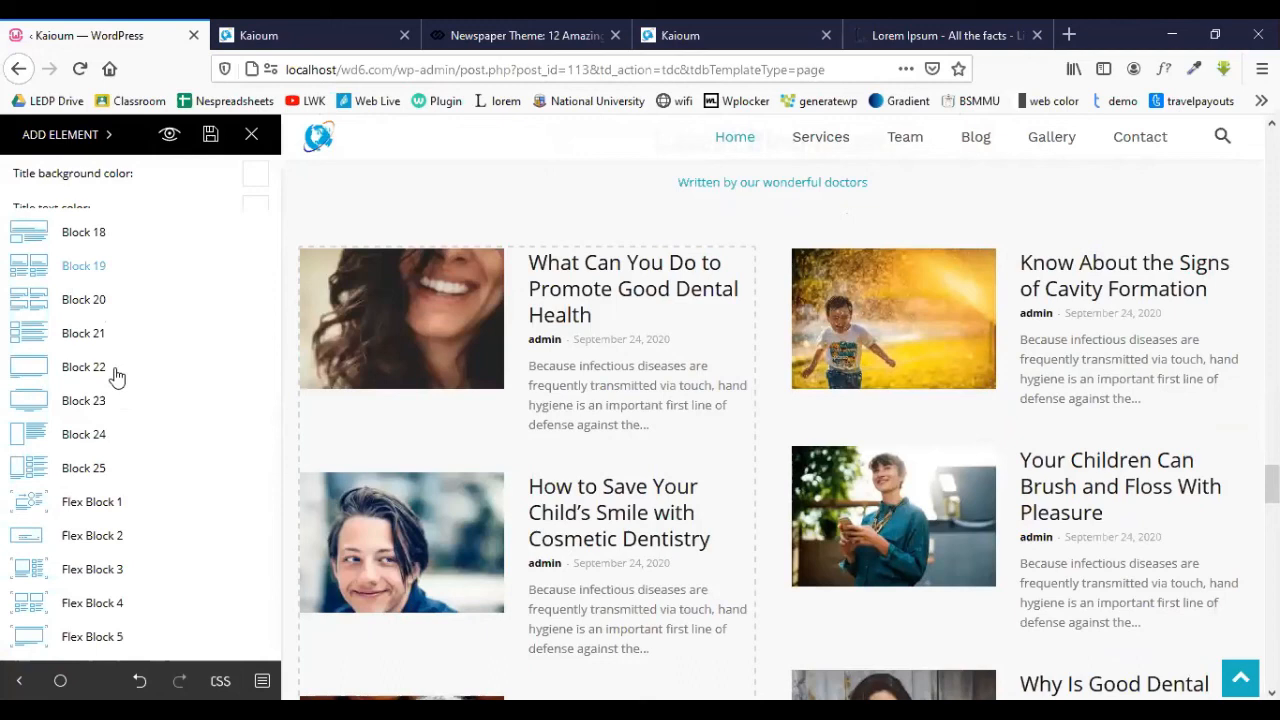
left_click(903, 337)
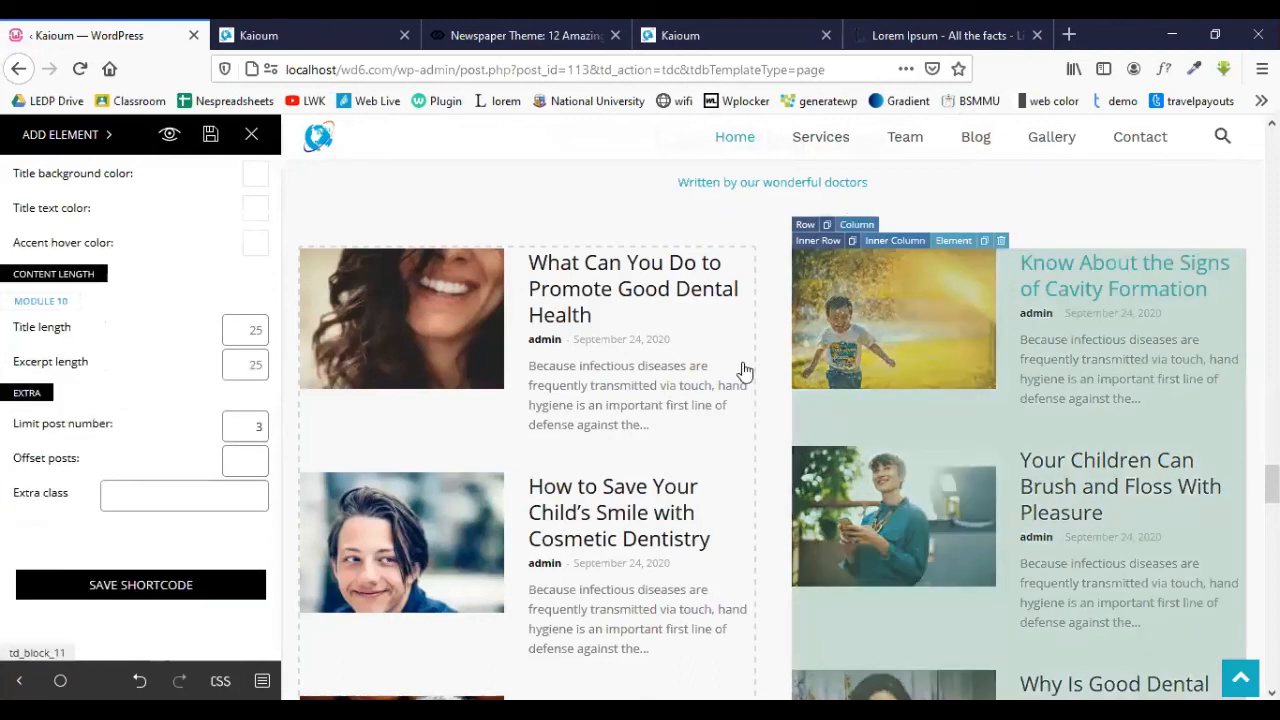
scroll(745, 372, "down", 5)
scroll(743, 371, "down", 3)
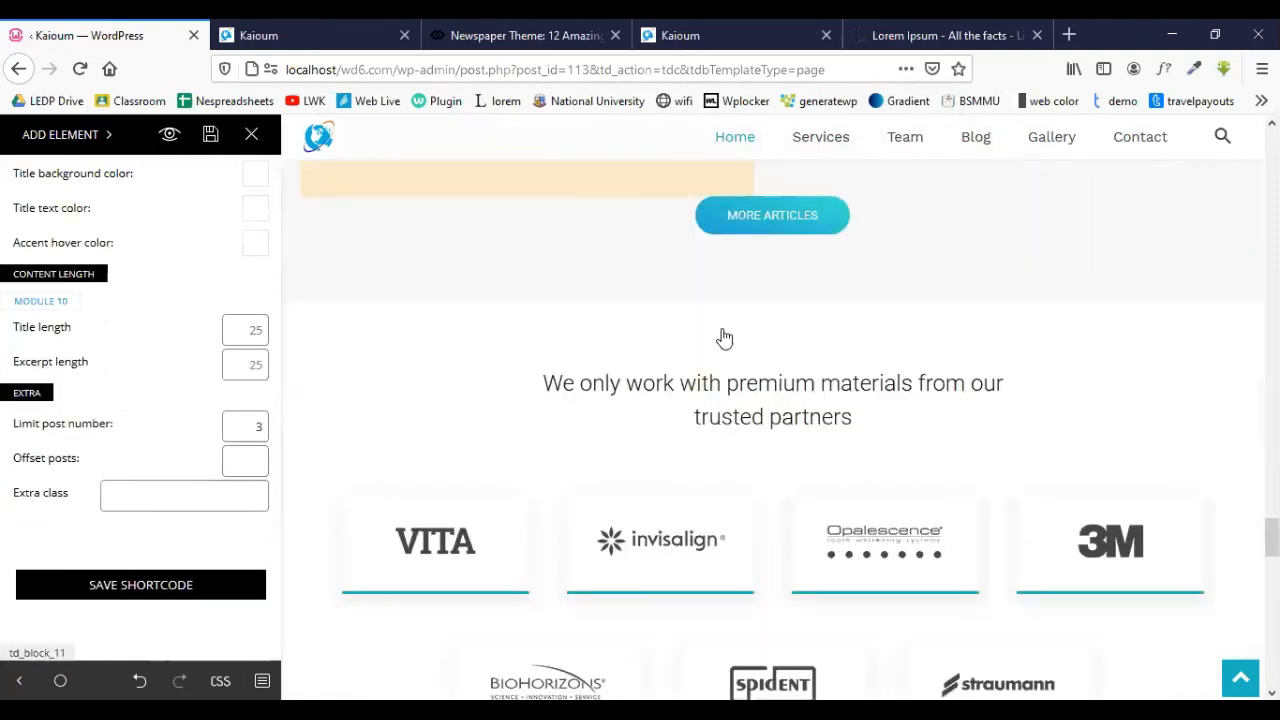
scroll(725, 338, "down", 2)
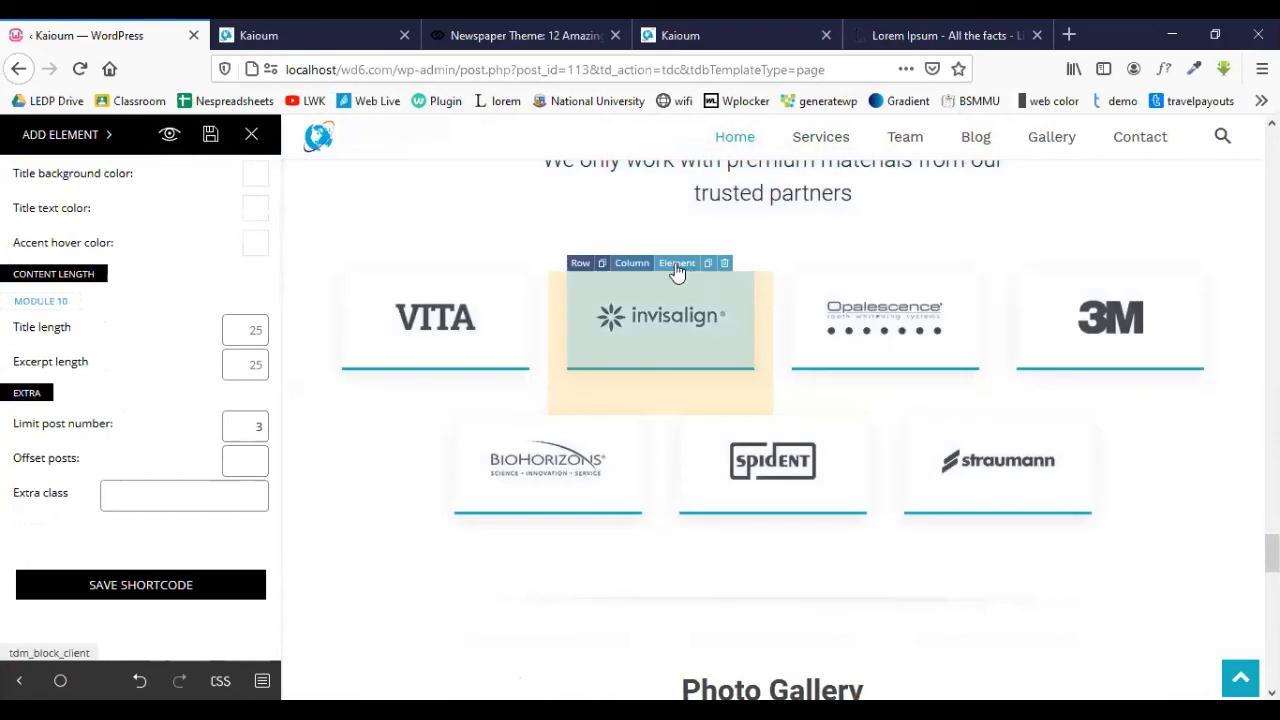
- Open the invisalign logo's Client element settings and look through its options
left_click(677, 264)
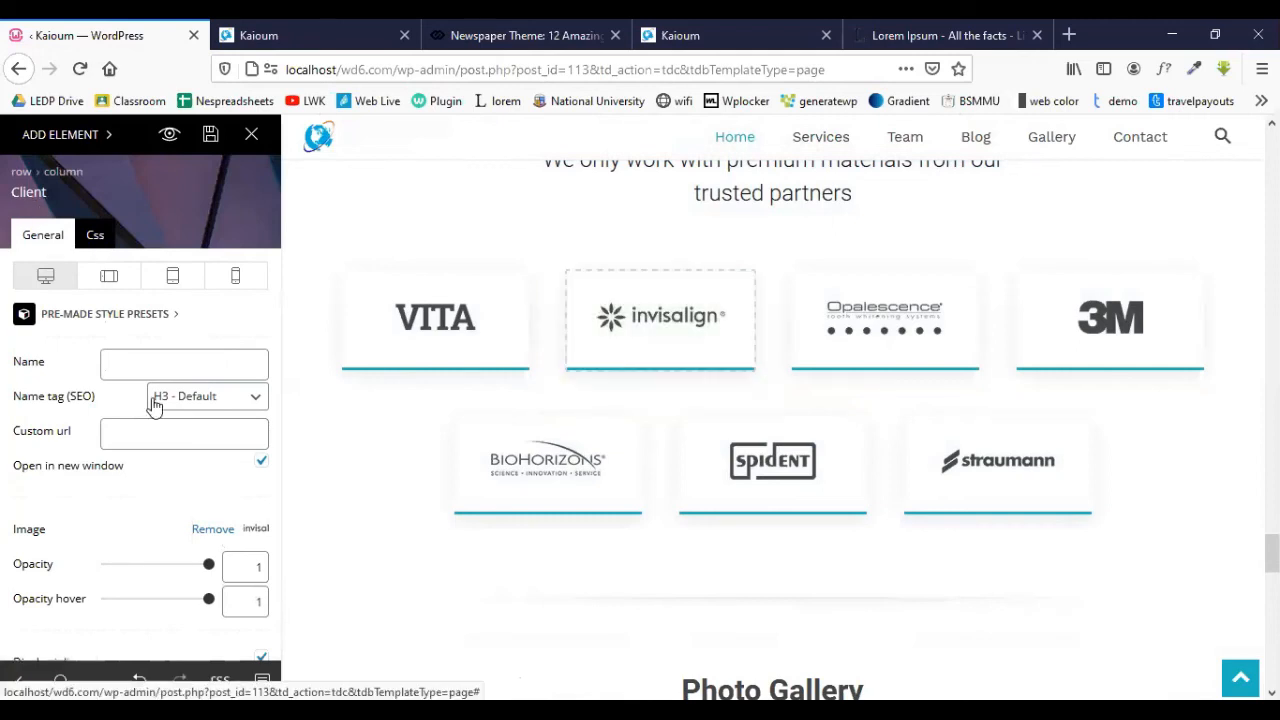
scroll(155, 405, "down", 10)
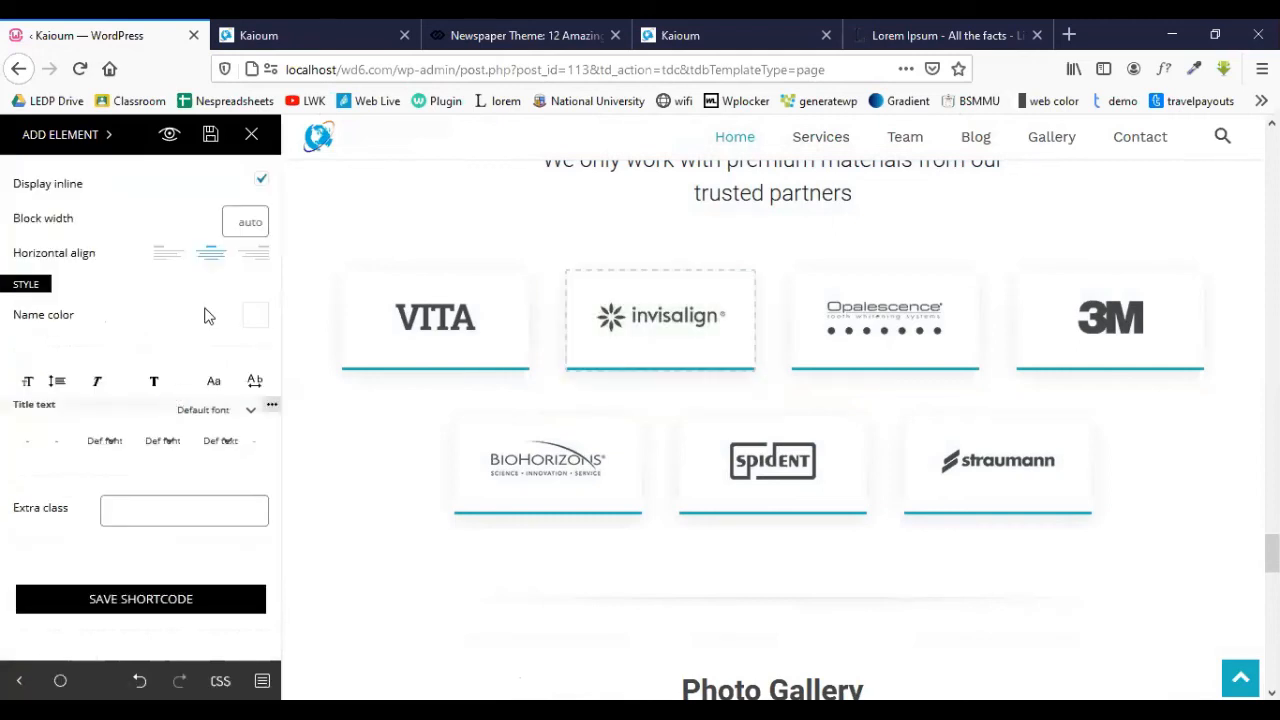
scroll(163, 290, "up", 10)
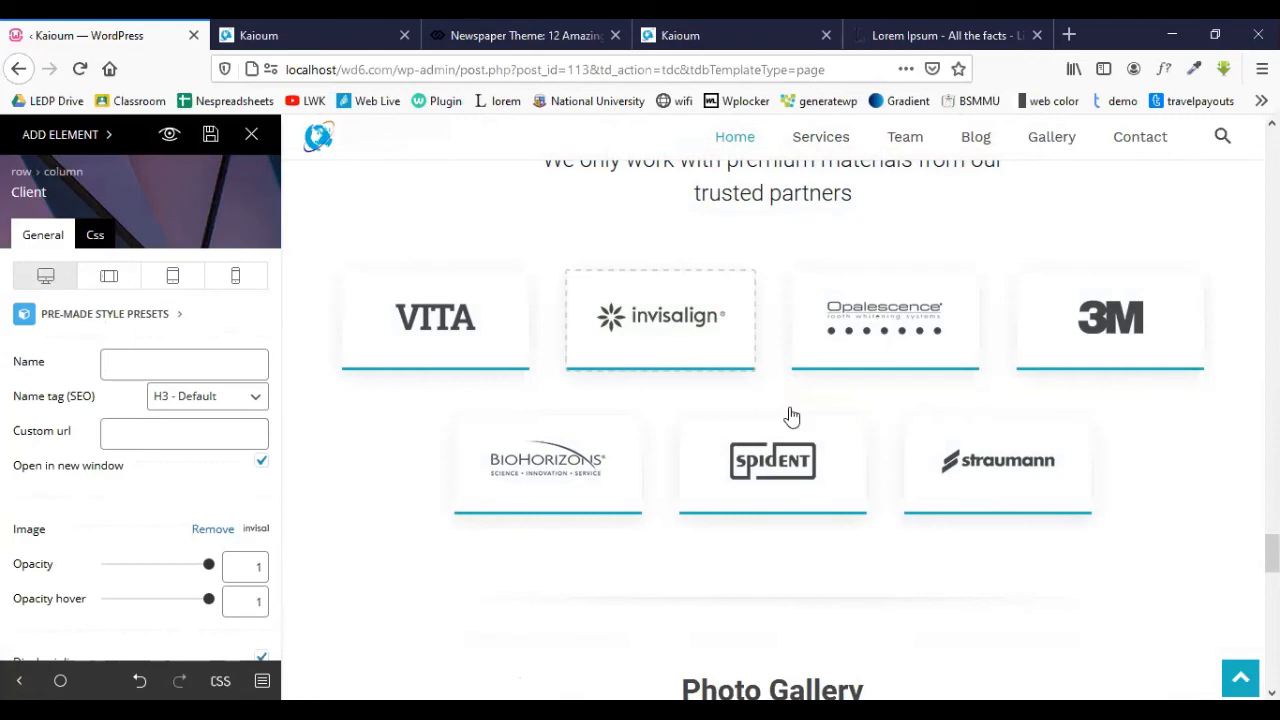
scroll(789, 417, "down", 3)
scroll(862, 365, "down", 2)
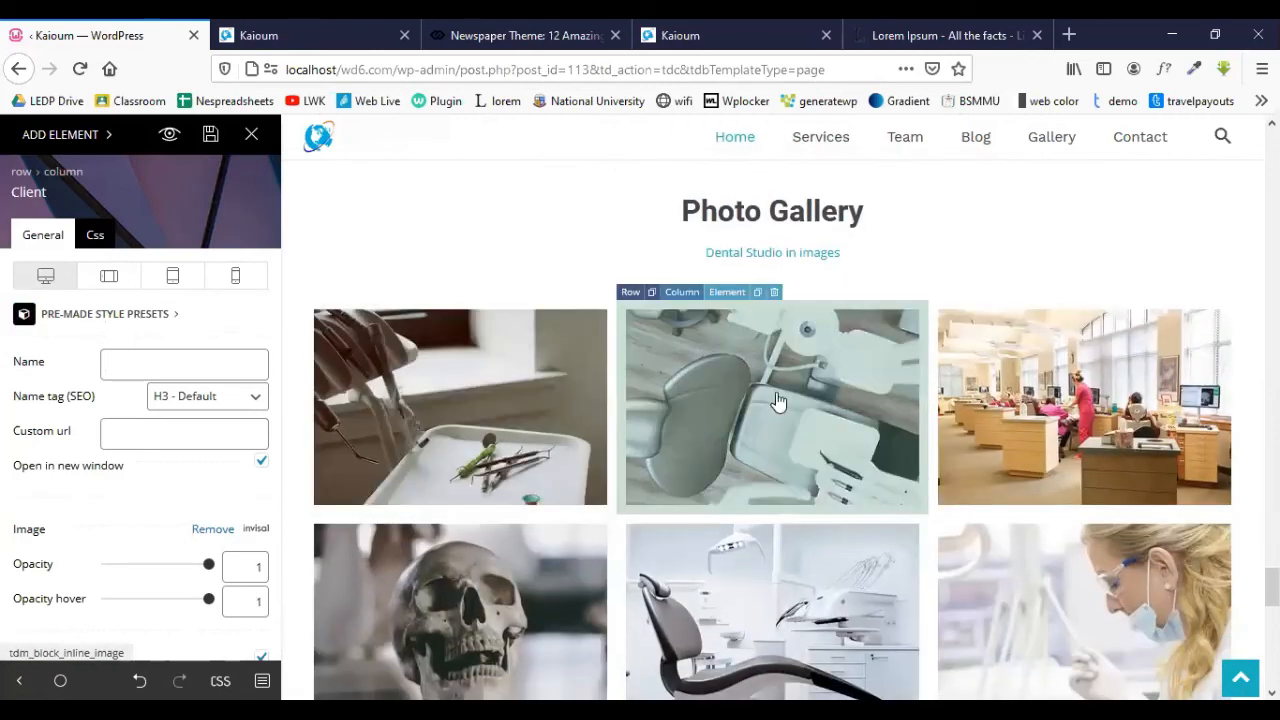
scroll(777, 400, "down", 8)
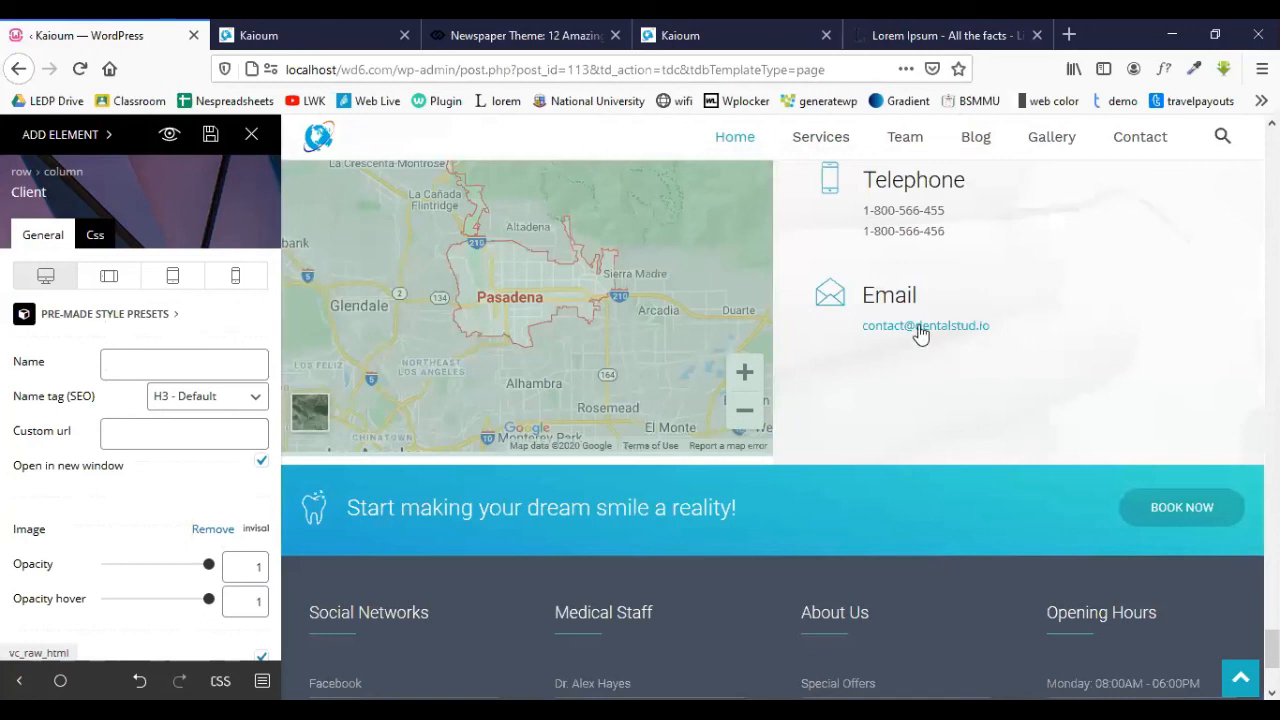
scroll(680, 510, "up", 2)
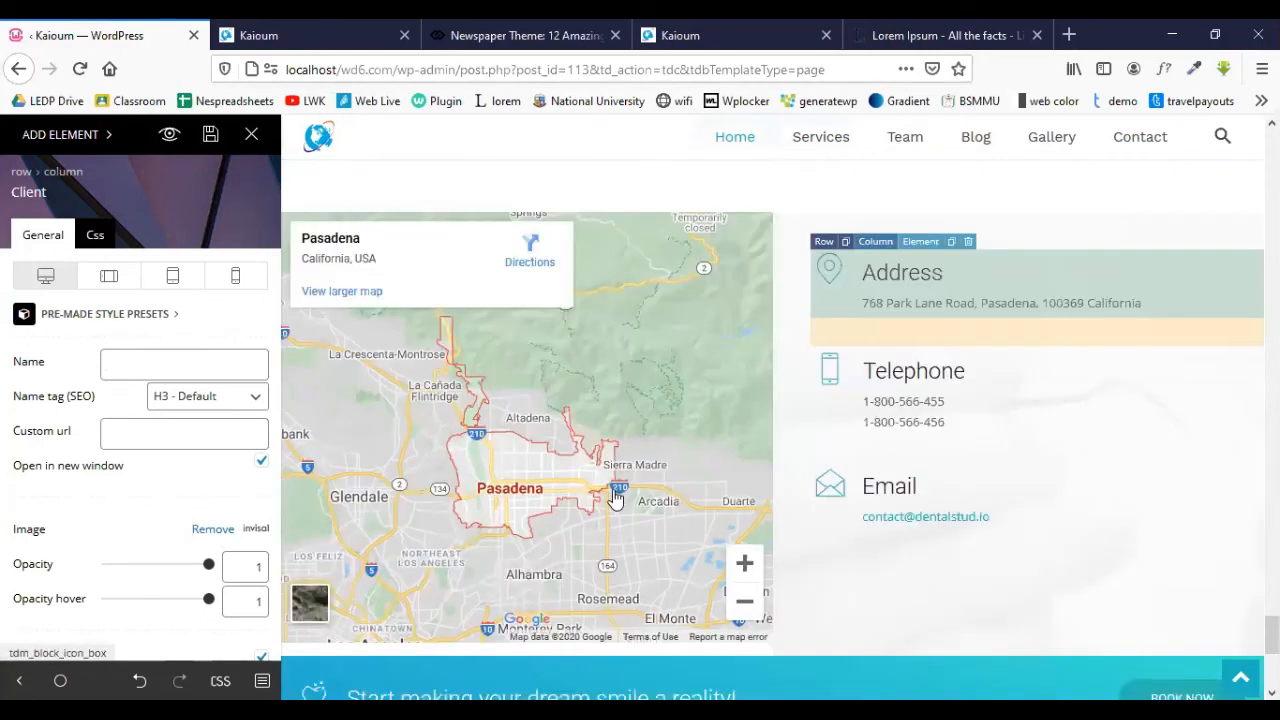
scroll(615, 498, "down", 4)
scroll(615, 494, "up", 8)
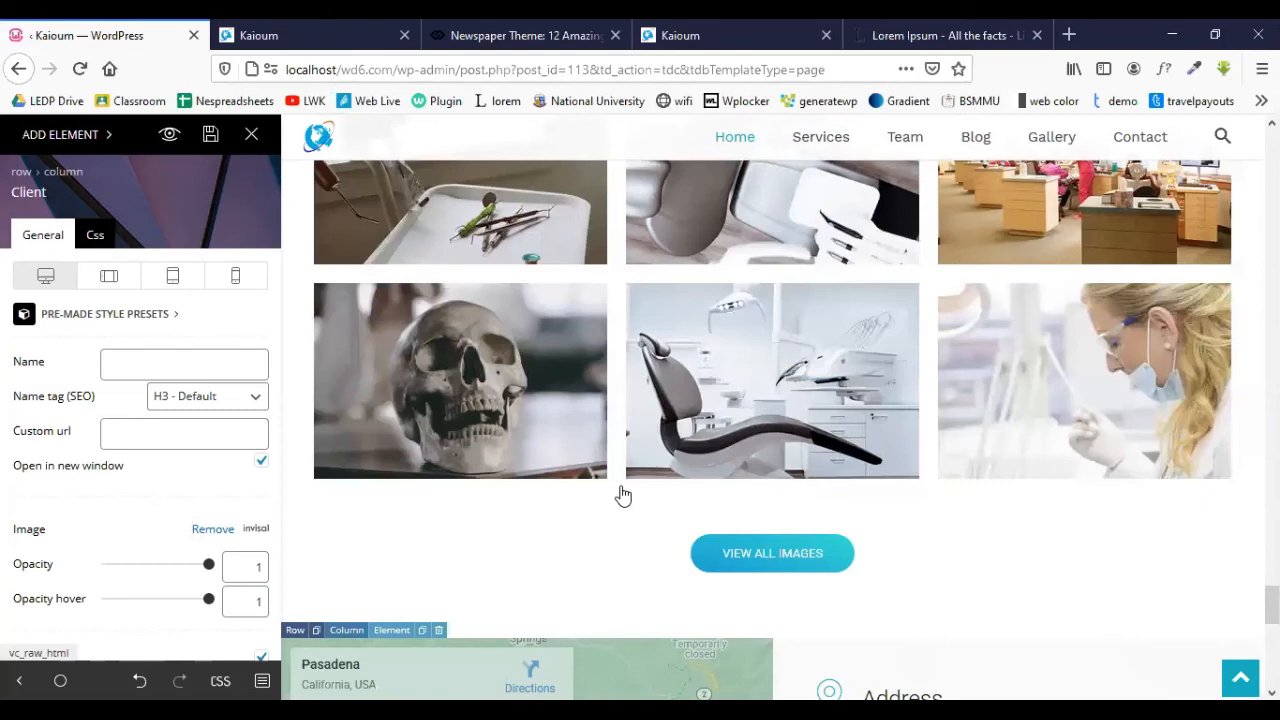
scroll(617, 494, "up", 6)
scroll(535, 540, "up", 7)
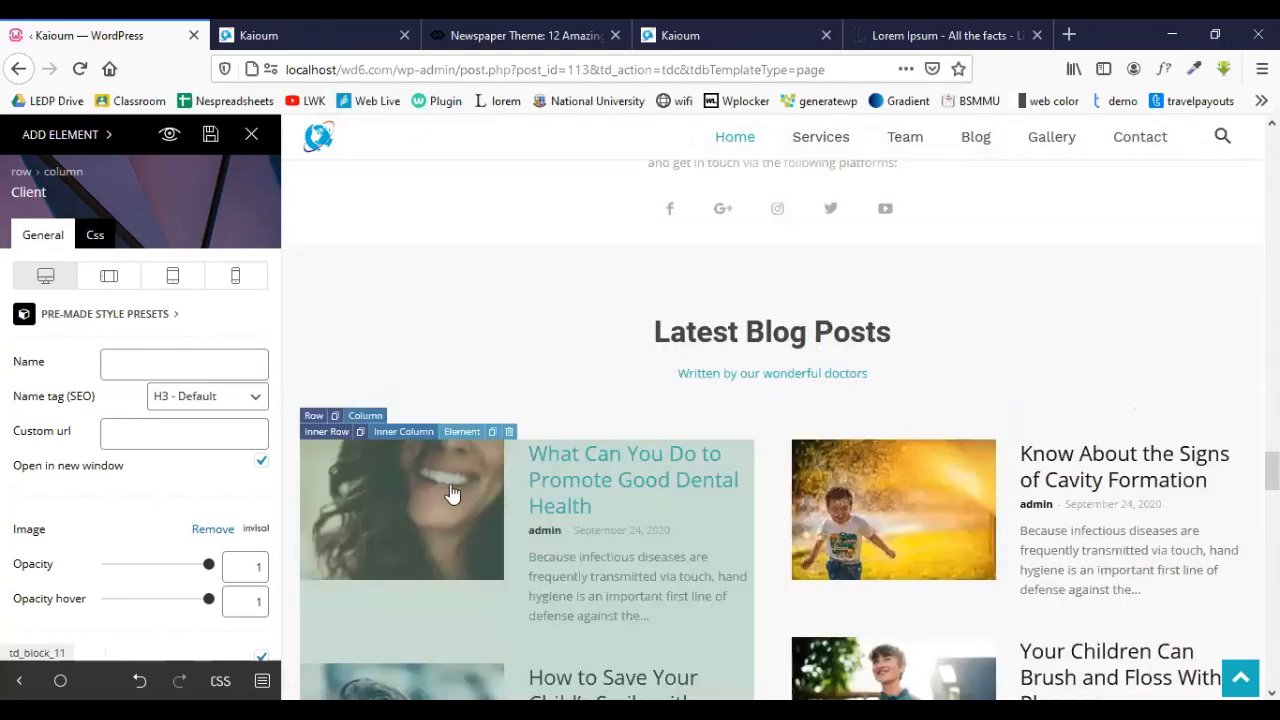
scroll(1030, 330, "down", 2)
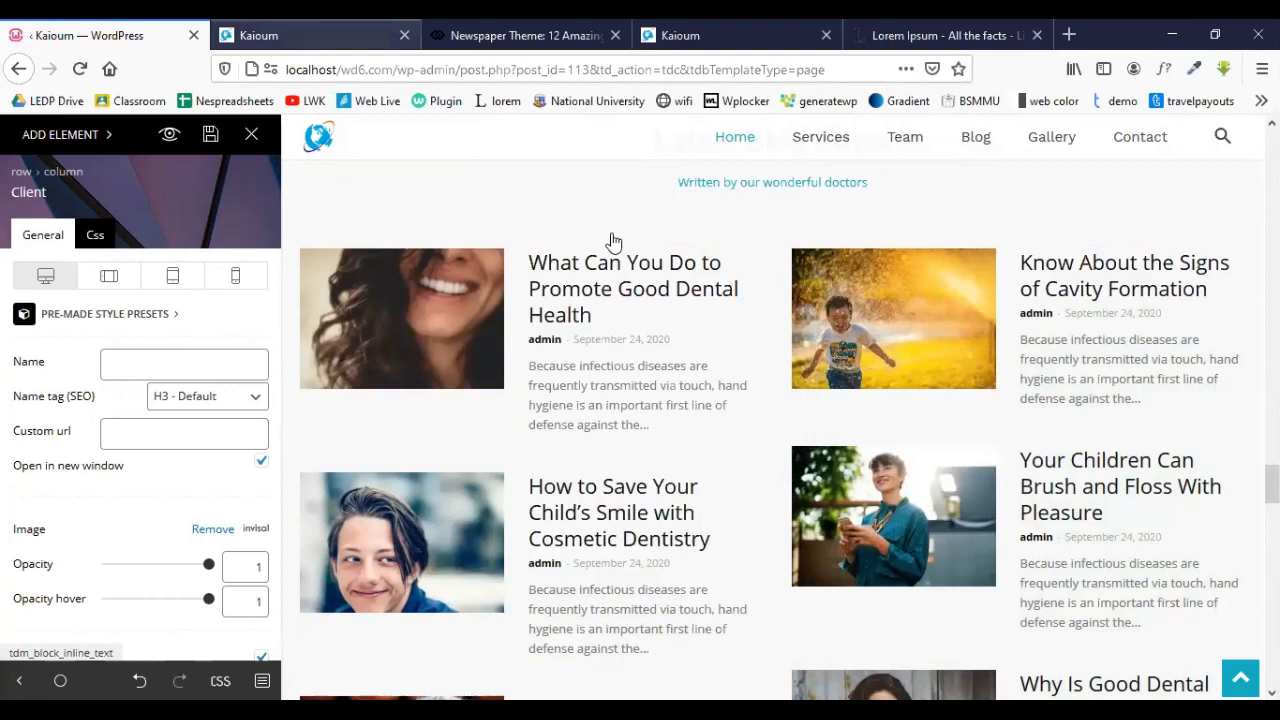
scroll(221, 152, "up", 3)
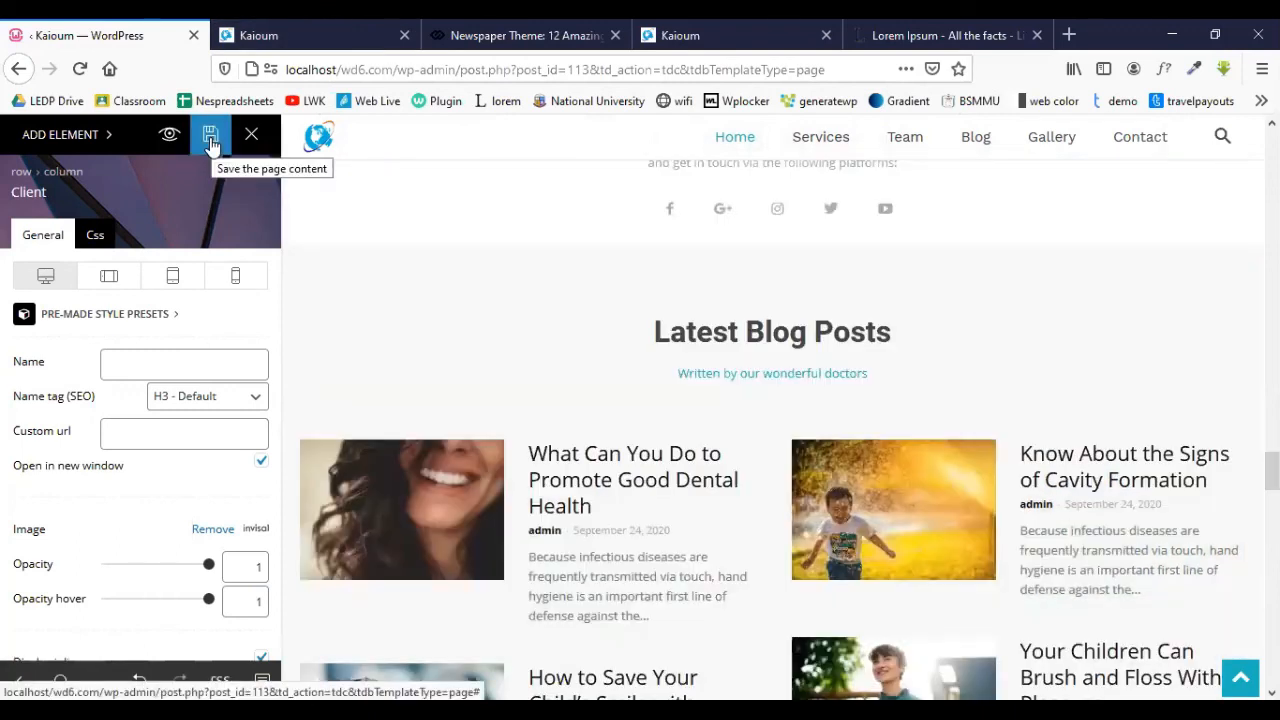
- Save the Dental Studio page content in tagDiv Composer and view it live in a new tab
left_click(211, 140)
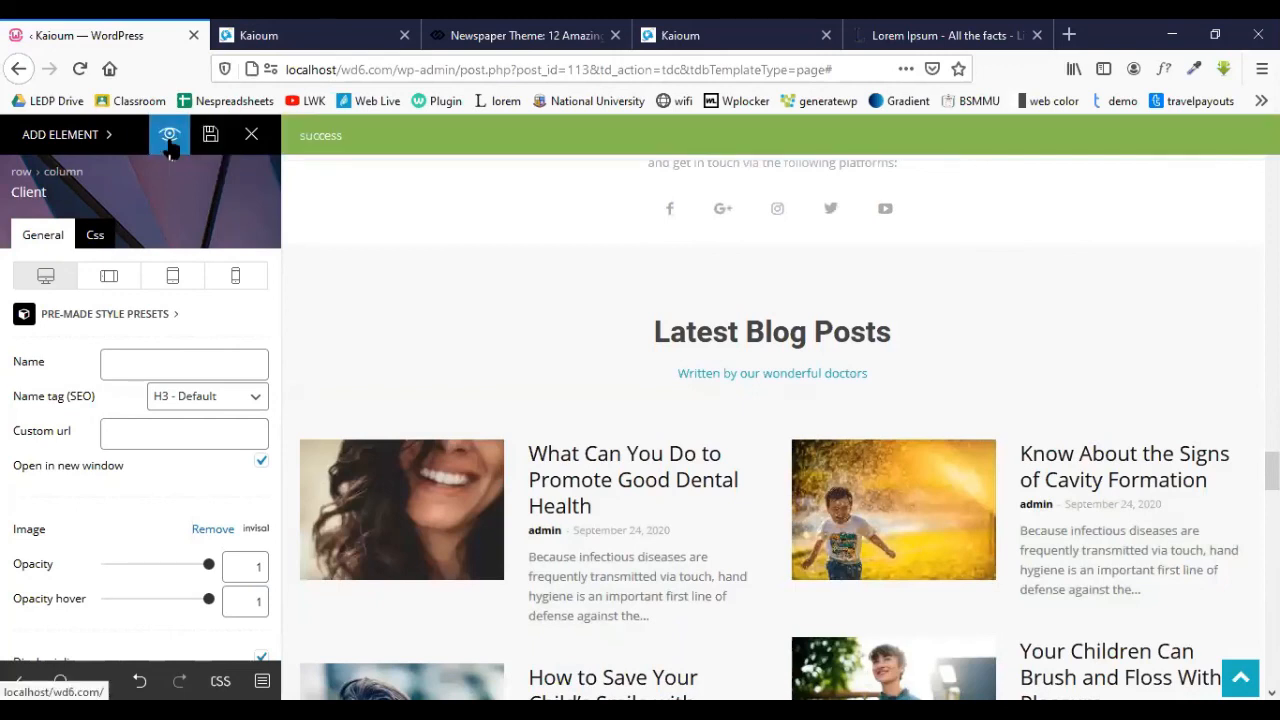
left_click(169, 140)
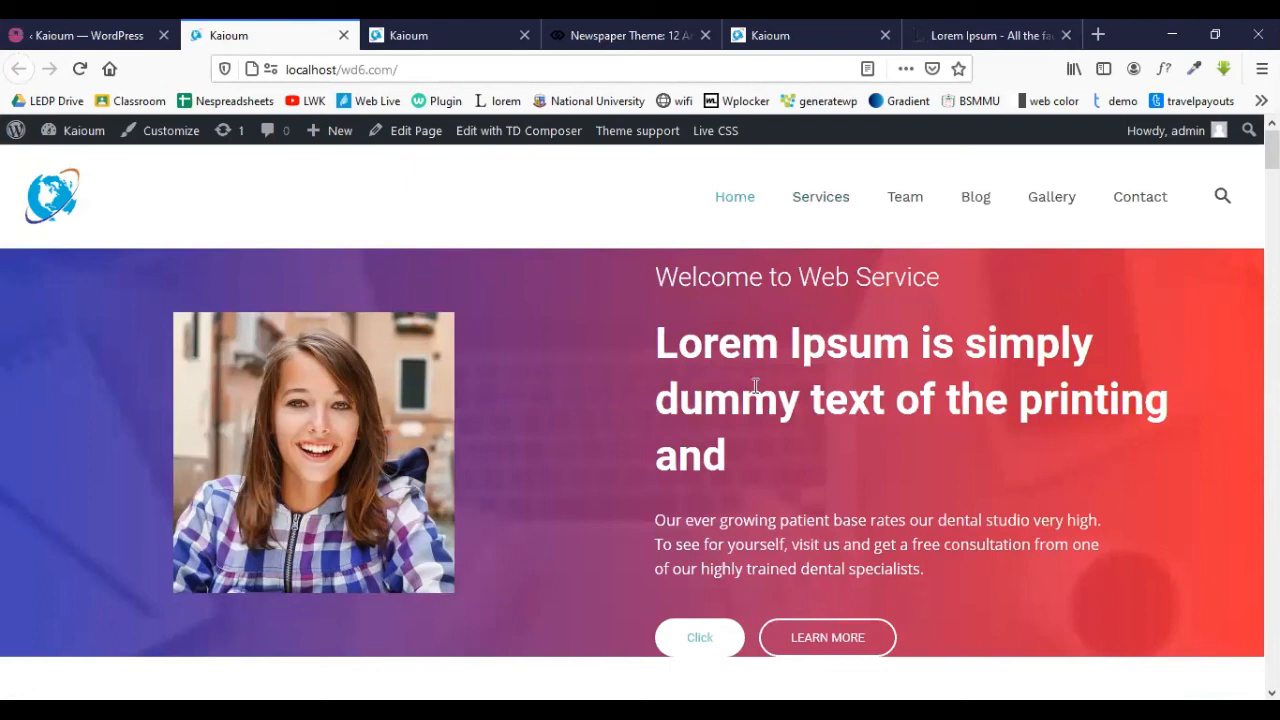
- Scroll the live homepage and compare it with the other open copy of the site
scroll(708, 381, "down", 5)
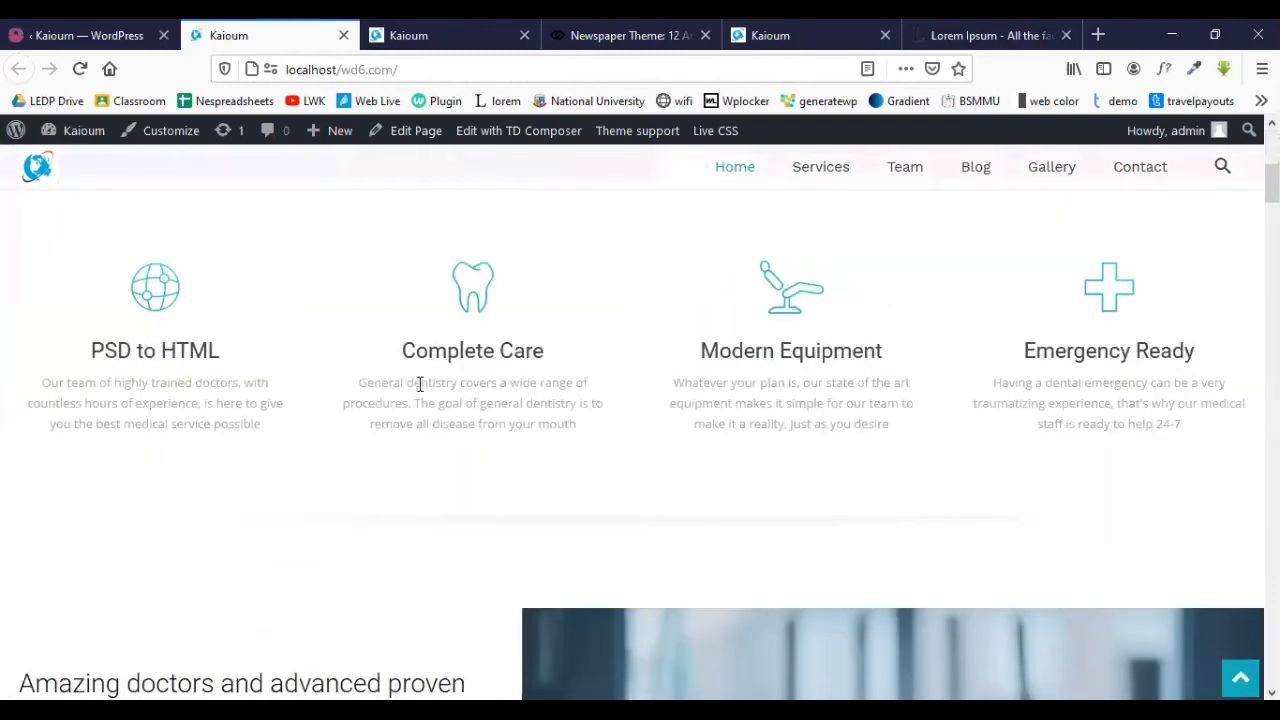
scroll(423, 380, "down", 3)
scroll(420, 390, "up", 5)
scroll(420, 390, "down", 5)
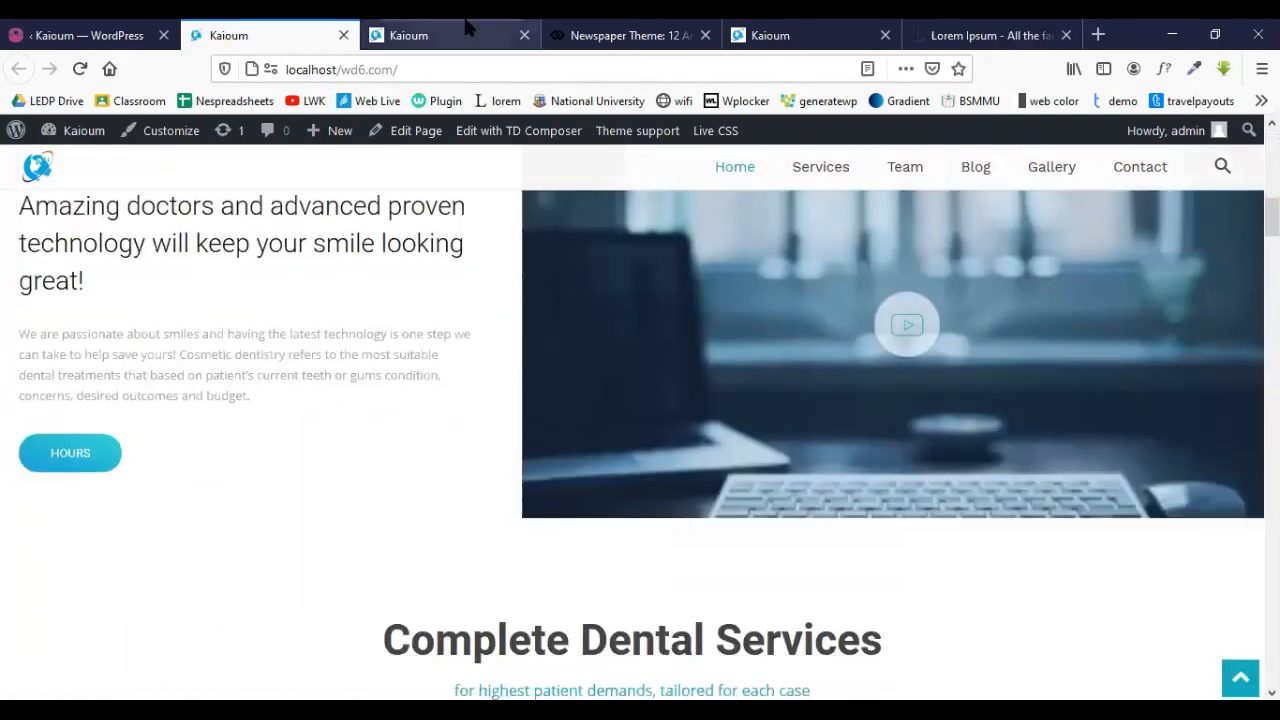
left_click(450, 36)
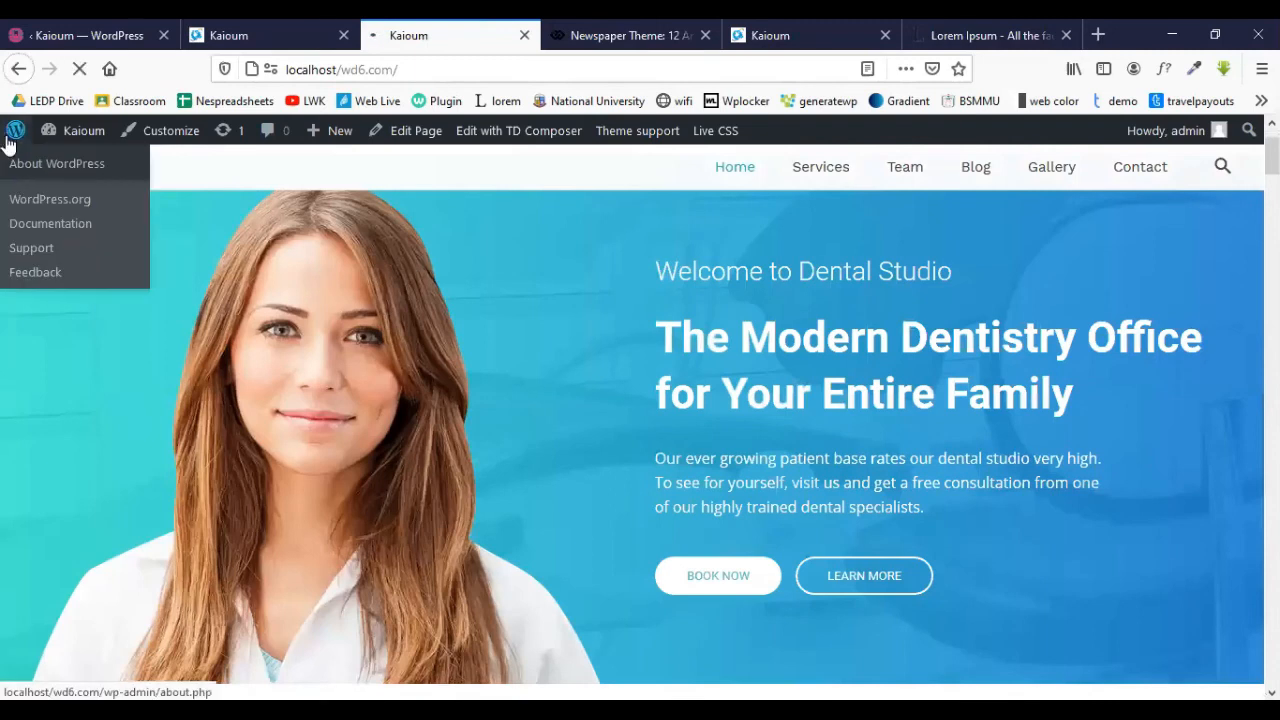
left_click(240, 37)
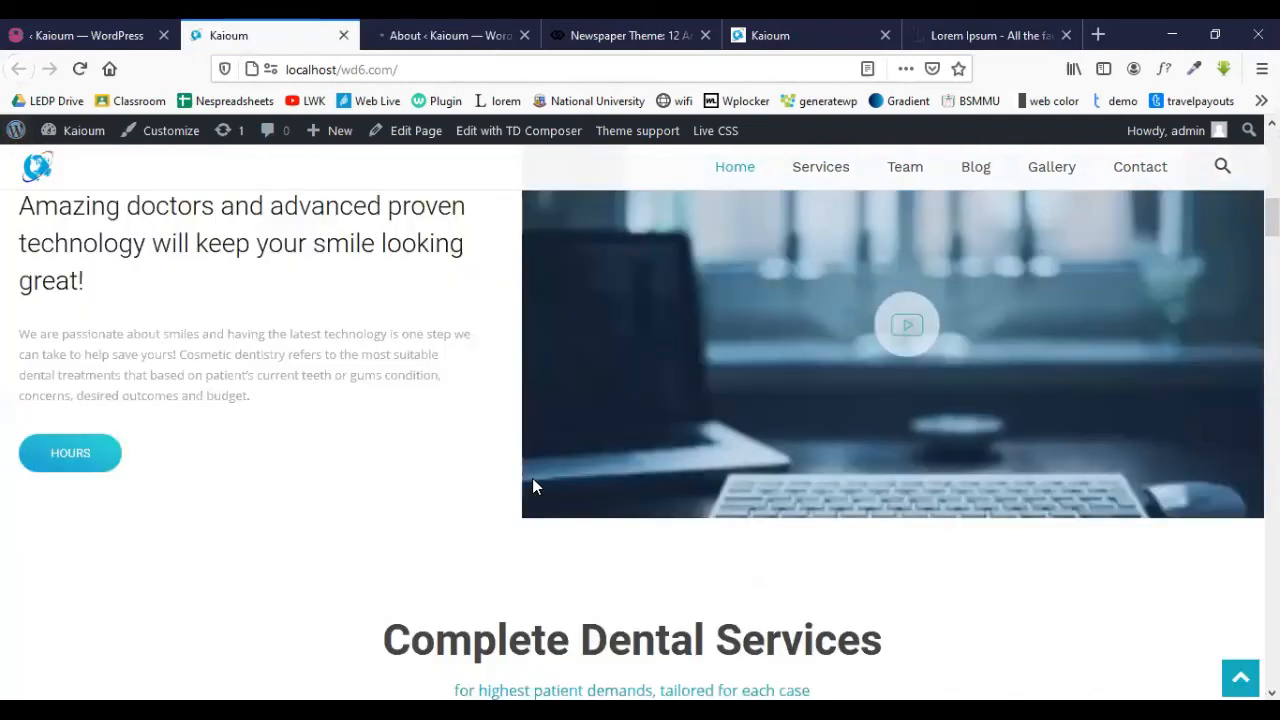
- Review the freshly opened live homepage again, then go to the WordPress About page tab
scroll(533, 486, "down", 15)
scroll(533, 486, "up", 2)
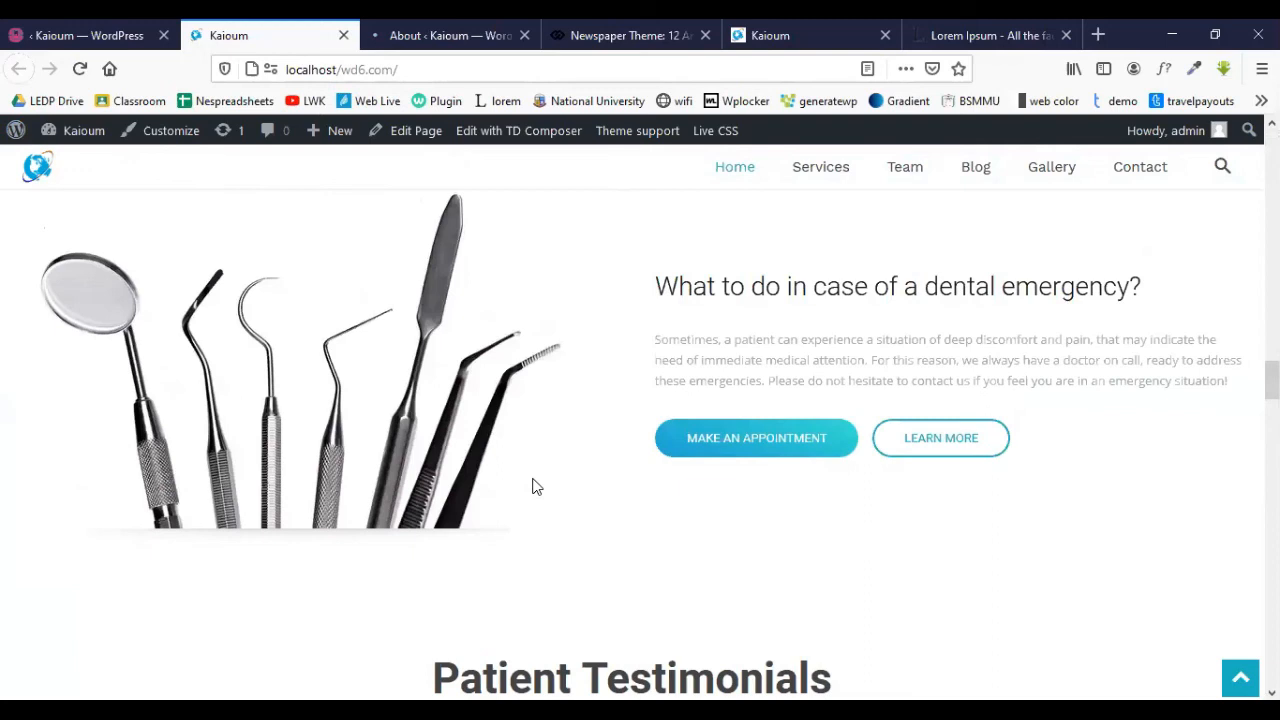
scroll(534, 480, "up", 8)
scroll(534, 480, "down", 7)
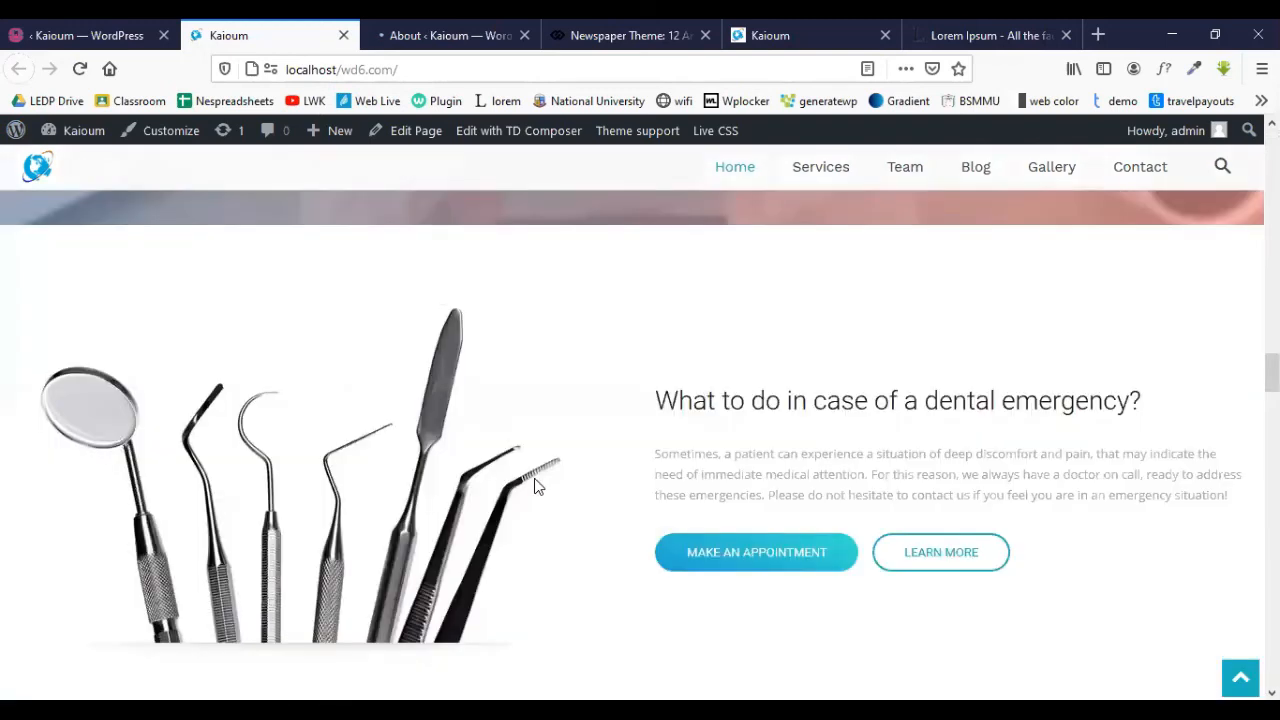
scroll(534, 486, "down", 6)
scroll(345, 540, "down", 2)
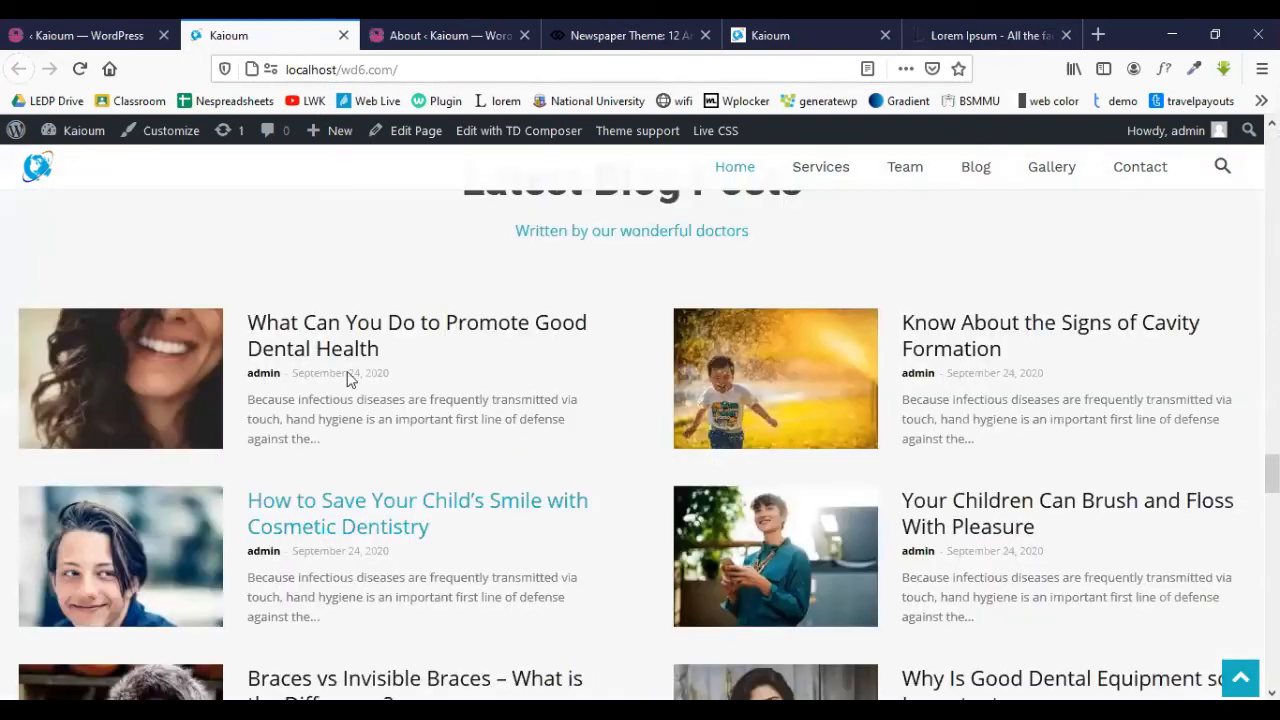
left_click(445, 36)
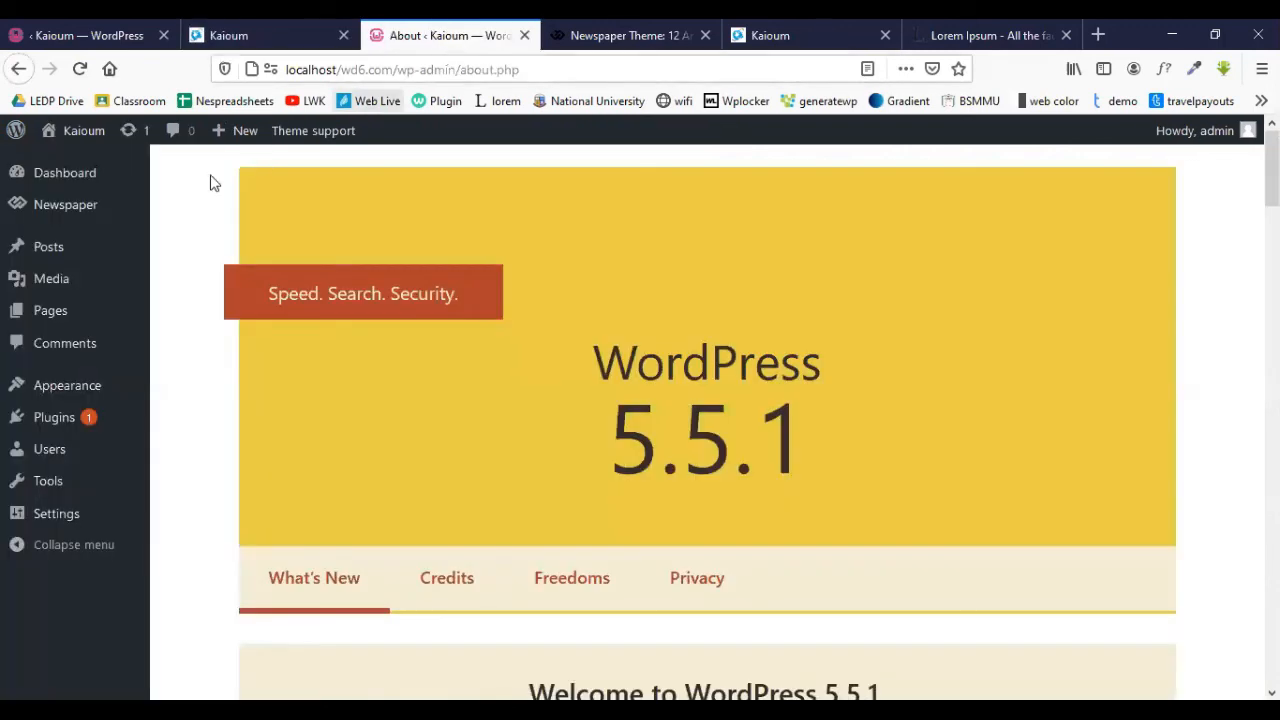
- From the admin Posts menu, open the first post in the All Posts list for editing
mouse_move(53, 251)
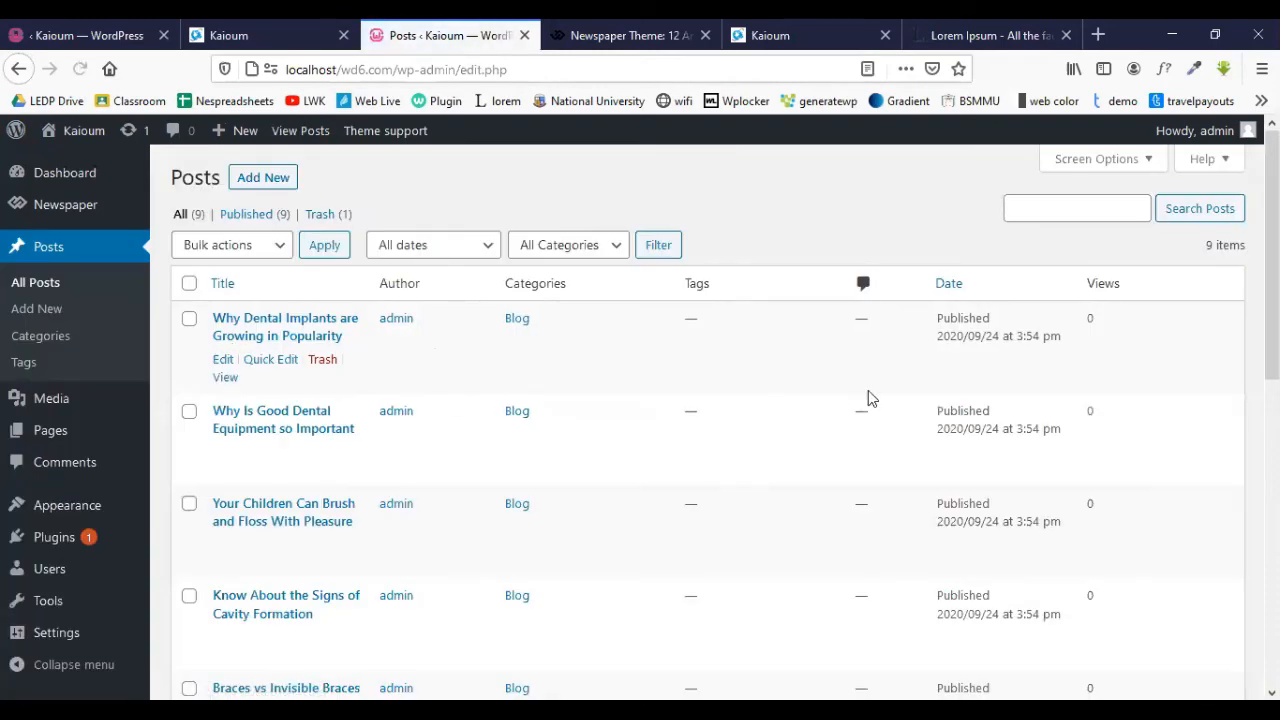
scroll(868, 398, "down", 4)
scroll(869, 397, "up", 4)
left_click(223, 362)
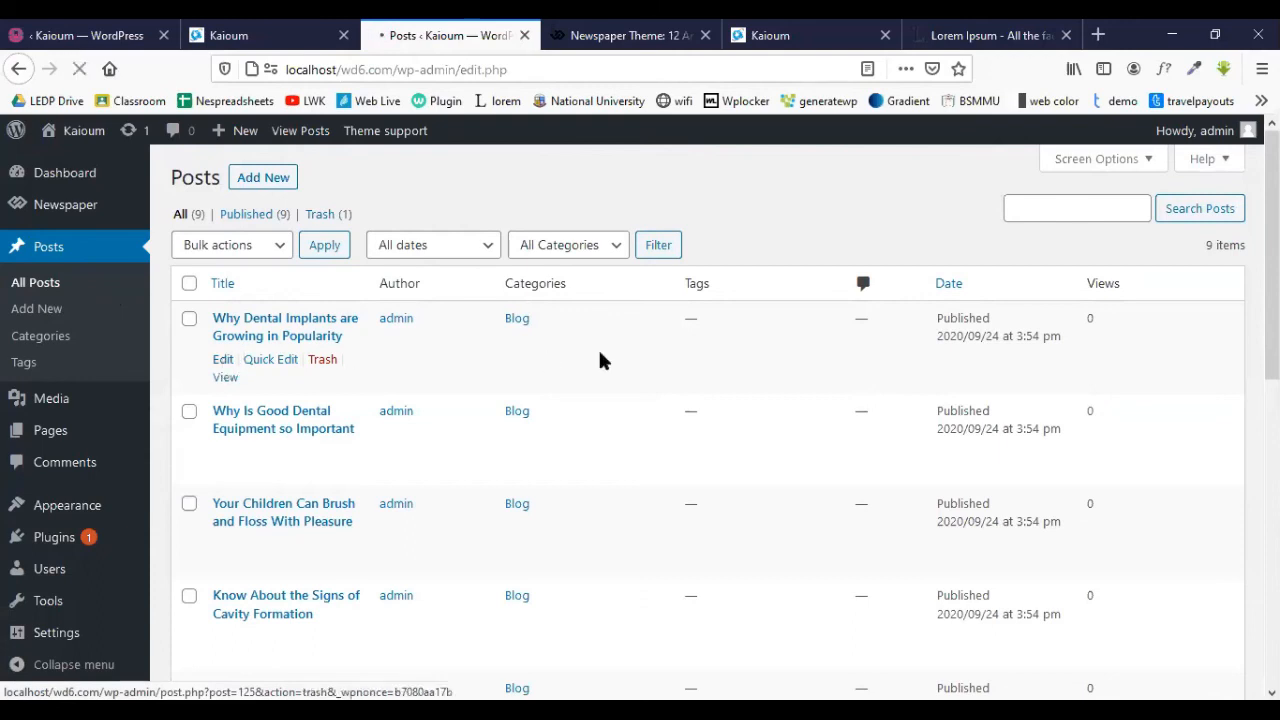
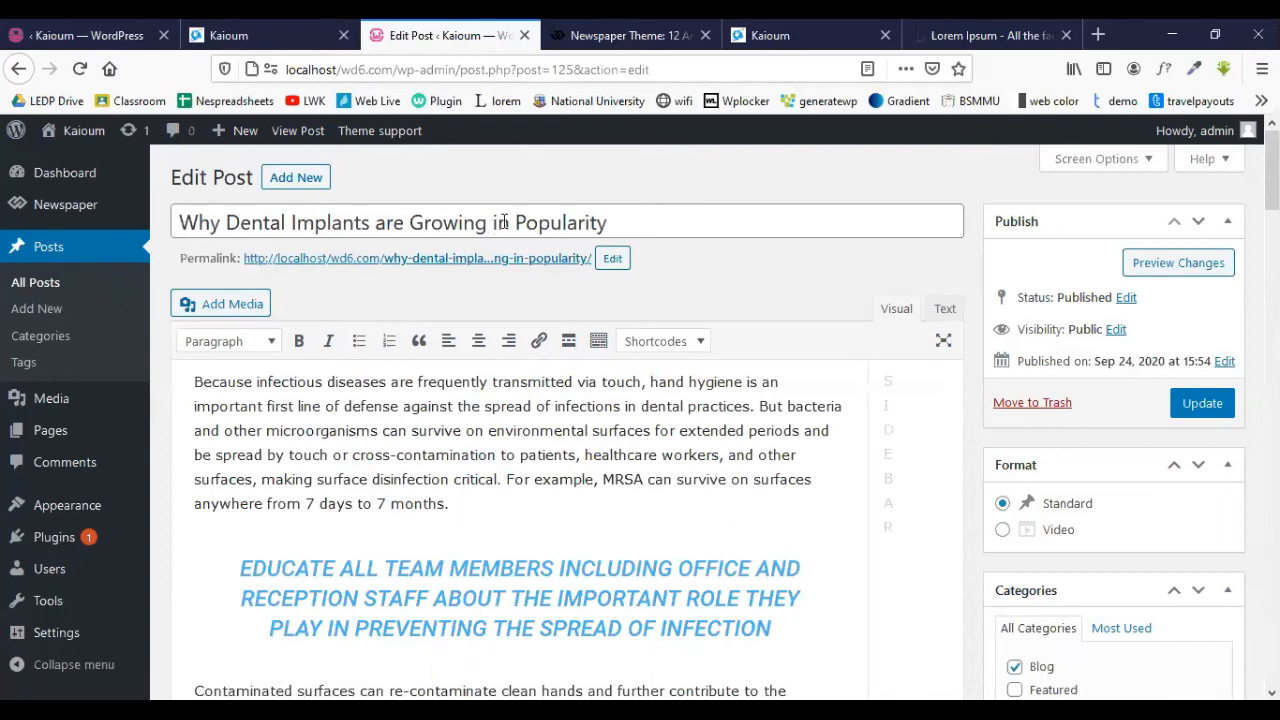
- Replace the dental implants post title with the pasted Lorem Ipsum line
left_click_drag(650, 221, 86, 257)
type("Lorem Ipsum is simply dummy text of the printing and typesetting industry")
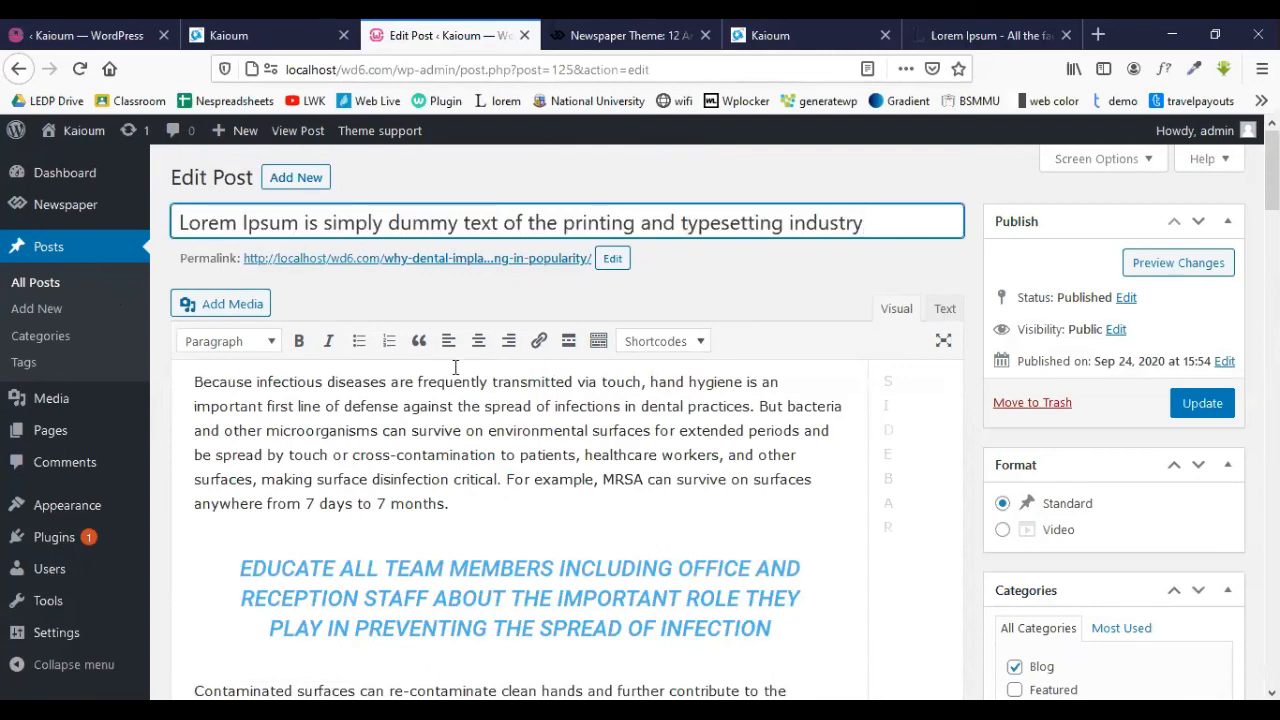
scroll(455, 390, "down", 5)
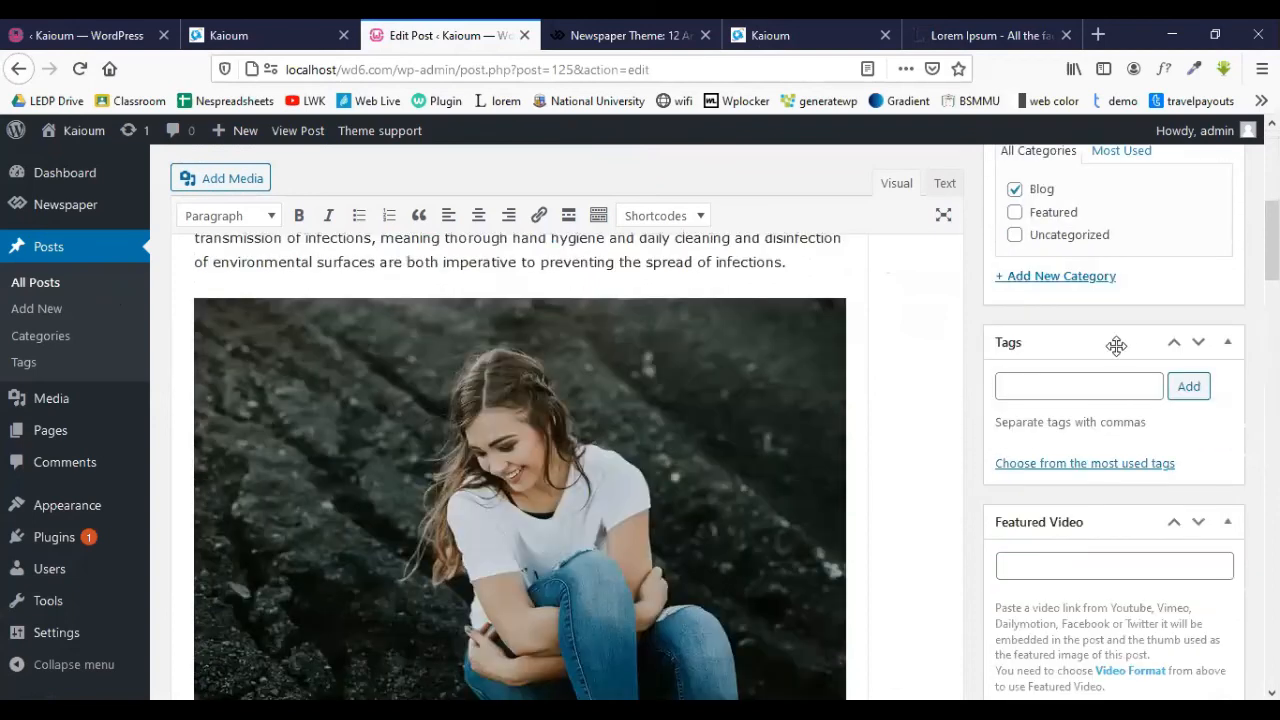
scroll(1118, 347, "down", 4)
scroll(1118, 352, "down", 4)
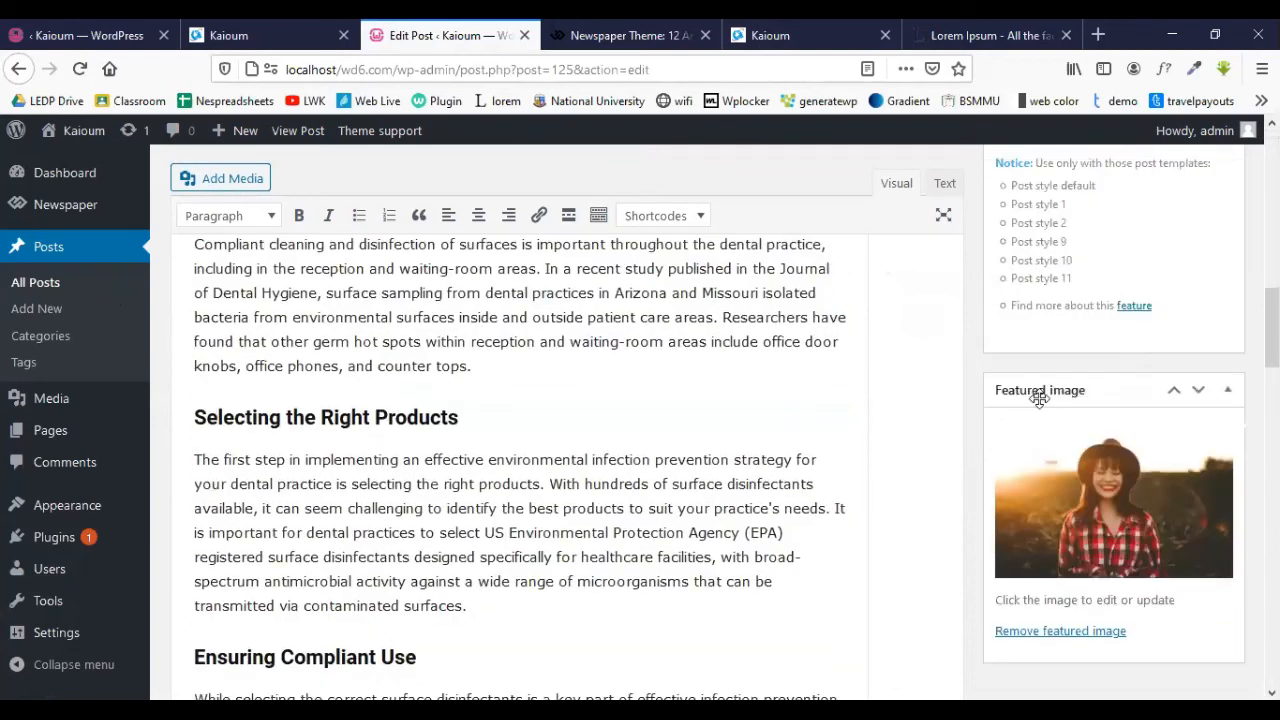
scroll(1117, 470, "down", 1)
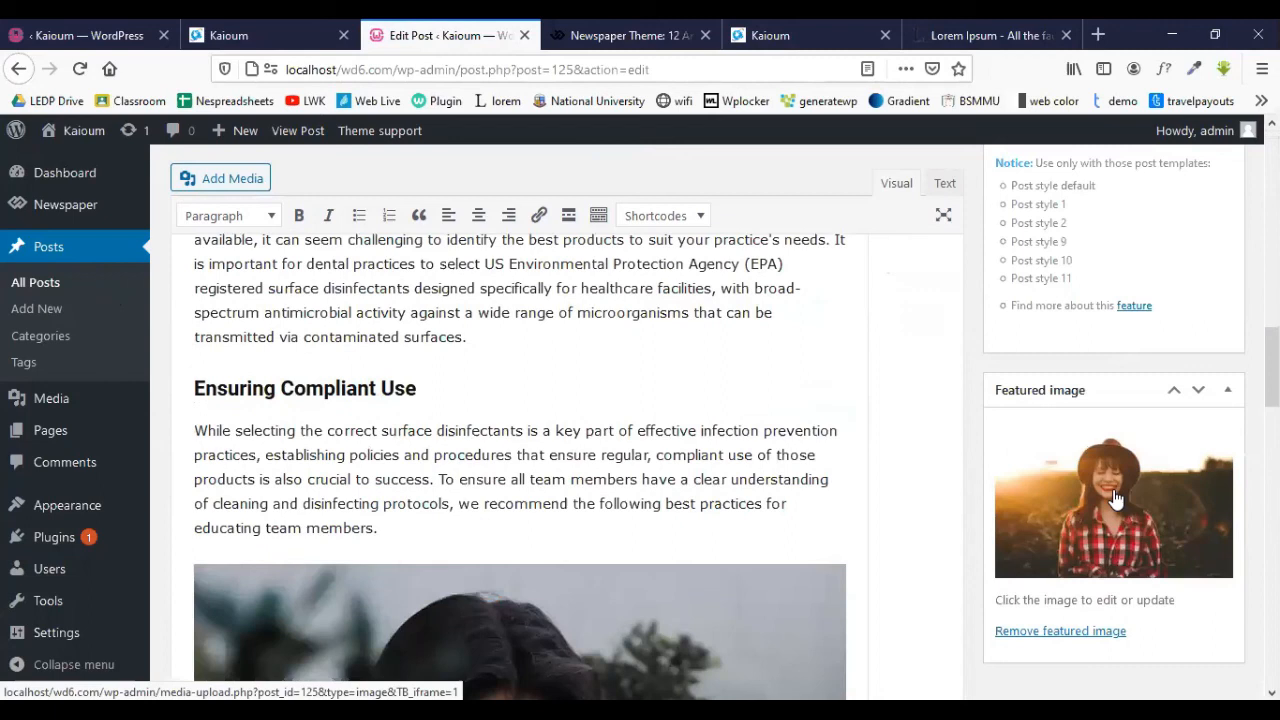
- Upload the sunset-field photo and set it as the post's featured image
left_click(1118, 497)
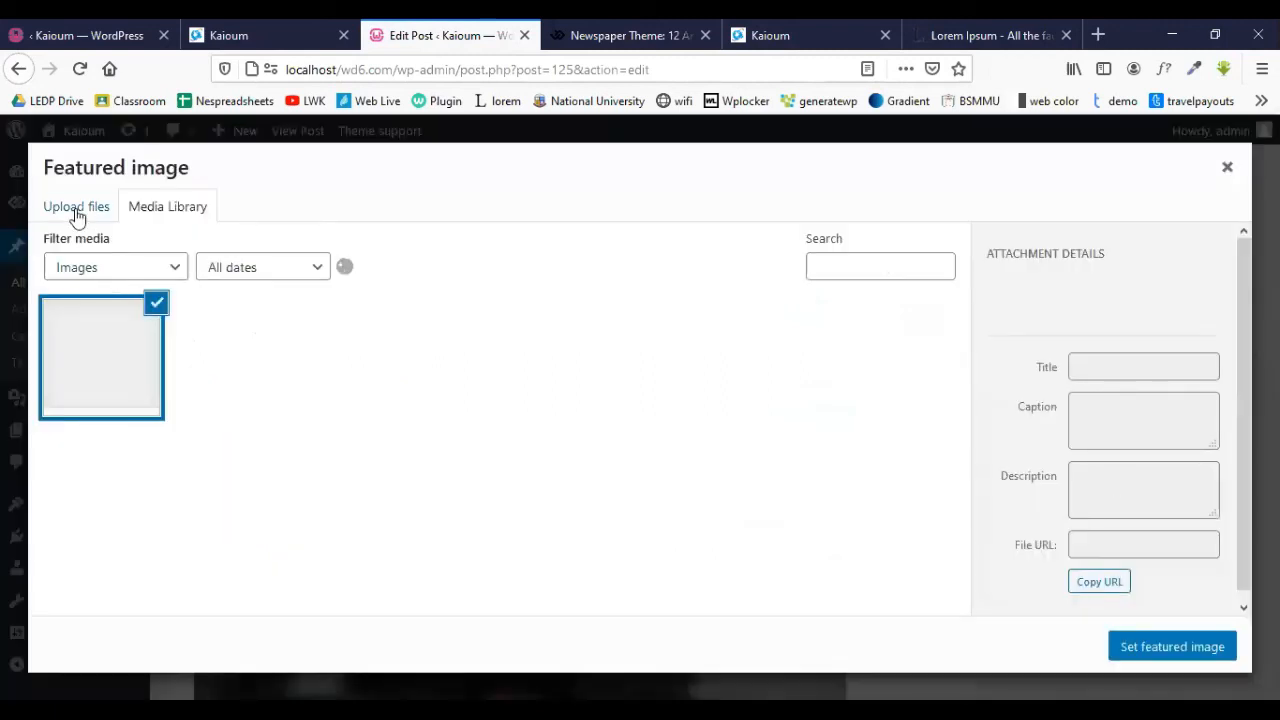
left_click(77, 210)
left_click(649, 446)
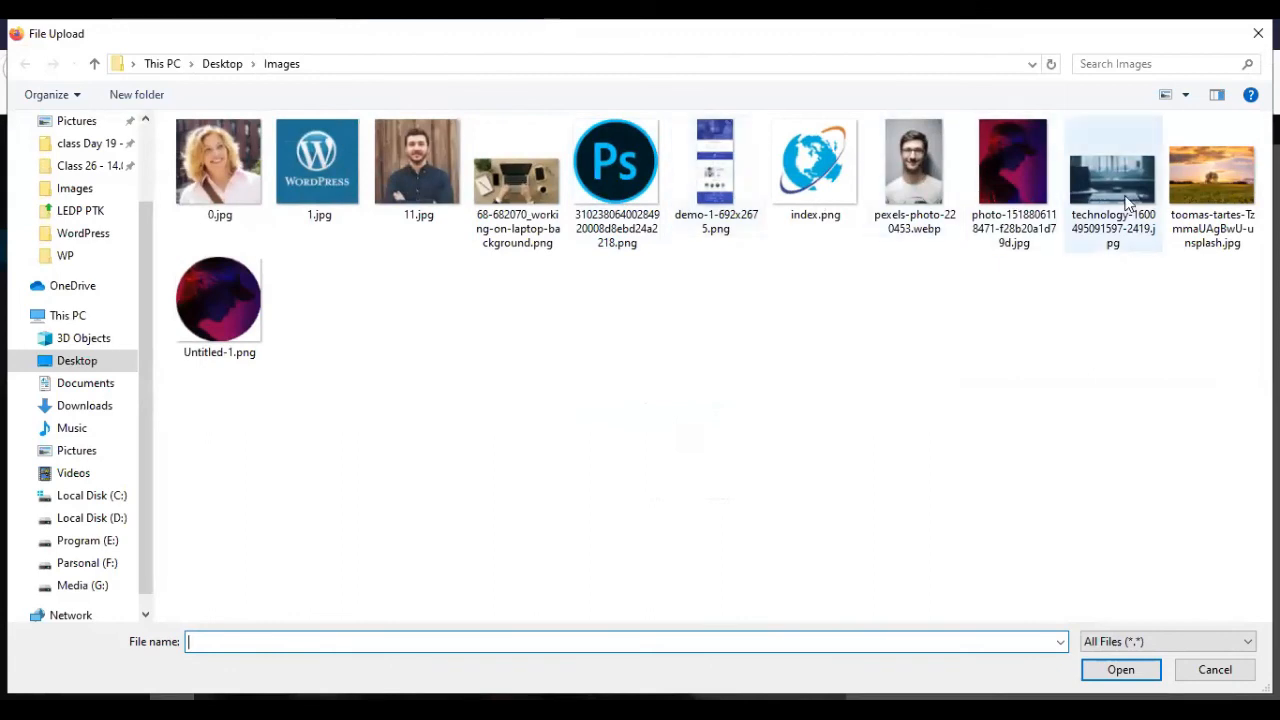
left_click(1190, 176)
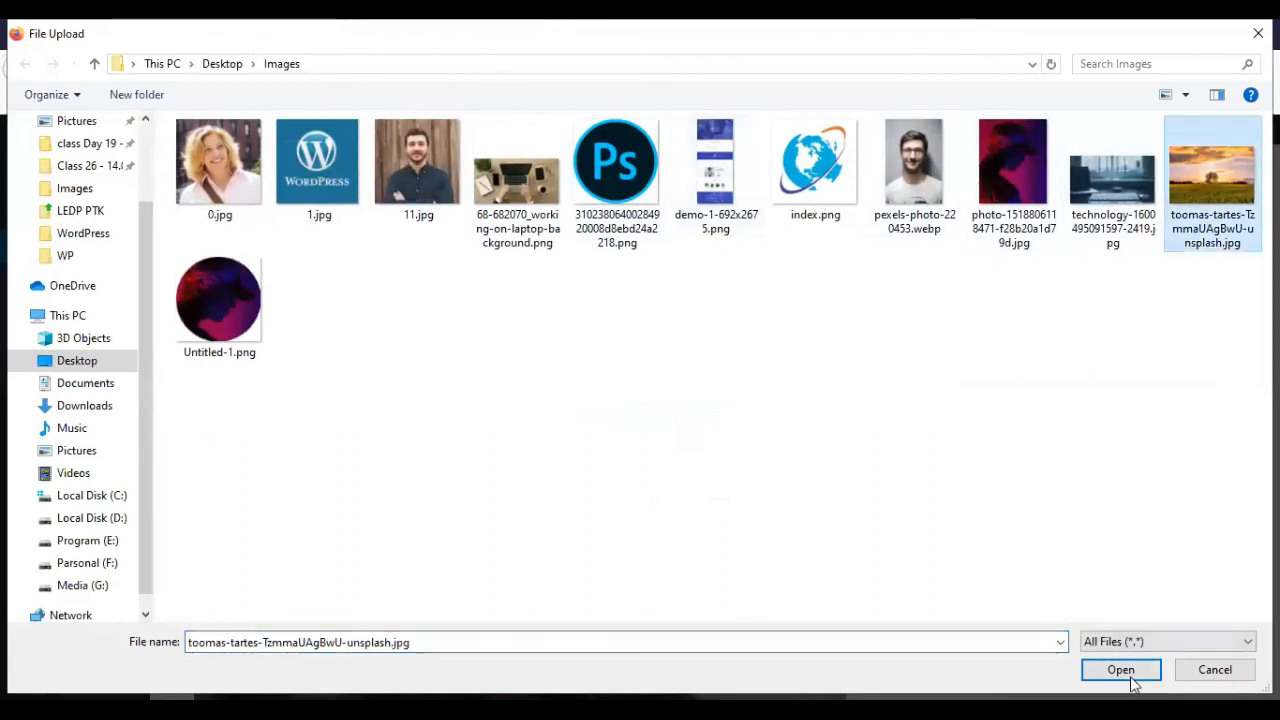
left_click(1128, 672)
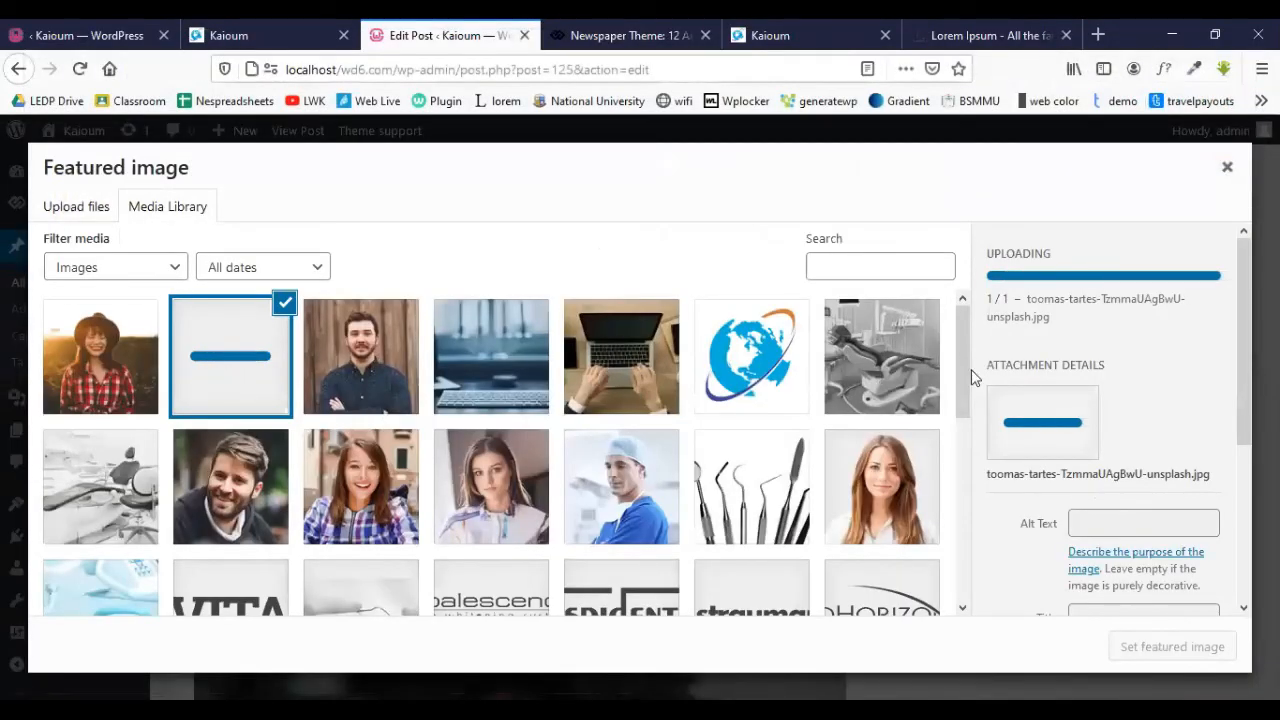
scroll(1137, 391, "down", 4)
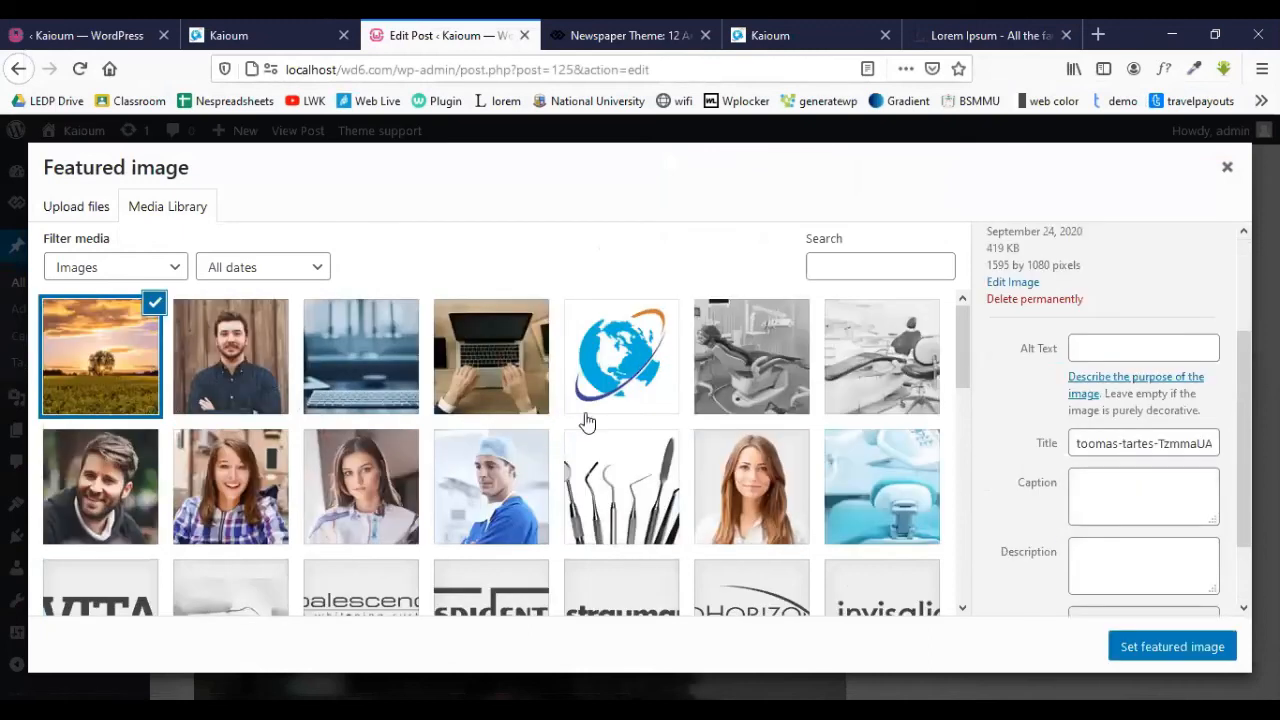
scroll(874, 513, "down", 1)
left_click(1147, 648)
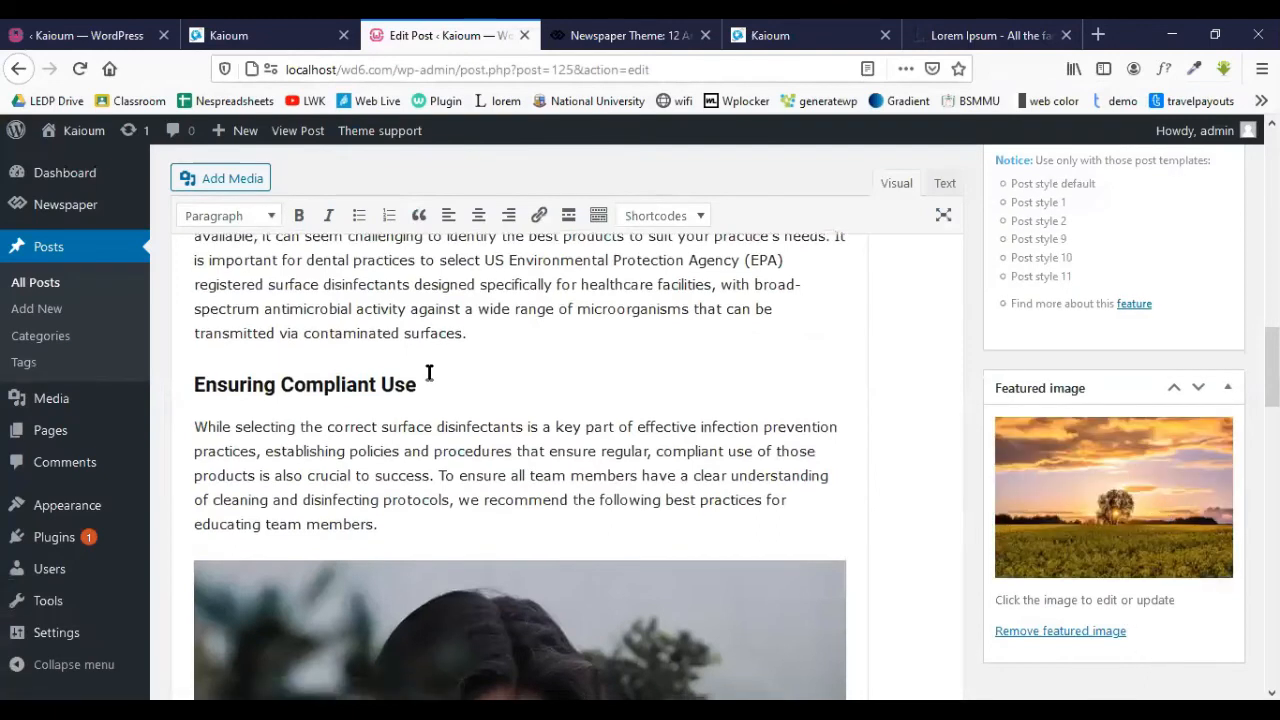
- Update the post and bring up the live site's homepage tab
scroll(407, 415, "down", 4)
scroll(489, 328, "up", 10)
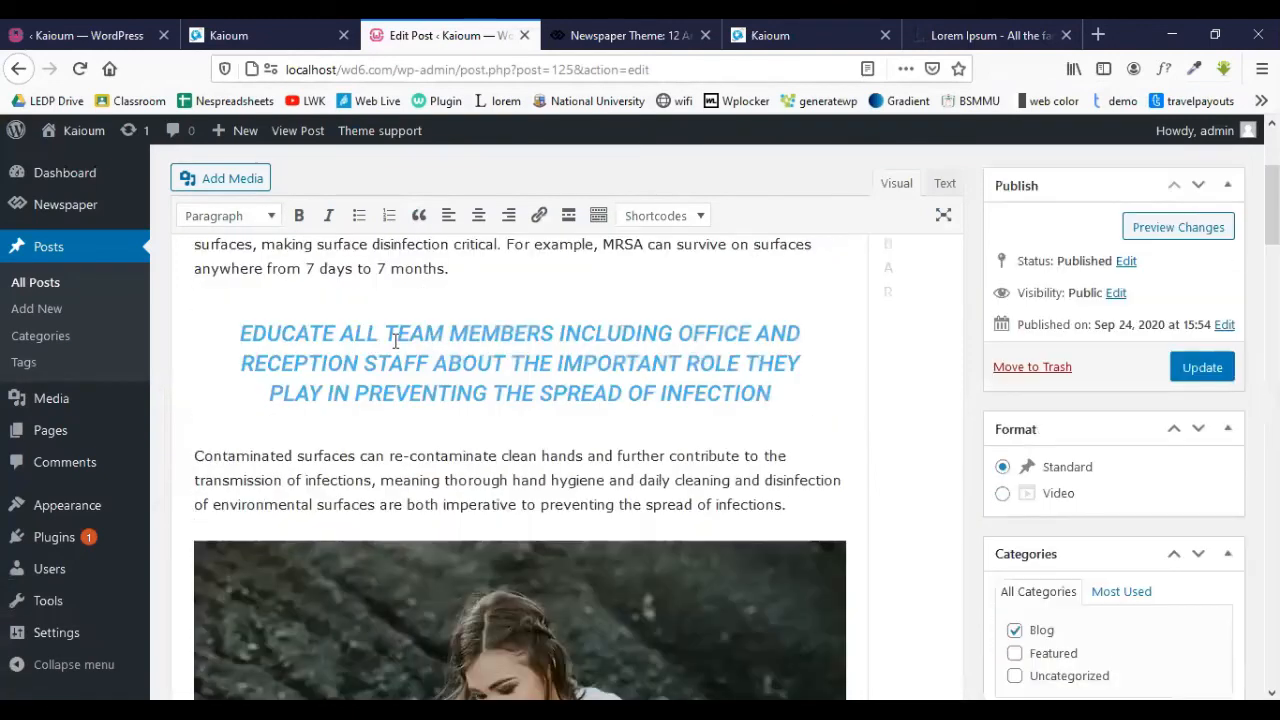
scroll(451, 343, "up", 3)
left_click(1208, 412)
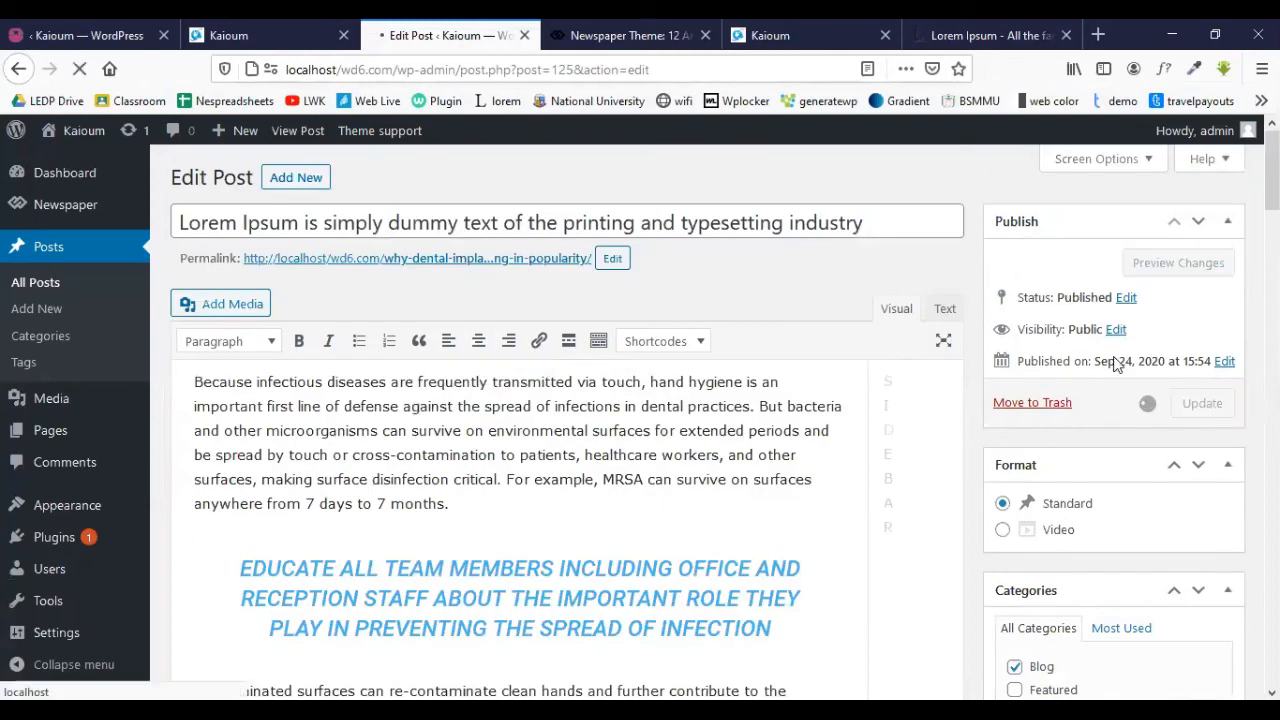
left_click(640, 32)
left_click(253, 32)
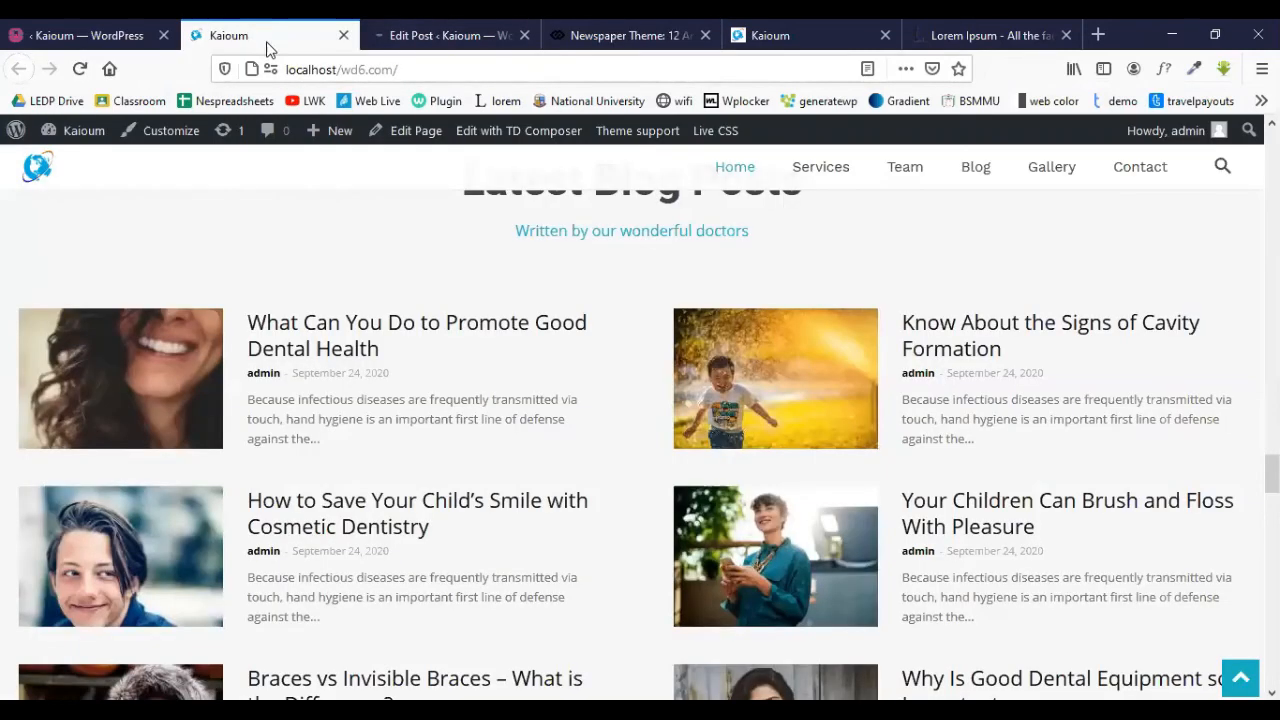
- Reload the homepage and check Latest Blog Posts for the retitled post's sunset image
left_click(76, 74)
scroll(540, 360, "down", 2)
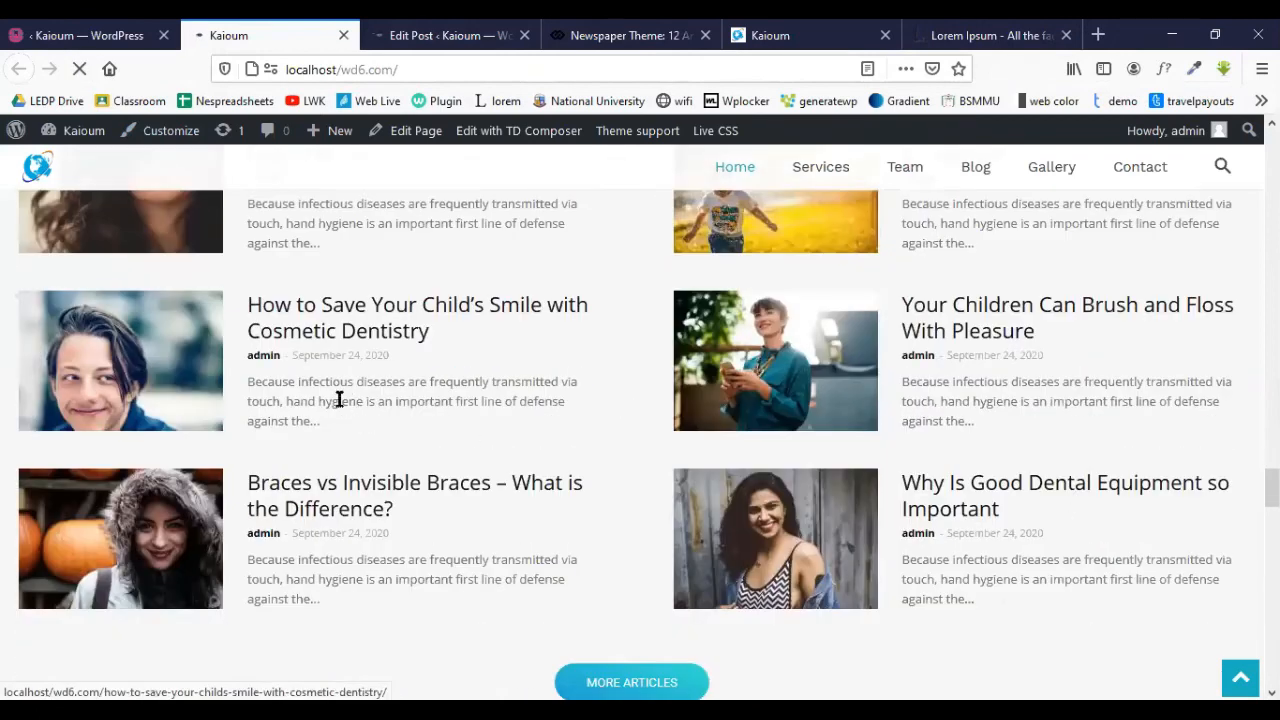
scroll(651, 482, "up", 2)
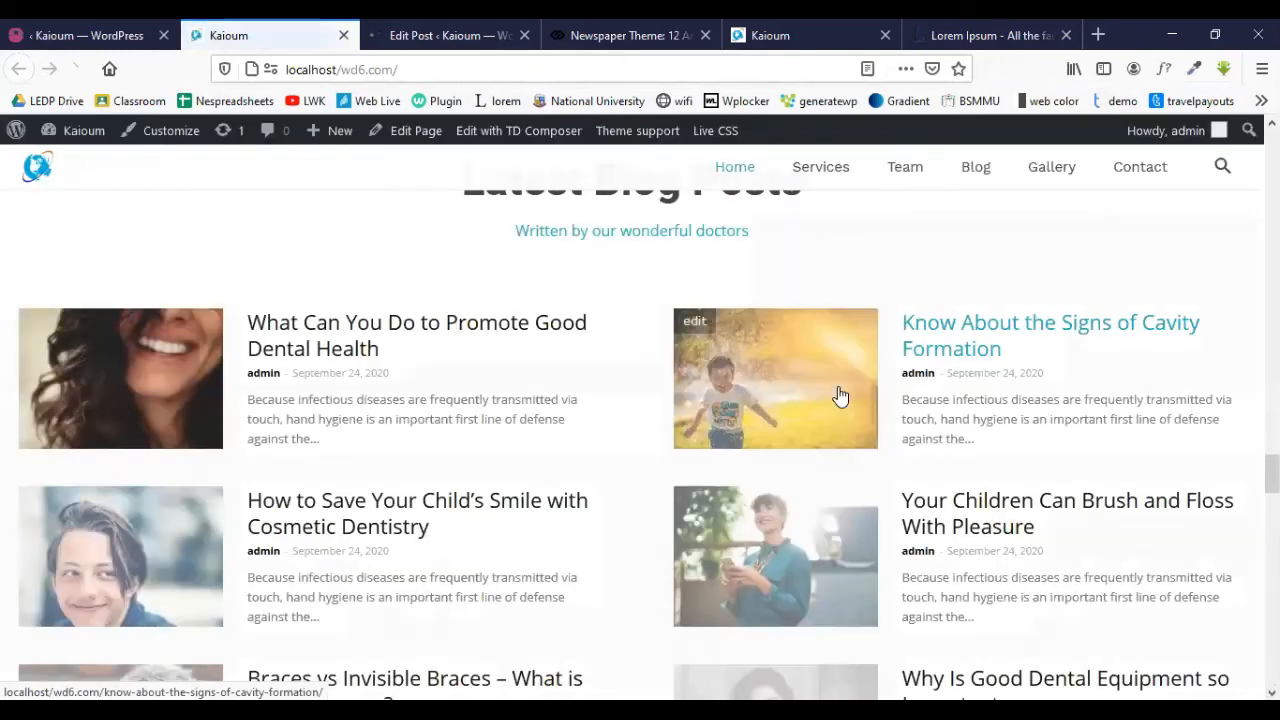
scroll(840, 396, "down", 3)
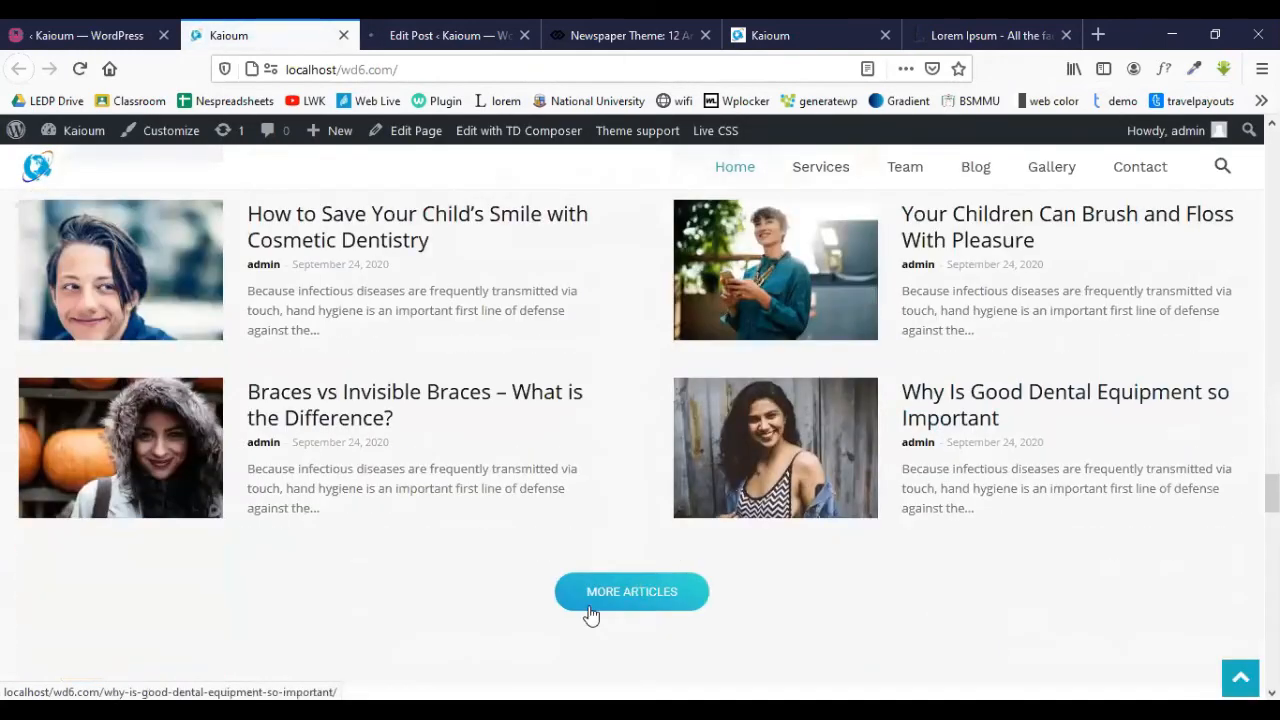
scroll(316, 273, "up", 2)
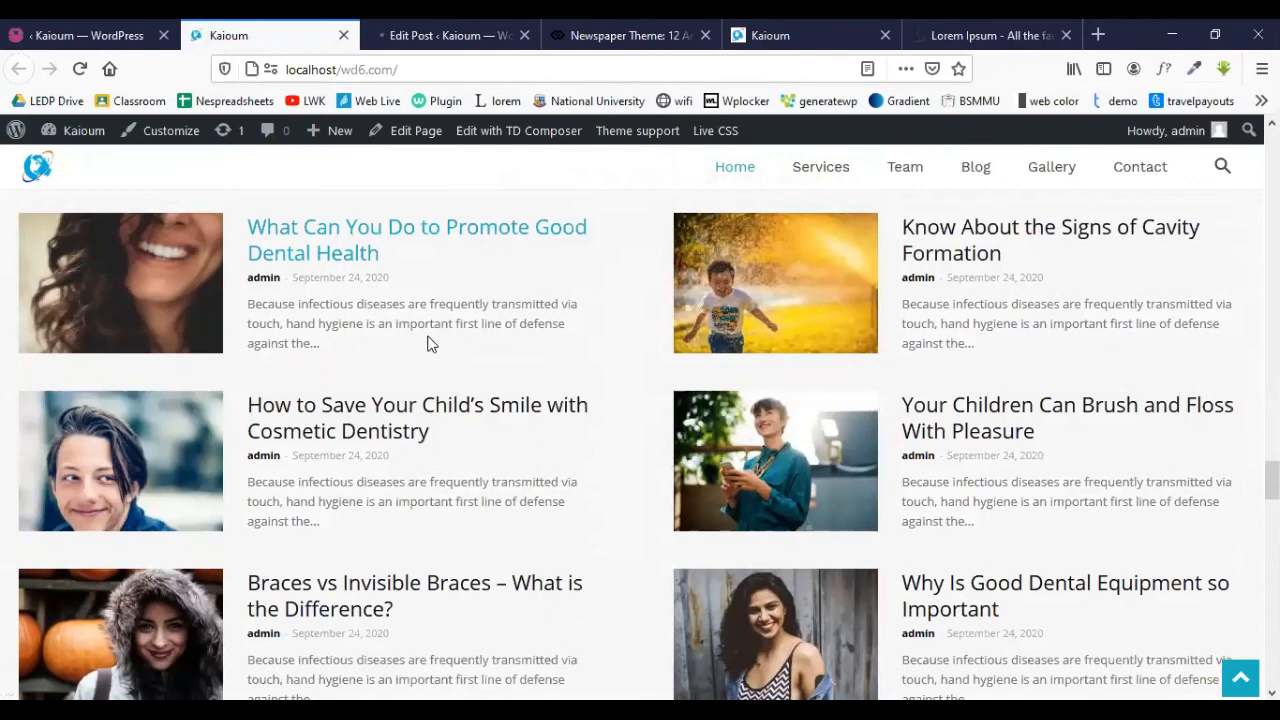
scroll(598, 654, "down", 1)
- Browse the full Blog listing and open the Know About the Signs of Cavity Formation post
left_click(632, 688)
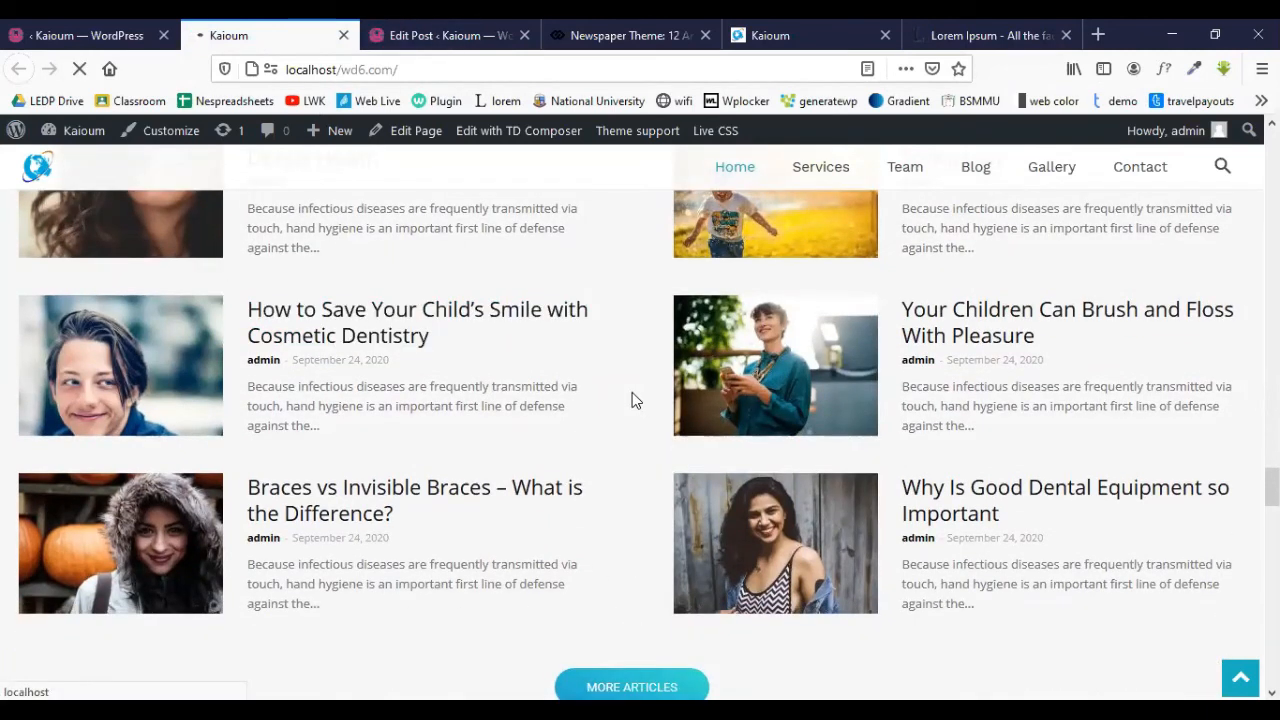
scroll(632, 400, "down", 2)
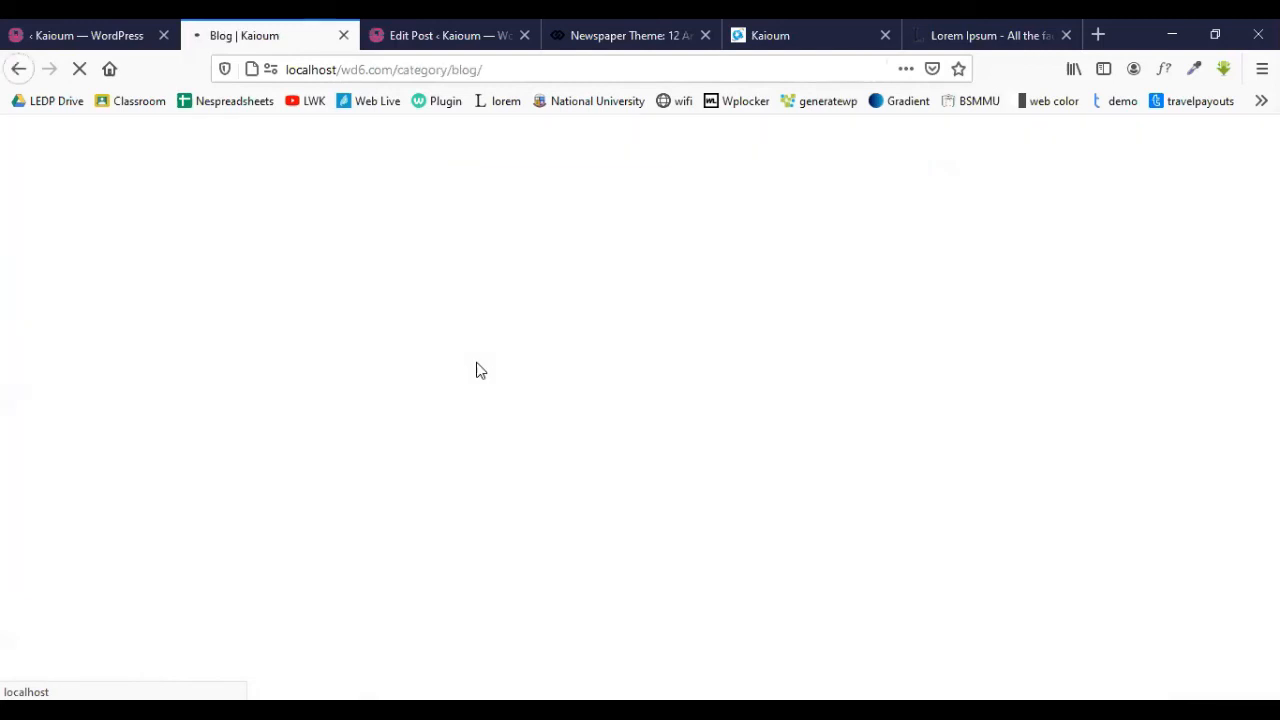
scroll(476, 362, "down", 1)
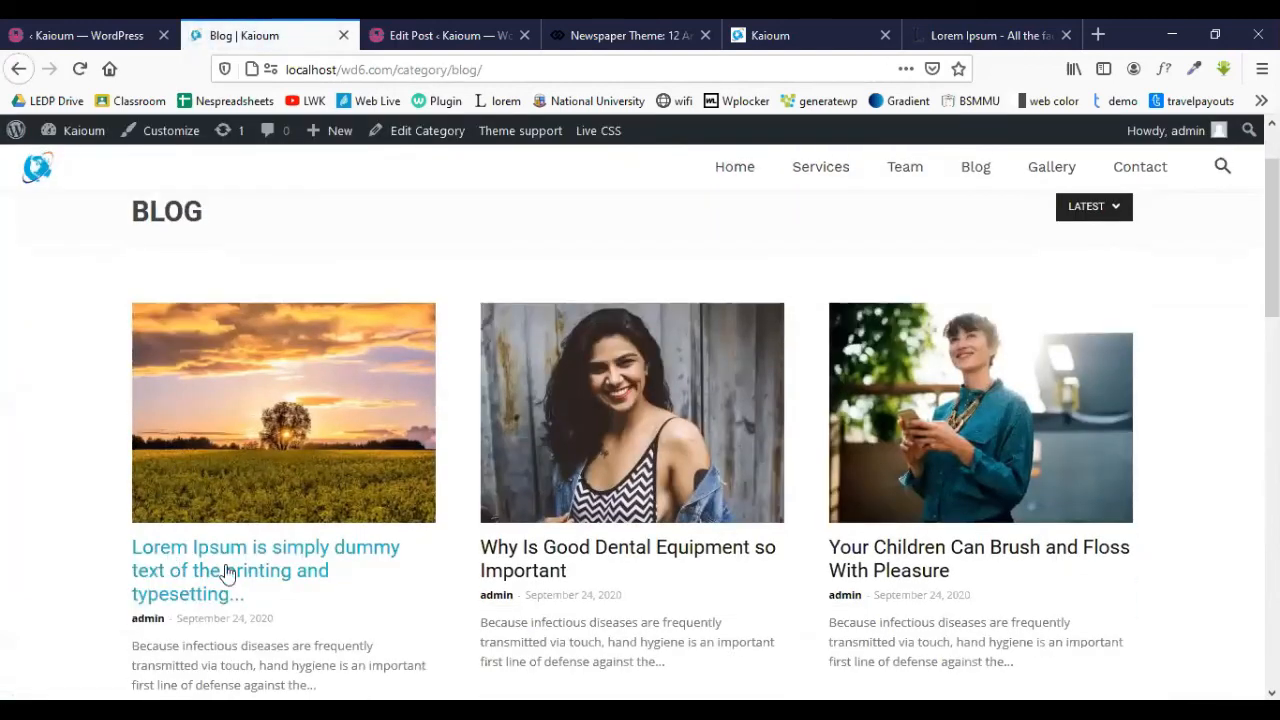
scroll(277, 562, "down", 5)
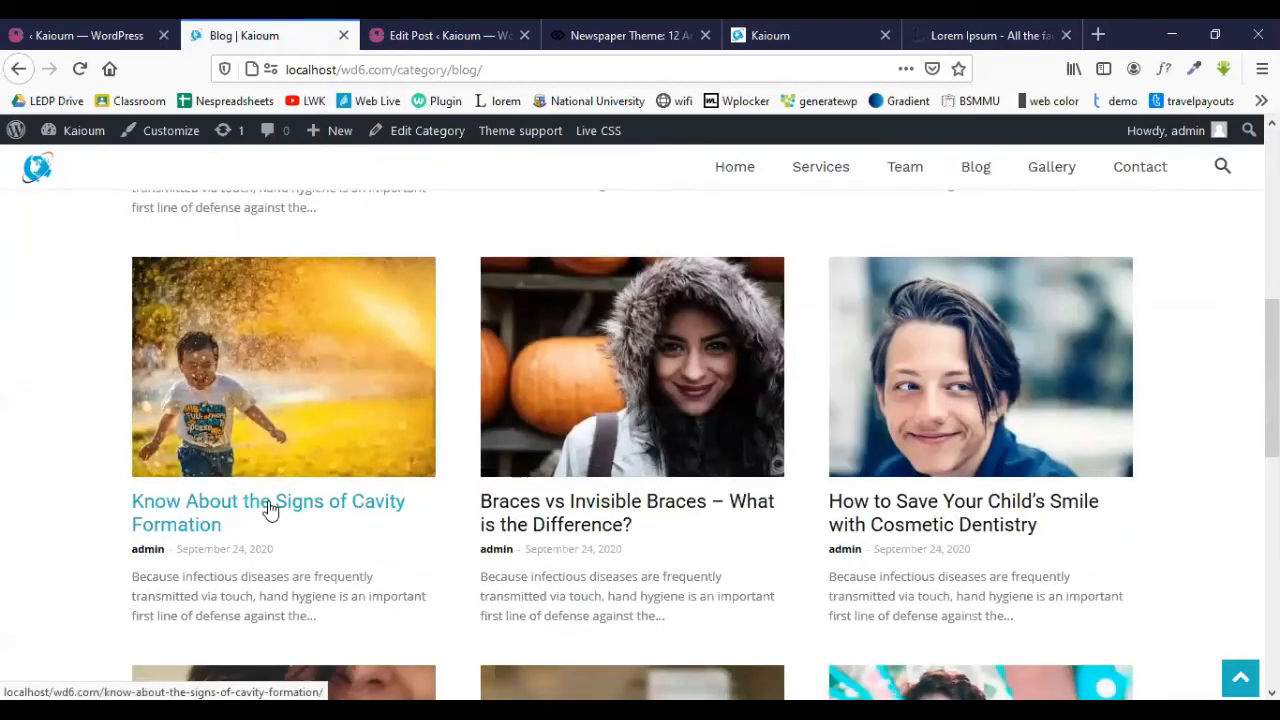
left_click(270, 510)
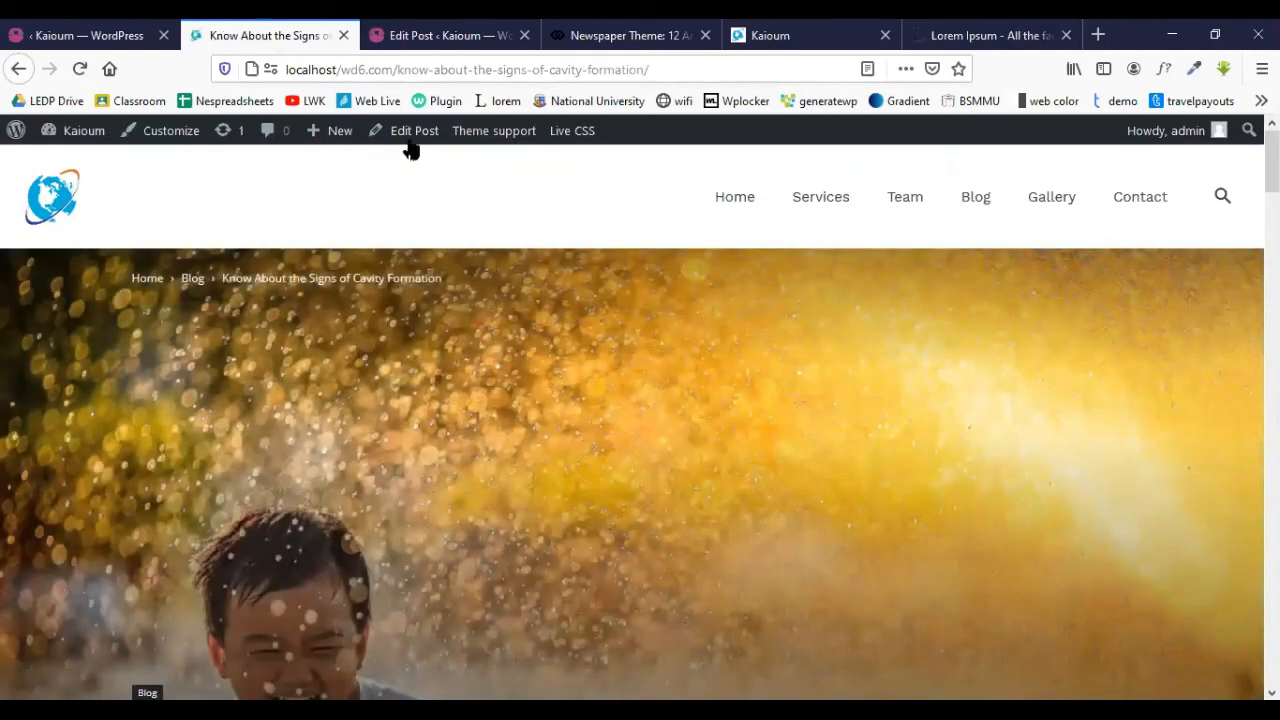
- Upload the laptop PNG and set it as the cavity post's featured image
scroll(579, 405, "down", 3)
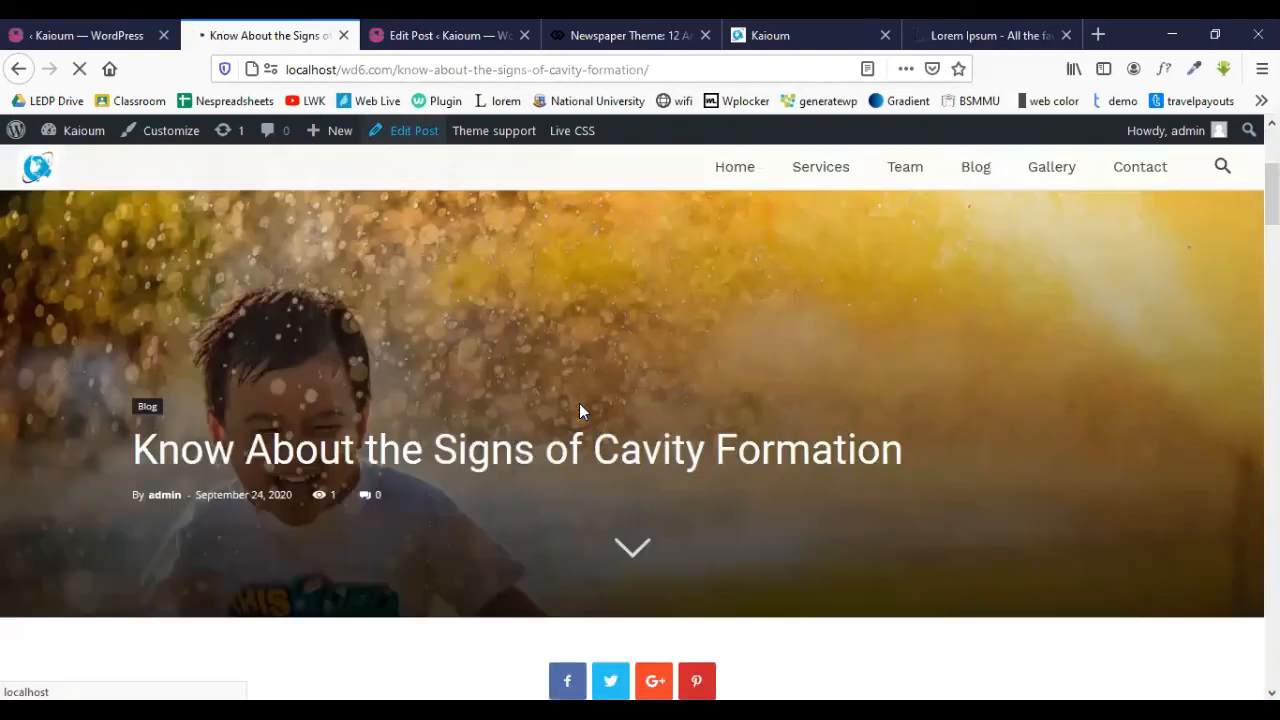
scroll(579, 403, "down", 3)
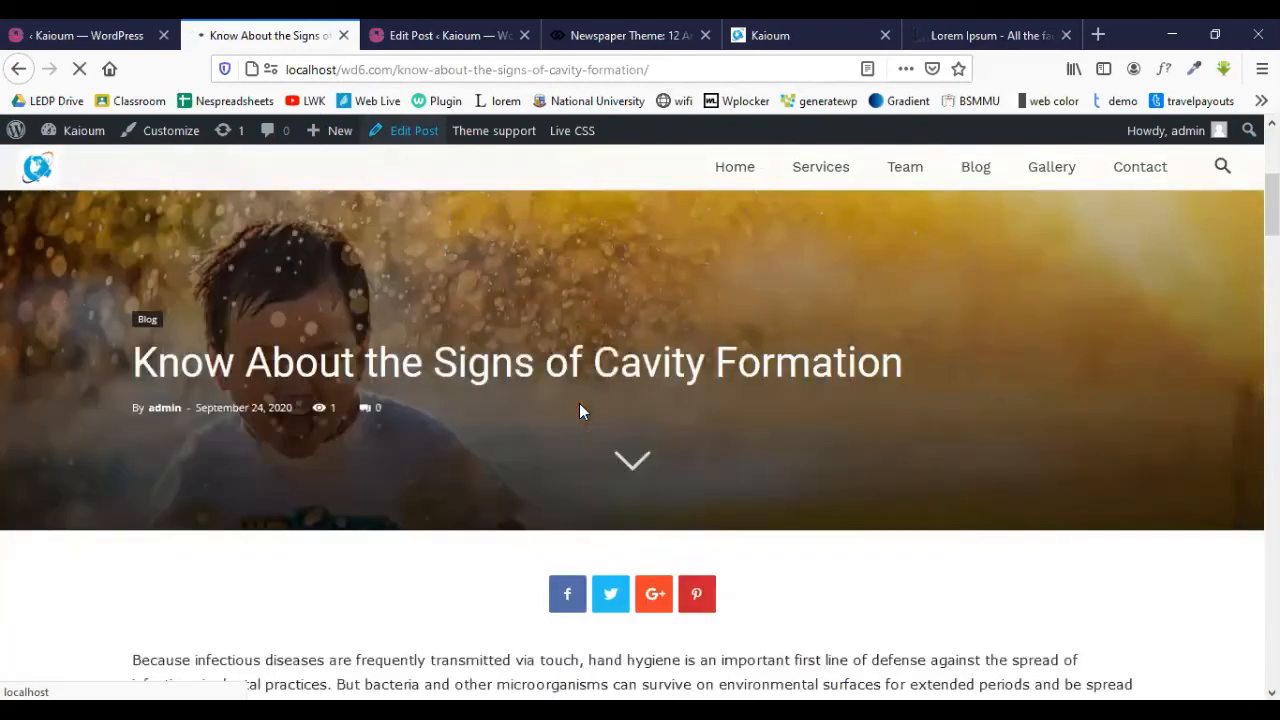
scroll(579, 403, "down", 1)
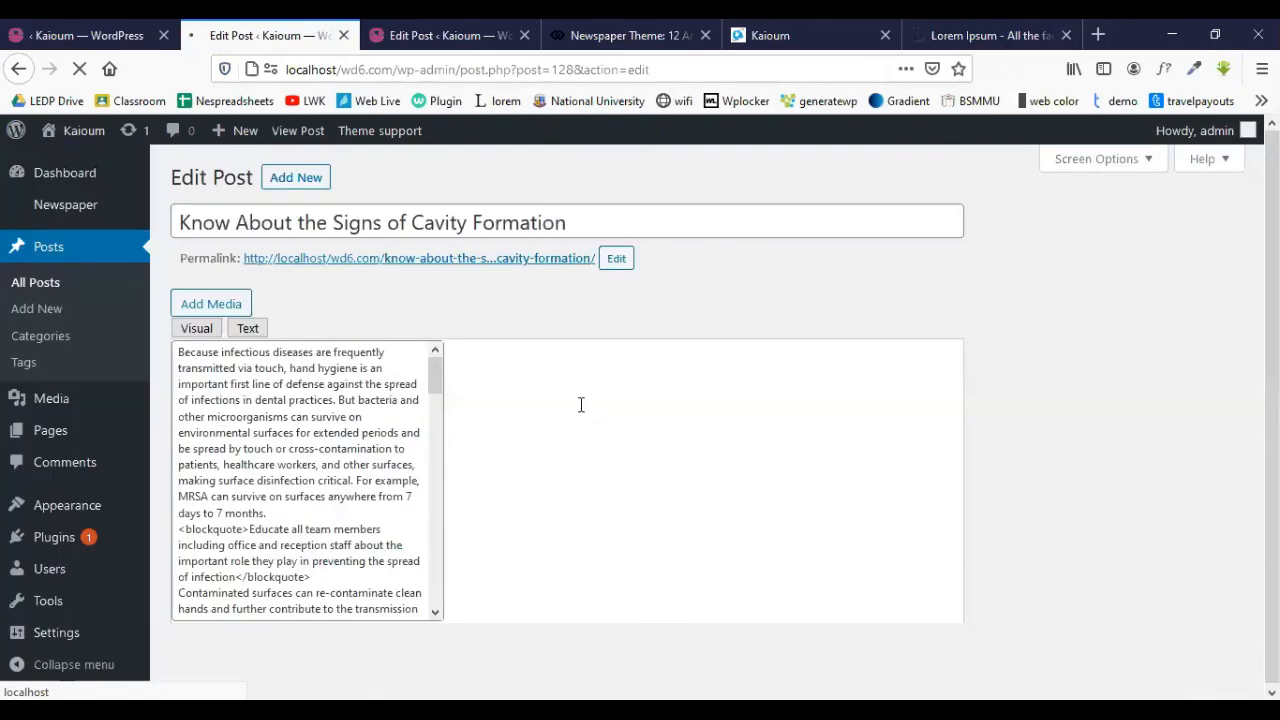
scroll(1118, 429, "down", 5)
scroll(1111, 452, "down", 5)
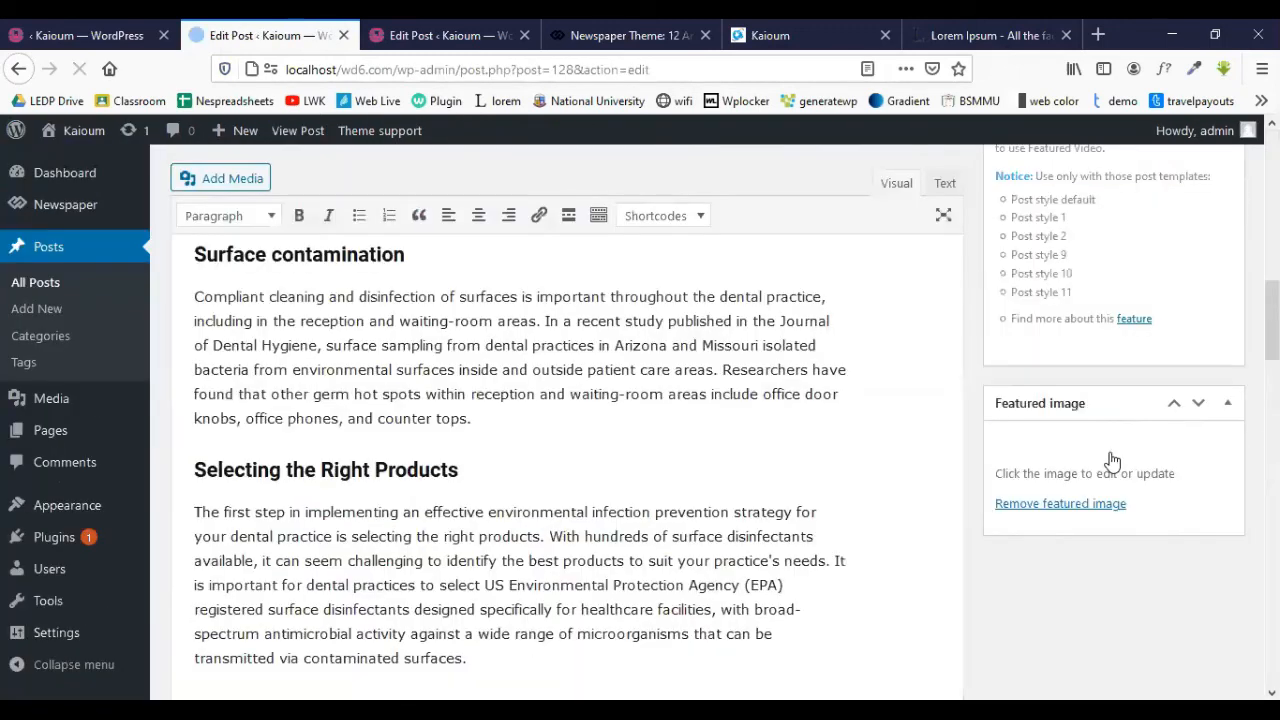
left_click(1119, 471)
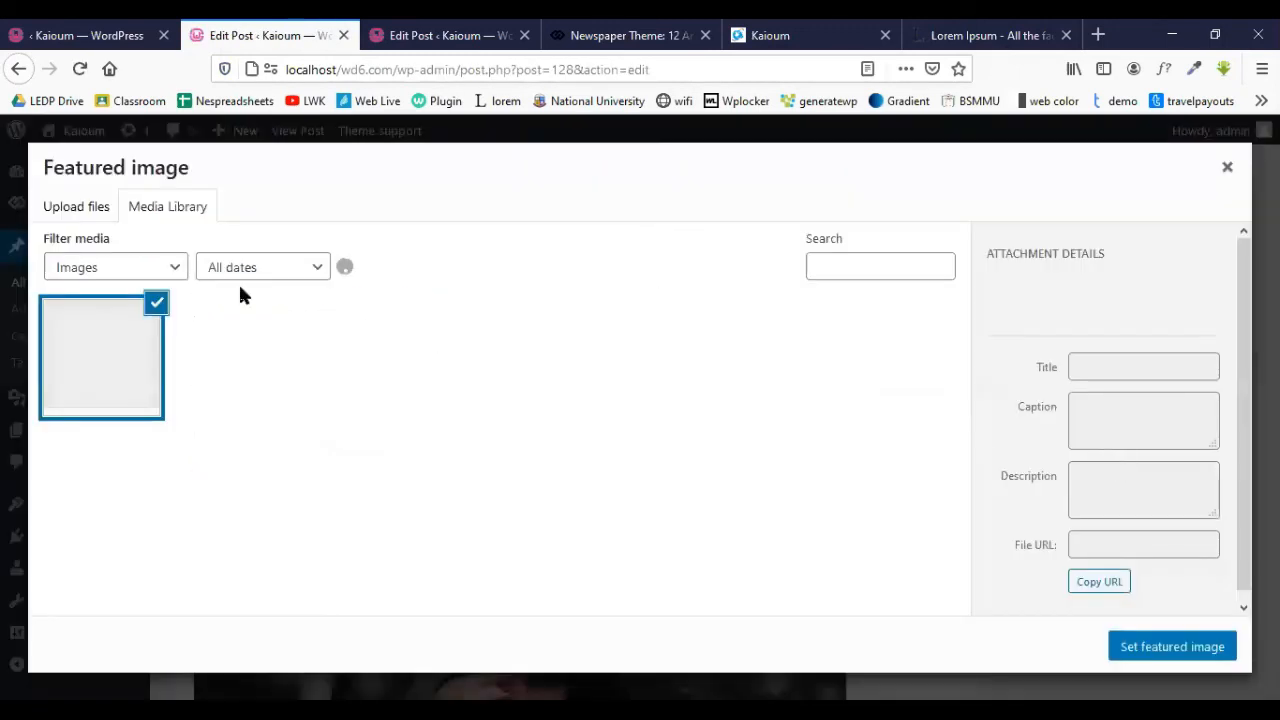
left_click(80, 208)
left_click(655, 456)
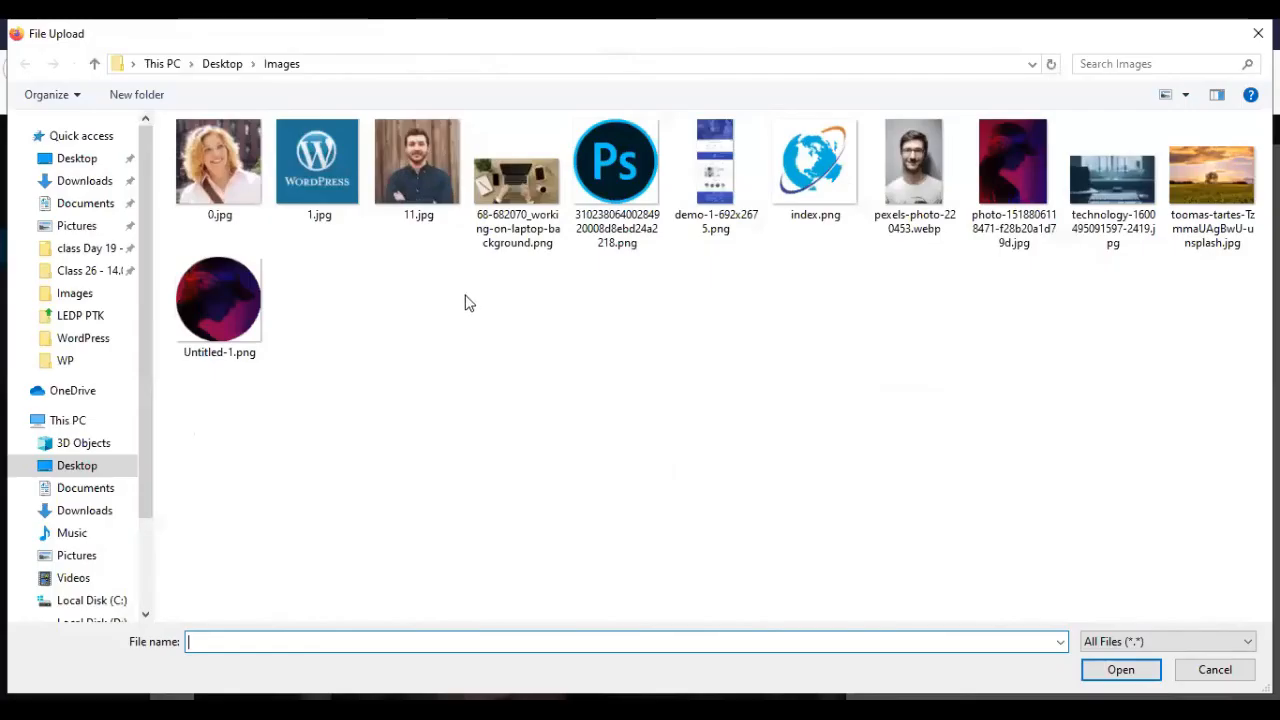
left_click(520, 180)
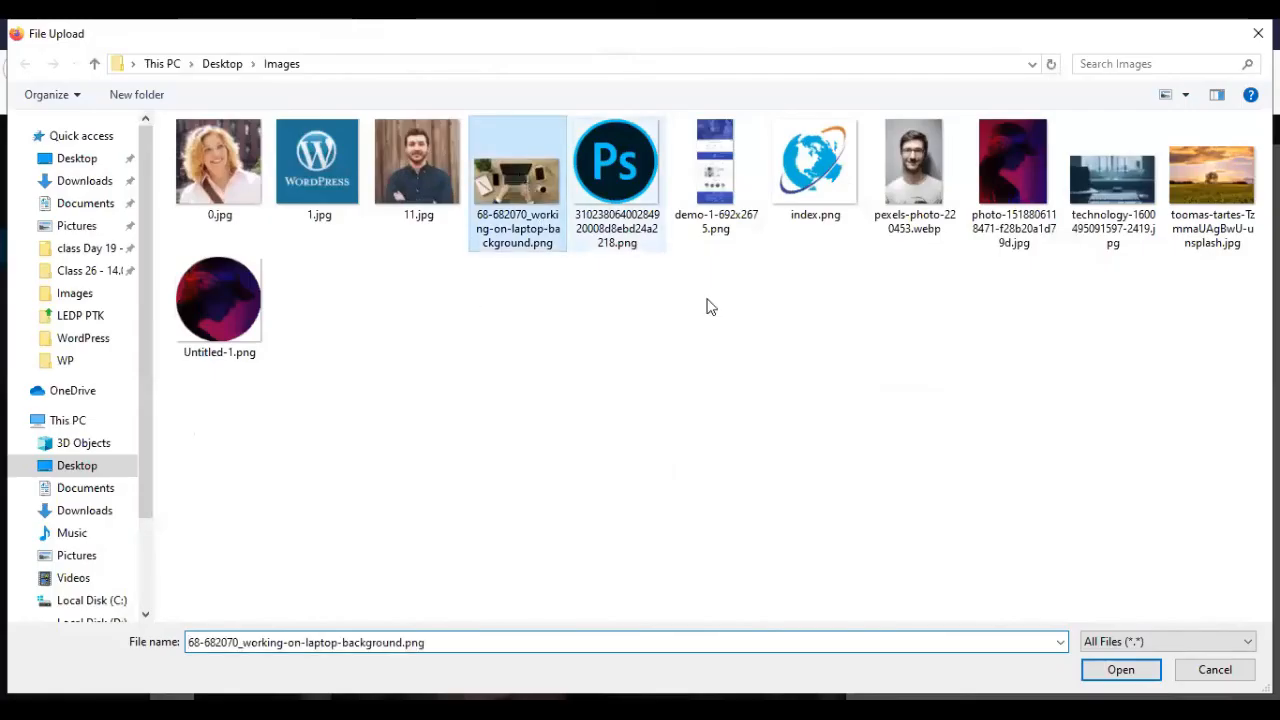
left_click(1120, 669)
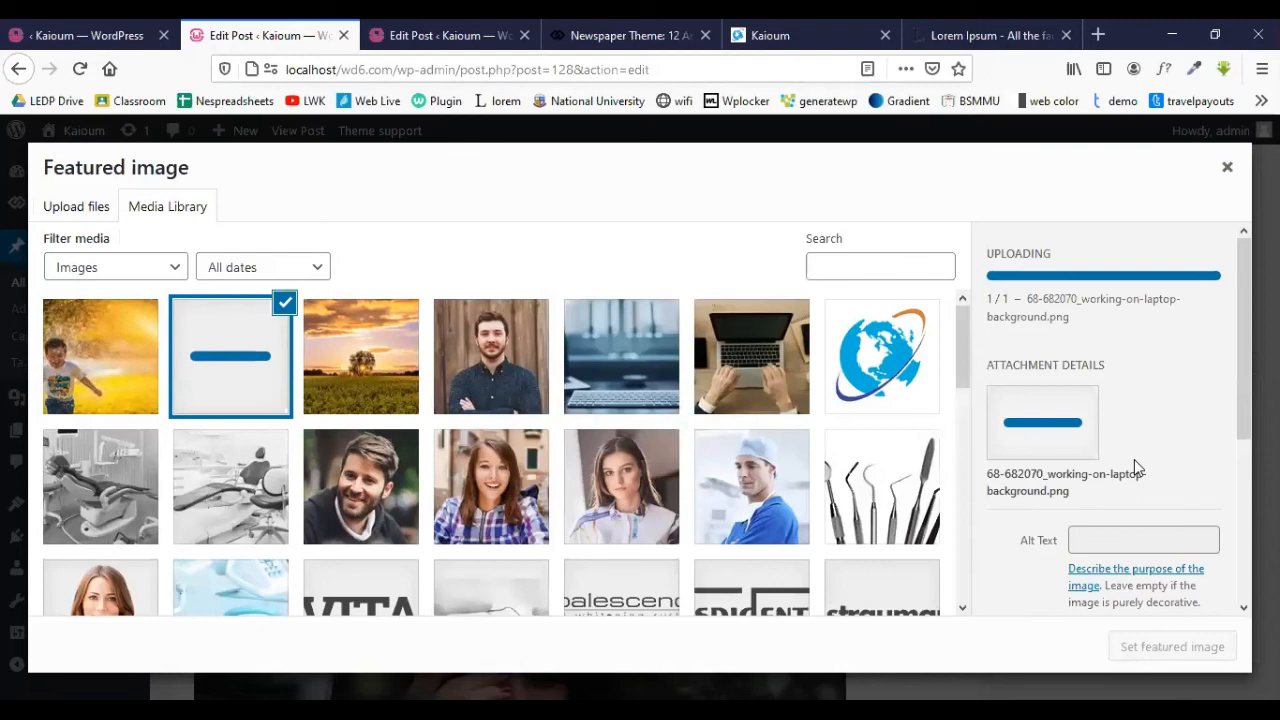
scroll(1134, 459, "down", 5)
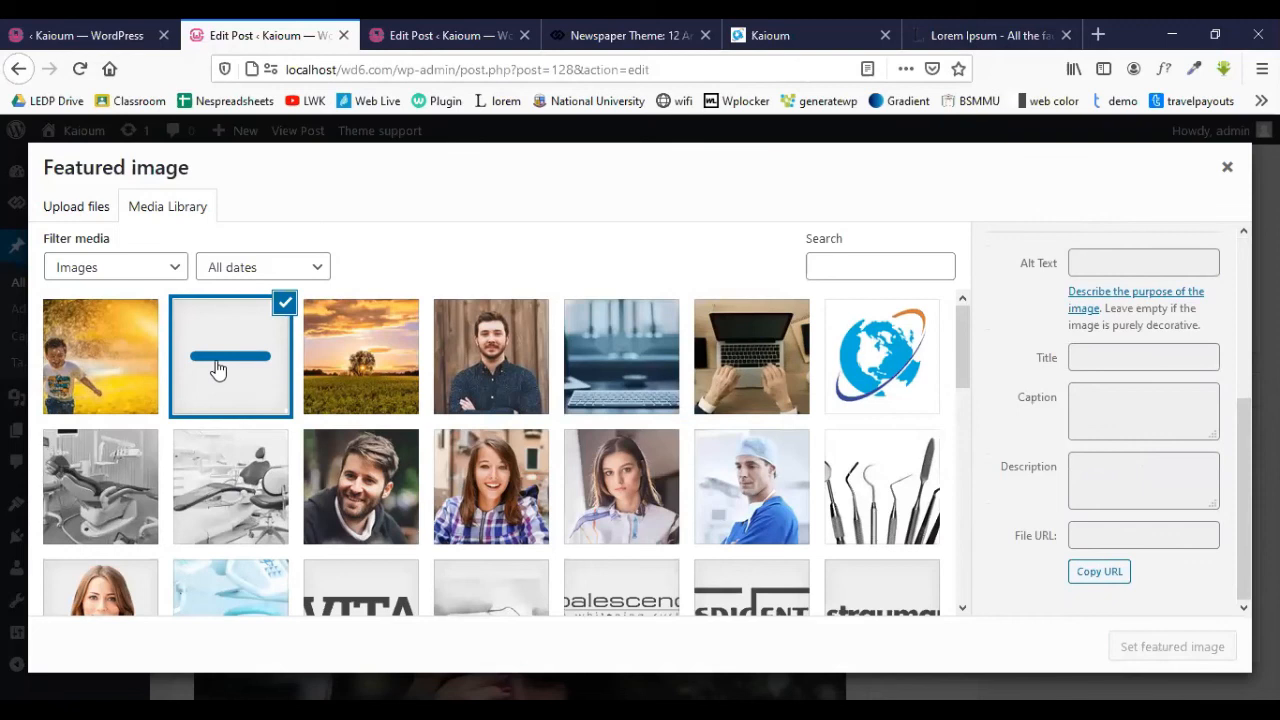
left_click(1162, 650)
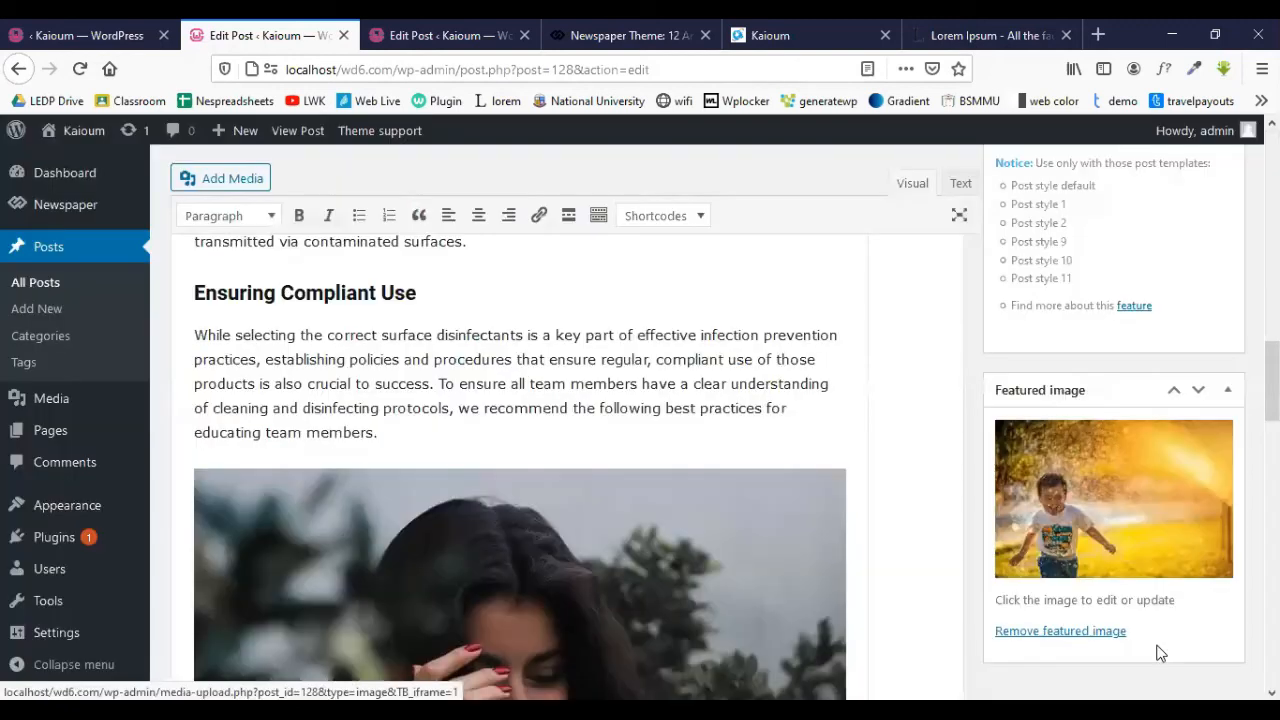
- Update the cavity post, then move between the homepage builder and post editor tabs
scroll(1057, 465, "up", 15)
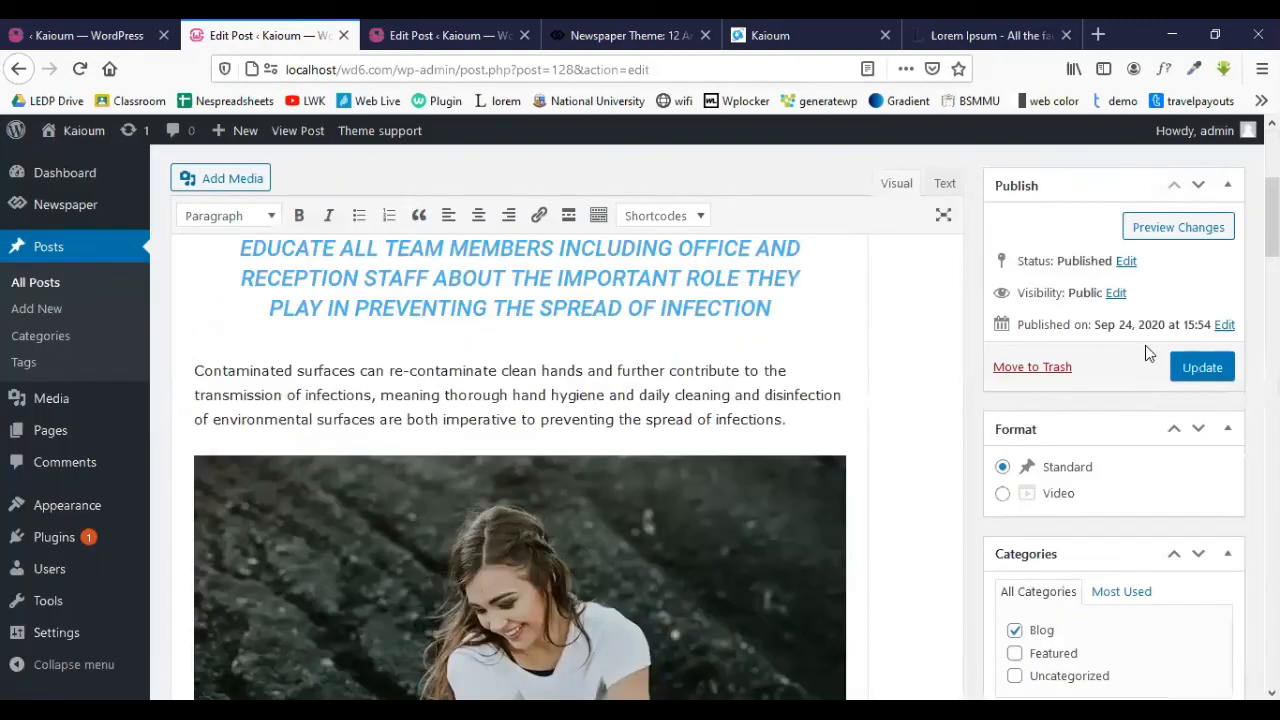
left_click(1202, 418)
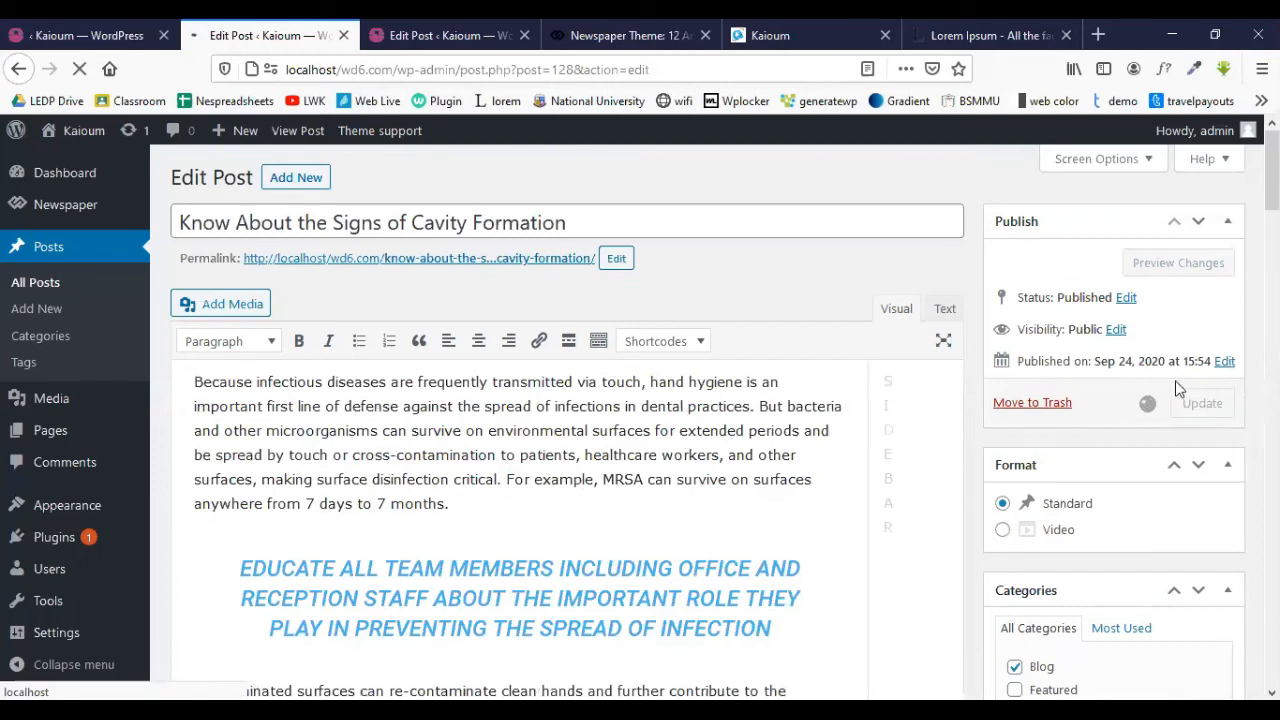
left_click(88, 36)
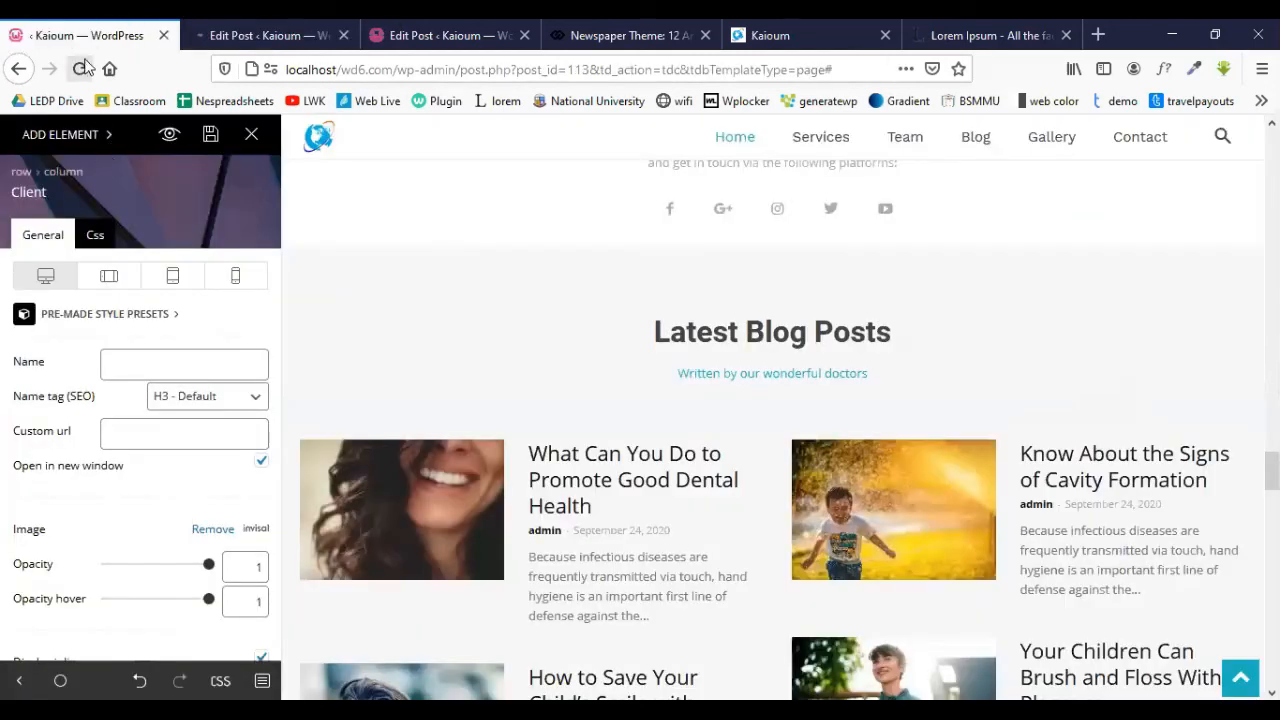
left_click(168, 134)
left_click(248, 35)
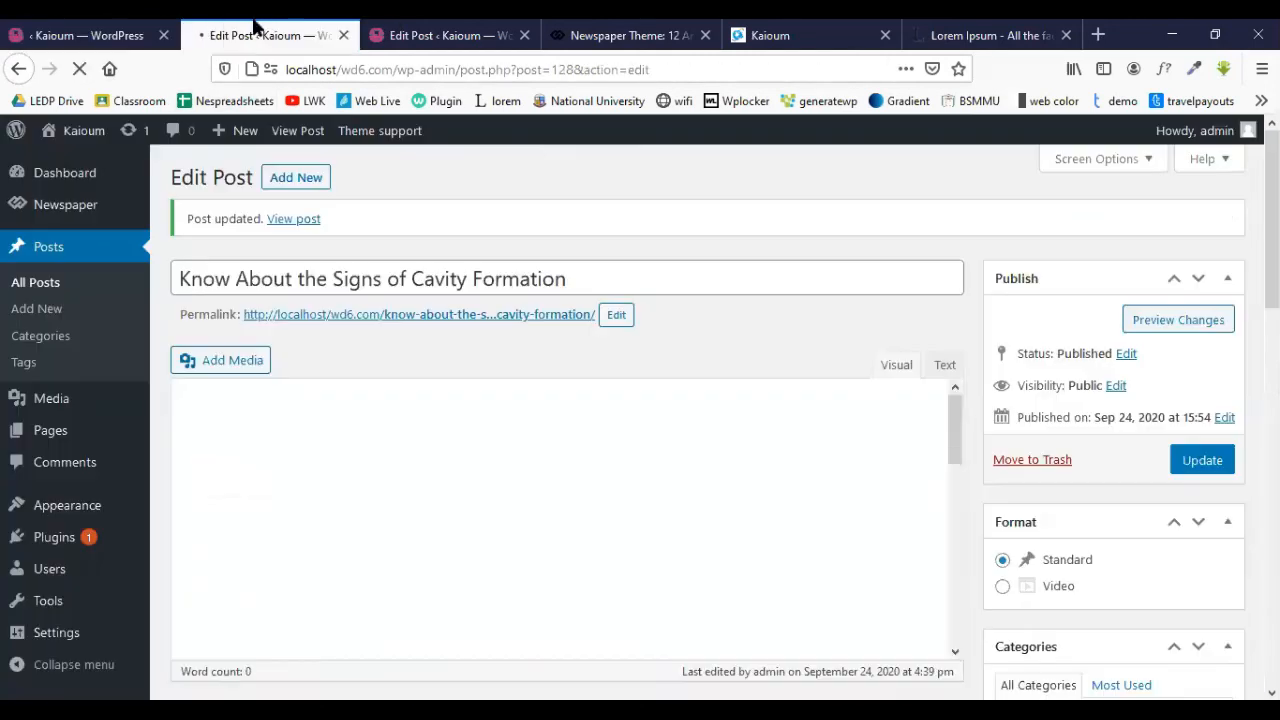
left_click(433, 35)
- Open the live homepage in a new tab from the homepage builder
left_click(612, 38)
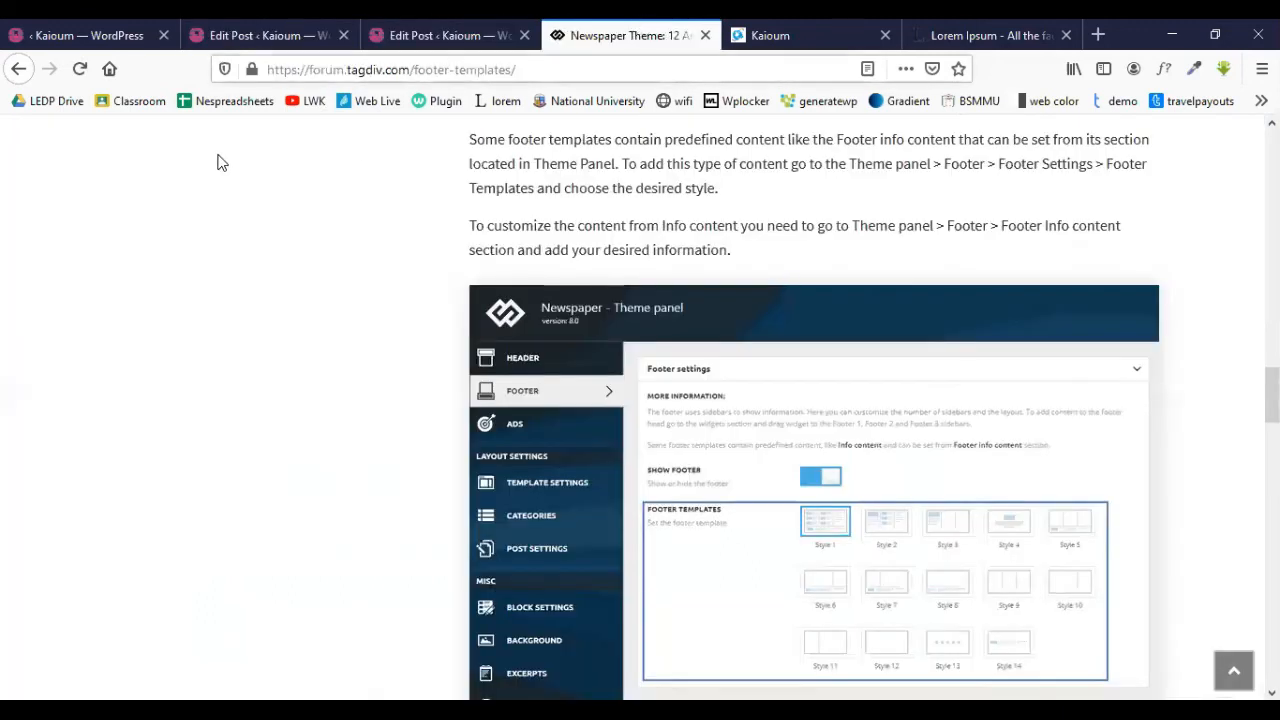
left_click(96, 30)
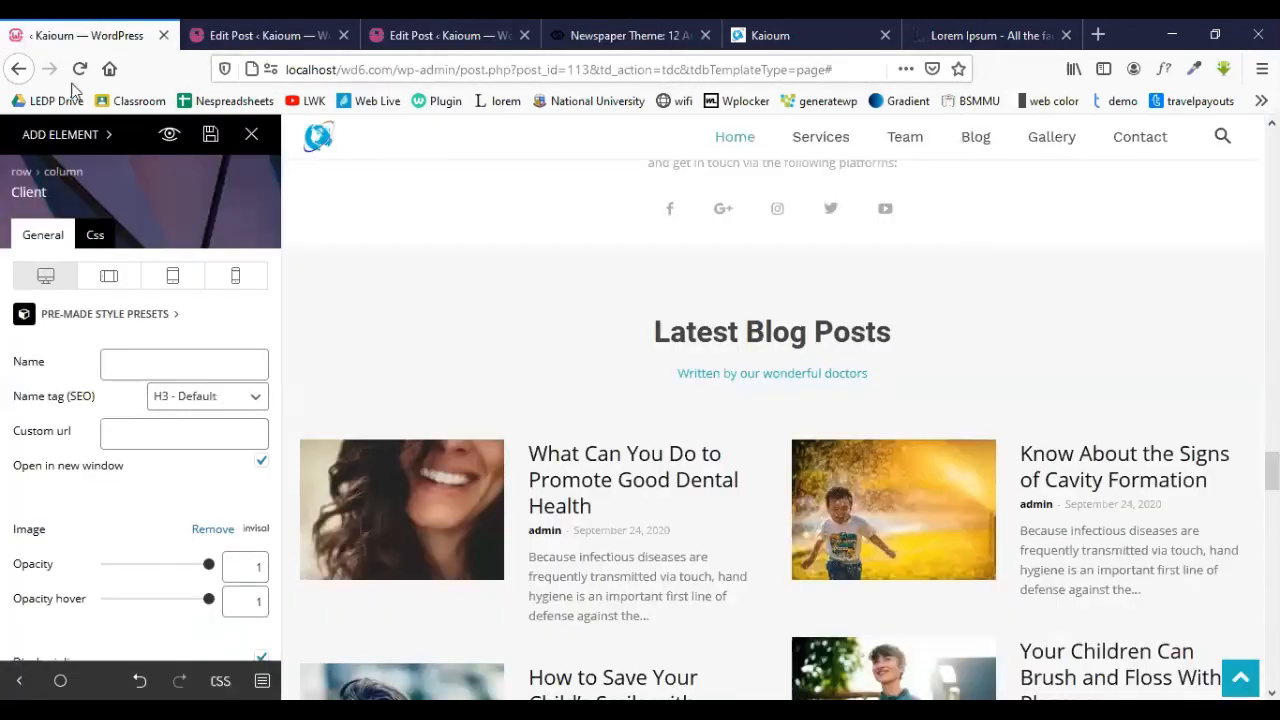
left_click(170, 133)
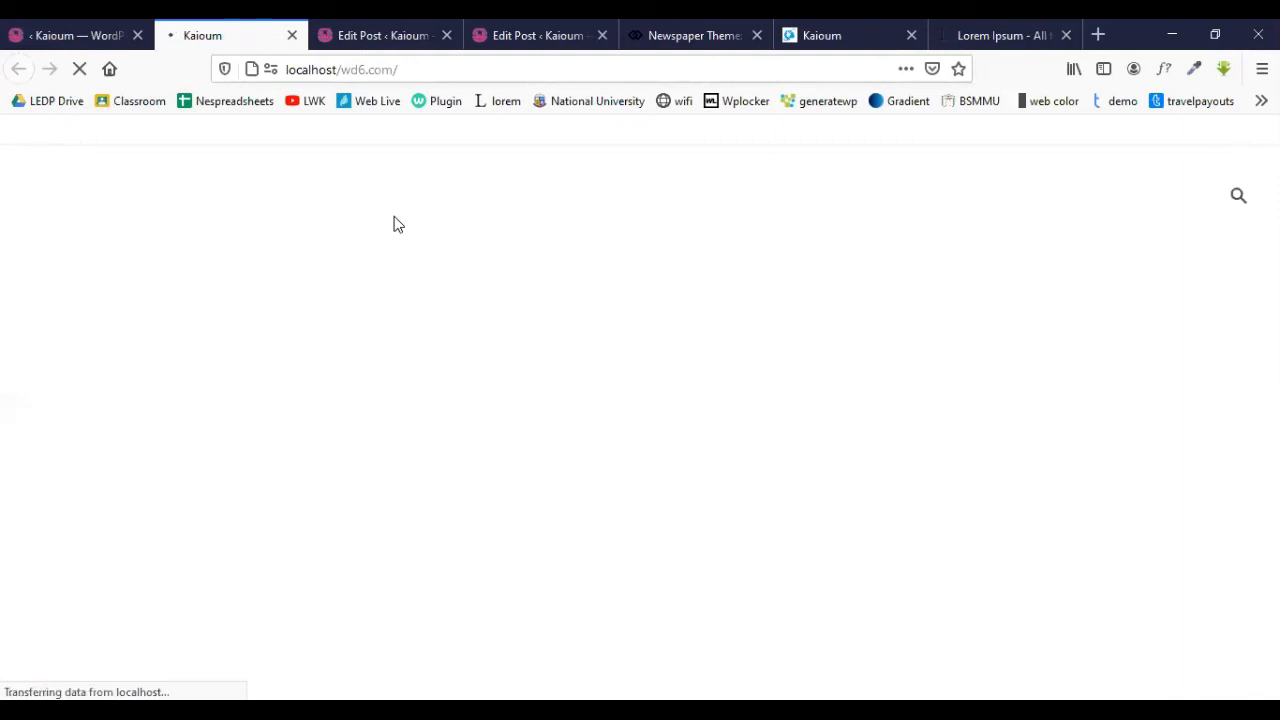
- Scroll the live homepage to confirm the cavity post's blog card shows the laptop photo
scroll(340, 331, "down", 6)
scroll(340, 330, "down", 15)
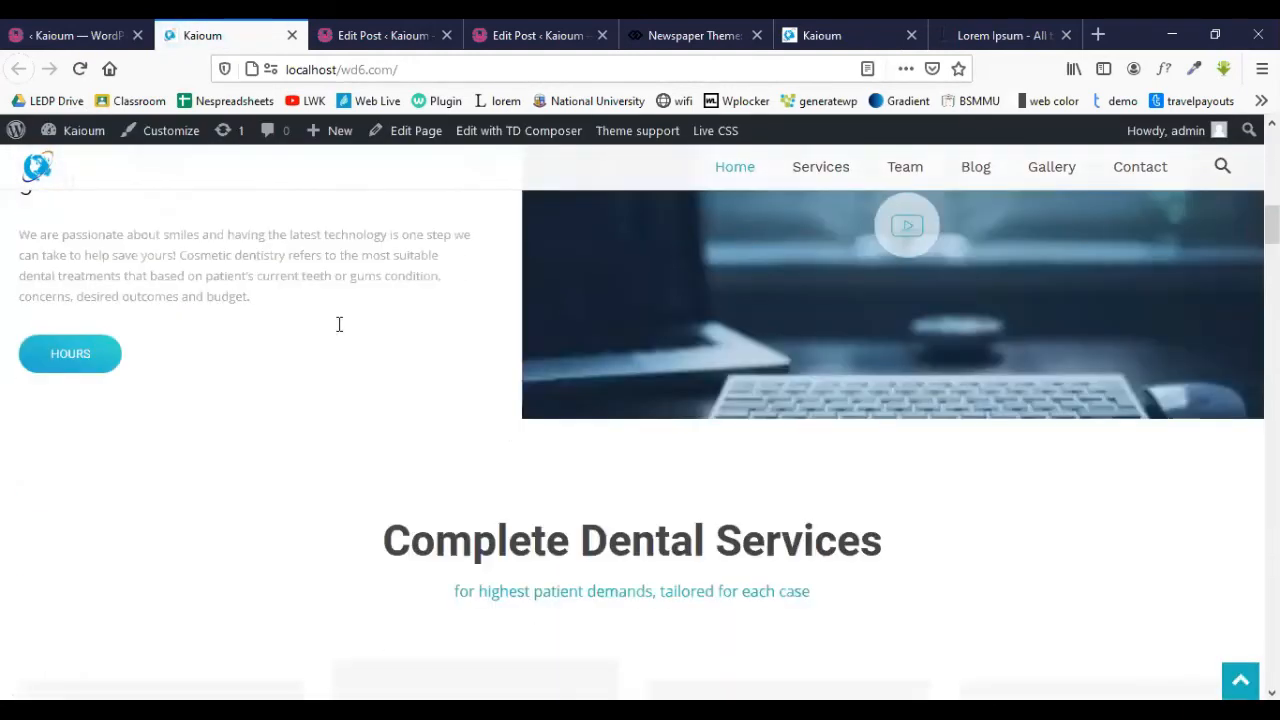
scroll(339, 324, "down", 10)
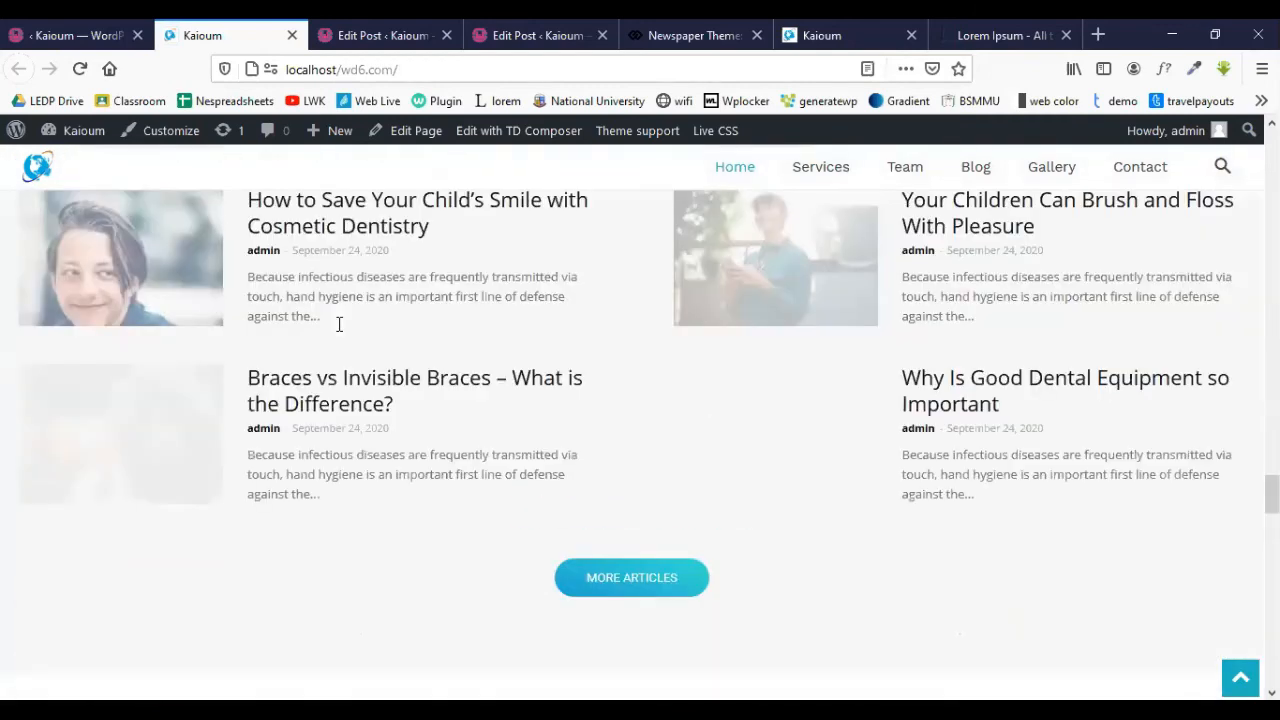
scroll(339, 324, "up", 10)
scroll(339, 324, "up", 2)
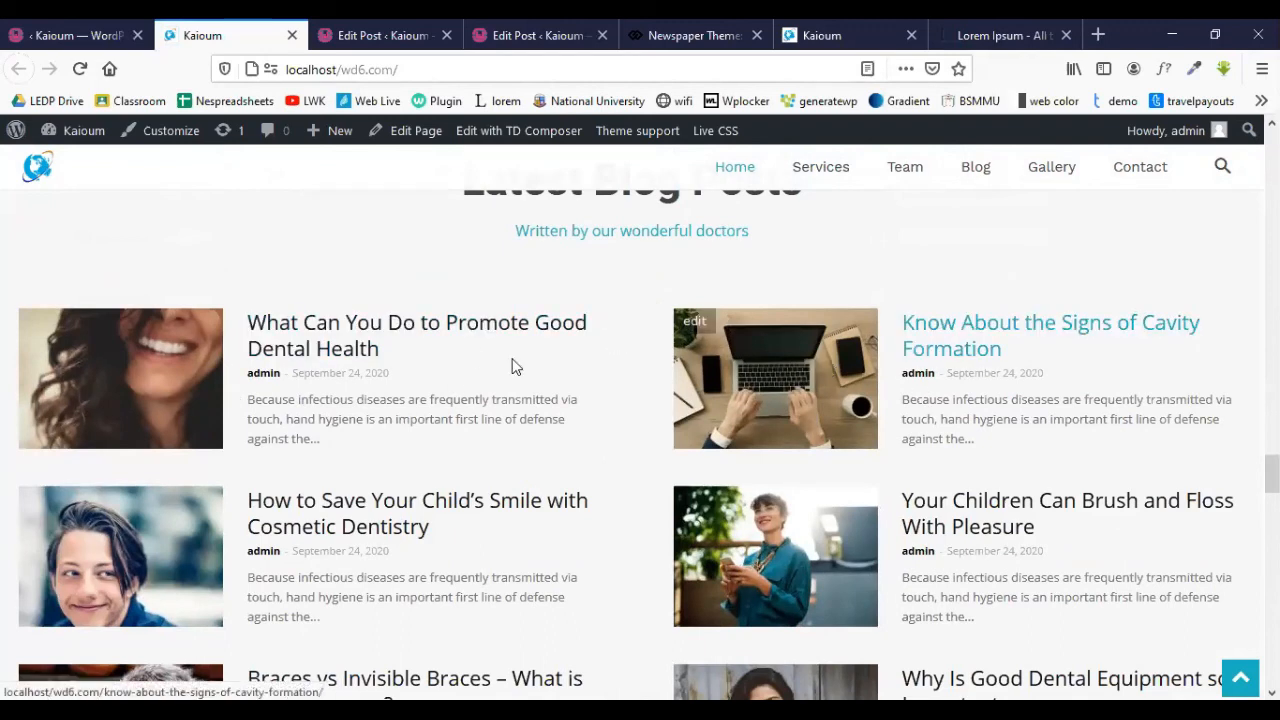
scroll(960, 357, "down", 8)
scroll(788, 357, "down", 12)
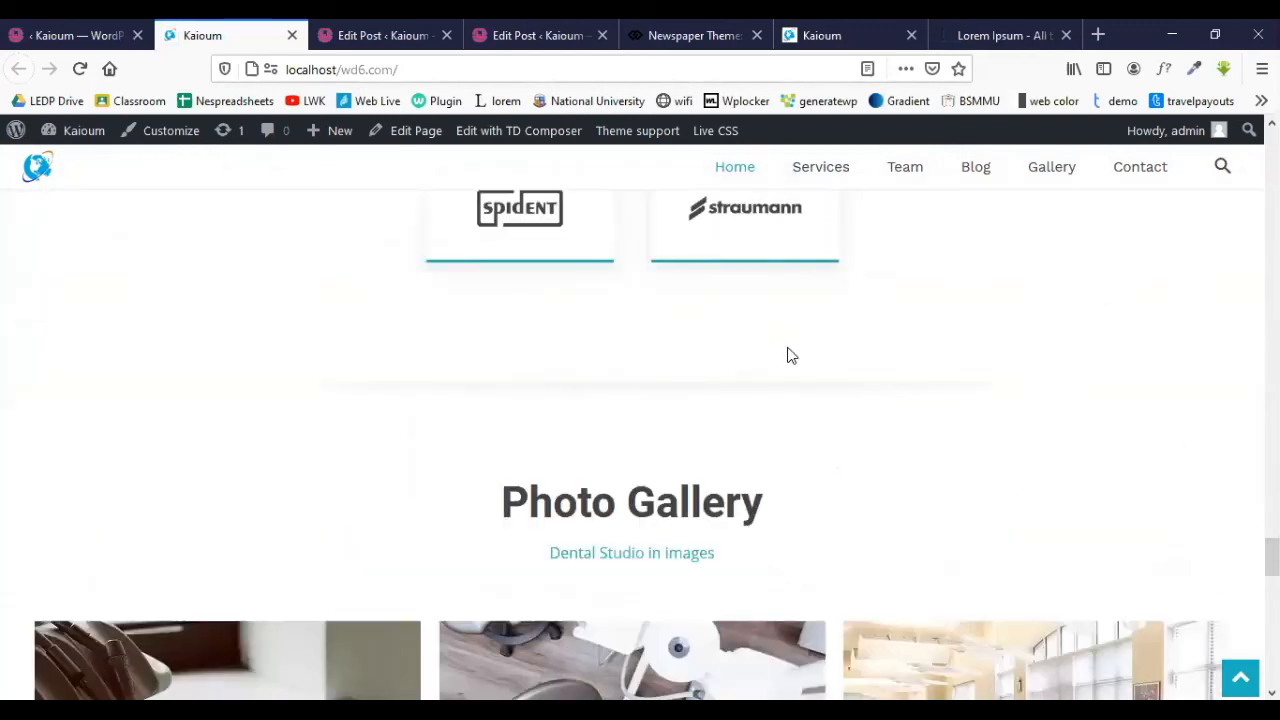
scroll(788, 357, "down", 5)
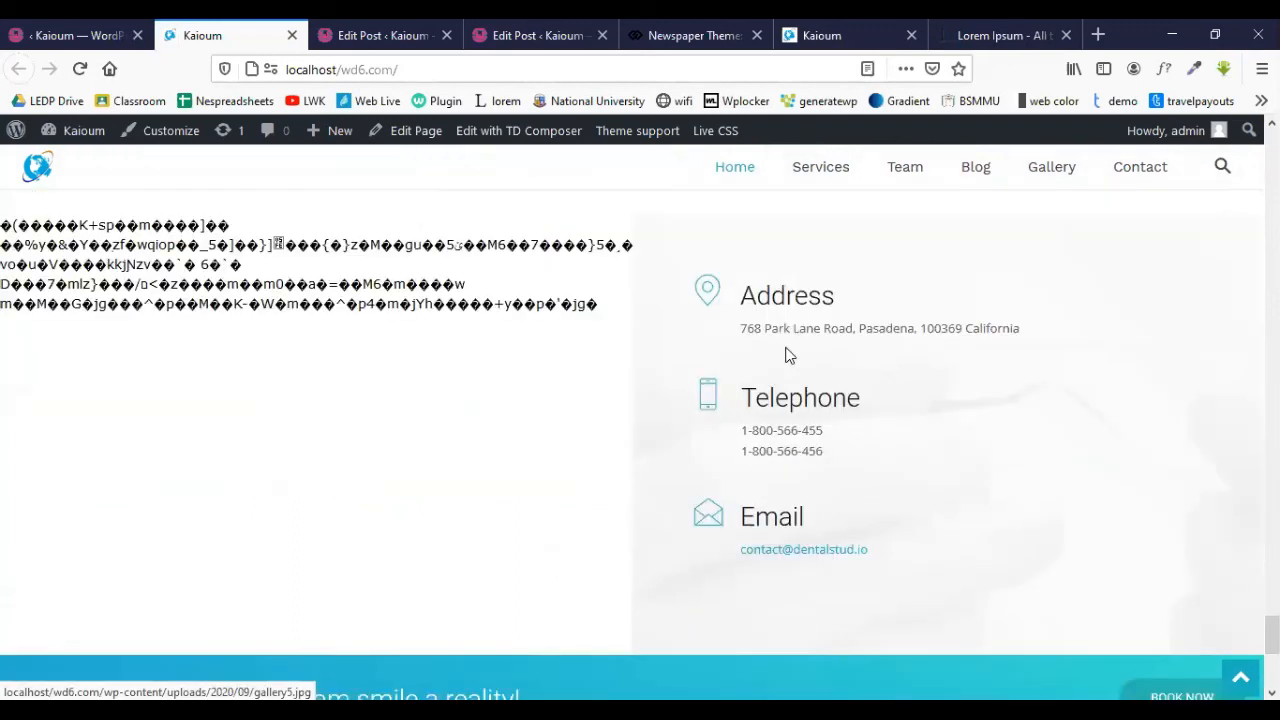
scroll(786, 352, "up", 7)
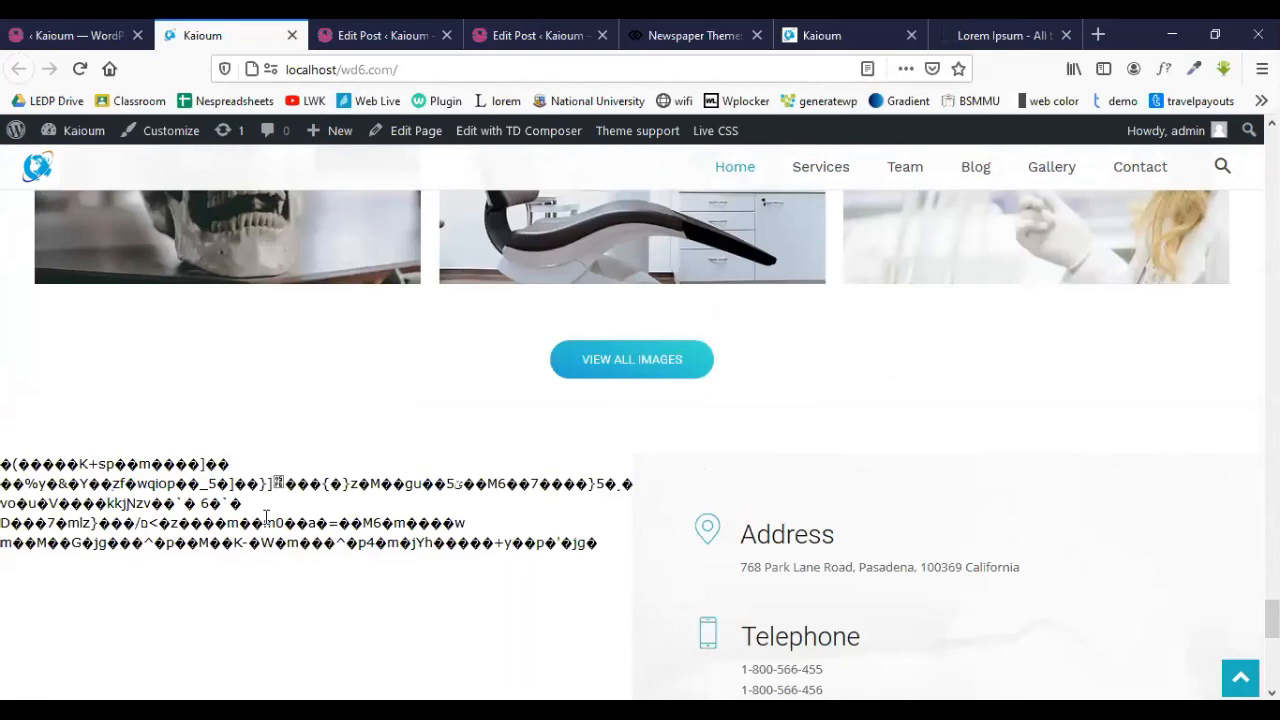
scroll(468, 490, "down", 2)
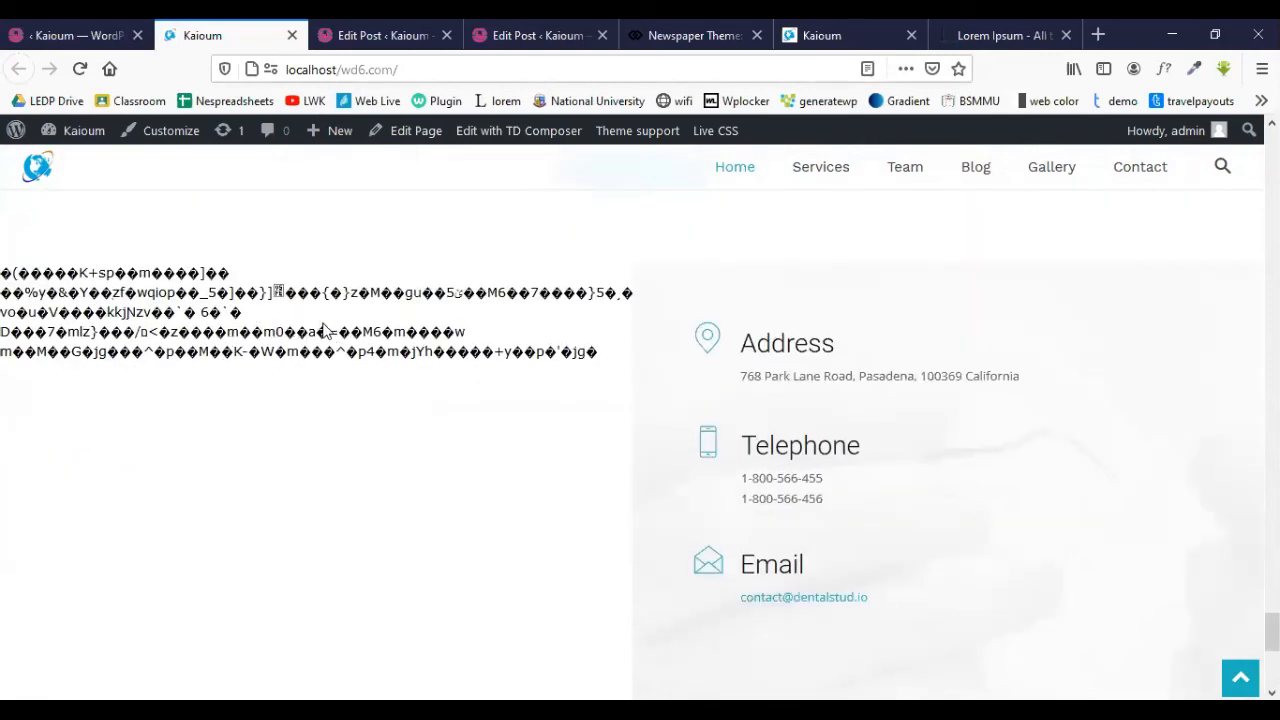
- Go back through the post editor tabs to the homepage builder
left_click(385, 35)
left_click(537, 32)
left_click(72, 35)
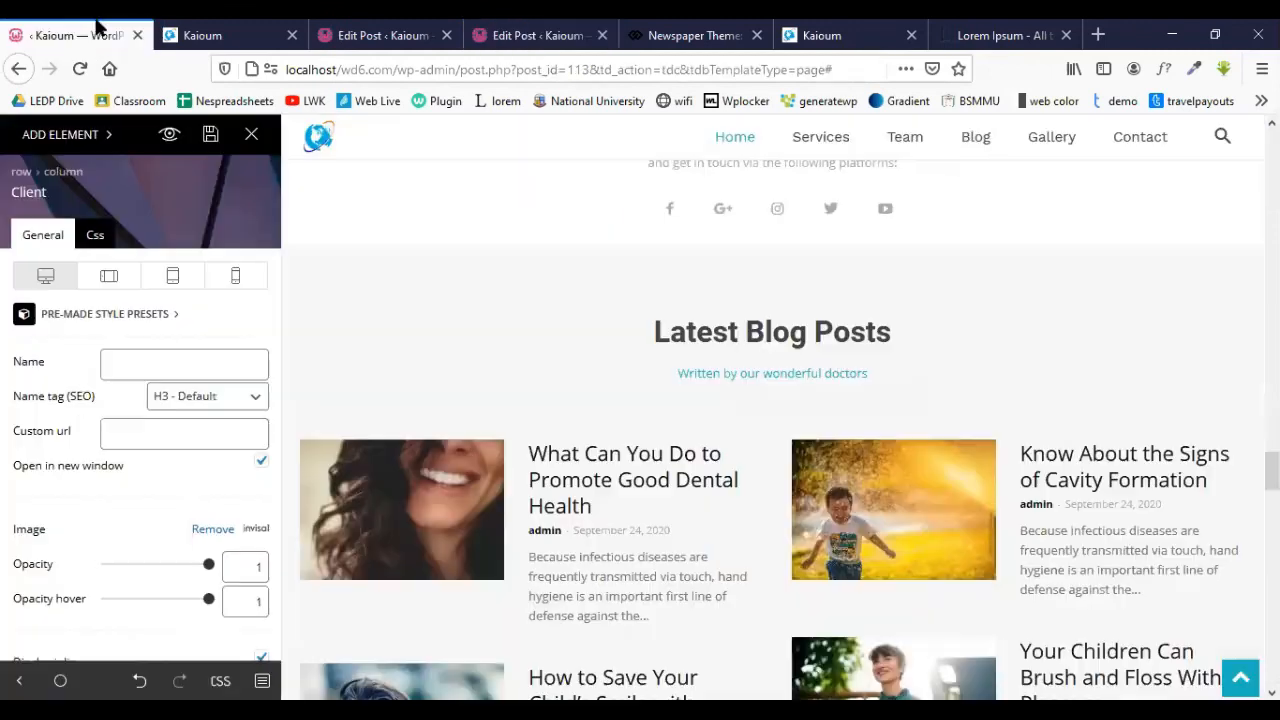
- Inspect the map's Raw html element by selecting its Pasadena Google Maps iframe code
scroll(606, 434, "down", 5)
scroll(606, 434, "up", 3)
scroll(606, 434, "down", 15)
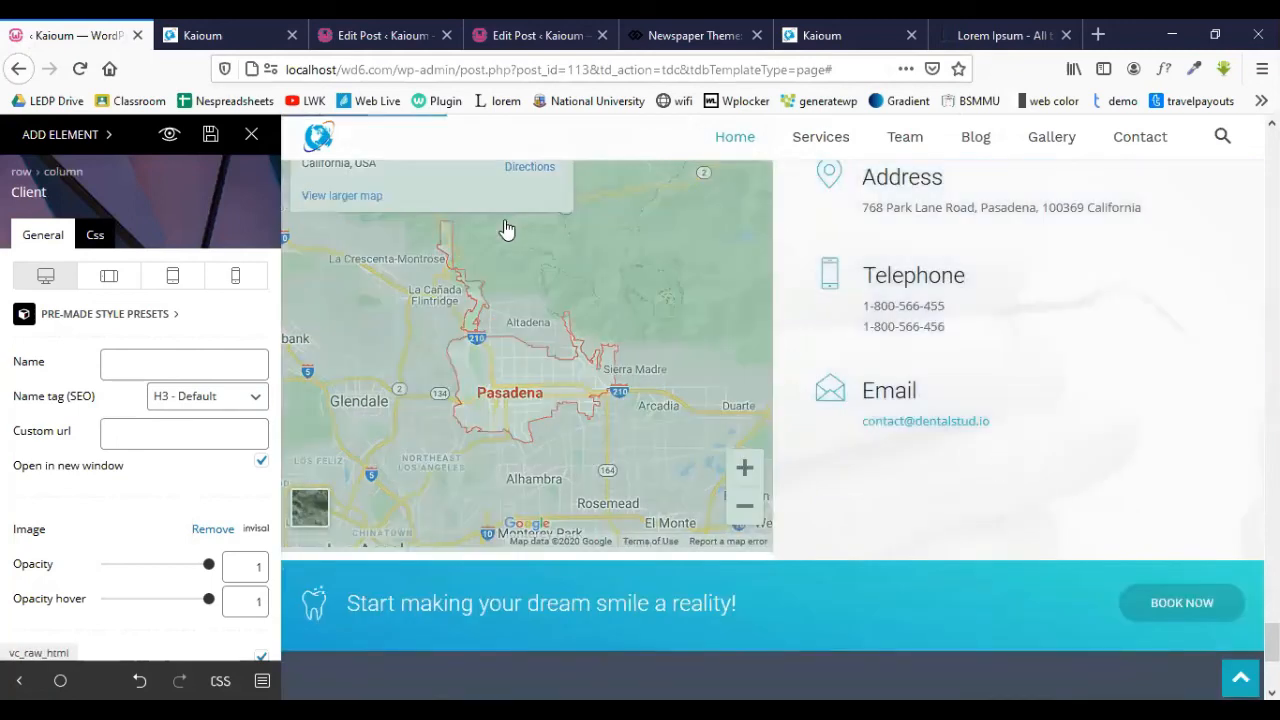
left_click(506, 229)
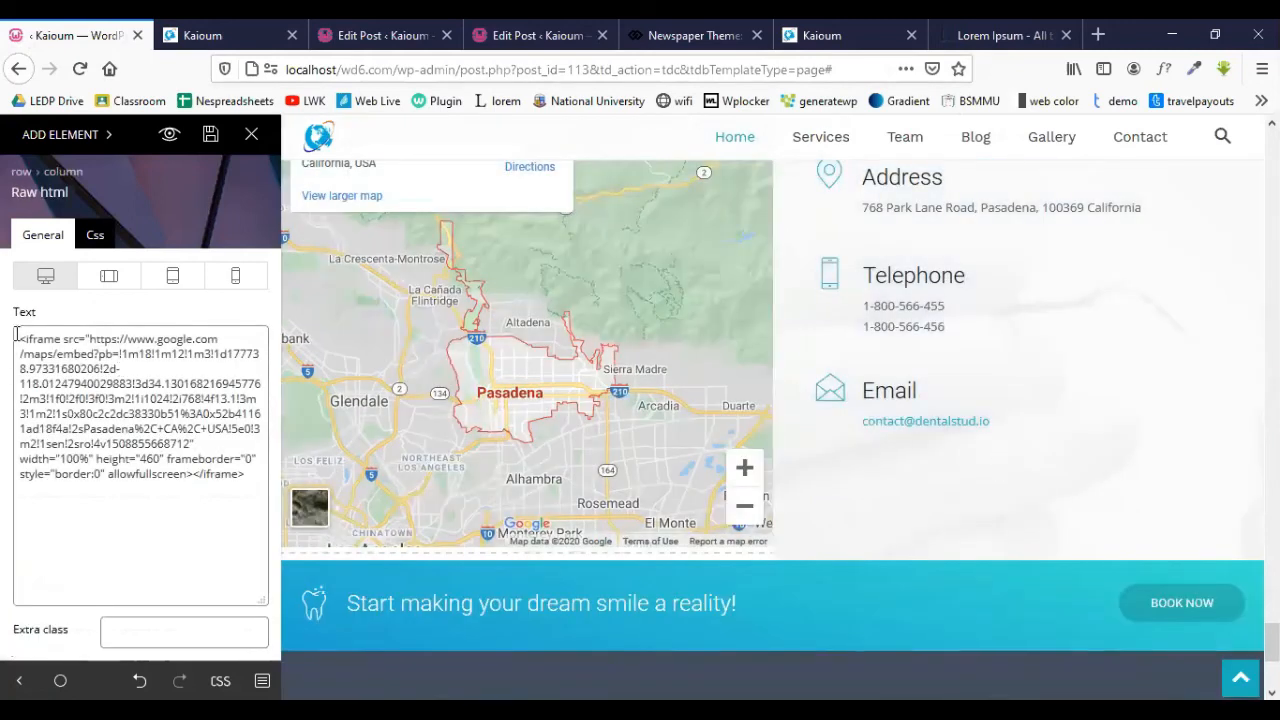
left_click_drag(22, 338, 223, 517)
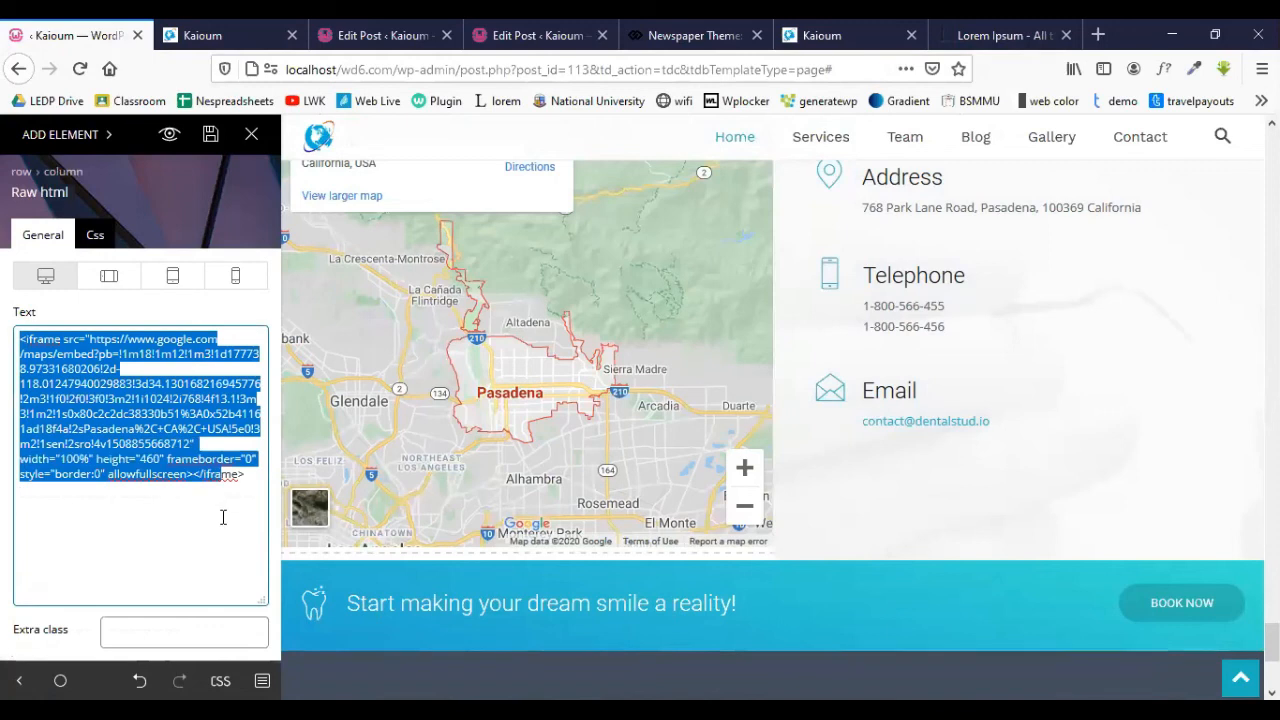
left_click(178, 532)
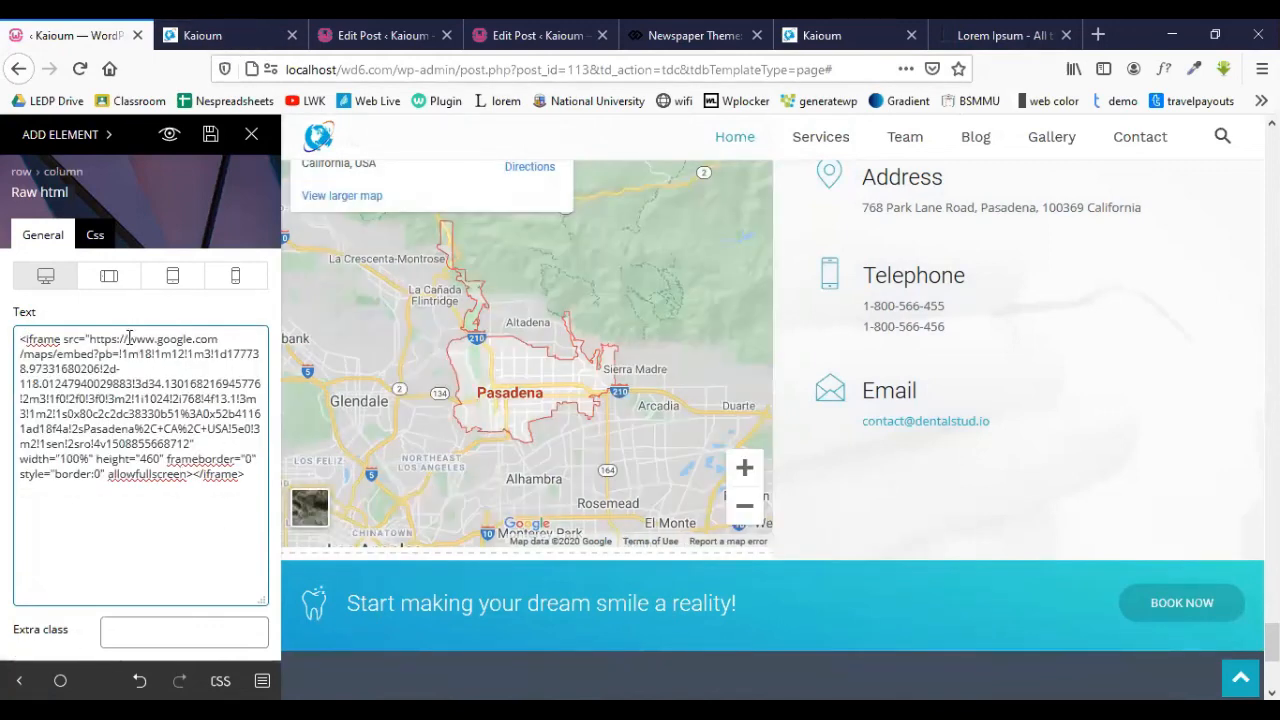
left_click_drag(20, 338, 249, 494)
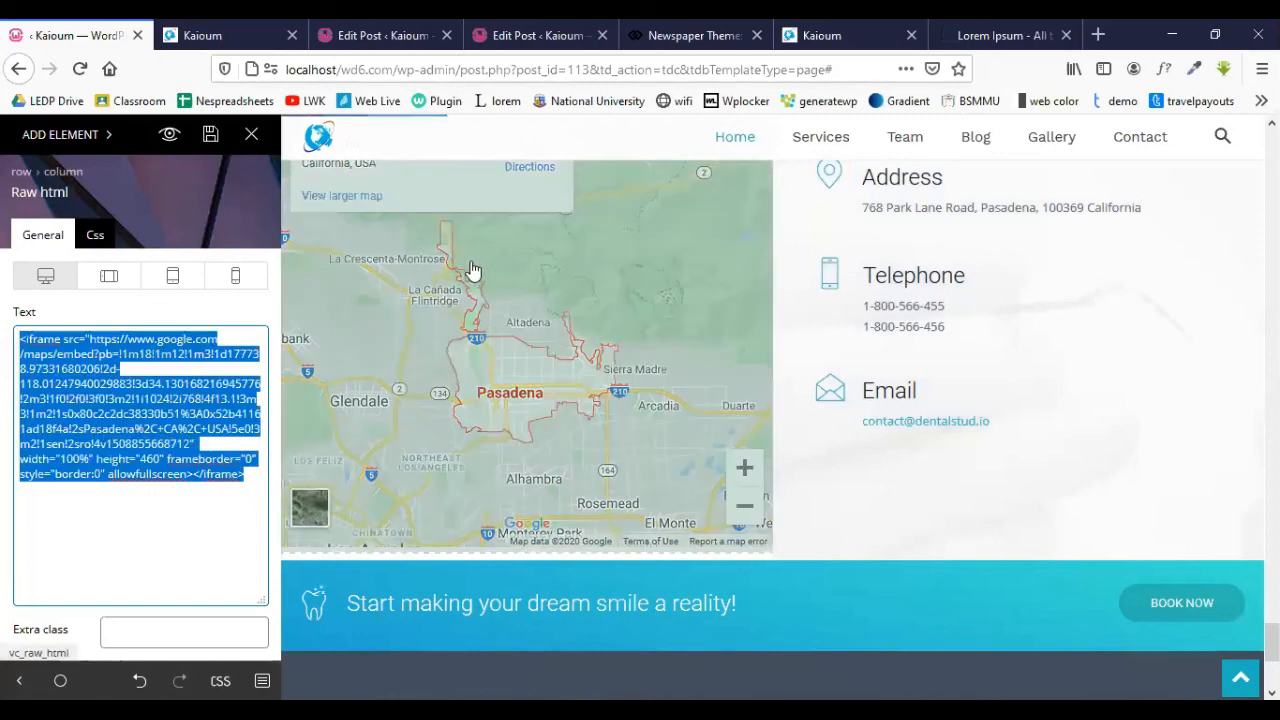
scroll(510, 290, "up", 2)
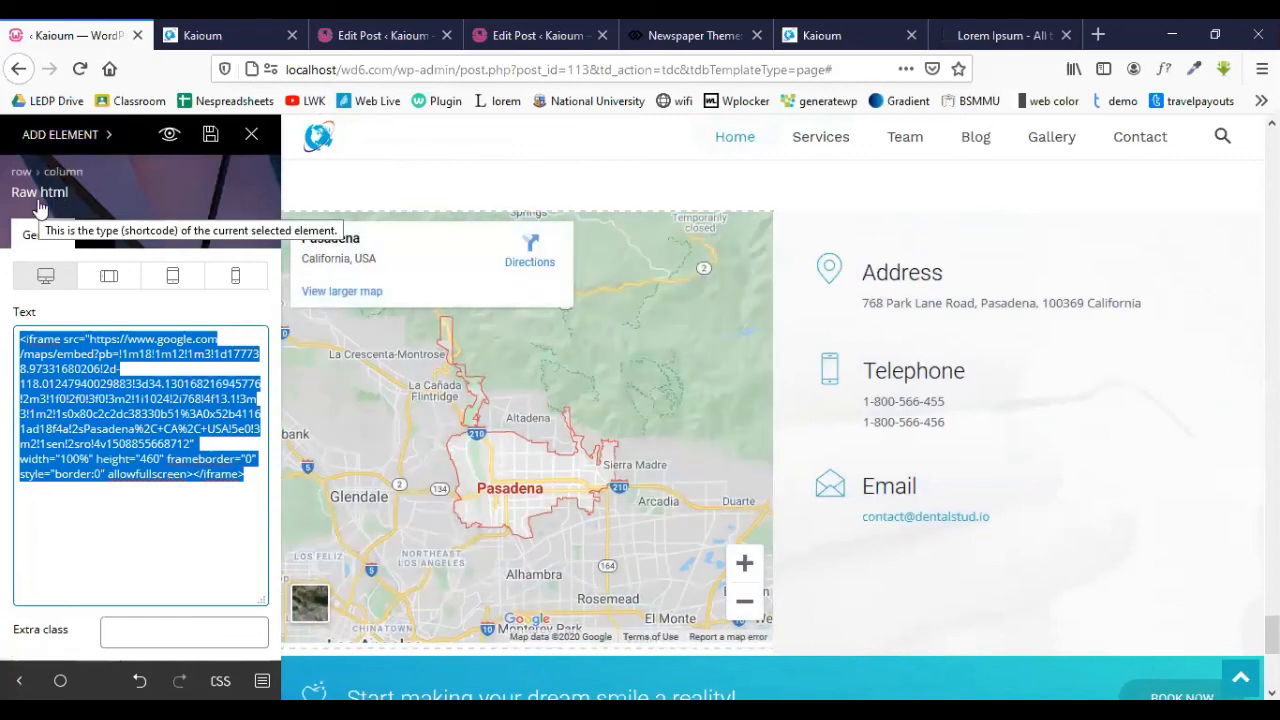
left_click(125, 526)
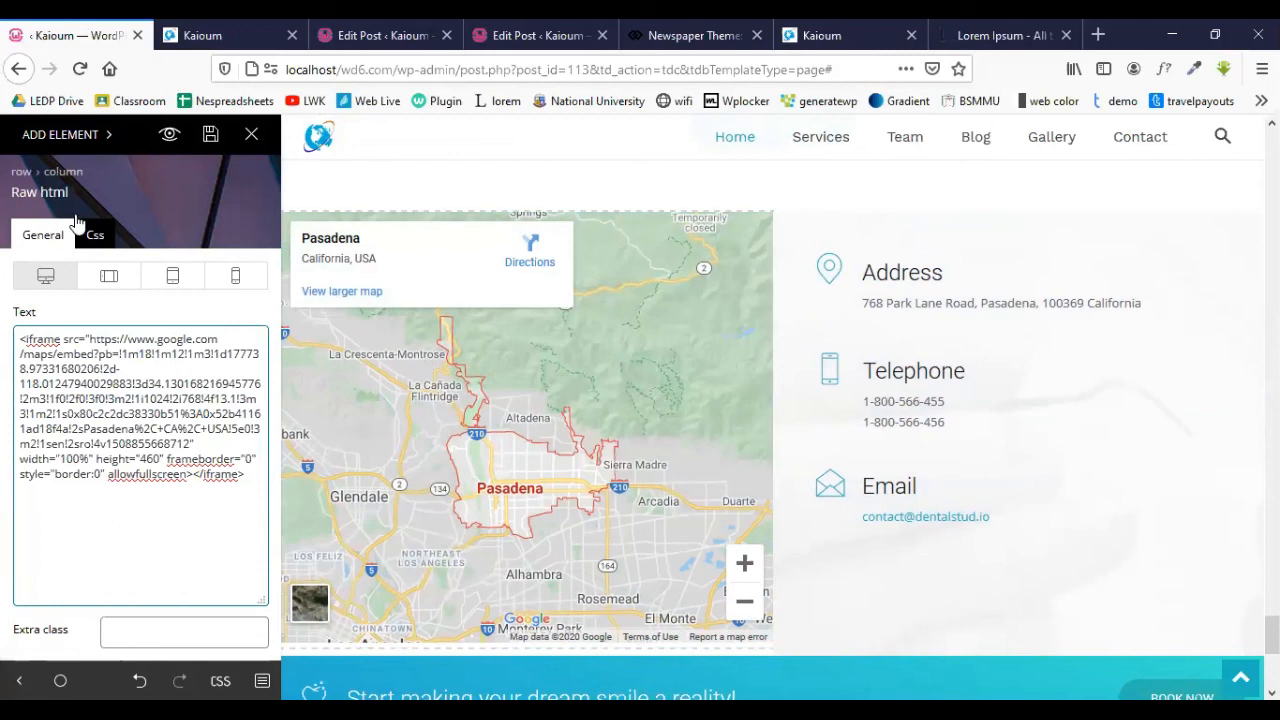
left_click_drag(14, 341, 258, 495)
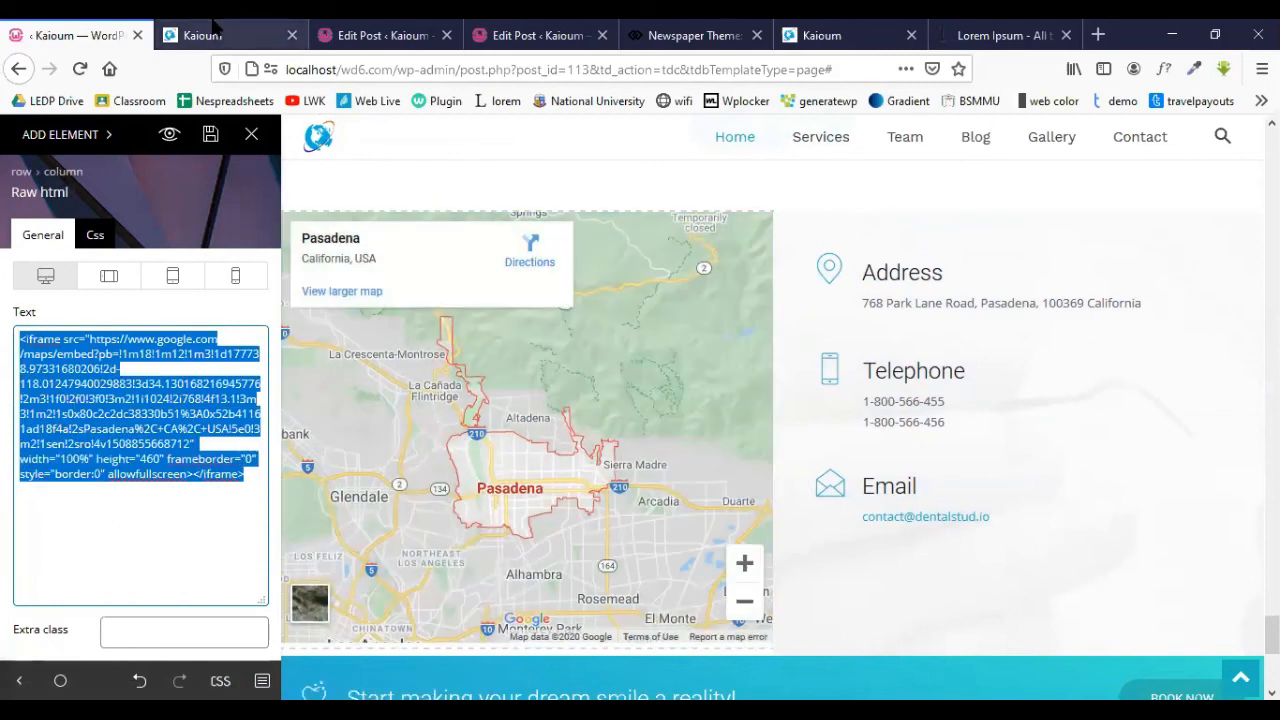
left_click(250, 35)
- Jump through the Services, Team, Blog and Gallery sections, then open the Contact page
scroll(557, 320, "up", 5)
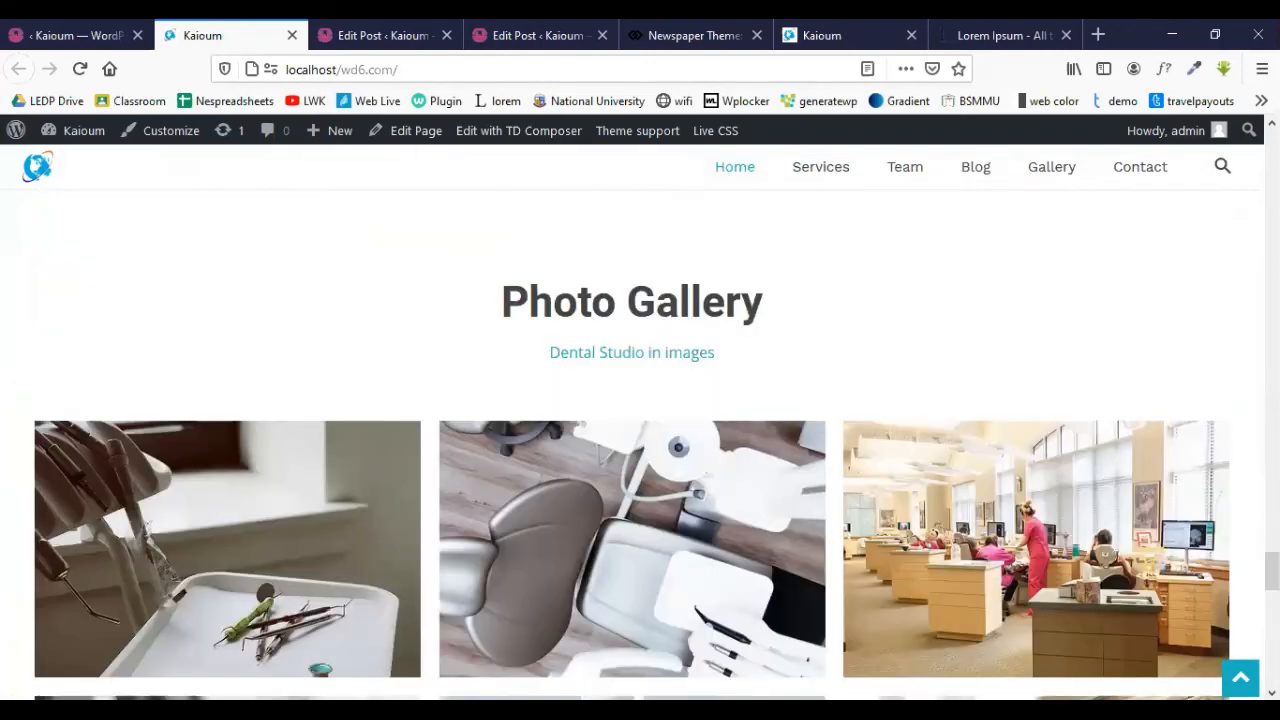
scroll(1020, 182, "up", 10)
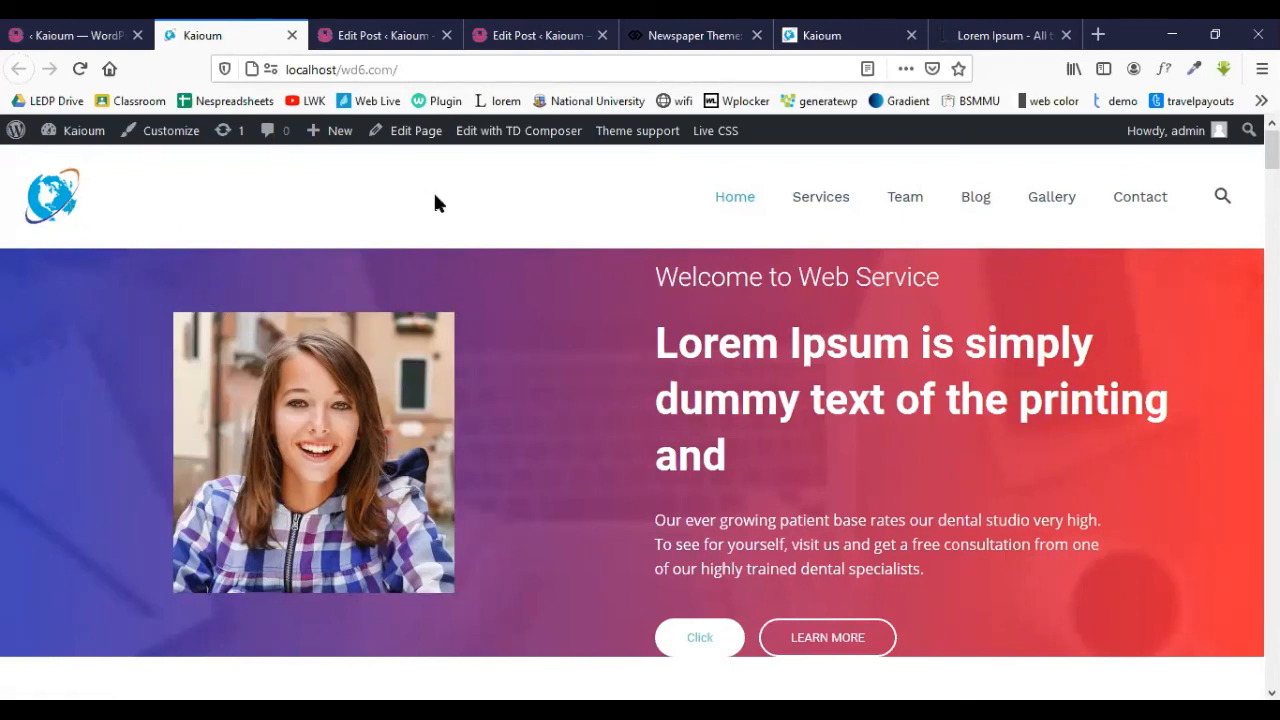
left_click(835, 204)
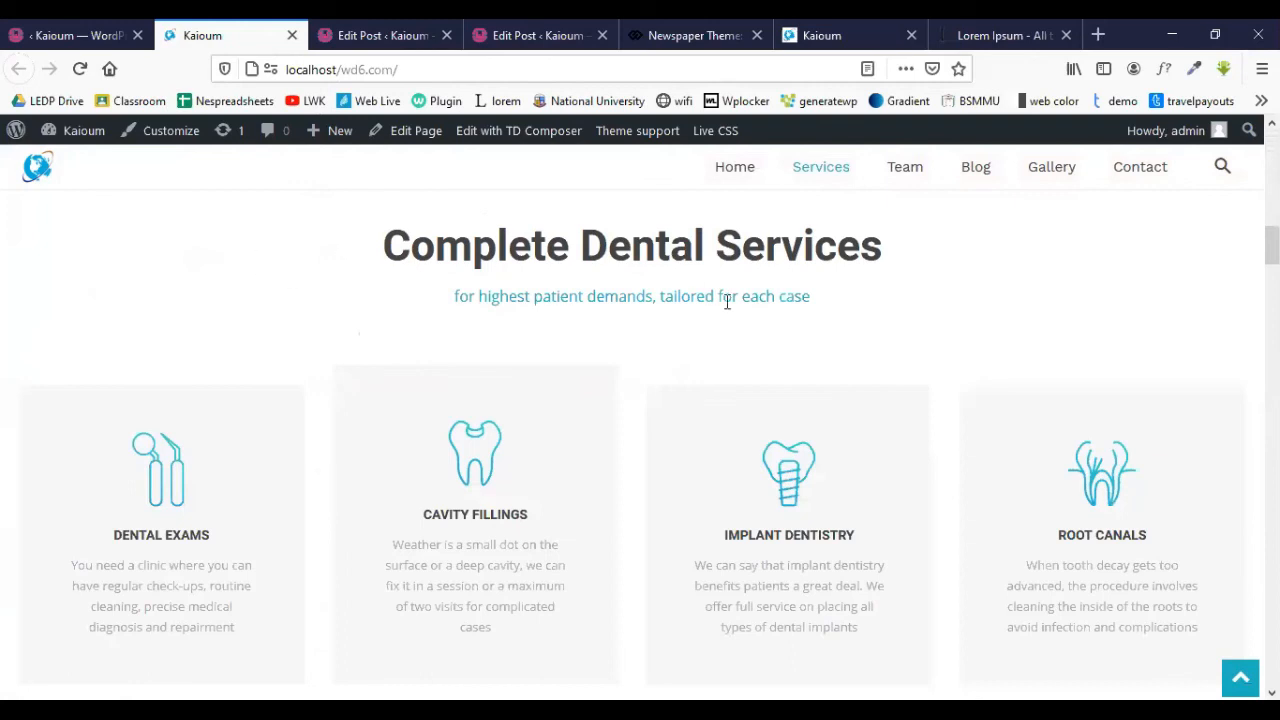
left_click(904, 178)
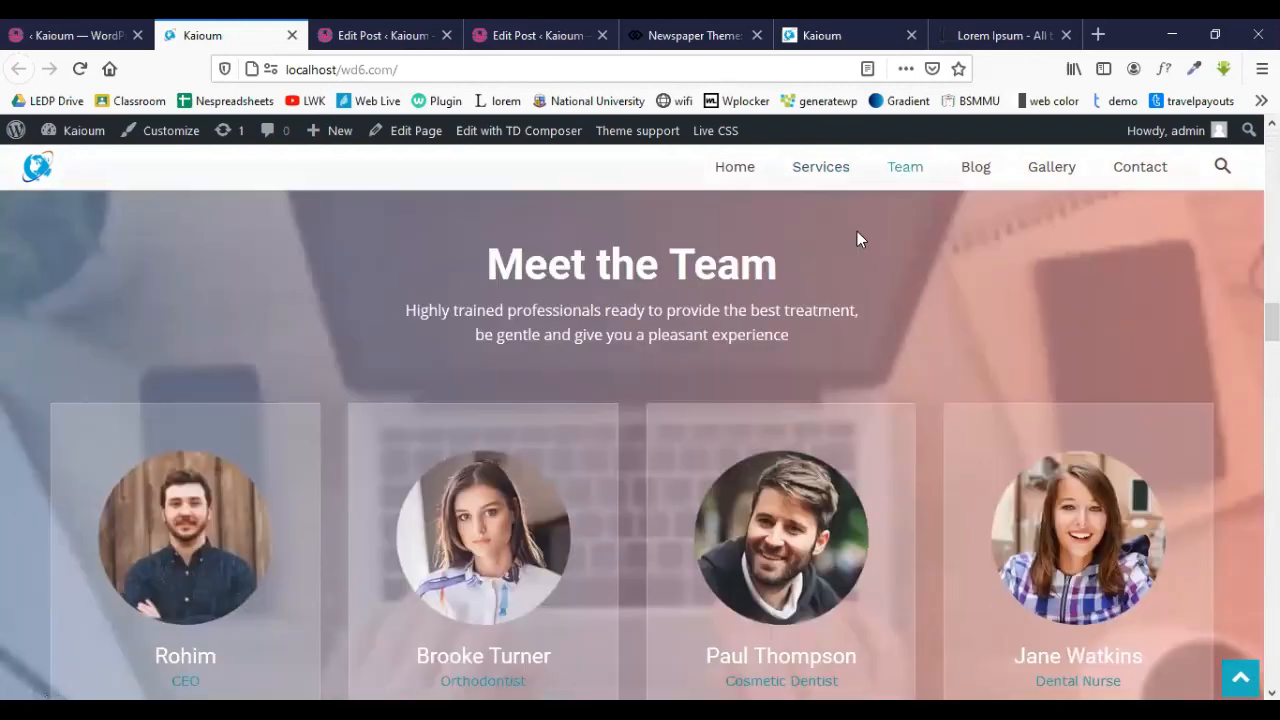
left_click(968, 177)
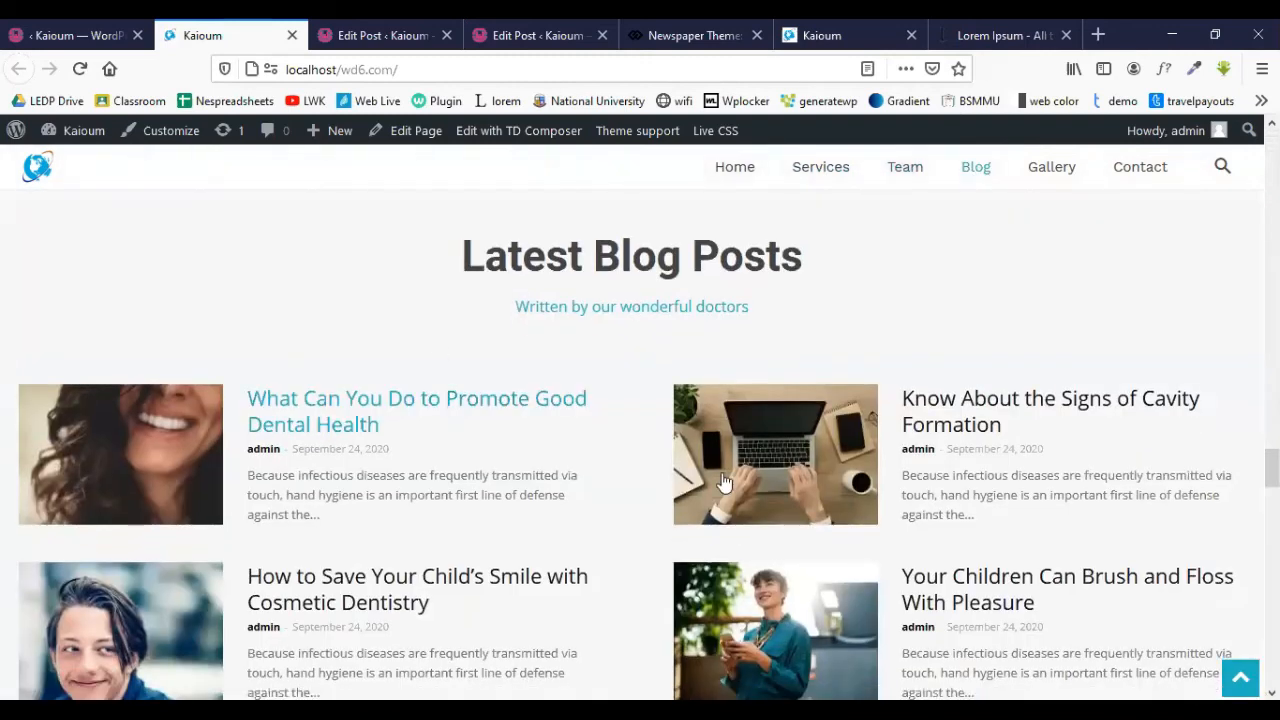
left_click(1046, 177)
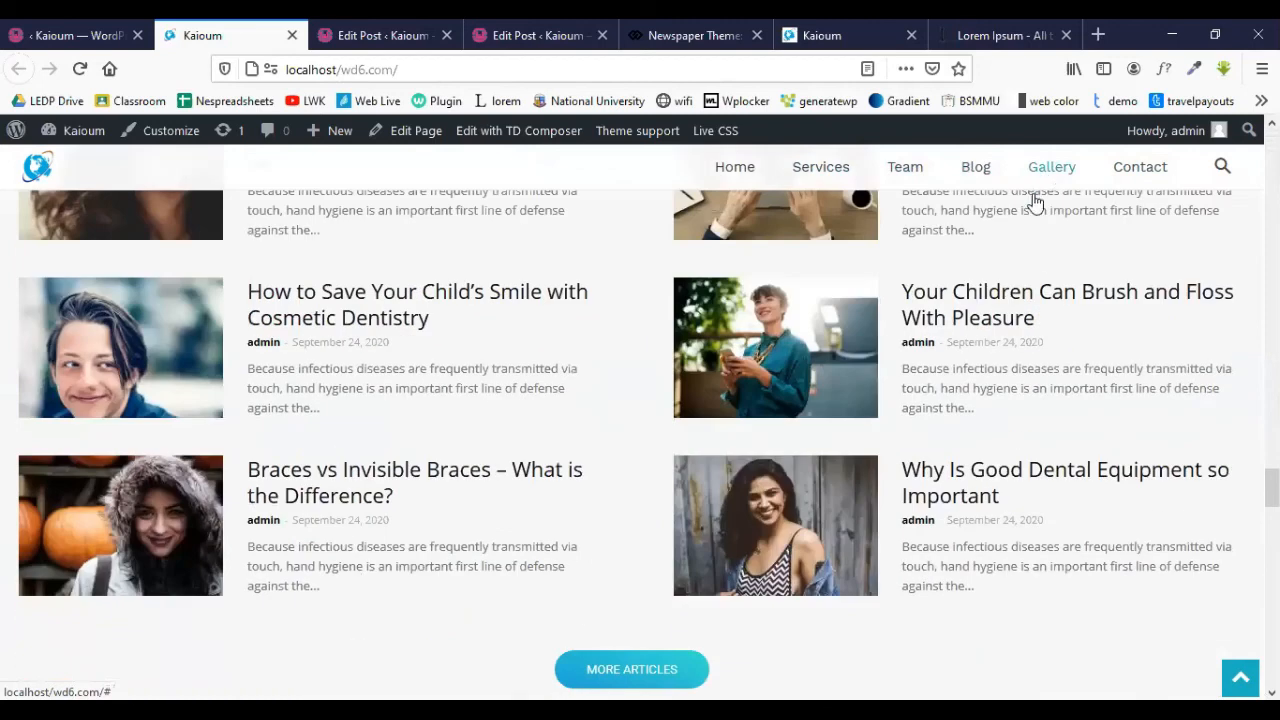
left_click(1146, 176)
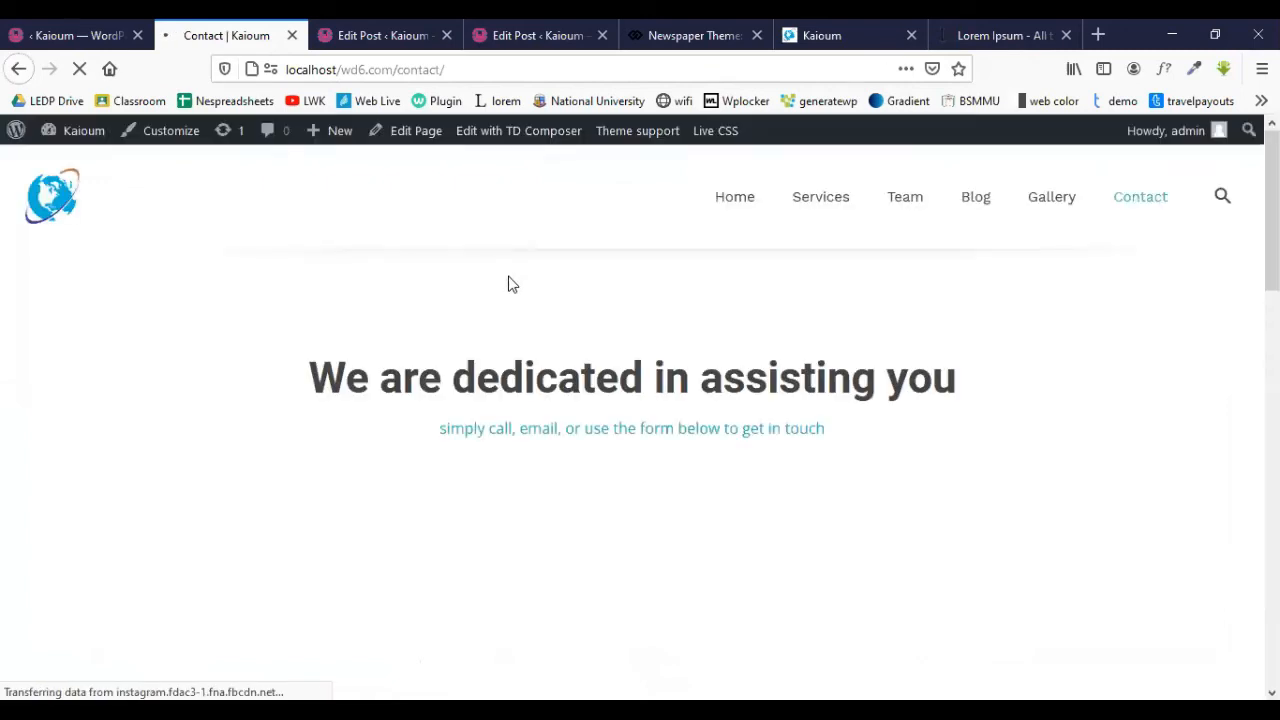
scroll(514, 285, "down", 1)
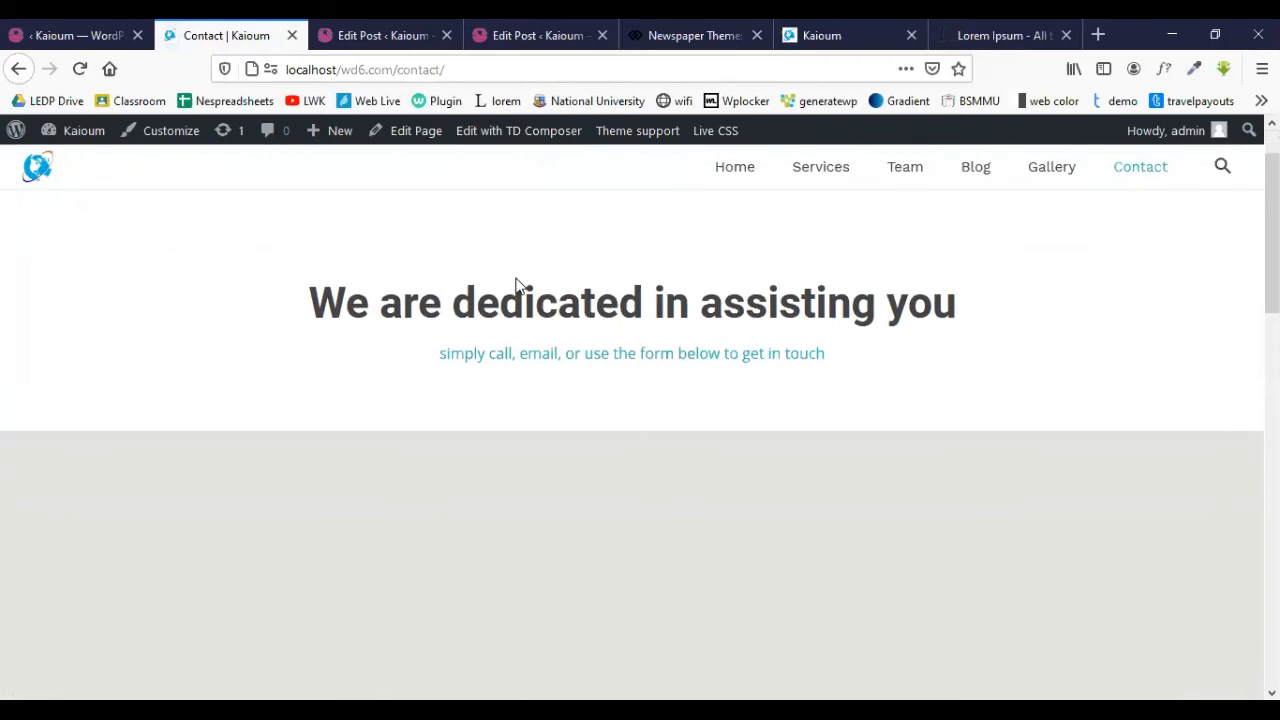
scroll(514, 285, "down", 1)
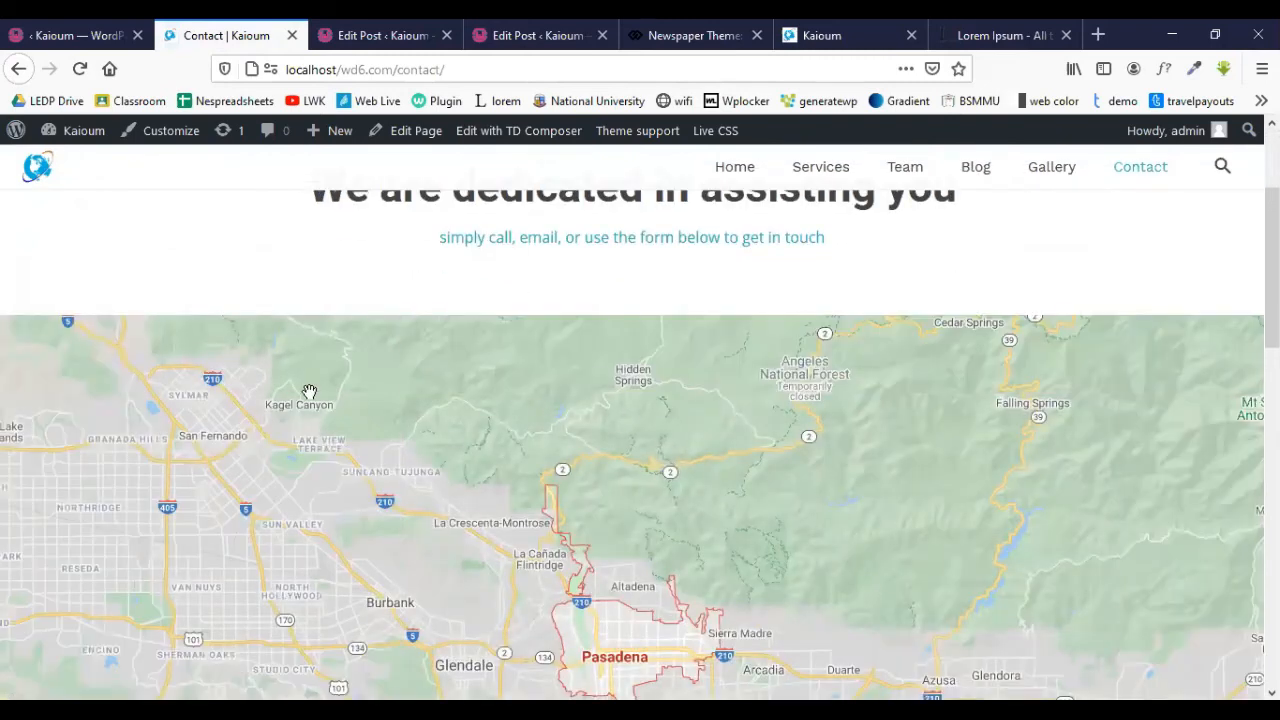
scroll(603, 375, "down", 2)
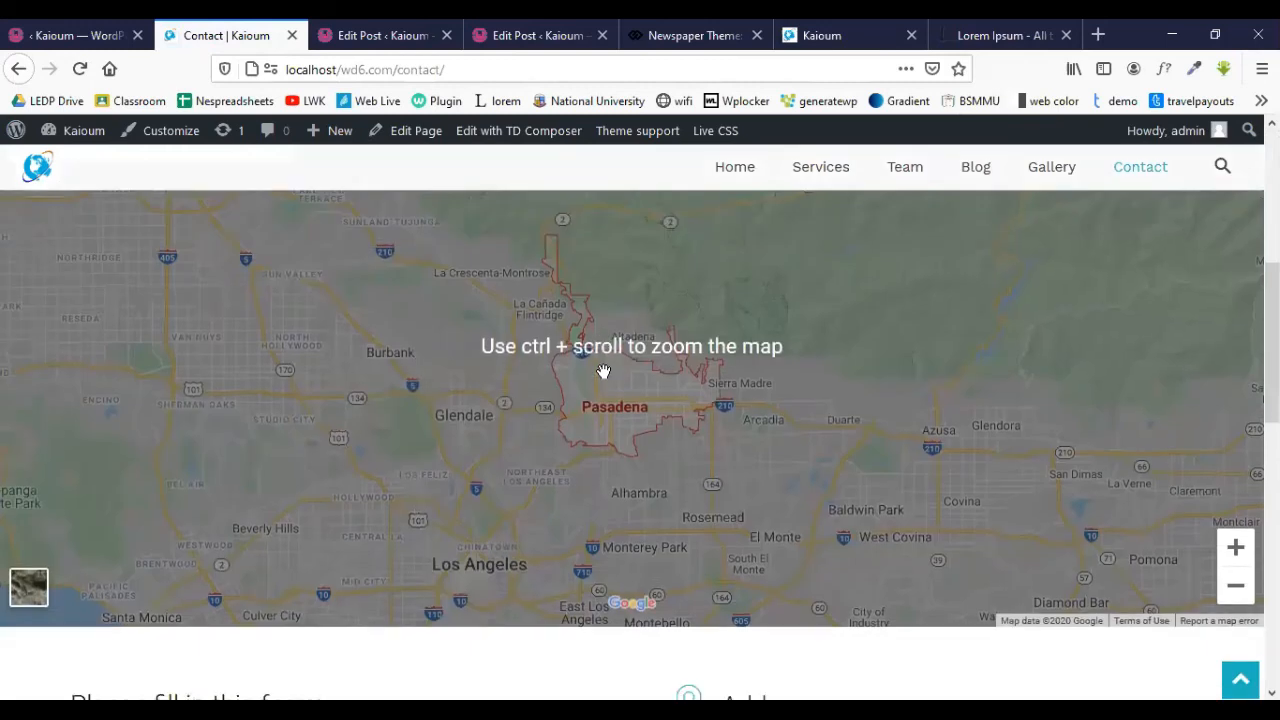
scroll(603, 369, "down", 4)
left_click_drag(70, 337, 443, 343)
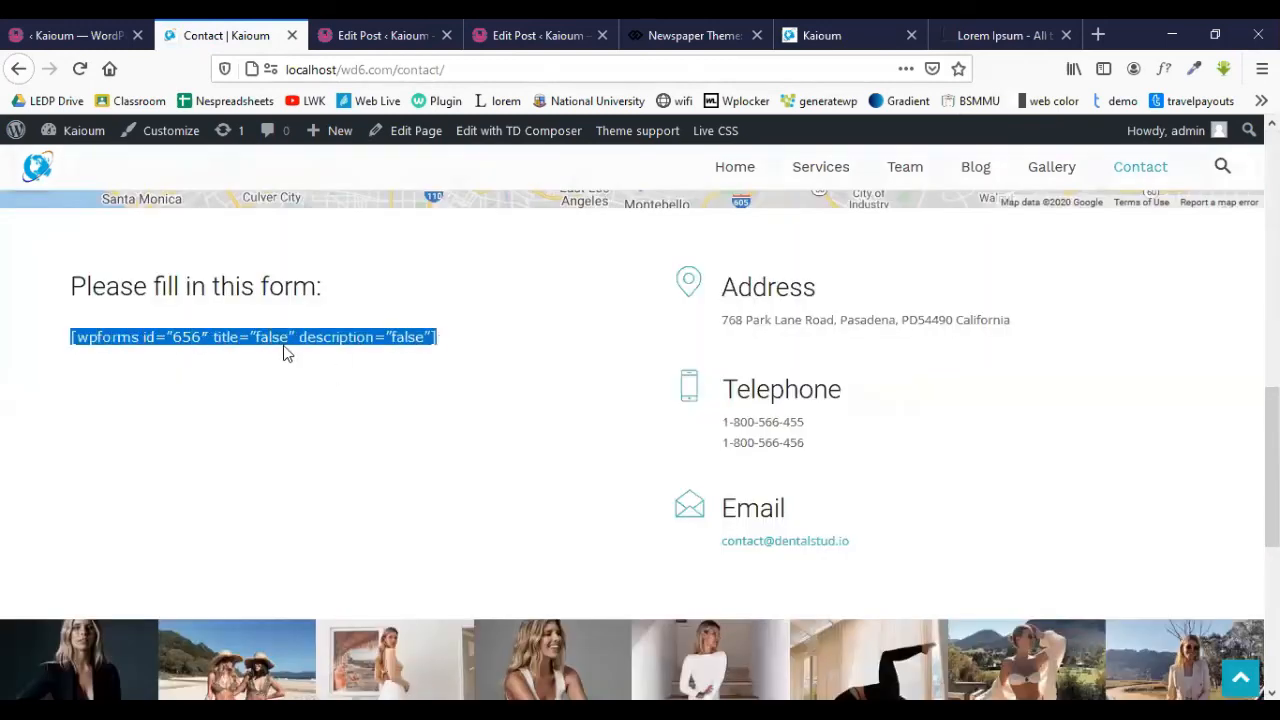
left_click(467, 340)
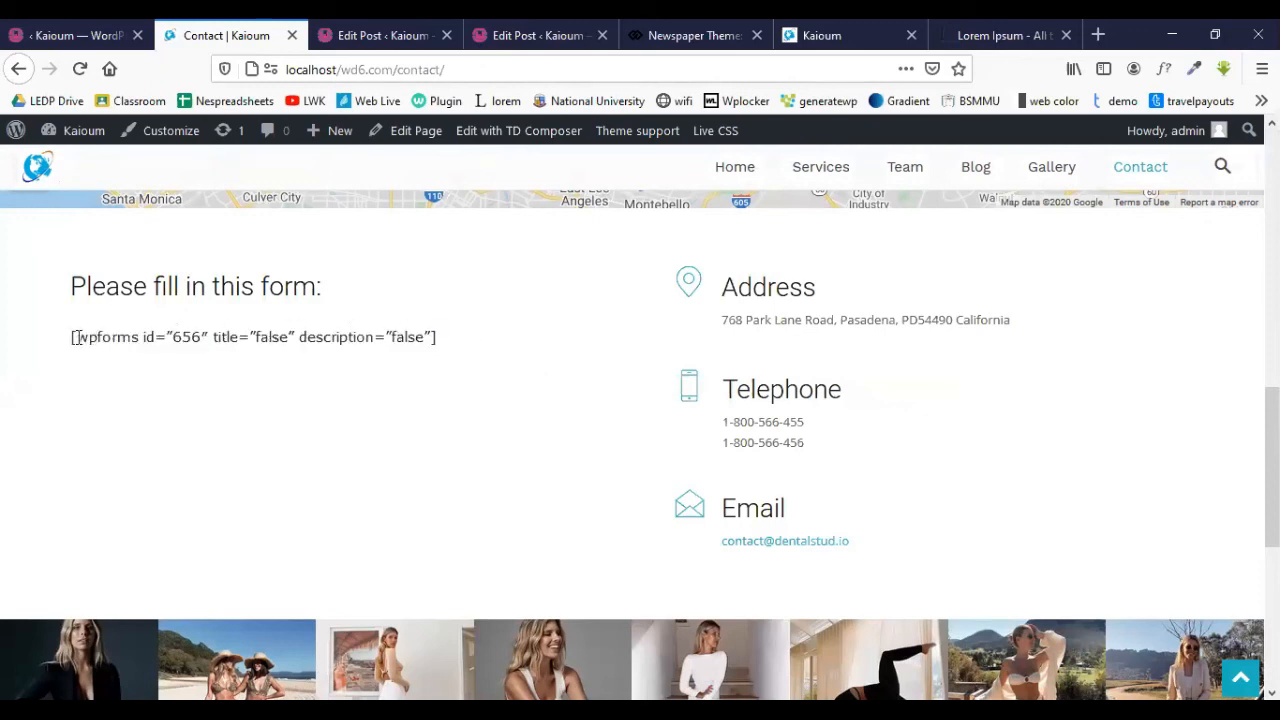
left_click_drag(68, 343, 452, 335)
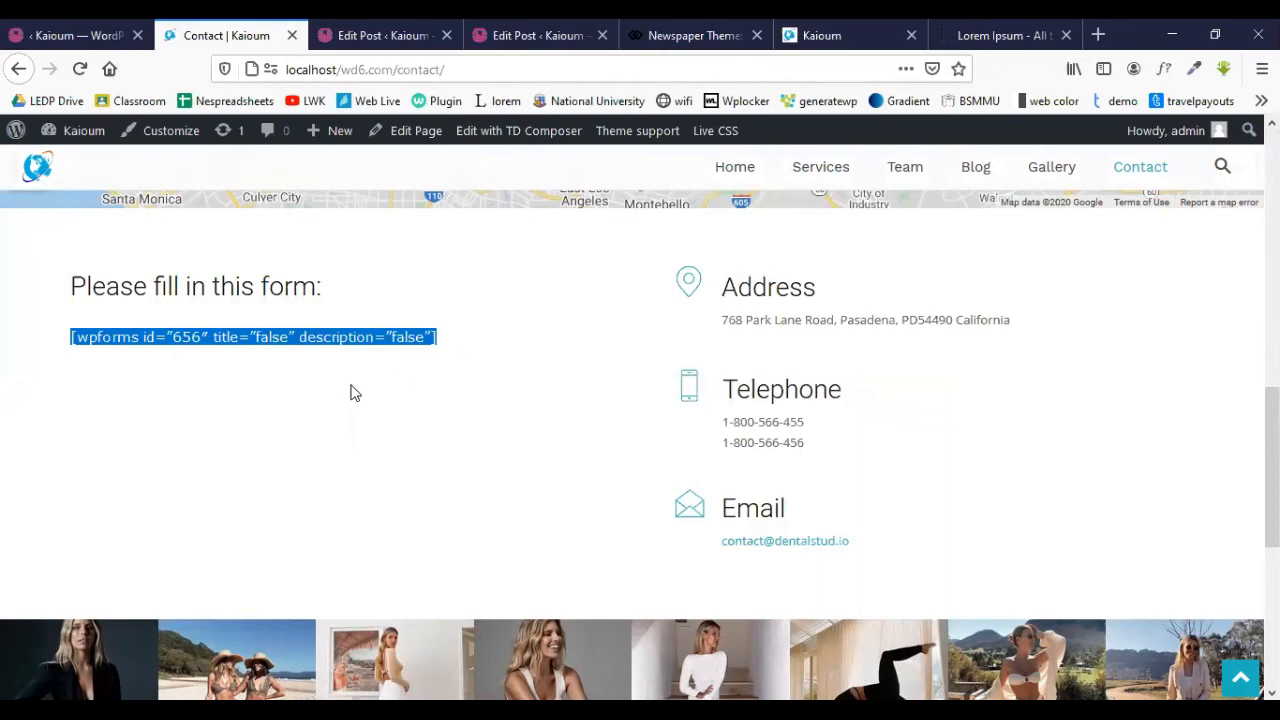
left_click(197, 382)
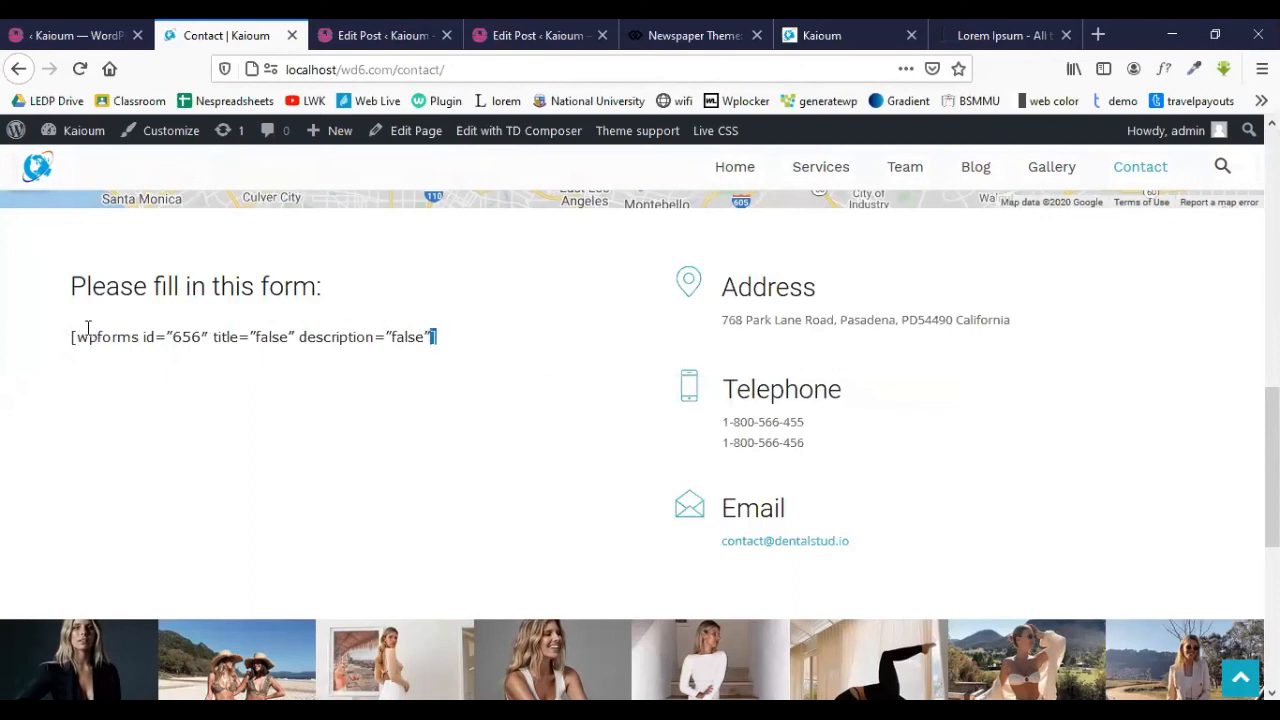
mouse_move(80, 336)
left_mouse_down()
mouse_move(466, 343)
mouse_move(72, 340)
left_mouse_up()
left_click(466, 343)
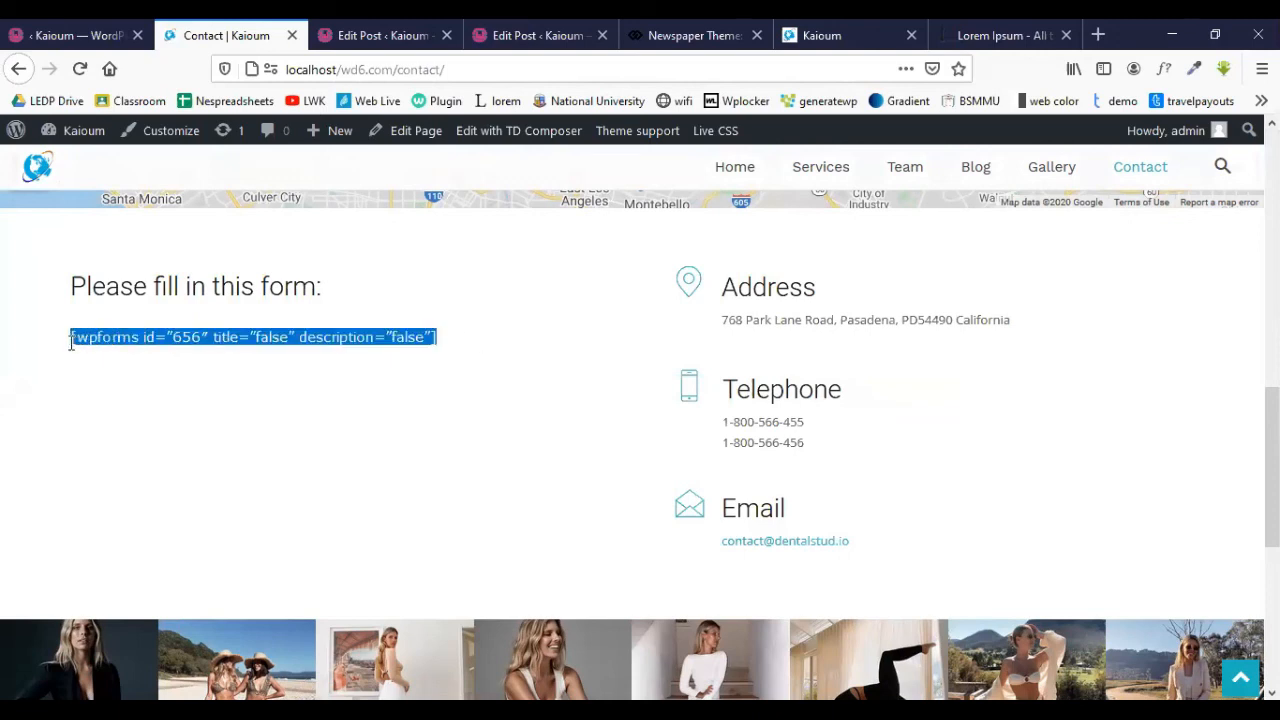
left_click(200, 405)
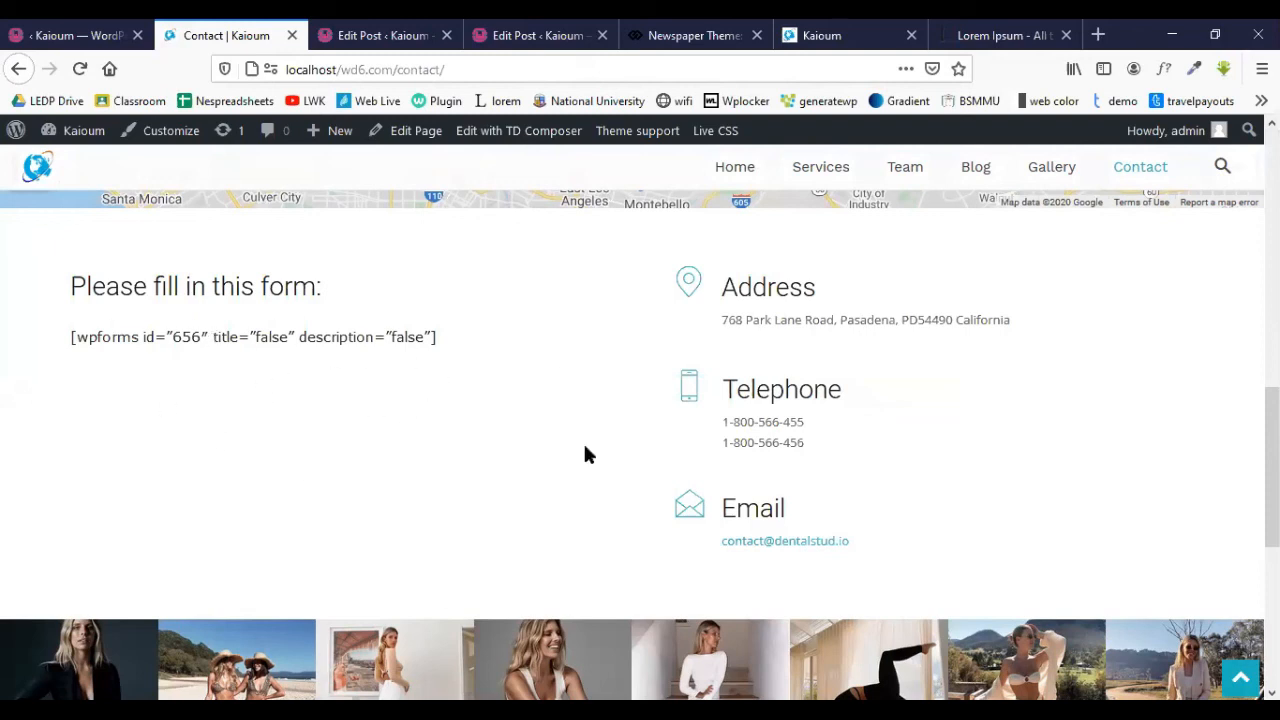
scroll(520, 418, "up", 5)
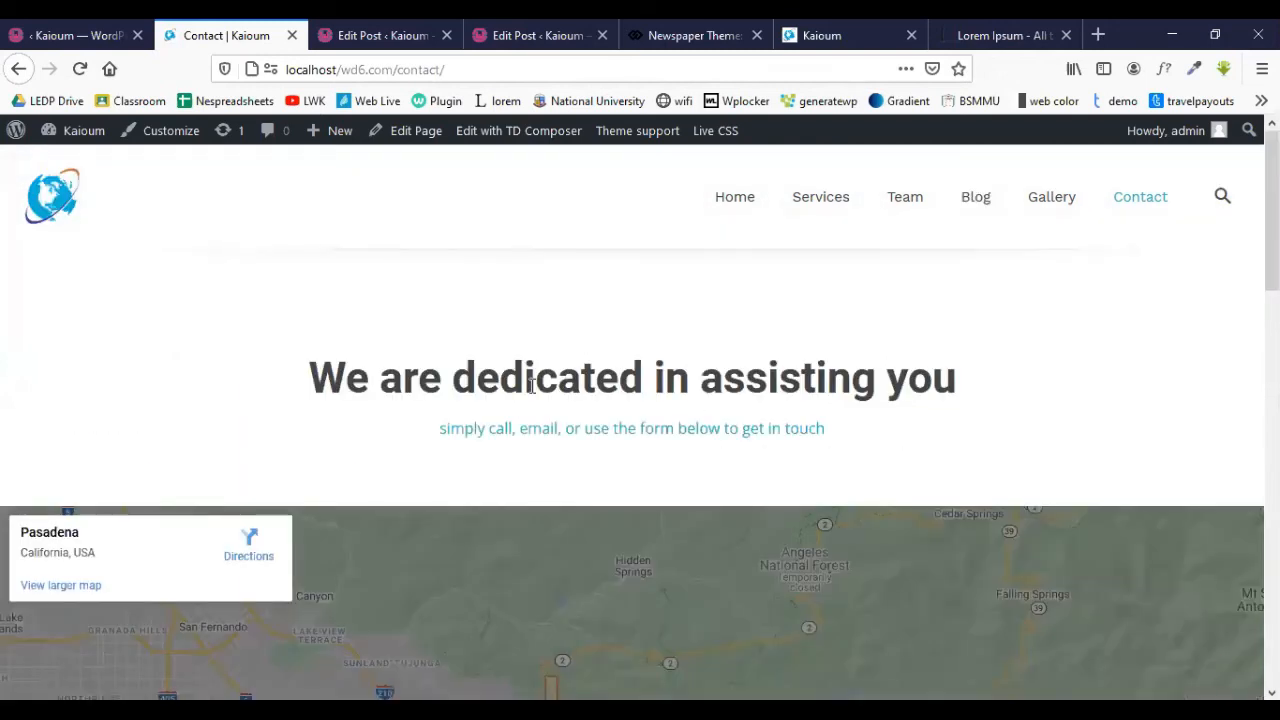